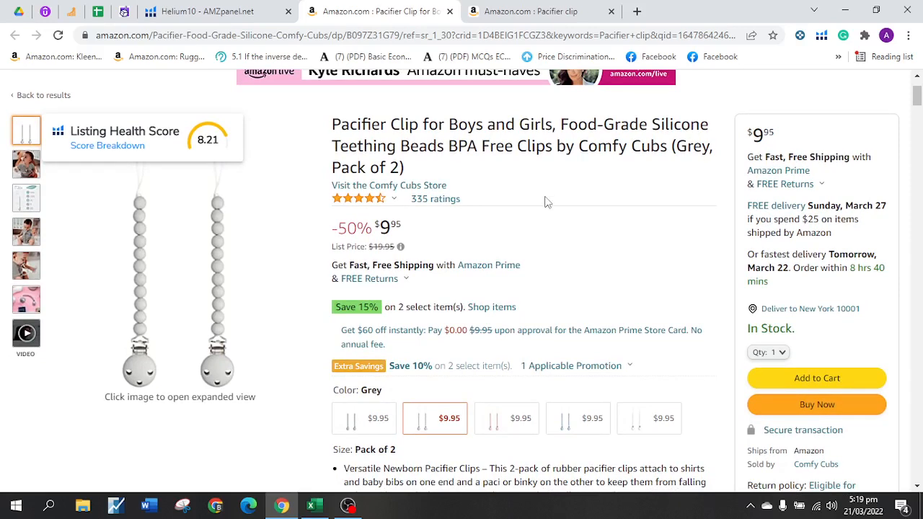
- Examine the Comfy Cubs pacifier clip listing, highlighting the title from "Pacifier Clip" through "BPA Free Clips"
click(459, 372)
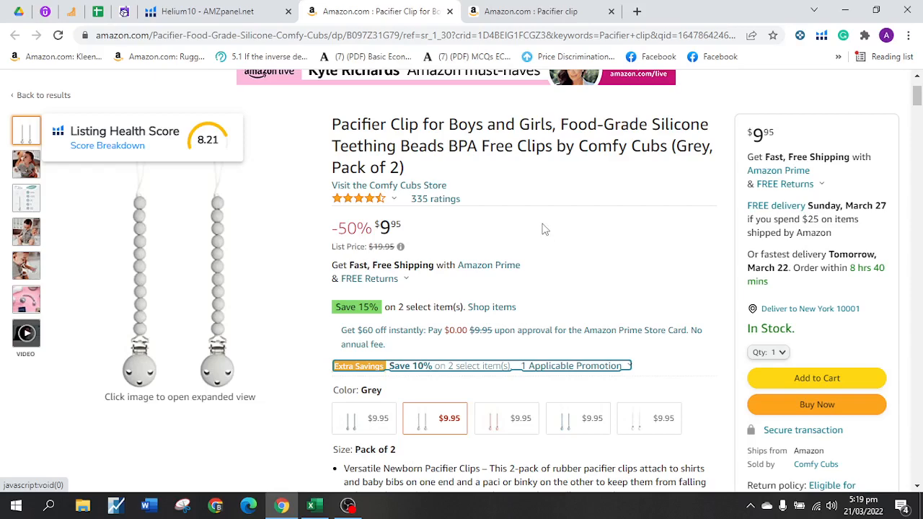
scroll(545, 229, up, 1)
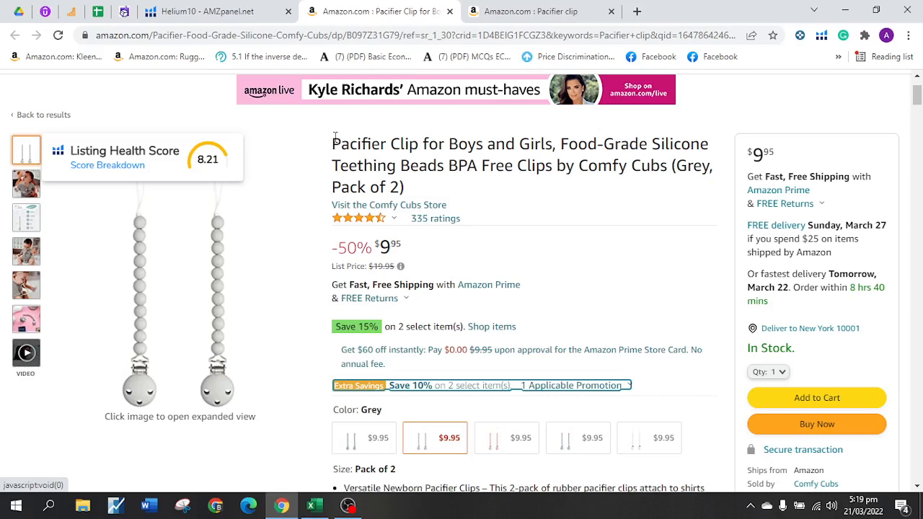
drag(334, 137, 553, 160)
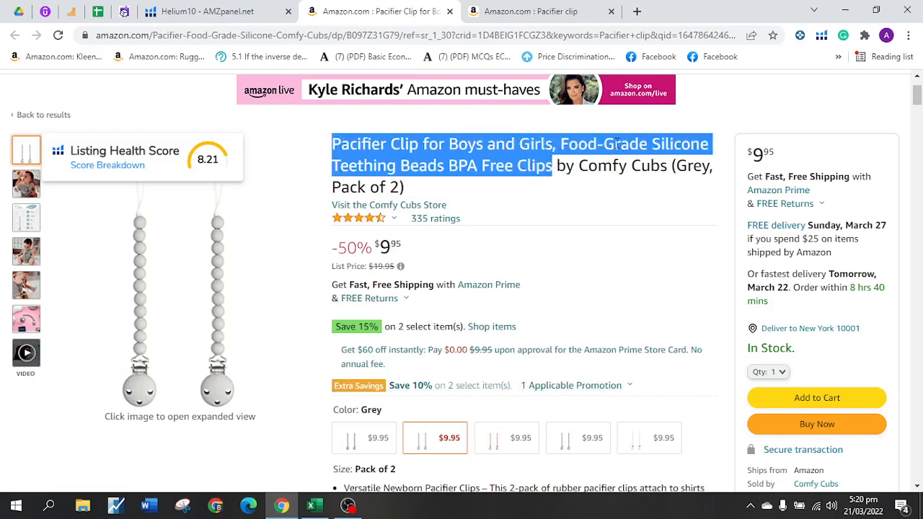
click(556, 229)
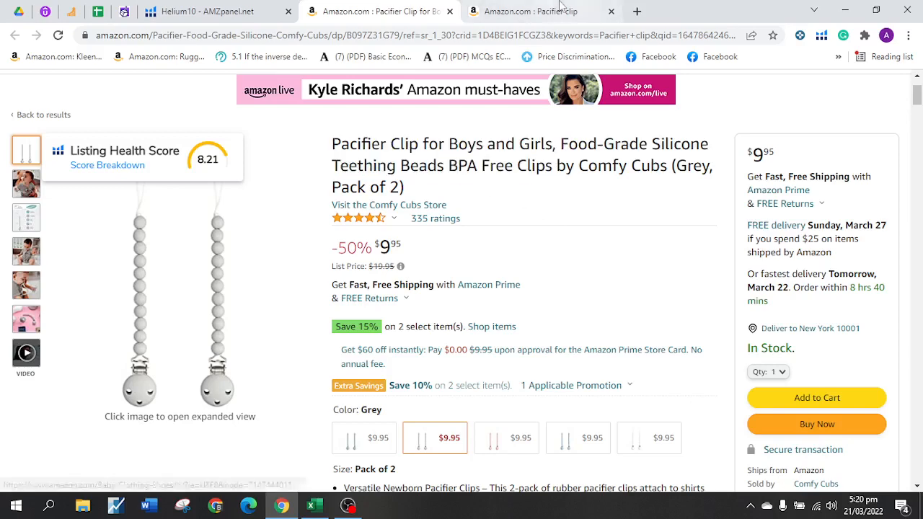
- Close the old "Pacifier clip" search results and open amazon.com in a new browser tab
click(560, 7)
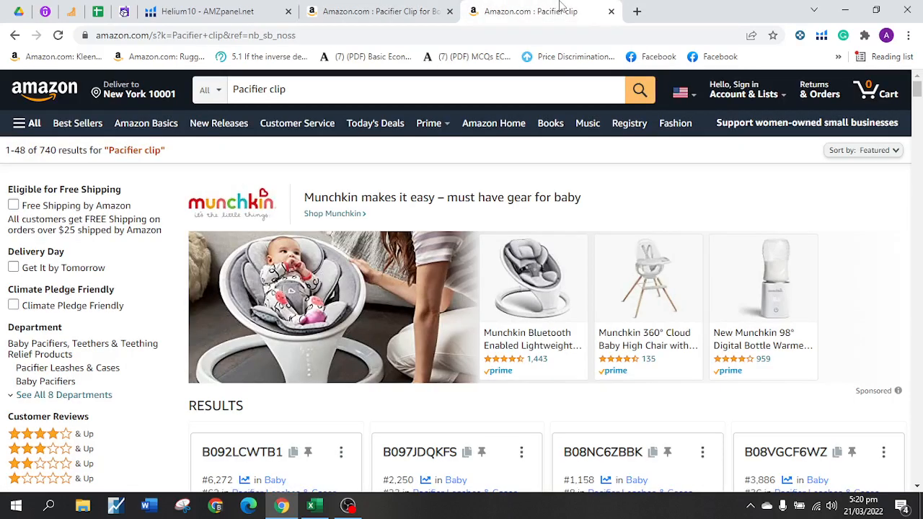
click(611, 11)
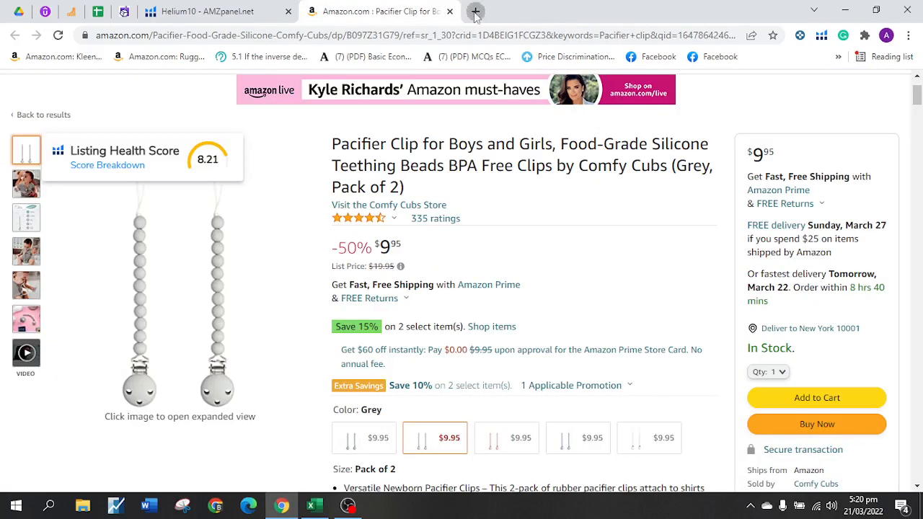
click(475, 12)
text(Amzon.cm)
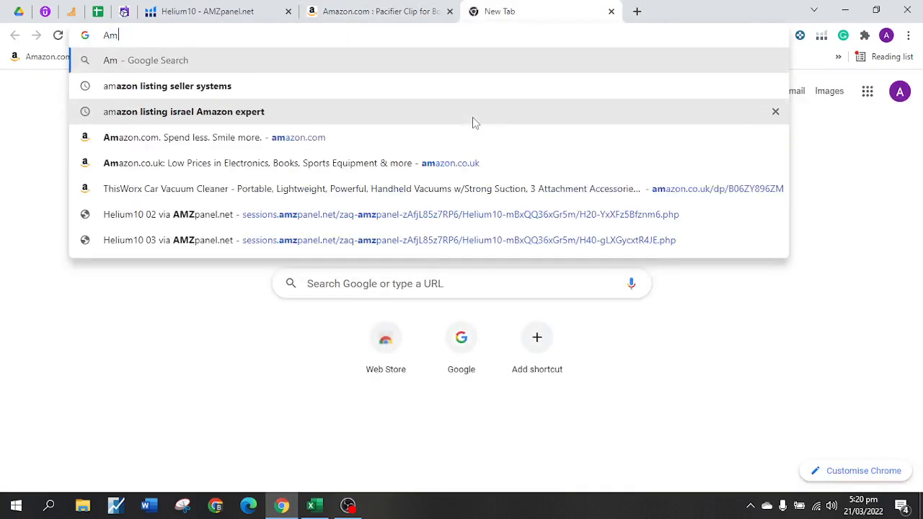
key(BackSpace)
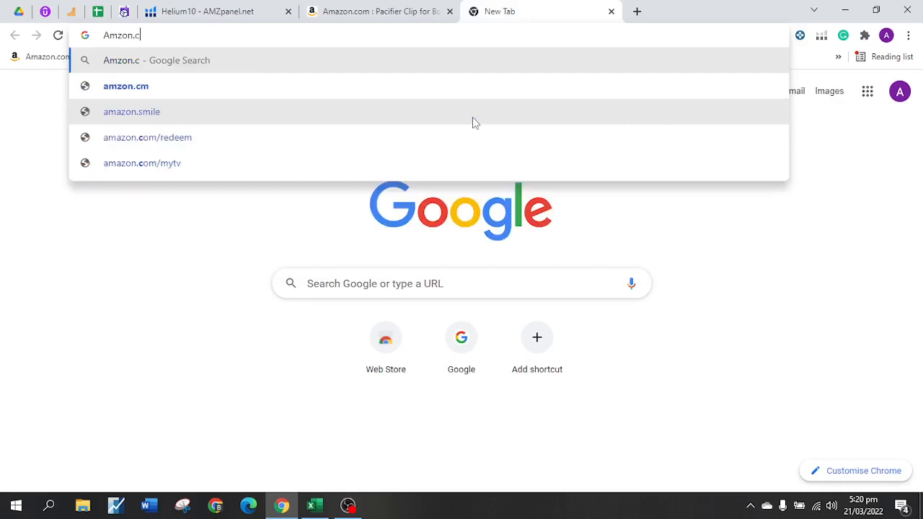
text(om)
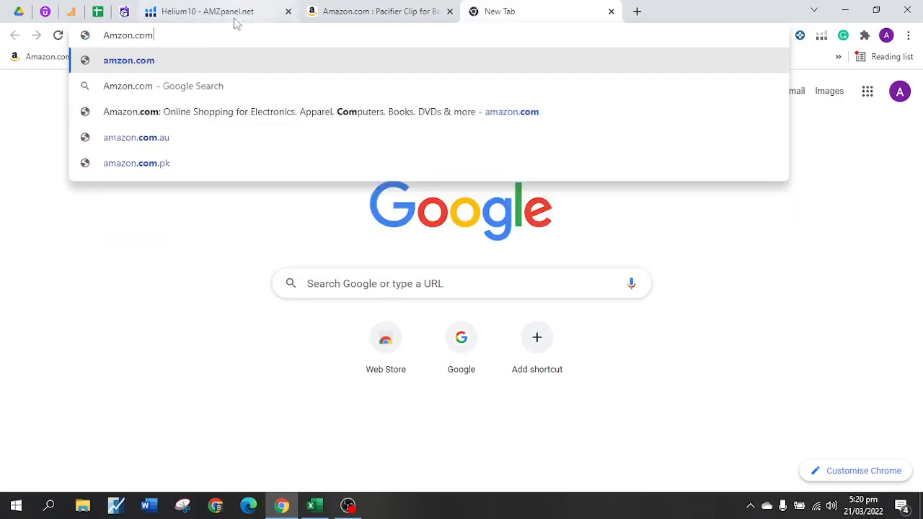
click(118, 36)
text(ama)
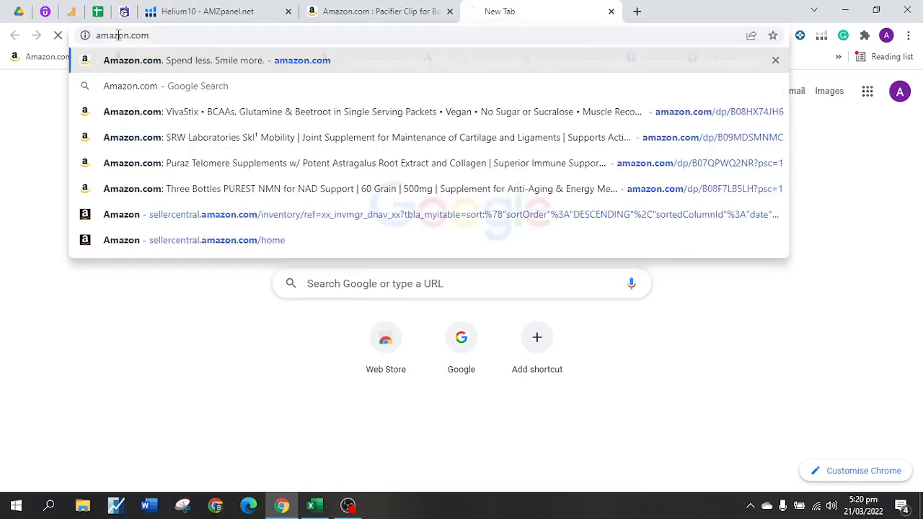
key(Return)
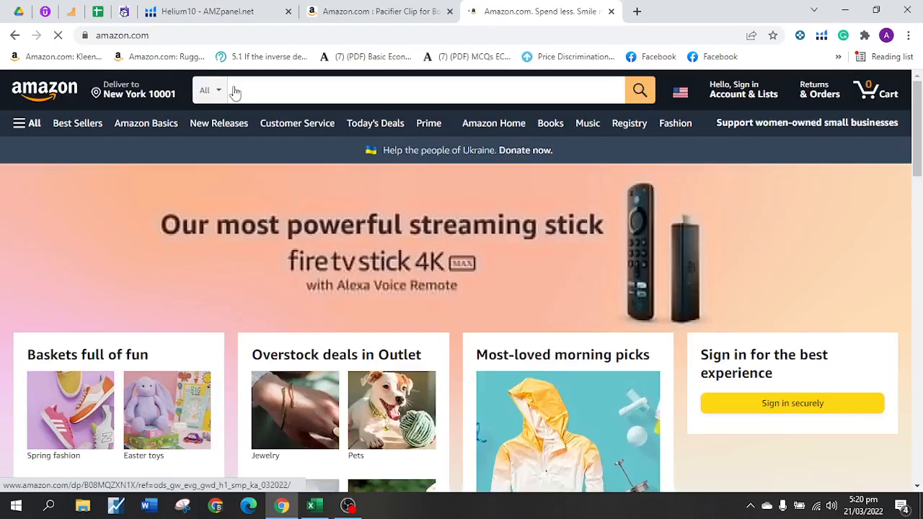
- Search Amazon for the suggested phrase "silicone pacifier clip"
click(262, 91)
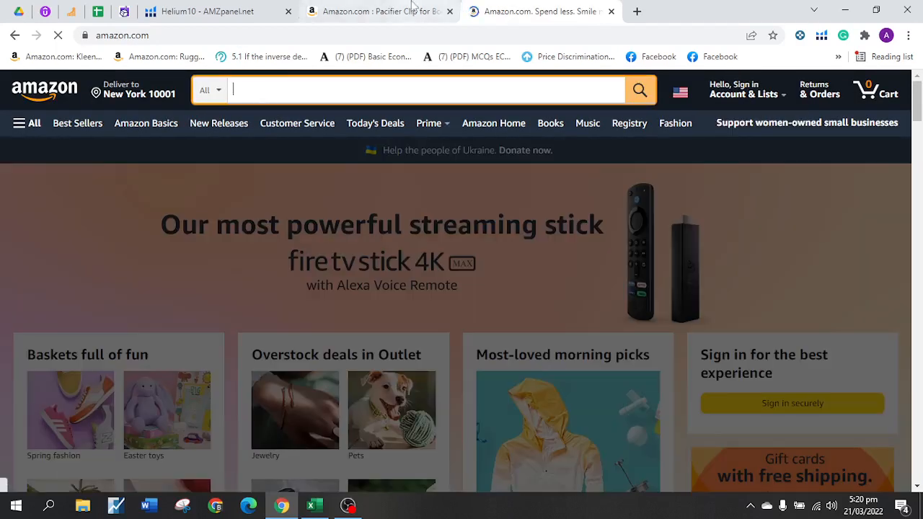
click(415, 10)
click(562, 9)
click(282, 96)
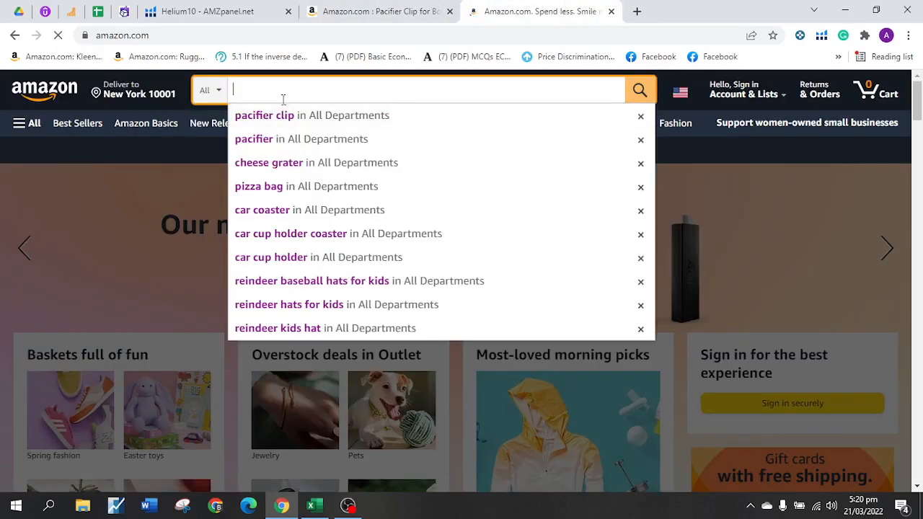
text(Silicone )
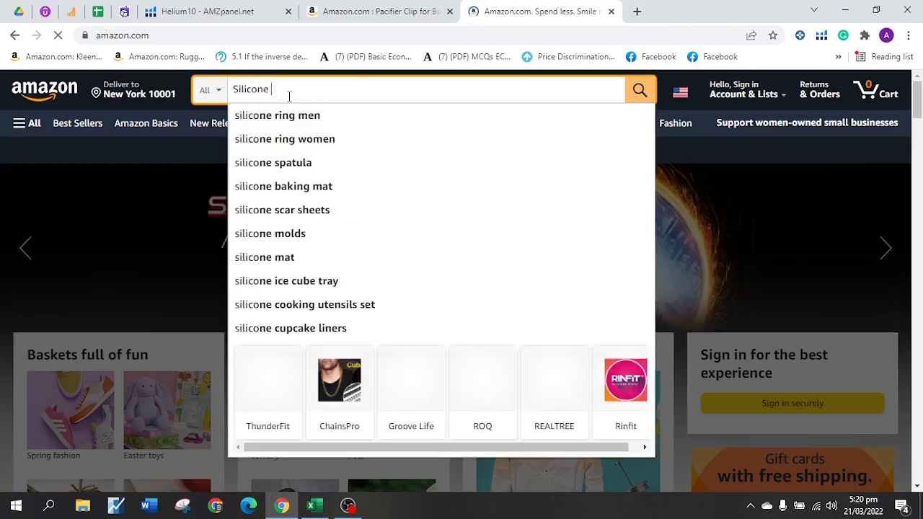
text(pacifier)
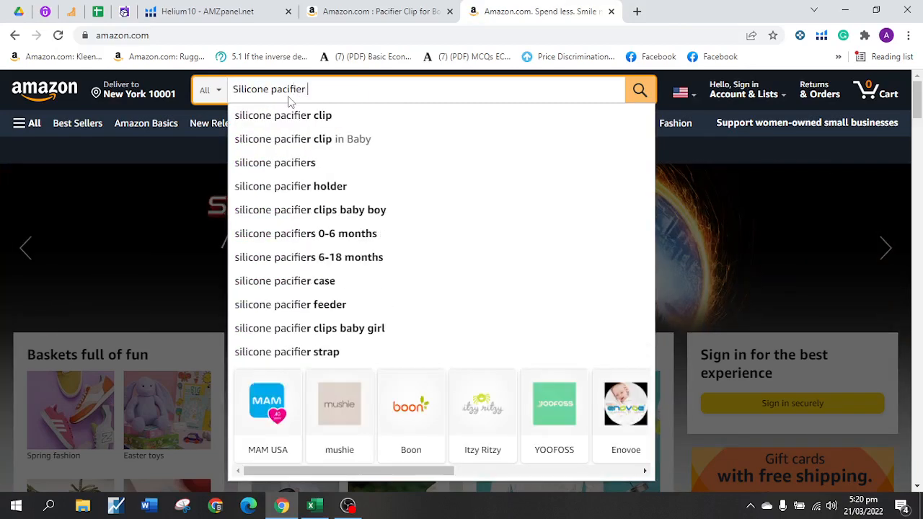
click(298, 117)
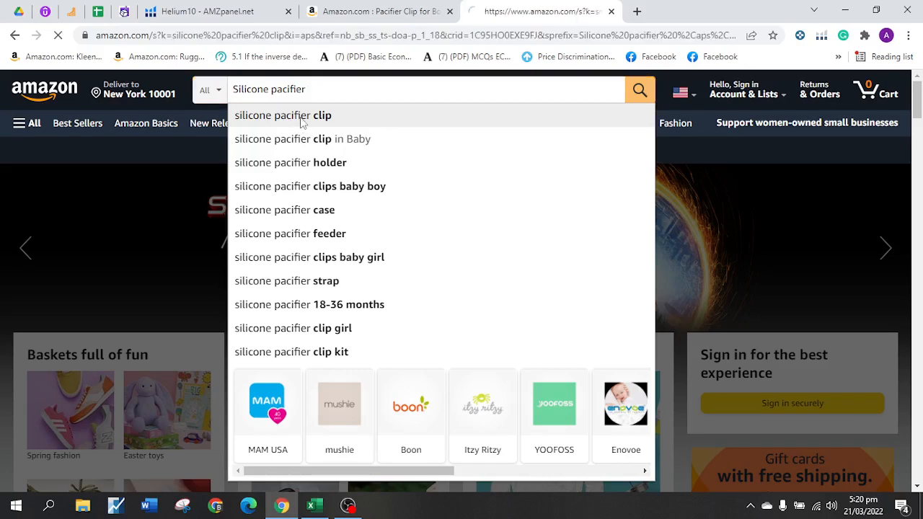
scroll(166, 391, down, 5)
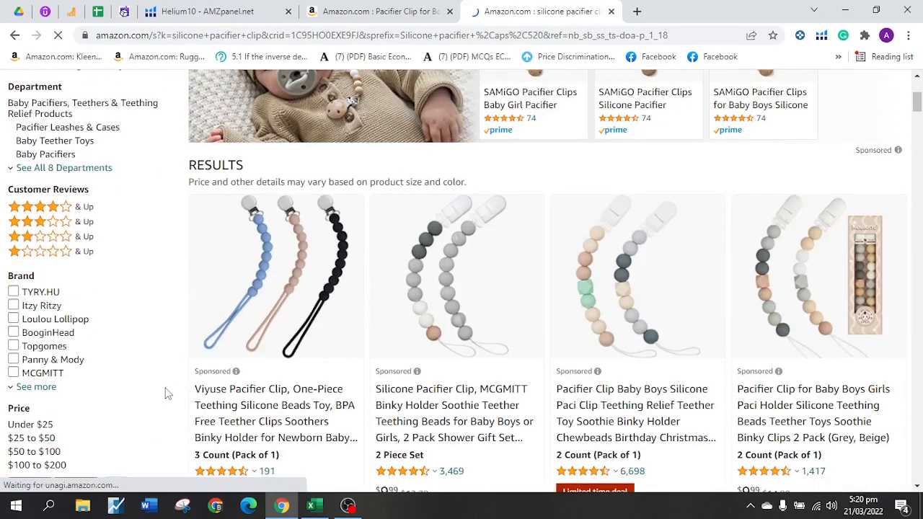
- Compare the Comfy Cubs listing with the products on the silicone pacifier clip results page
click(396, 7)
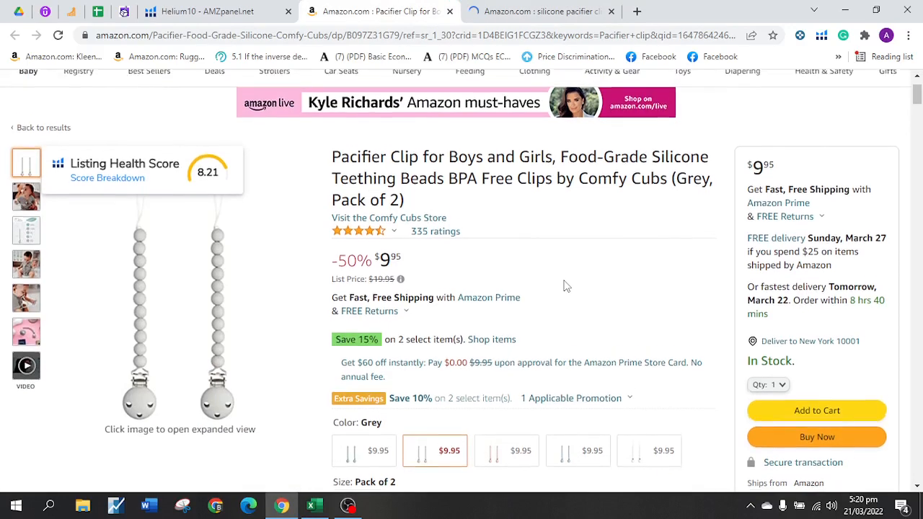
scroll(564, 281, down, 1)
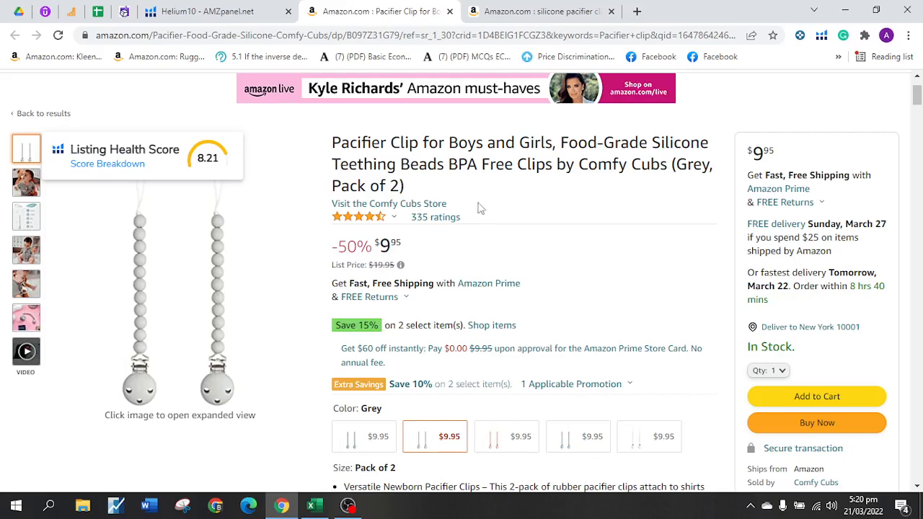
key(ctrl+Tab)
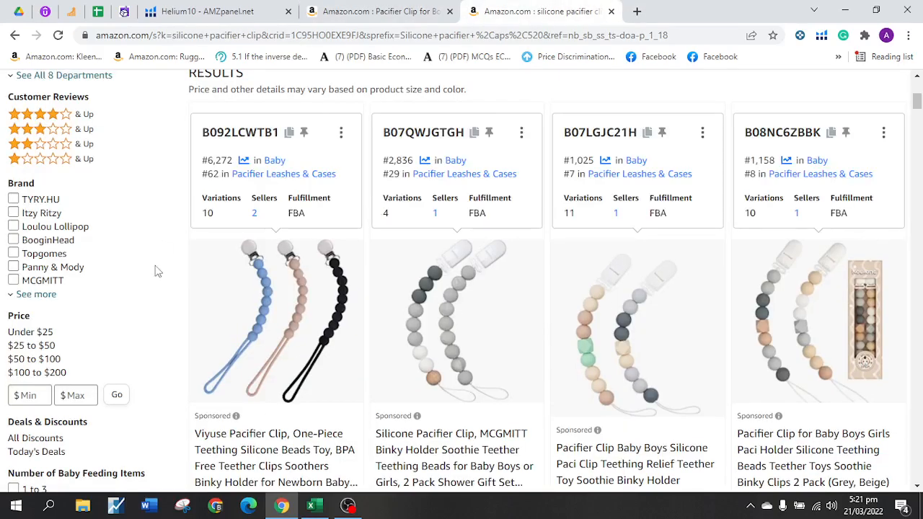
scroll(157, 269, down, 3)
scroll(157, 270, up, 6)
scroll(157, 271, down, 10)
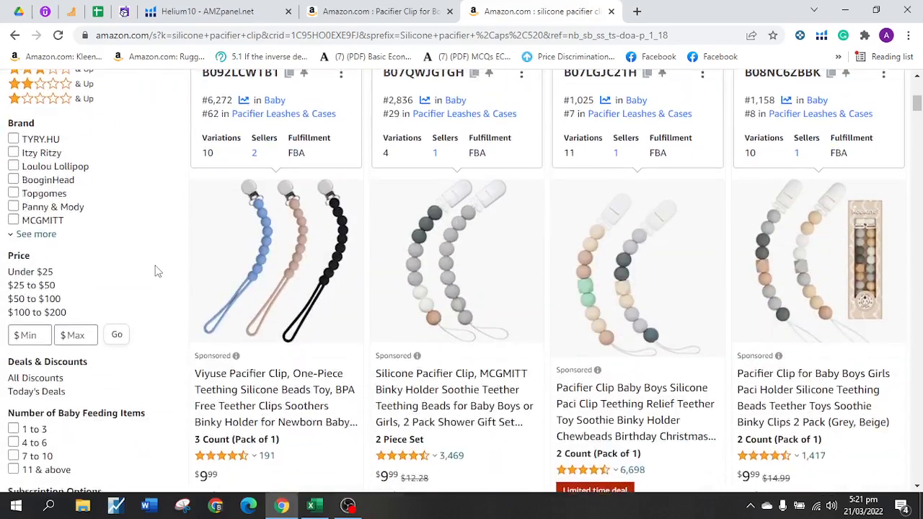
scroll(157, 270, down, 1)
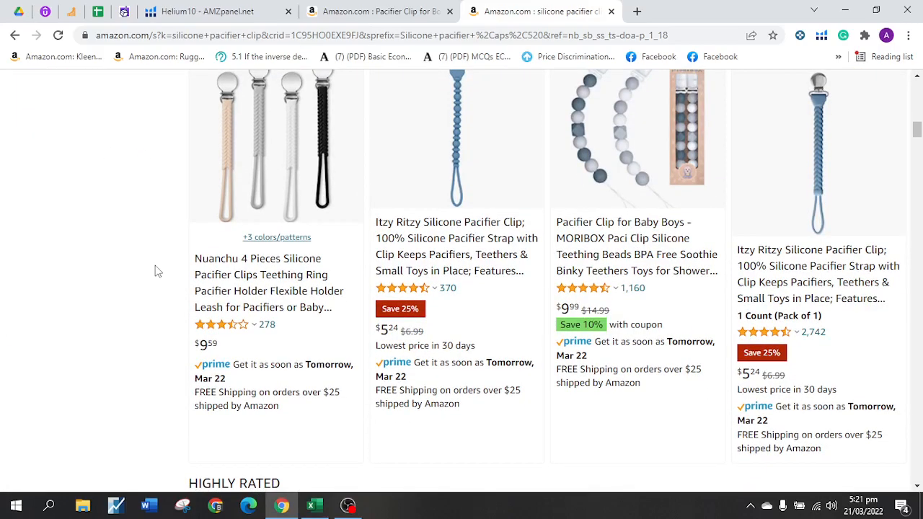
scroll(157, 271, down, 8)
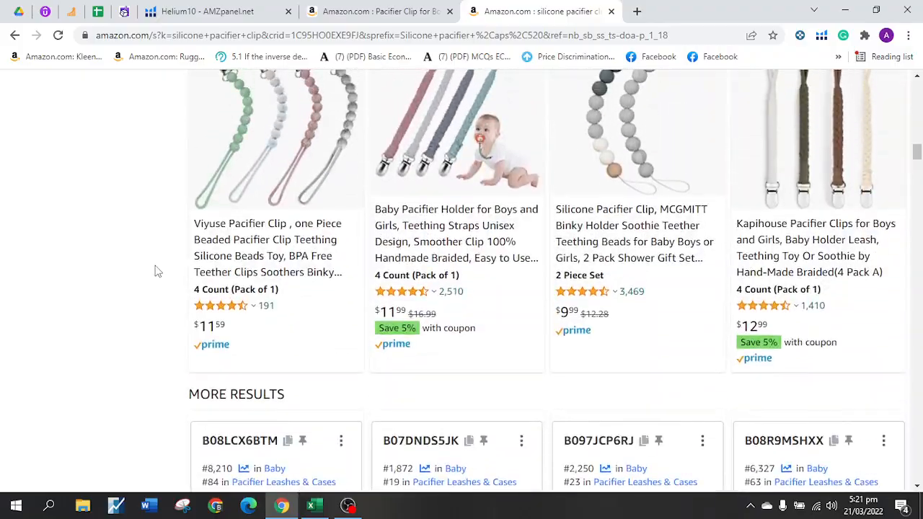
scroll(158, 271, down, 15)
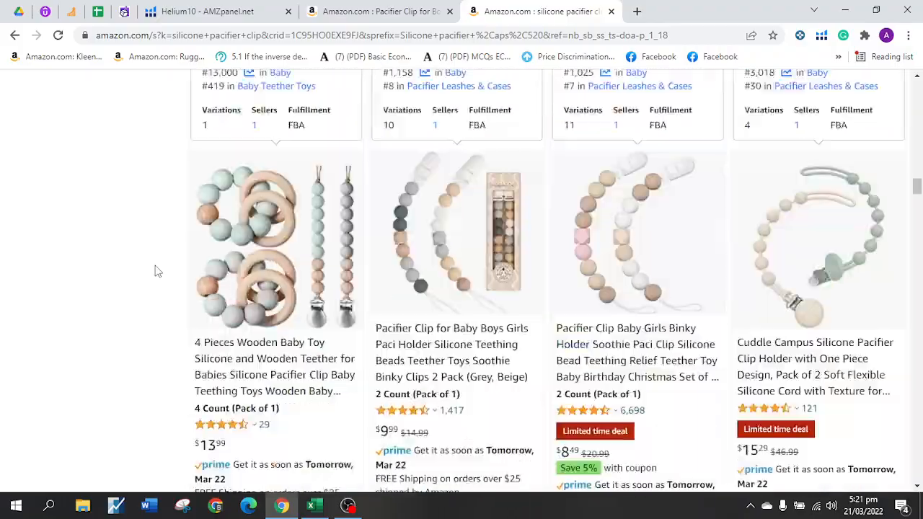
scroll(157, 271, up, 20)
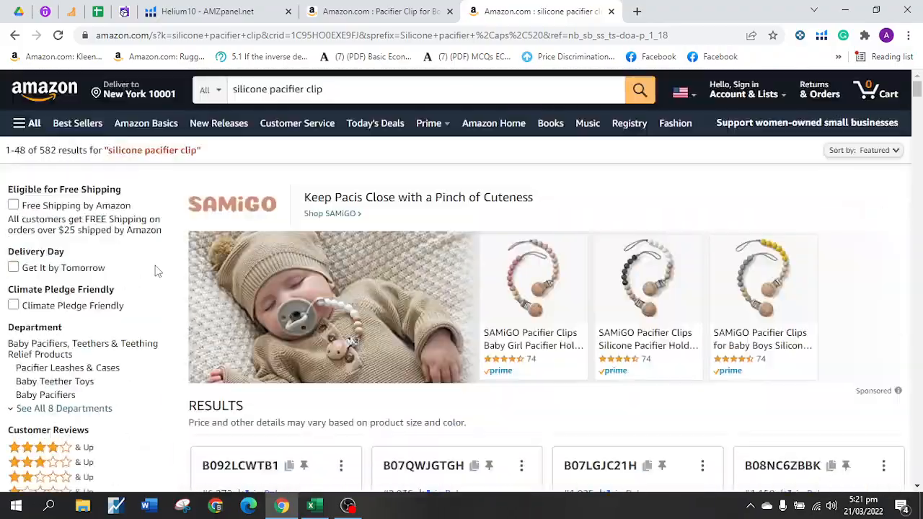
scroll(157, 271, down, 1)
- Switch to the blank Excel workbook and rename its sheet as Dashboard
click(314, 506)
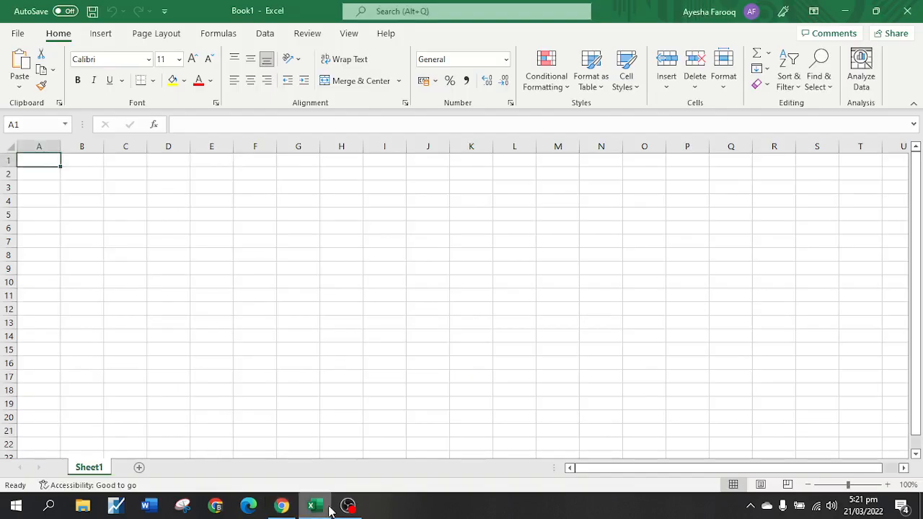
double_click(93, 466)
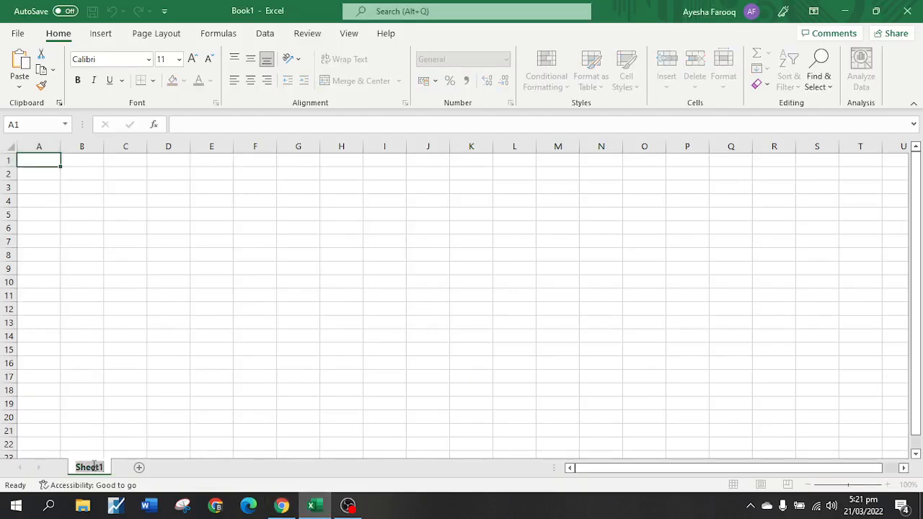
text(Dashboard)
key(Return)
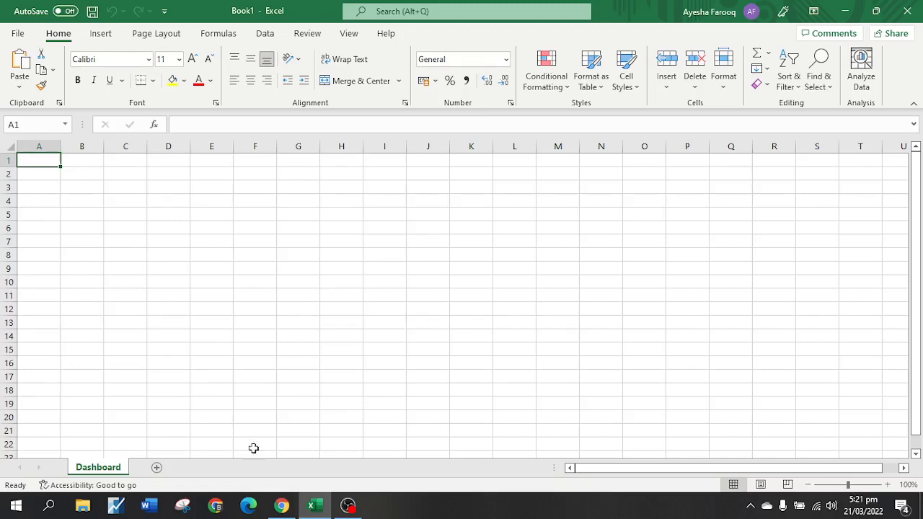
- Return to the Amazon results in Chrome, expand the full department list and copy all its entries through Arts, Crafts & Sewing
mouse_move(282, 505)
click(282, 441)
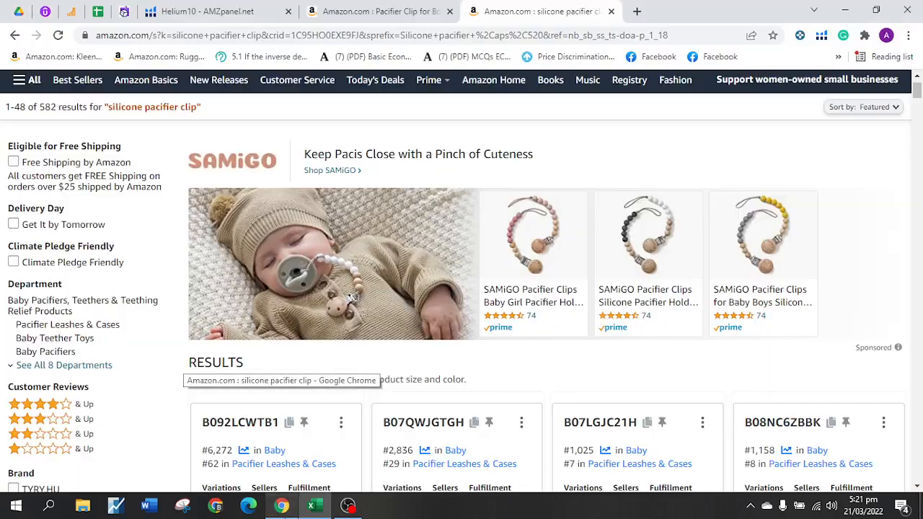
click(93, 366)
scroll(132, 403, down, 1)
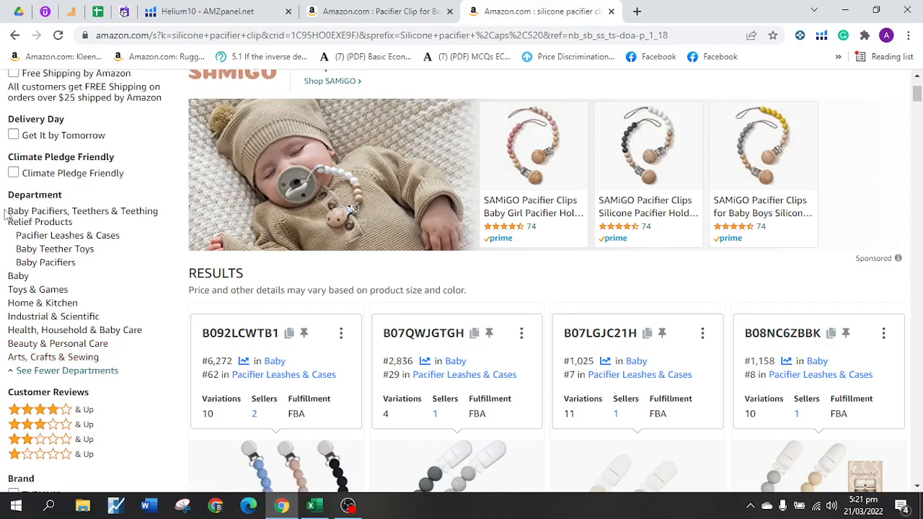
drag(5, 214, 160, 355)
key(ctrl+c)
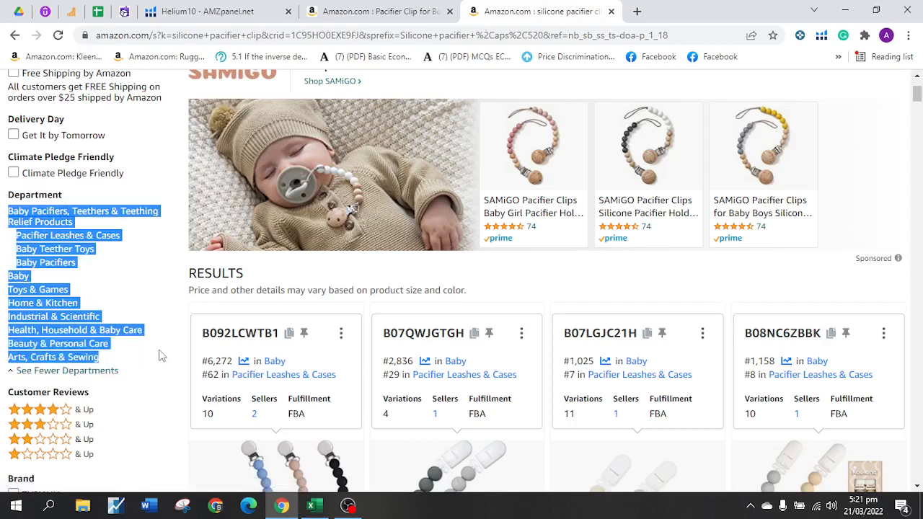
- In the Excel Dashboard sheet, widen column A to about five times its width and enter the heading "Sub-categories" in A1
click(311, 505)
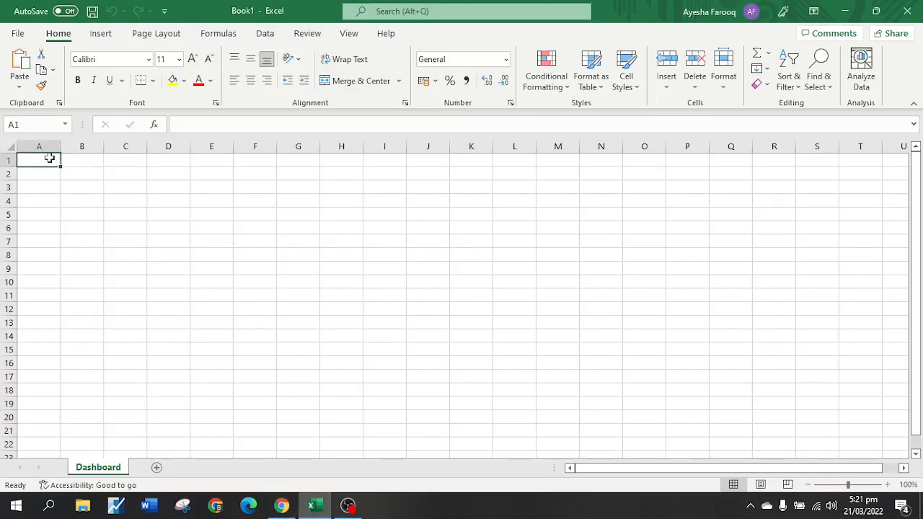
drag(61, 144, 238, 144)
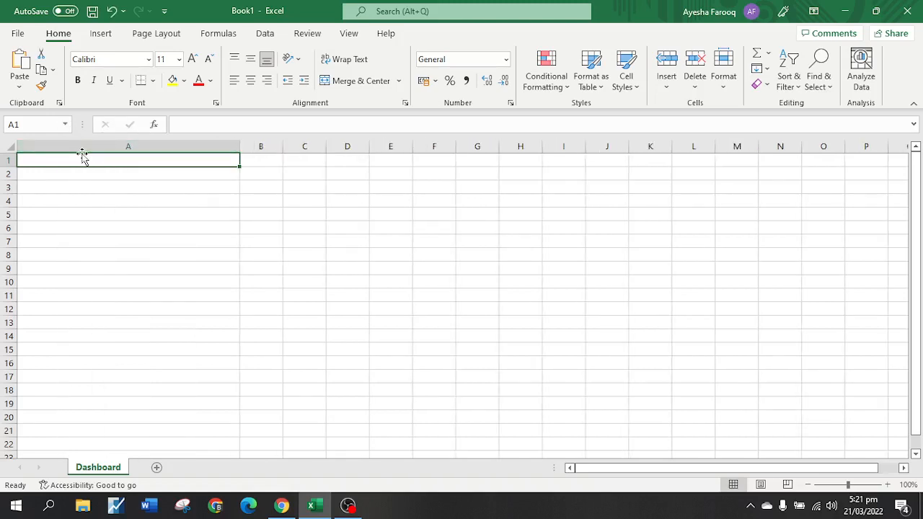
text(Sub-c)
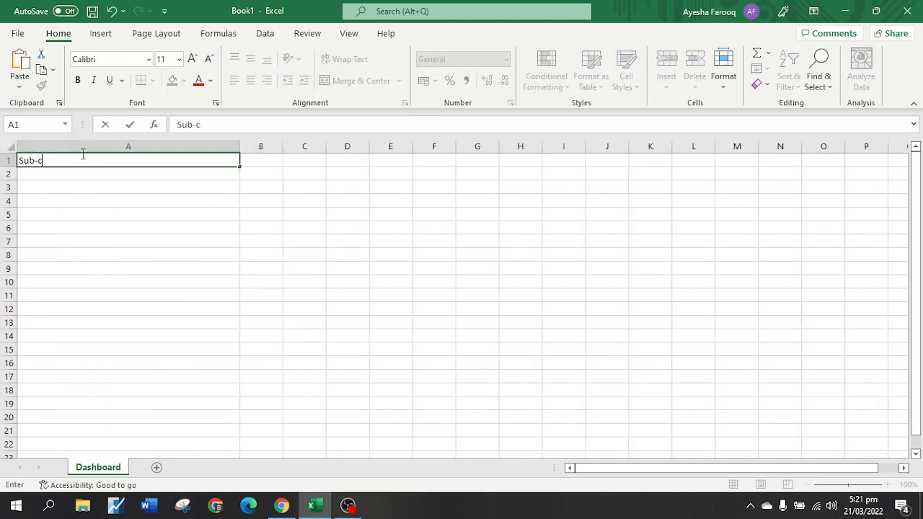
text(ategories)
key(Return)
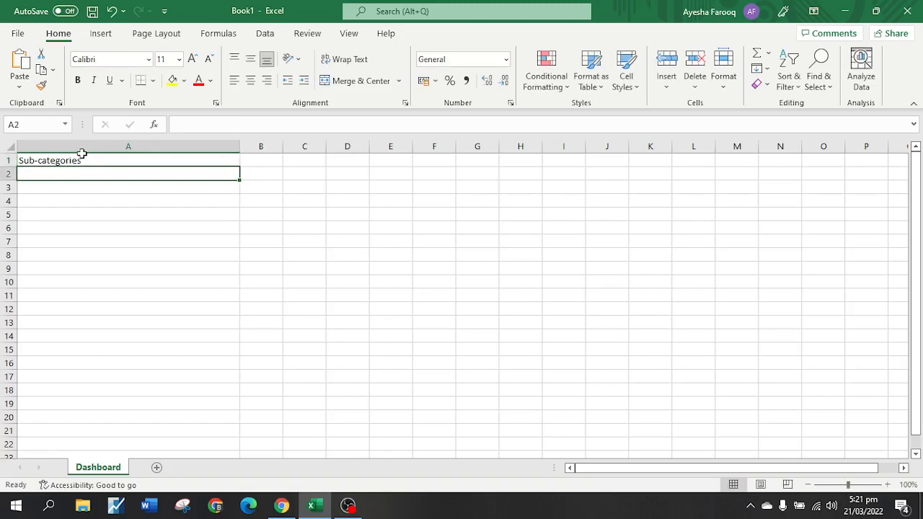
- Paste the copied department list into the Dashboard sheet from A2 and remove the hyperlinks from the pasted entries
key(ctrl+v)
right_click(173, 236)
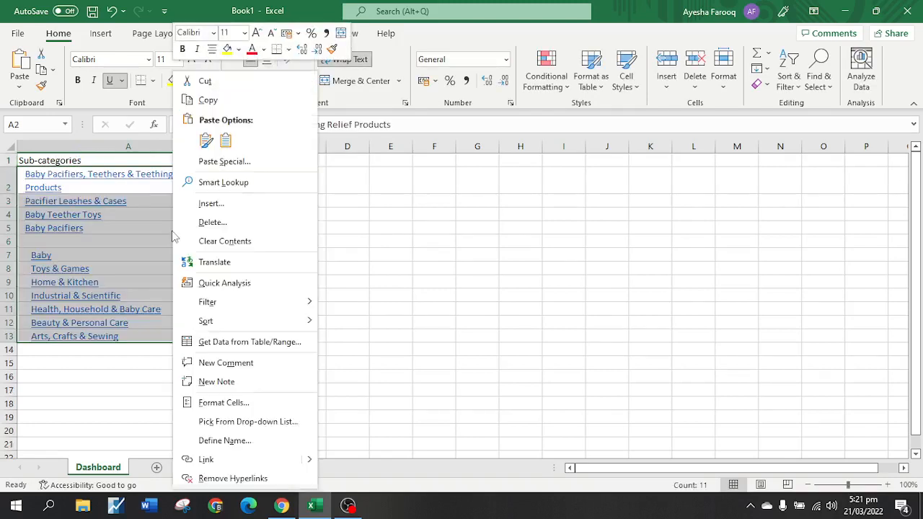
click(243, 478)
click(198, 229)
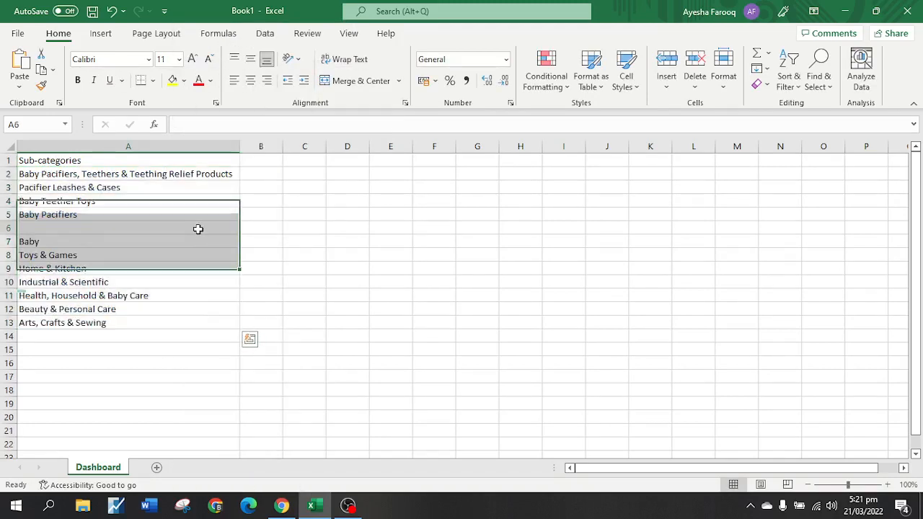
- Check in Chrome how Amazon nests departments under Baby Pacifiers, Teethers & Teething Relief Products, and return to the Excel workbook
click(281, 505)
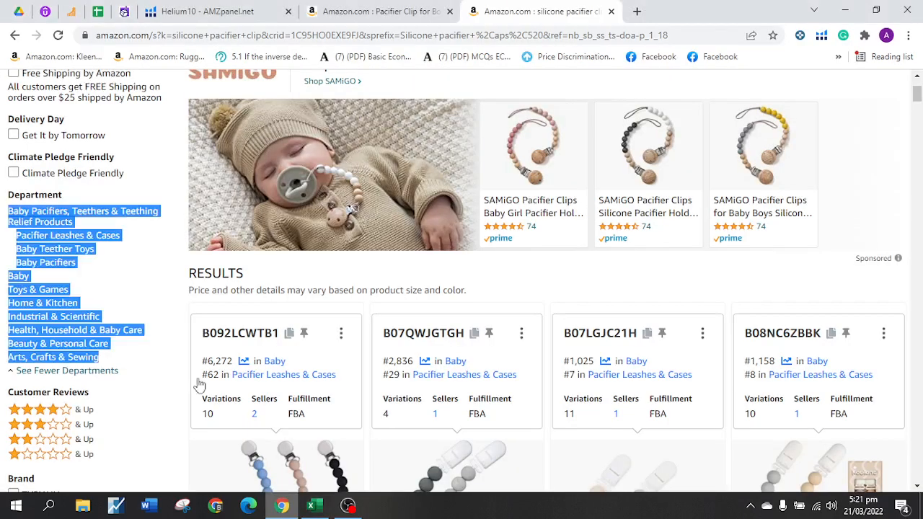
click(136, 405)
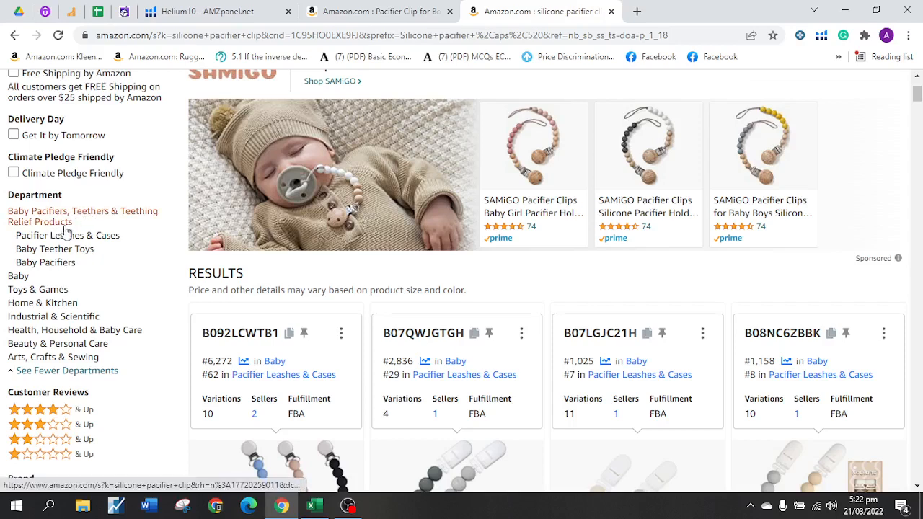
click(311, 505)
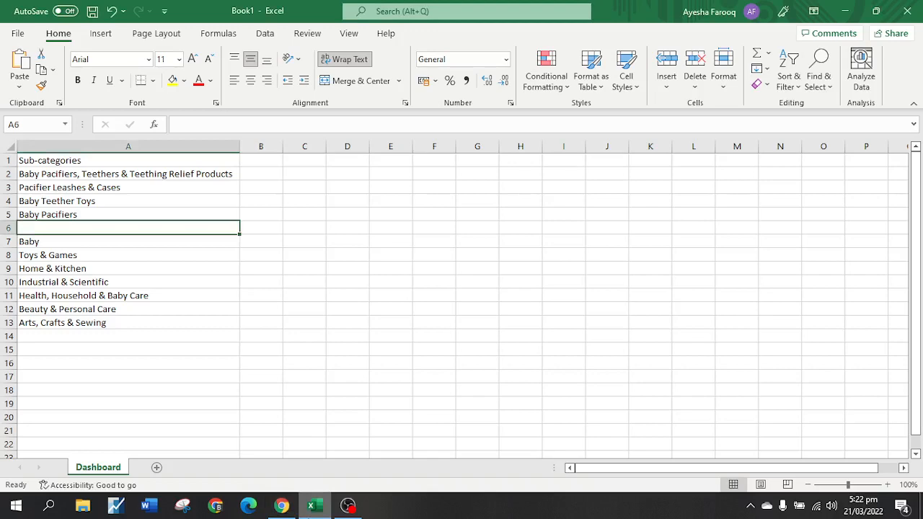
key(alt+Tab)
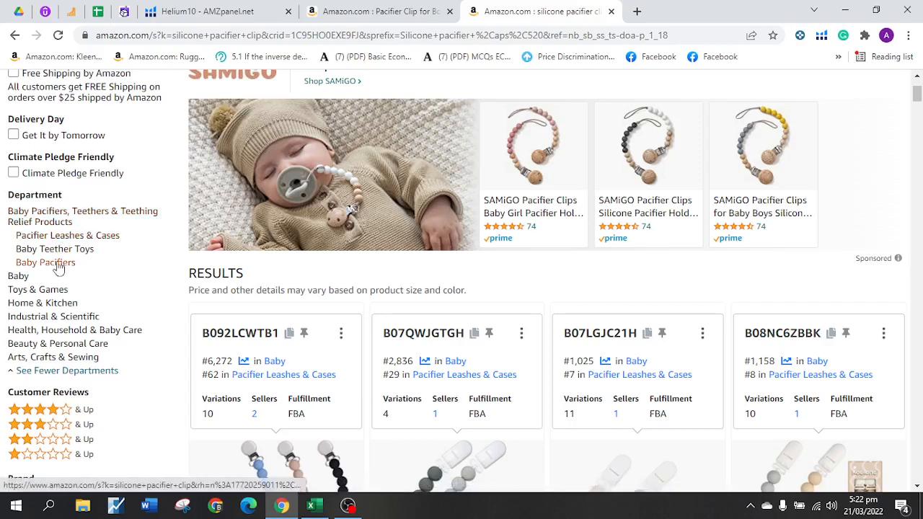
click(313, 506)
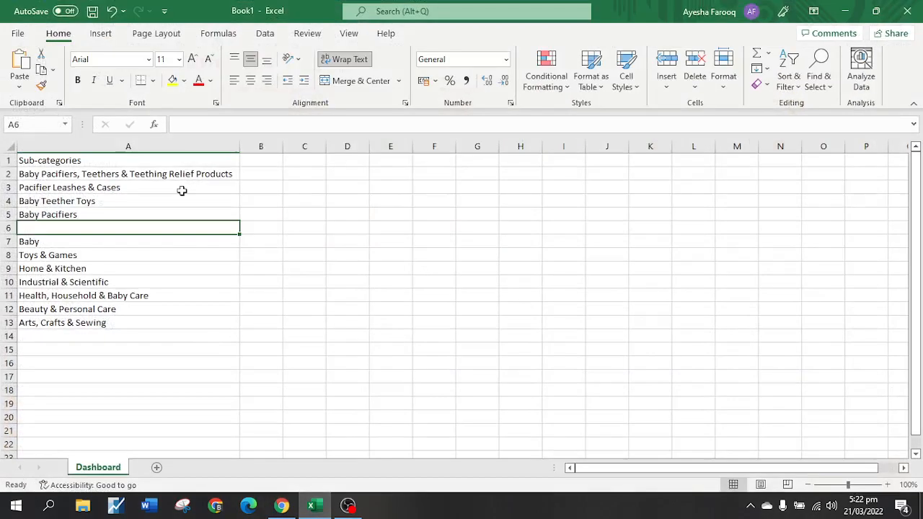
- Widen column A to about twice its width and append "-> Pacifier Leashes & Cases" to the parent category in A2
click(148, 176)
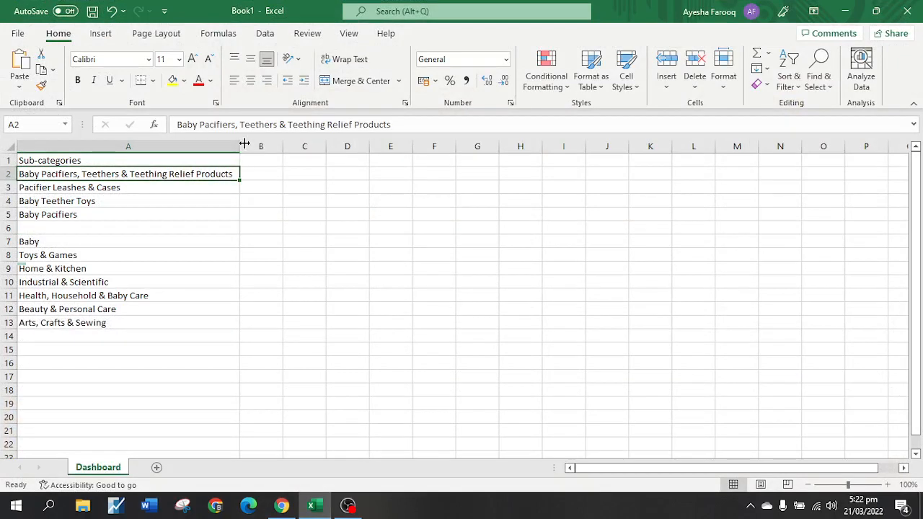
drag(244, 144, 435, 144)
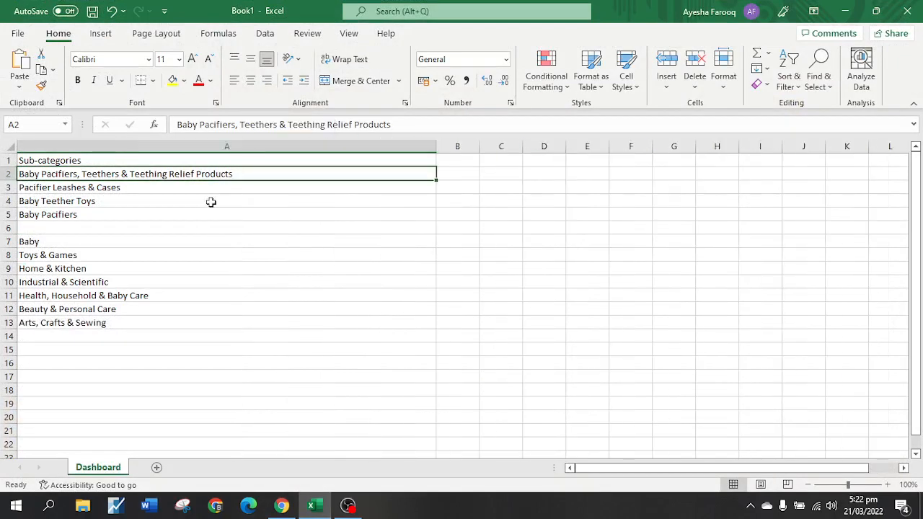
click(138, 187)
drag(280, 125, 163, 126)
key(ctrl+c)
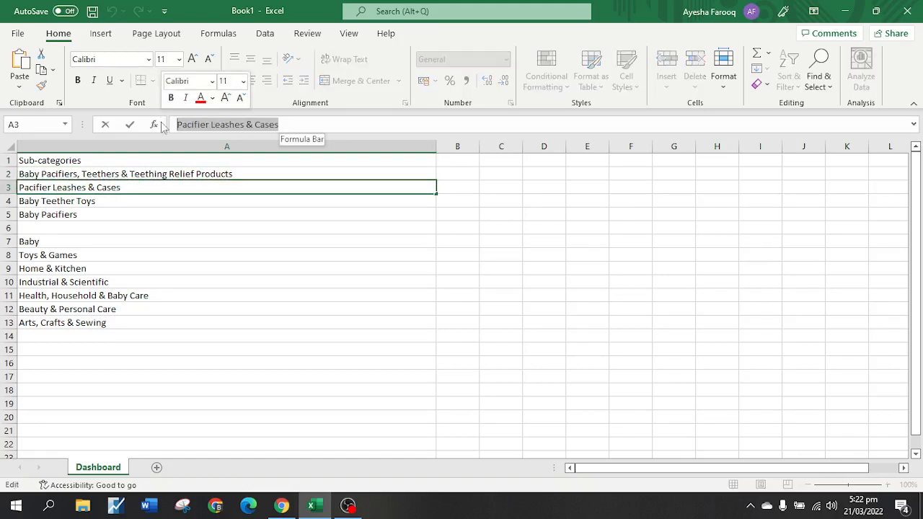
click(196, 174)
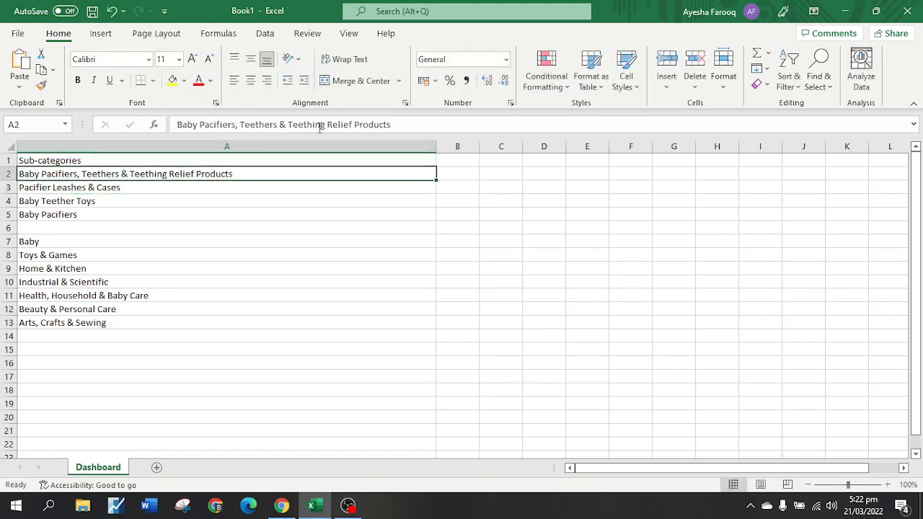
click(415, 124)
text(->)
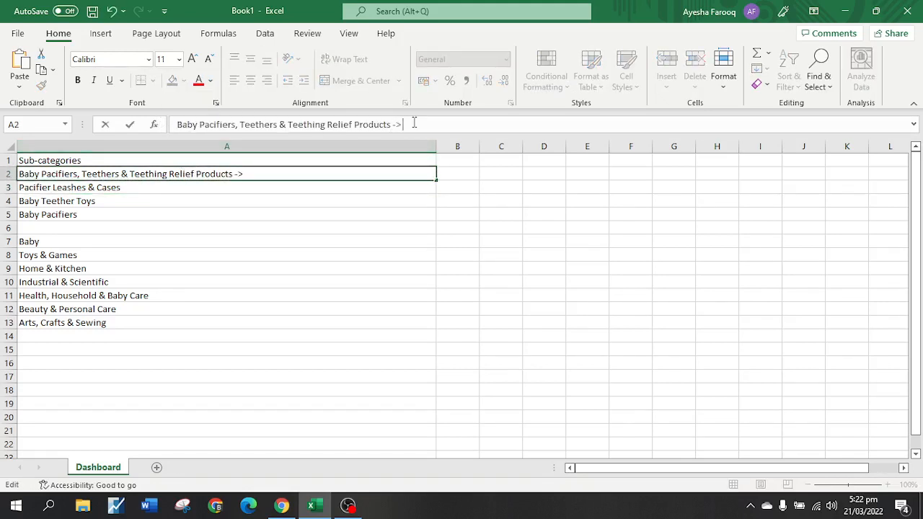
key(ctrl+v)
click(185, 187)
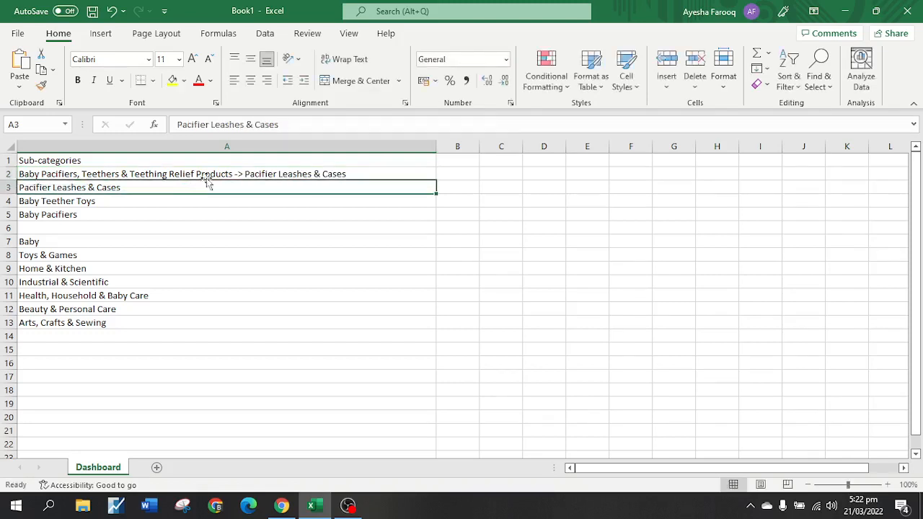
- Copy A2 over A3 and replace the part after the arrow with "Baby Teether Toys" from A4
click(218, 173)
key(ctrl+c)
click(206, 187)
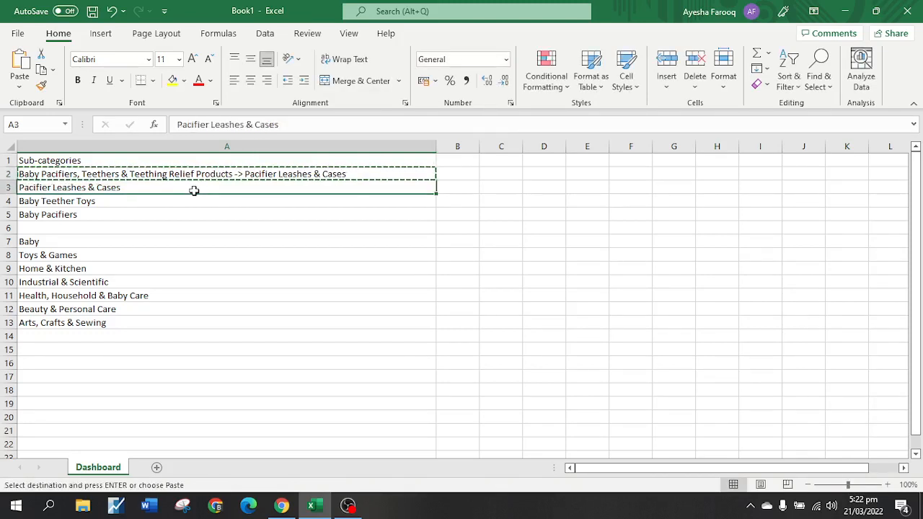
key(ctrl+v)
click(88, 200)
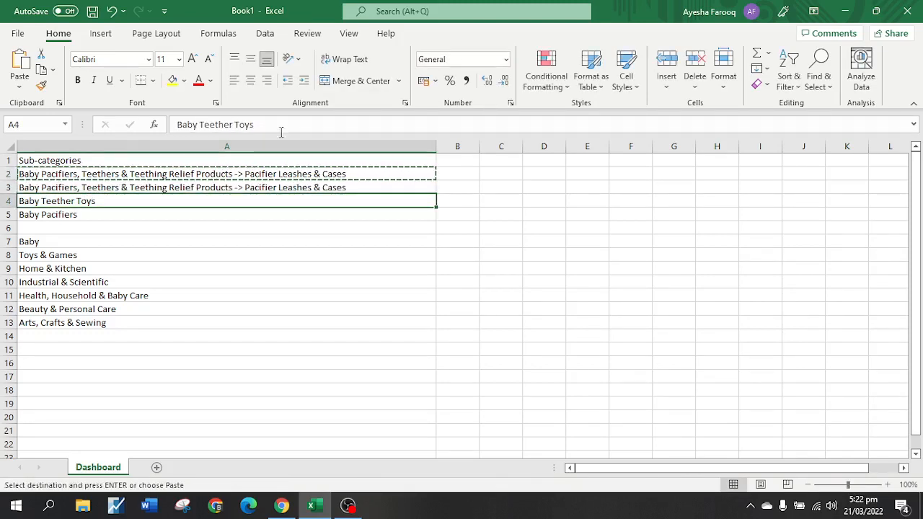
drag(254, 124, 174, 124)
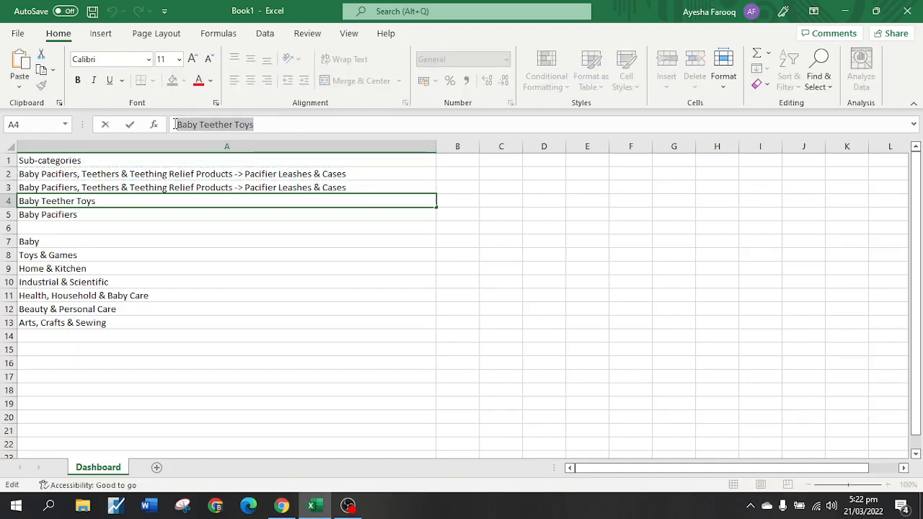
click(216, 187)
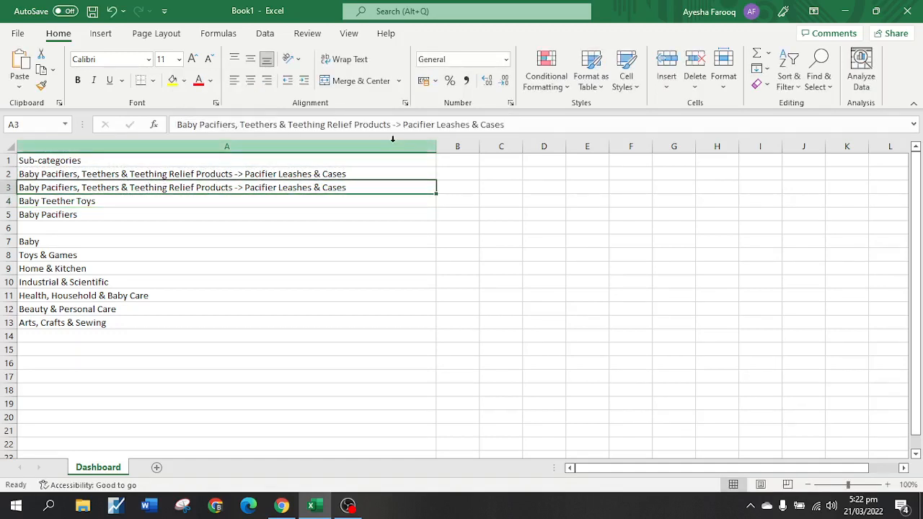
drag(402, 124, 516, 127)
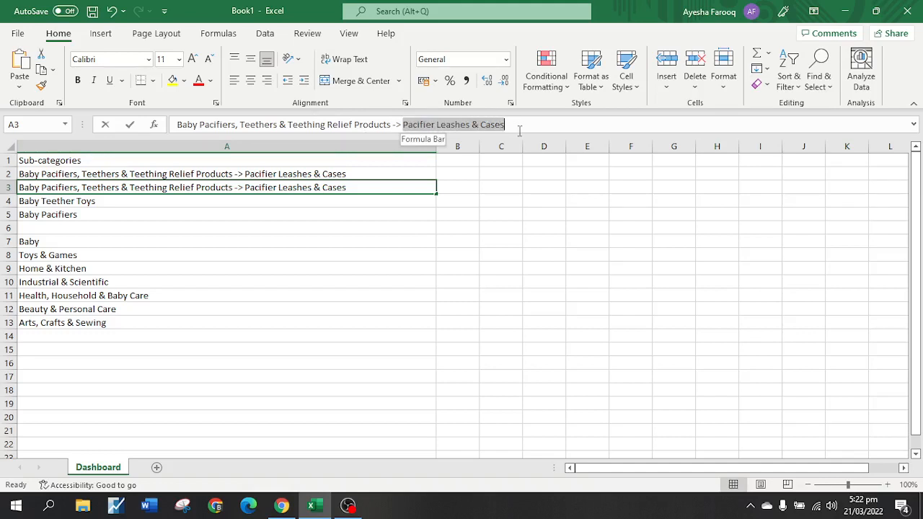
key(ctrl+v)
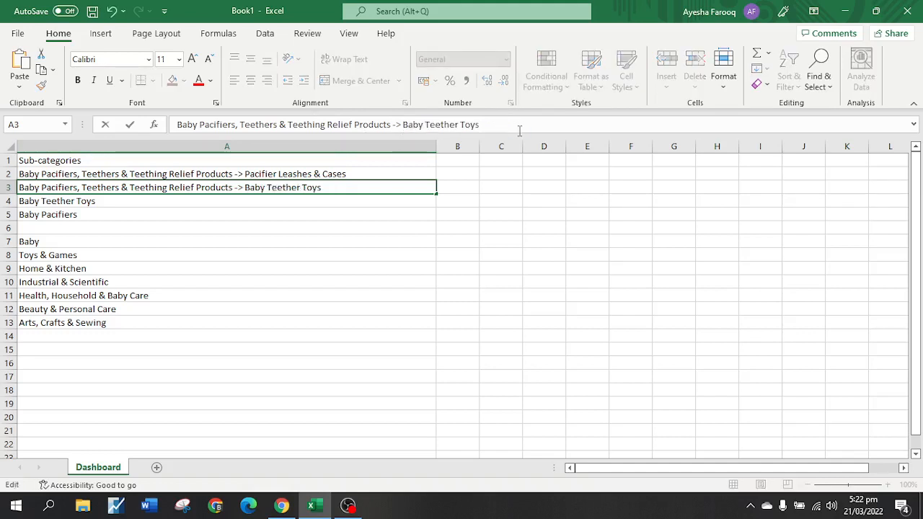
click(91, 203)
- Copy A3 over A4 and replace the part after the arrow with "Baby Pacifiers" from A5
click(164, 185)
key(ctrl+c)
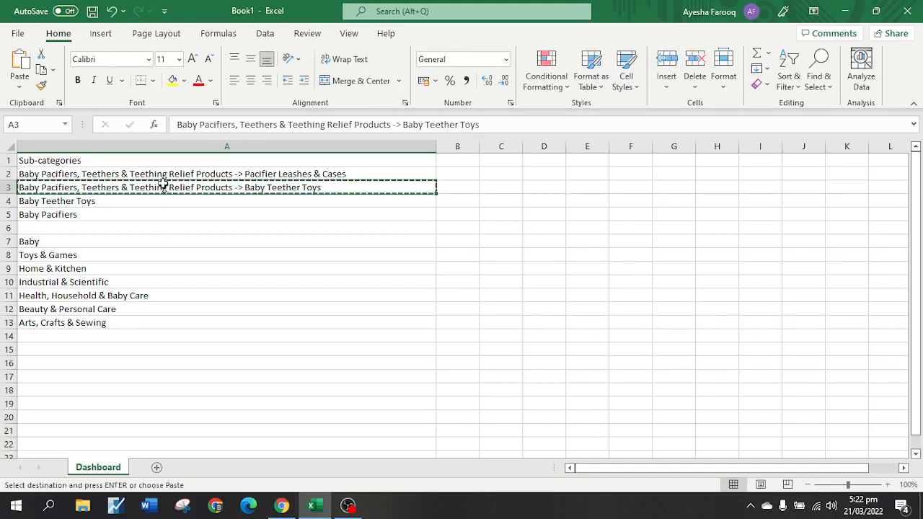
click(173, 203)
key(ctrl+v)
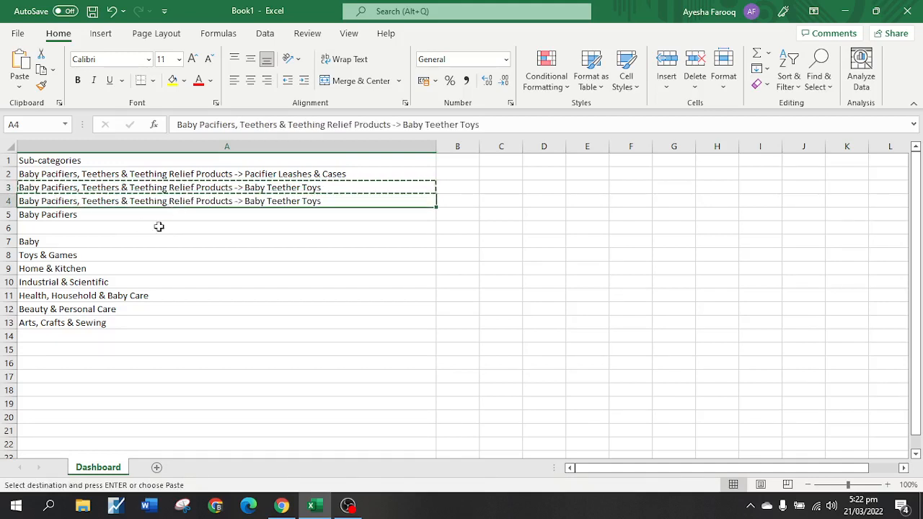
click(119, 214)
drag(237, 125, 175, 125)
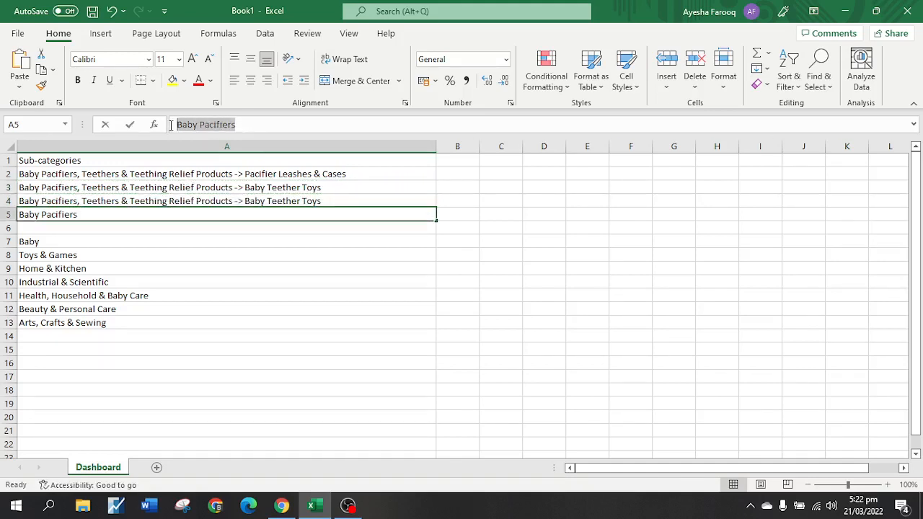
click(267, 201)
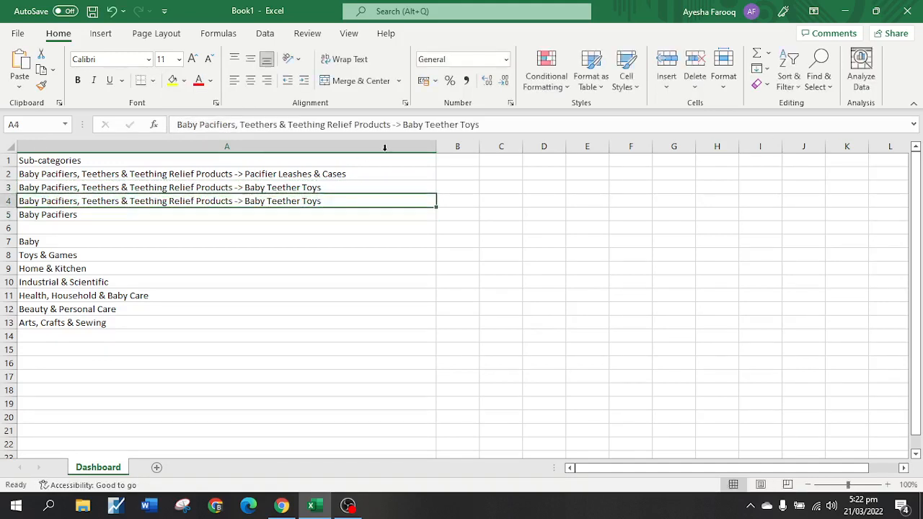
drag(403, 124, 521, 118)
key(ctrl+v)
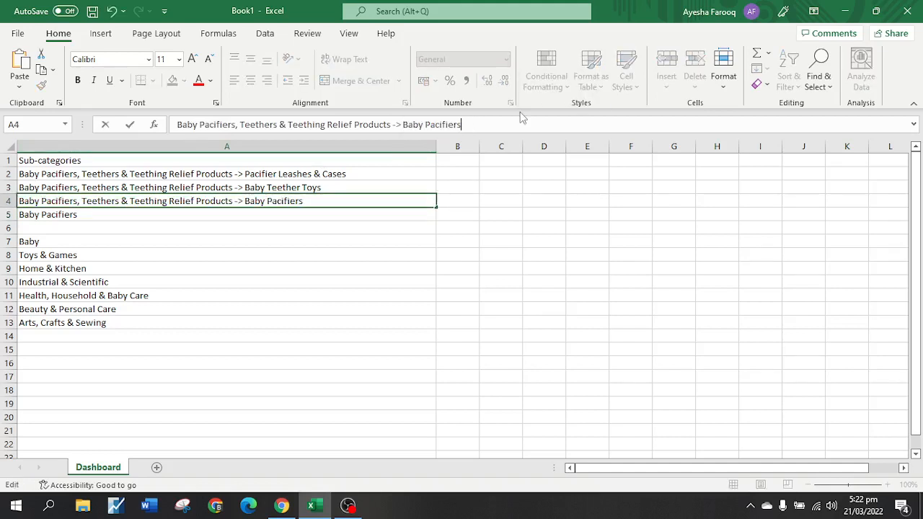
- Clear the leftover Baby Pacifiers entry in A5 and delete the two empty rows above Baby
click(72, 214)
key(BackSpace)
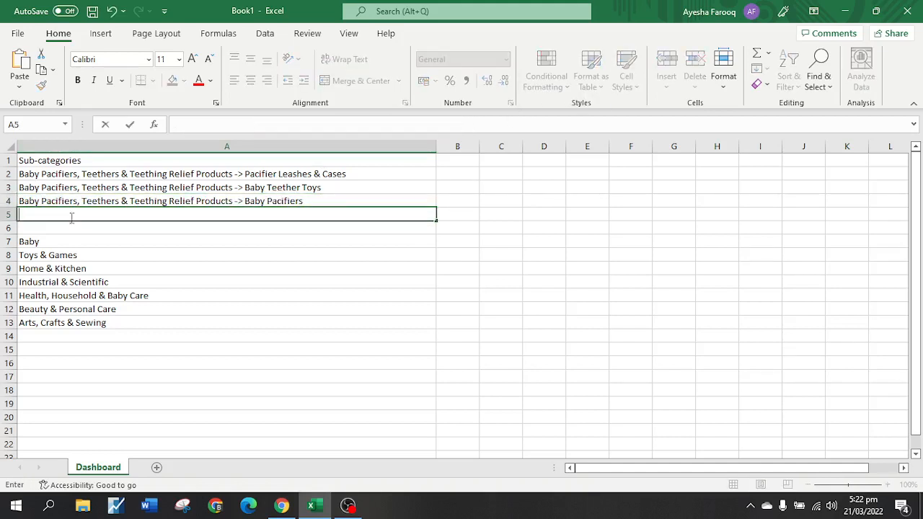
click(104, 226)
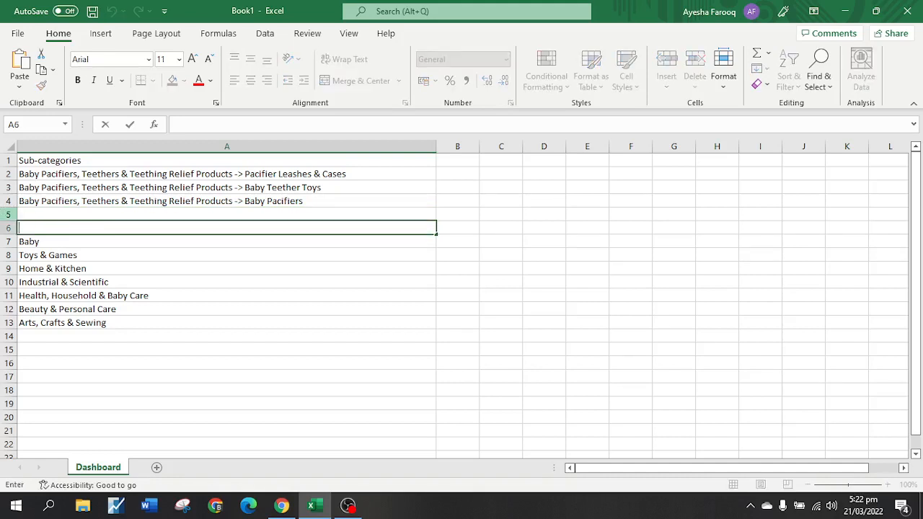
right_click(5, 214)
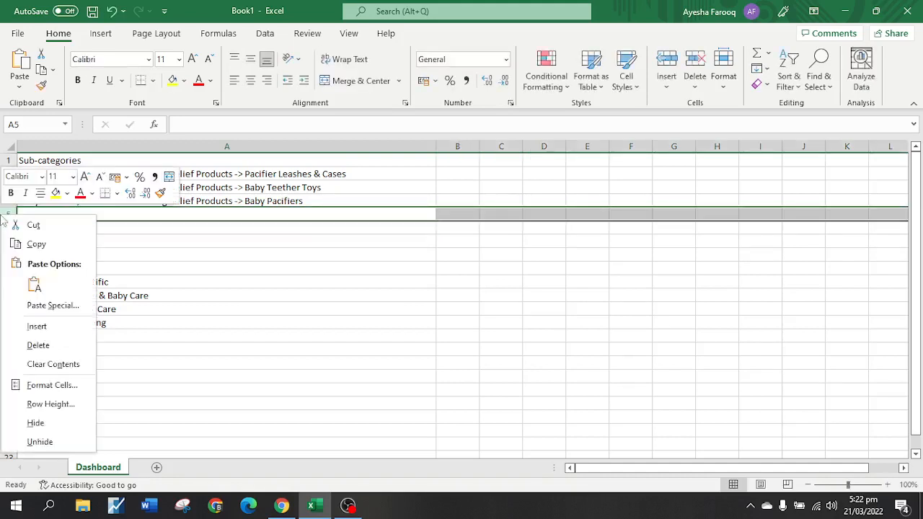
click(33, 347)
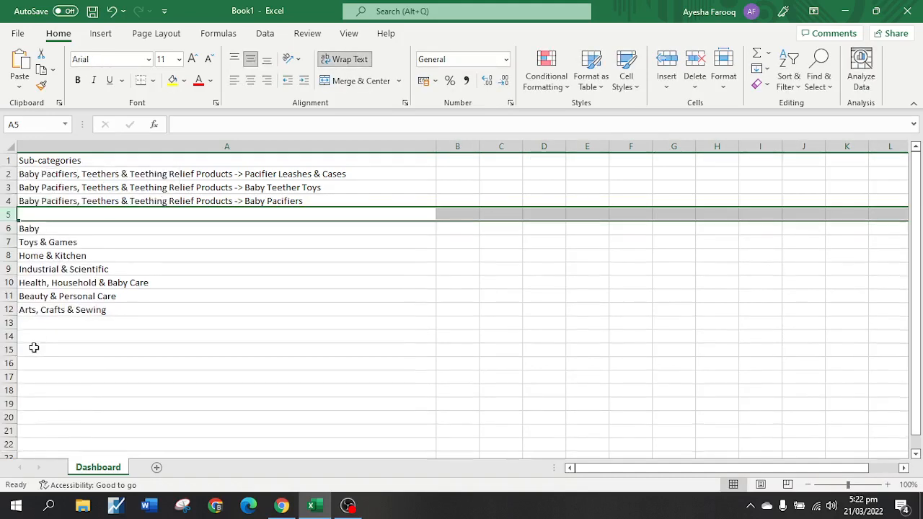
right_click(7, 217)
click(72, 343)
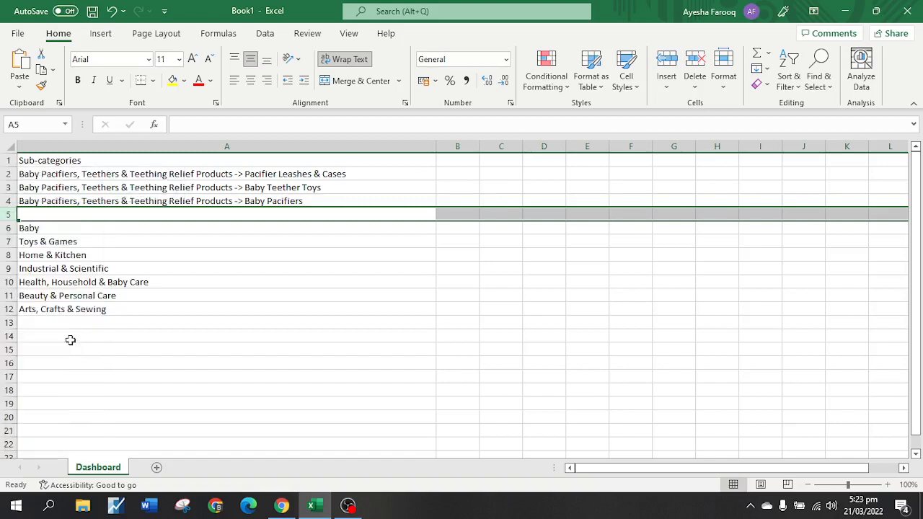
click(175, 234)
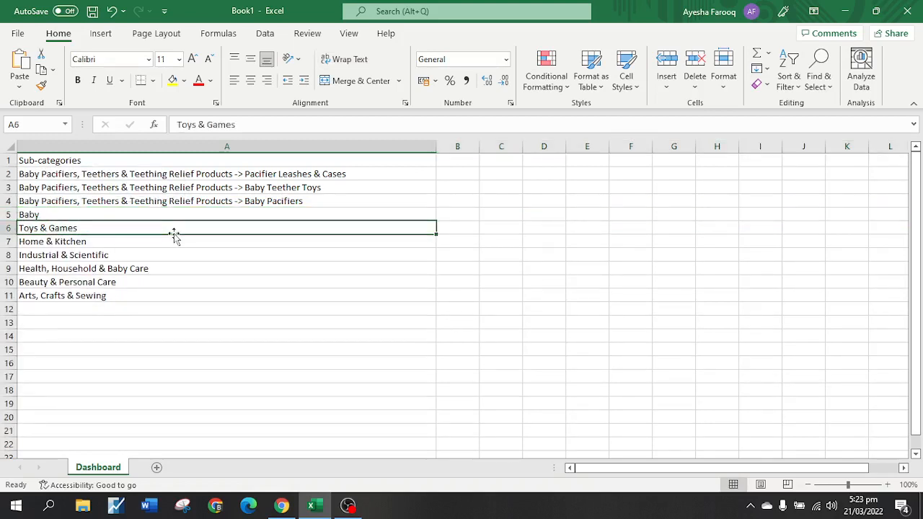
click(175, 239)
click(202, 286)
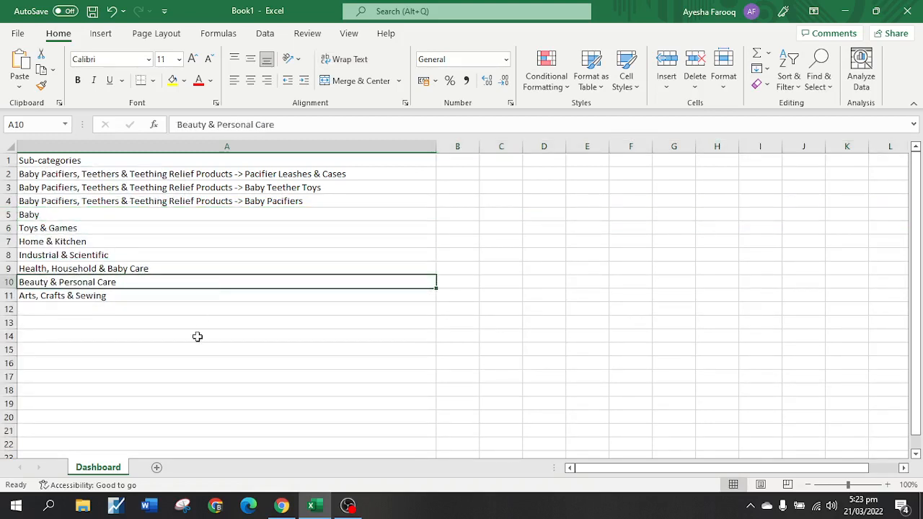
click(197, 336)
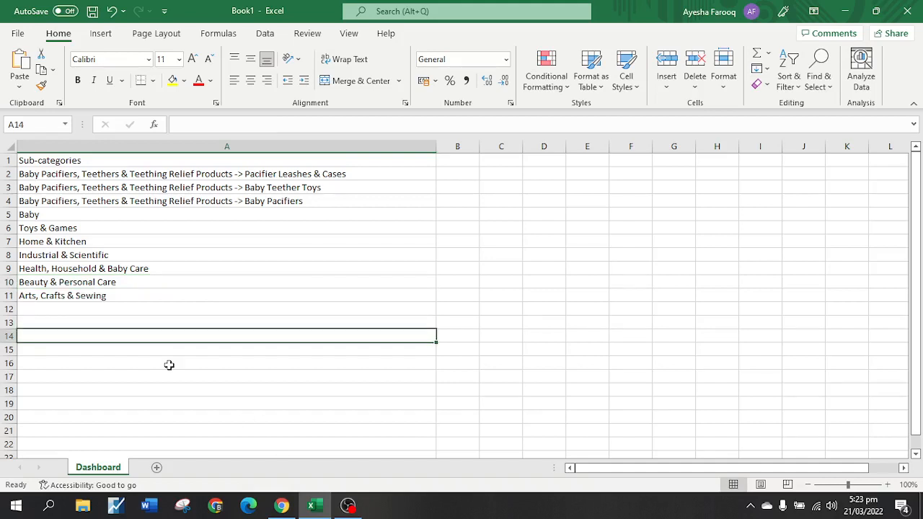
click(102, 295)
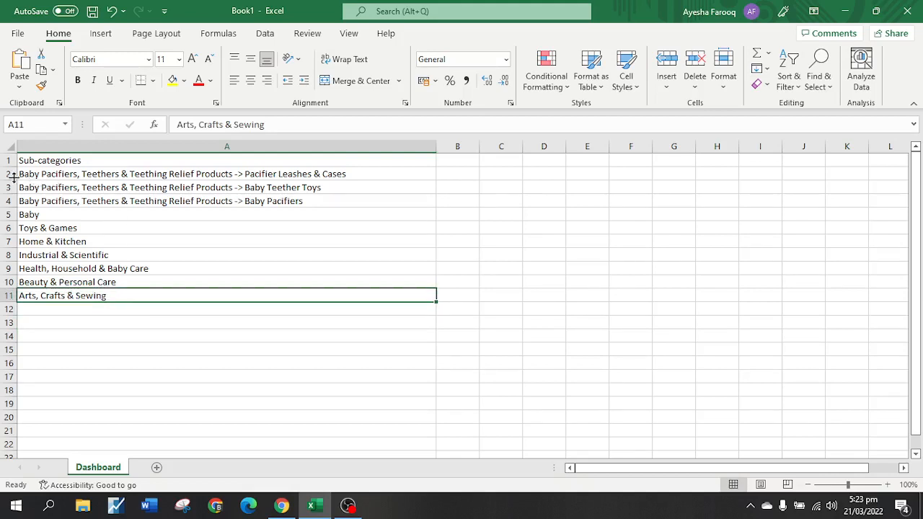
drag(7, 173, 6, 202)
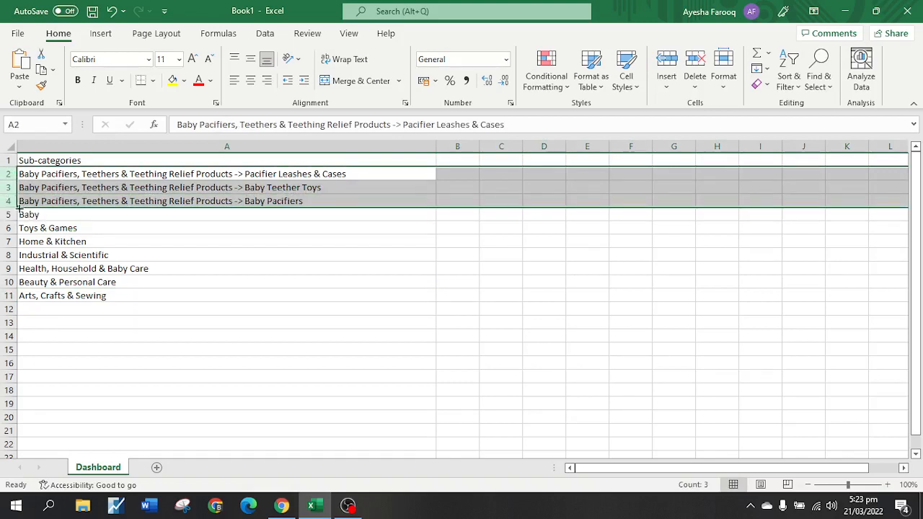
click(3, 216)
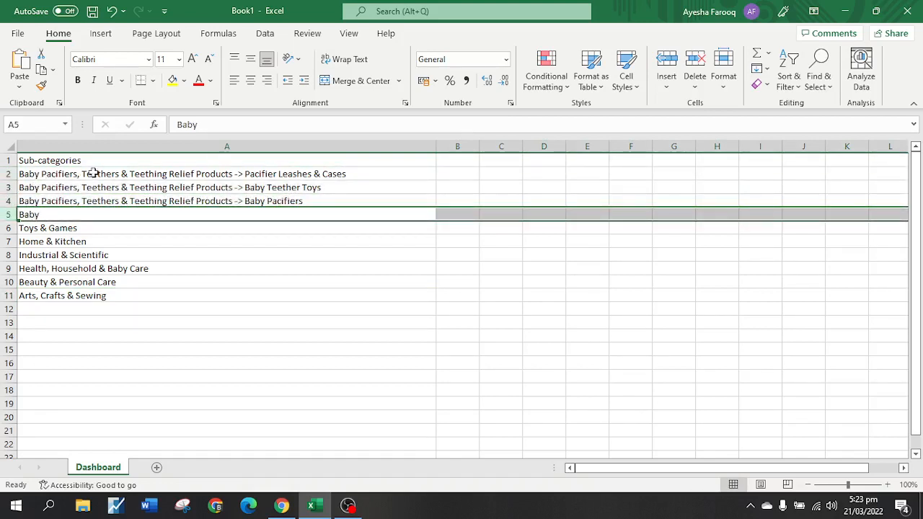
- Delete the rows from Toys & Games through Arts, Crafts & Sewing below the Baby entry
drag(94, 174, 95, 204)
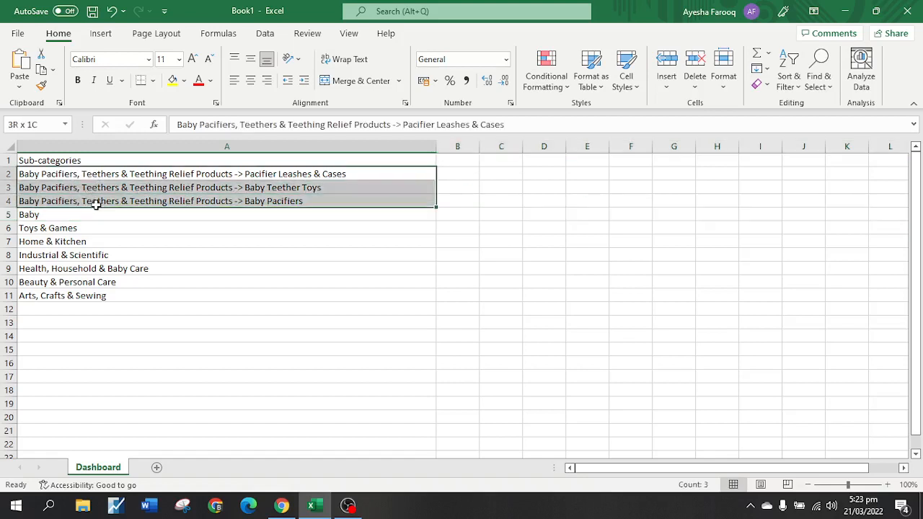
click(32, 227)
drag(3, 227, 5, 295)
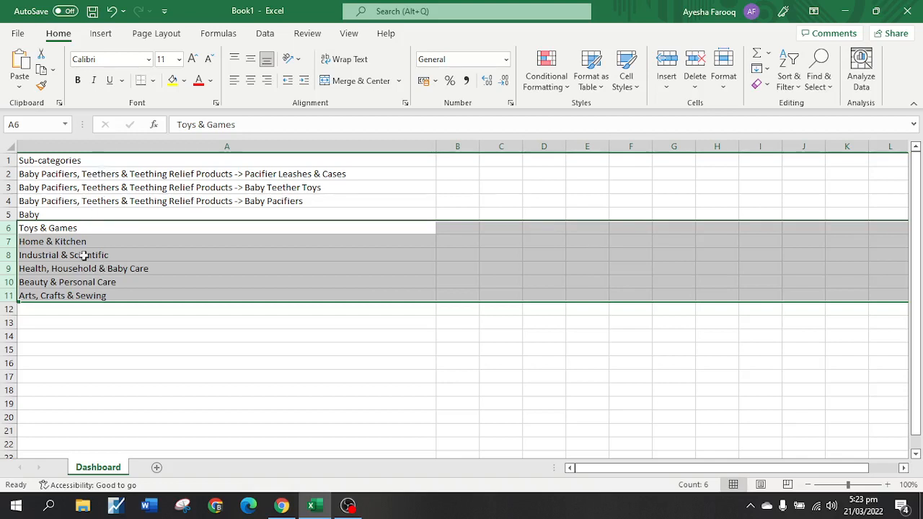
right_click(56, 281)
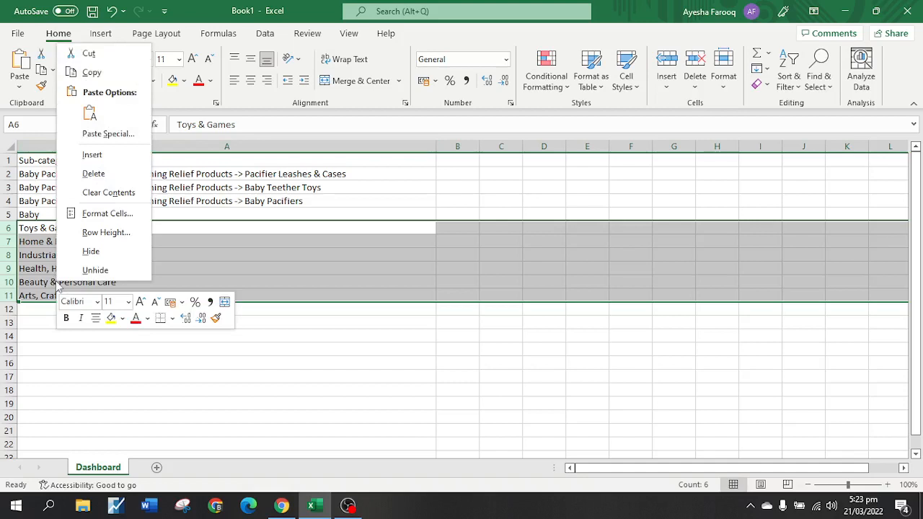
click(81, 173)
click(206, 197)
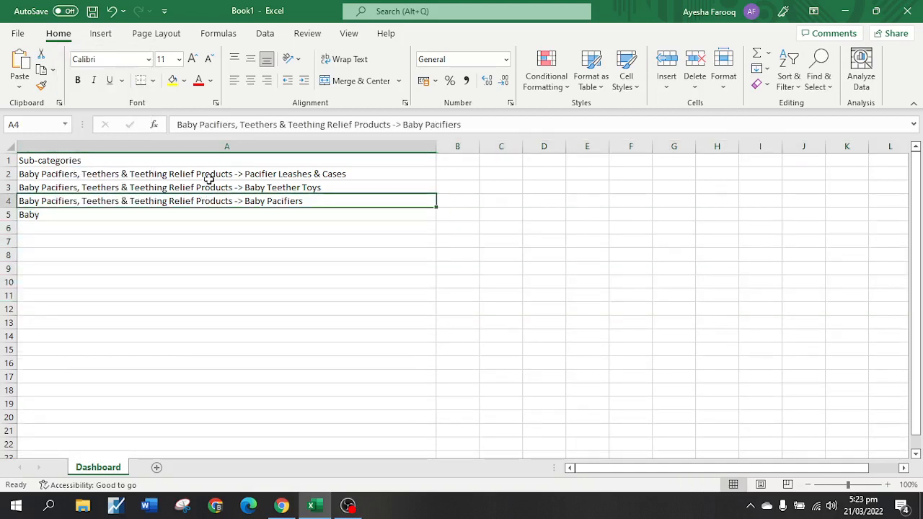
- Narrow column A so it just fits its longest sub-category entry
drag(206, 176, 205, 213)
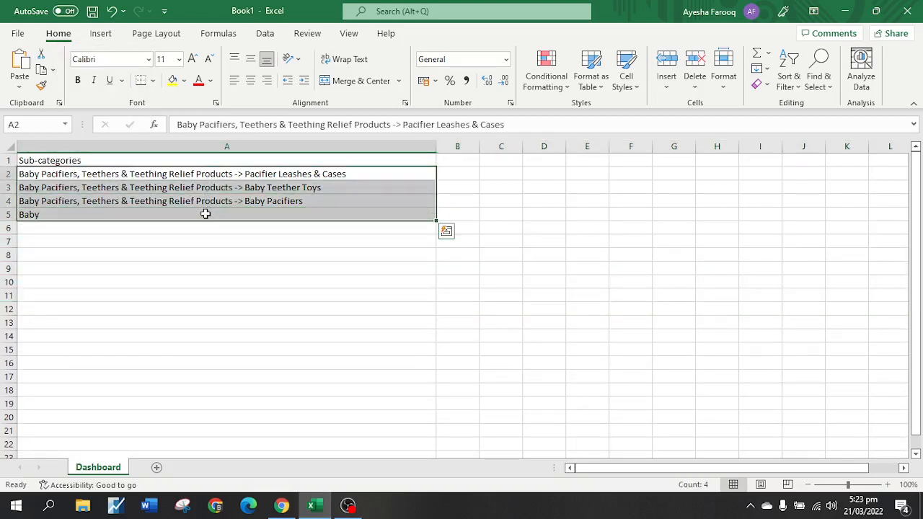
click(152, 185)
drag(437, 147, 360, 147)
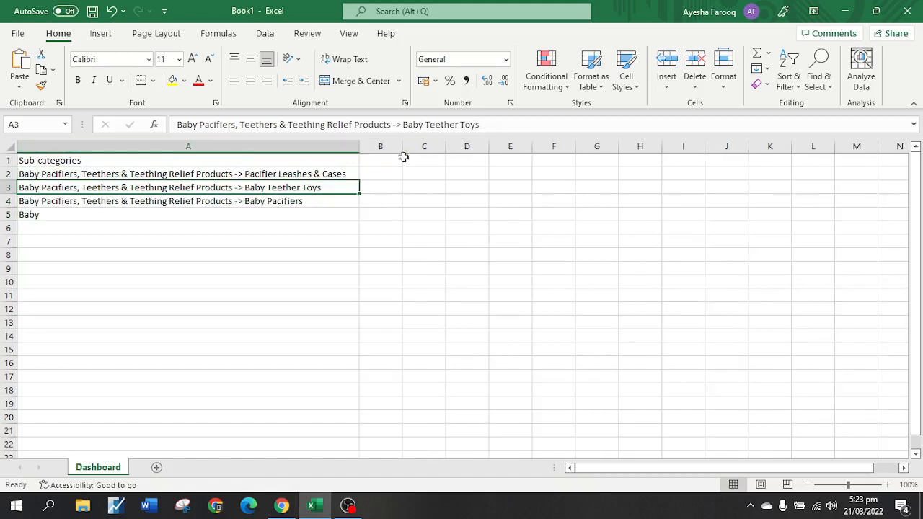
click(378, 162)
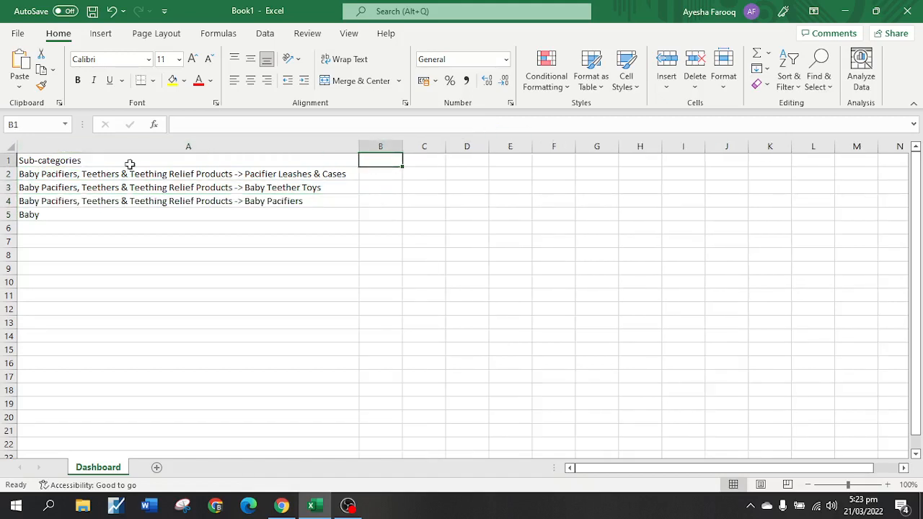
click(2, 188)
click(204, 203)
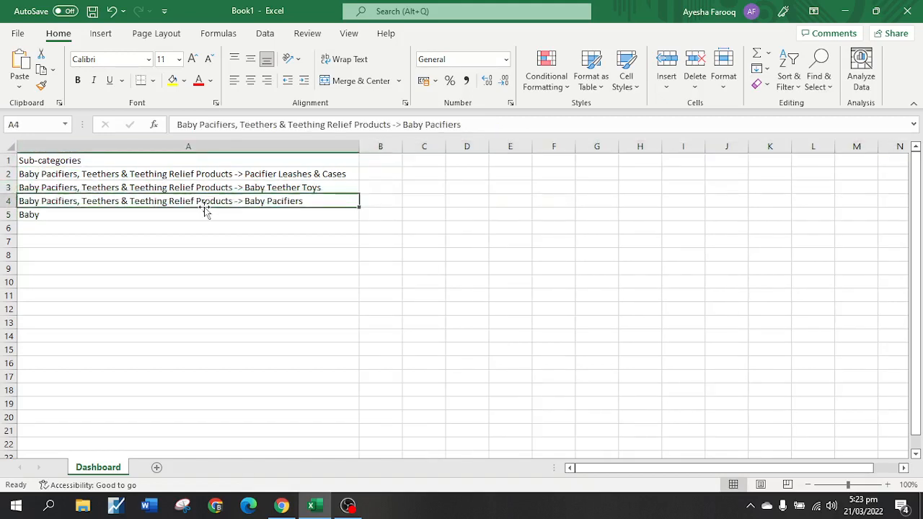
click(381, 159)
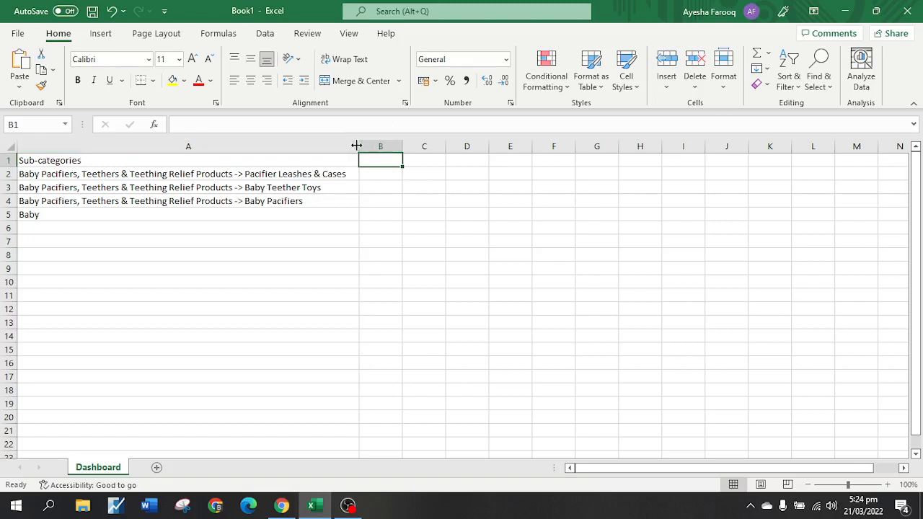
drag(356, 145, 346, 146)
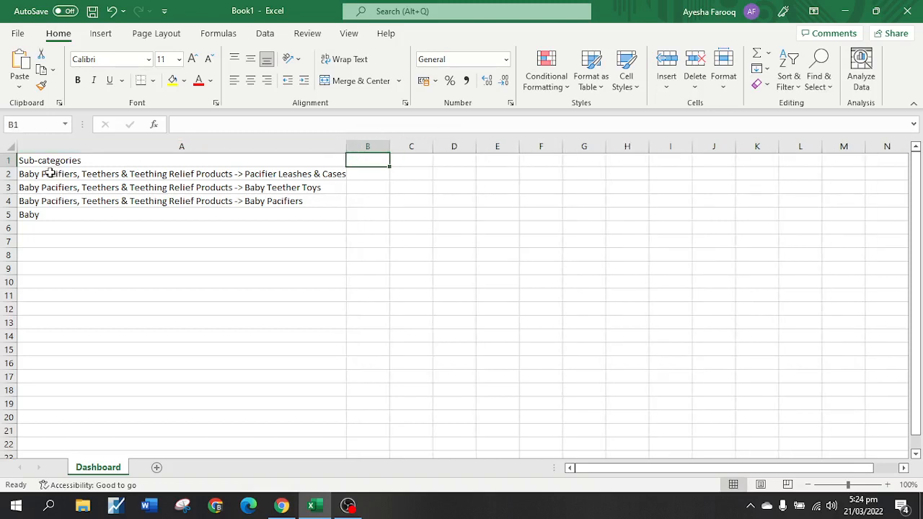
drag(60, 175, 50, 214)
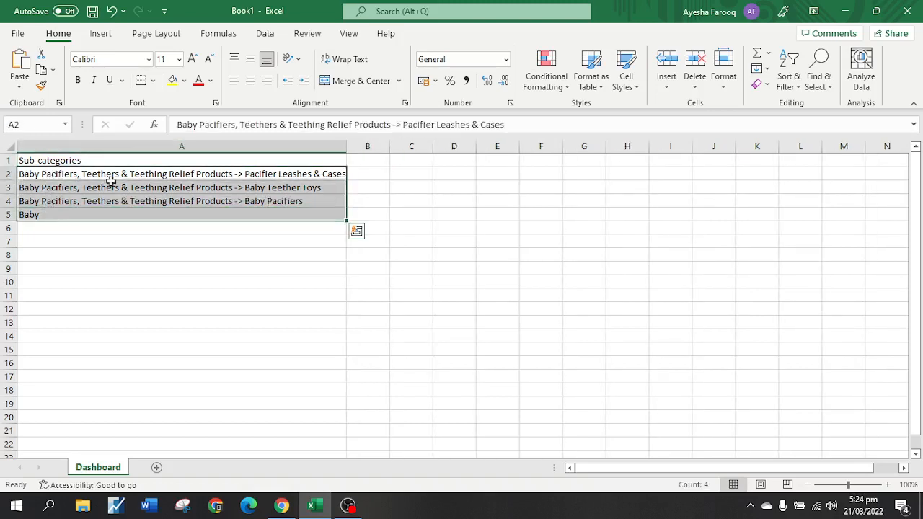
click(160, 200)
click(374, 176)
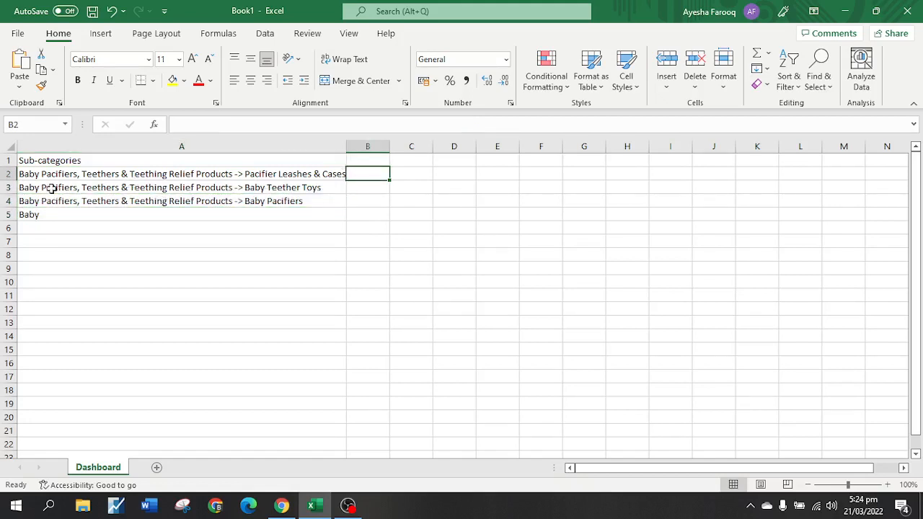
click(5, 188)
right_click(4, 187)
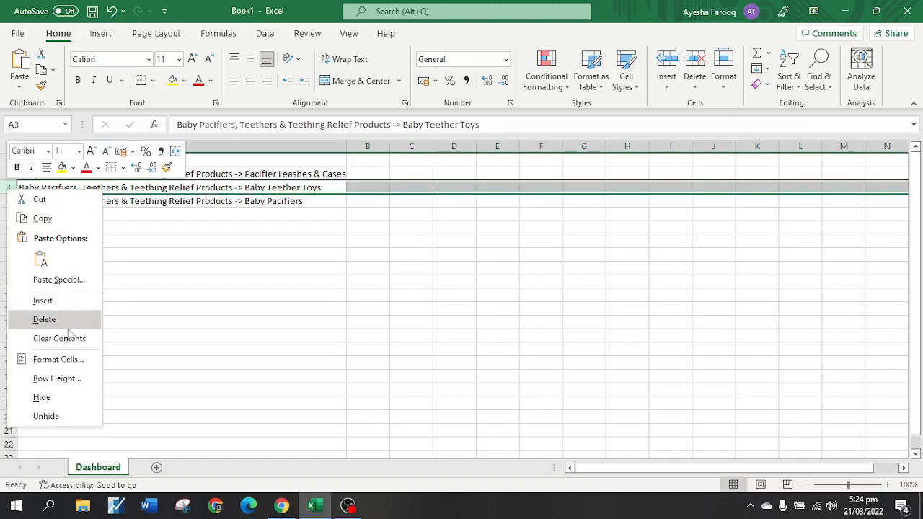
click(33, 320)
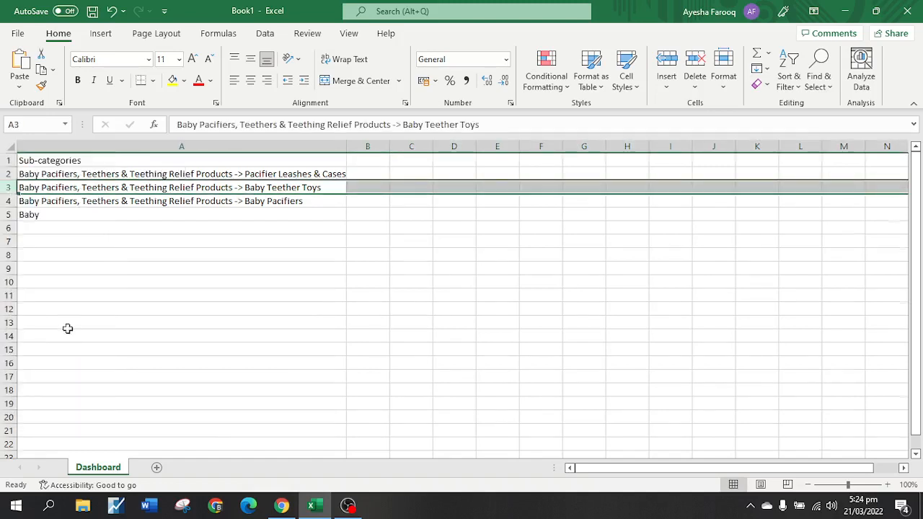
click(112, 11)
click(81, 229)
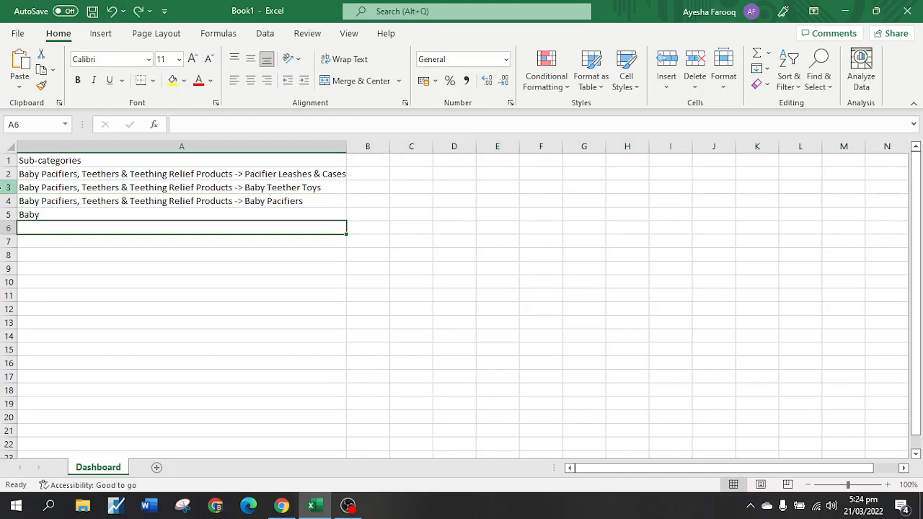
- Insert one blank row above each of the Baby Teether Toys, Baby Pacifiers and Baby entries
right_click(8, 187)
click(39, 300)
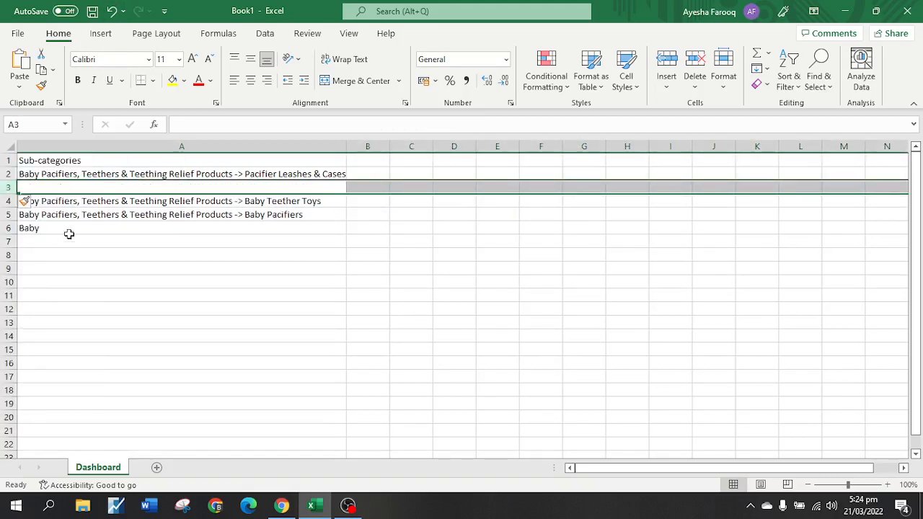
click(8, 214)
right_click(8, 214)
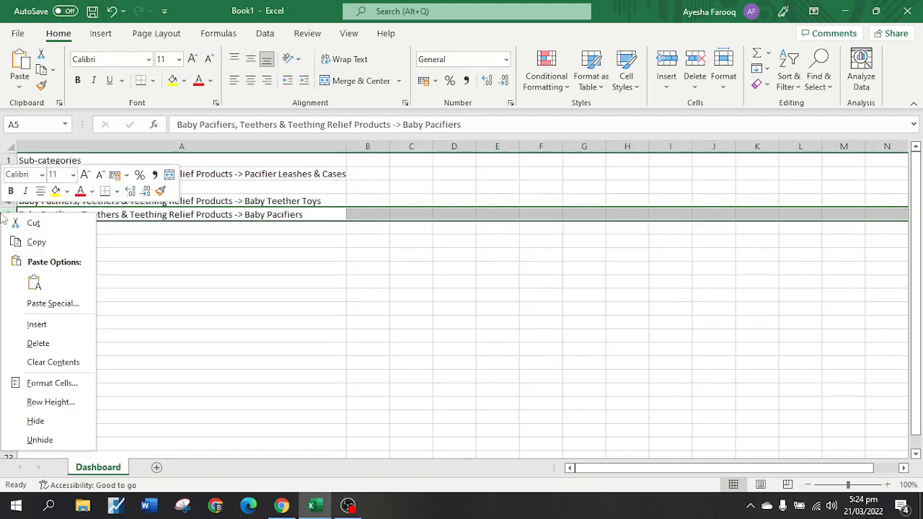
click(46, 330)
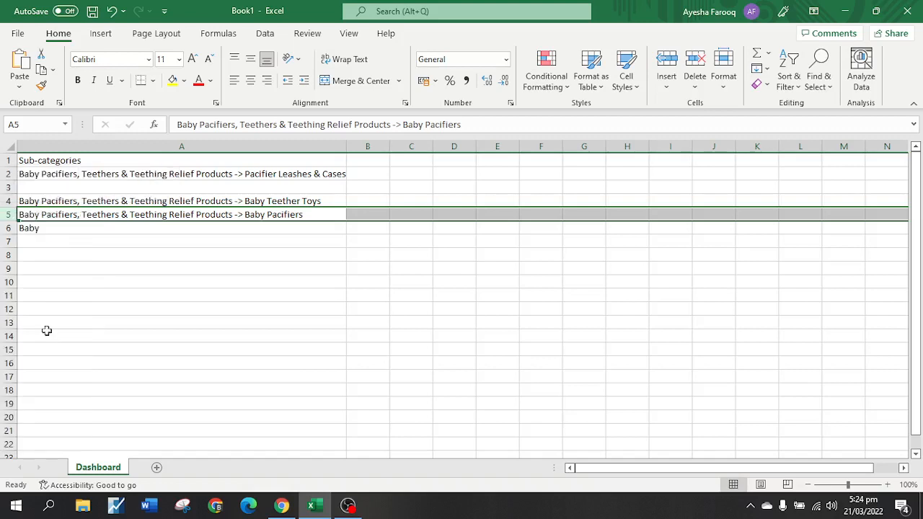
click(8, 241)
right_click(8, 241)
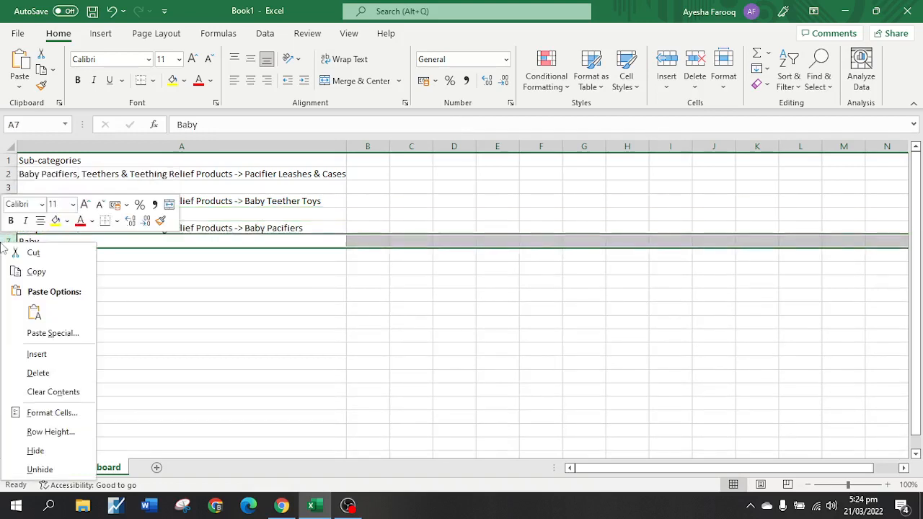
click(61, 355)
- Add the header "ASIN" in B1
click(369, 161)
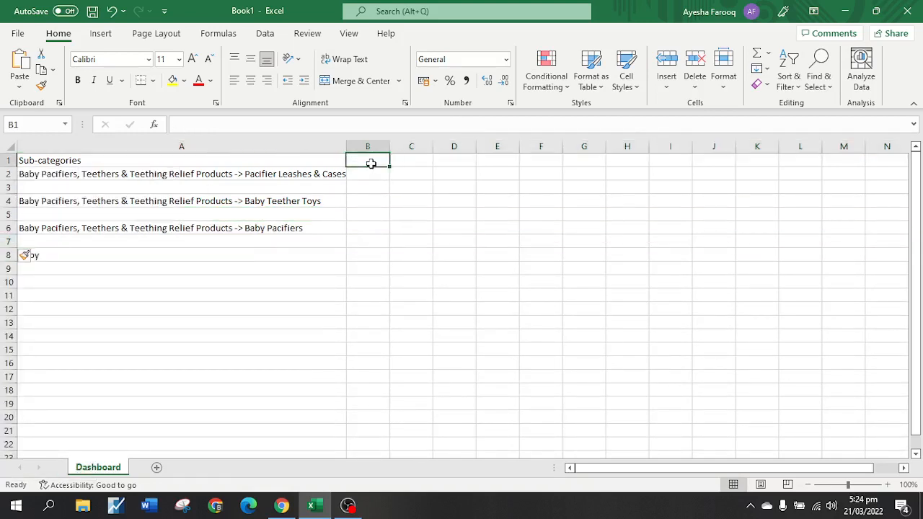
text(ASIN)
key(Return)
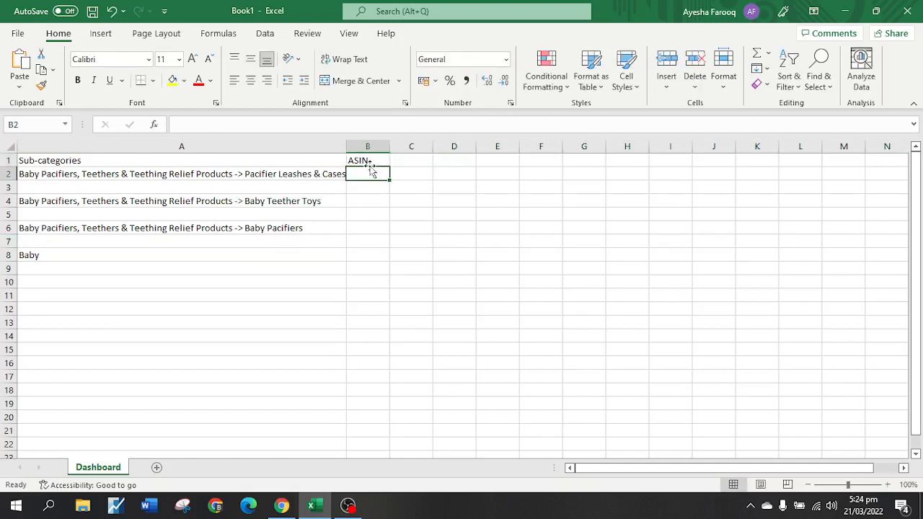
- Widen column A slightly past its longest entry and make the ASIN column a little wider
drag(372, 178, 368, 269)
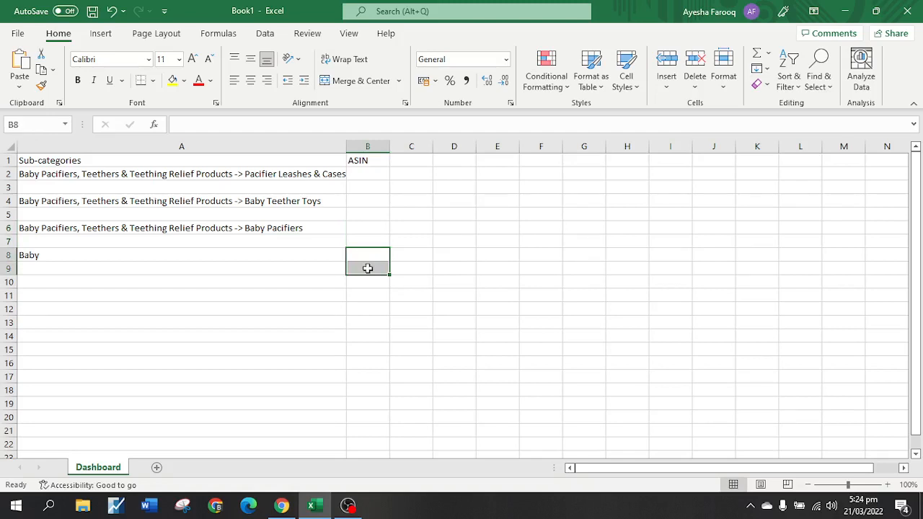
double_click(346, 147)
click(383, 173)
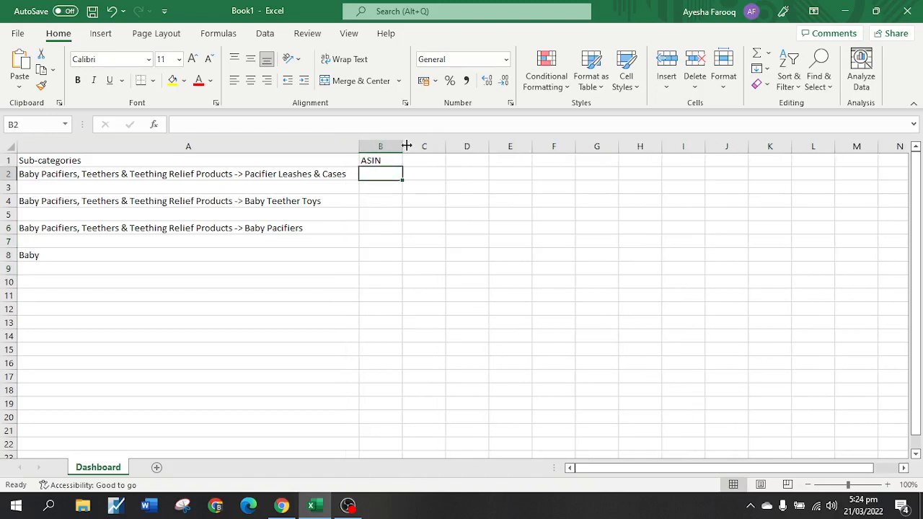
drag(402, 147, 418, 146)
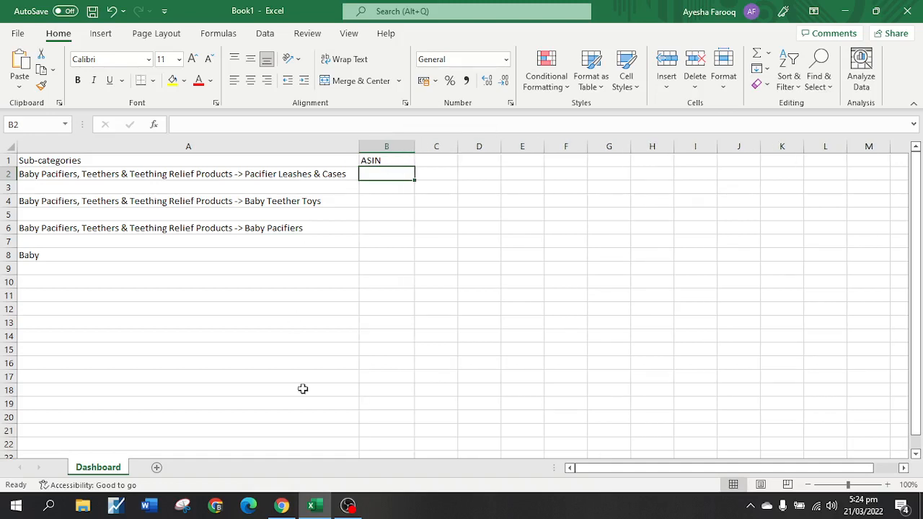
- Switch to Chrome and open the Pacifier Leashes & Cases department of the silicone pacifier clip results in a new tab
click(281, 505)
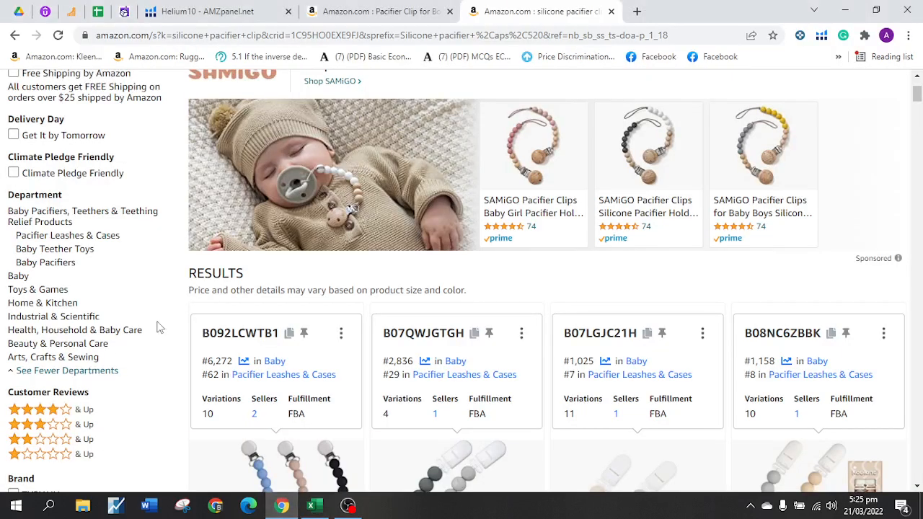
middle_click(116, 237)
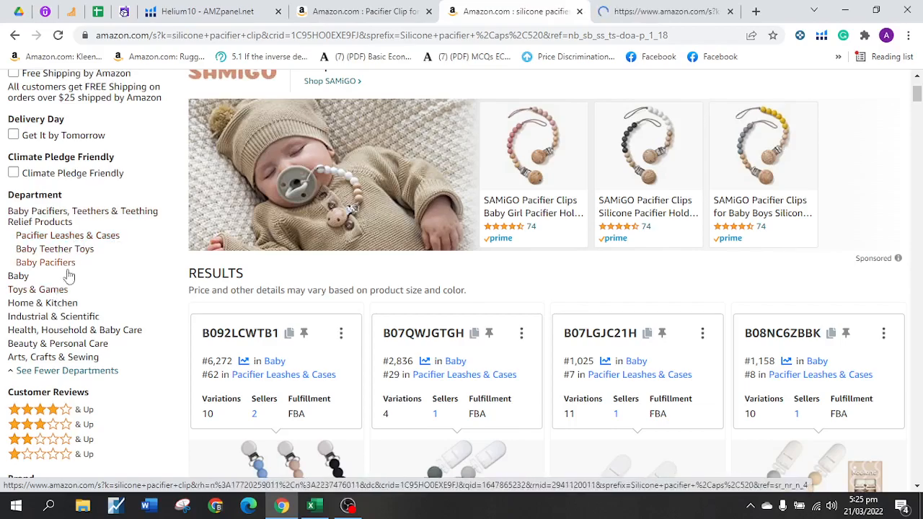
click(653, 10)
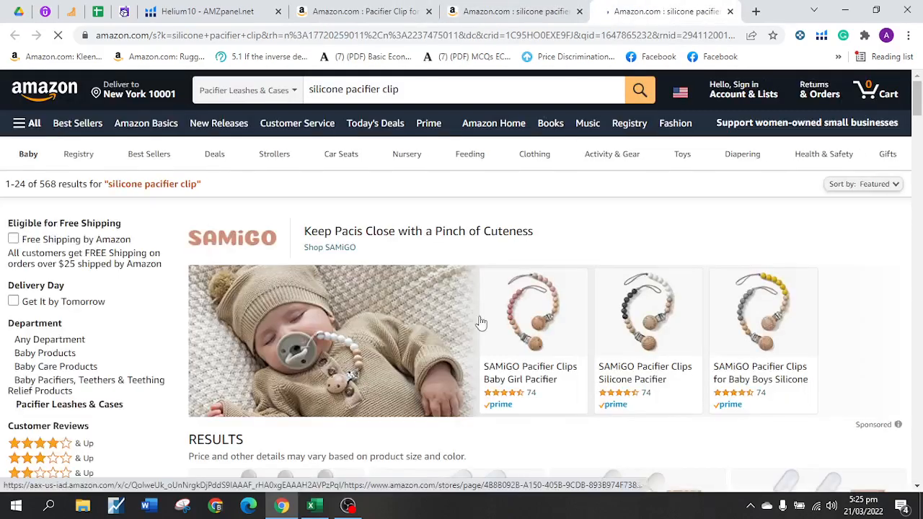
scroll(481, 322, down, 5)
scroll(481, 322, up, 5)
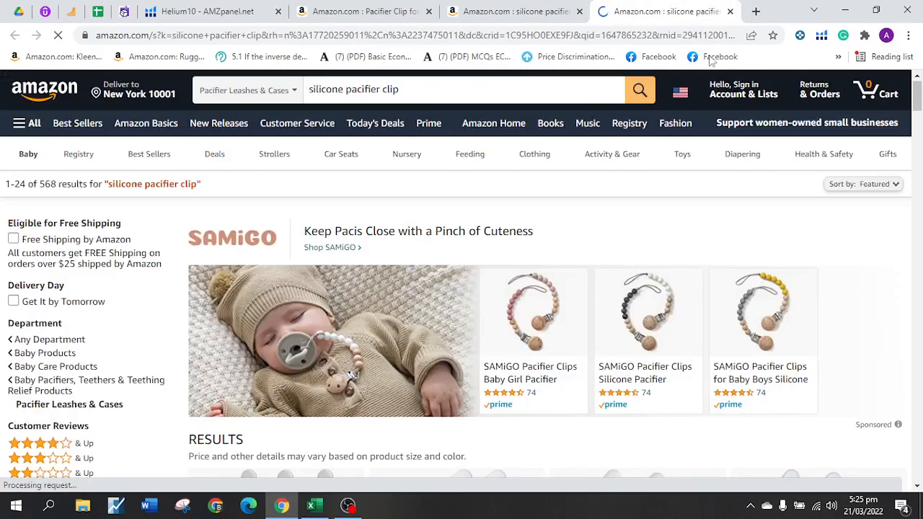
- Run Helium 10's Xray product research on the Pacifier Leashes & Cases results and sort the products by sales in descending order
click(825, 37)
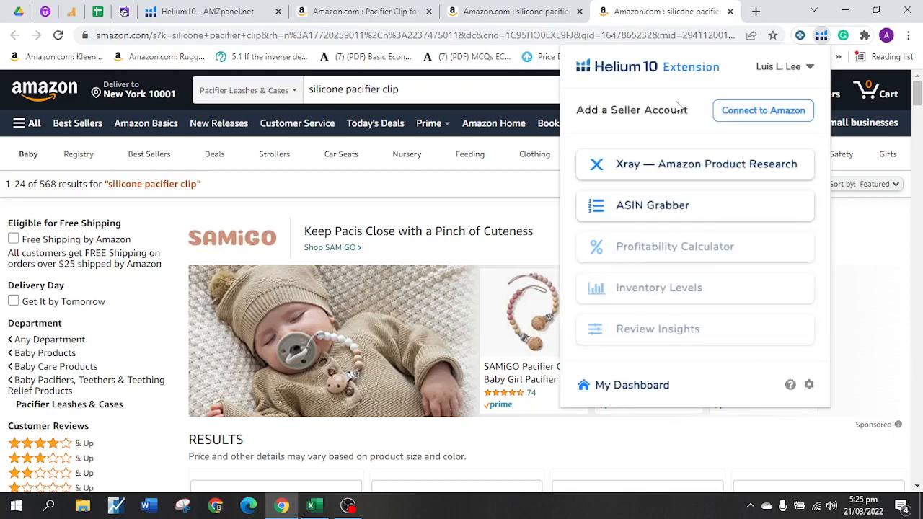
click(685, 165)
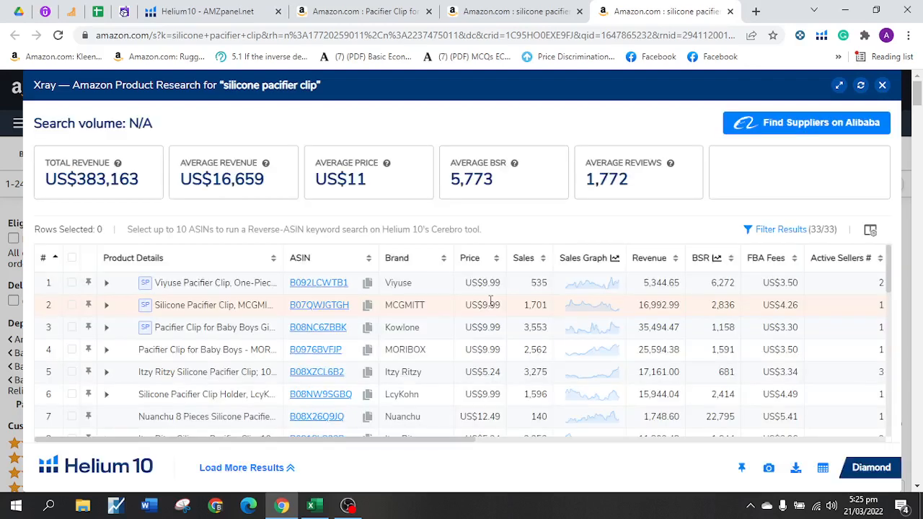
click(523, 258)
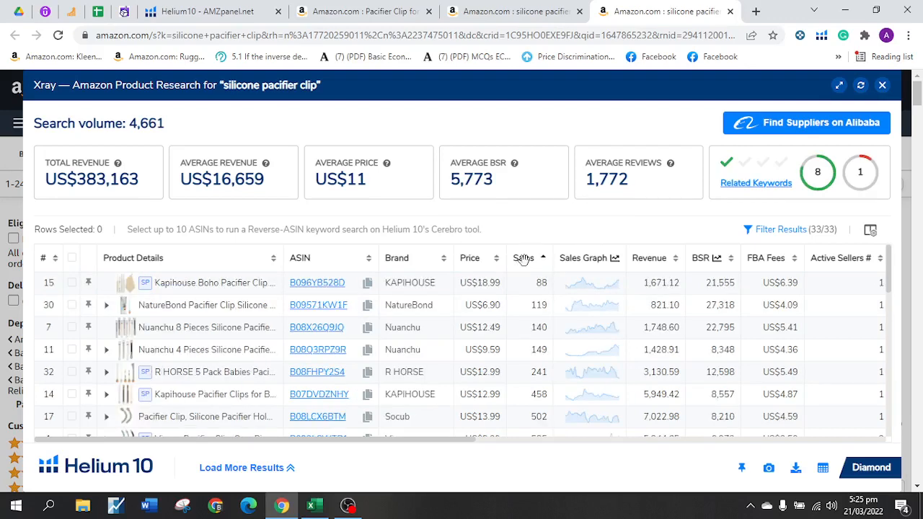
click(523, 258)
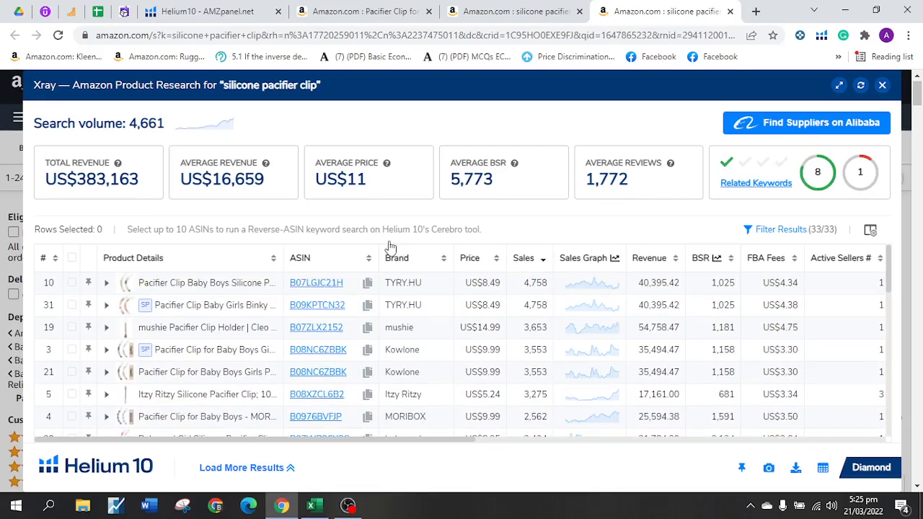
- Return to the Xray results and preview the product with the highest sales
mouse_move(314, 287)
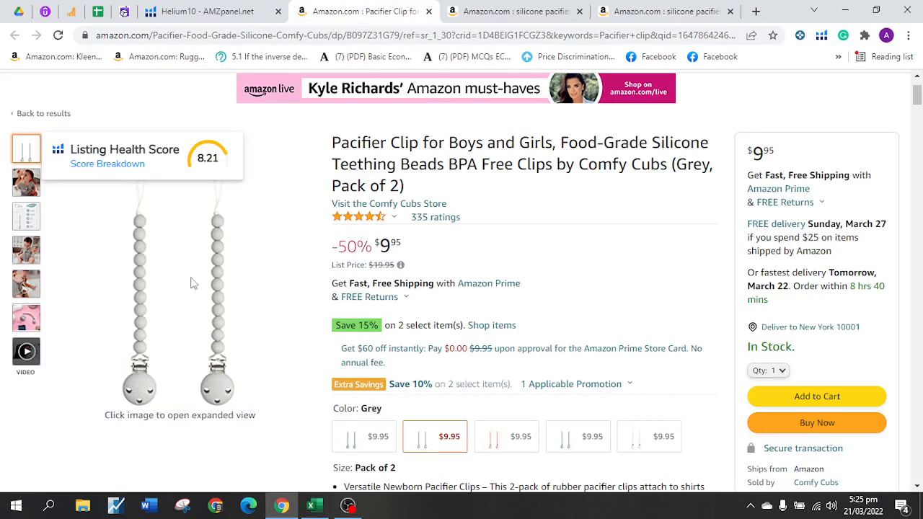
click(670, 12)
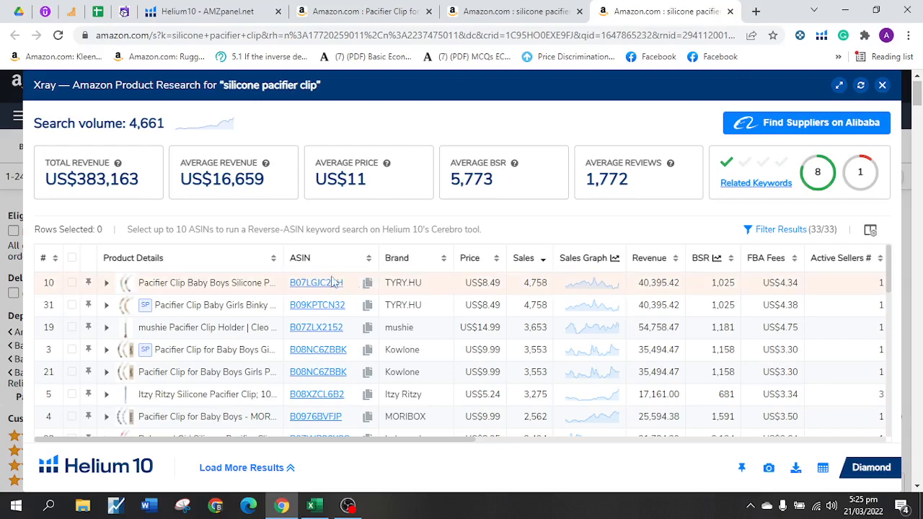
mouse_move(322, 289)
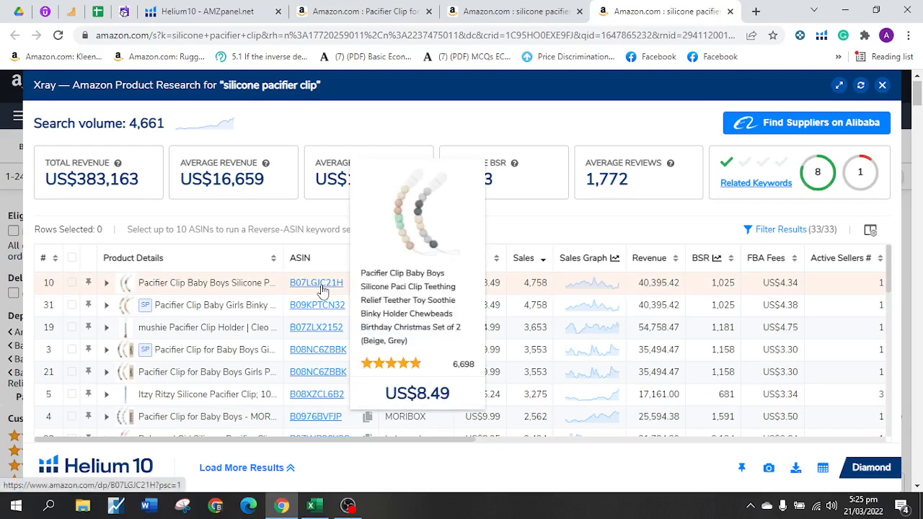
- Copy the mushie Pacifier Clip Holder's ASIN B07ZLX2152 into cell B2 of the Excel Dashboard, closing the Zoom windows that cover the sheet
mouse_move(321, 315)
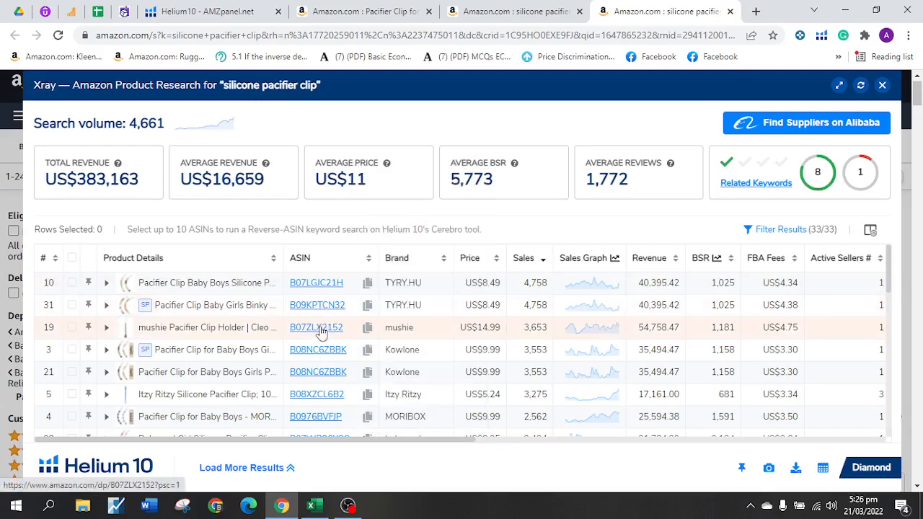
mouse_move(321, 334)
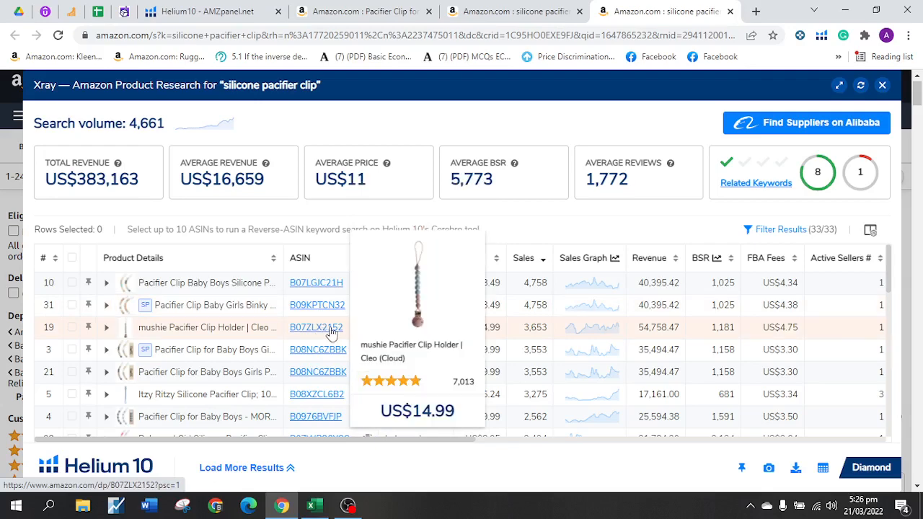
click(368, 329)
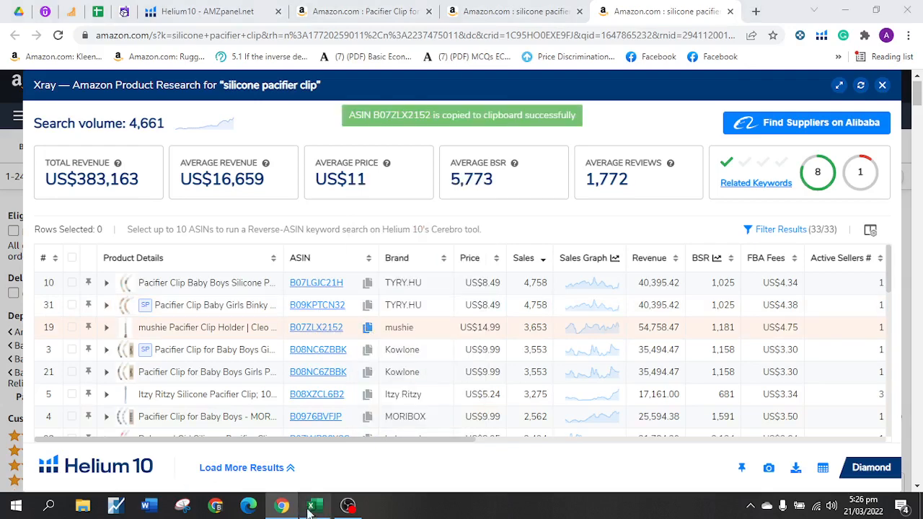
key(alt+Tab)
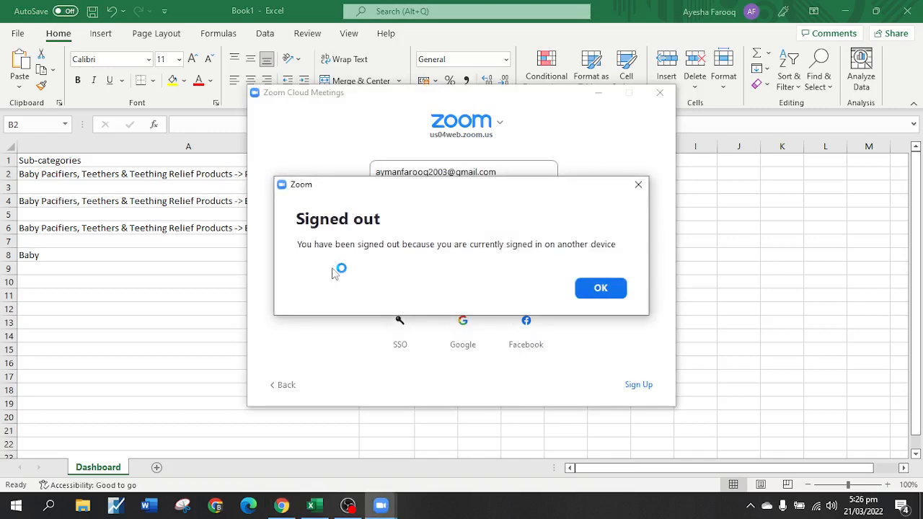
click(638, 185)
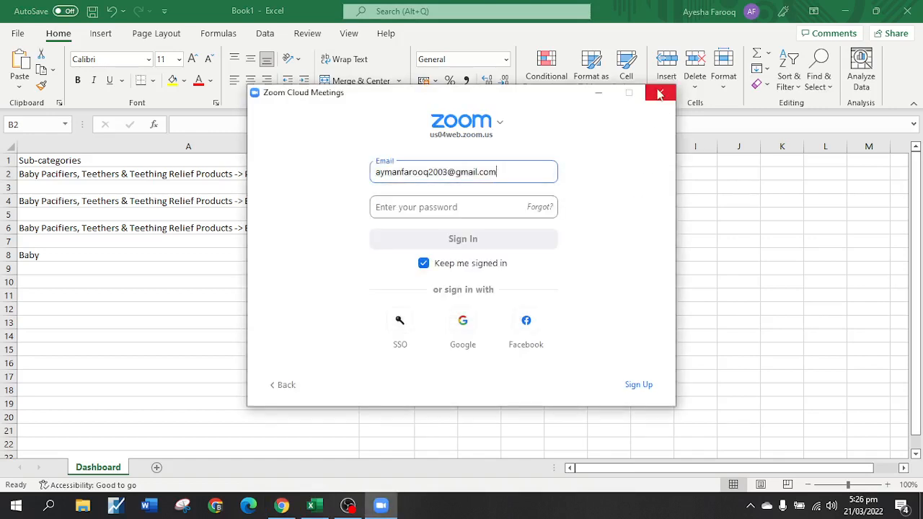
click(660, 92)
key(ctrl+v)
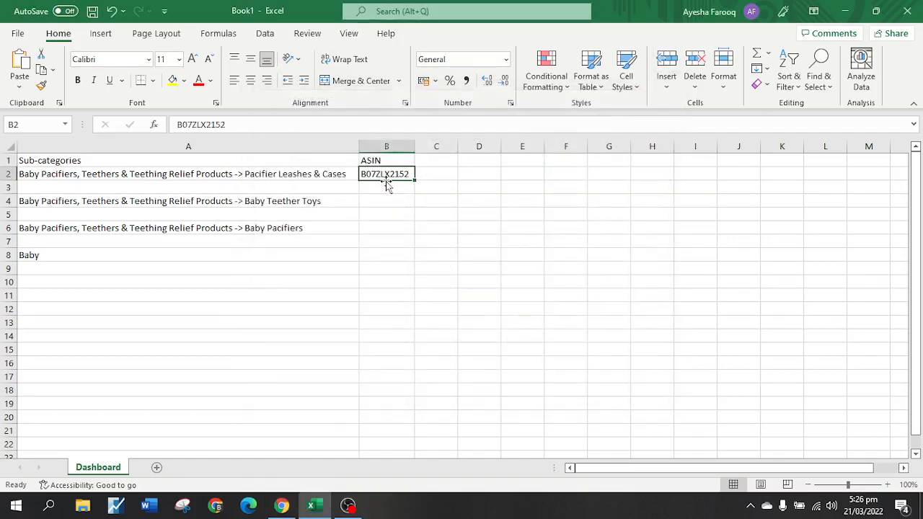
click(386, 186)
- Switch to Chrome, check the Comfy Cubs pacifier clip listing for comparison and return to the Xray results
click(281, 505)
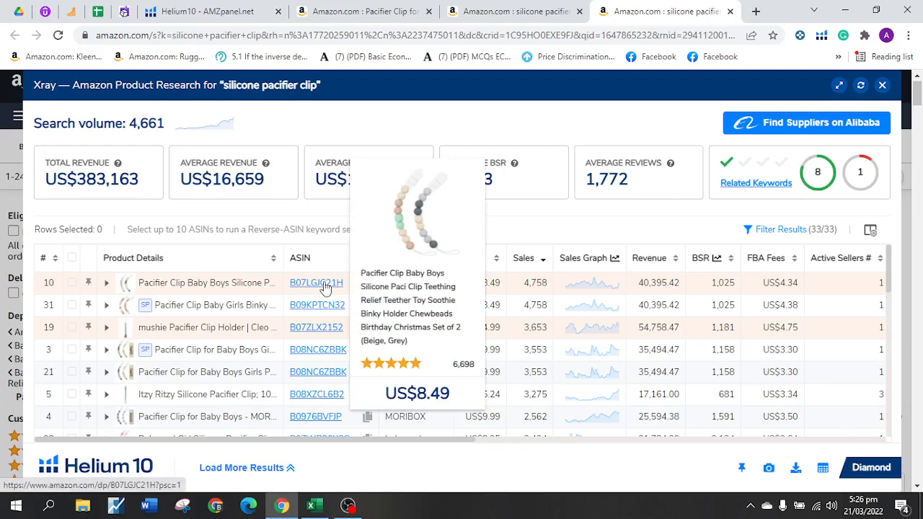
click(315, 9)
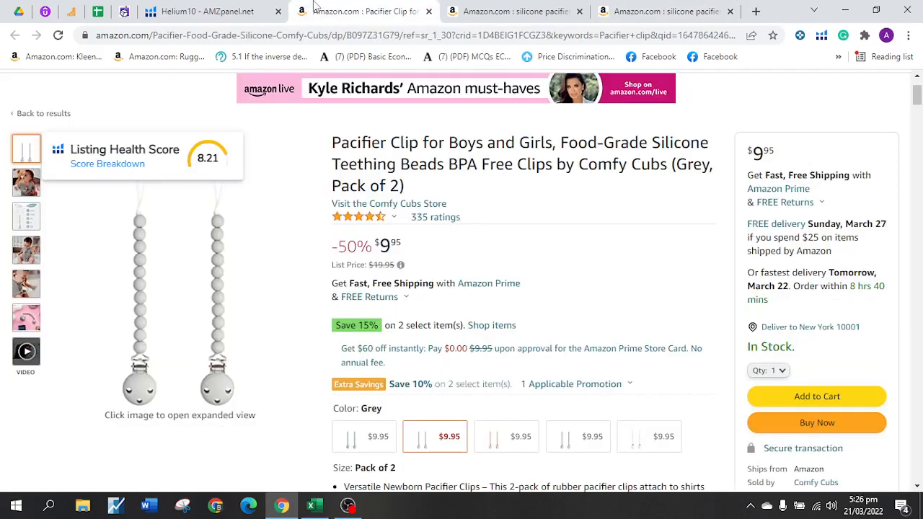
click(603, 7)
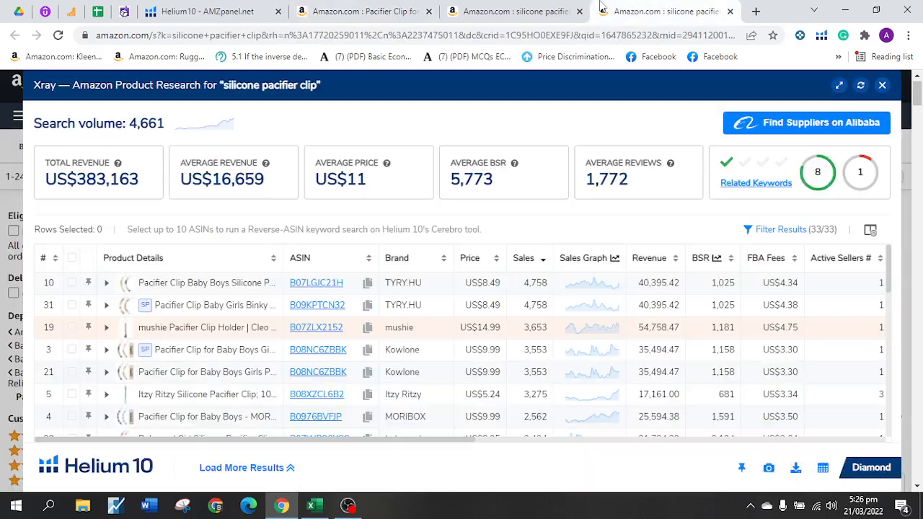
- Find the Cuddle Campus silicone pacifier clip in the Xray results and copy its ASIN B09H2C3JBC into cell B3 of the Excel Dashboard
mouse_move(328, 336)
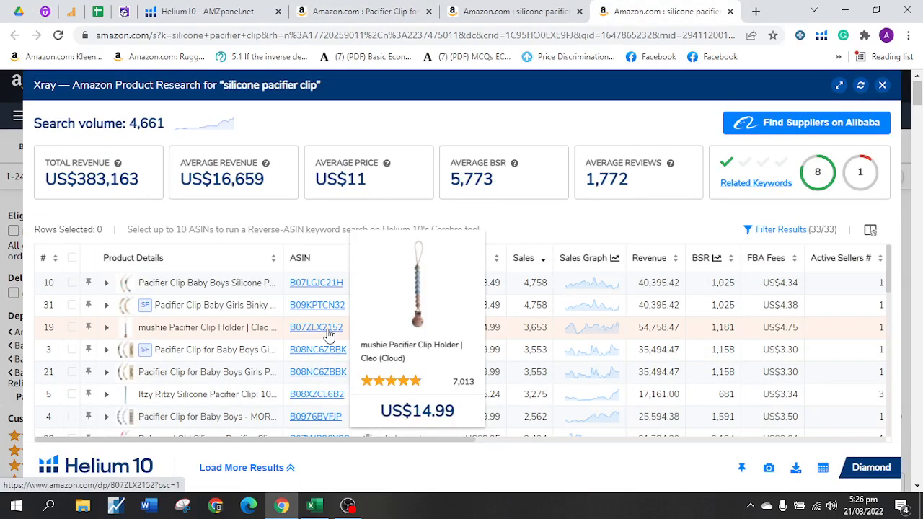
mouse_move(315, 358)
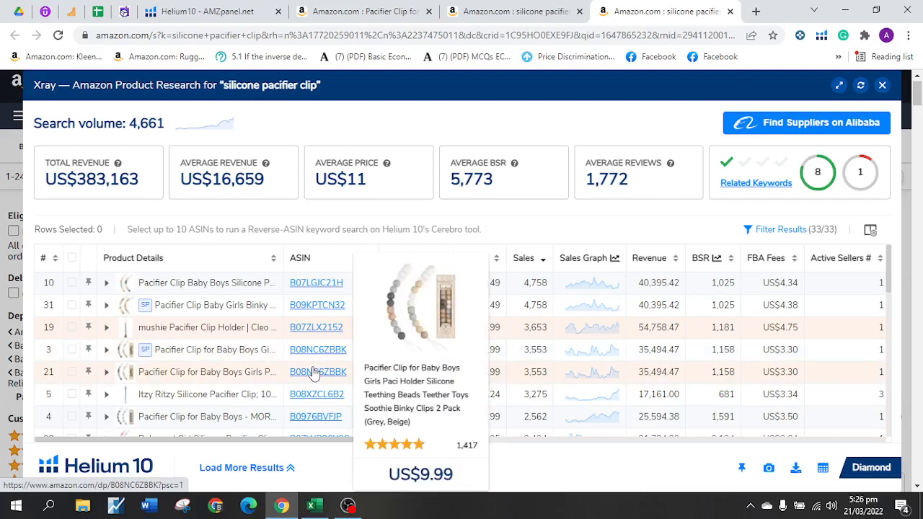
scroll(313, 372, down, 1)
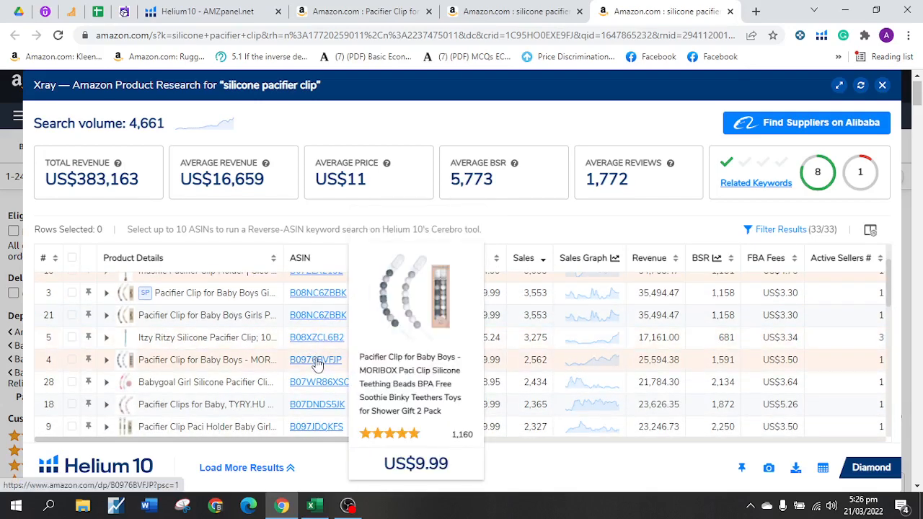
mouse_move(322, 390)
scroll(322, 389, down, 1)
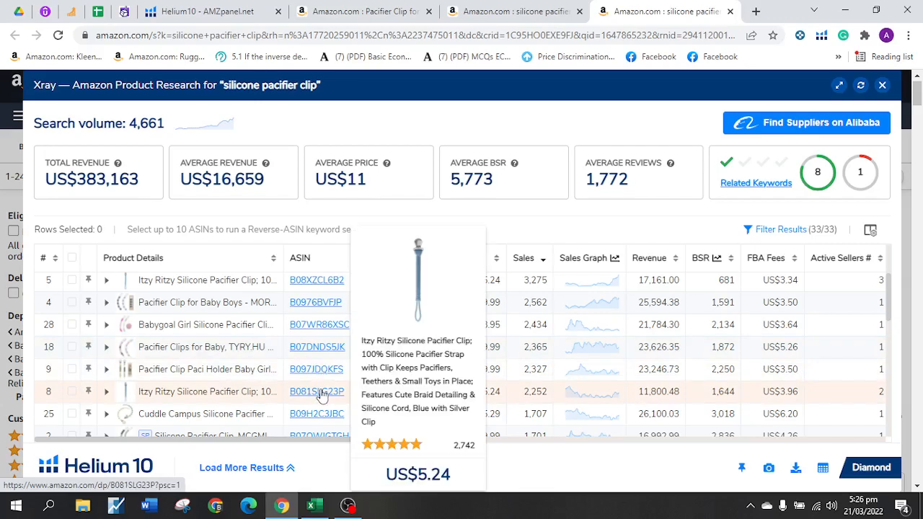
scroll(322, 392, down, 1)
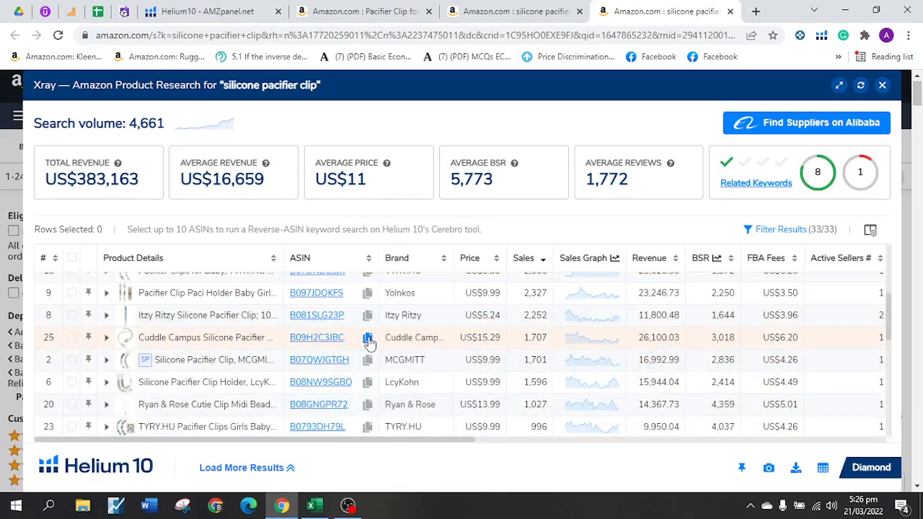
click(368, 339)
key(alt+Tab)
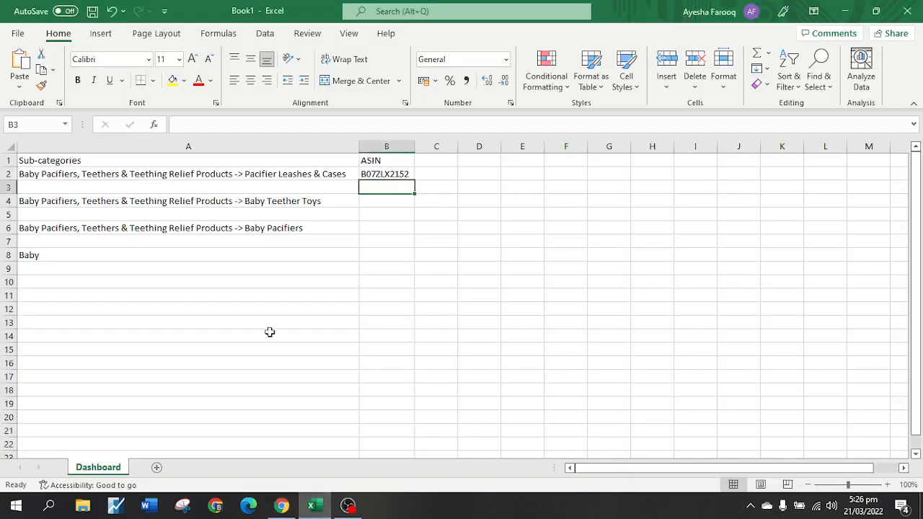
key(ctrl+v)
key(Return)
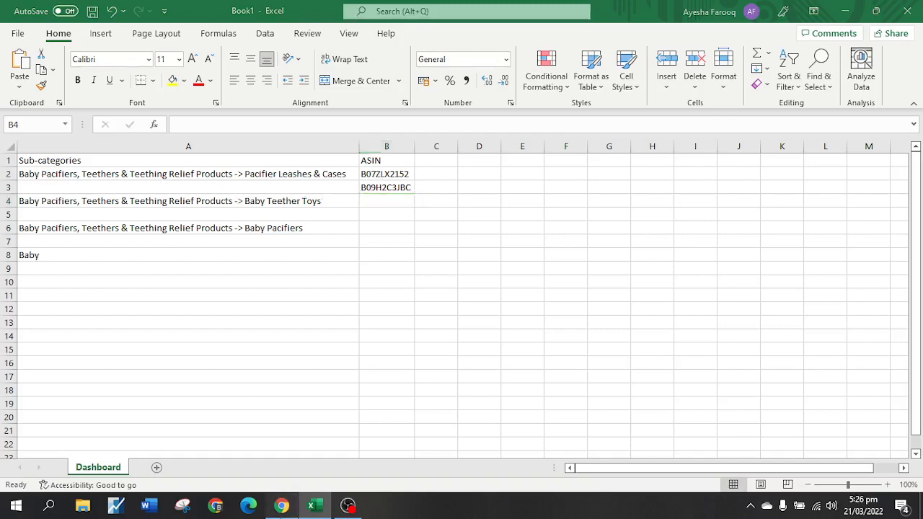
- Switch to Chrome, close the Pacifier Leashes & Cases tab and open the Baby Teether Toys department of the search results in a new tab
click(281, 505)
click(557, 9)
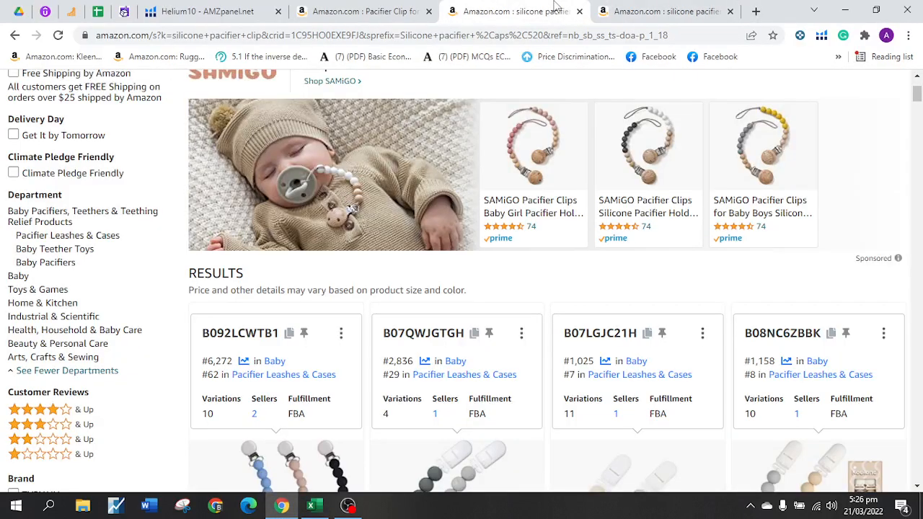
click(730, 11)
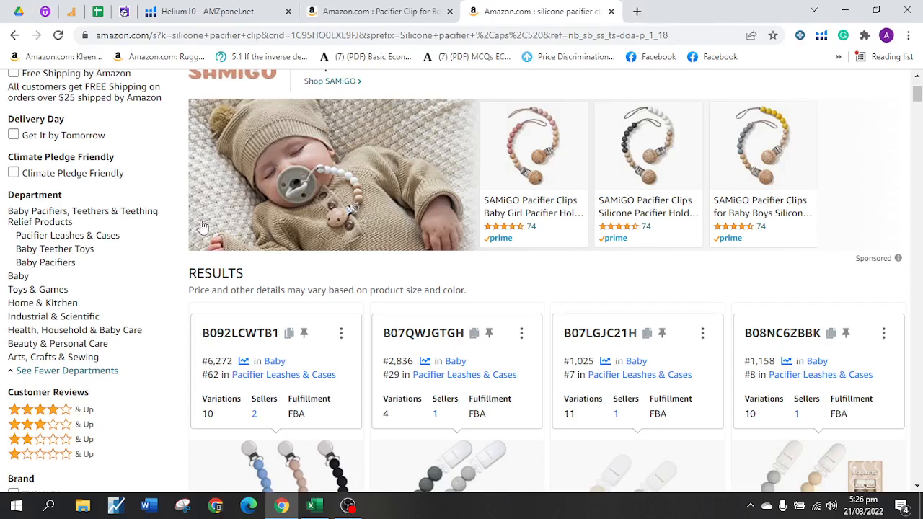
middle_click(69, 253)
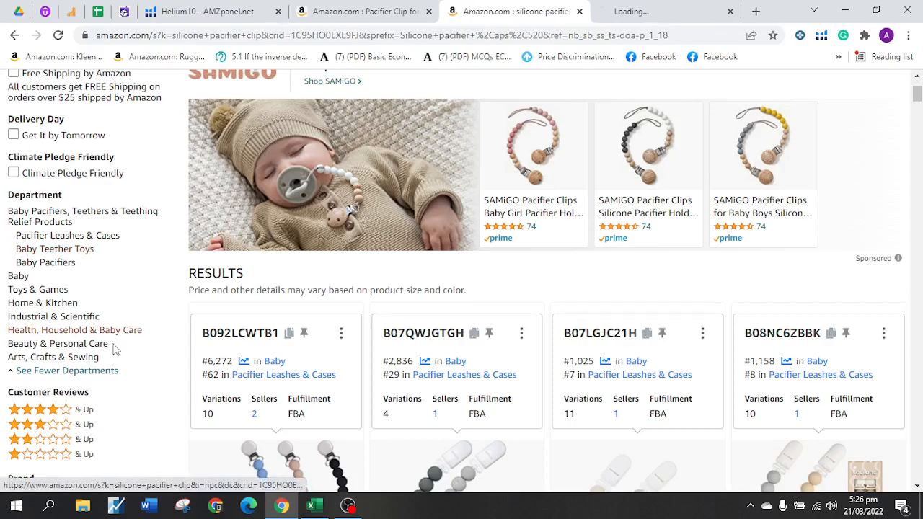
click(665, 8)
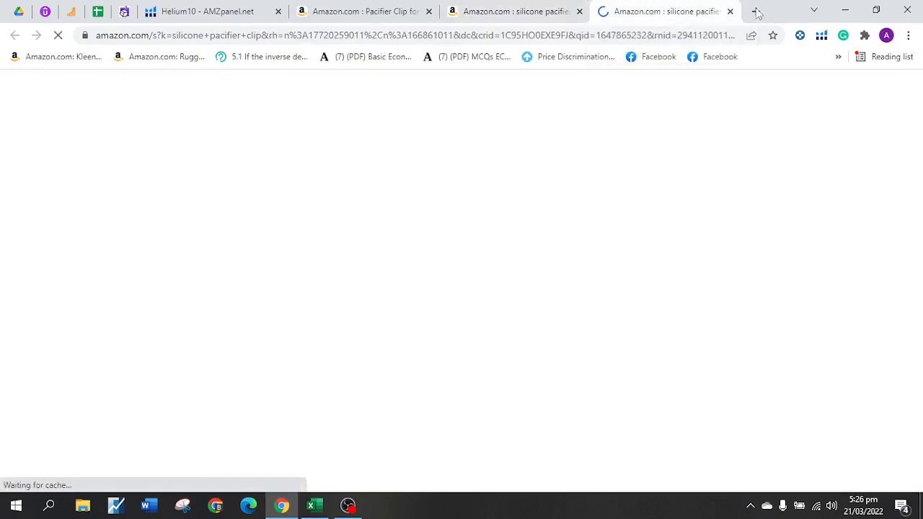
- Run Helium 10's Xray product research on the Baby Teether Toys results and sort the products by sales in descending order
click(825, 45)
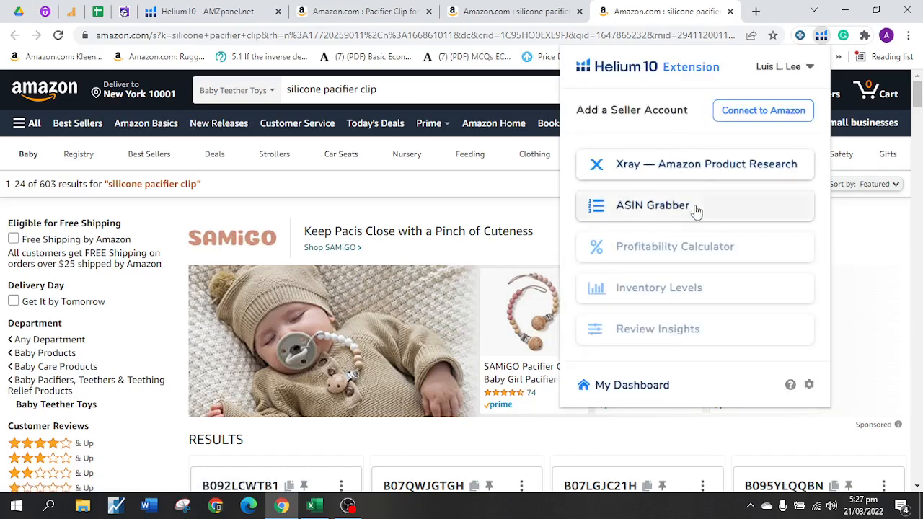
click(697, 176)
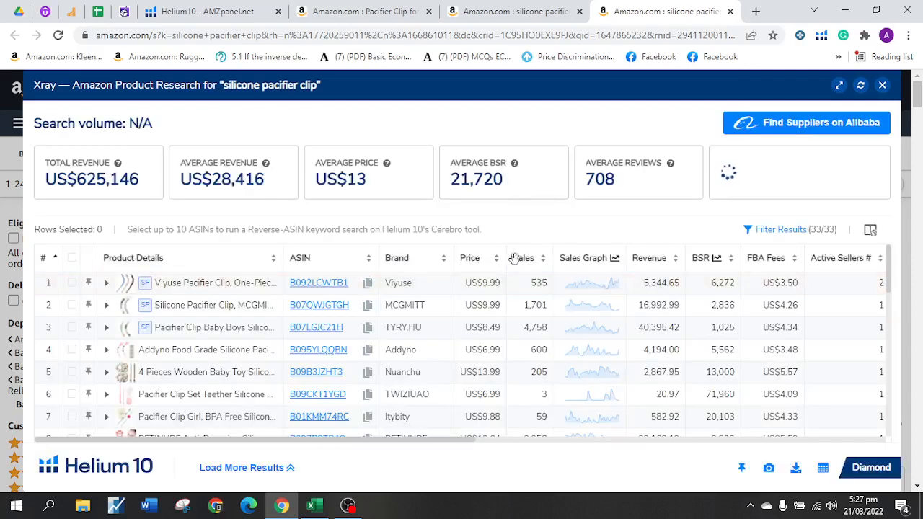
click(521, 260)
click(520, 260)
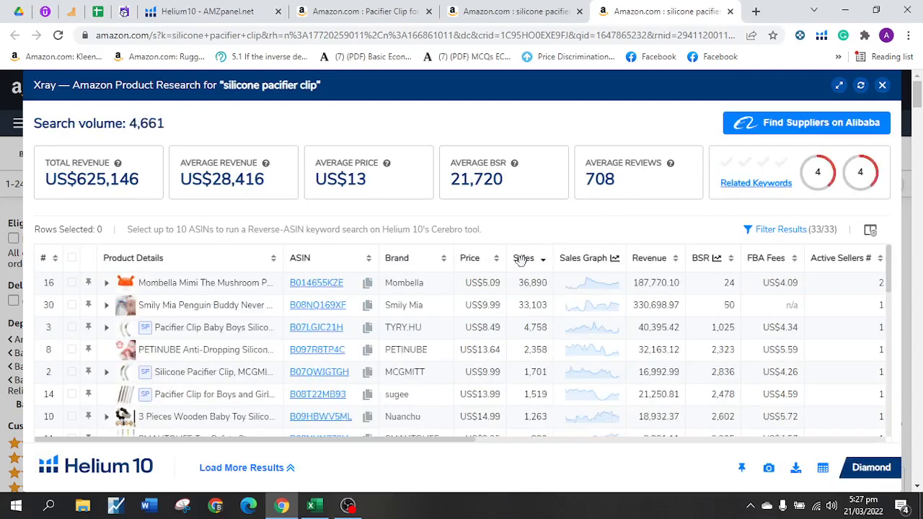
- Preview the Baby Teether Toys products down the sales-sorted Xray list to look for comparable silicone pacifier clips
mouse_move(323, 294)
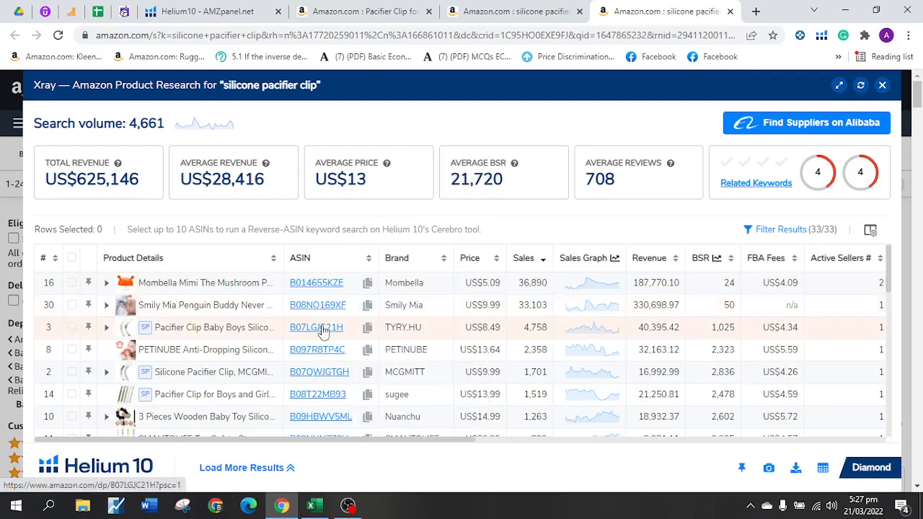
mouse_move(323, 331)
mouse_move(322, 351)
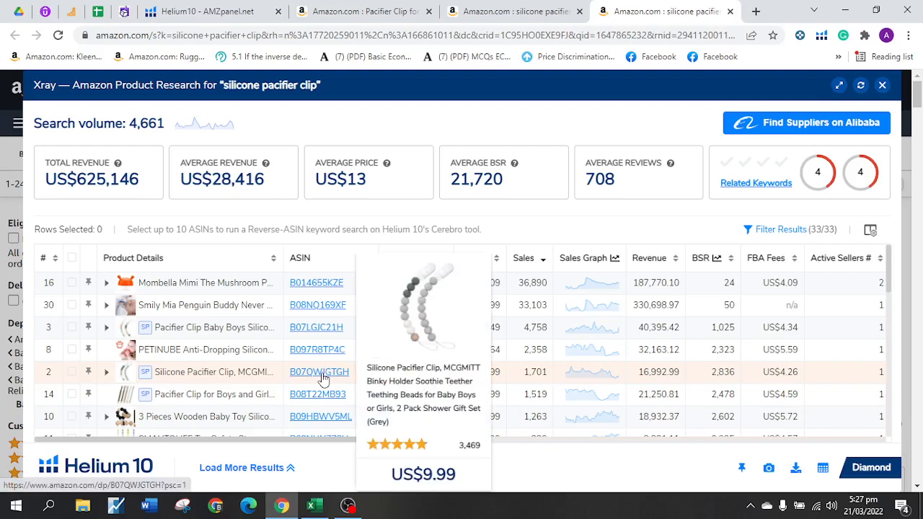
scroll(324, 378, down, 1)
scroll(322, 374, down, 1)
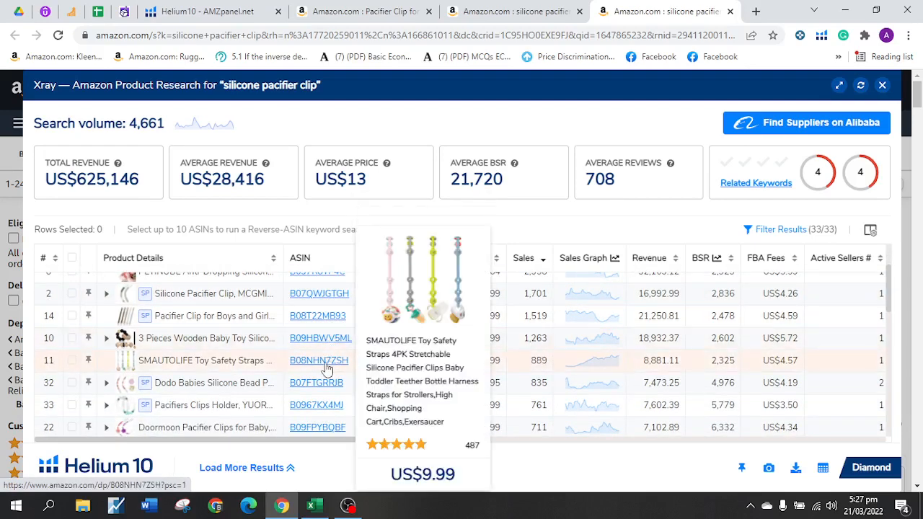
scroll(326, 369, down, 1)
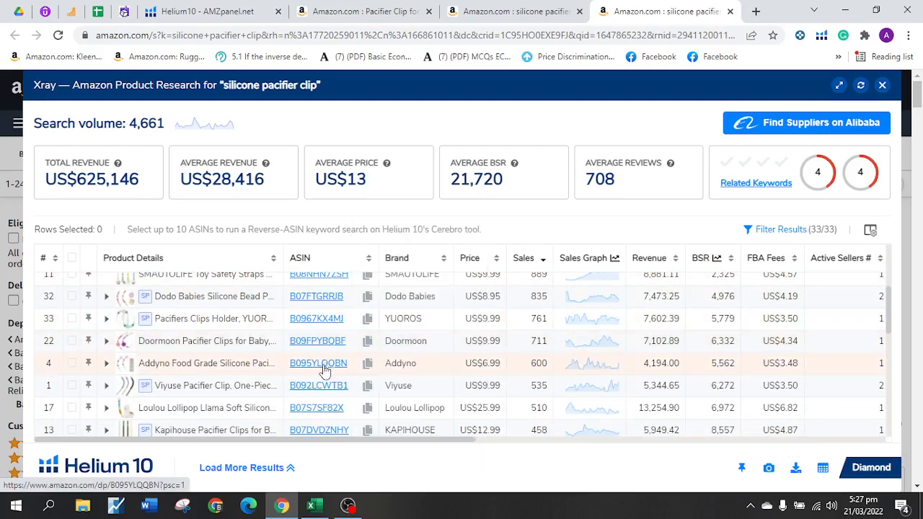
scroll(326, 332, down, 1)
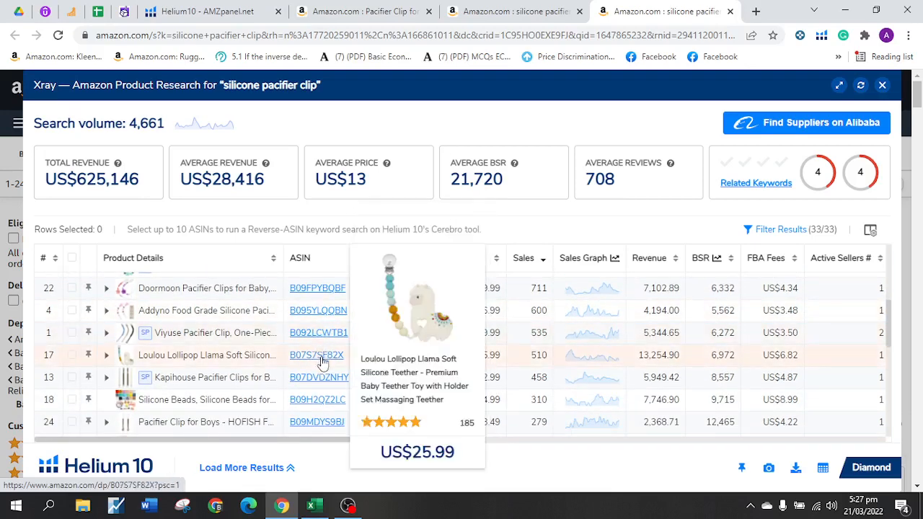
scroll(322, 353, down, 2)
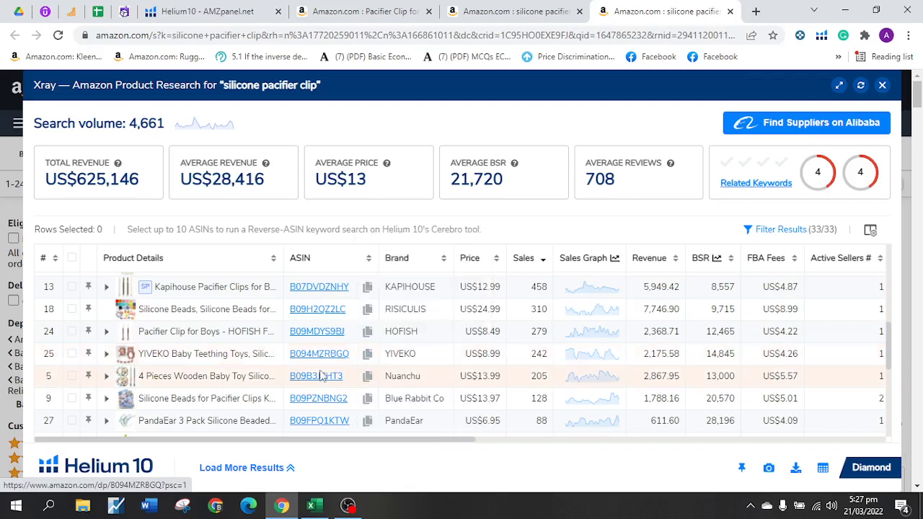
mouse_move(327, 408)
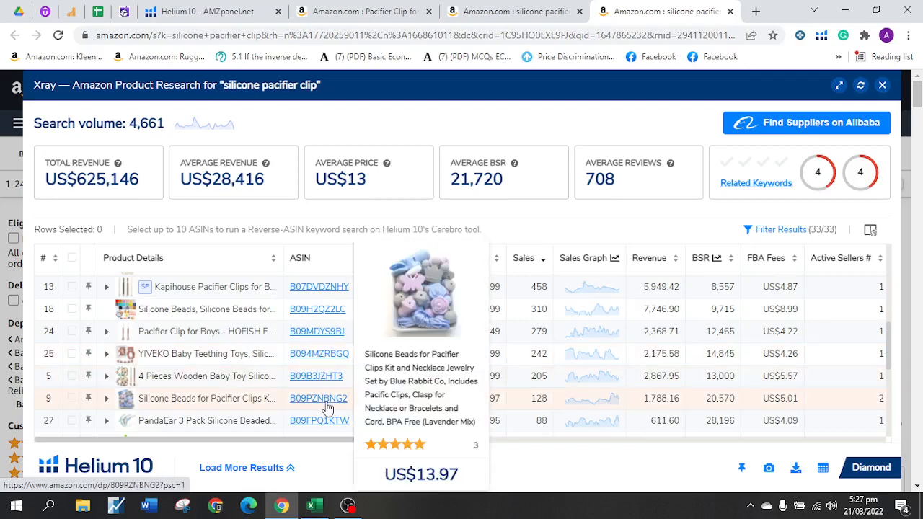
scroll(327, 409, down, 3)
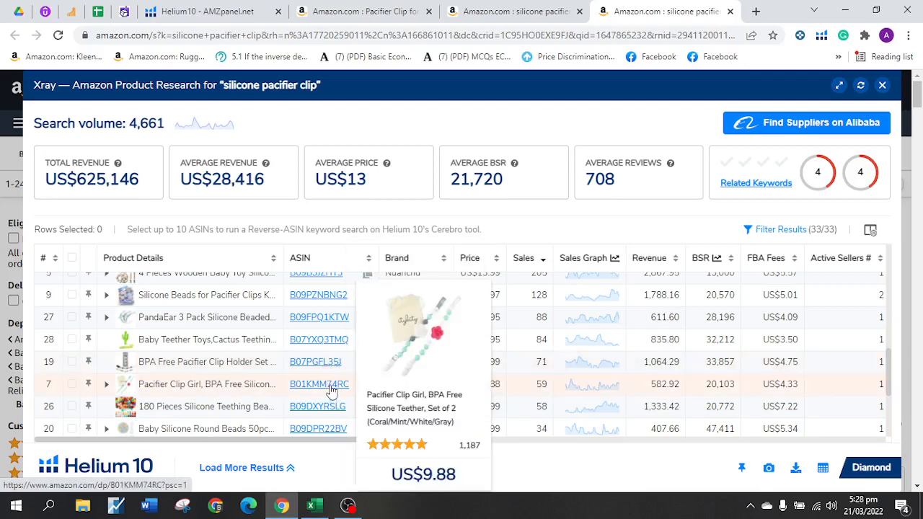
scroll(329, 387, down, 2)
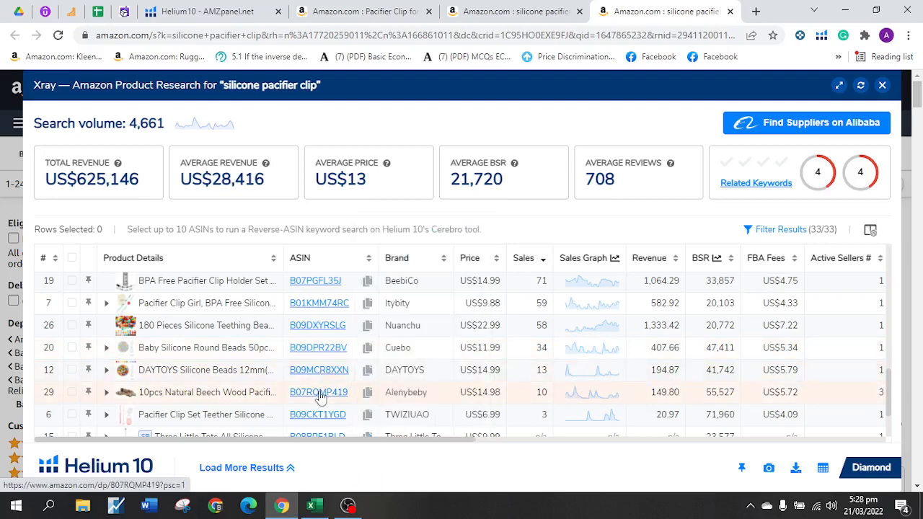
scroll(321, 396, down, 2)
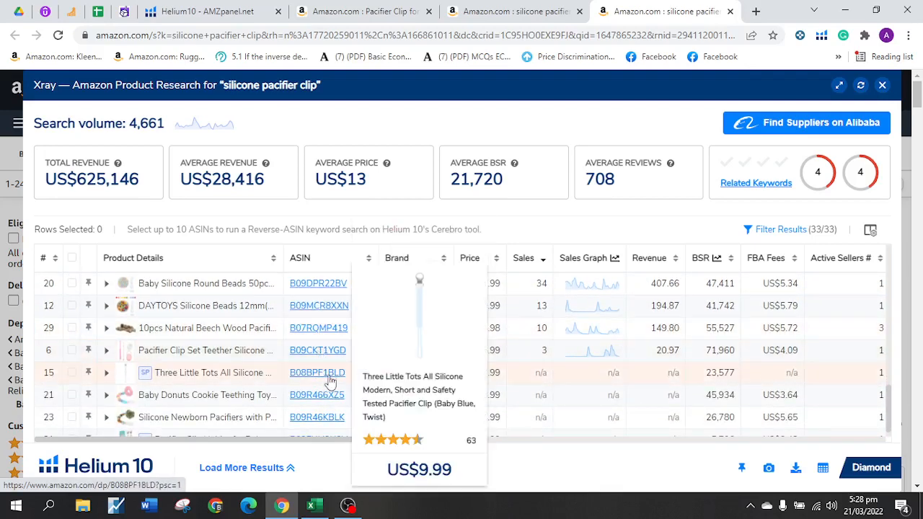
scroll(330, 404, down, 1)
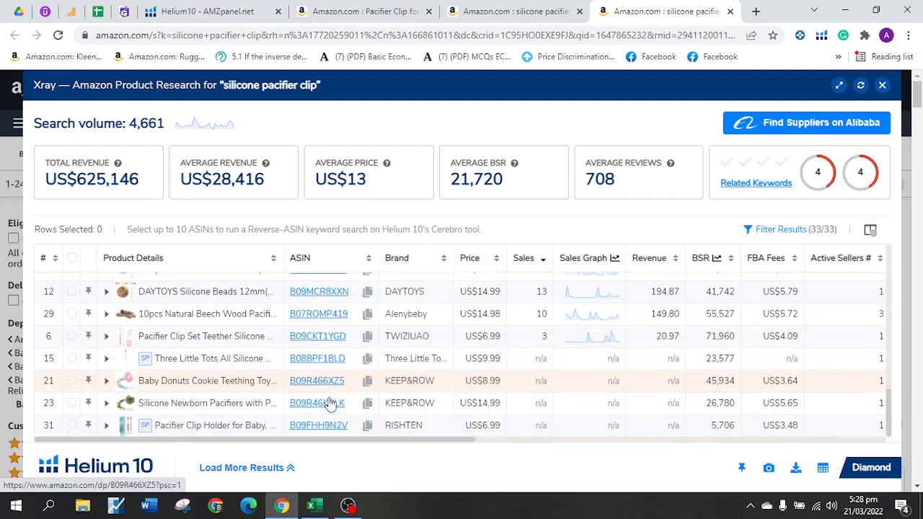
mouse_move(326, 429)
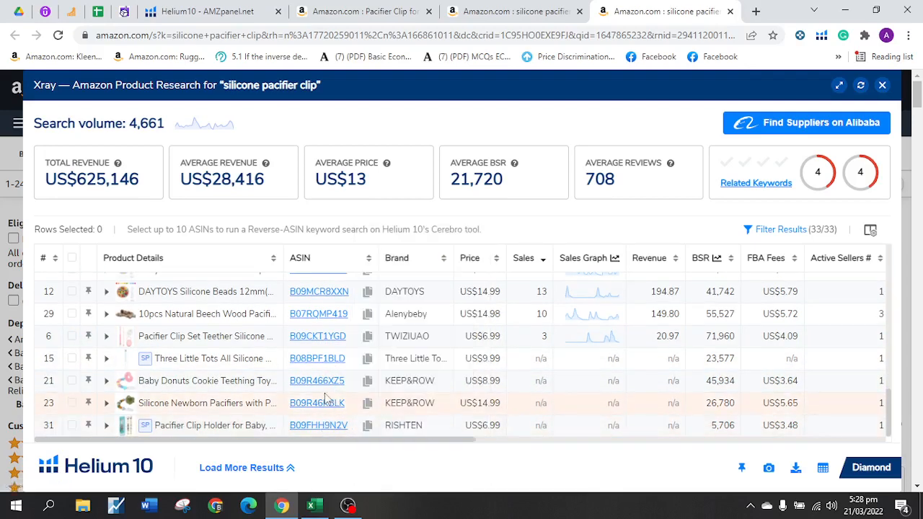
- Find the Dodo Babies silicone bead pacifier clip in the Xray results and copy its ASIN B07FTGRRJB into cell B4 of the Excel Dashboard
scroll(324, 395, up, 5)
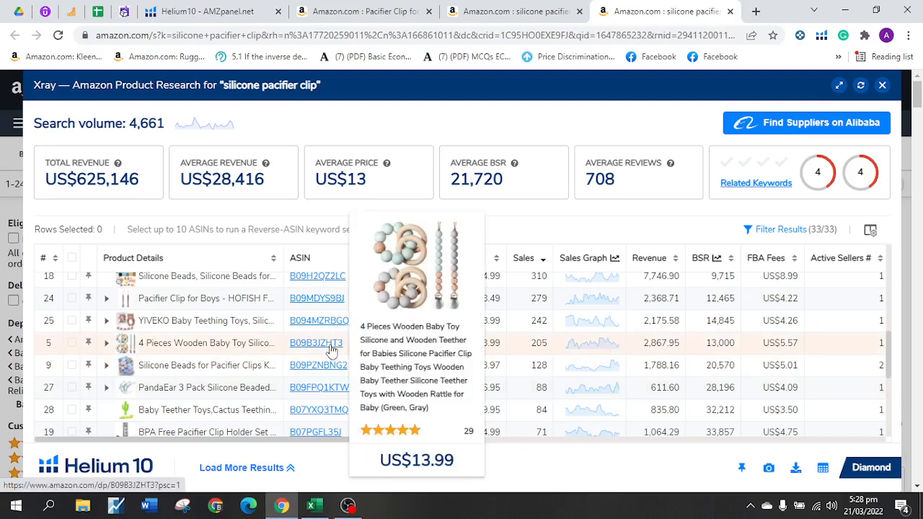
scroll(332, 350, up, 1)
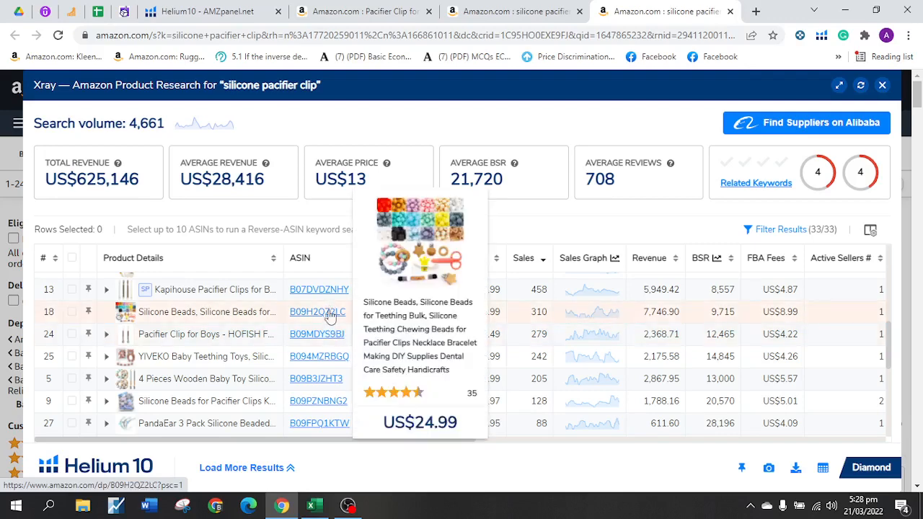
scroll(331, 315, up, 1)
scroll(330, 315, up, 1)
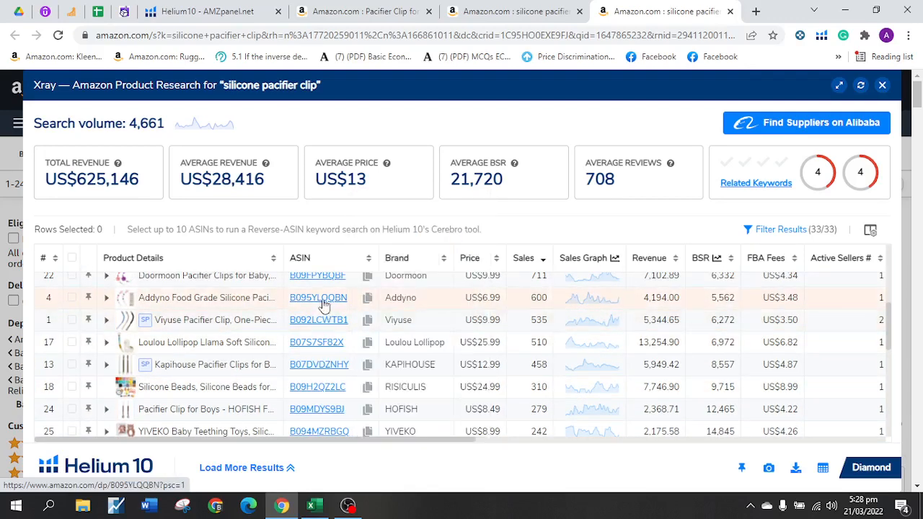
scroll(321, 305, up, 3)
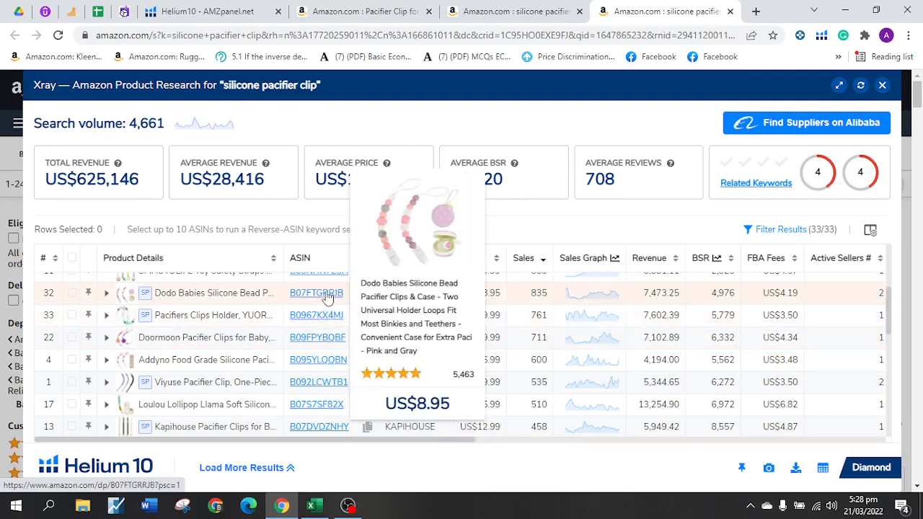
click(368, 295)
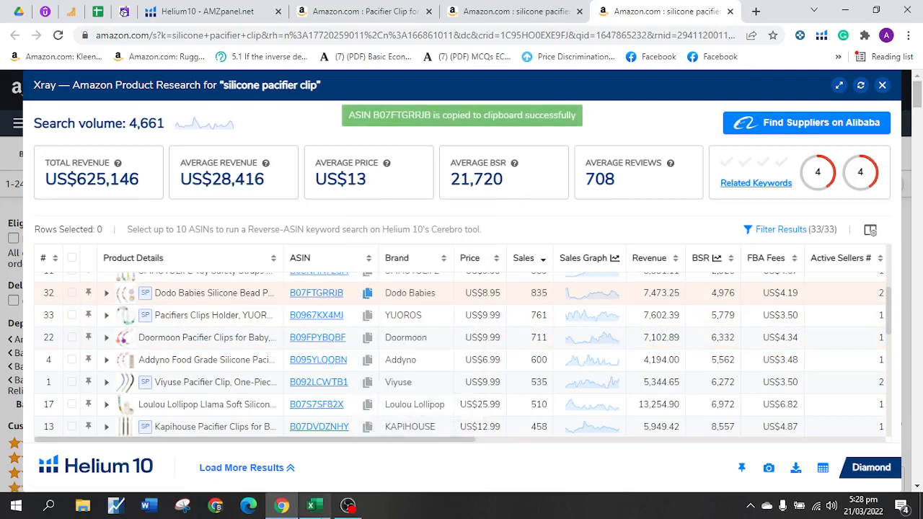
key(alt+Tab)
key(ctrl+v)
key(Return)
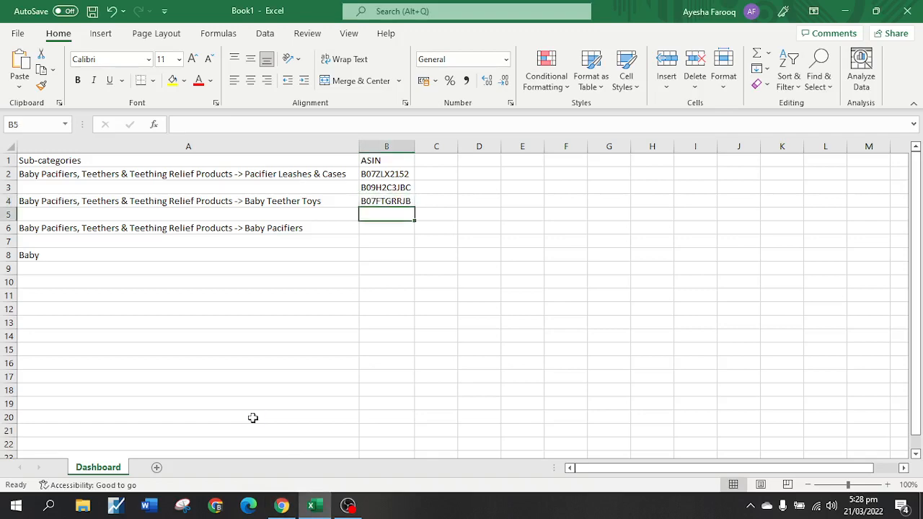
- Copy the MCGMITT silicone pacifier clip's ASIN B07QWJGTGH from Xray in Chrome into Excel cell B5 and autofit column B
click(281, 505)
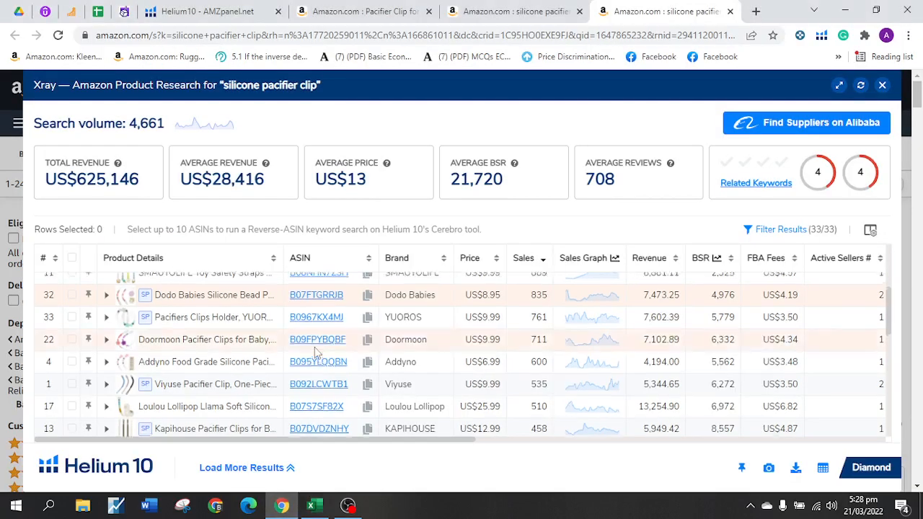
scroll(315, 352, up, 2)
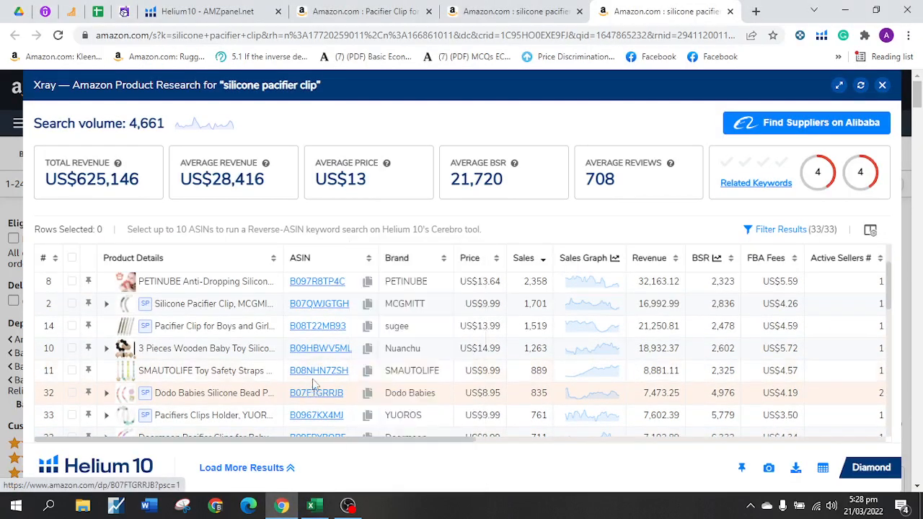
mouse_move(322, 353)
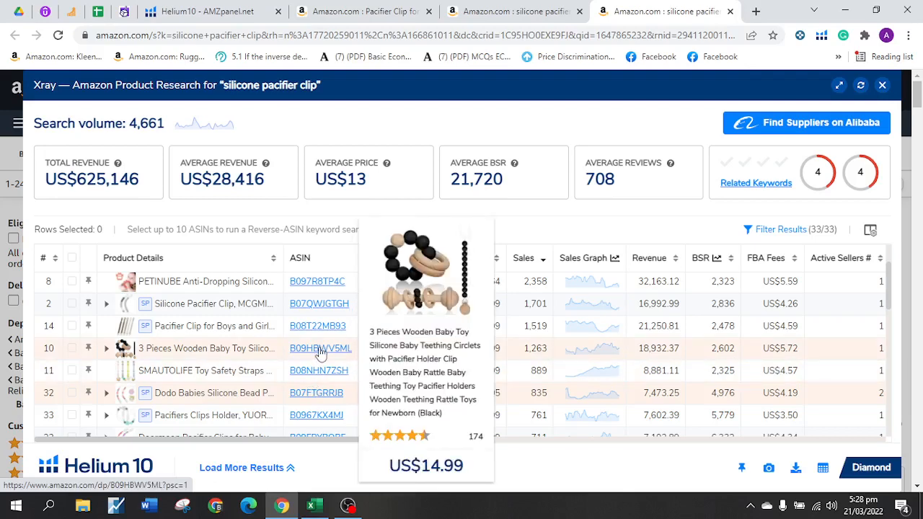
mouse_move(324, 336)
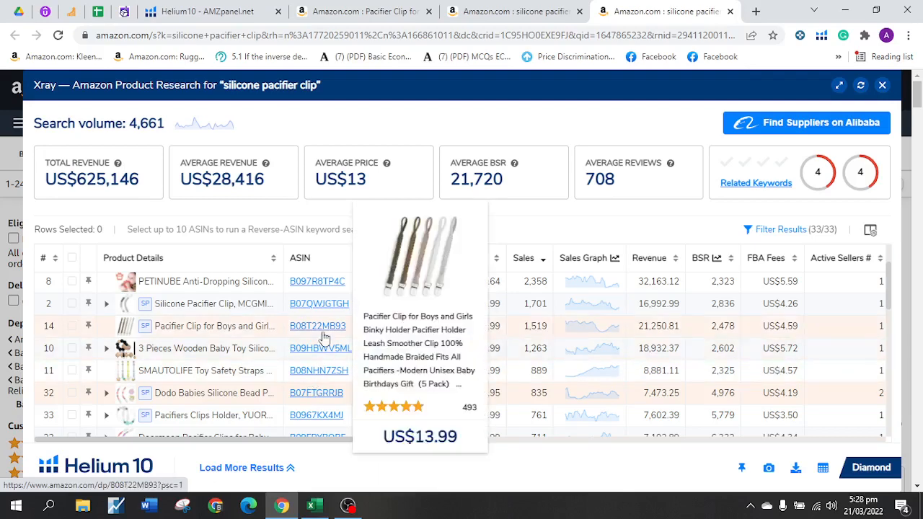
scroll(331, 313, up, 1)
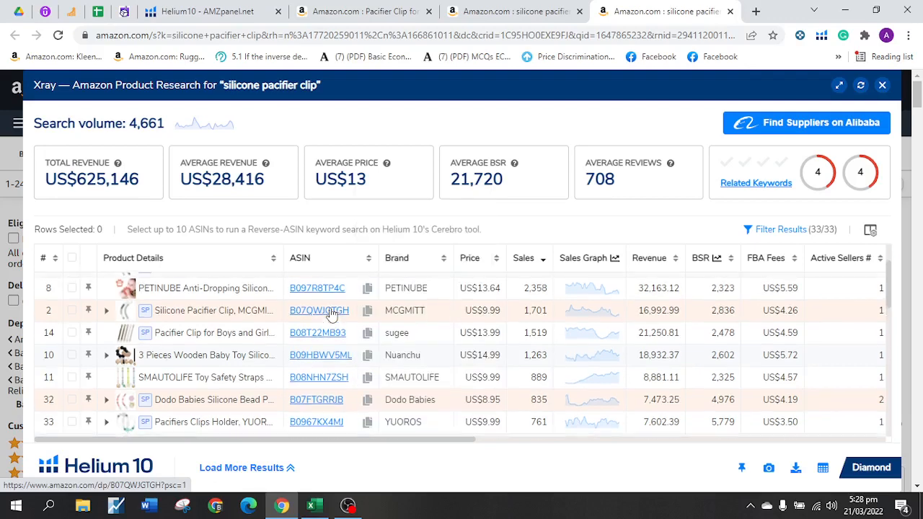
click(368, 311)
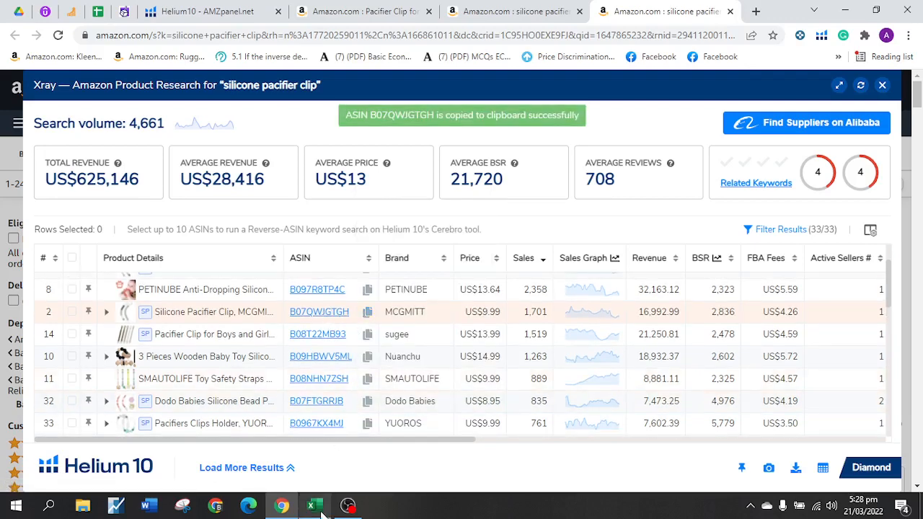
click(311, 505)
key(ctrl+v)
key(Return)
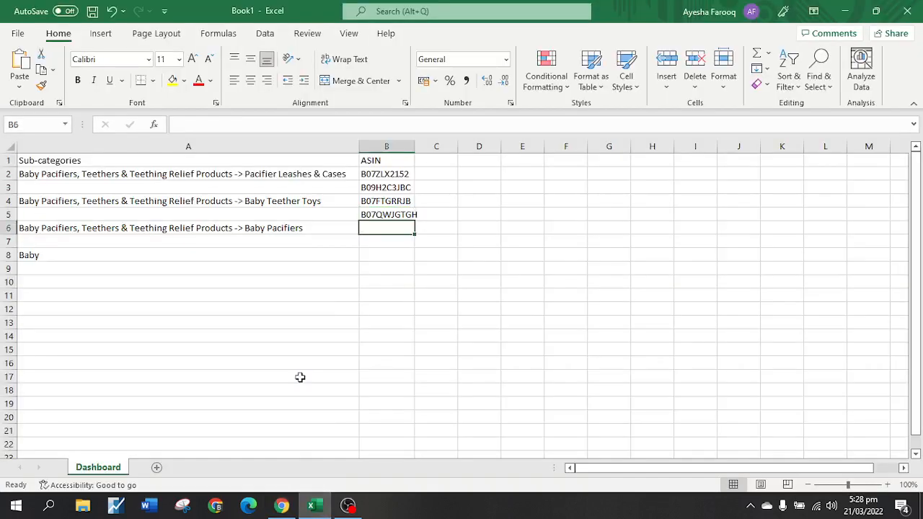
double_click(411, 143)
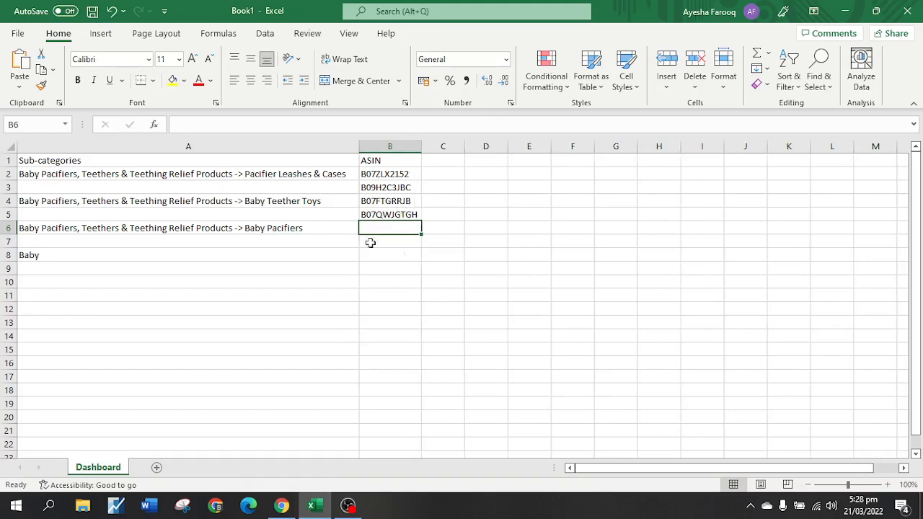
- Switch to Chrome, close the Baby Teether Toys tab and open the Baby Pacifiers department of the search results in a new tab
click(281, 505)
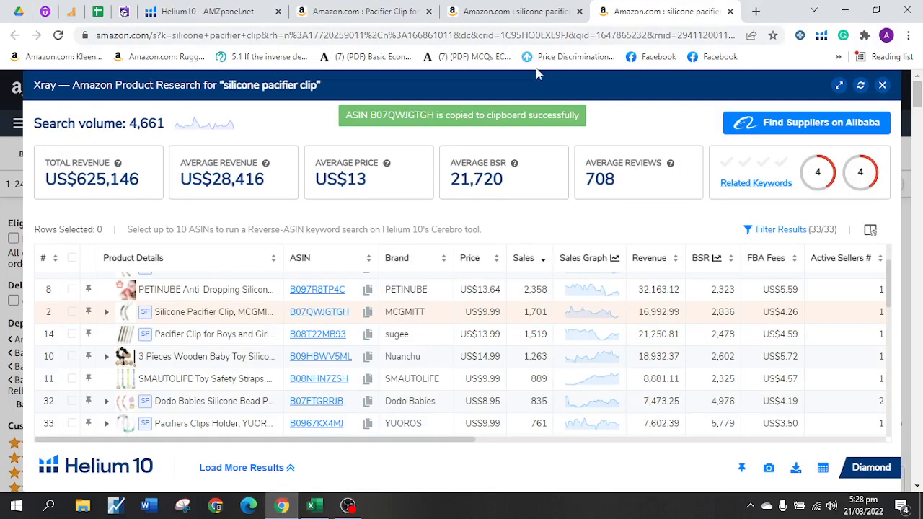
click(514, 9)
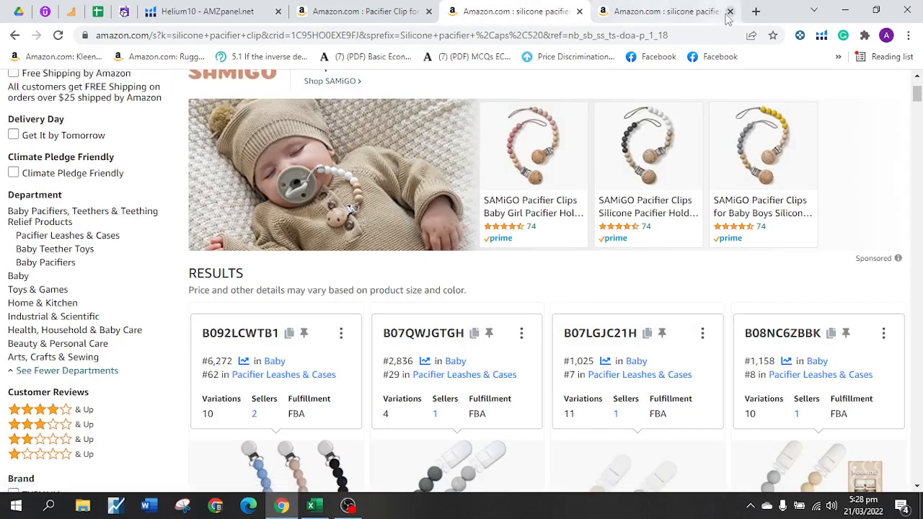
click(729, 12)
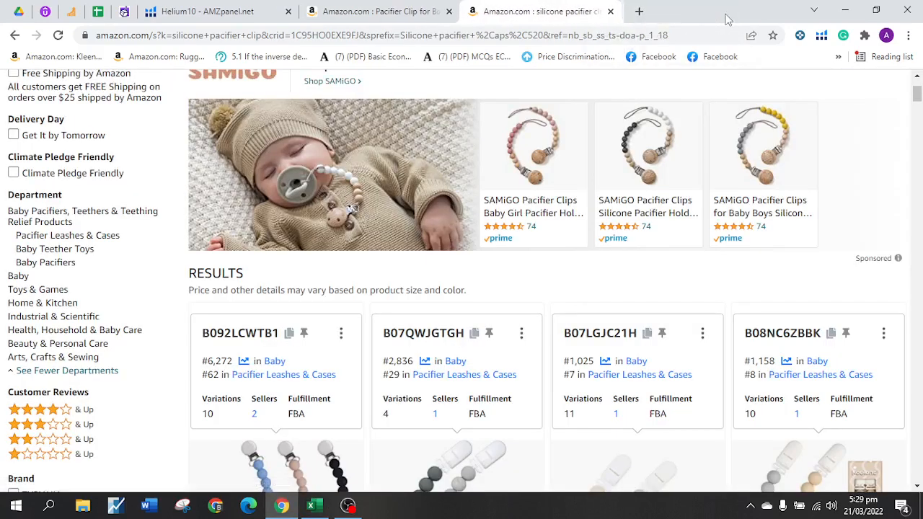
middle_click(59, 267)
click(644, 9)
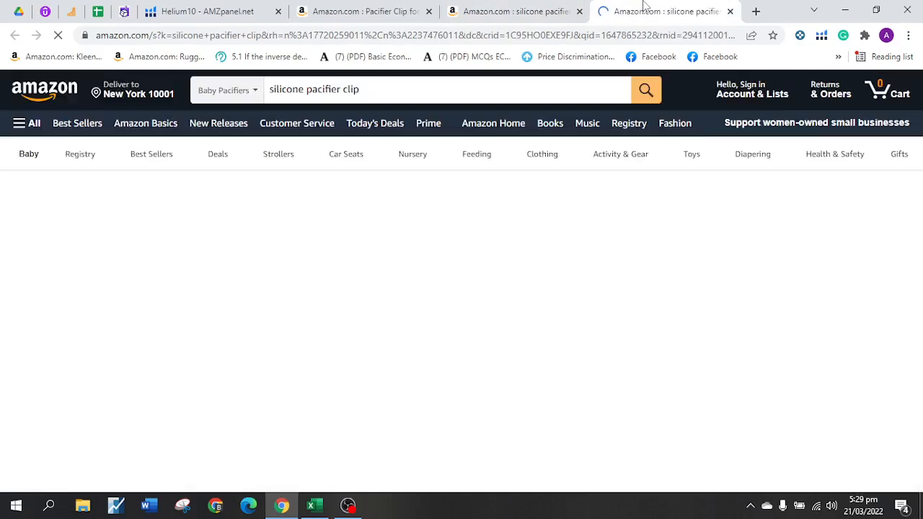
- Run Helium 10's Xray product research on the Baby Pacifiers results and sort the products by sales in descending order
click(822, 35)
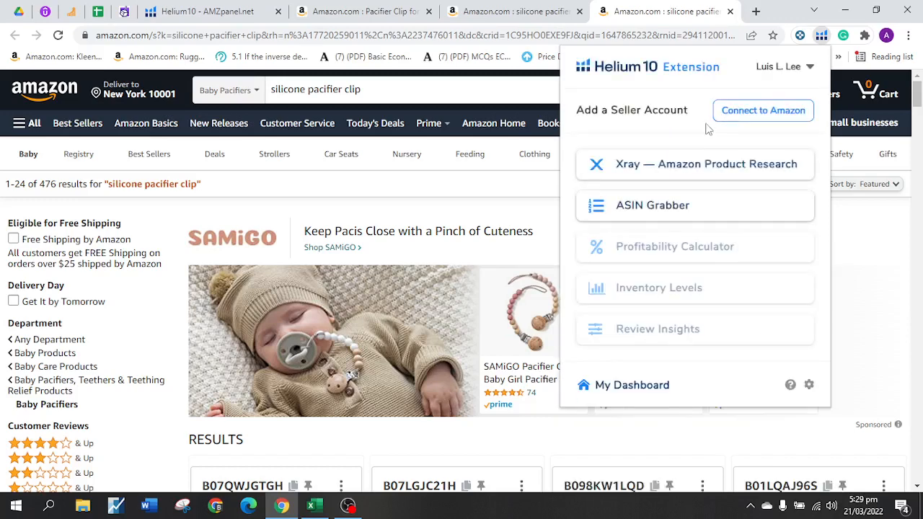
click(689, 163)
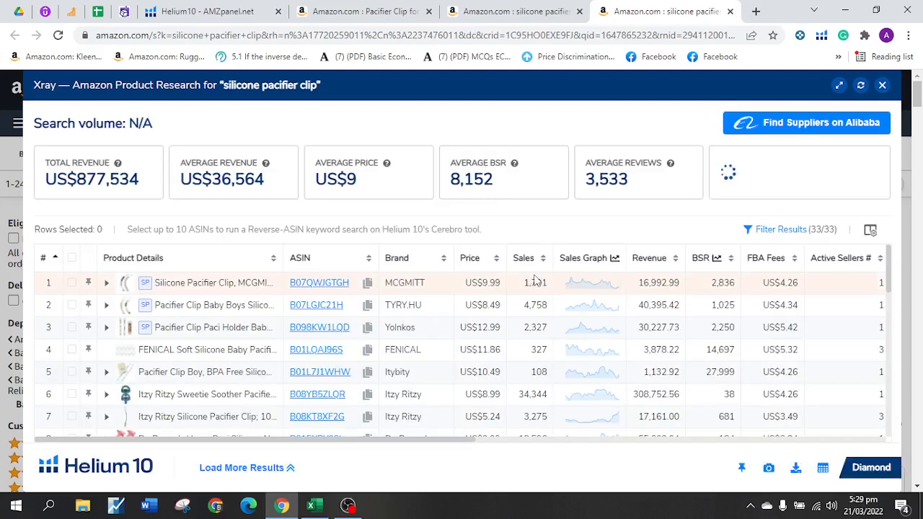
click(526, 257)
click(526, 256)
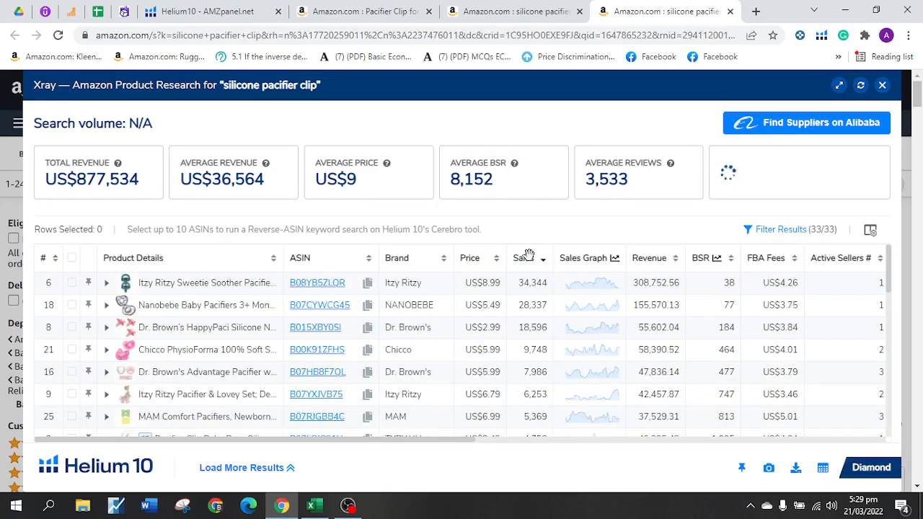
- Find the TYRY.HU silicone pacifier clip in the Xray results and copy its ASIN B07LGJC21H into cell B6 of the Excel Dashboard
mouse_move(337, 285)
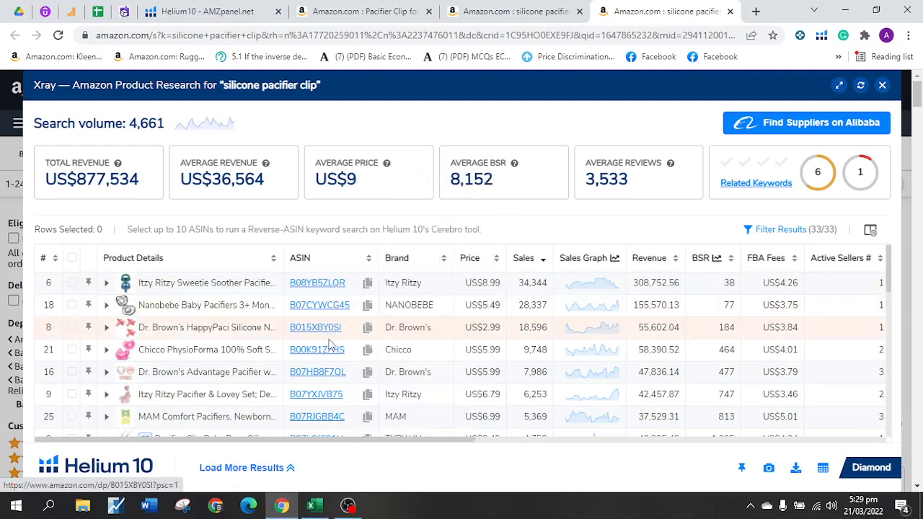
scroll(334, 352, down, 1)
scroll(333, 352, down, 3)
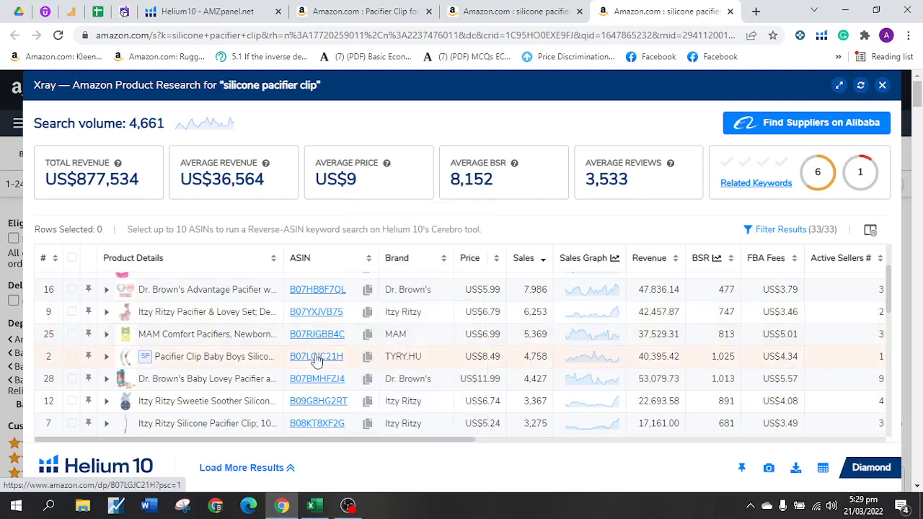
mouse_move(316, 362)
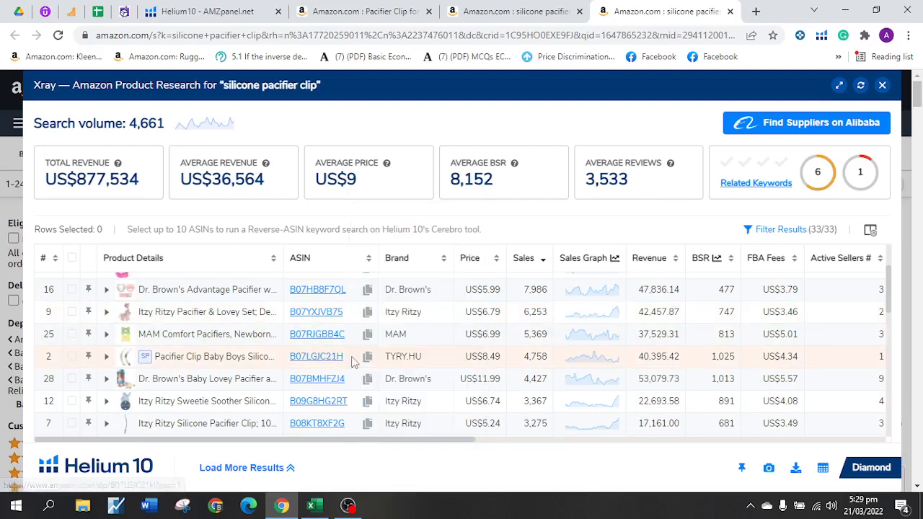
click(313, 506)
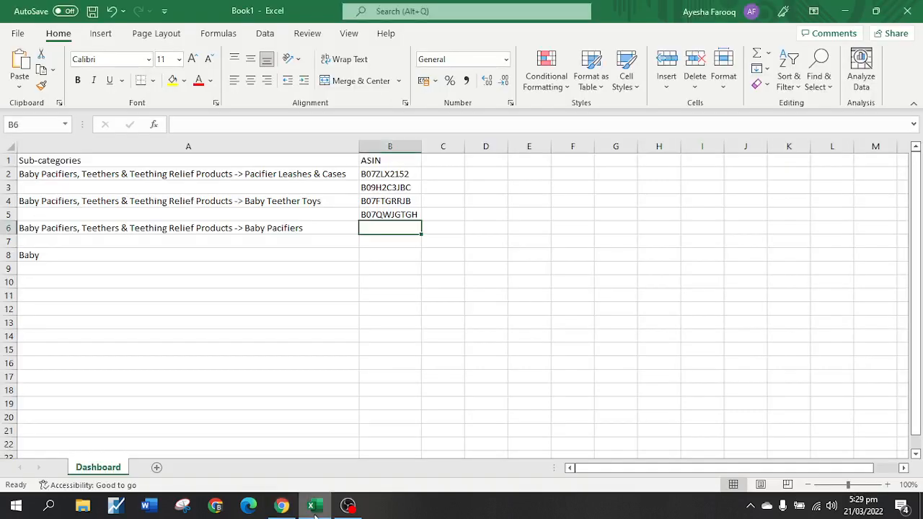
click(315, 507)
mouse_move(331, 361)
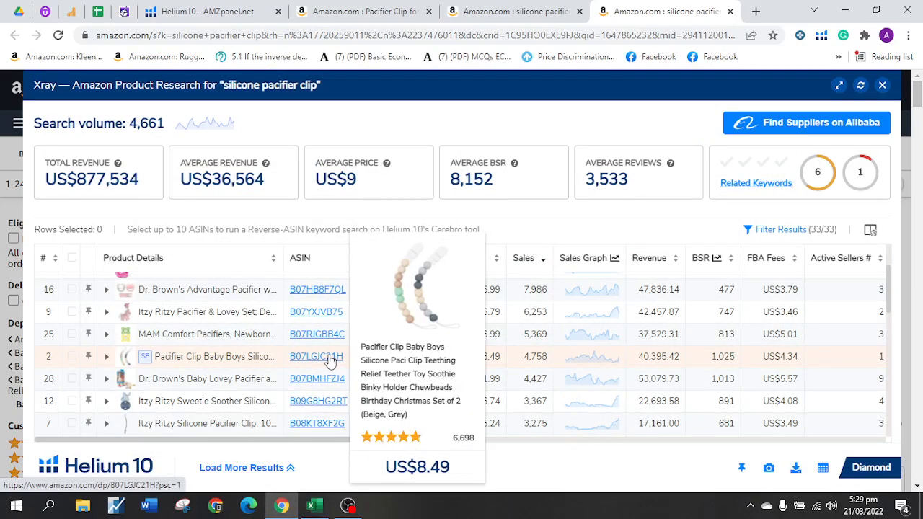
click(322, 509)
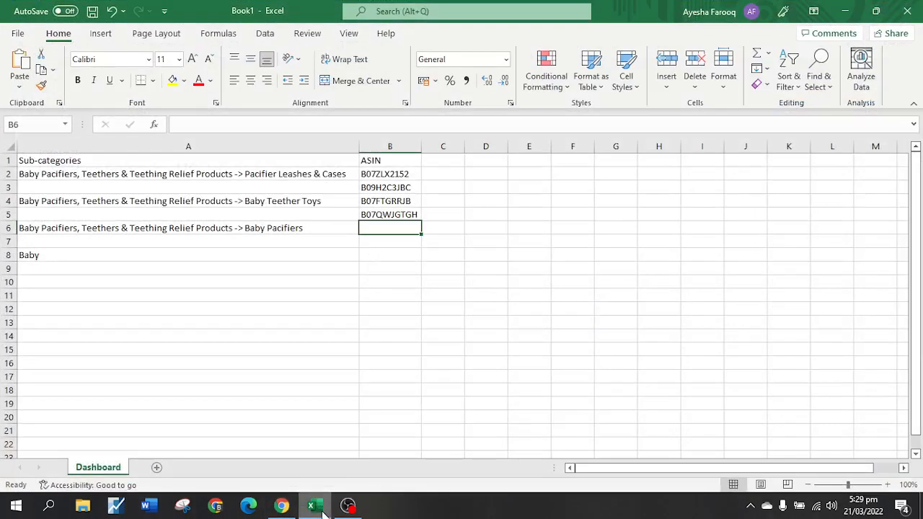
click(323, 509)
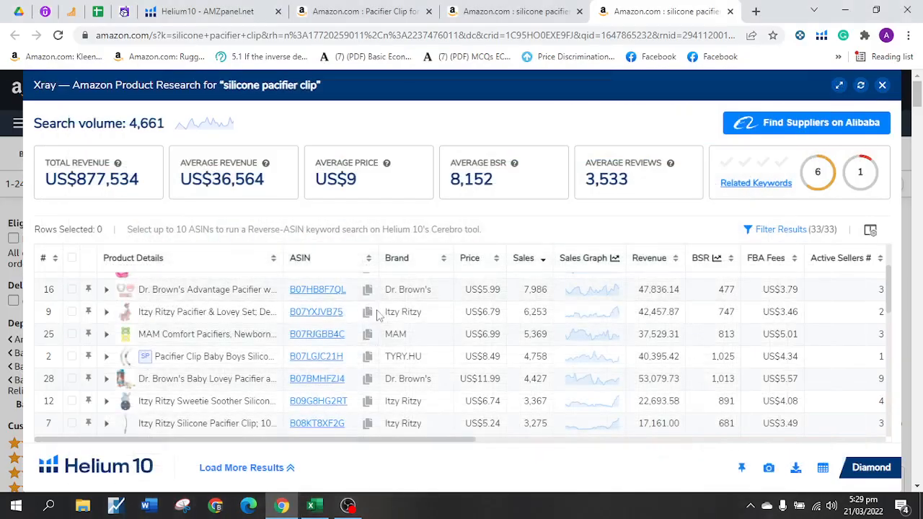
click(367, 357)
click(315, 507)
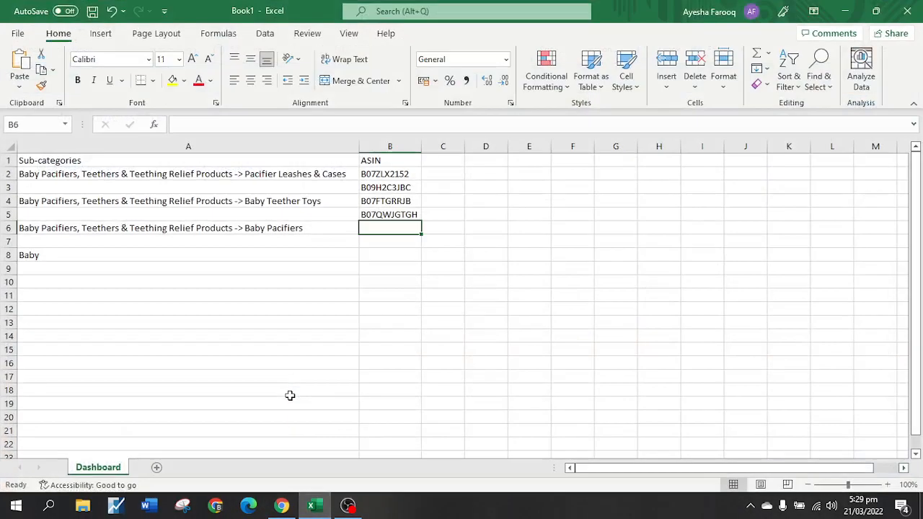
key(ctrl+v)
key(Return)
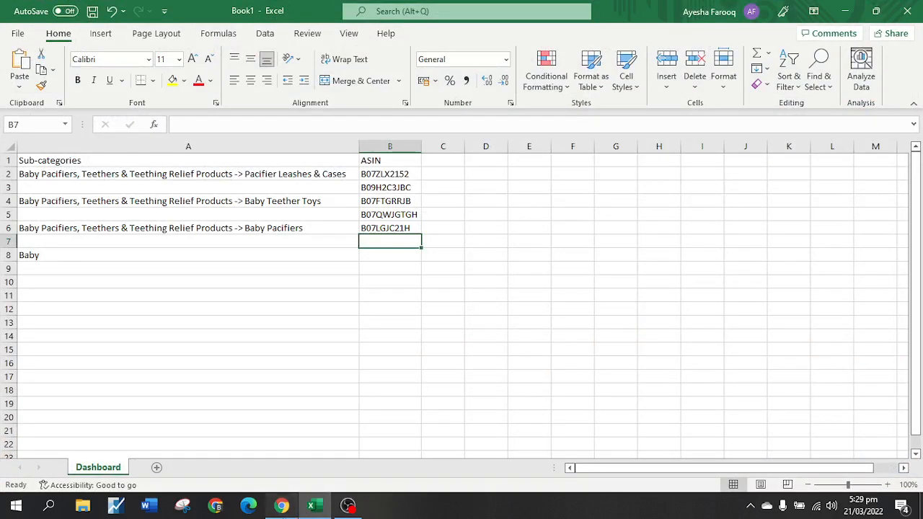
- Switch to Chrome and examine the best-selling Baby Pacifiers products in the Xray results for another relevant silicone pacifier clip
click(281, 506)
scroll(317, 375, down, 2)
scroll(330, 289, up, 1)
scroll(330, 289, up, 4)
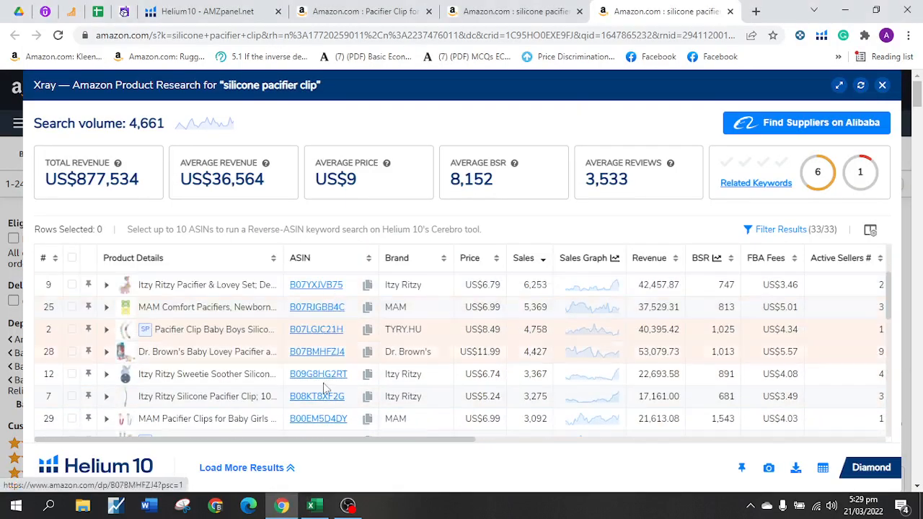
scroll(333, 311, down, 2)
mouse_move(337, 335)
mouse_move(329, 361)
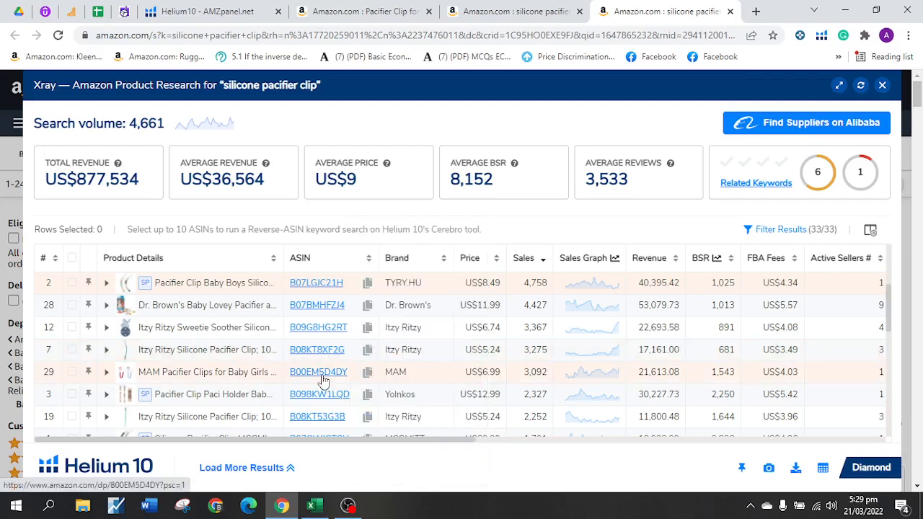
mouse_move(323, 399)
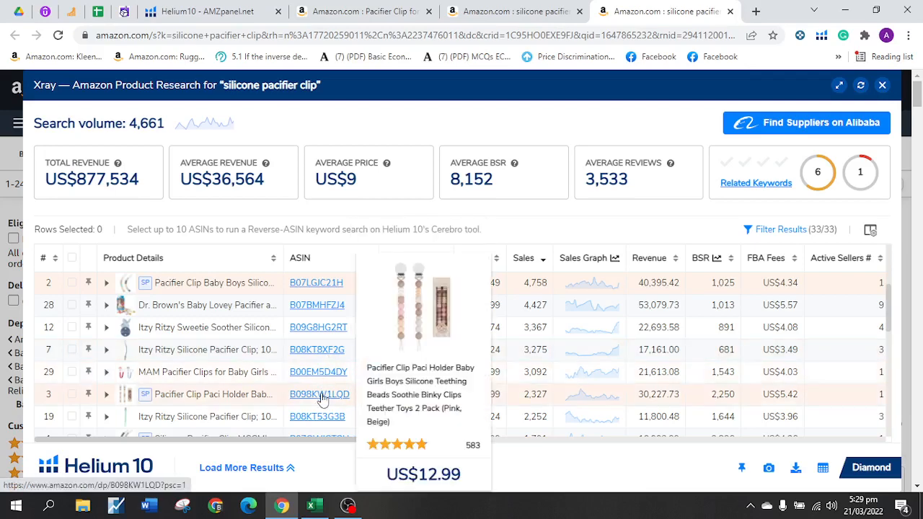
scroll(323, 398, down, 1)
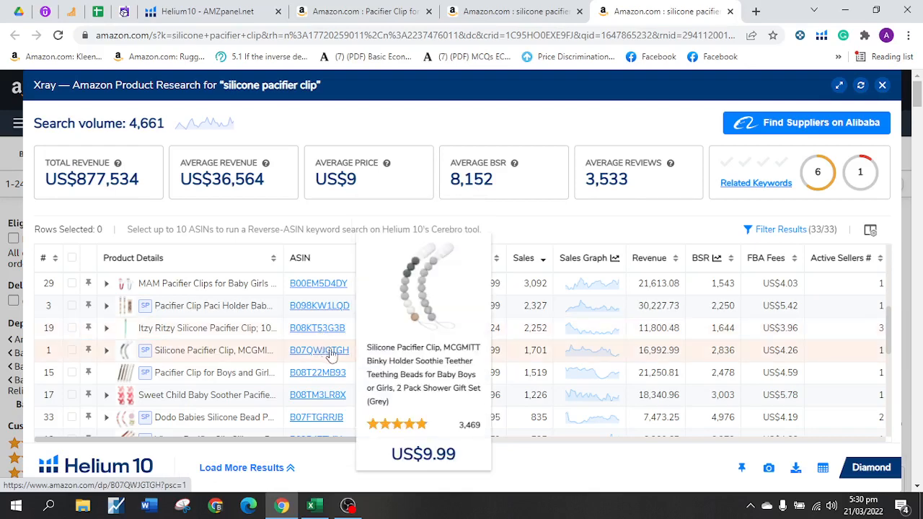
mouse_move(325, 380)
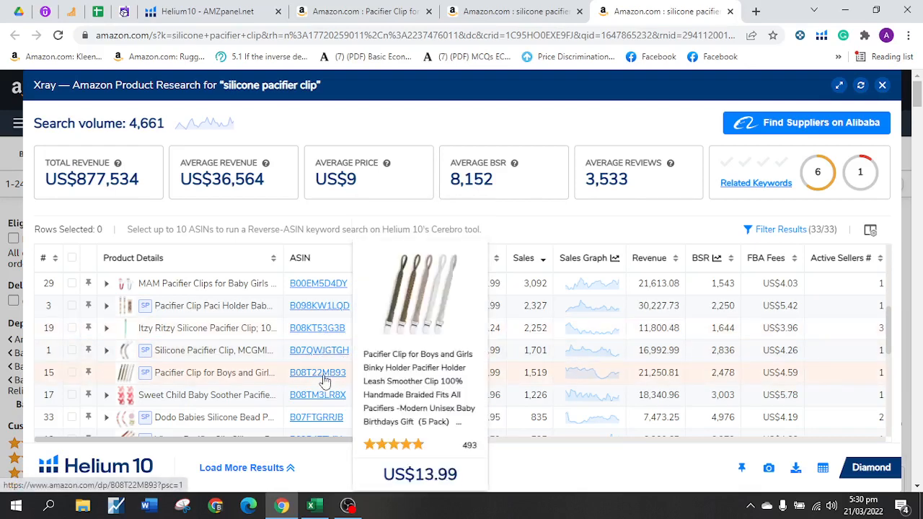
scroll(324, 381, down, 1)
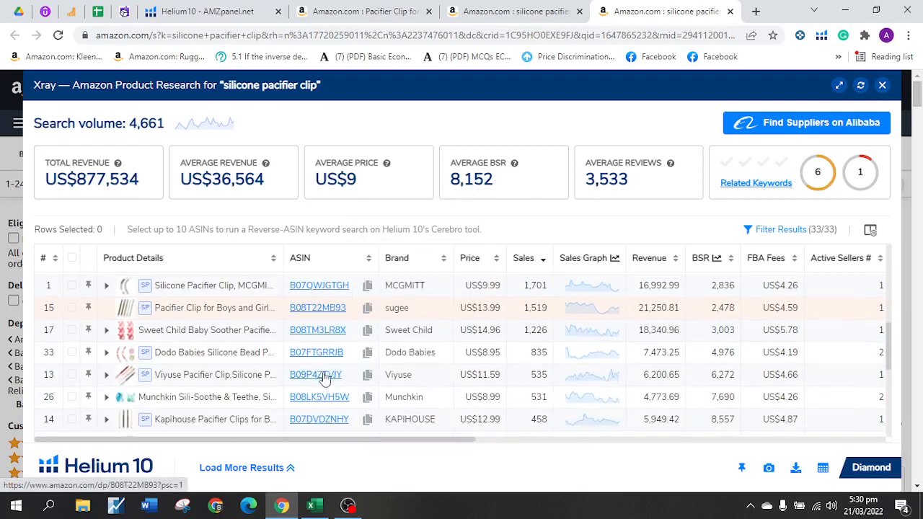
click(368, 353)
click(312, 505)
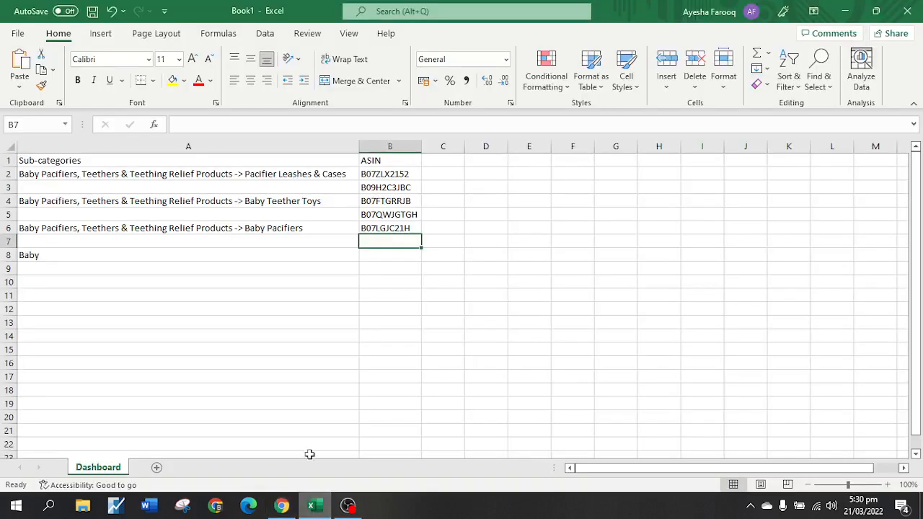
click(281, 504)
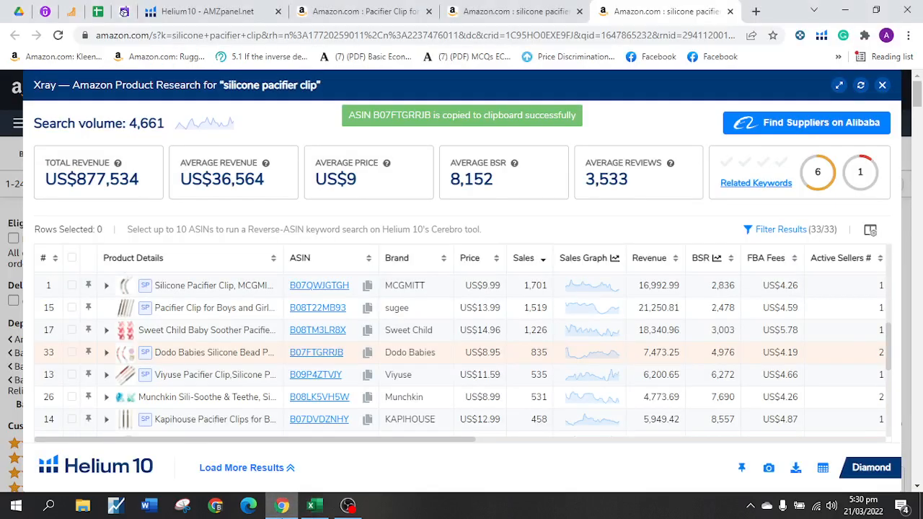
- Find the babygoal DIY personalized pacifier clip in the Xray results and copy its ASIN B09KB9N18N into cell B7 of the Excel Dashboard
scroll(366, 329, down, 1)
mouse_move(321, 308)
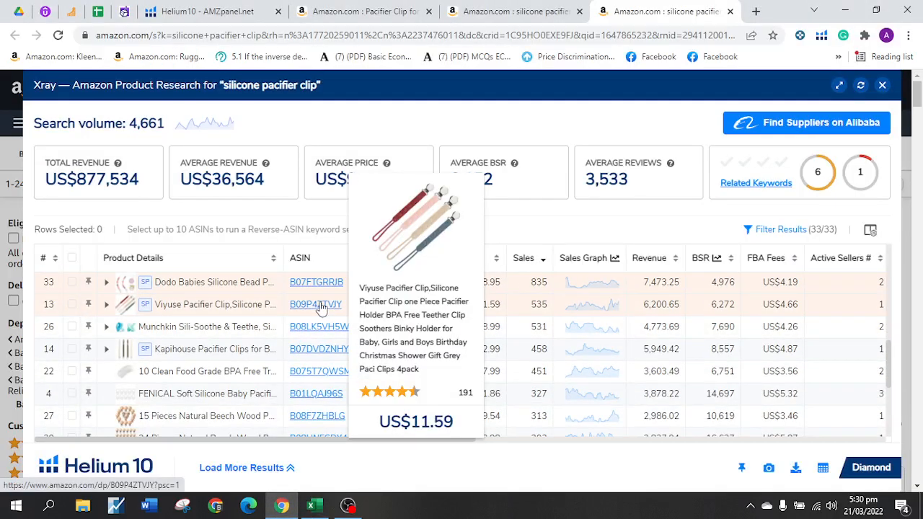
mouse_move(319, 354)
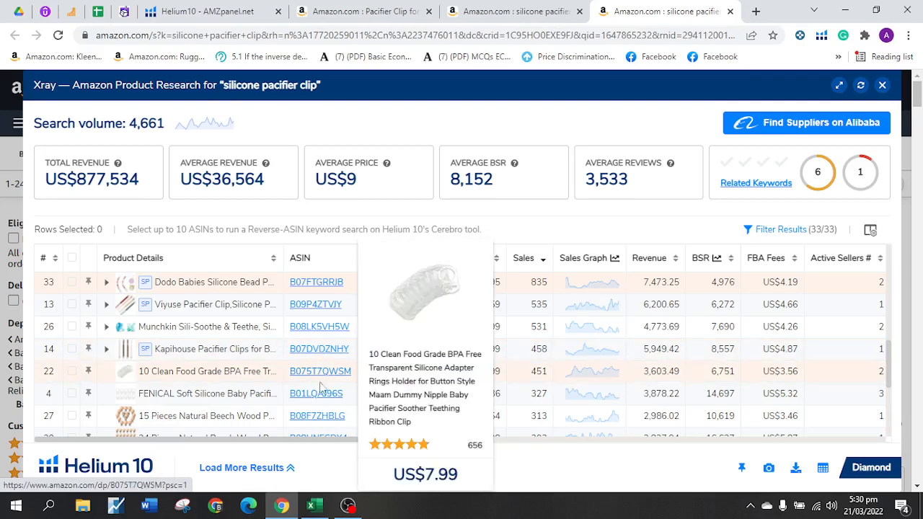
scroll(314, 393, down, 2)
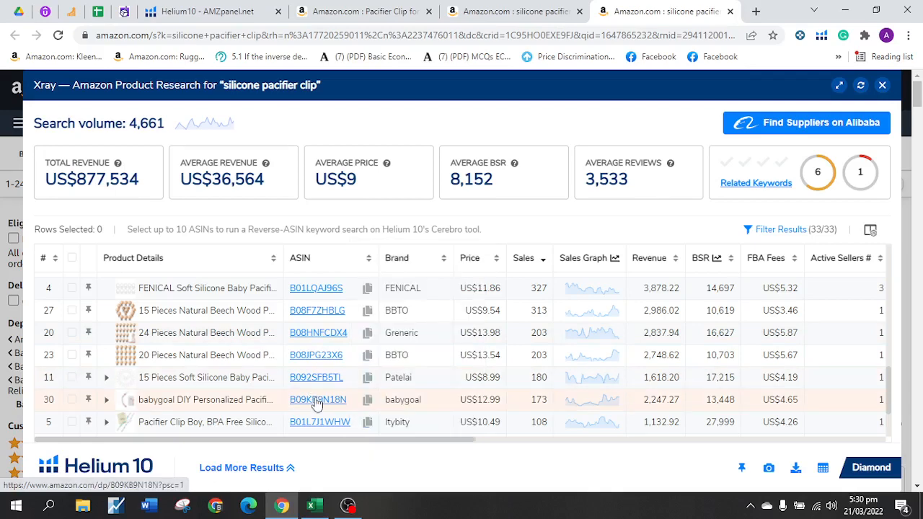
scroll(317, 406, down, 1)
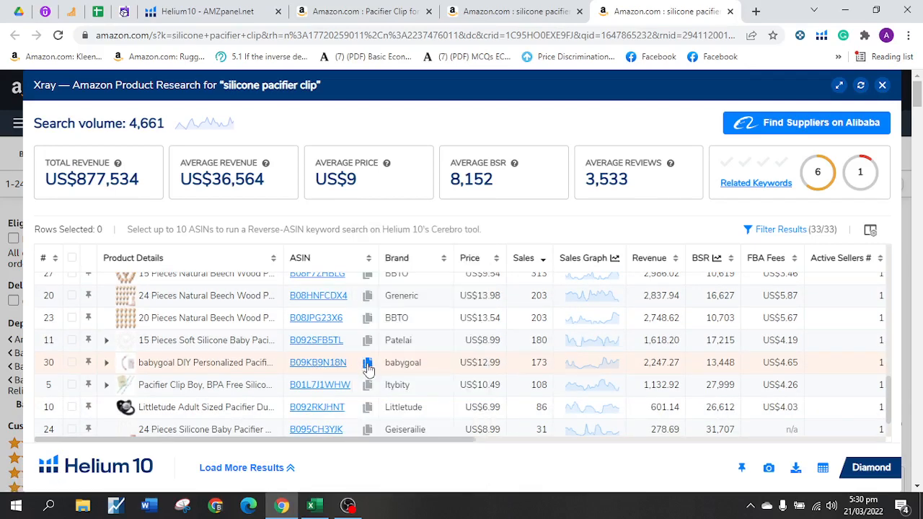
click(368, 365)
click(312, 505)
key(ctrl+v)
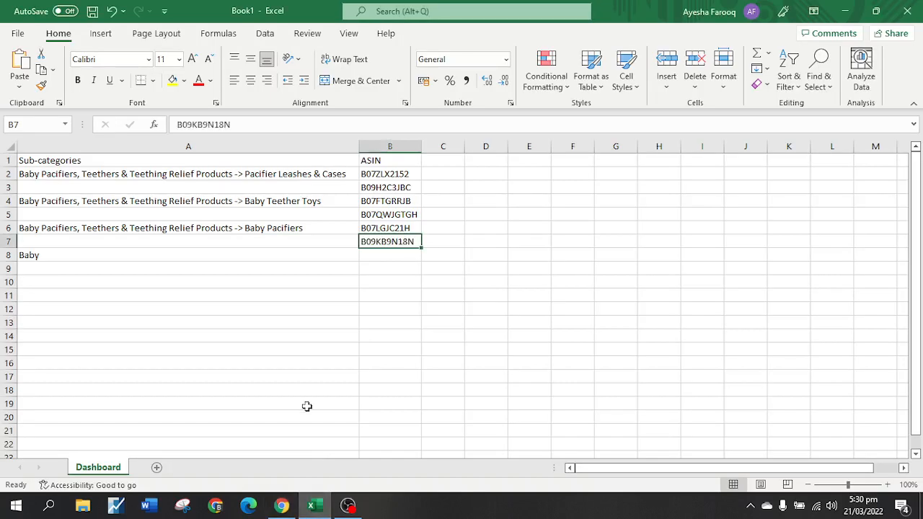
key(Return)
drag(397, 177, 400, 244)
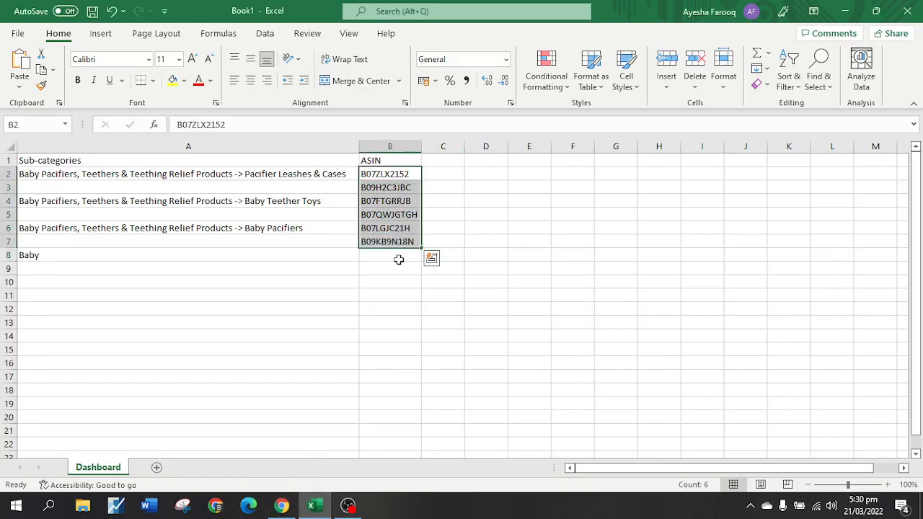
click(394, 256)
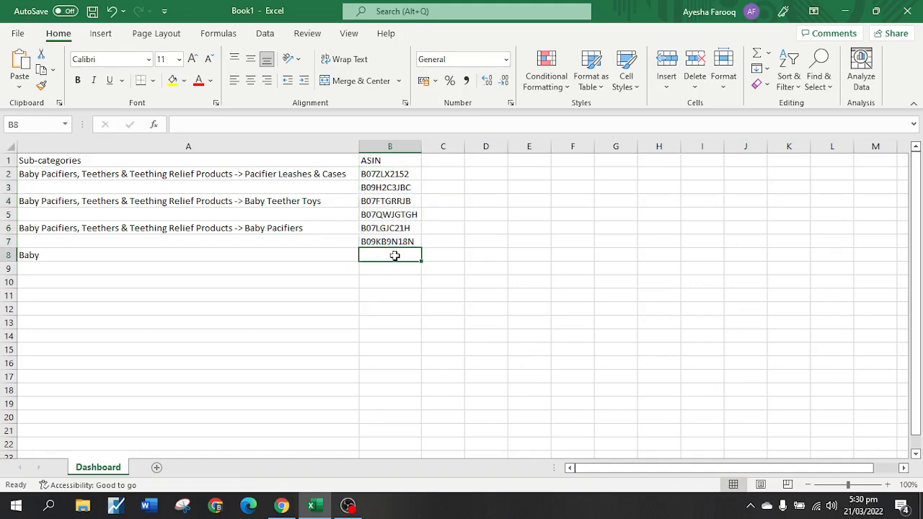
- Switch to Chrome, close the Baby Pacifiers tab and open the Baby department of the search results in a new tab
click(282, 506)
click(730, 11)
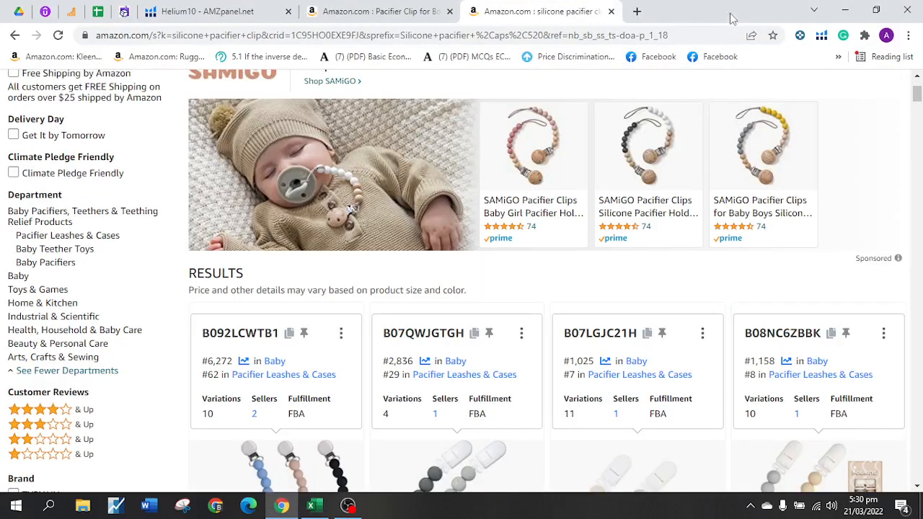
ctrl+click(18, 276)
click(631, 8)
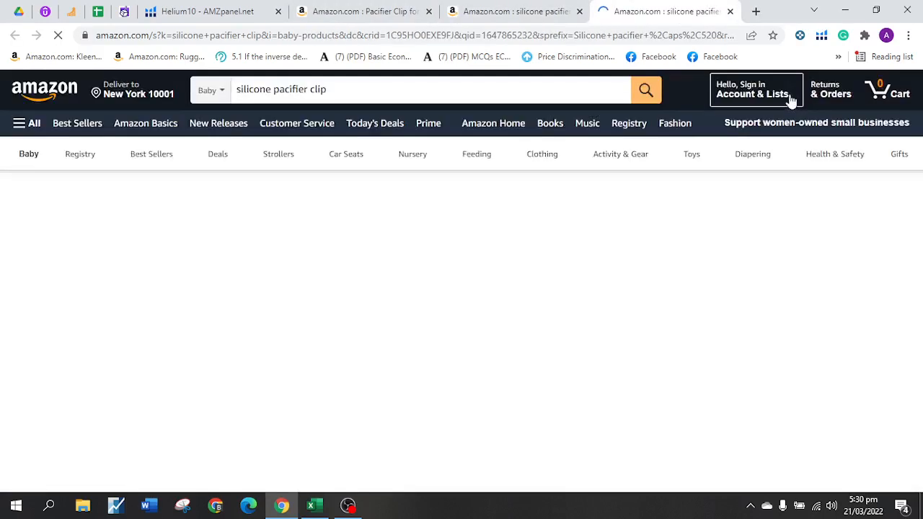
- Run Helium 10's Xray product research on the Baby department results and sort the products by sales in descending order
click(822, 36)
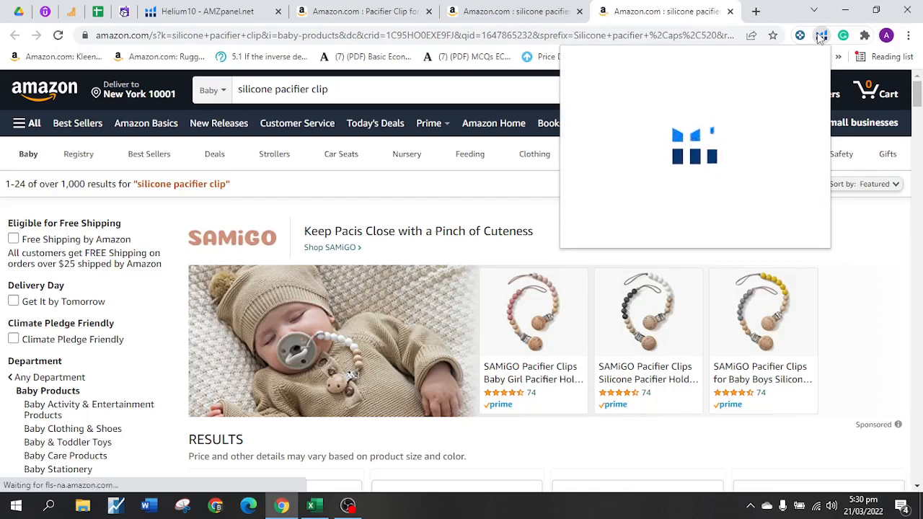
click(676, 163)
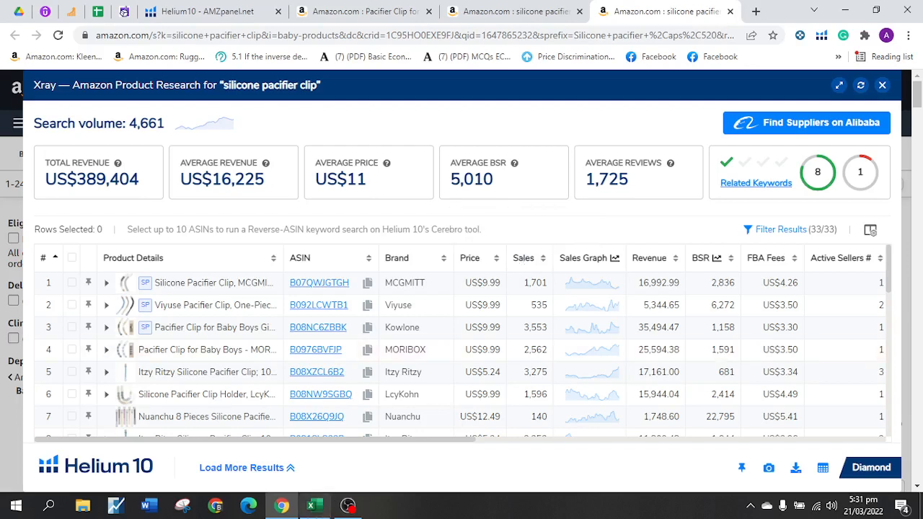
click(312, 505)
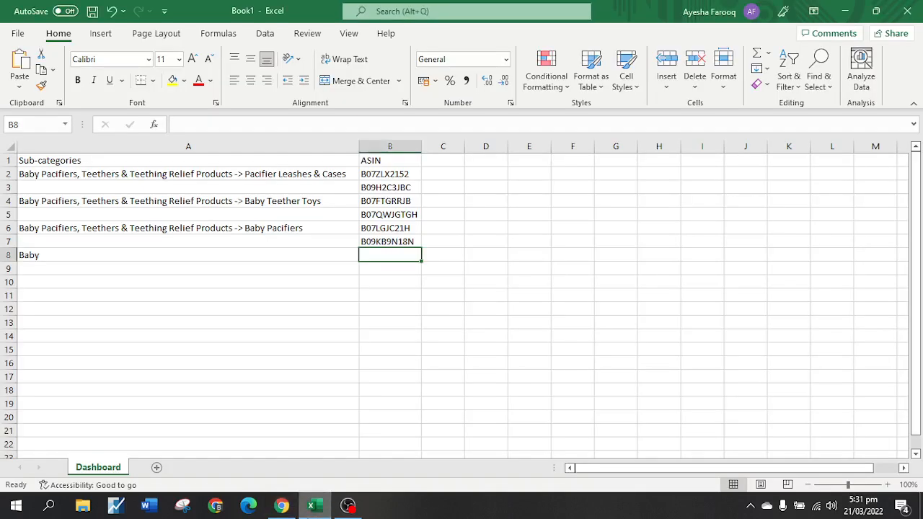
key(alt+Tab)
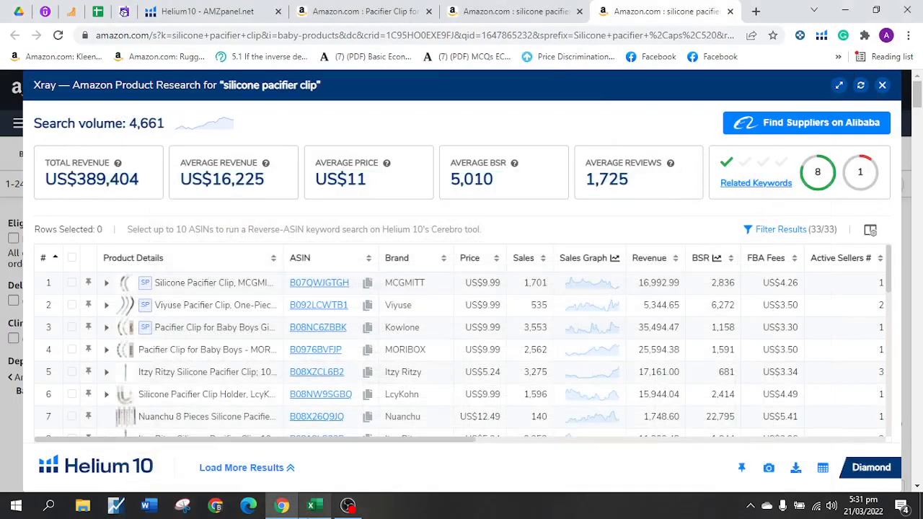
click(522, 257)
click(522, 257)
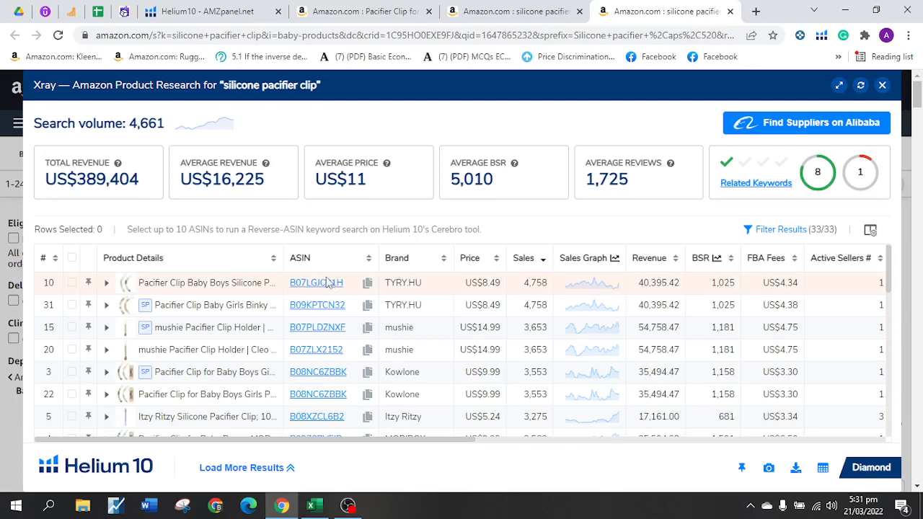
- Copy the TYRY.HU baby girls pacifier clip's ASIN B09KPTCN32 from the Xray results into cell B8 of the Excel Dashboard
mouse_move(322, 286)
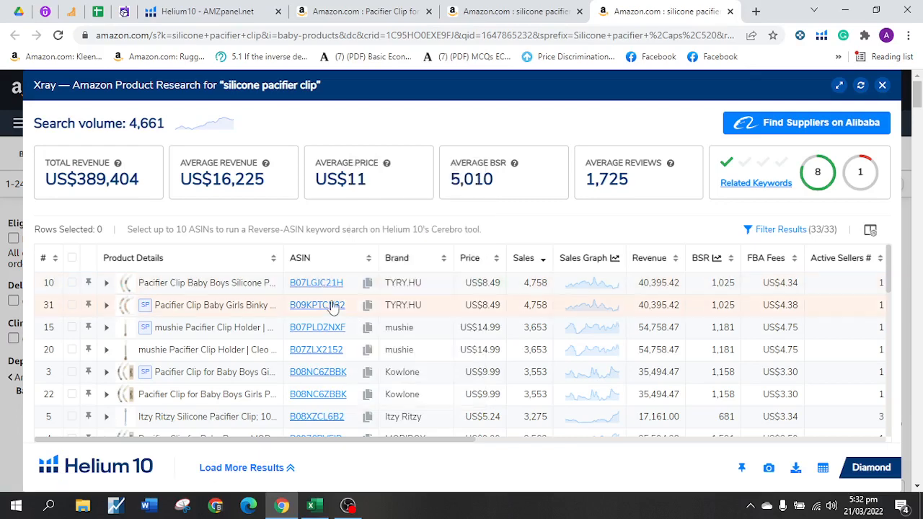
mouse_move(332, 309)
double_click(370, 309)
click(314, 506)
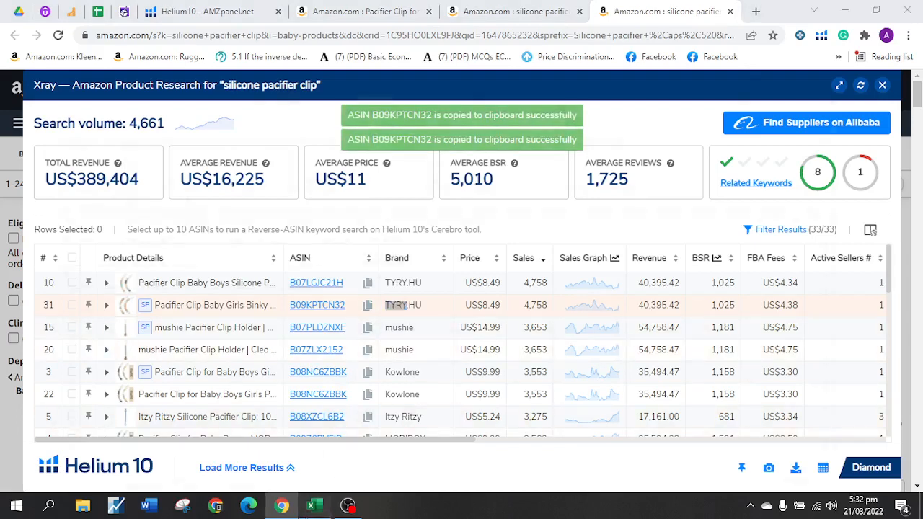
key(ctrl+v)
key(Return)
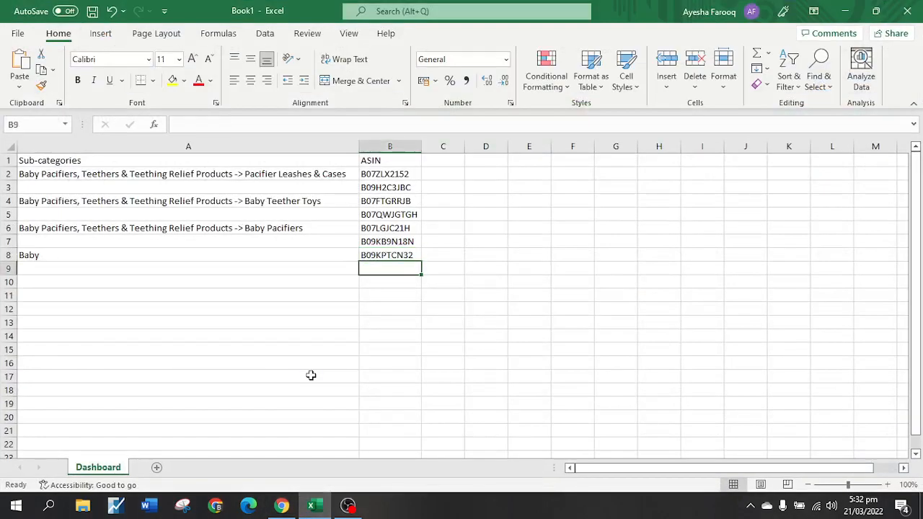
- Copy the Kowlone pacifier clip's ASIN B08NC6ZBBK from the Xray results in Chrome into cell B9 of the Excel Dashboard
key(alt+Tab)
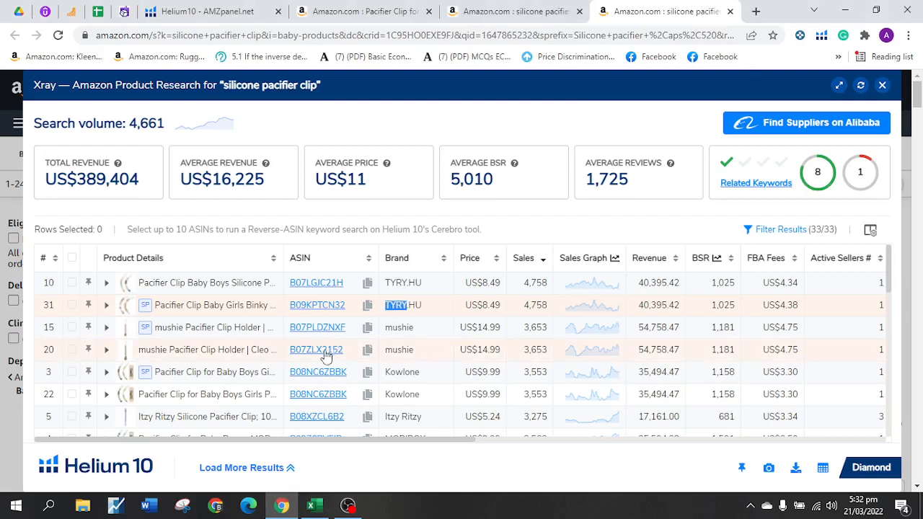
mouse_move(320, 381)
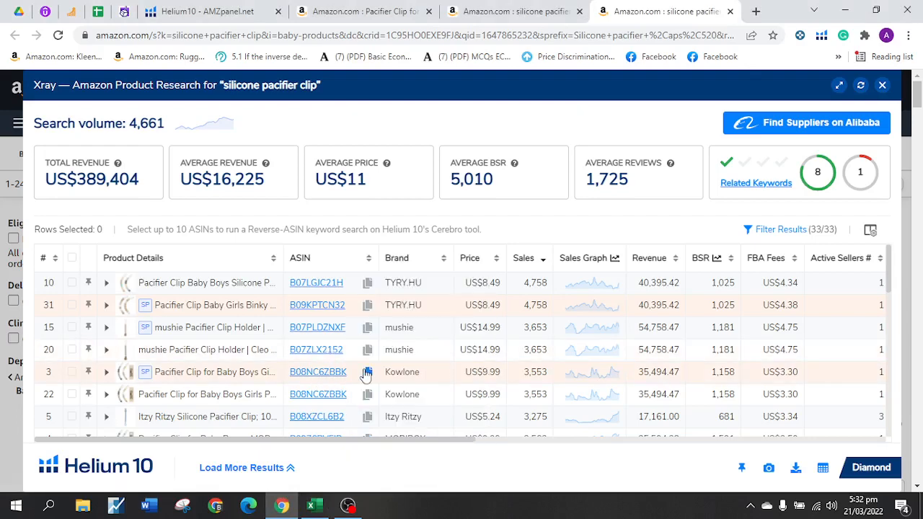
click(367, 373)
click(366, 372)
click(311, 505)
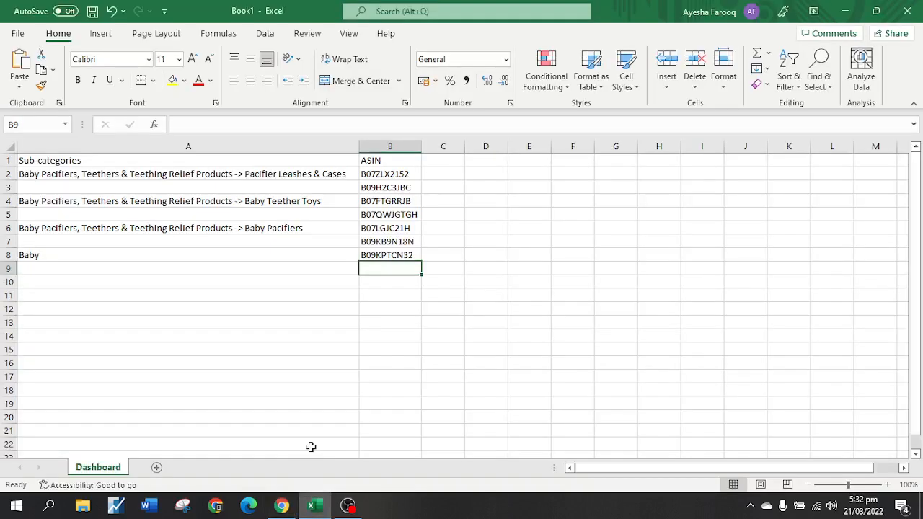
key(ctrl+v)
key(Return)
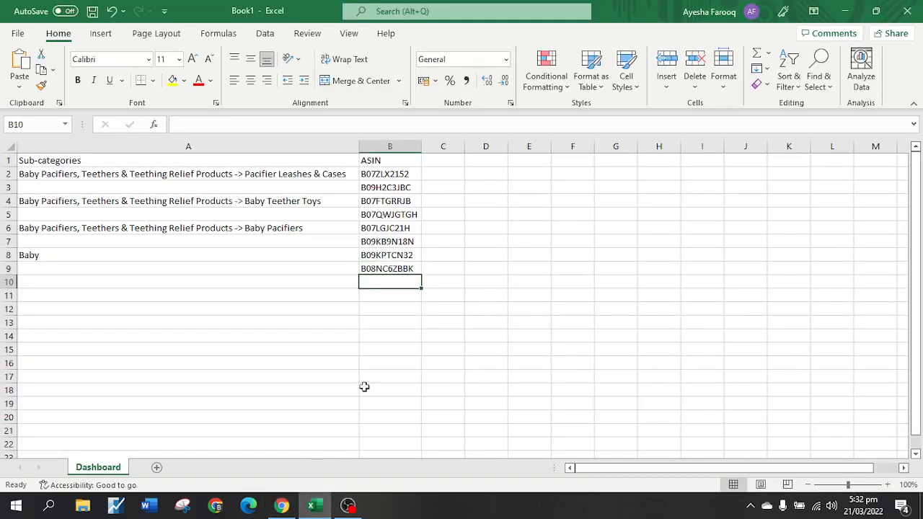
- Run Remove Duplicates on the ASINs in B2:B9, continuing with the current selection and checking only Column B
drag(411, 174, 408, 271)
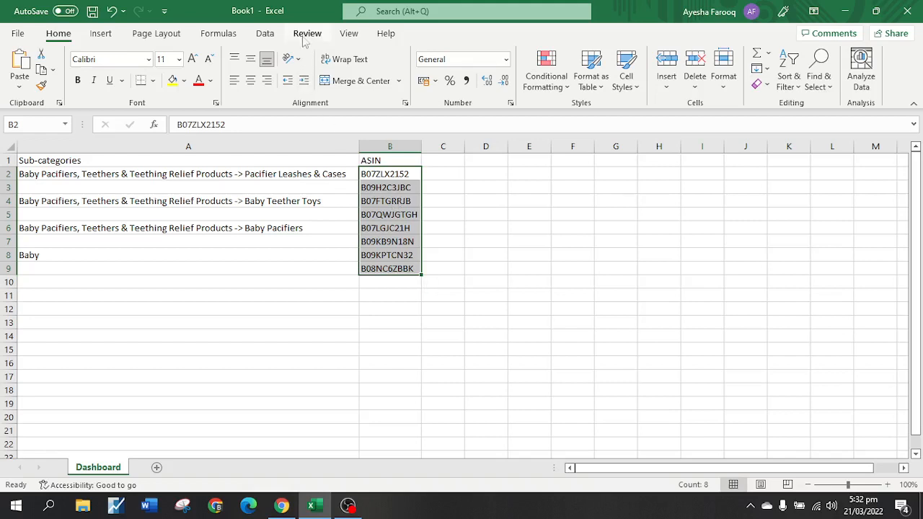
click(264, 33)
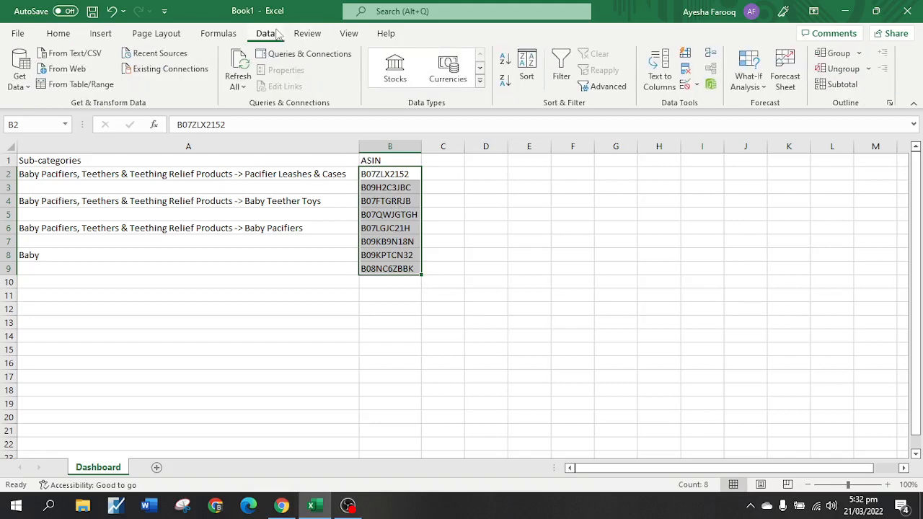
click(686, 72)
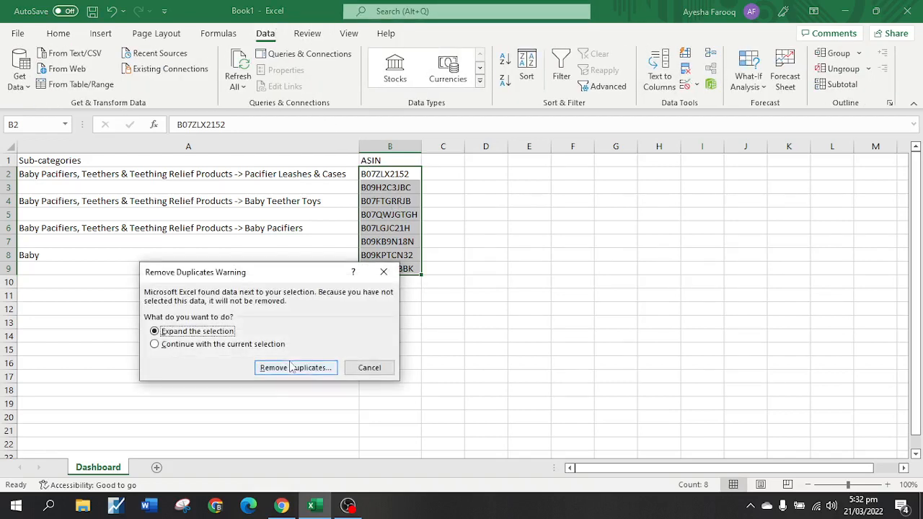
click(154, 344)
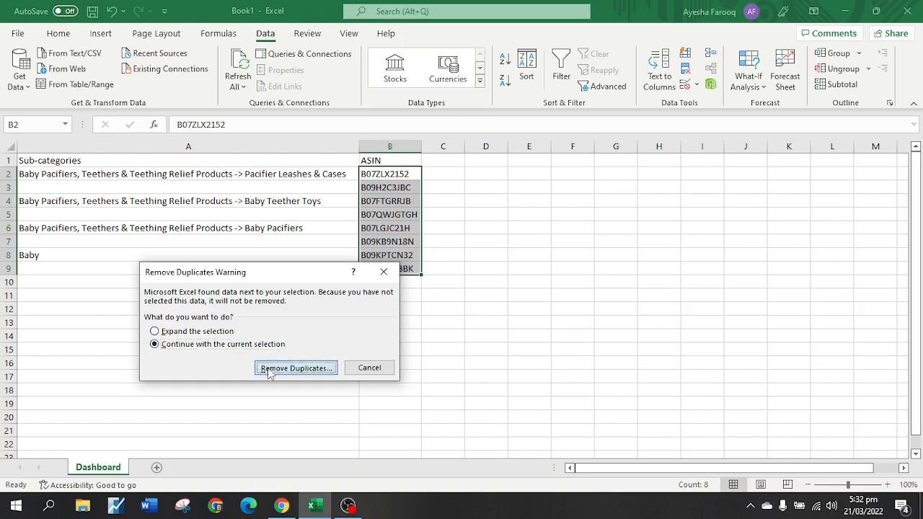
click(265, 369)
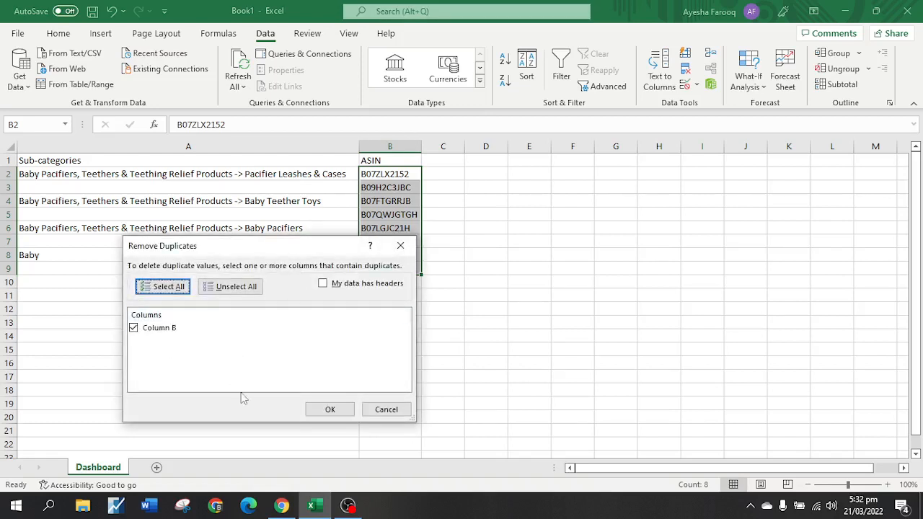
click(330, 409)
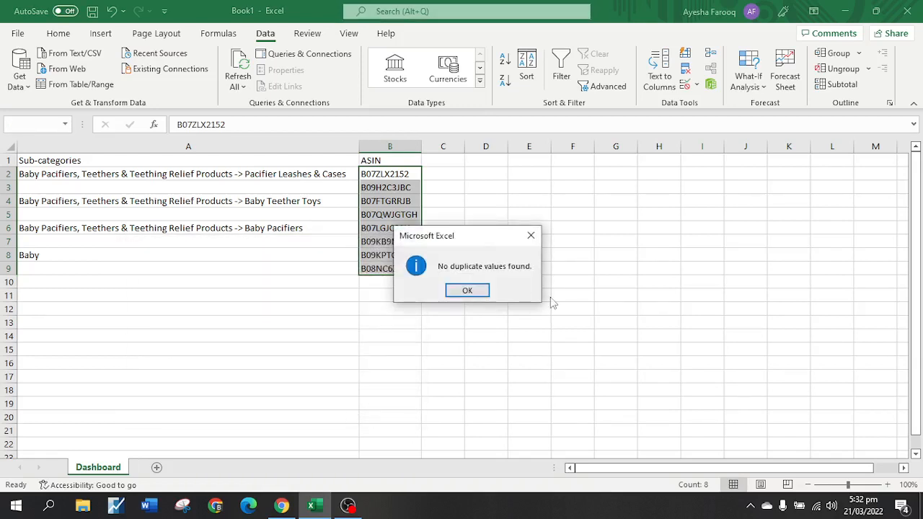
- Dismiss the duplicate check result and narrow column A slightly
click(469, 290)
click(416, 306)
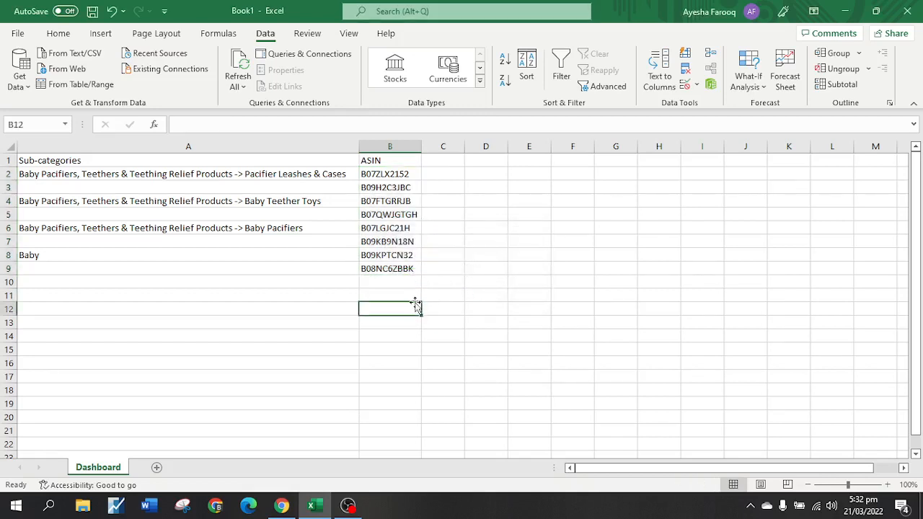
click(437, 161)
drag(360, 146, 352, 146)
drag(383, 173, 399, 269)
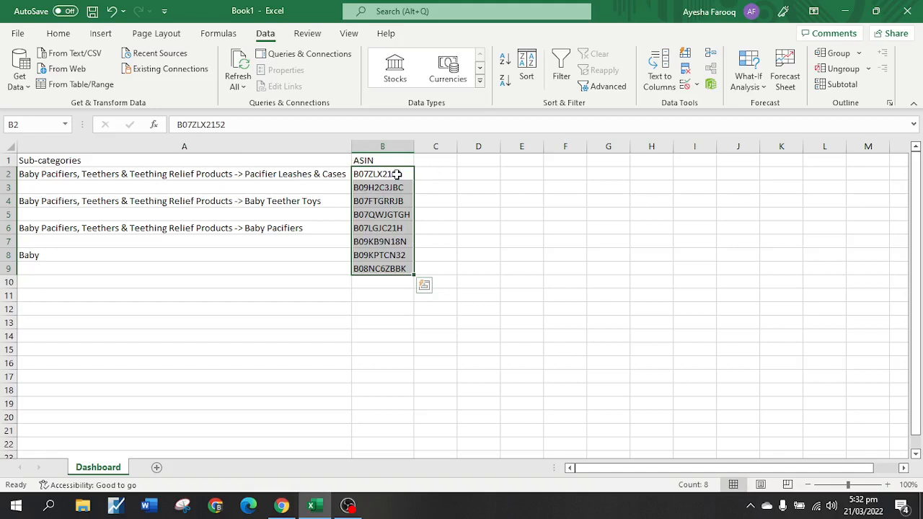
- Add the header Path in cell C1 and widen column C for long text
click(438, 163)
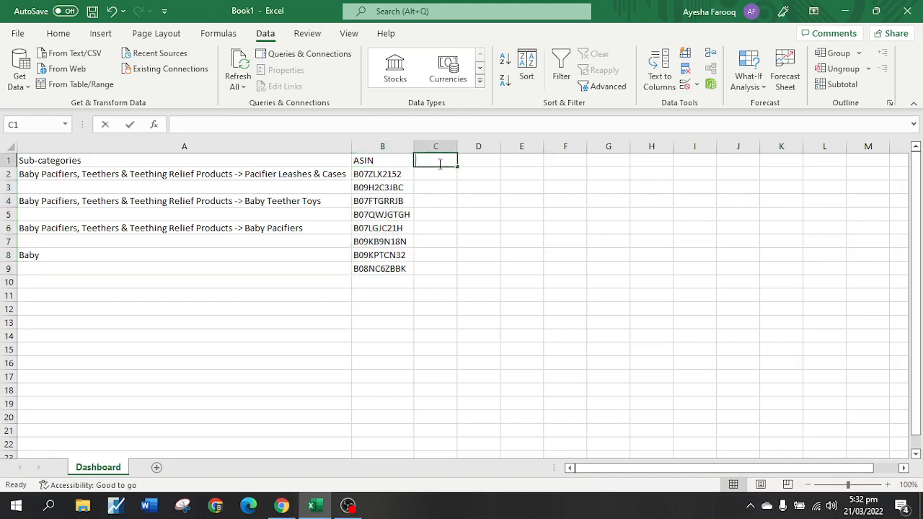
text(Path)
key(Return)
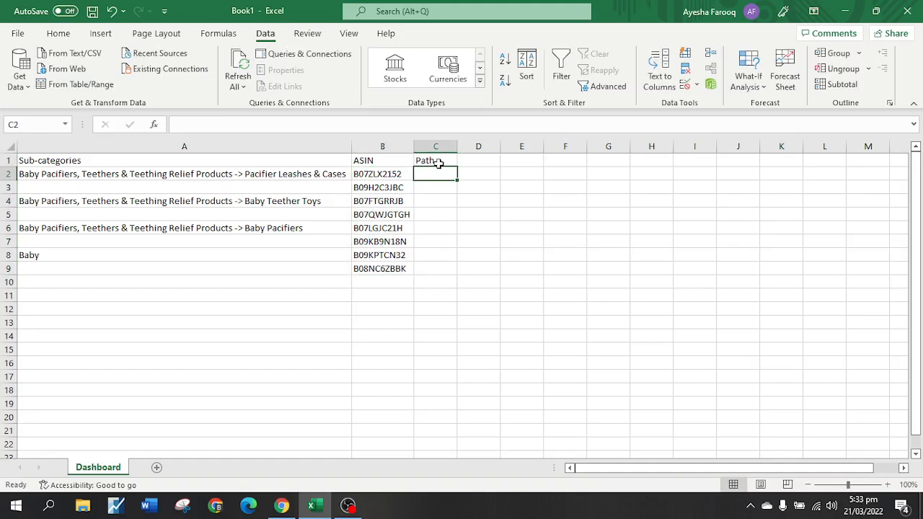
drag(457, 147, 700, 146)
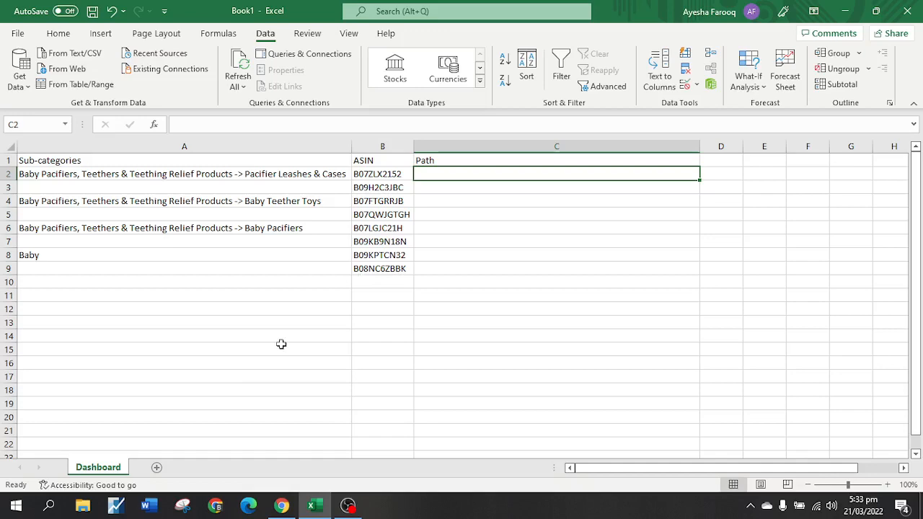
- Switch to Chrome, close the Baby department results tab, and bring up a blank new tab
click(282, 506)
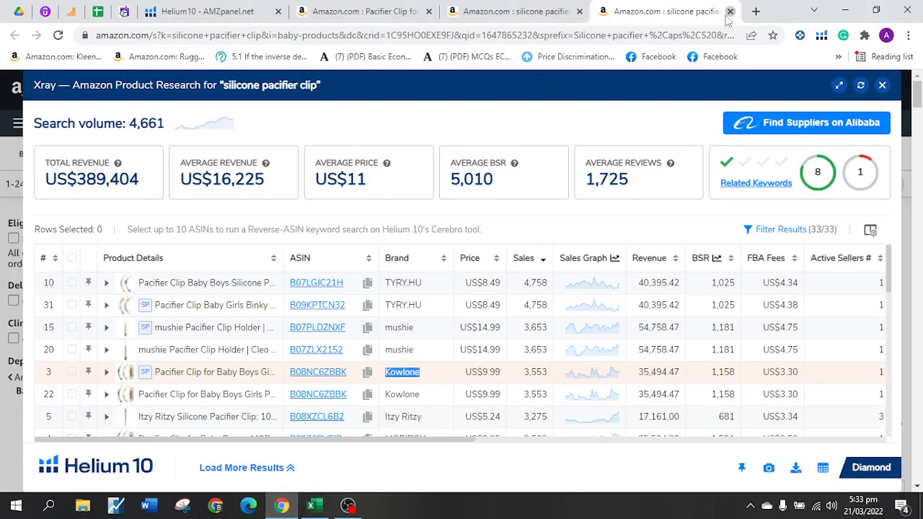
click(728, 13)
click(634, 11)
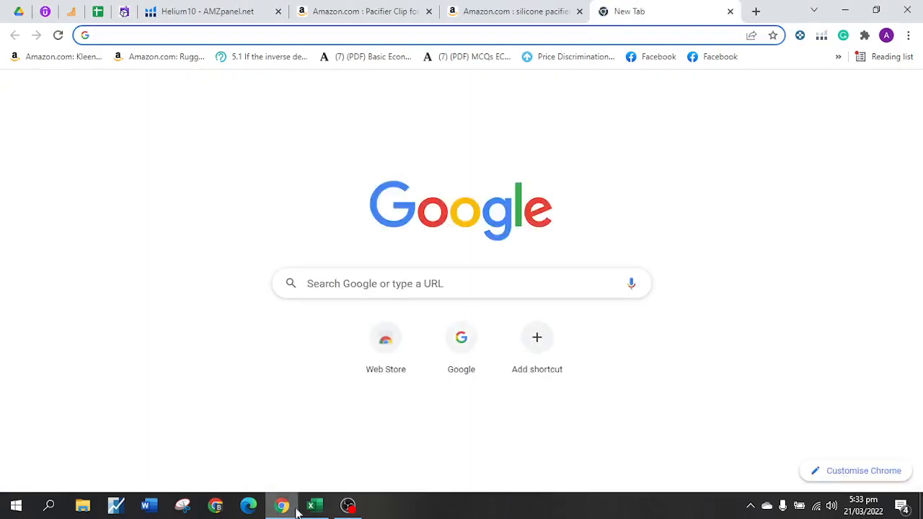
- Copy the ASIN B07ZLX2152 from cell B2 of the Excel Dashboard and open Amazon.com/dp/B07ZLX2152 in Chrome's new tab
click(311, 505)
click(364, 174)
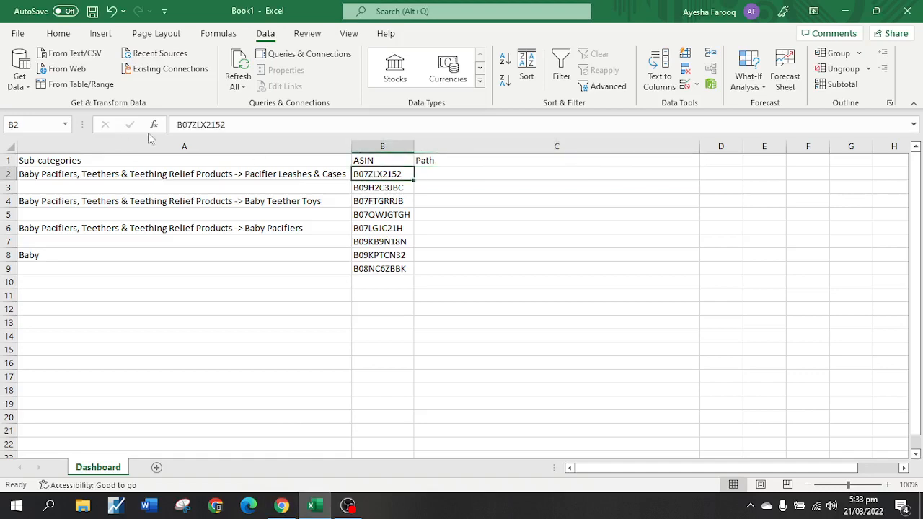
drag(230, 123, 174, 124)
key(ctrl+c)
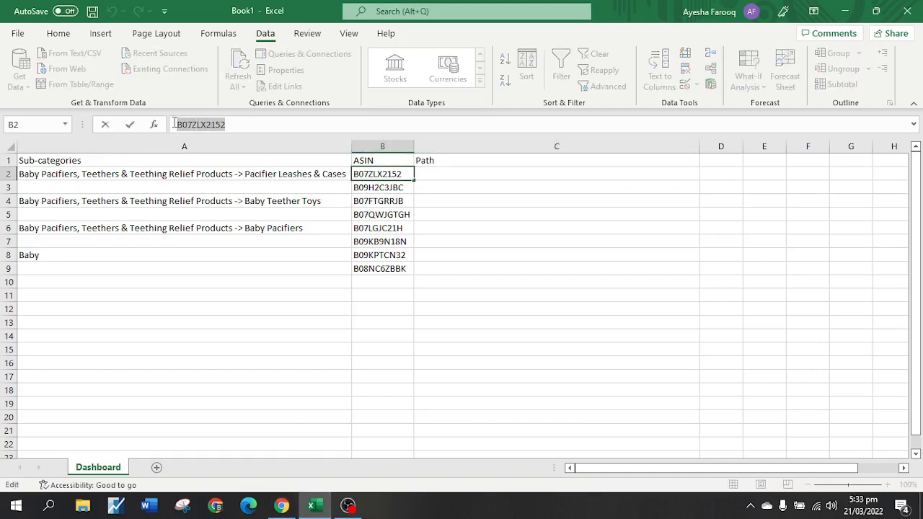
click(281, 506)
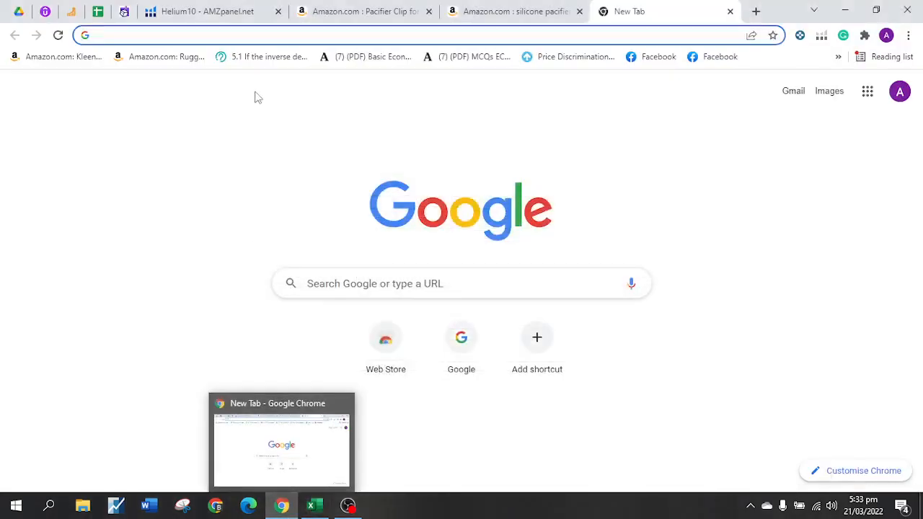
text(A)
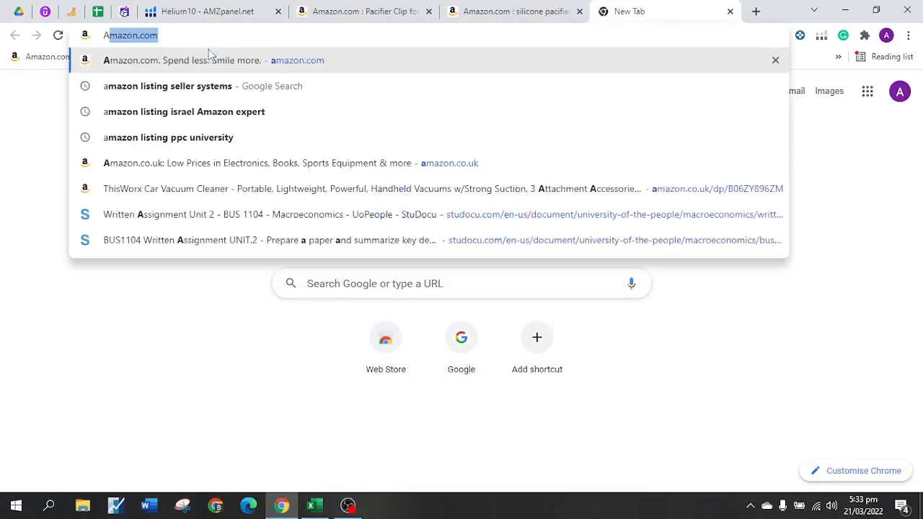
text(mazon.co)
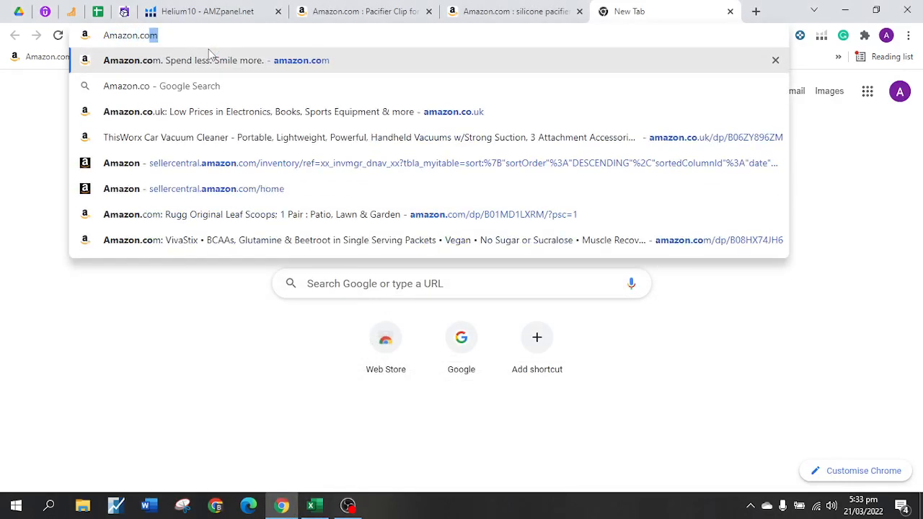
text(m/dp/)
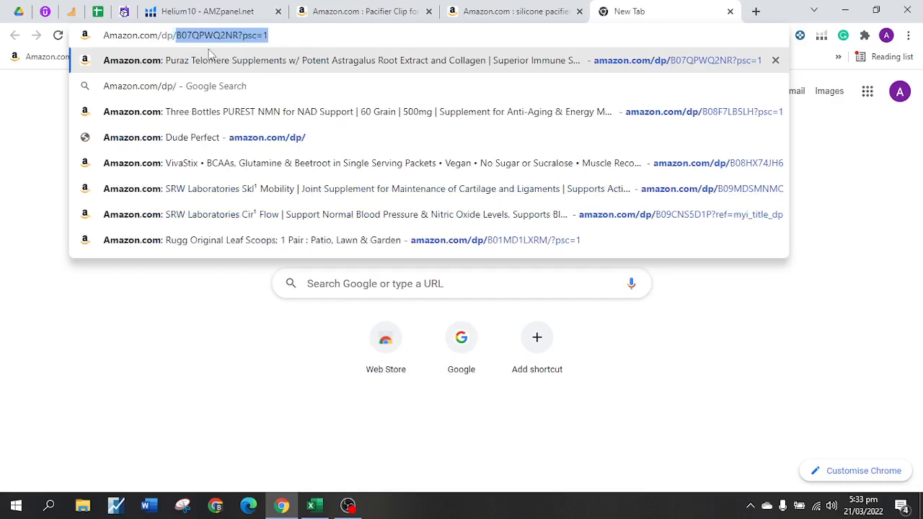
key(ctrl+v)
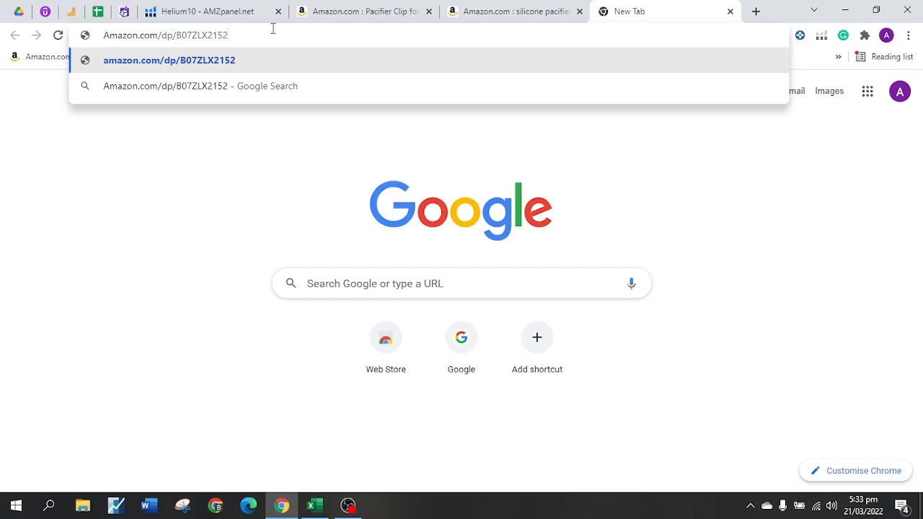
key(Return)
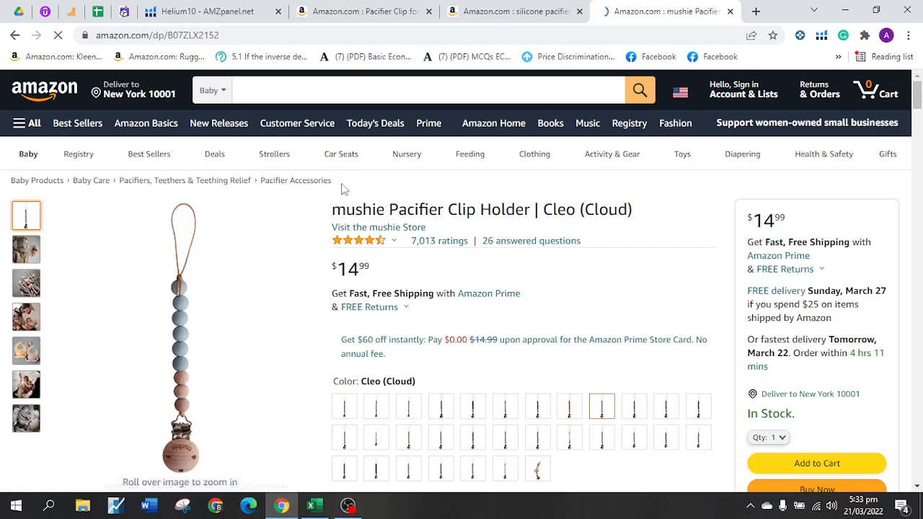
- Copy the mushie clip's category breadcrumb from Amazon into the Excel Dashboard starting at C2, and remove the pasted cells' hyperlinks
drag(325, 187, 8, 185)
key(ctrl+c)
click(311, 505)
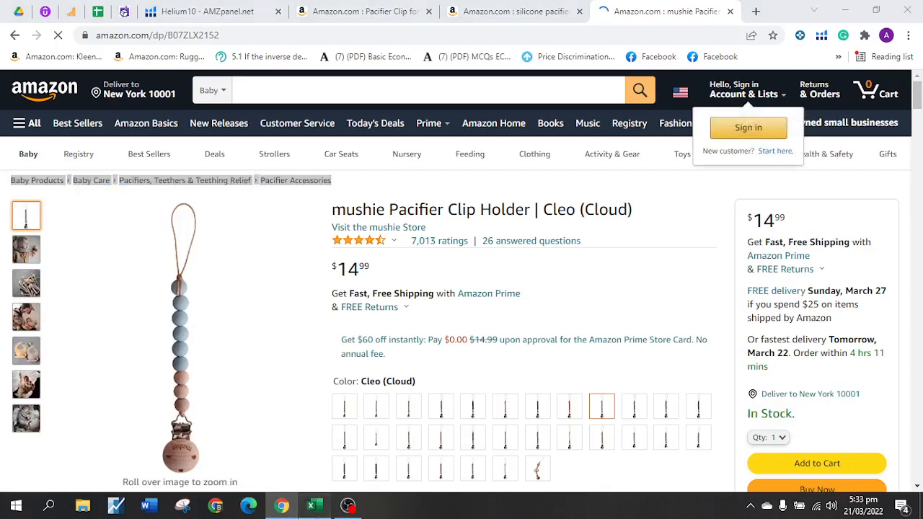
key(Right)
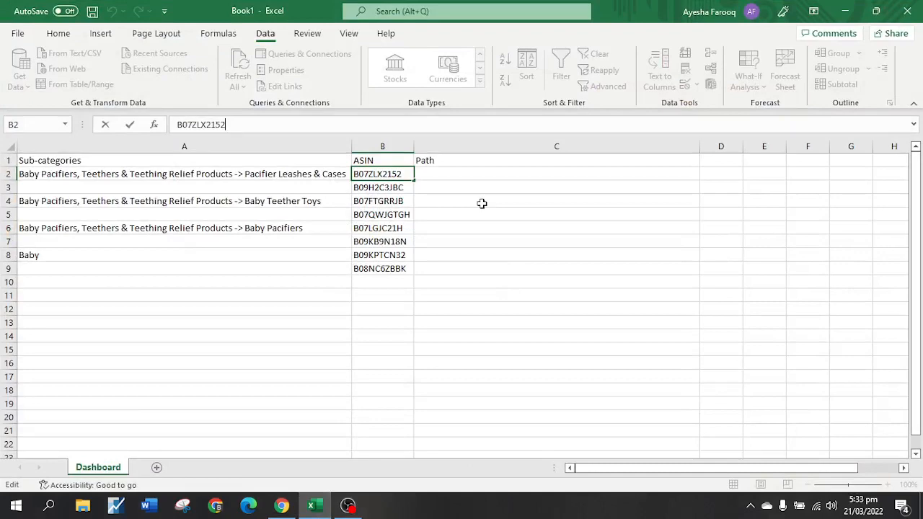
click(522, 175)
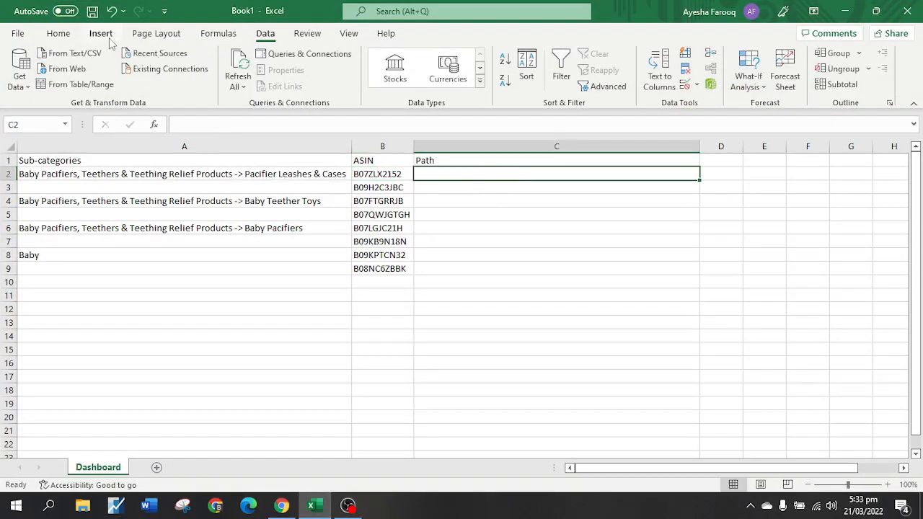
click(57, 33)
key(ctrl+v)
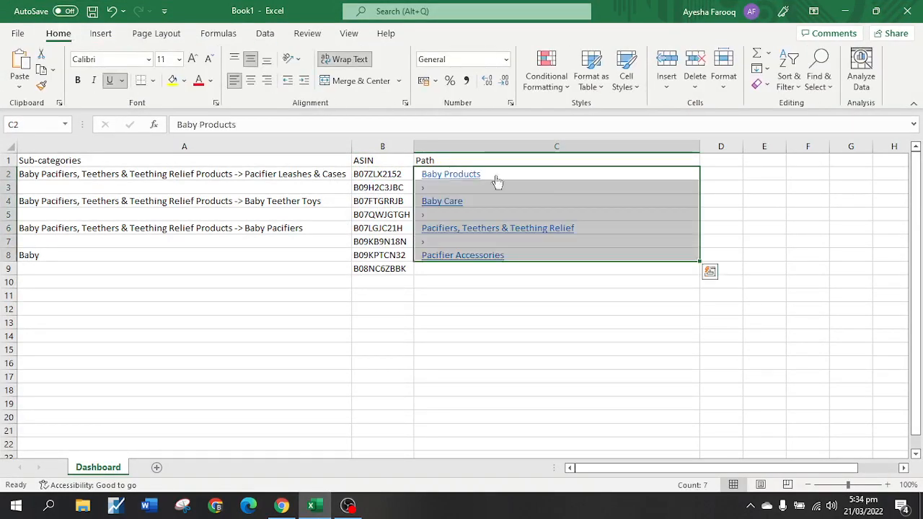
right_click(589, 236)
click(648, 488)
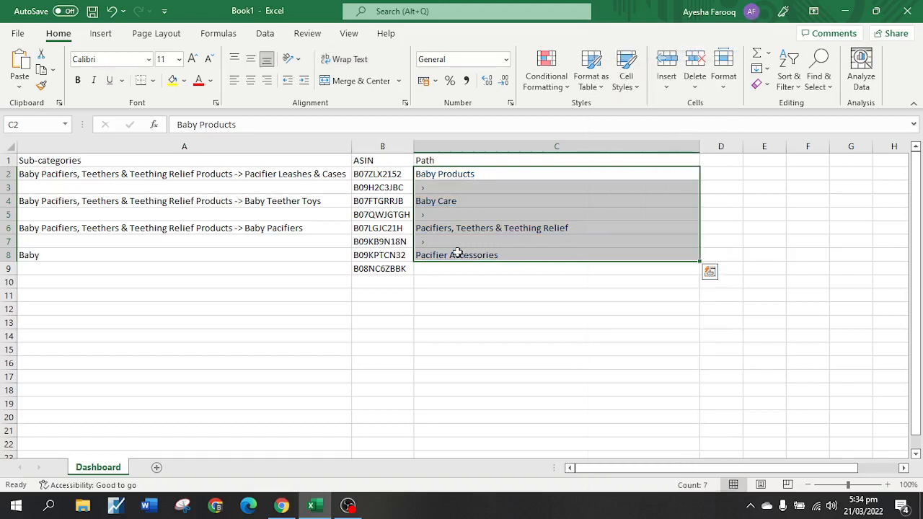
- Copy the › separator from C3 and append it after Baby Products in C2
click(432, 186)
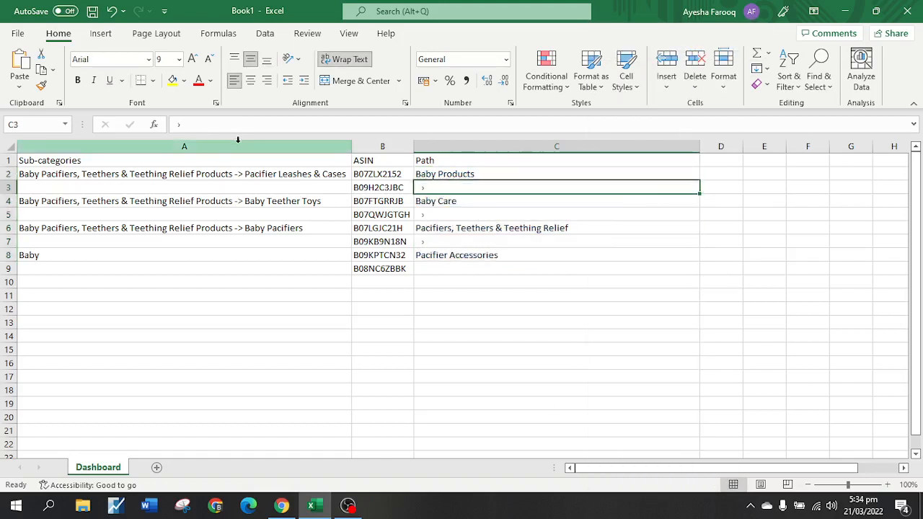
click(179, 124)
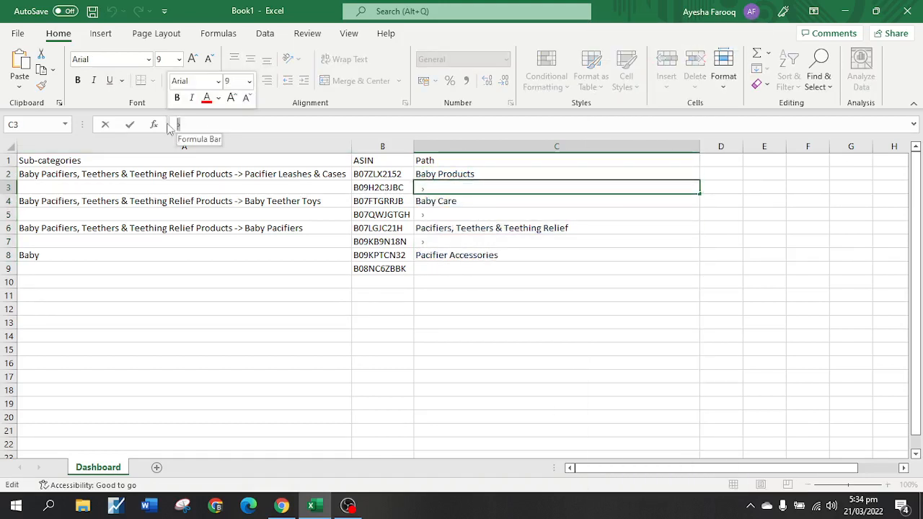
click(488, 174)
click(315, 122)
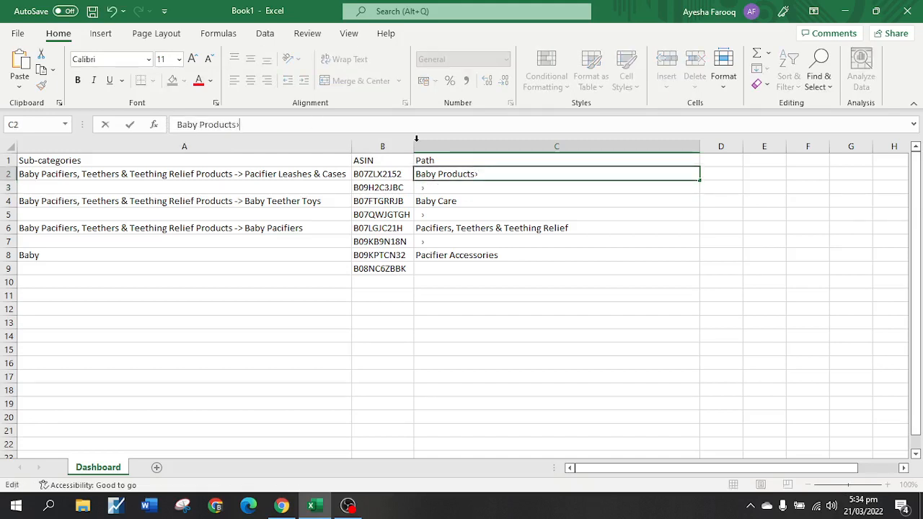
click(443, 226)
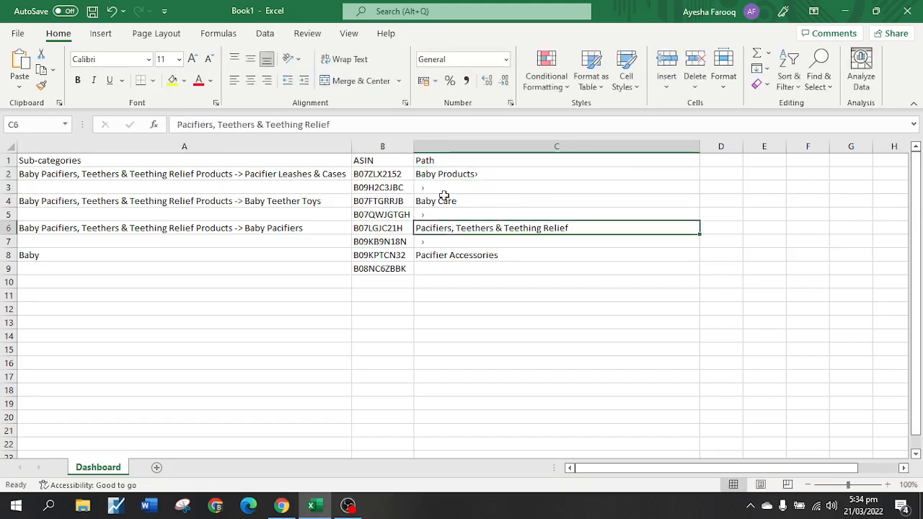
- Append the text Baby Care from C4 to the path in C2, followed by two › separators
click(444, 200)
drag(219, 124, 168, 129)
key(ctrl+c)
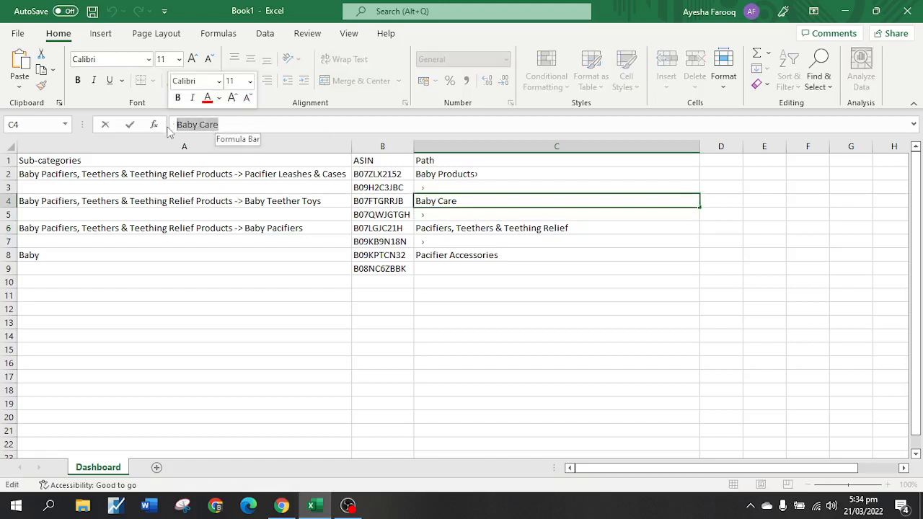
click(493, 175)
click(324, 127)
key(ctrl+v)
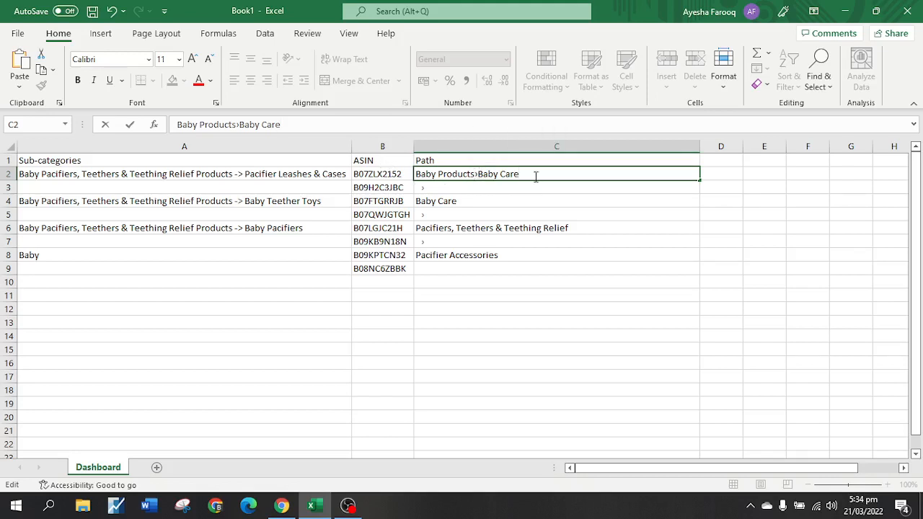
text(›)
- Copy Pacifiers, Teethers & Teething Relief from C6 and insert it between the two trailing › separators in C2
click(487, 227)
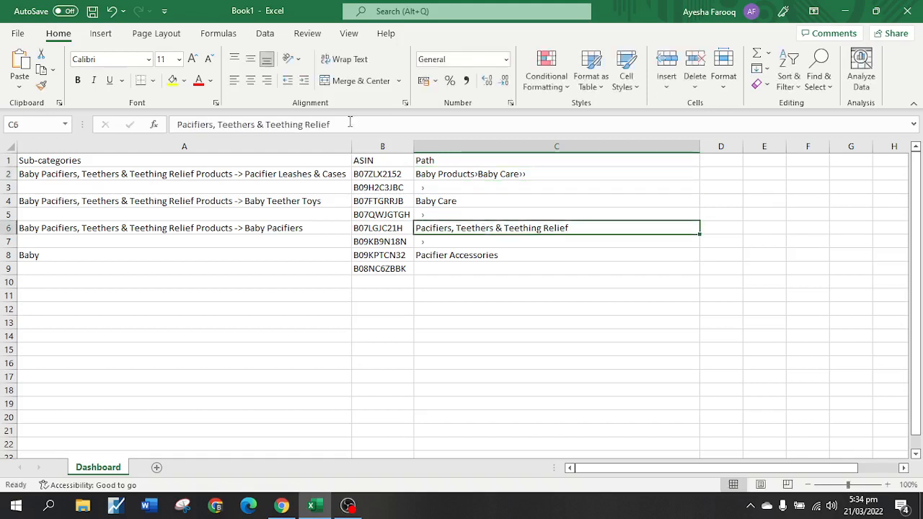
drag(350, 124, 174, 125)
key(ctrl+c)
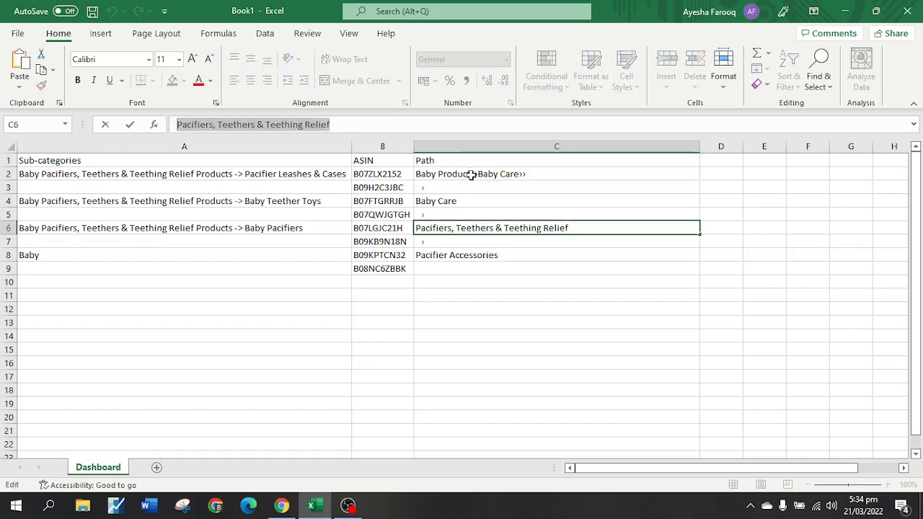
click(472, 175)
click(285, 124)
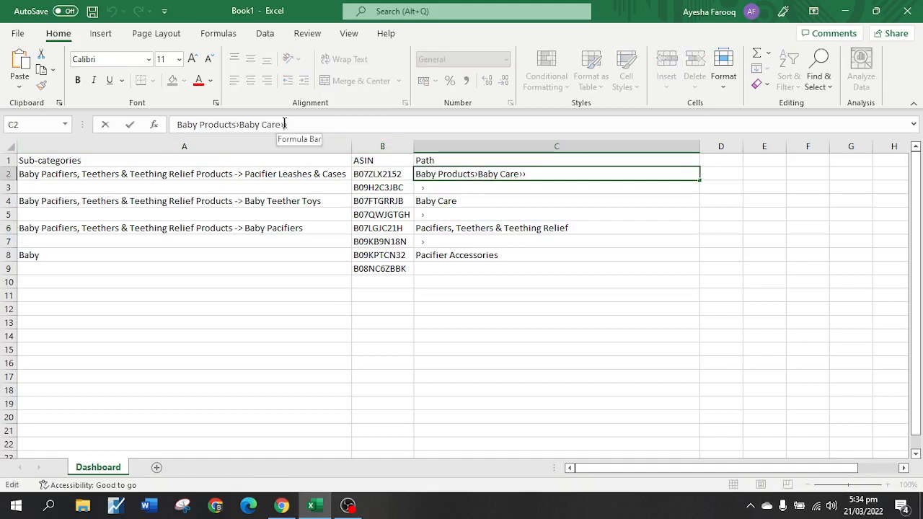
key(ctrl+v)
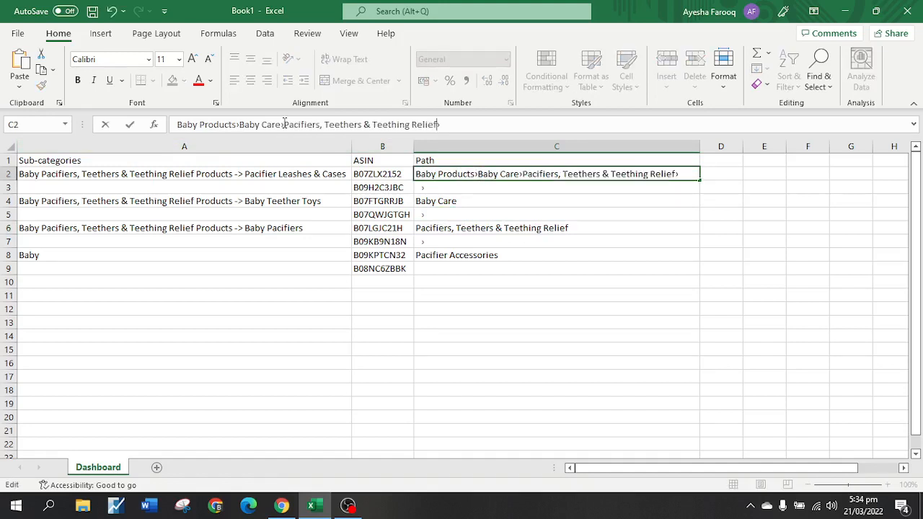
- Copy Pacifier Accessories from C8 and append it to the end of the path in C2
click(452, 260)
drag(258, 124, 146, 128)
key(ctrl+c)
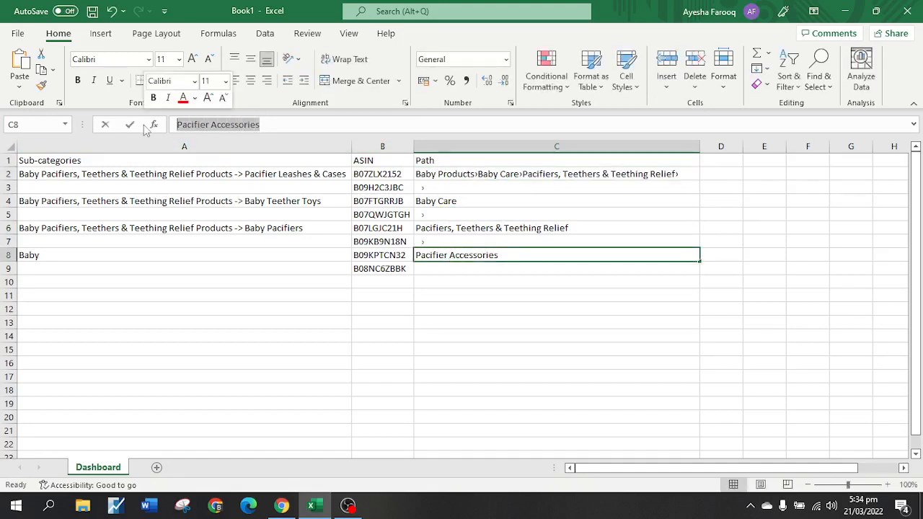
click(482, 173)
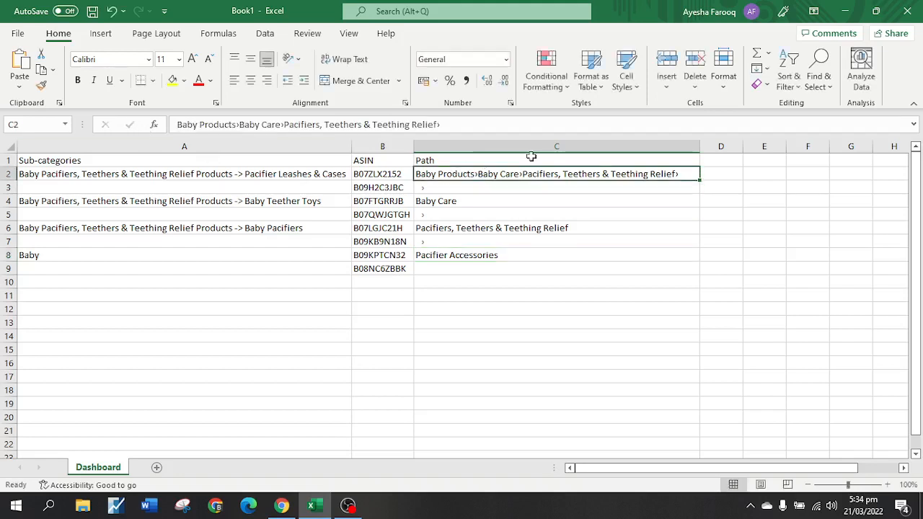
click(510, 121)
key(ctrl+v)
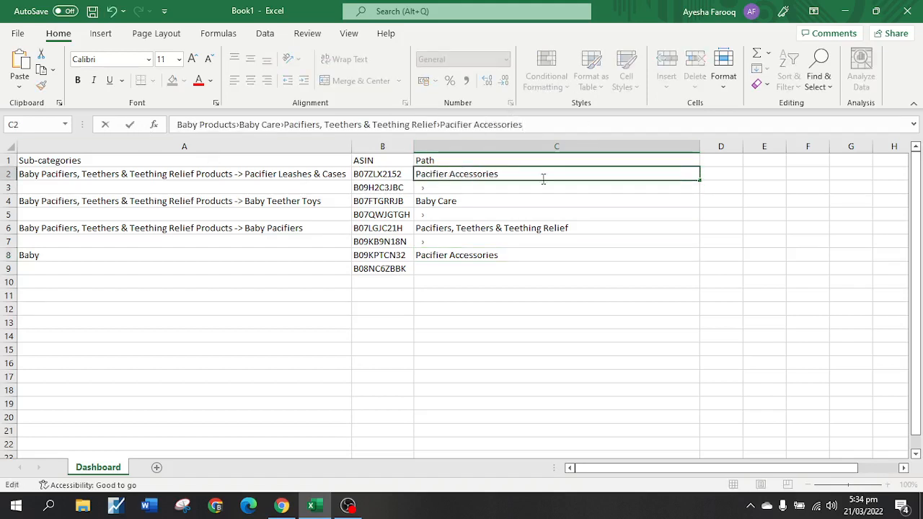
- Clear the leftover breadcrumb pieces in C3:C8 and widen column C to fit the full path in C2
drag(551, 186, 575, 257)
right_click(532, 219)
click(603, 261)
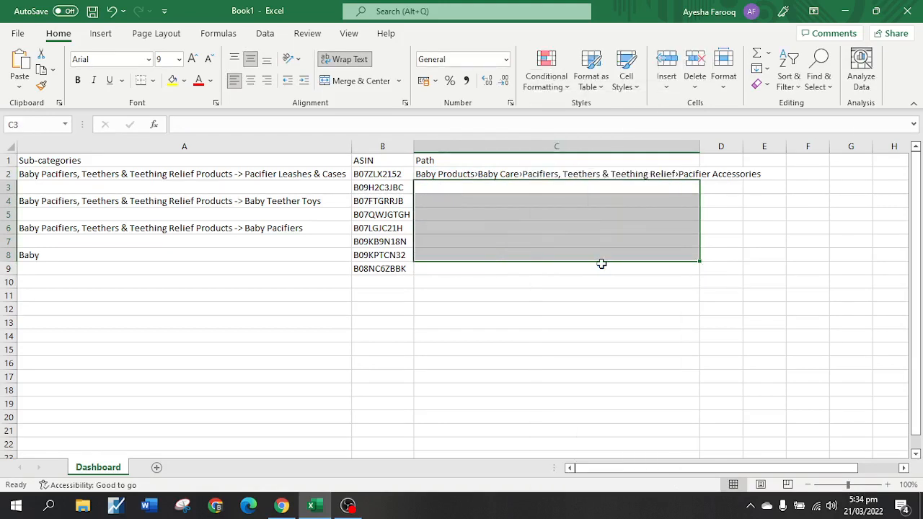
click(465, 185)
drag(701, 141, 775, 144)
click(398, 187)
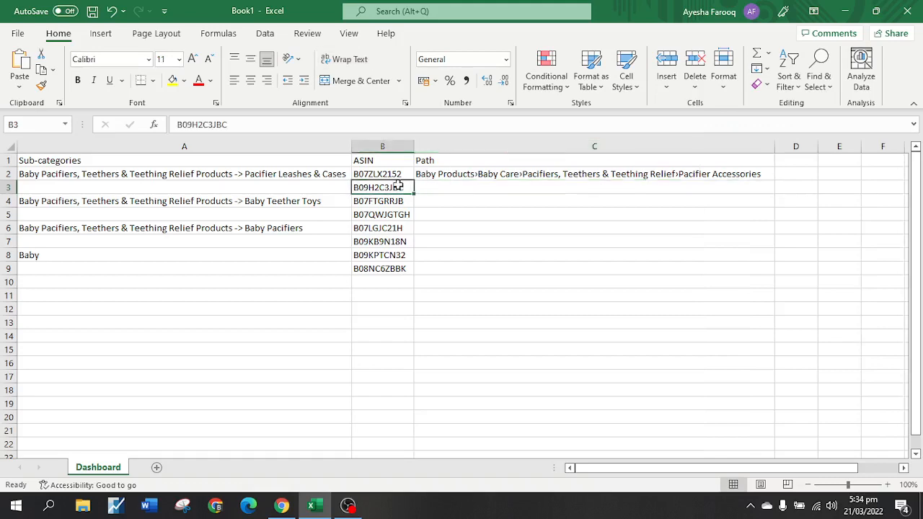
- Check the Amazon category path of ASIN B09H2C3JBC from B3, and fill the matching path from C2 down into C3 in Excel
key(ctrl+c)
click(280, 512)
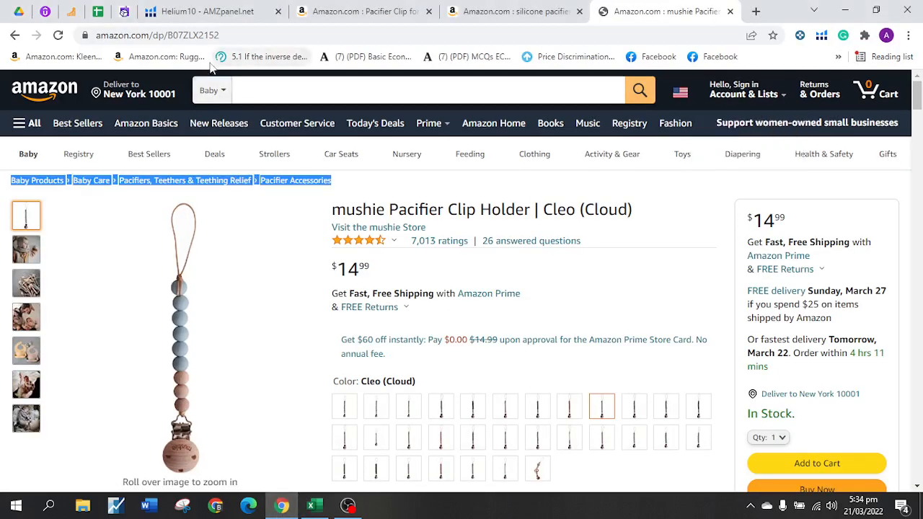
double_click(192, 35)
key(ctrl+v)
key(Return)
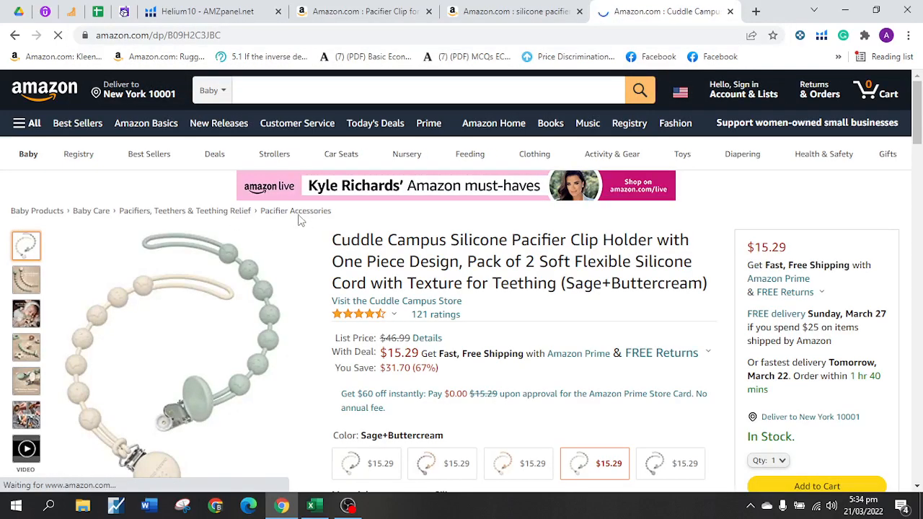
click(313, 505)
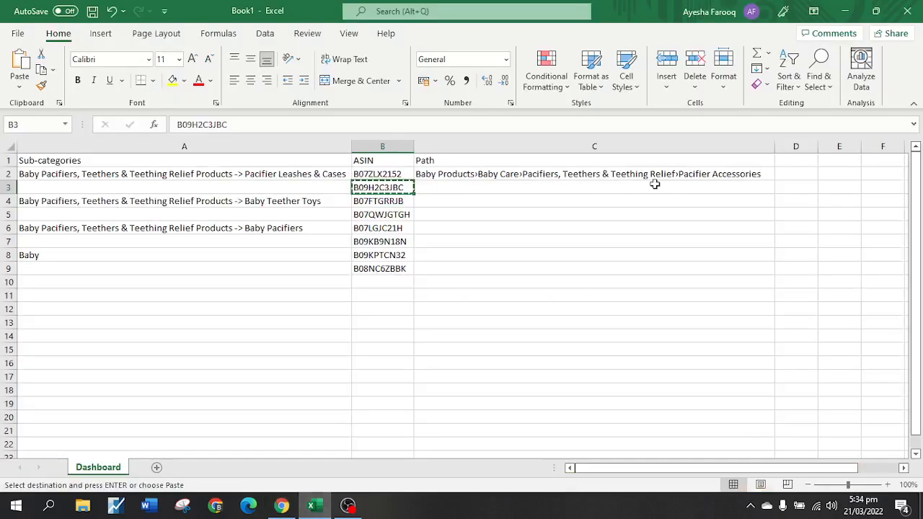
click(680, 176)
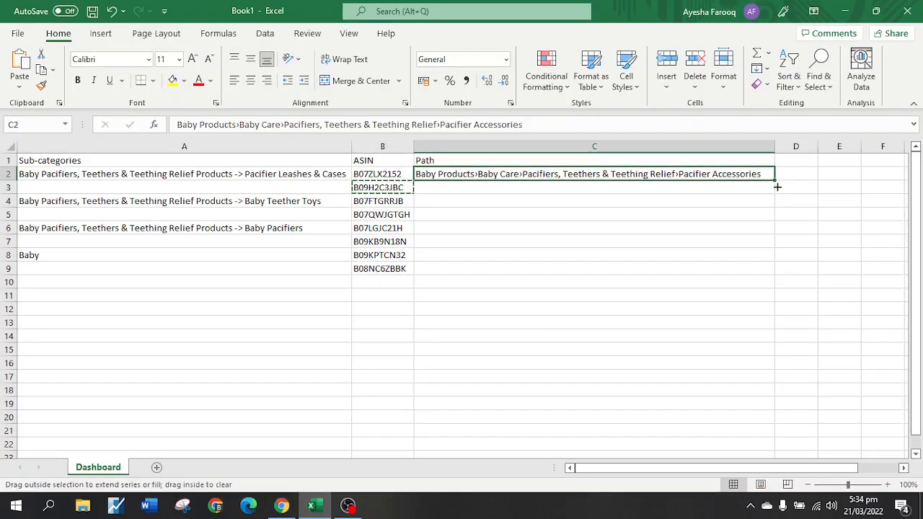
drag(777, 187, 778, 191)
- Look up ASIN B07FTGRRJB from B4 on Amazon to check its category path, and fill the path from C3 down into C4
click(381, 201)
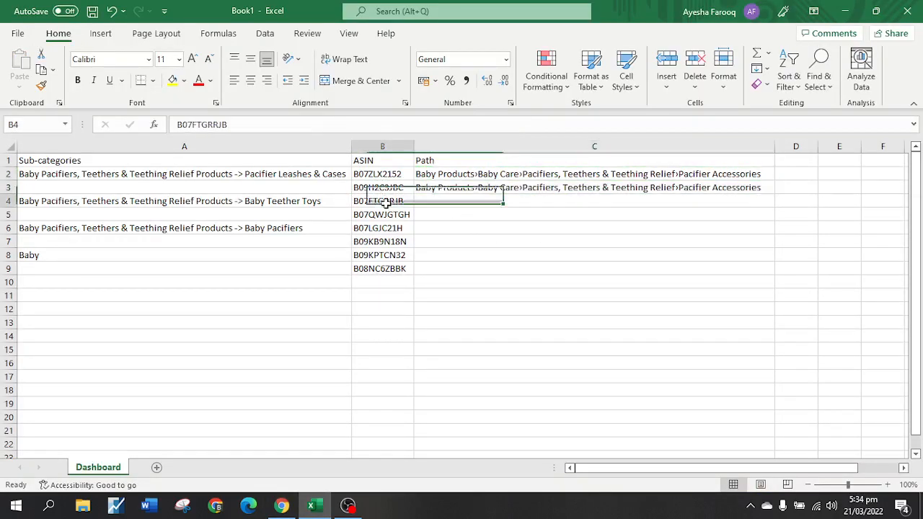
key(ctrl+c)
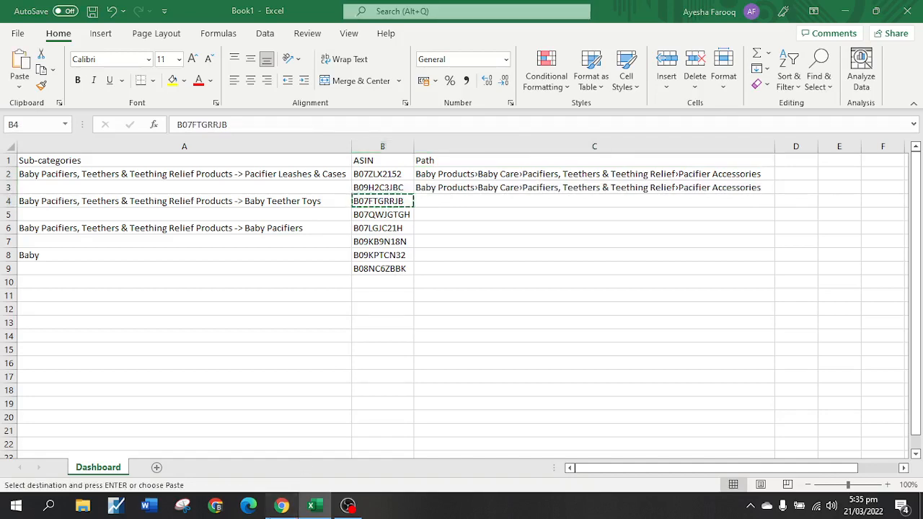
click(281, 506)
double_click(191, 36)
key(ctrl+v)
key(Return)
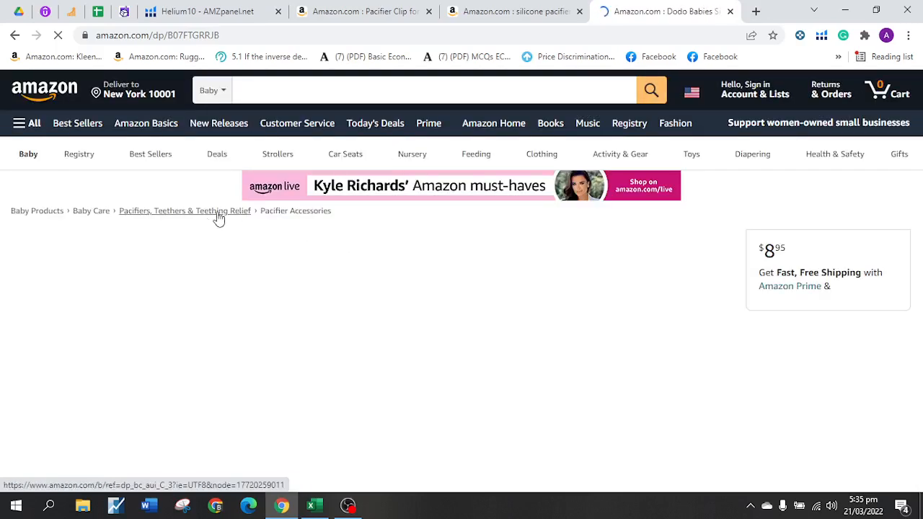
click(312, 505)
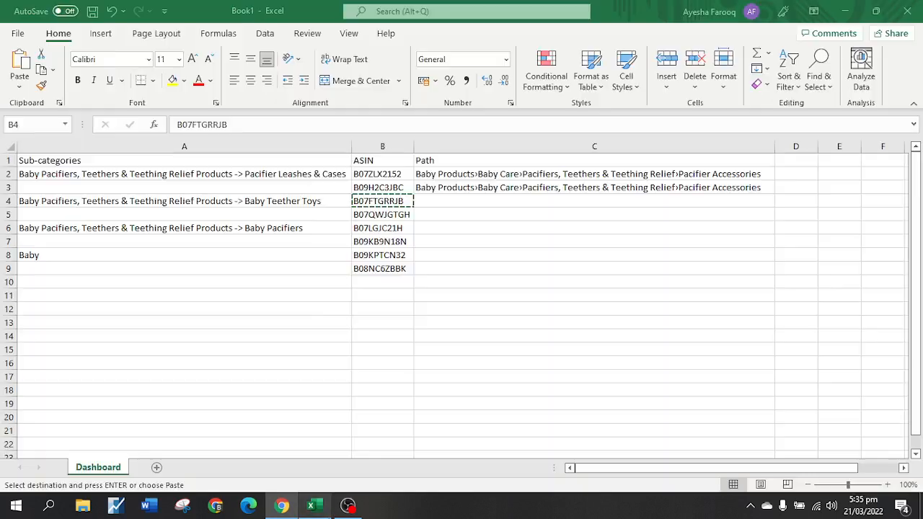
click(649, 190)
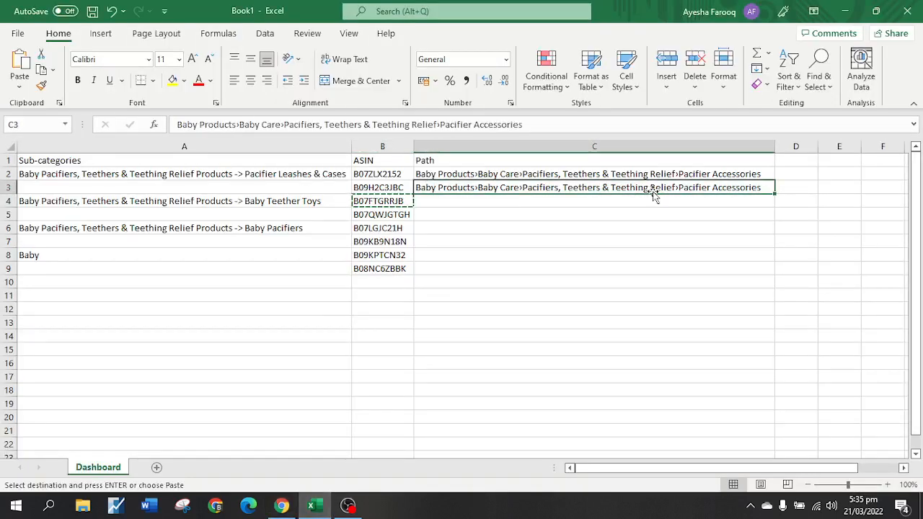
drag(777, 193, 777, 206)
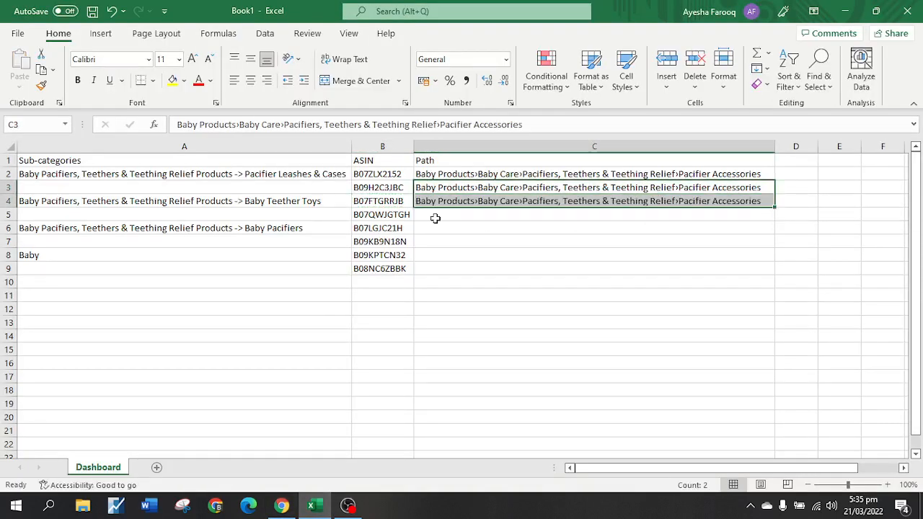
- Look up ASIN B07QWJGTGH from B5 on Amazon to check its category path, and fill the path from C4 down into C5
click(400, 218)
key(ctrl+c)
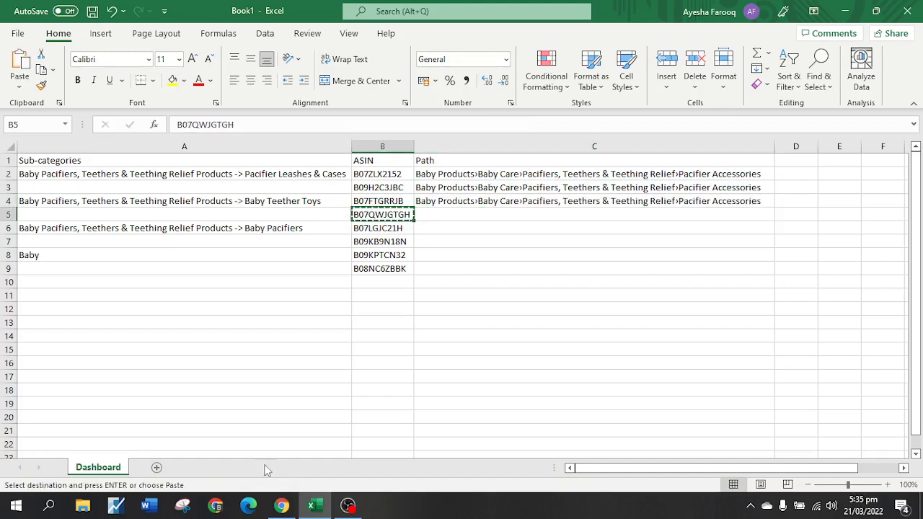
click(281, 505)
click(174, 35)
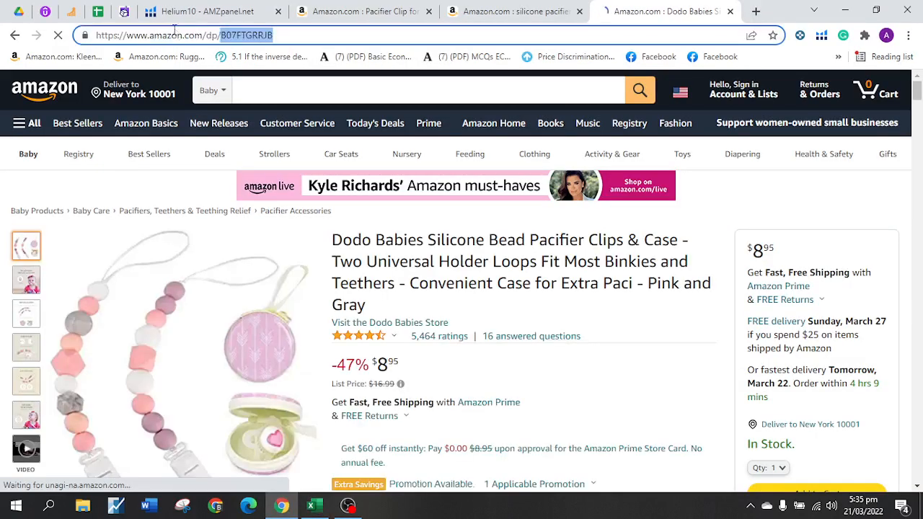
key(ctrl+v)
key(Return)
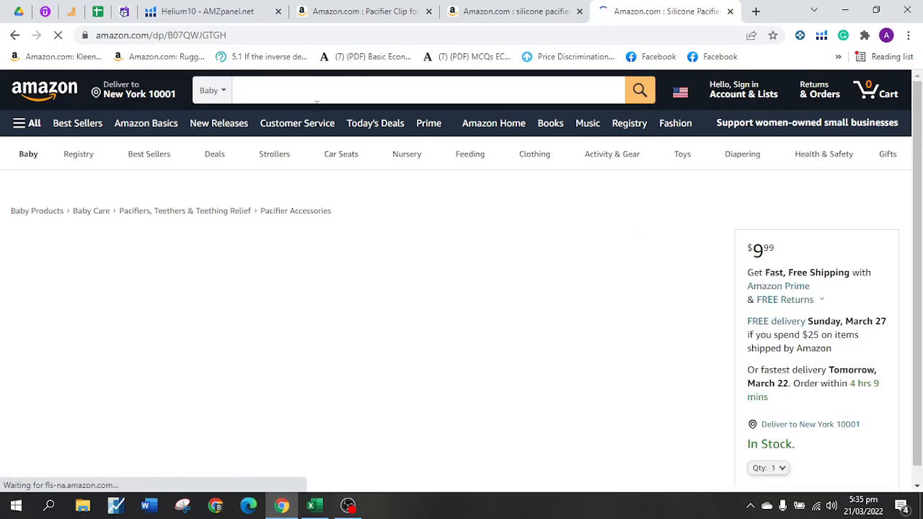
click(311, 505)
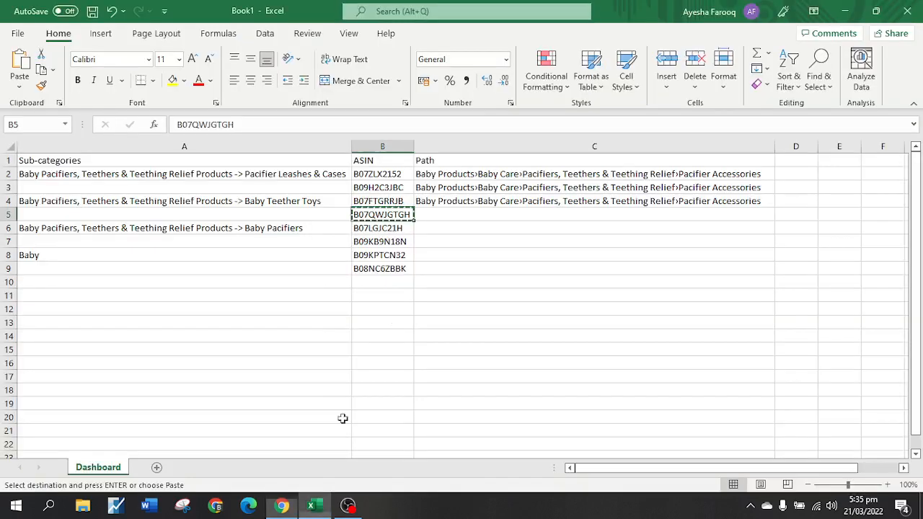
click(653, 202)
drag(774, 208, 779, 223)
- Look up ASIN B07LGJC21H from B6 on Amazon to check its category path, and fill the path from C5 down into C6
click(388, 228)
key(ctrl+c)
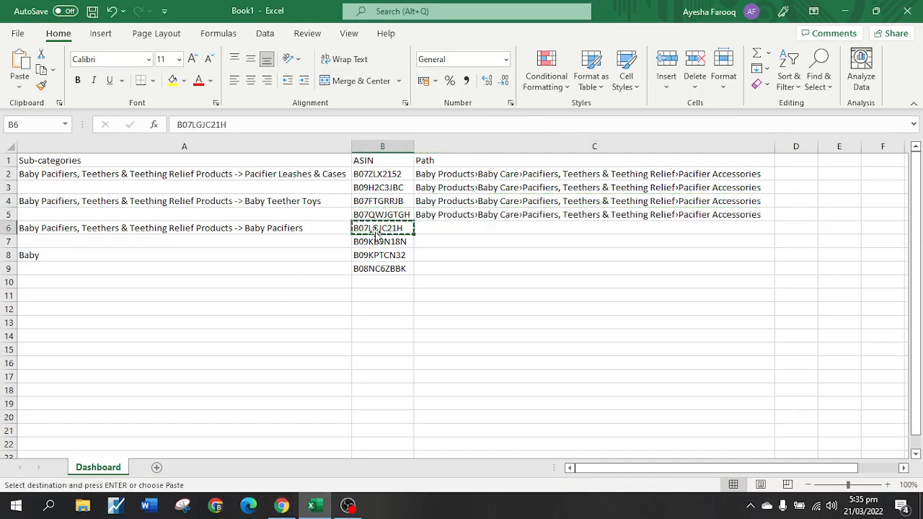
click(281, 505)
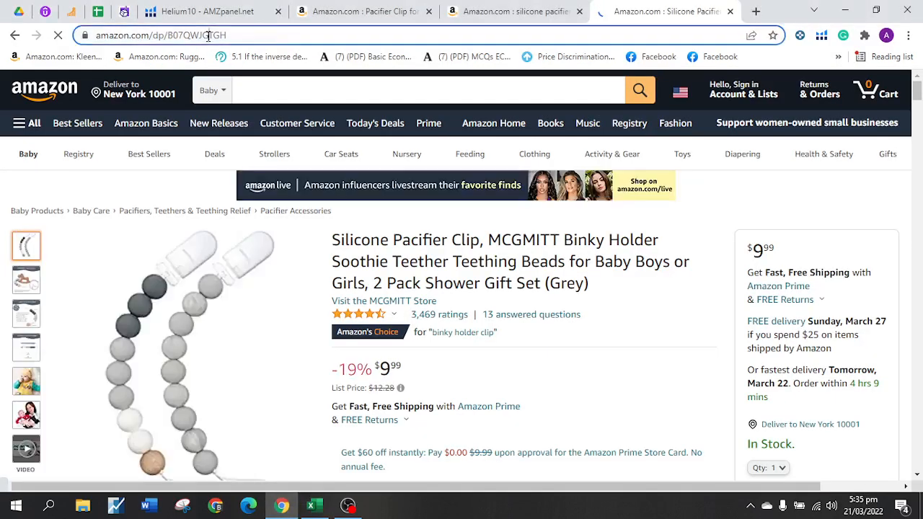
double_click(253, 35)
key(ctrl+v)
key(Return)
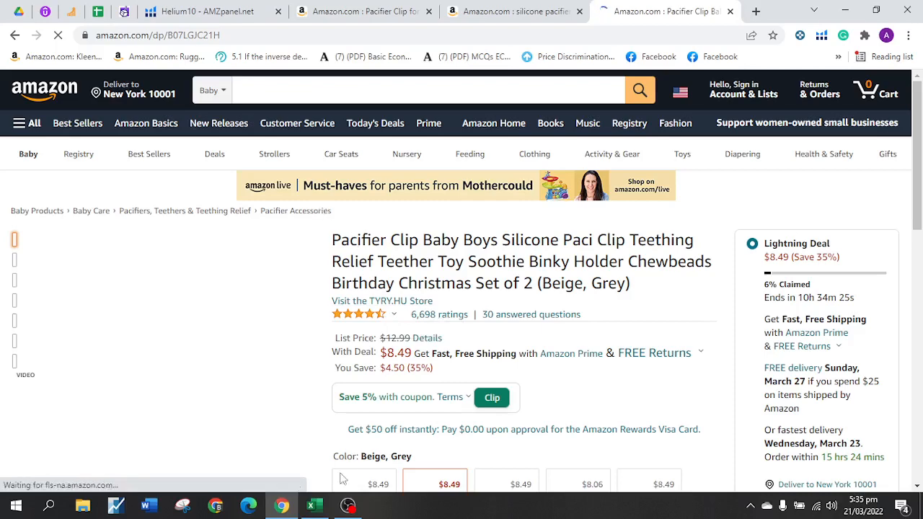
click(313, 506)
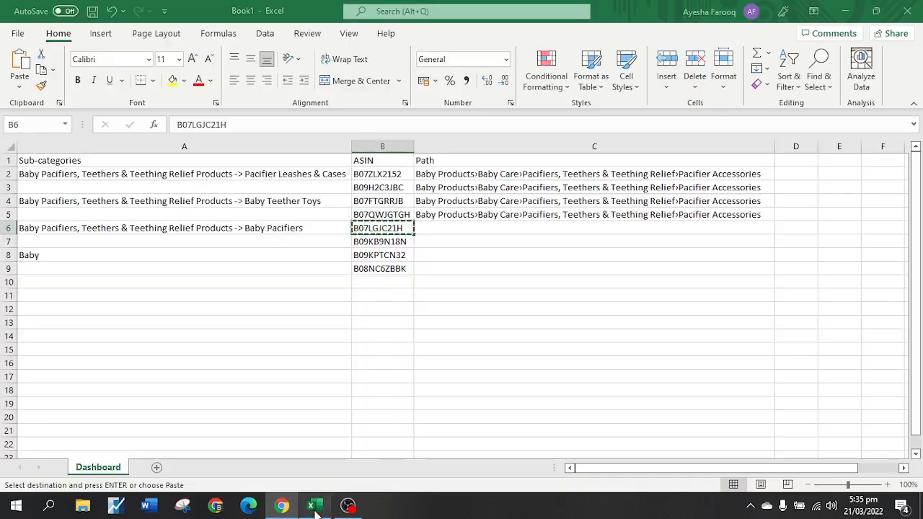
click(623, 214)
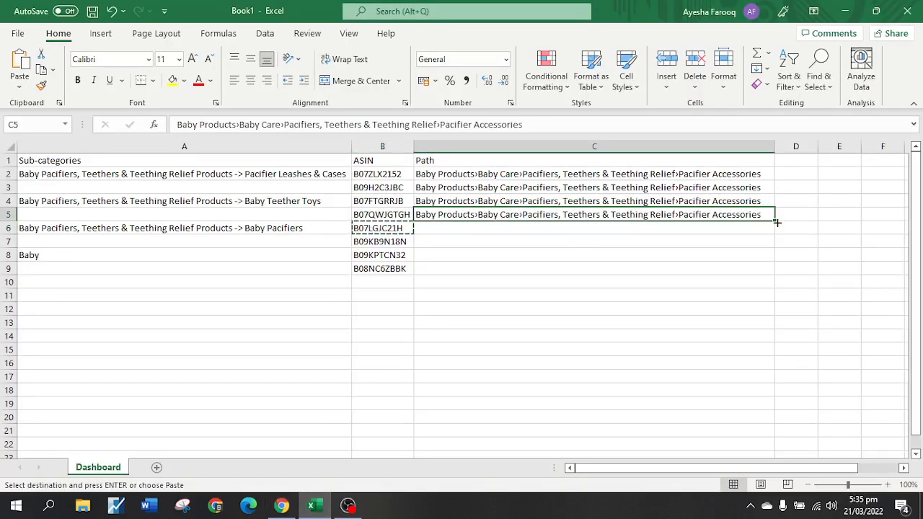
drag(775, 221, 777, 232)
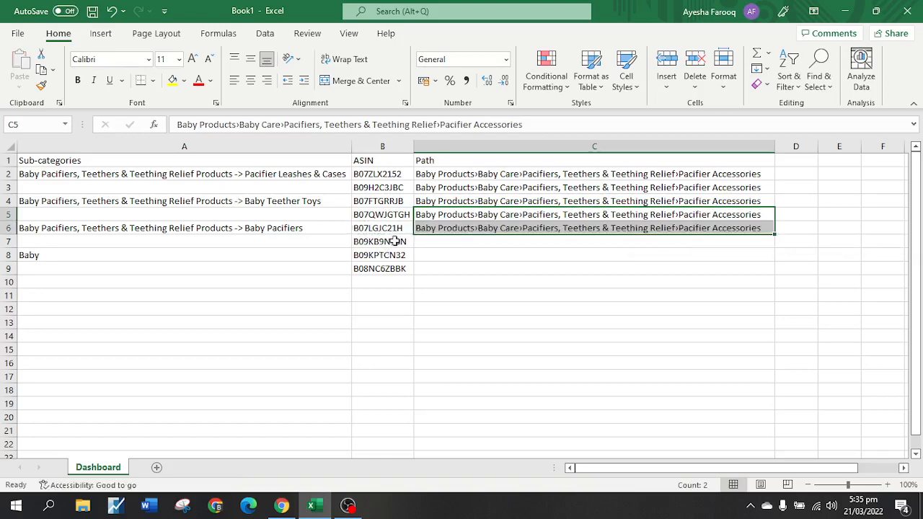
- Open the Amazon product page for ASIN B09KB9N18N from B7 and examine its category path
click(396, 241)
key(ctrl+c)
click(287, 503)
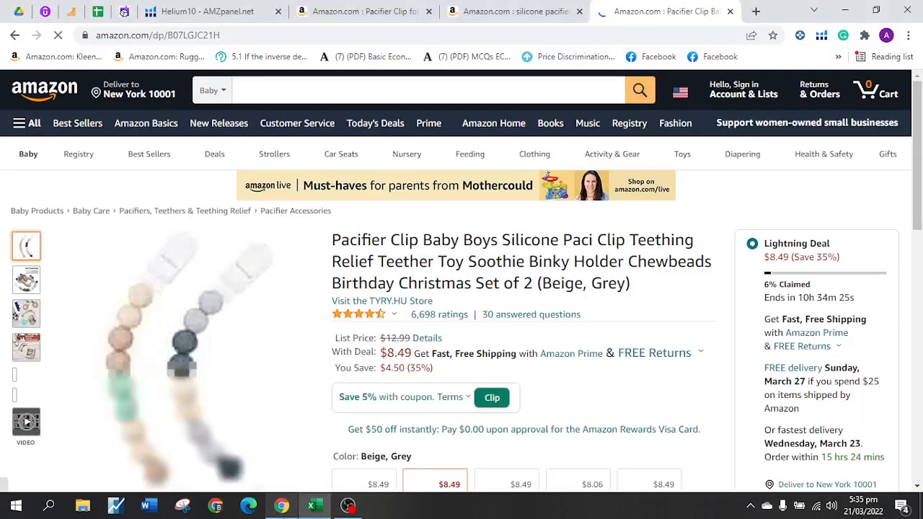
double_click(182, 34)
key(ctrl+v)
key(Return)
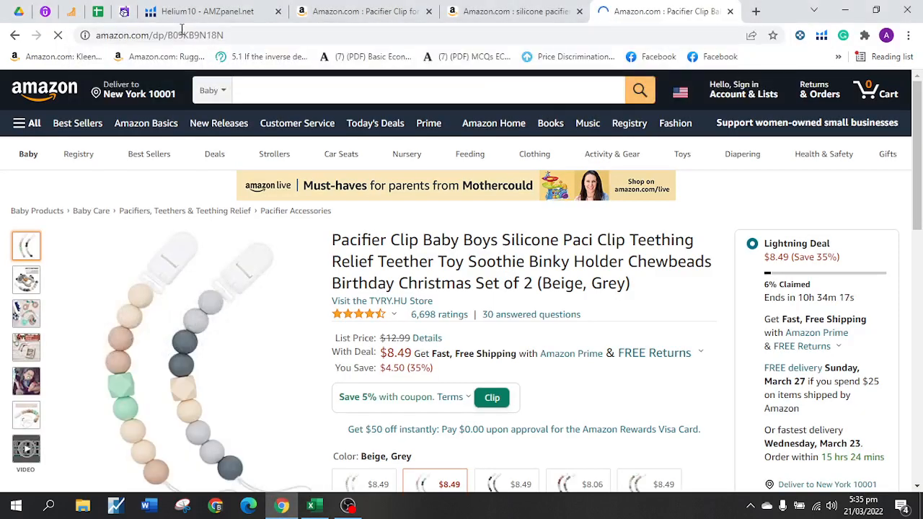
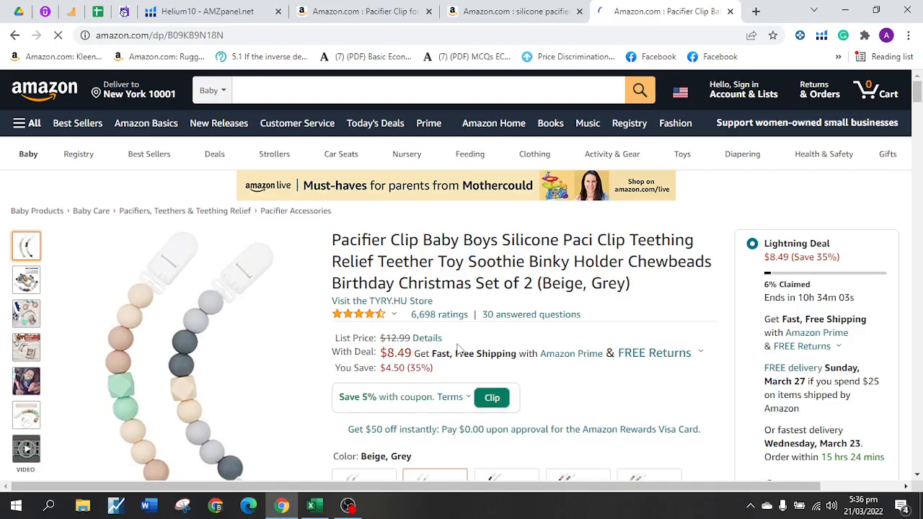
scroll(457, 348, down, 4)
scroll(458, 348, up, 4)
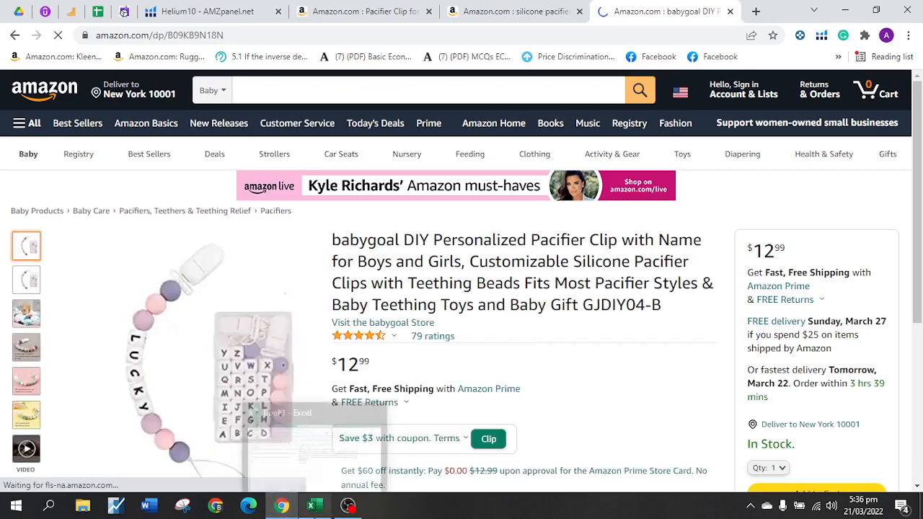
click(313, 505)
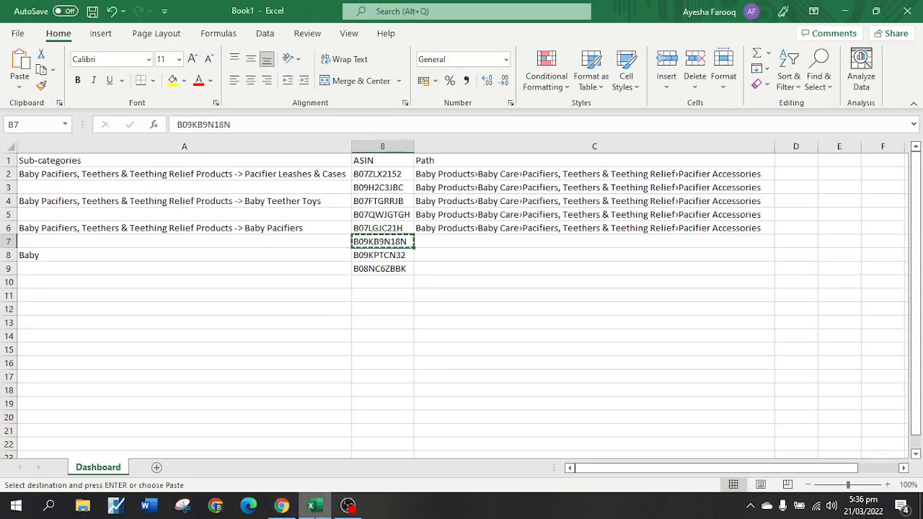
key(alt+Tab)
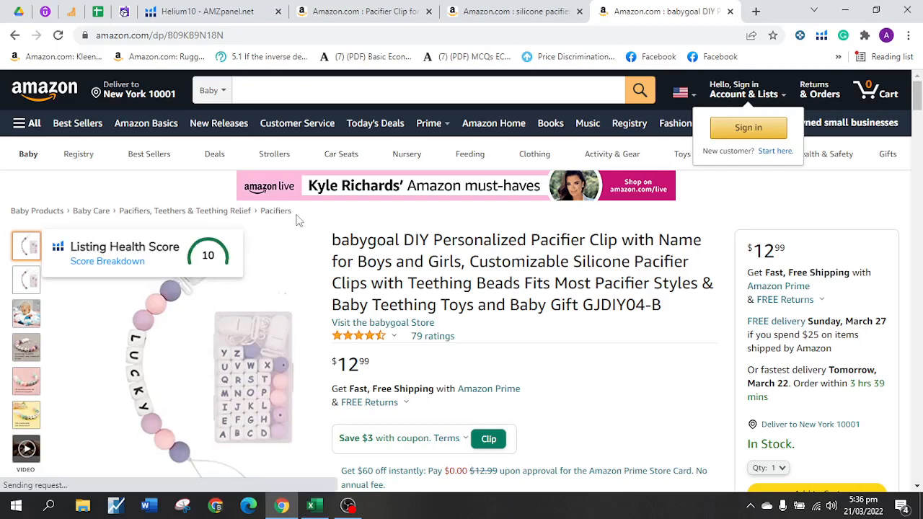
click(311, 505)
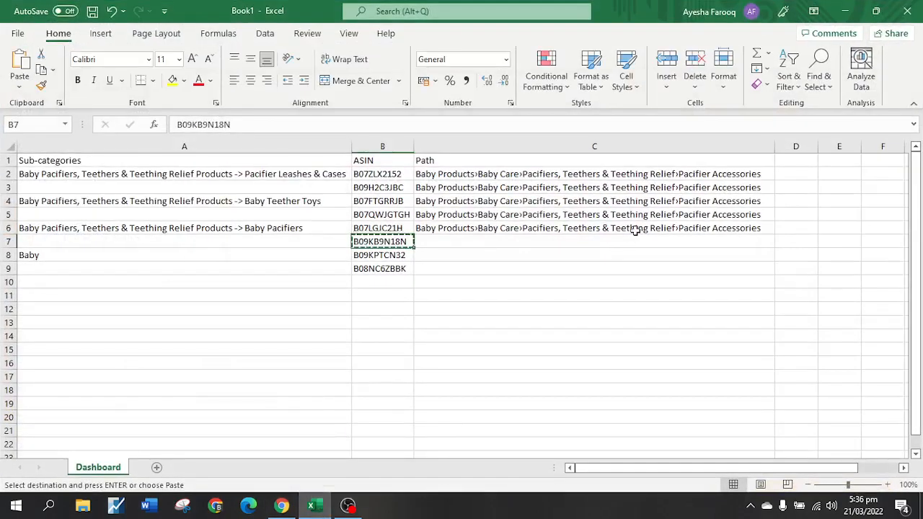
- Fill the path from C6 down into C7 and change the last level of C7 to Pacifiers
click(635, 230)
drag(772, 235, 779, 249)
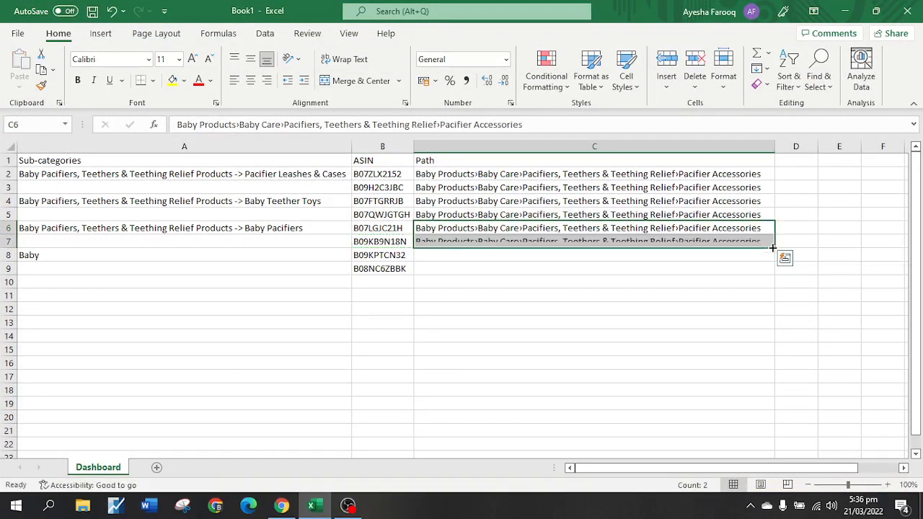
click(746, 242)
drag(474, 124, 552, 123)
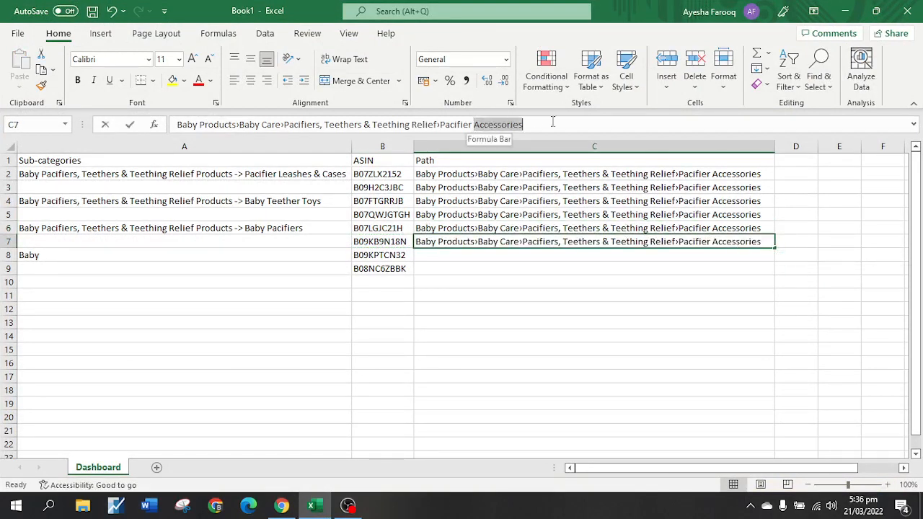
key(BackSpace)
key(BackSpace)
text(s)
key(Return)
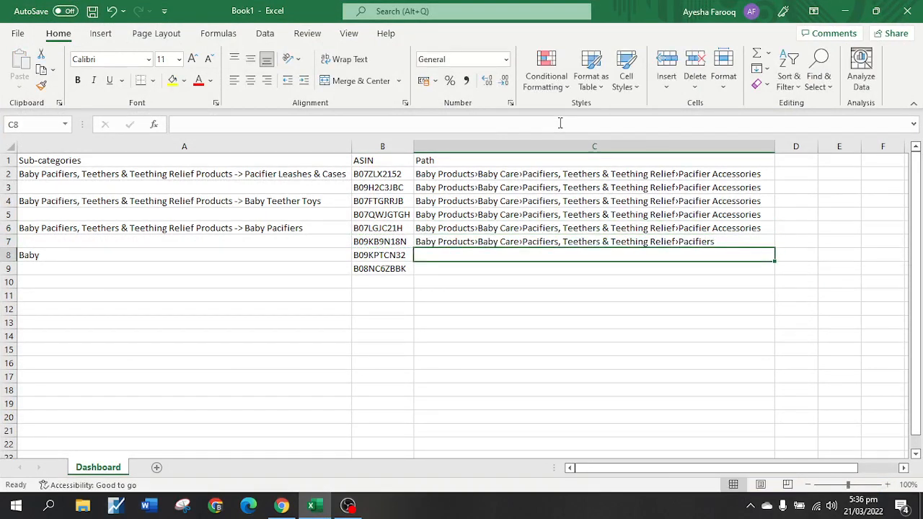
- Open the Amazon product page for ASIN B09KPTCN32 from B8 and check its category path
click(282, 505)
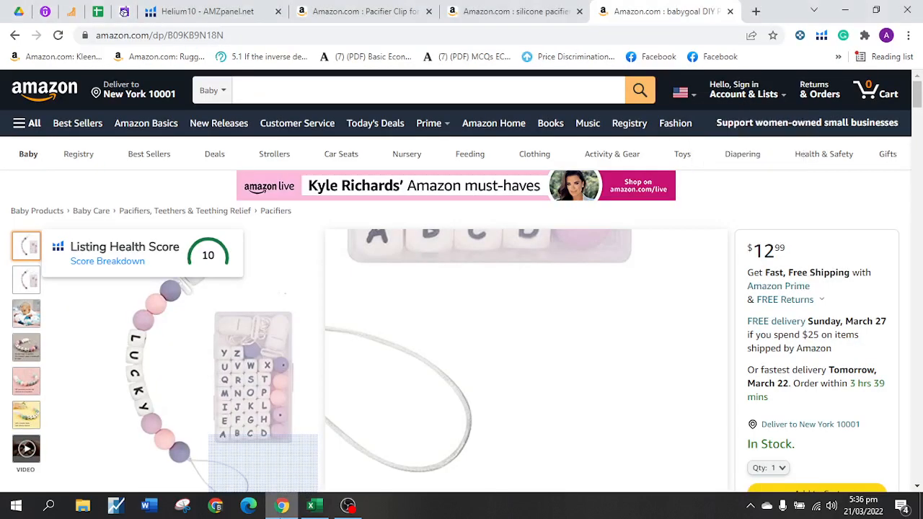
key(alt+Tab)
click(383, 256)
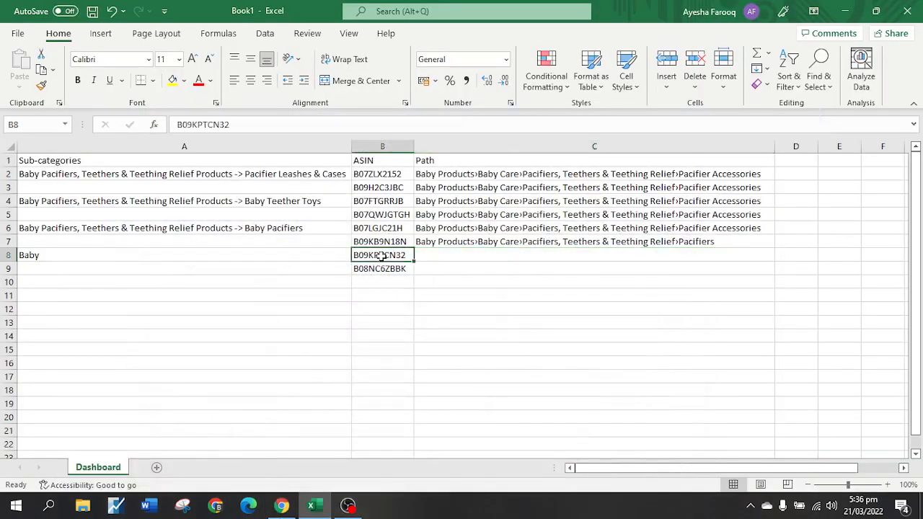
key(ctrl+c)
click(282, 505)
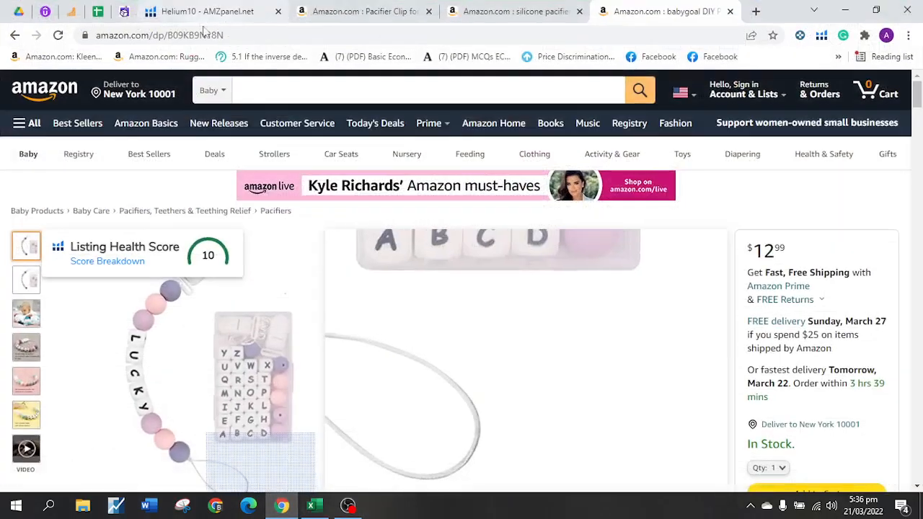
drag(278, 35, 220, 36)
key(ctrl+v)
key(Return)
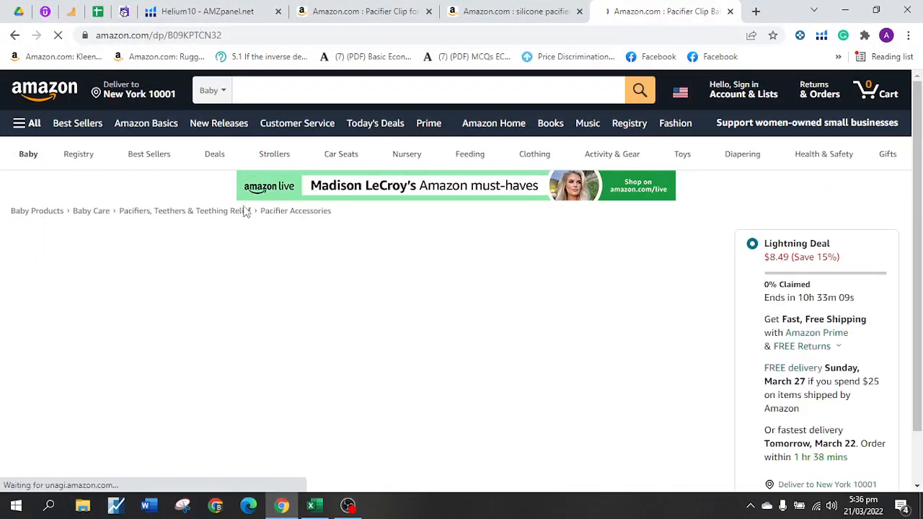
- Copy the Pacifier Accessories path from C5 into C8 of the Excel Dashboard
key(alt+Tab)
click(638, 217)
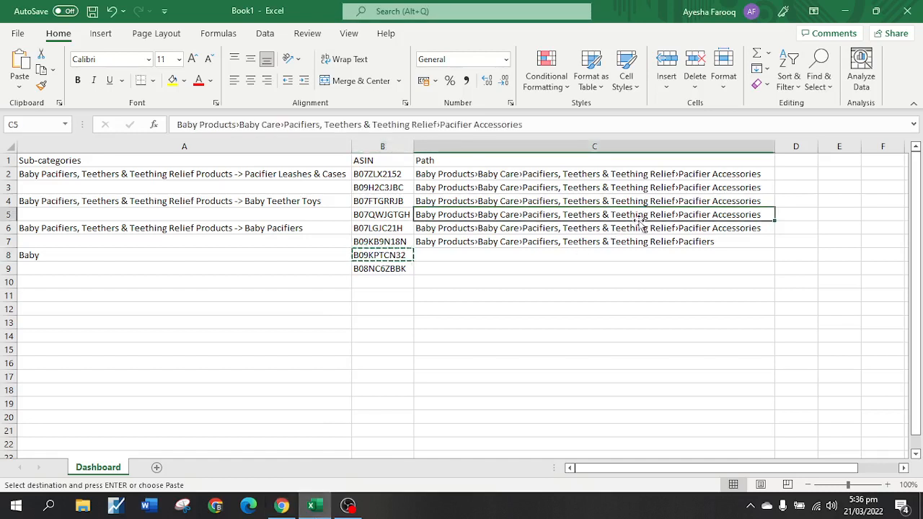
key(ctrl+c)
click(504, 257)
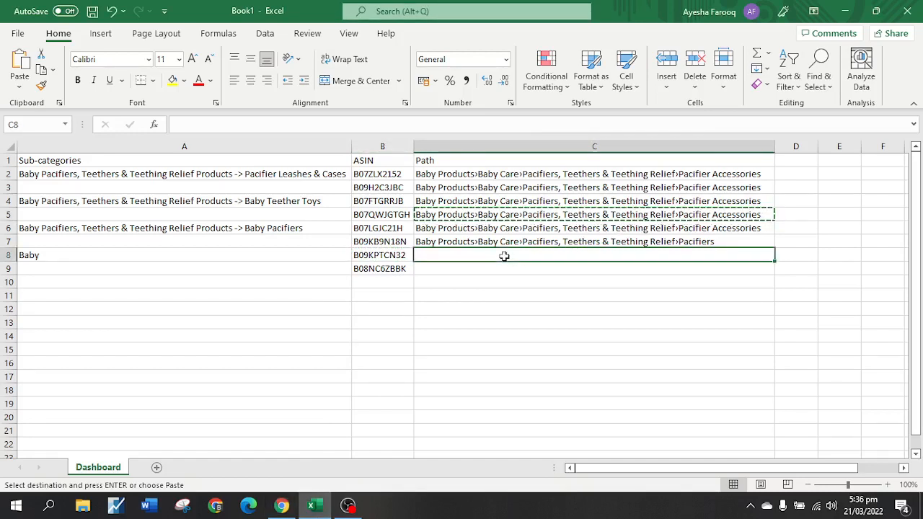
key(ctrl+v)
- Open the Amazon product page for ASIN B08NC6ZBBK from B9 and check its category path
click(402, 268)
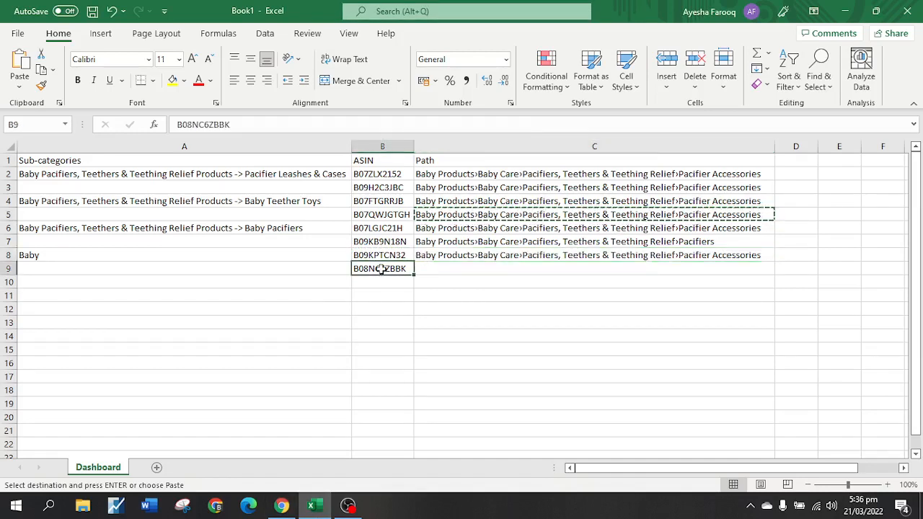
key(ctrl+c)
click(281, 504)
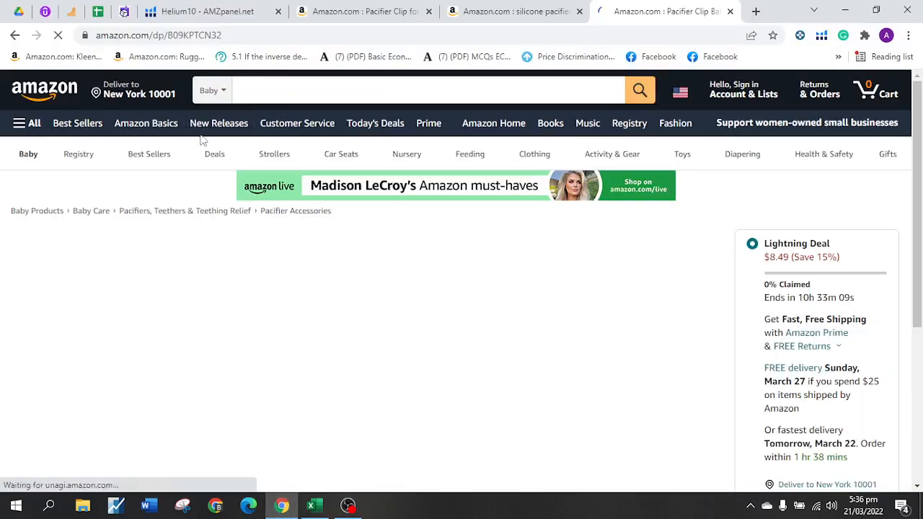
click(206, 35)
double_click(205, 34)
key(ctrl+v)
key(Return)
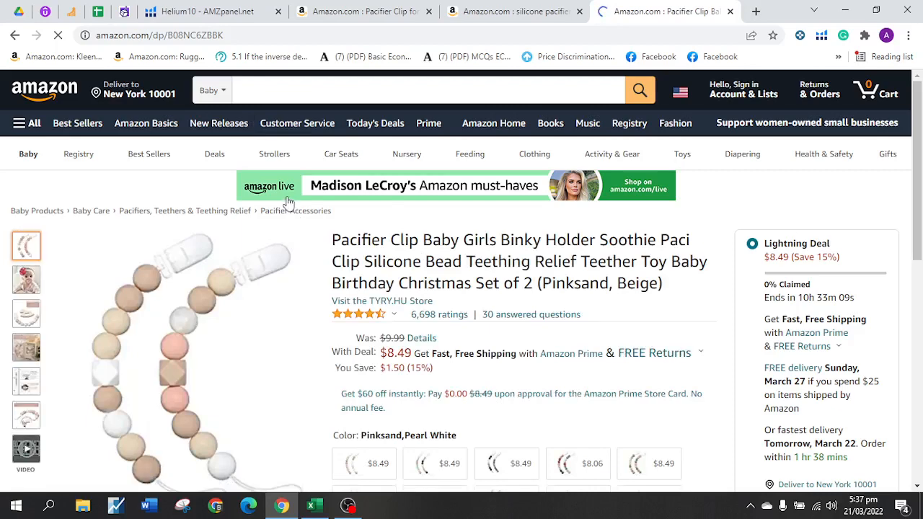
- Return to the Excel Dashboard and fill the path from C8 down into C9
click(311, 505)
click(670, 253)
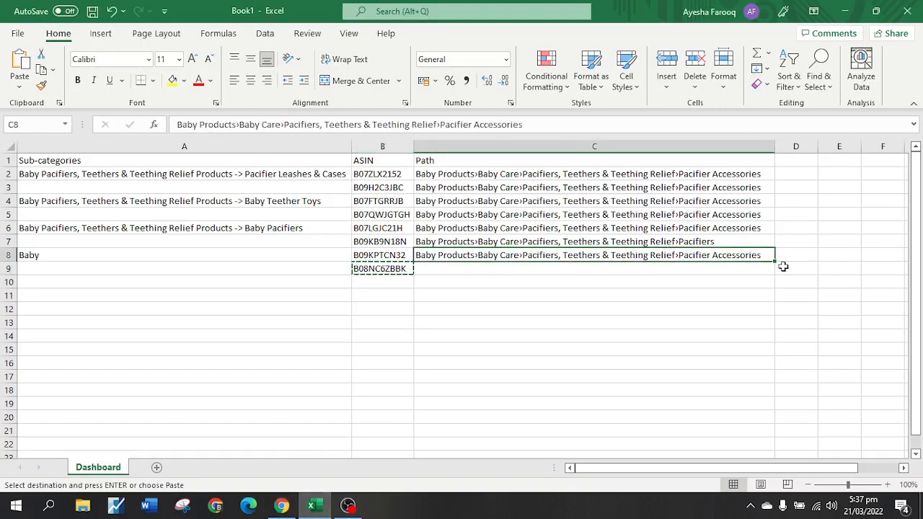
drag(775, 261, 776, 269)
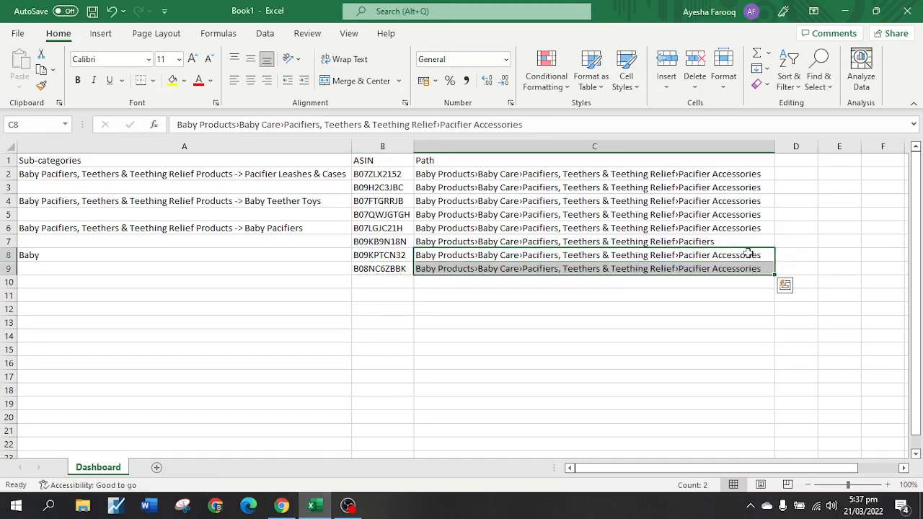
click(727, 240)
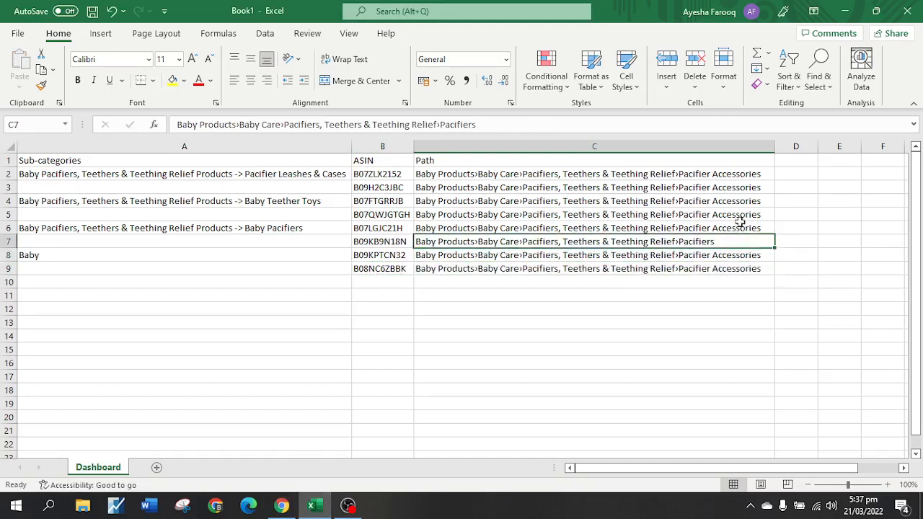
click(789, 159)
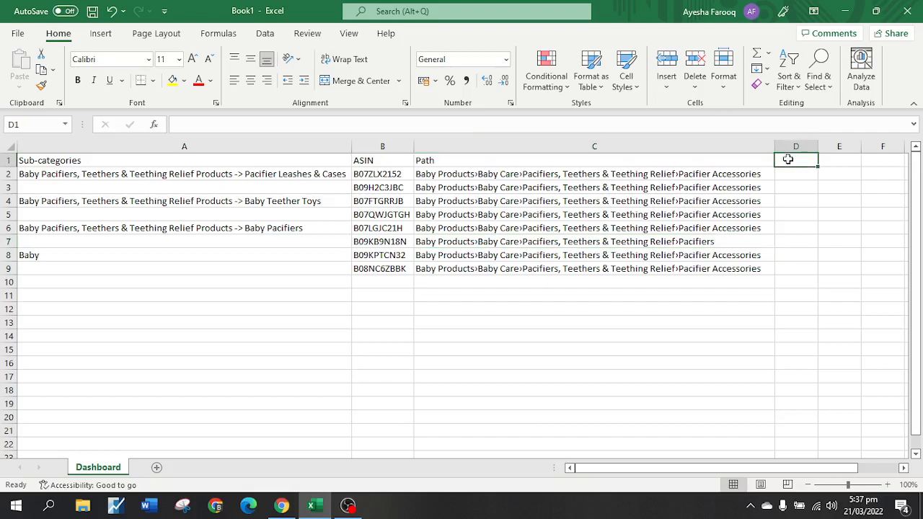
- Split the Path column with Text to Columns as delimited data, using the › separator copied from C2 as the other delimiter
click(628, 173)
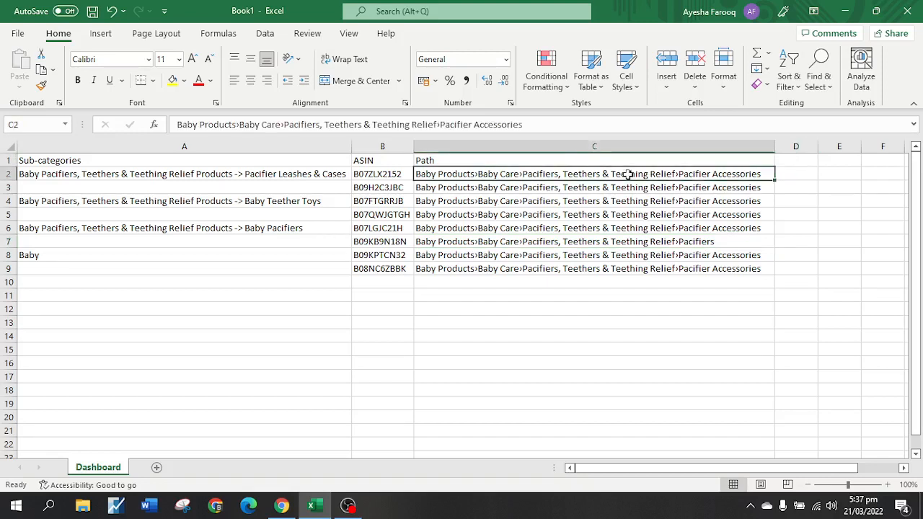
click(440, 124)
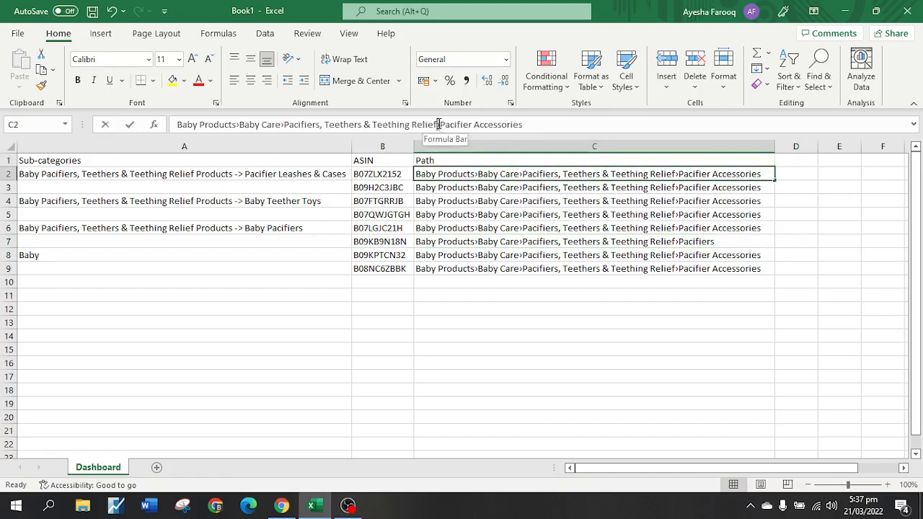
click(438, 124)
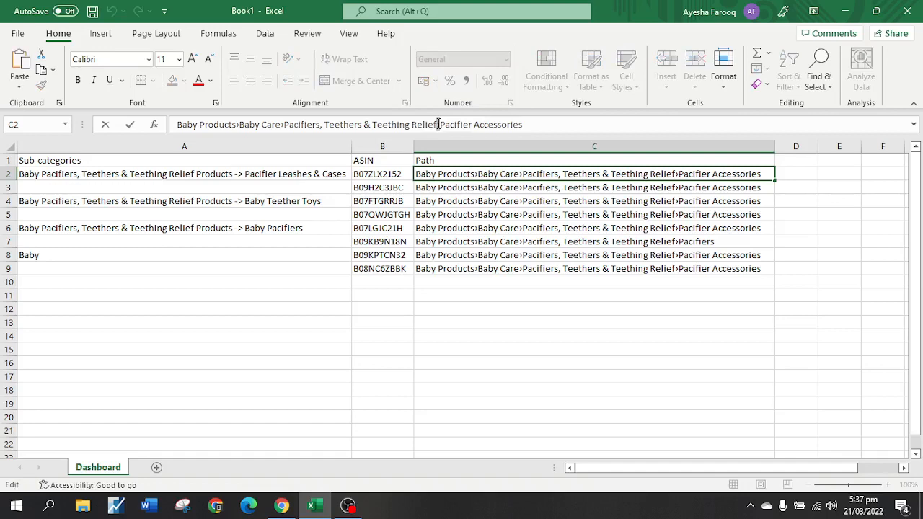
click(515, 147)
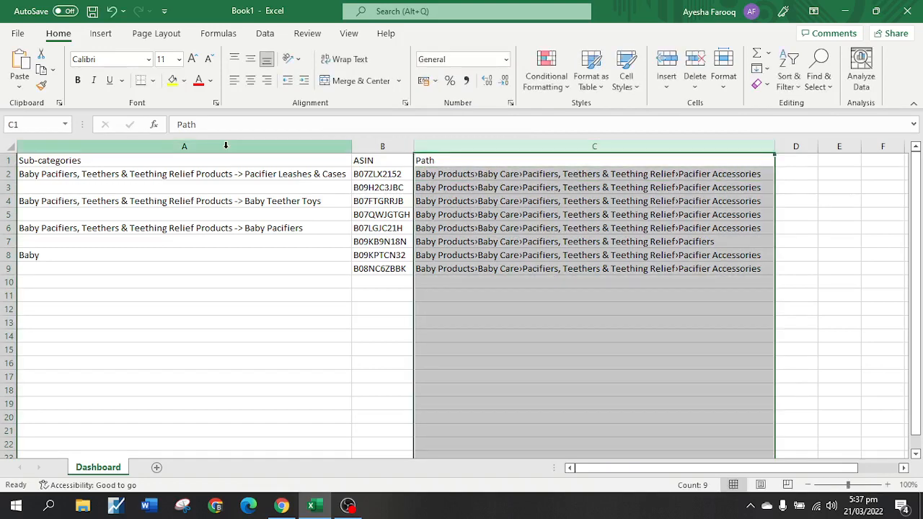
click(269, 35)
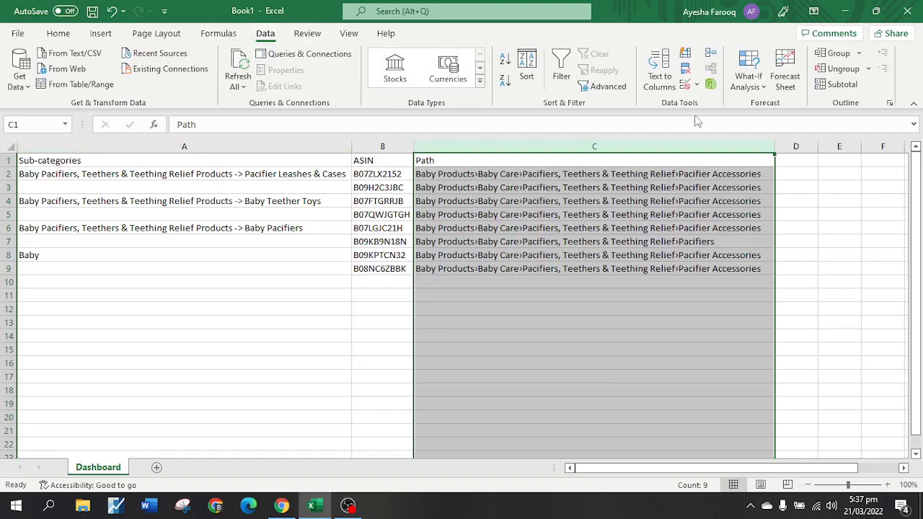
click(669, 77)
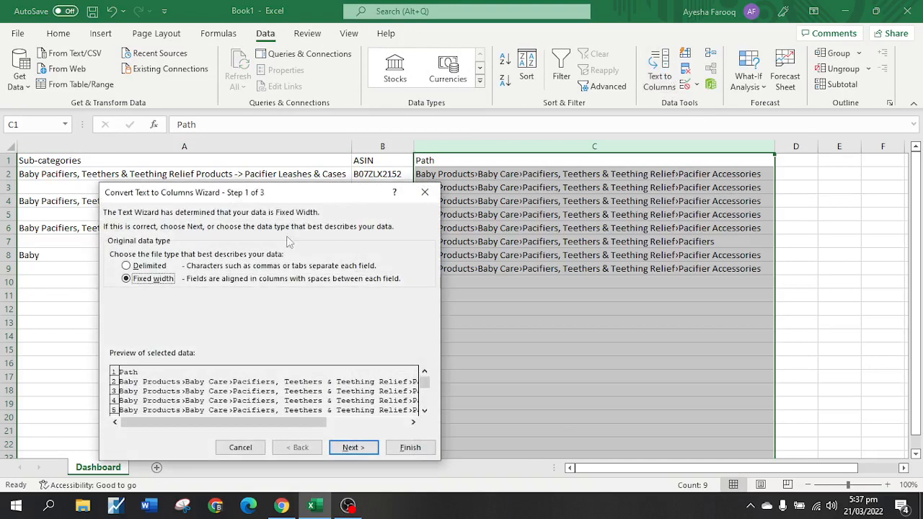
click(127, 266)
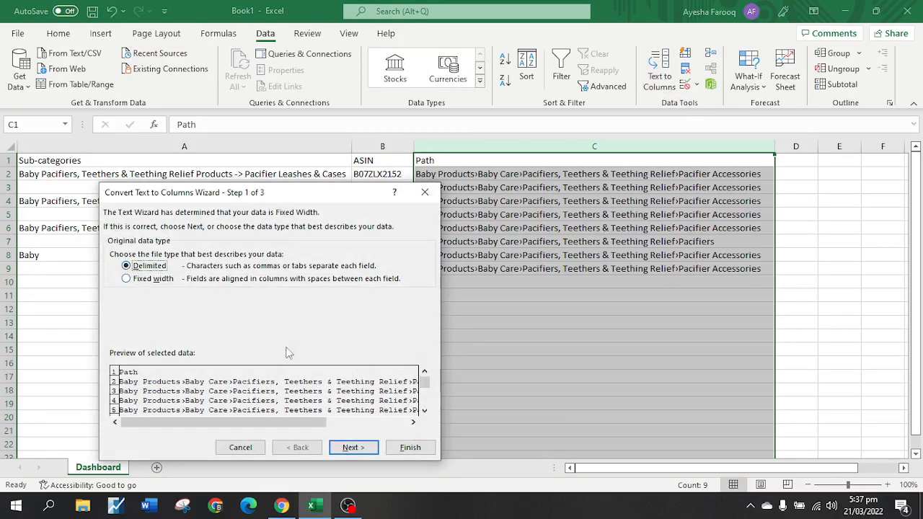
click(353, 448)
click(113, 304)
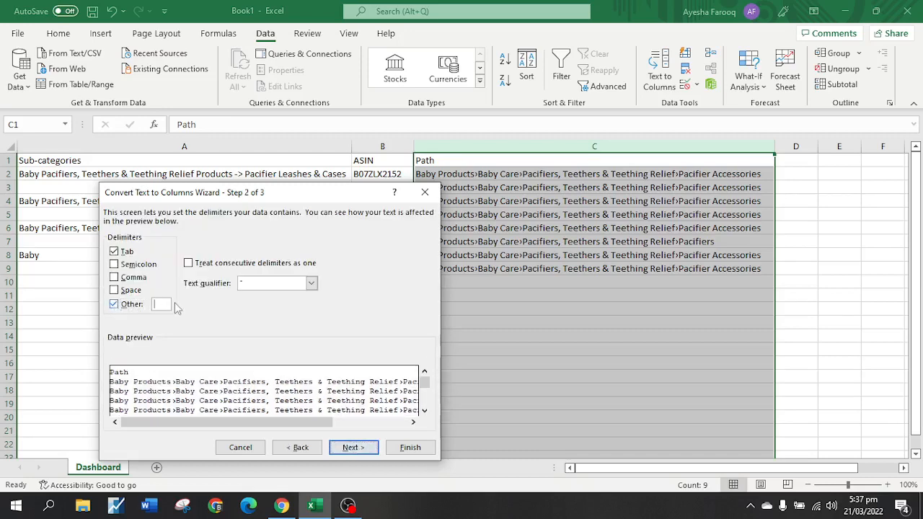
key(ctrl+v)
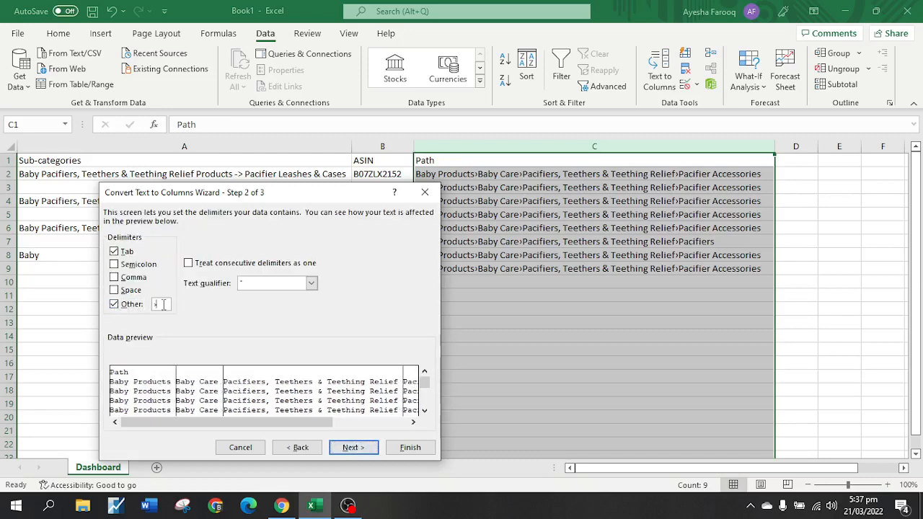
click(353, 447)
click(410, 447)
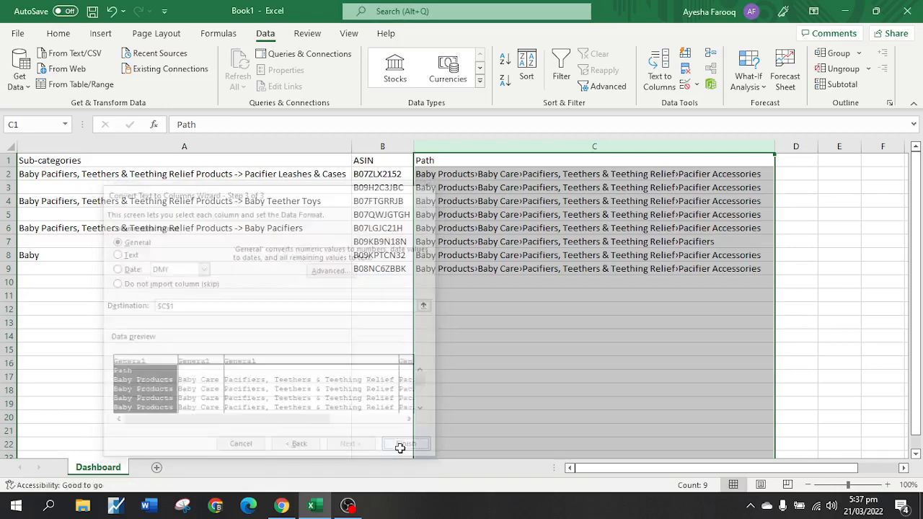
- AutoFit the widths of columns D and E and column F to show the split path levels in full
double_click(776, 147)
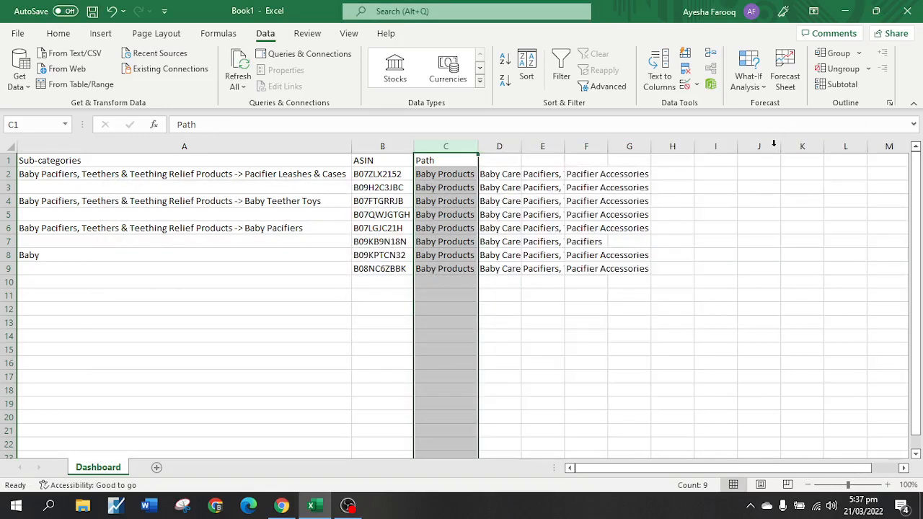
click(498, 227)
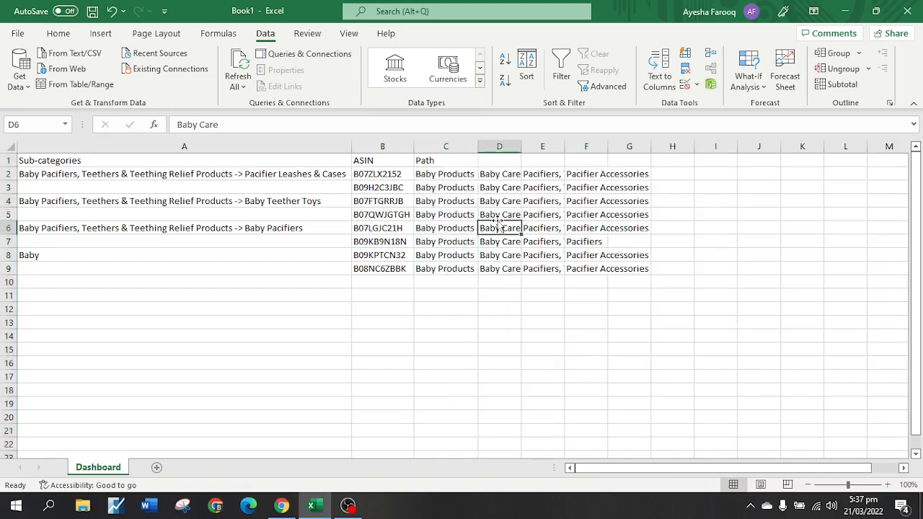
double_click(522, 146)
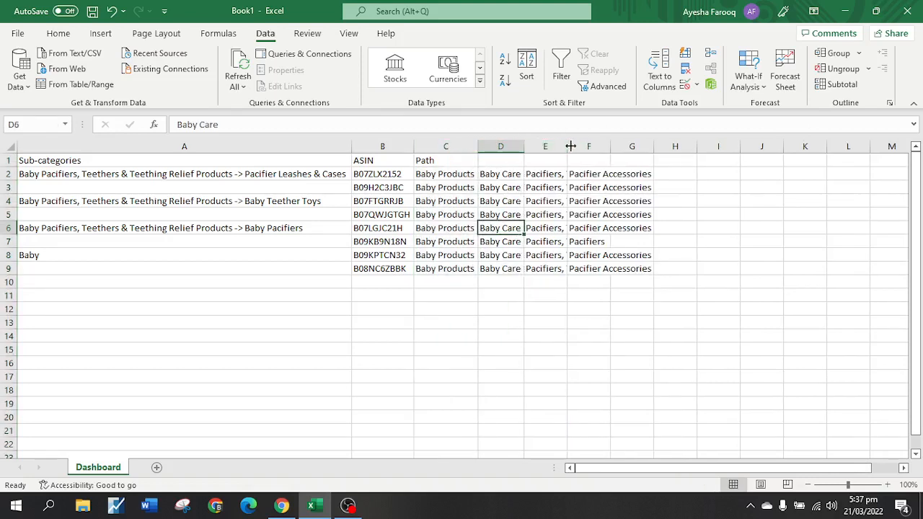
double_click(568, 147)
double_click(729, 147)
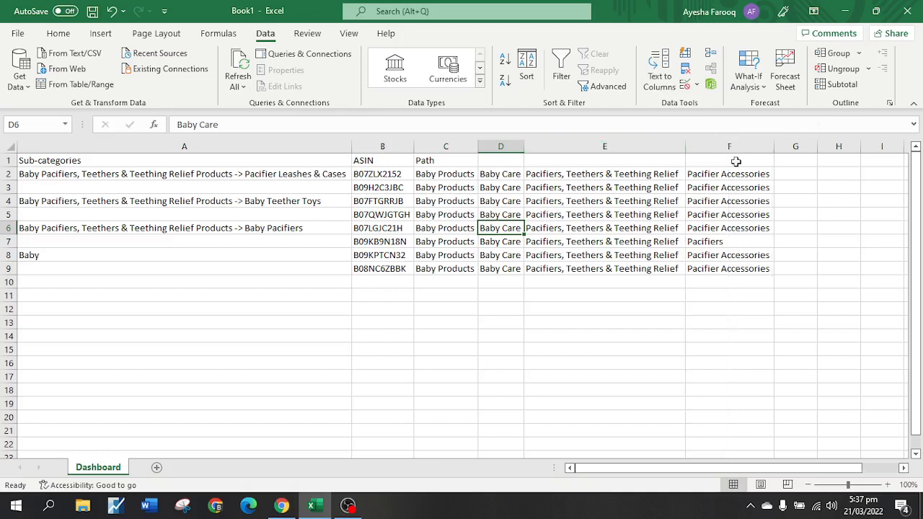
click(809, 336)
click(467, 213)
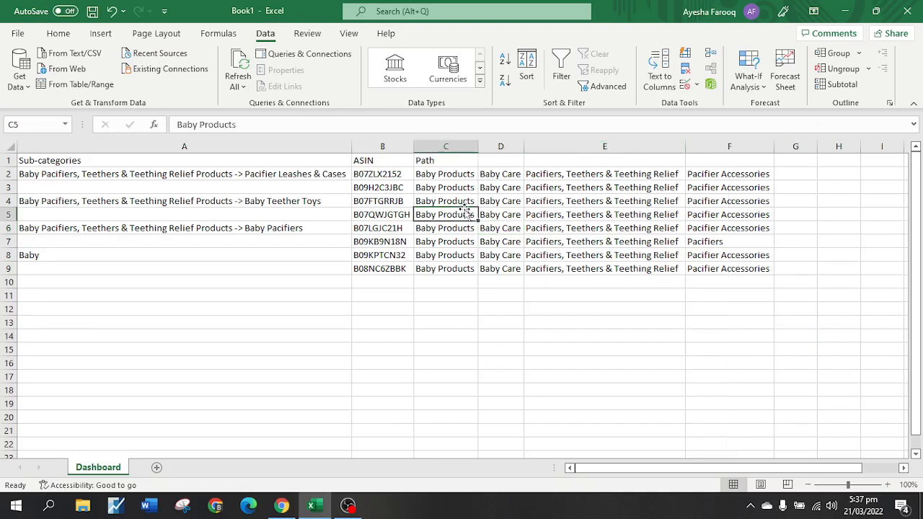
click(499, 212)
click(557, 211)
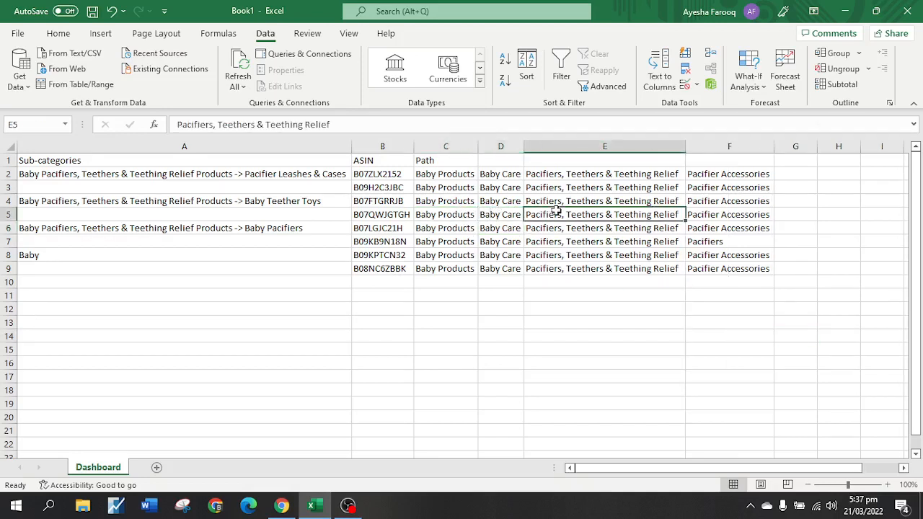
- Add the header Last Path in G1 and widen column G
click(703, 189)
scroll(702, 196, right, 2)
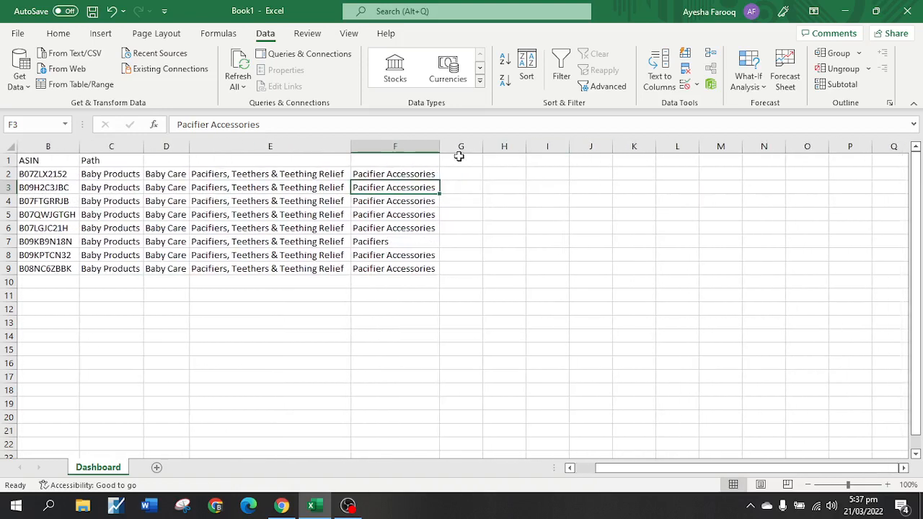
click(459, 158)
text(Last Path)
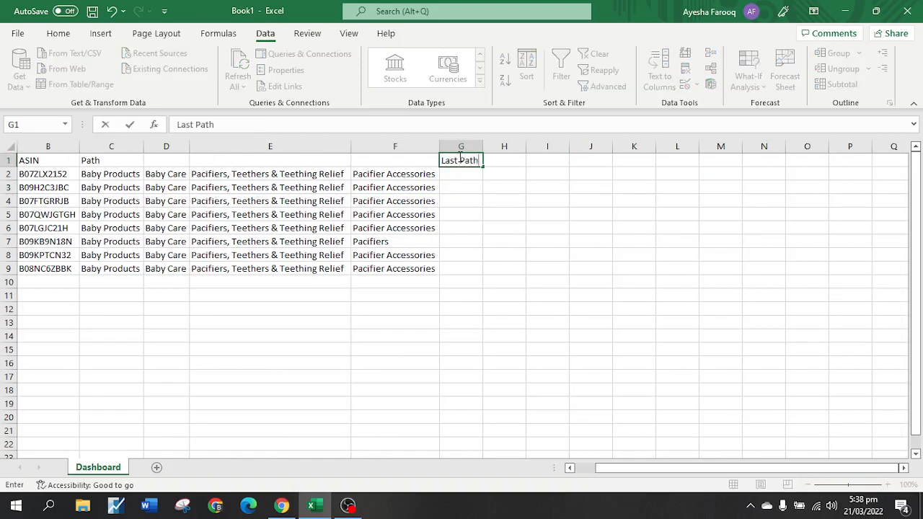
key(Return)
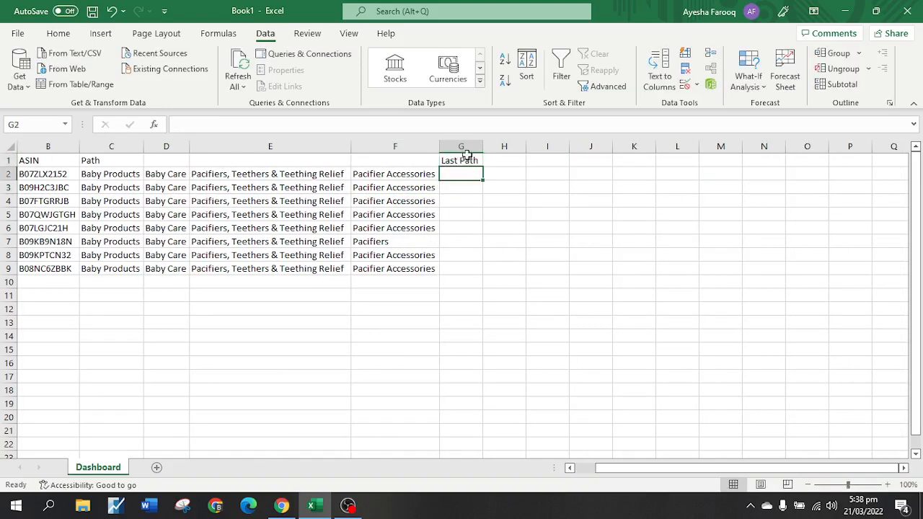
drag(484, 146, 612, 148)
- Copy the last path levels from F2:F9 into the Last Path column starting at G2
drag(418, 175, 409, 270)
key(ctrl+c)
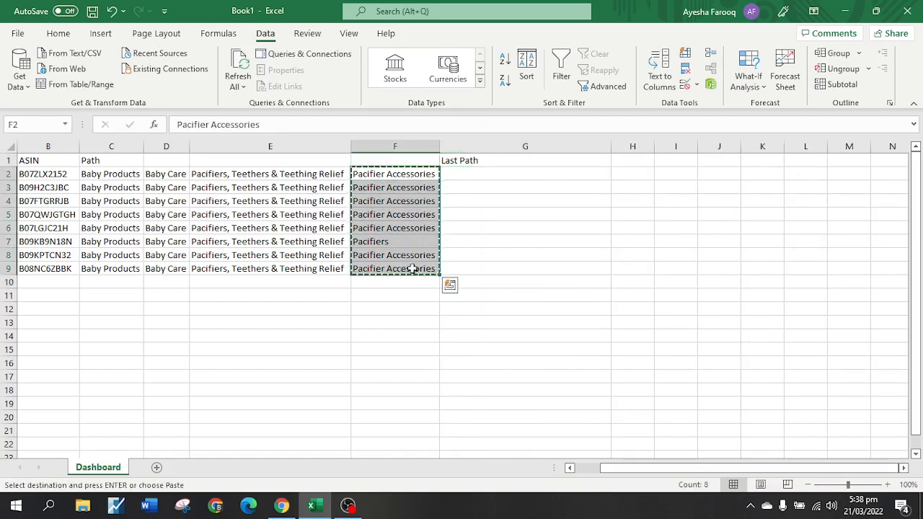
click(478, 176)
key(ctrl+v)
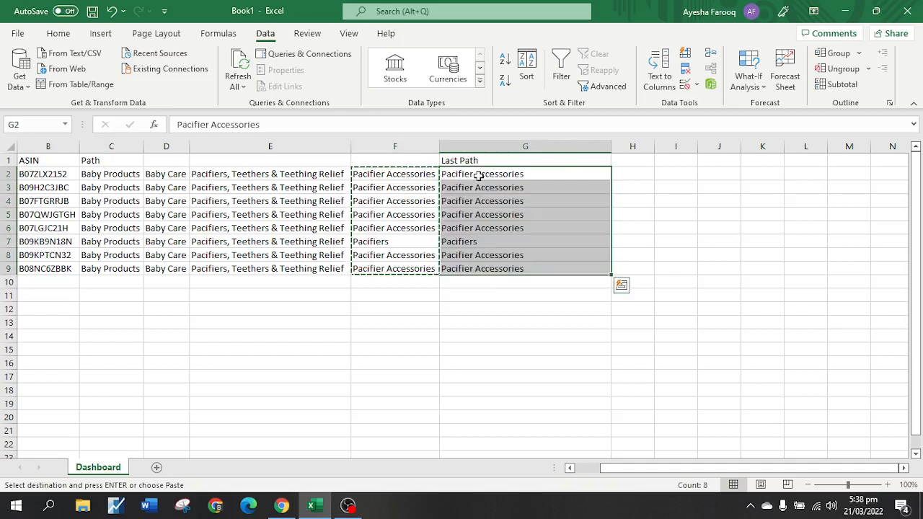
click(499, 342)
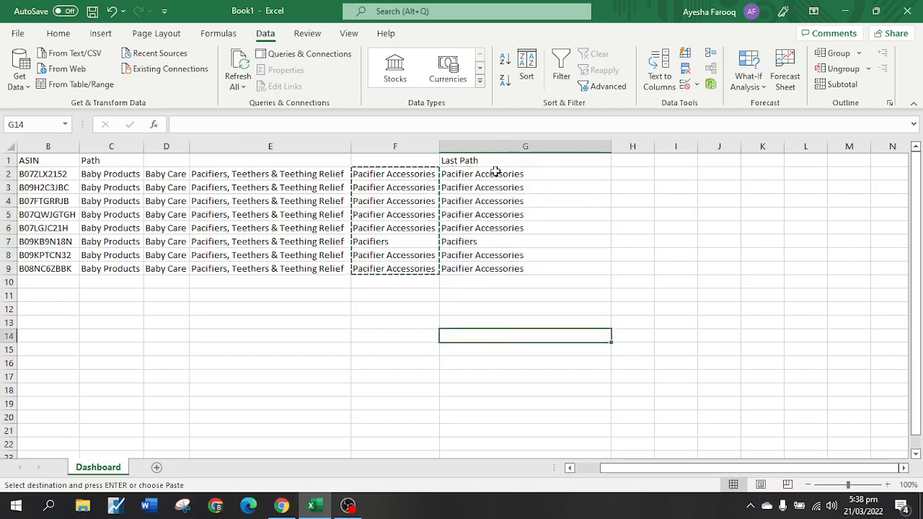
- Review the Last Path entries against the sub-categories and ASINs on the Dashboard sheet
drag(496, 171, 501, 267)
key(ctrl+v)
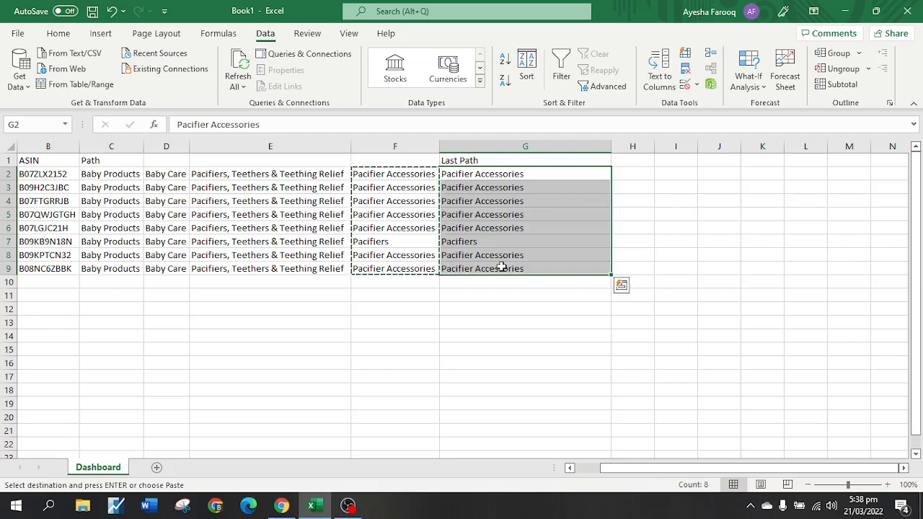
click(57, 32)
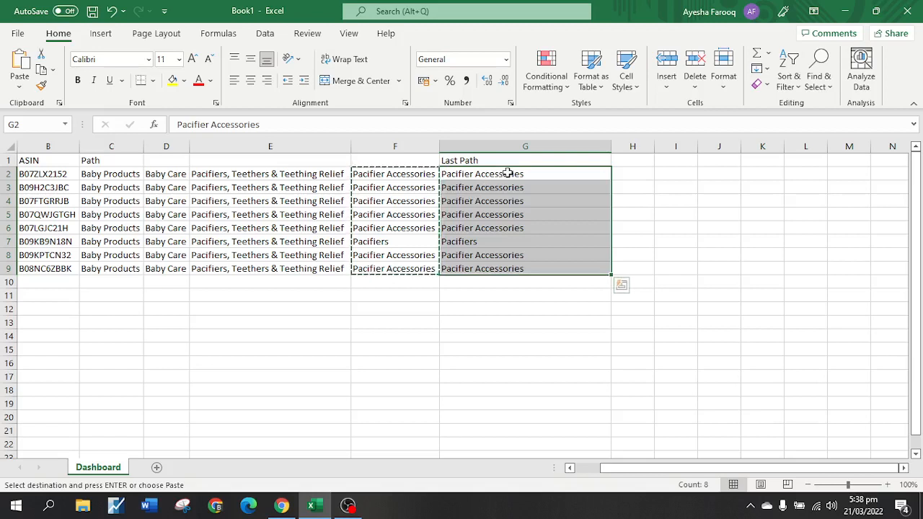
drag(509, 174, 513, 229)
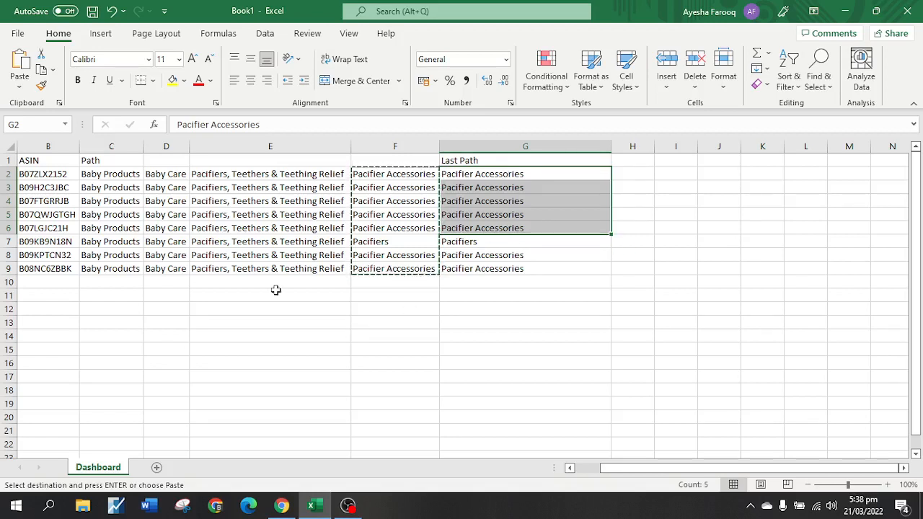
scroll(275, 290, left, 2)
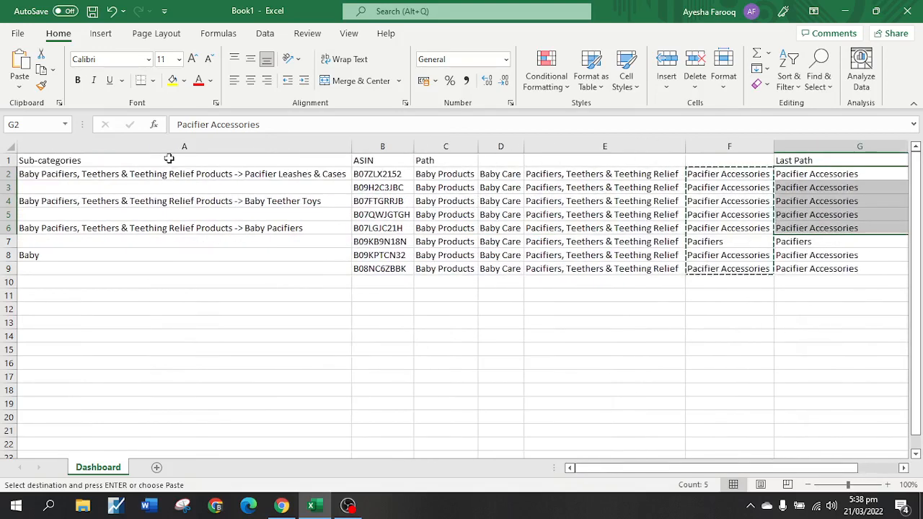
click(114, 308)
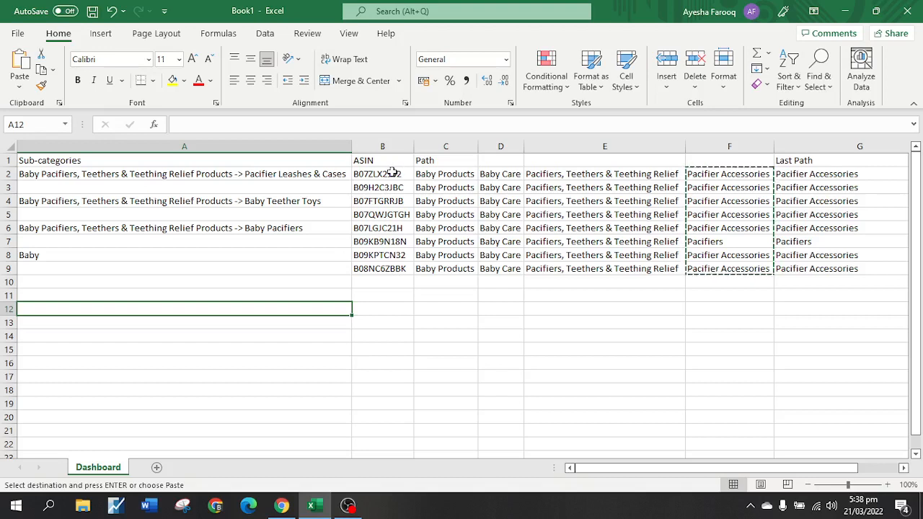
drag(392, 173, 397, 276)
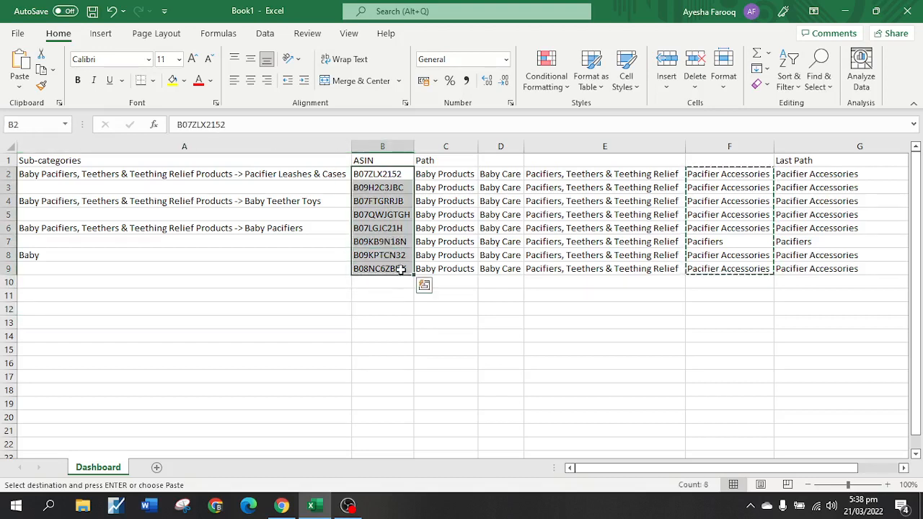
click(51, 296)
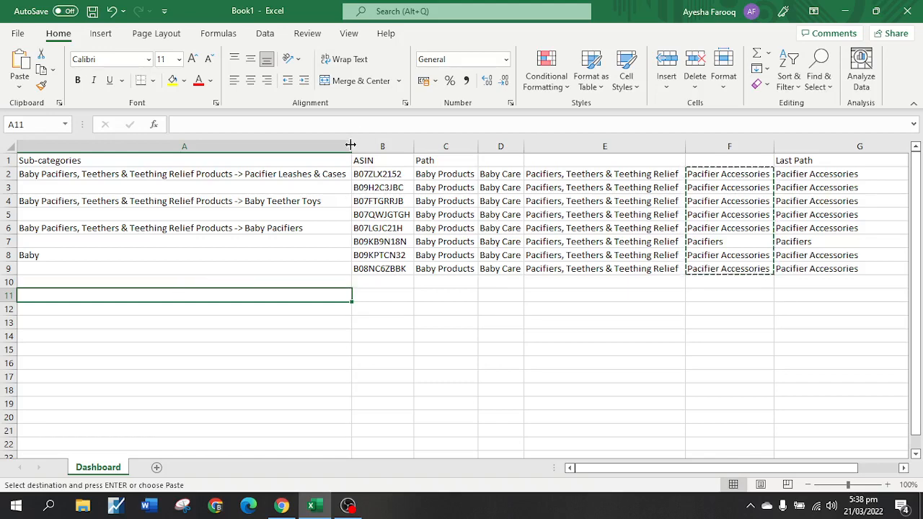
- Narrow the Sub-categories column and enter the label Intent in cell A12
drag(351, 148, 205, 148)
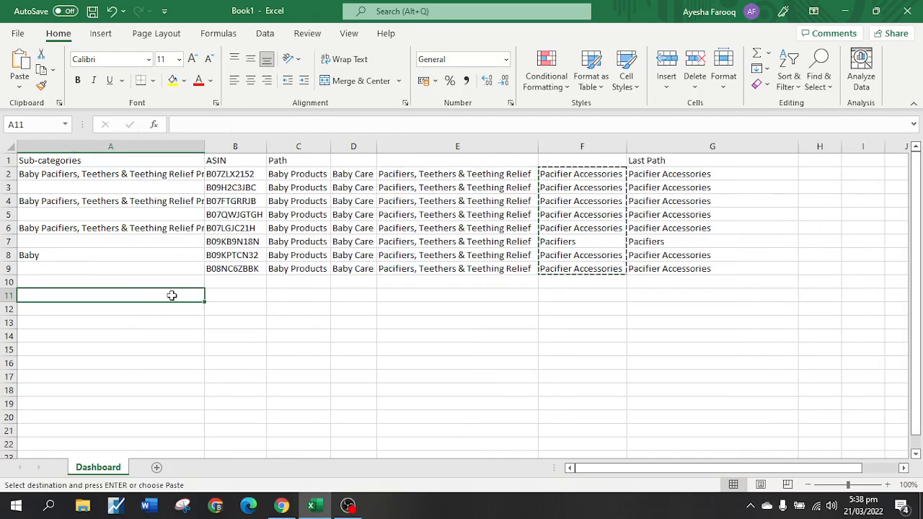
click(153, 307)
text(Intent)
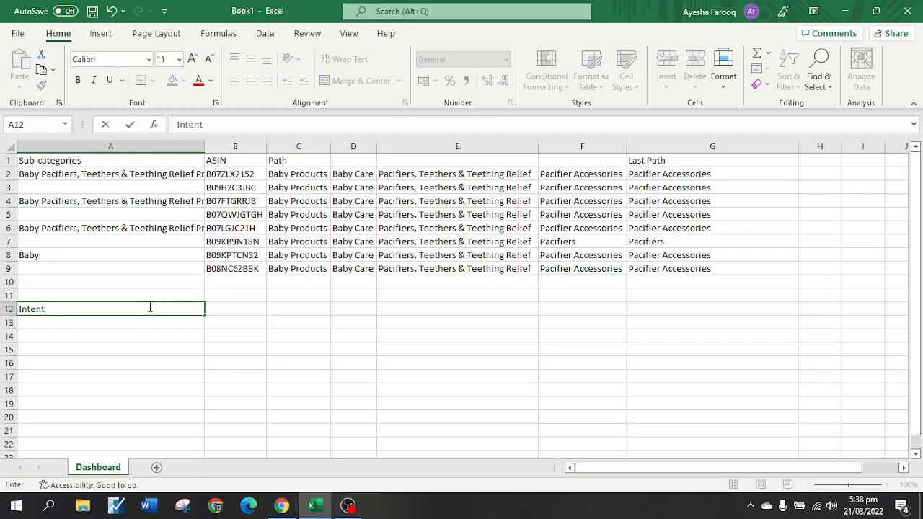
key(Return)
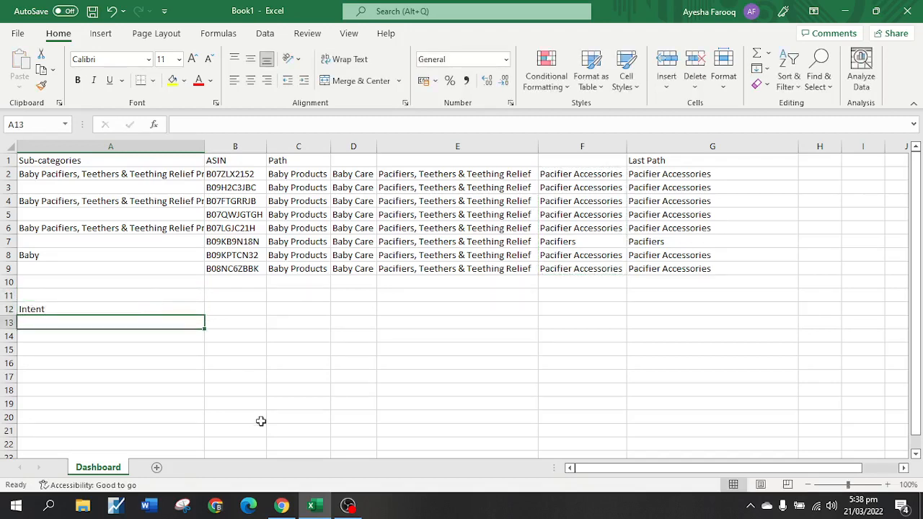
- Switch to Chrome and run Helium 10 Xray on the Amazon search results for silicone pacifier clip
click(282, 505)
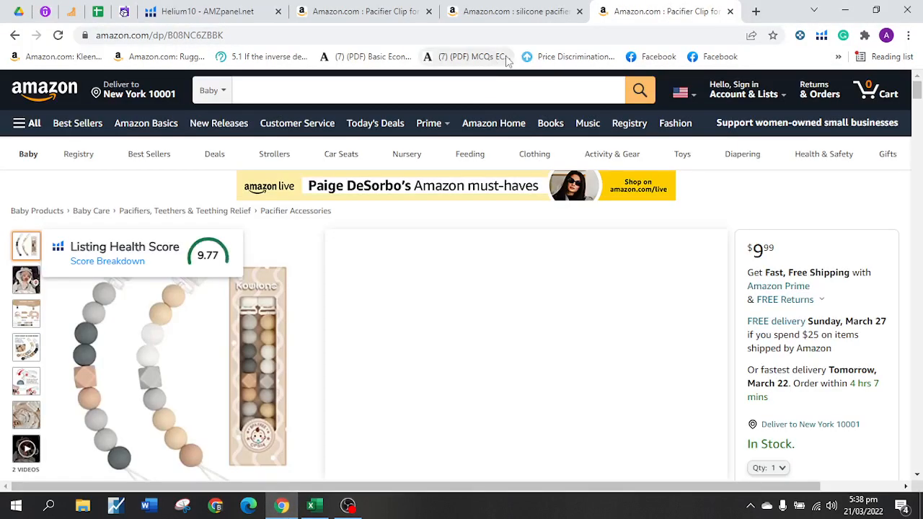
click(510, 9)
click(821, 36)
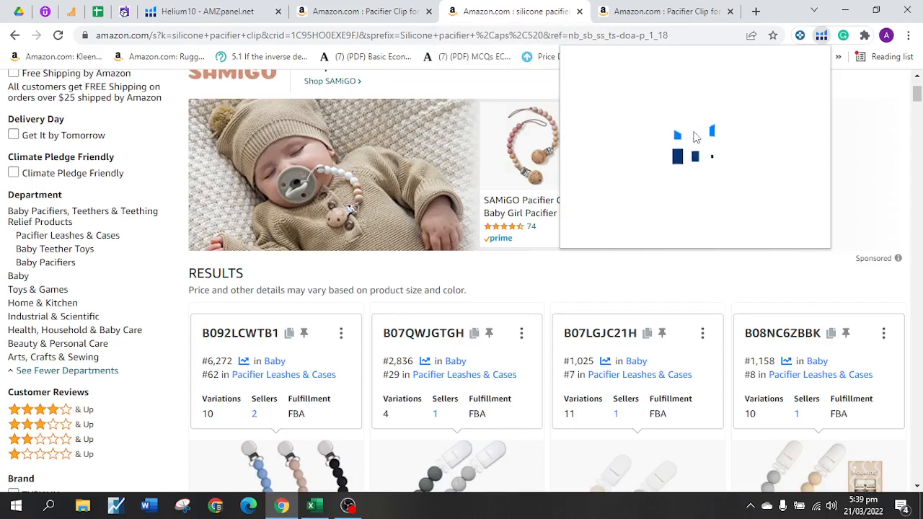
click(682, 164)
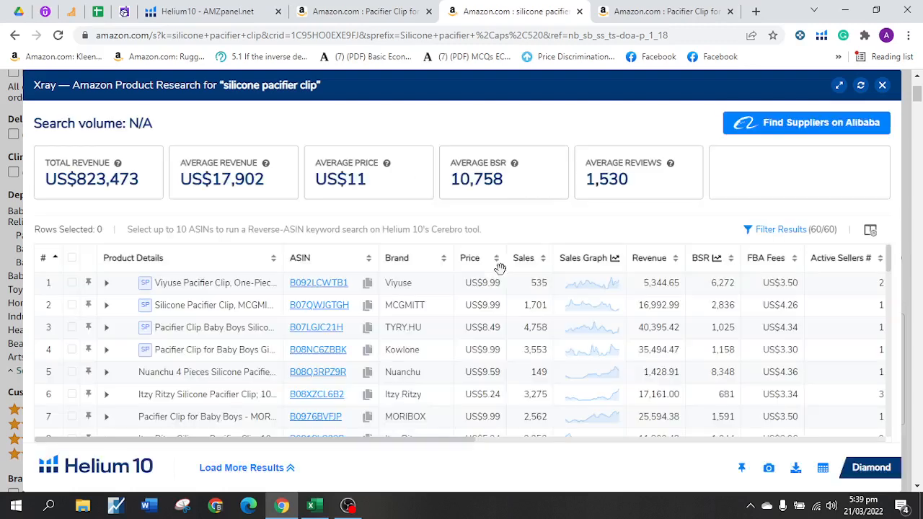
- Hide sponsored products from the Xray results, then export the filtered list and open the file in Excel
click(779, 230)
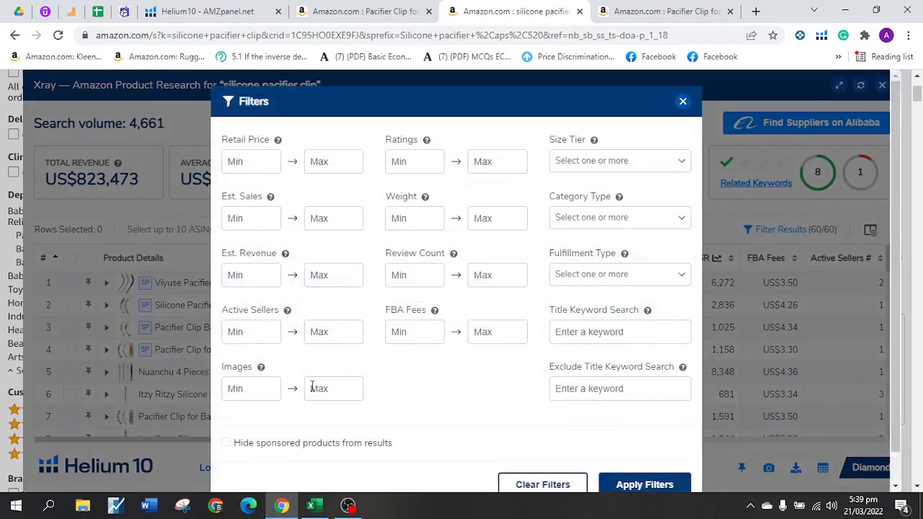
click(254, 443)
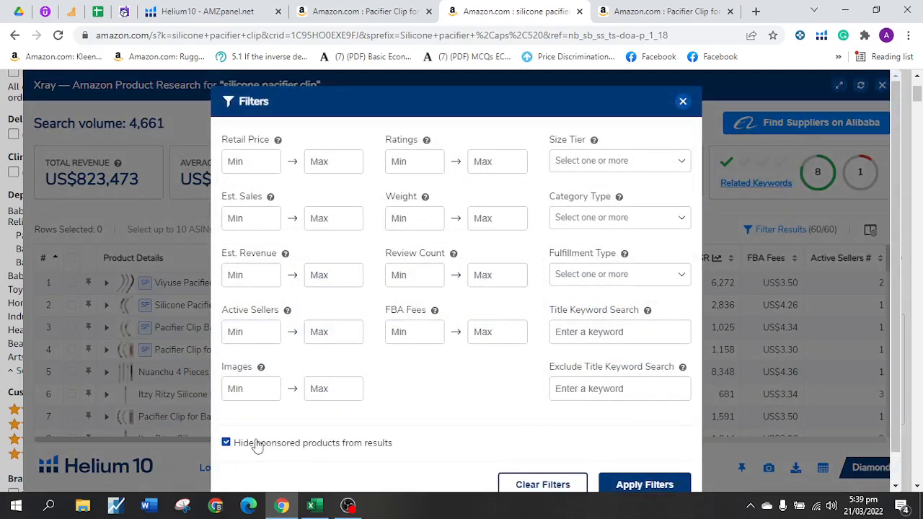
click(639, 485)
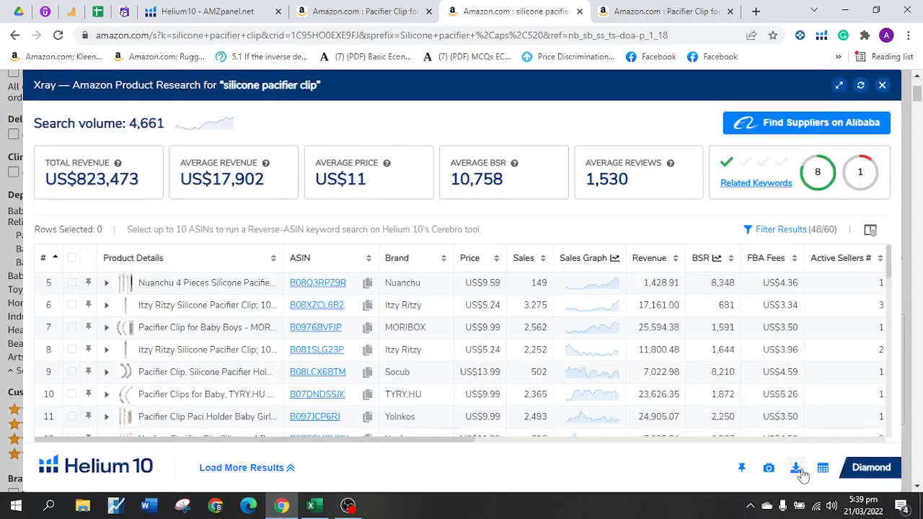
click(797, 470)
click(49, 476)
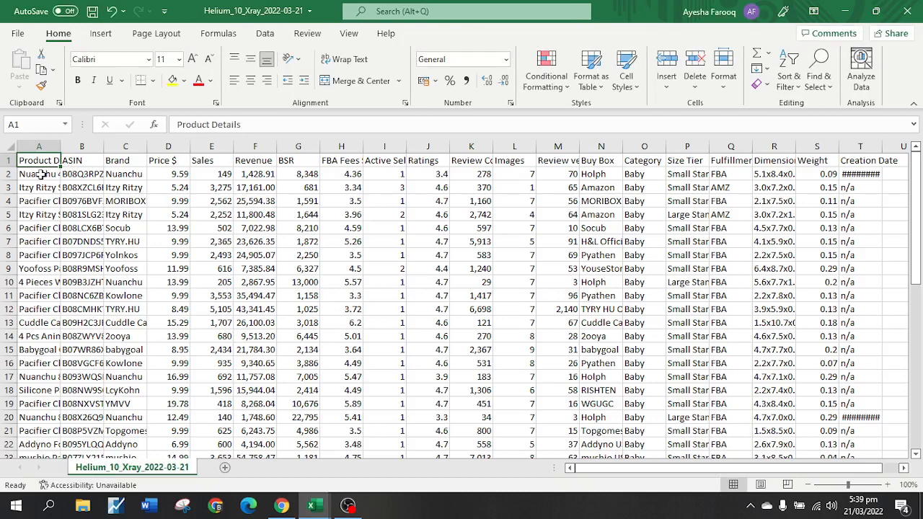
- Copy all product titles in A2:A49 of the exported Xray sheet and switch back to Chrome
click(42, 173)
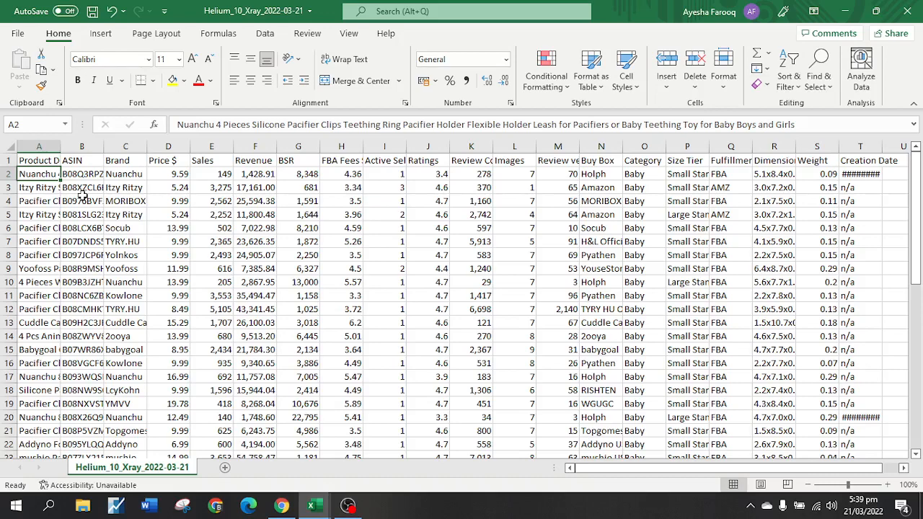
key(ctrl+shift+Down)
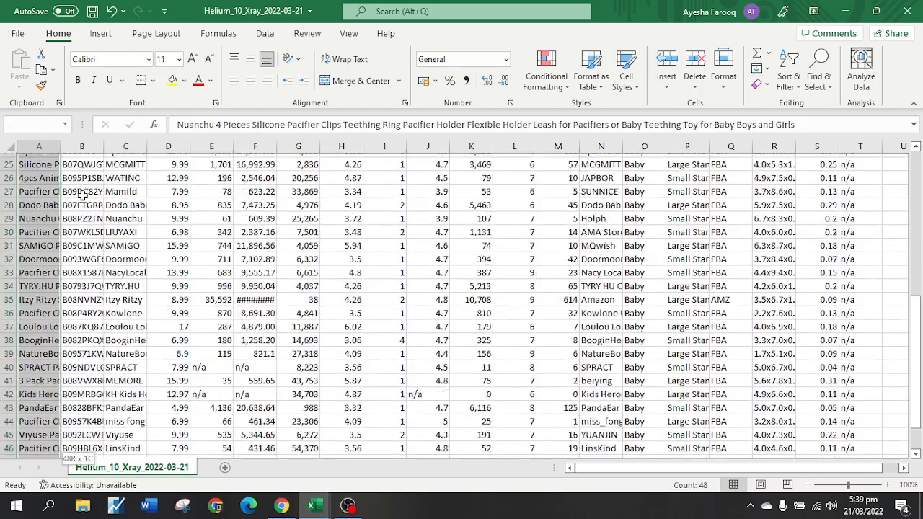
key(ctrl+c)
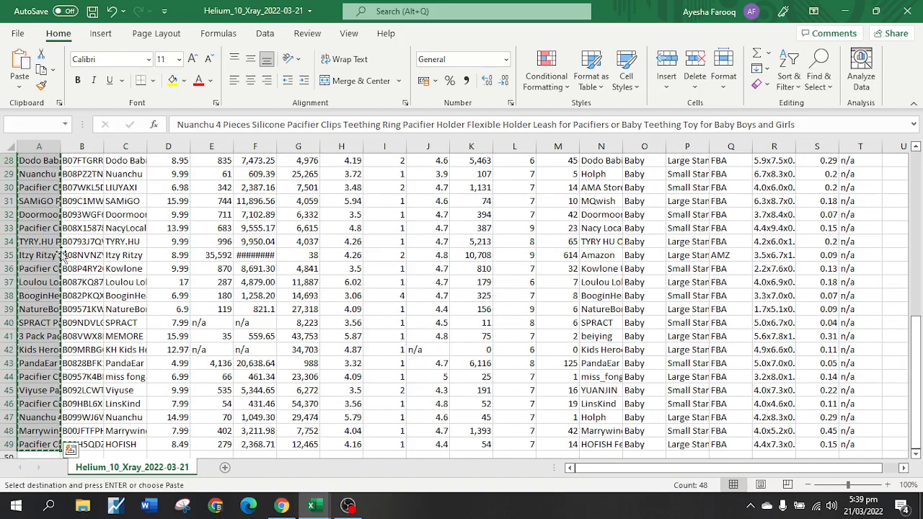
click(281, 505)
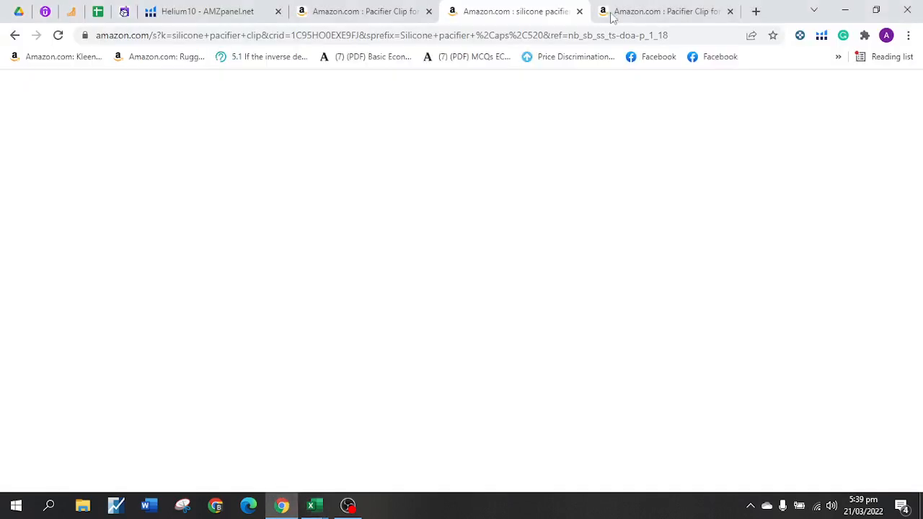
- Open a new browser tab
click(756, 10)
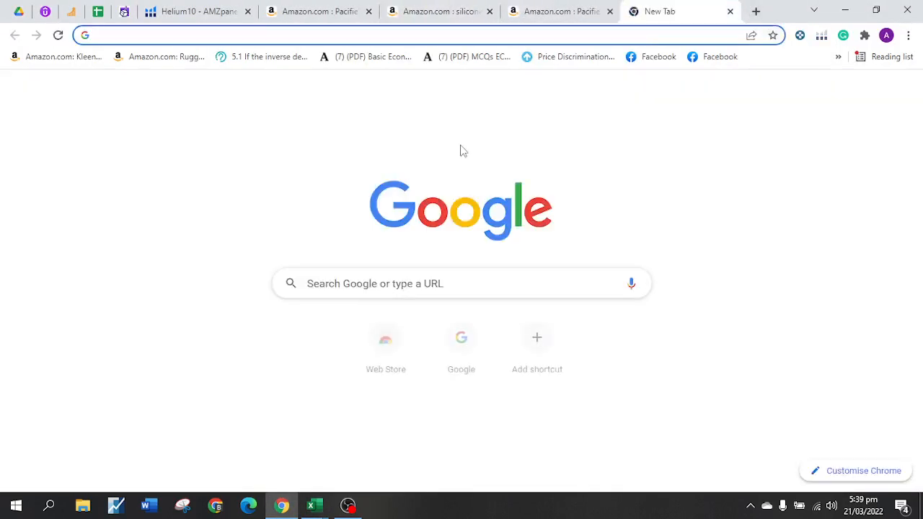
text(count)
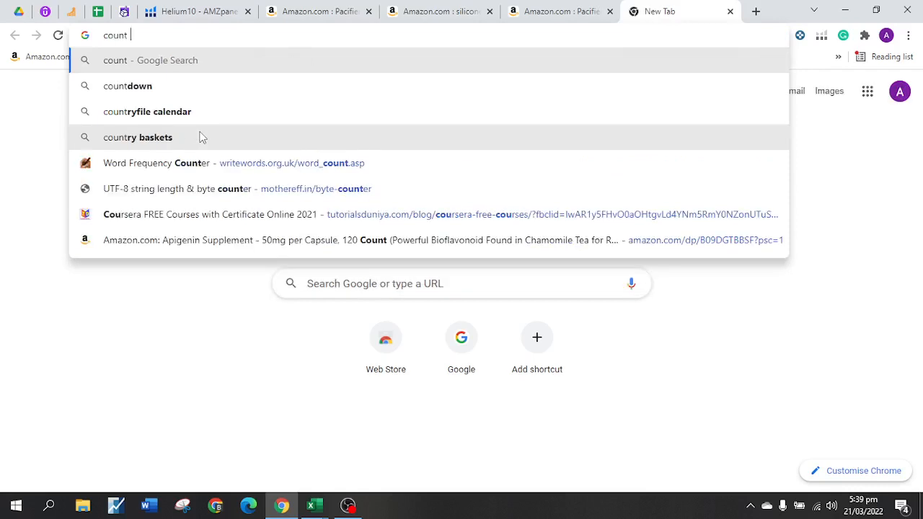
key(BackSpace)
key(BackSpace)
key(BackSpace)
key(BackSpace)
key(BackSpace)
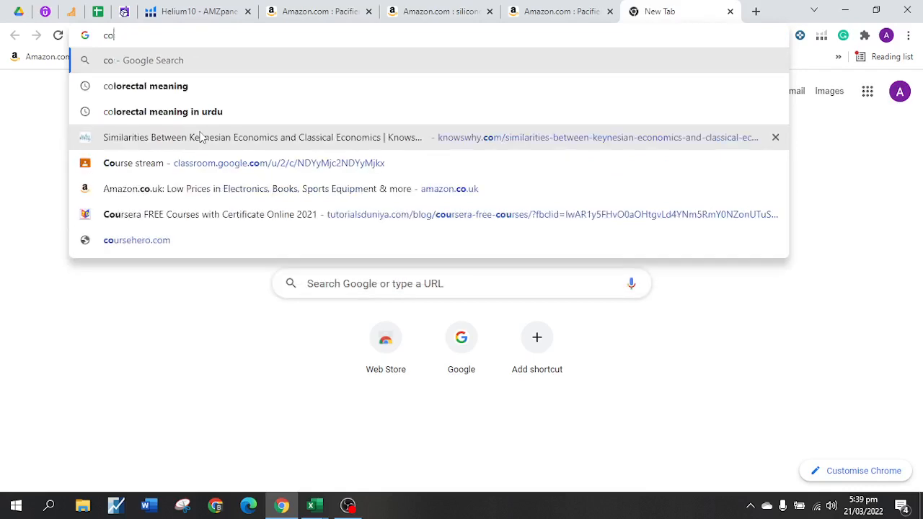
- Search Google for "word frequency counter" and replace the results tab with one showing the WriteWords Word Frequency Counter page
text(word f)
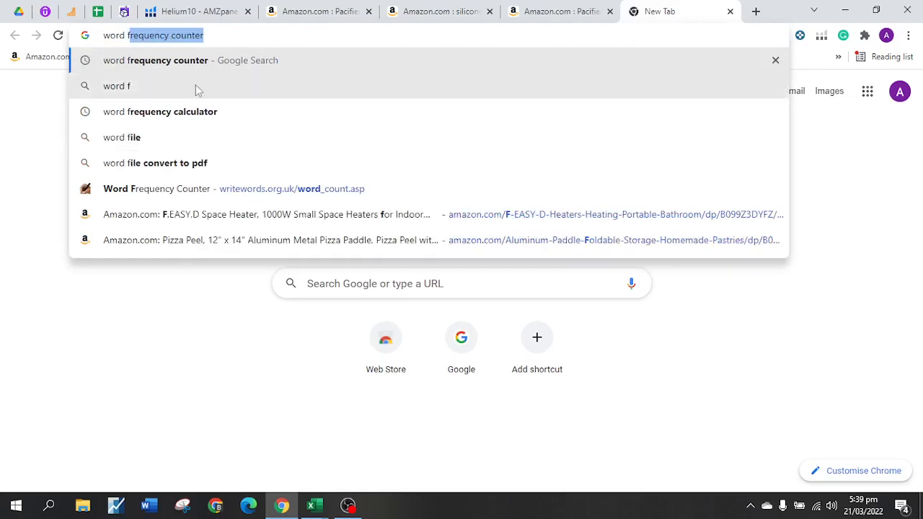
click(181, 65)
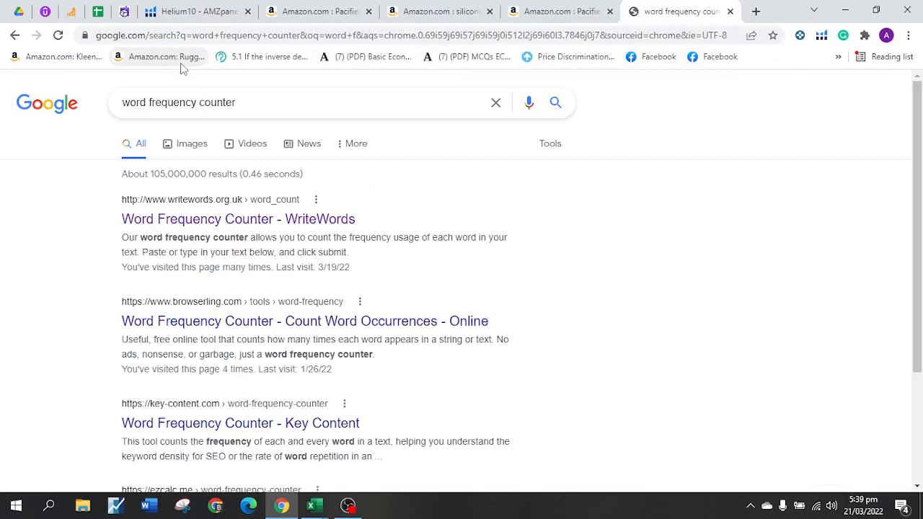
click(216, 221)
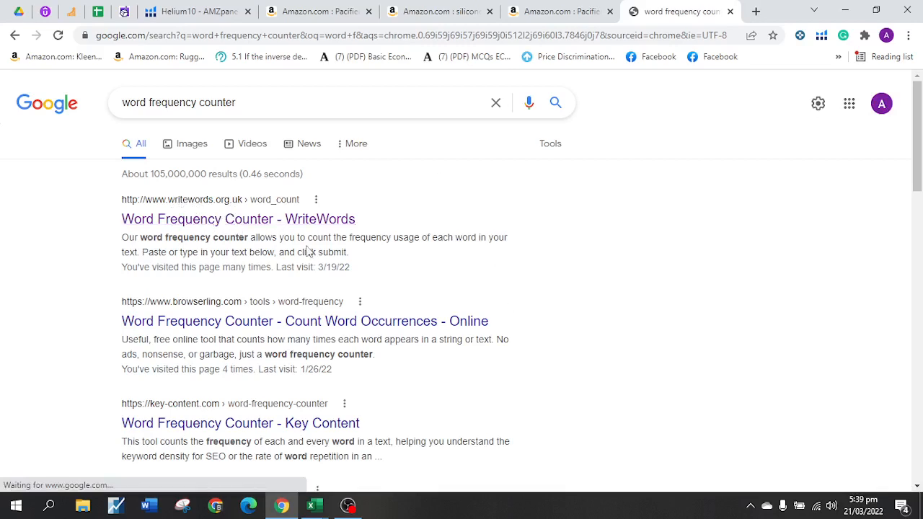
click(242, 213)
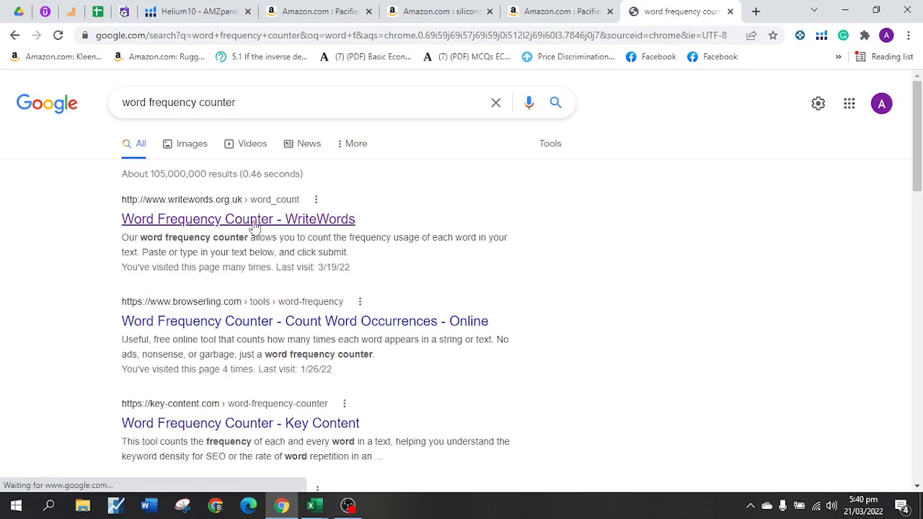
right_click(254, 227)
click(274, 231)
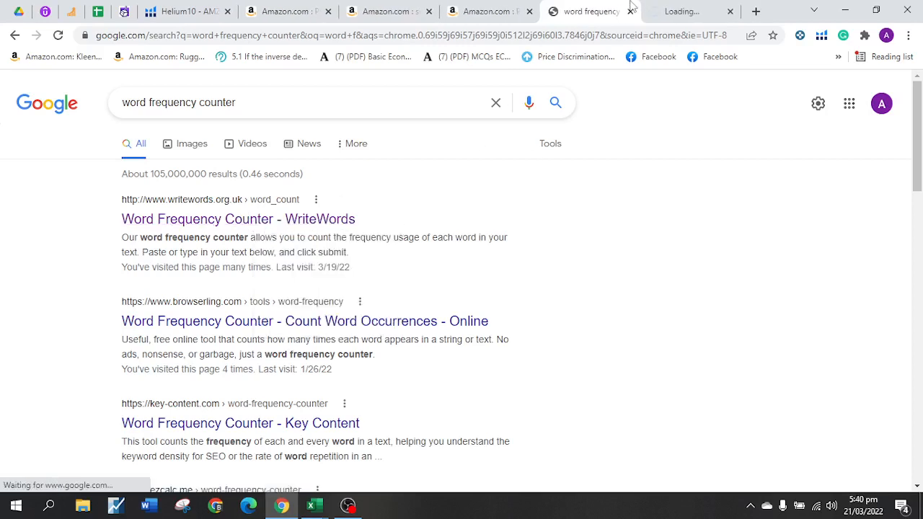
click(663, 8)
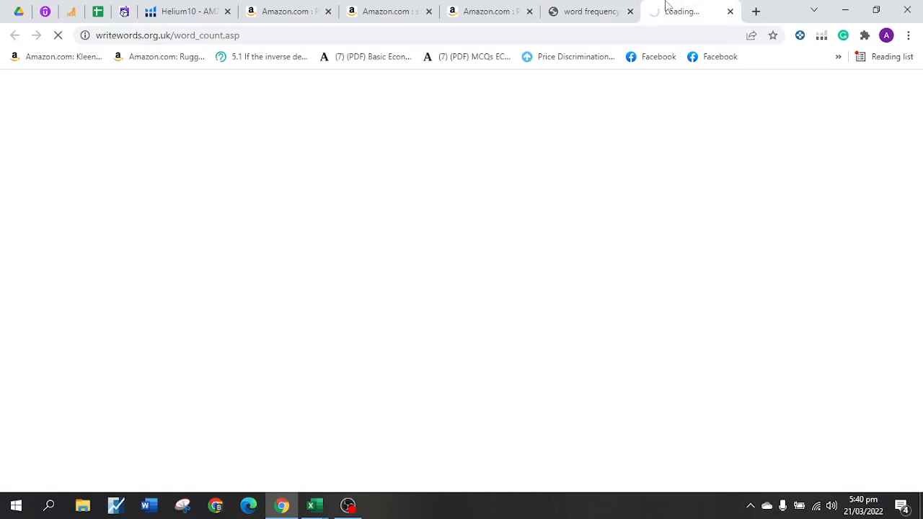
click(631, 11)
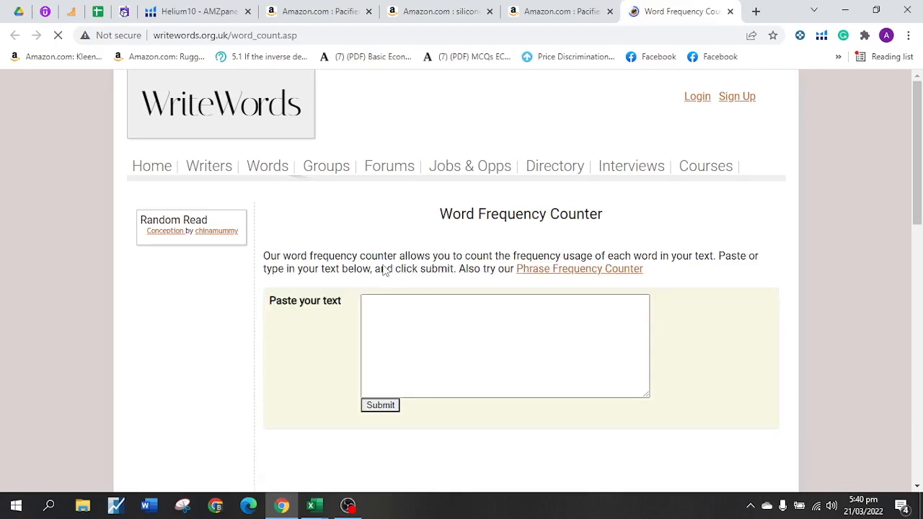
- Paste the copied pacifier clip product titles into the word frequency counter, check the text and submit it
click(412, 350)
scroll(414, 350, down, 1)
key(ctrl+v)
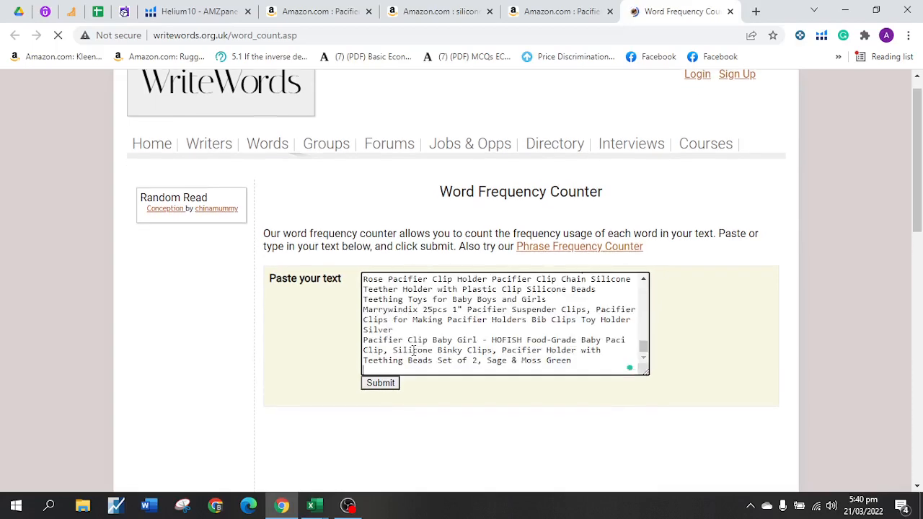
scroll(483, 318, up, 10)
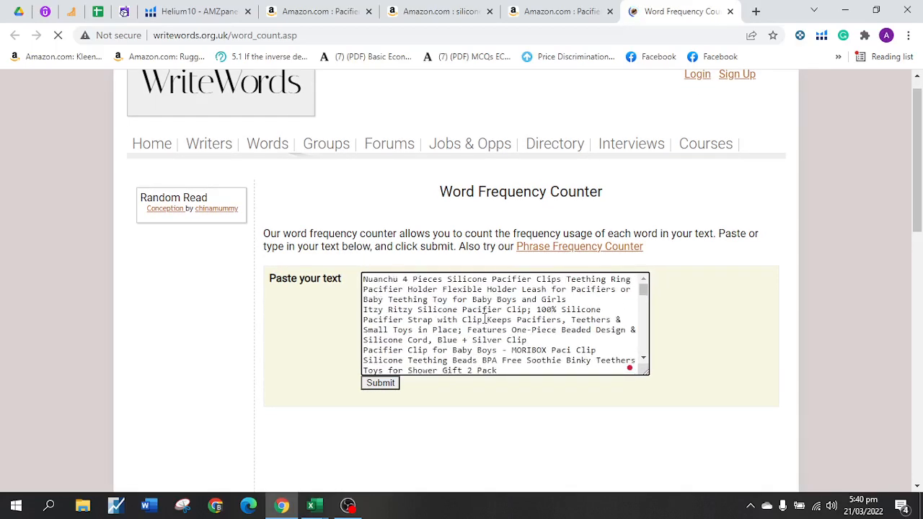
scroll(485, 318, down, 10)
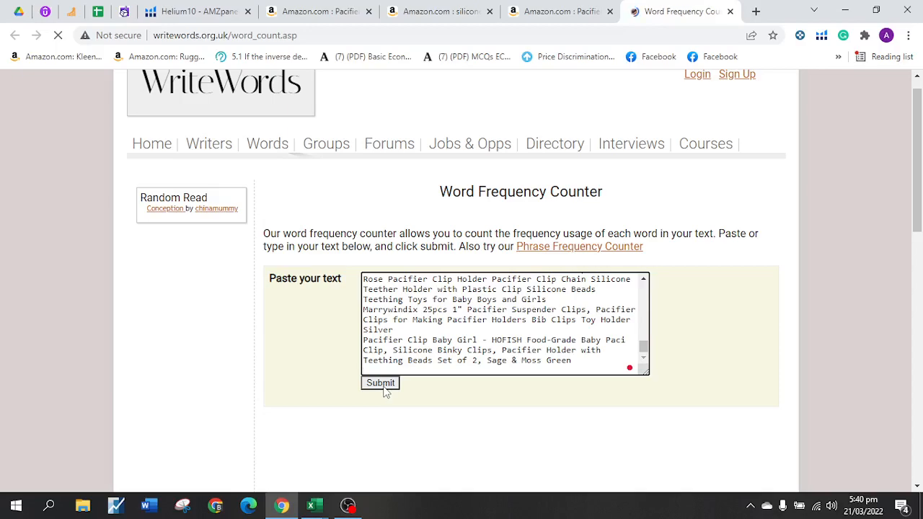
scroll(408, 289, up, 10)
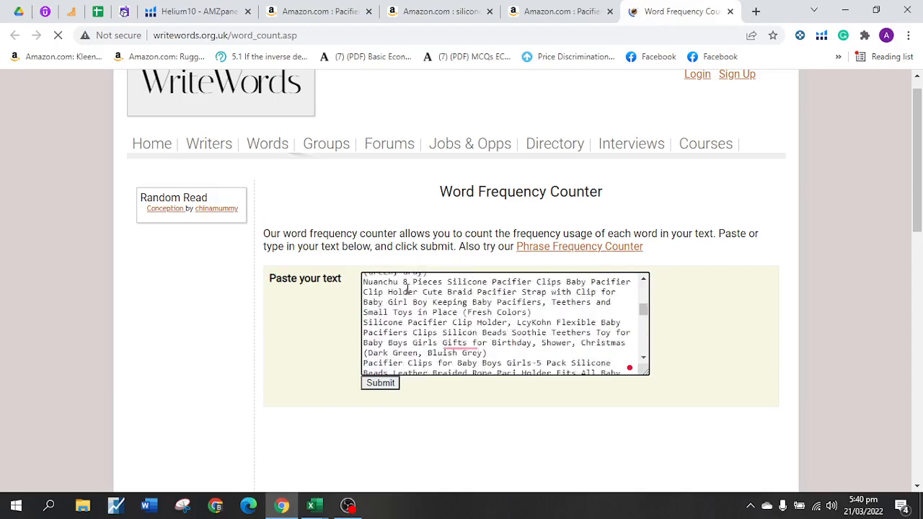
scroll(407, 289, down, 9)
scroll(407, 289, down, 3)
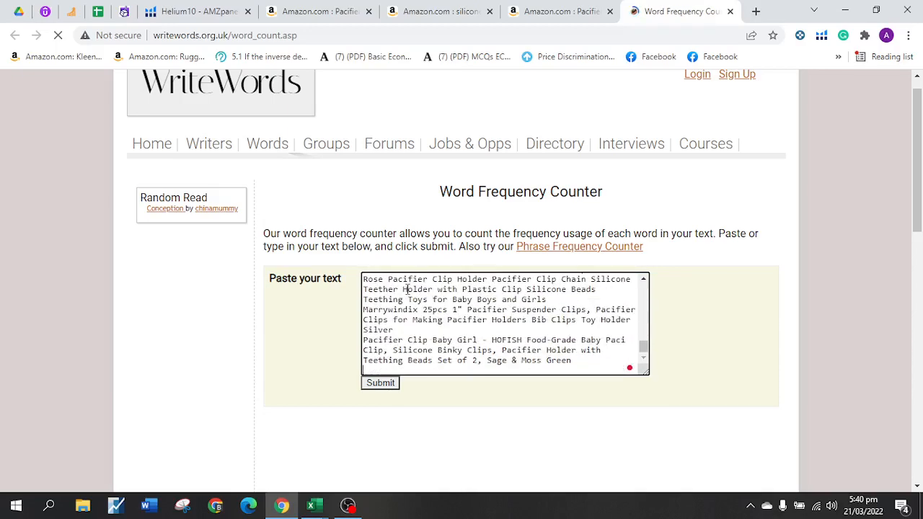
click(388, 386)
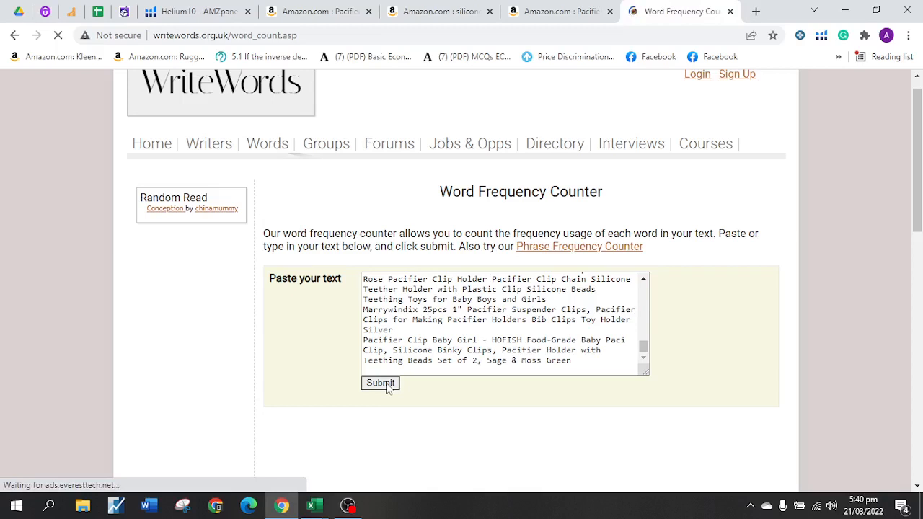
- Review the word frequency results and copy the entire list, from "83 pacifier" through "1 added"
scroll(387, 383, down, 1)
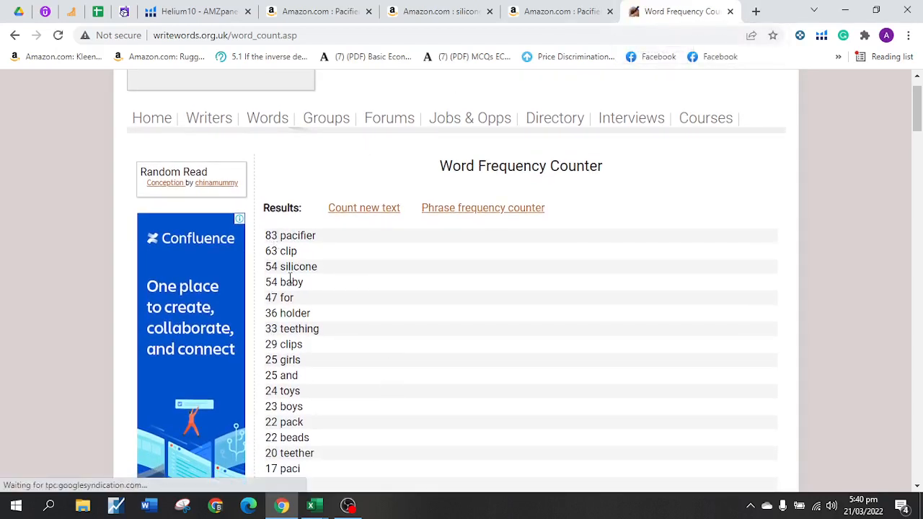
mouse_move(328, 511)
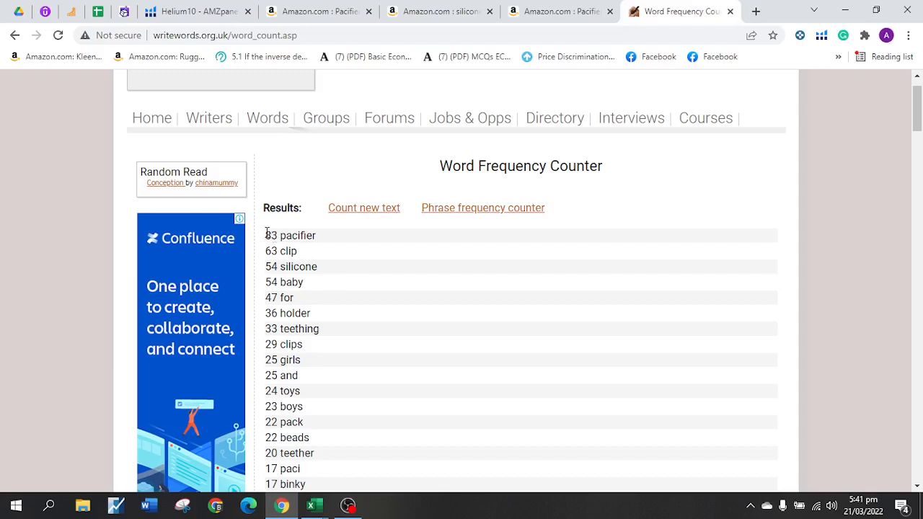
scroll(267, 233, down, 6)
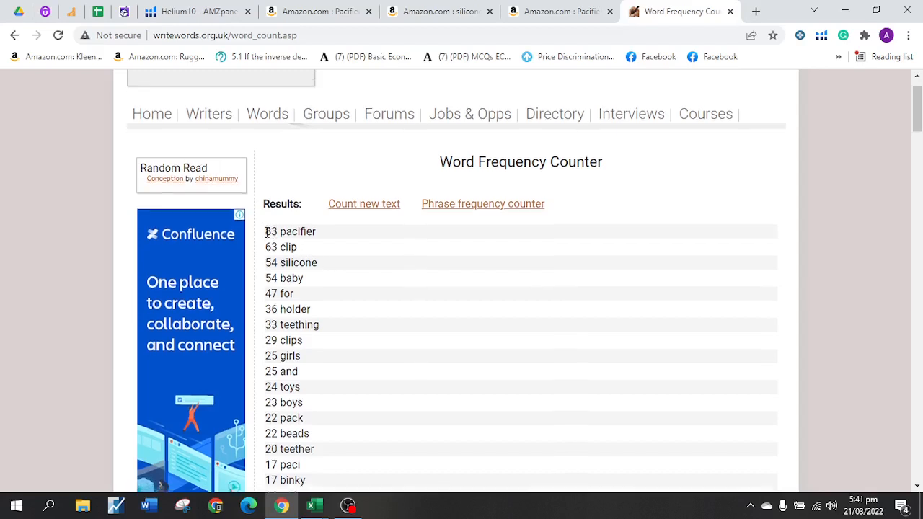
scroll(266, 233, up, 5)
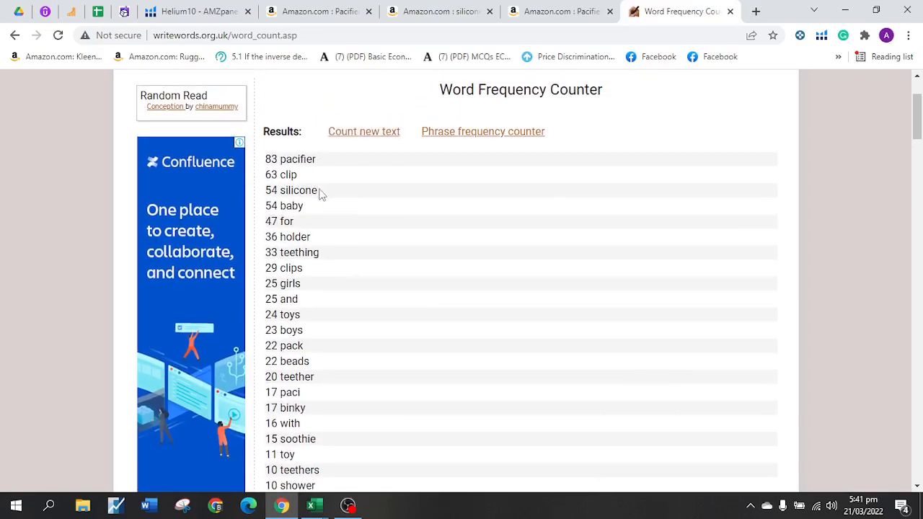
drag(320, 191, 280, 191)
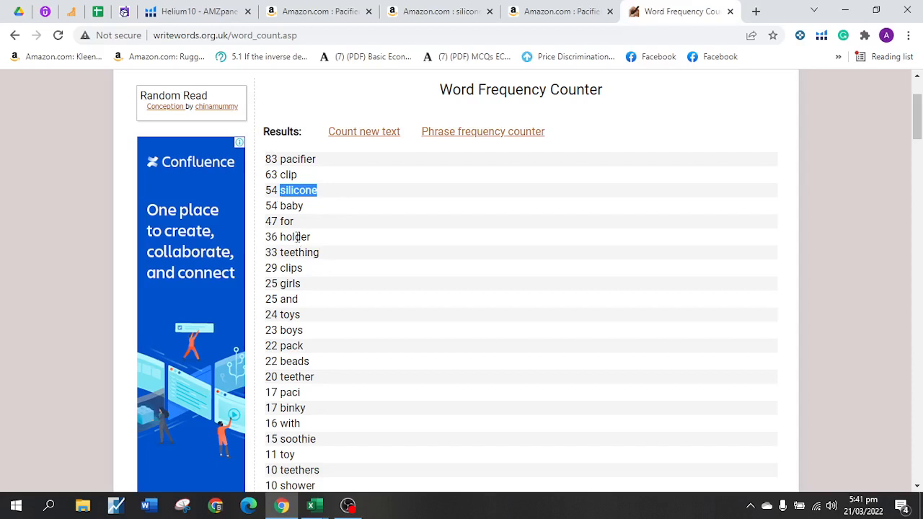
click(321, 256)
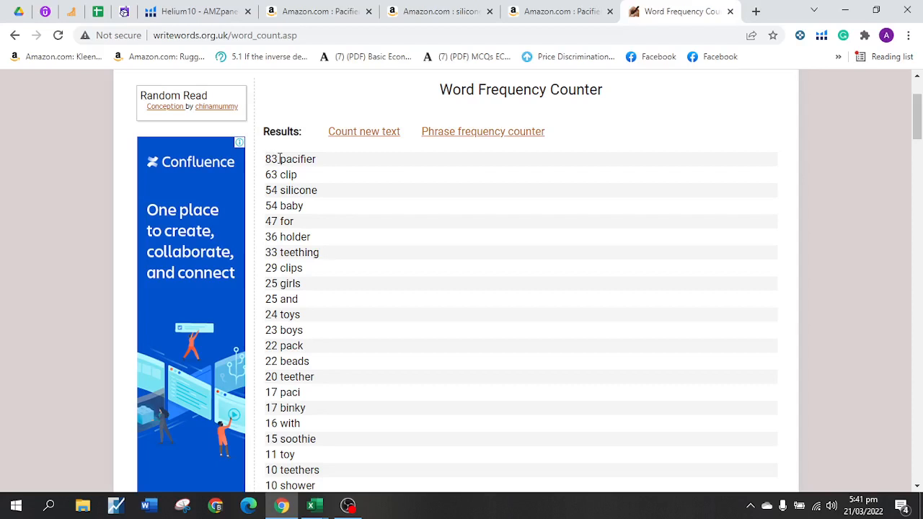
drag(277, 159, 265, 197)
drag(267, 159, 367, 315)
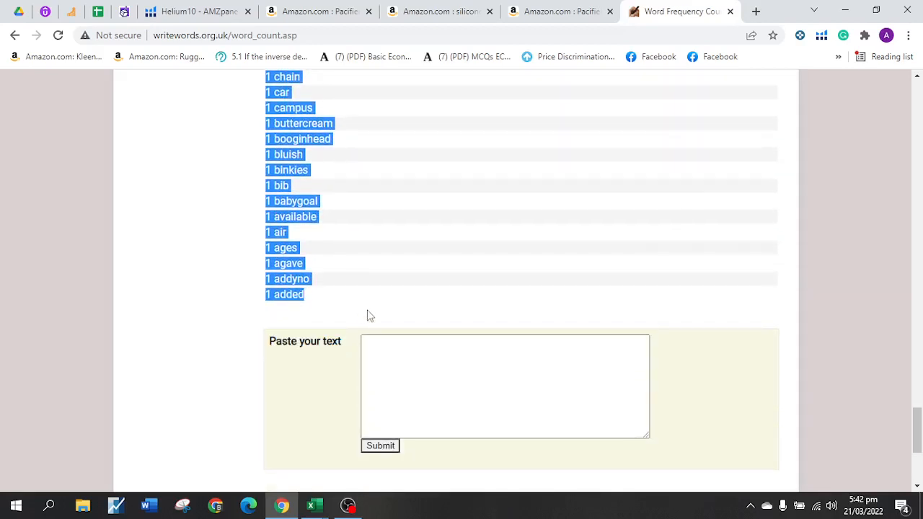
- Switch to the Book1 workbook in Excel and add a new worksheet named "Kw frequency"
click(312, 505)
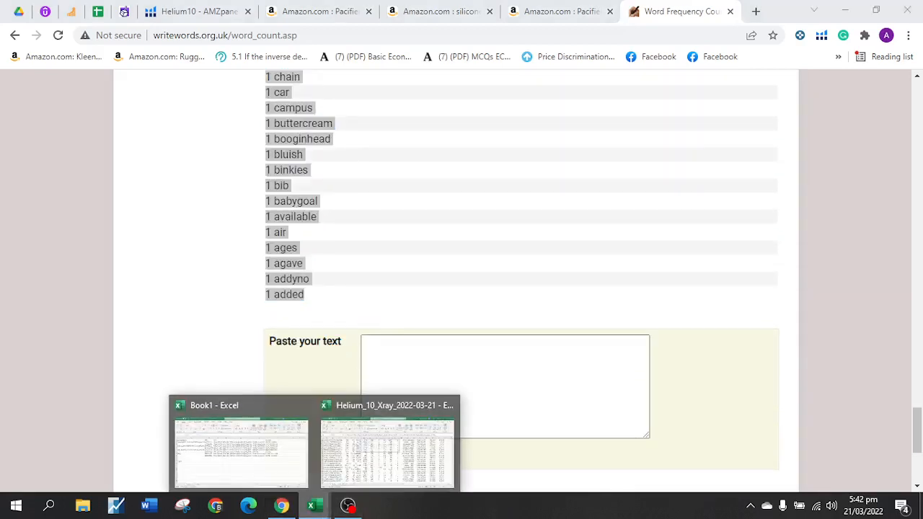
click(247, 435)
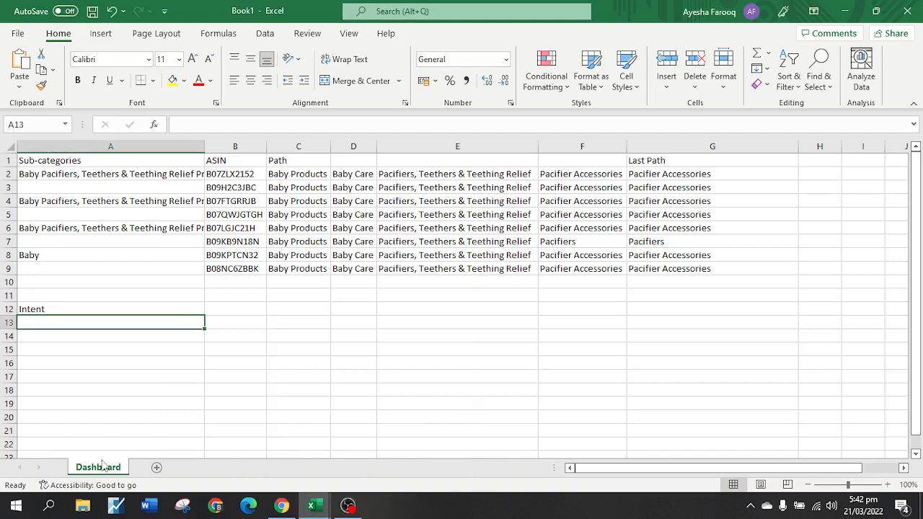
click(157, 468)
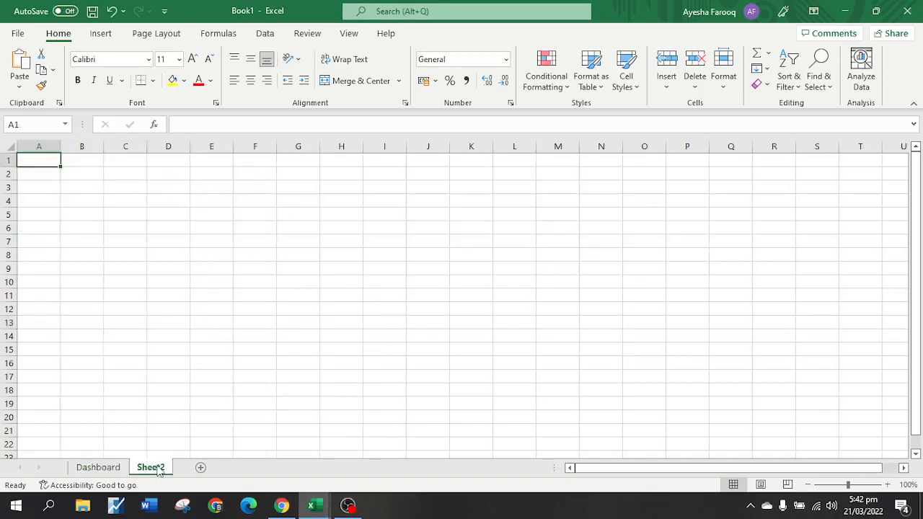
double_click(152, 467)
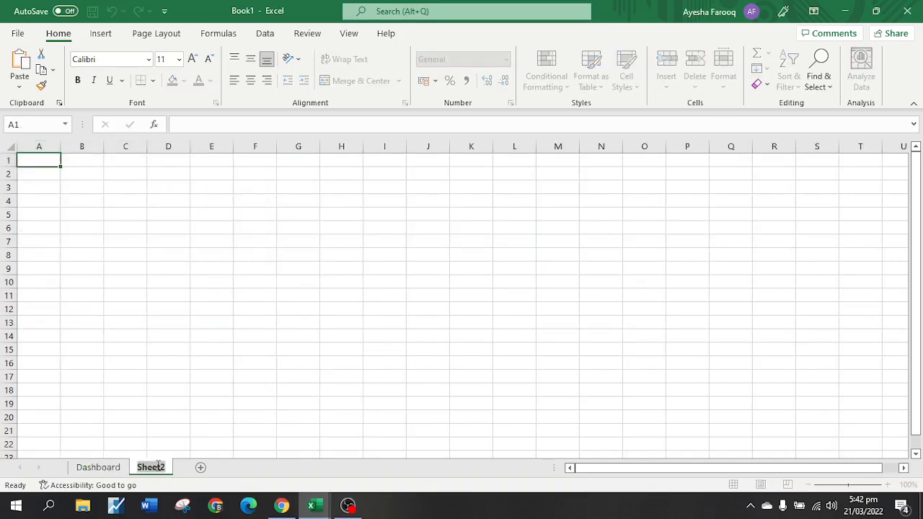
click(158, 466)
double_click(158, 467)
text(Kw f)
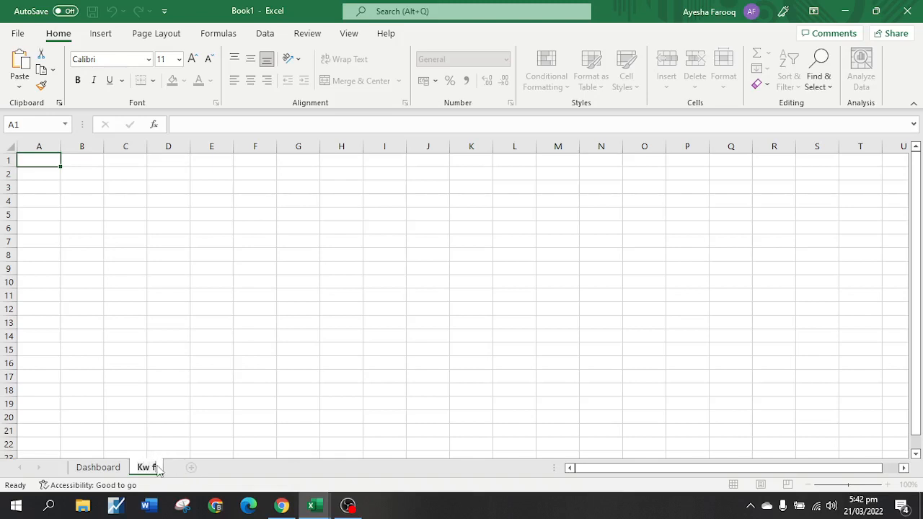
text(requency)
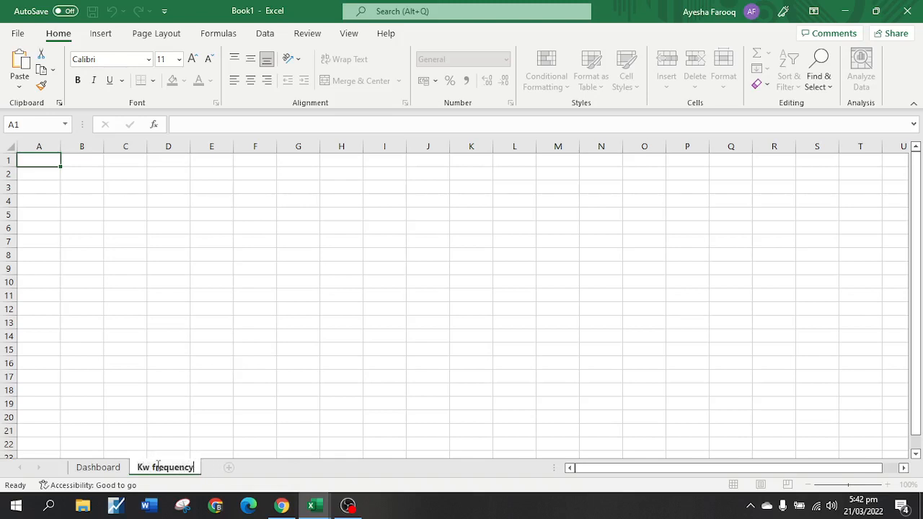
- Paste the word frequency list starting at cell A2, without text wrapping, and fit column A's width to its contents
click(41, 181)
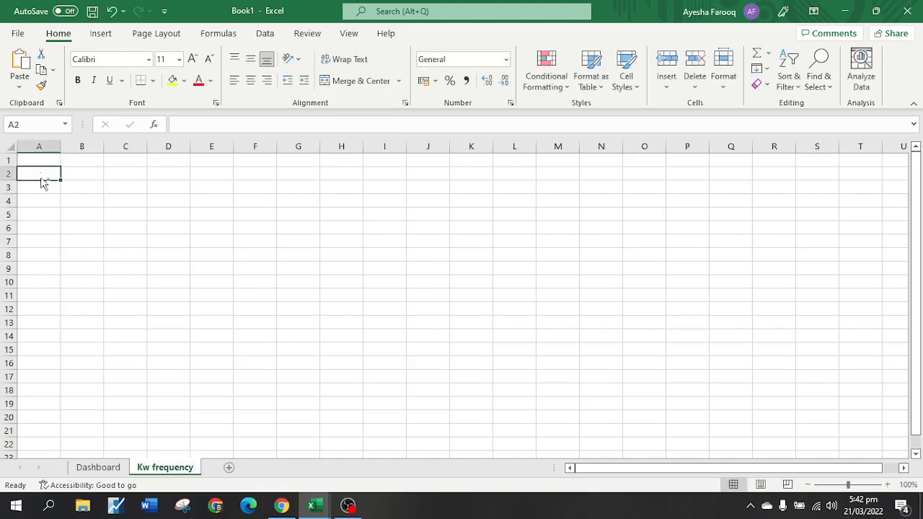
key(ctrl+v)
drag(62, 146, 145, 154)
click(346, 59)
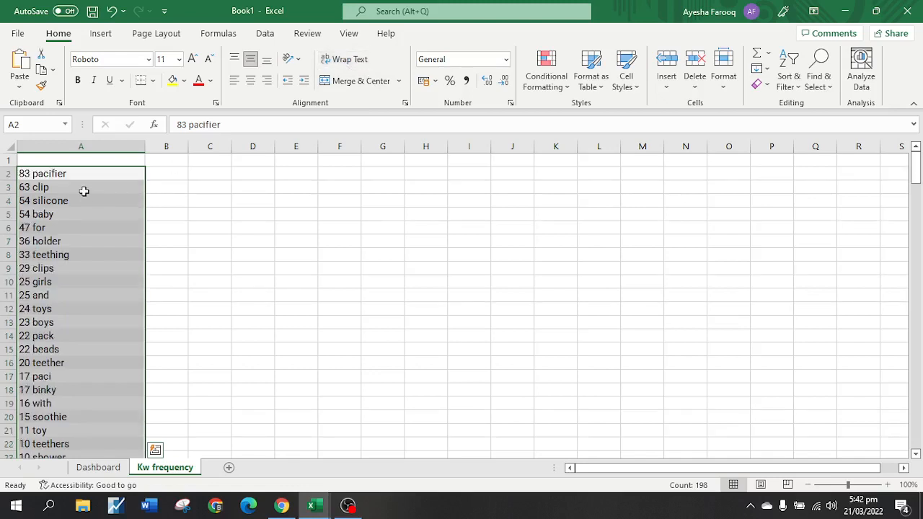
double_click(143, 147)
click(187, 378)
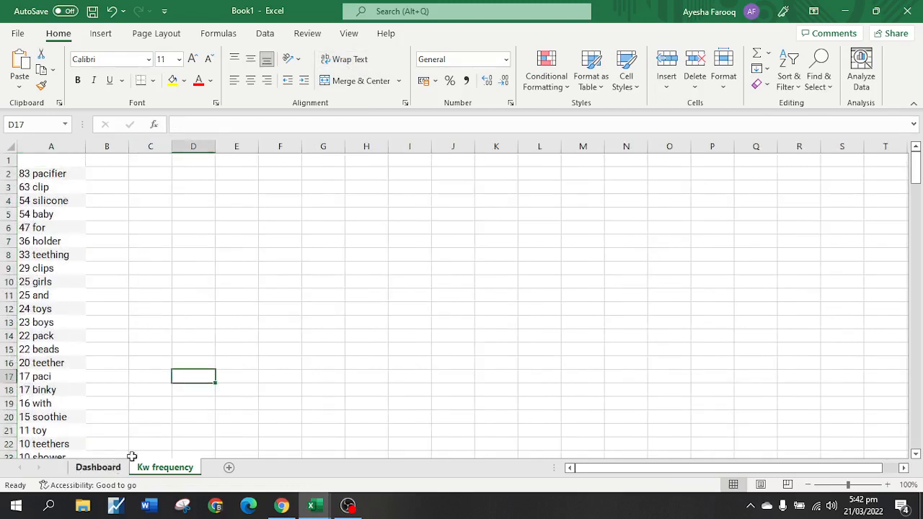
click(101, 307)
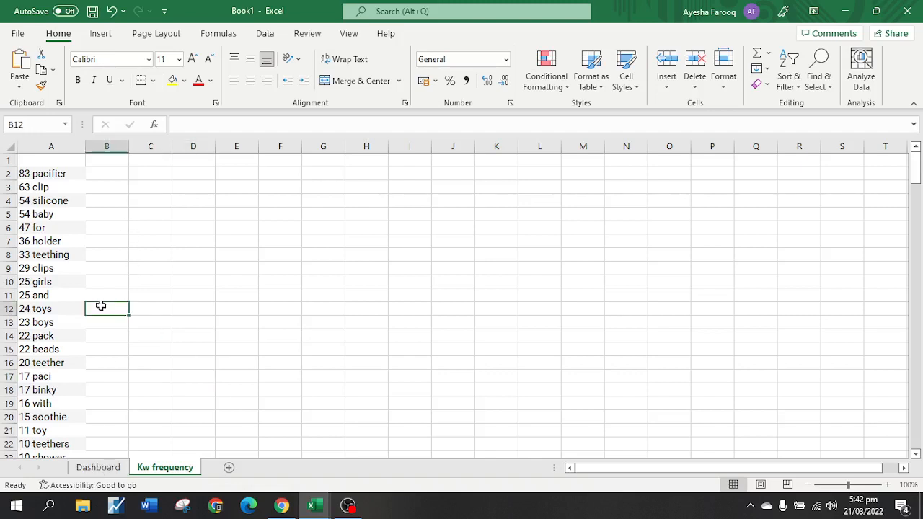
- Return to the Dashboard worksheet and close the Helium_10_Xray_2022-03-21 workbook
click(98, 469)
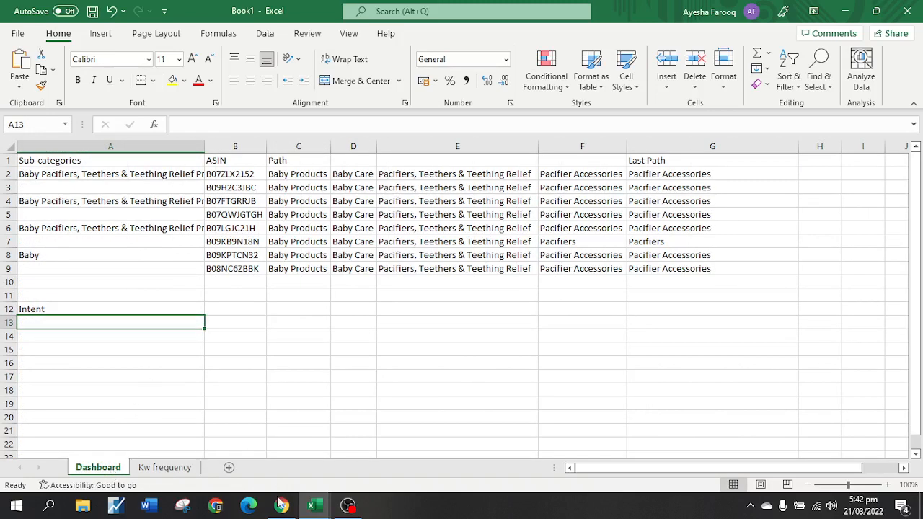
mouse_move(313, 505)
click(390, 440)
click(907, 11)
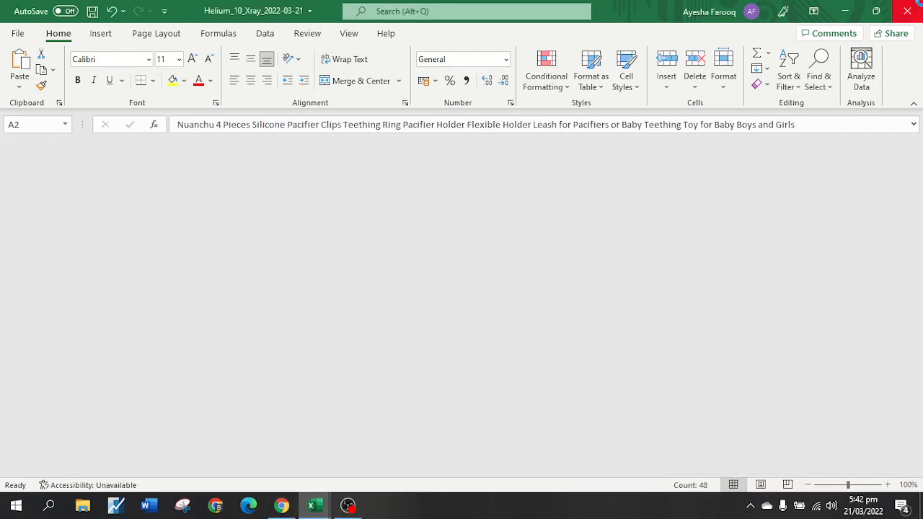
- Switch to Chrome and close the Word Frequency Counter page
click(281, 505)
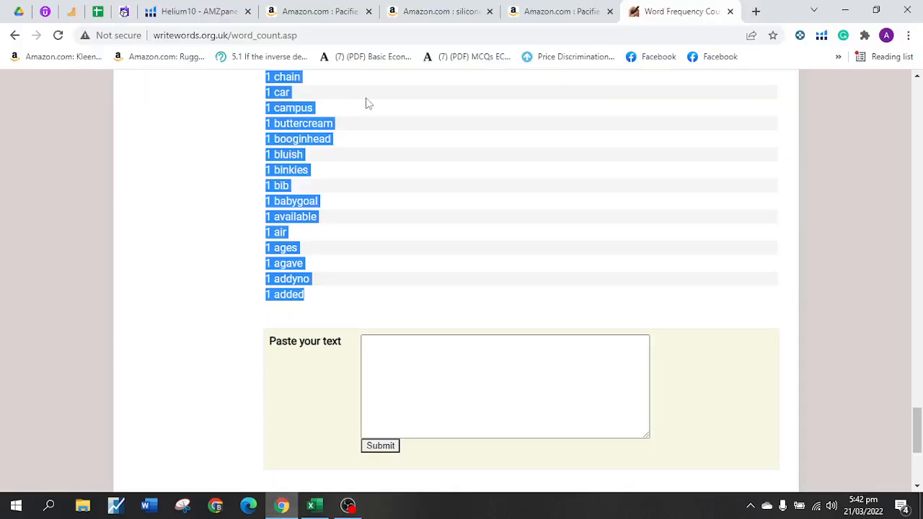
click(601, 7)
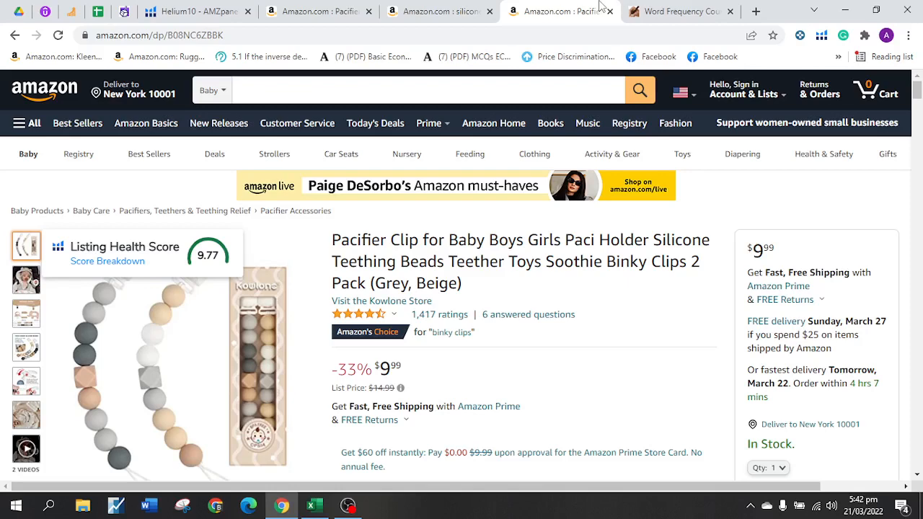
click(720, 11)
click(729, 11)
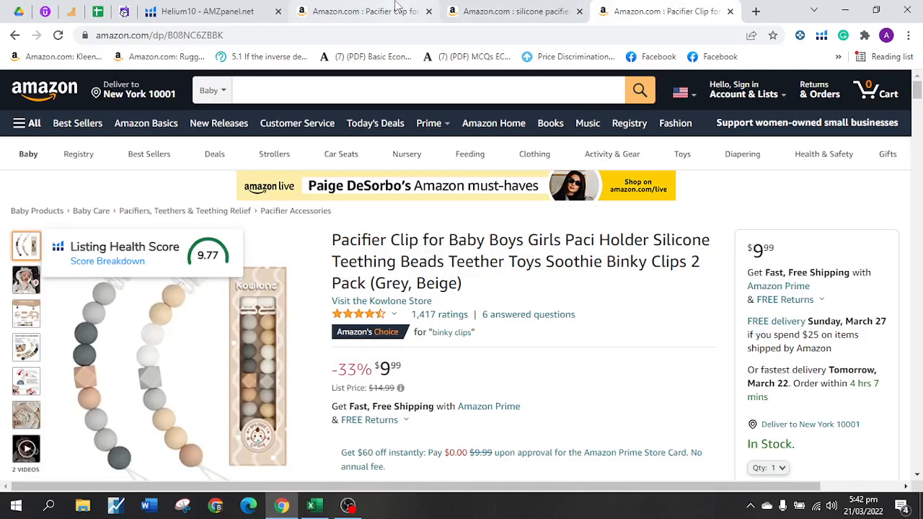
- Open the Magnet keyword research tool from the Helium 10 dashboard
click(422, 8)
click(209, 11)
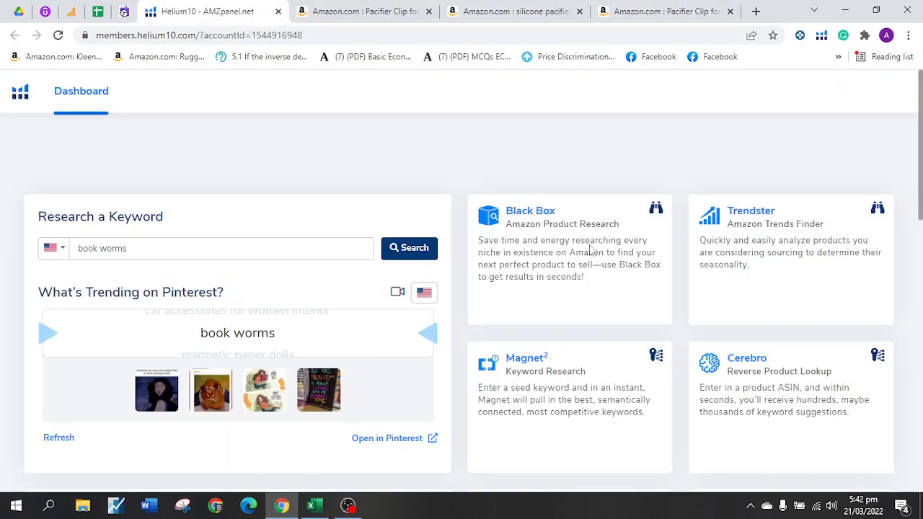
click(517, 370)
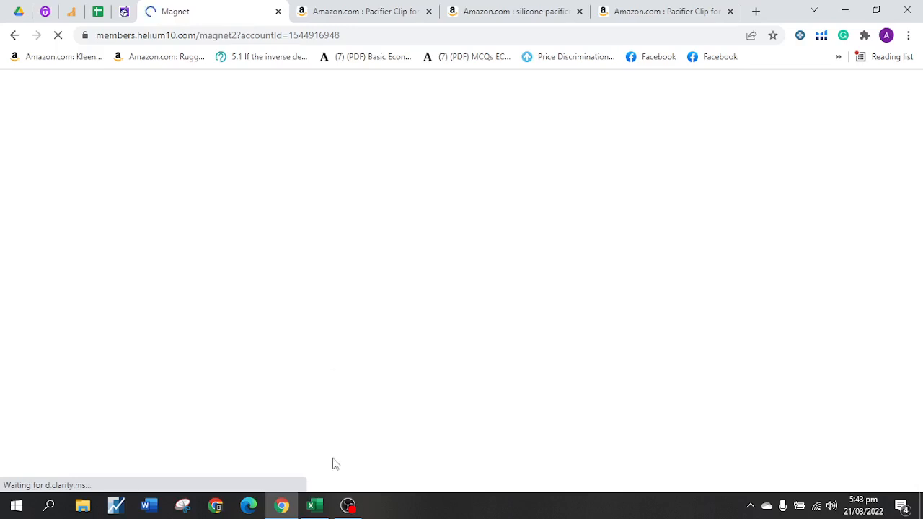
click(314, 504)
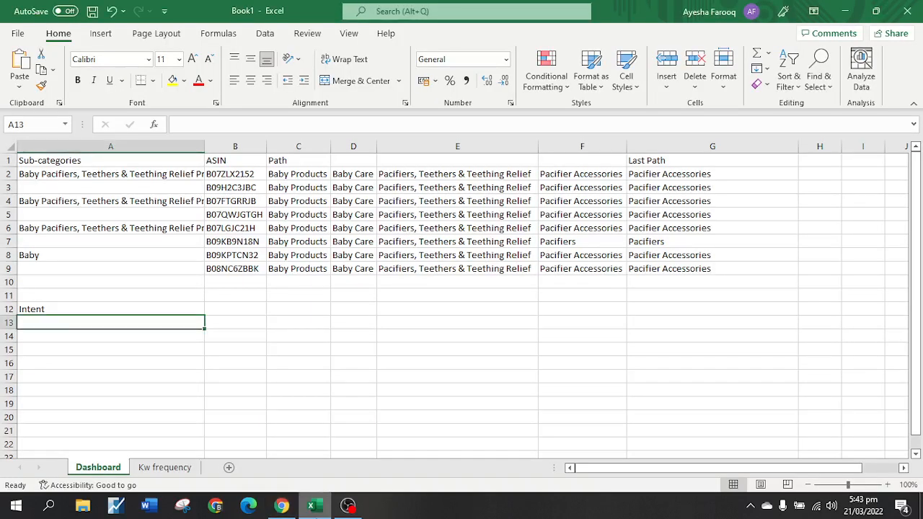
click(314, 514)
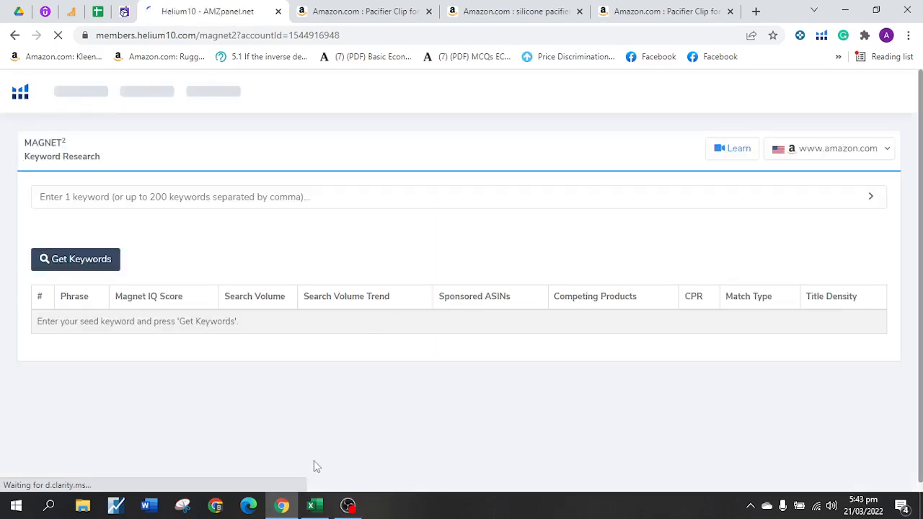
click(314, 505)
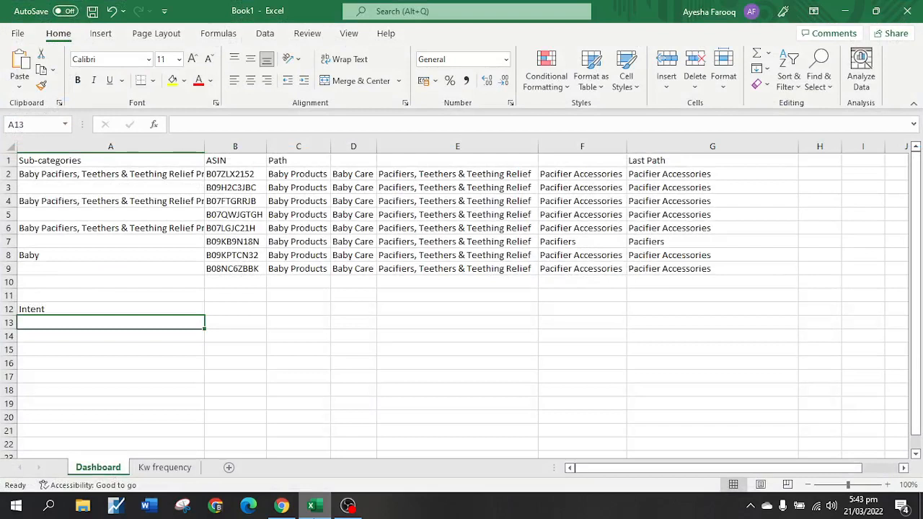
click(311, 510)
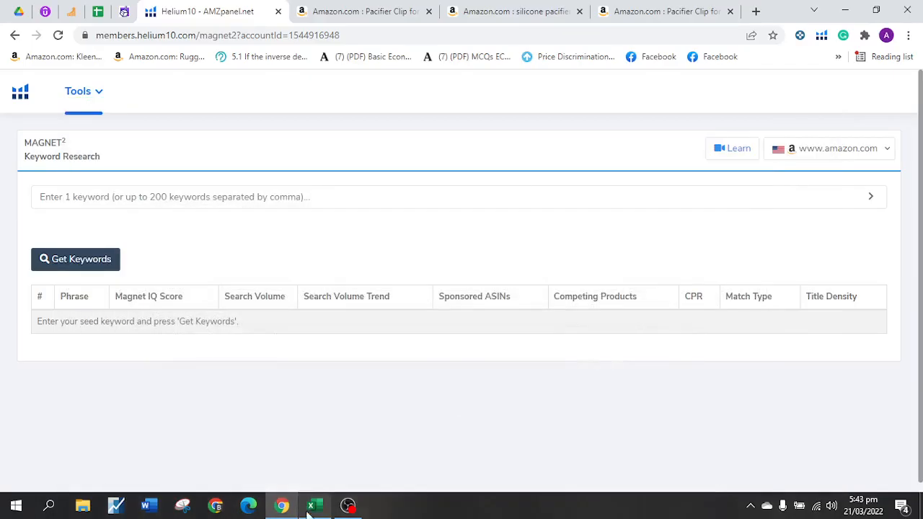
- Run a Magnet keyword search for "Silicone pacifier clip"
click(372, 202)
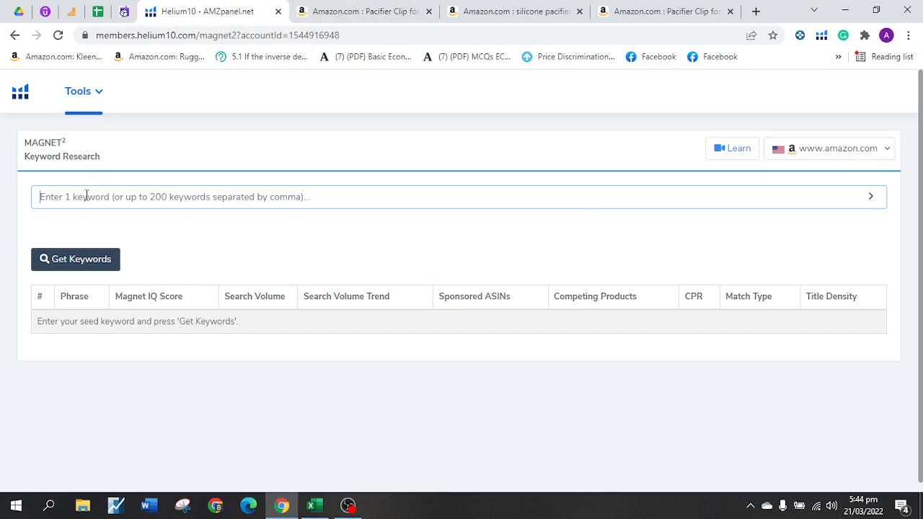
text(Sil)
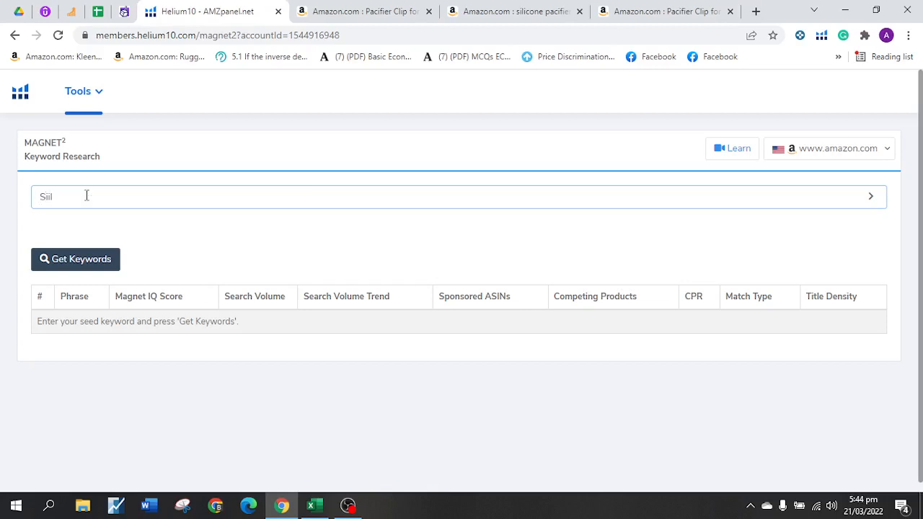
key(BackSpace)
key(BackSpace)
text(licone pacifier clip)
key(Return)
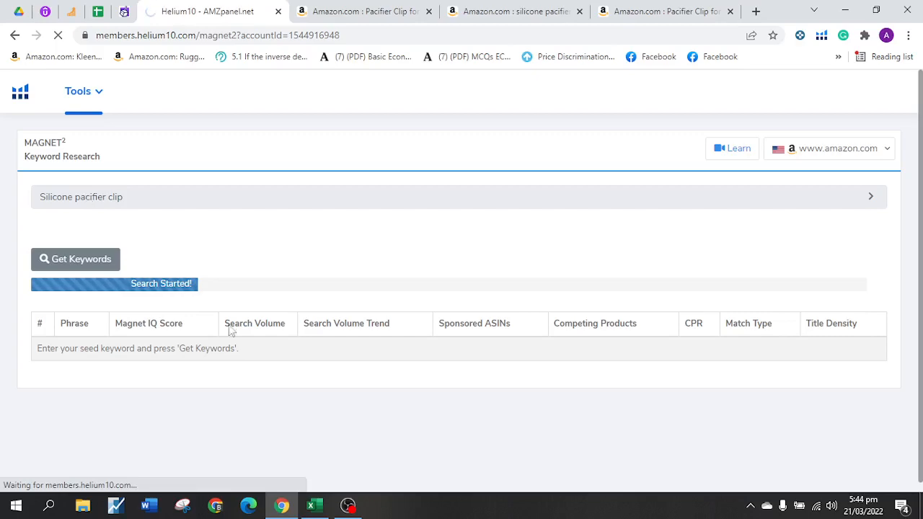
- Switch to Excel, examine the Kw frequency word list for product features, colours and occasions, and return to the Dashboard worksheet
click(311, 505)
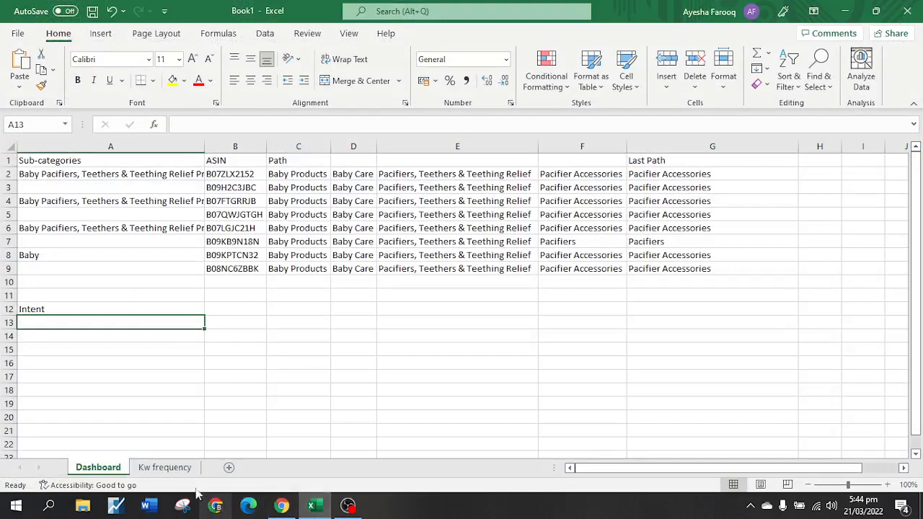
click(167, 468)
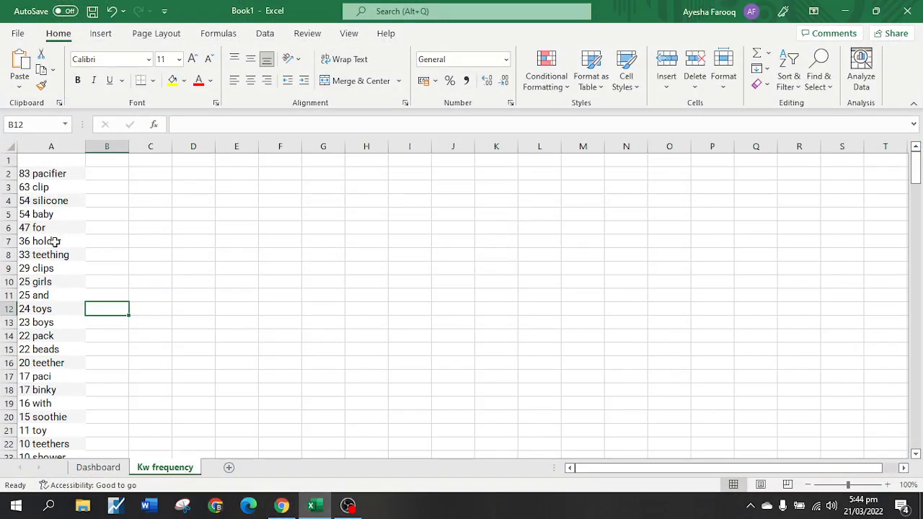
click(64, 310)
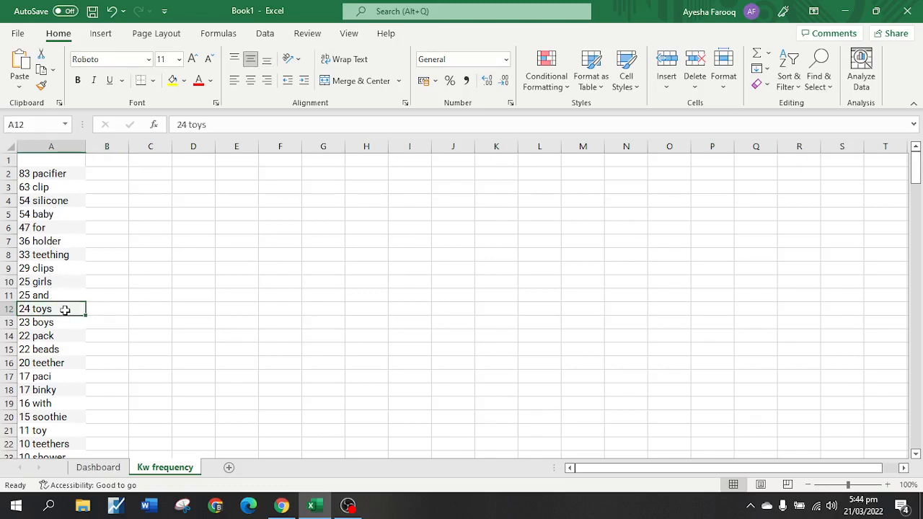
scroll(64, 309, down, 2)
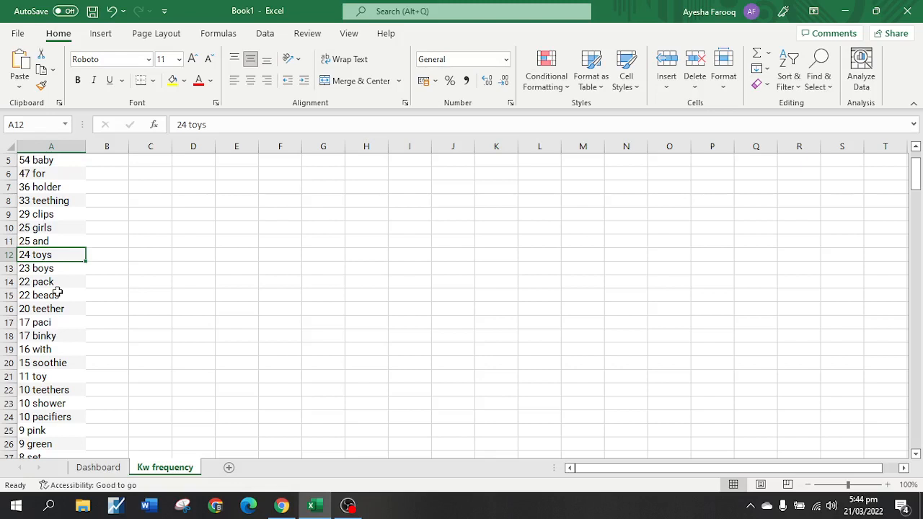
click(64, 296)
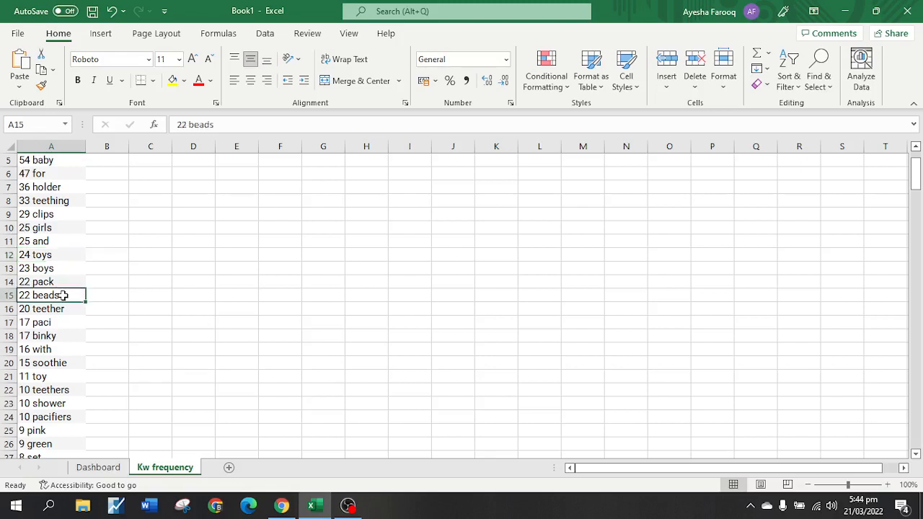
scroll(64, 296, down, 2)
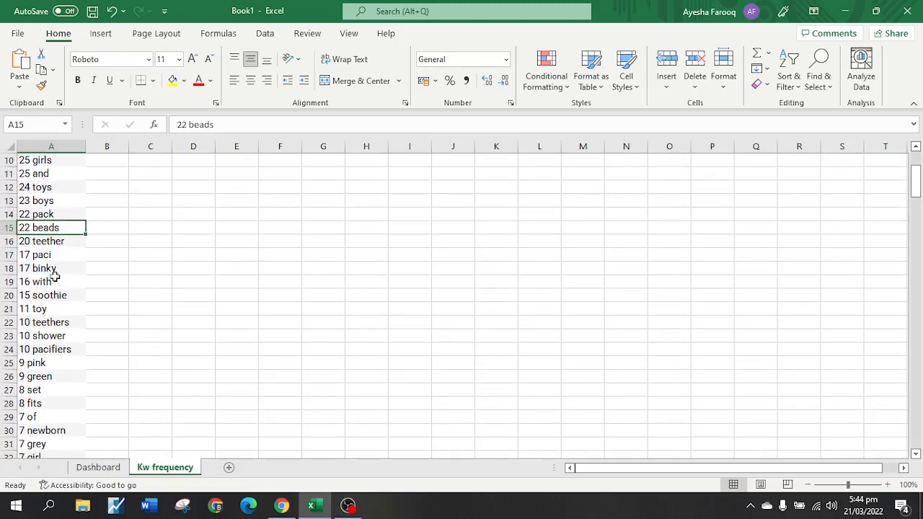
click(64, 267)
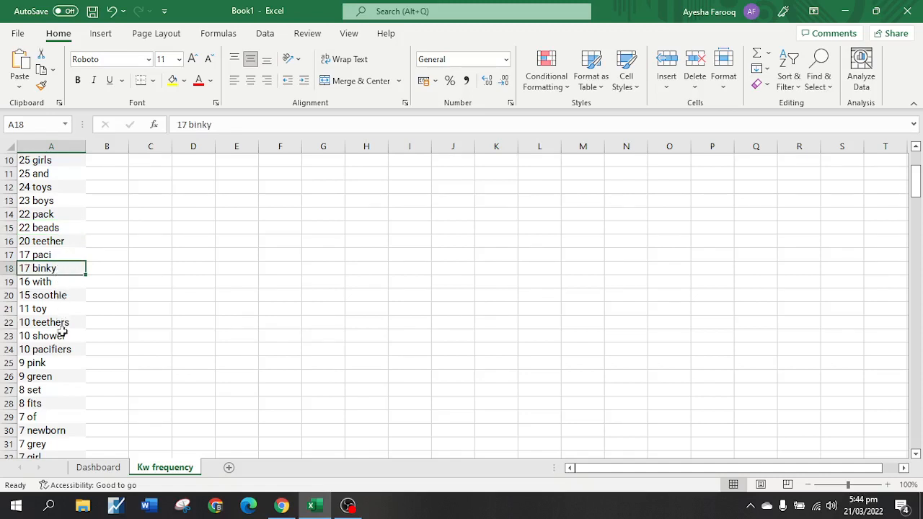
scroll(69, 366, down, 1)
scroll(69, 366, down, 2)
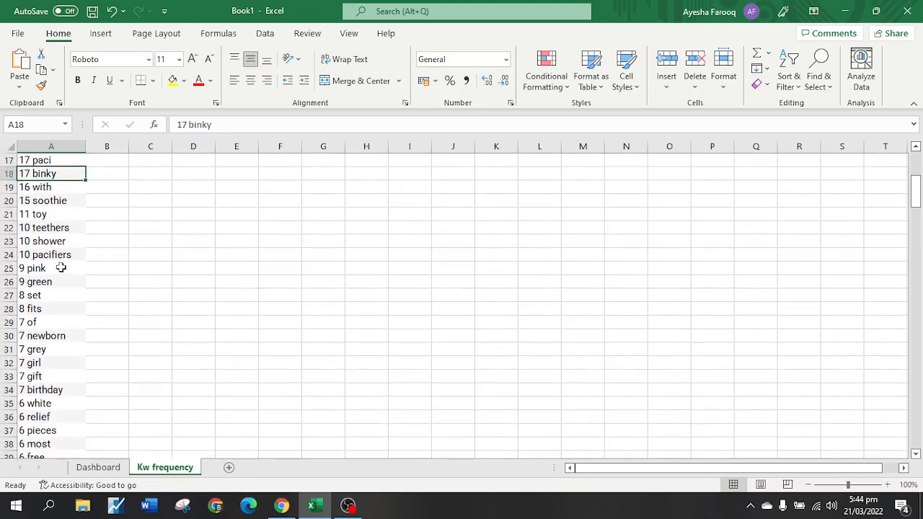
click(56, 265)
drag(56, 266, 59, 281)
click(62, 281)
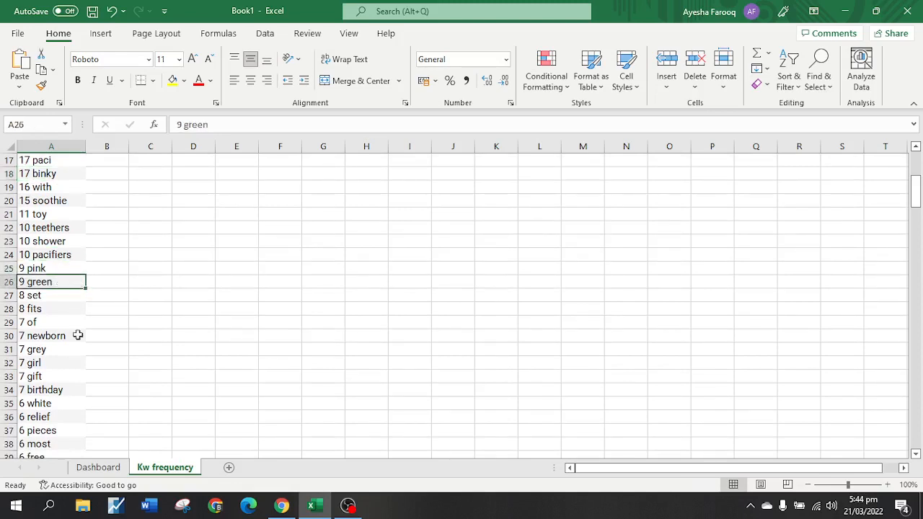
scroll(78, 335, down, 1)
click(61, 307)
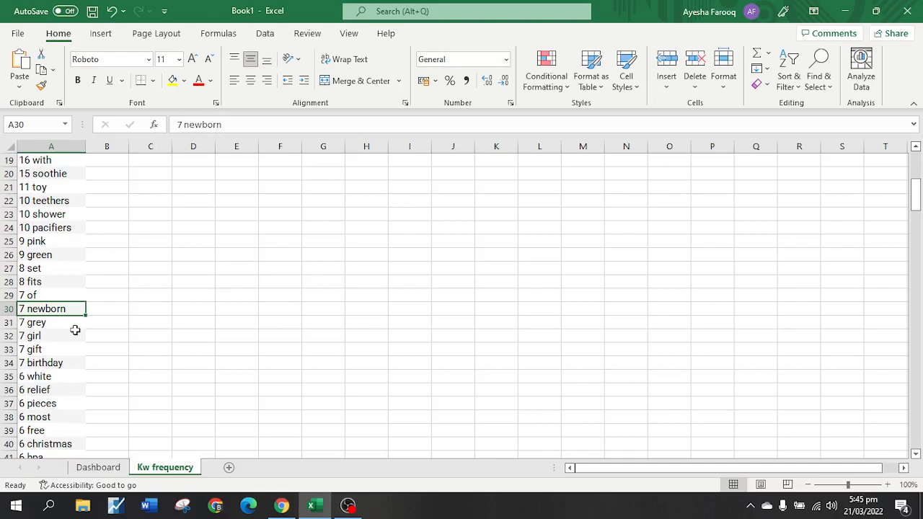
scroll(75, 330, down, 1)
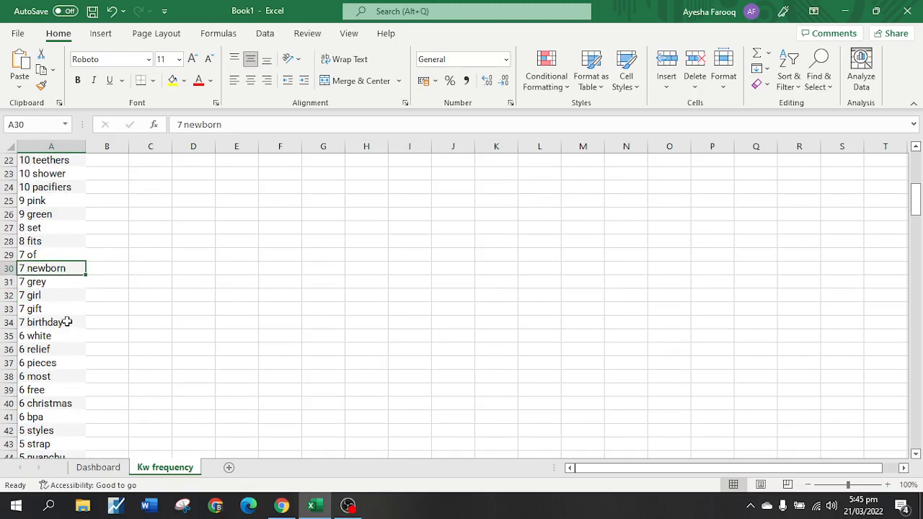
click(67, 323)
scroll(78, 350, up, 7)
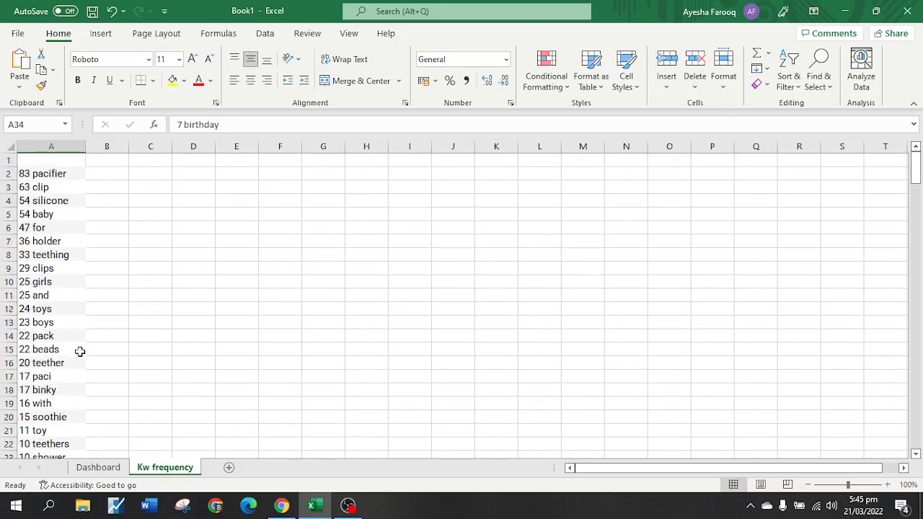
click(101, 469)
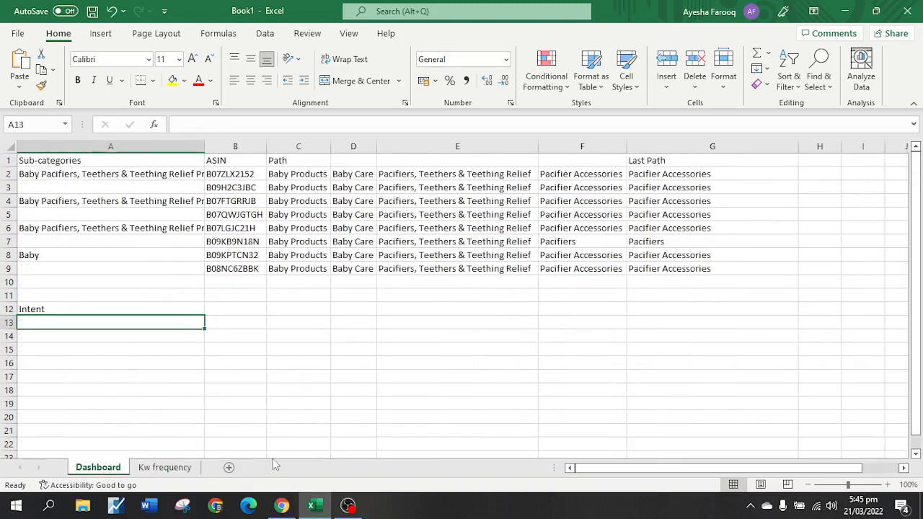
- Switch to Chrome and sort the Magnet keyword results by search volume from high to low
click(281, 507)
scroll(209, 227, down, 5)
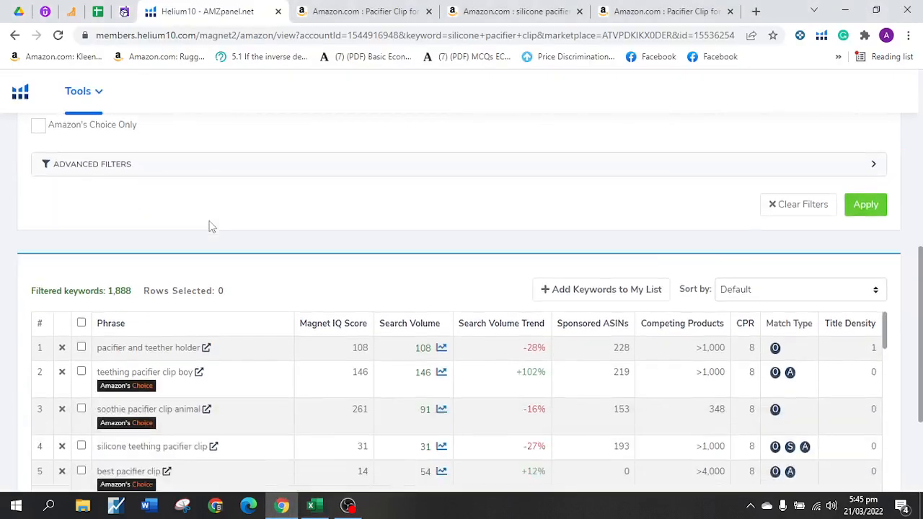
scroll(212, 226, down, 3)
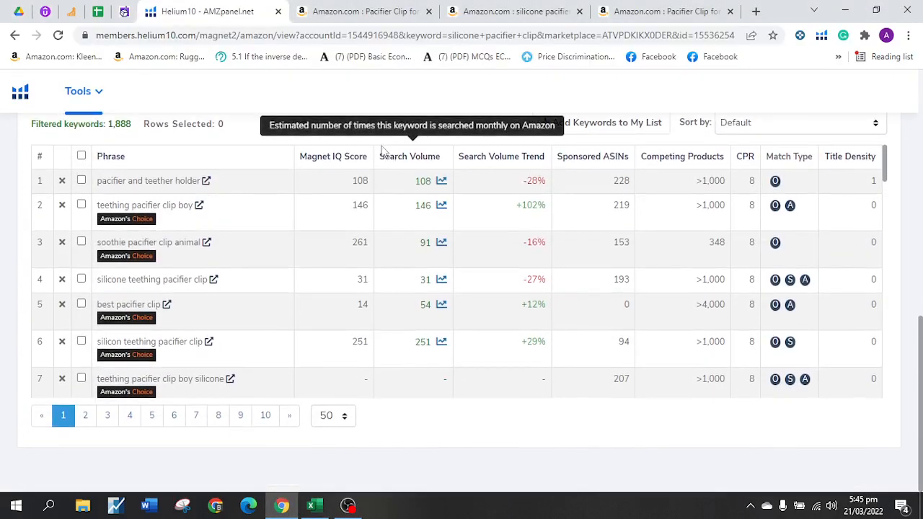
scroll(382, 150, up, 6)
scroll(382, 150, down, 6)
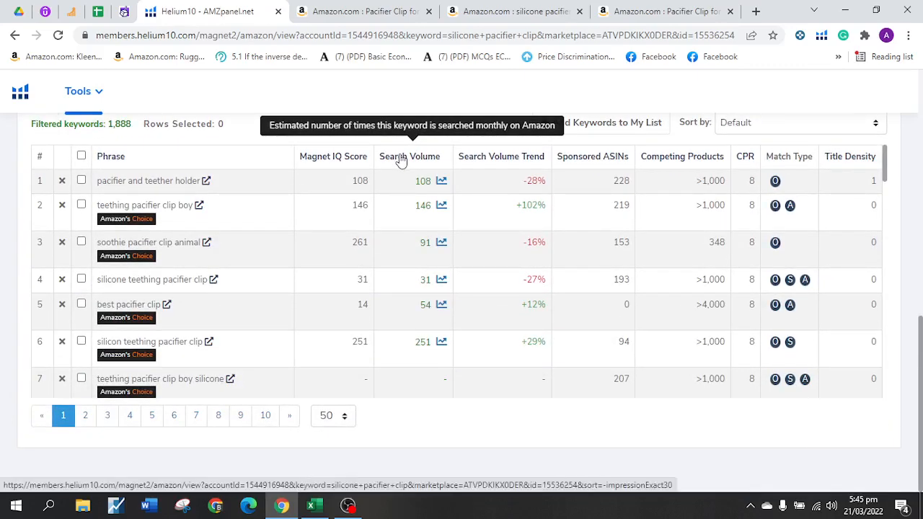
click(401, 157)
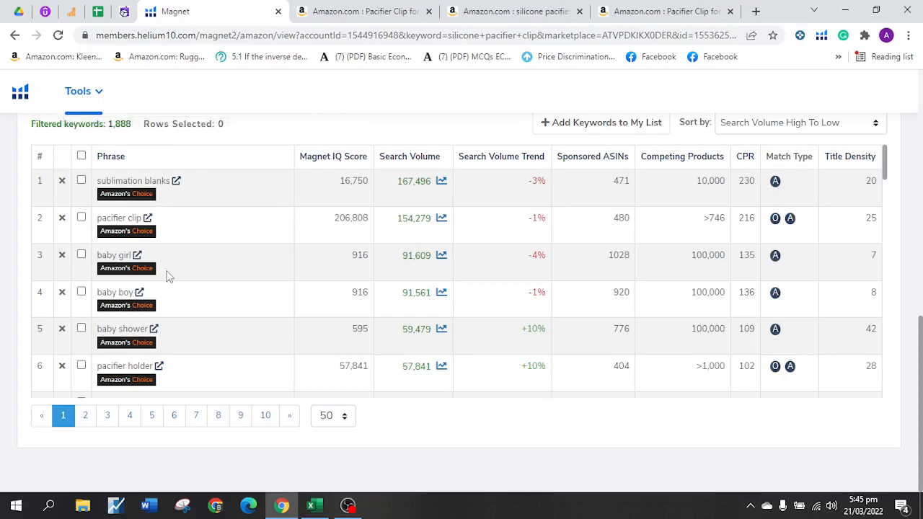
- Copy the phrase "pacifier clip" from the Magnet results into cell A13 of Excel's Dashboard worksheet, under Intent
scroll(167, 276, down, 1)
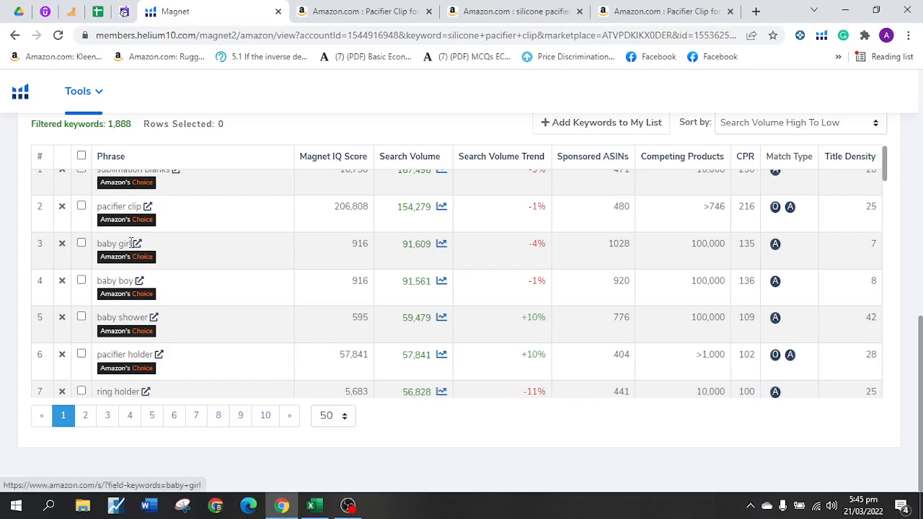
drag(130, 243, 84, 249)
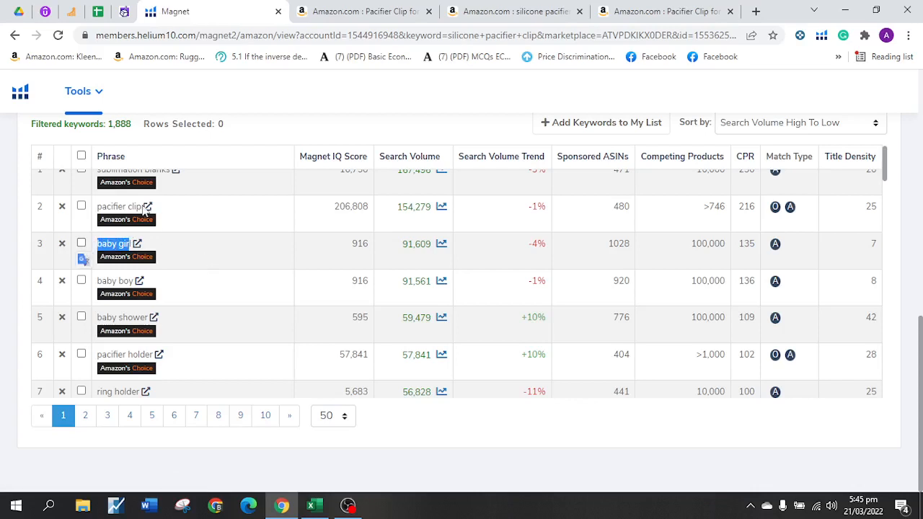
drag(143, 208, 92, 214)
key(ctrl+c)
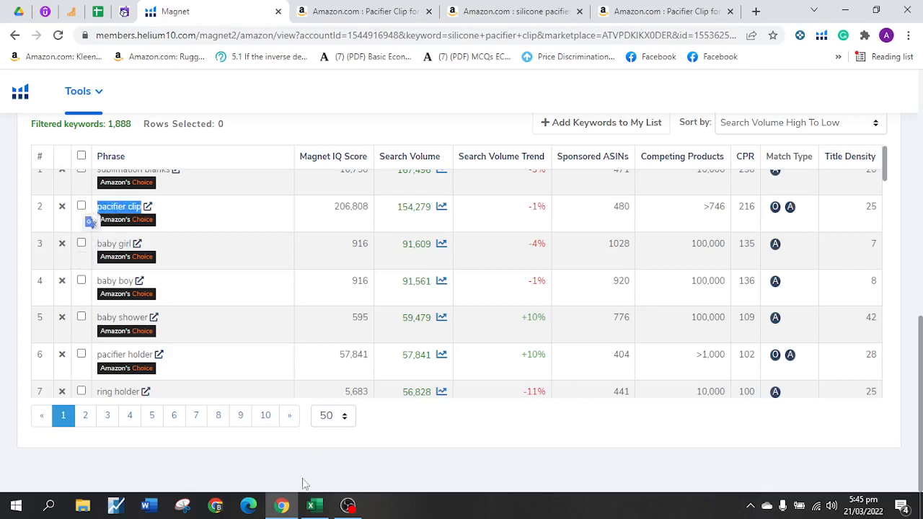
click(312, 504)
key(ctrl+v)
key(Return)
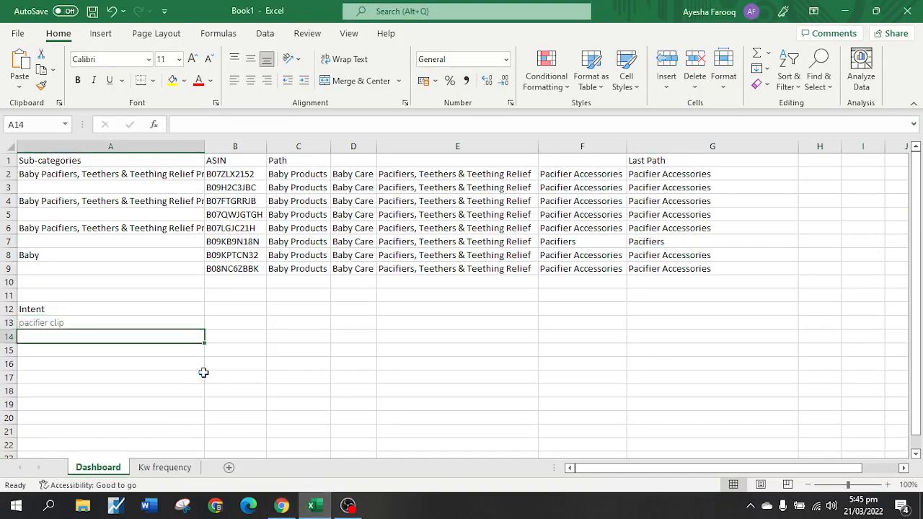
- Switch to Chrome, open the Amazon results for "pacifier holder" from Magnet, examine which product types are listed, and return to Magnet
click(281, 504)
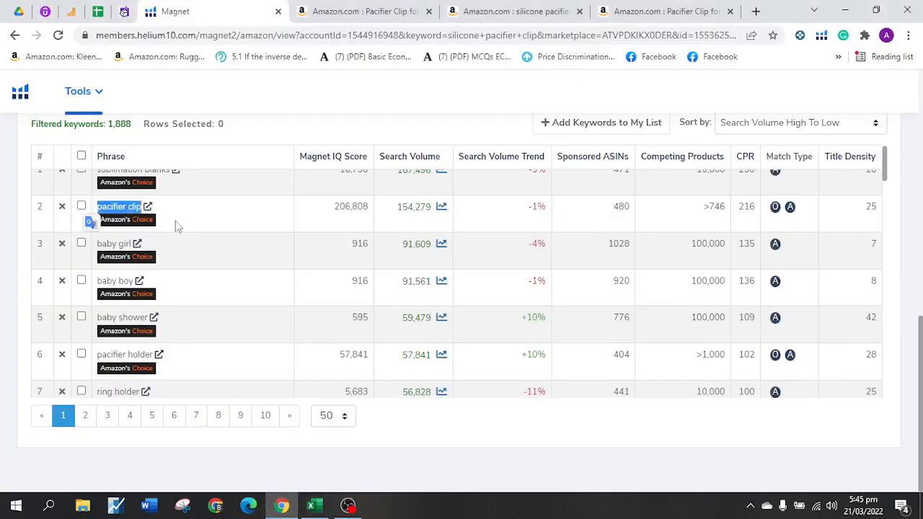
scroll(162, 290, down, 1)
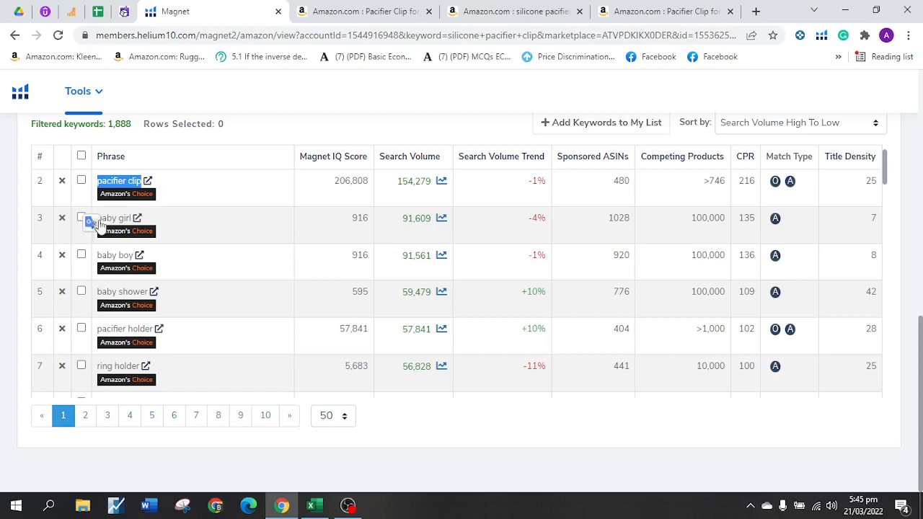
scroll(130, 256, down, 1)
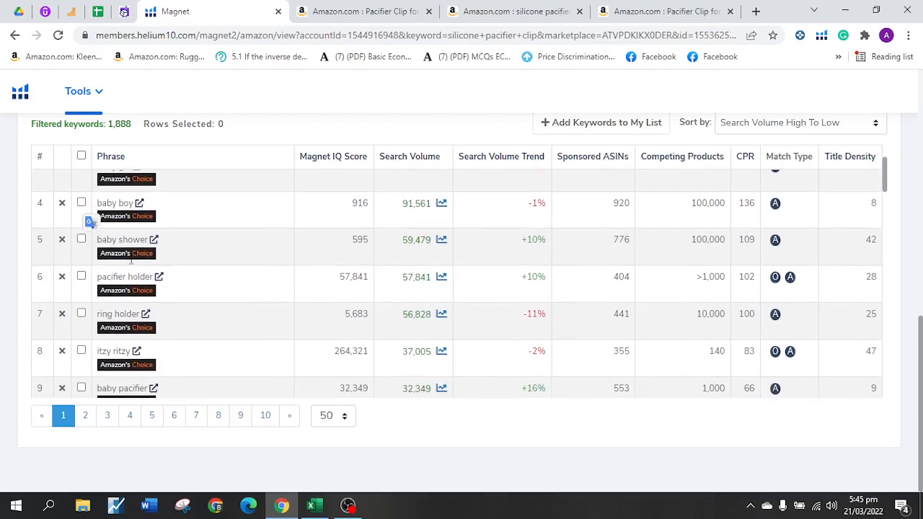
scroll(131, 292, down, 1)
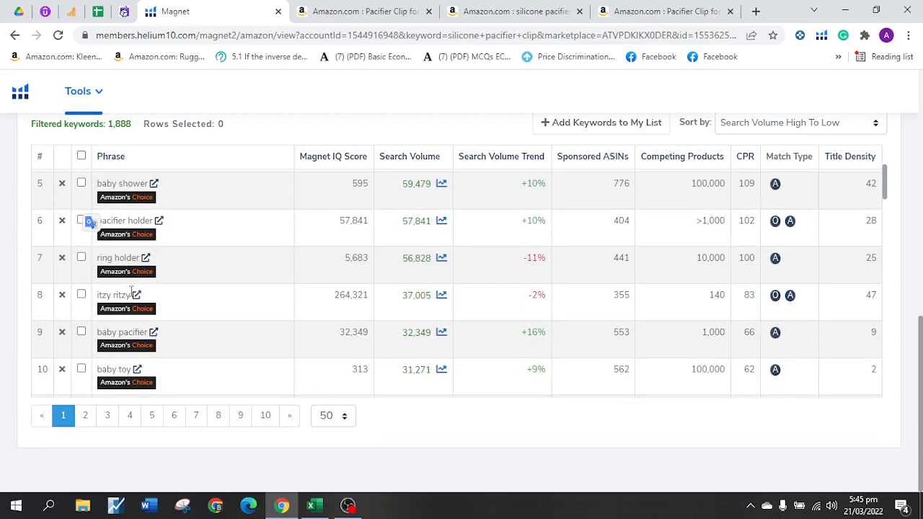
click(160, 222)
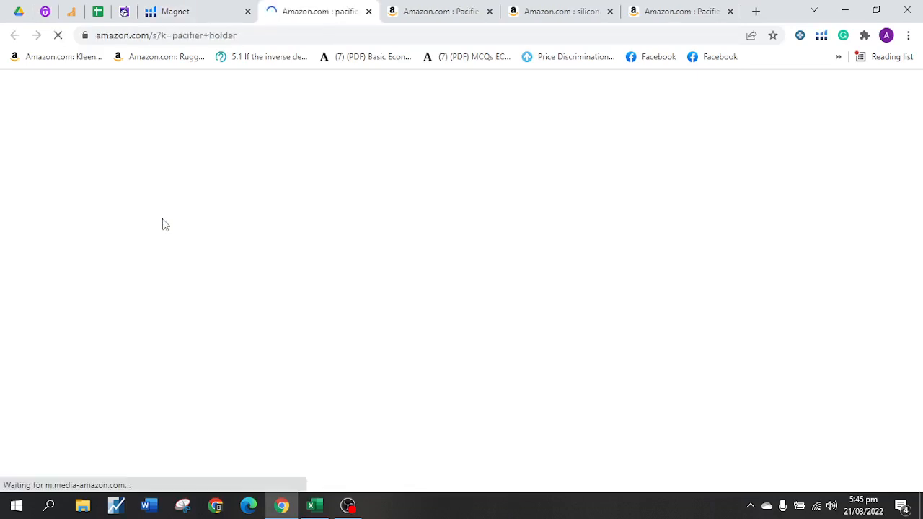
scroll(137, 345, down, 4)
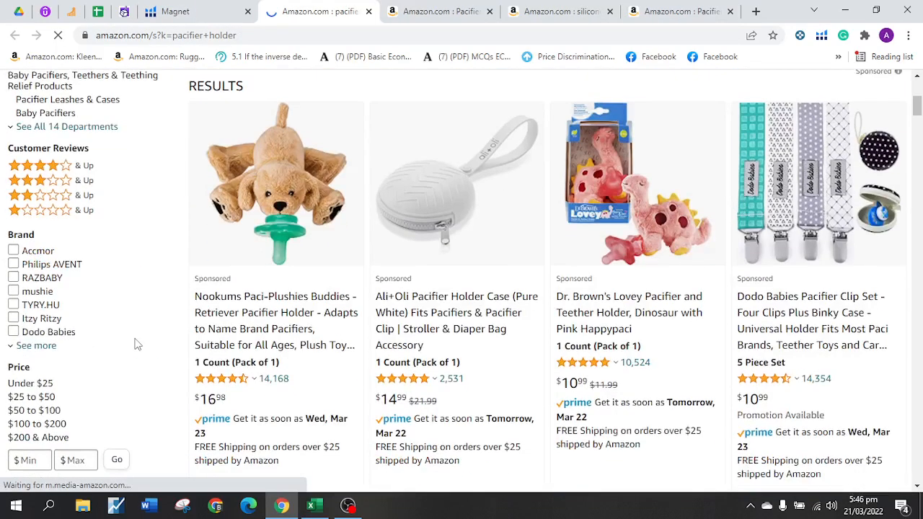
scroll(137, 345, down, 12)
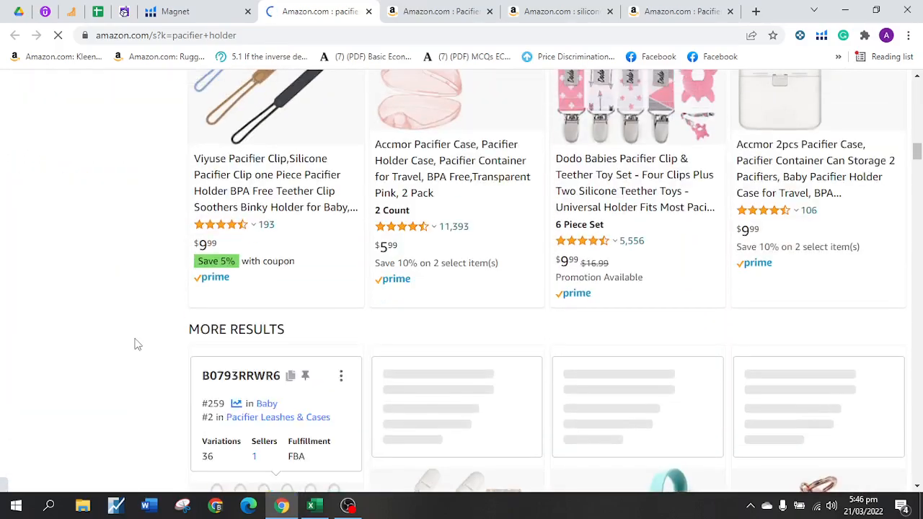
scroll(137, 345, down, 8)
scroll(137, 345, up, 6)
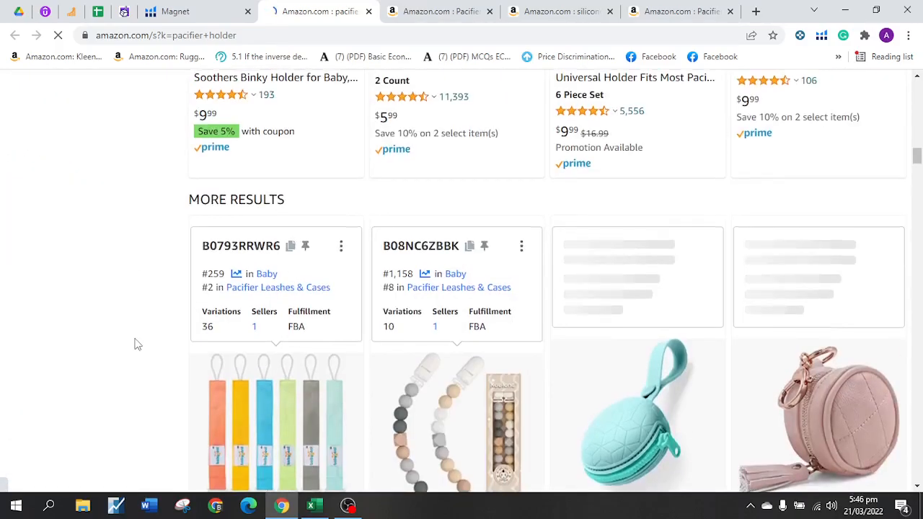
scroll(137, 345, down, 3)
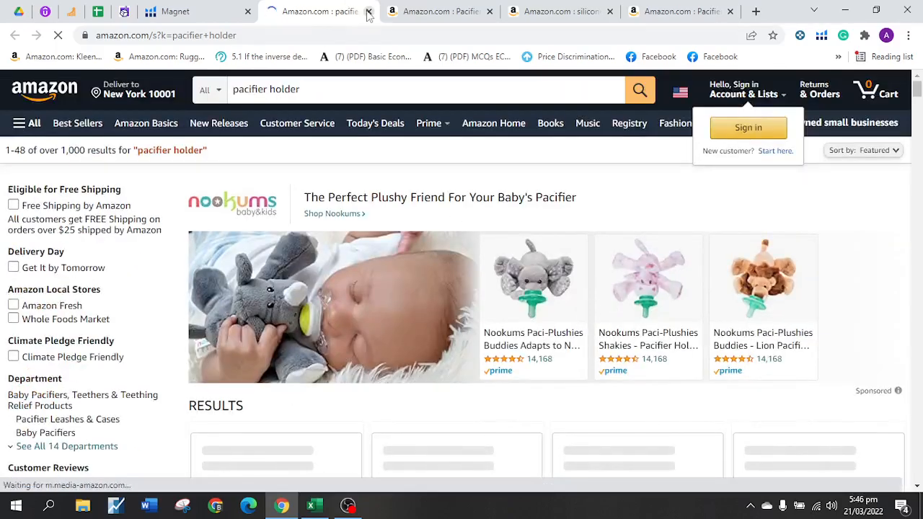
click(219, 7)
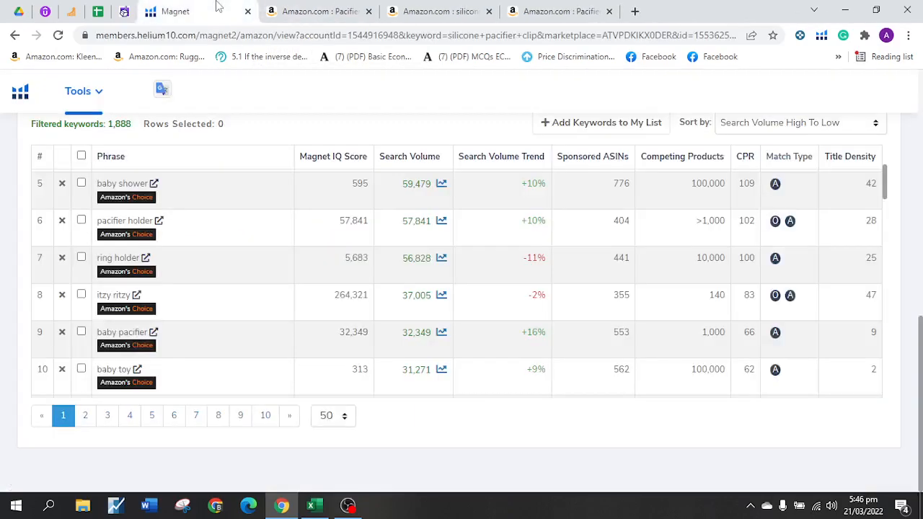
- Copy the phrase "pacifier clips for boys" from the Magnet results into cell A14 of Excel's Dashboard worksheet
scroll(164, 249, down, 1)
scroll(165, 248, down, 2)
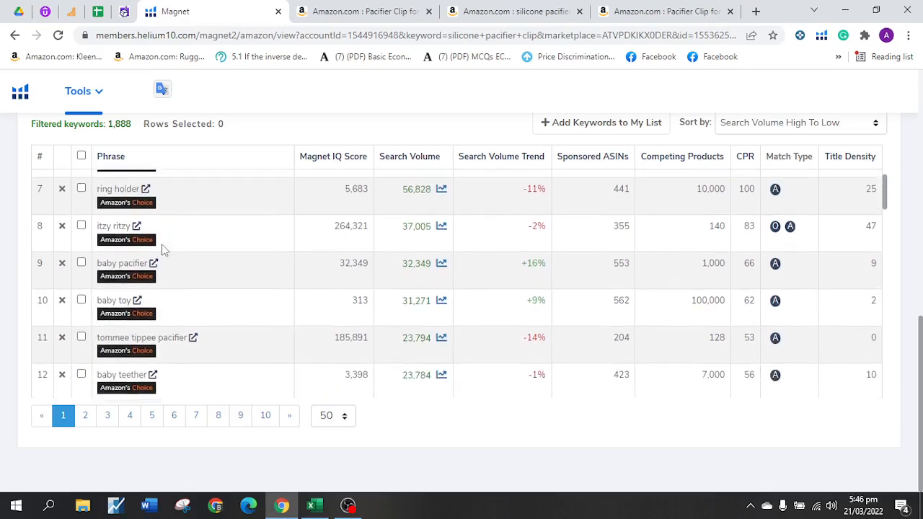
scroll(190, 295, down, 2)
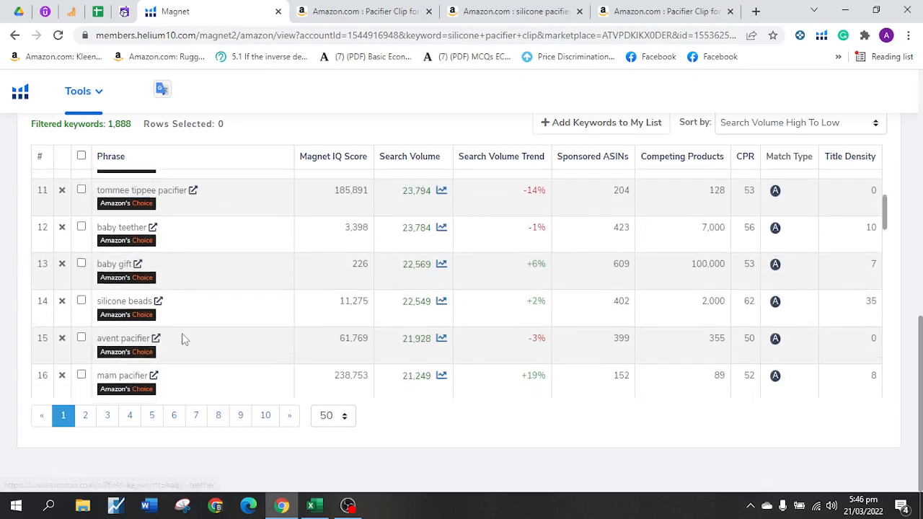
scroll(182, 336, down, 2)
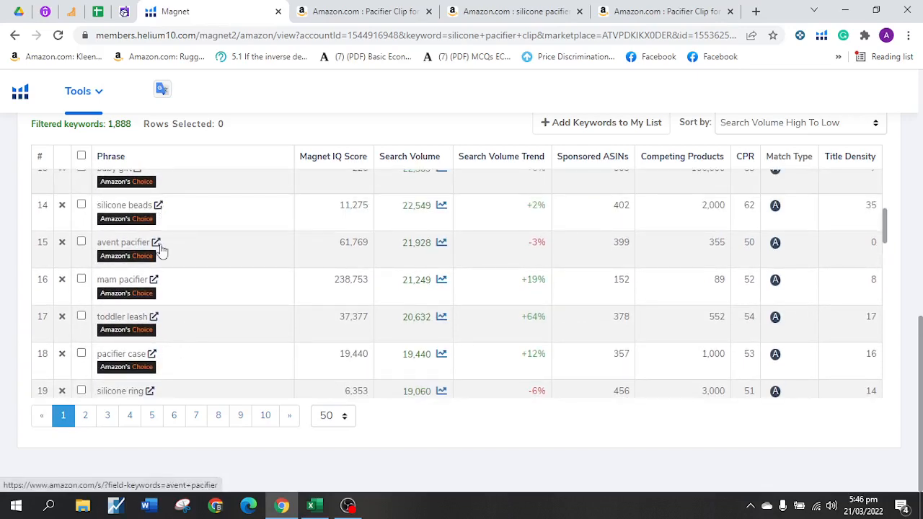
scroll(160, 250, down, 1)
scroll(160, 249, down, 2)
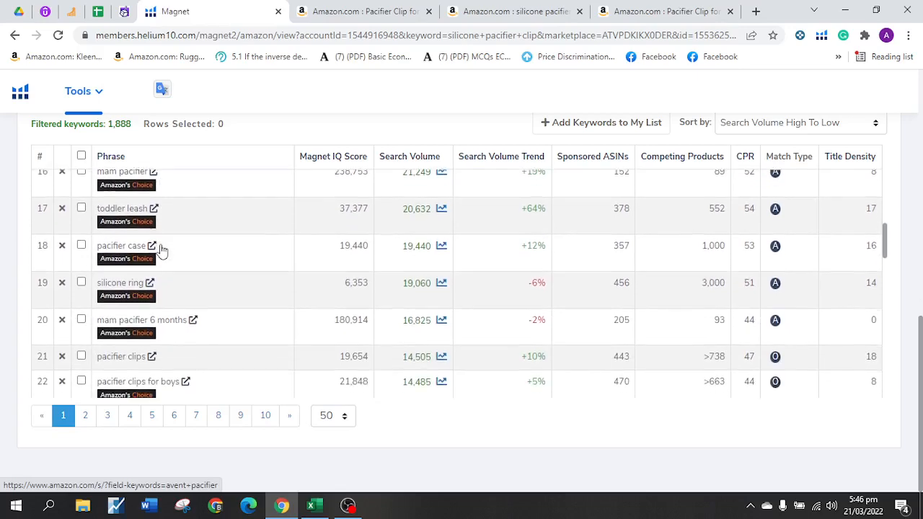
scroll(183, 287, down, 3)
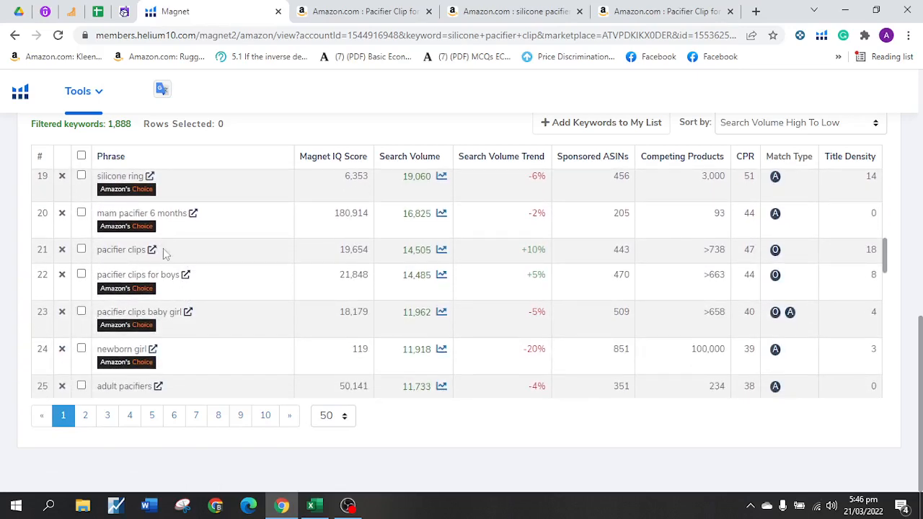
scroll(189, 290, down, 1)
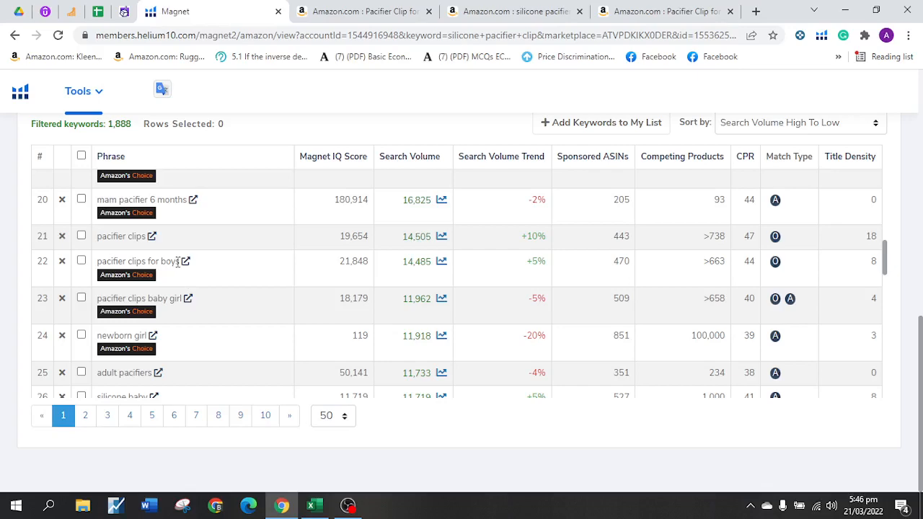
drag(180, 262, 93, 270)
key(ctrl+c)
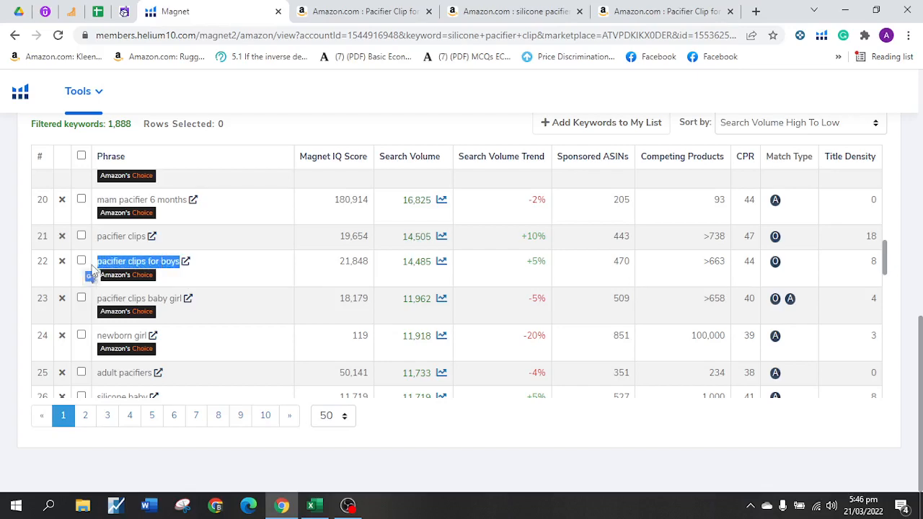
click(311, 505)
key(ctrl+v)
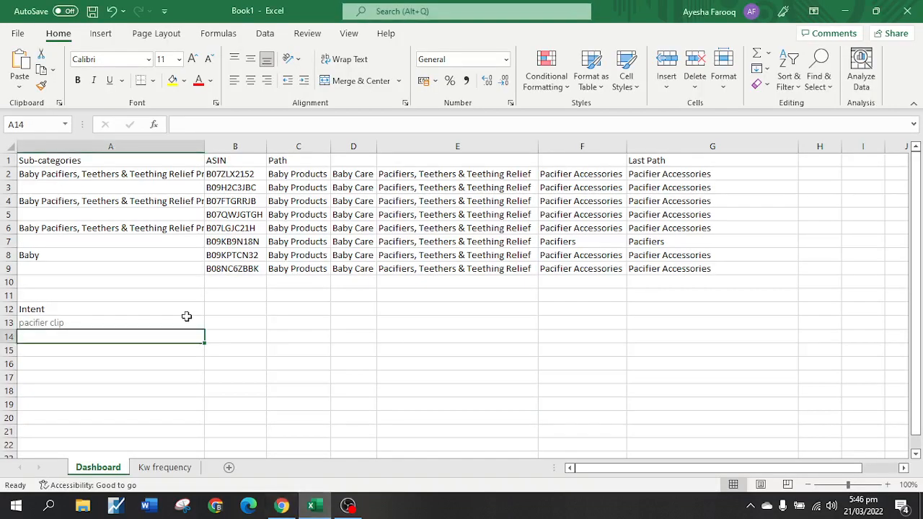
key(Return)
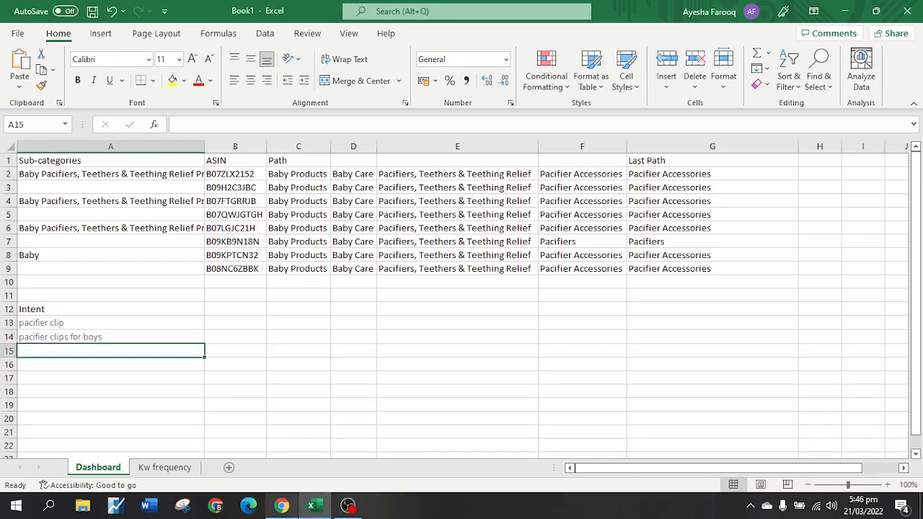
- Copy the phrase "pacifier clips baby girl" from Chrome's Magnet results and paste it at cell A15 of Excel's Dashboard worksheet
click(282, 505)
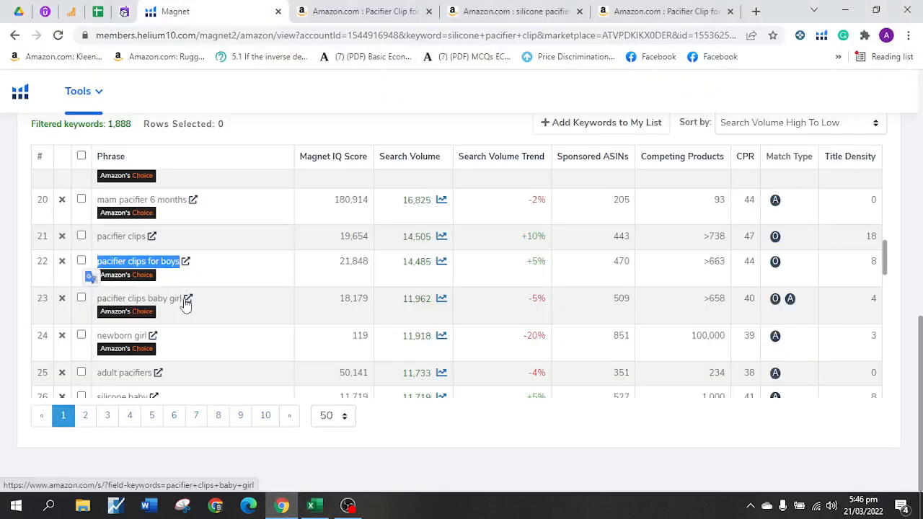
drag(184, 300, 88, 302)
key(ctrl+c)
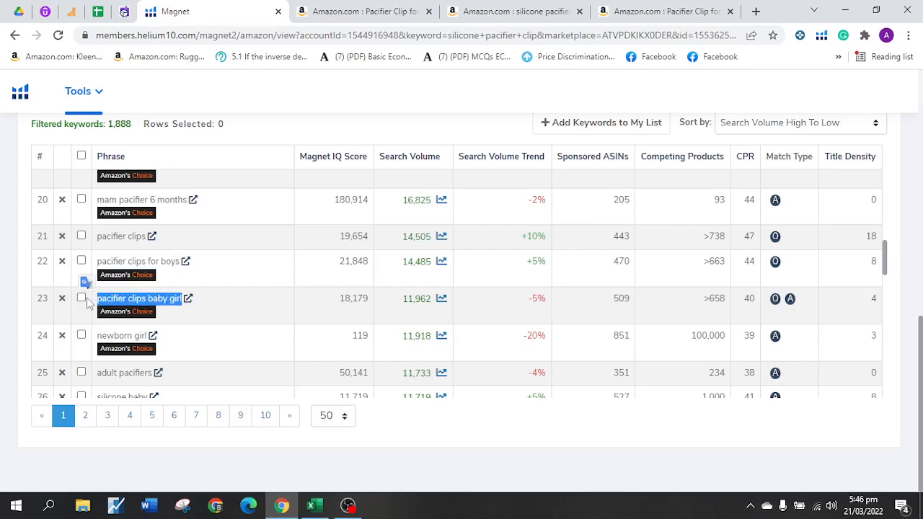
click(310, 507)
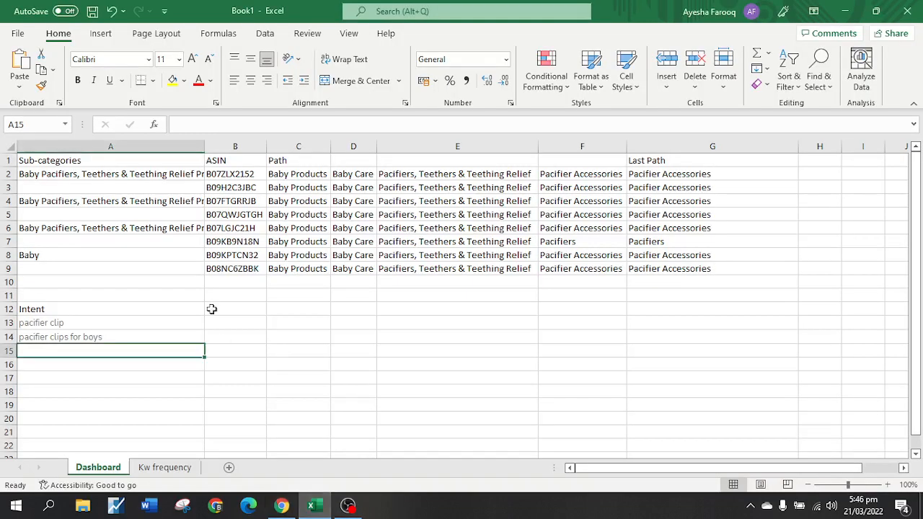
key(ctrl+v)
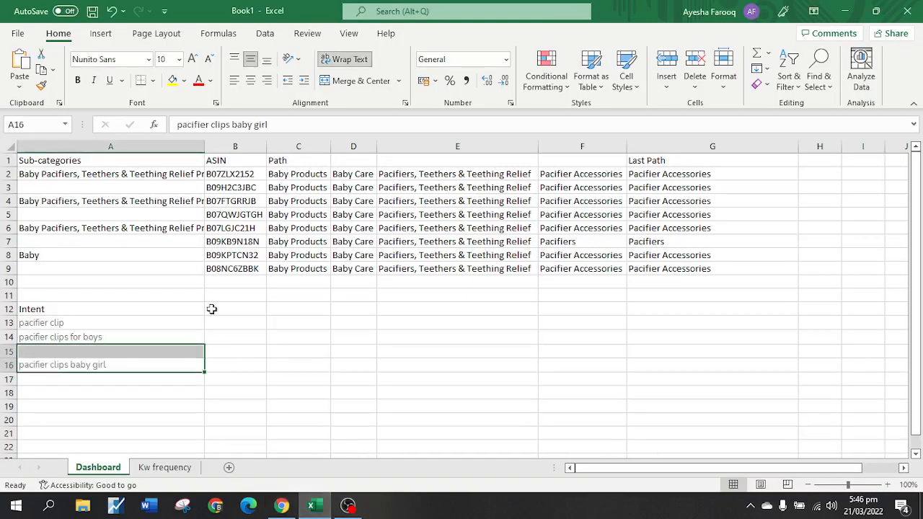
- Copy "pacifier clips baby girl" from cell A16 up into the blank cell A15 and clear A16
click(81, 360)
key(ctrl+c)
click(61, 351)
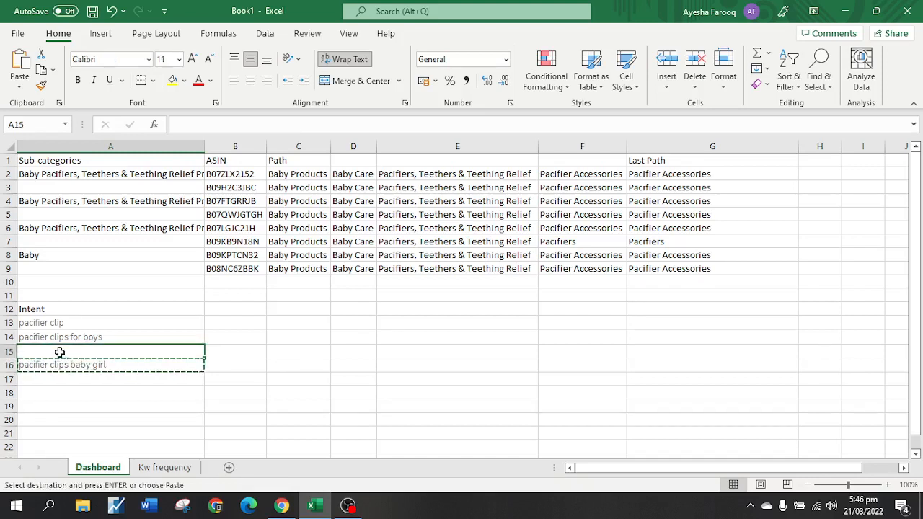
key(ctrl+v)
click(84, 371)
key(BackSpace)
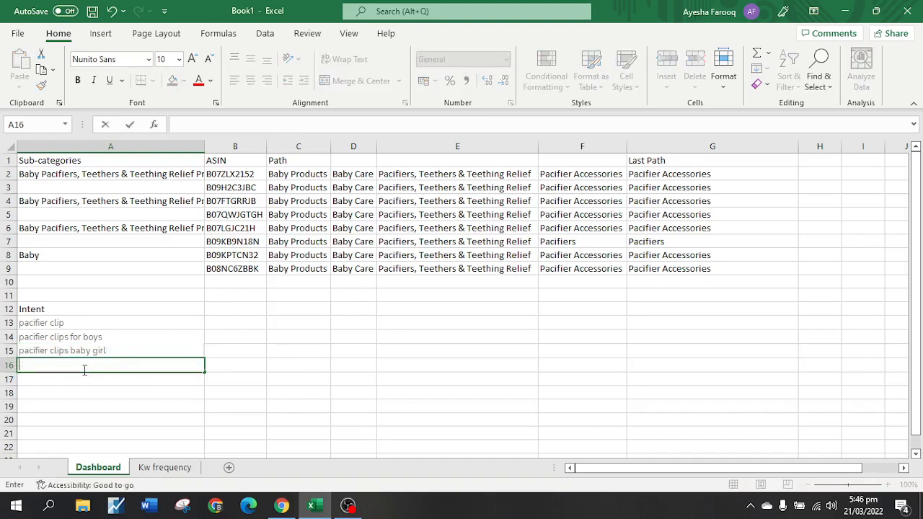
click(79, 380)
click(94, 367)
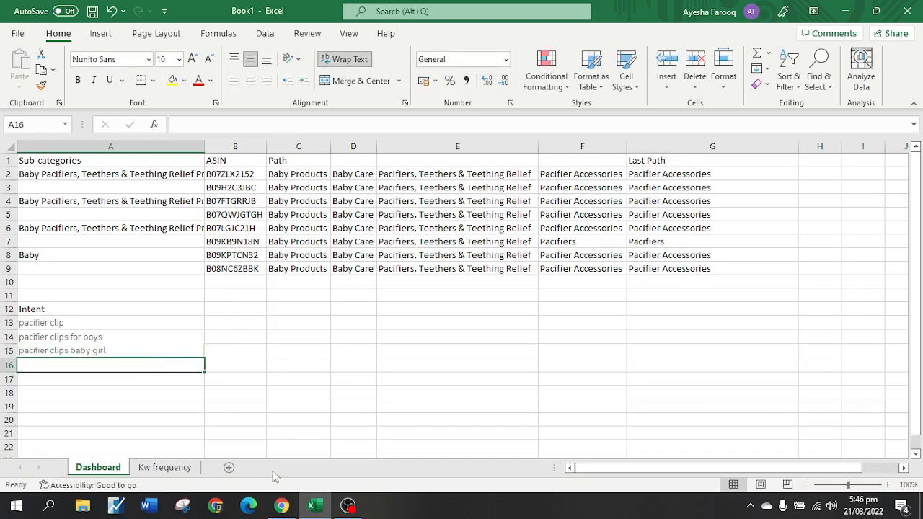
- Copy the phrase "binky clips" from Chrome's Magnet results into cell A16 of Excel's Dashboard worksheet
click(281, 510)
scroll(153, 338, down, 3)
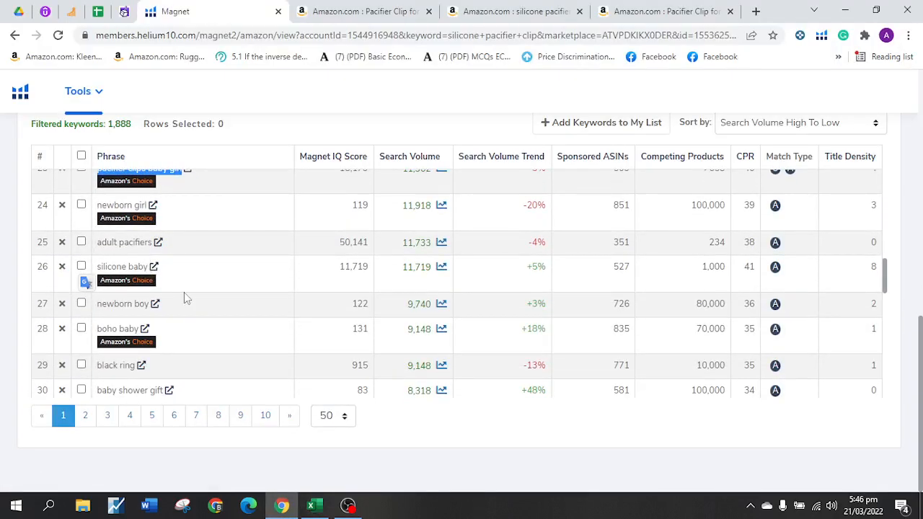
scroll(171, 247, down, 3)
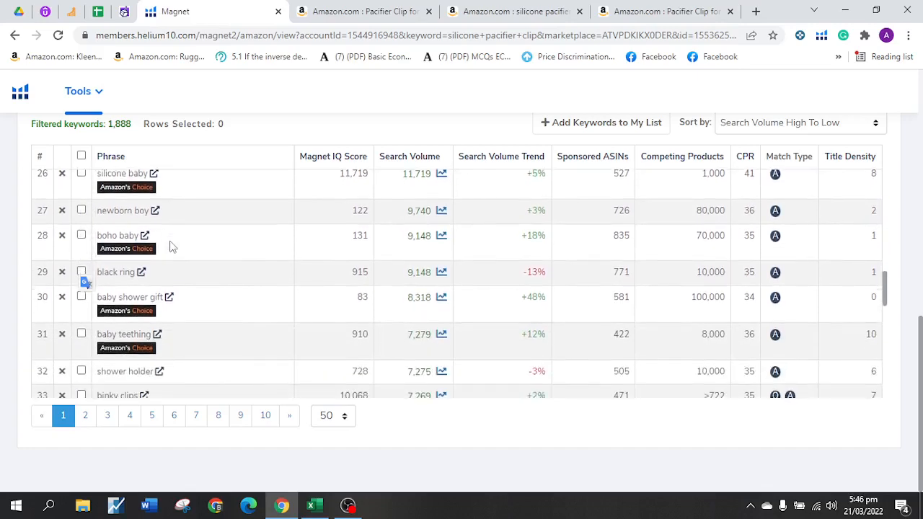
scroll(171, 246, down, 4)
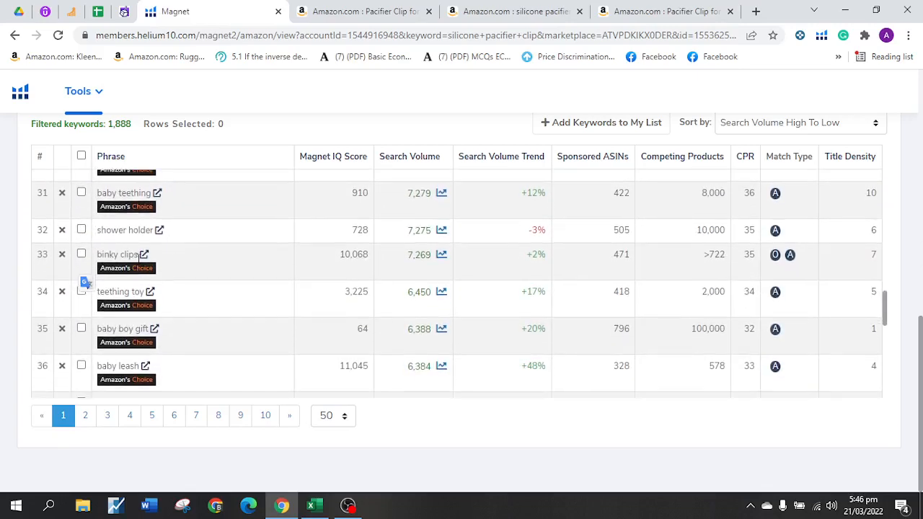
drag(139, 258, 96, 261)
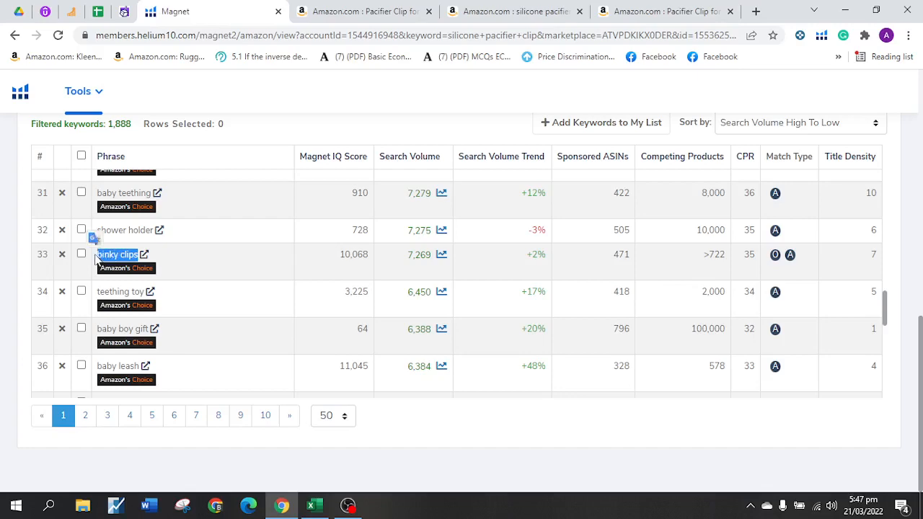
key(alt+Tab)
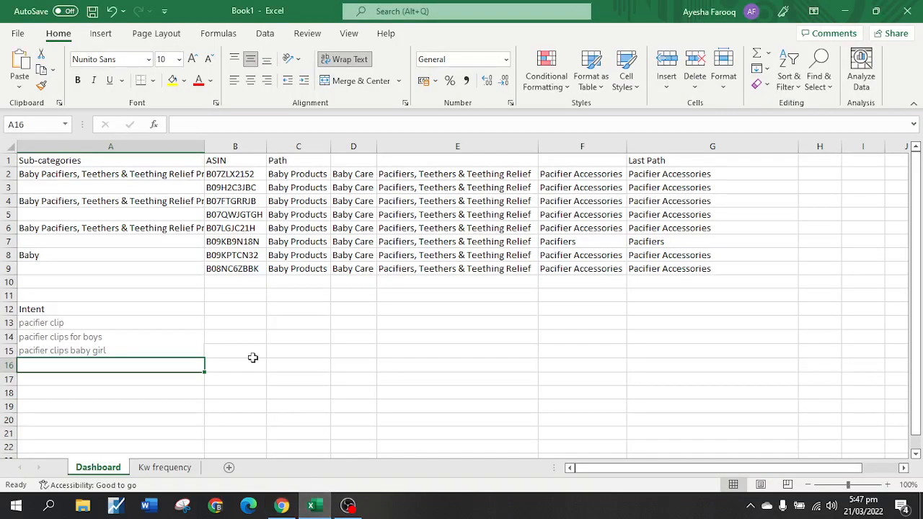
key(ctrl+v)
key(Return)
- Find the phrase "newborn pacifier" in Chrome's Magnet results and compare it with the Intent list on Excel's Dashboard worksheet
click(282, 506)
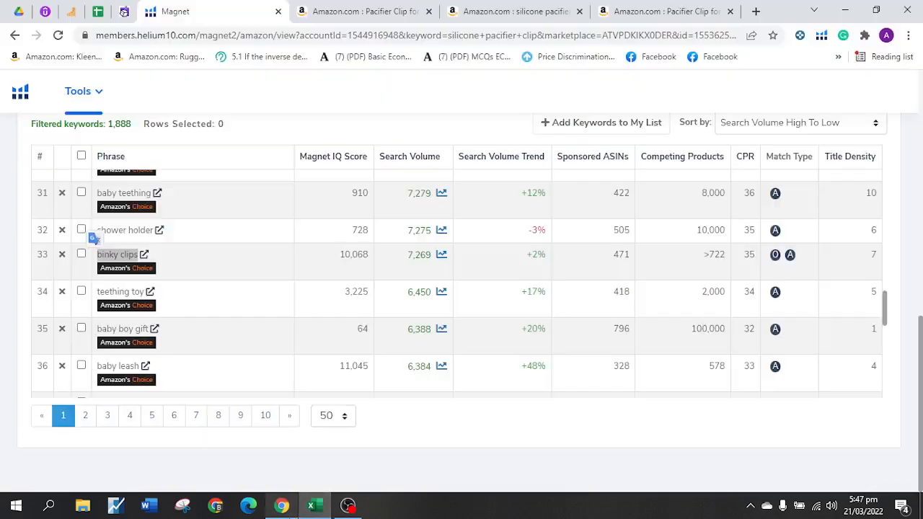
scroll(201, 306, down, 2)
scroll(201, 305, down, 3)
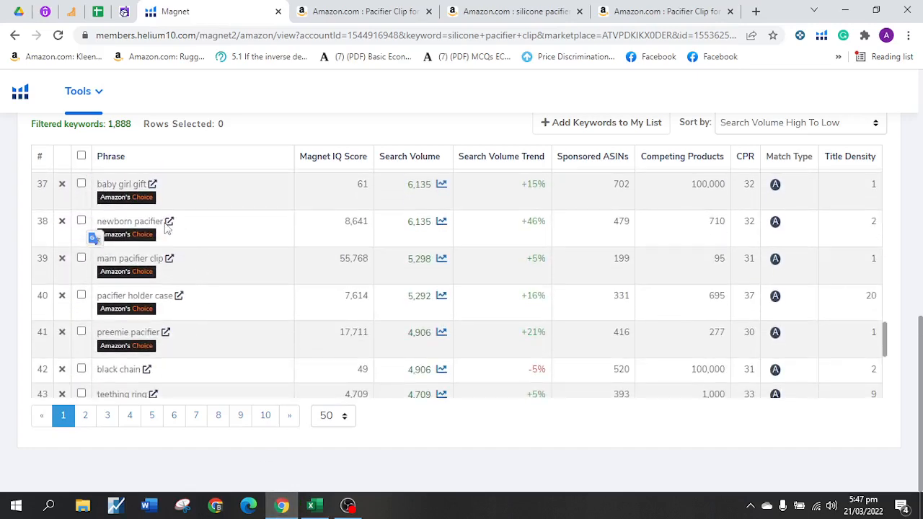
drag(164, 224, 100, 229)
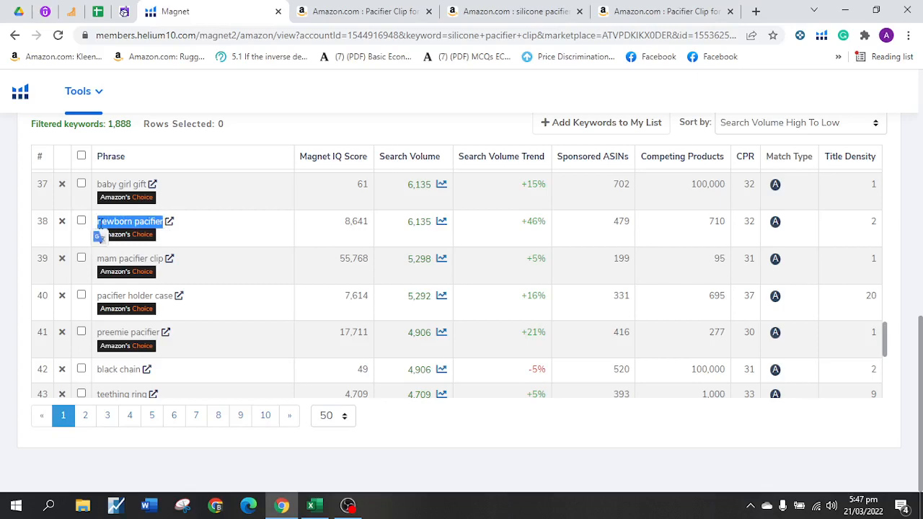
click(314, 506)
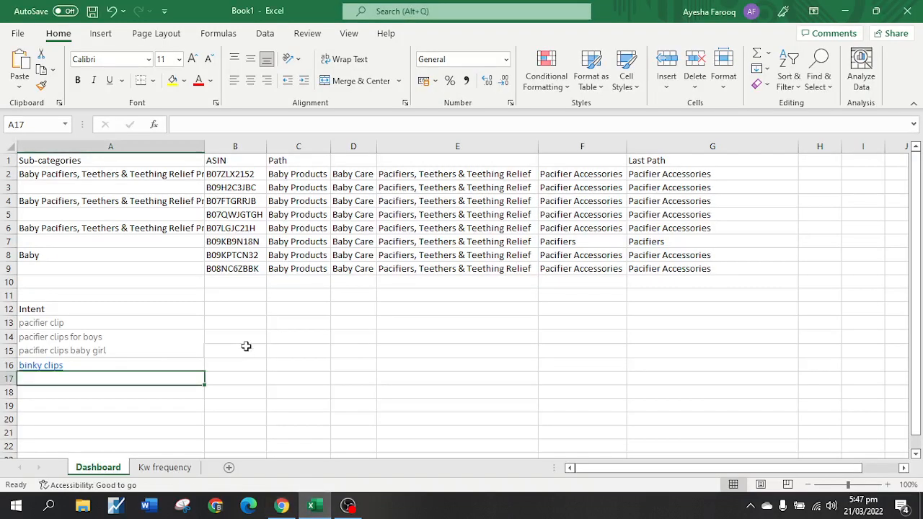
click(282, 506)
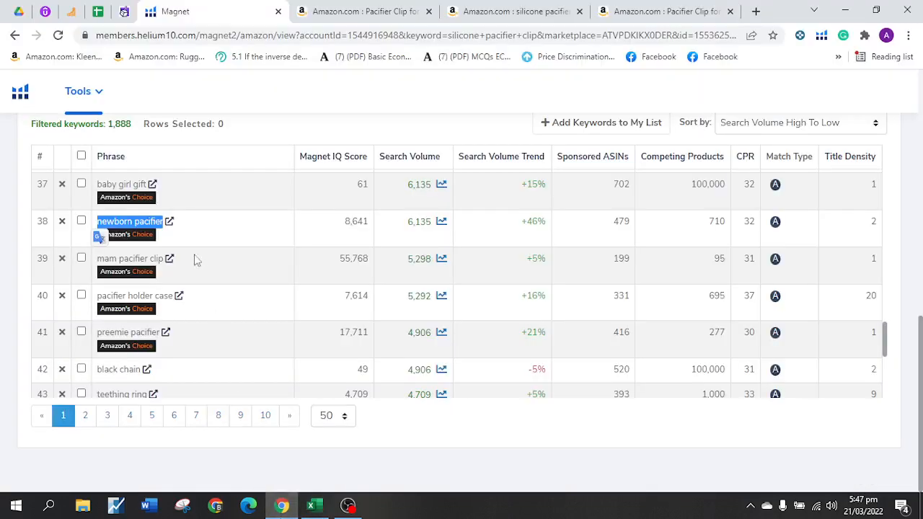
- Open the Amazon search results for "newborn pacifier" from Magnet, examine which product types are listed, and close the results page
click(169, 223)
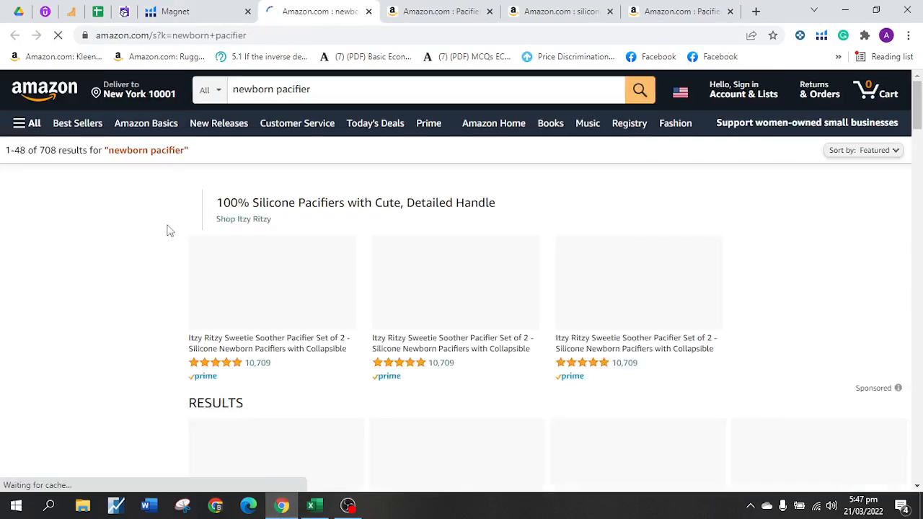
scroll(178, 330, down, 5)
scroll(177, 330, down, 8)
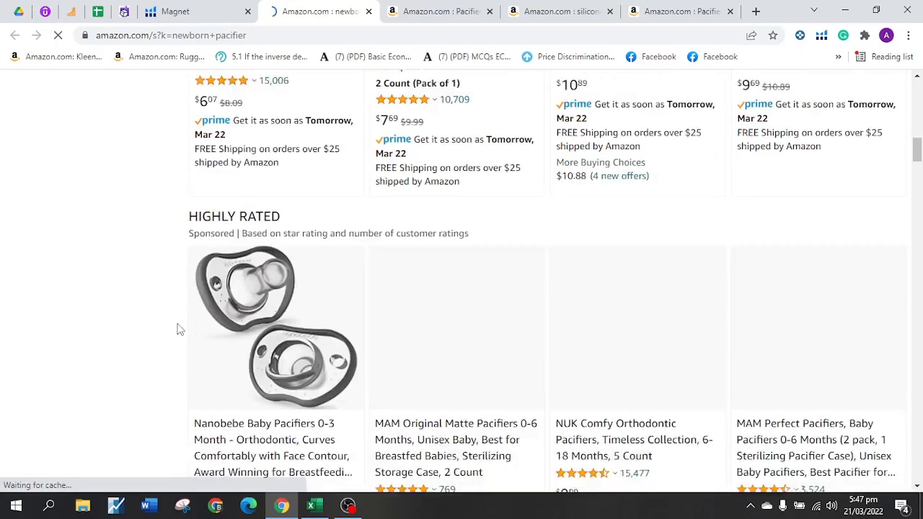
scroll(177, 330, up, 4)
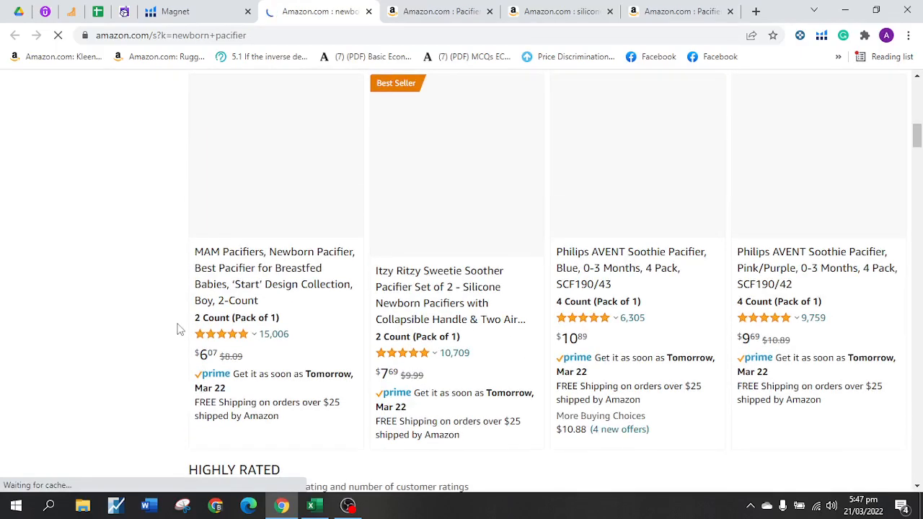
scroll(179, 329, down, 5)
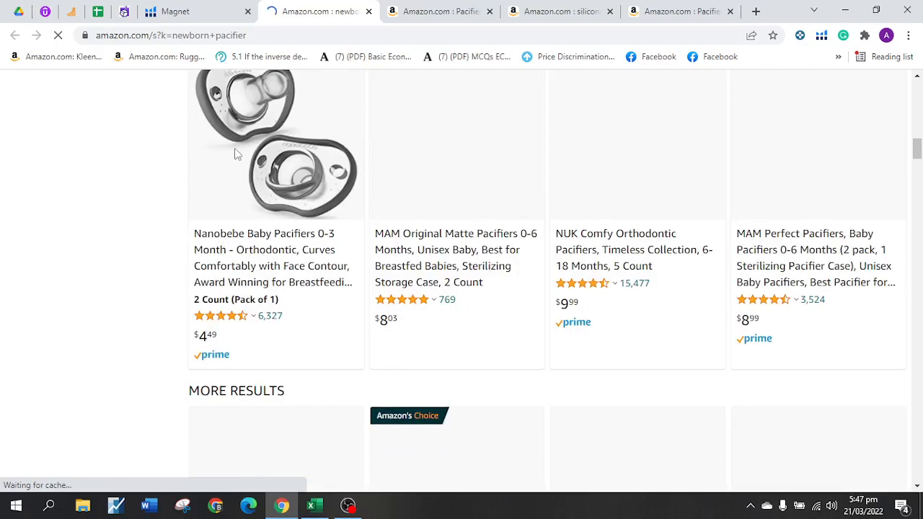
scroll(342, 288, up, 5)
scroll(342, 288, down, 1)
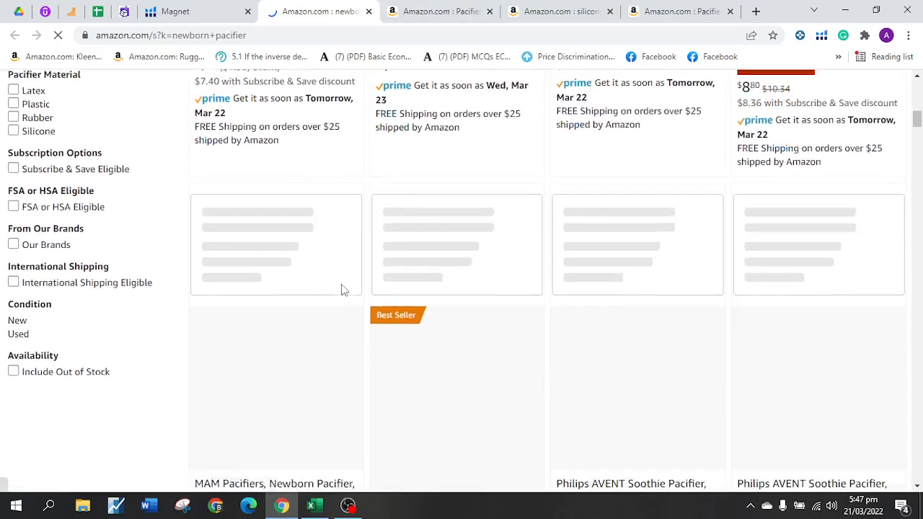
scroll(341, 288, up, 5)
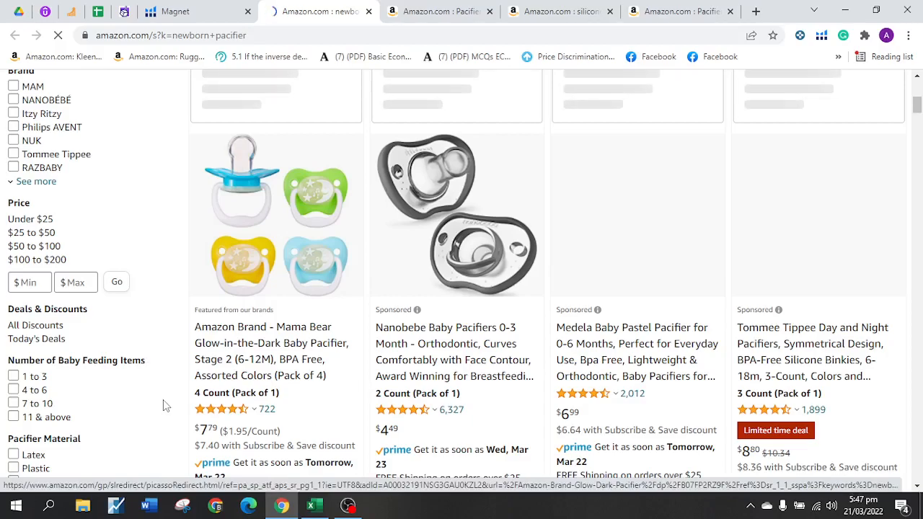
scroll(163, 406, down, 8)
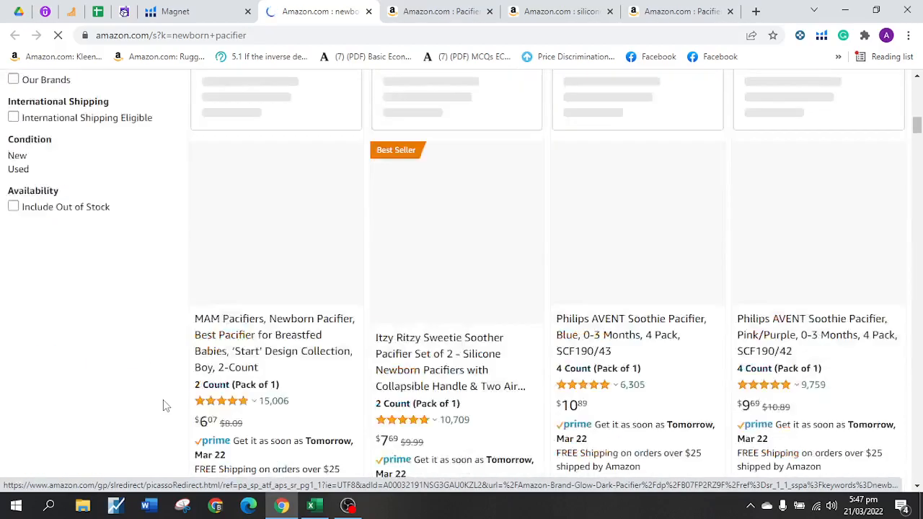
scroll(163, 406, down, 10)
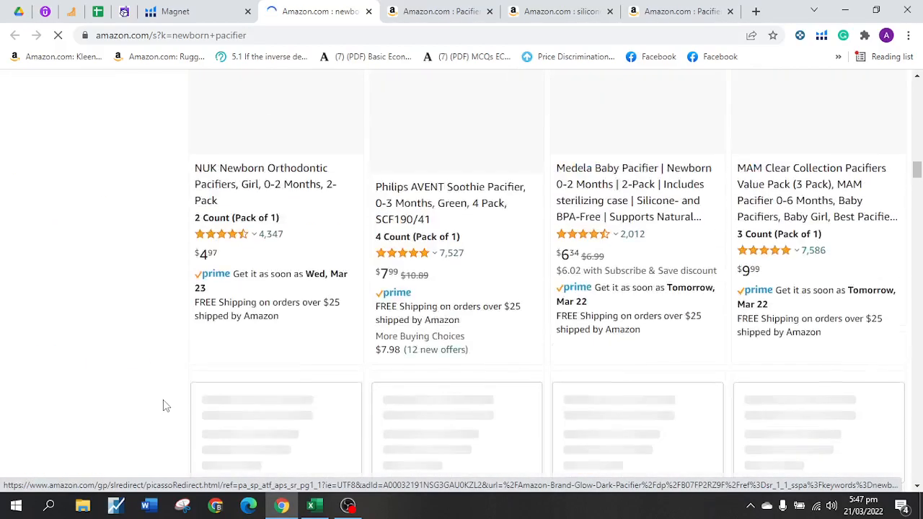
scroll(163, 406, up, 1)
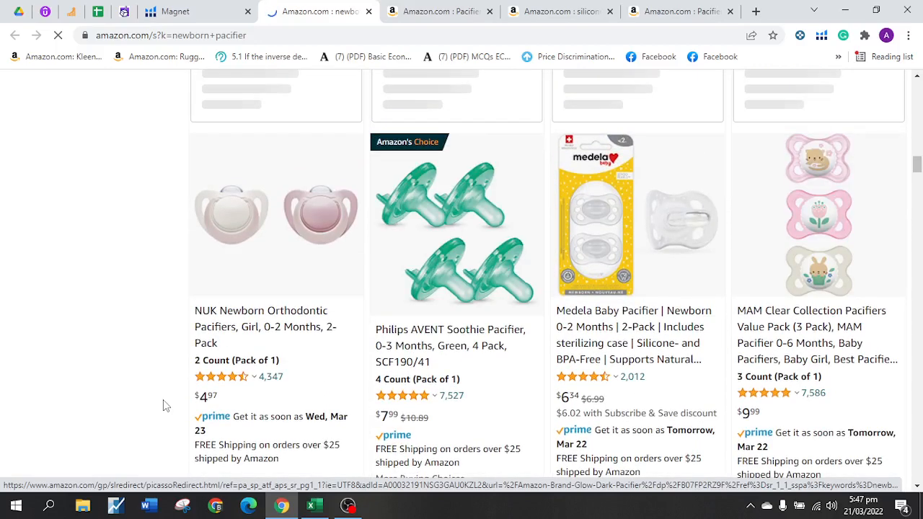
click(369, 12)
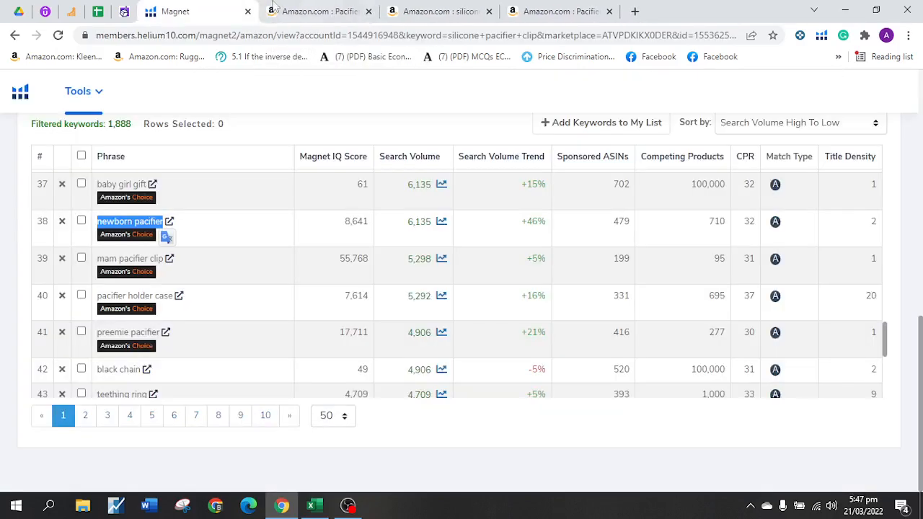
- Copy the phrase "silicone pacifier clip" from the Magnet results into cell A17 of Excel's Dashboard worksheet
scroll(193, 336, down, 1)
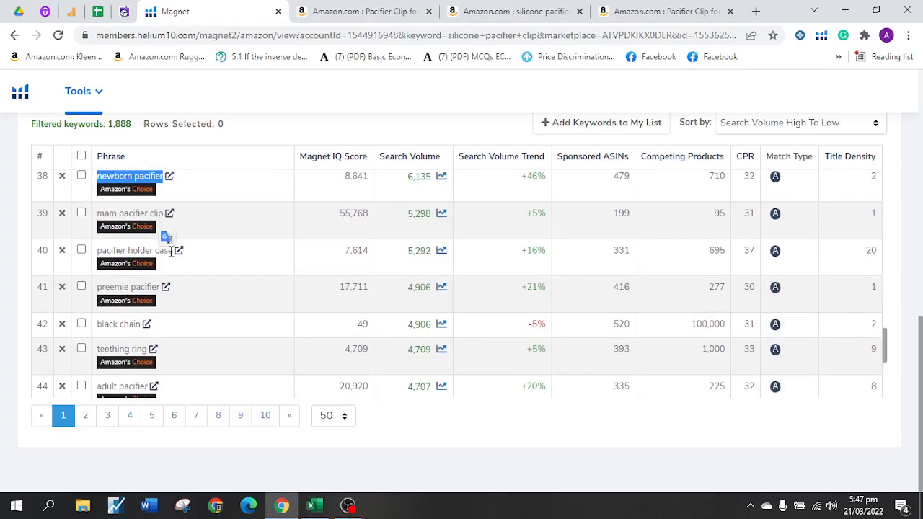
scroll(171, 305, down, 4)
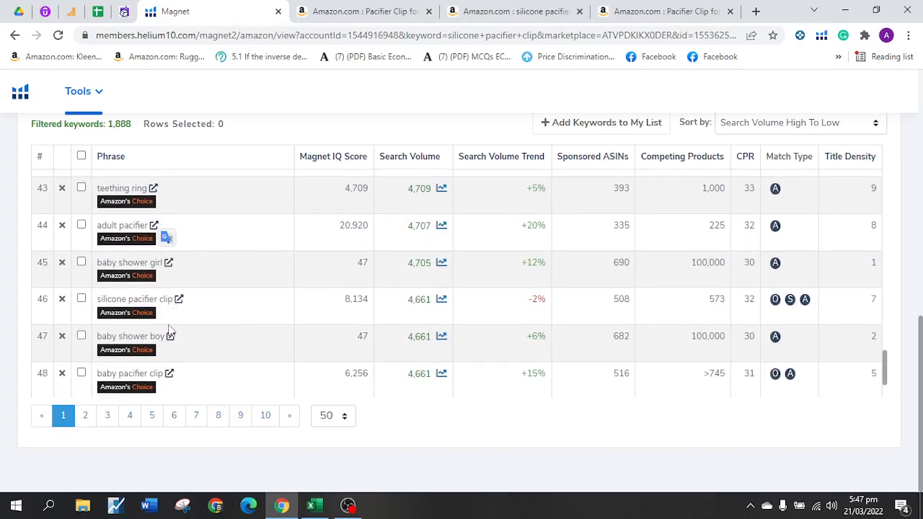
scroll(169, 330, down, 1)
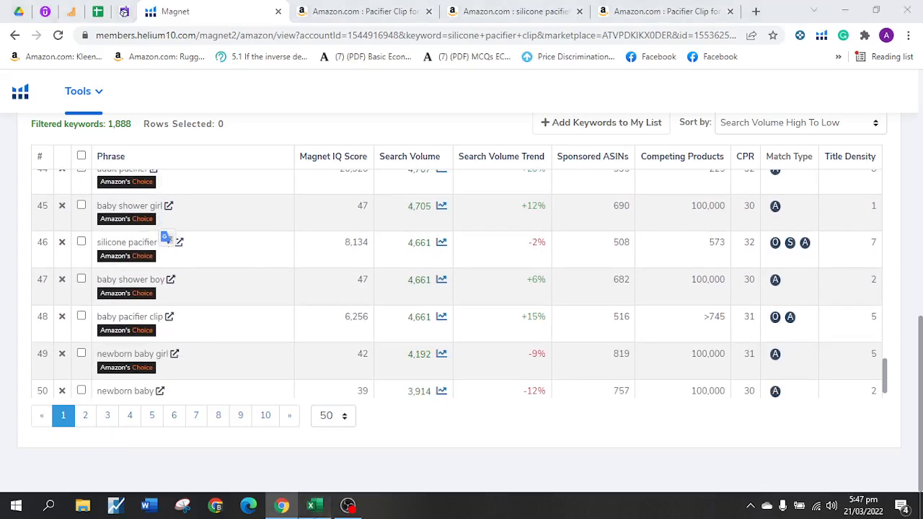
click(312, 505)
key(alt+Tab)
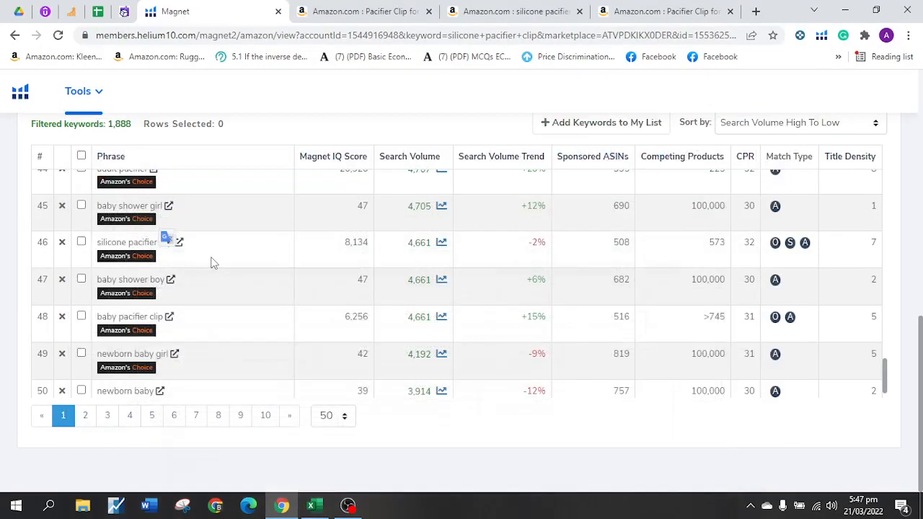
scroll(210, 261, up, 1)
drag(173, 275, 94, 278)
key(ctrl+c)
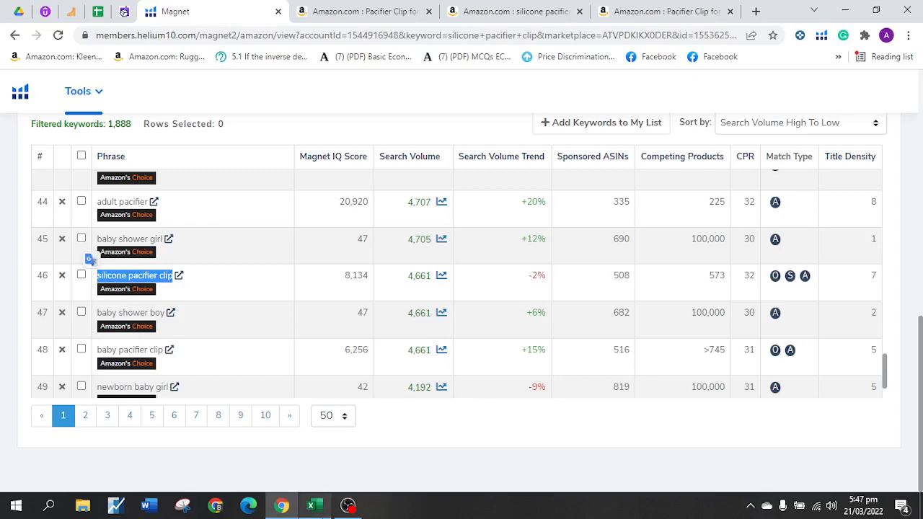
click(311, 506)
key(ctrl+v)
key(Return)
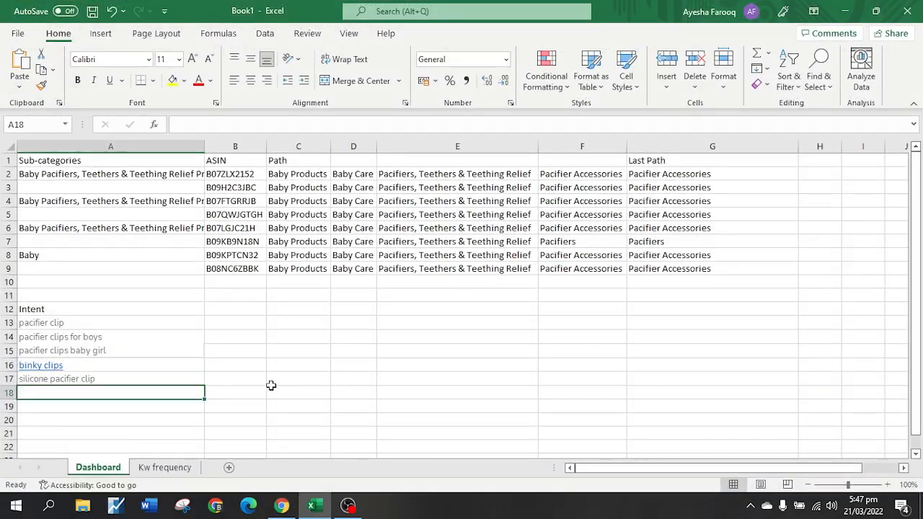
- Open page 2 of the Magnet results in Chrome and check its phrases against the Intent list in Excel
click(282, 505)
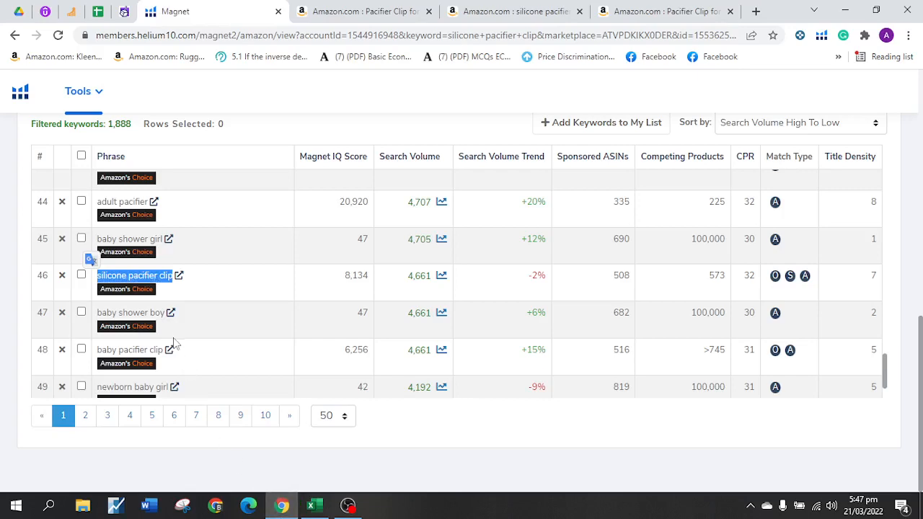
scroll(173, 343, down, 2)
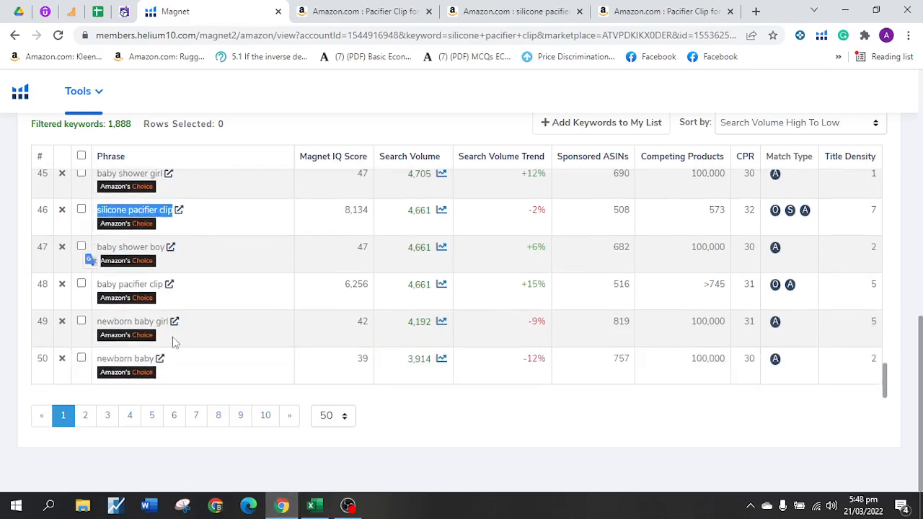
click(86, 416)
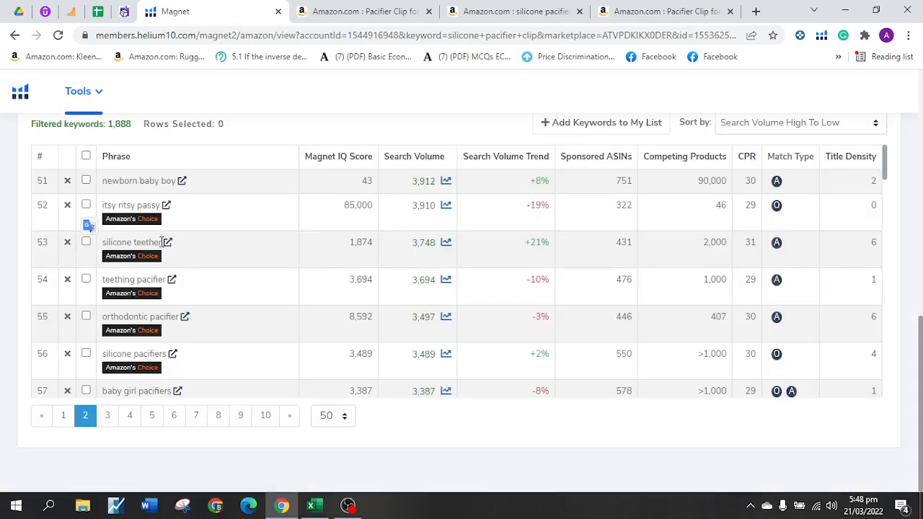
scroll(182, 271, down, 1)
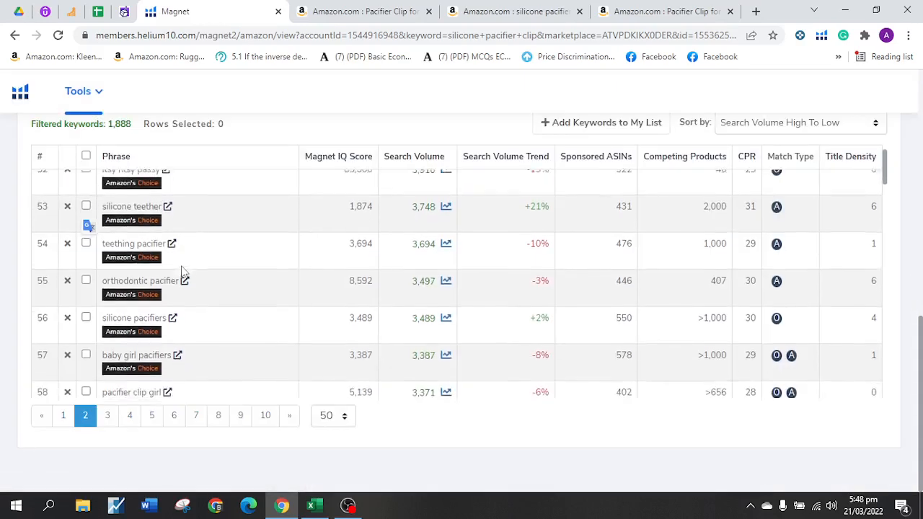
scroll(186, 285, down, 1)
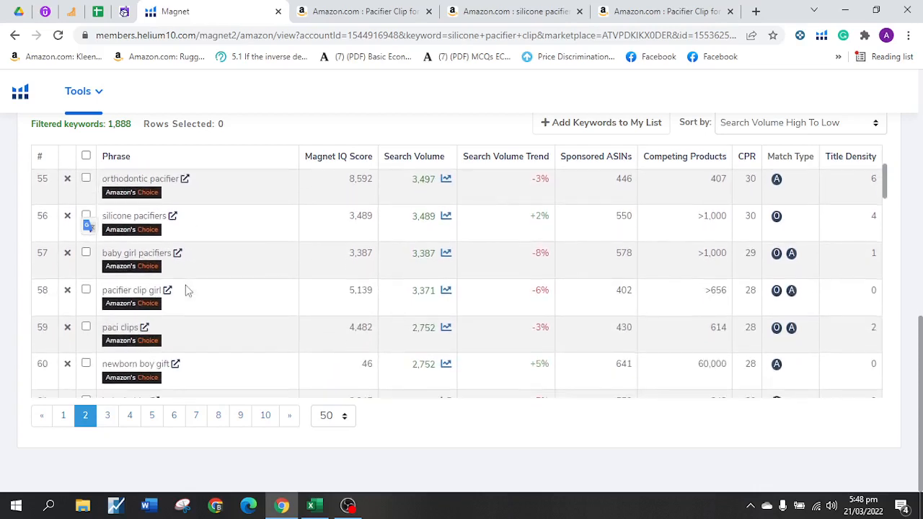
scroll(186, 285, down, 1)
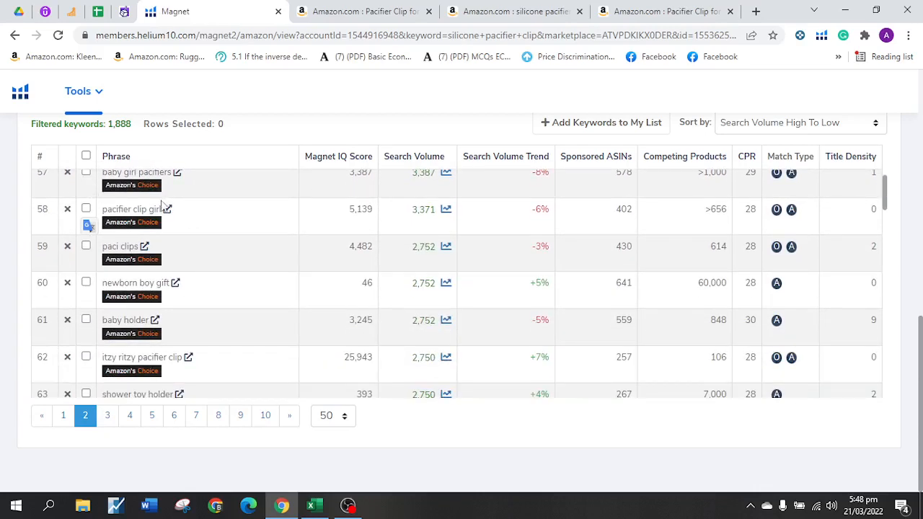
click(315, 507)
click(317, 507)
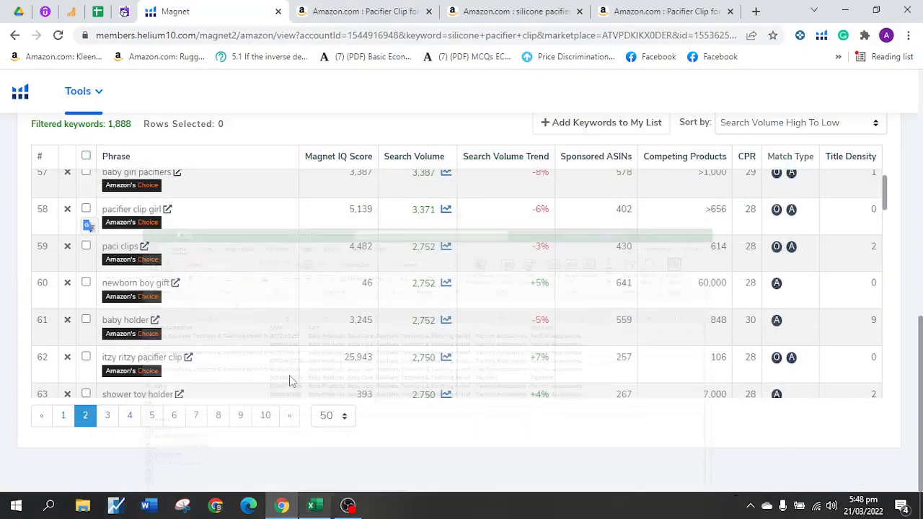
- Copy the phrase "paci clips" from the Magnet results into cell A18 of Excel's Dashboard worksheet
scroll(172, 317, down, 2)
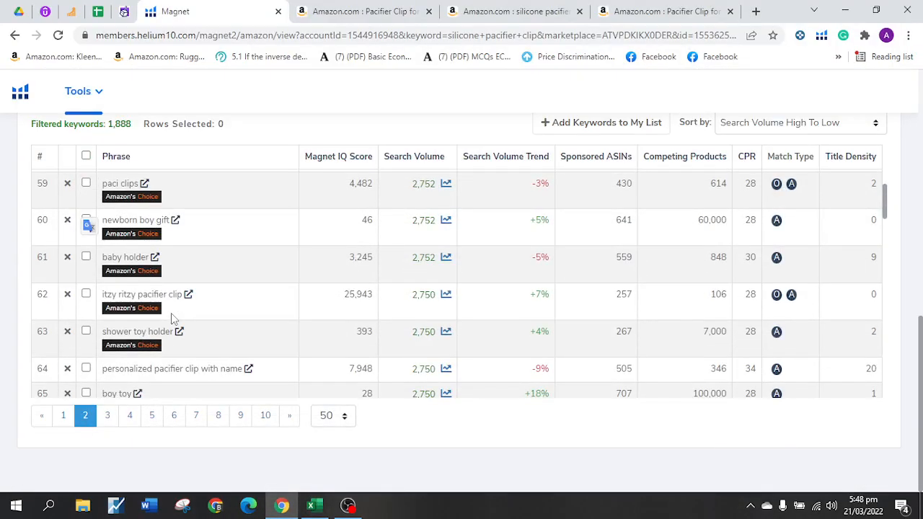
drag(139, 185, 100, 187)
key(ctrl+c)
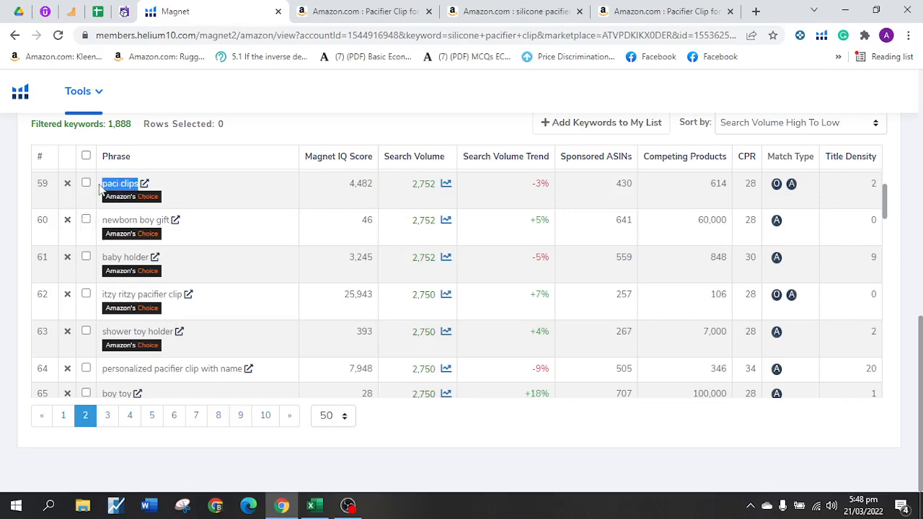
click(312, 506)
key(ctrl+v)
key(Return)
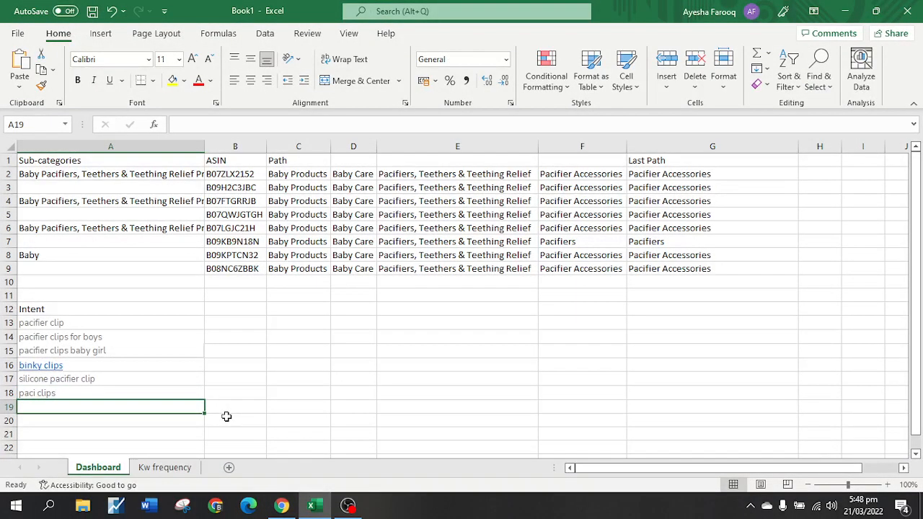
- Open the Amazon search results for "paci clips" from Chrome's Magnet list, examine the listed products, and close the results page
click(282, 506)
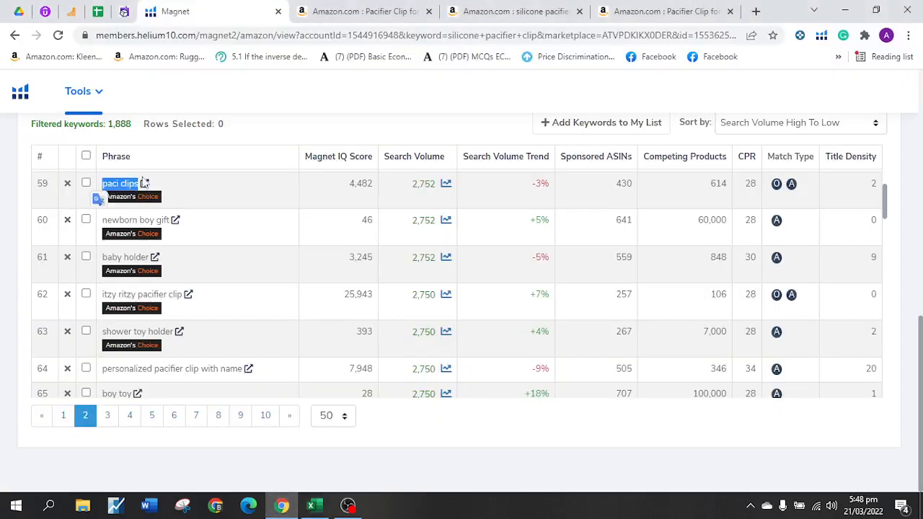
click(145, 184)
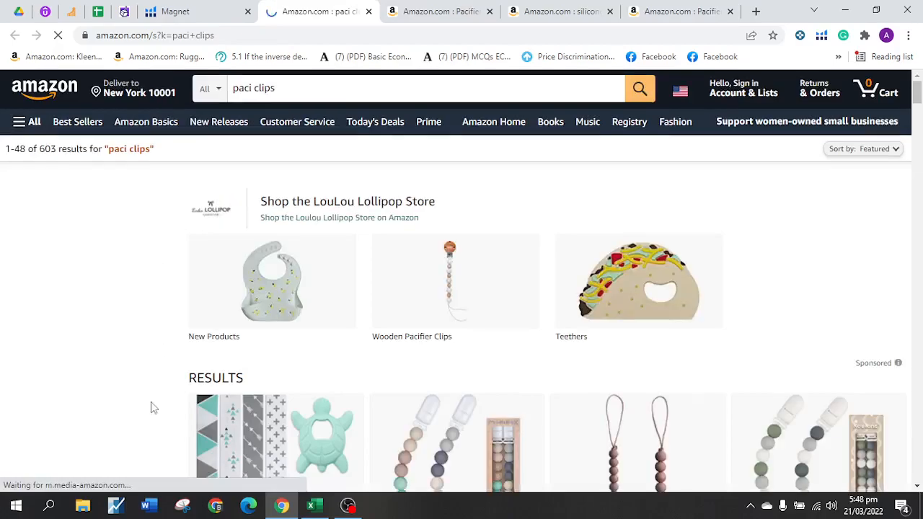
scroll(152, 407, down, 5)
scroll(151, 408, down, 10)
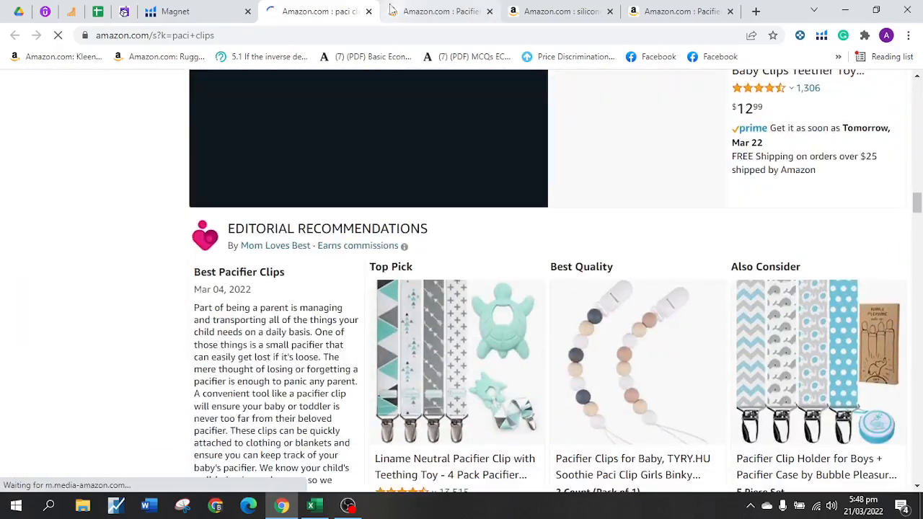
click(369, 12)
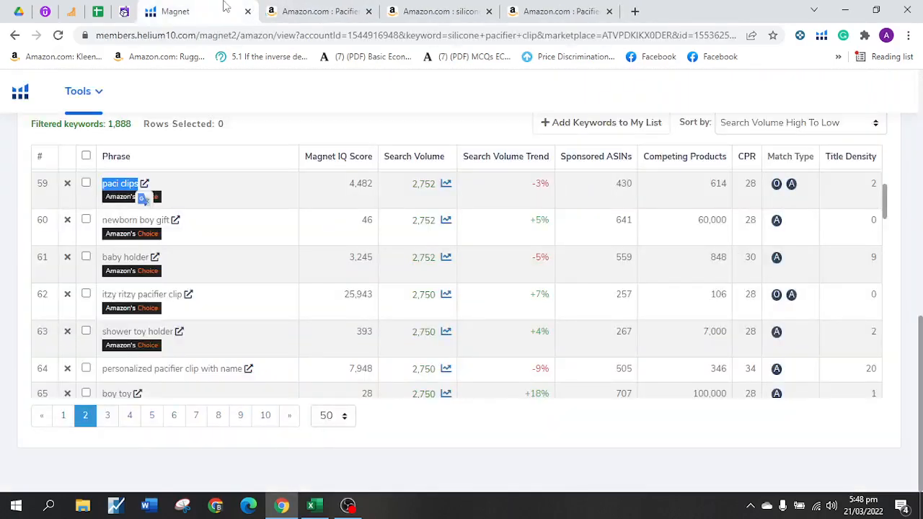
- Return the detached Magnet tab to the Chrome window with the Amazon pages and place it ahead of them
drag(223, 8, 233, 319)
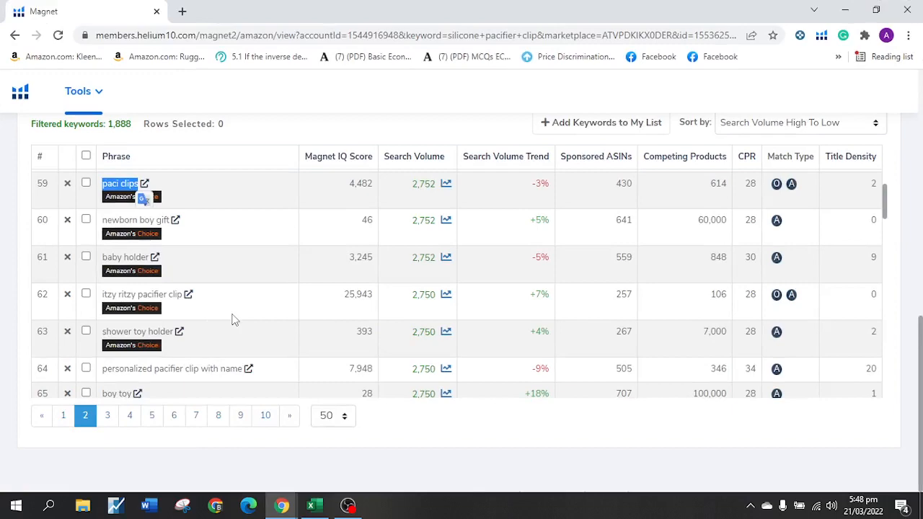
right_click(65, 6)
mouse_move(117, 61)
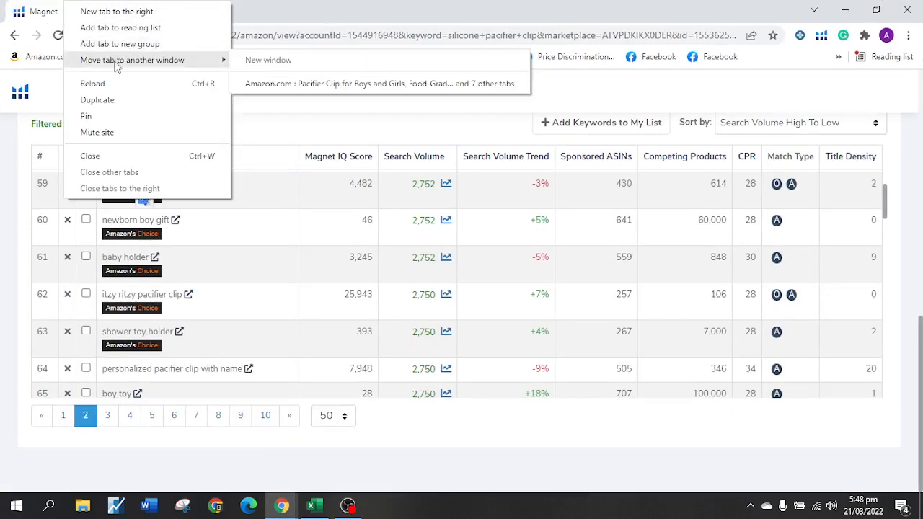
click(274, 84)
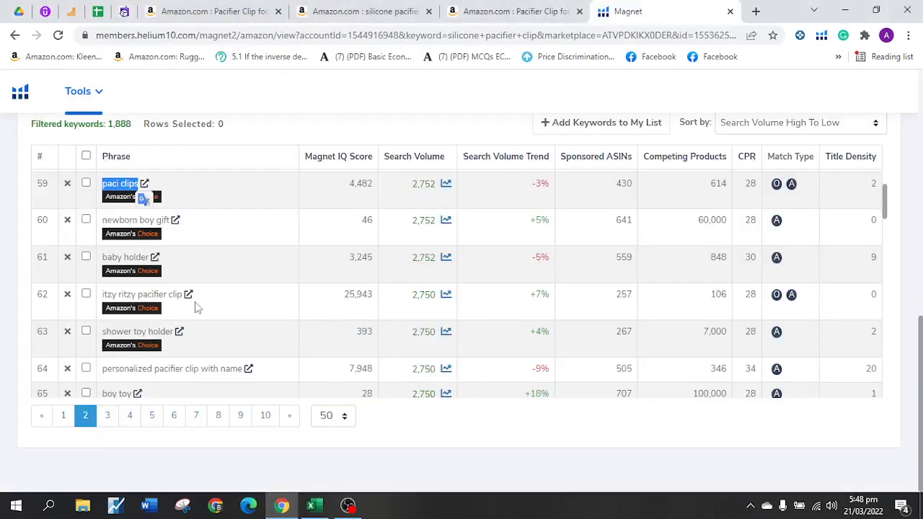
scroll(195, 303, down, 5)
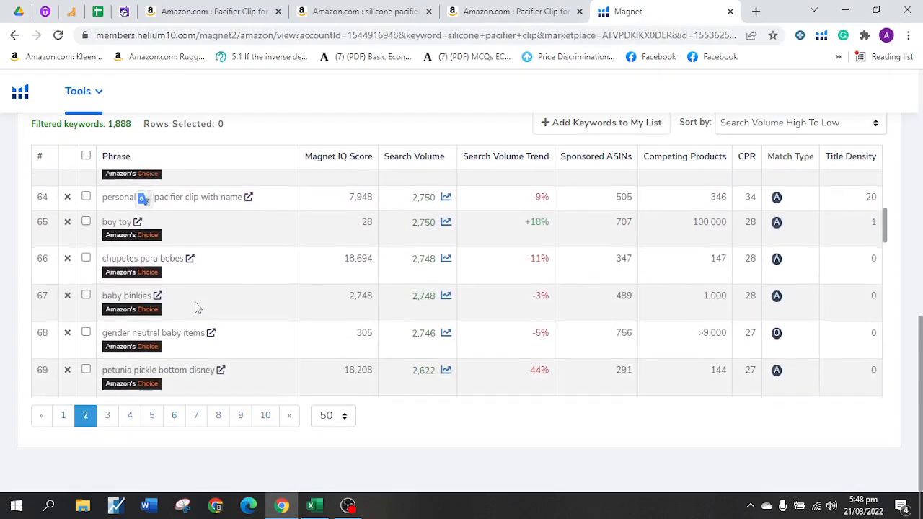
scroll(195, 306, down, 5)
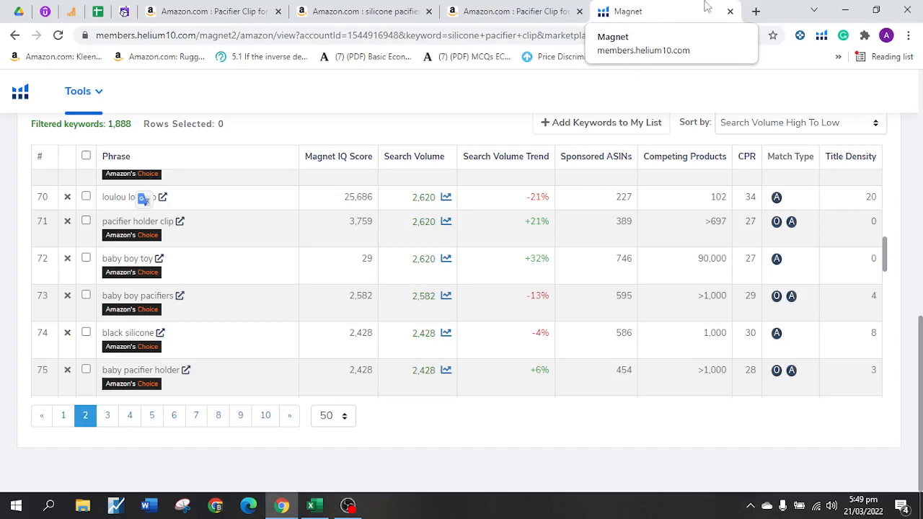
drag(721, 12, 221, 8)
- Format the Intent phrases in A13:A18 of Excel's Dashboard worksheet with the Calibri font and black text
key(alt+Tab)
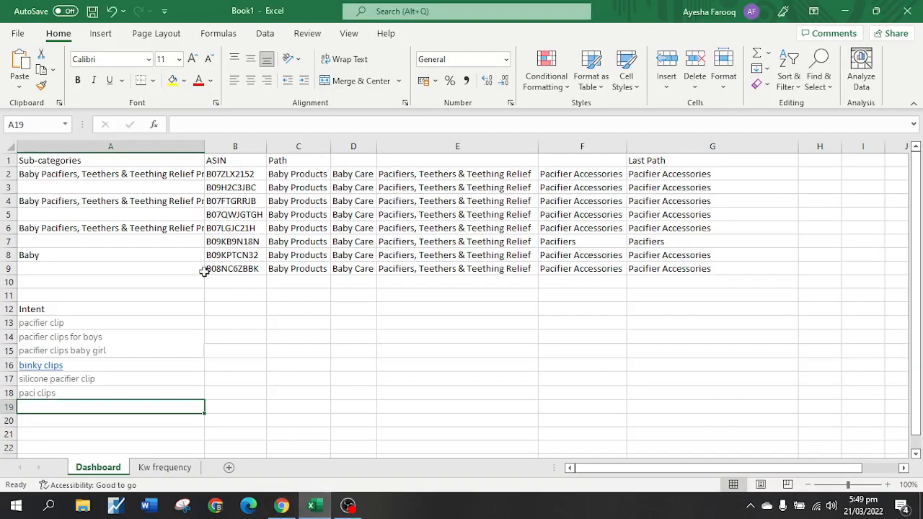
drag(129, 324, 133, 402)
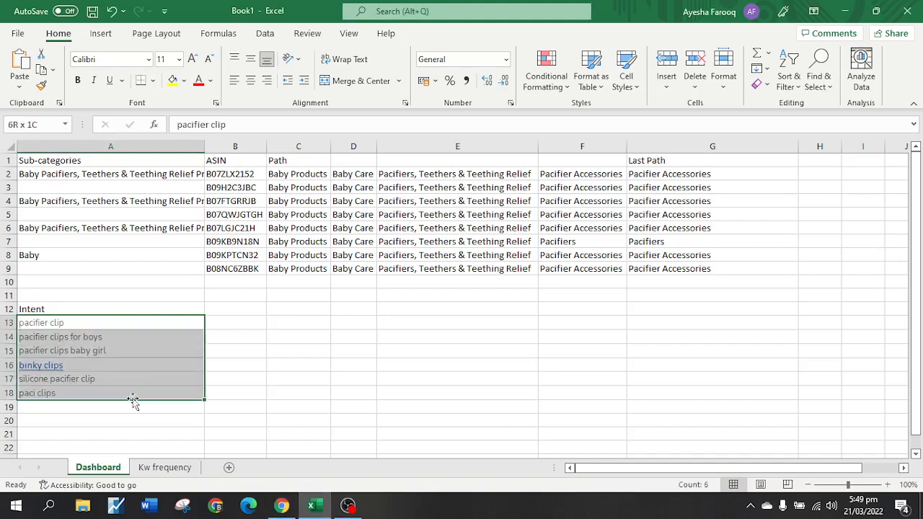
click(186, 81)
click(153, 60)
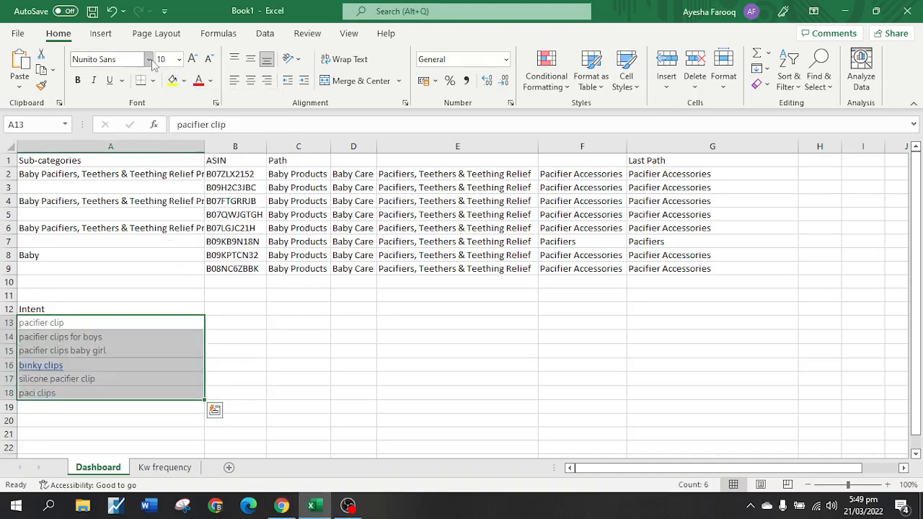
click(149, 60)
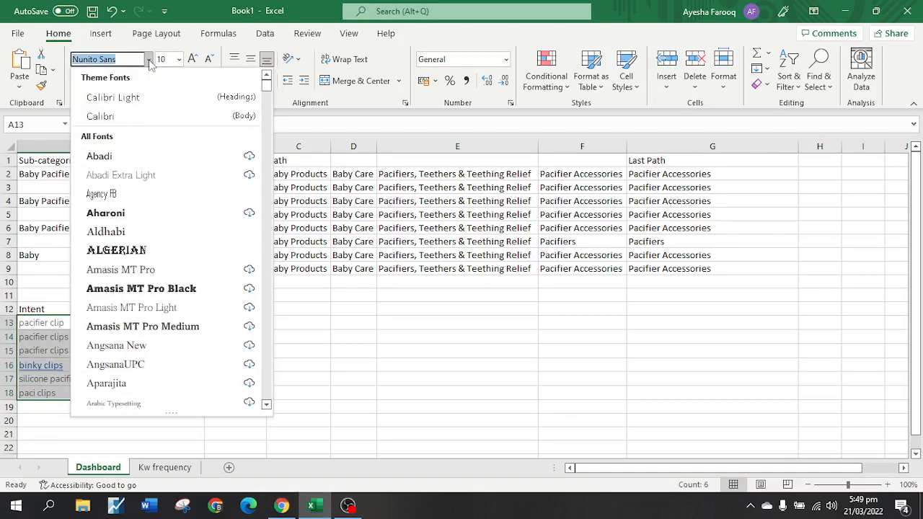
click(174, 118)
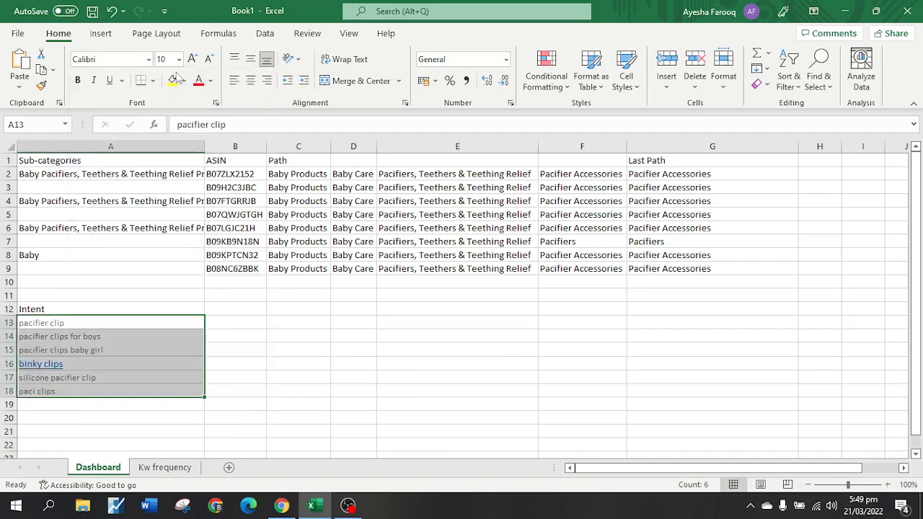
click(210, 81)
click(211, 137)
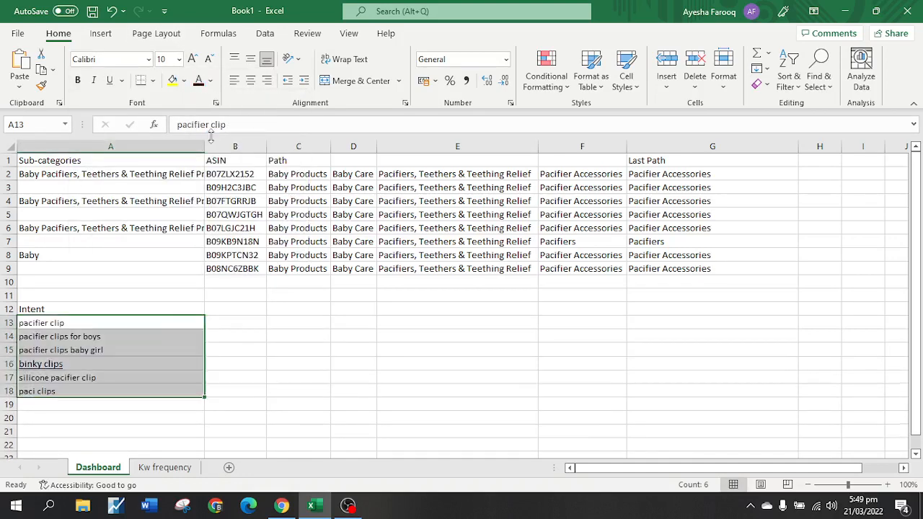
- Remove the hyperlink from the Intent phrases in A13:A18 and set their font size to 11
right_click(116, 341)
click(212, 482)
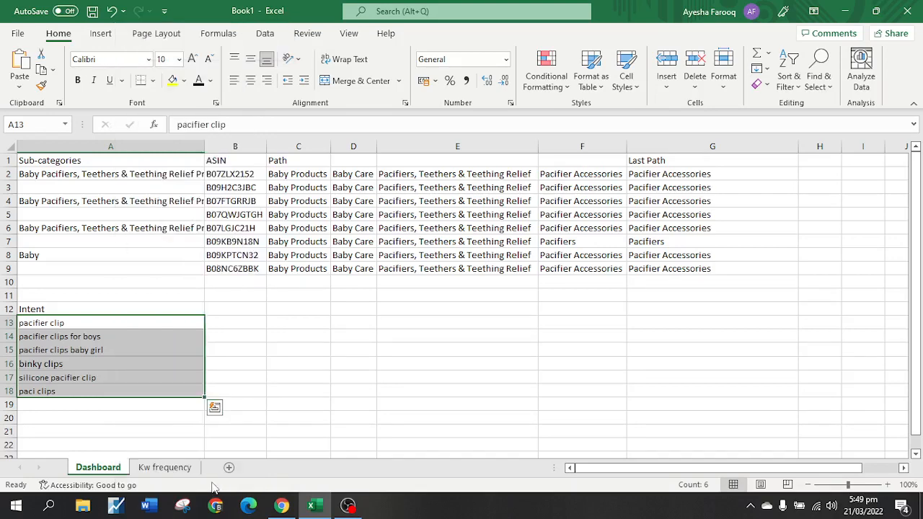
click(192, 59)
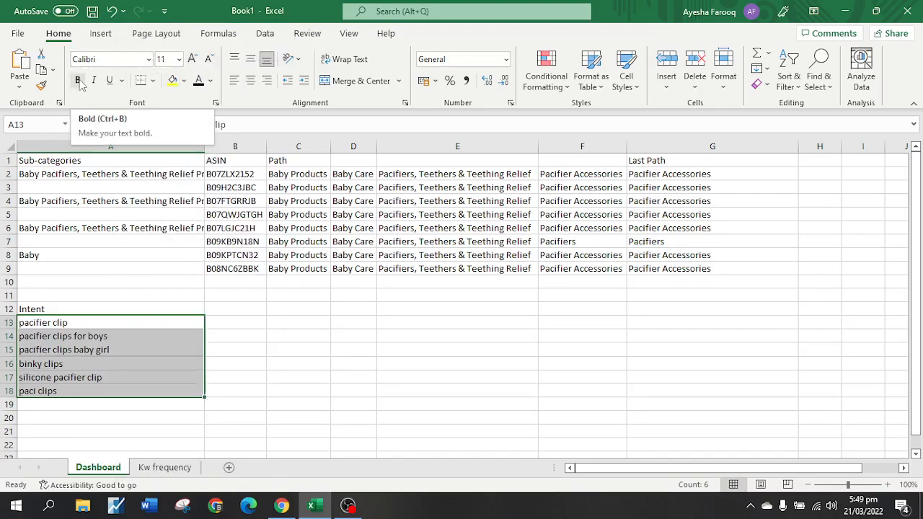
click(286, 365)
drag(133, 329, 123, 377)
click(224, 339)
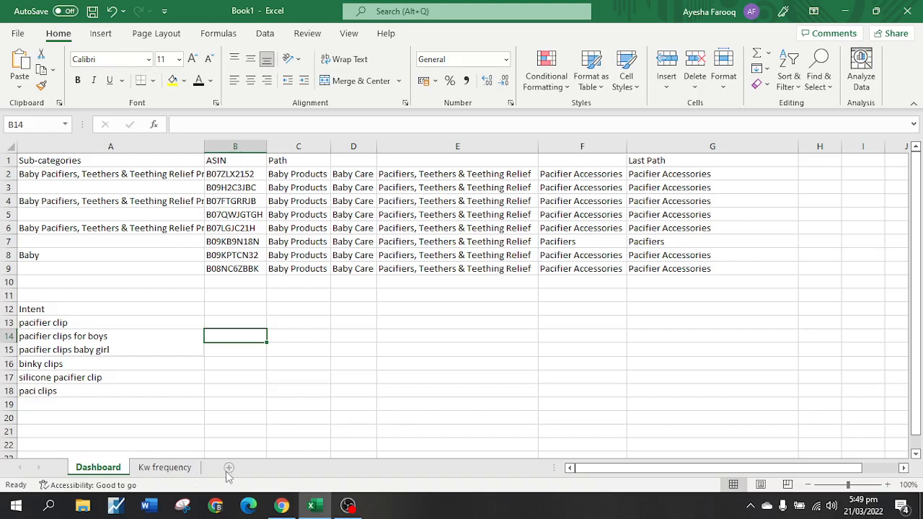
- Copy the ASINs in B2:B9 of the Dashboard worksheet and open Helium 10's Cerebro tool in Chrome
drag(243, 175, 249, 269)
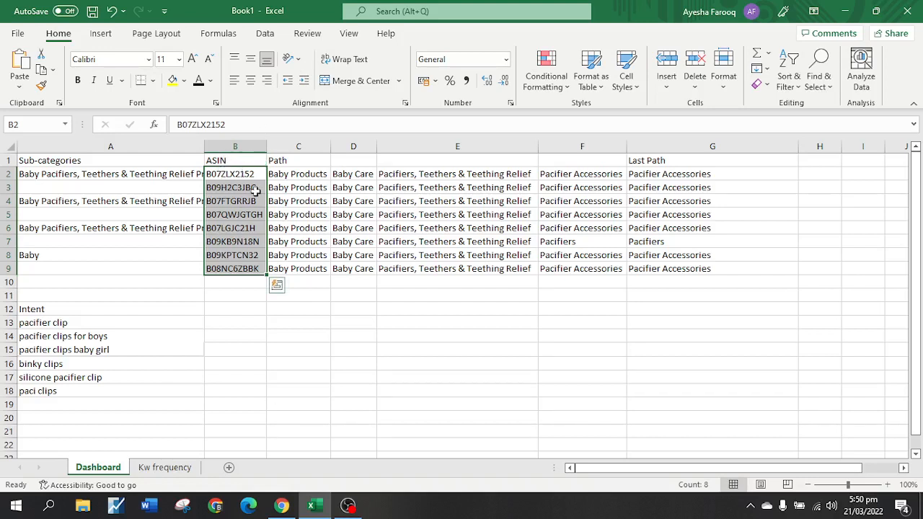
key(ctrl+c)
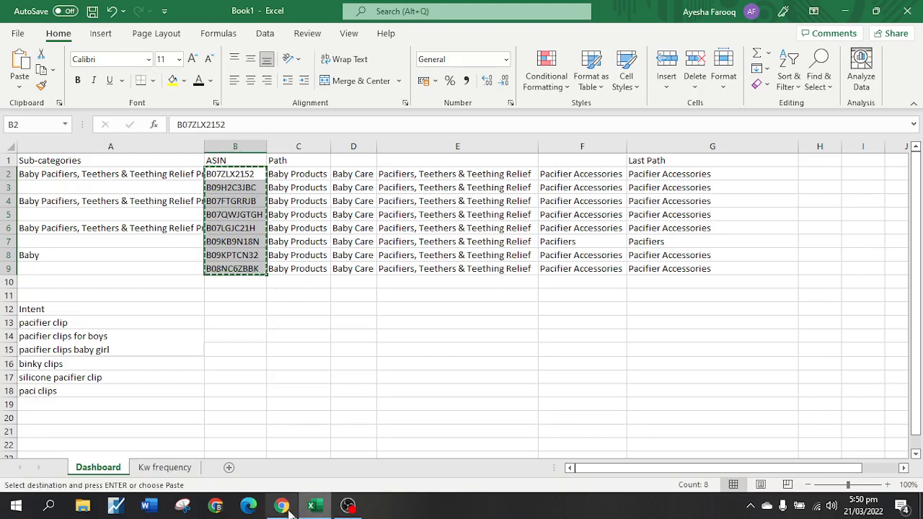
click(281, 504)
scroll(322, 215, up, 10)
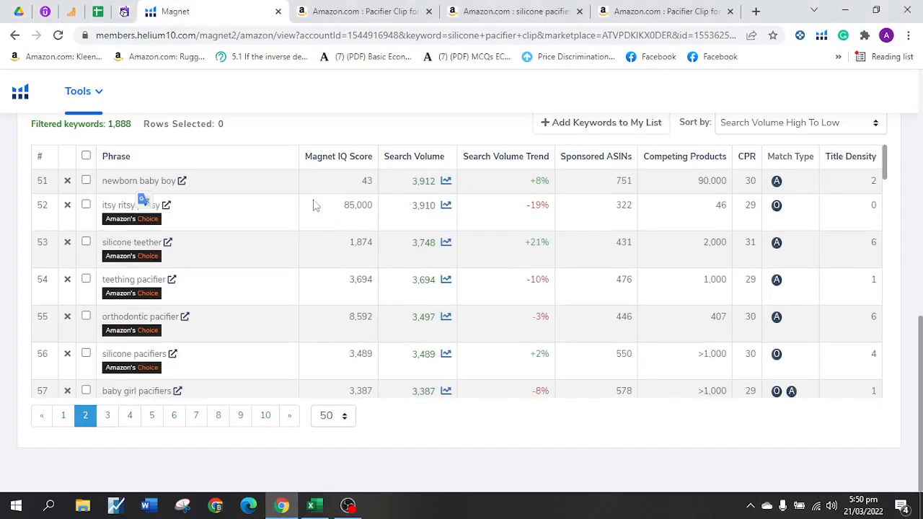
click(98, 104)
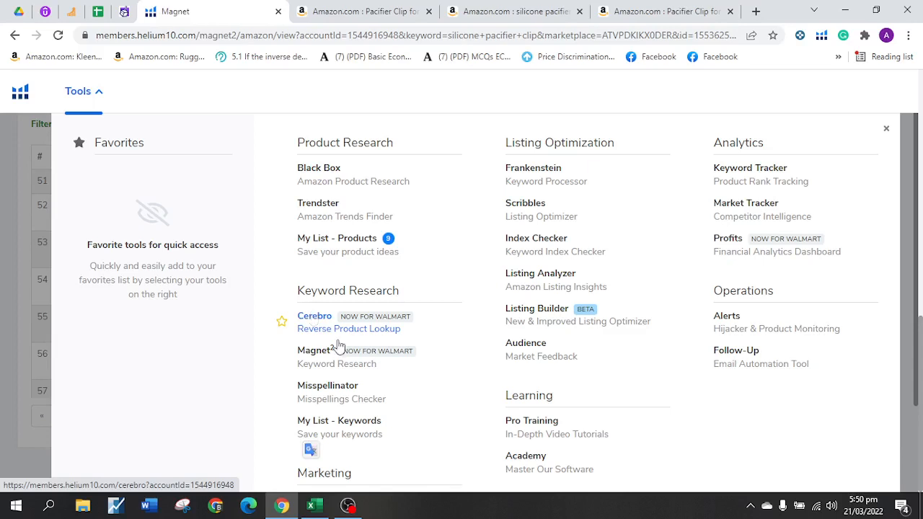
click(320, 326)
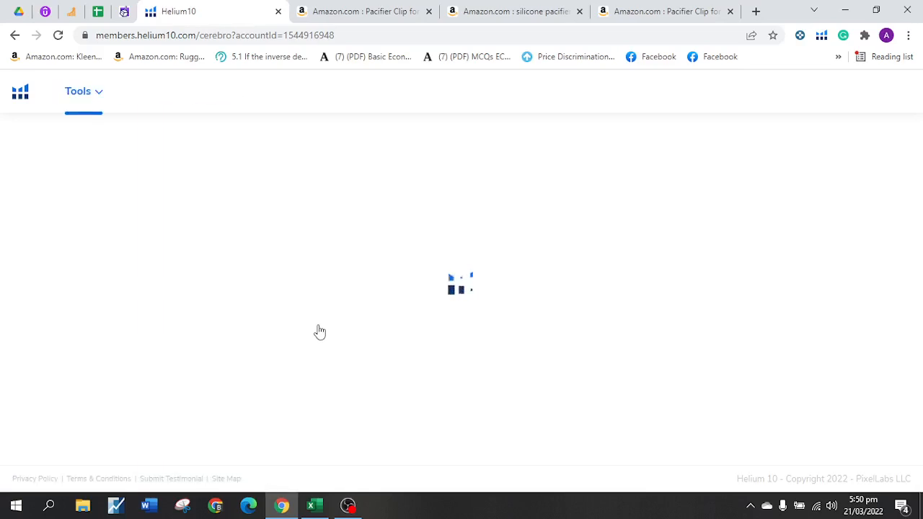
click(348, 506)
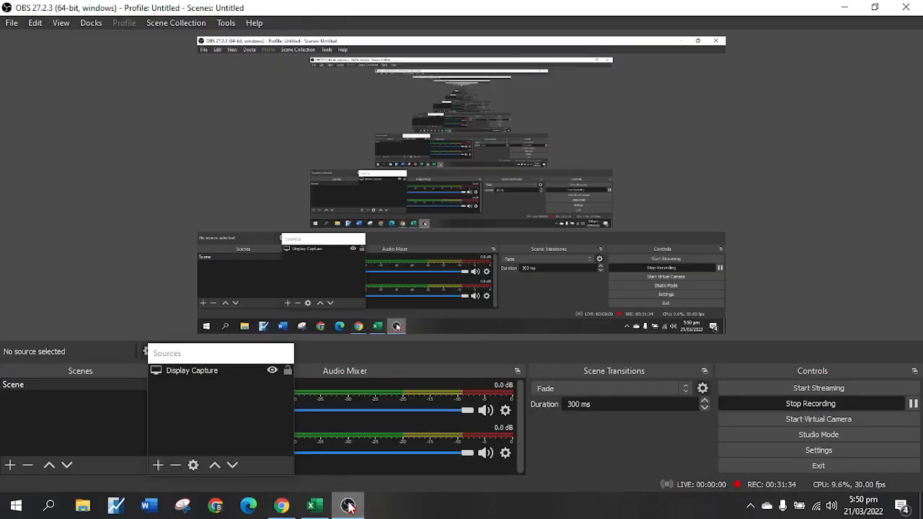
click(349, 506)
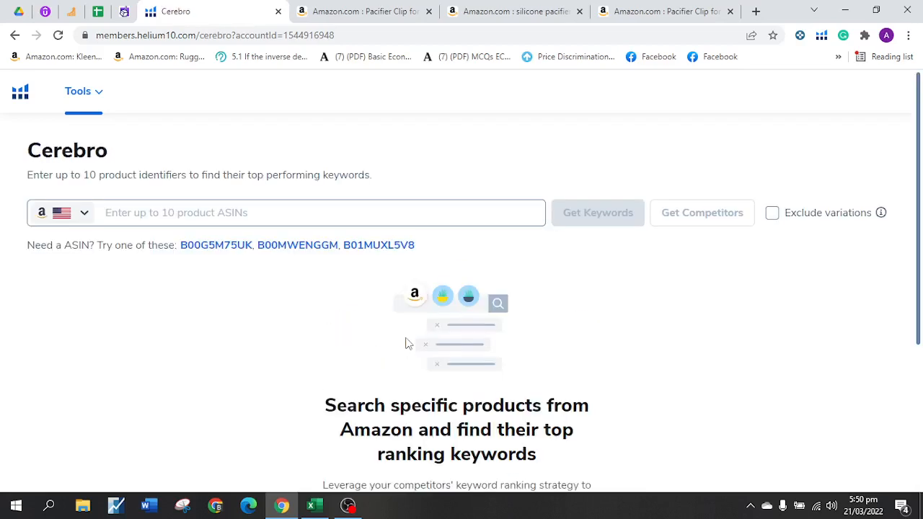
- Paste the copied ASINs into Cerebro, exclude variations, and retrieve their keywords
click(136, 205)
key(ctrl+v)
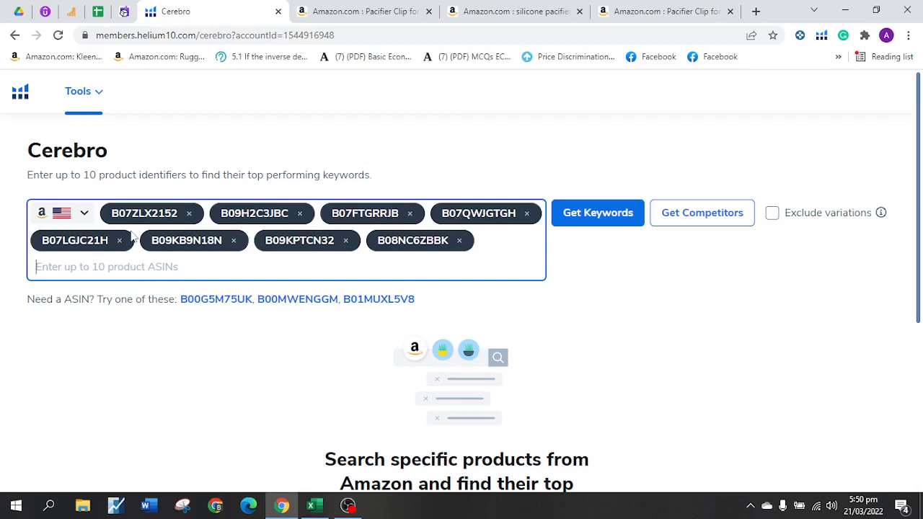
click(772, 214)
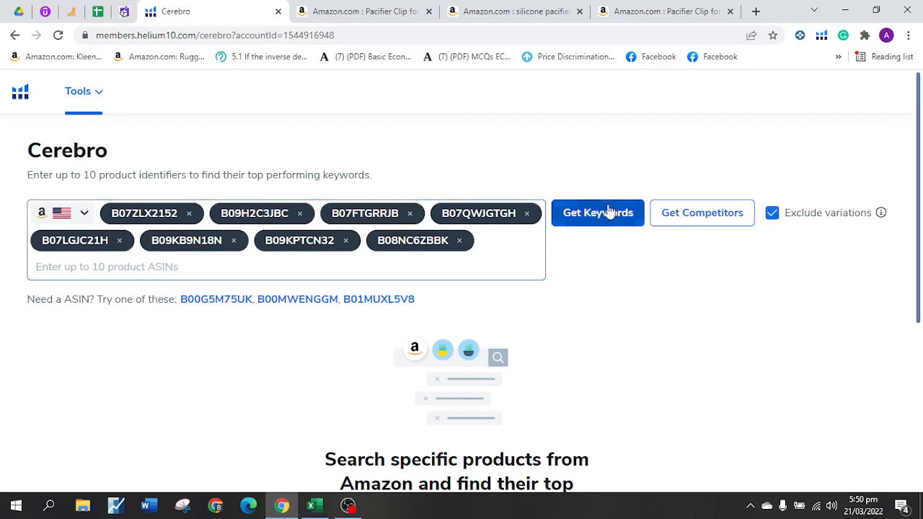
click(608, 210)
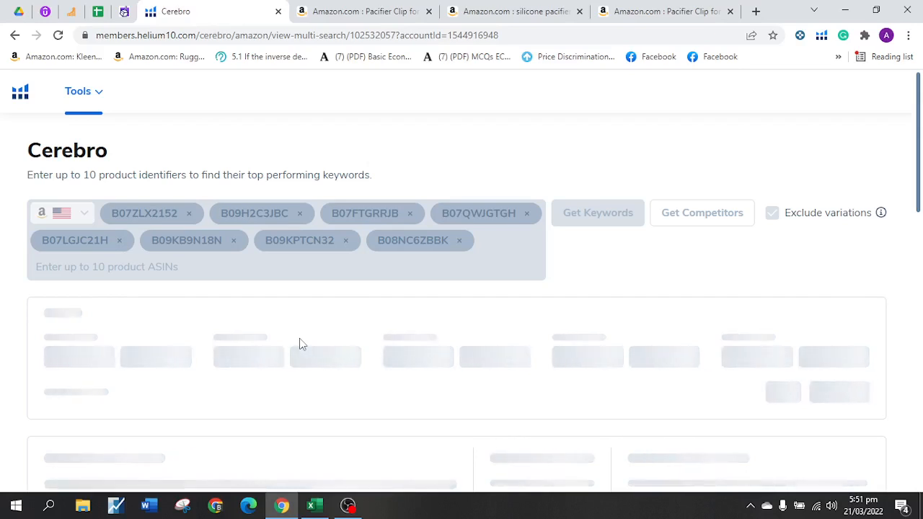
- Examine the Cerebro keyword results and sort them by search volume from high to low
scroll(300, 339, down, 4)
scroll(300, 344, down, 1)
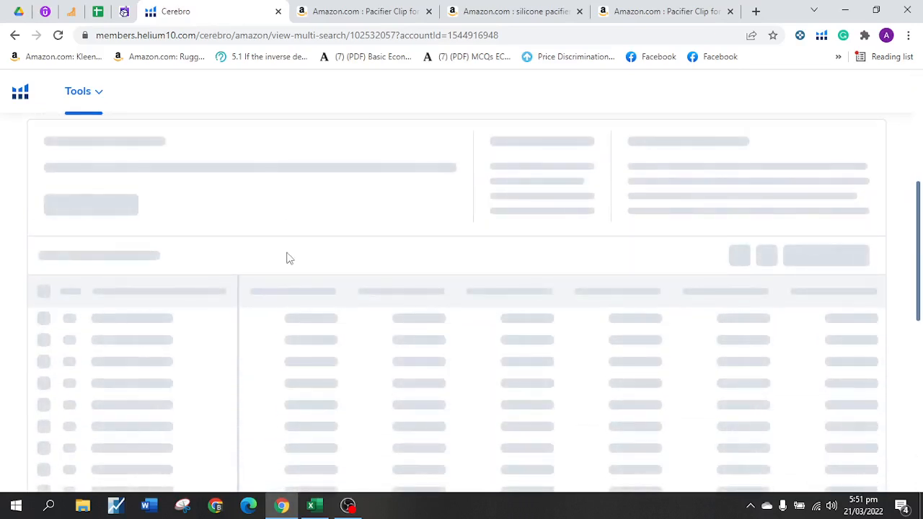
scroll(271, 245, down, 2)
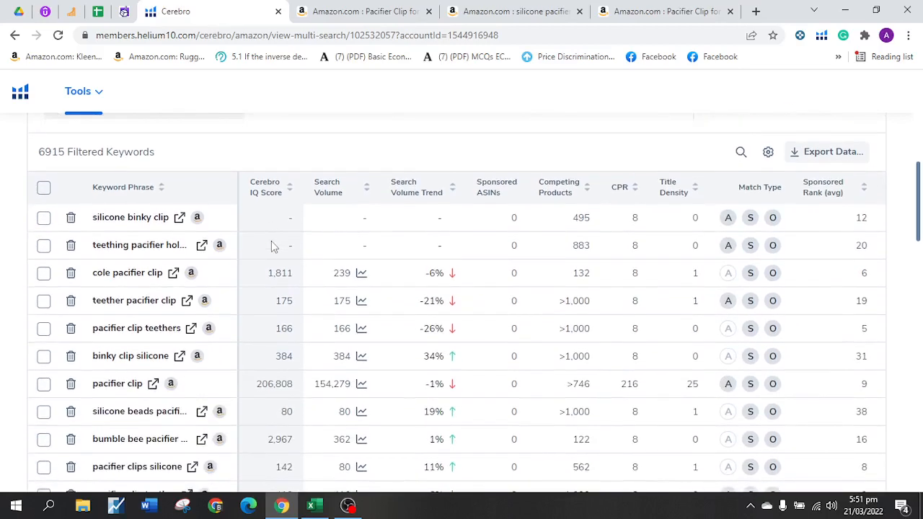
scroll(271, 247, up, 1)
drag(72, 184, 41, 184)
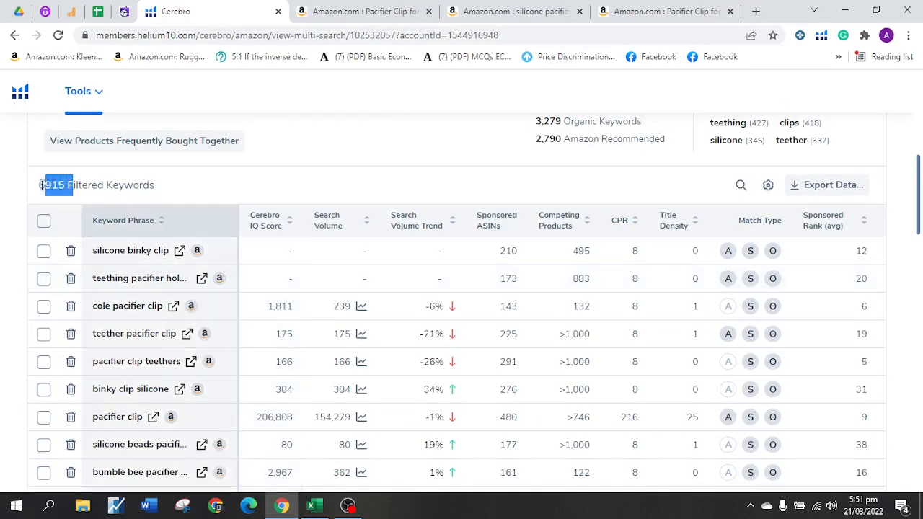
click(354, 173)
scroll(354, 173, up, 3)
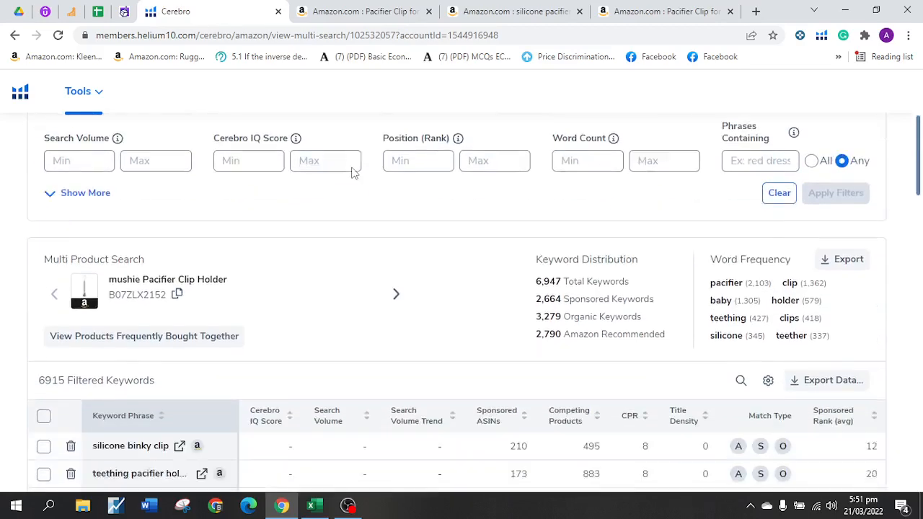
scroll(353, 173, down, 3)
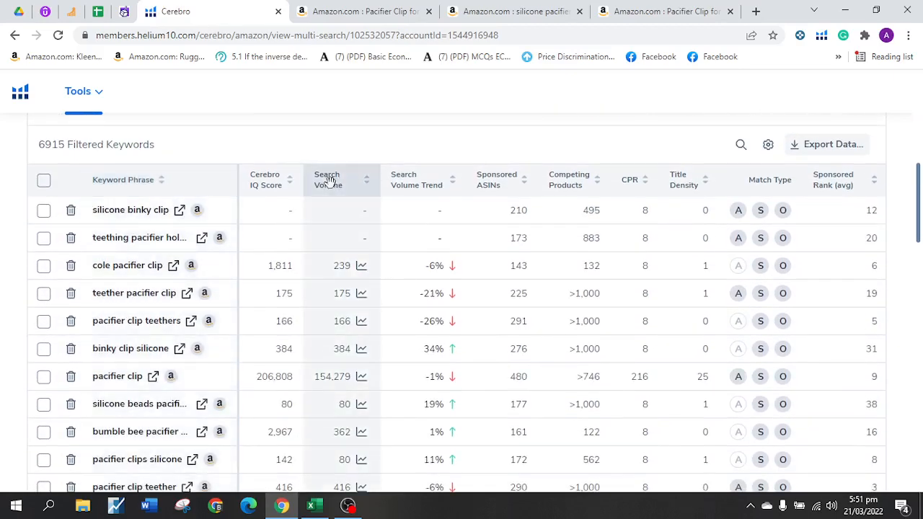
click(329, 181)
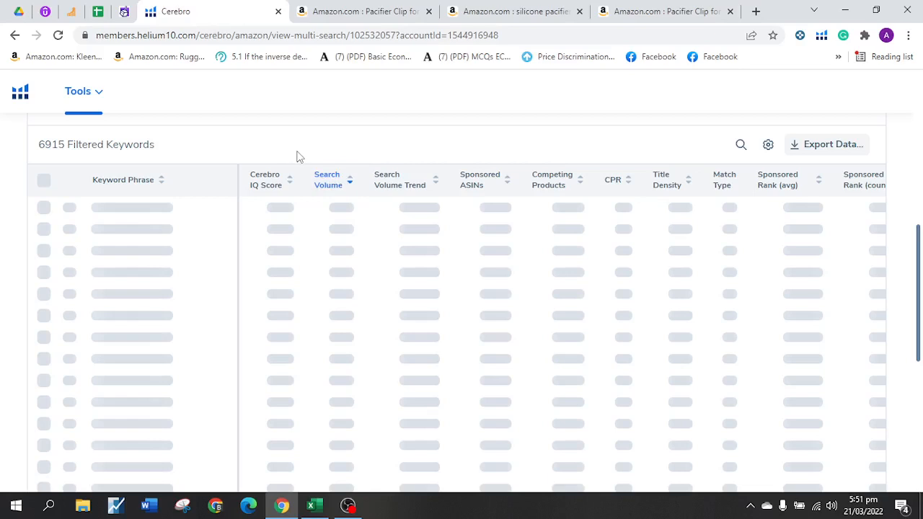
- Export the Cerebro keyword results as a CSV file and open the downloaded file in Excel
click(818, 146)
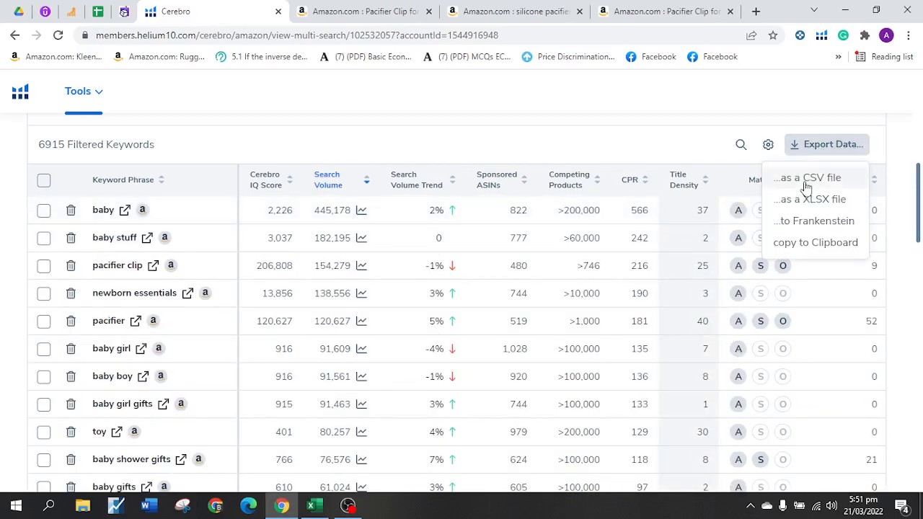
click(806, 179)
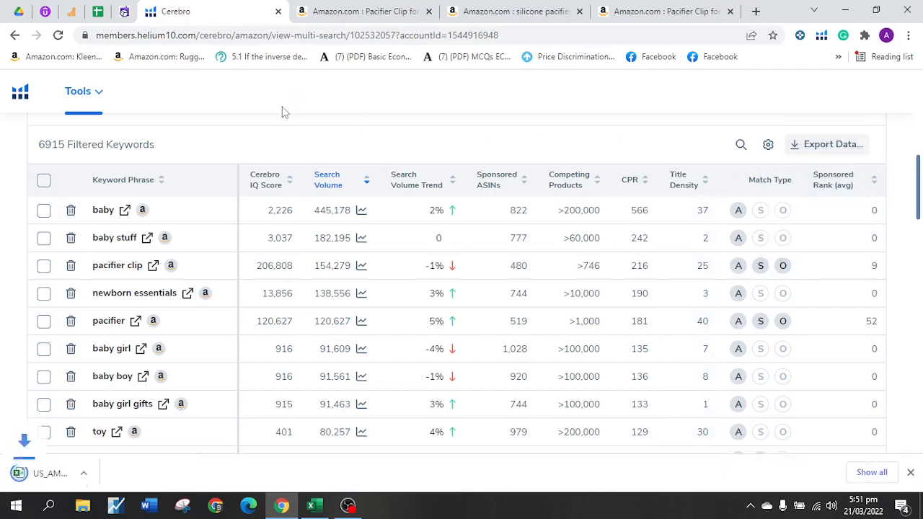
click(80, 469)
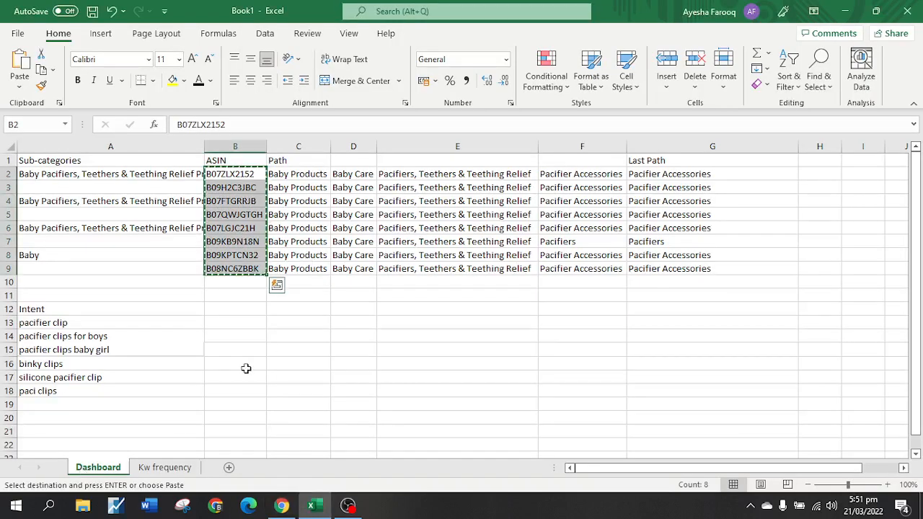
click(42, 144)
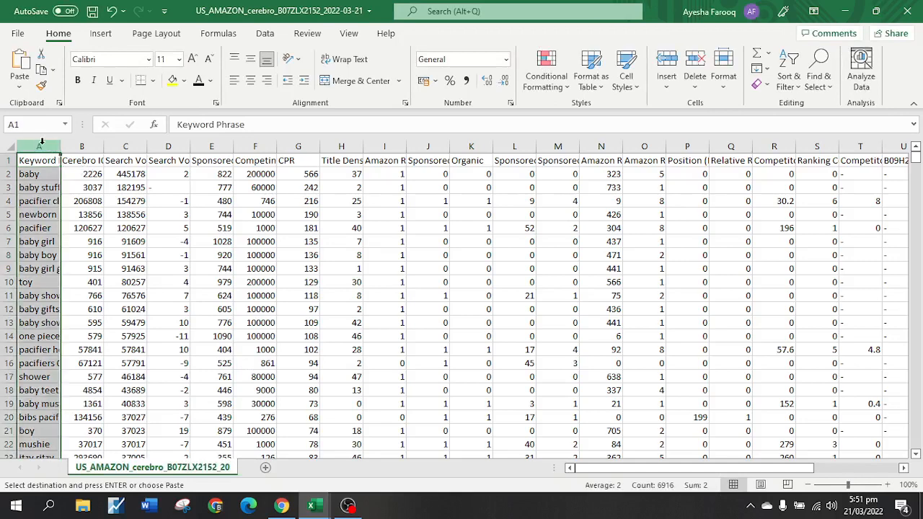
click(128, 265)
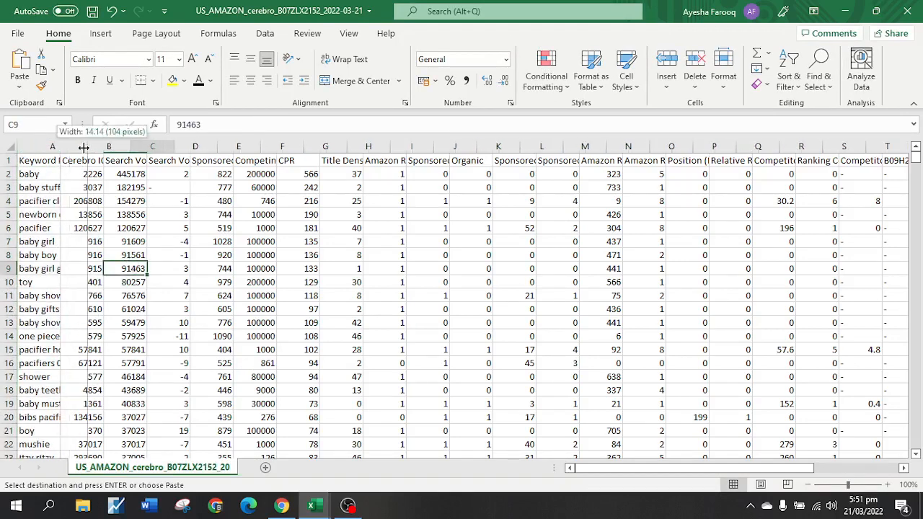
- Widen the Keyword Phrase column, copy the entire Cerebro export sheet, and switch to the Book1 workbook
drag(56, 147, 88, 148)
click(7, 148)
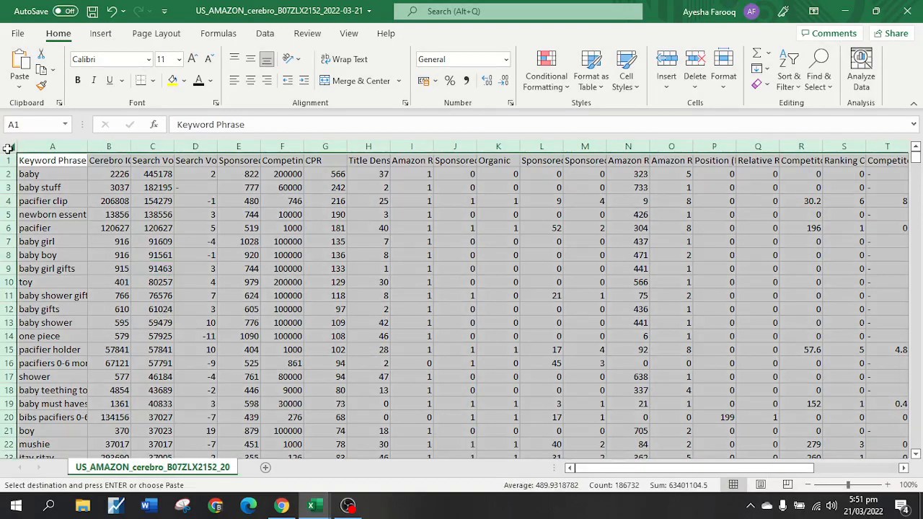
mouse_move(312, 506)
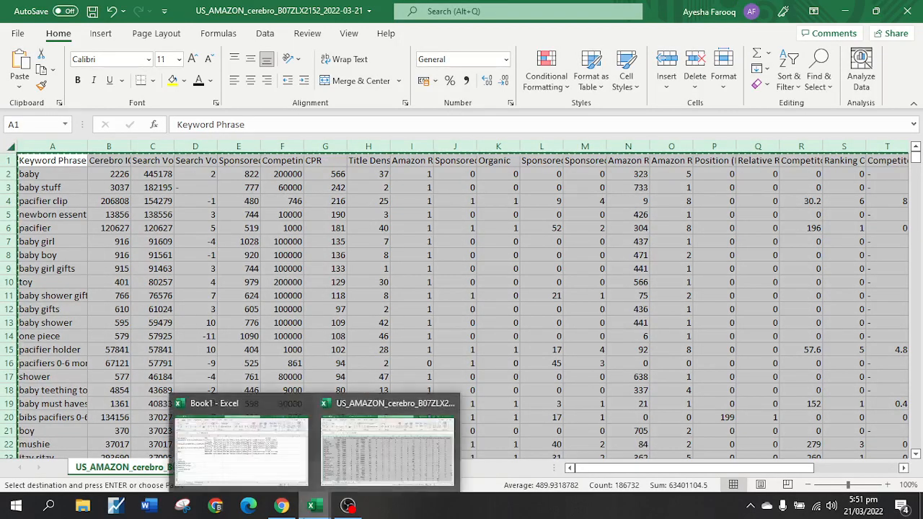
click(216, 440)
click(244, 326)
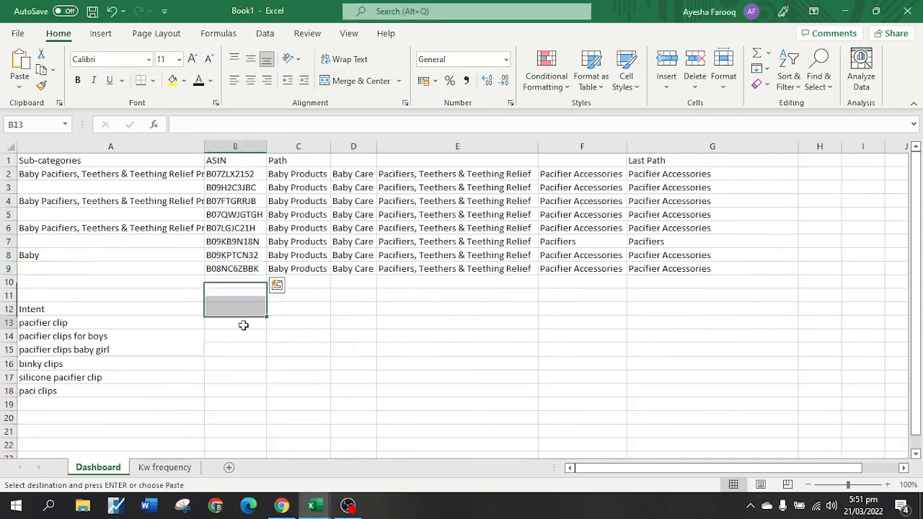
- Add a new sheet after Dashboard in Book1 and name it "Worksheet"
click(230, 467)
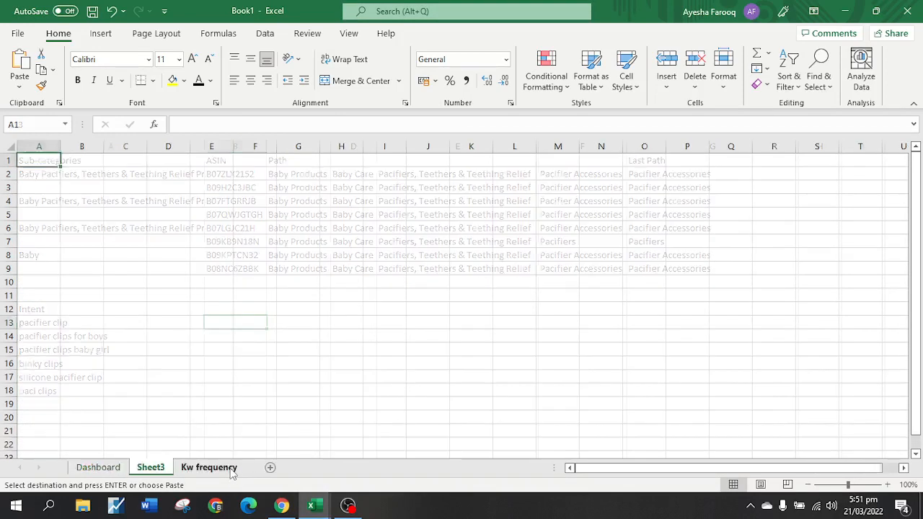
double_click(152, 467)
text(Wor)
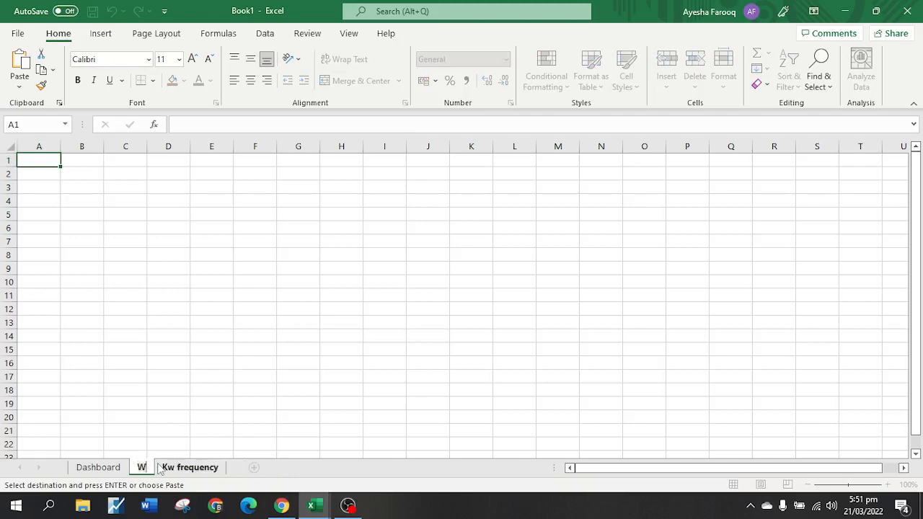
text(ksheet)
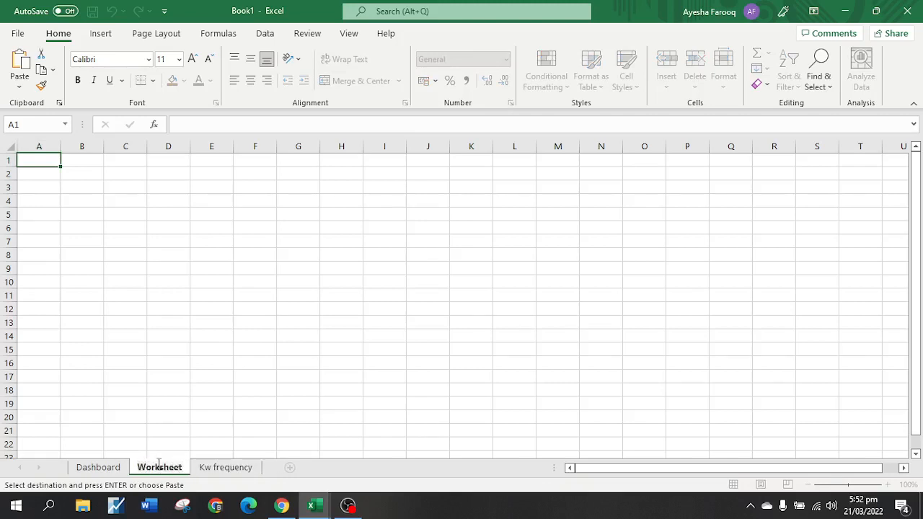
key(Return)
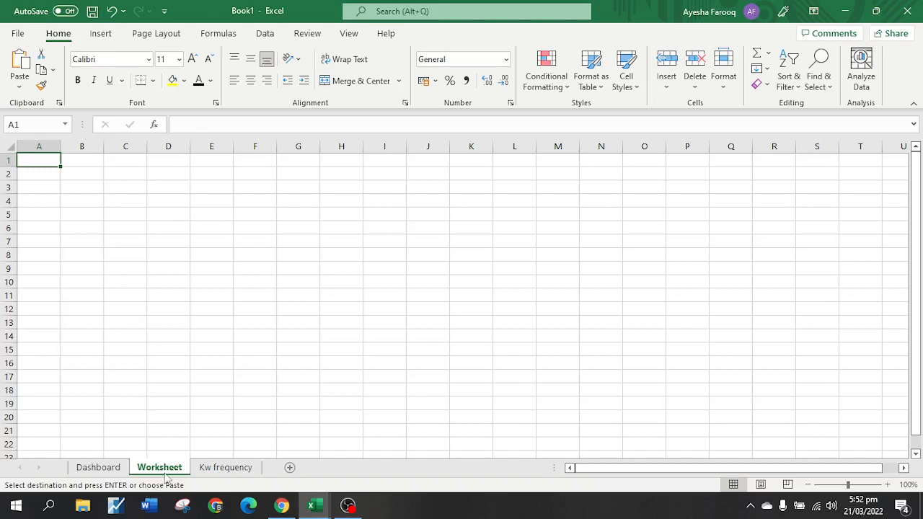
- Paste the copied Cerebro data at A1 of the Worksheet sheet and adjust the column widths to fit the headers
key(ctrl+v)
drag(61, 146, 115, 147)
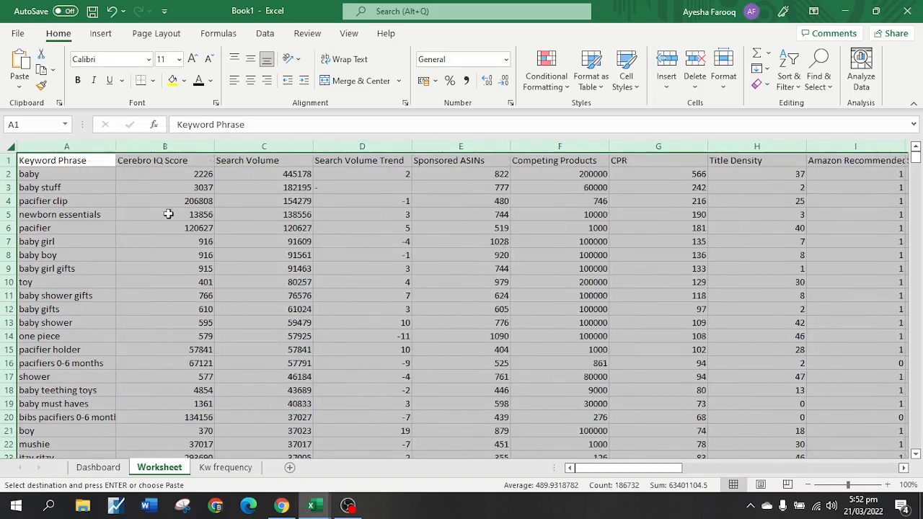
click(168, 214)
drag(214, 146, 192, 146)
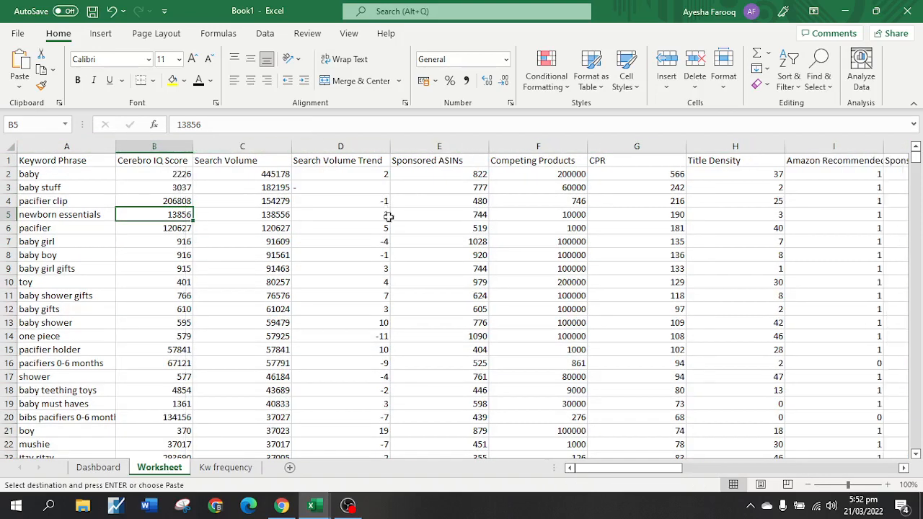
- Widen the Keyword Phrase column to show full phrases, and narrow the Search Volume and Search Volume Trend columns
scroll(451, 336, right, 5)
scroll(451, 336, right, 10)
scroll(452, 336, left, 15)
scroll(451, 336, right, 20)
scroll(452, 336, left, 20)
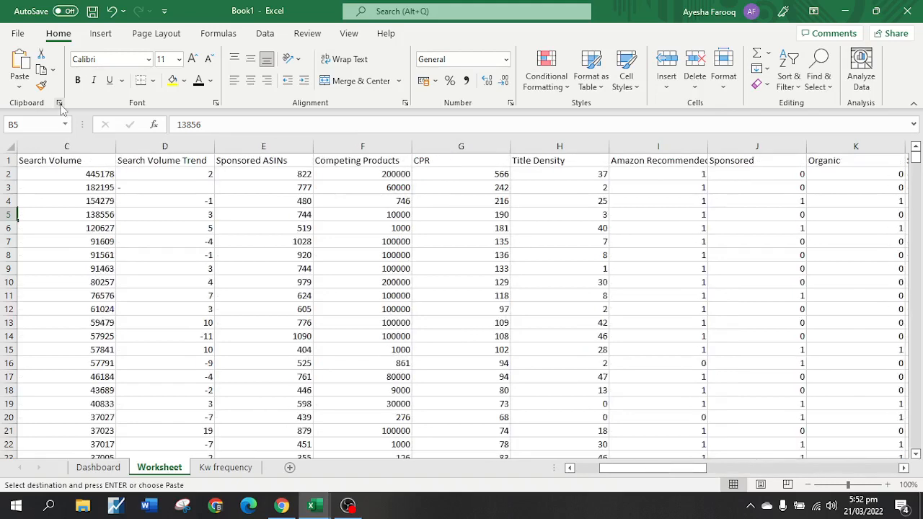
click(83, 145)
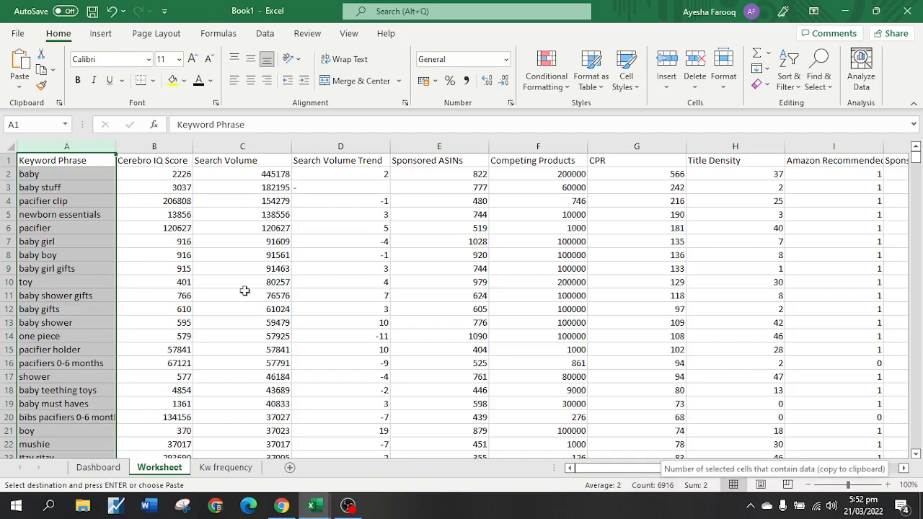
drag(117, 146, 198, 146)
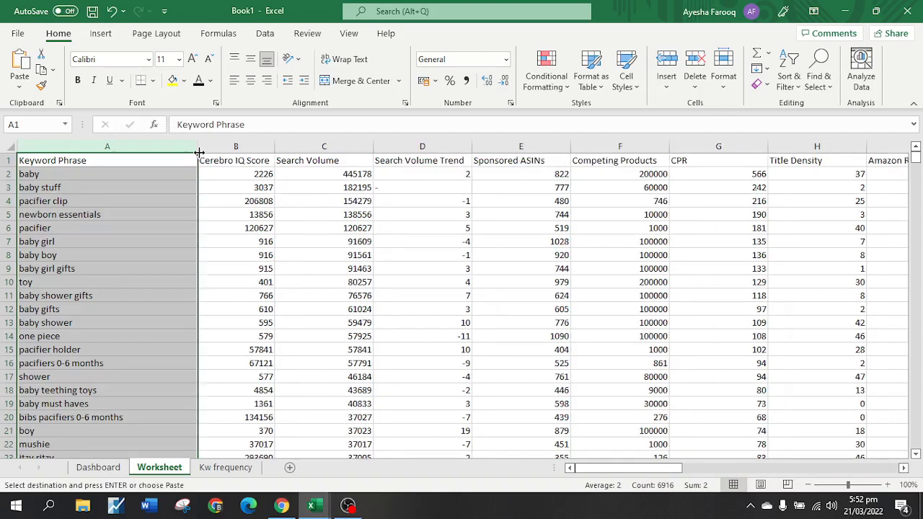
click(125, 287)
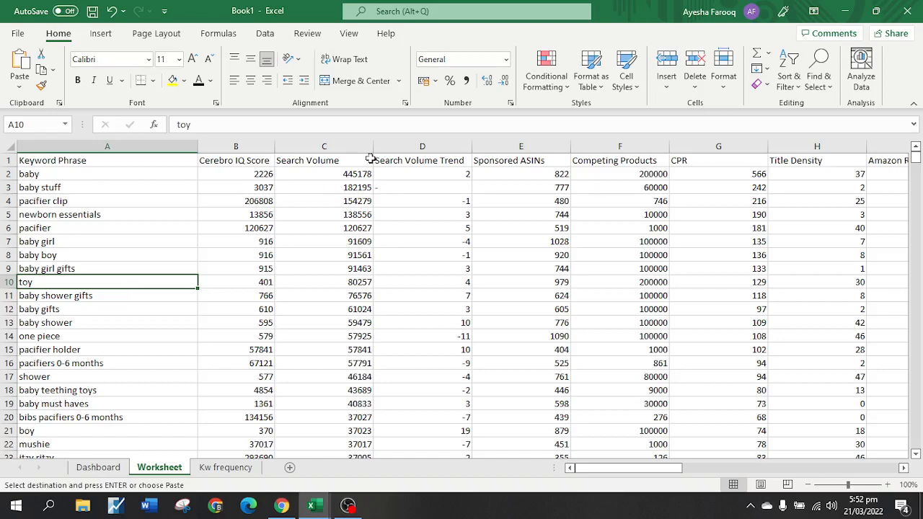
drag(377, 146, 338, 142)
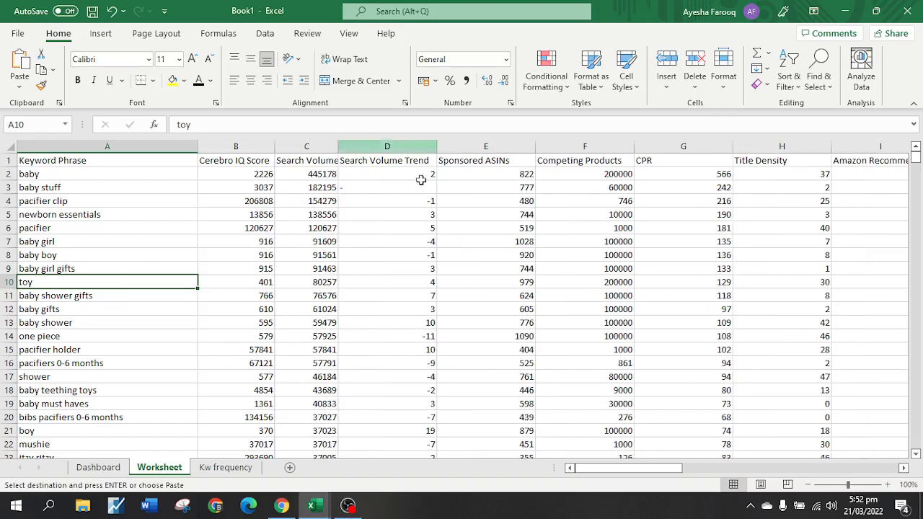
drag(438, 146, 428, 146)
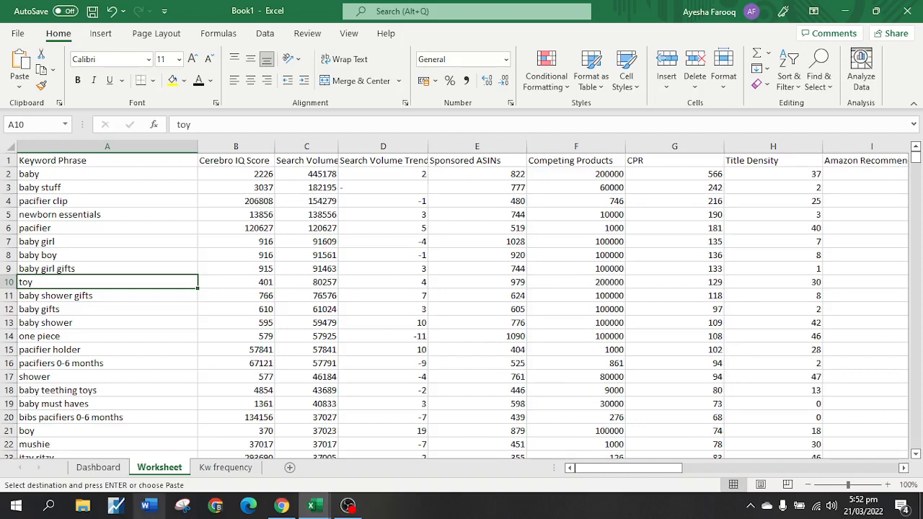
- Move the Cerebro IQ Score column between the Search Volume and Search Volume Trend columns
click(238, 147)
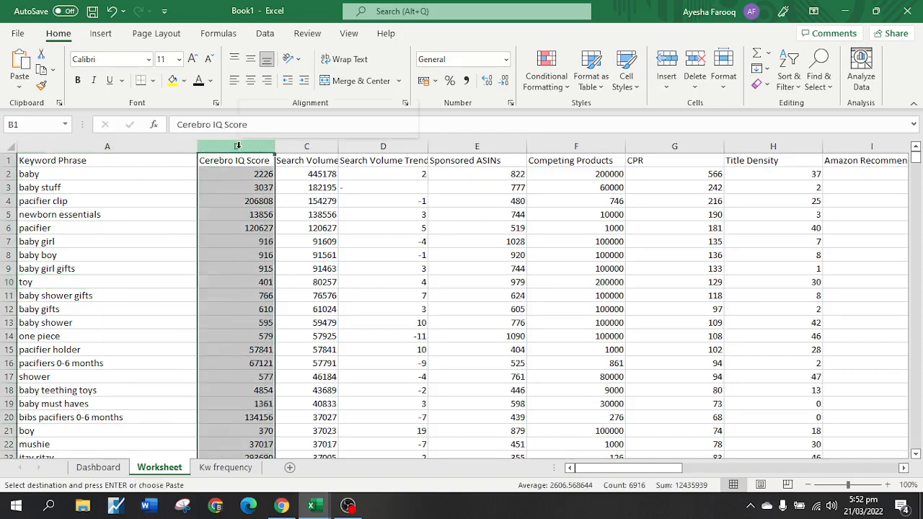
right_click(238, 147)
click(259, 157)
click(384, 147)
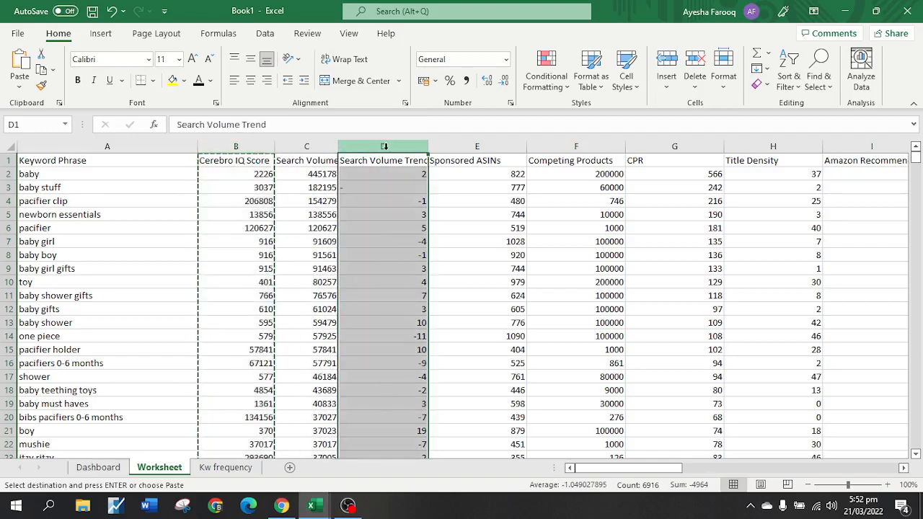
right_click(387, 150)
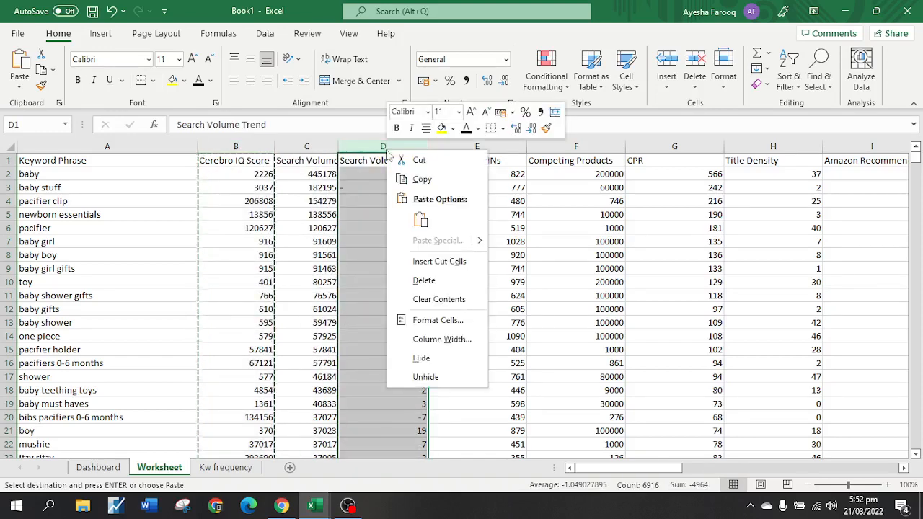
click(448, 261)
click(392, 225)
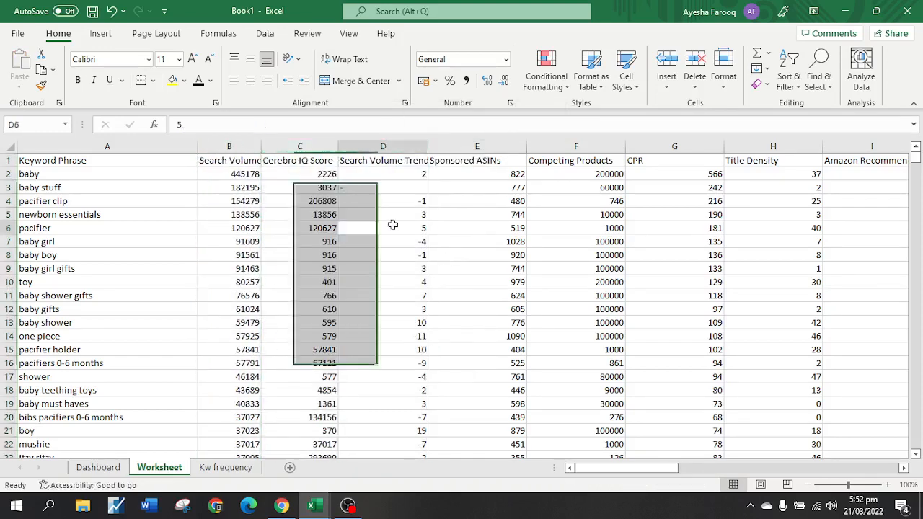
- Insert a column before Search Volume, head it "Kw Count" in B1, and narrow it to fit the header
click(232, 146)
right_click(235, 147)
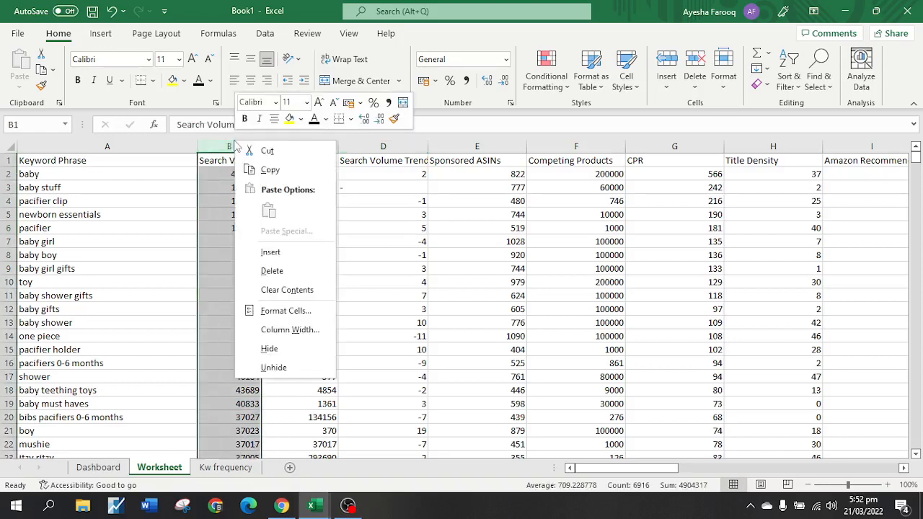
click(291, 254)
click(238, 158)
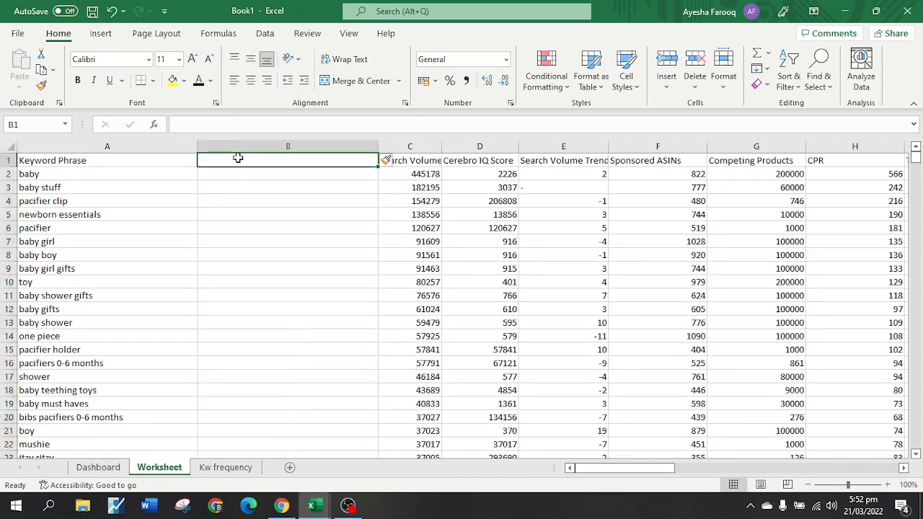
text(Kw Count)
key(Return)
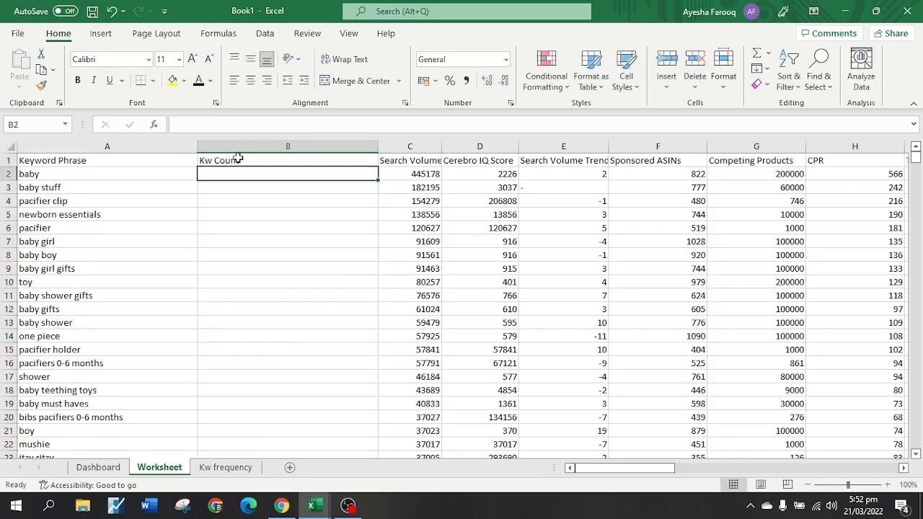
drag(378, 146, 244, 141)
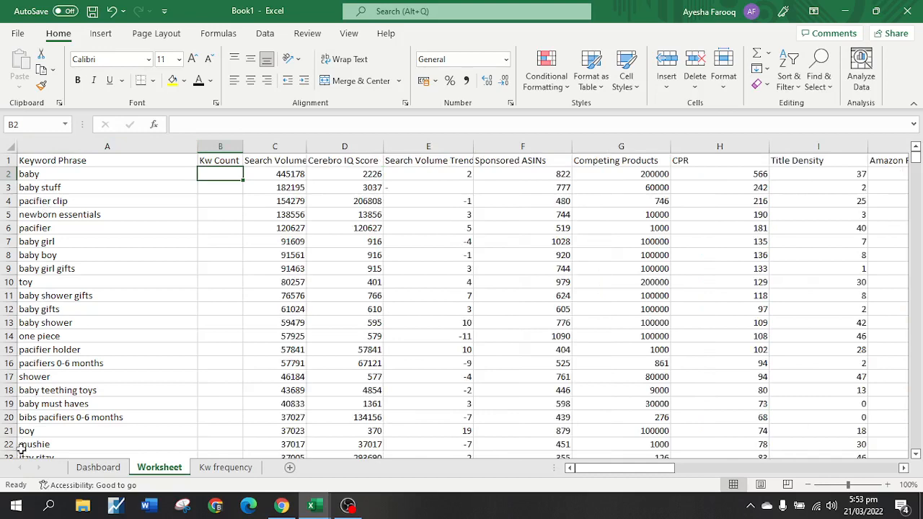
- Move the Competitor Performance Score column from column U to directly after Search Volume, before Cerebro IQ Score
scroll(100, 316, down, 3)
scroll(100, 316, up, 3)
click(326, 204)
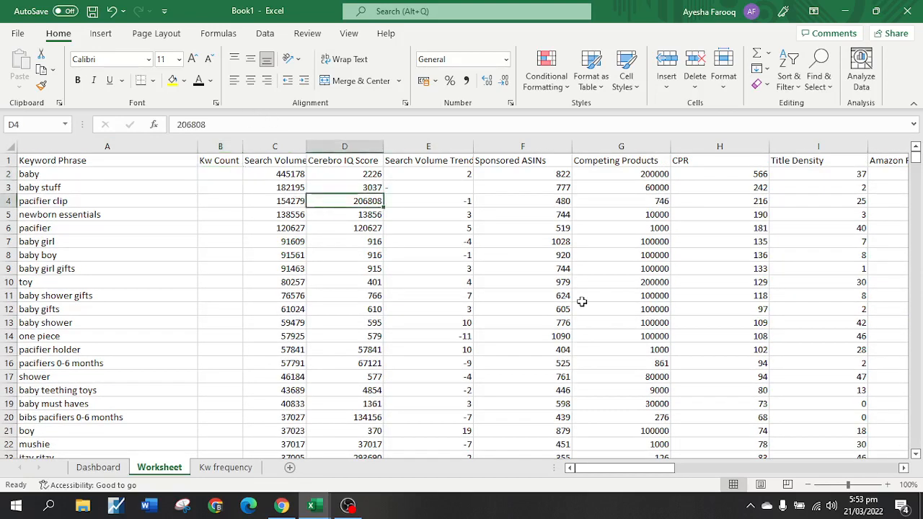
scroll(581, 302, right, 10)
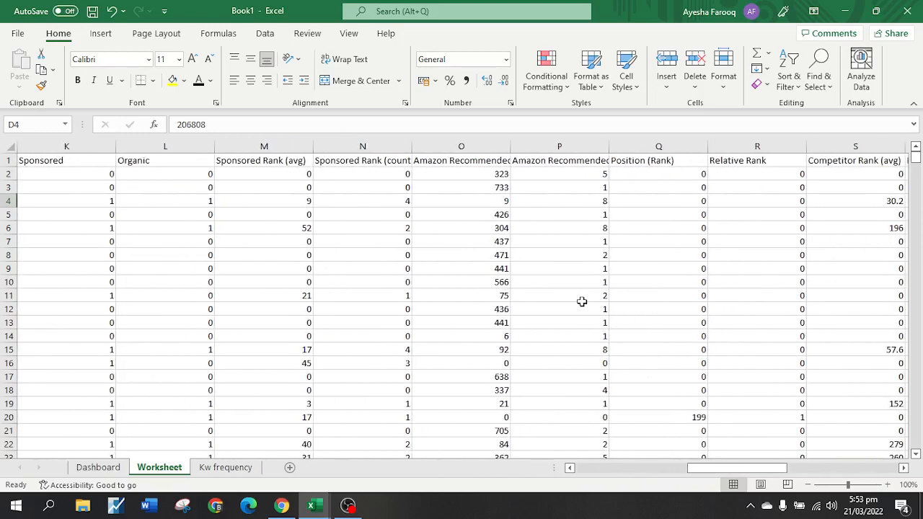
scroll(581, 301, right, 3)
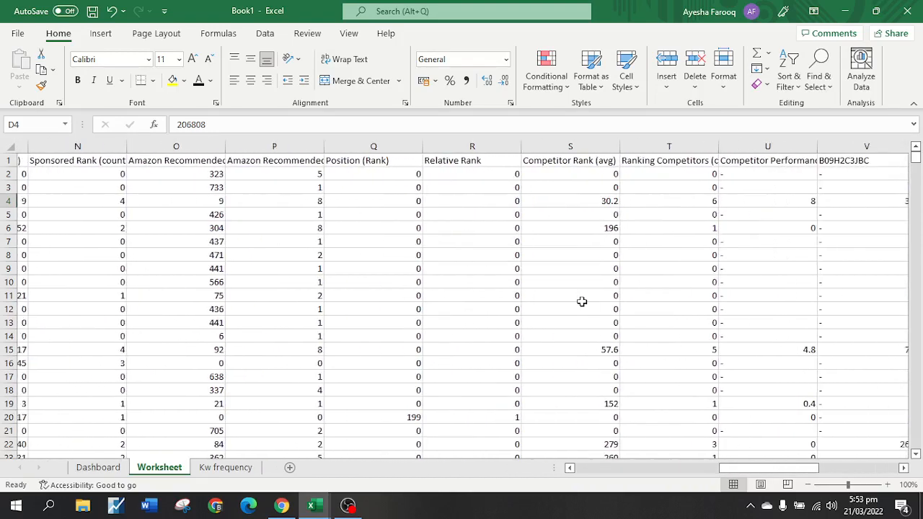
click(757, 146)
right_click(756, 147)
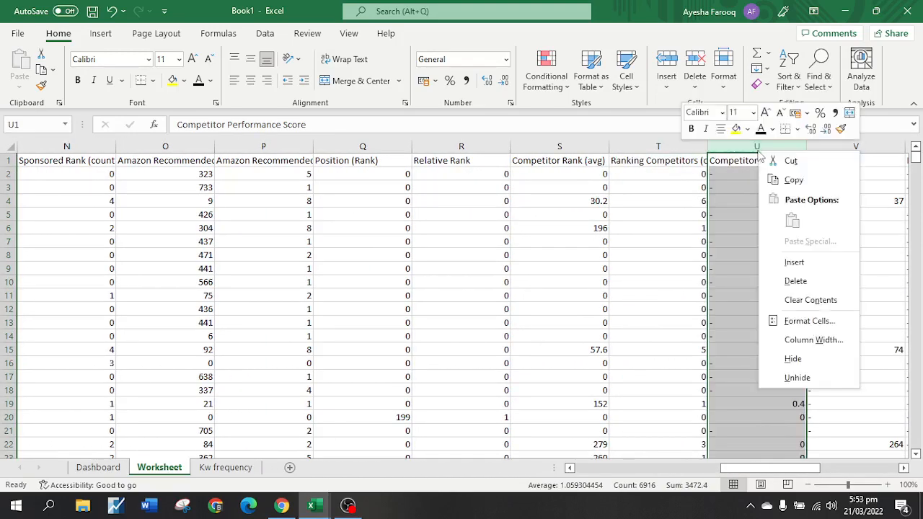
click(789, 159)
scroll(523, 253, left, 13)
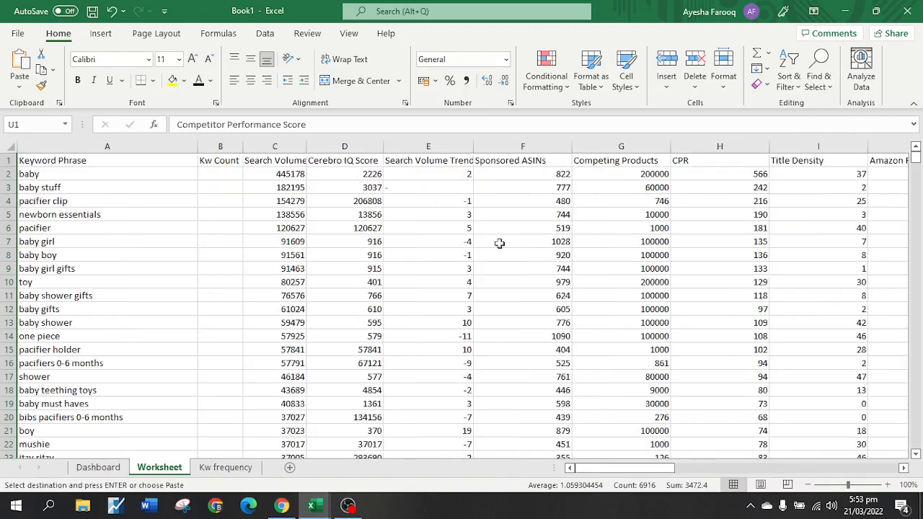
click(344, 146)
right_click(344, 147)
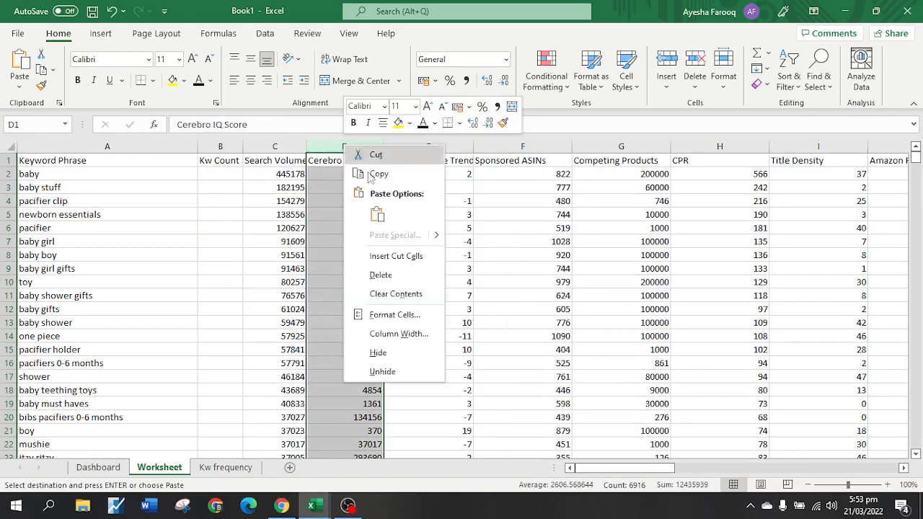
click(396, 256)
click(372, 195)
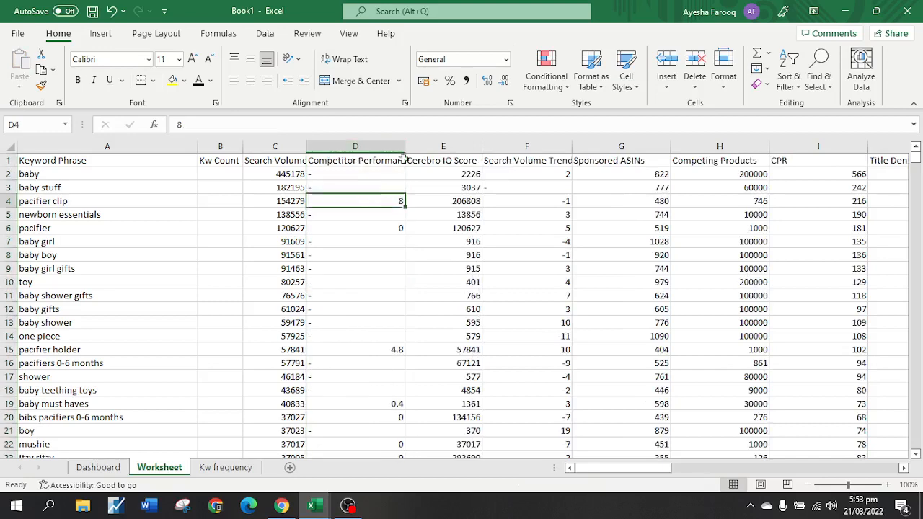
- Wrap the text of the header cells in row 1
click(8, 160)
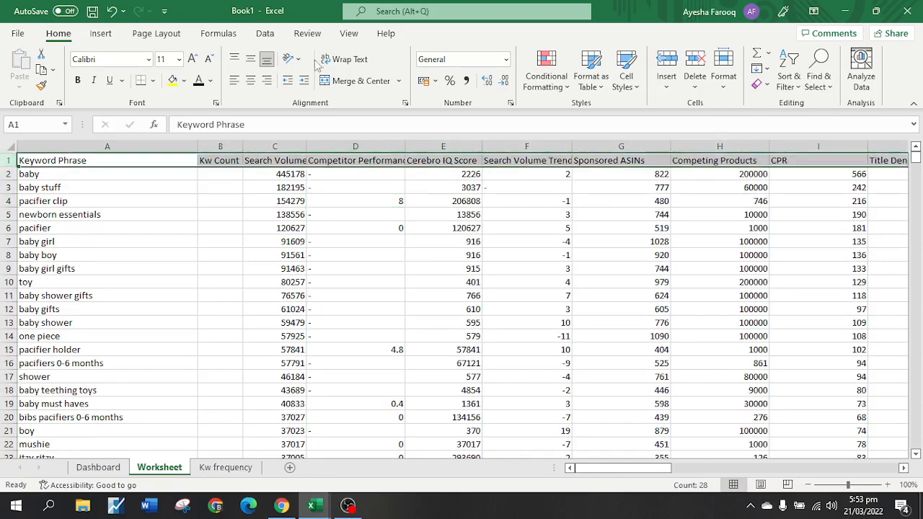
click(339, 61)
click(264, 282)
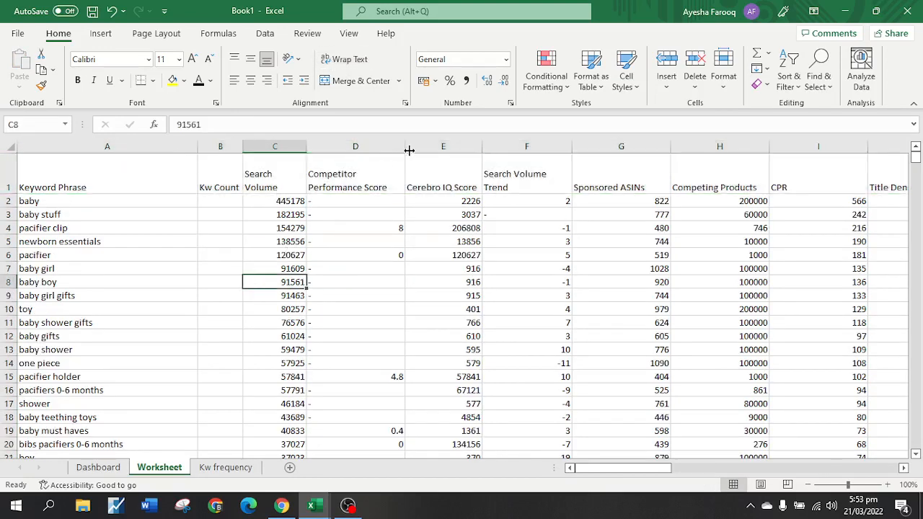
- Narrow the columns from Search Volume through Title Density to fit their wrapped headers and values
drag(409, 150, 381, 150)
mouse_move(308, 148)
mouse_down()
mouse_move(279, 150)
mouse_move(295, 150)
mouse_up()
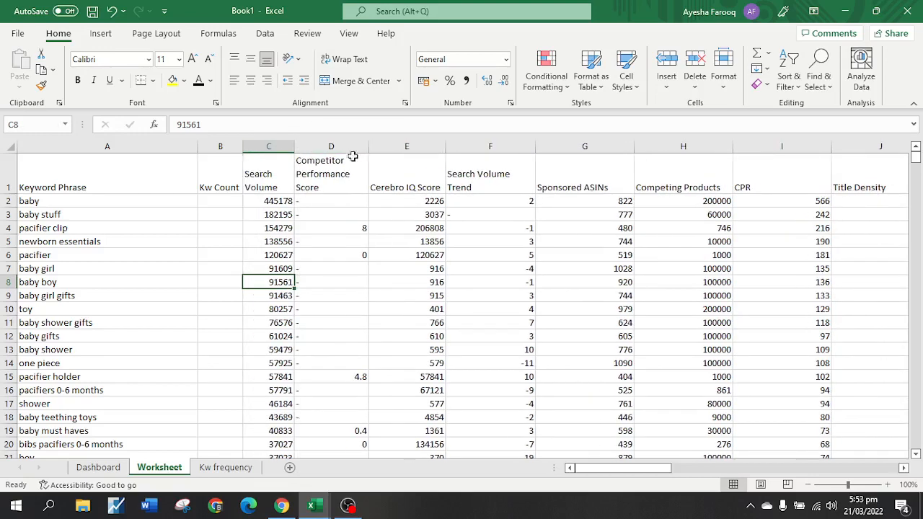
drag(447, 148, 355, 145)
drag(502, 146, 466, 147)
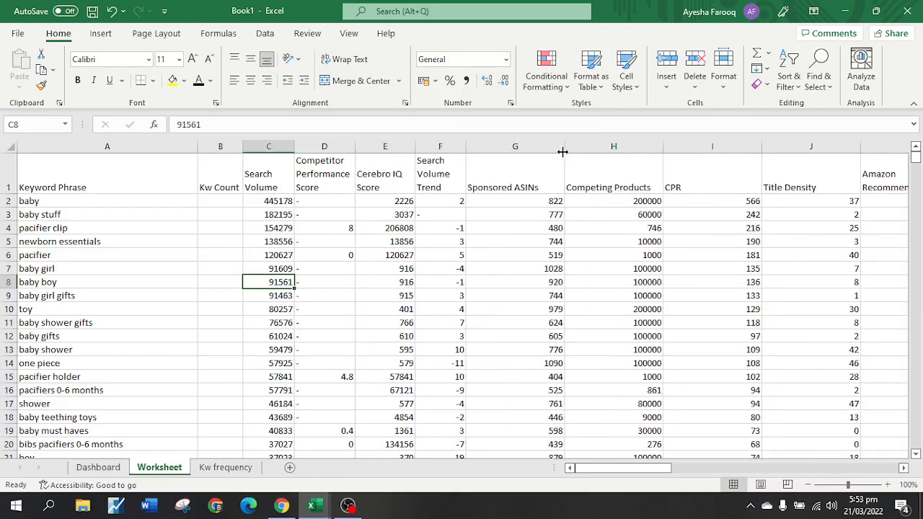
drag(563, 151, 532, 152)
drag(629, 147, 590, 148)
drag(685, 147, 619, 150)
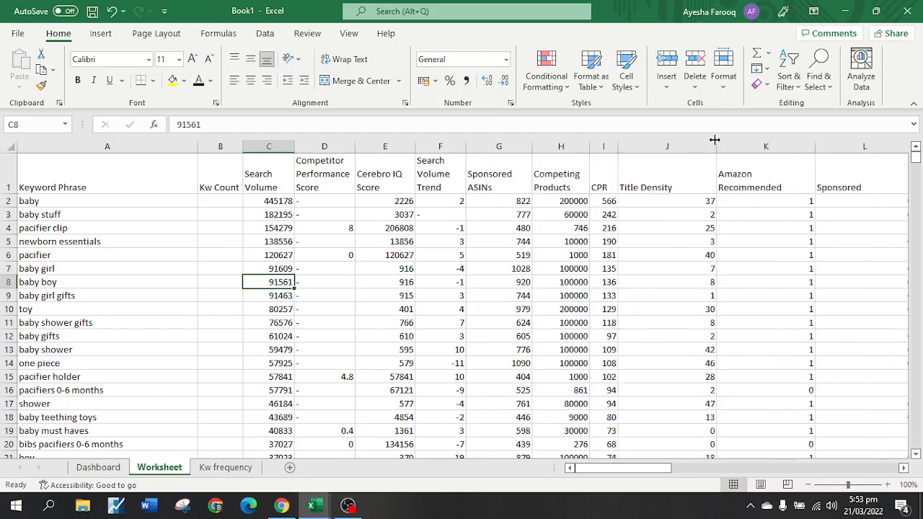
drag(714, 140, 677, 147)
click(684, 306)
scroll(684, 307, right, 5)
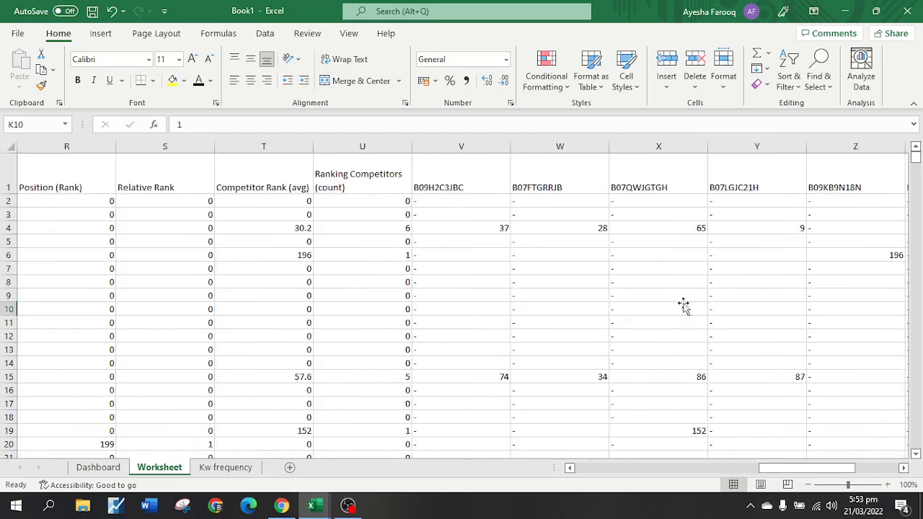
scroll(684, 306, right, 3)
scroll(684, 306, left, 10)
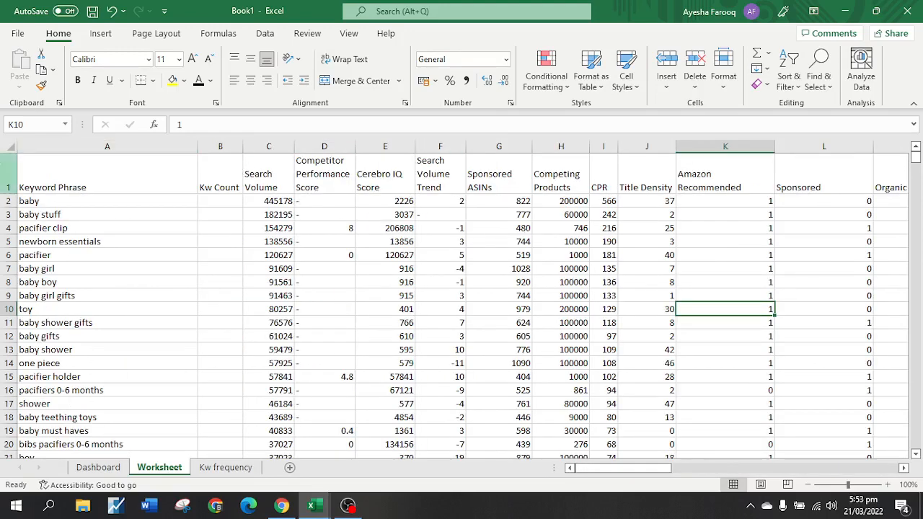
- Centre the header cells in row 1 both horizontally and vertically
click(8, 173)
click(250, 80)
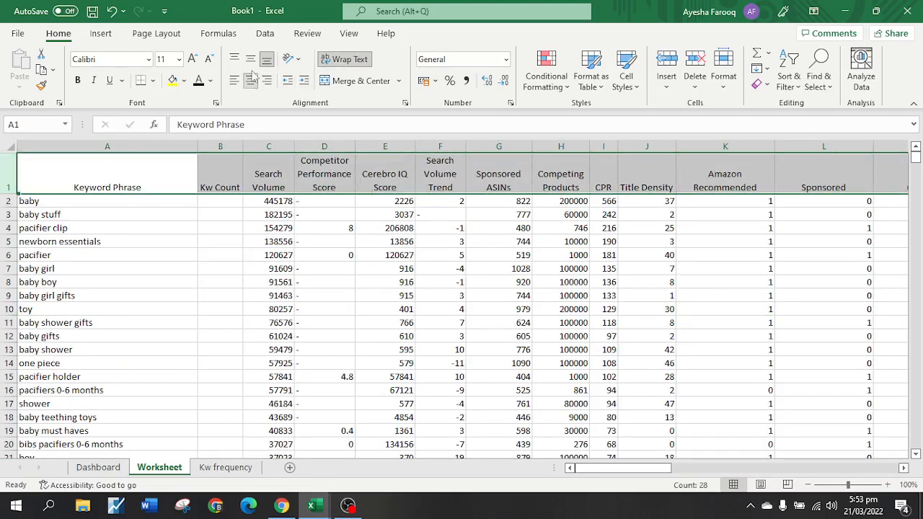
click(250, 58)
click(297, 335)
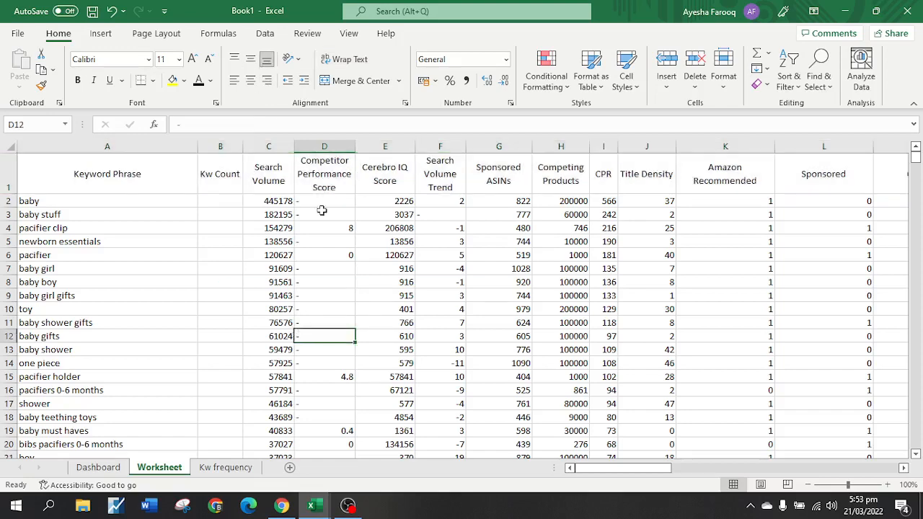
click(227, 200)
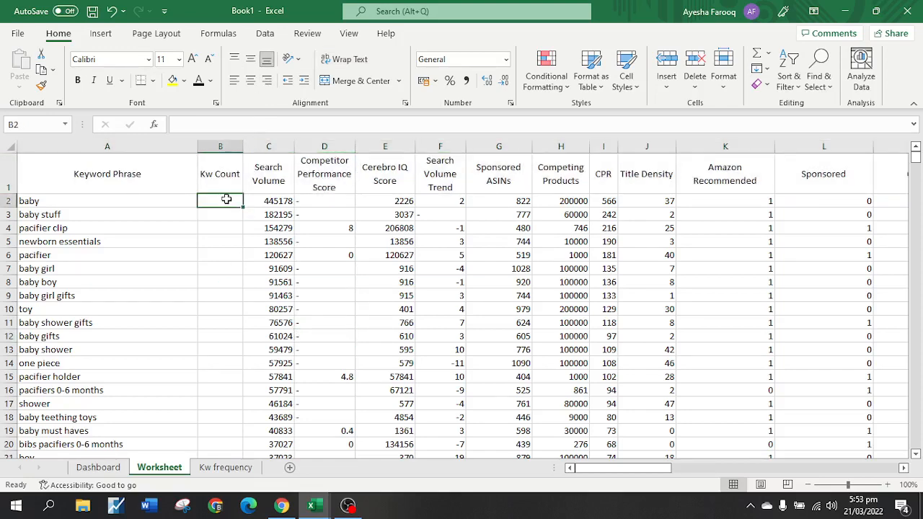
- Insert a column before Cerebro IQ Score and head it "SFR" in E1
click(399, 146)
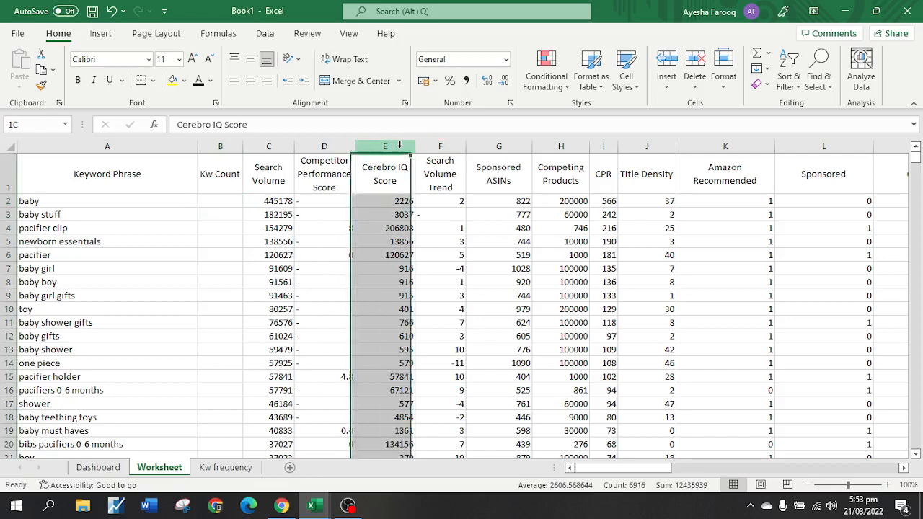
right_click(399, 145)
click(436, 261)
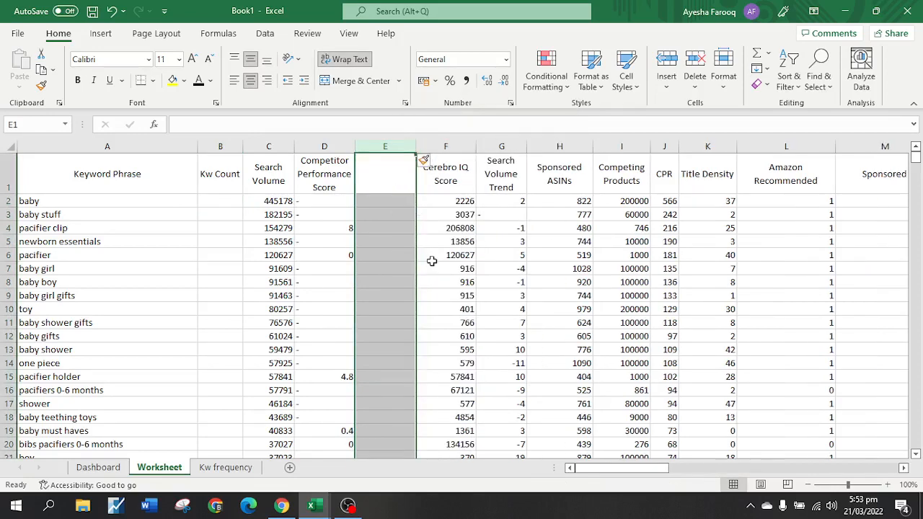
click(377, 179)
text(SFR)
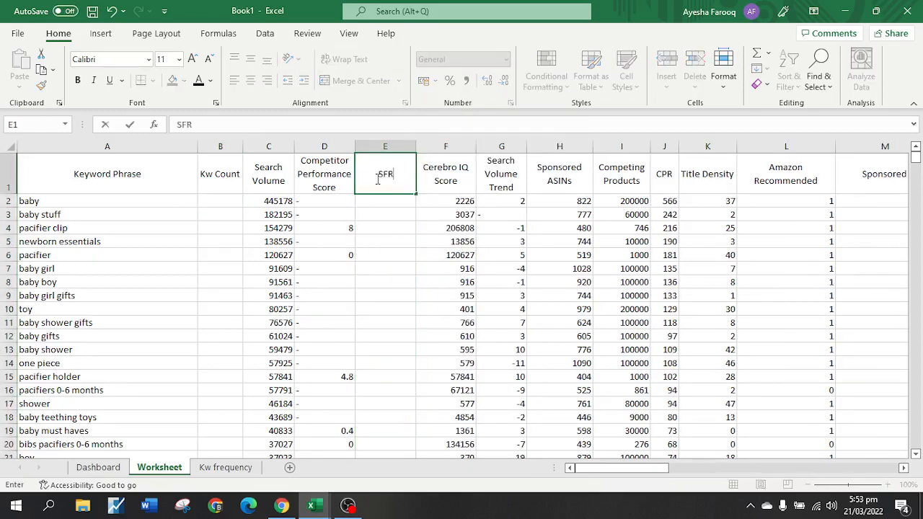
key(Return)
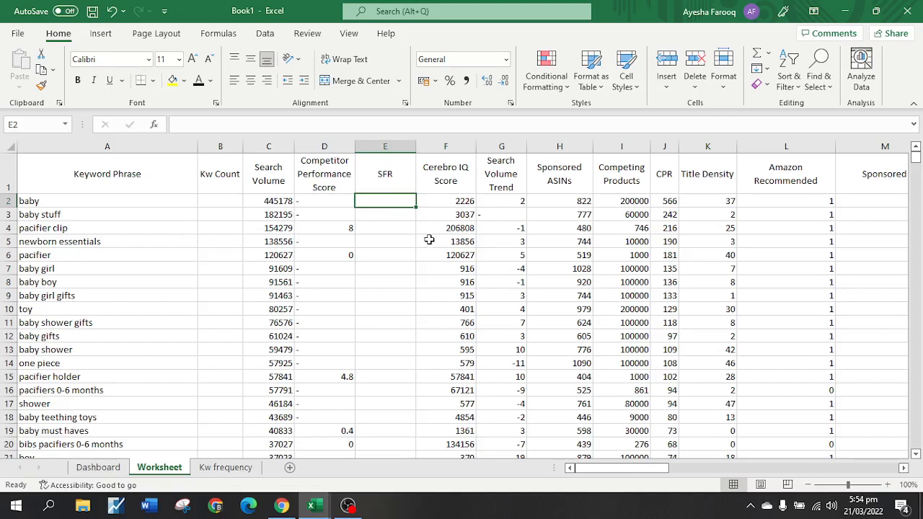
click(388, 273)
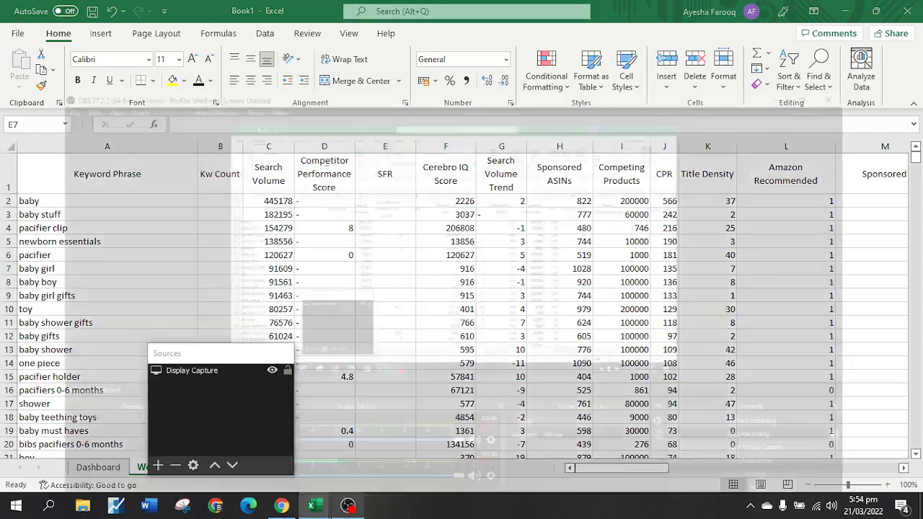
click(347, 505)
click(913, 404)
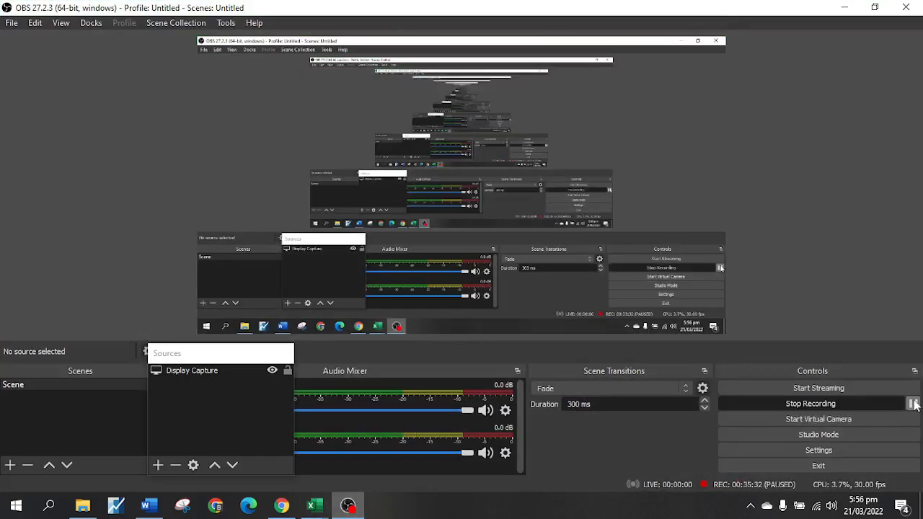
click(913, 404)
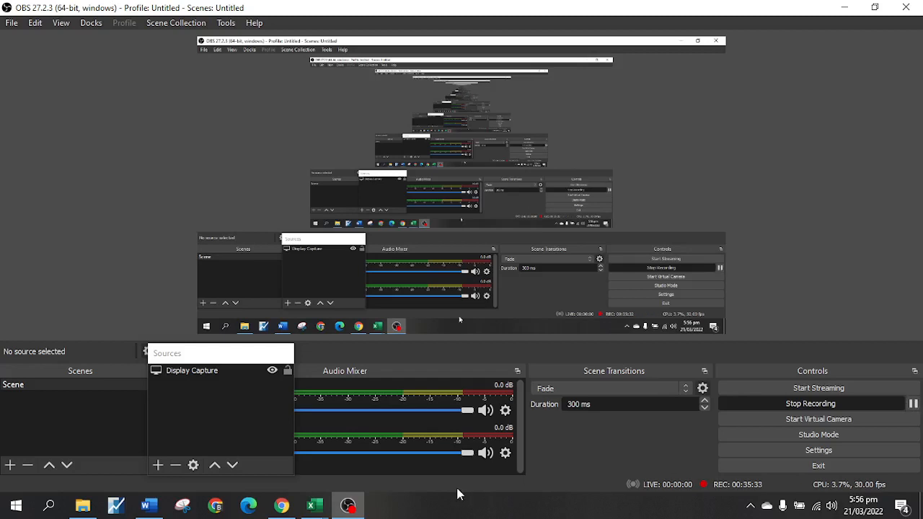
click(347, 505)
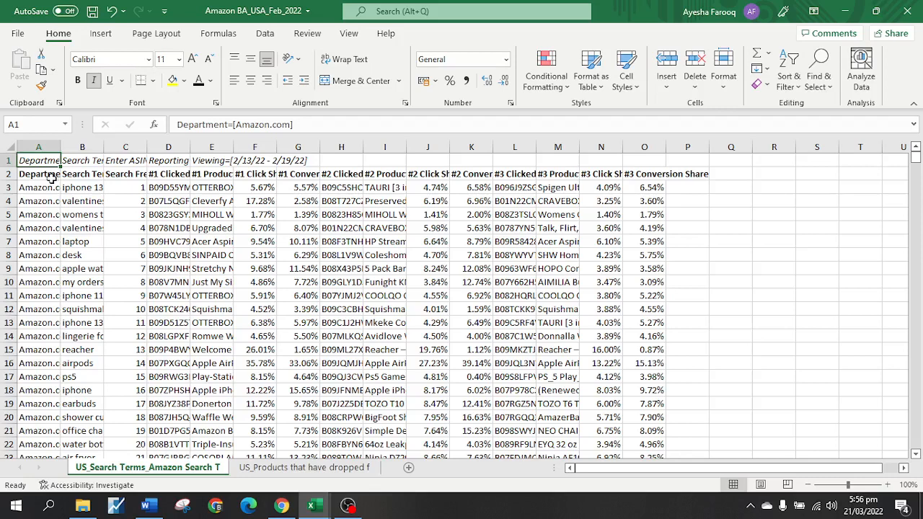
- Widen the Department and Search Term columns in the Amazon BA_USA_Feb_2022 workbook, and return to Book1
drag(60, 147, 319, 152)
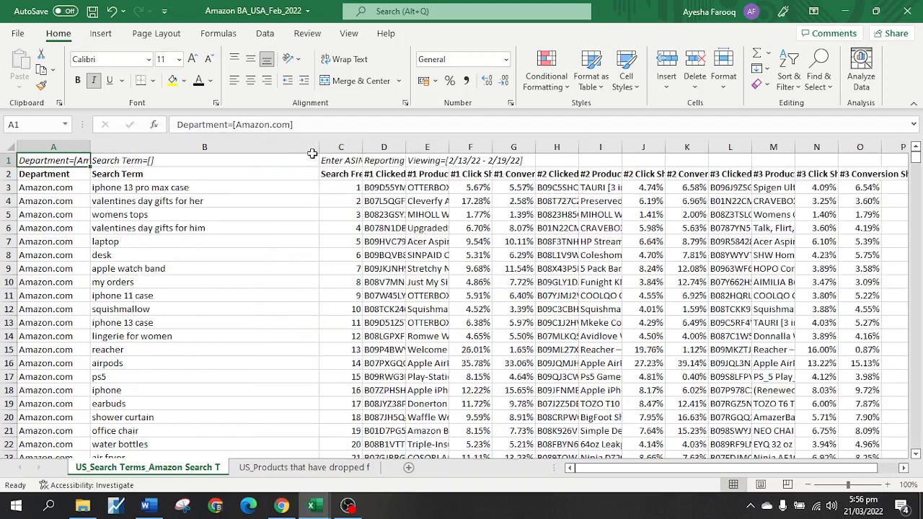
click(180, 170)
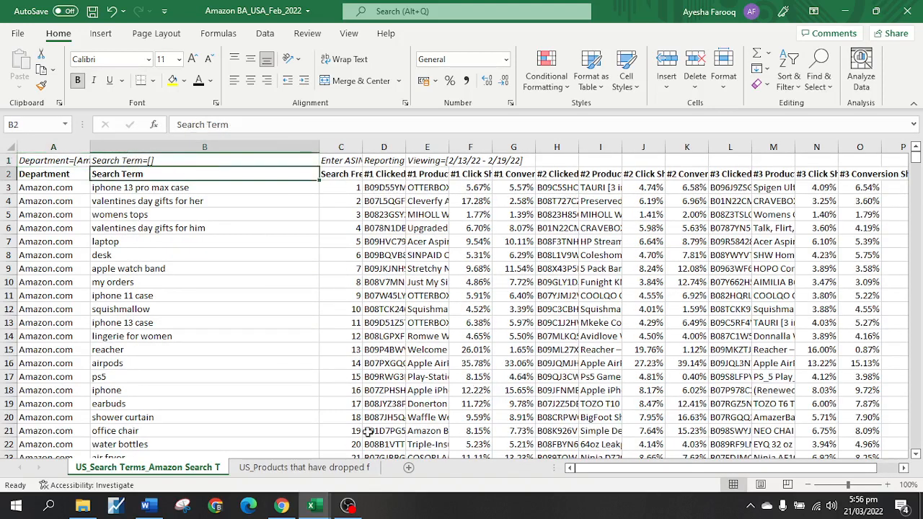
mouse_move(318, 508)
click(261, 452)
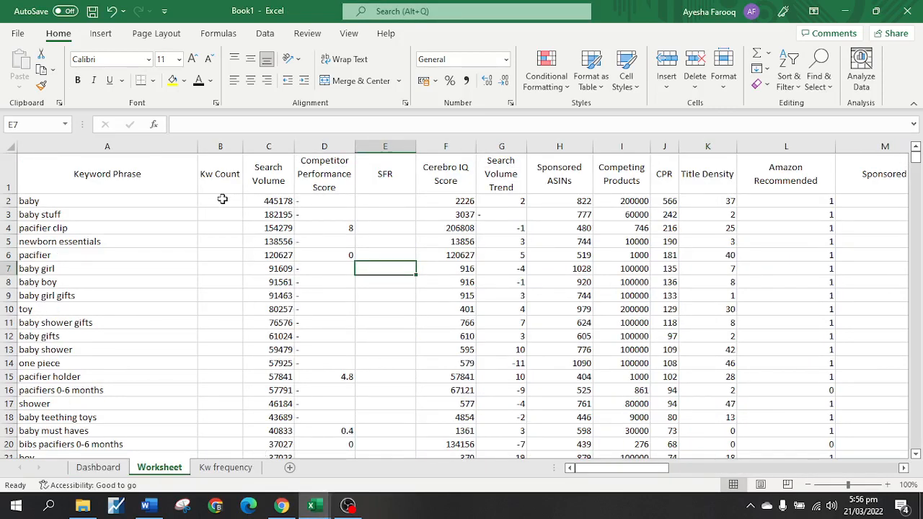
- Copy the Kw count formula =LEN(A3)-LEN(SUBSTITUTE(A3," ",""))+1 from the Global Keyword Research guide in Word into Worksheet cell B2
click(222, 199)
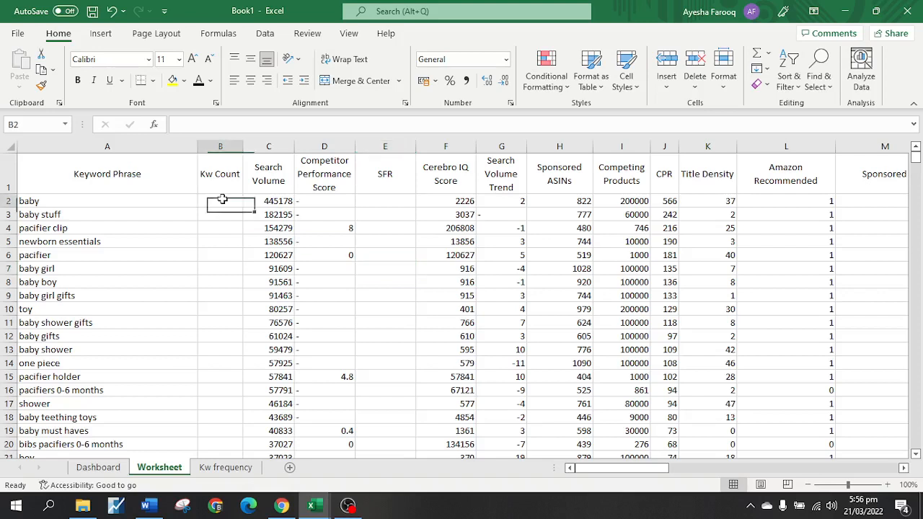
click(394, 199)
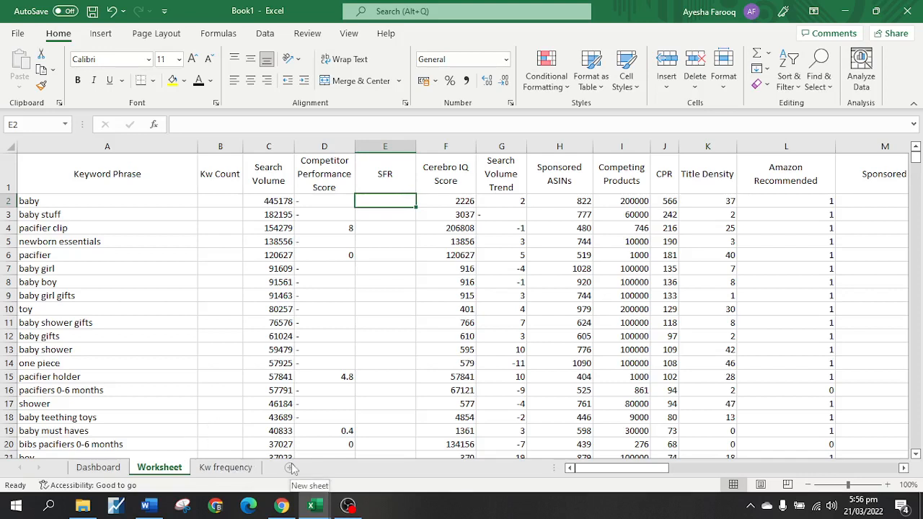
click(229, 202)
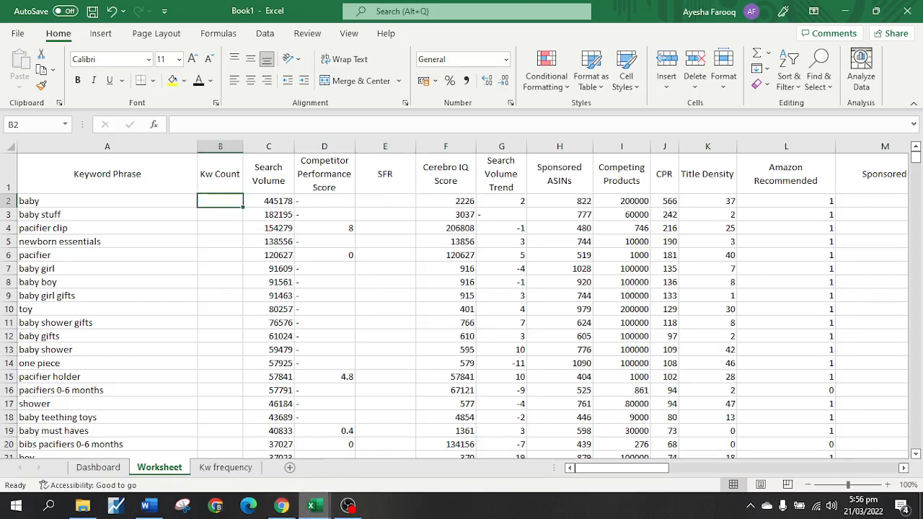
mouse_move(313, 503)
mouse_move(382, 483)
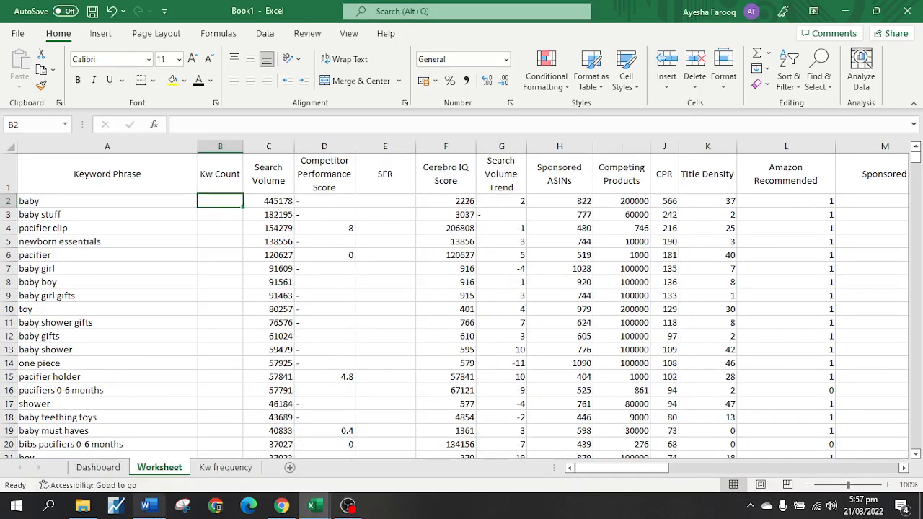
mouse_move(147, 505)
click(148, 443)
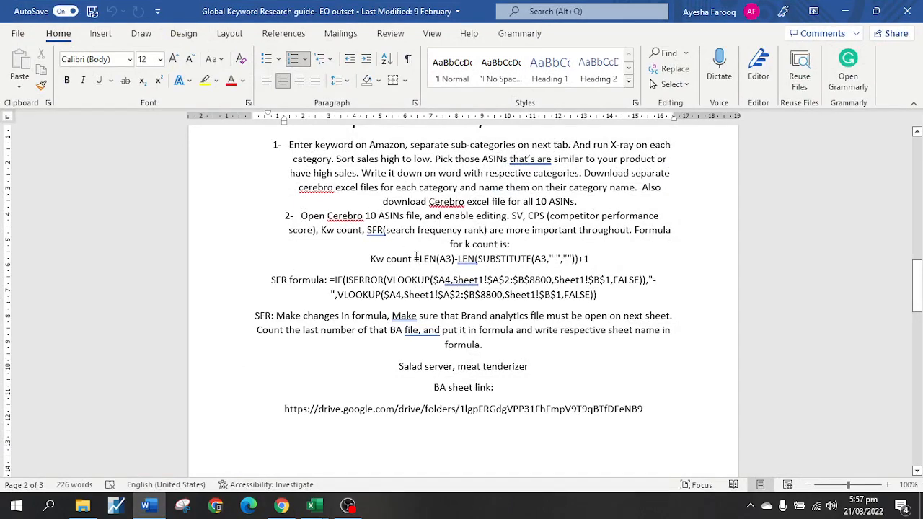
drag(416, 258, 590, 259)
key(ctrl+c)
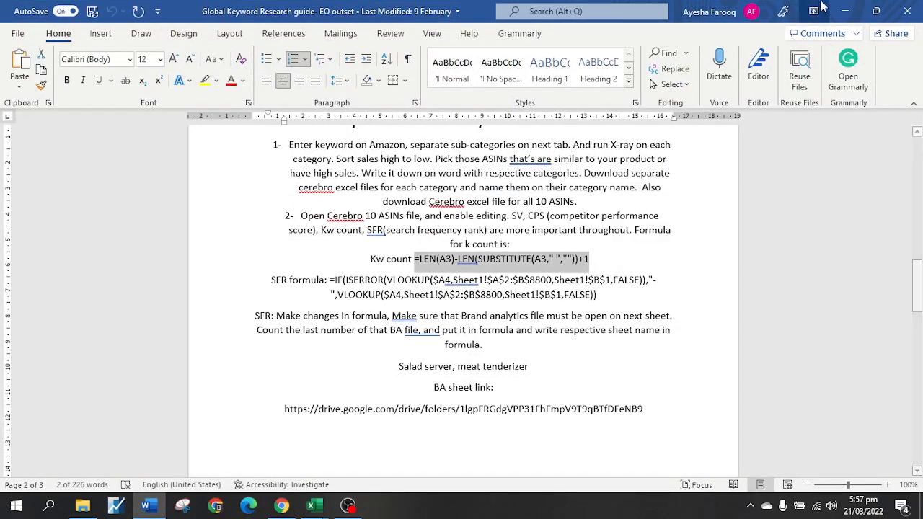
click(846, 11)
key(ctrl+v)
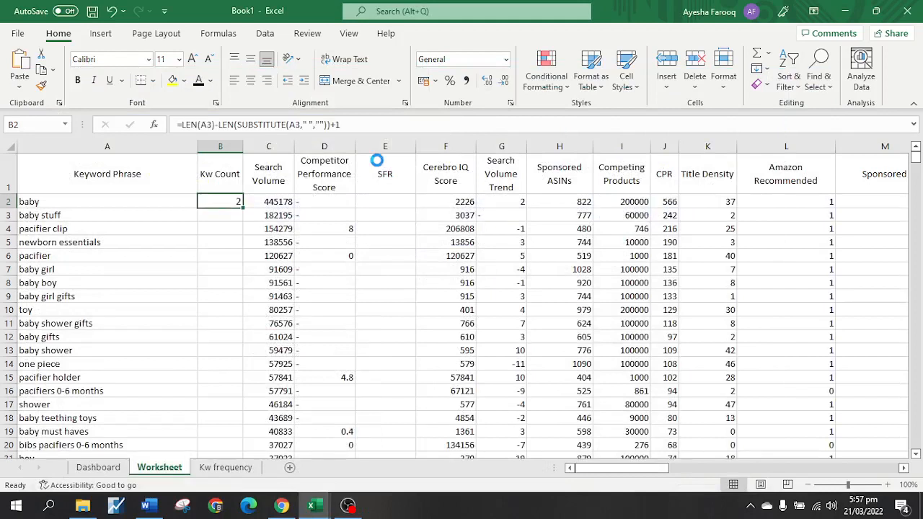
- Change both cell references in the B2 word-count formula to A2, giving =LEN(A2)-LEN(SUBSTITUTE(A2," ",""))+1
click(211, 127)
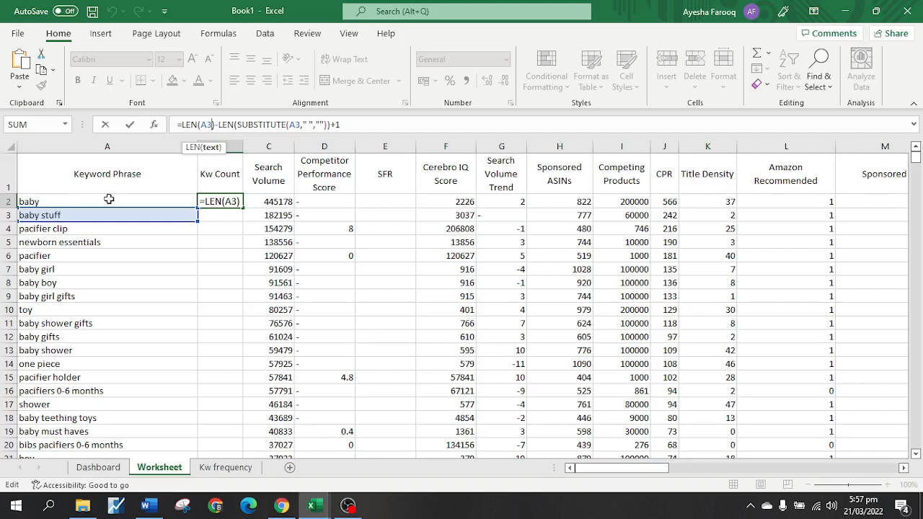
key(BackSpace)
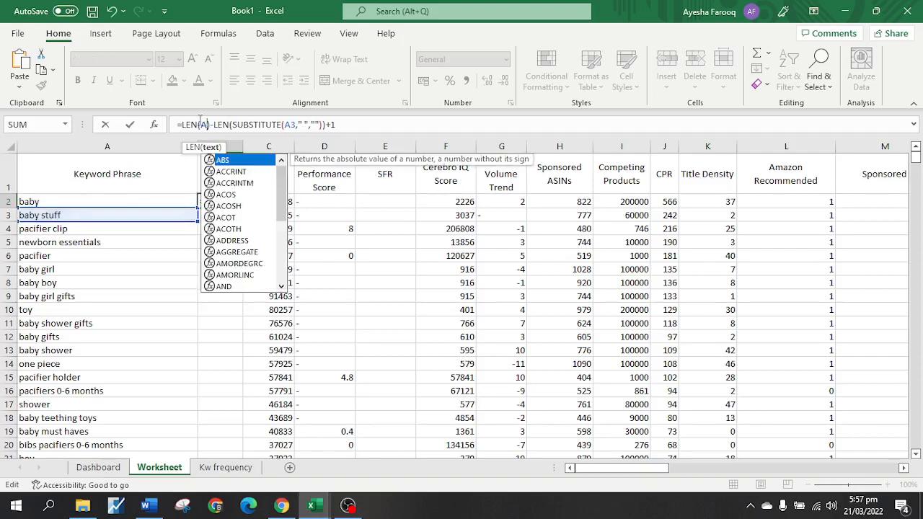
text(2)
key(Right)
key(Right)
key(Right)
key(Right)
key(Right)
key(Right)
key(Right)
key(Right)
key(Right)
key(Right)
key(Right)
key(Right)
key(Right)
key(Right)
key(Right)
key(Right)
key(Right)
key(Right)
key(Right)
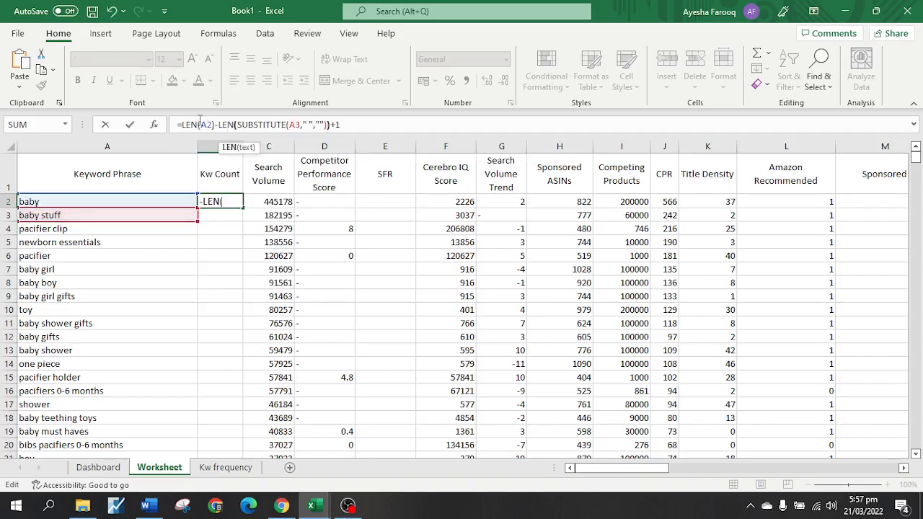
key(BackSpace)
text(2)
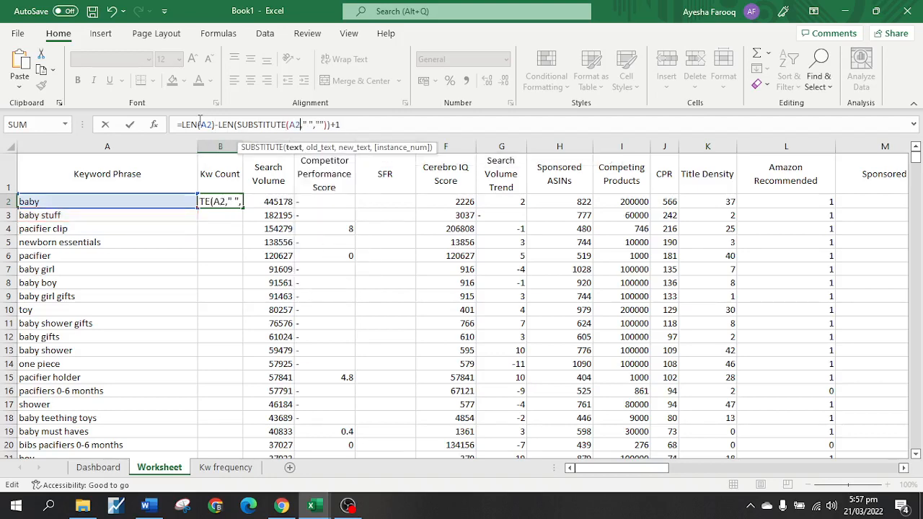
key(Return)
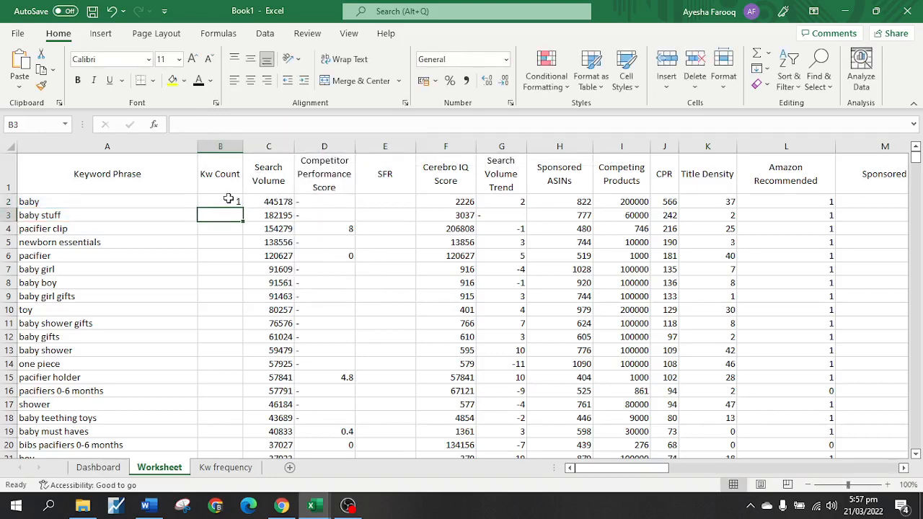
- Fill the B2 formula down the Kw Count column for all keyword rows and check the results
click(229, 200)
double_click(243, 209)
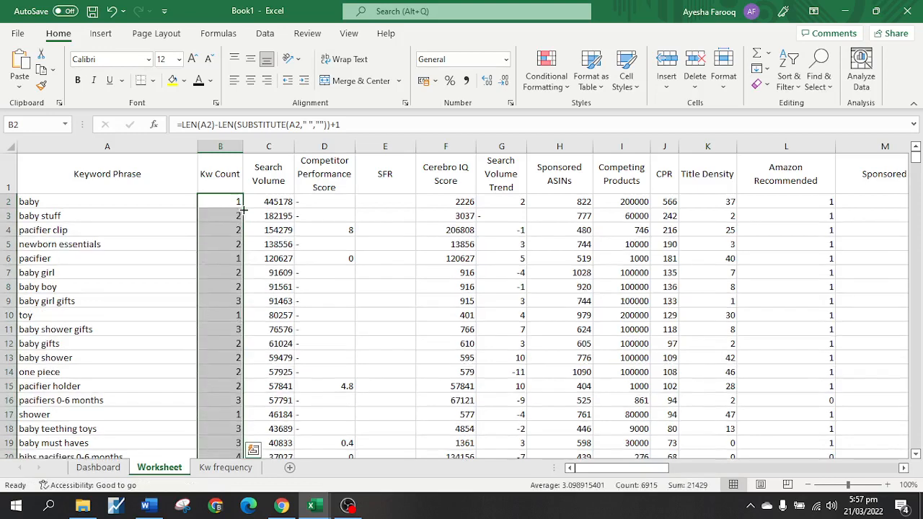
scroll(206, 313, down, 17)
scroll(206, 314, up, 17)
- Add a new sheet between Worksheet and Kw frequency and rename it "Sheet1"
click(394, 202)
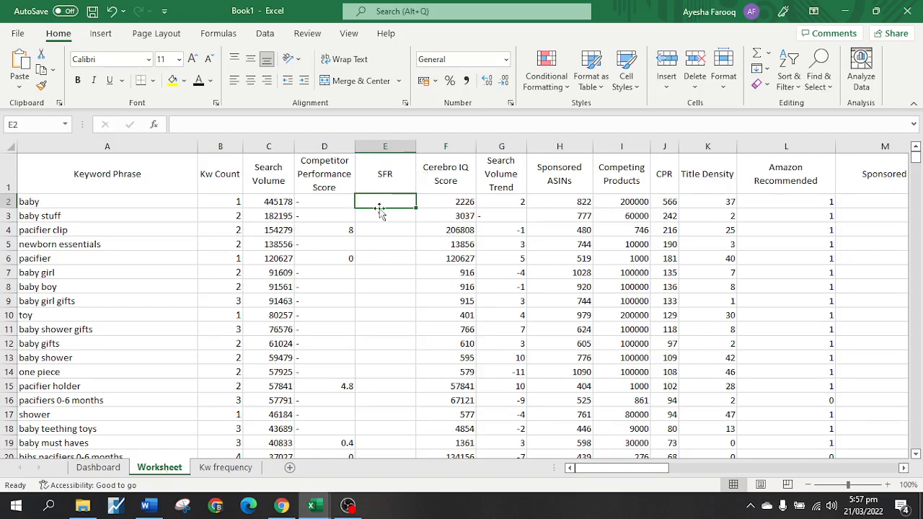
click(290, 469)
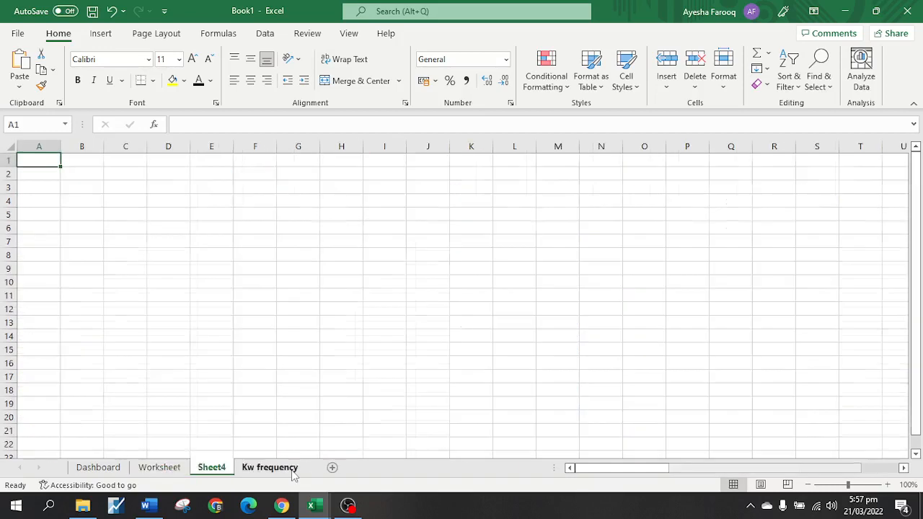
double_click(220, 470)
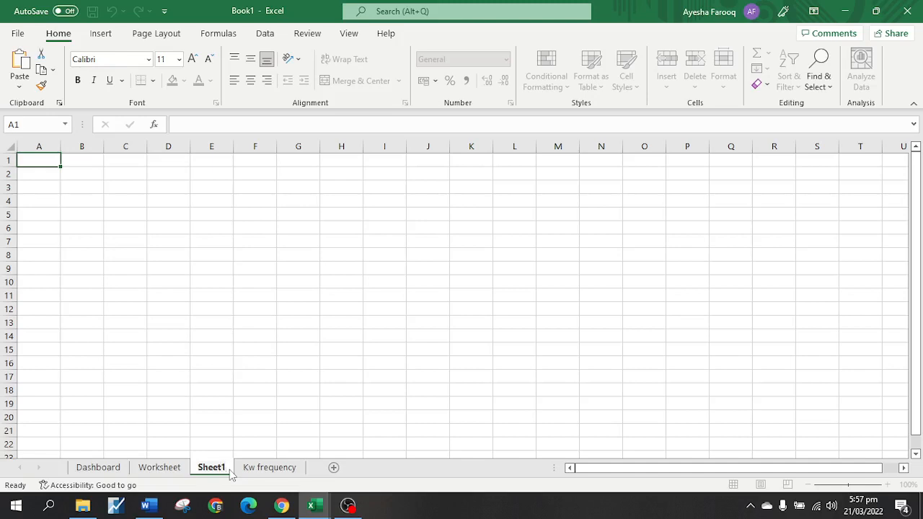
- Confirm "Sheet1" as the name of the new sheet
text(Sheet1)
key(Return)
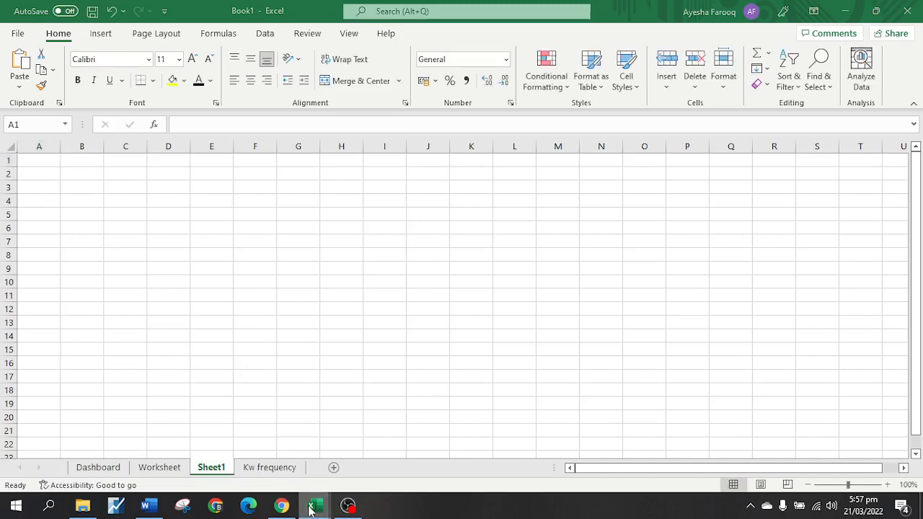
- Switch to the Amazon BA_USA_Feb_2022 workbook, turn on filters for the row 2 headers, and look over the Search Term column
mouse_move(313, 503)
click(370, 470)
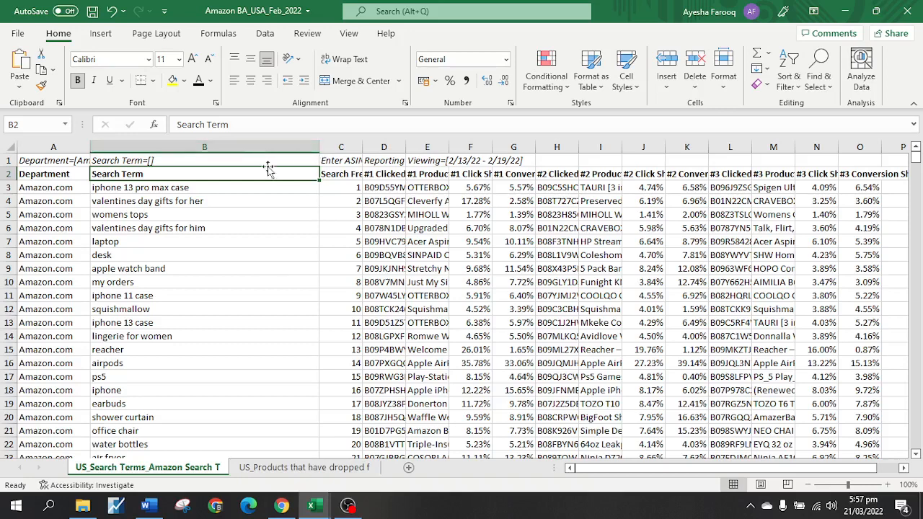
click(789, 77)
click(800, 164)
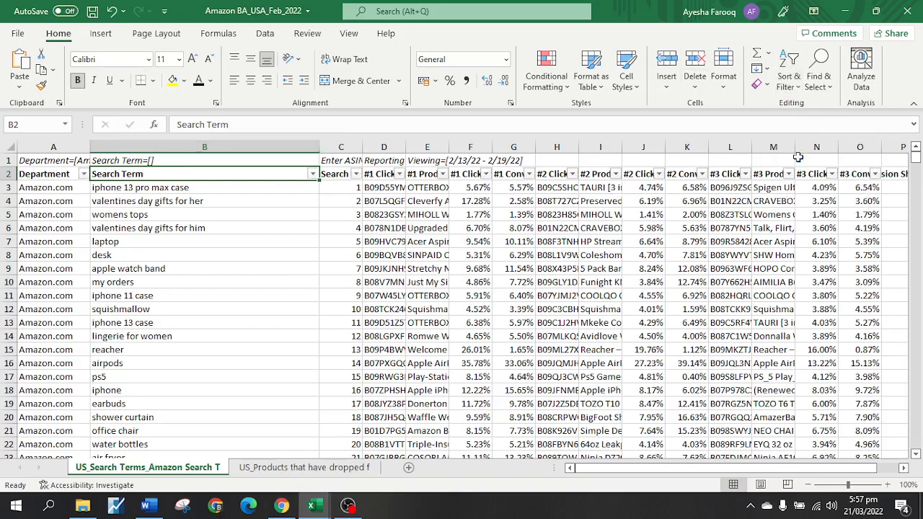
click(266, 282)
scroll(265, 282, down, 2)
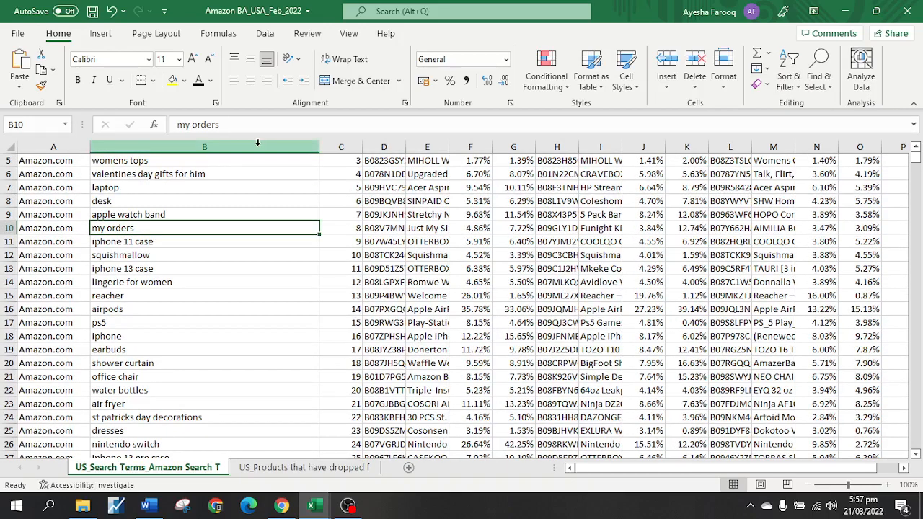
click(233, 151)
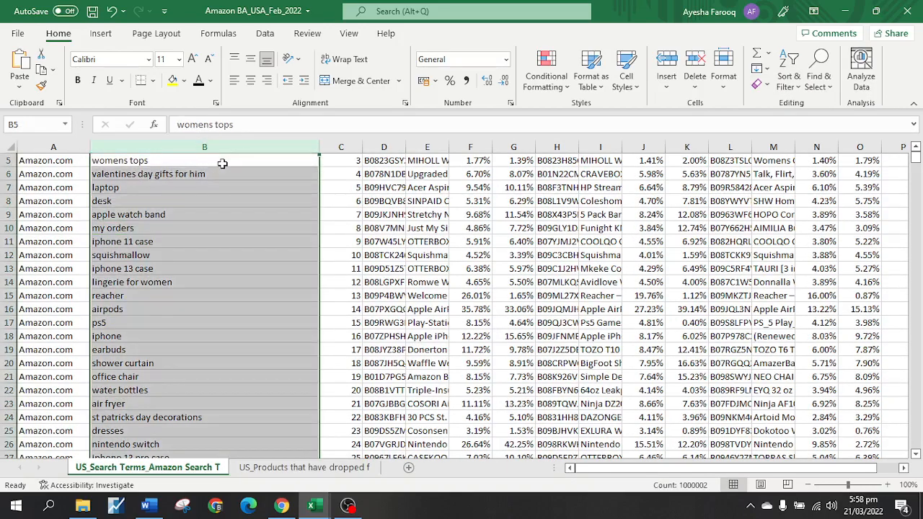
click(235, 288)
scroll(235, 289, up, 2)
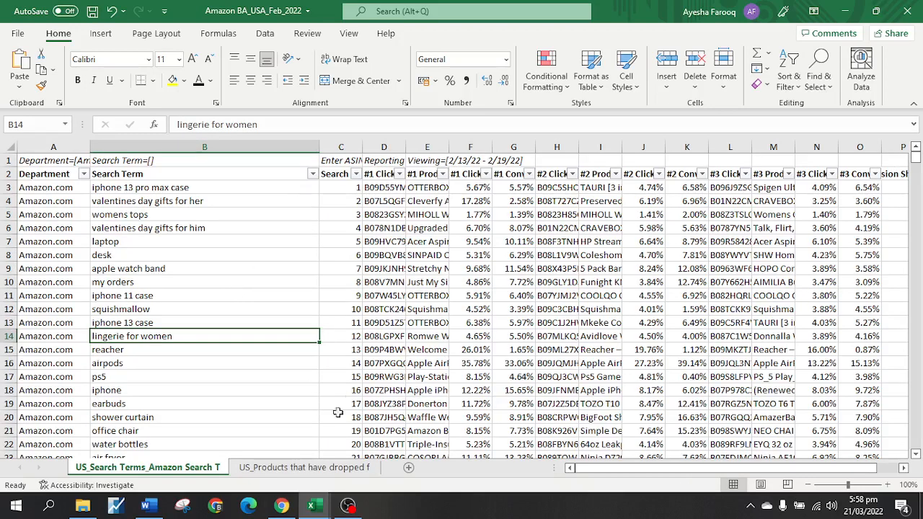
- Review the Intent keywords in A13:A18 on the Dashboard sheet of Book1 to decide which words to filter for
click(312, 505)
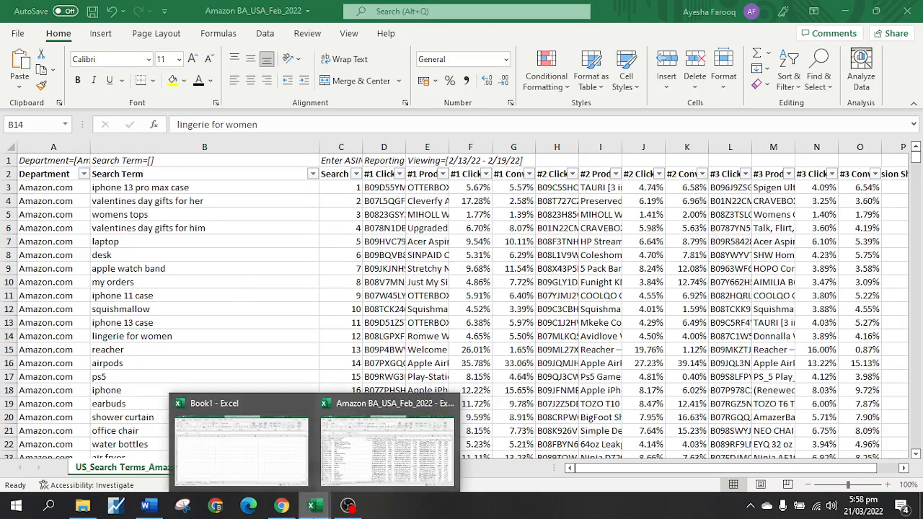
click(238, 438)
click(93, 469)
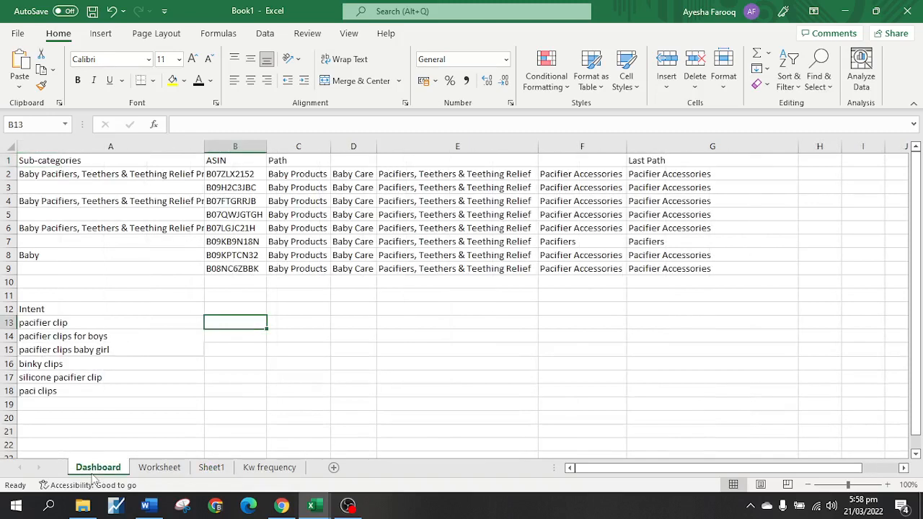
drag(104, 322, 96, 390)
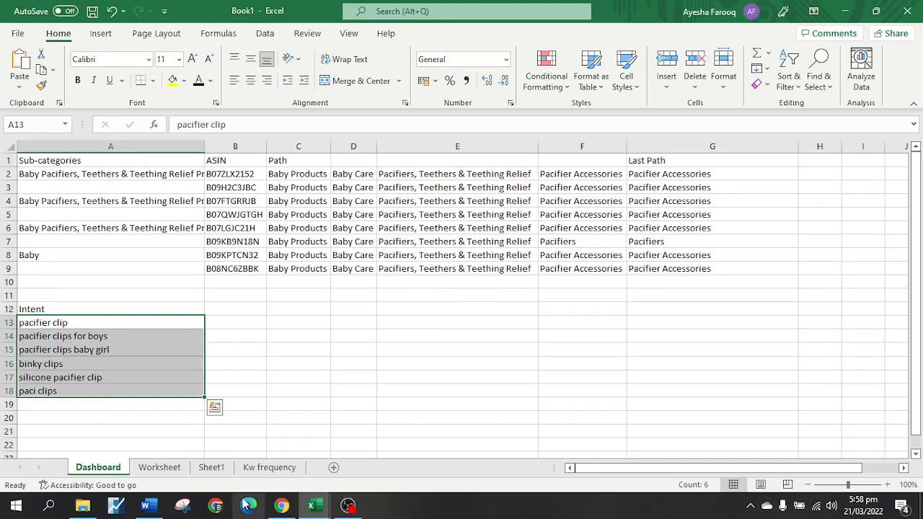
mouse_move(316, 509)
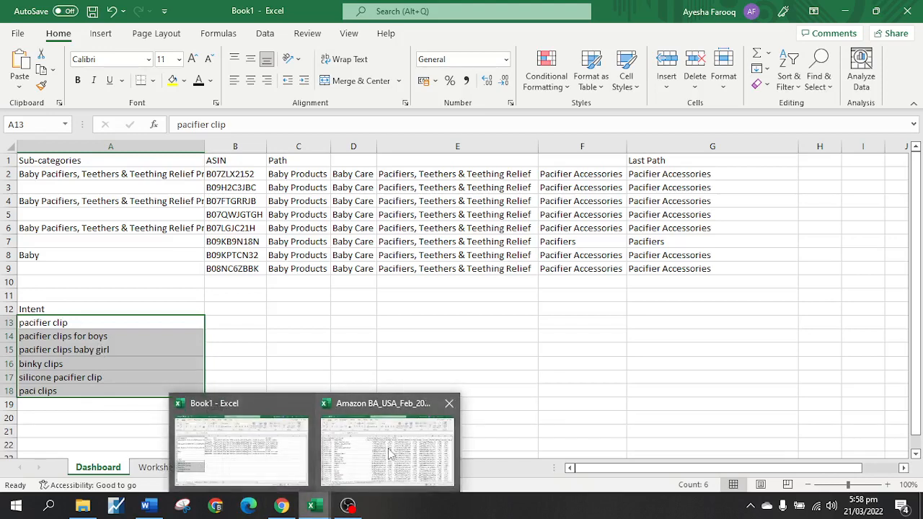
mouse_move(390, 453)
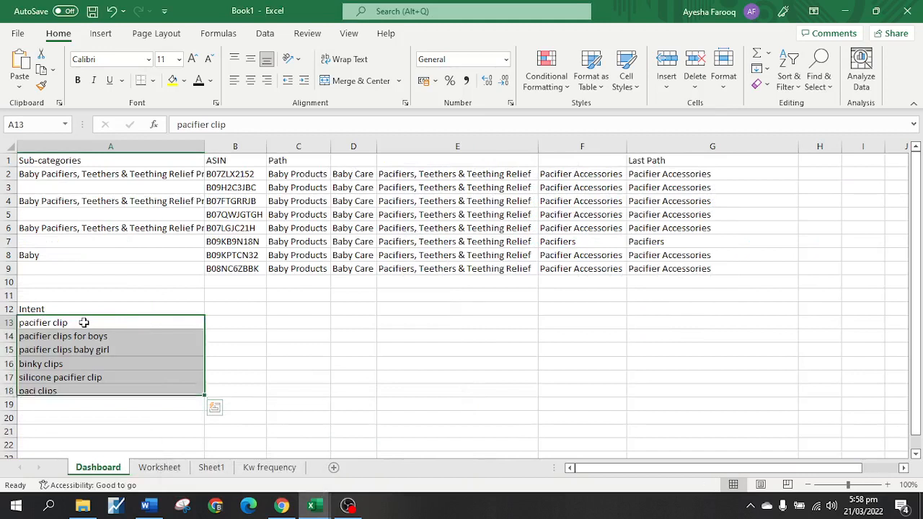
click(83, 322)
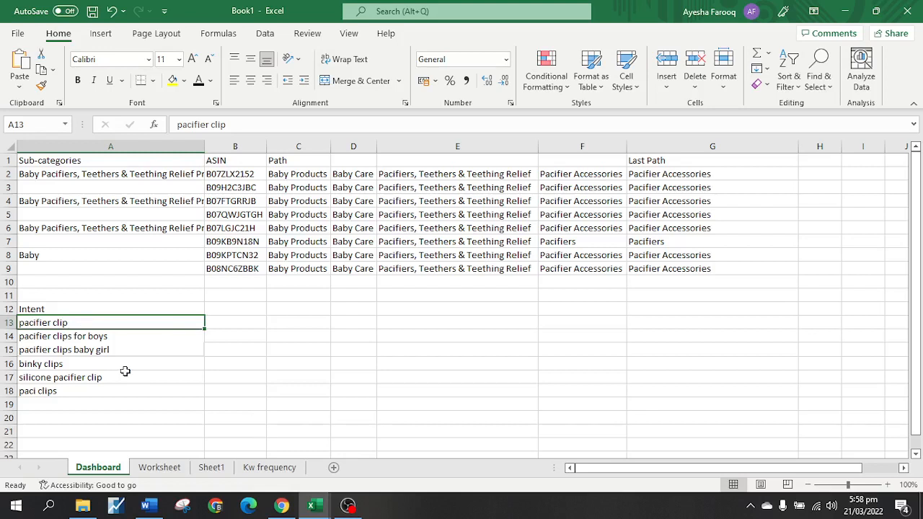
drag(105, 333, 103, 352)
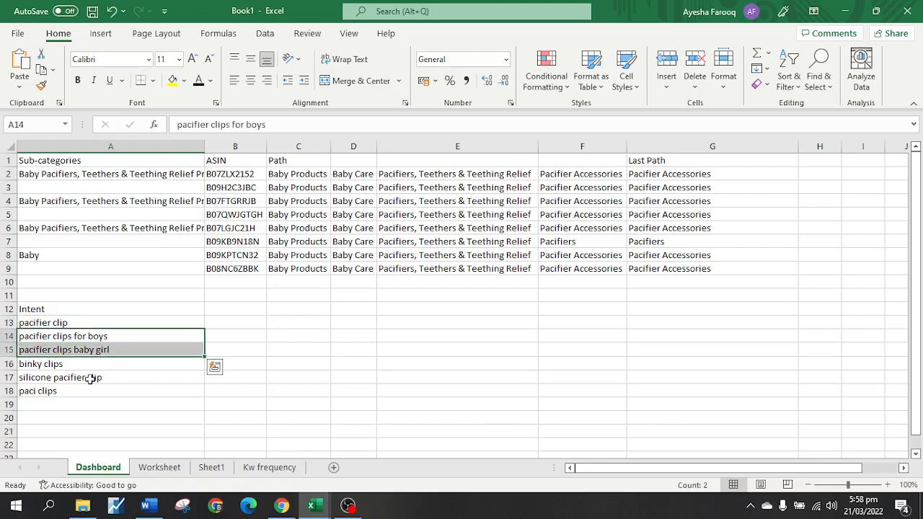
click(77, 378)
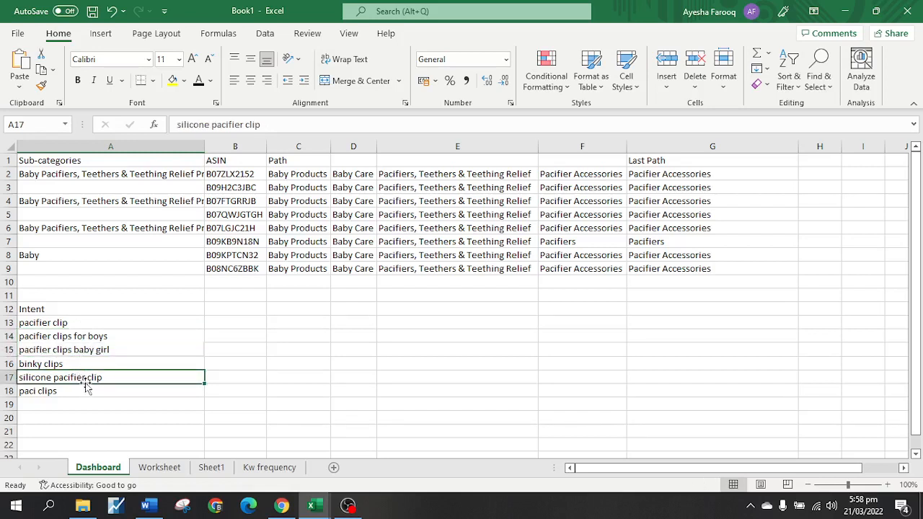
click(113, 321)
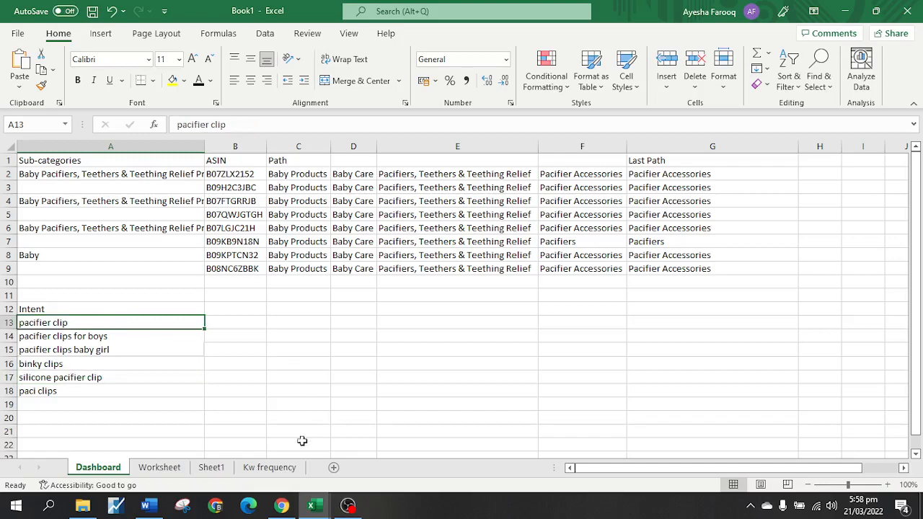
- In Amazon BA_USA_Feb_2022, filter the Search Term column to terms that contain "Pacifier" and contain "clip"
mouse_move(312, 513)
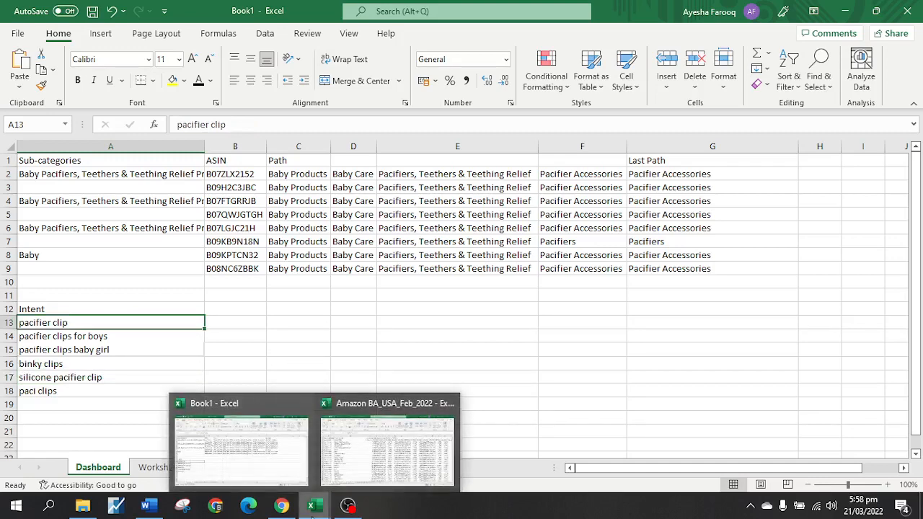
click(387, 451)
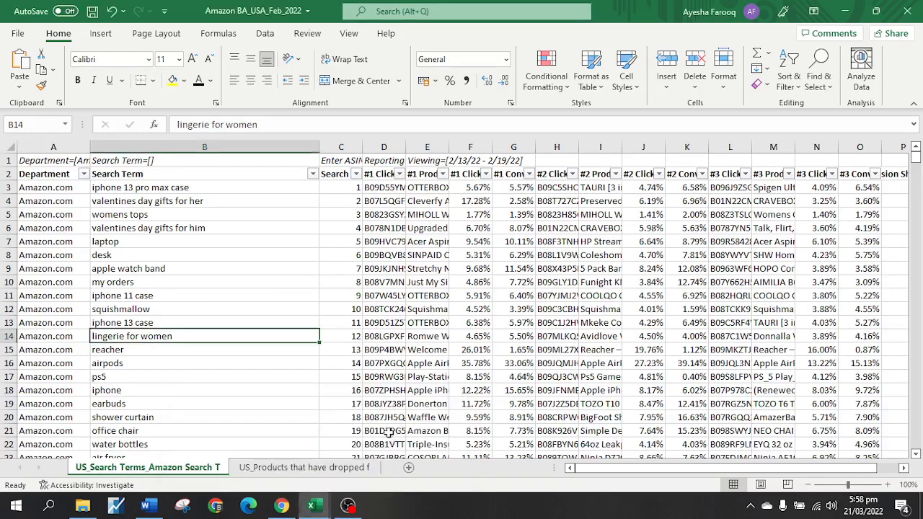
click(312, 175)
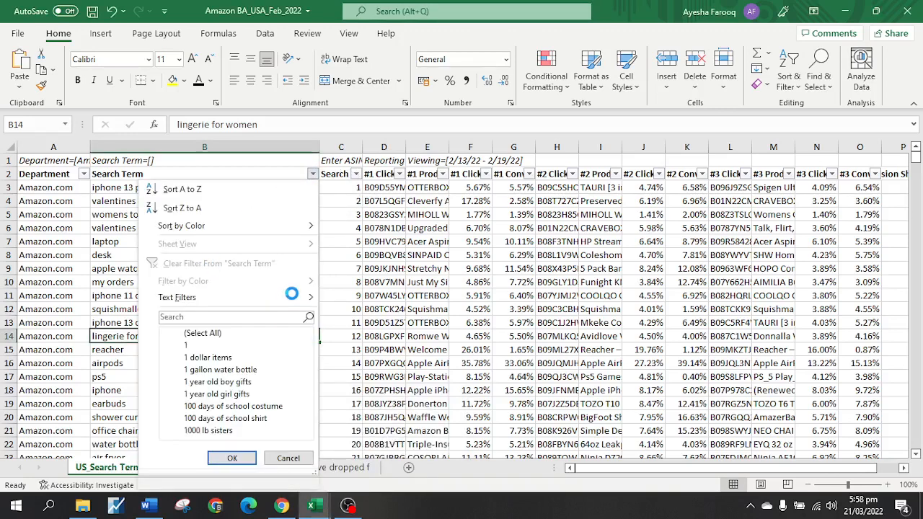
mouse_move(306, 298)
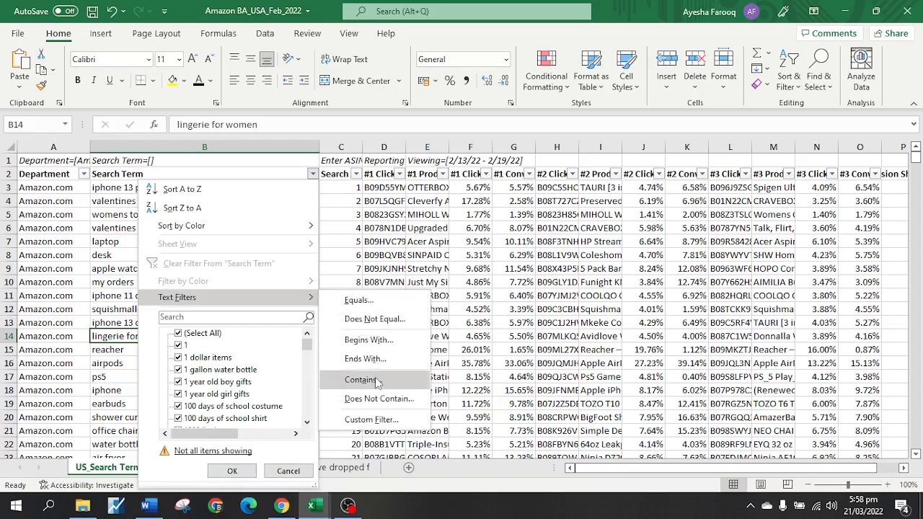
click(353, 380)
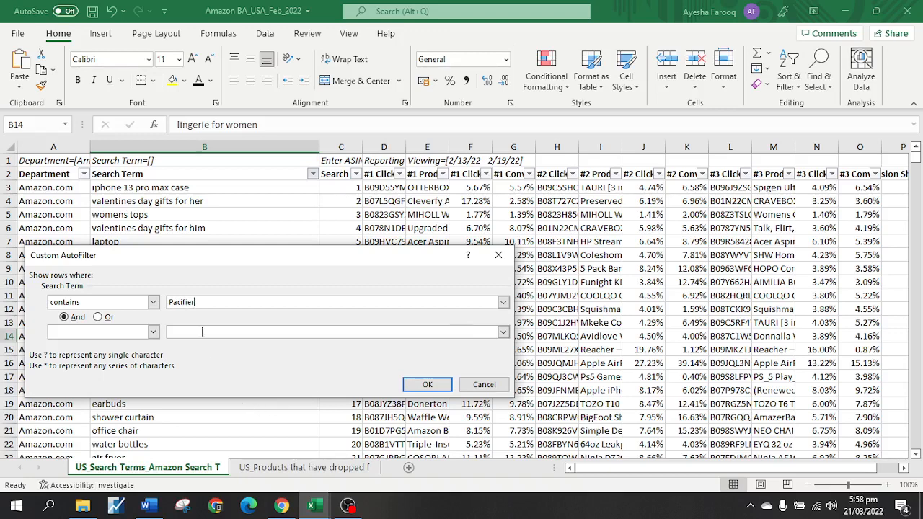
click(153, 332)
scroll(122, 364, down, 2)
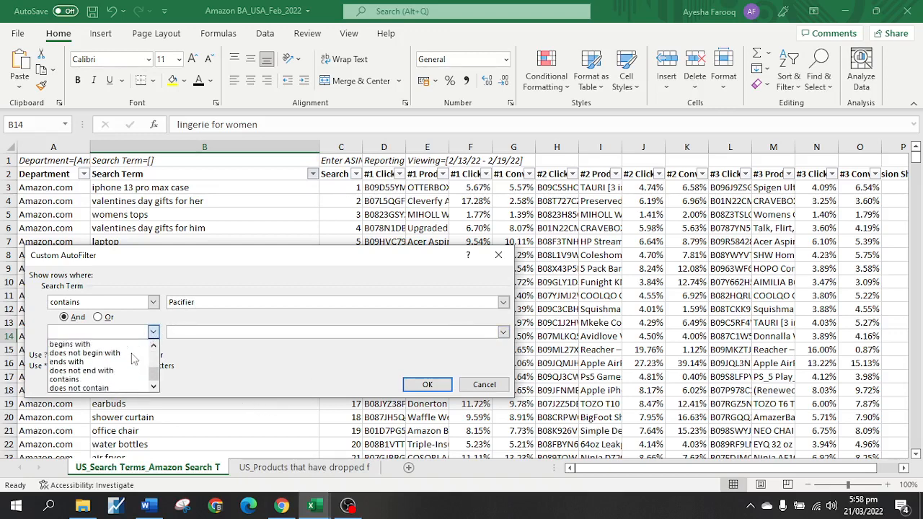
click(82, 379)
click(213, 330)
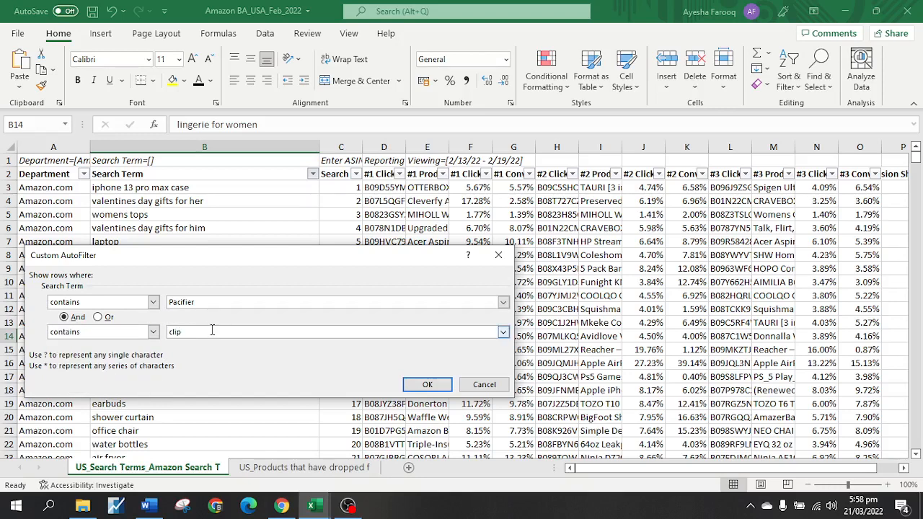
text(clip)
key(Return)
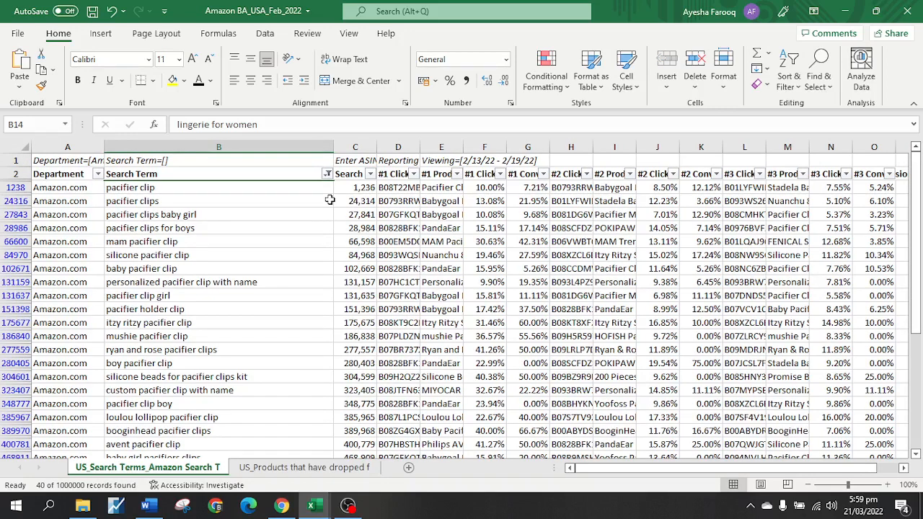
- Copy the filtered data from Search Term through #3 Conversion Share into Book1's Sheet1 starting at A2, and widen column A
drag(232, 174, 895, 178)
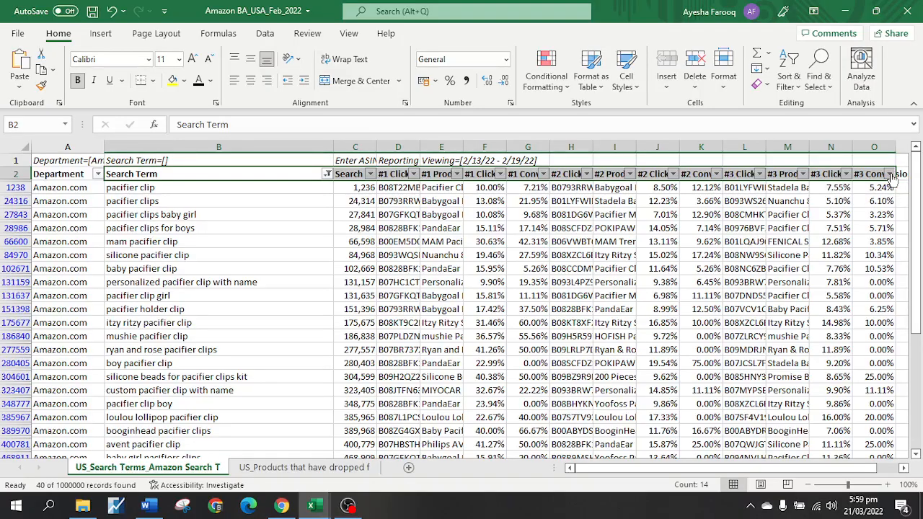
key(ctrl+shift+Down)
key(ctrl+c)
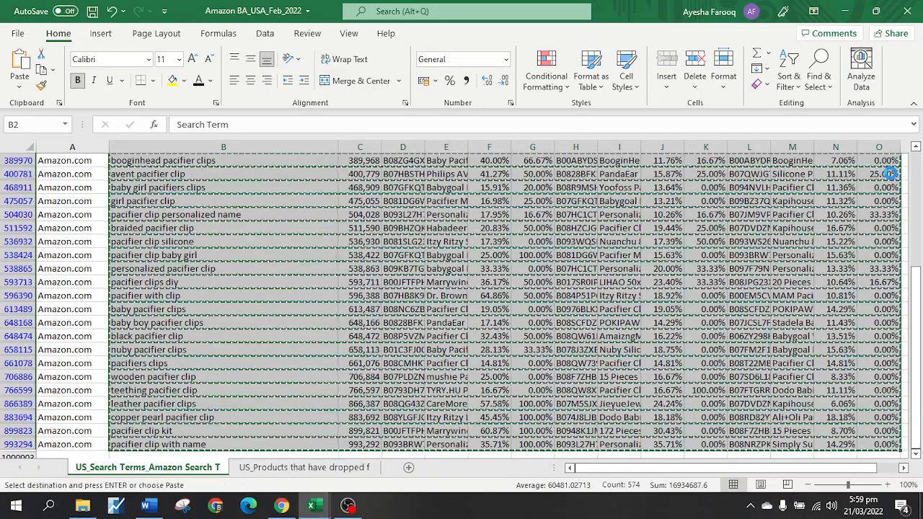
mouse_move(312, 505)
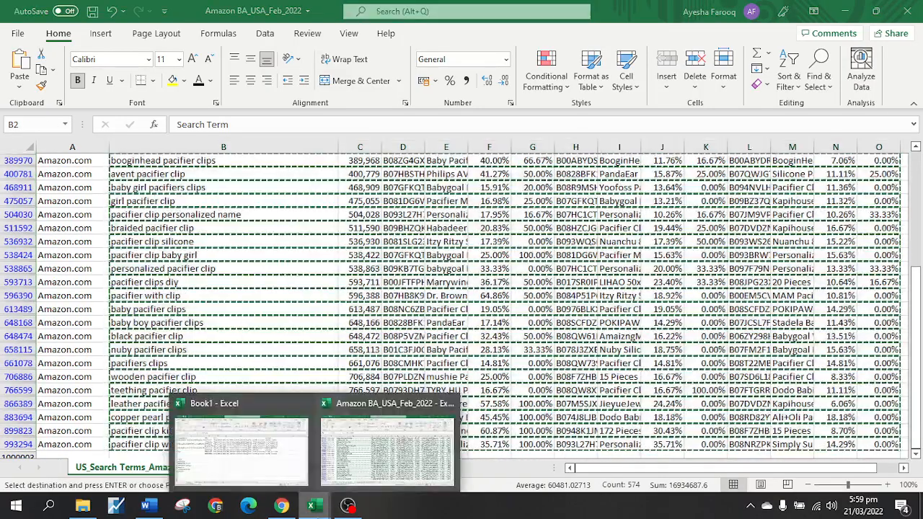
click(261, 462)
click(212, 468)
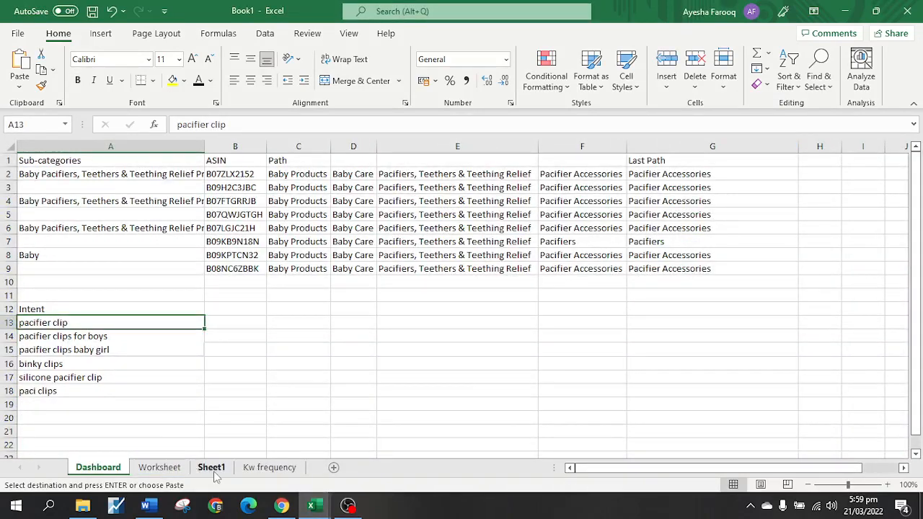
click(46, 178)
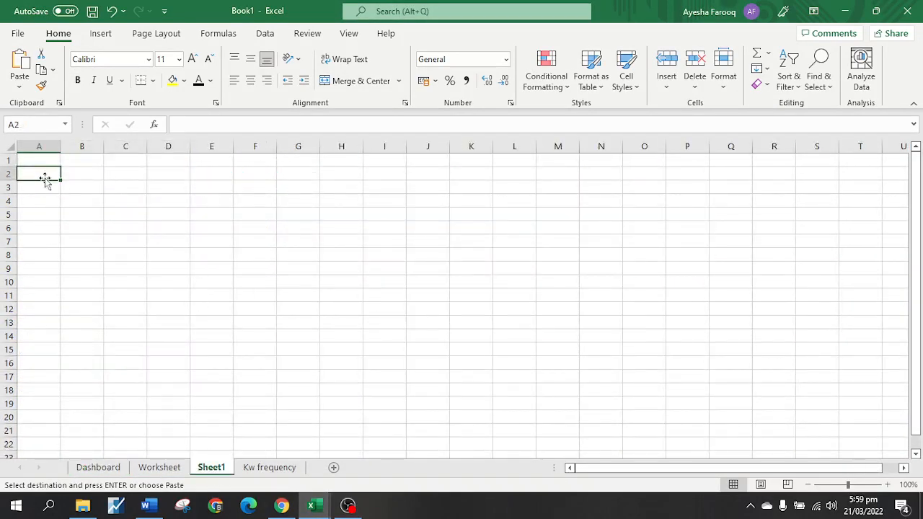
key(ctrl+v)
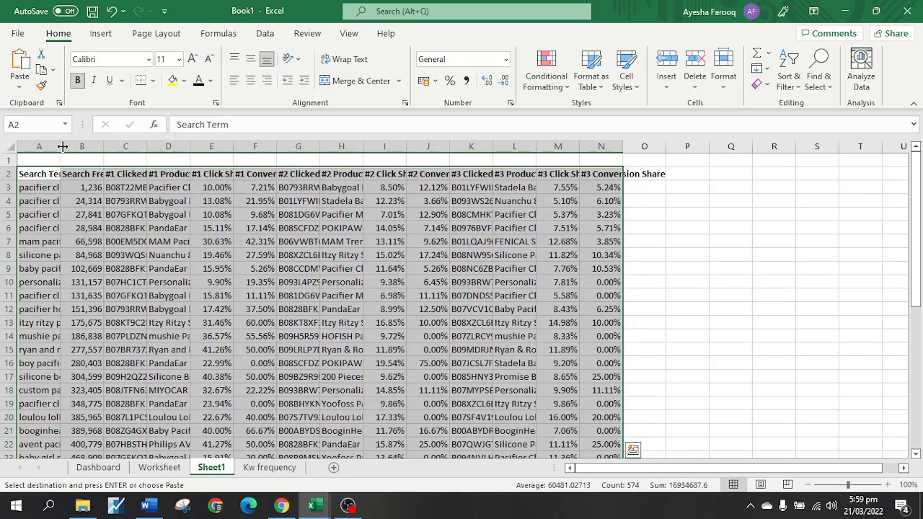
drag(142, 149, 141, 149)
click(103, 228)
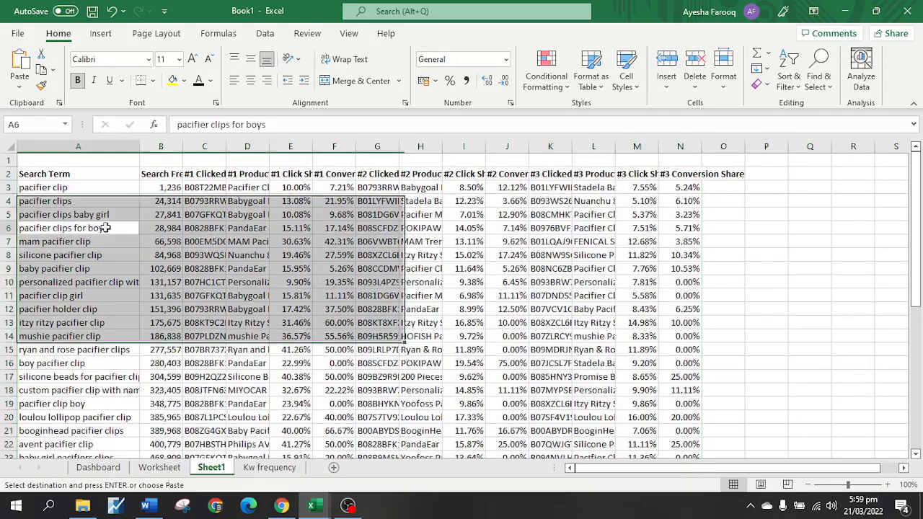
- Number the Sheet1 columns 1 to 14 across A1:N1 above the headers and check the data down to the last row
click(78, 160)
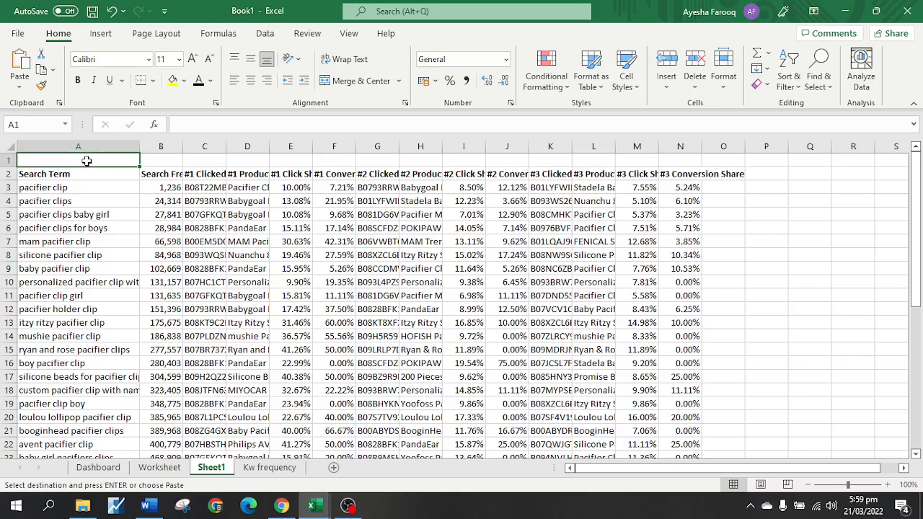
text(1)
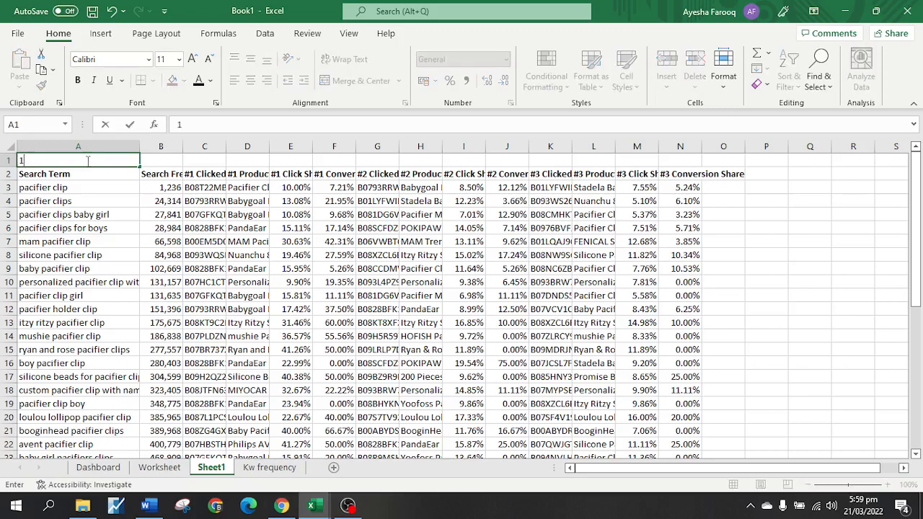
key(Tab)
text(2)
key(Tab)
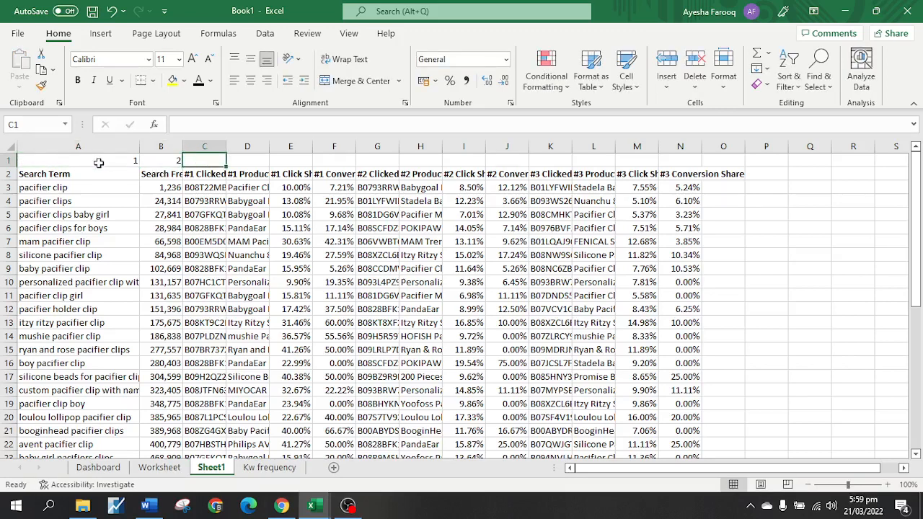
drag(99, 163, 683, 145)
click(404, 269)
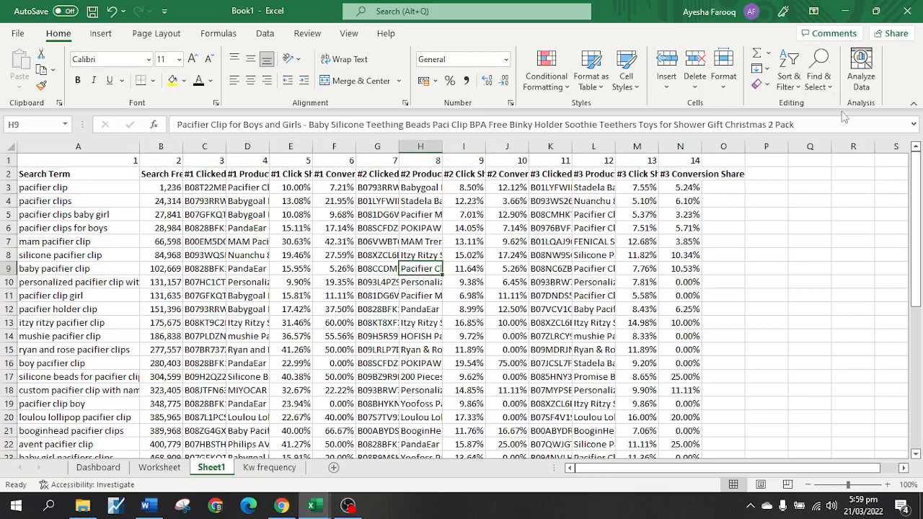
drag(916, 198, 916, 339)
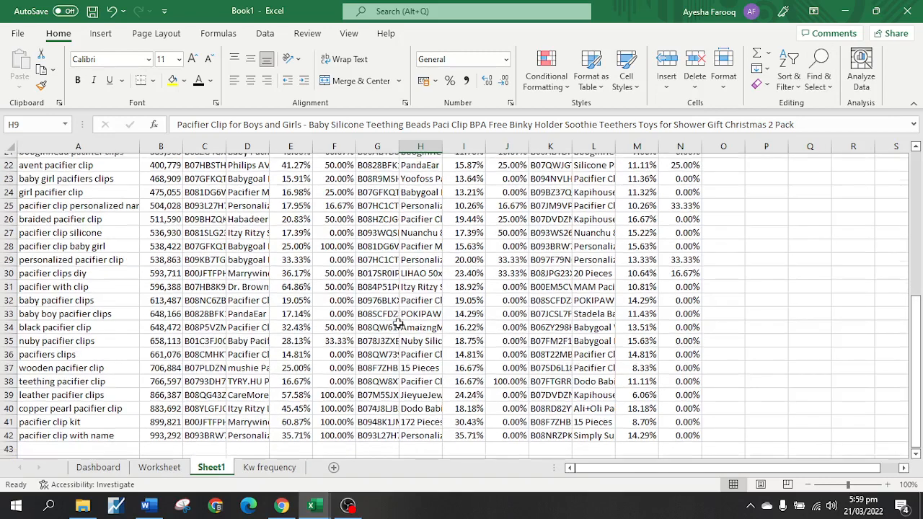
- Select A43 below the last Sheet1 row as the paste location, and check the binky clips keyword in A16 on the Dashboard sheet
scroll(399, 323, down, 4)
click(90, 308)
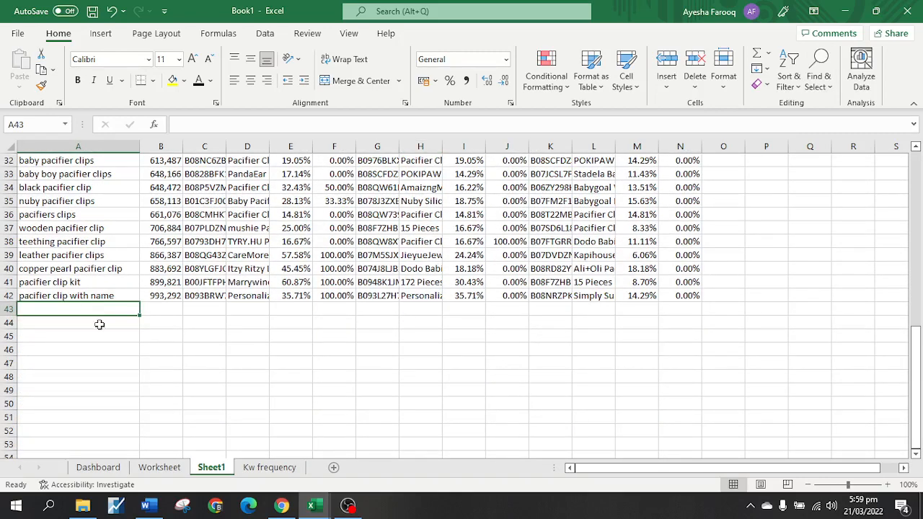
click(87, 470)
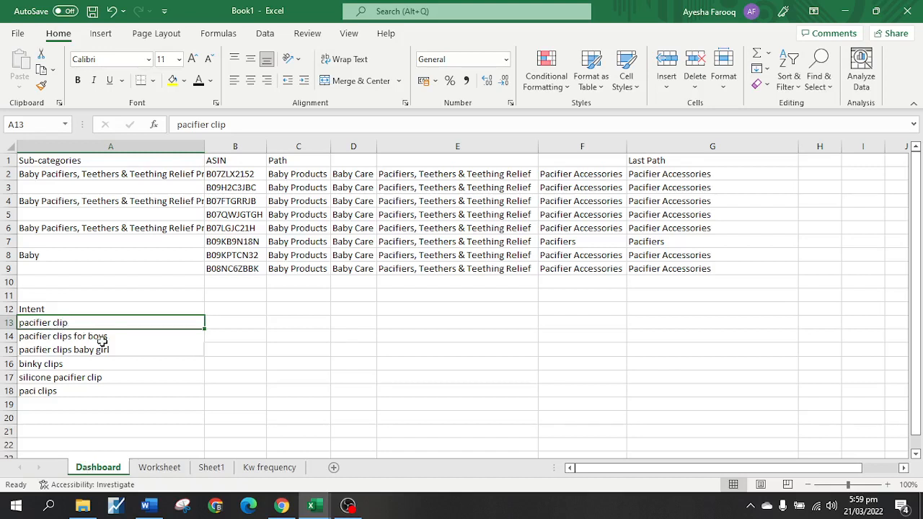
click(52, 363)
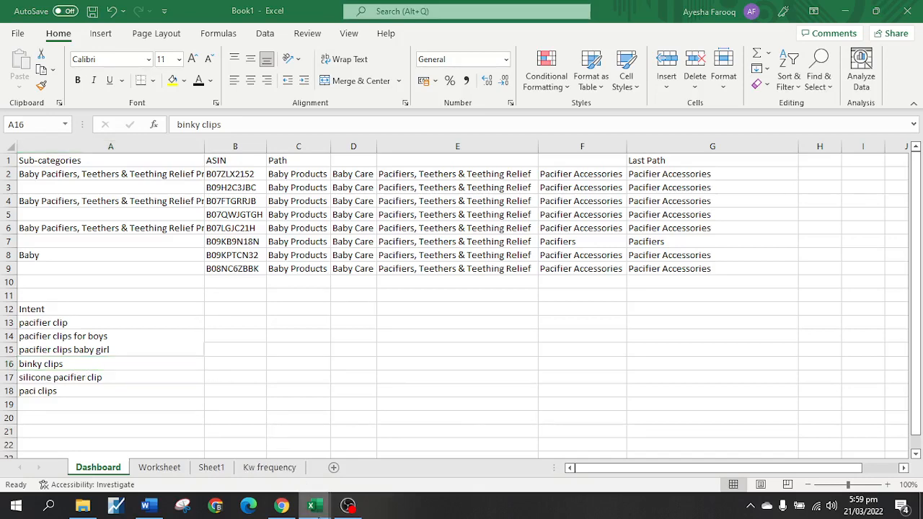
- Switch to the Amazon BA_USA_Feb_2022 workbook and clear the existing filter on the search terms data
mouse_move(312, 505)
click(386, 454)
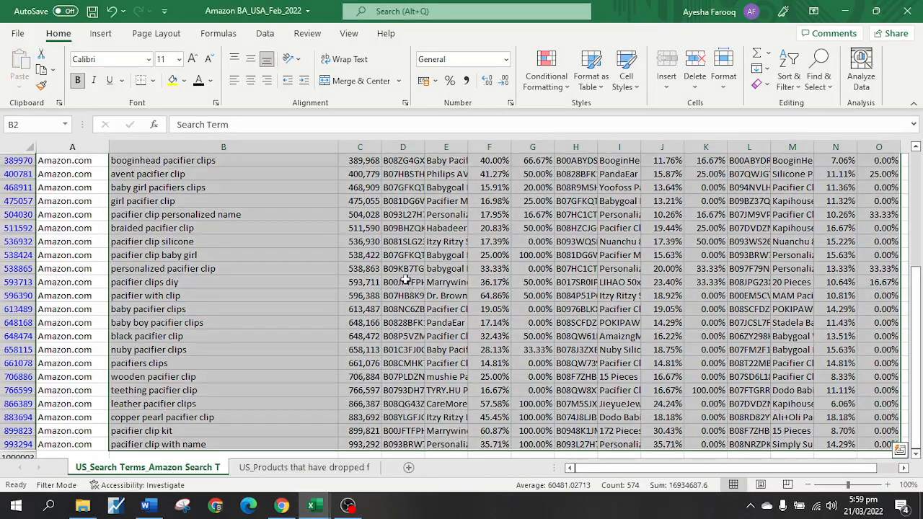
key(Up)
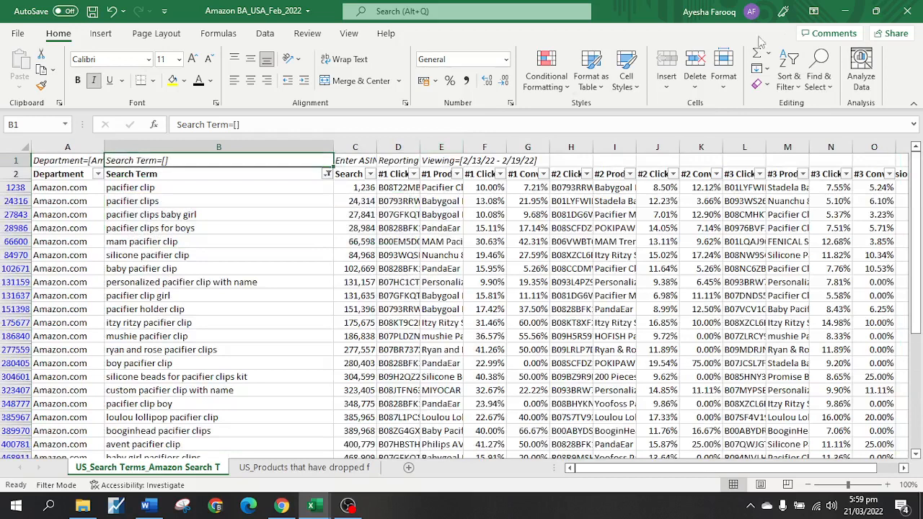
click(788, 72)
click(800, 184)
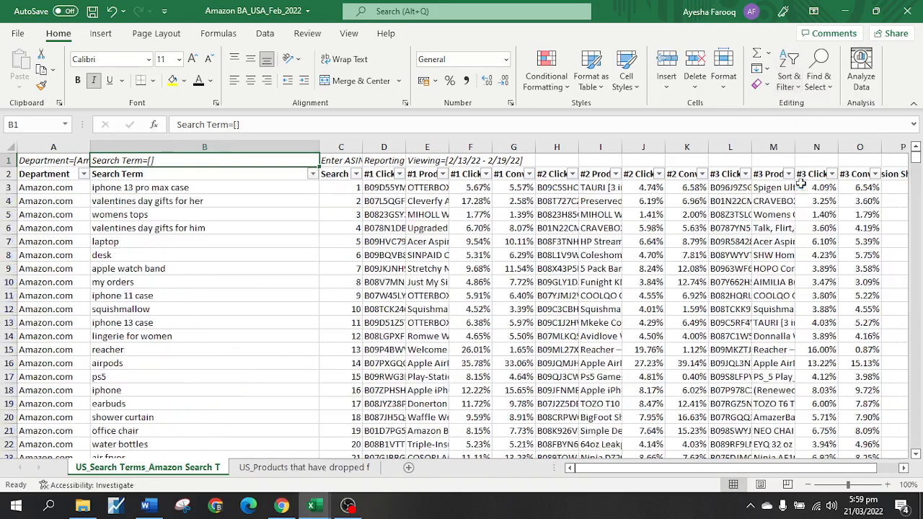
- Filter the Search Term column to terms that contain "binky" and contain "clip"
click(228, 223)
click(311, 173)
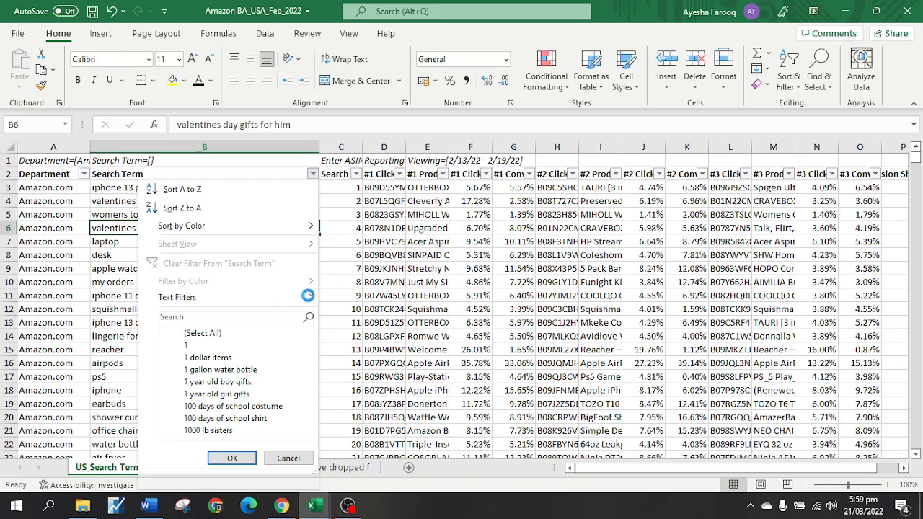
mouse_move(288, 299)
click(349, 388)
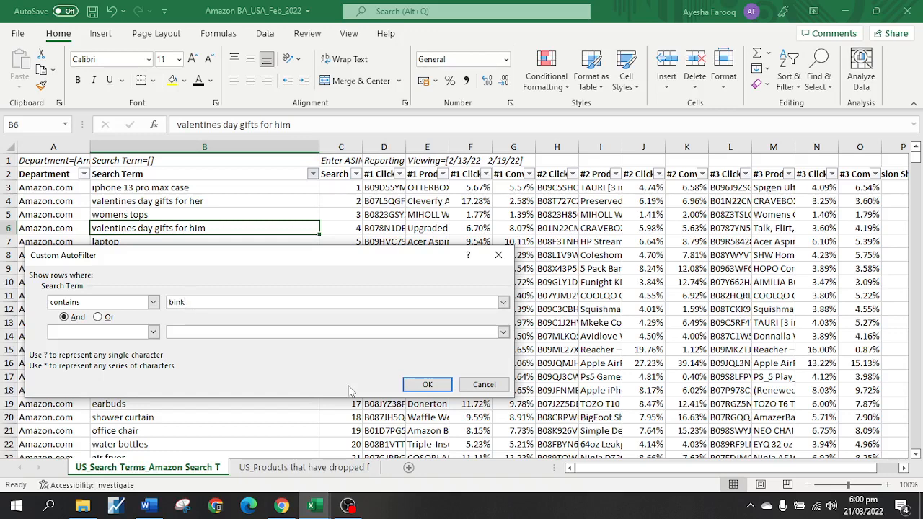
click(153, 332)
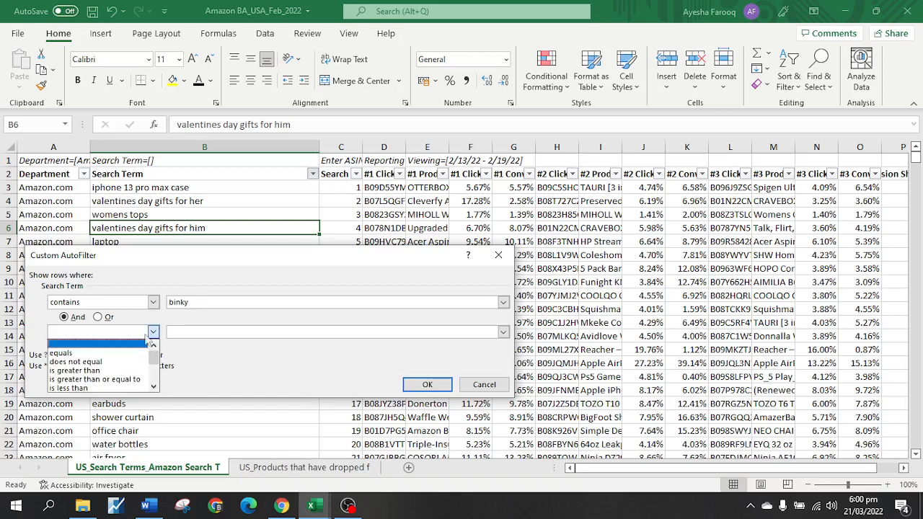
scroll(94, 371, down, 2)
click(88, 379)
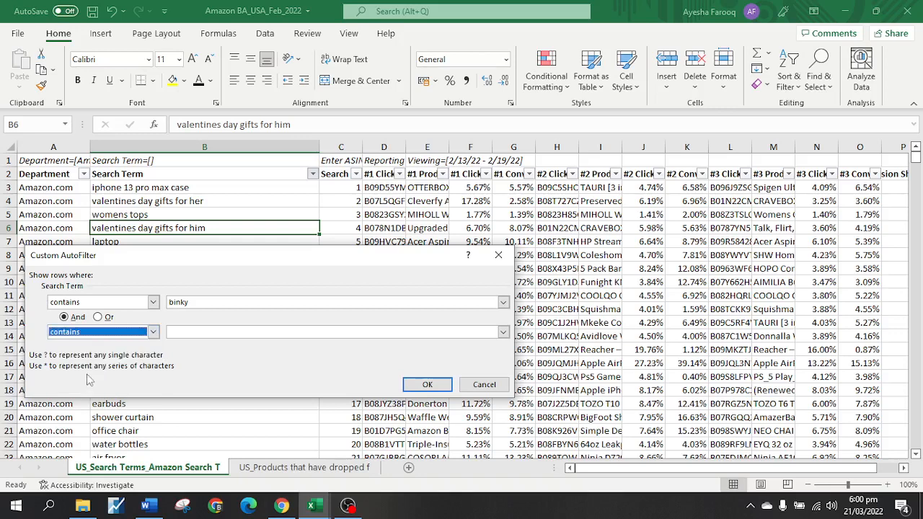
click(217, 334)
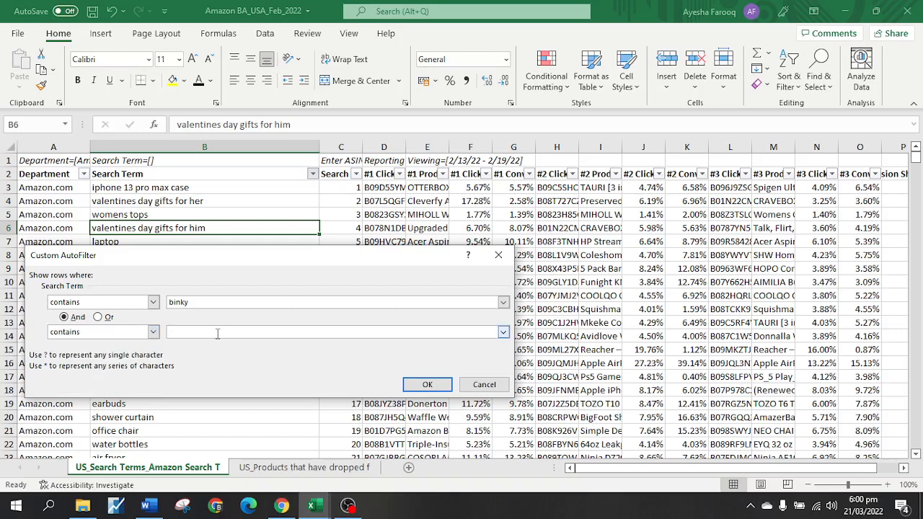
text(clip)
key(Return)
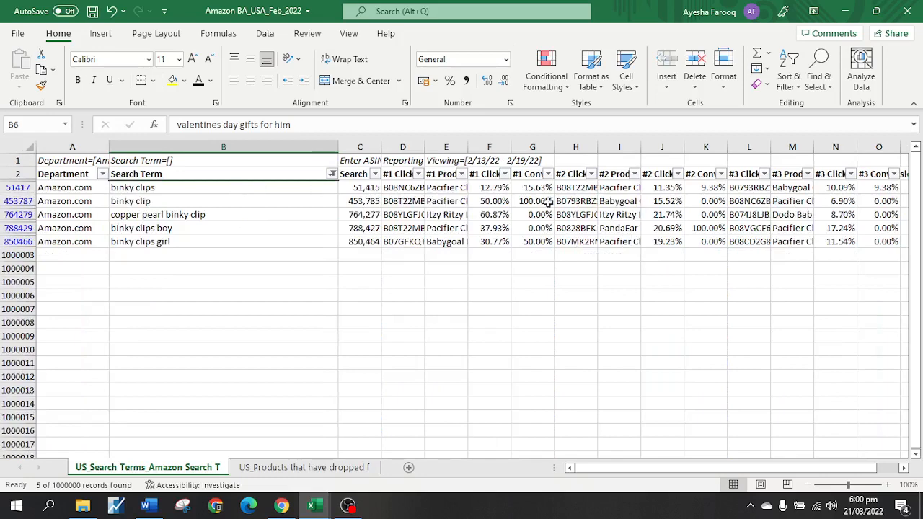
- Copy the filtered binky clip rows, Search Term through #3 Conversion Share without headers, into Book1's Sheet1 at A43, and select A48 below them
drag(776, 201, 892, 243)
key(ctrl+c)
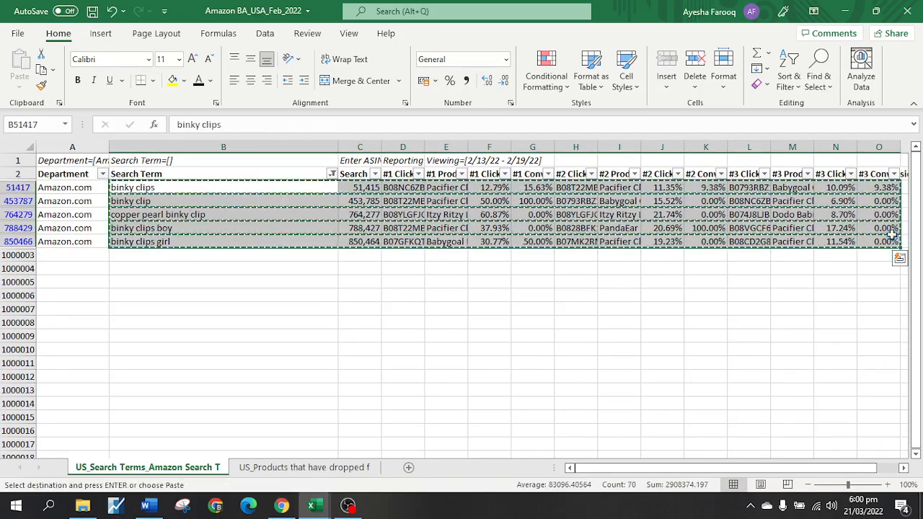
mouse_move(312, 508)
click(176, 425)
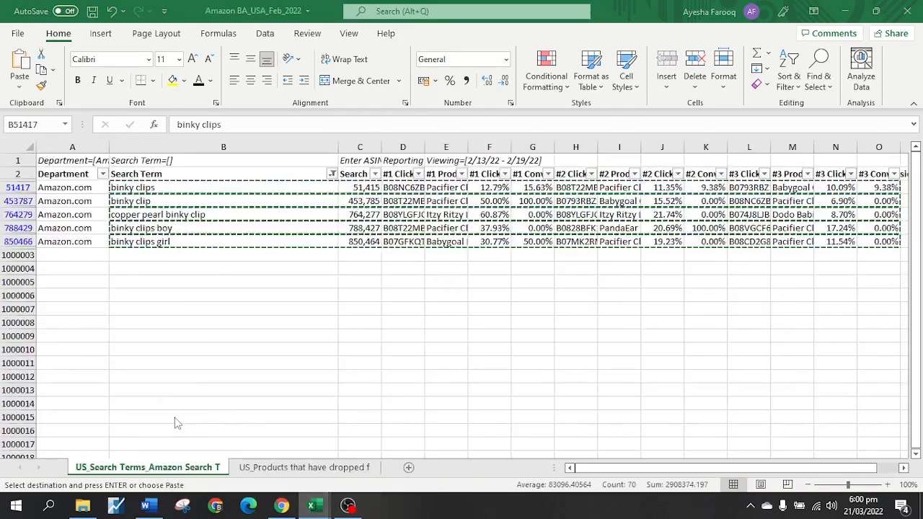
click(211, 467)
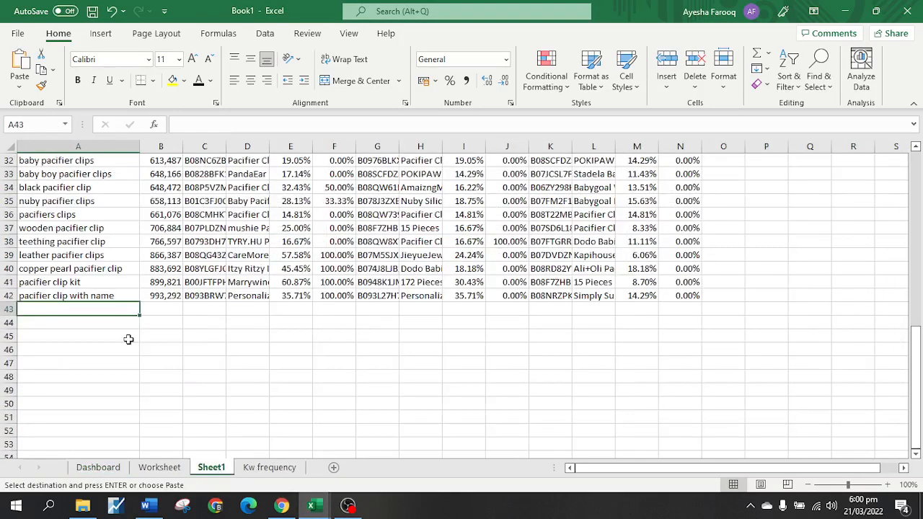
key(ctrl+v)
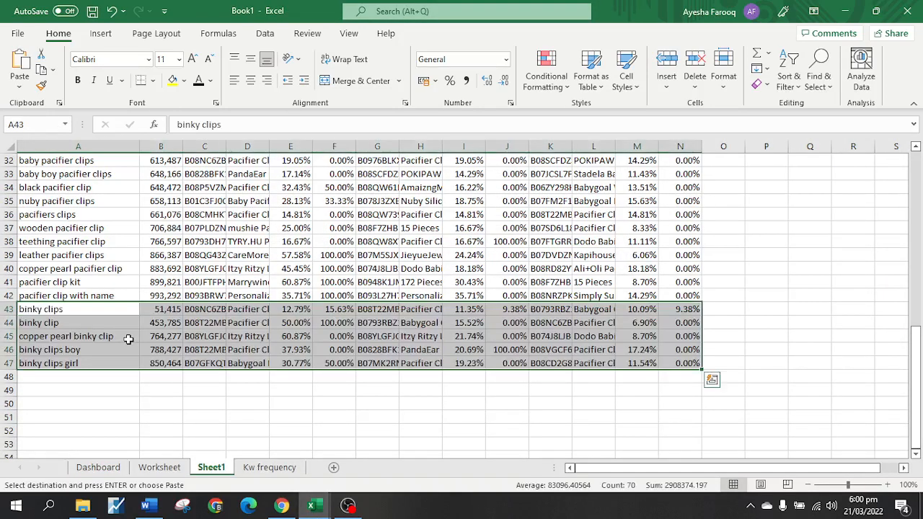
click(113, 377)
scroll(113, 377, down, 1)
scroll(114, 377, down, 1)
- Check the paci clips keyword in A18 of the Dashboard's Intent list and return to Sheet1
click(95, 468)
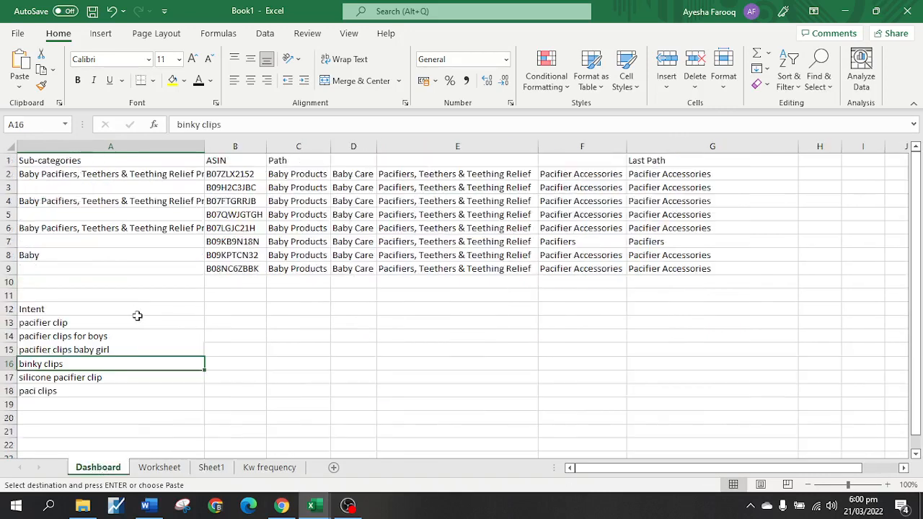
click(62, 390)
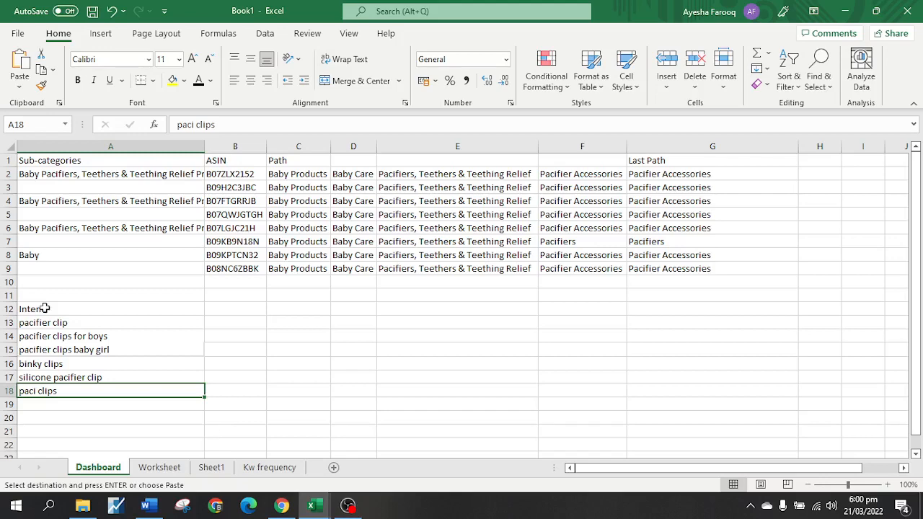
click(211, 467)
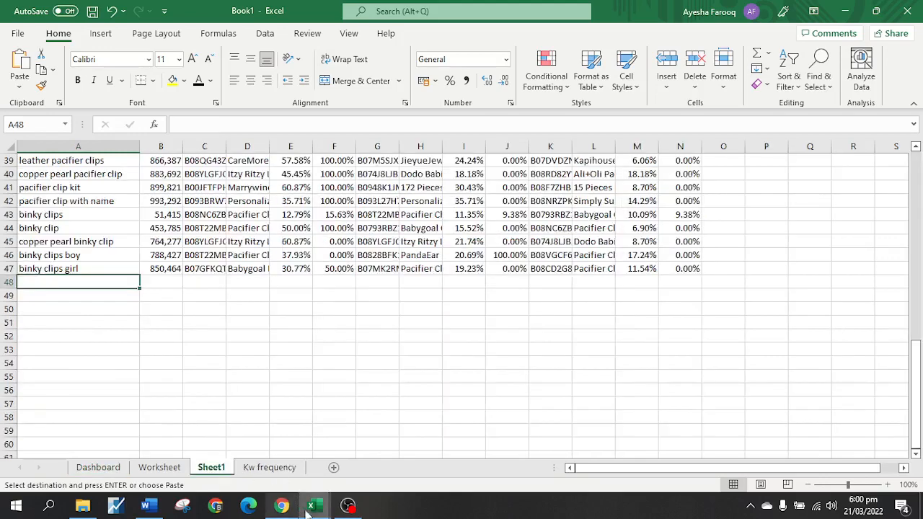
- Go back to Amazon BA_USA_Feb_2022 and clear the binky clip filter from the data
mouse_move(318, 508)
click(375, 444)
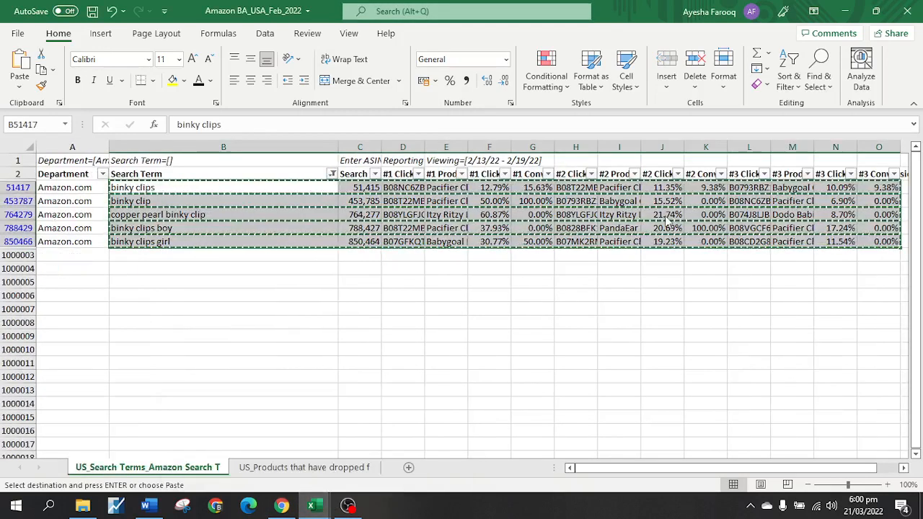
click(662, 214)
click(788, 80)
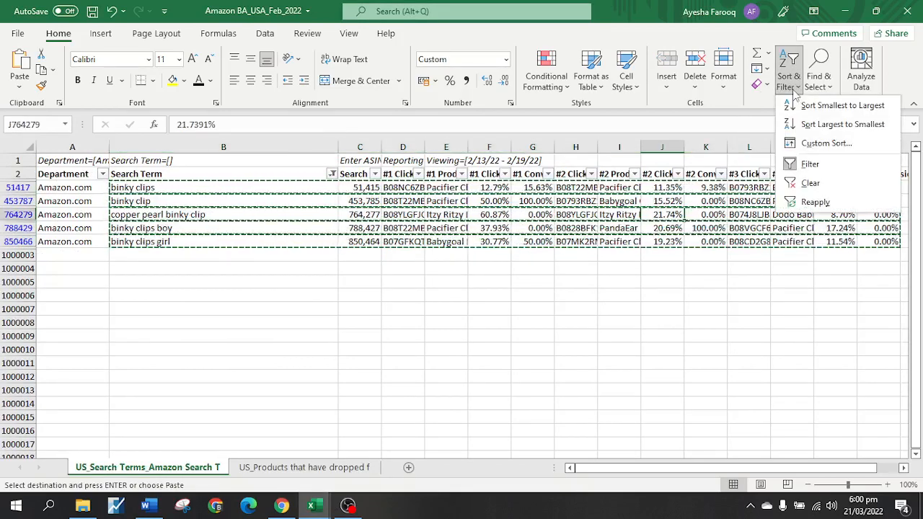
click(804, 175)
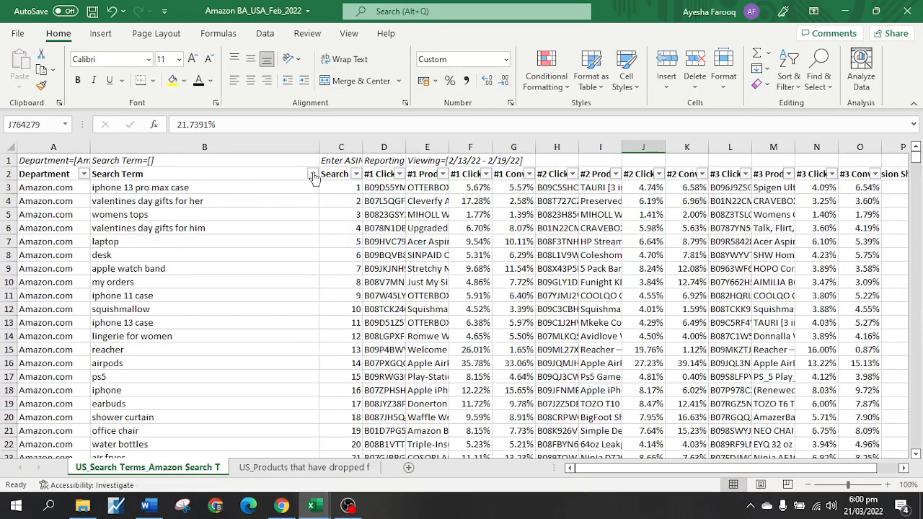
- Filter the Search Term column to terms that contain "paci" and contain "clip"
click(312, 174)
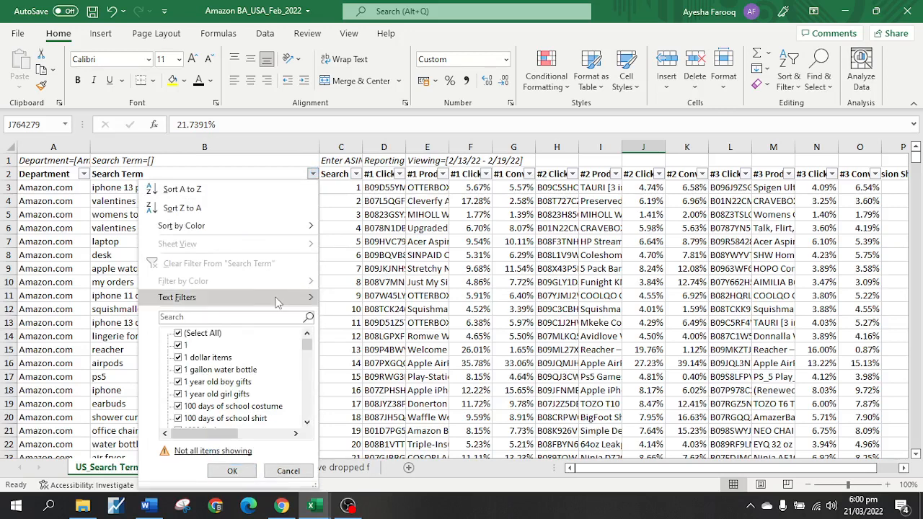
mouse_move(278, 300)
click(362, 380)
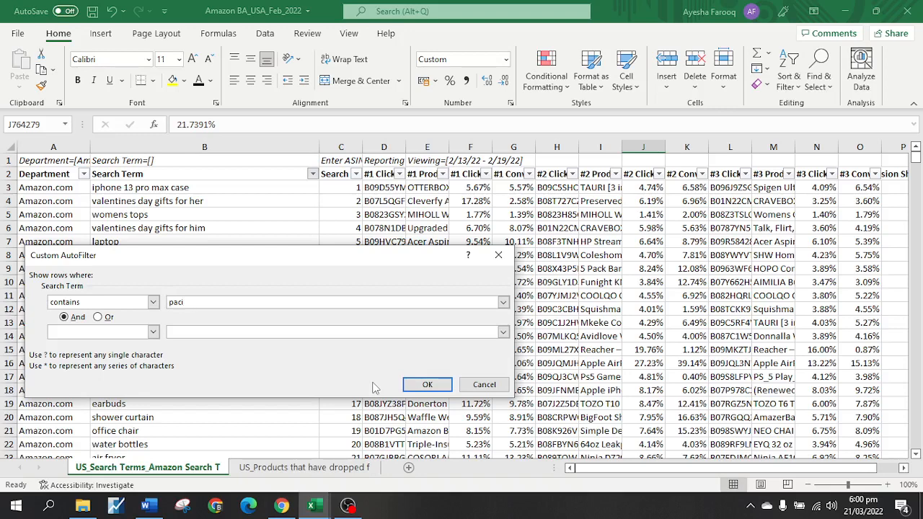
text(paci)
click(153, 332)
scroll(94, 367, down, 3)
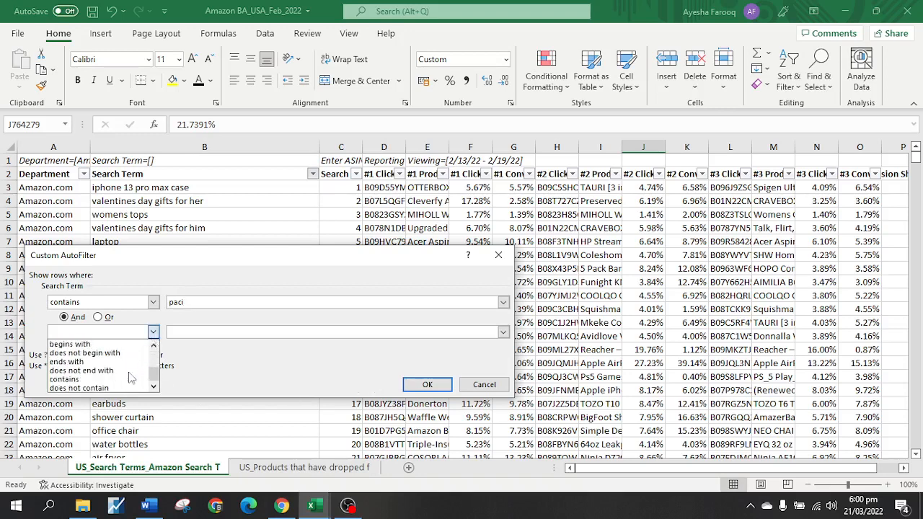
click(85, 379)
click(207, 332)
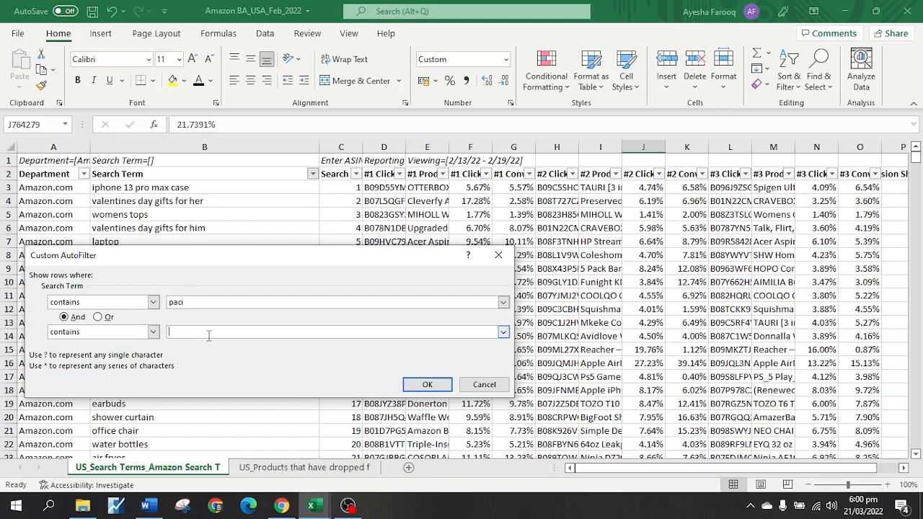
key(Return)
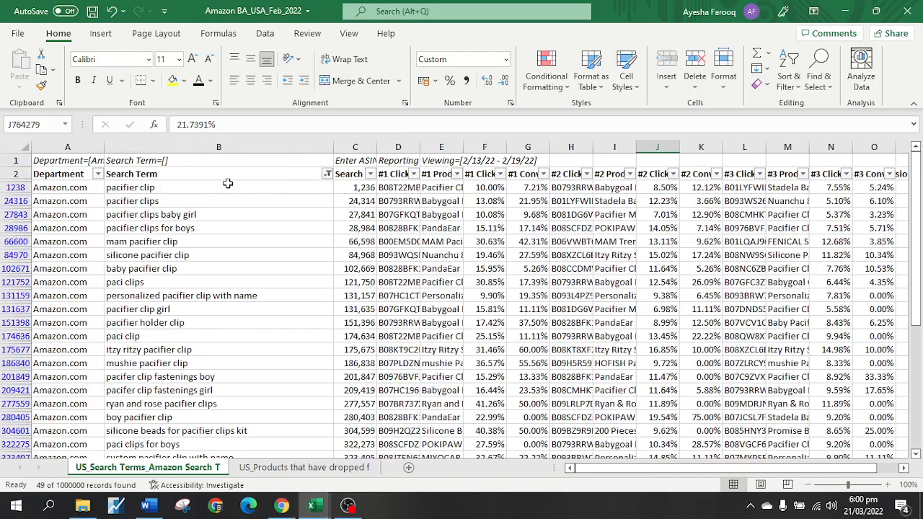
- Copy all filtered "paci" and "clip" rows, Search Term through #3 Conversion Share, into Book1's Sheet1 at A48 and check down to the last pasted row
scroll(214, 288, down, 2)
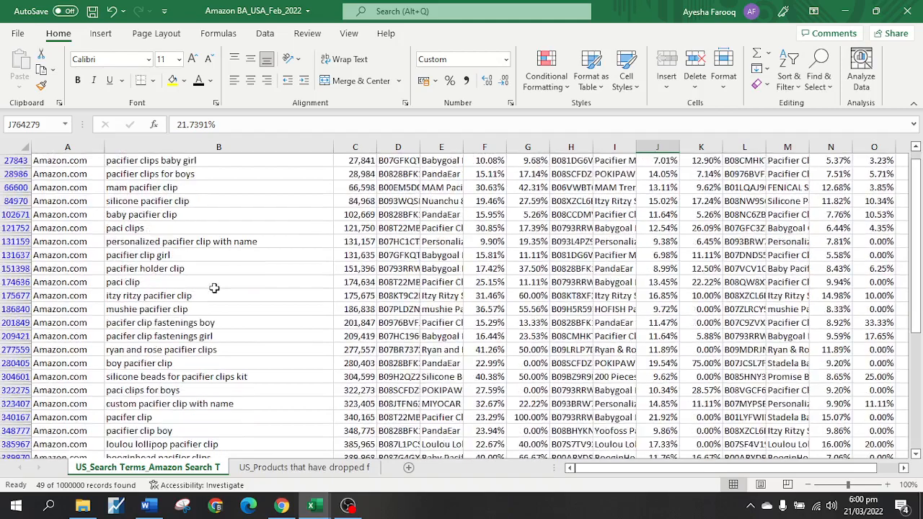
scroll(214, 287, up, 2)
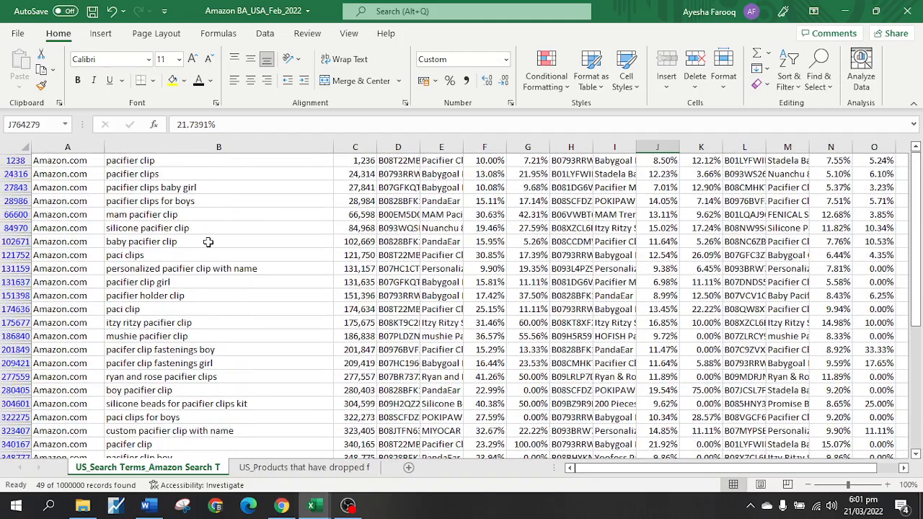
scroll(209, 243, up, 1)
click(215, 189)
drag(565, 203, 581, 274)
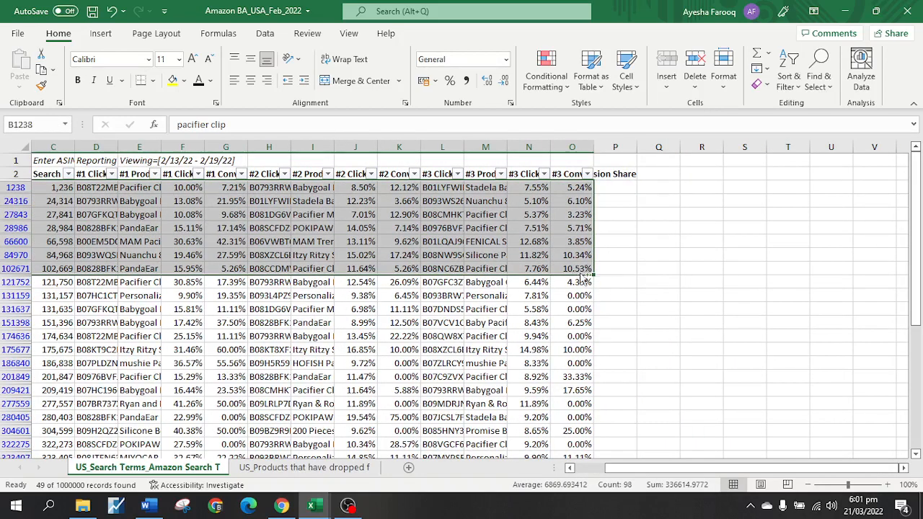
key(ctrl+shift+Down)
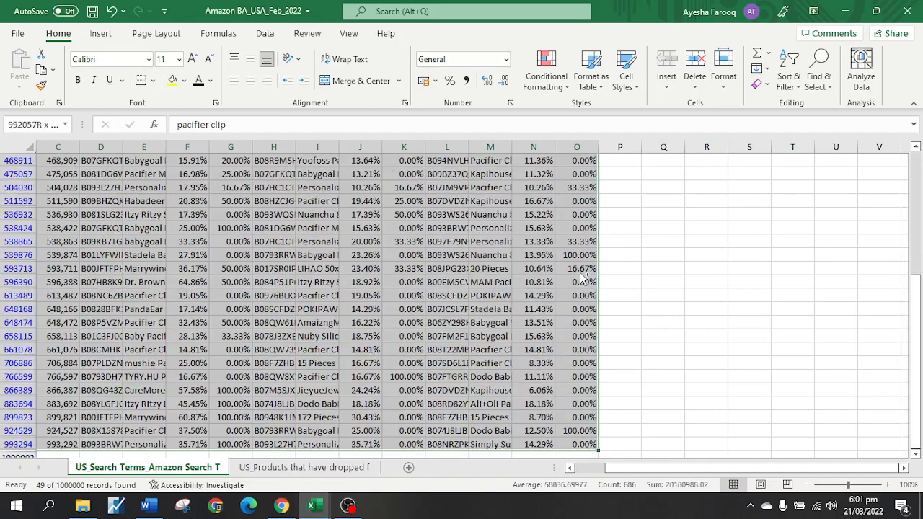
key(ctrl+c)
mouse_move(312, 505)
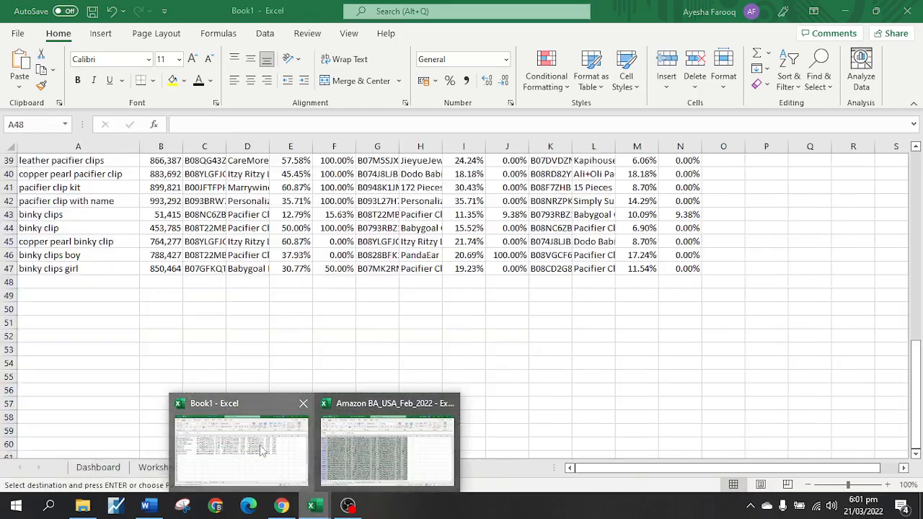
click(262, 451)
key(ctrl+v)
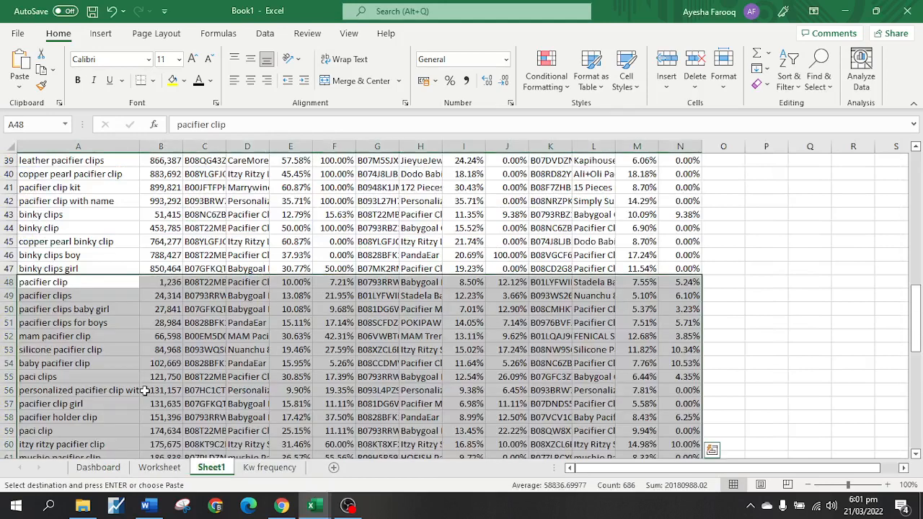
scroll(144, 390, down, 20)
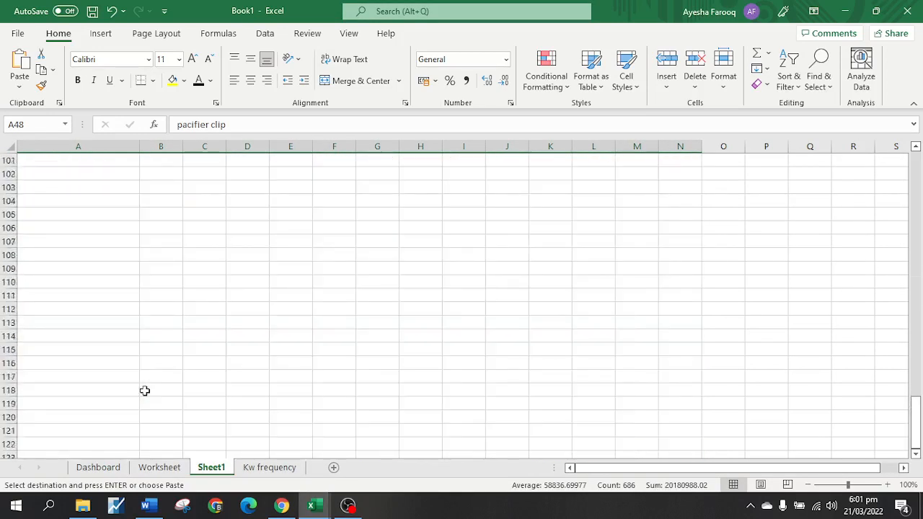
scroll(144, 390, up, 6)
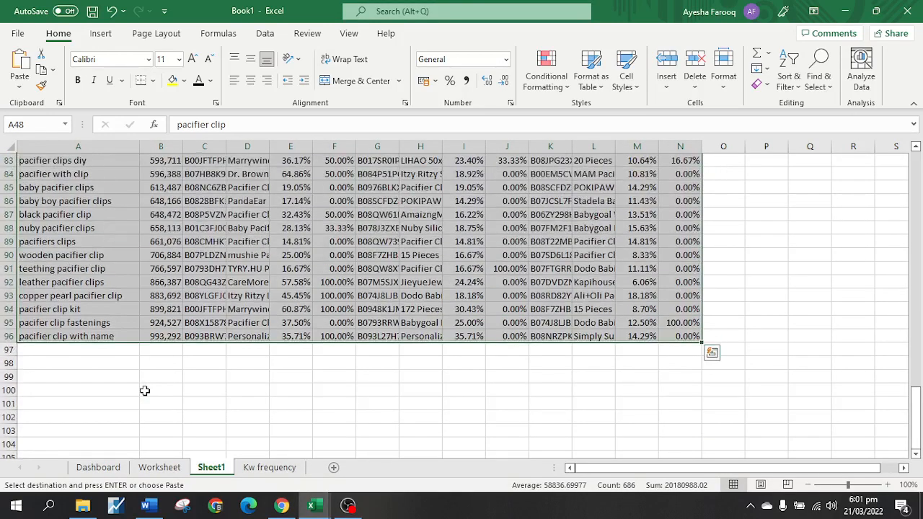
- Switch back to Amazon BA_USA_Feb_2022 and clear the "paci" and "clip" filter from the search terms data
click(122, 349)
mouse_move(312, 505)
click(425, 432)
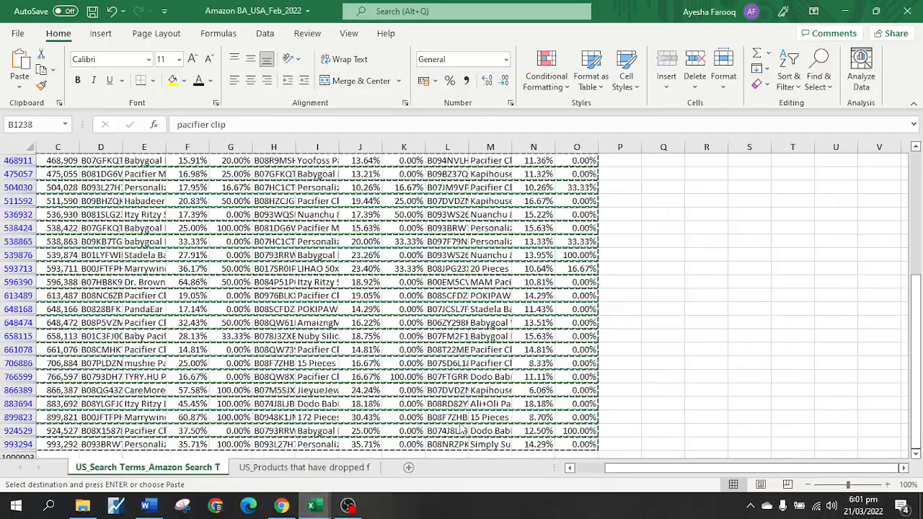
click(227, 336)
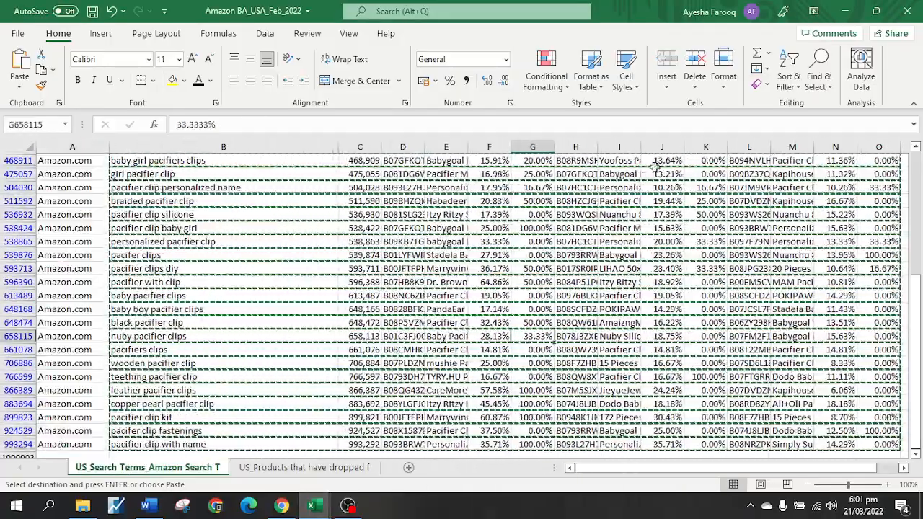
click(789, 72)
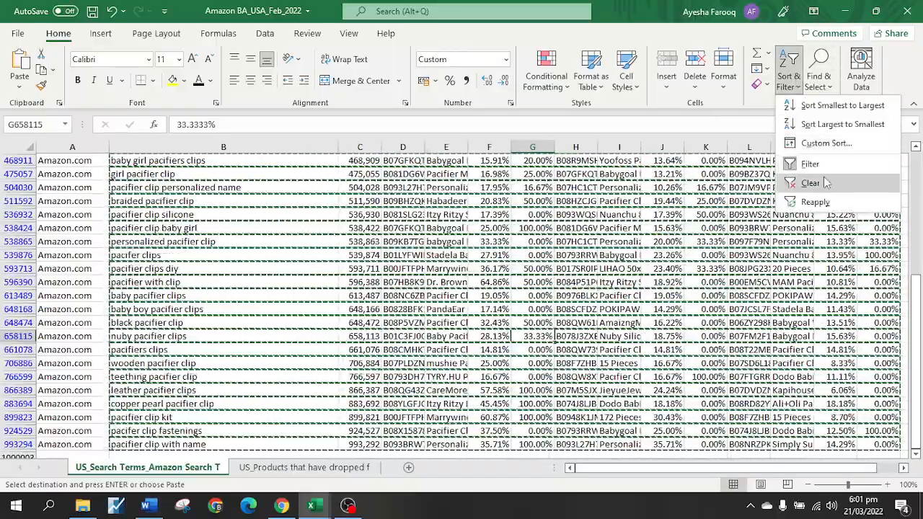
click(826, 184)
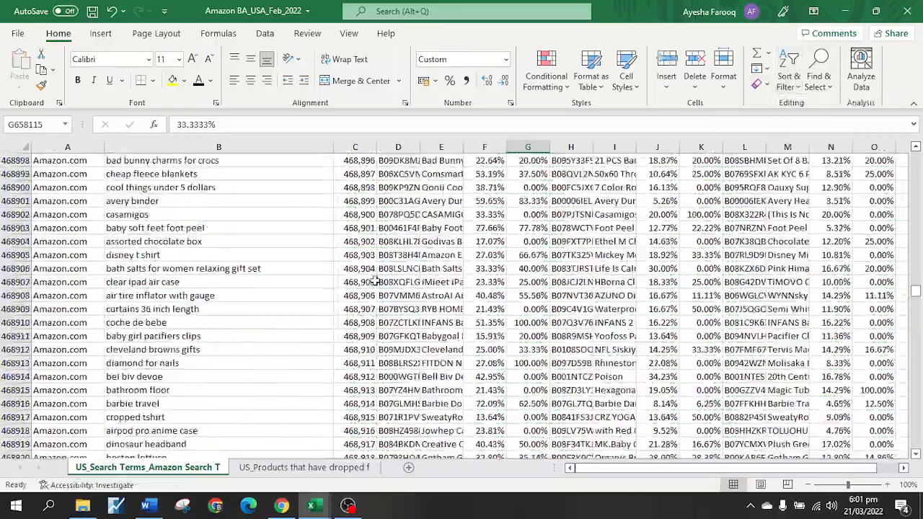
- Return to the first rows of the search terms data and close Amazon BA_USA_Feb_2022 without saving the changes
scroll(376, 281, up, 13)
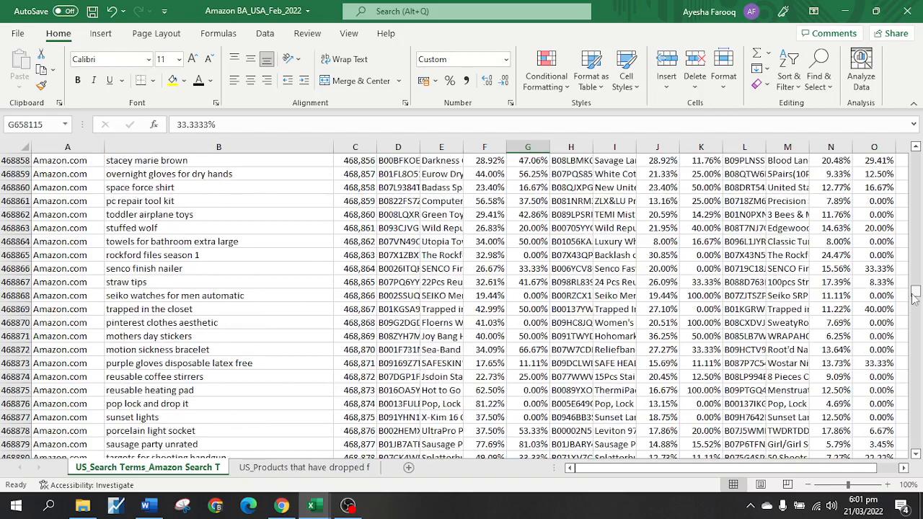
drag(915, 295, 915, 153)
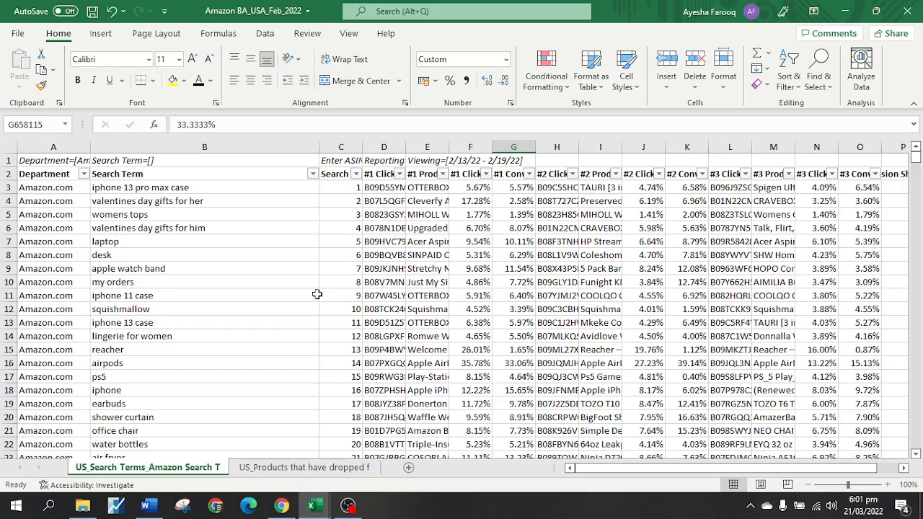
click(907, 11)
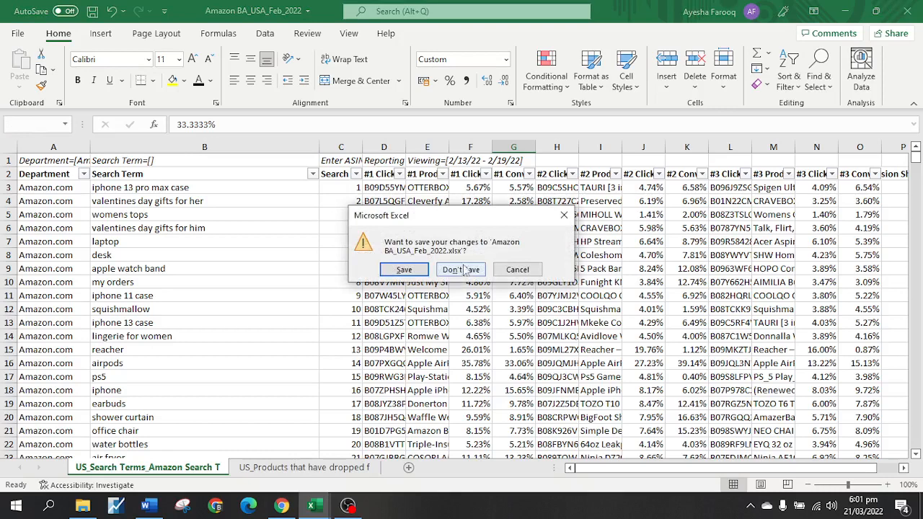
click(463, 271)
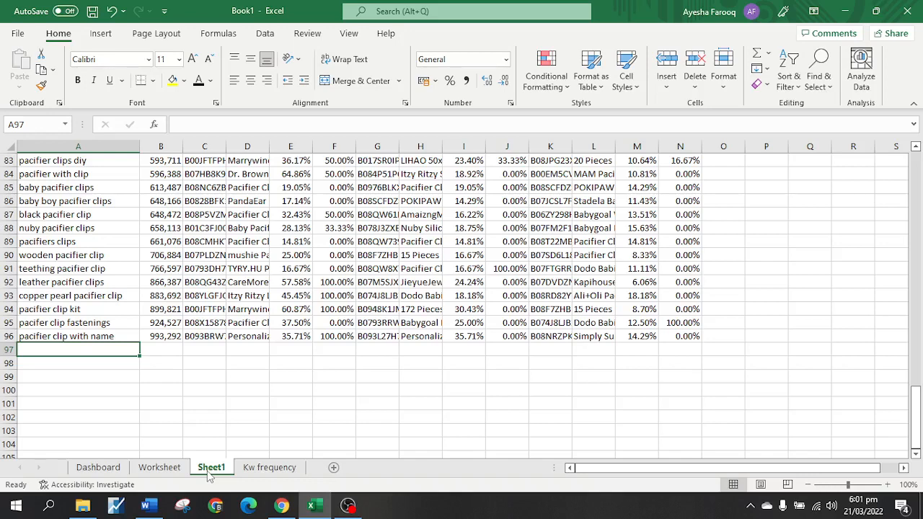
- Review the Intent keywords in A13:A18 of the Dashboard sheet and return to Sheet1
click(98, 469)
click(112, 323)
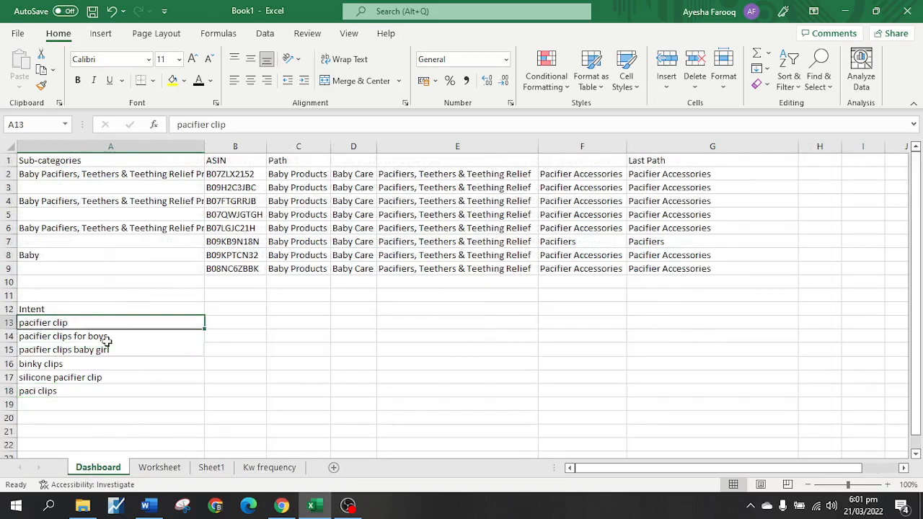
drag(106, 342, 103, 388)
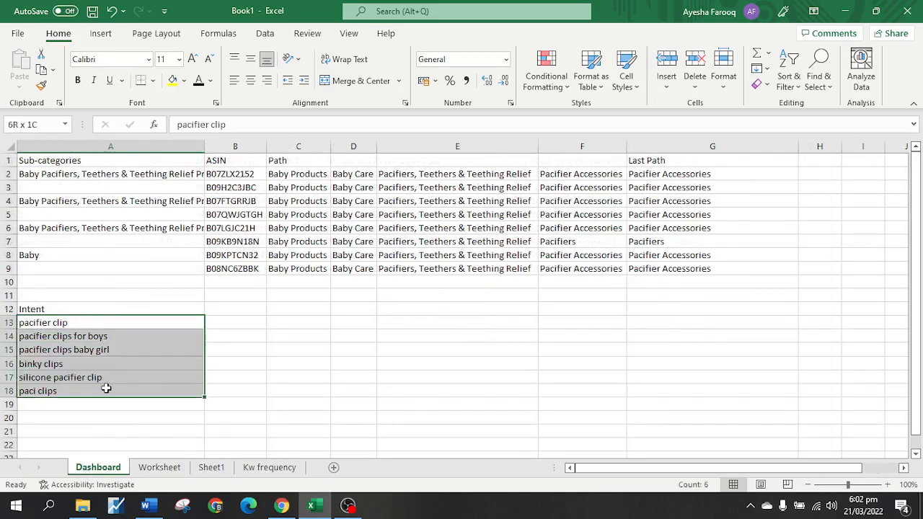
click(326, 330)
click(211, 468)
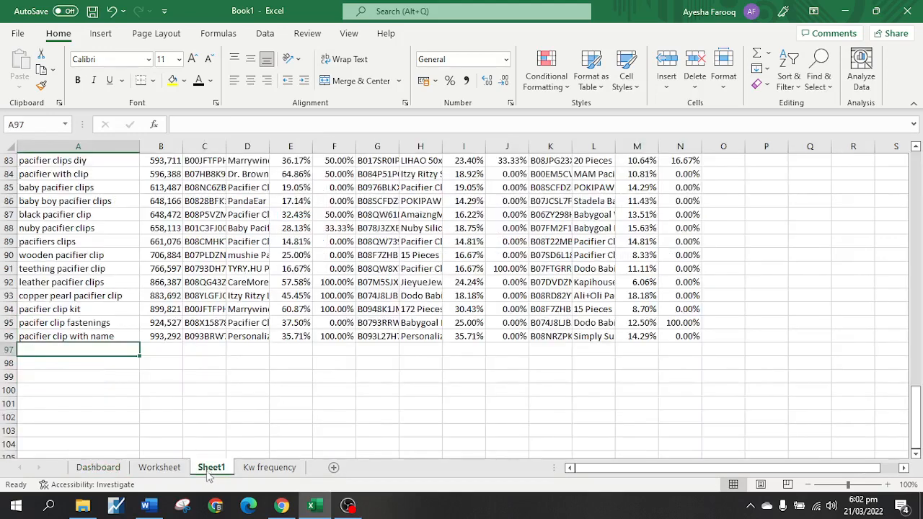
- Check the first keyword phrase in A2 and the SFR cell E2 of Worksheet against the data in Sheet1
click(159, 467)
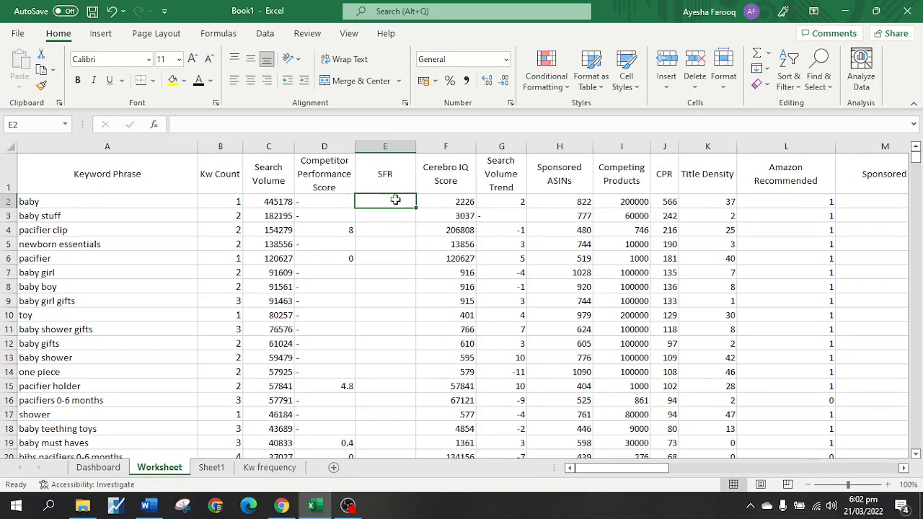
click(124, 207)
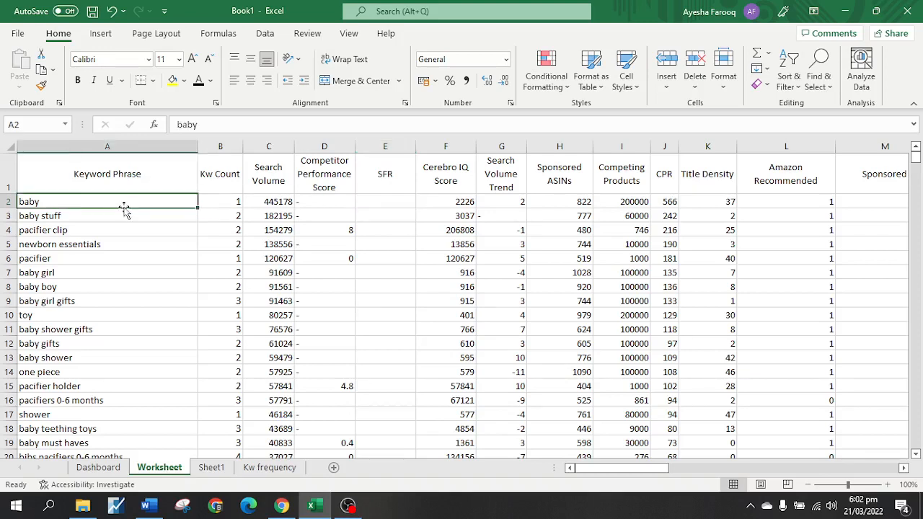
click(396, 203)
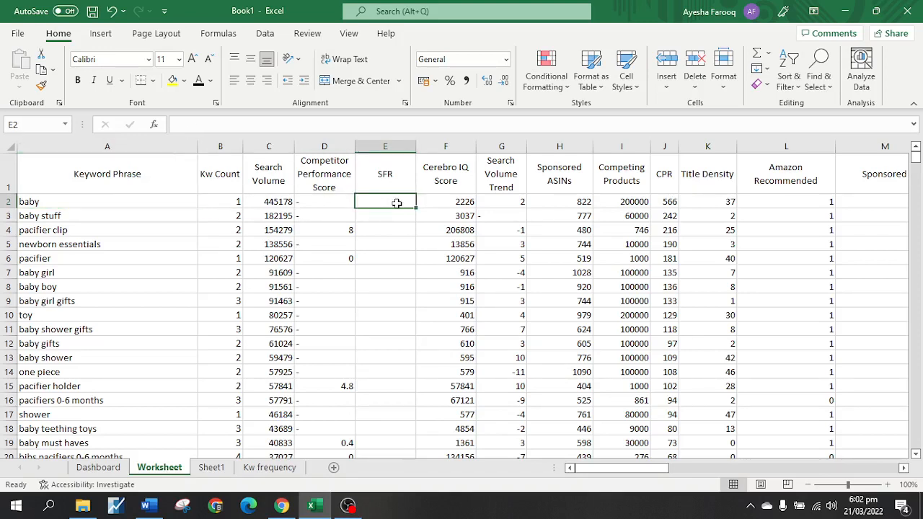
click(211, 468)
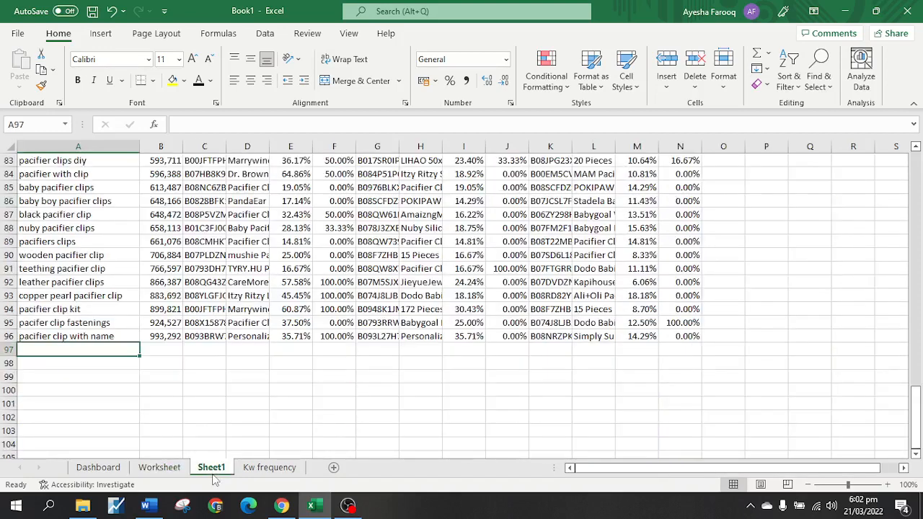
- Copy the SFR formula, without its equals sign, from the Global Keyword Research guide in Word into cell E2 of Book1's Worksheet
click(160, 467)
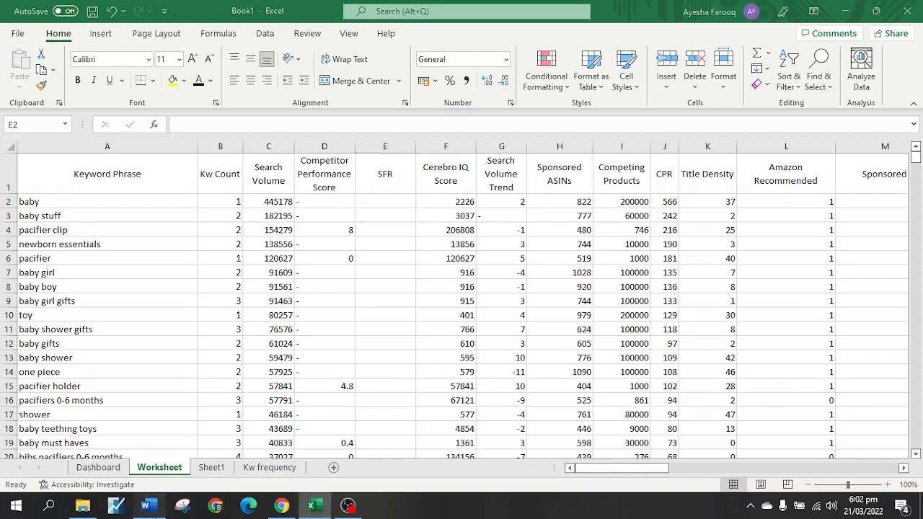
click(145, 505)
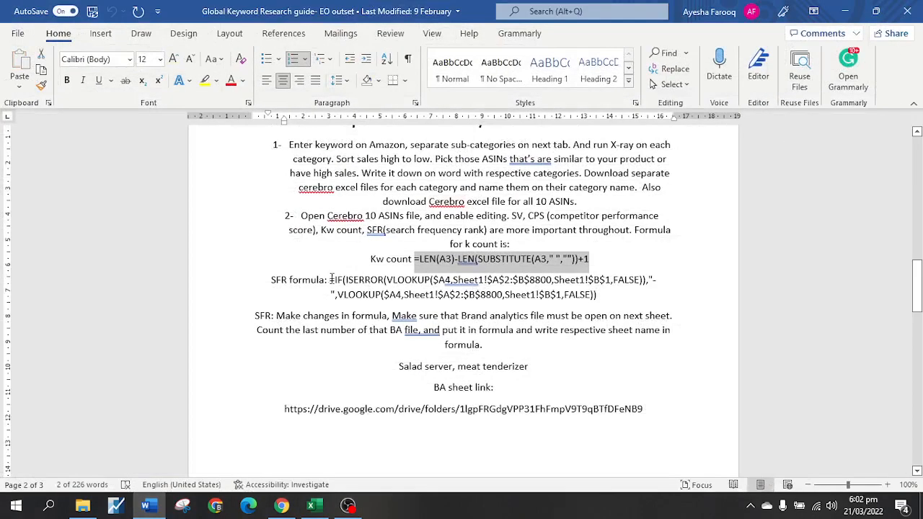
drag(334, 280, 632, 298)
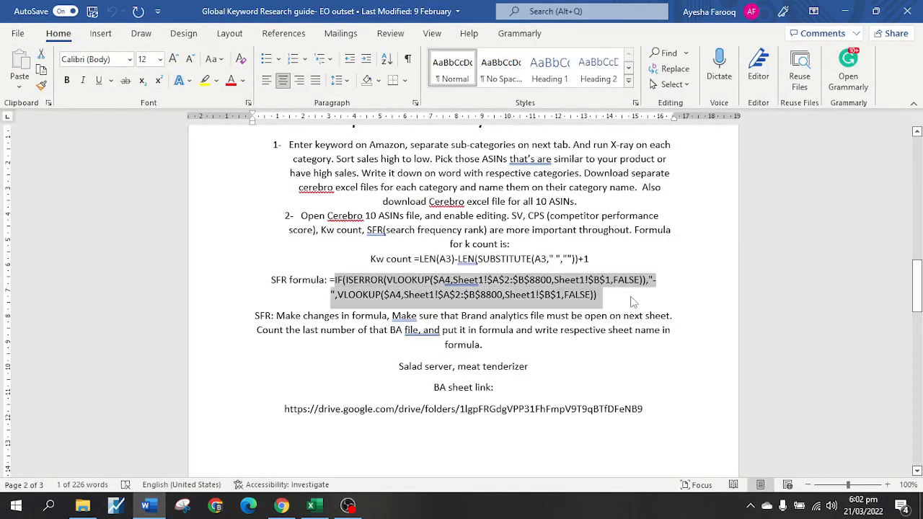
key(alt+Tab)
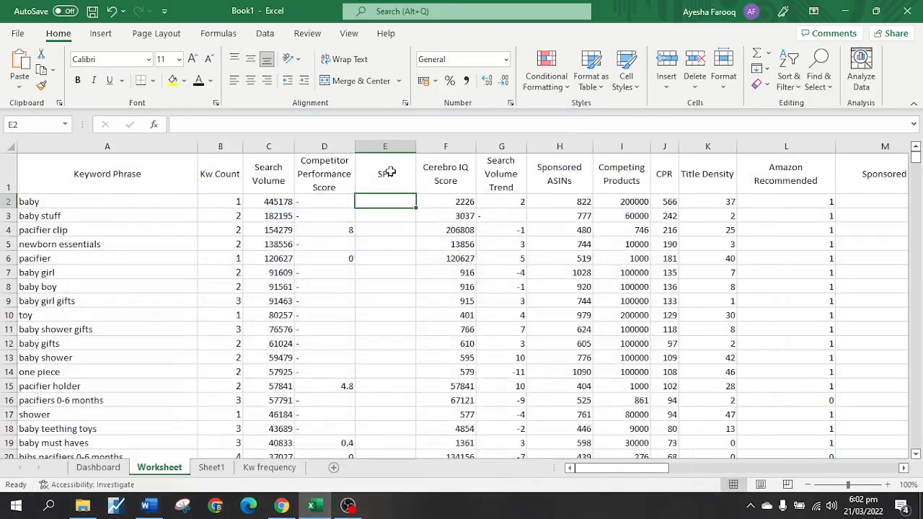
key(ctrl+v)
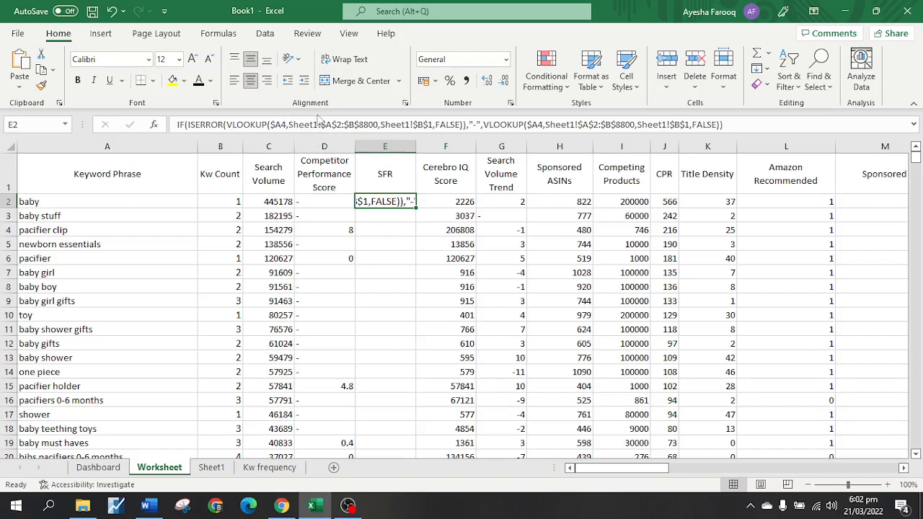
- Change the lookup cell of the first VLOOKUP in the SFR formula in E2 to $A2
click(286, 123)
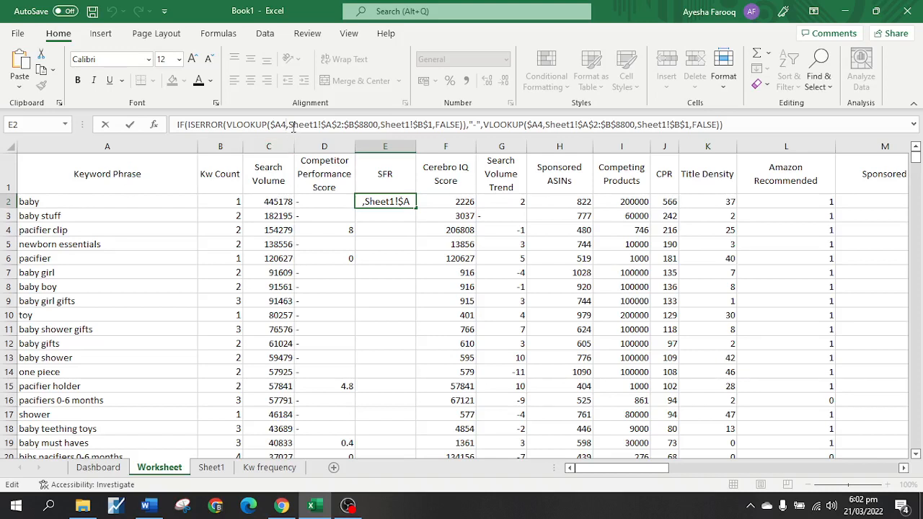
key(BackSpace)
text(2)
key(Right)
key(Right)
key(Right)
key(Right)
key(Right)
click(225, 476)
click(159, 467)
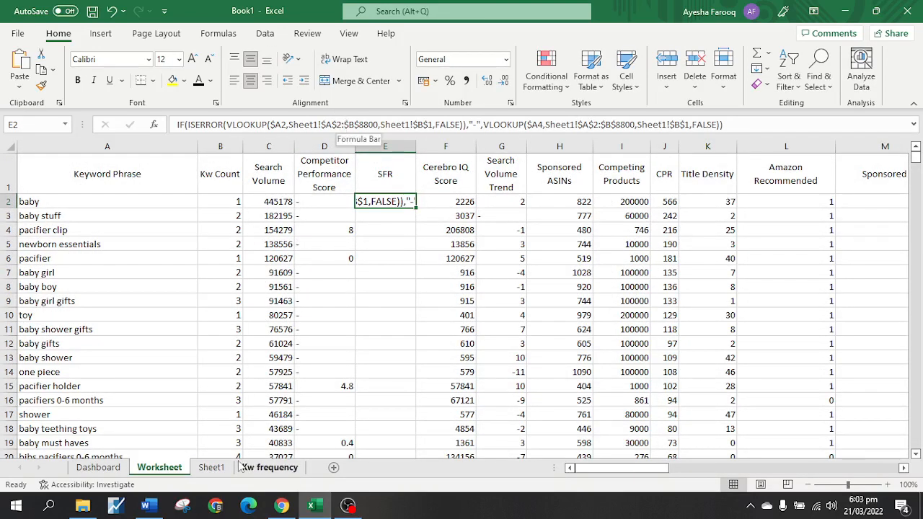
- Check the extent of the search term data on Sheet1 and end the first VLOOKUP's table range in Worksheet cell E2 at $B$96
click(215, 468)
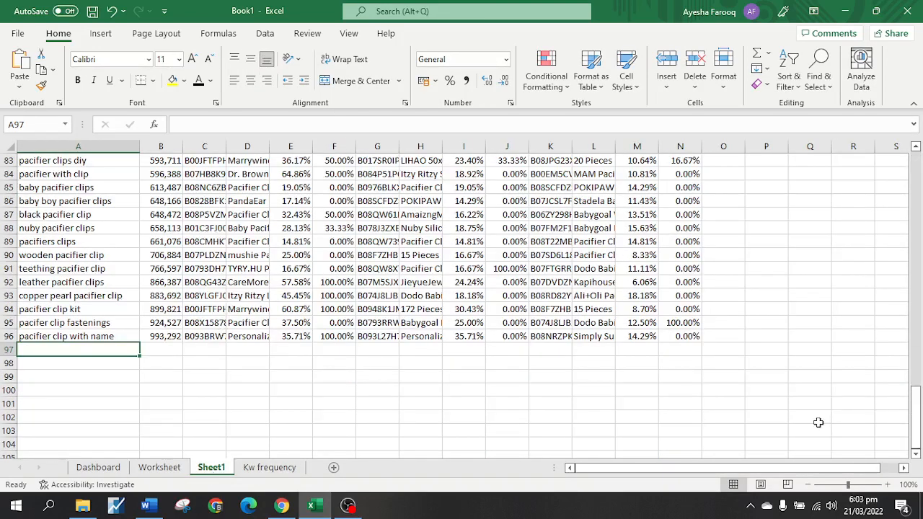
drag(916, 425, 922, 127)
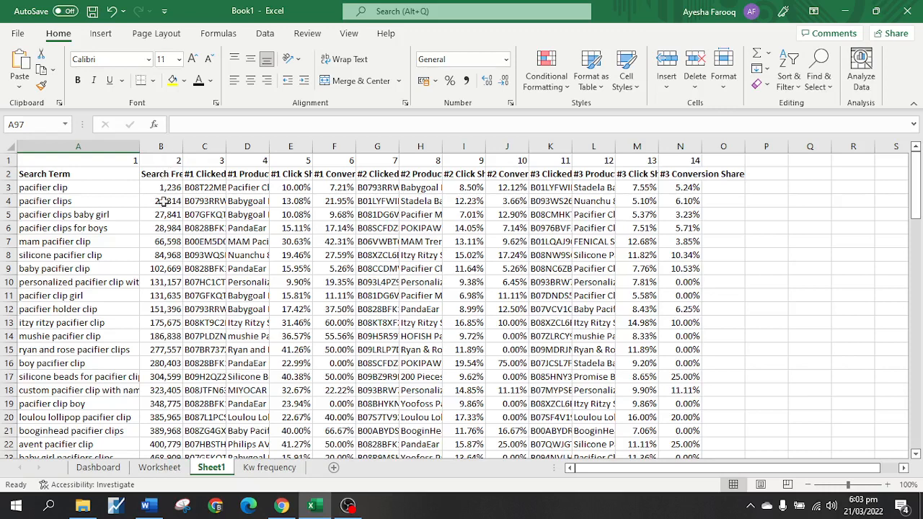
click(164, 467)
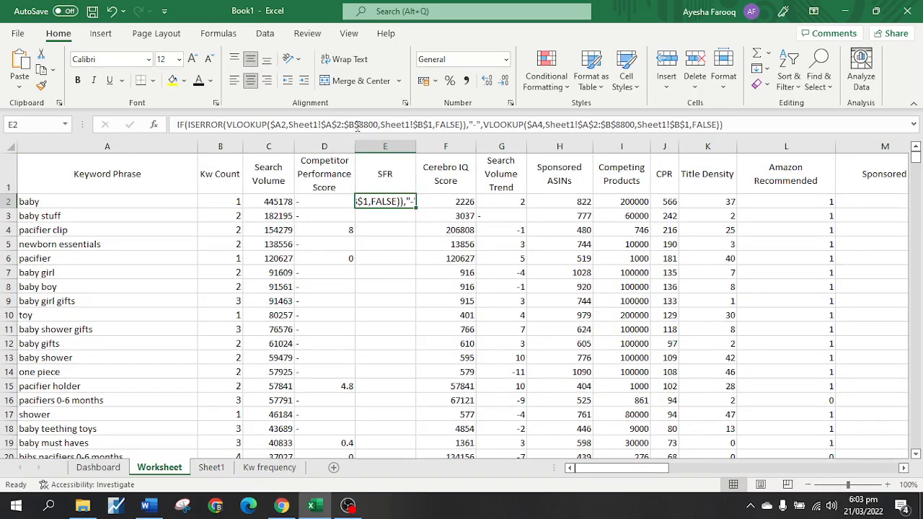
drag(359, 124, 373, 125)
click(374, 124)
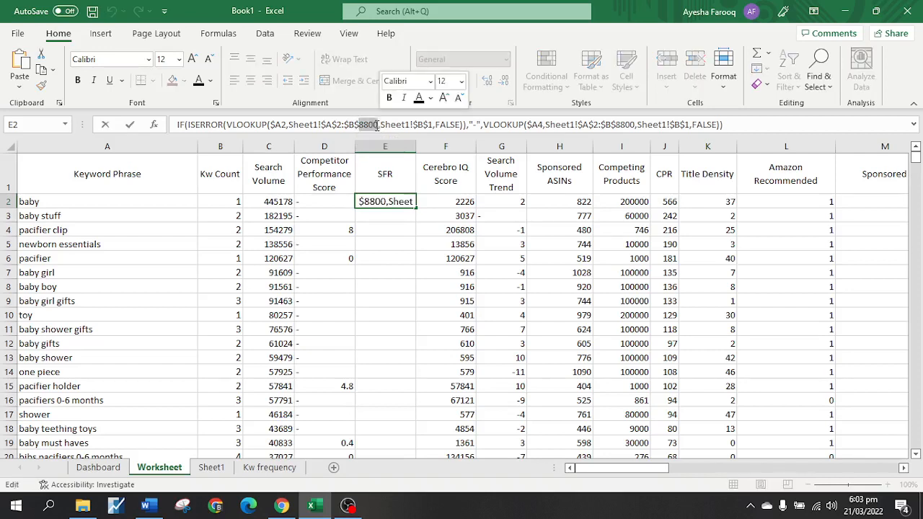
click(211, 467)
drag(910, 172, 913, 405)
scroll(289, 406, down, 1)
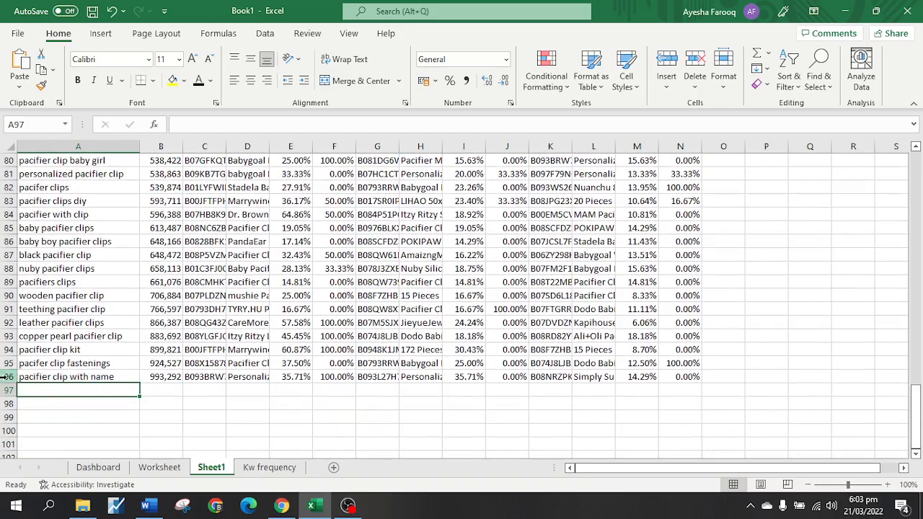
click(160, 468)
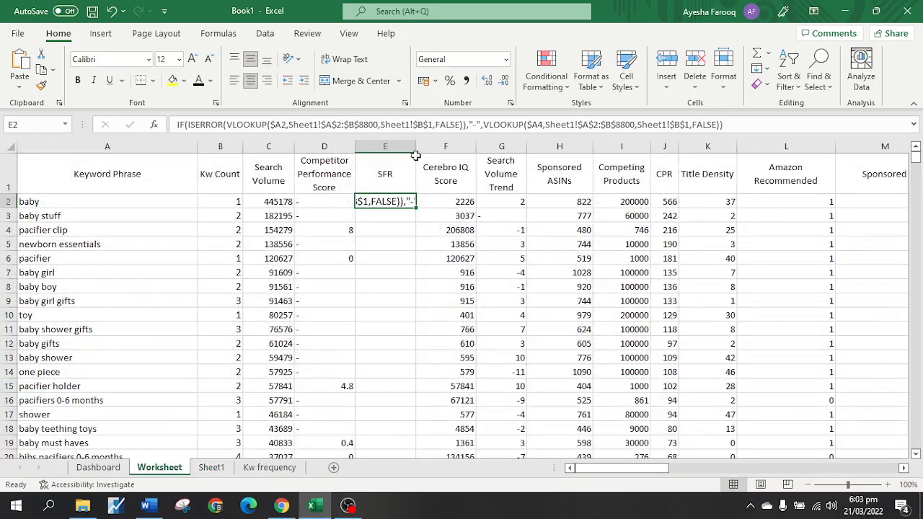
drag(378, 124, 364, 124)
text(96)
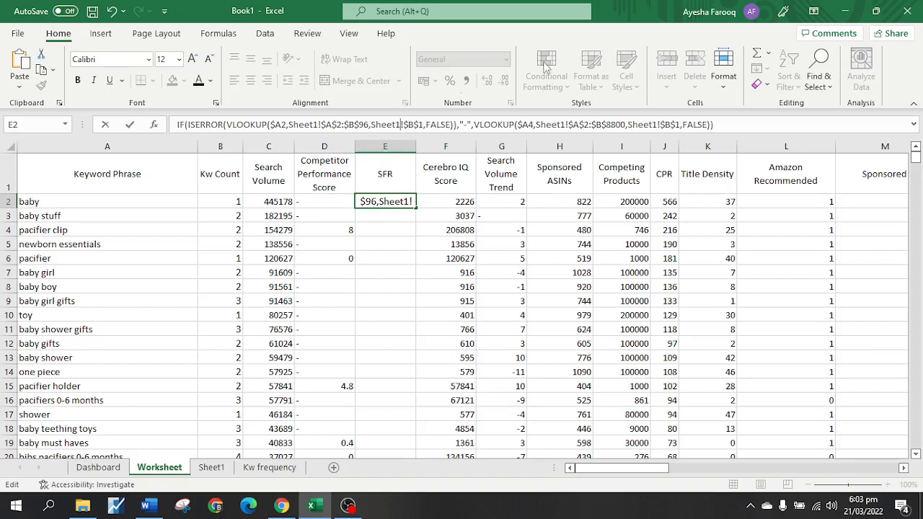
- Set the second VLOOKUP in E2 to look up $A2 and end its table range at $B$96
click(533, 124)
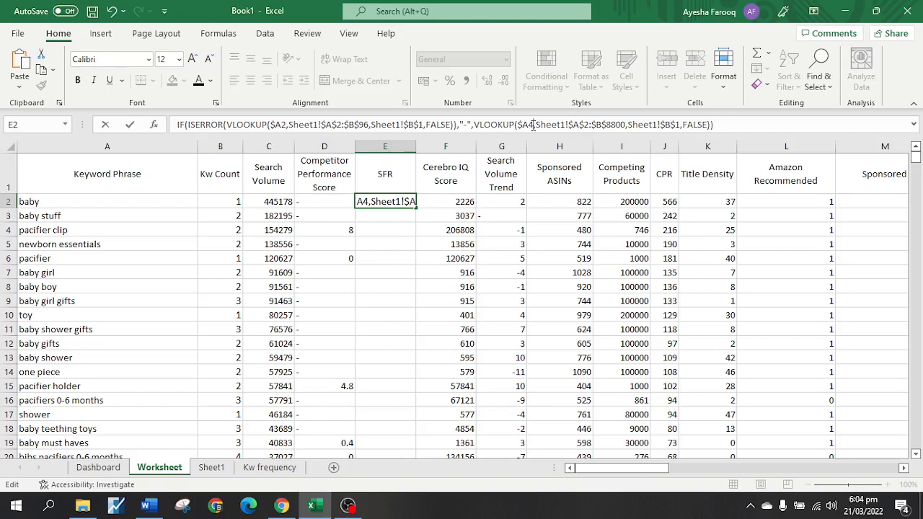
key(BackSpace)
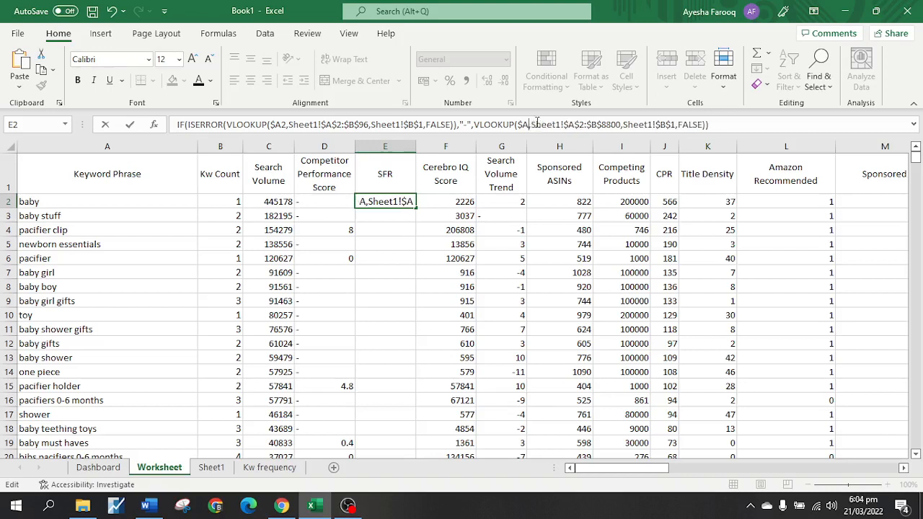
text(2)
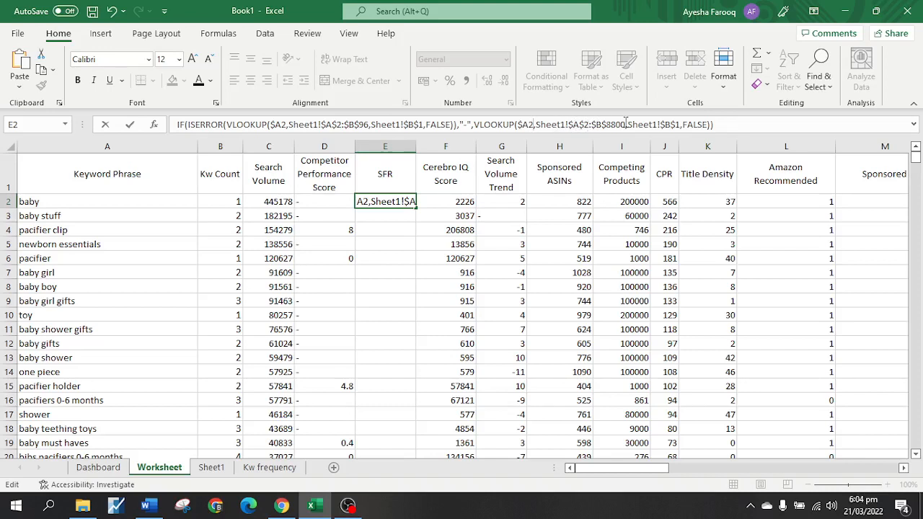
drag(626, 124, 608, 124)
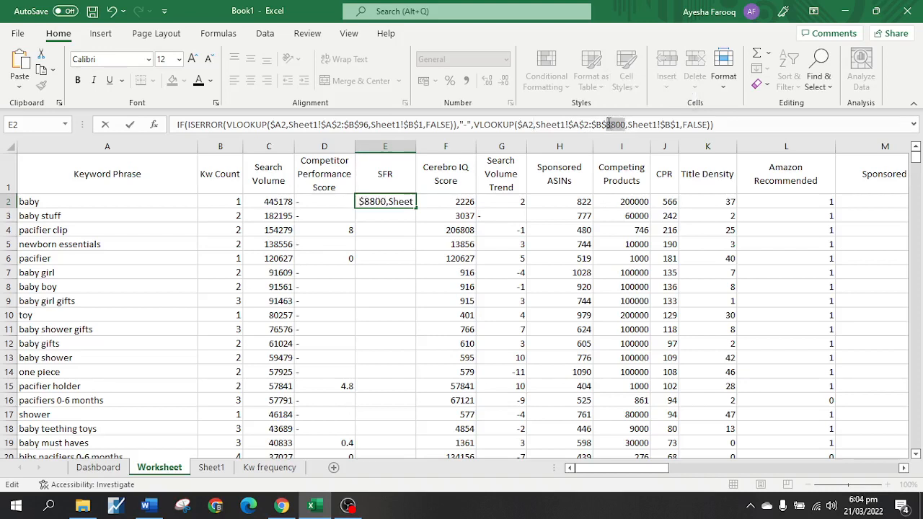
key(BackSpace)
text(96)
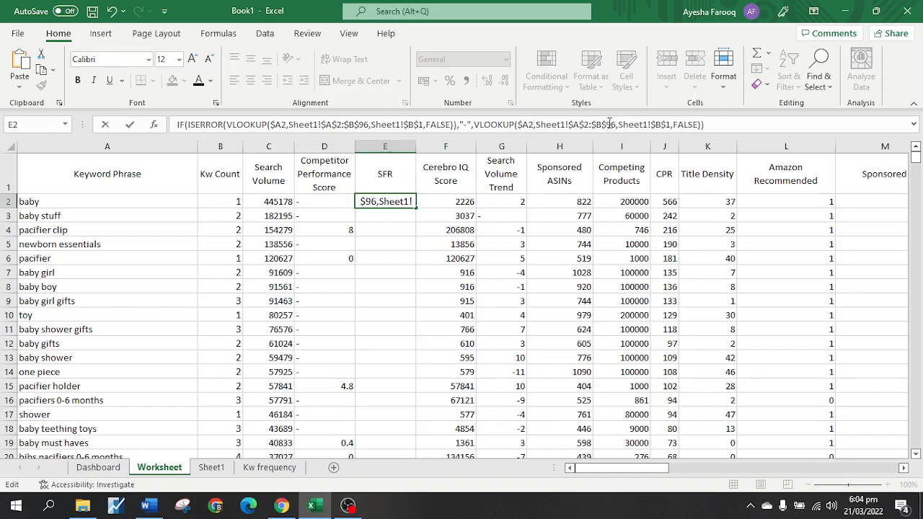
key(Return)
- Add an equals sign before the IF expression in E2 so it is evaluated as a formula
click(395, 201)
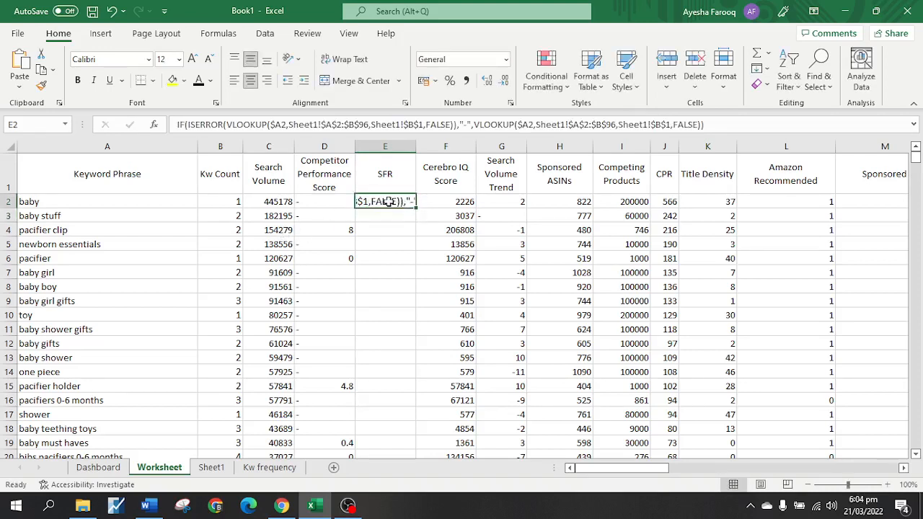
click(179, 125)
text(=)
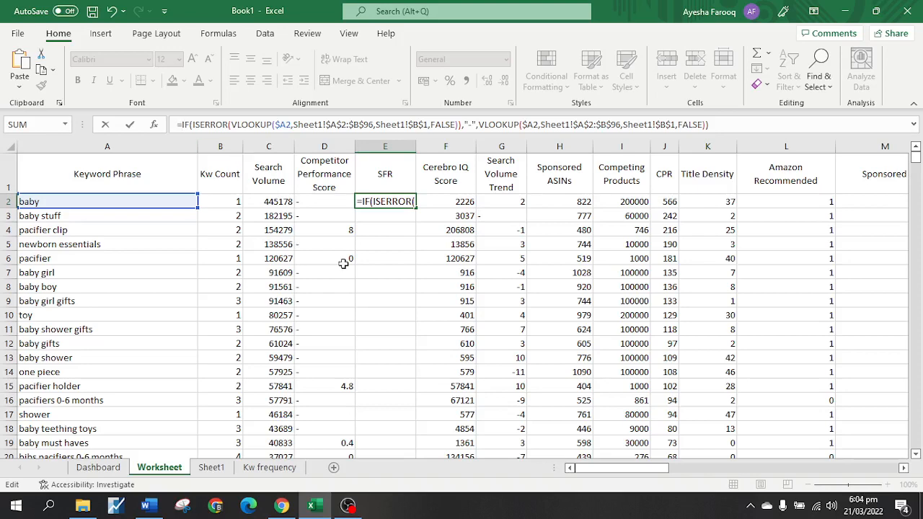
key(Return)
- Fill the E2 formula down the whole SFR column and review the filled rows, including the pacifier clip row
click(396, 198)
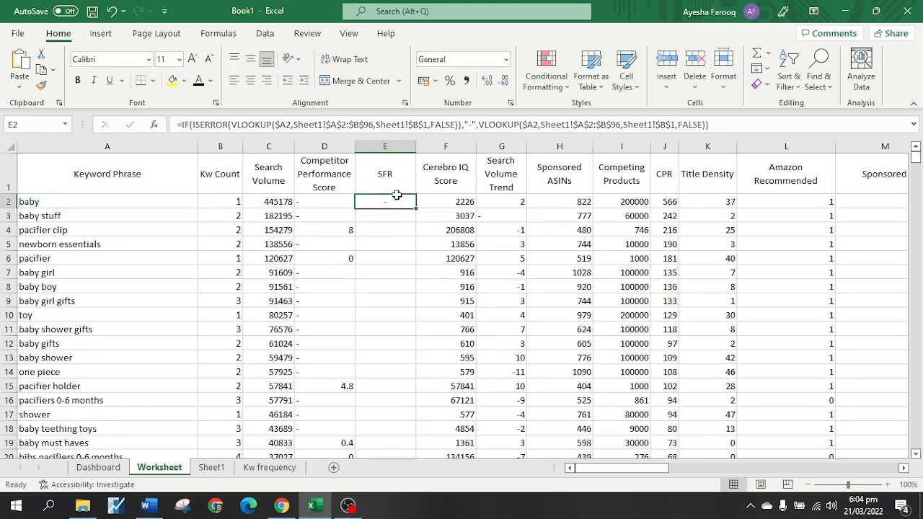
double_click(415, 207)
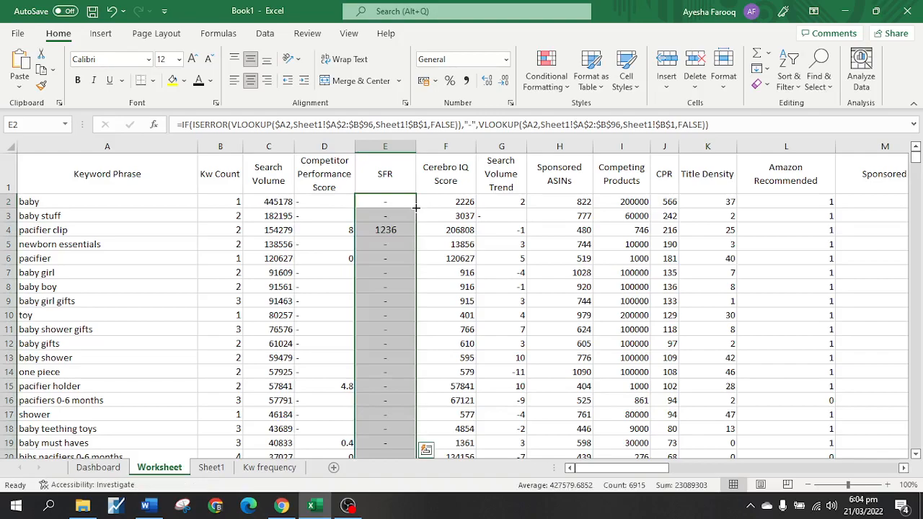
scroll(391, 413, down, 1)
scroll(390, 412, down, 13)
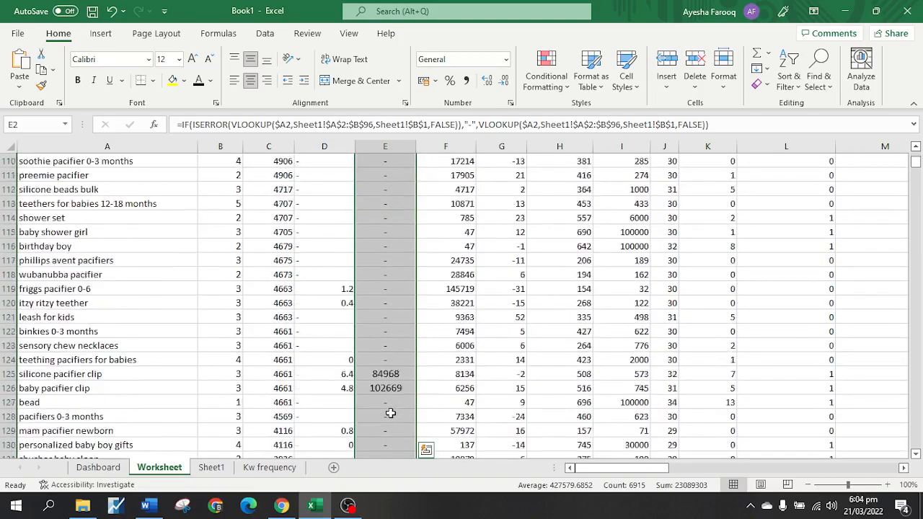
scroll(390, 412, up, 12)
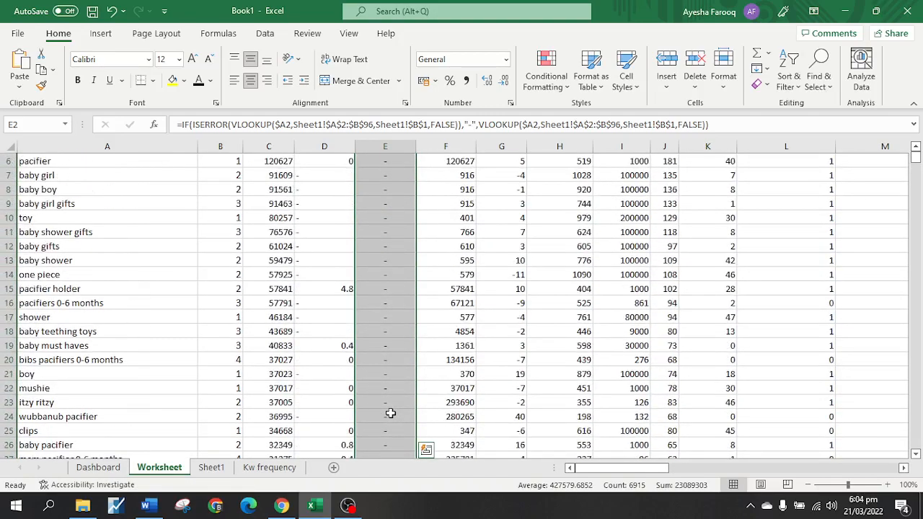
scroll(390, 412, up, 2)
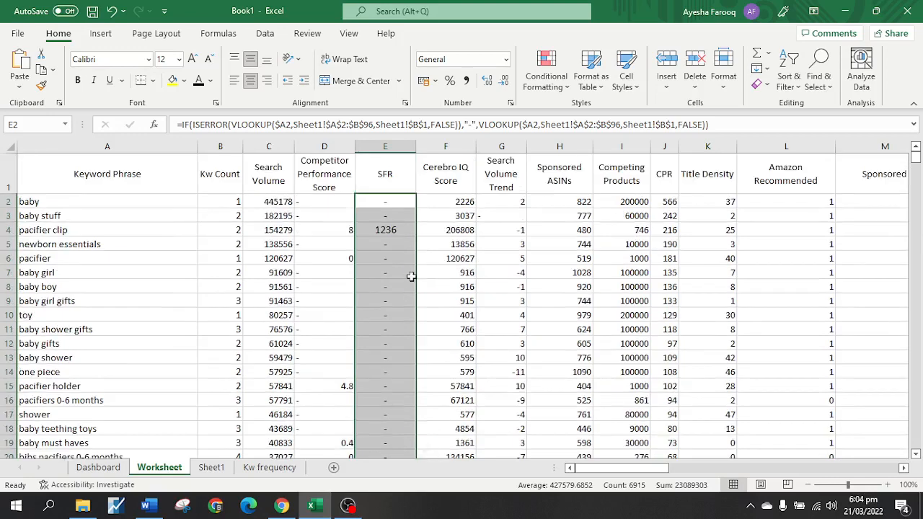
click(386, 230)
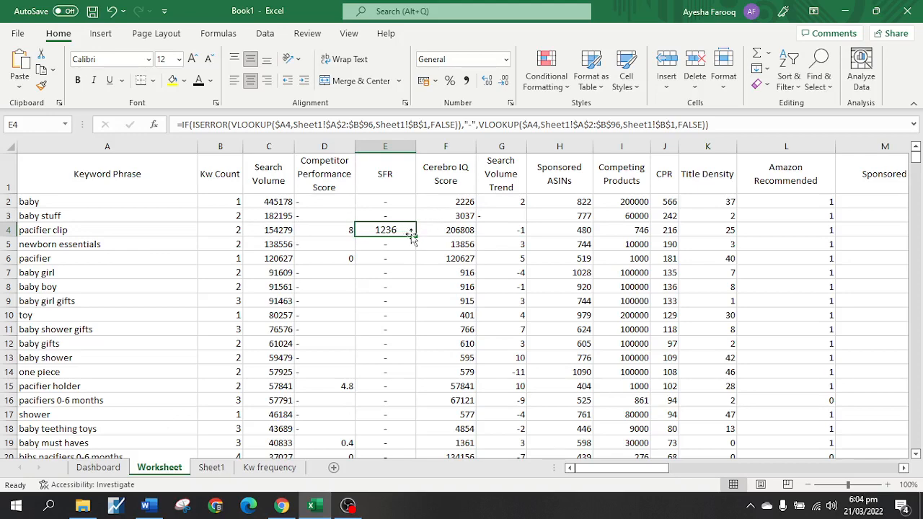
click(212, 469)
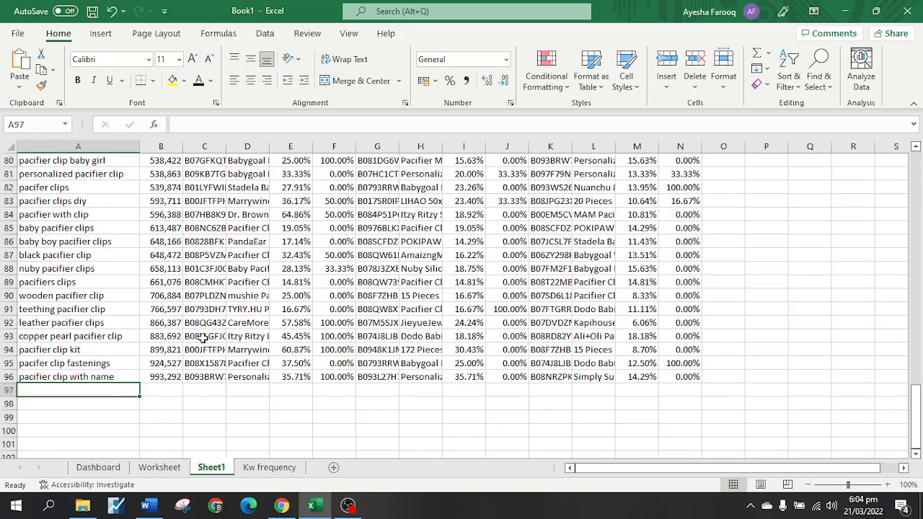
click(819, 82)
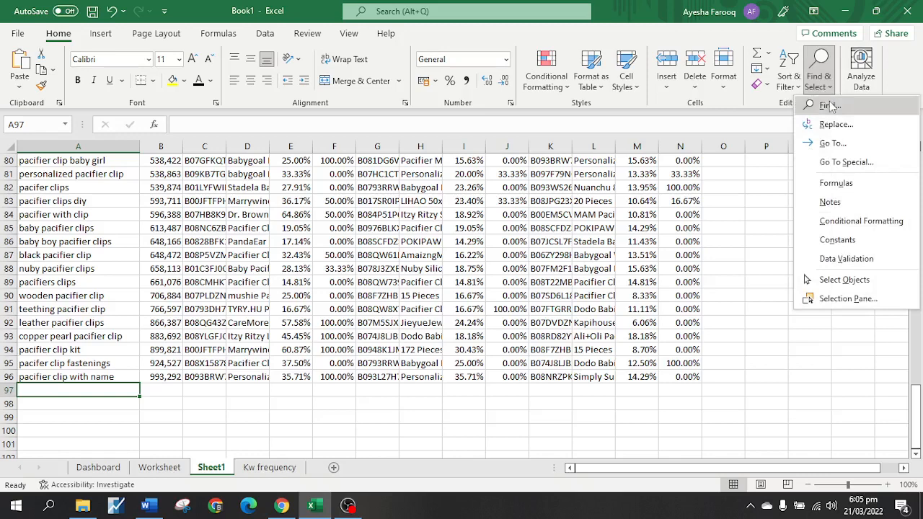
click(827, 105)
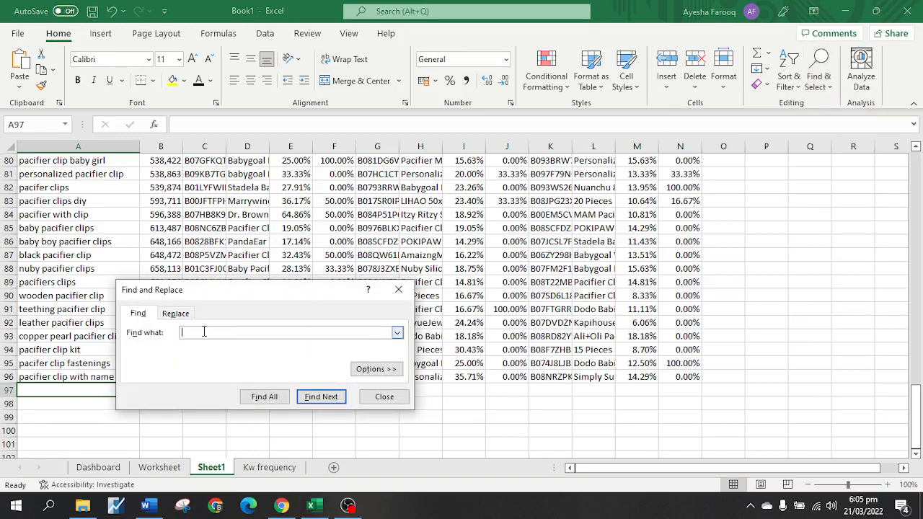
click(388, 370)
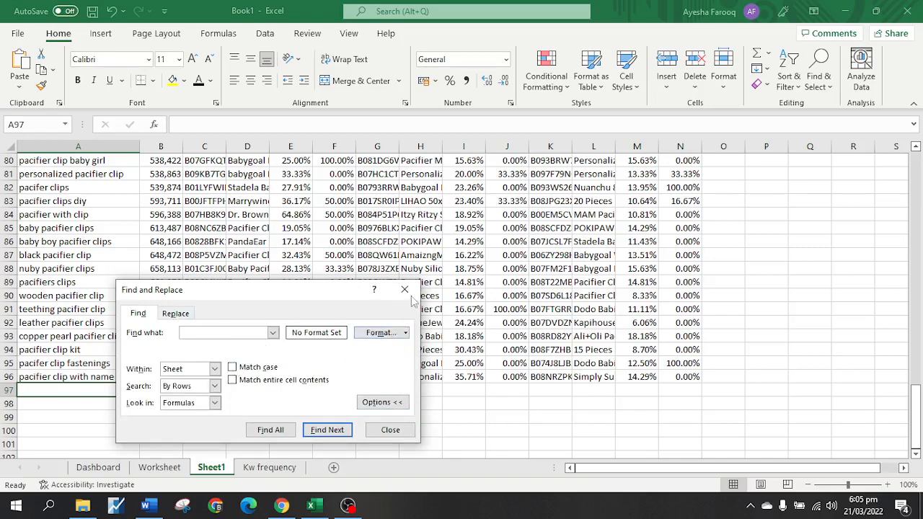
click(390, 430)
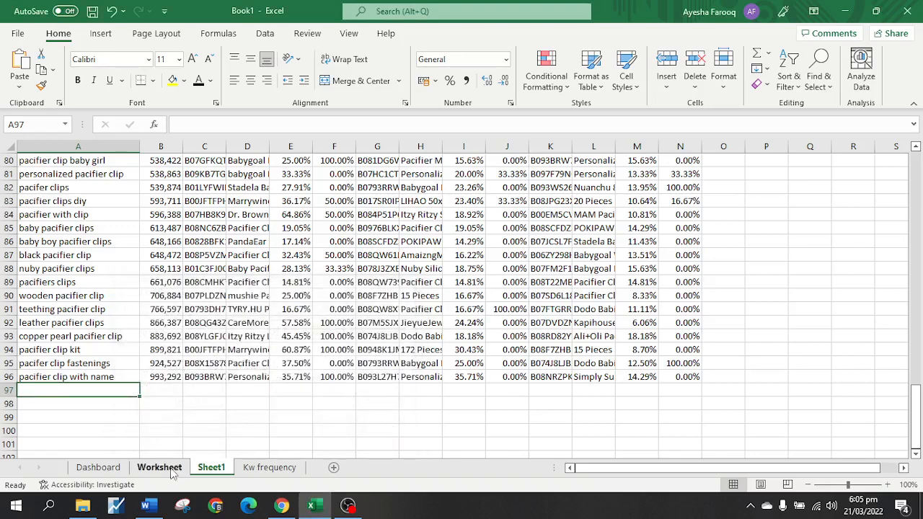
click(160, 468)
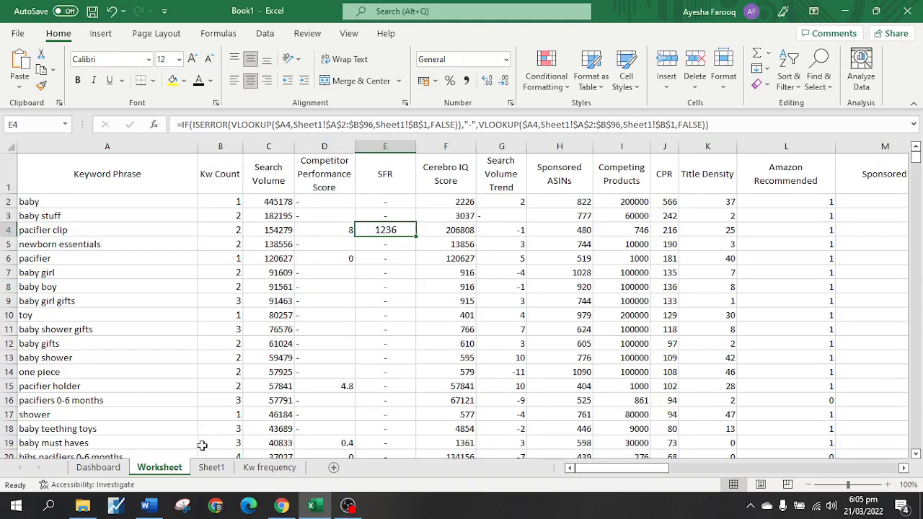
- Turn on filters for the Sheet1 search term table and widen column B to fit the full Search Frequency Rank heading
click(70, 228)
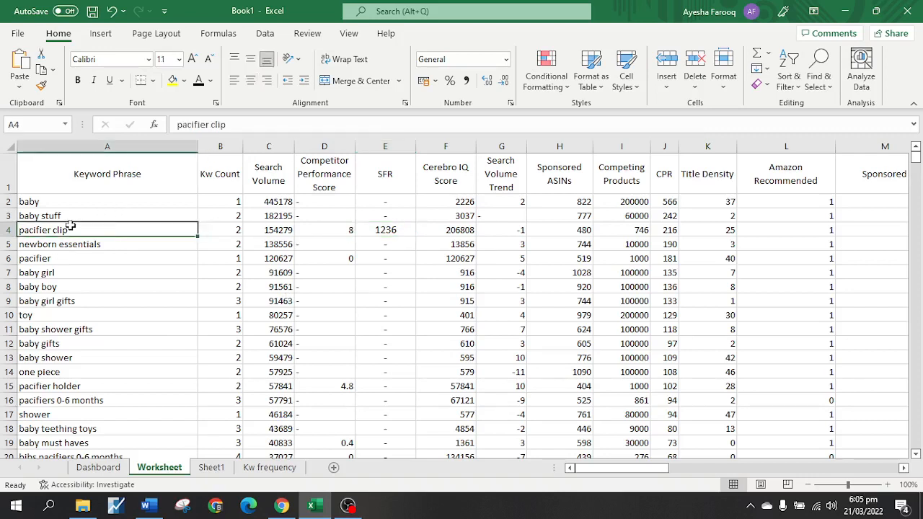
click(380, 228)
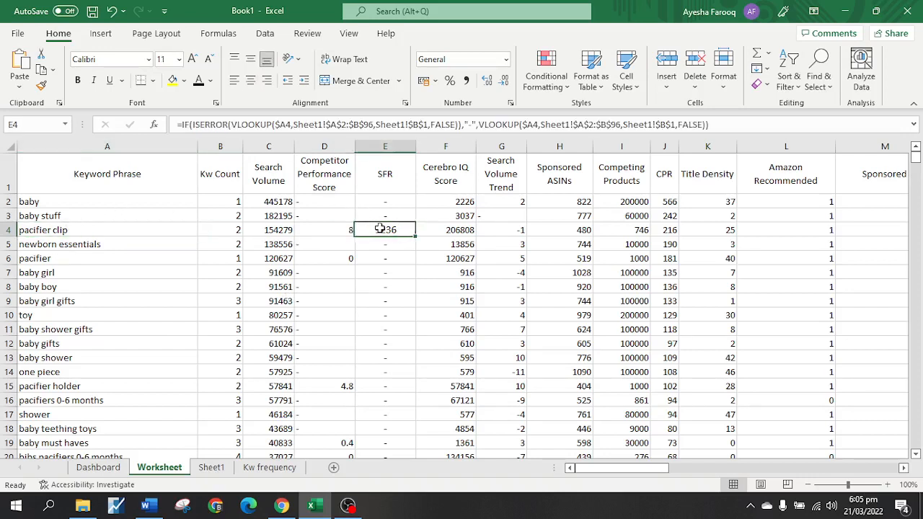
click(134, 233)
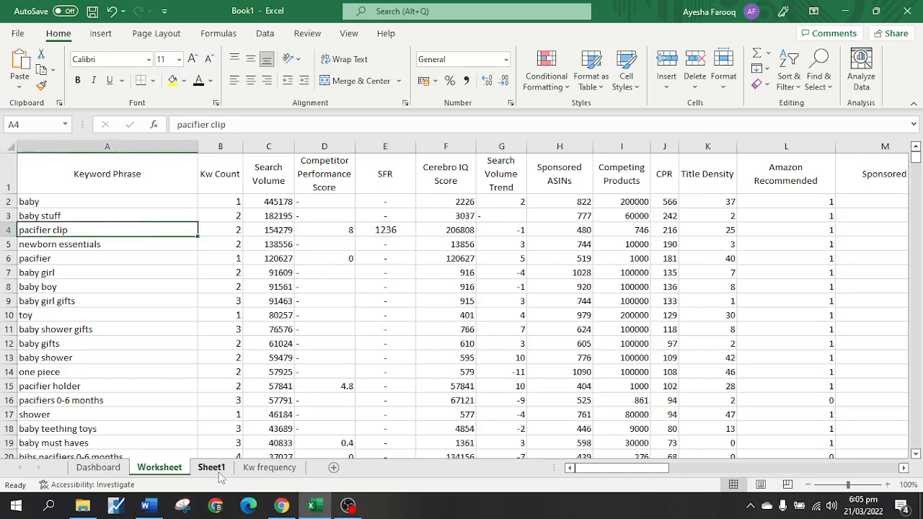
click(212, 467)
drag(914, 415, 915, 151)
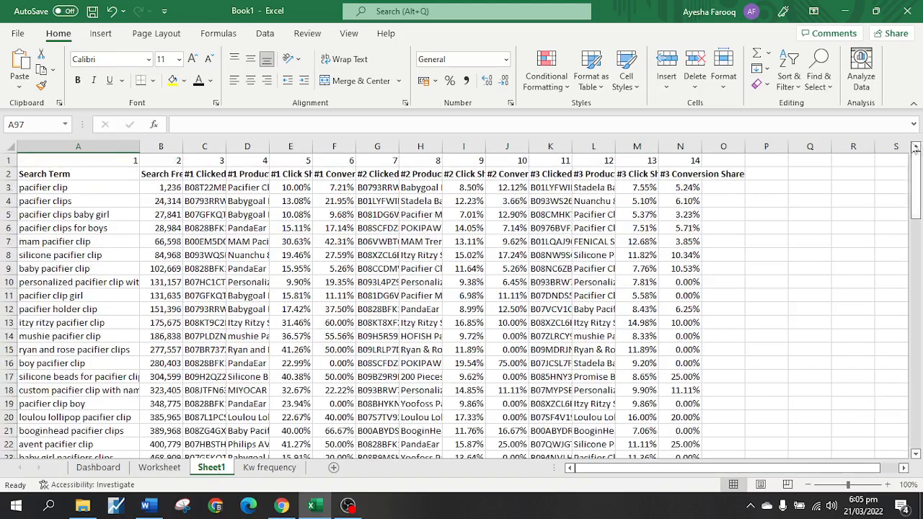
click(83, 176)
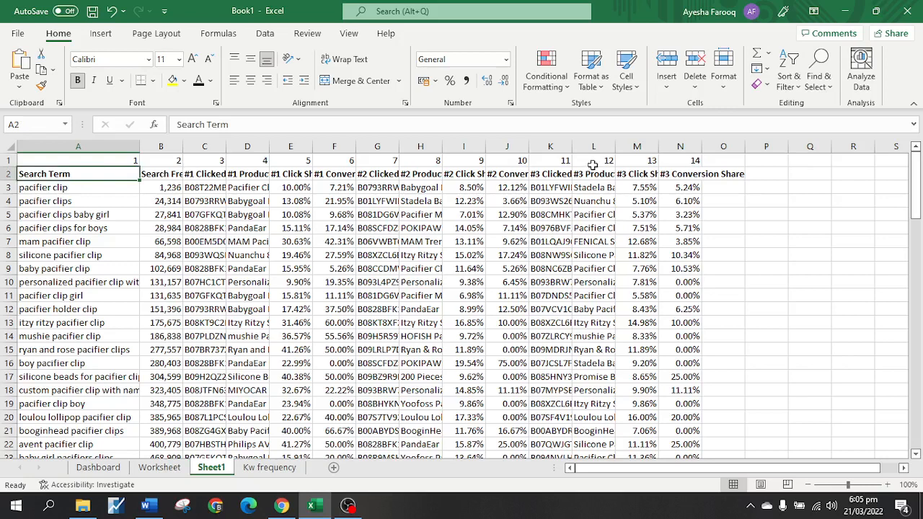
click(788, 81)
click(810, 163)
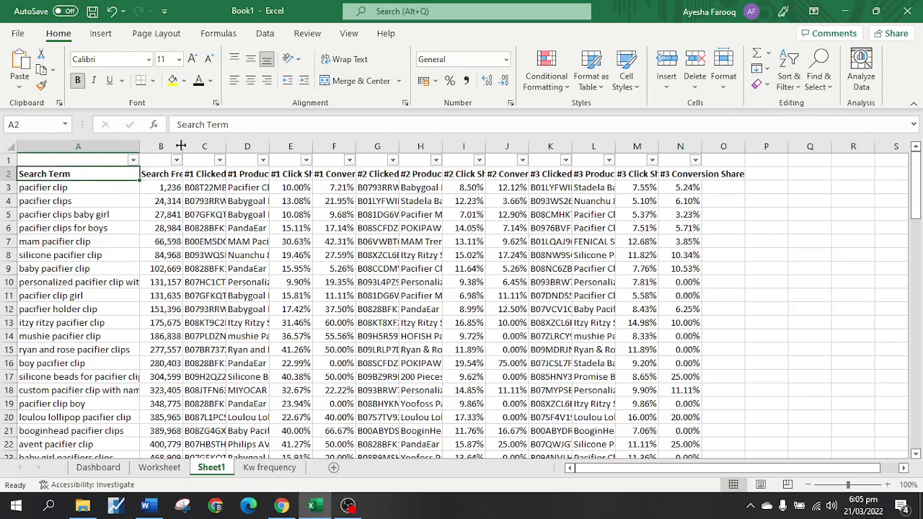
drag(183, 147, 272, 147)
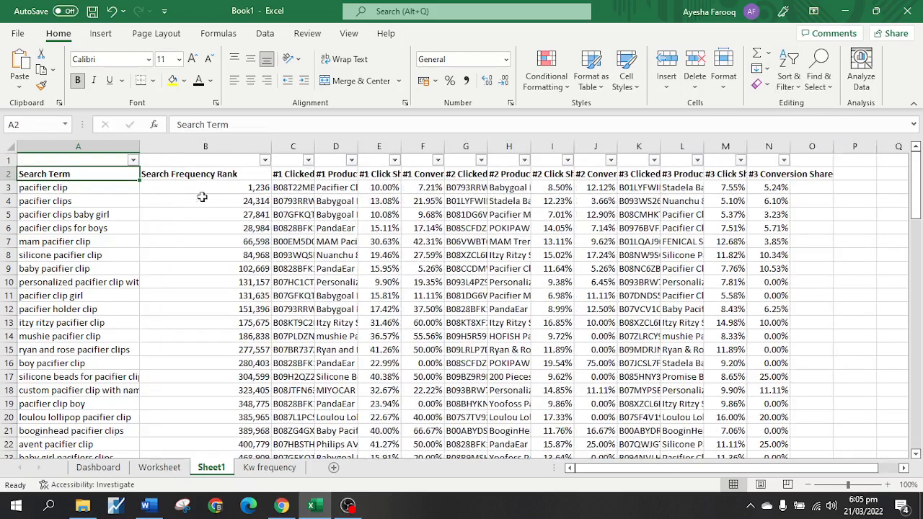
- Compare the pacifier clip search frequency rank in Sheet1 with its SFR value in the Worksheet
click(72, 189)
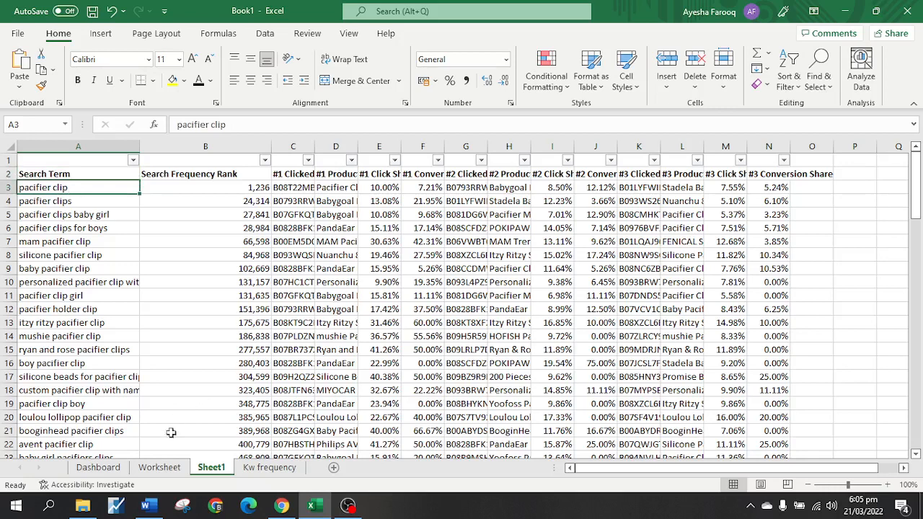
click(160, 468)
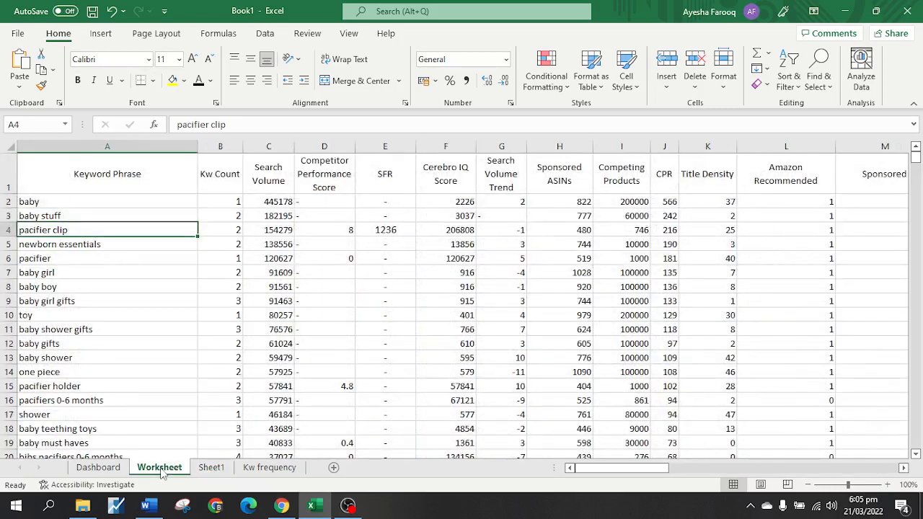
click(217, 468)
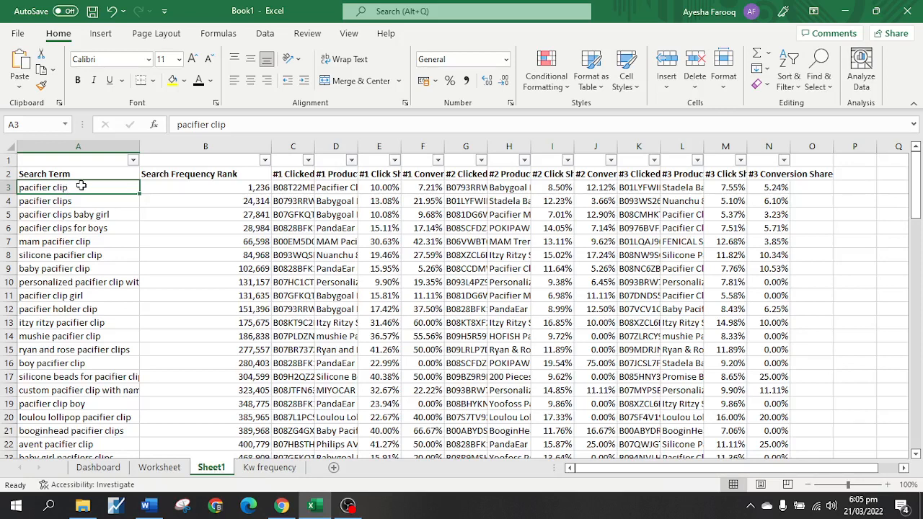
drag(100, 188, 266, 189)
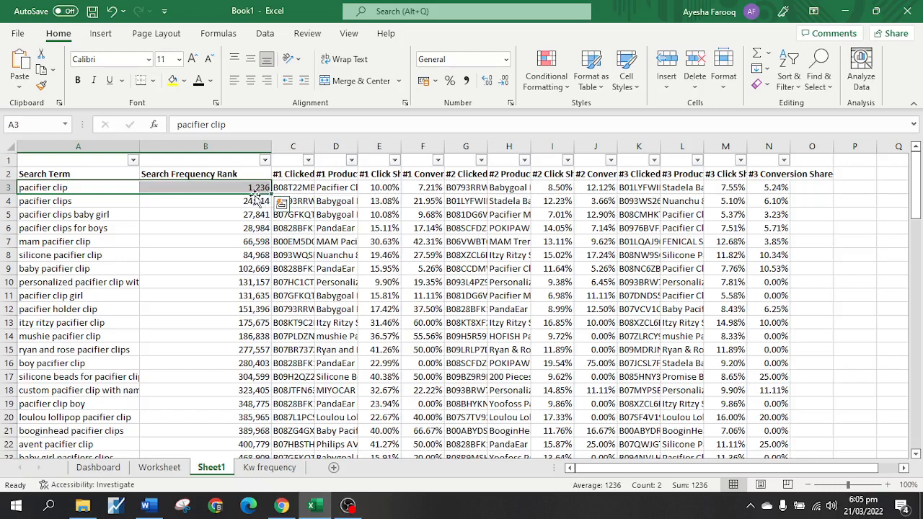
click(160, 467)
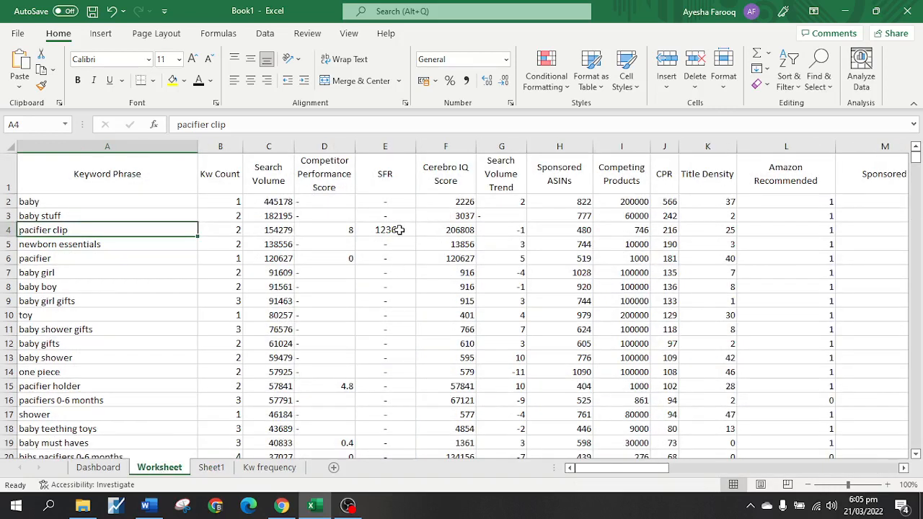
click(211, 467)
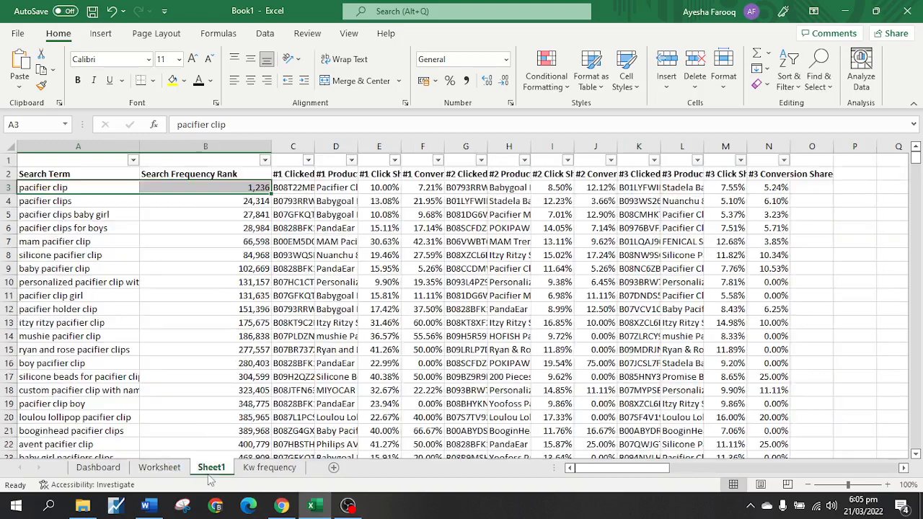
- Narrow column B in Sheet1 and turn off the filters on its search term table
click(249, 230)
drag(272, 146, 214, 146)
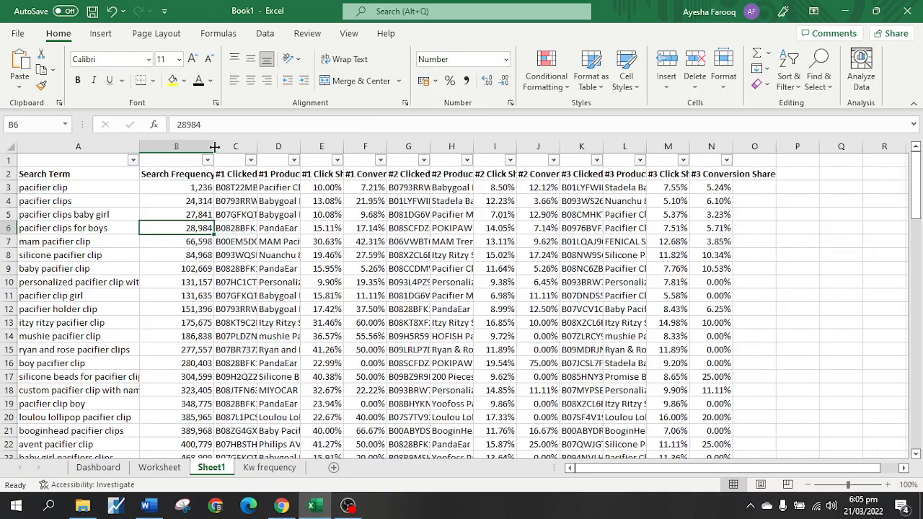
click(798, 87)
click(821, 165)
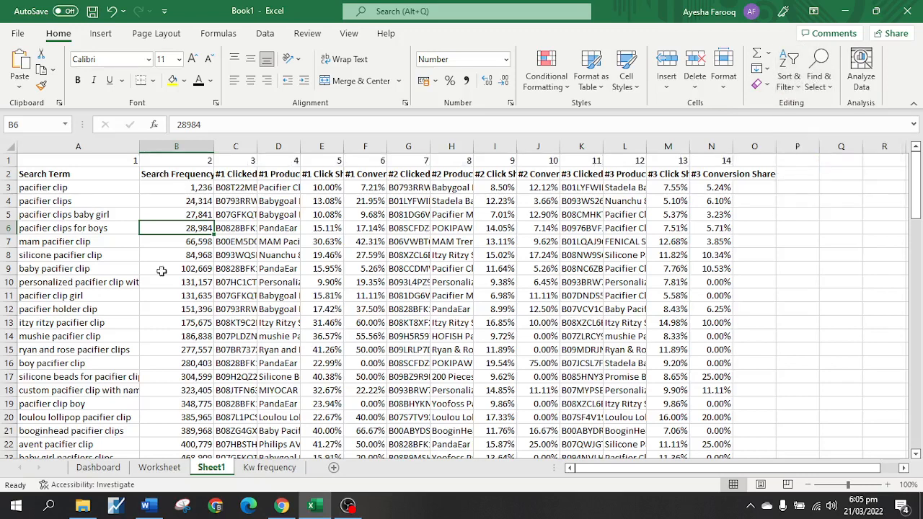
click(161, 271)
click(82, 187)
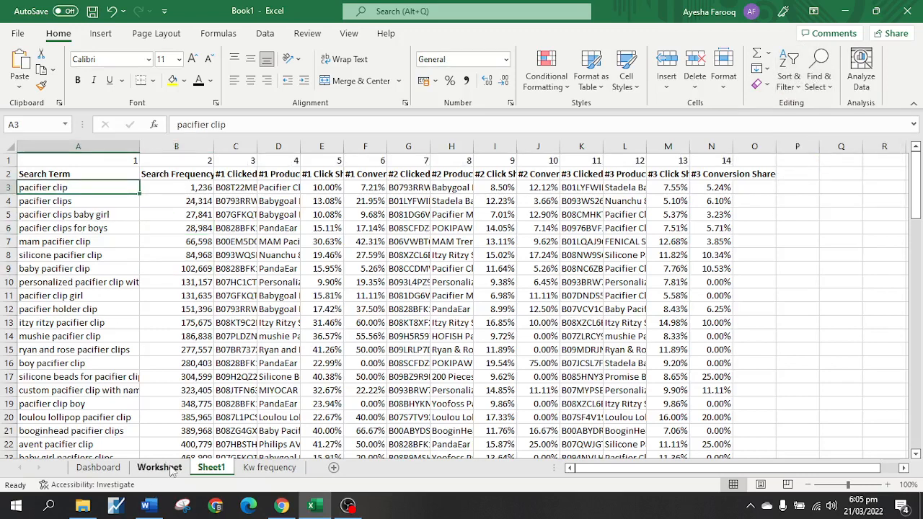
- Review the Worksheet's keyword rows, the Search Volume through SFR columns, and the SFR formula in the toy row
click(159, 467)
scroll(222, 258, down, 10)
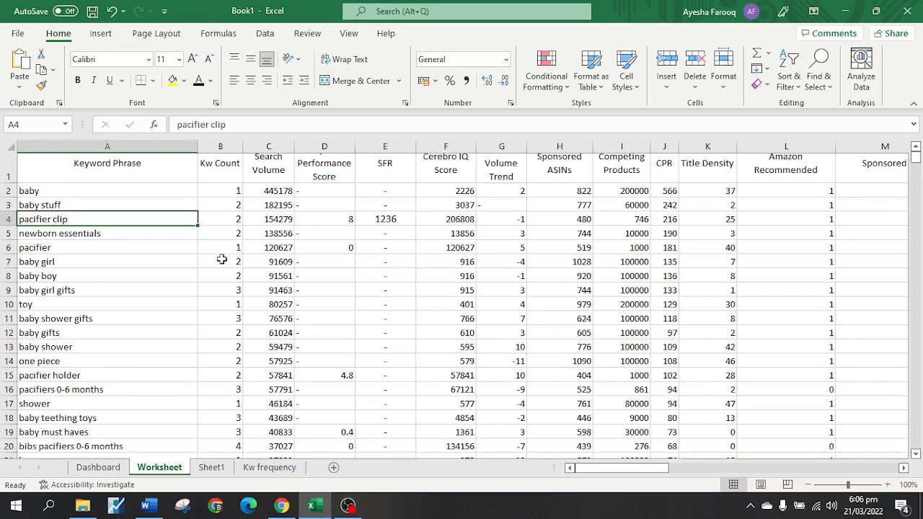
scroll(222, 258, down, 20)
scroll(221, 259, up, 20)
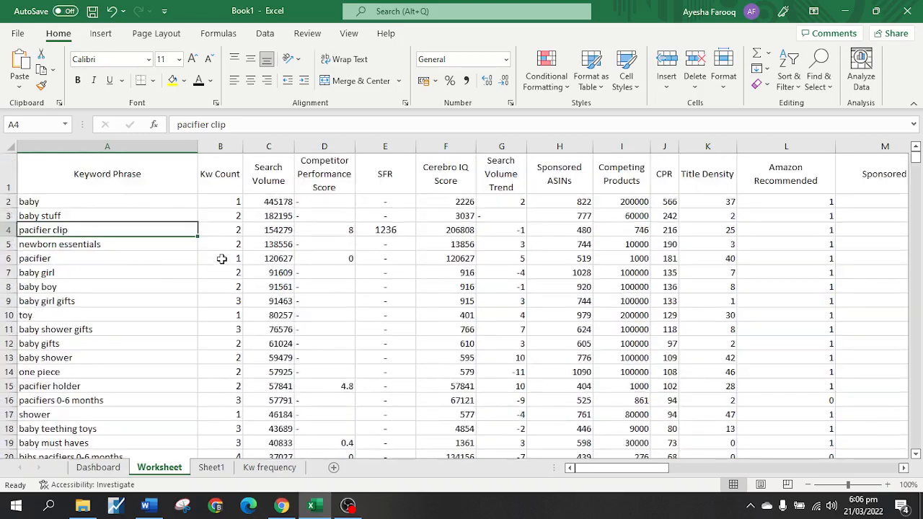
drag(268, 147, 385, 147)
click(382, 315)
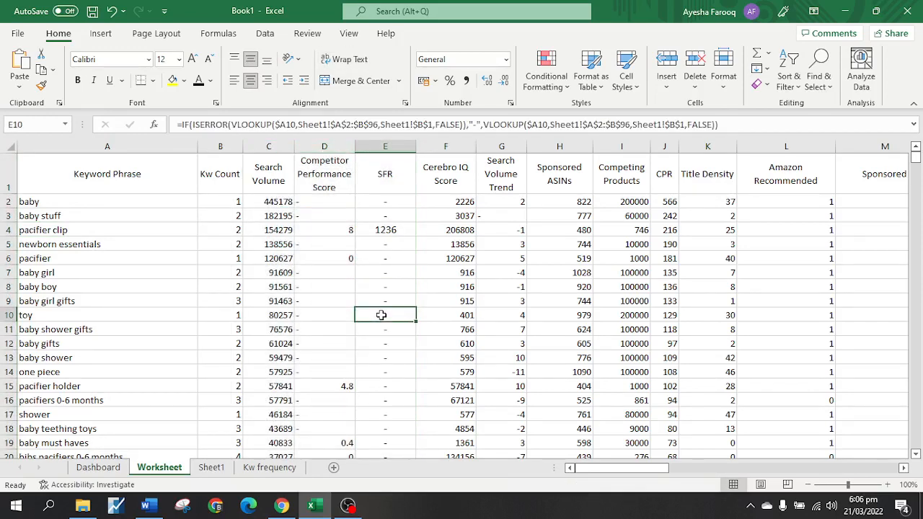
- Move Sheet1 to the end of the workbook after Kw frequency, and return to the Worksheet
click(216, 470)
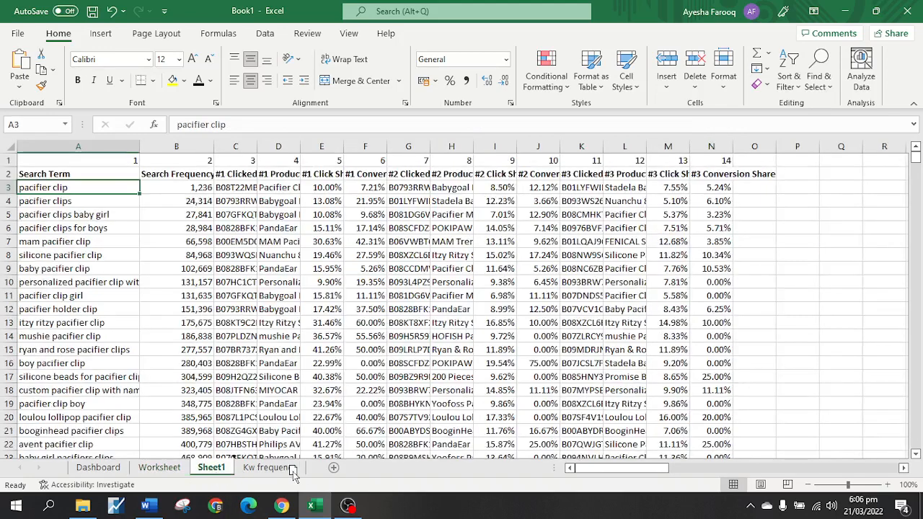
click(164, 468)
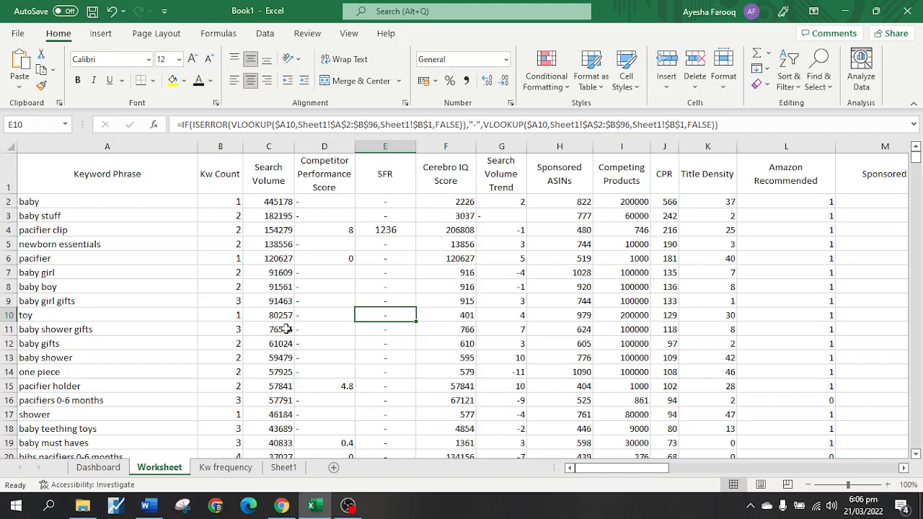
- Turn on filters for the Worksheet's header row
scroll(439, 262, right, 3)
scroll(439, 262, left, 3)
click(8, 173)
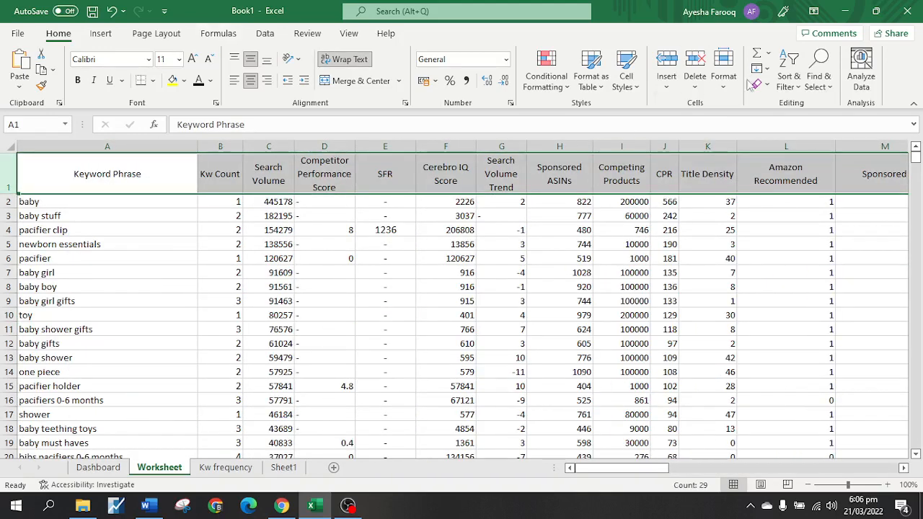
click(789, 72)
click(830, 163)
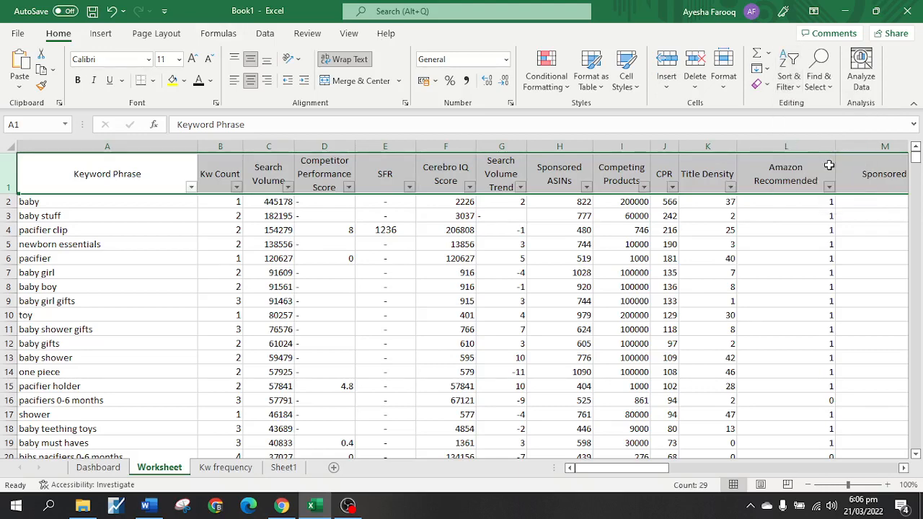
click(332, 301)
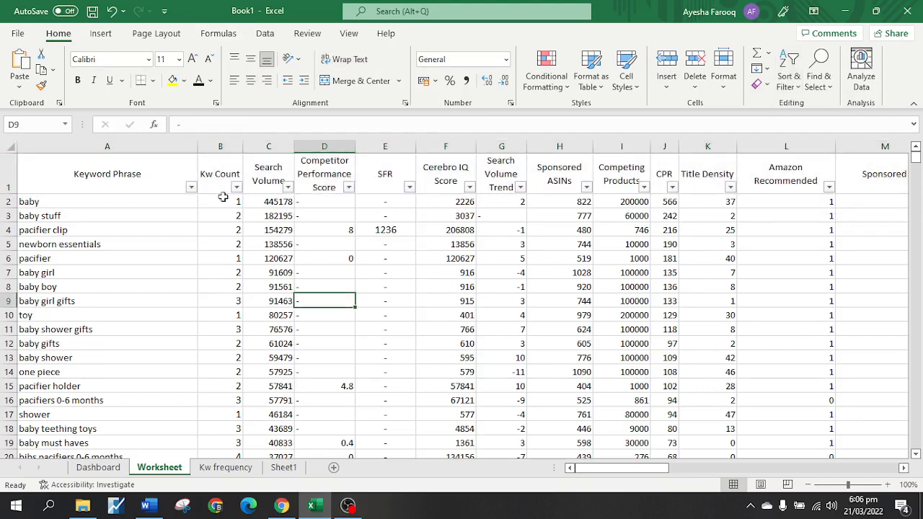
- Check the count of keyword phrases in column A and examine the values offered by the Competitor Performance Score filter
click(155, 144)
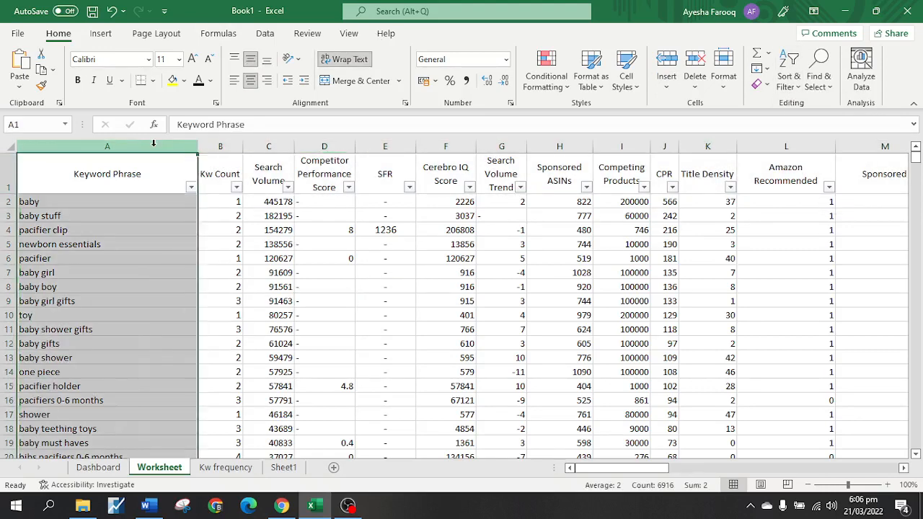
click(116, 359)
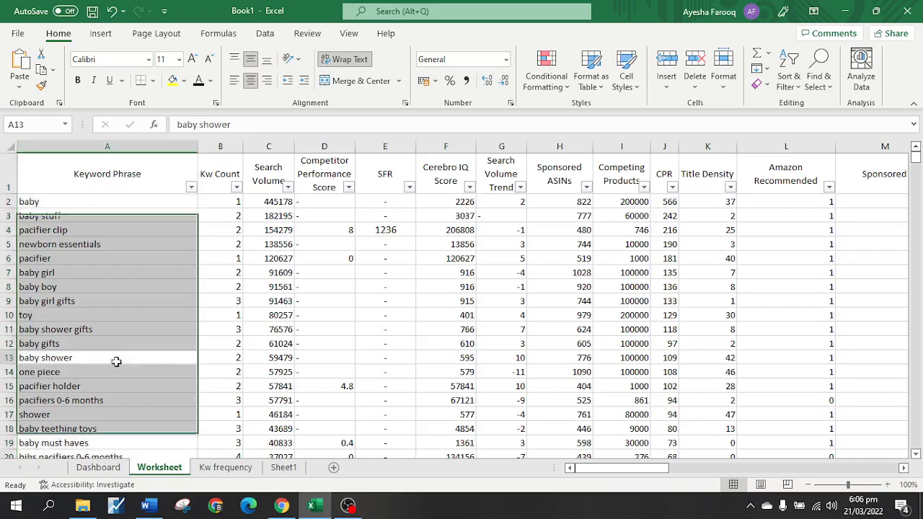
click(349, 188)
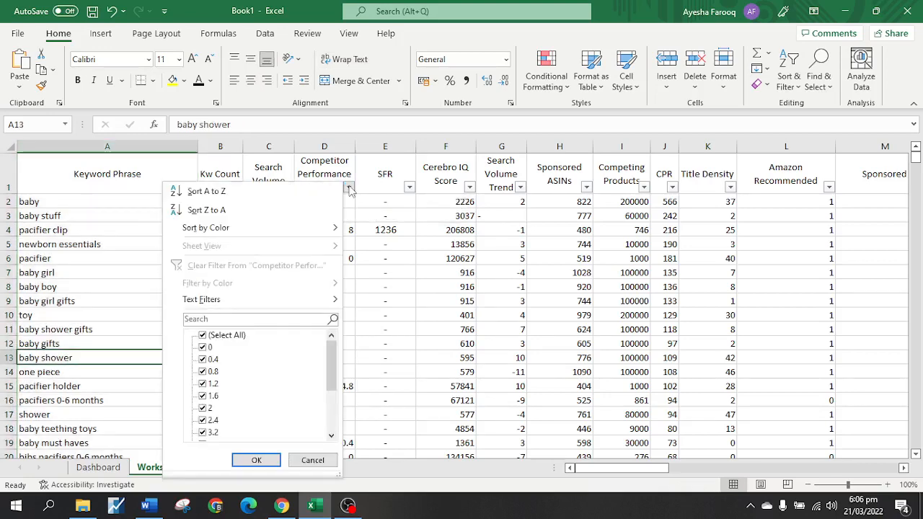
scroll(219, 393, down, 3)
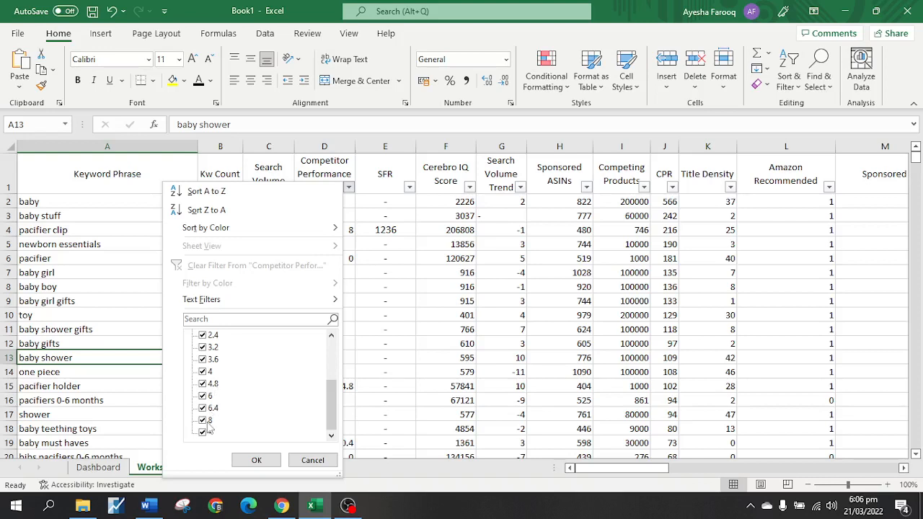
scroll(208, 428, up, 3)
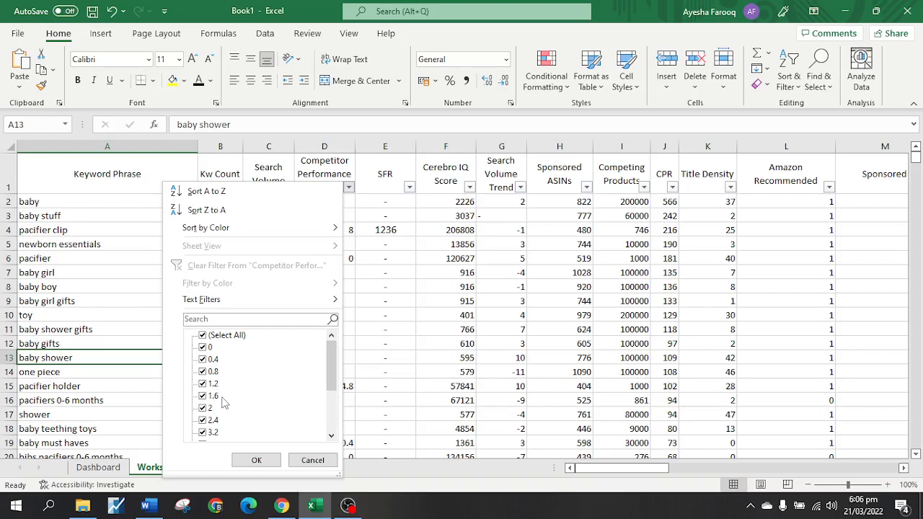
click(534, 278)
- Compare the pacifier clip row's Competitor Performance Score with its ranks in the individual competitor ASIN columns
scroll(534, 279, right, 6)
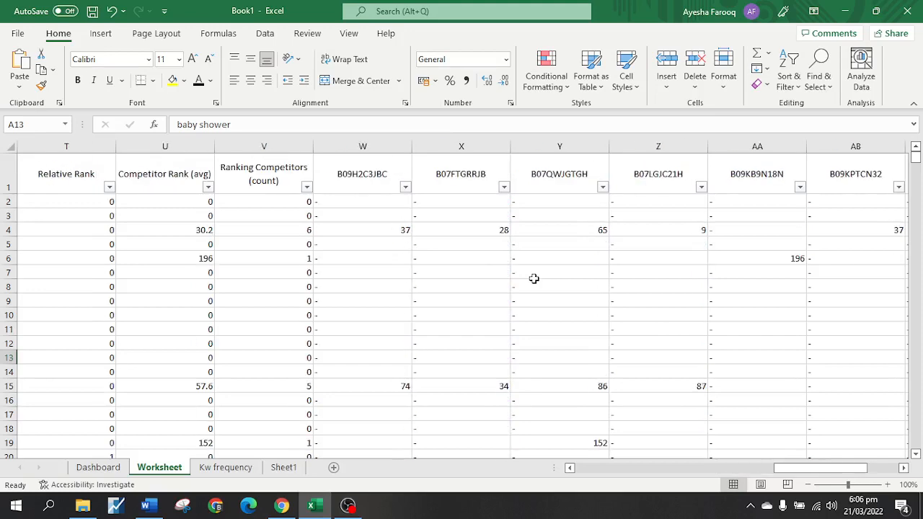
scroll(354, 330, left, 6)
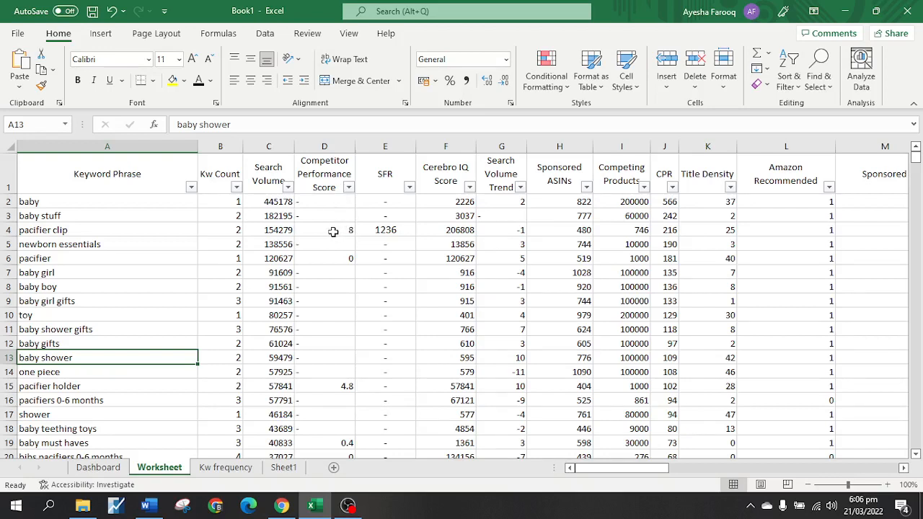
click(333, 231)
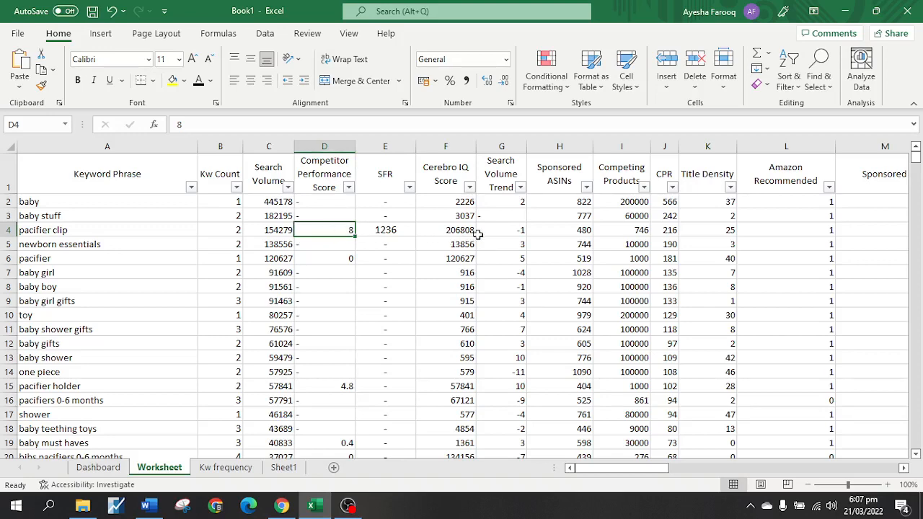
scroll(476, 234, right, 10)
scroll(477, 235, left, 10)
- Filter the Competitor Performance Score column to exclude the values 0, 0.4, 0.8, 1.2, 1.6 and "-"
click(351, 190)
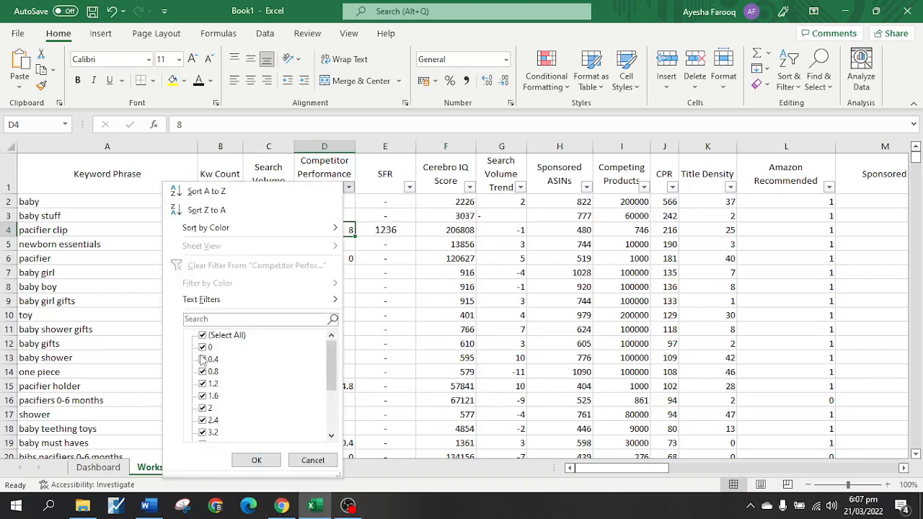
scroll(212, 403, down, 3)
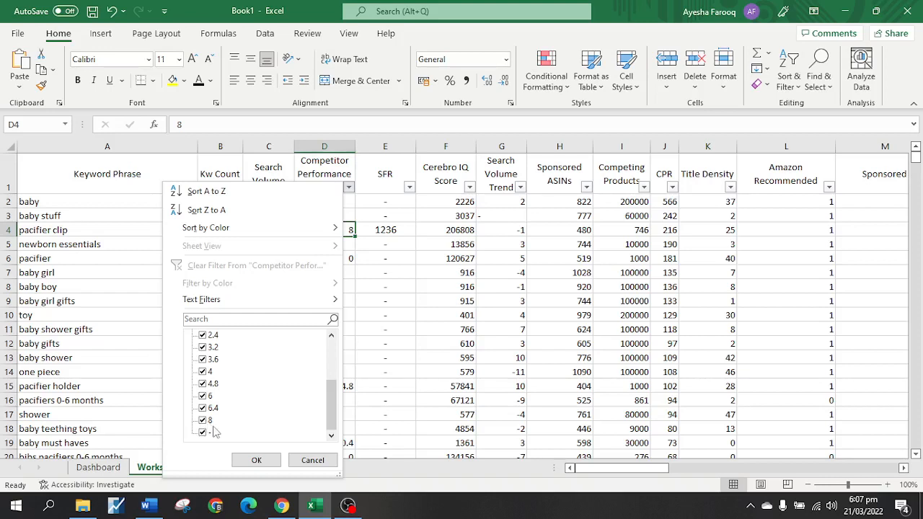
scroll(214, 431, up, 3)
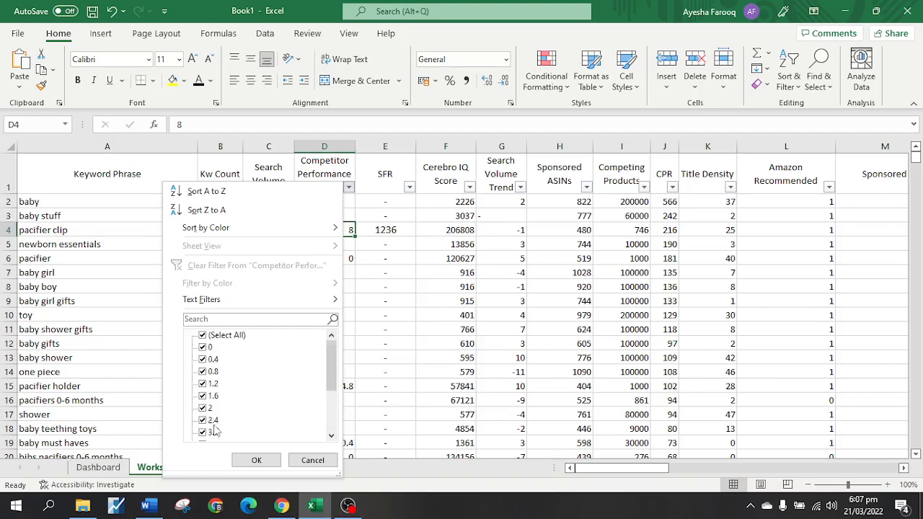
click(202, 348)
key(Down)
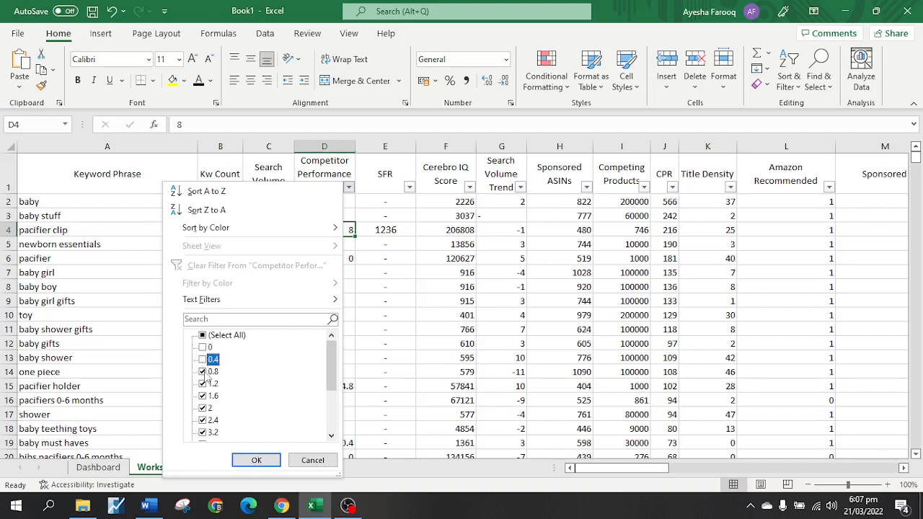
click(210, 370)
click(206, 385)
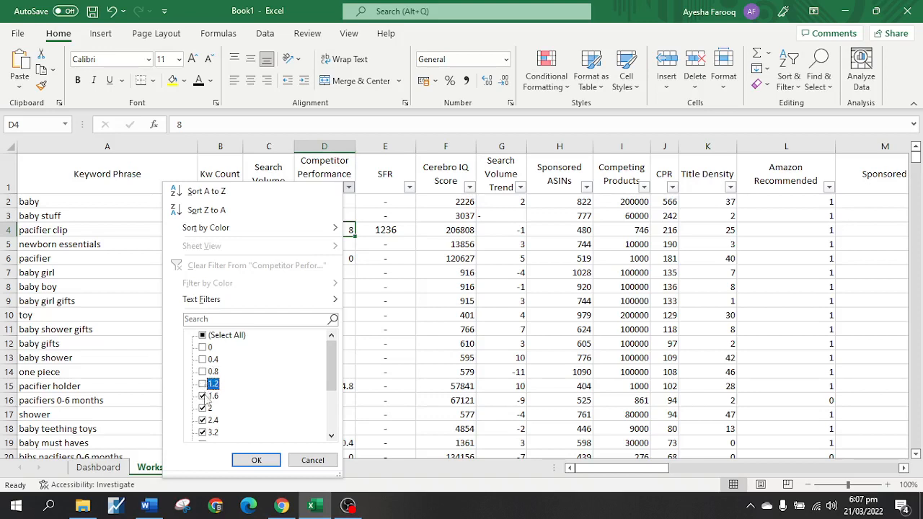
click(207, 396)
scroll(230, 407, down, 3)
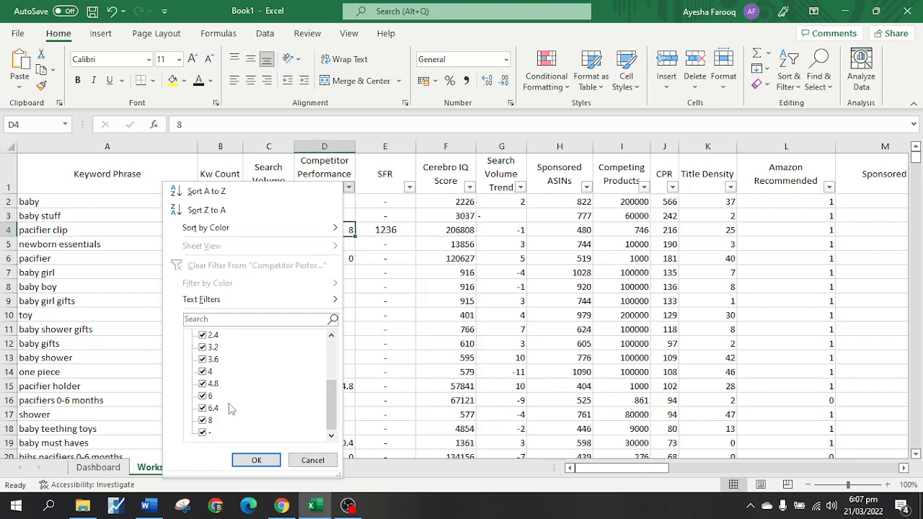
click(204, 434)
scroll(243, 410, up, 3)
click(254, 460)
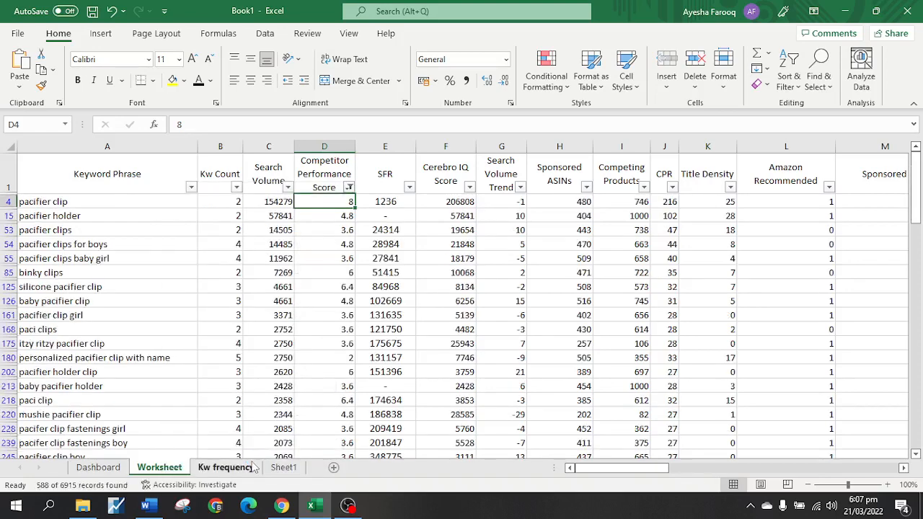
- Check the count of the filtered keyword phrases in column A and look through the remaining rows
click(158, 145)
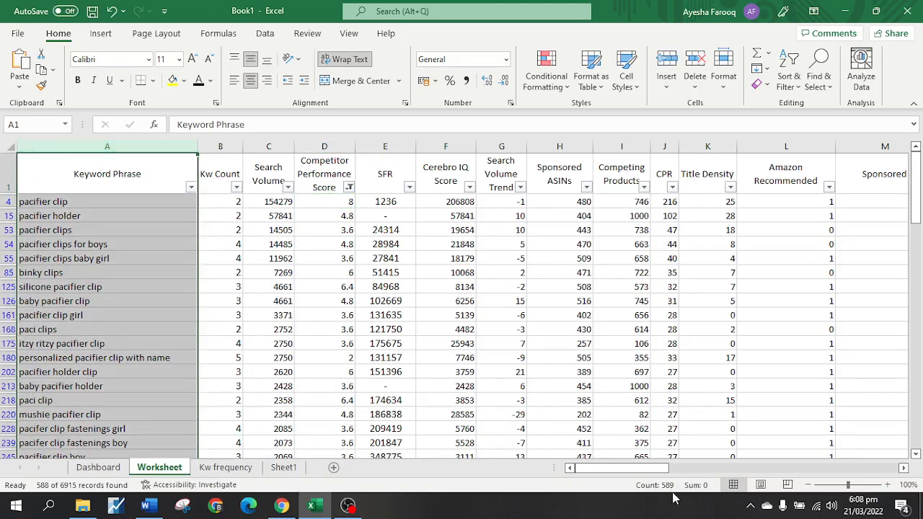
click(143, 213)
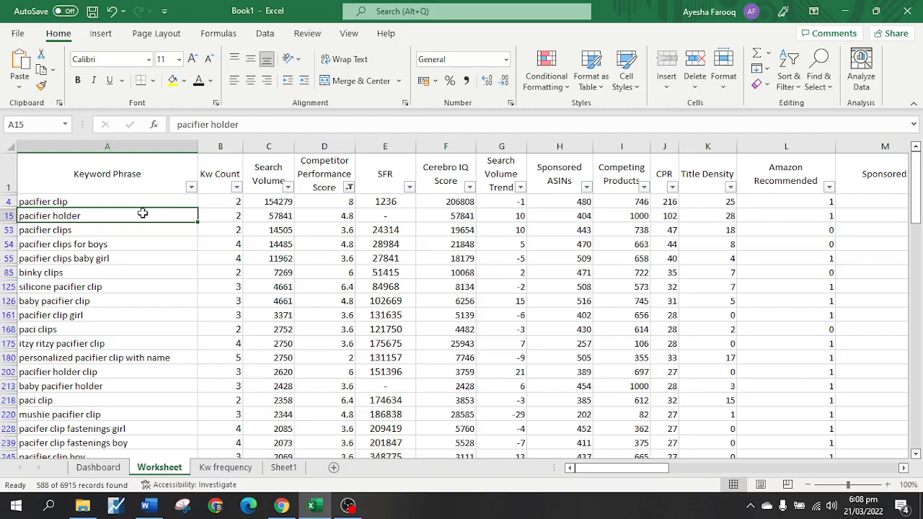
scroll(140, 209, down, 6)
scroll(144, 205, up, 6)
- Review which Competitor Performance Score values the Worksheet filter currently includes and excludes
click(349, 188)
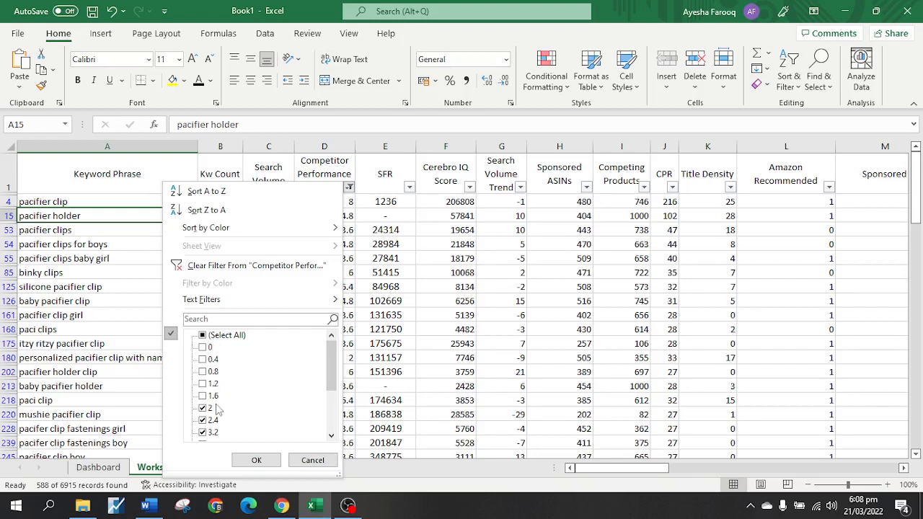
scroll(219, 410, down, 3)
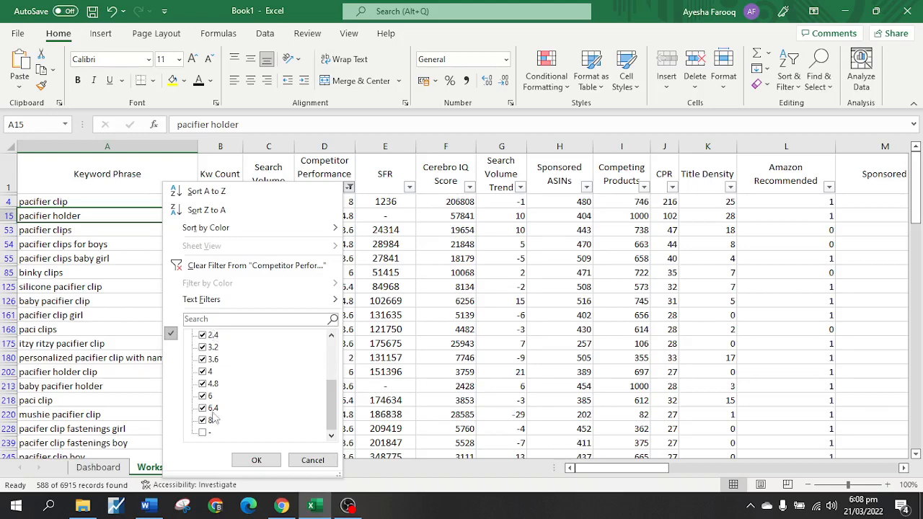
click(254, 460)
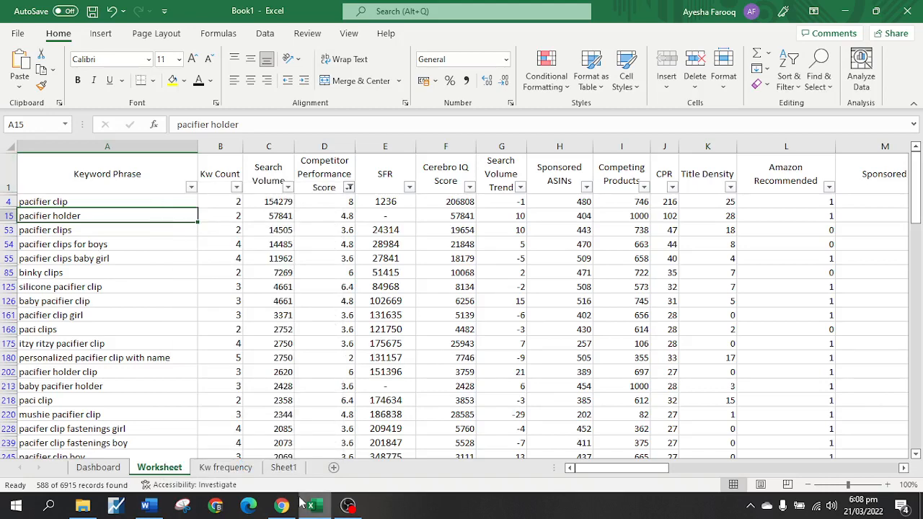
- Add a new sheet after Worksheet and name it "Total Relevant Kws"
click(335, 468)
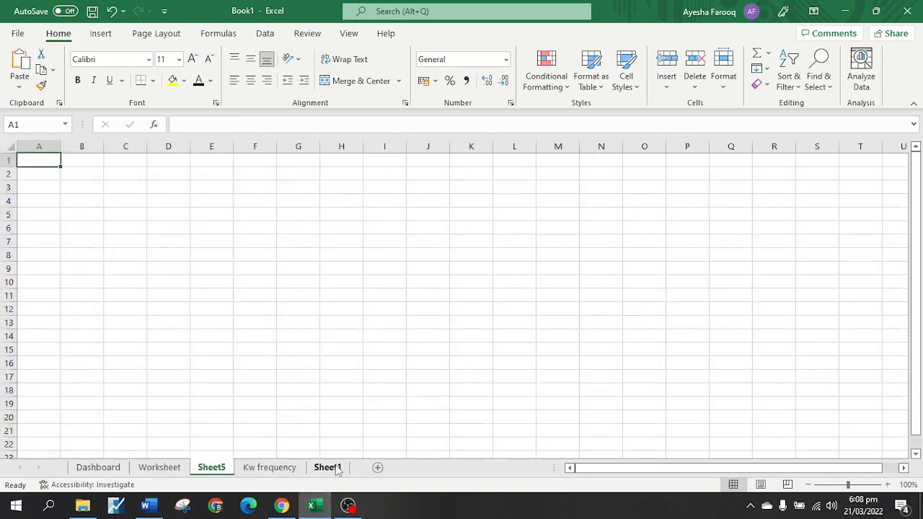
double_click(224, 468)
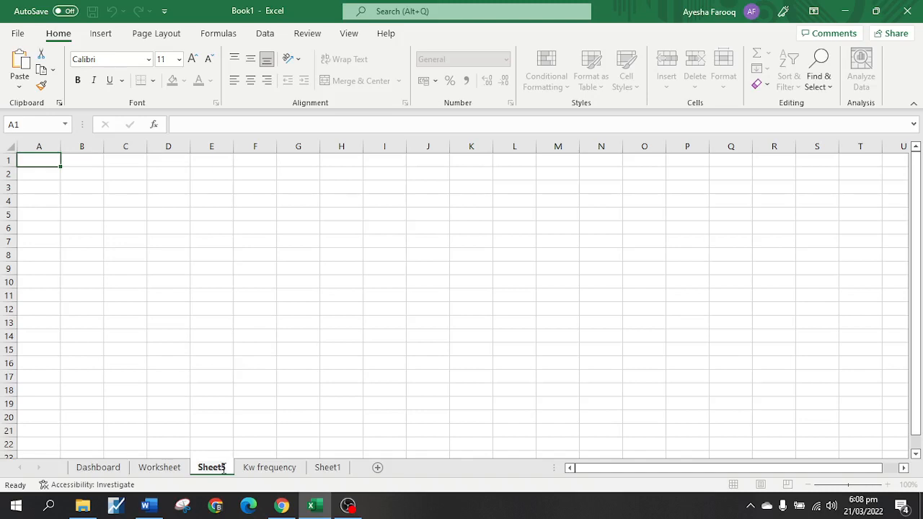
text(Tota)
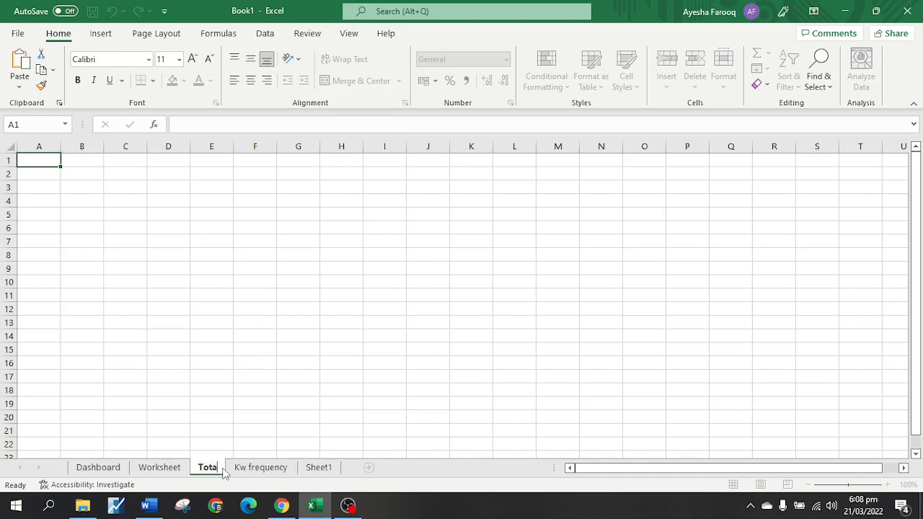
text(l)
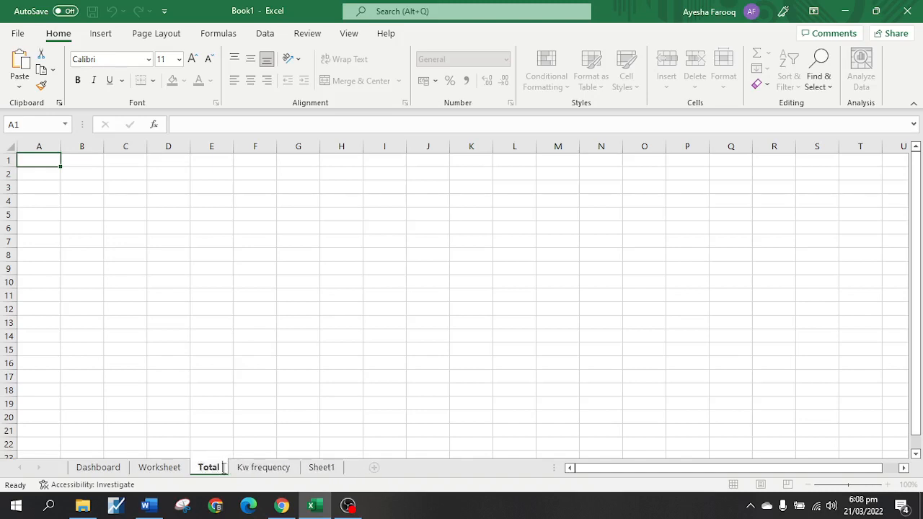
text( Relevan)
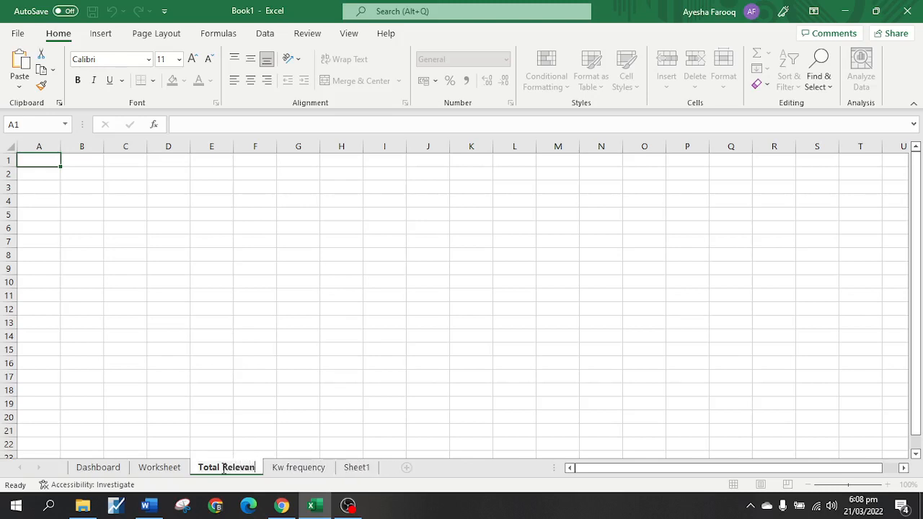
text(t Kws)
key(Return)
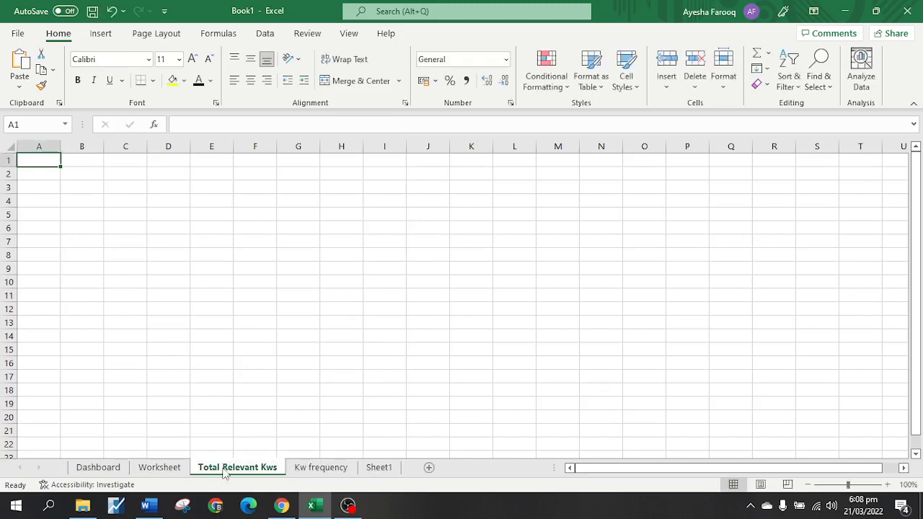
- Copy the header and all filtered rows from Worksheet and paste them into Total Relevant Kws starting at A1
click(159, 468)
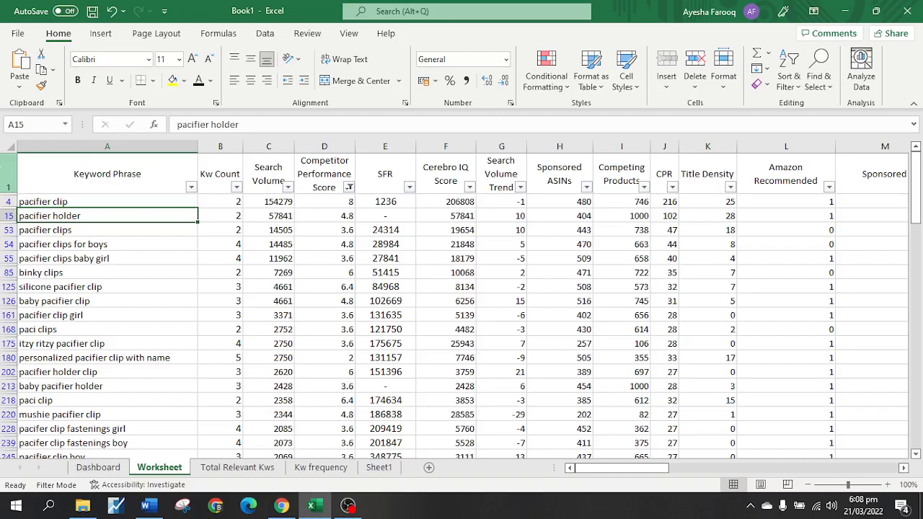
click(7, 173)
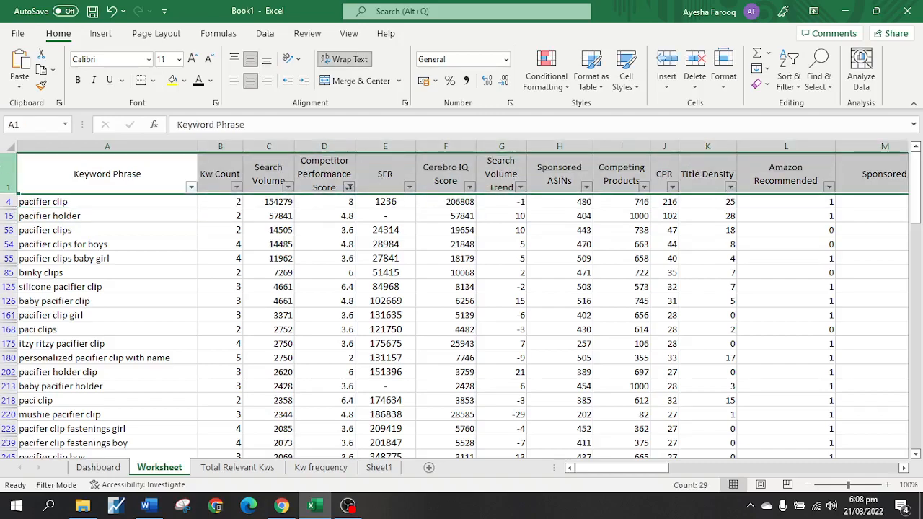
key(ctrl+shift+Down)
key(ctrl+c)
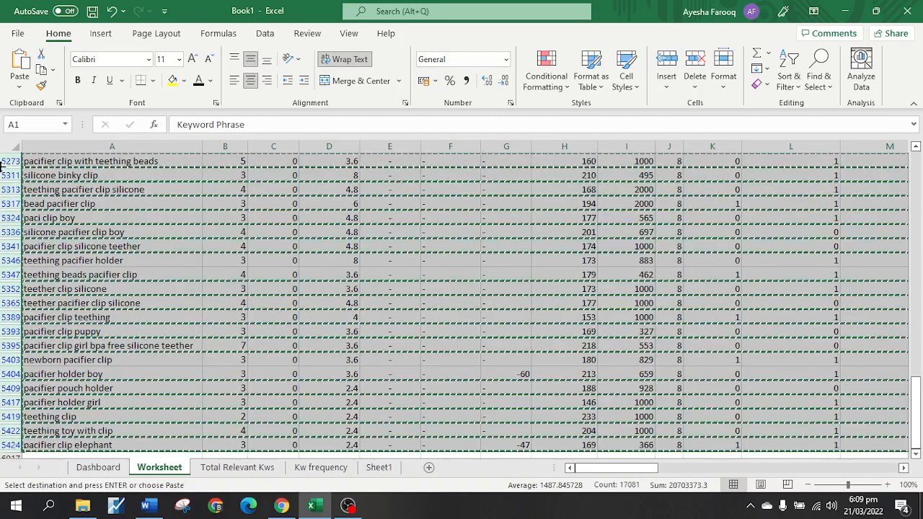
click(220, 469)
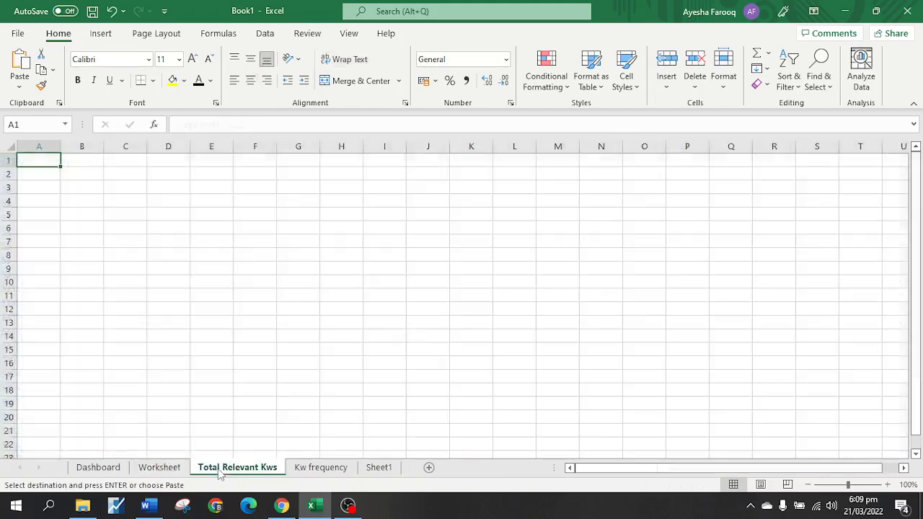
key(ctrl+v)
- Widen the Keyword Phrase, Competitor Performance Score and Sponsored ASINs columns in Total Relevant Kws
drag(60, 149, 205, 164)
click(93, 249)
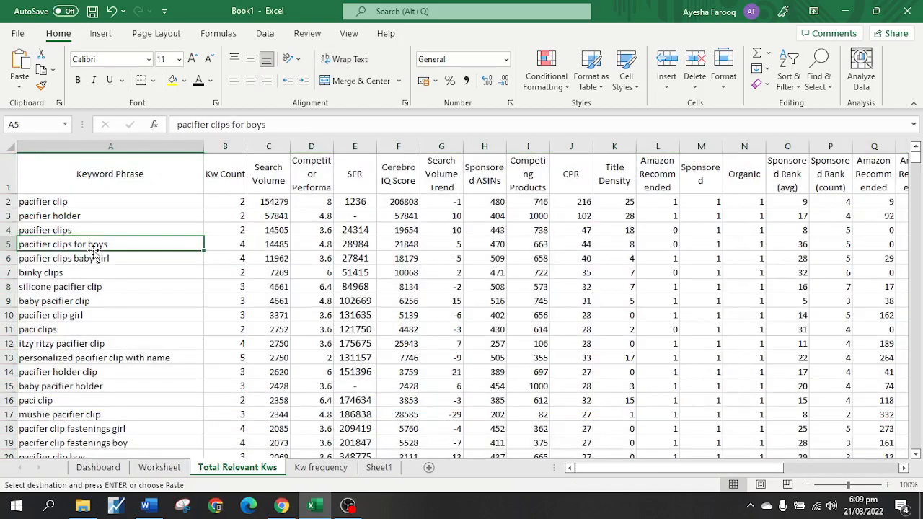
drag(333, 148, 356, 148)
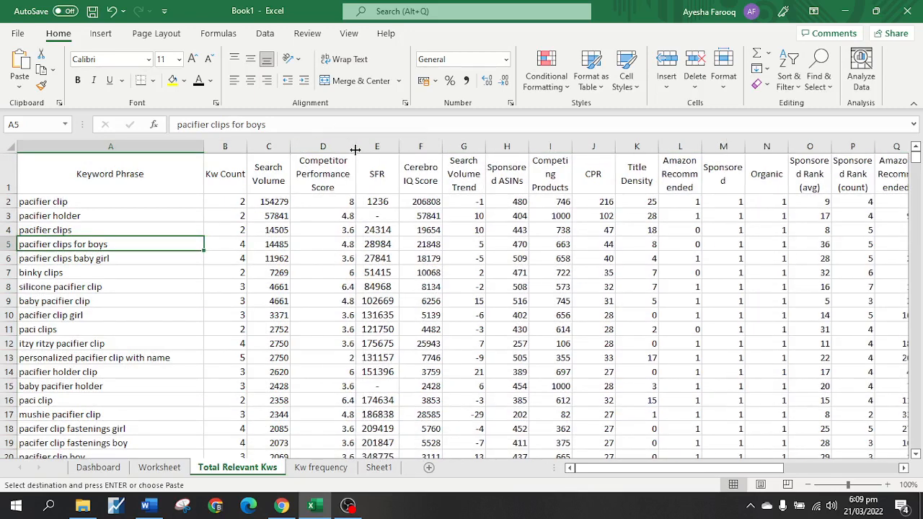
drag(532, 148, 552, 150)
- Try to widen the Competing Products column and restore the collapsed columns F to H
drag(551, 150, 236, 294)
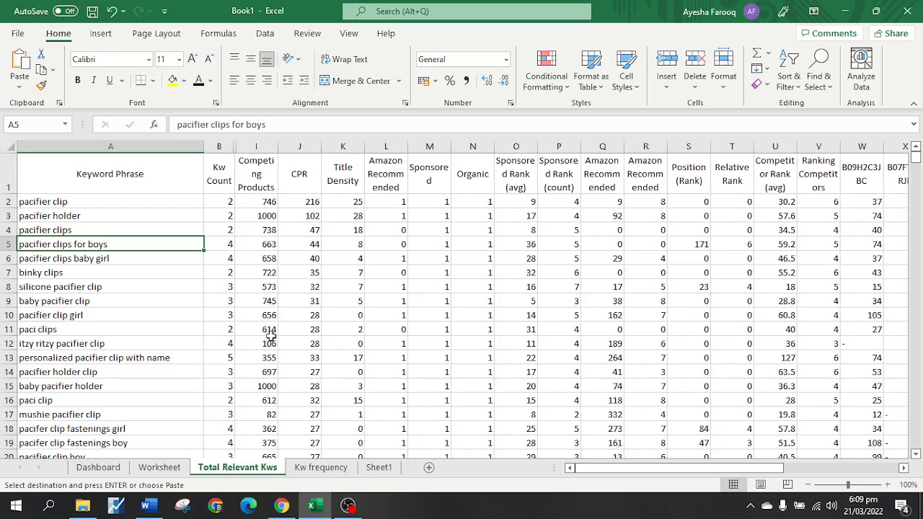
drag(275, 146, 289, 146)
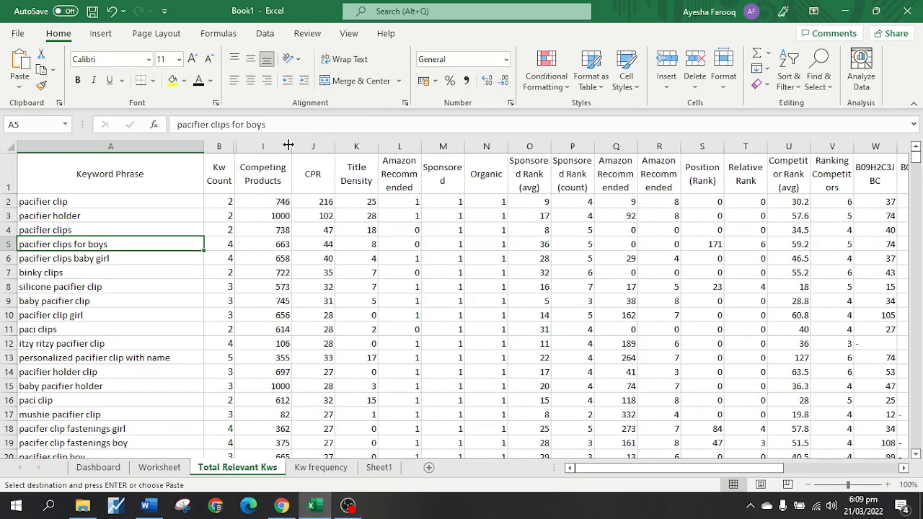
double_click(235, 149)
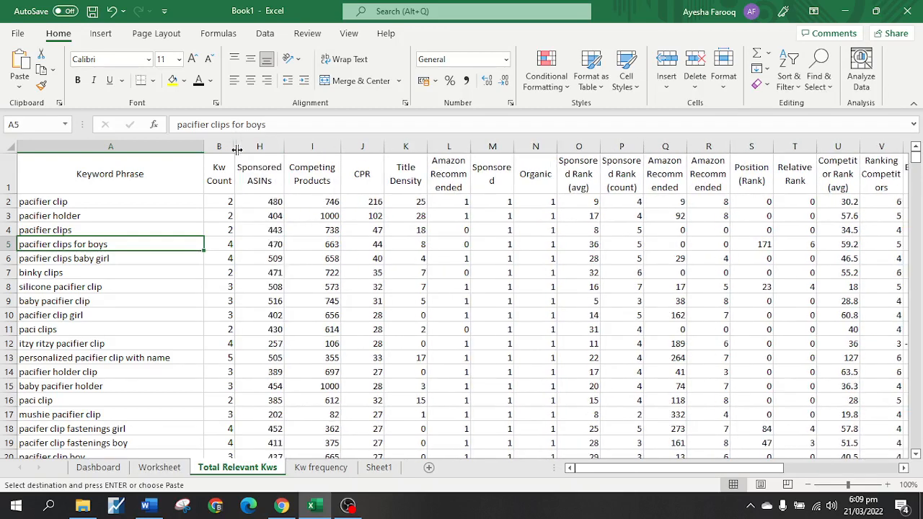
double_click(237, 149)
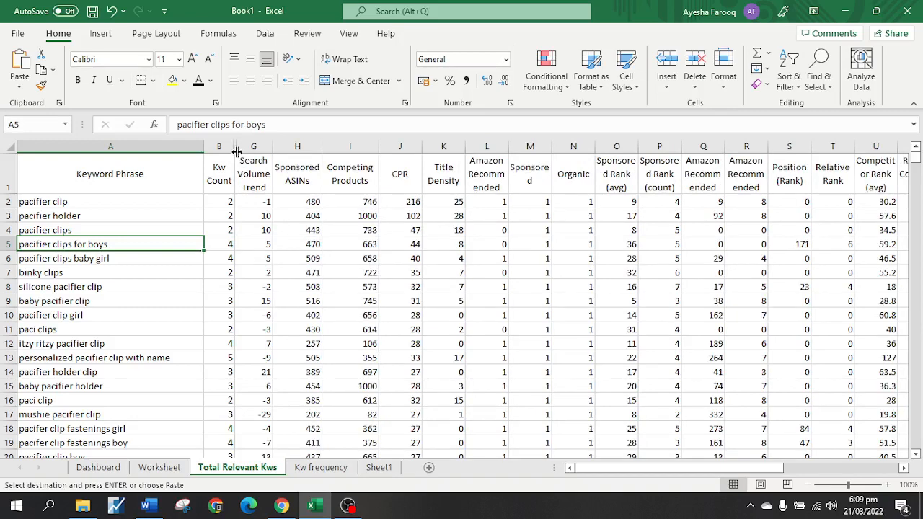
double_click(237, 149)
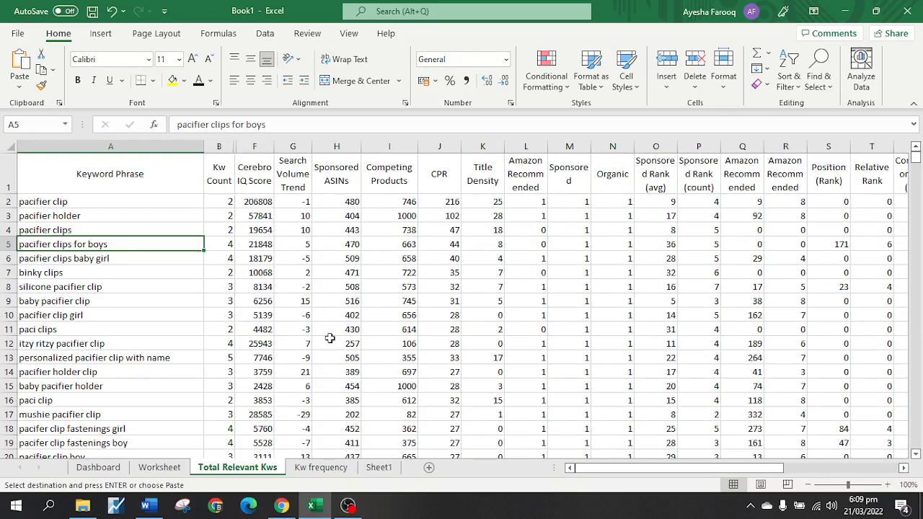
- Undo the latest column width changes, back to before columns C to H were collapsed
click(113, 10)
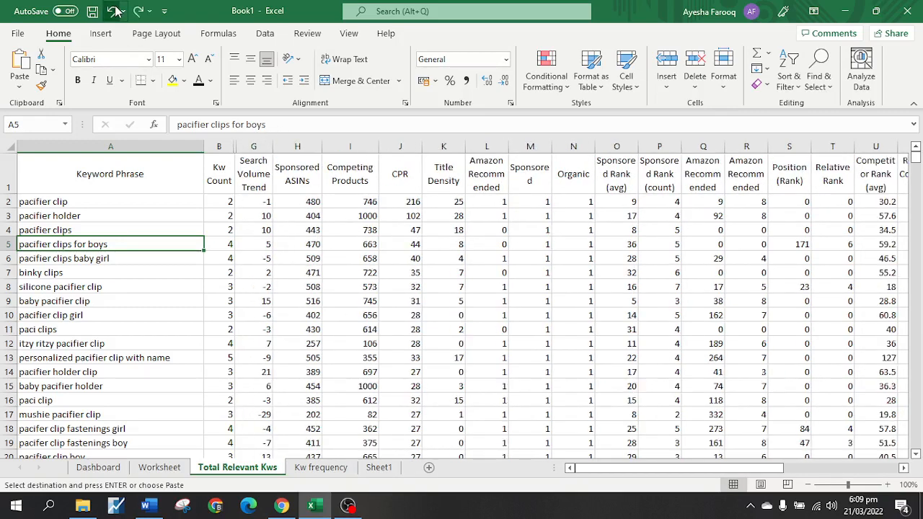
click(113, 11)
click(113, 11)
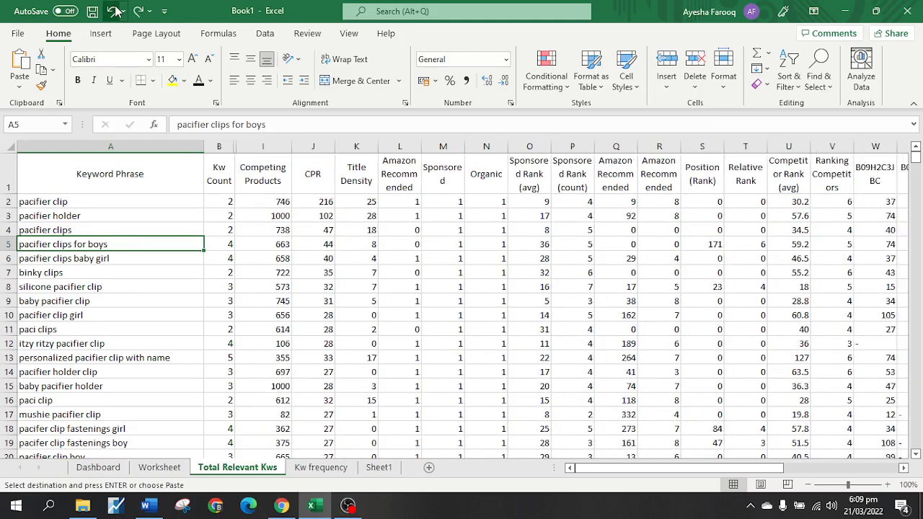
click(113, 11)
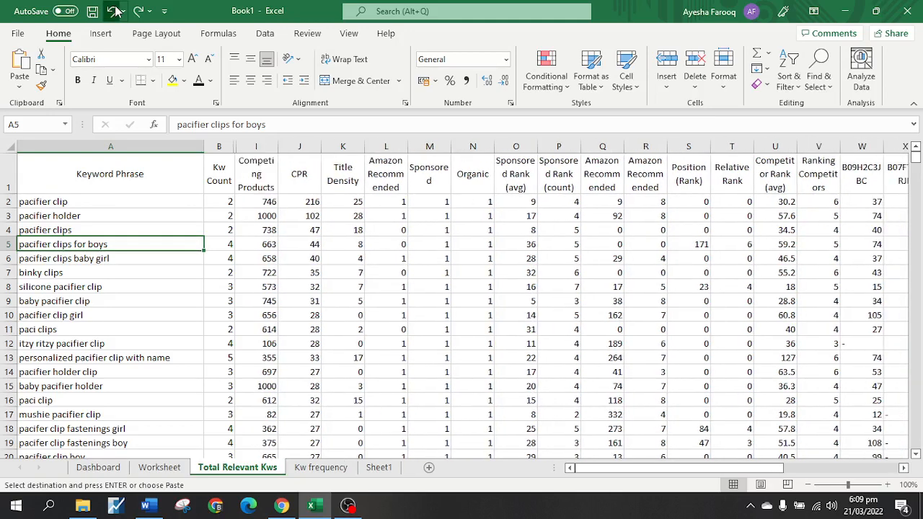
click(113, 11)
- Look through the pasted keyword rows in Total Relevant Kws down to the last row
click(179, 384)
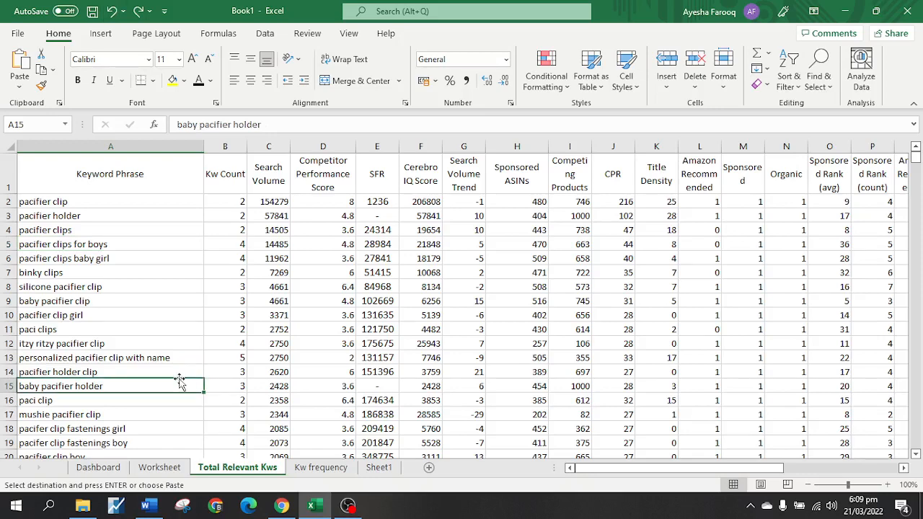
scroll(180, 384, down, 1)
scroll(180, 382, down, 20)
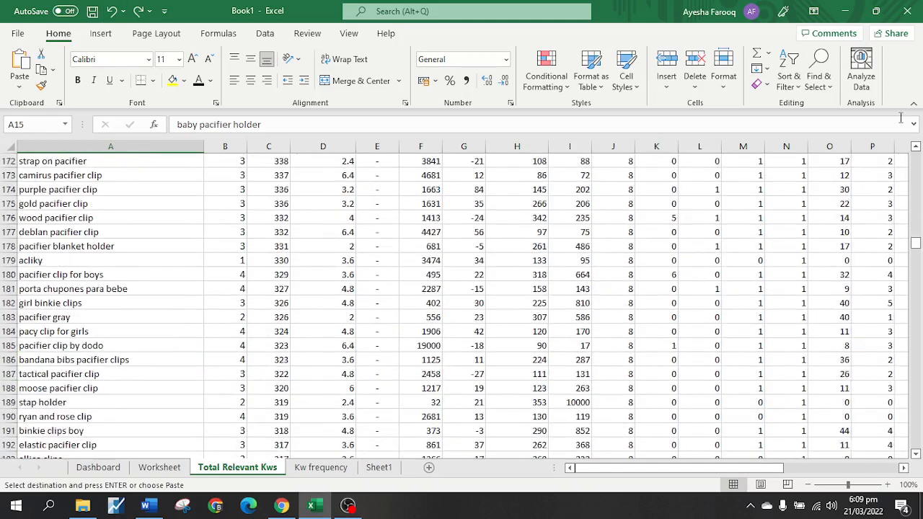
drag(916, 247, 918, 437)
scroll(332, 298, down, 4)
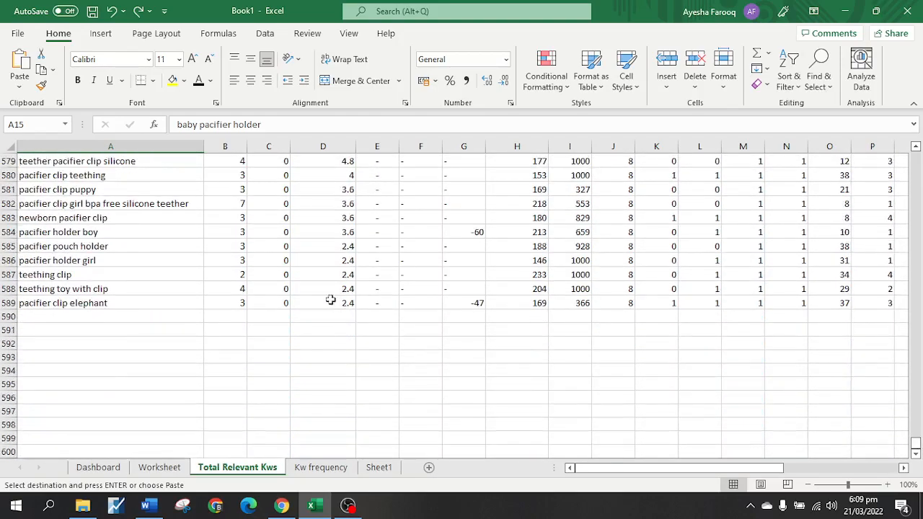
click(164, 319)
- Return to Worksheet and clear its Competitor Performance Score filter
click(159, 467)
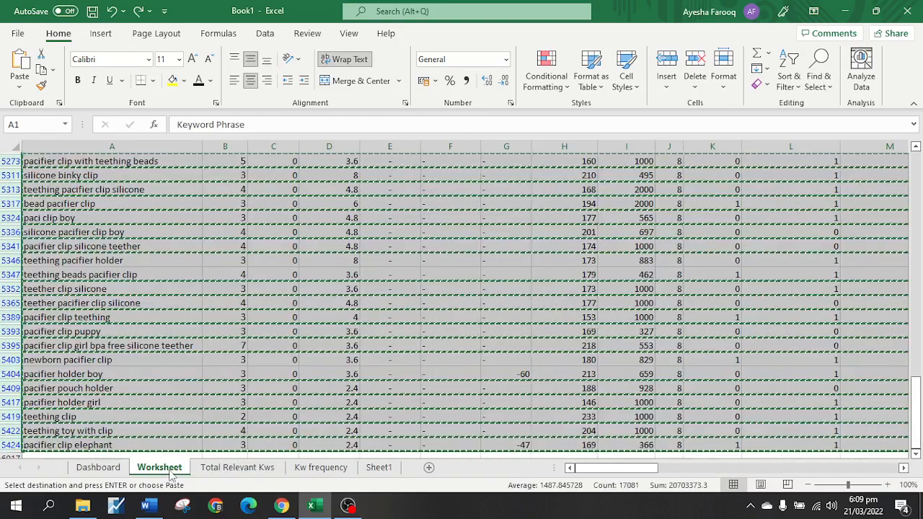
key(ctrl+Home)
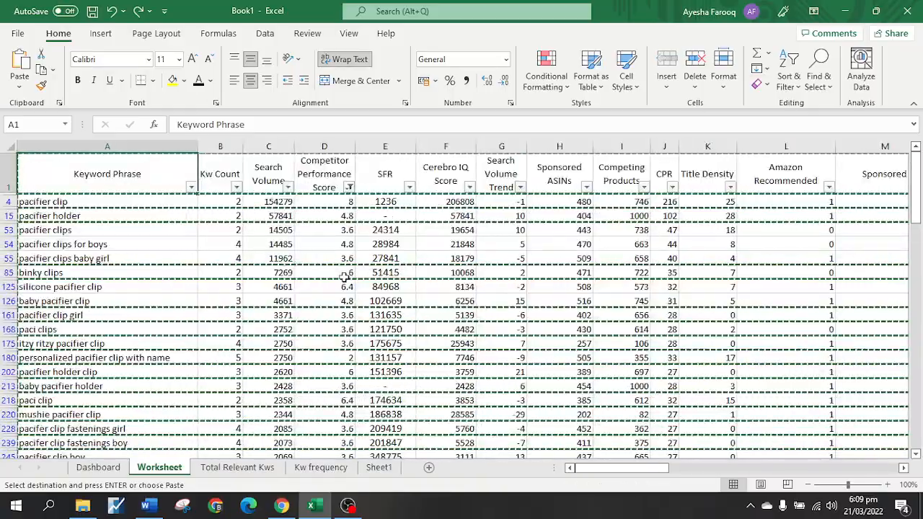
click(106, 275)
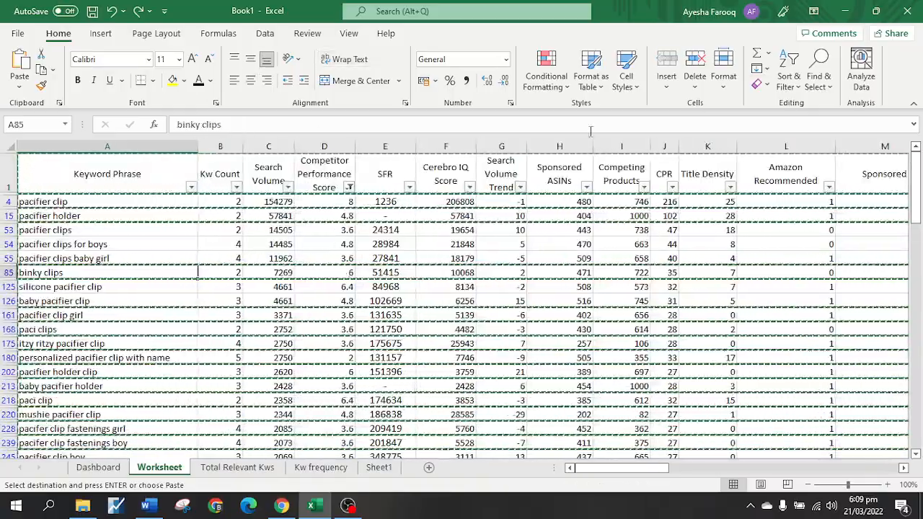
click(797, 85)
click(810, 183)
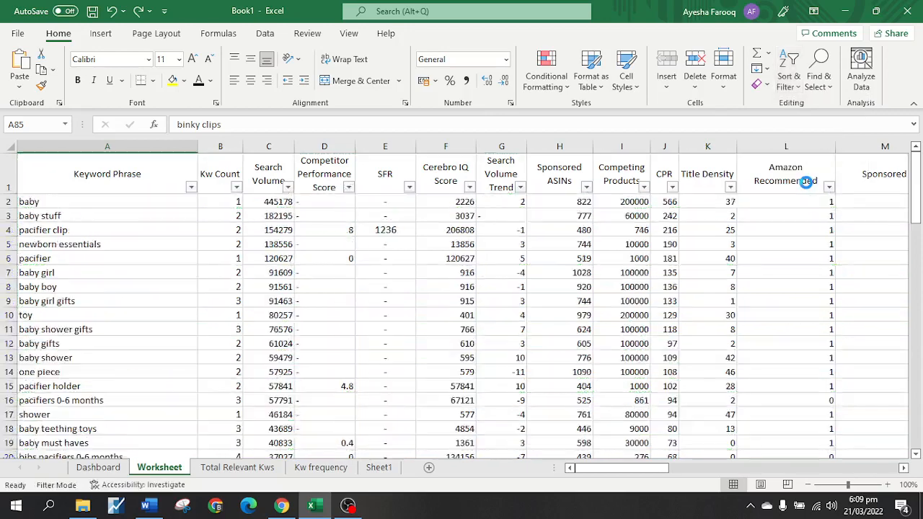
- Filter the Worksheet's Competitor Performance Score column to only the values 0, 0.4, 0.8, 1.2, 1.6 and "-"
click(349, 189)
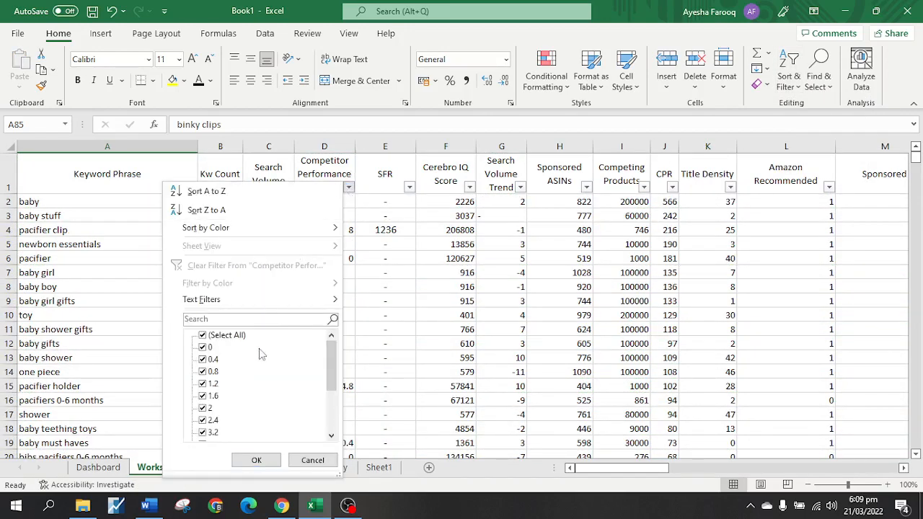
click(202, 336)
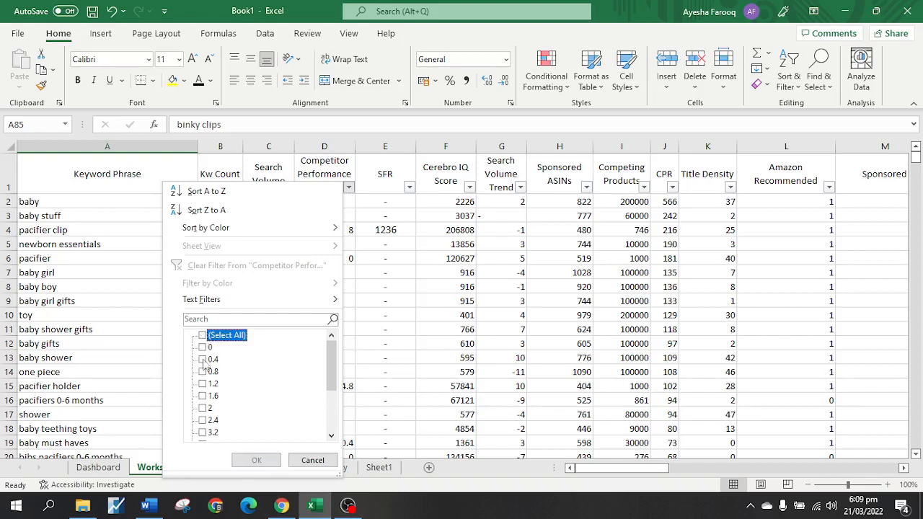
click(203, 396)
click(208, 384)
click(209, 371)
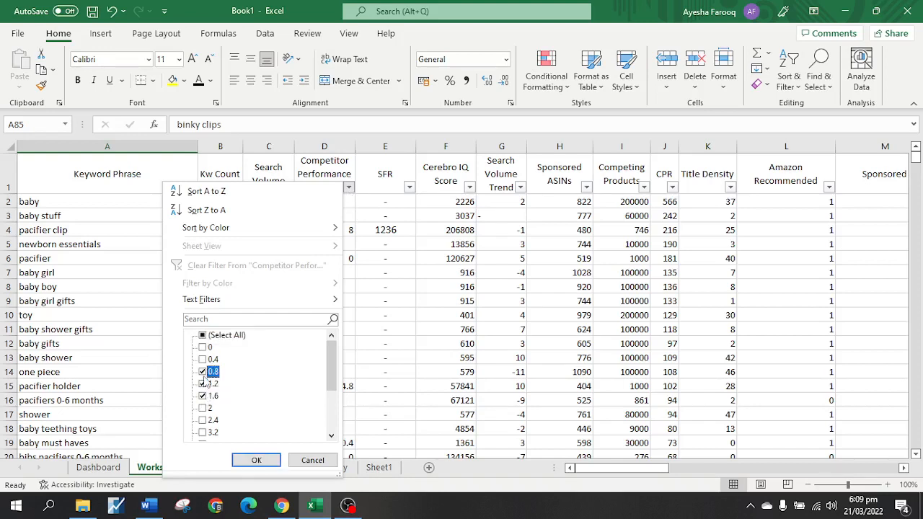
click(208, 360)
scroll(211, 411, down, 3)
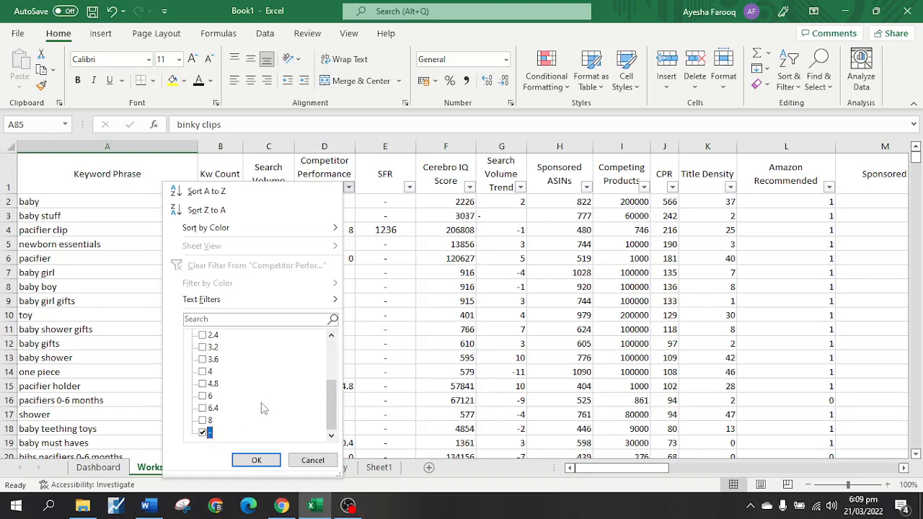
scroll(259, 406, up, 3)
click(256, 459)
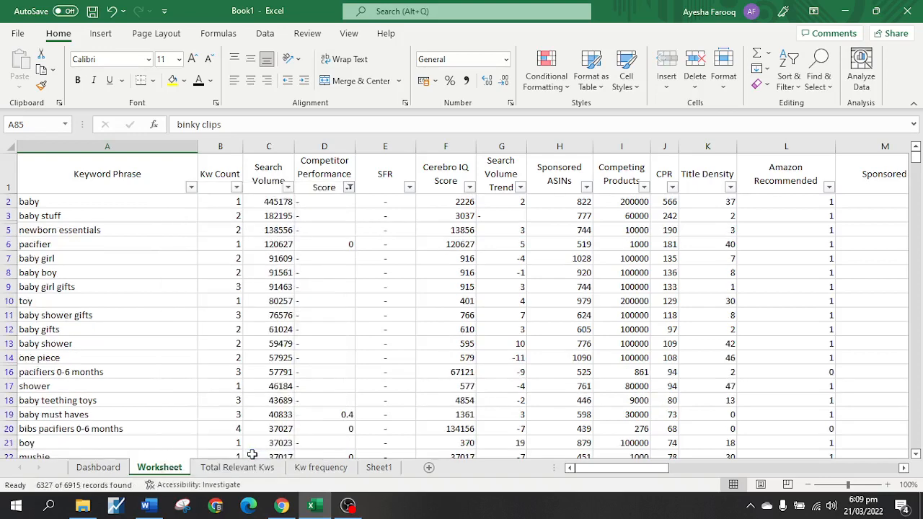
- Filter the Worksheet's Search Volume column to exclude the value 0
click(288, 188)
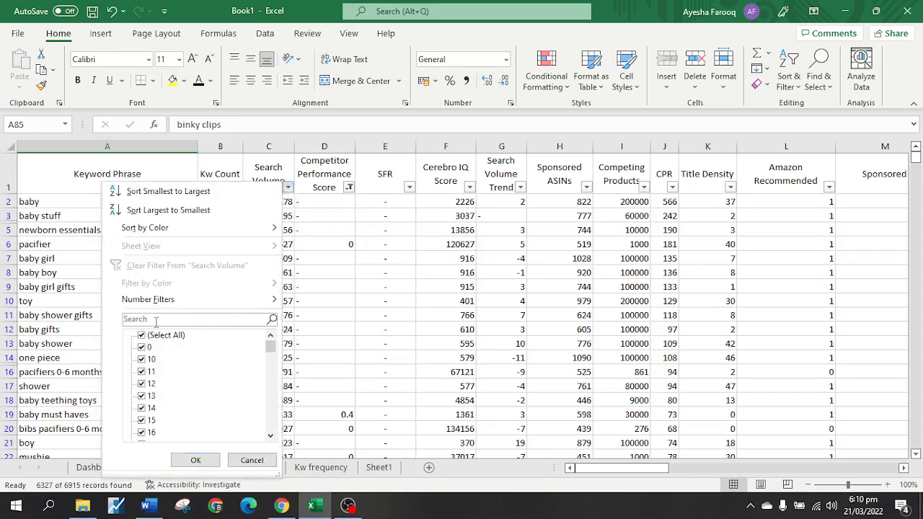
click(141, 346)
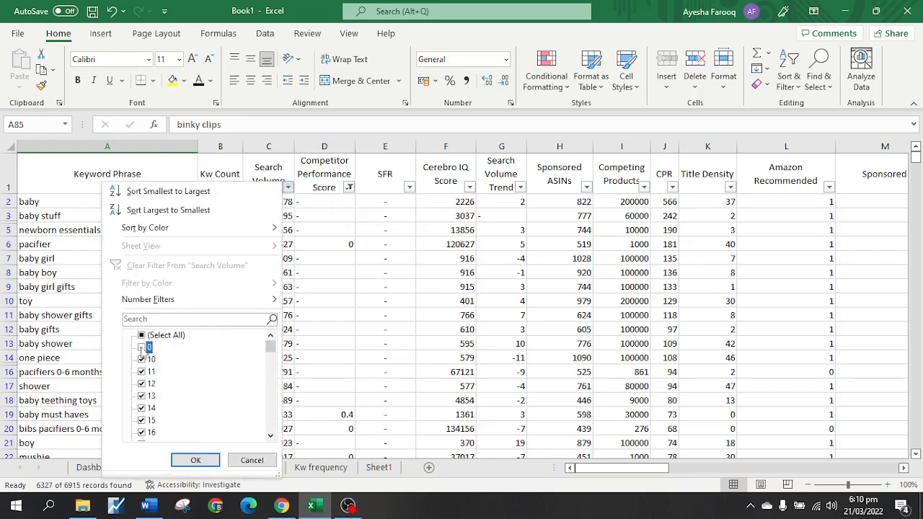
click(192, 460)
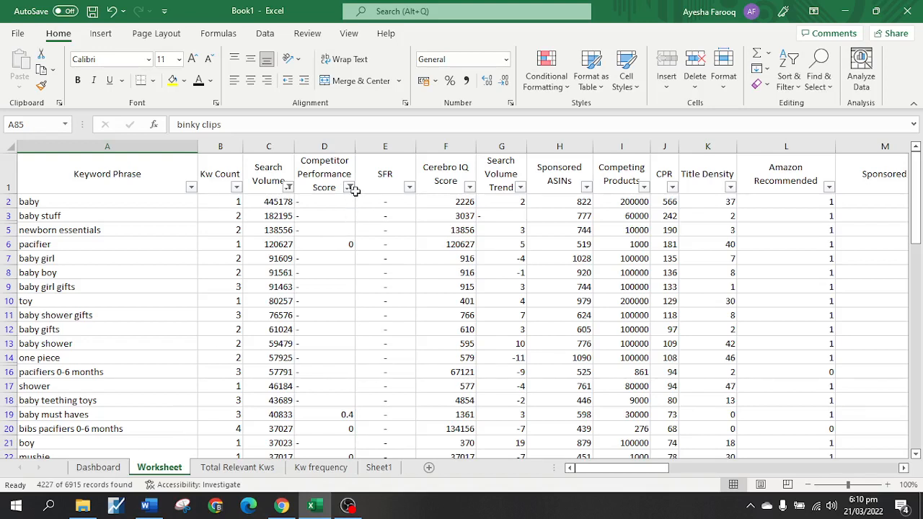
- Check which values are included in Worksheet's Competitor Performance Score and Search Volume filters
click(254, 469)
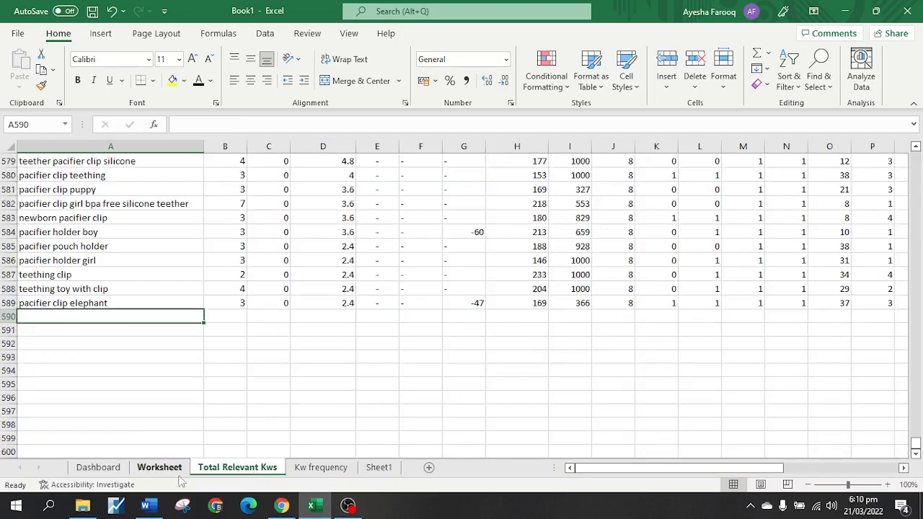
click(158, 469)
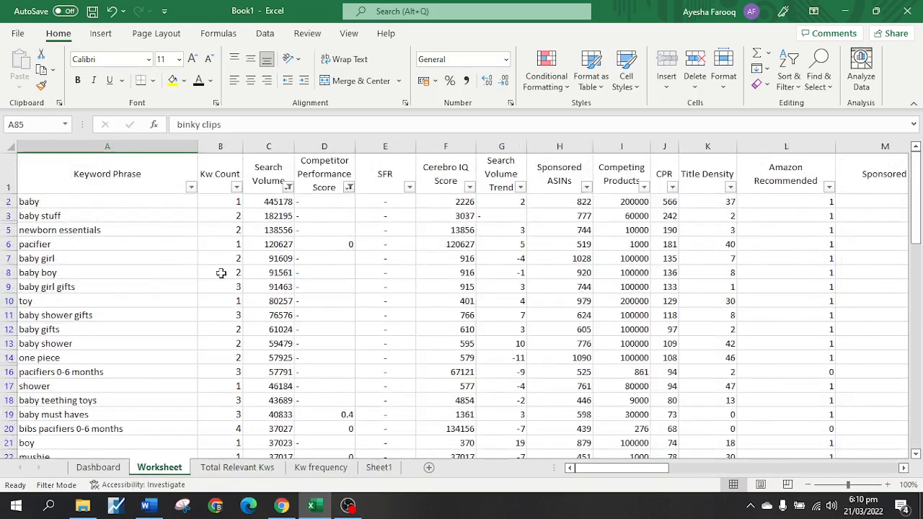
click(349, 187)
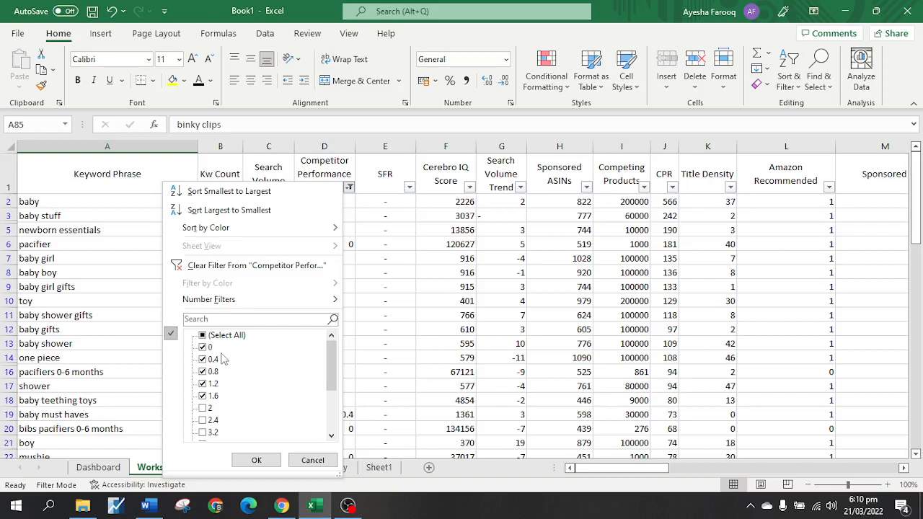
scroll(228, 408, down, 3)
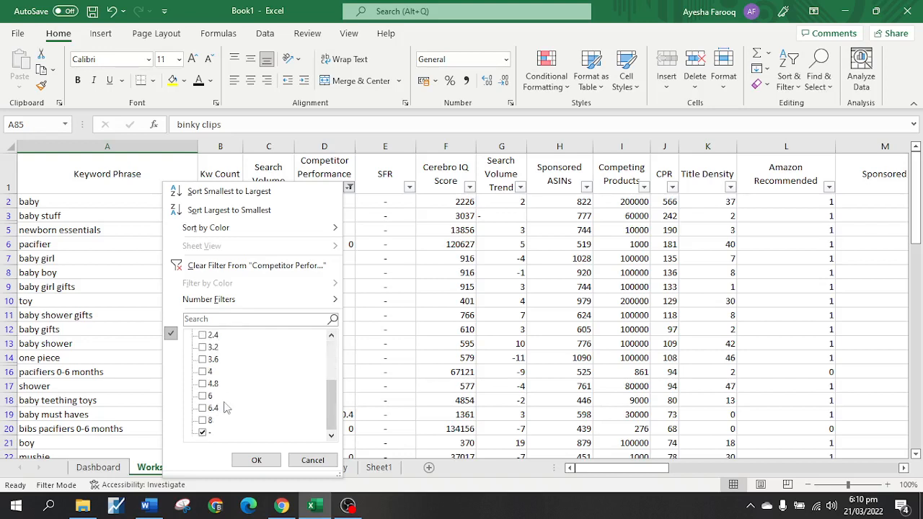
click(258, 460)
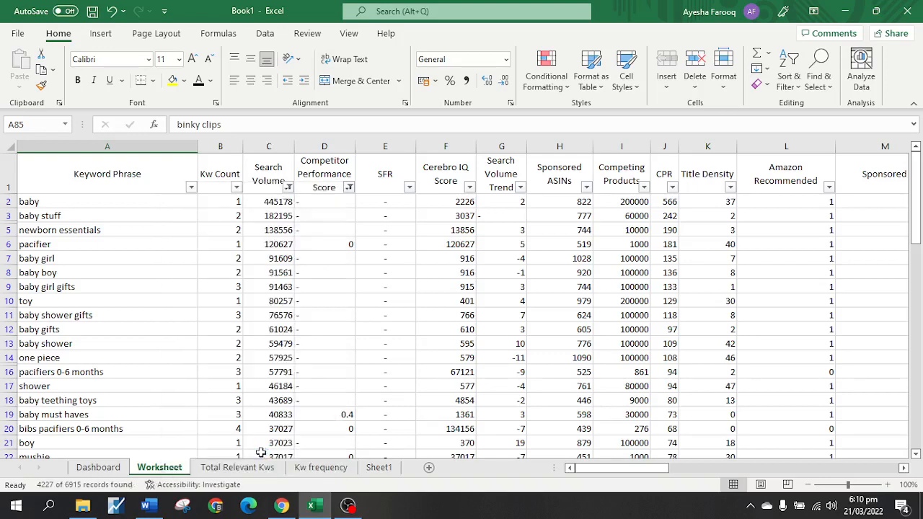
click(288, 187)
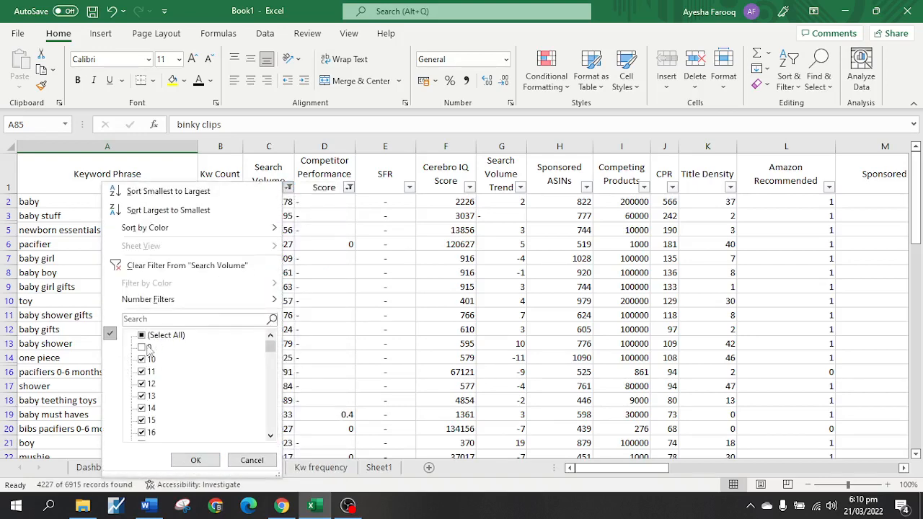
click(207, 464)
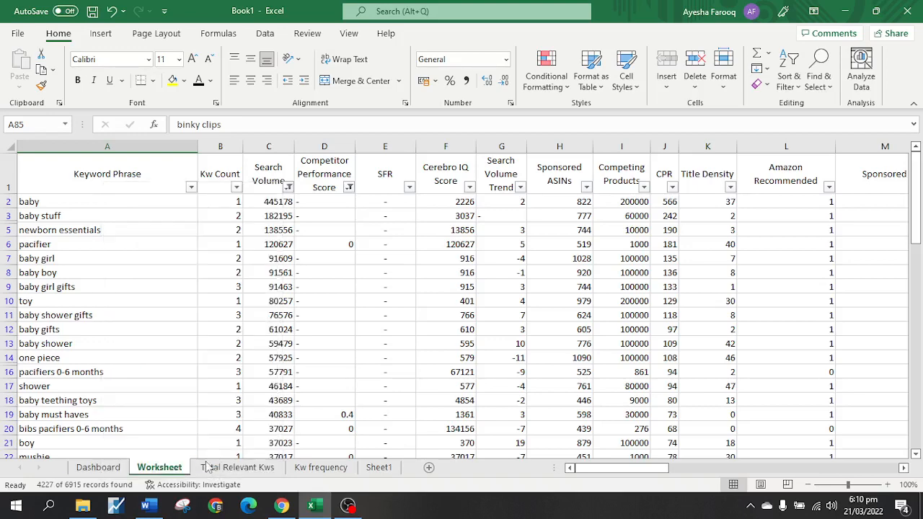
- Look through the filtered keyword phrases in Worksheet and the Intent keywords on the Dashboard sheet
click(119, 145)
click(152, 305)
scroll(153, 307, down, 15)
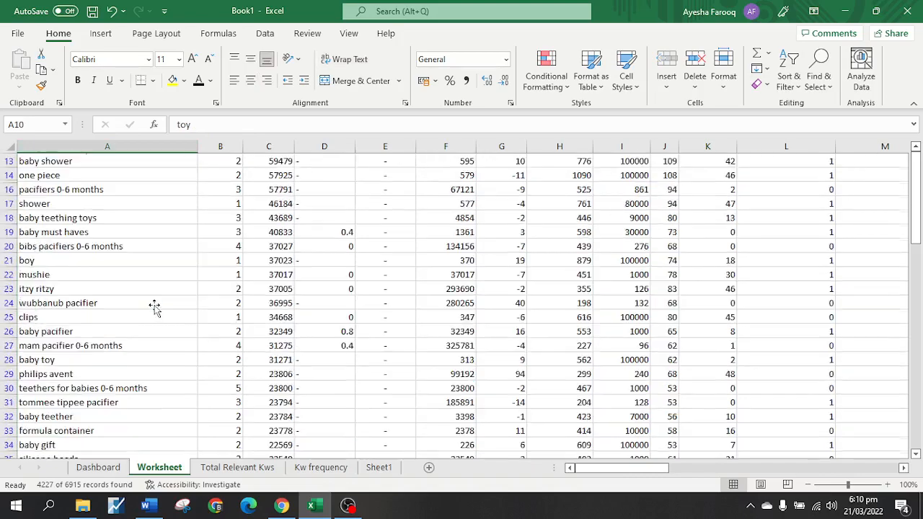
scroll(155, 305, up, 17)
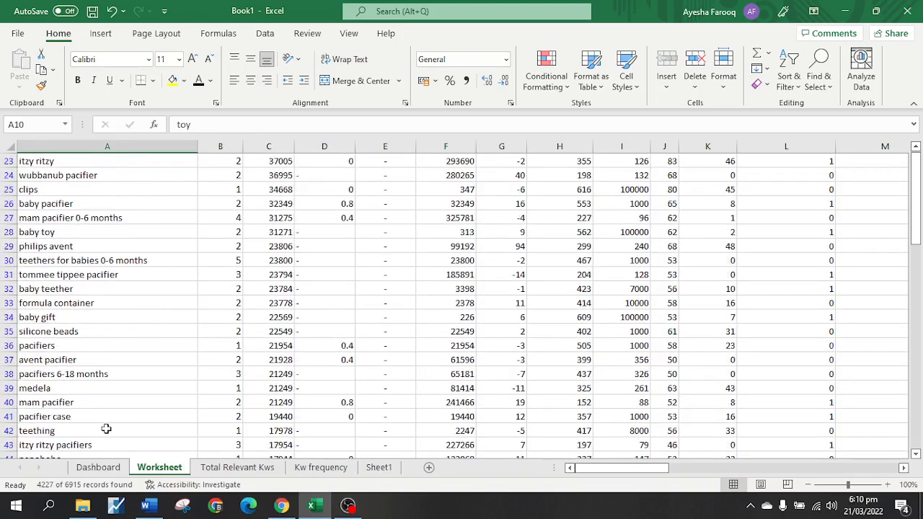
scroll(106, 428, up, 7)
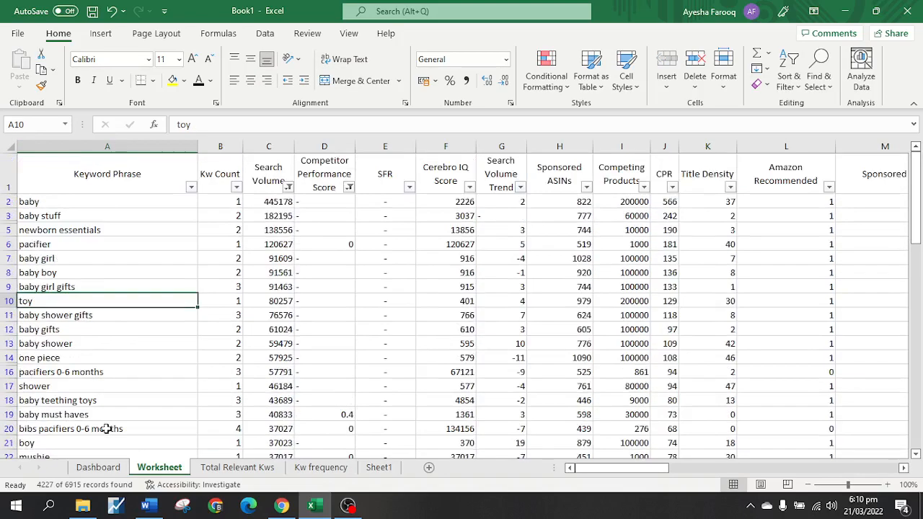
click(85, 468)
click(84, 319)
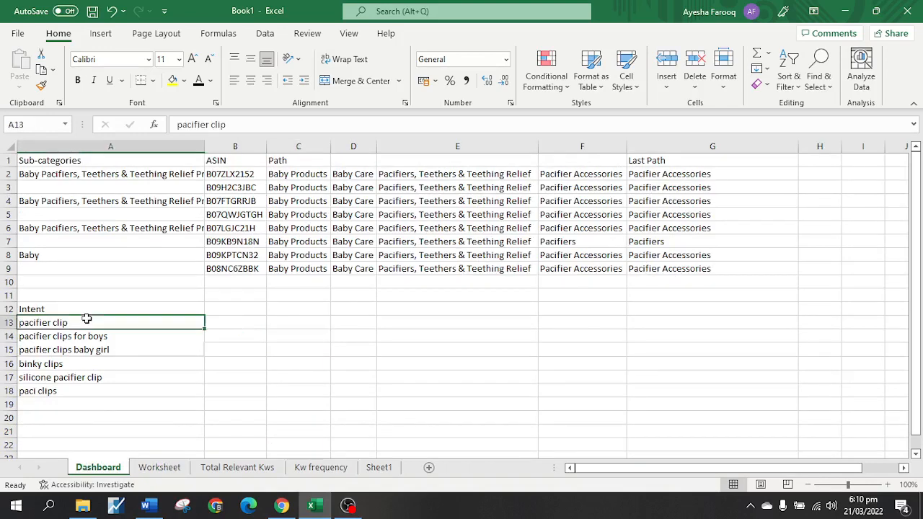
click(159, 467)
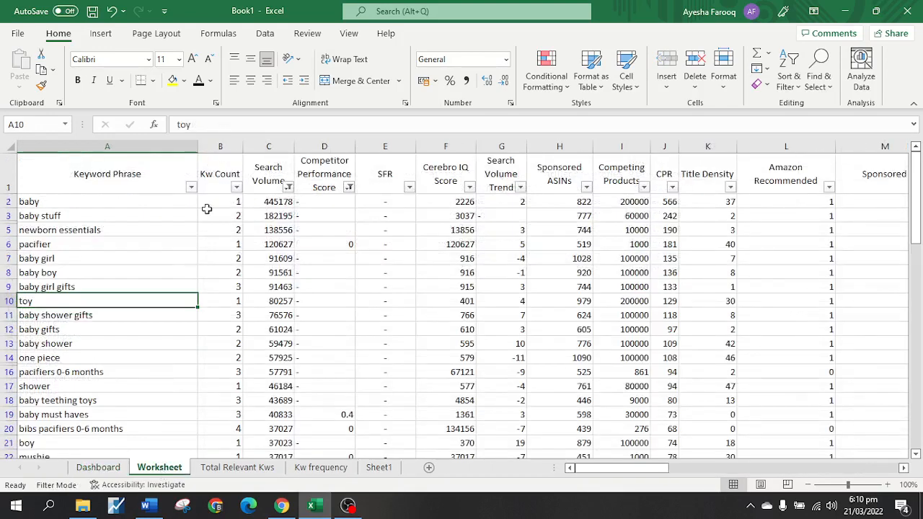
- Filter Worksheet's Keyword Phrase column to phrases that contain "pacifier" and contain "clip"
click(191, 187)
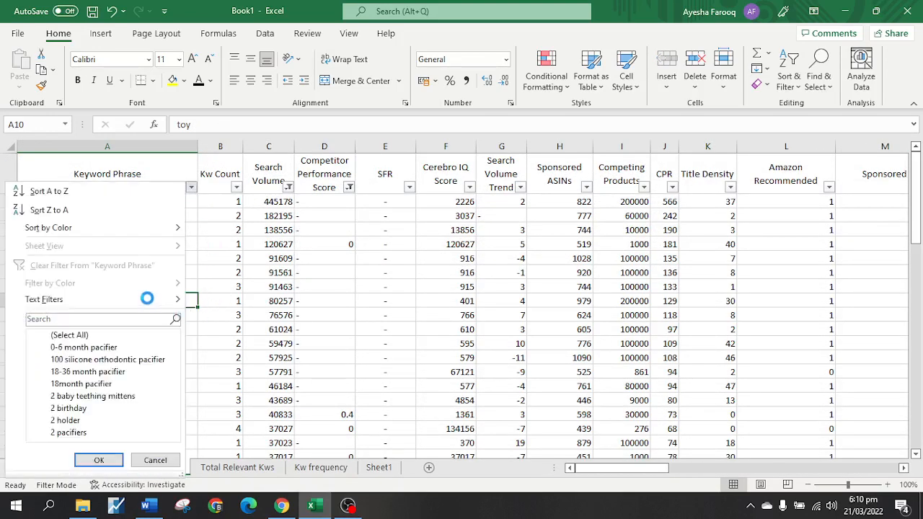
mouse_move(176, 300)
click(264, 388)
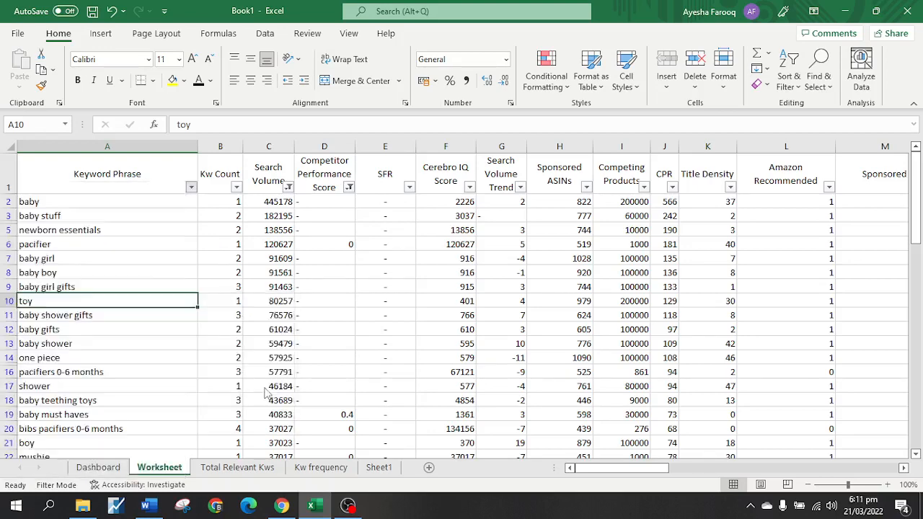
text(pacifier)
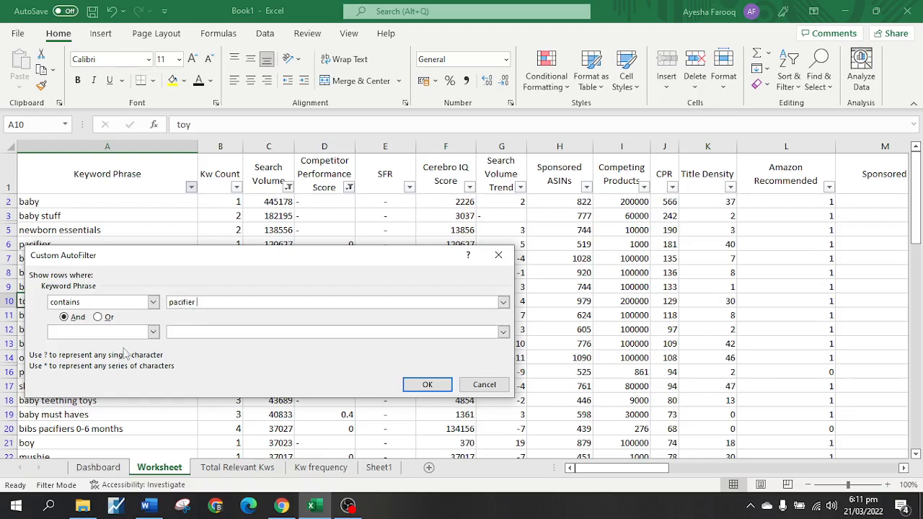
click(153, 332)
scroll(111, 360, down, 2)
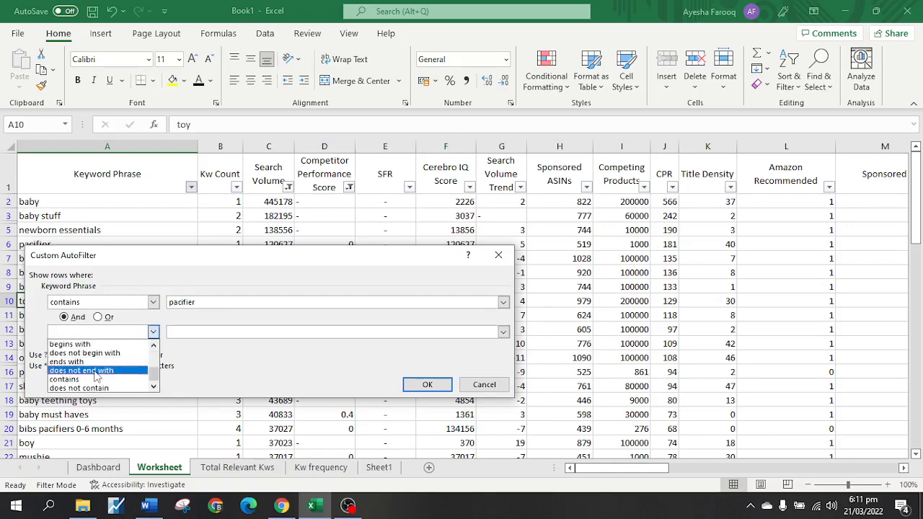
click(97, 378)
click(189, 328)
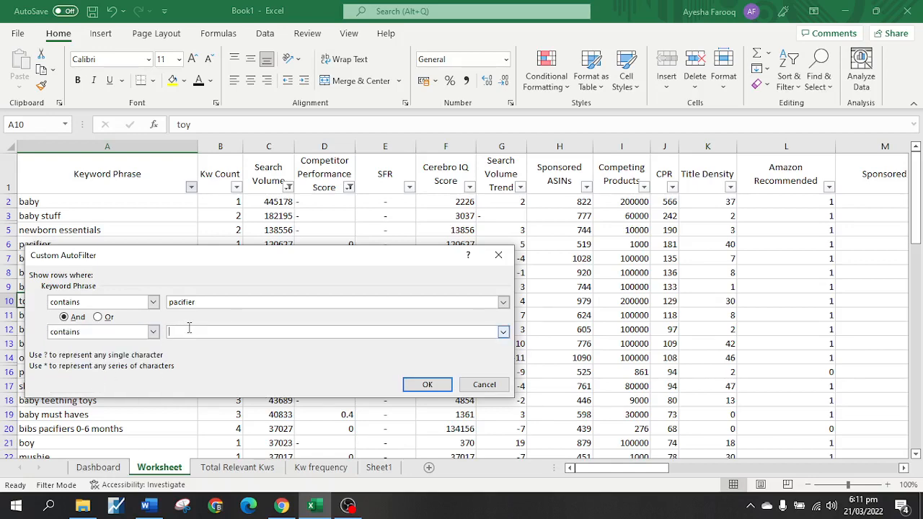
text(clip)
key(Return)
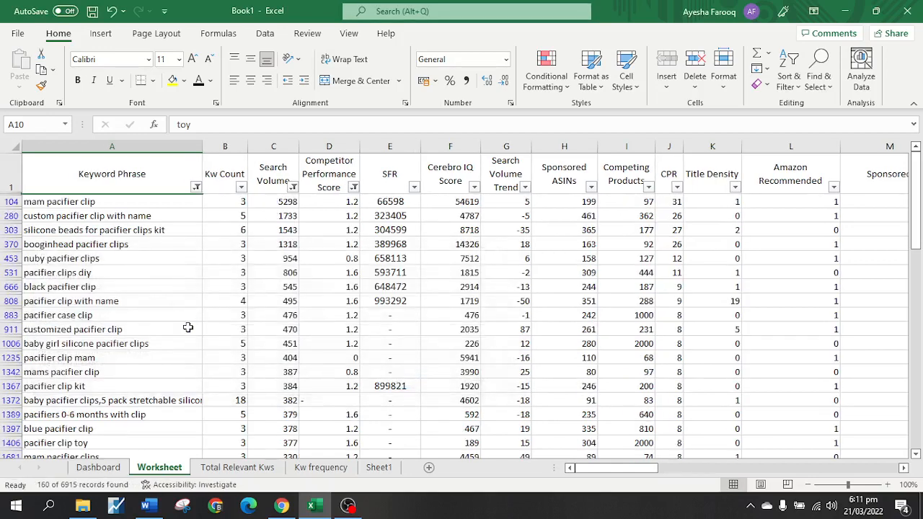
- Examine the filtered pacifier clip keywords with their Competitor Performance Score and SFR values
scroll(187, 328, down, 6)
scroll(186, 328, up, 6)
click(349, 205)
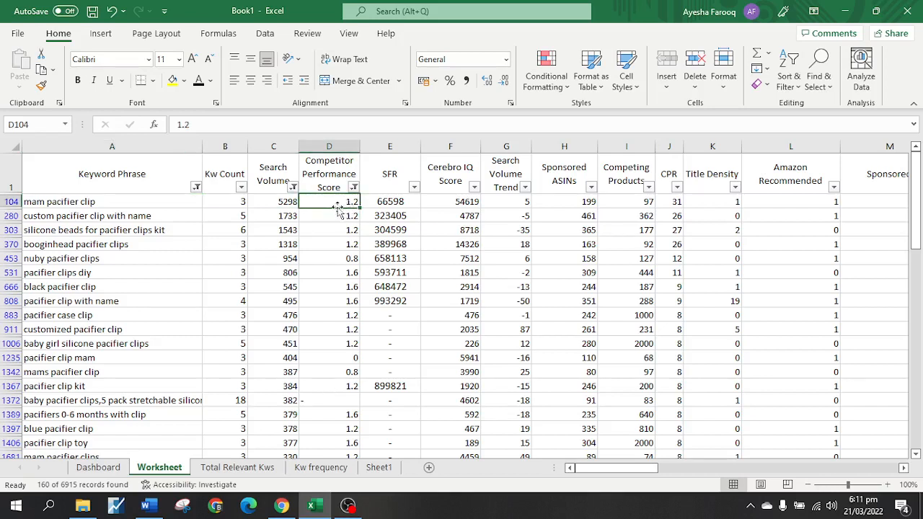
click(389, 258)
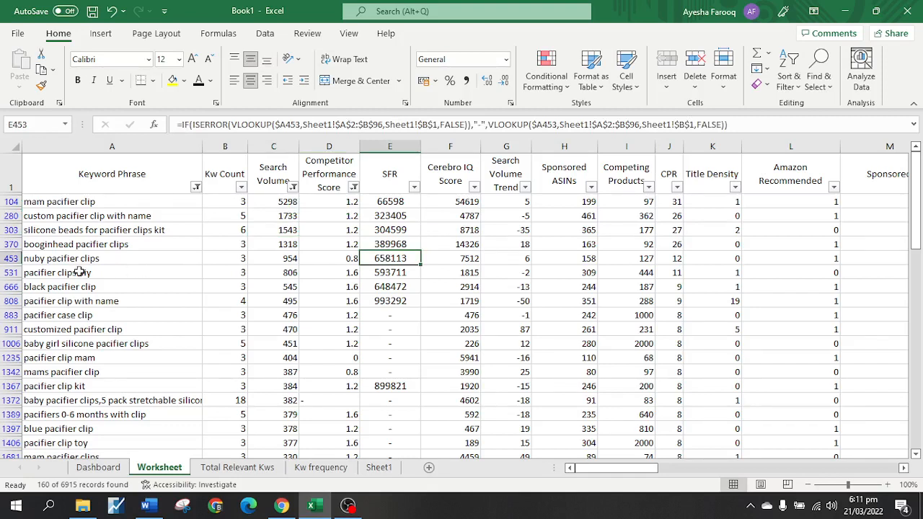
click(55, 230)
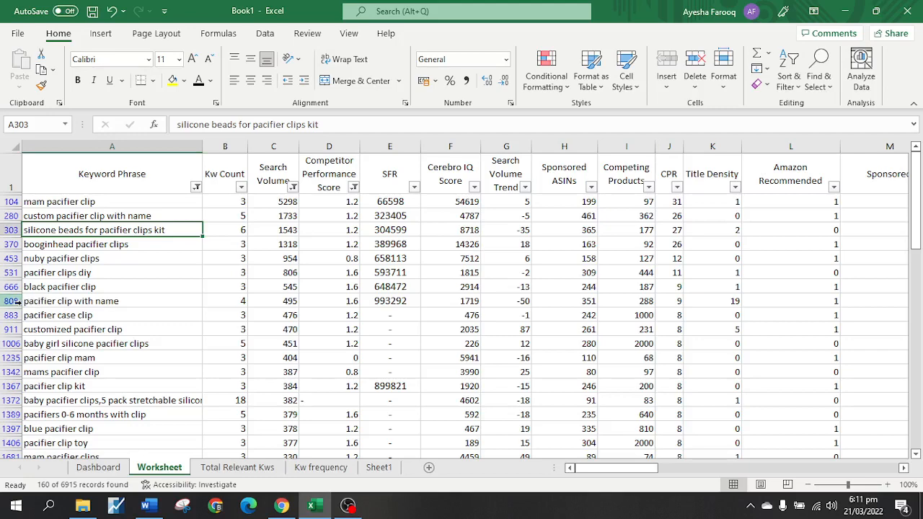
- Select the rows "baby girl silicone pacifier clips" and "pacifier clip for girls" in the filtered Worksheet list
scroll(14, 301, down, 1)
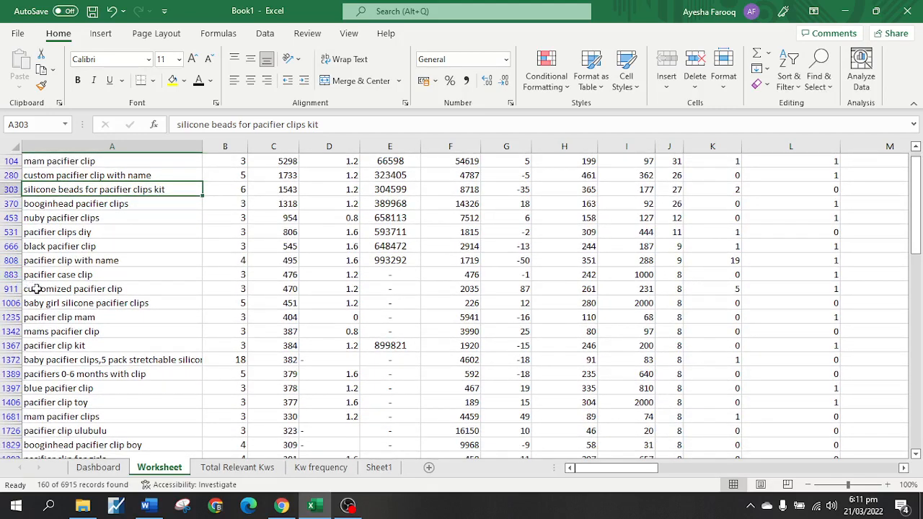
scroll(36, 294, down, 1)
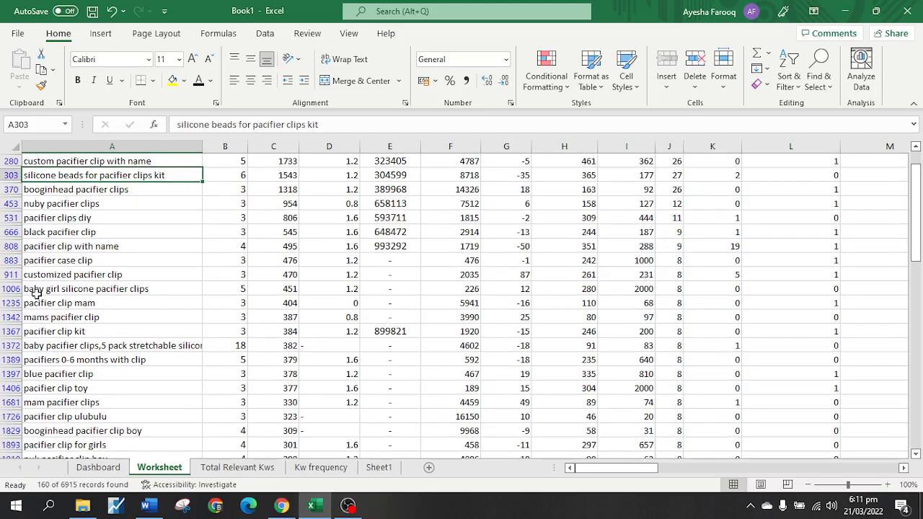
click(11, 289)
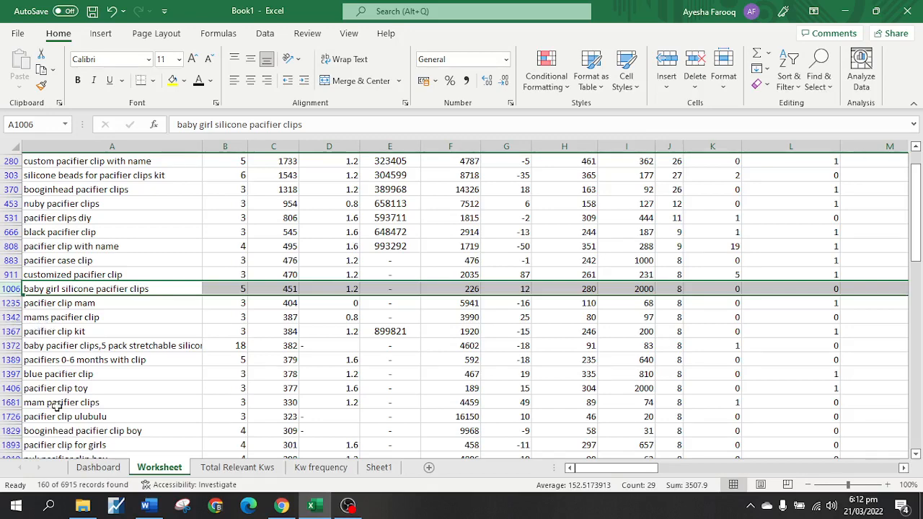
scroll(84, 274, down, 2)
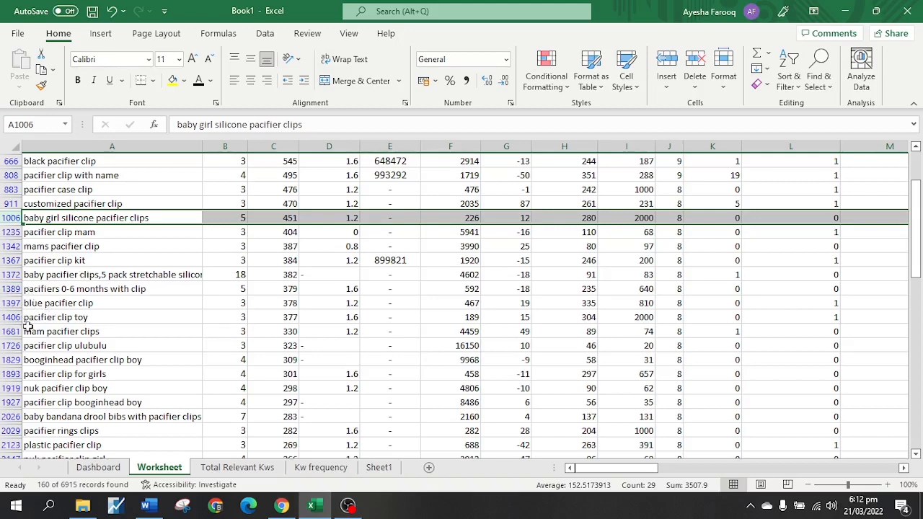
scroll(63, 348, down, 2)
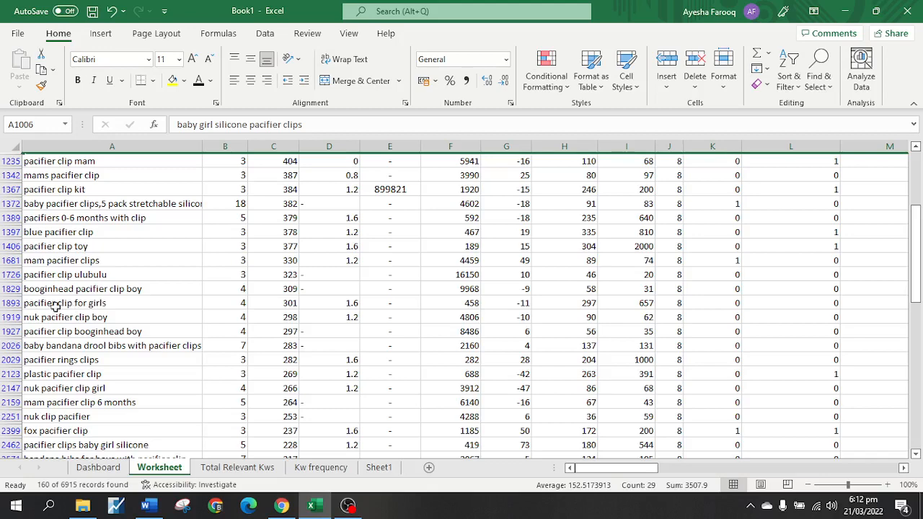
ctrl+click(13, 303)
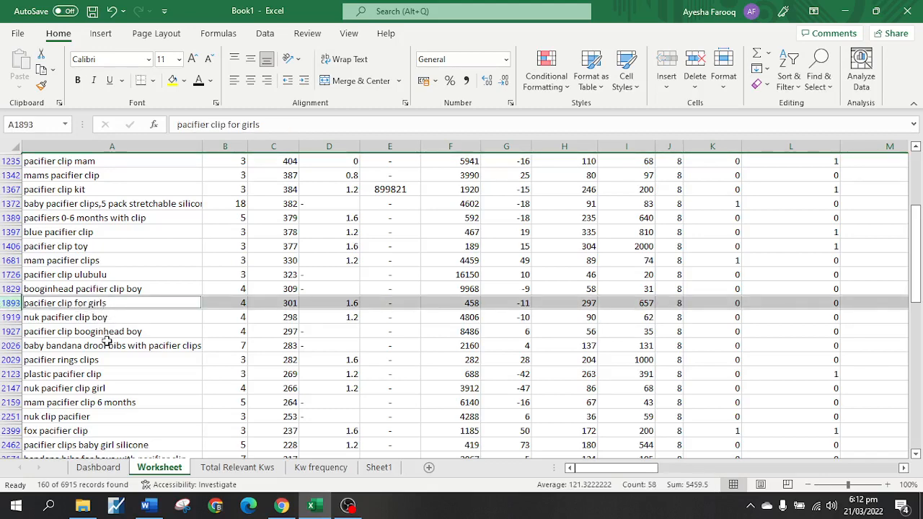
scroll(108, 334, down, 2)
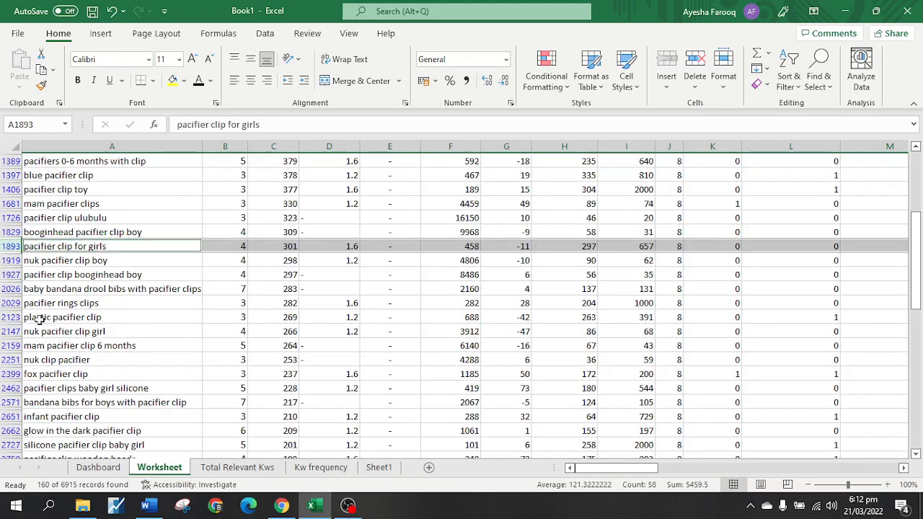
ctrl+click(10, 317)
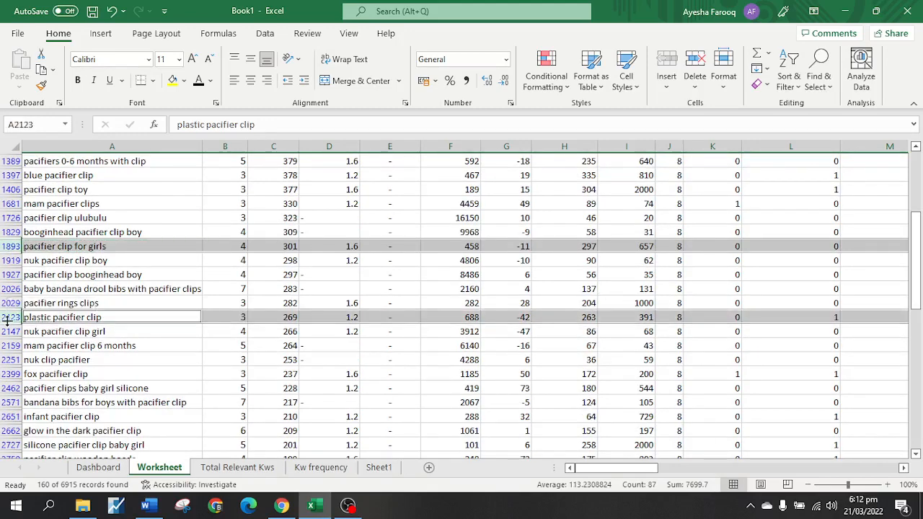
ctrl+click(11, 317)
scroll(110, 409, down, 3)
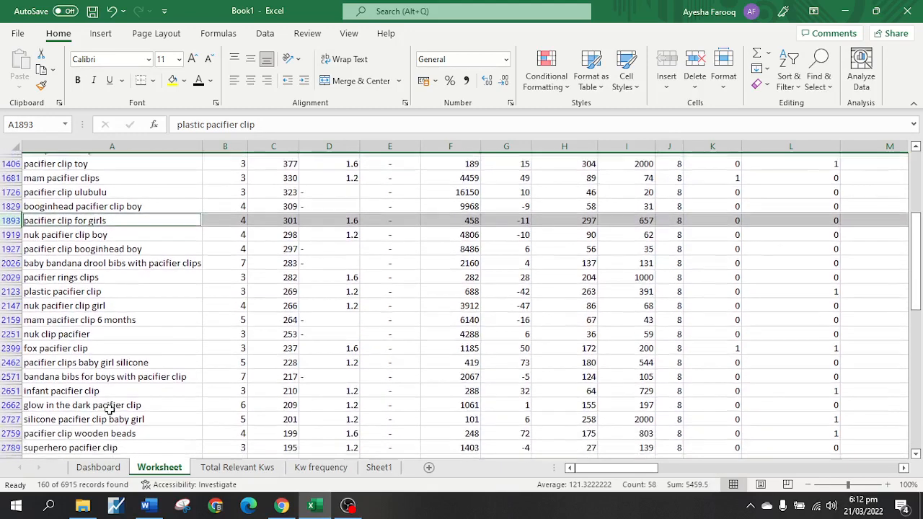
scroll(109, 409, down, 1)
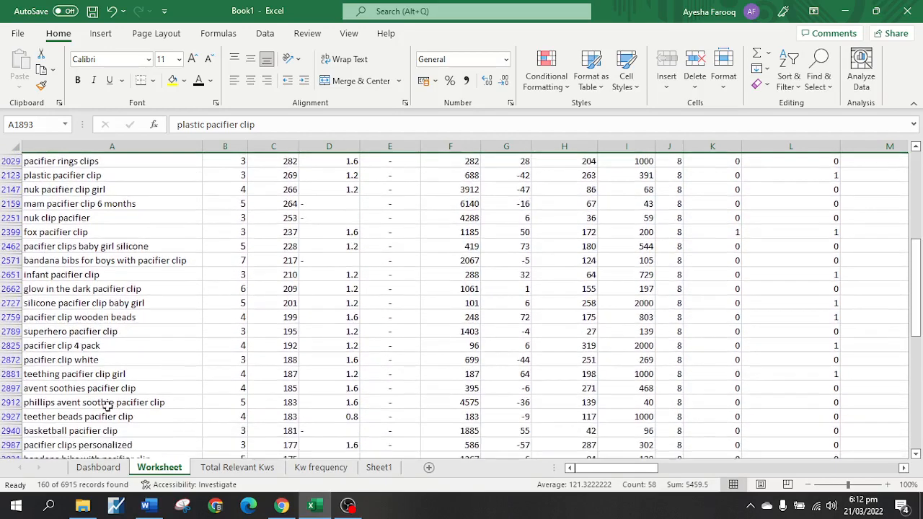
- Add the rows "pacifier clips baby girl silicone", "silicone pacifier clip baby girl", "teething pacifier clip girl" and "silicon pacifier clip girl" to the selection
ctrl+click(10, 246)
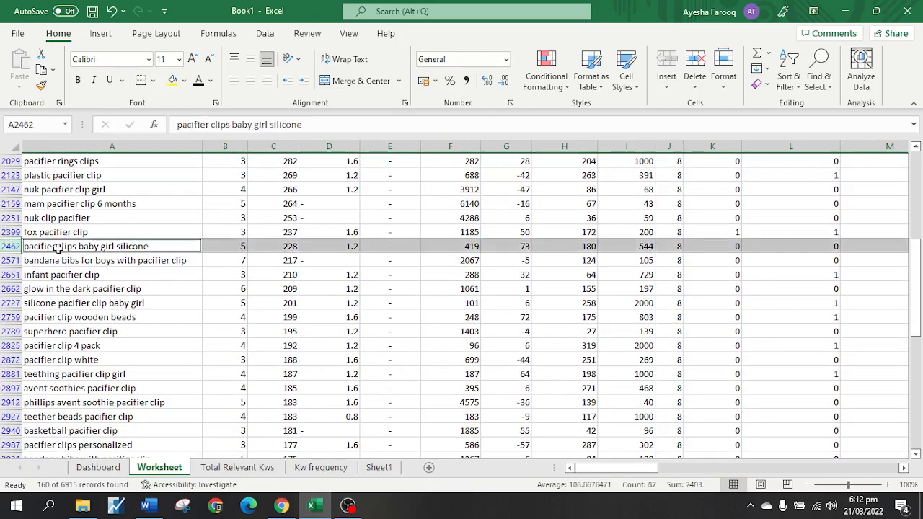
ctrl+click(11, 303)
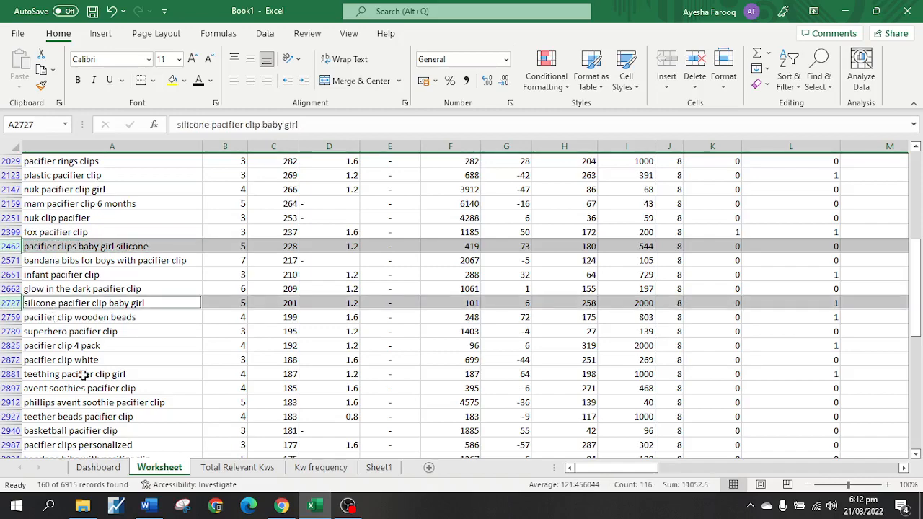
scroll(73, 385, down, 3)
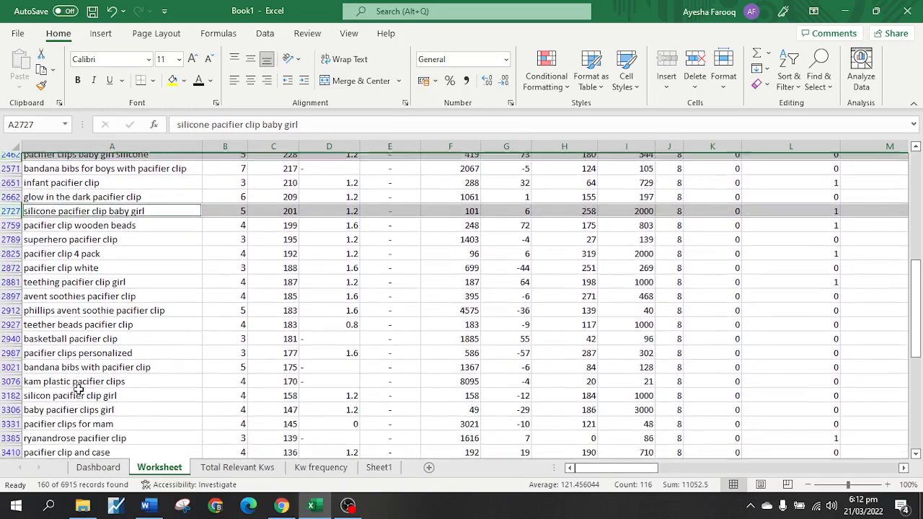
ctrl+click(11, 274)
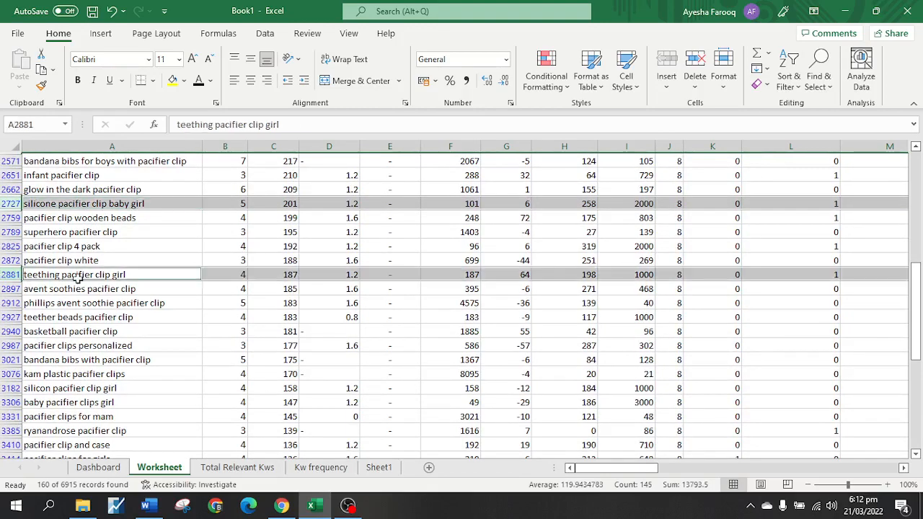
scroll(94, 356, down, 2)
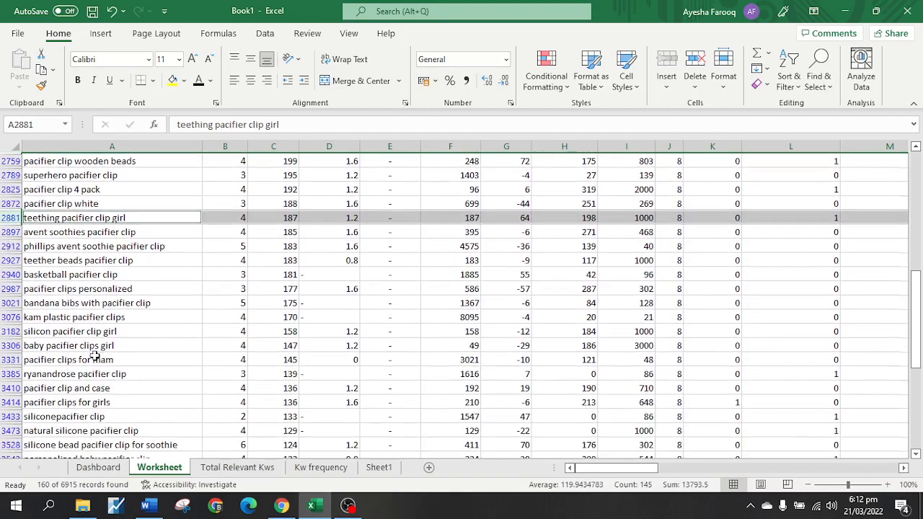
ctrl+click(11, 331)
- Copy the selected girl pacifier clip rows into Total Relevant Kws, starting at row 590 below the existing keywords
key(ctrl+c)
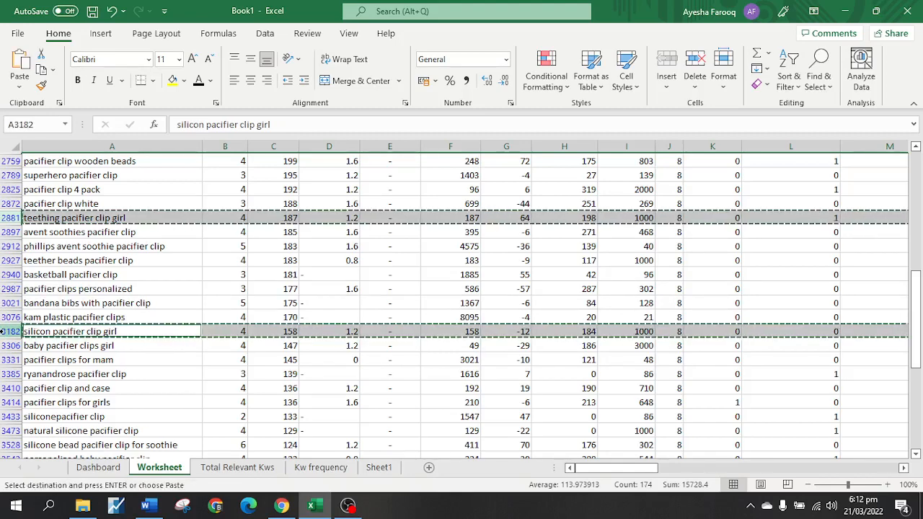
click(237, 467)
key(ctrl+v)
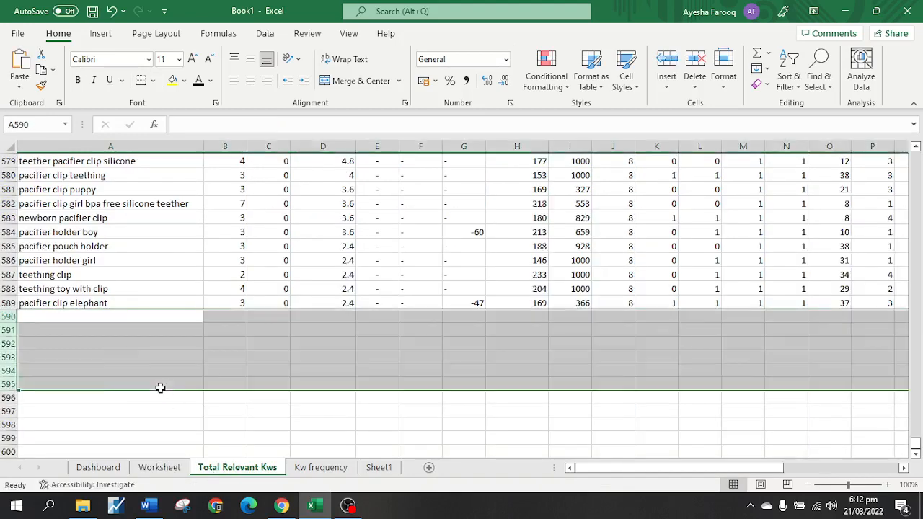
click(165, 405)
scroll(164, 404, down, 2)
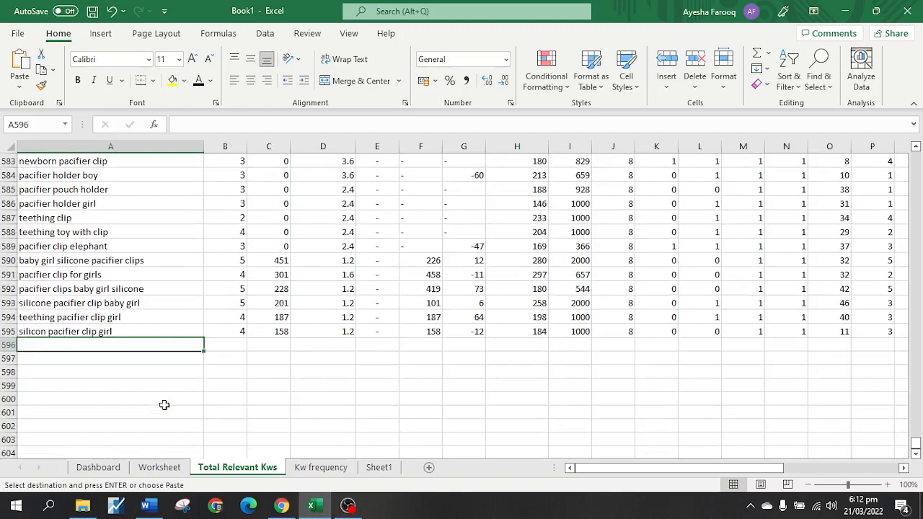
- Return to Worksheet and clear the filter from the Keyword Phrase column
click(160, 467)
scroll(174, 272, up, 15)
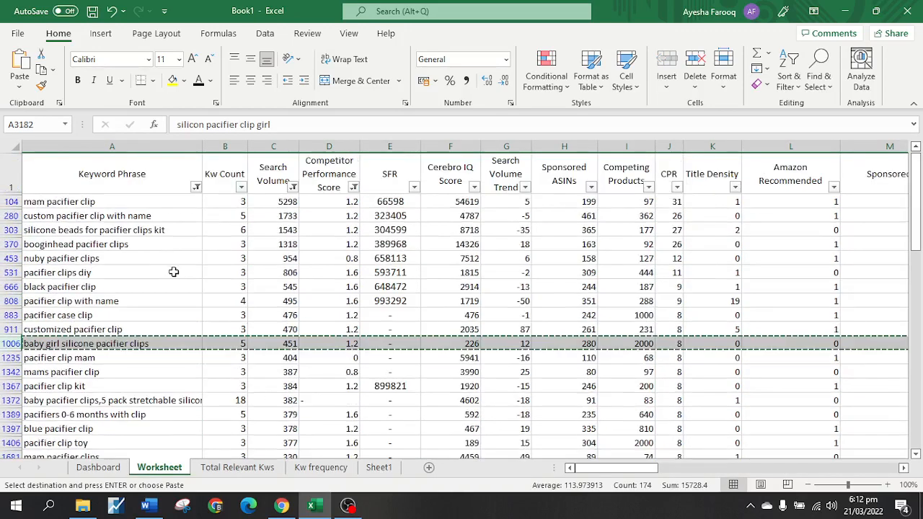
double_click(174, 272)
key(Escape)
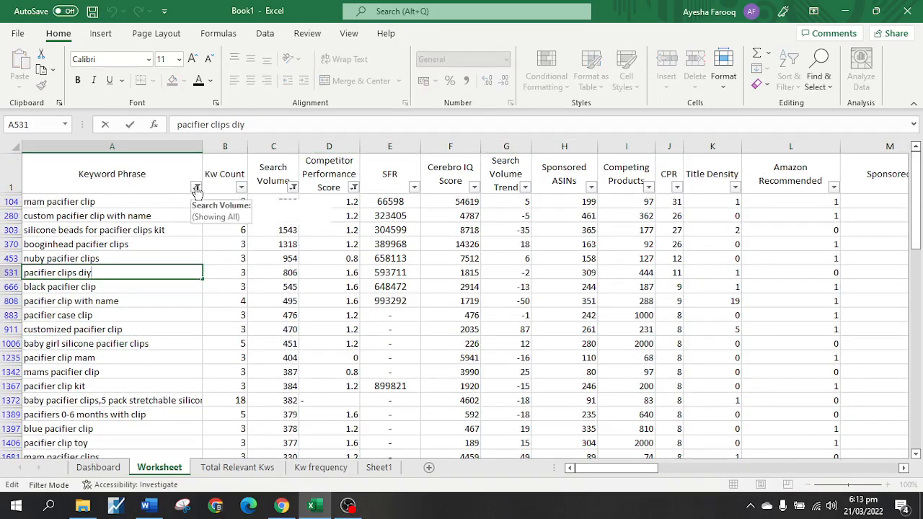
click(196, 187)
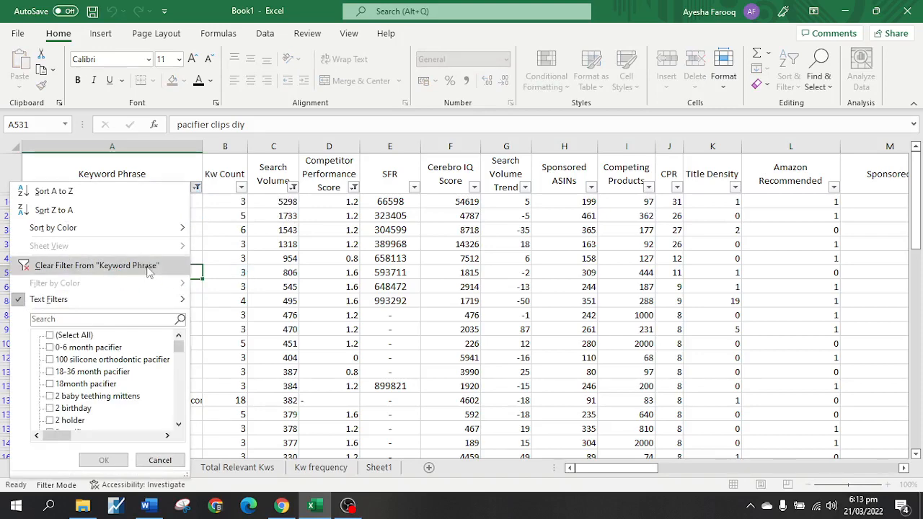
click(140, 265)
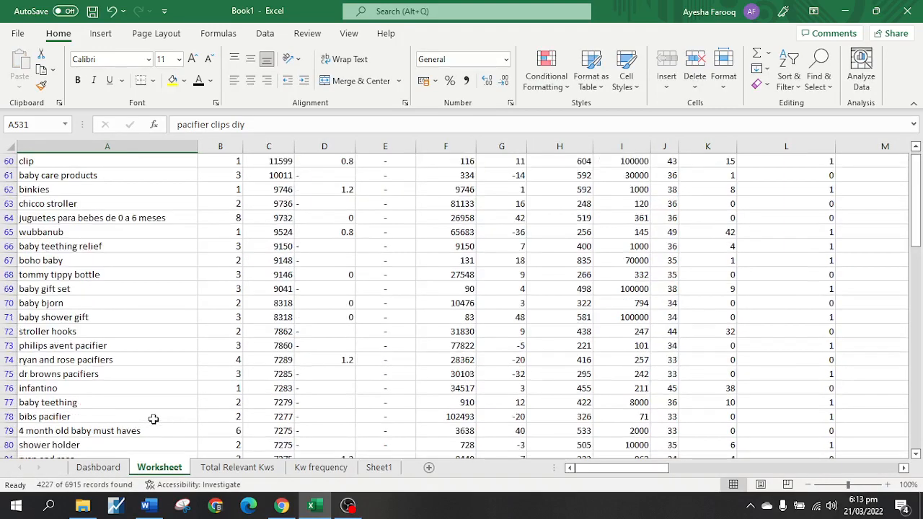
- Check the Intent keywords on the Dashboard sheet and filter Worksheet's Keyword Phrase column to phrases that contain "binky"
click(99, 468)
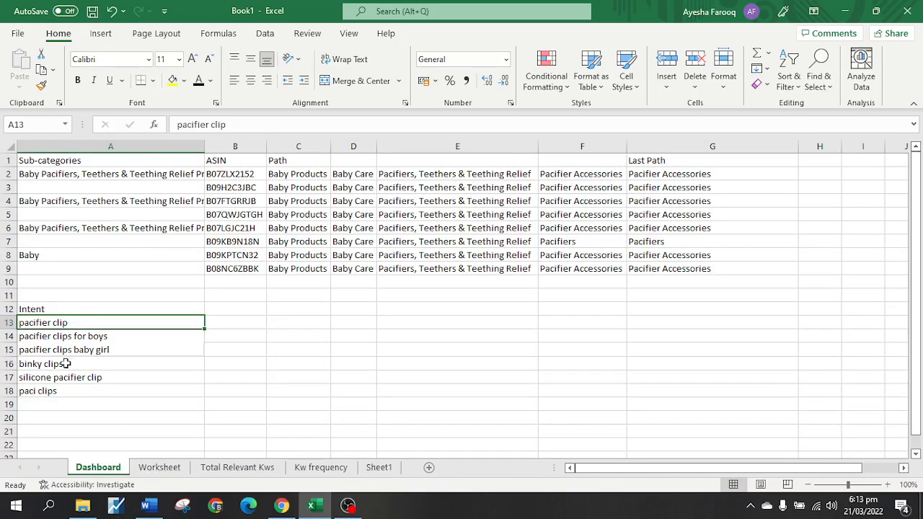
click(160, 468)
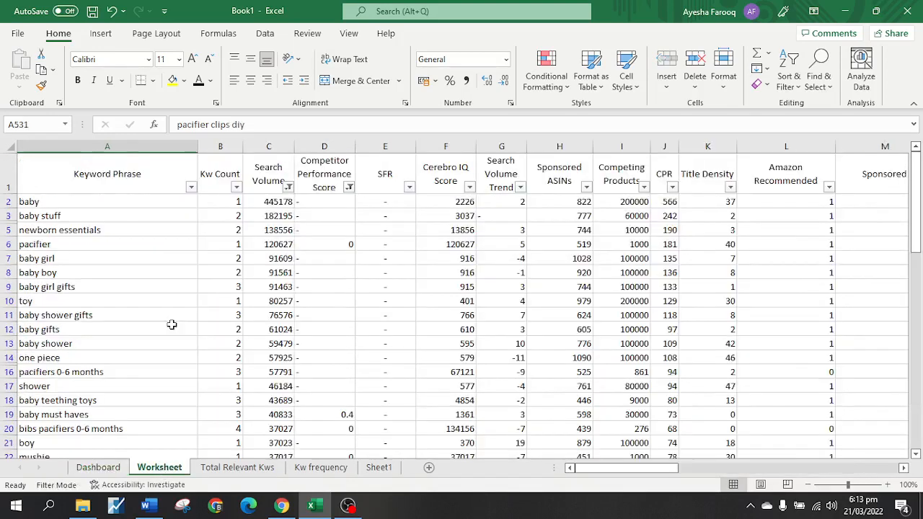
click(191, 188)
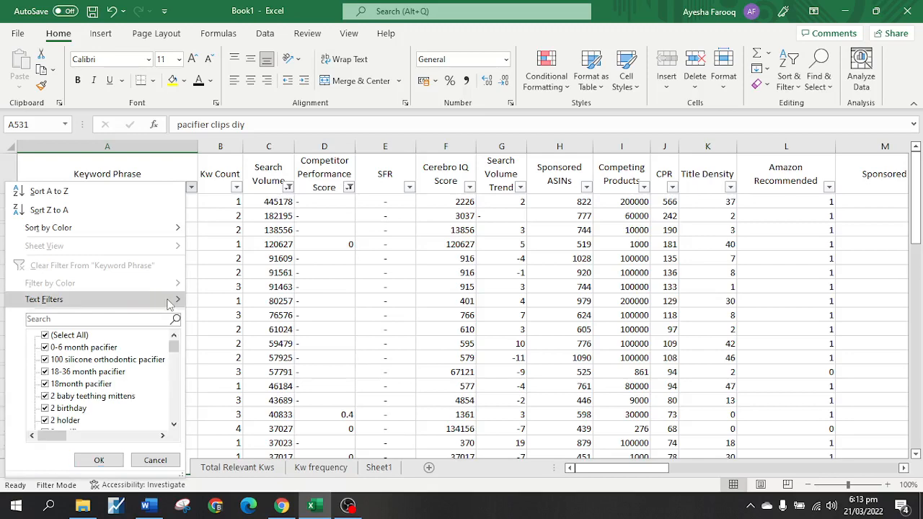
mouse_move(152, 299)
click(230, 381)
text(binky)
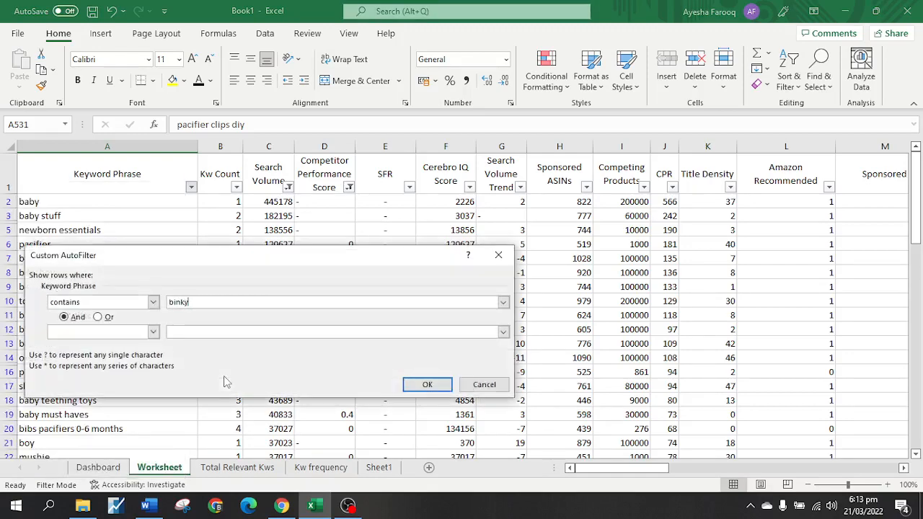
key(Return)
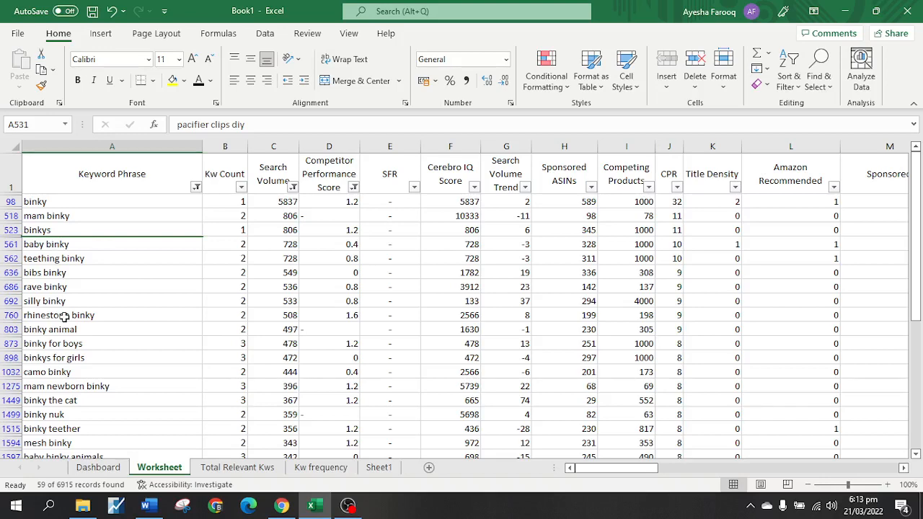
- Select the Worksheet rows "binky with clip", "bead binky clip", "boy binky clip" and "binky clips neutral"
scroll(64, 318, down, 2)
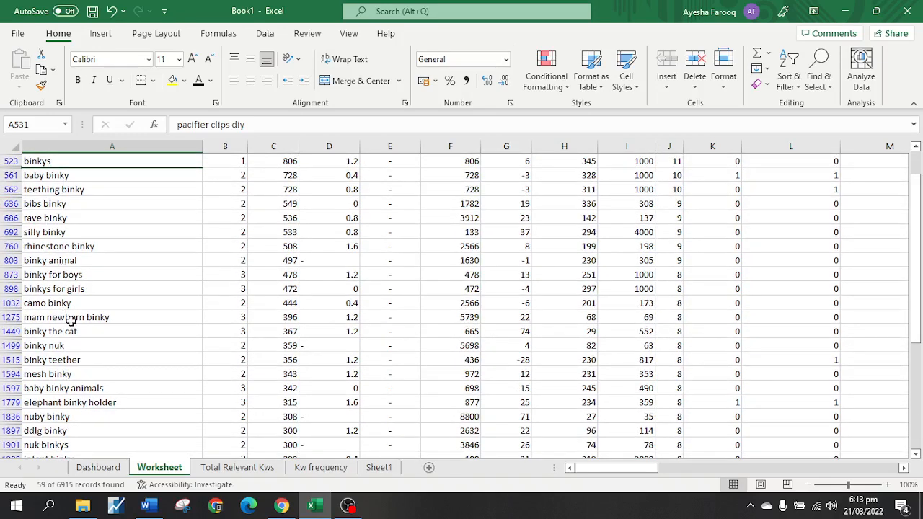
scroll(72, 322, down, 1)
scroll(70, 322, down, 3)
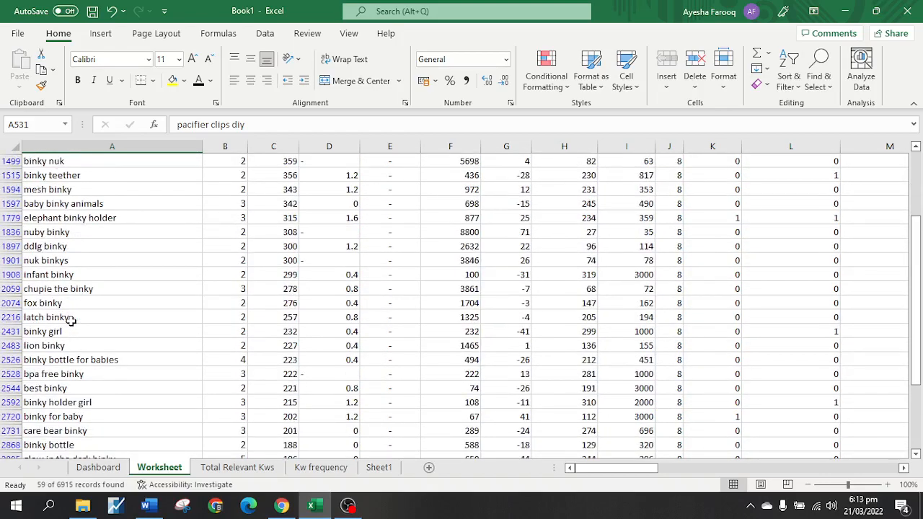
scroll(71, 321, down, 2)
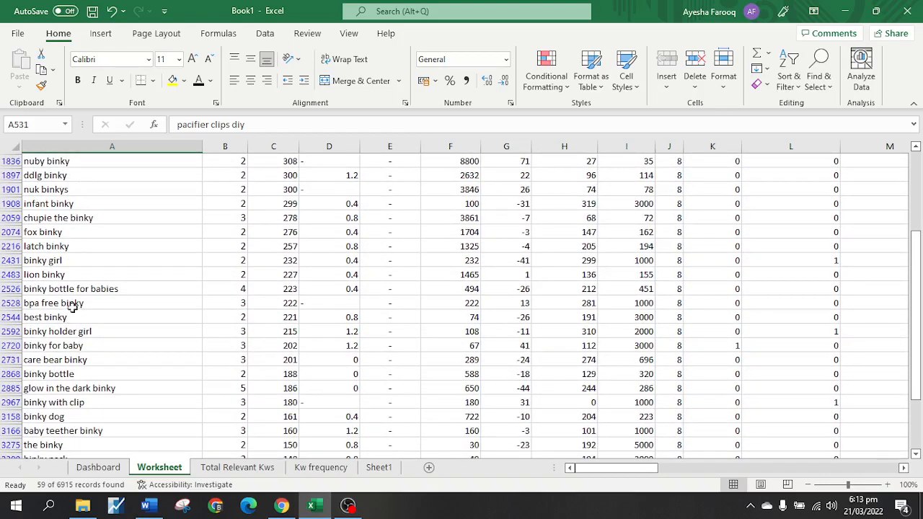
scroll(52, 346, down, 2)
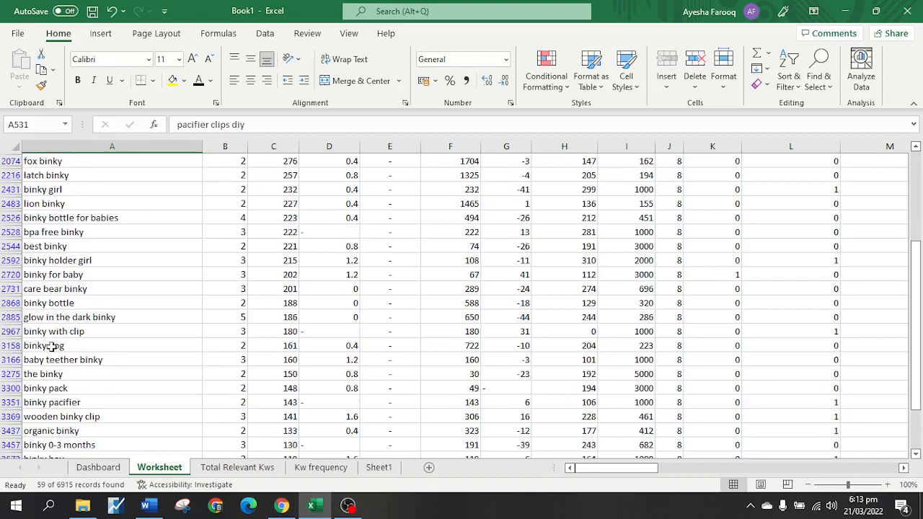
click(7, 331)
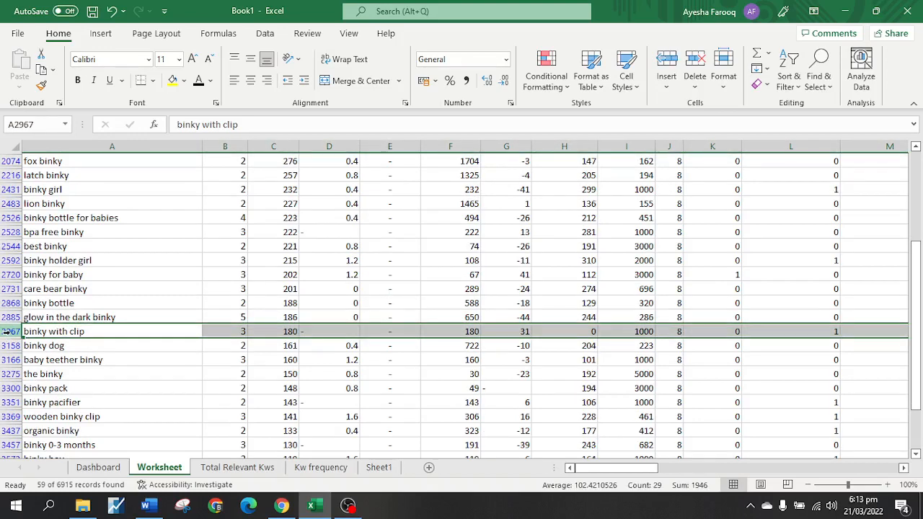
scroll(73, 427, down, 3)
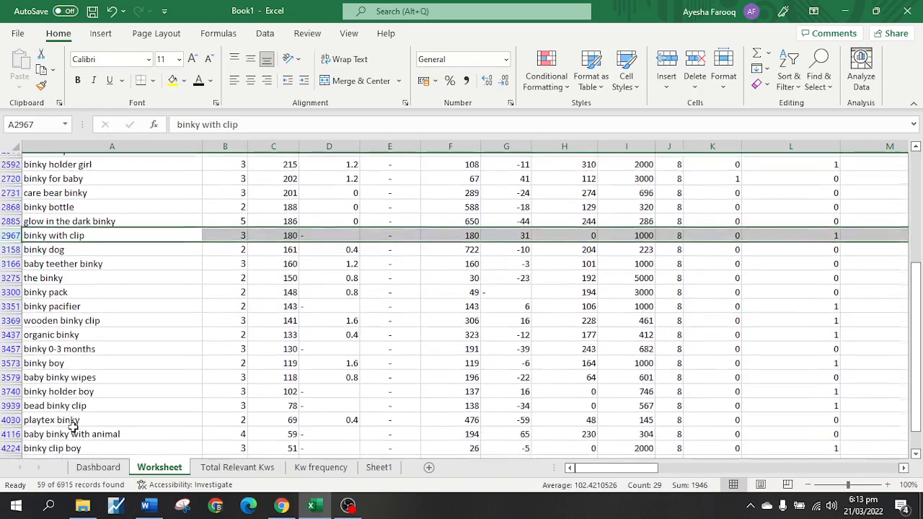
scroll(61, 404, down, 3)
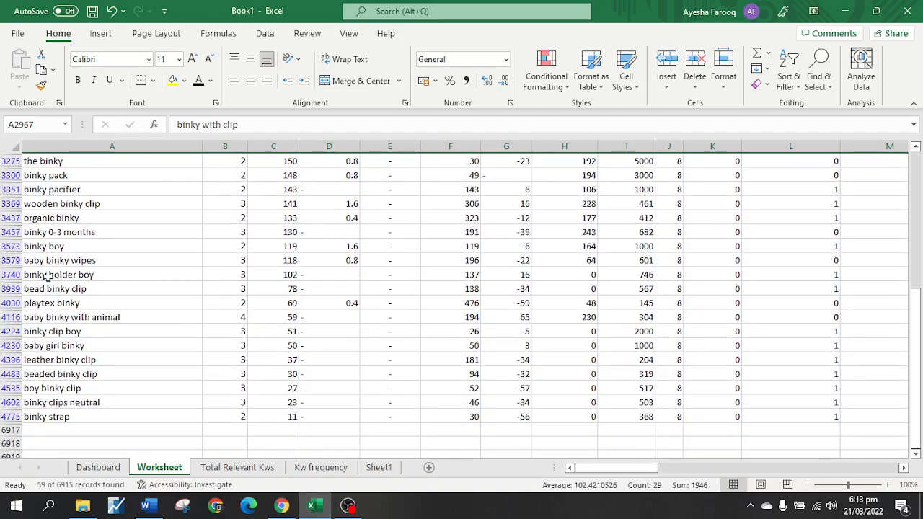
click(4, 289)
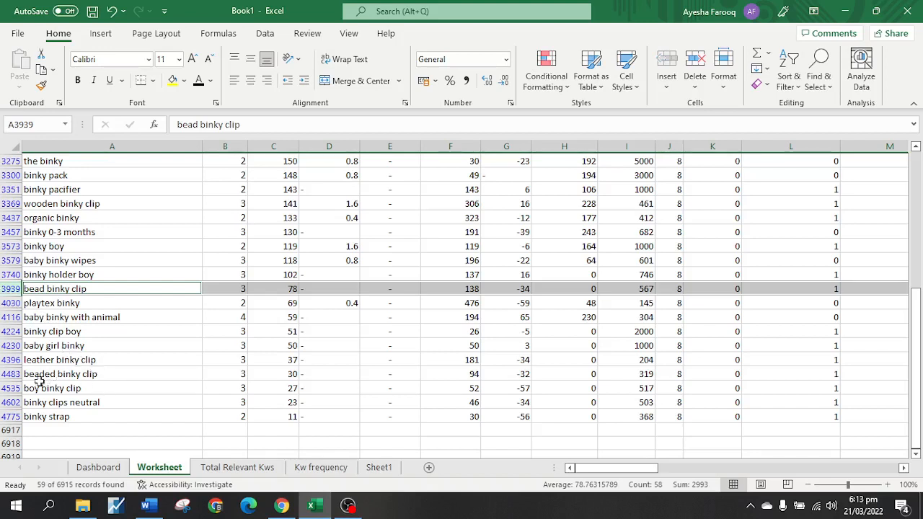
ctrl+click(11, 388)
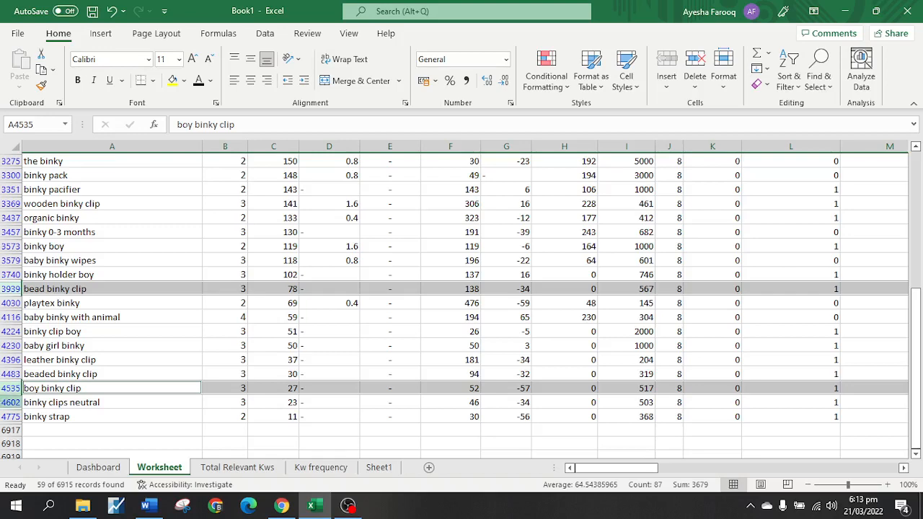
ctrl+click(10, 403)
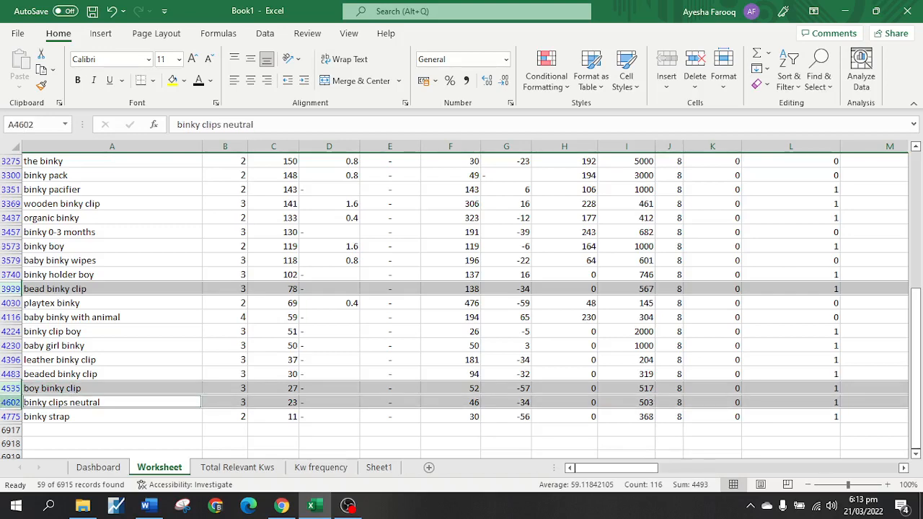
- Copy the selected binky clip rows into Total Relevant Kws, starting at row 596 below the existing keywords
key(ctrl+c)
click(237, 467)
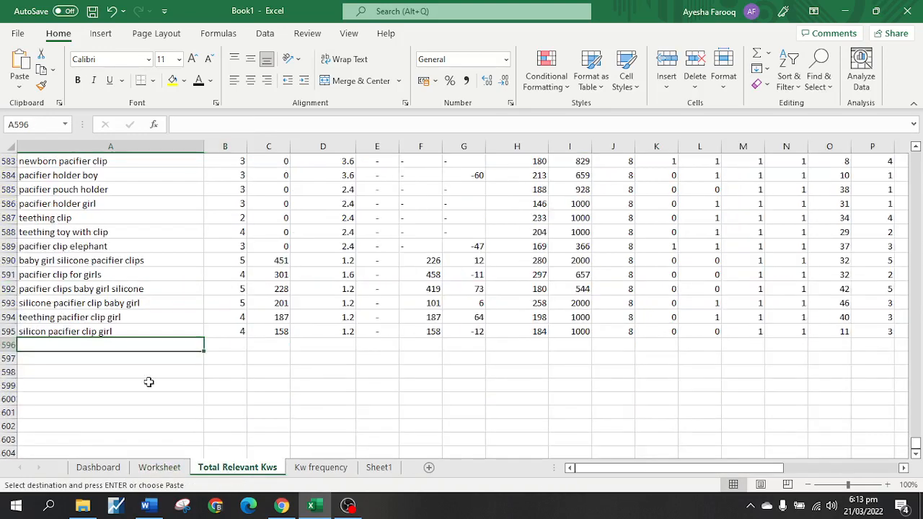
key(ctrl+v)
click(132, 401)
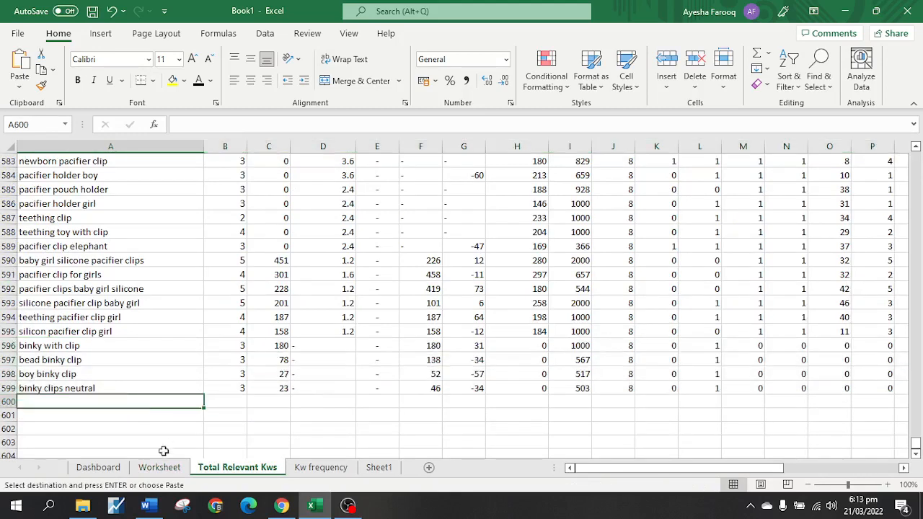
- Return to Worksheet and clear all its active column filters
click(159, 467)
scroll(167, 273, up, 4)
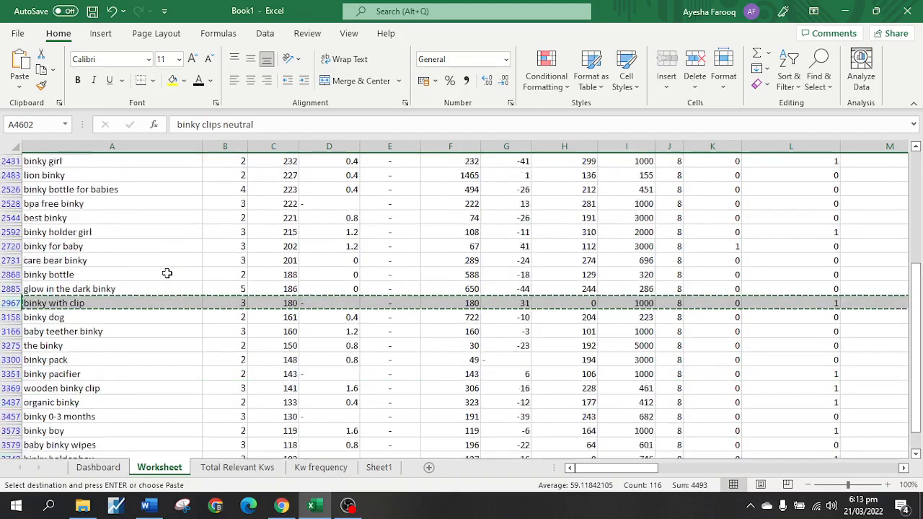
scroll(165, 273, up, 10)
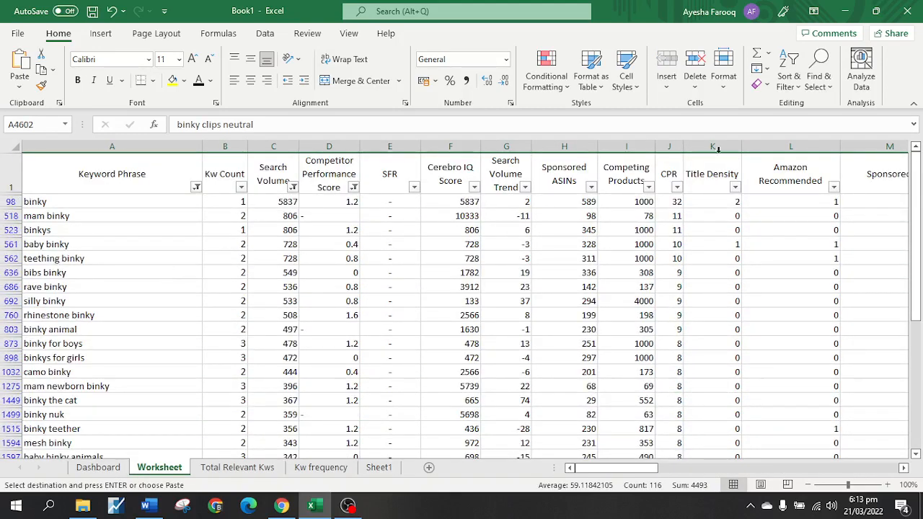
click(789, 72)
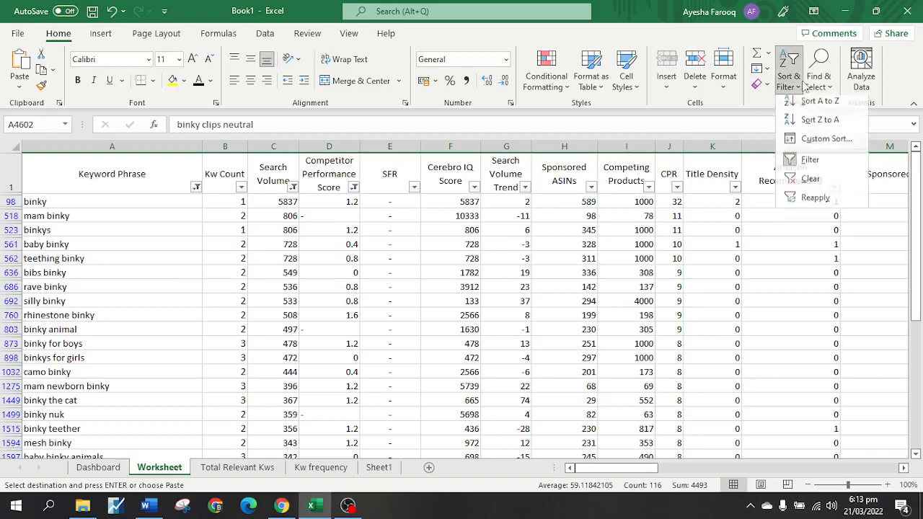
click(805, 183)
click(132, 244)
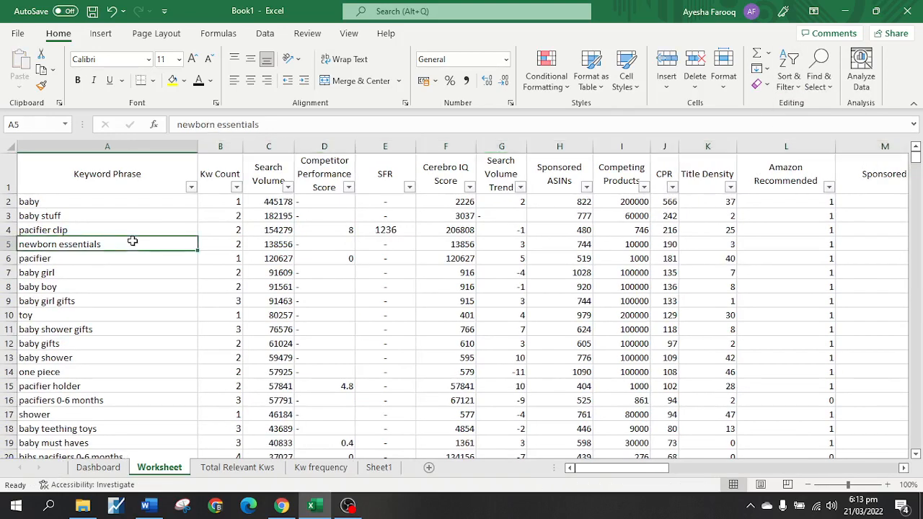
- Open Total Relevant Kws and go back to the start of its keyword list
click(239, 467)
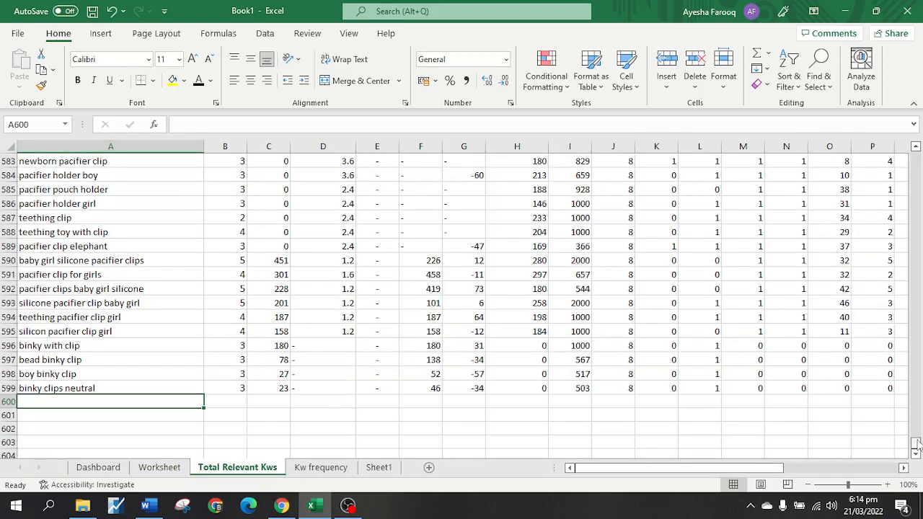
drag(918, 445, 916, 153)
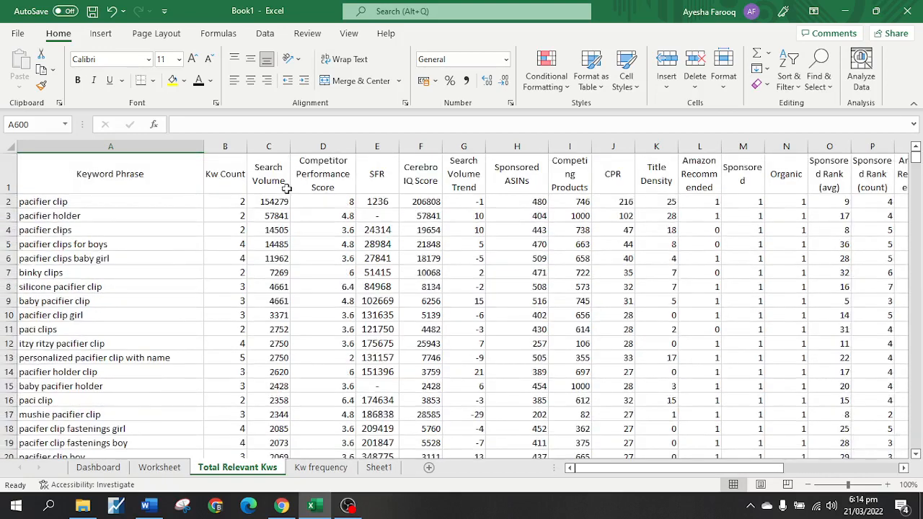
click(173, 236)
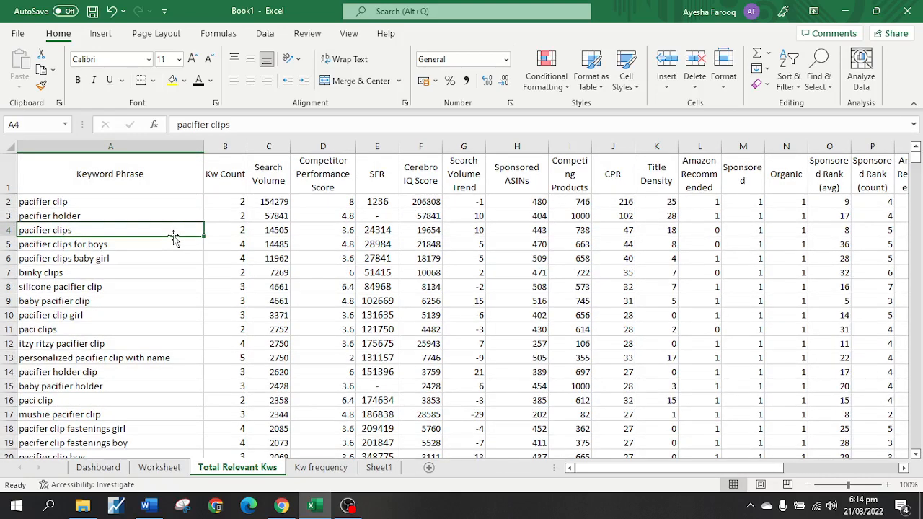
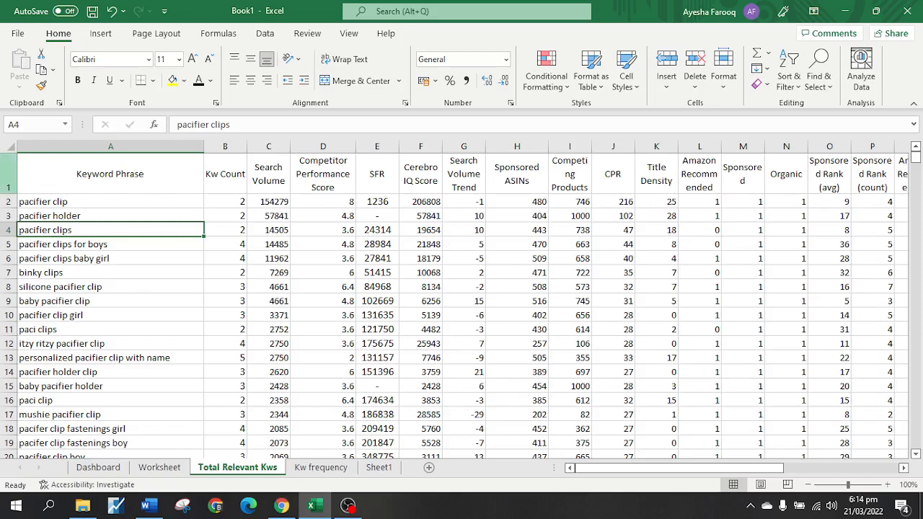
click(8, 180)
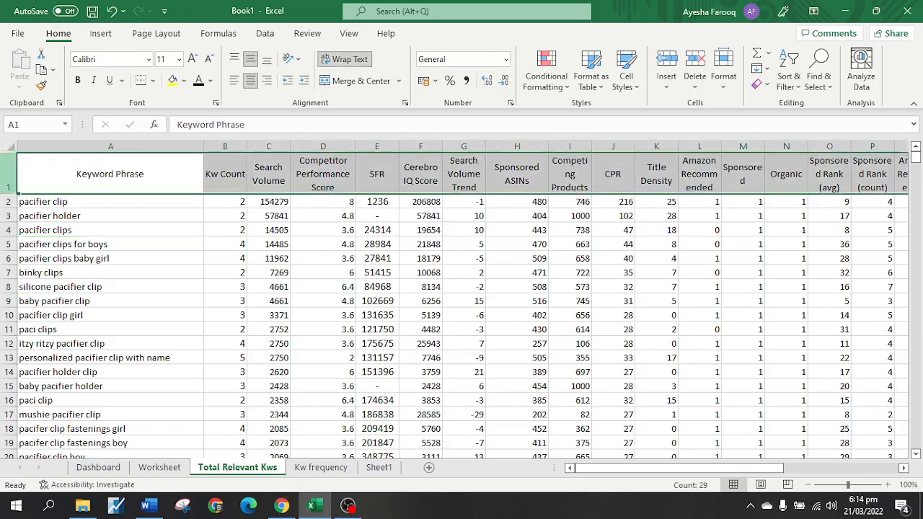
click(789, 79)
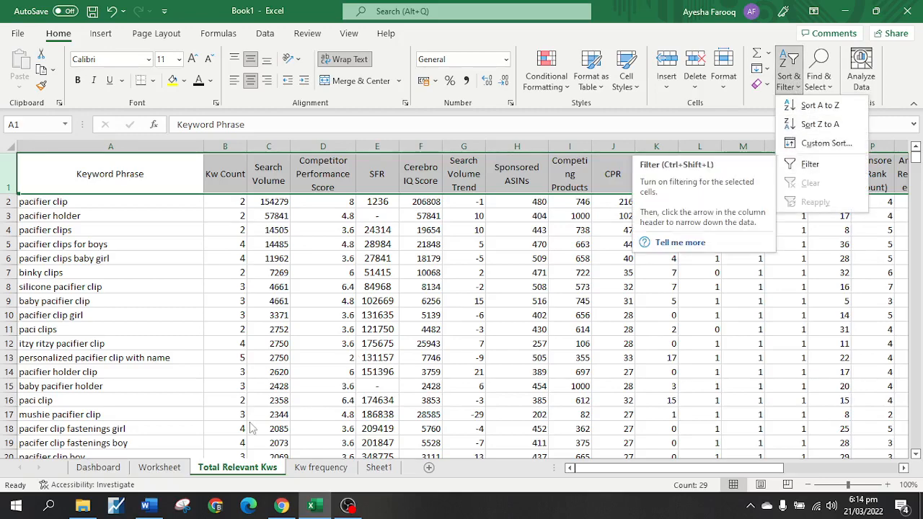
click(152, 359)
click(151, 359)
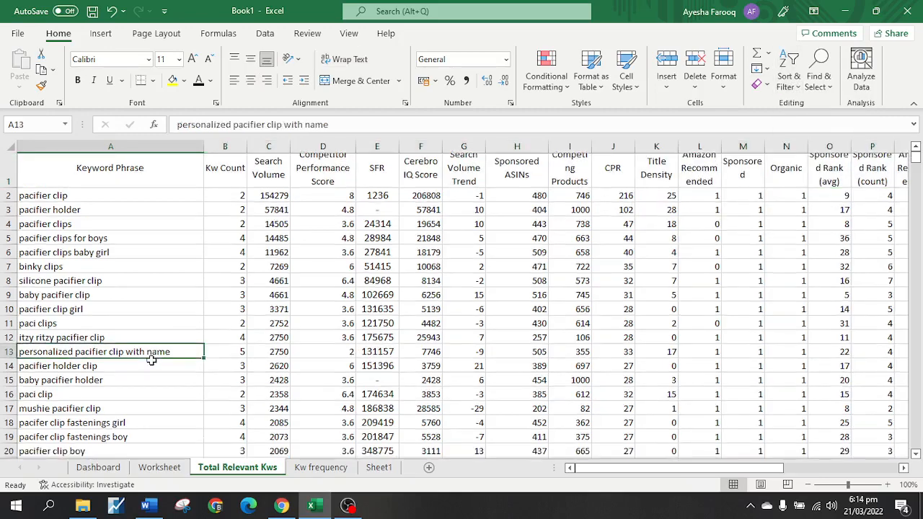
scroll(152, 360, down, 20)
scroll(151, 360, up, 20)
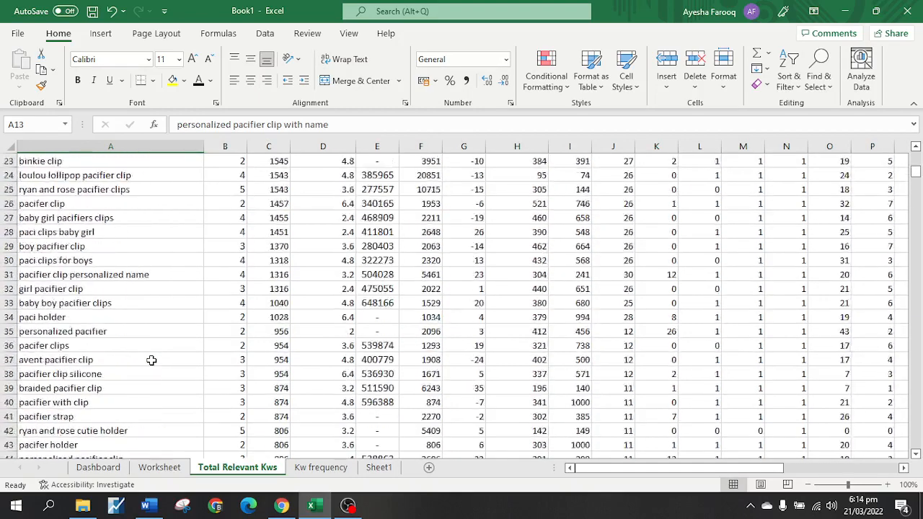
- Turn on filtering for the header row of Total Relevant Kws
mouse_move(8, 174)
mouse_down()
mouse_move(8, 244)
mouse_move(8, 174)
mouse_up()
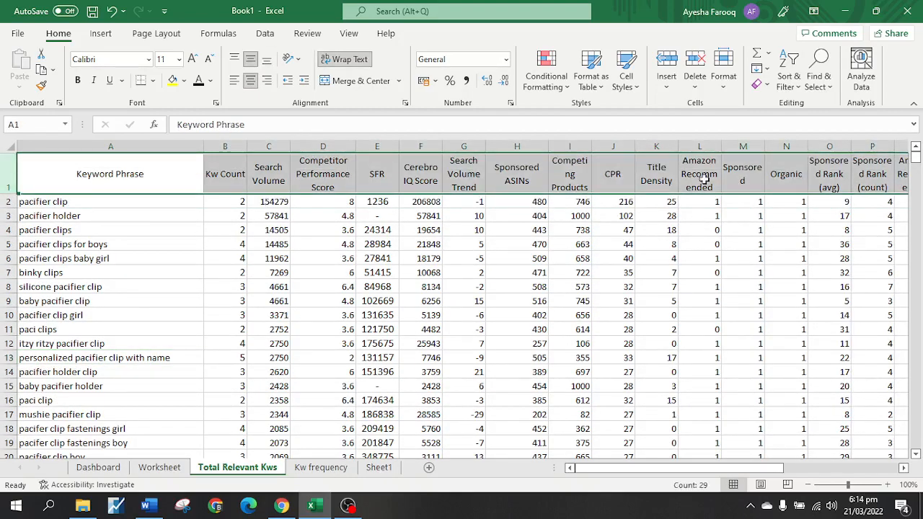
click(789, 80)
click(810, 164)
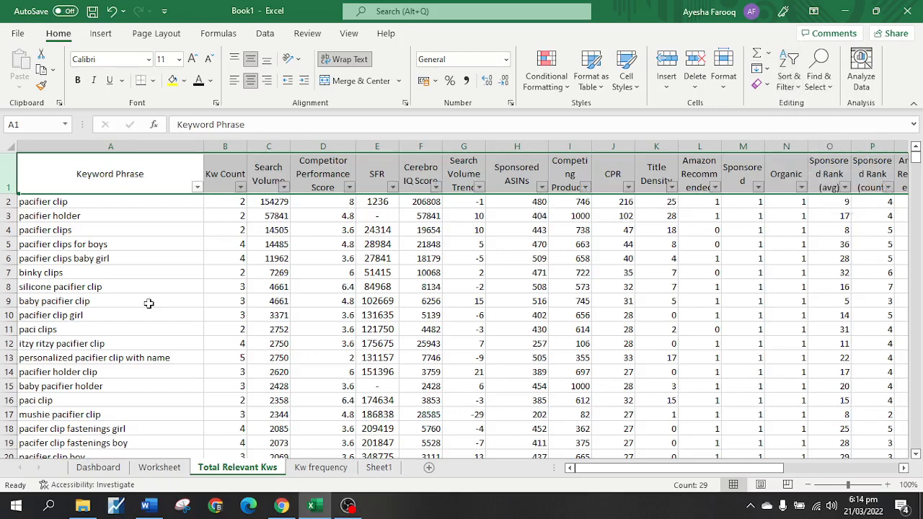
click(149, 302)
scroll(149, 303, down, 2)
scroll(148, 303, up, 2)
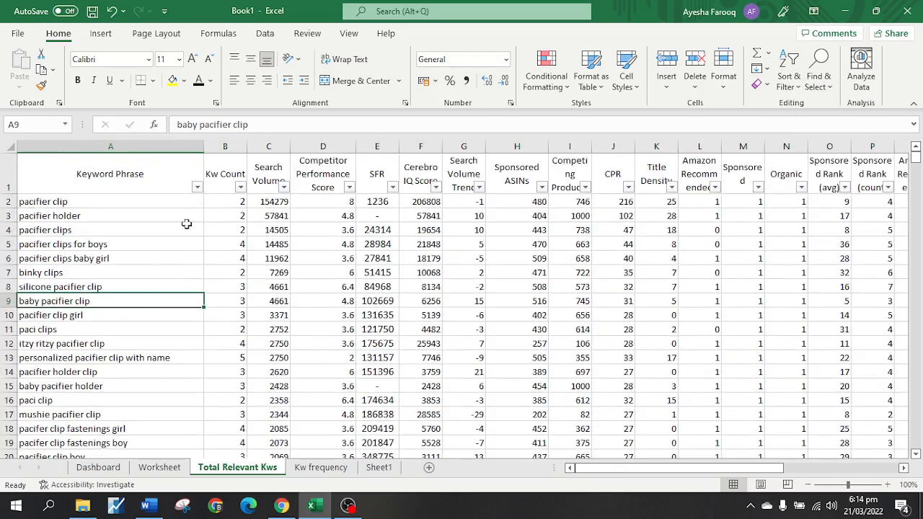
- On Worksheet, filter the Competitor Performance Score column to exclude the values 0 and "-"
click(172, 470)
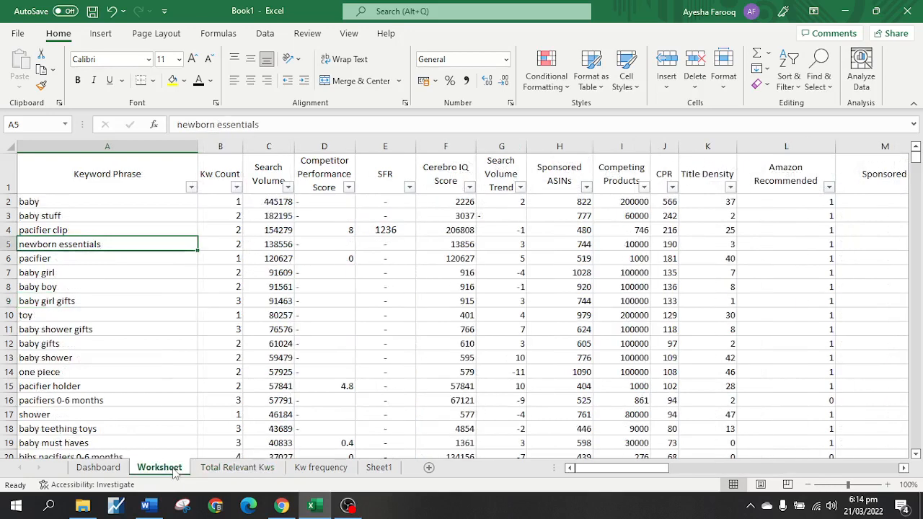
click(349, 188)
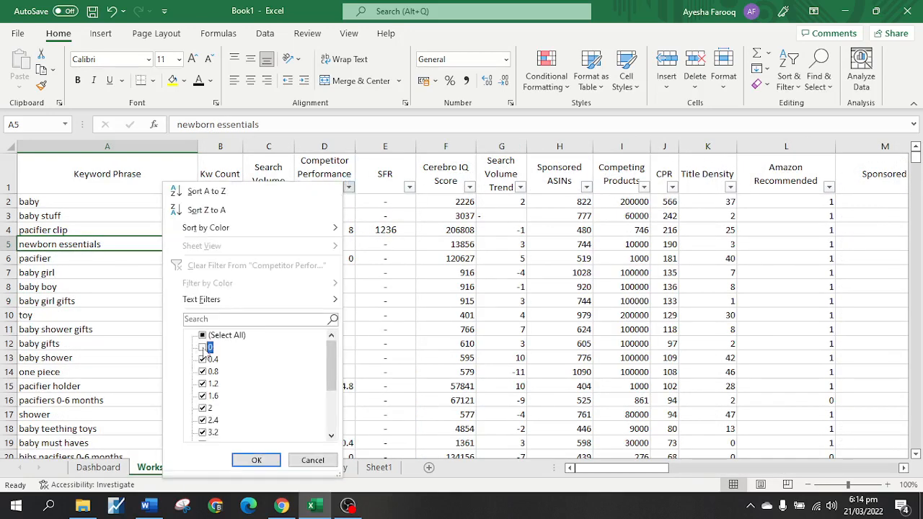
scroll(206, 350, down, 3)
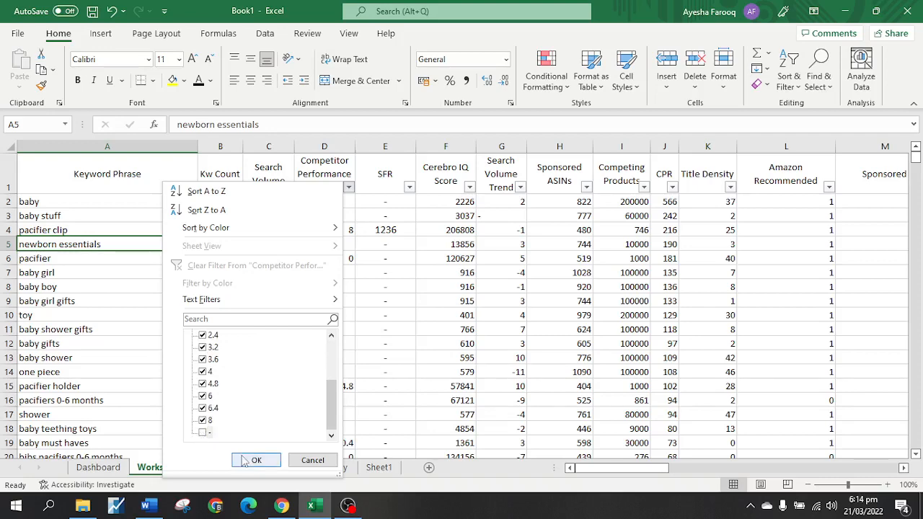
click(202, 433)
click(256, 460)
- Fill the filtered Competitor Performance Score column with yellow and clear the filter from Worksheet
click(309, 147)
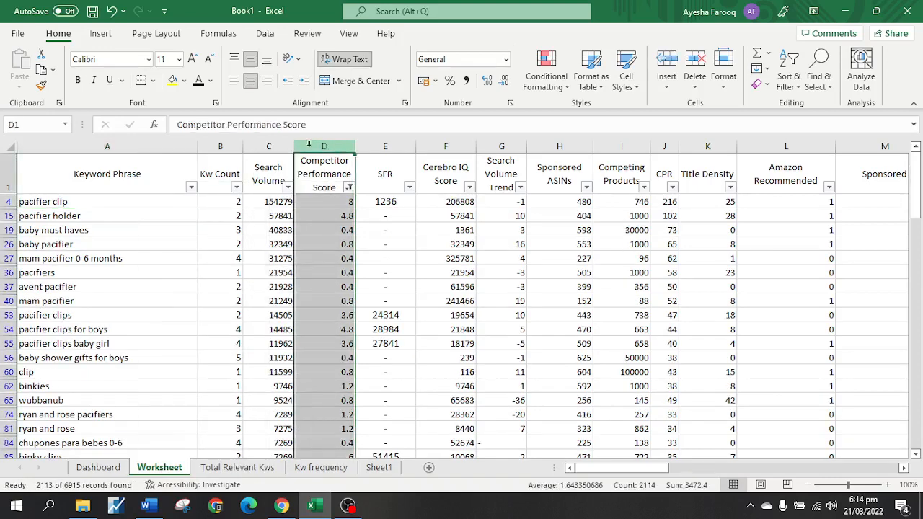
click(173, 81)
click(410, 247)
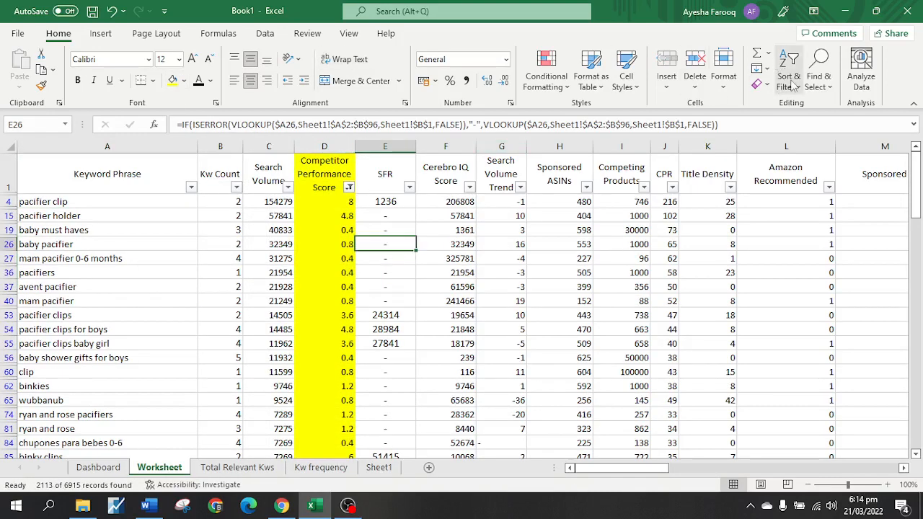
click(789, 80)
click(794, 185)
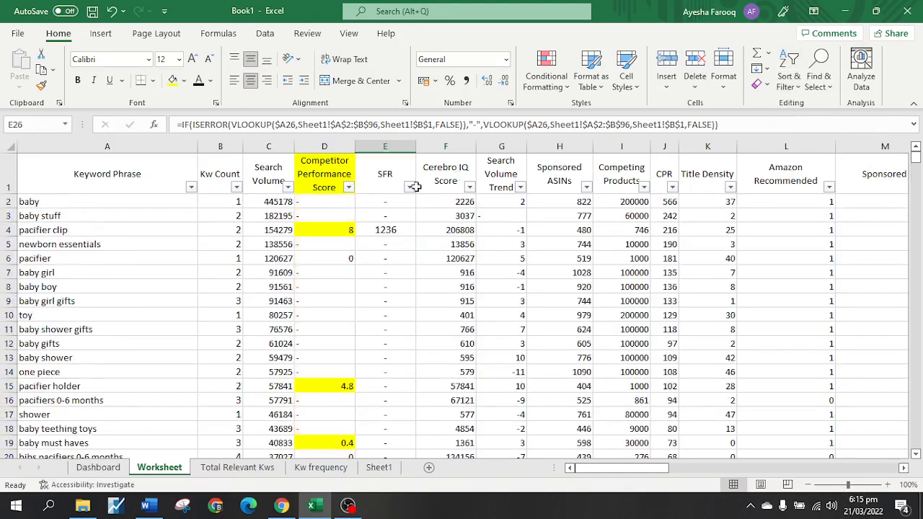
- On Worksheet, filter the SFR column to exclude the "-" entries
click(417, 187)
click(410, 187)
click(411, 187)
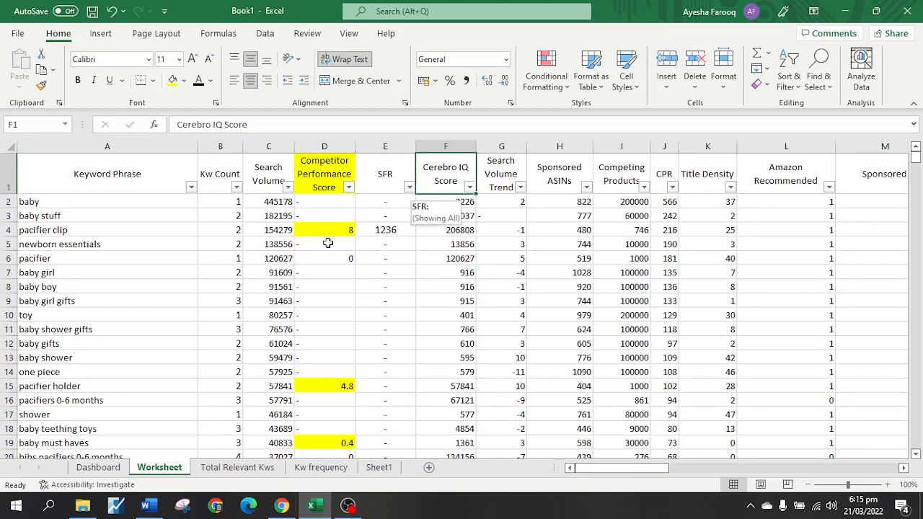
click(409, 189)
click(409, 188)
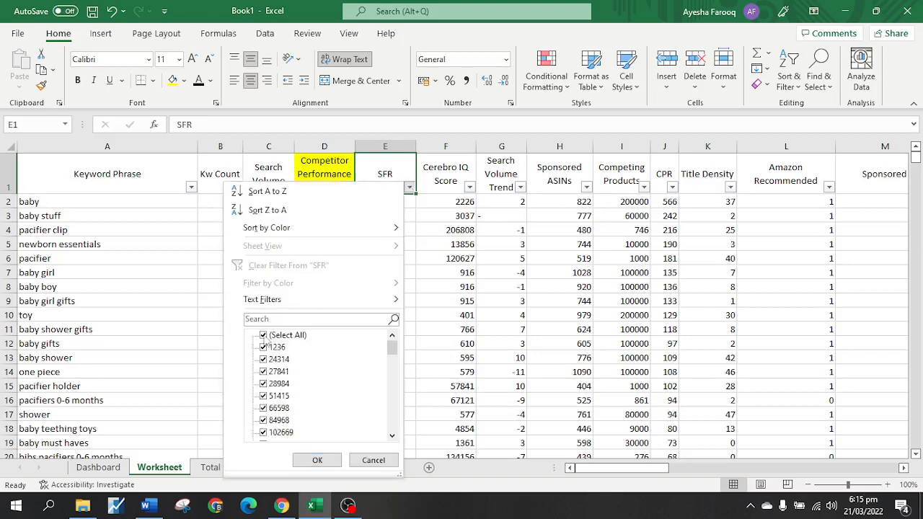
scroll(295, 353, down, 5)
click(263, 433)
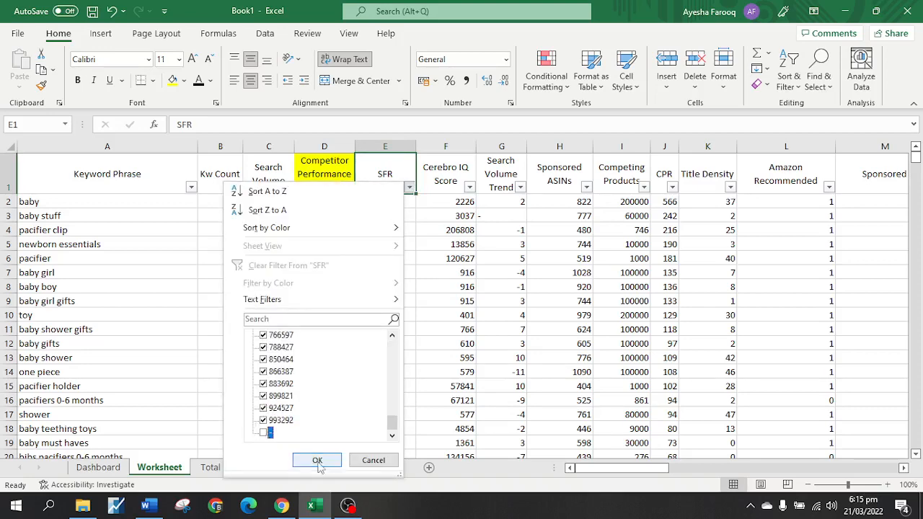
click(316, 460)
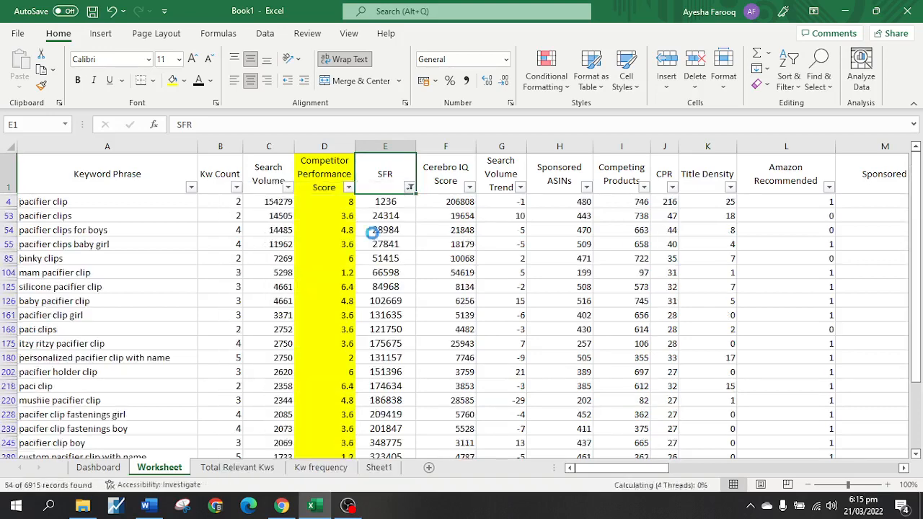
- Fill the filtered SFR column with light blue and clear the filter from Worksheet
click(385, 146)
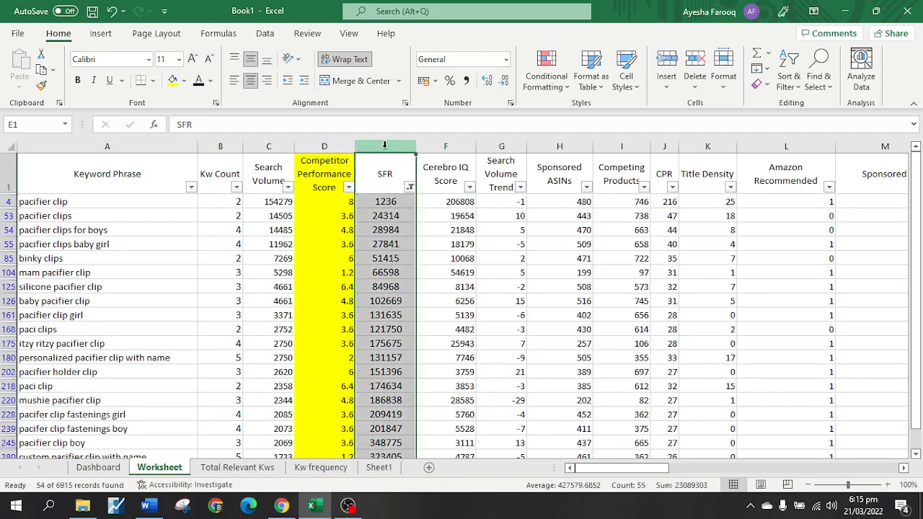
click(183, 81)
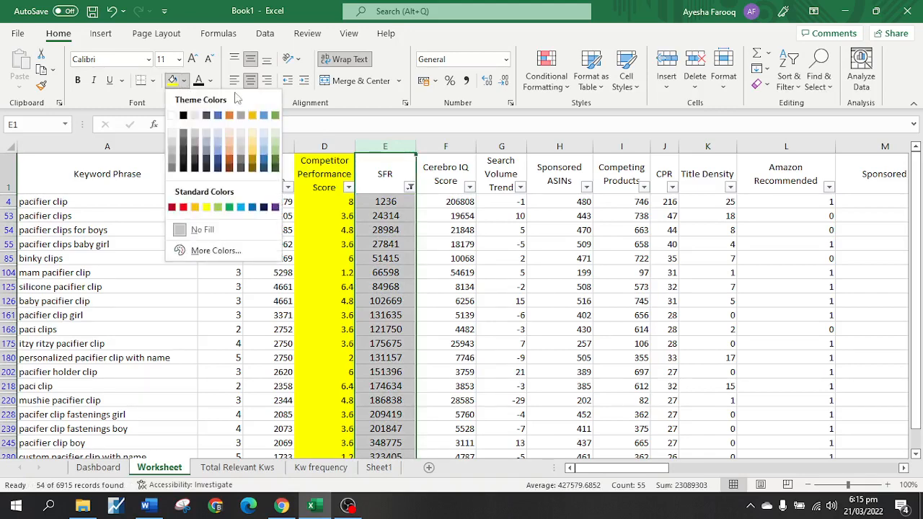
click(265, 151)
click(718, 286)
click(788, 72)
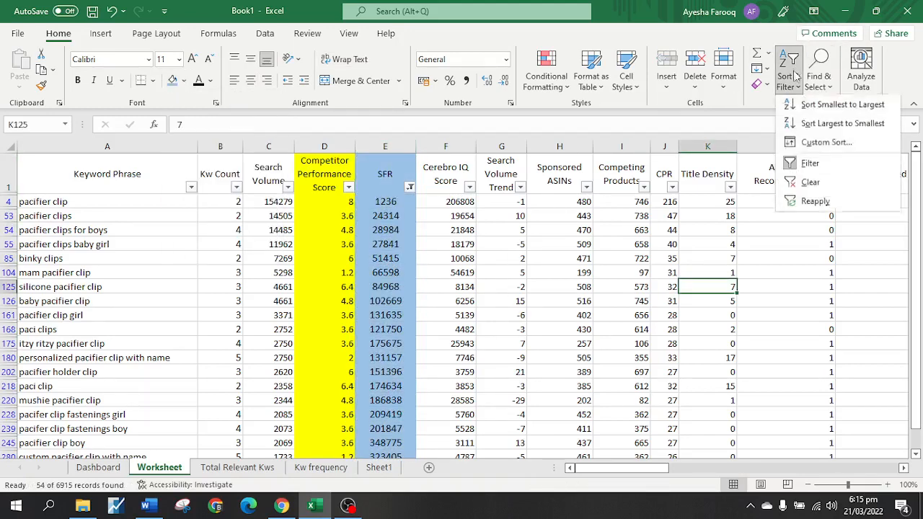
click(811, 182)
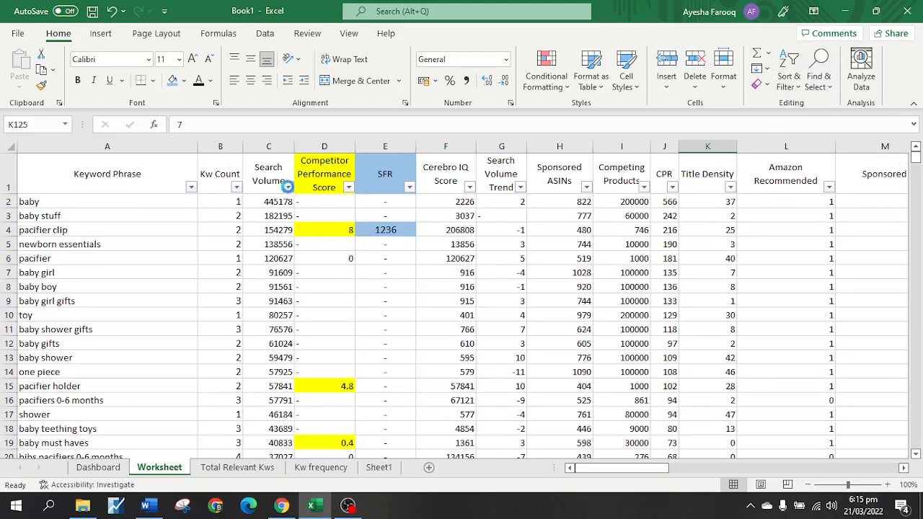
- Filter the Search Volume column on Worksheet to exclude the value 0
click(287, 187)
click(142, 347)
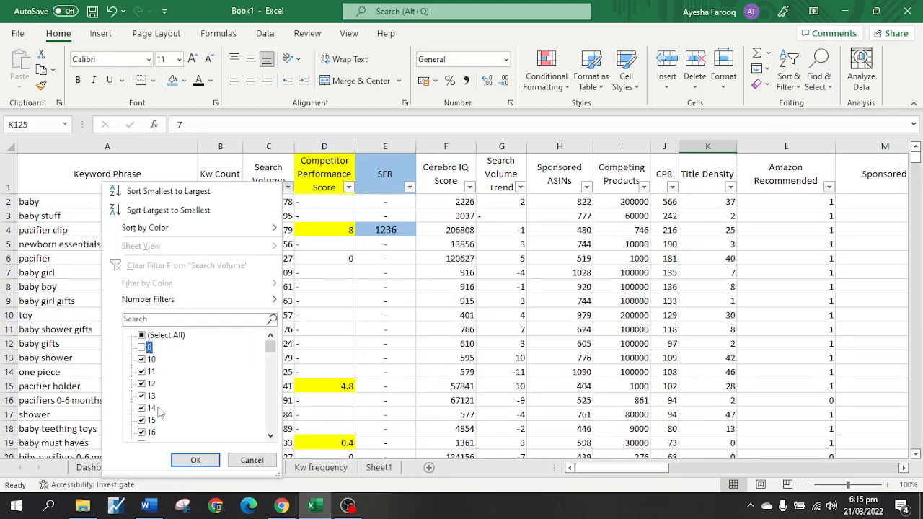
click(193, 460)
- Fill the filtered Search Volume column with light orange and clear the filter from Worksheet
click(271, 147)
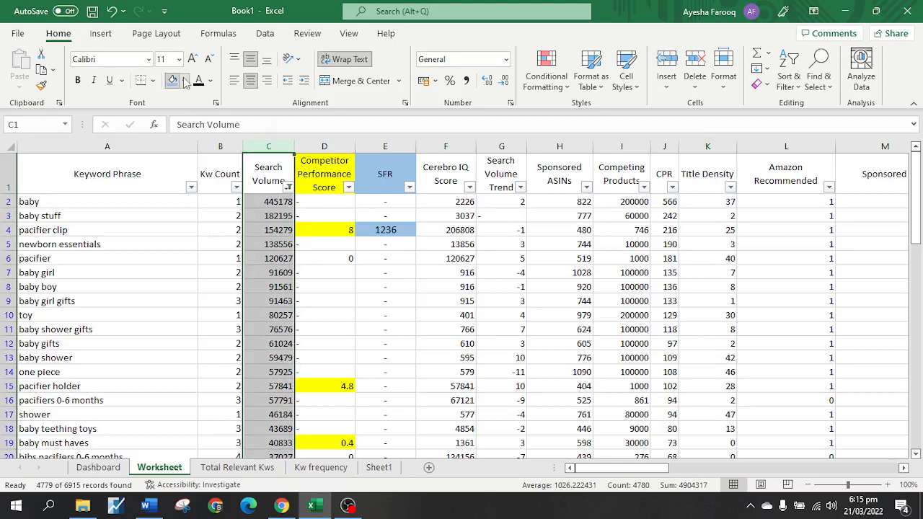
click(184, 80)
click(230, 150)
click(559, 343)
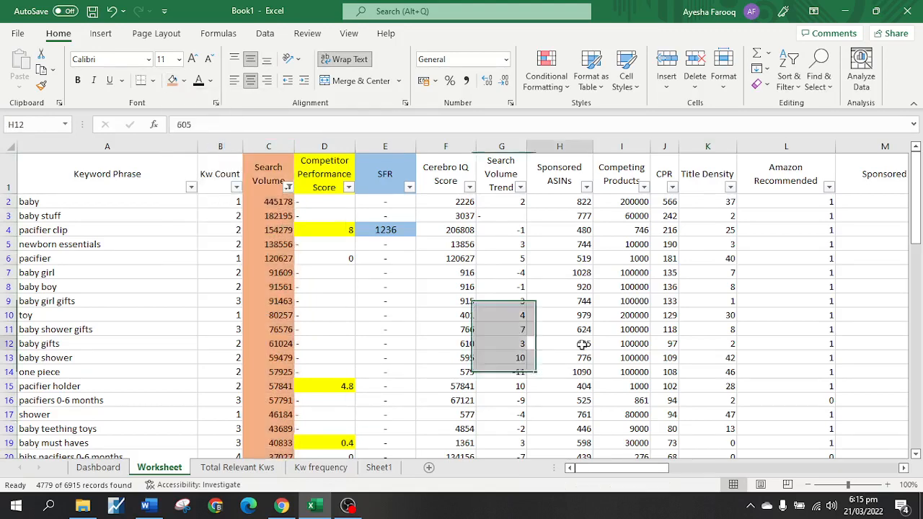
click(788, 76)
click(810, 182)
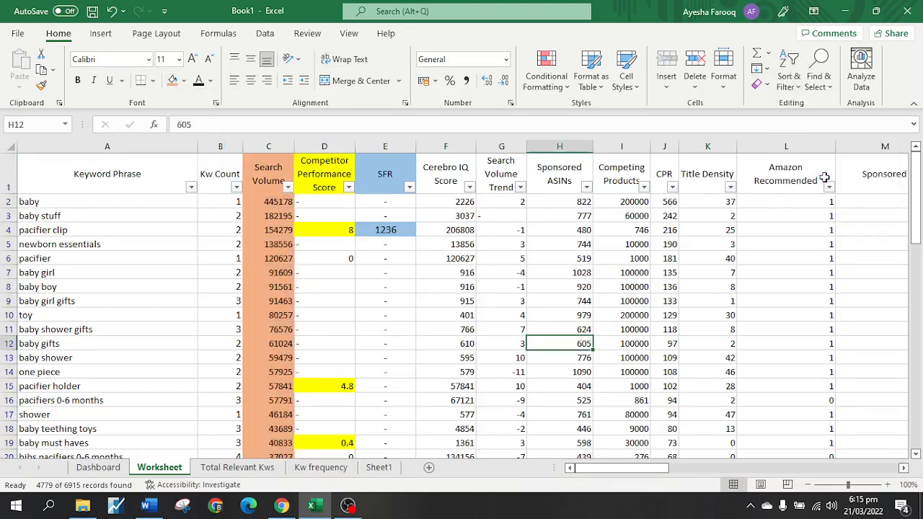
- Open Total Relevant Kws and filter its SFR column to exclude the "-" entries
click(214, 471)
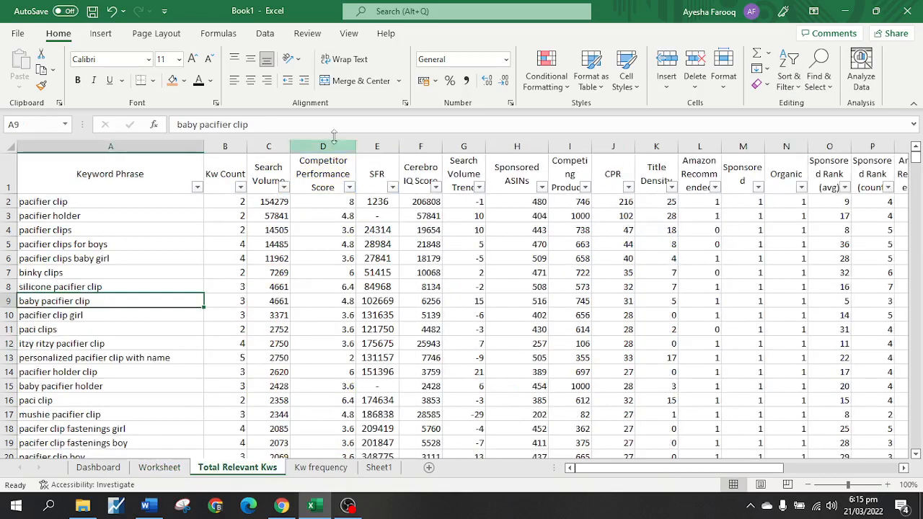
drag(259, 144, 381, 146)
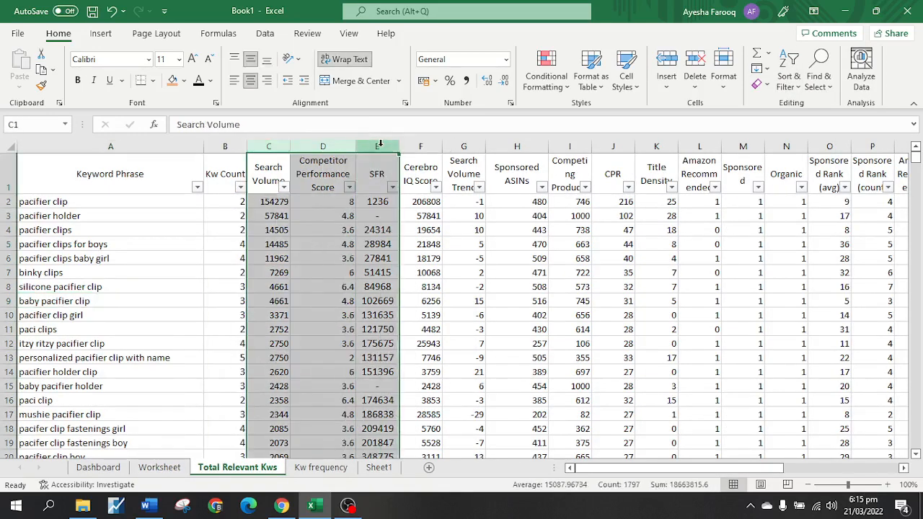
click(333, 216)
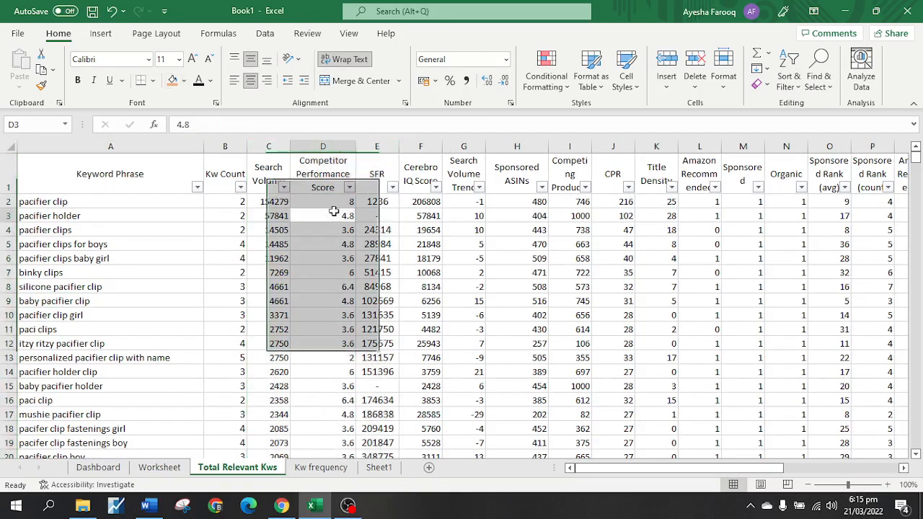
click(393, 188)
click(260, 371)
scroll(260, 372, down, 1)
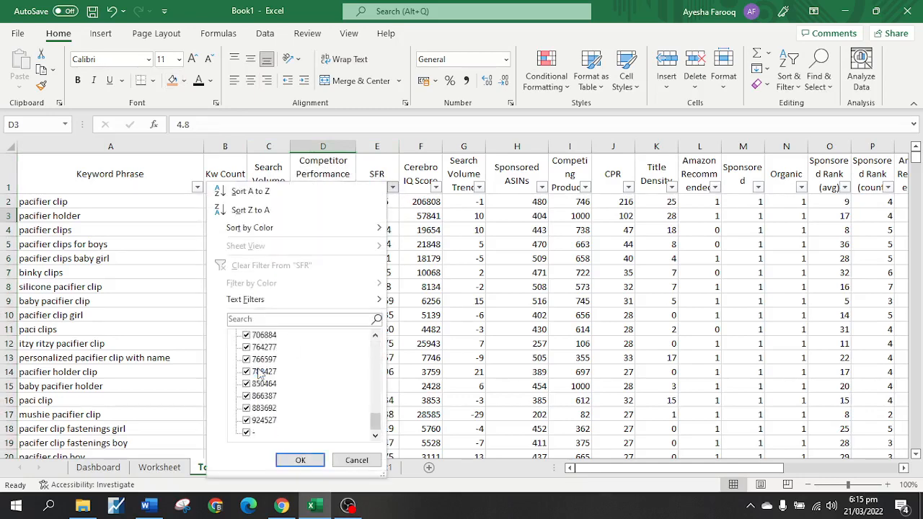
scroll(277, 387, up, 1)
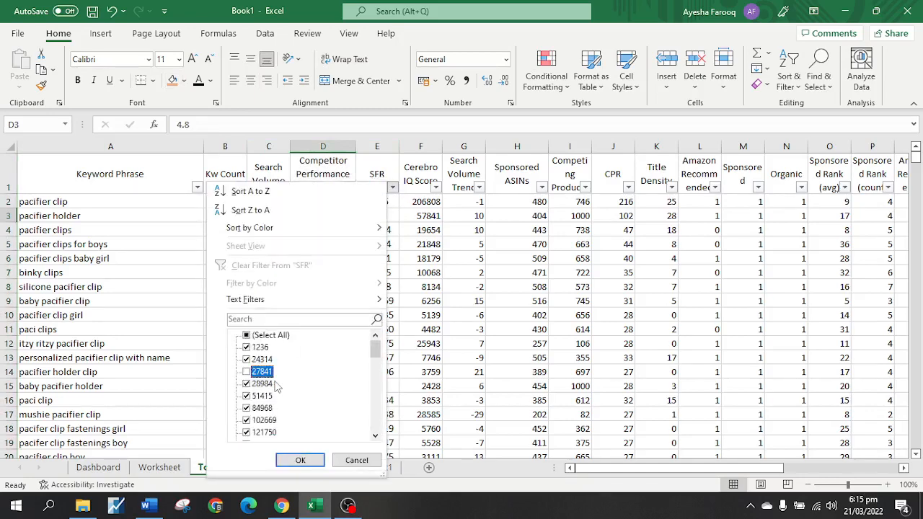
scroll(295, 397, down, 5)
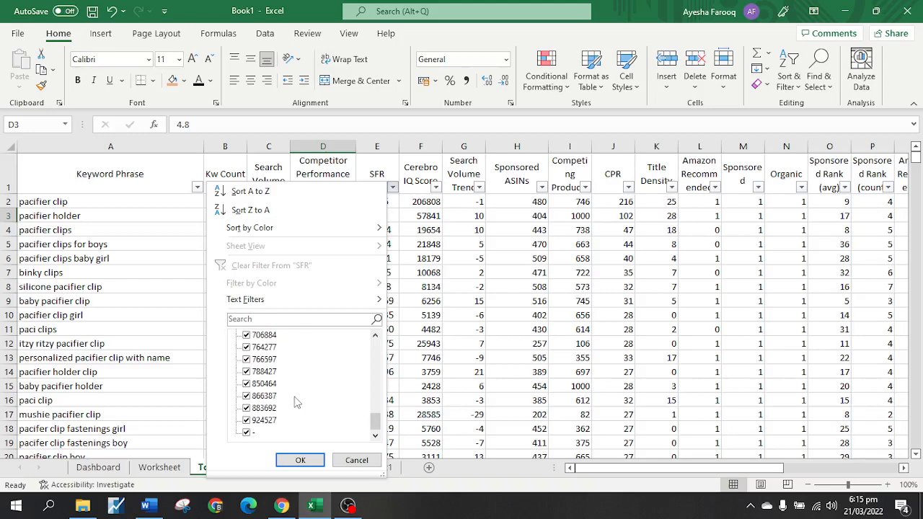
click(246, 433)
click(300, 460)
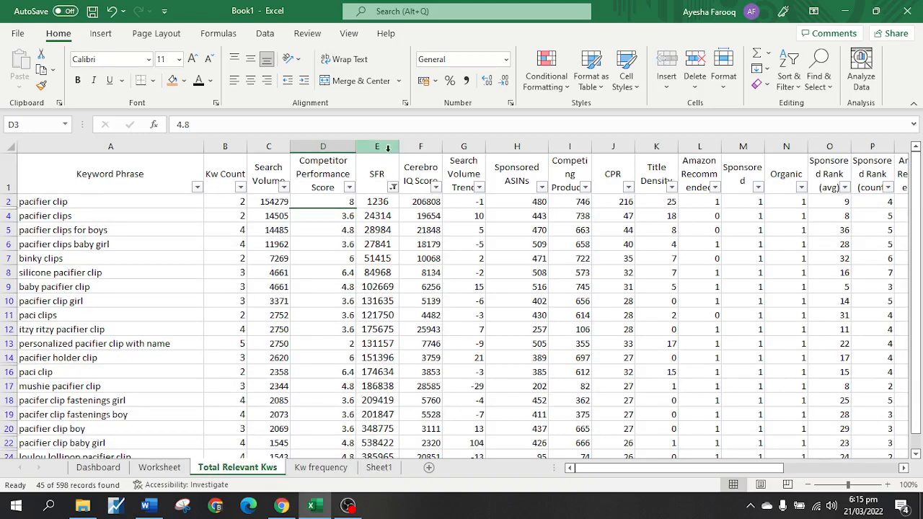
- Fill the filtered SFR column with light orange and clear the filter from Total Relevant Kws
click(377, 147)
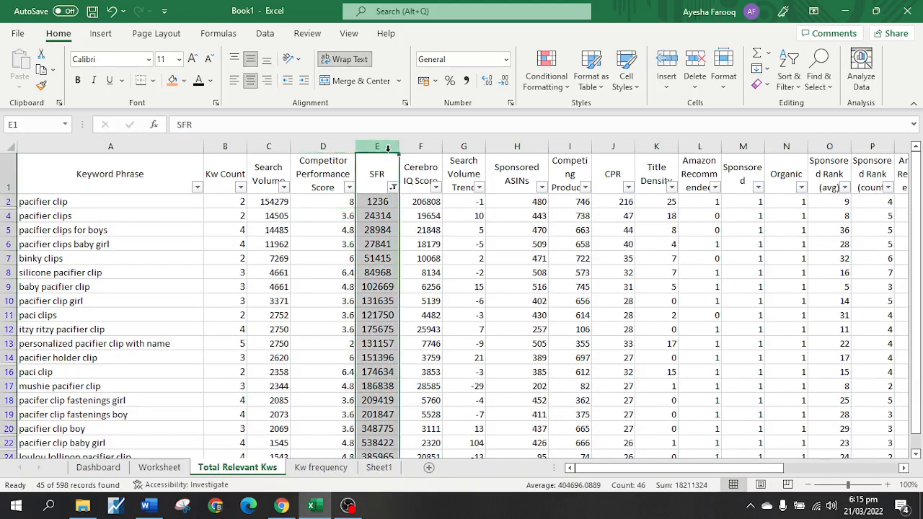
click(173, 80)
click(617, 273)
click(788, 72)
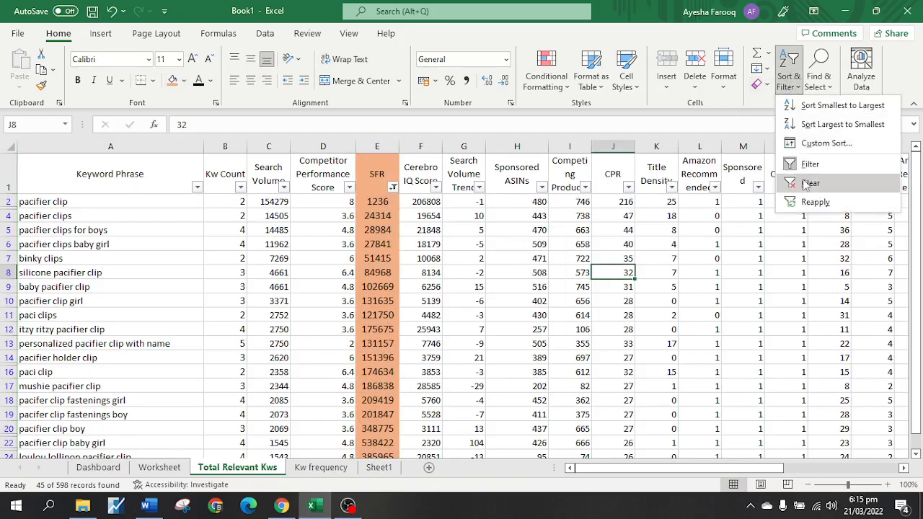
click(806, 185)
- In Total Relevant Kws, fill the Competitor Performance Score column with light blue and the Search Volume column with light green
click(335, 146)
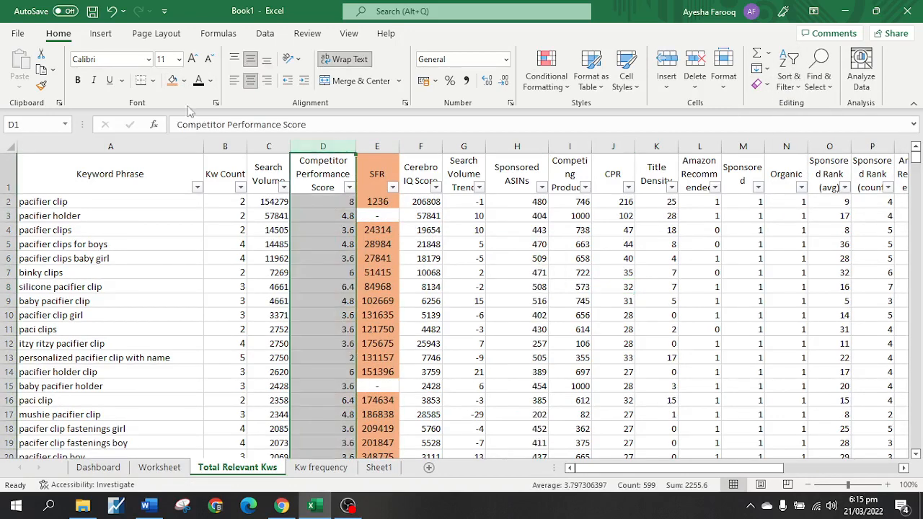
click(185, 80)
click(213, 149)
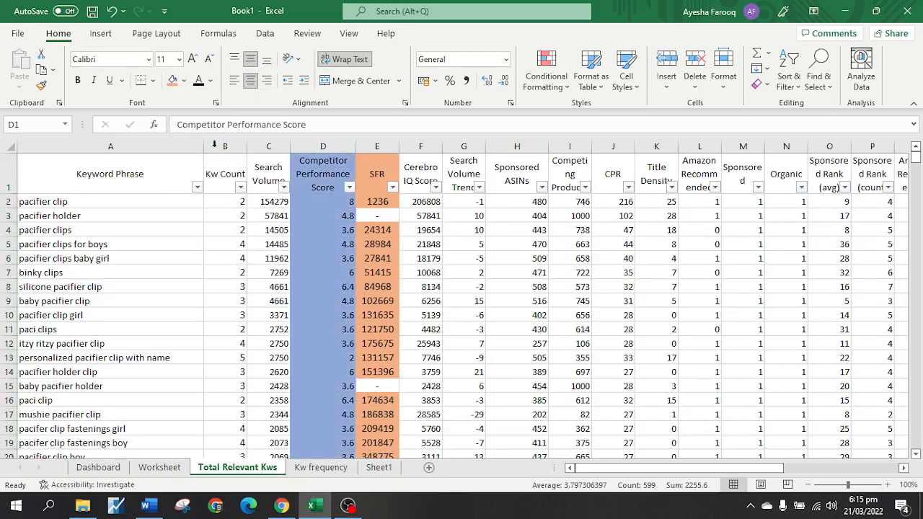
click(271, 149)
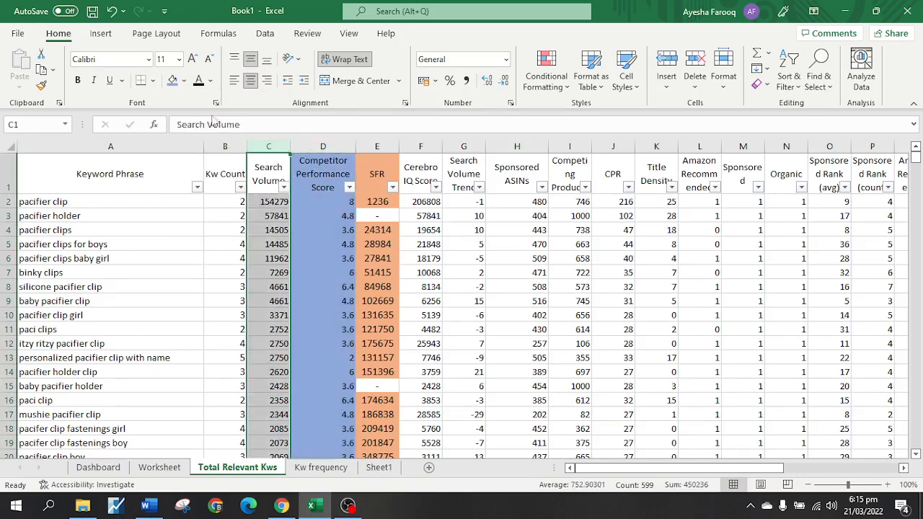
click(184, 80)
click(209, 199)
click(517, 329)
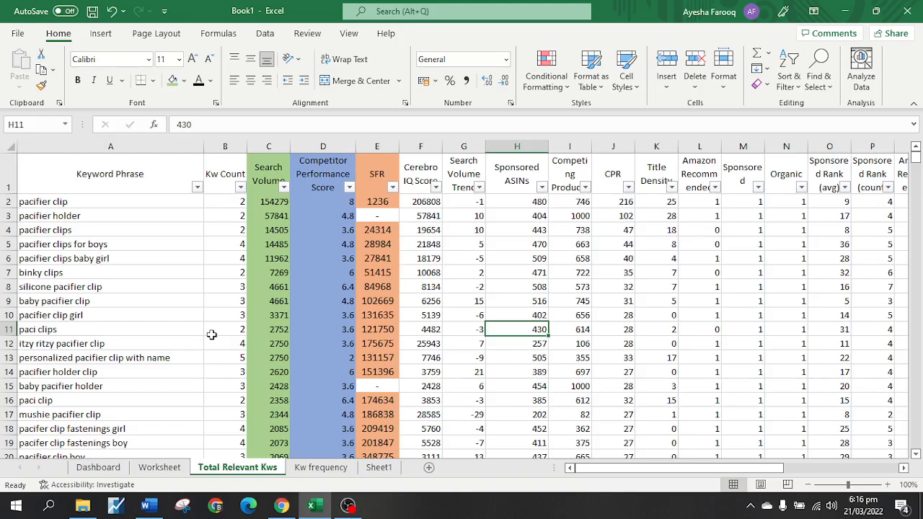
- Insert two blank columns between Kw Count and Search Volume in Total Relevant Kws
click(160, 146)
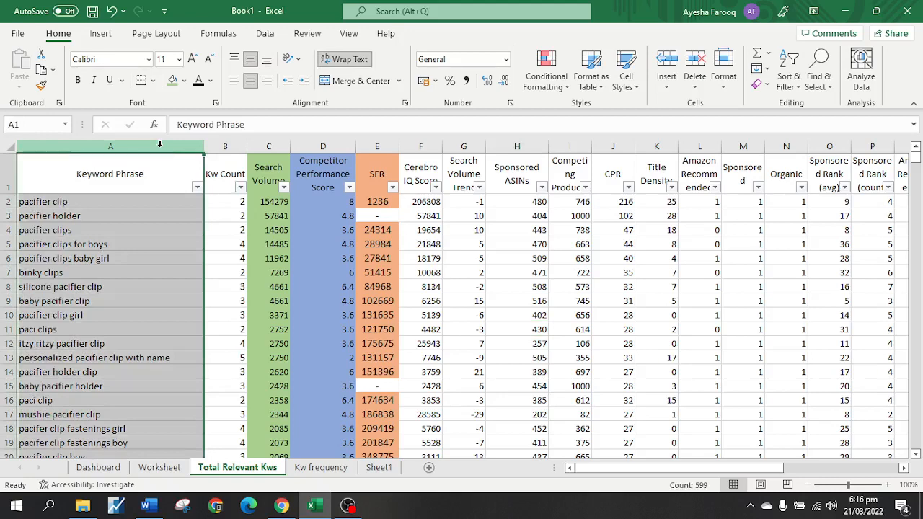
click(159, 330)
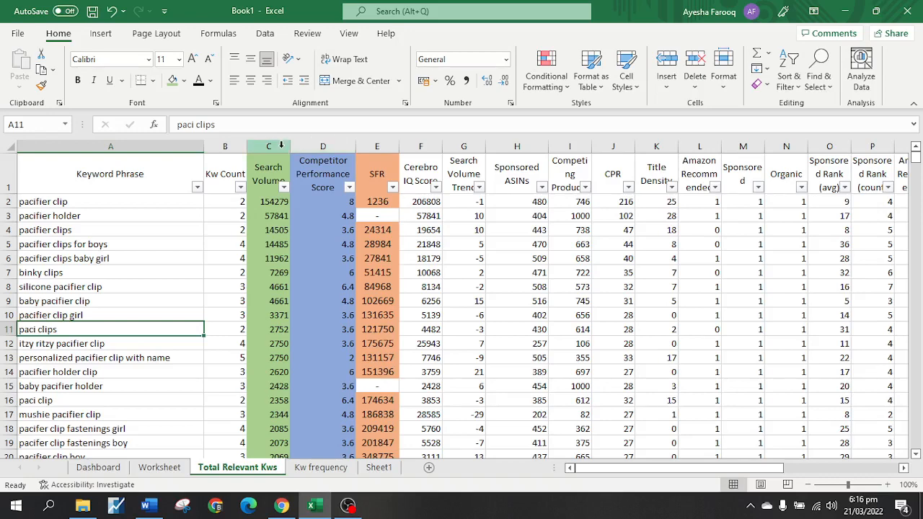
click(281, 146)
drag(276, 146, 328, 147)
right_click(345, 150)
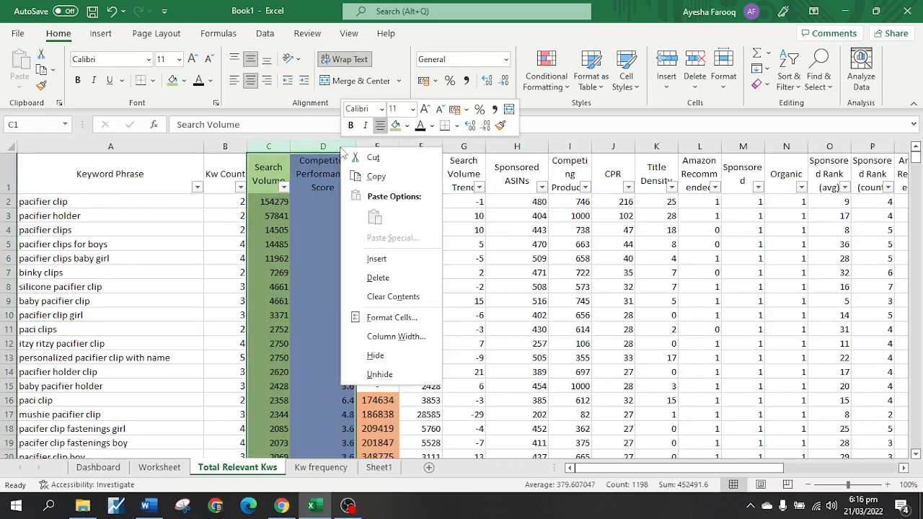
key(Escape)
key(ctrl+plus)
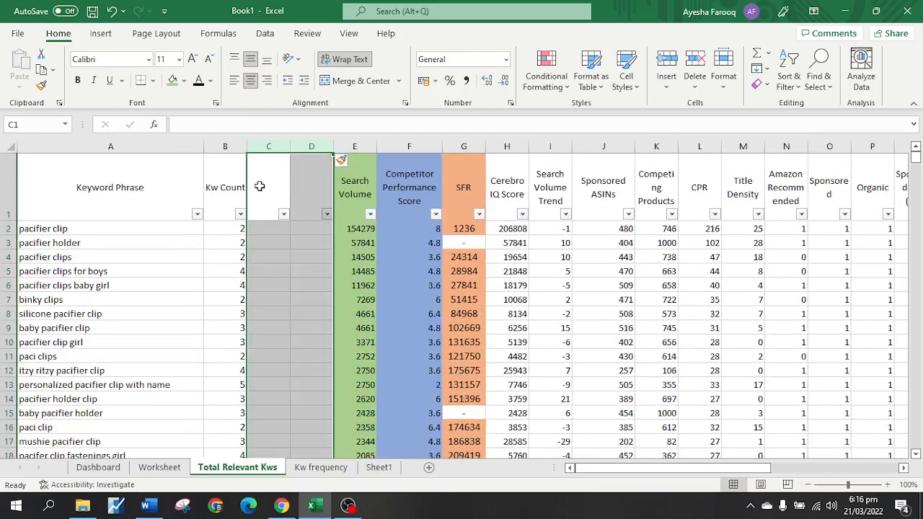
- Enter the headers Intent and Relevancy in cells C1 and D1 of the new columns
click(261, 186)
text(Intent)
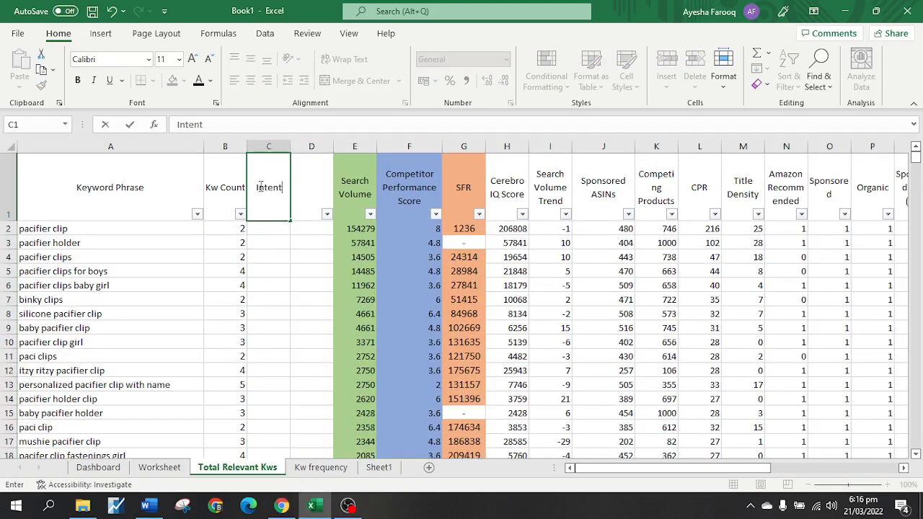
key(Tab)
text(Rele)
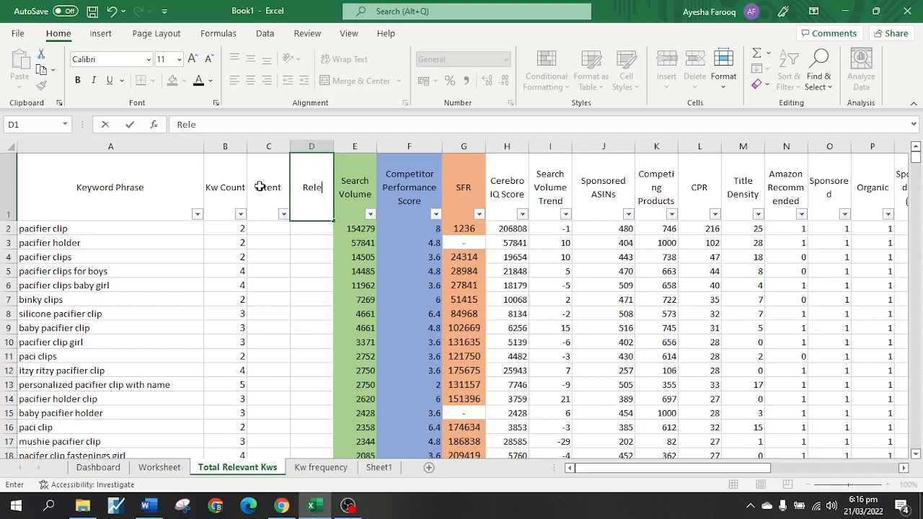
text(vancy)
key(Return)
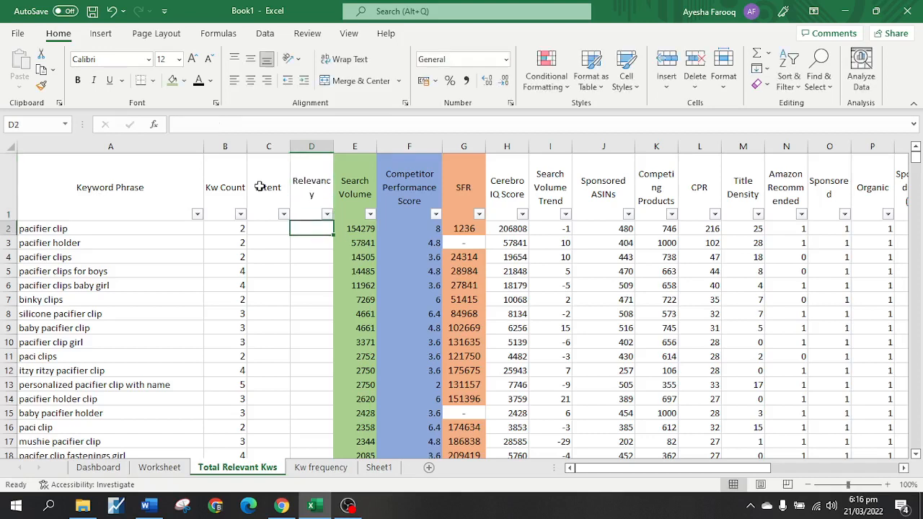
- Widen the Relevancy and Intent columns and select the first empty Intent cell, C2
drag(334, 146, 365, 148)
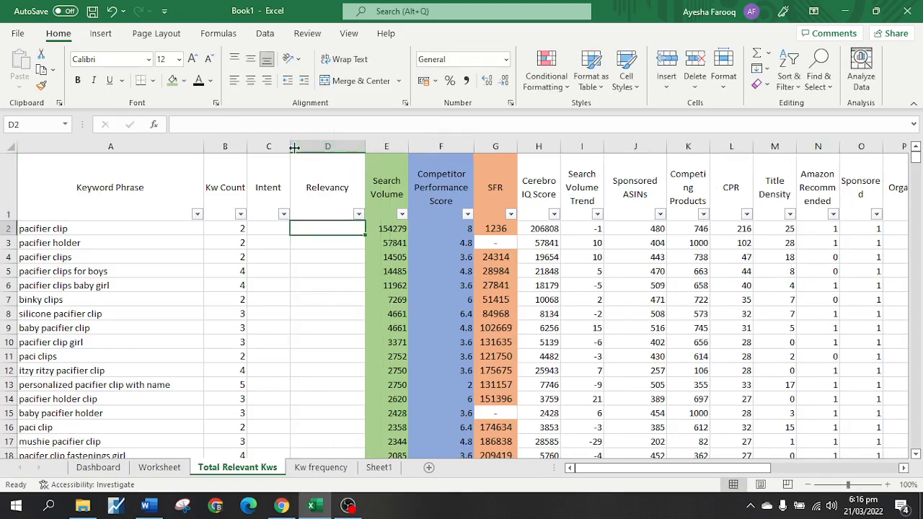
drag(291, 148, 323, 149)
scroll(298, 237, down, 1)
scroll(305, 226, up, 1)
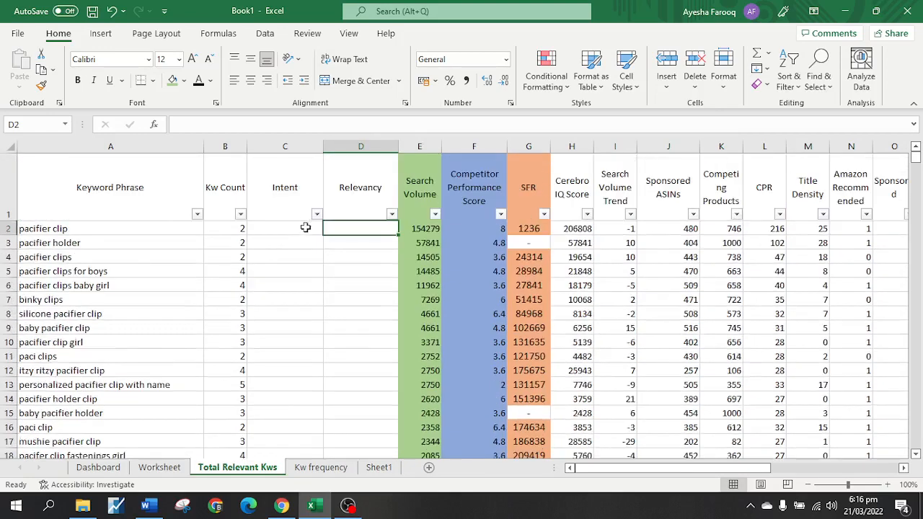
click(289, 227)
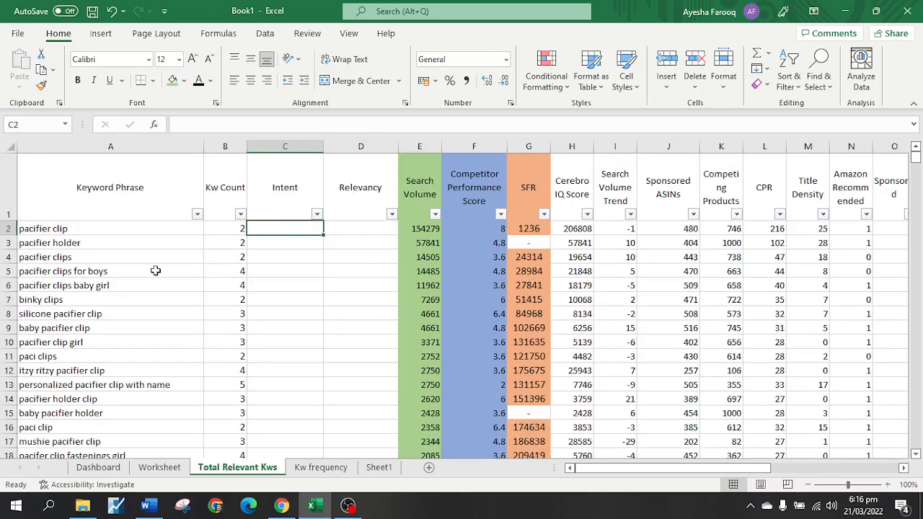
- Check the Dashboard and Kw frequency sheets, and filter Keyword Phrase in Total Relevant Kws to phrases containing "binky"
scroll(155, 271, down, 2)
click(114, 468)
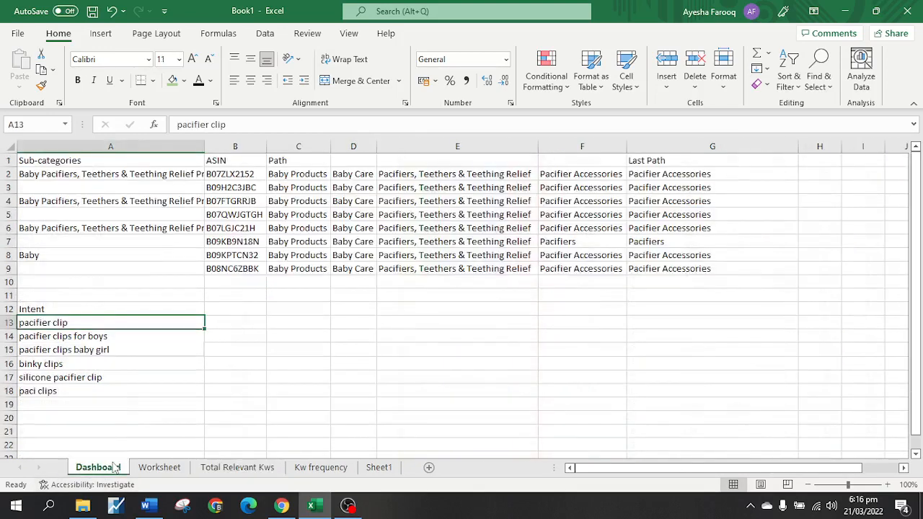
click(310, 468)
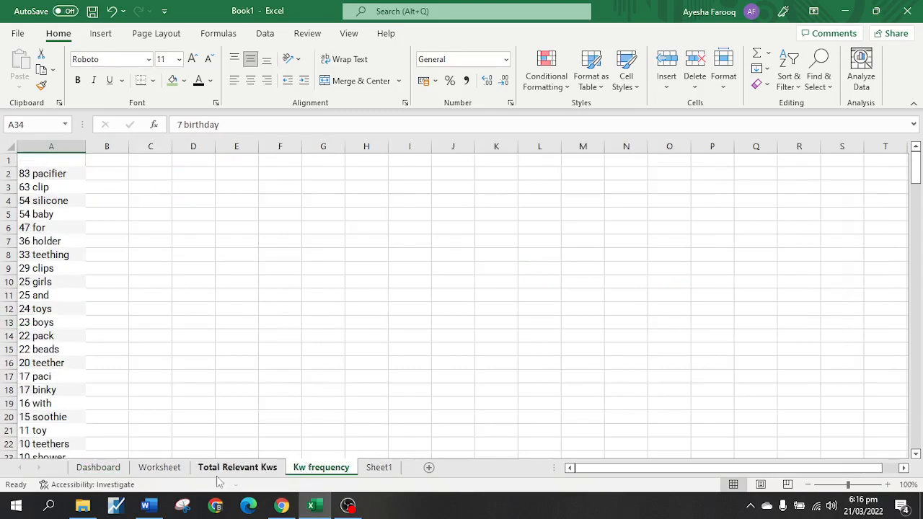
click(237, 469)
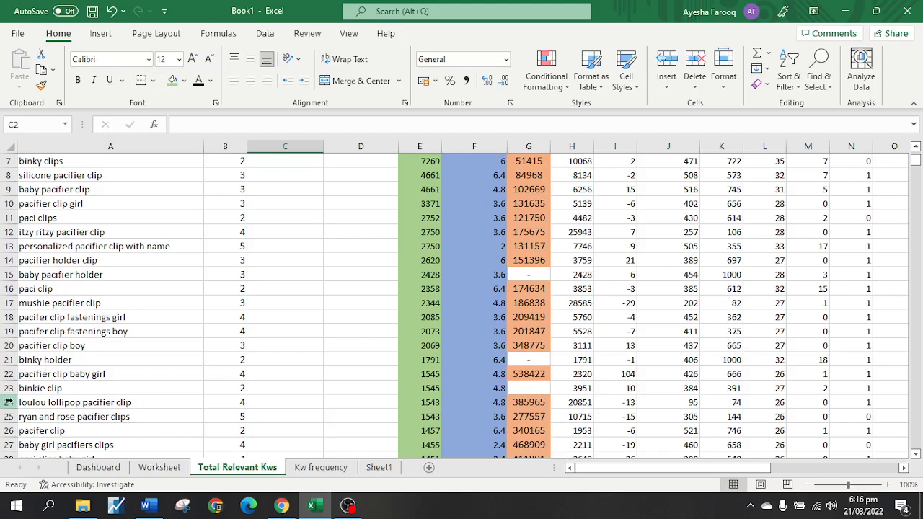
scroll(9, 402, up, 2)
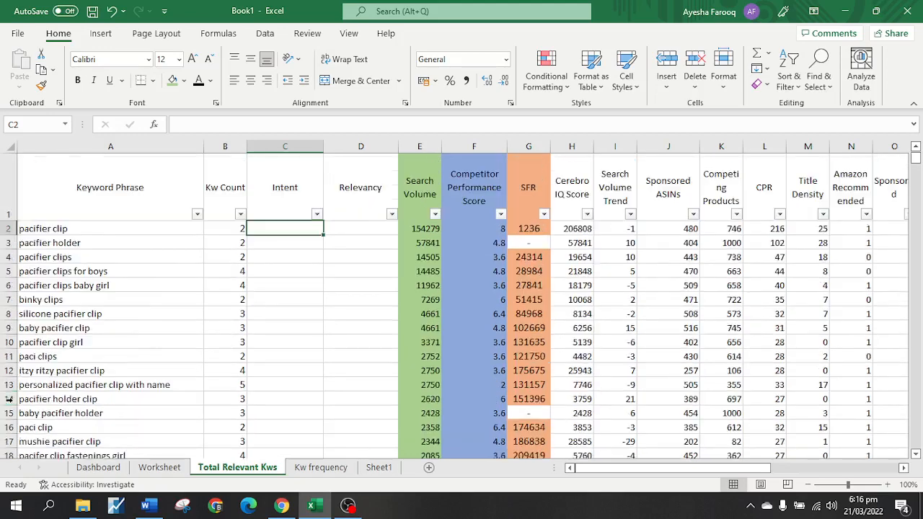
click(197, 214)
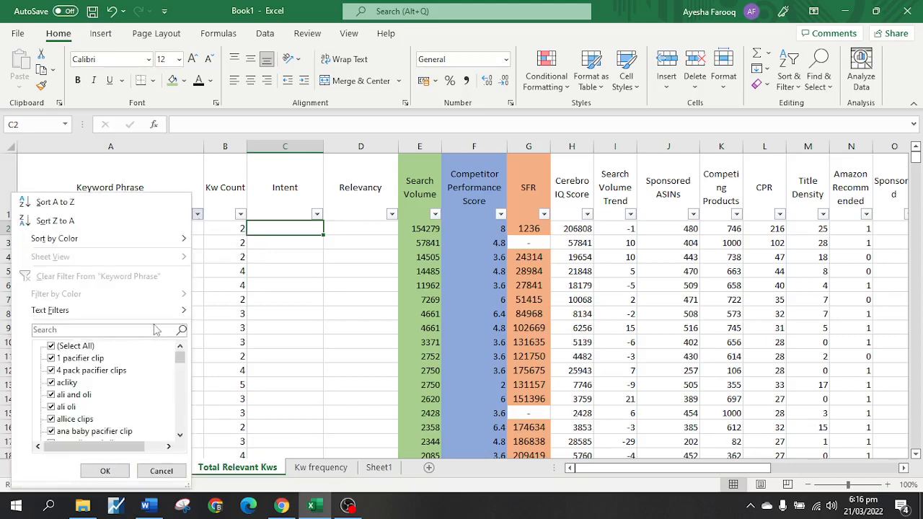
mouse_move(154, 310)
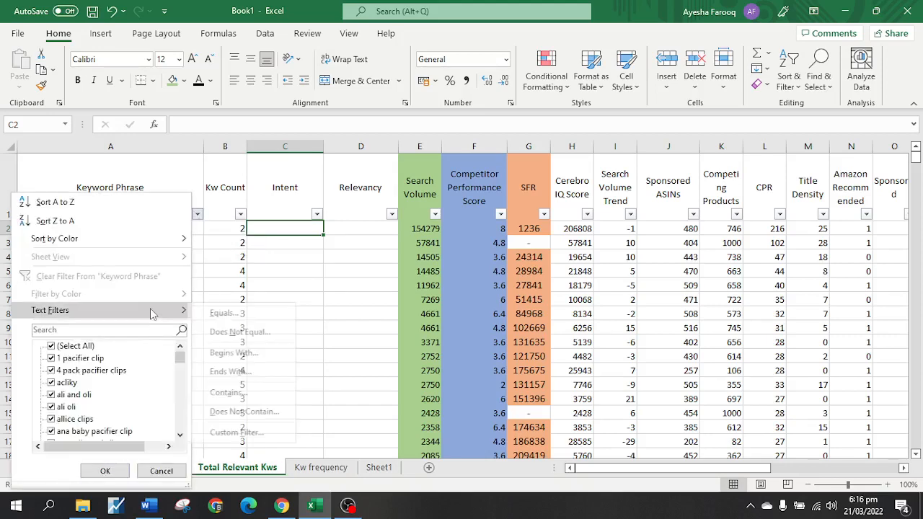
click(234, 396)
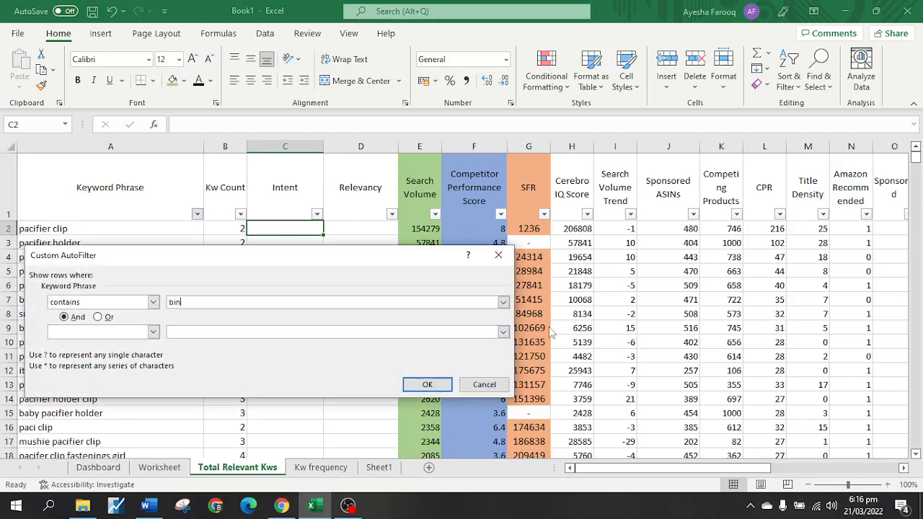
key(Return)
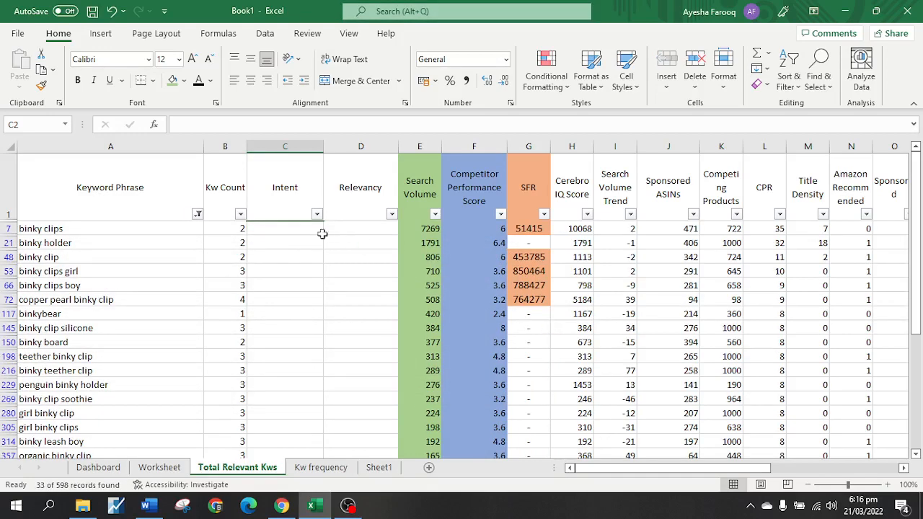
- Enter Binky as the Intent for the binky clips row and fill it down through all the filtered rows
click(287, 228)
text(Binky)
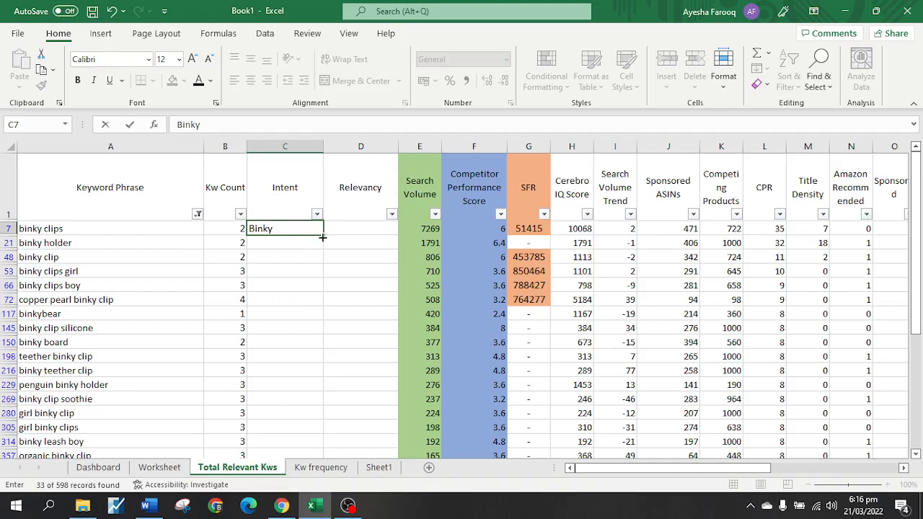
drag(323, 237, 282, 425)
click(283, 335)
scroll(282, 334, up, 7)
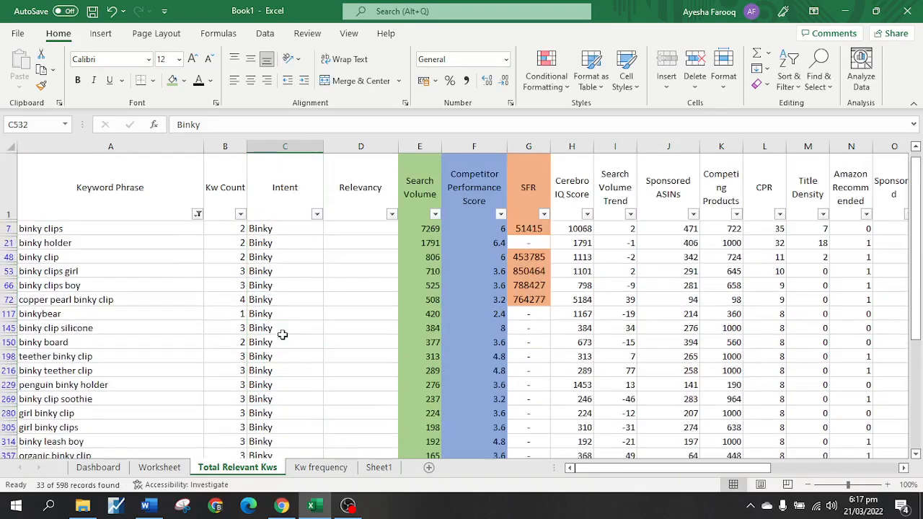
- Copy the keyword binky clips, switch to Chrome's Amazon results for silicone pacifier clip, and close the Xray overlay
click(367, 229)
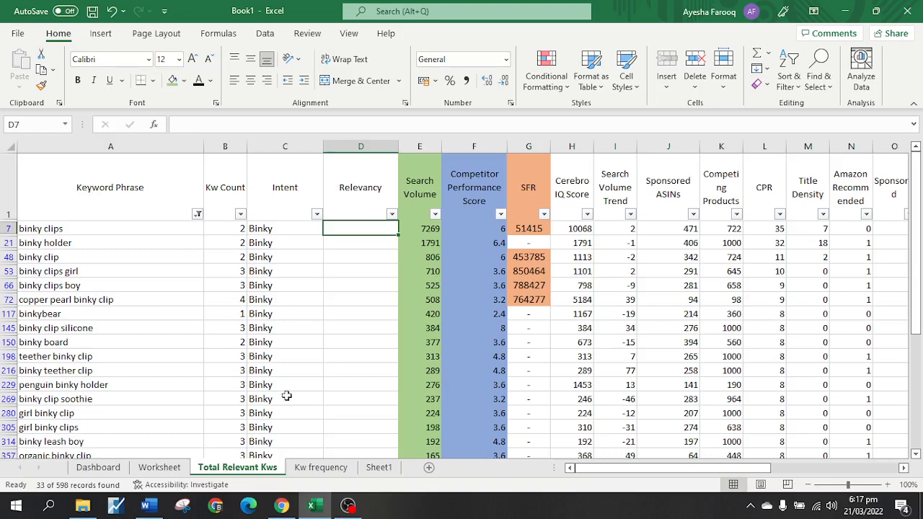
click(122, 228)
key(ctrl+c)
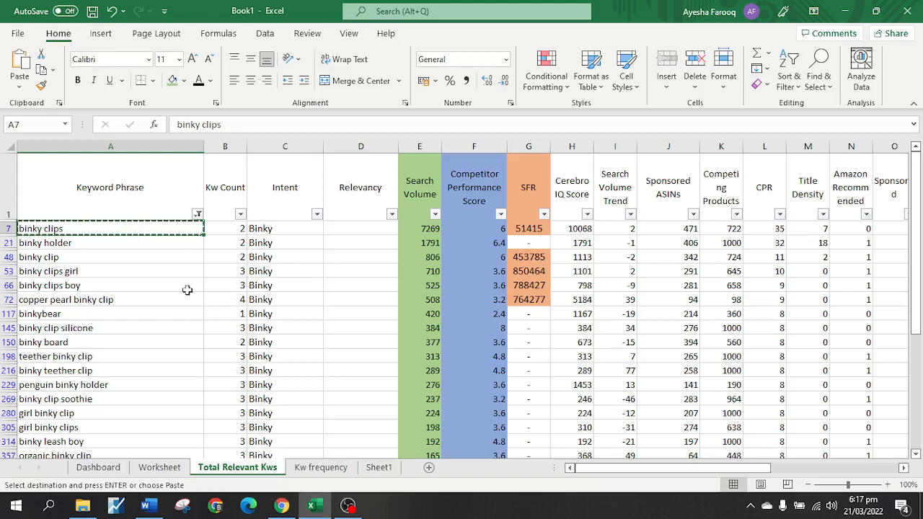
click(281, 505)
click(364, 11)
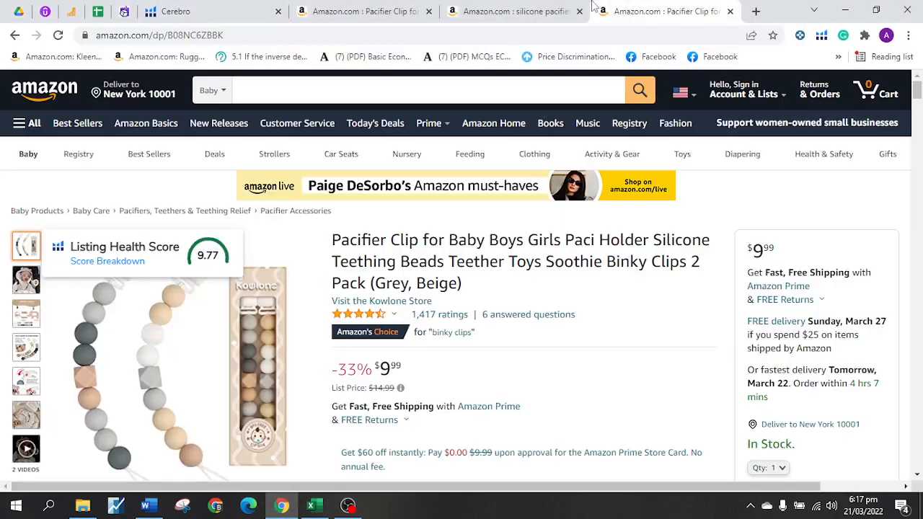
click(493, 7)
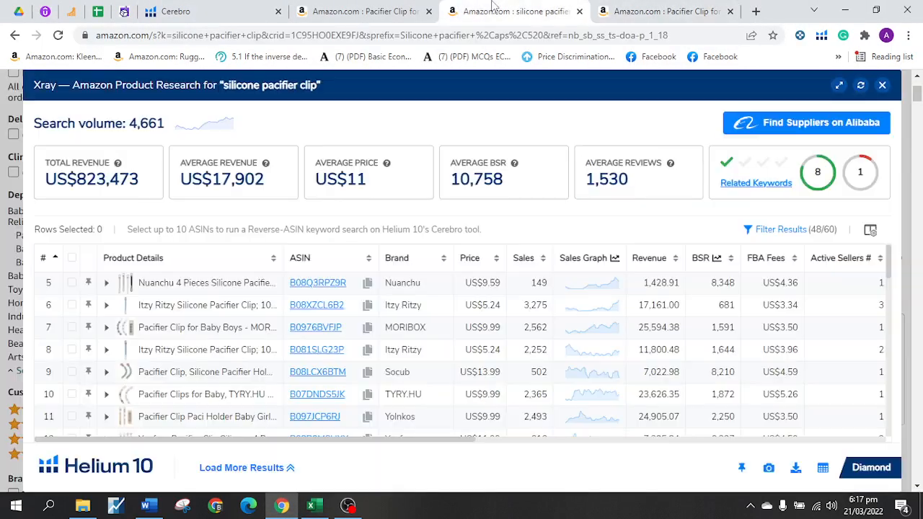
double_click(882, 95)
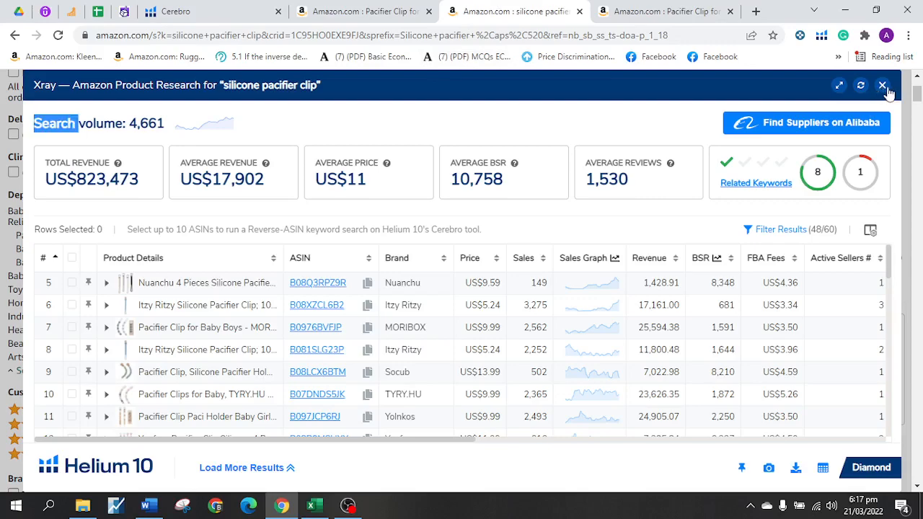
click(883, 87)
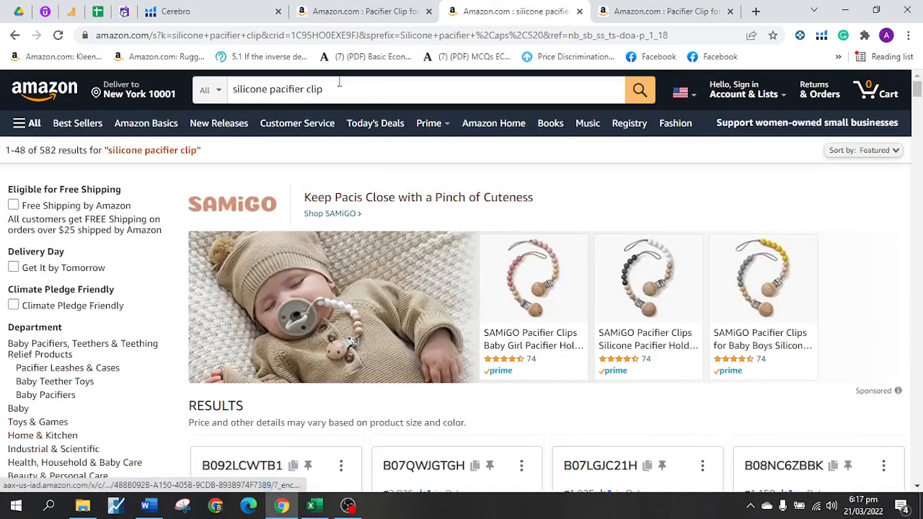
- Search Amazon for "binky clips" and examine which kinds of products the results page lists
drag(325, 90, 268, 90)
key(ctrl+a)
text(binky clips)
key(Return)
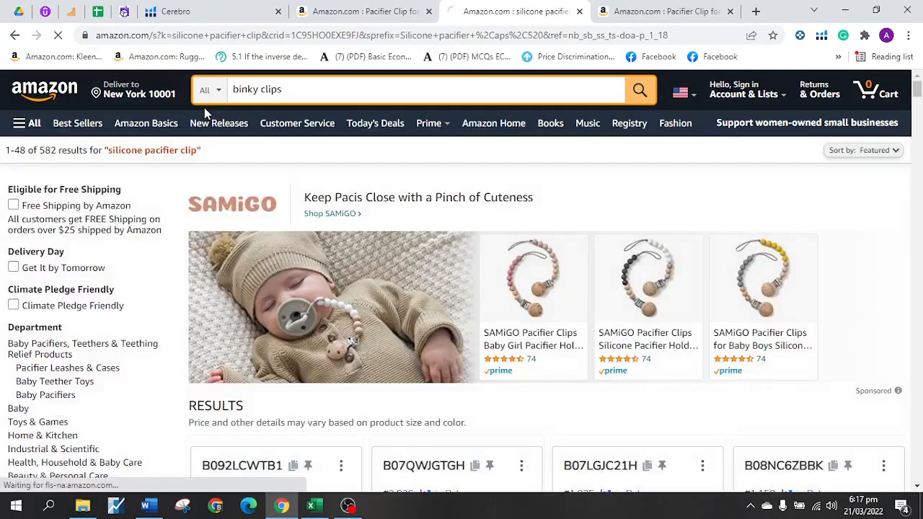
scroll(132, 340, down, 6)
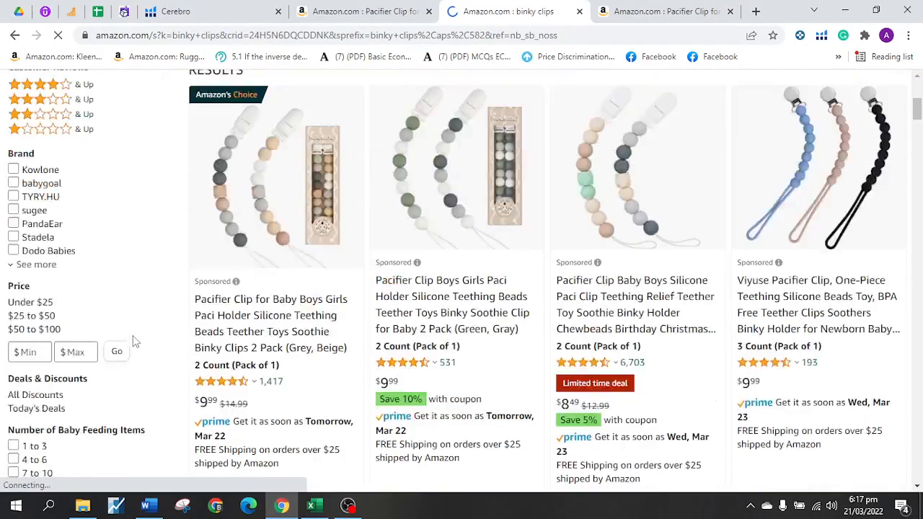
scroll(132, 340, down, 10)
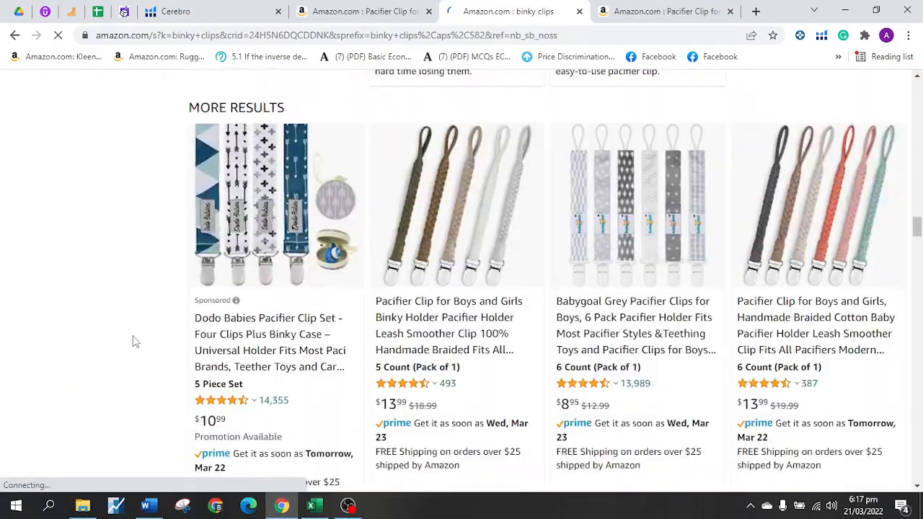
scroll(134, 340, down, 8)
scroll(133, 341, down, 18)
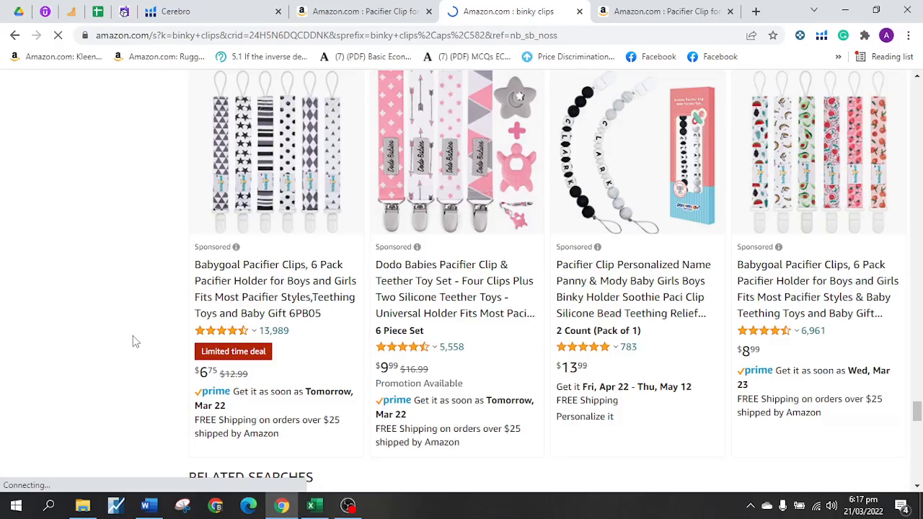
scroll(165, 346, up, 20)
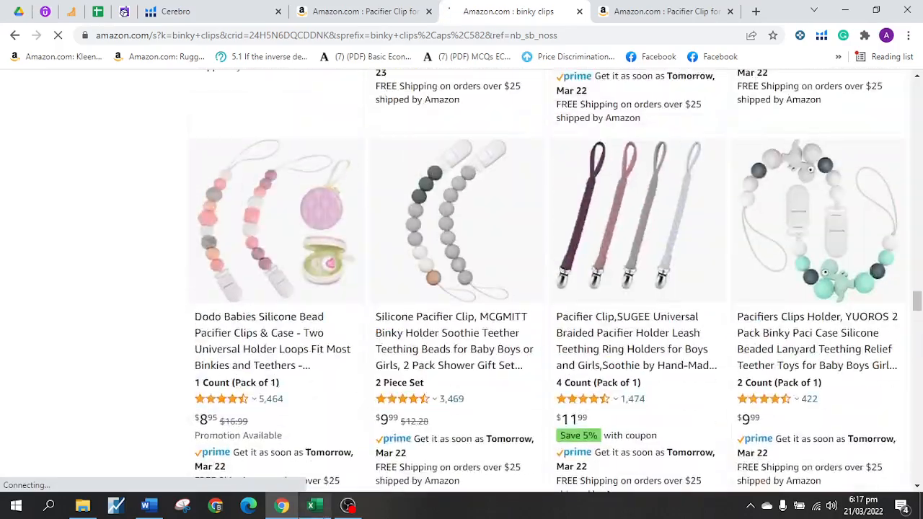
- Switch back to Excel and enter Super-Relevant as the Relevancy of the keyword binky clips
click(312, 506)
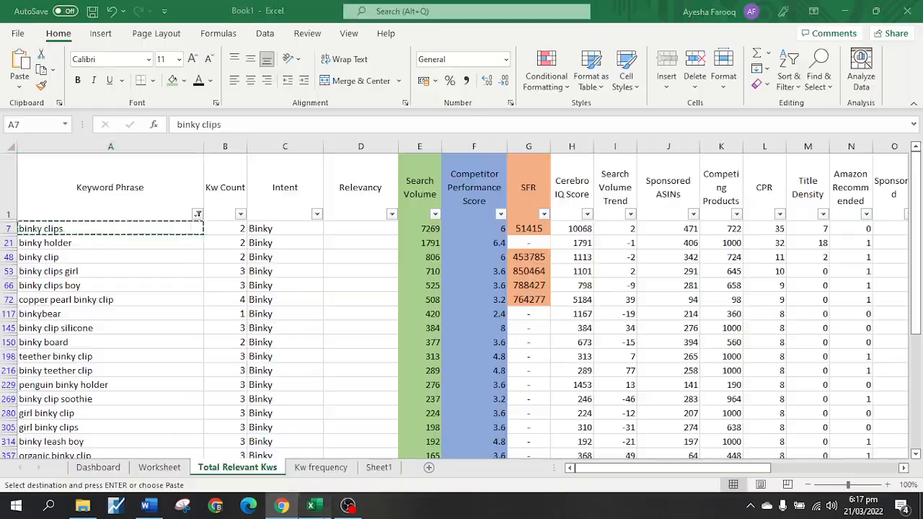
click(368, 231)
text(Super)
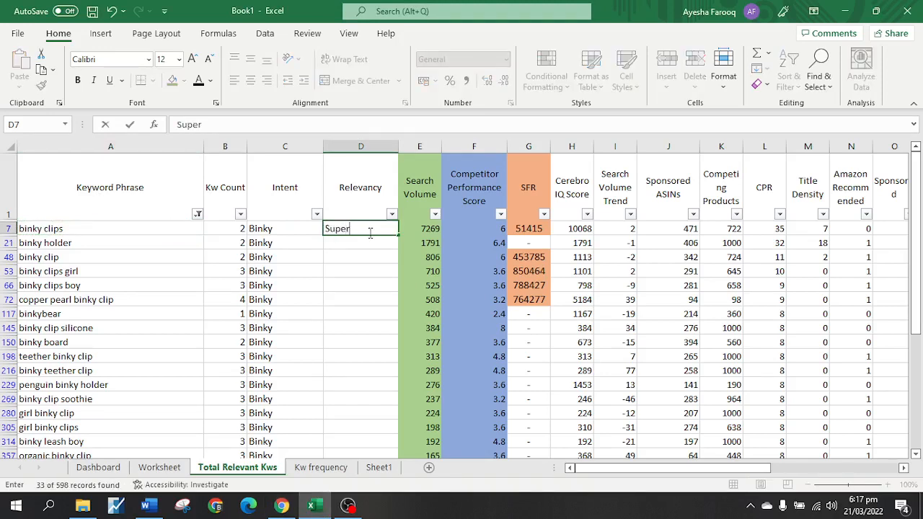
text(vant)
key(Return)
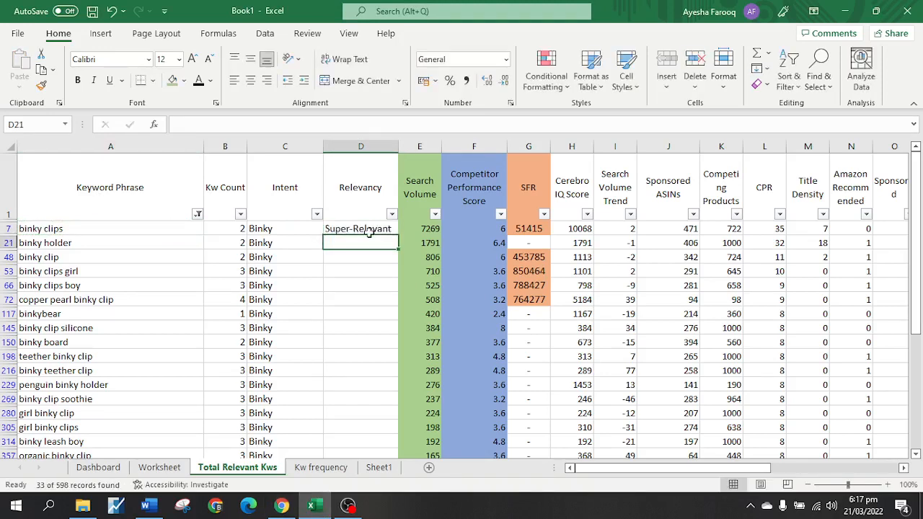
- Copy the keyword binky holder from the sheet, switch to Chrome, and search Amazon for "binky holder"
click(92, 246)
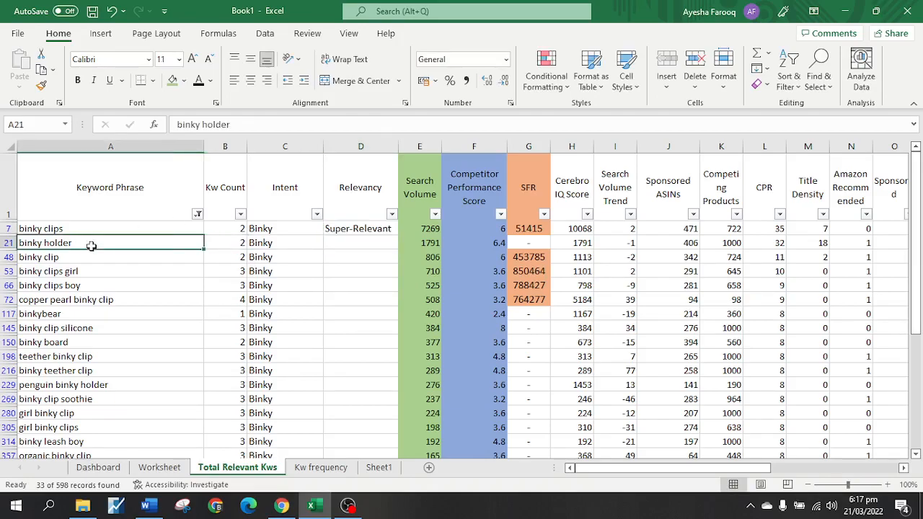
key(ctrl+c)
click(281, 505)
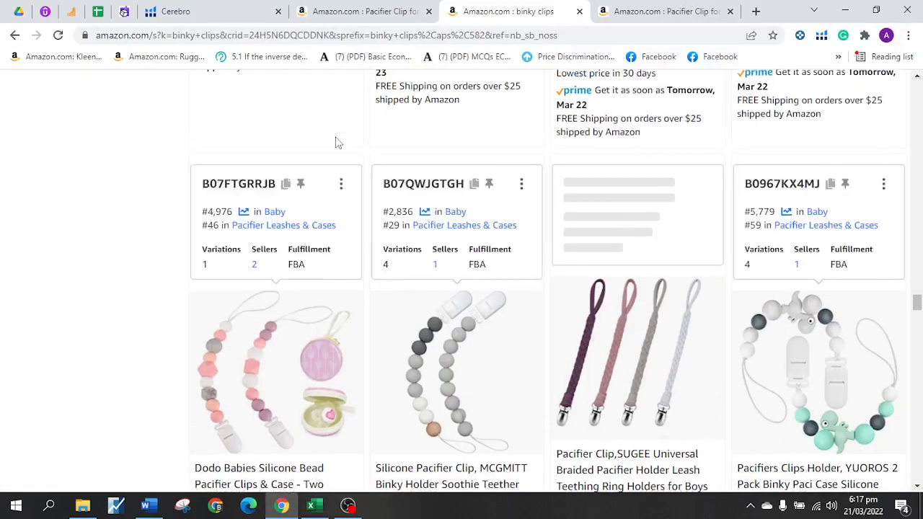
scroll(336, 140, down, 5)
scroll(336, 142, up, 20)
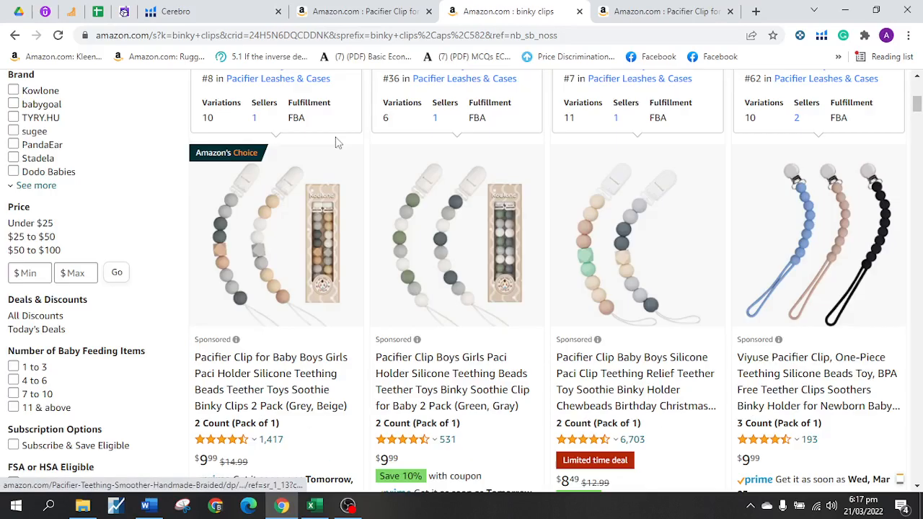
scroll(336, 142, up, 10)
click(230, 88)
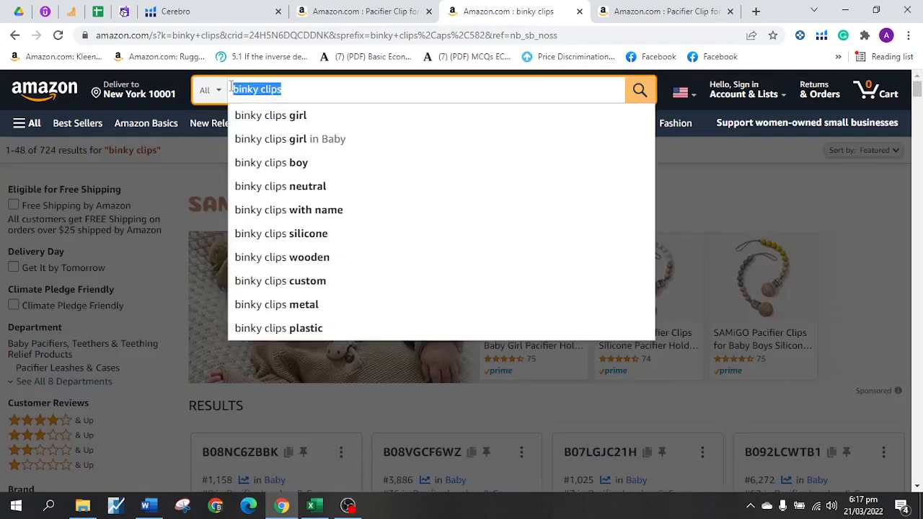
text(binky holder)
key(Return)
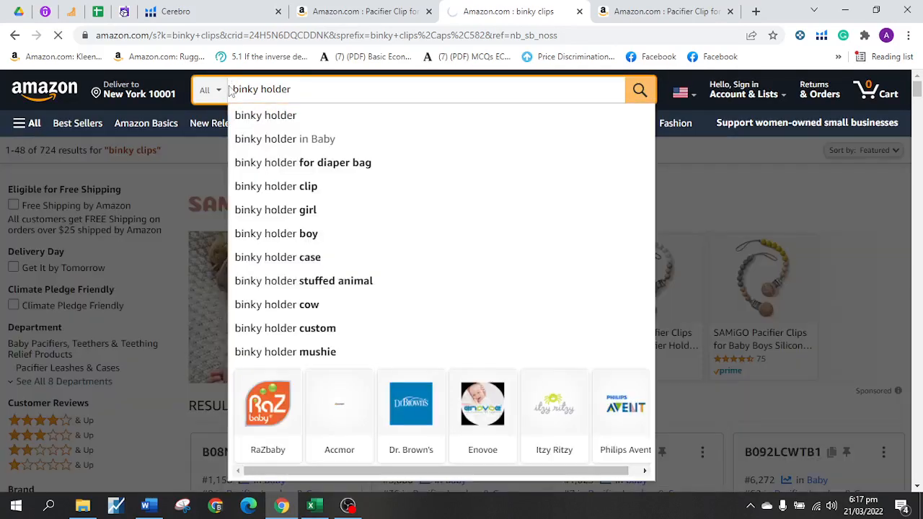
- Examine the products in the binky holder results to judge how closely they match pacifier clips
scroll(171, 352, down, 5)
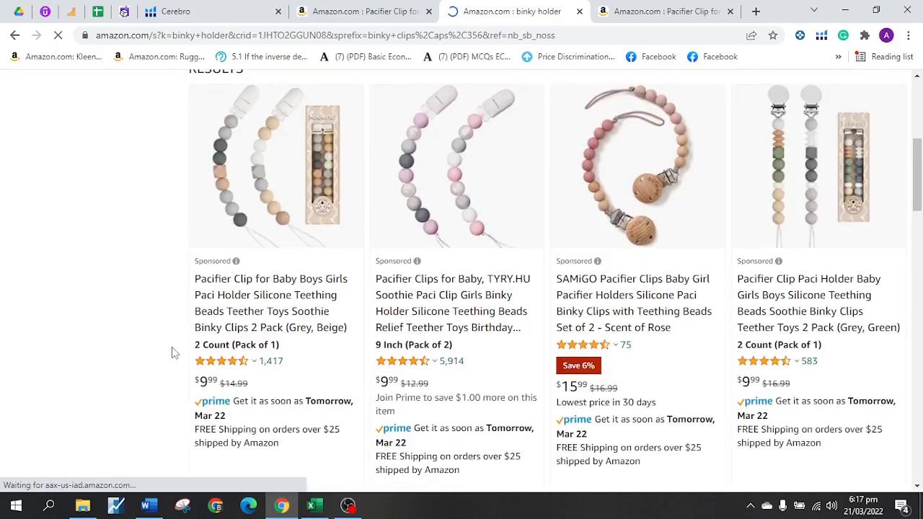
scroll(172, 352, down, 6)
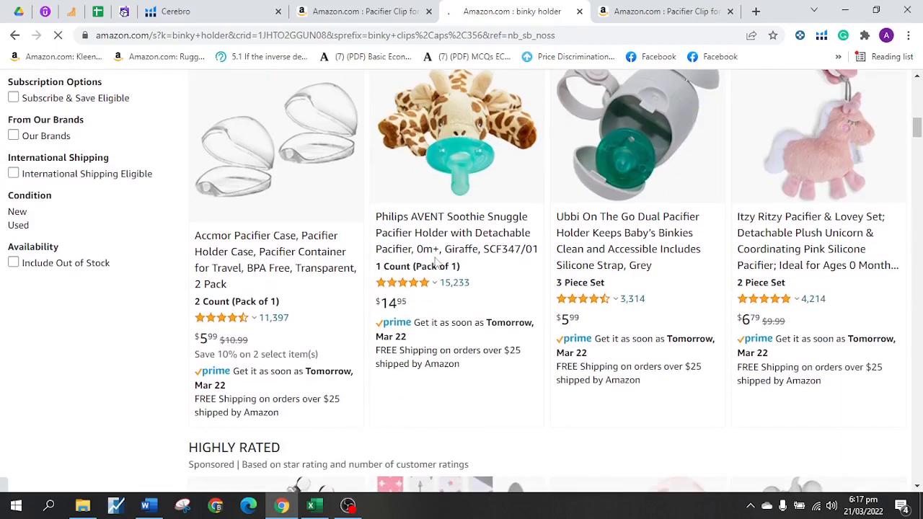
scroll(436, 264, down, 10)
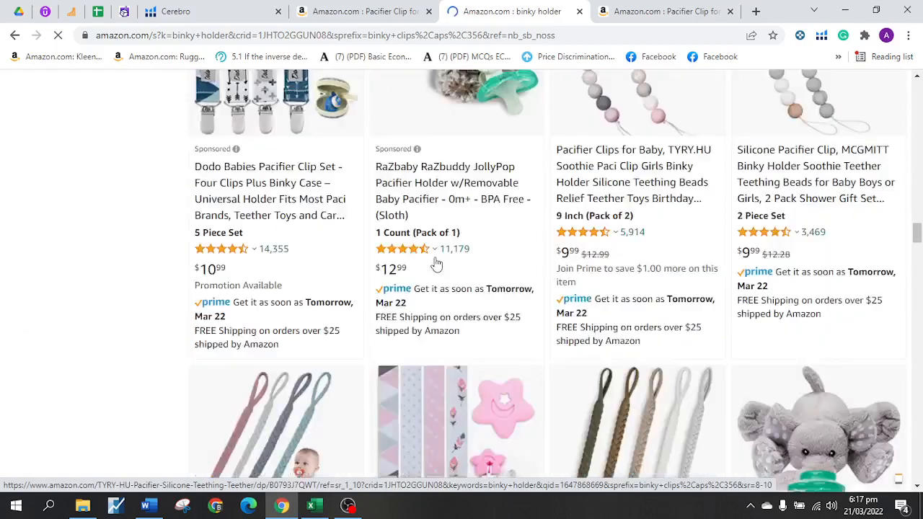
scroll(436, 263, down, 10)
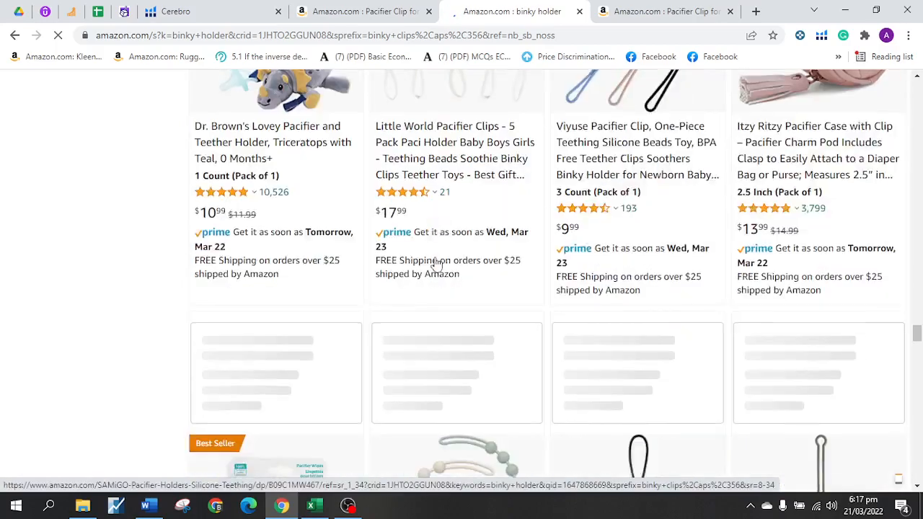
scroll(436, 263, down, 10)
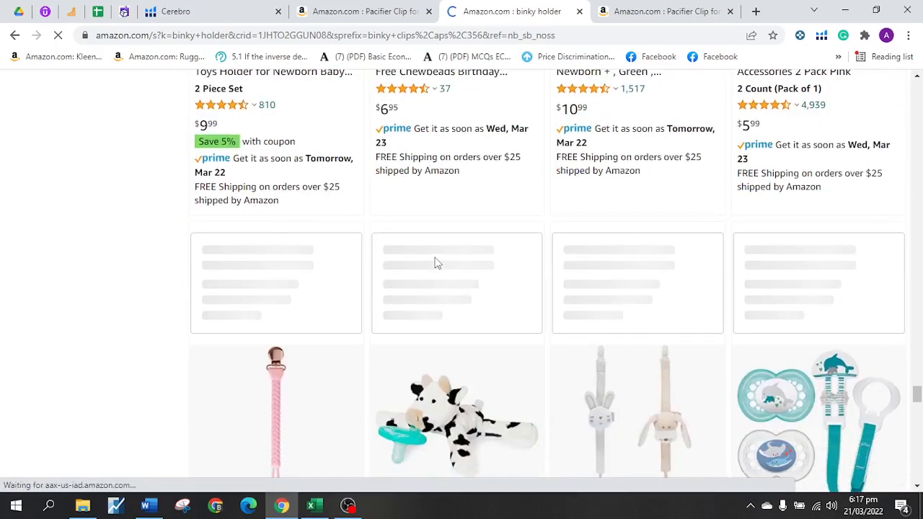
scroll(435, 263, down, 6)
scroll(434, 264, up, 14)
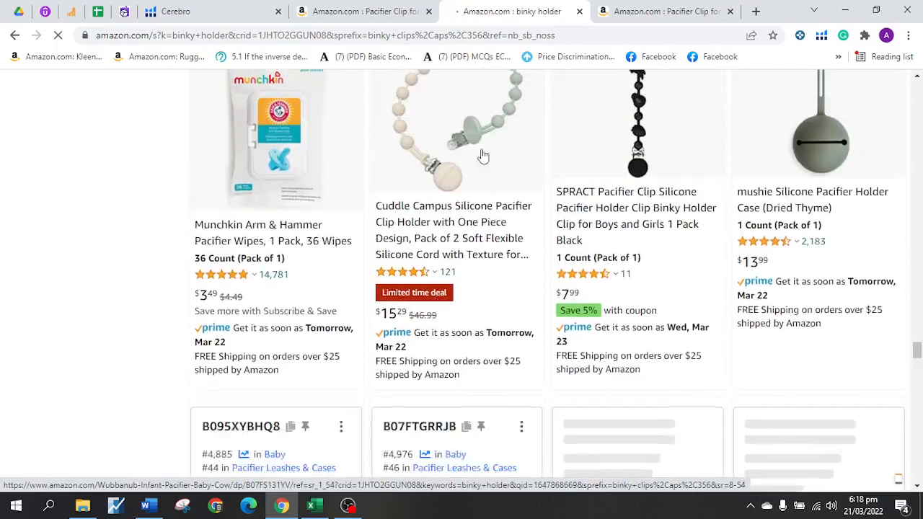
- Switch back to Excel and enter Relevant as the Relevancy of the keyword binky holder
click(846, 11)
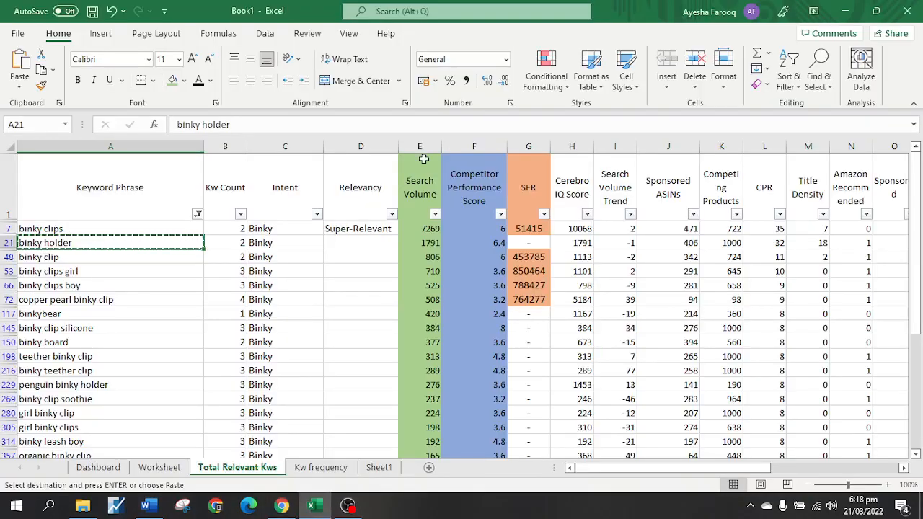
key(Right)
key(Right)
key(Right)
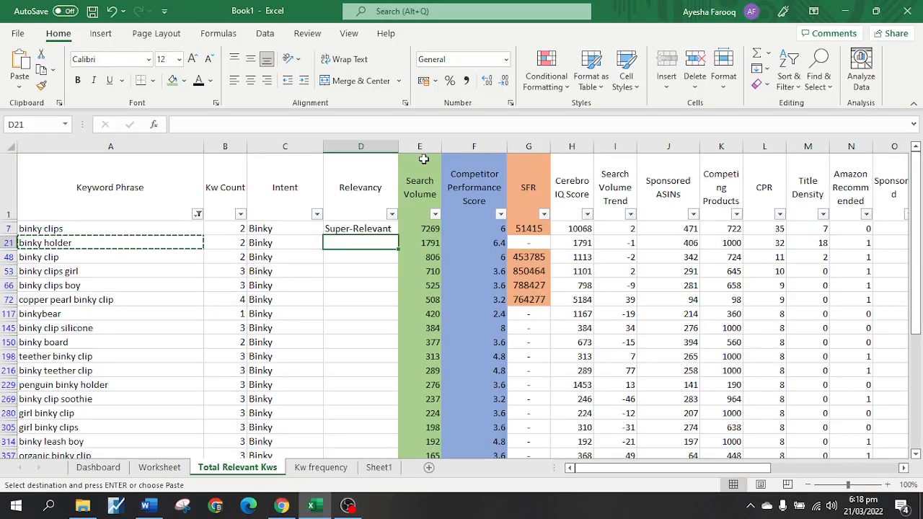
text(Re)
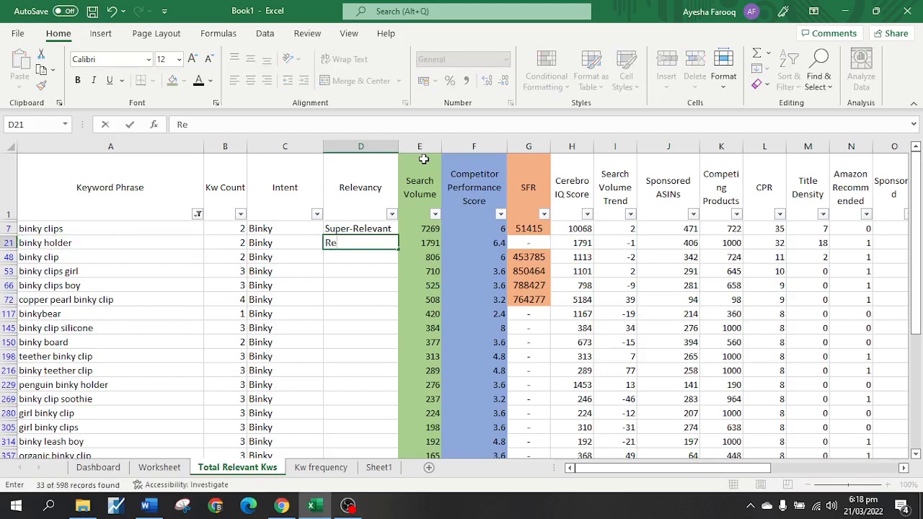
text(levant)
key(Return)
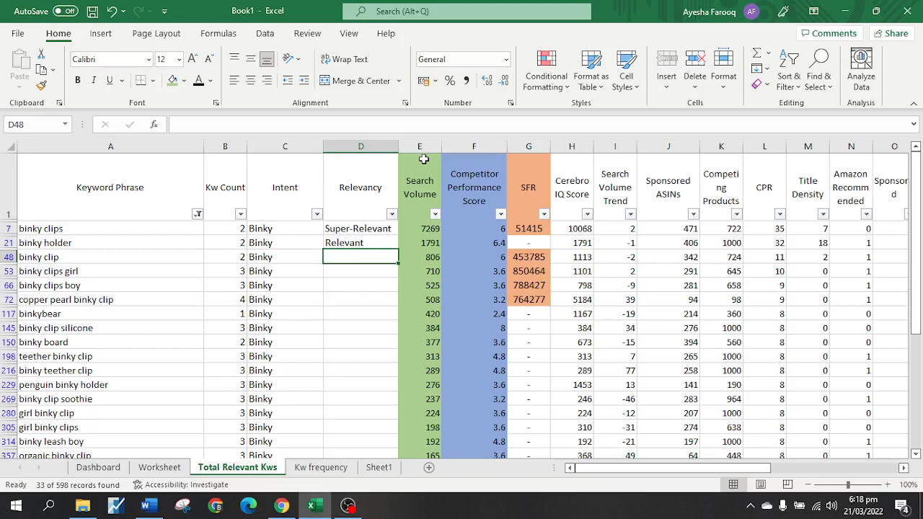
- Enter Super-Relevant as the Relevancy of the keywords binky clip, binky clips girl and binky clips boy
text(Super-Relevant)
key(Return)
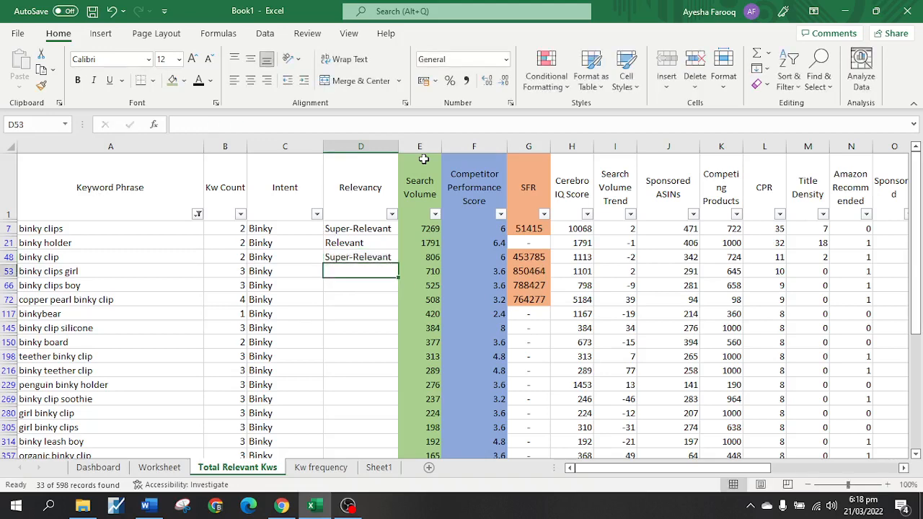
scroll(400, 315, down, 1)
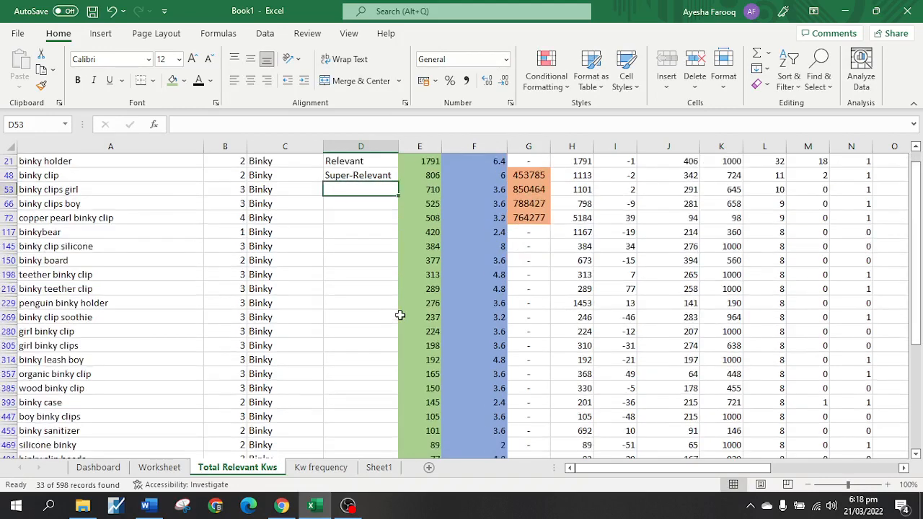
text(Super-Relevant)
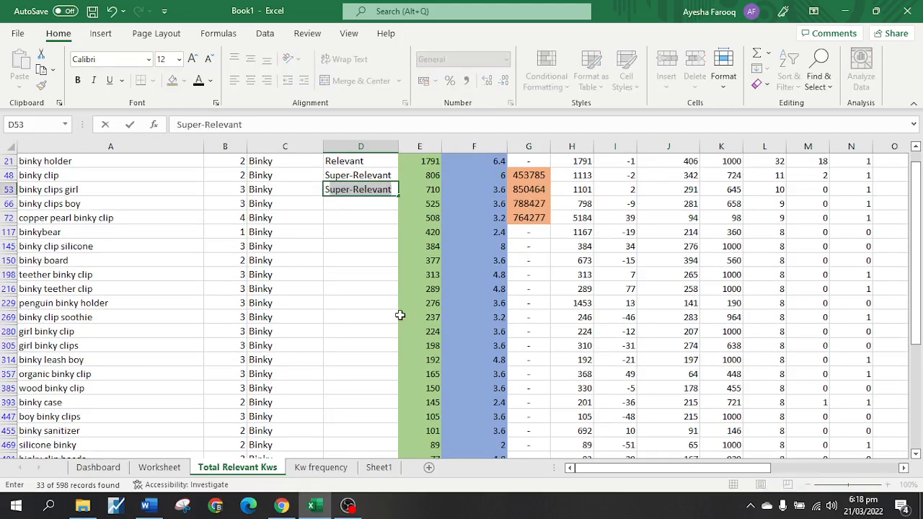
key(Return)
text(Super-Relevant)
key(Return)
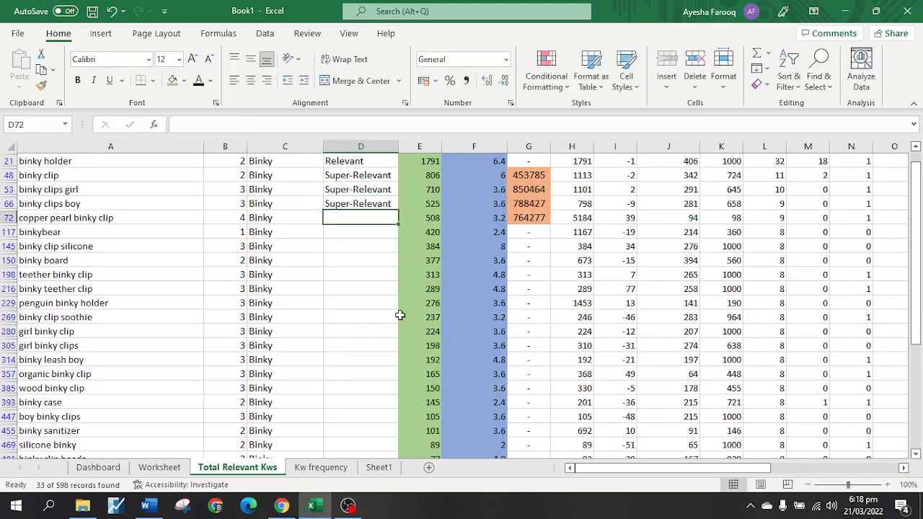
- Copy the keyword copper pearl binky clip, search Amazon for it in Chrome, and examine the brands and products listed
click(106, 214)
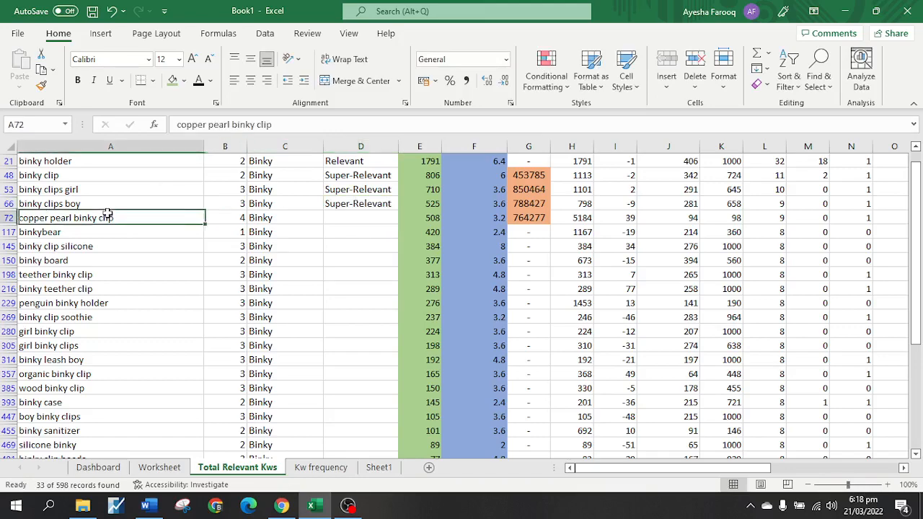
key(ctrl+c)
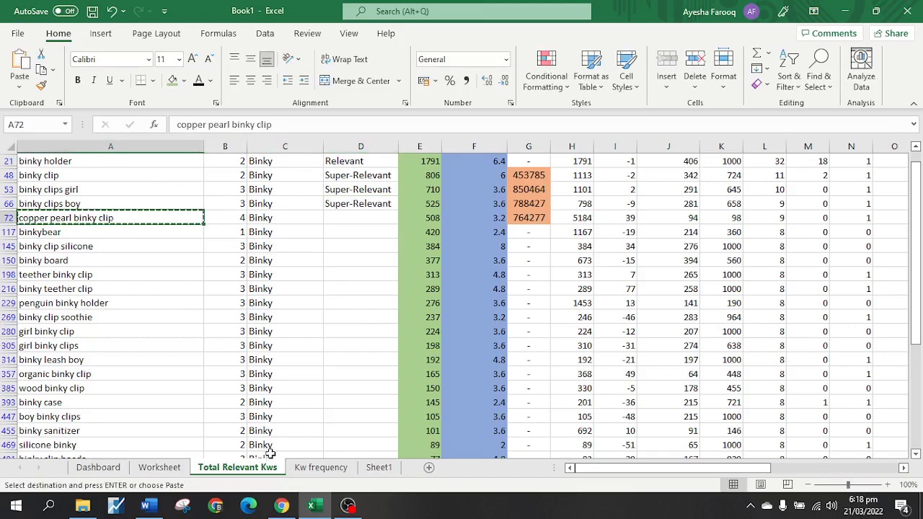
click(282, 506)
scroll(292, 221, down, 15)
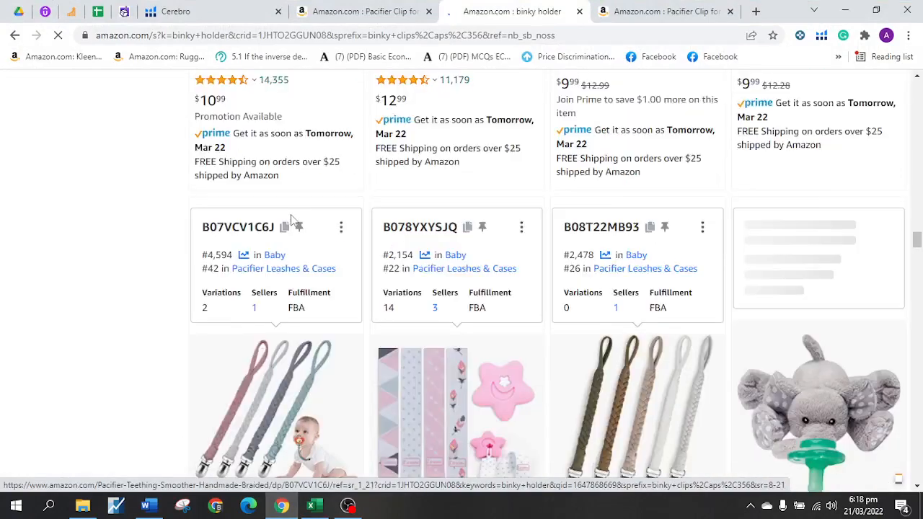
scroll(293, 221, up, 15)
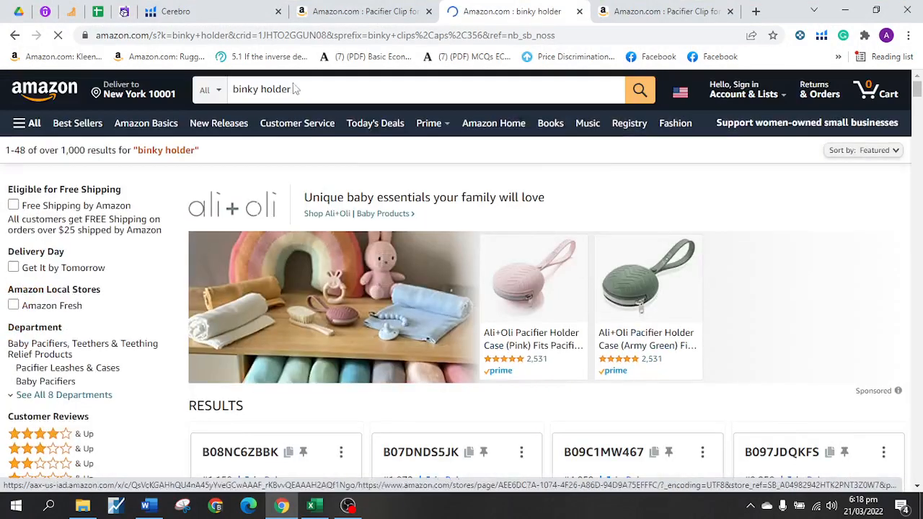
click(225, 88)
key(ctrl+v)
key(Return)
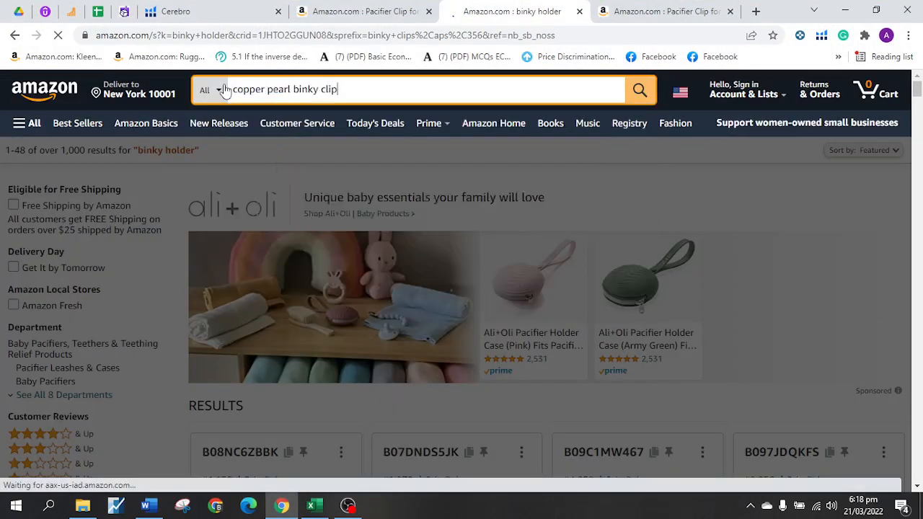
scroll(189, 293, down, 5)
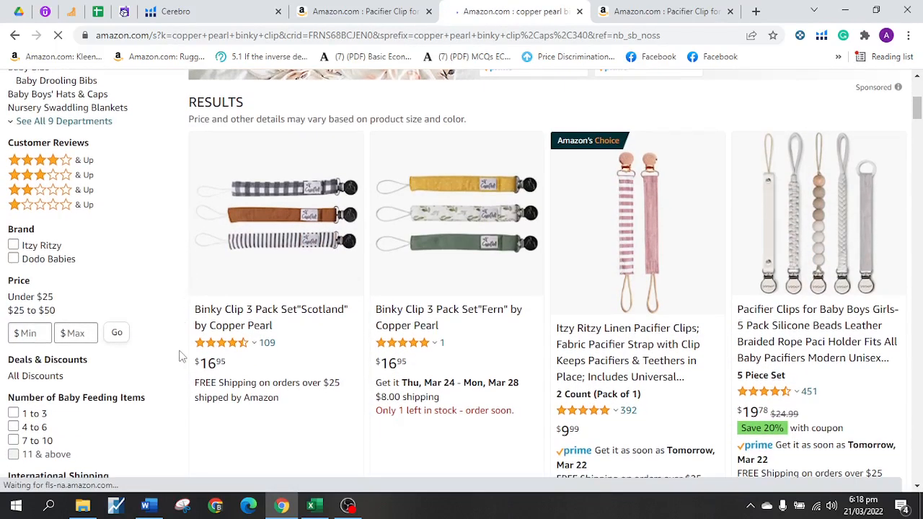
scroll(181, 356, down, 1)
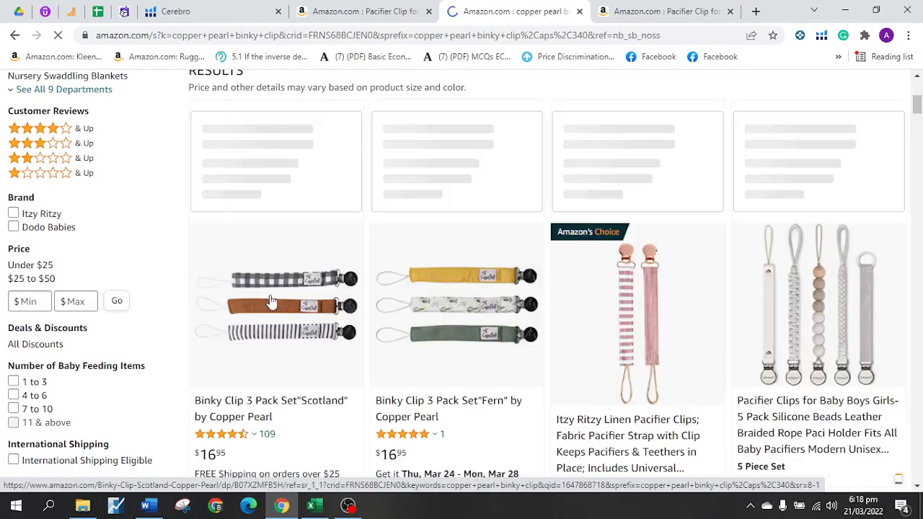
scroll(287, 476, down, 2)
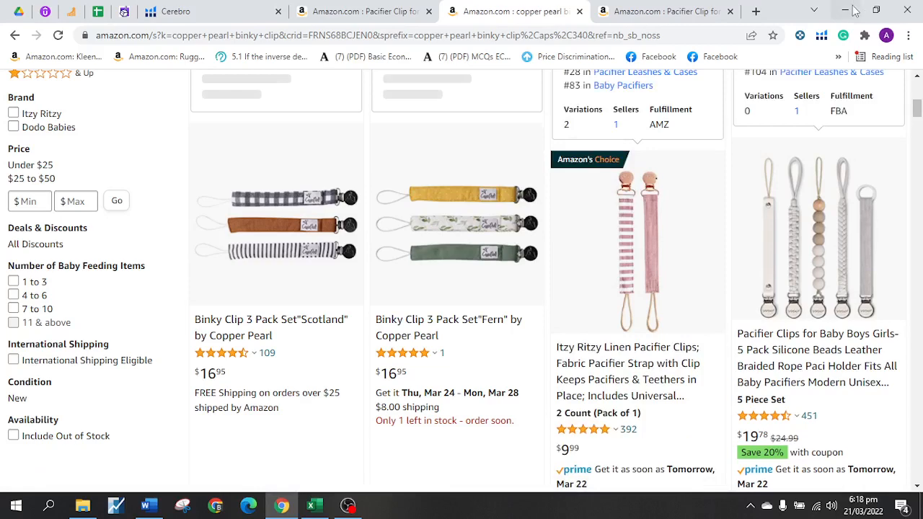
- Switch back to Excel and enter Brand as the Relevancy of the keyword copper pearl binky clip
click(845, 9)
click(384, 213)
text(Brand)
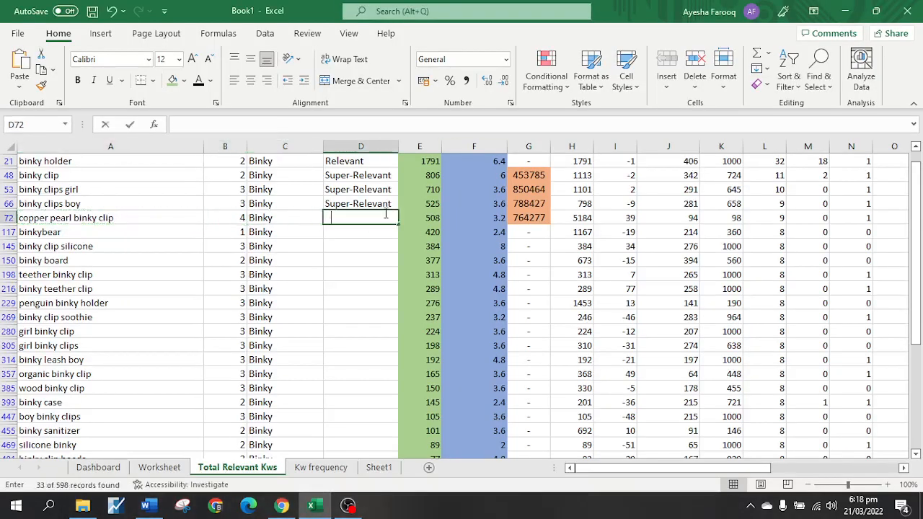
key(Return)
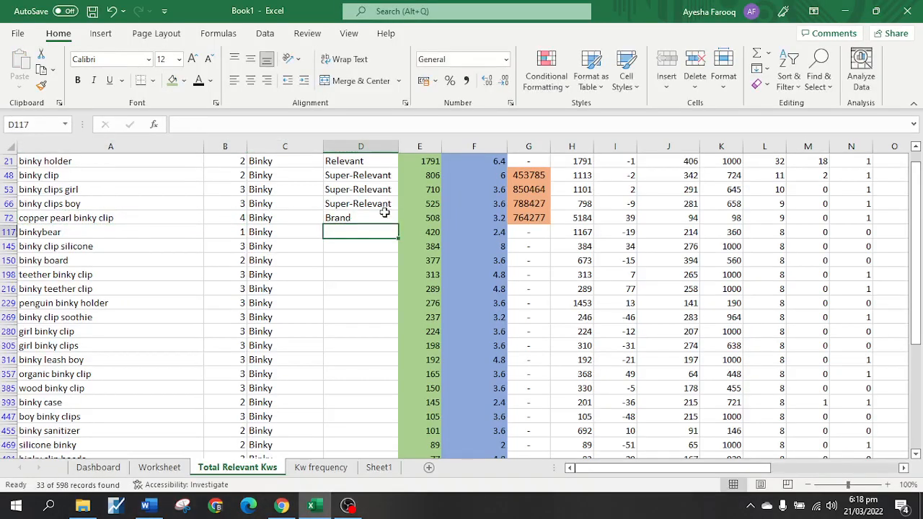
- Copy the keyword binkybear from the sheet, switch to Chrome, and search Amazon for "binkybear"
click(67, 232)
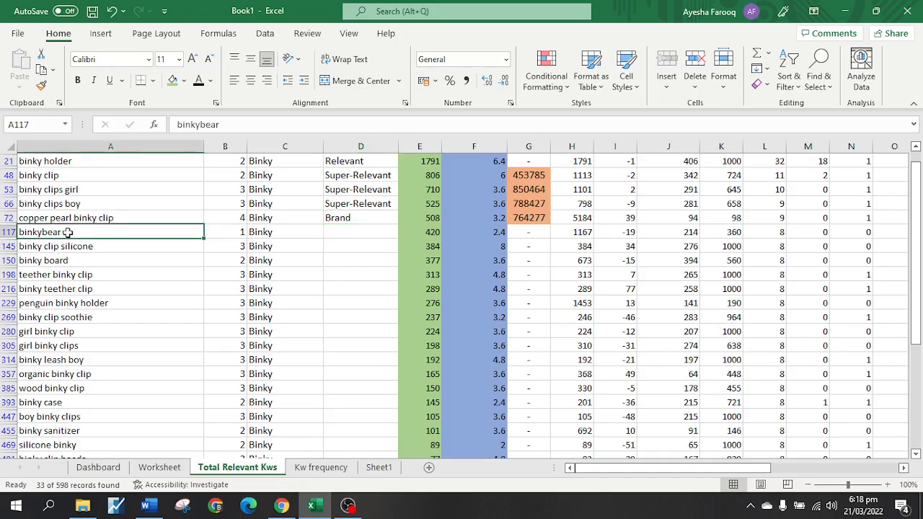
key(ctrl+c)
click(281, 505)
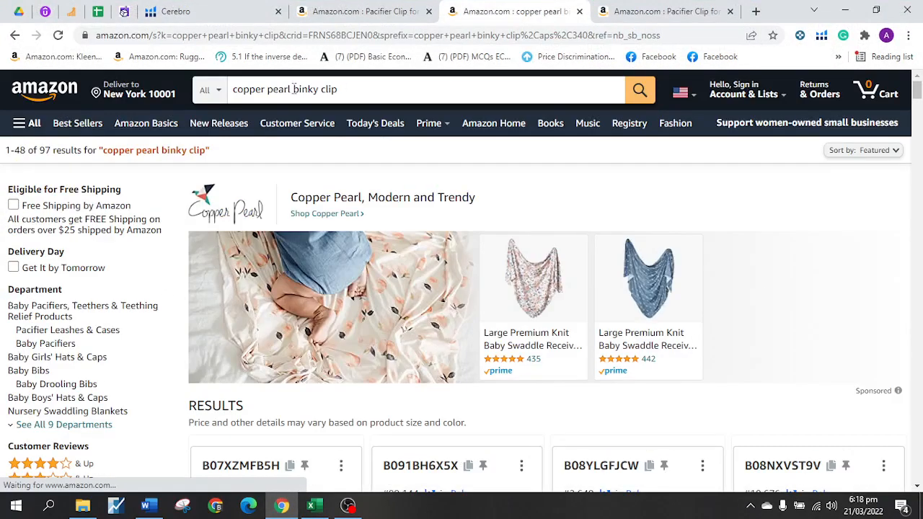
triple_click(295, 89)
key(ctrl+v)
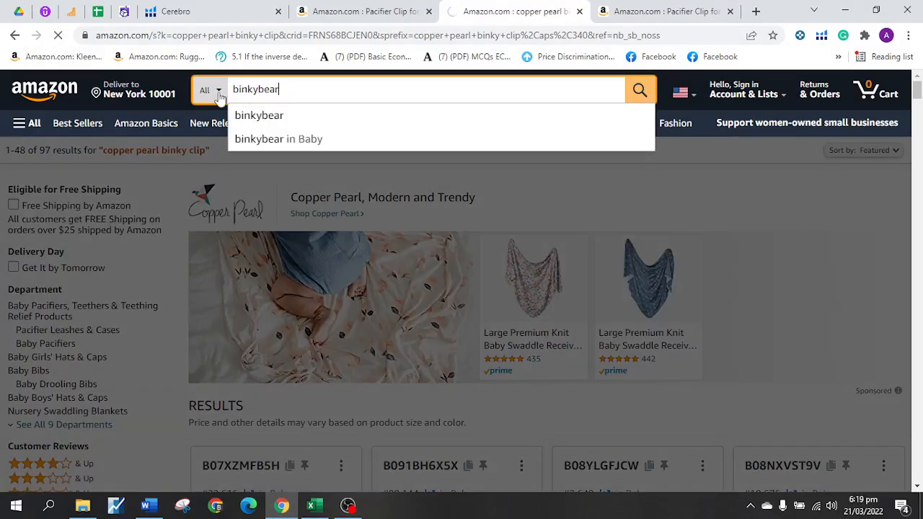
key(Return)
- Examine the products in the binkybear results to judge whether they match pacifier clips
scroll(177, 319, down, 10)
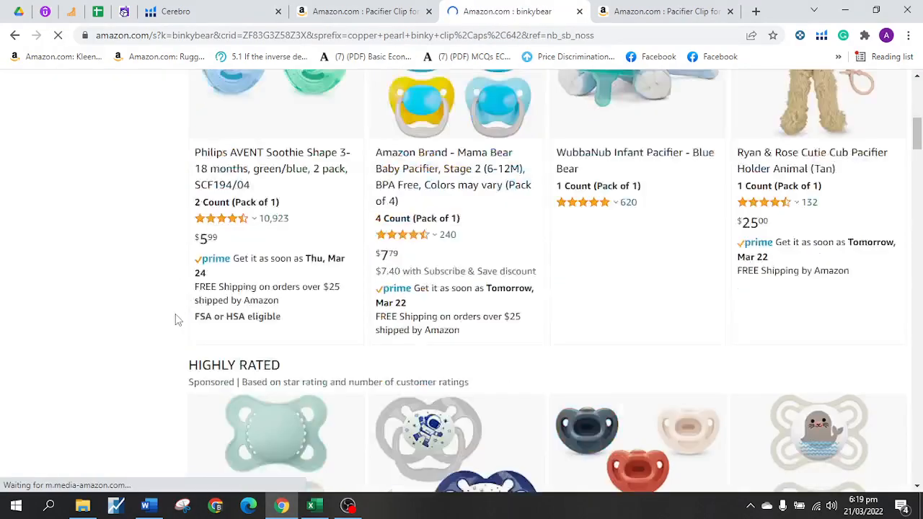
scroll(177, 320, down, 5)
scroll(177, 319, up, 15)
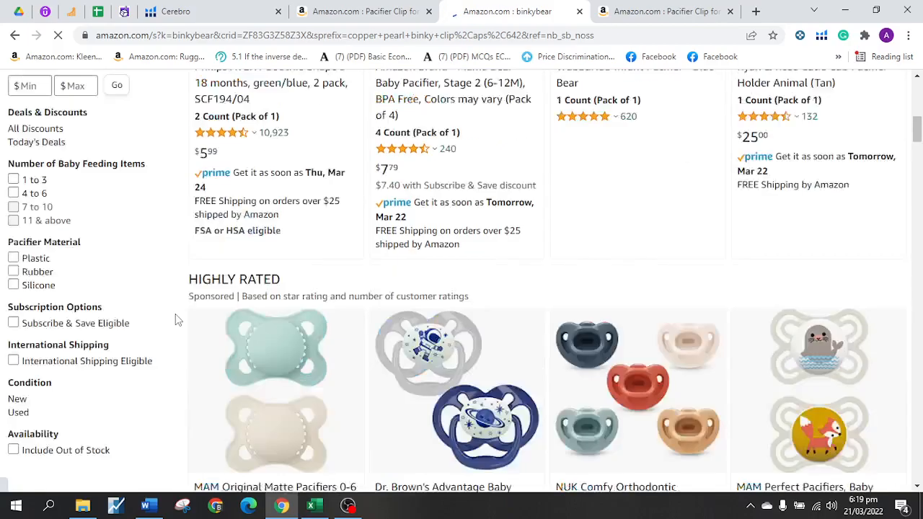
scroll(176, 320, down, 5)
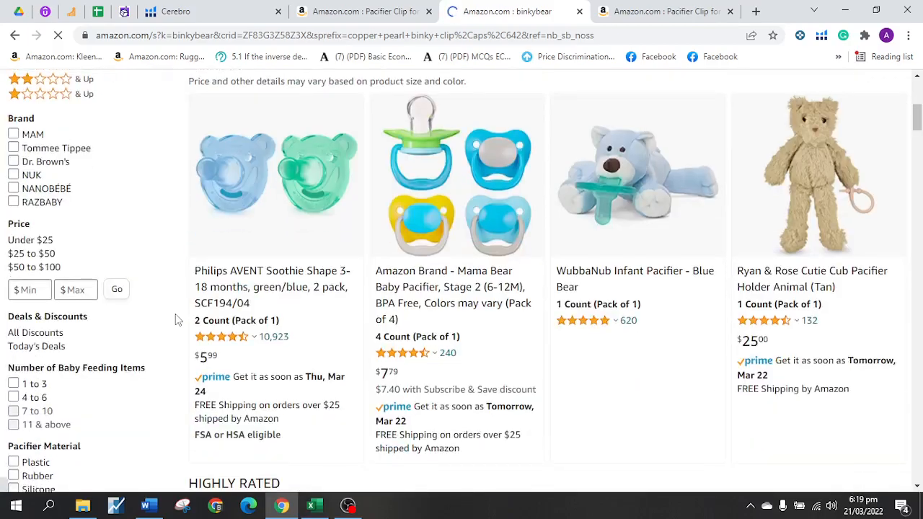
scroll(176, 319, down, 7)
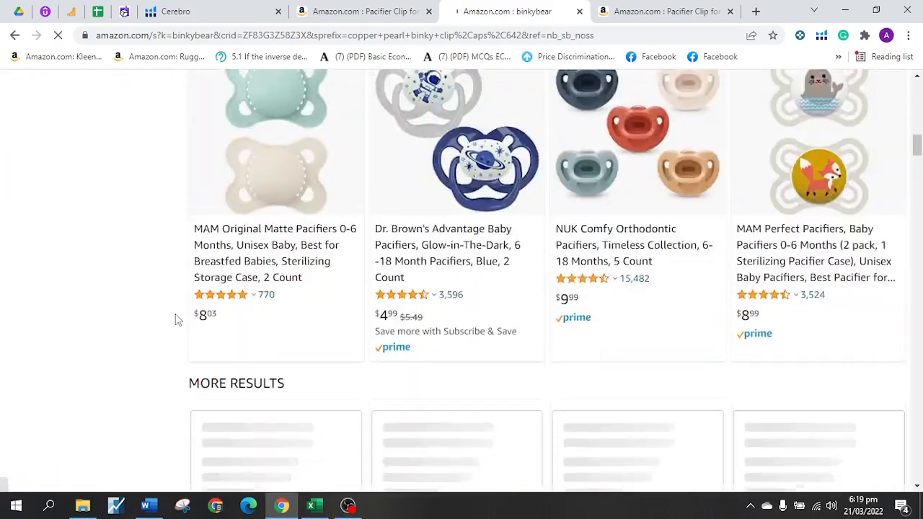
scroll(177, 319, down, 6)
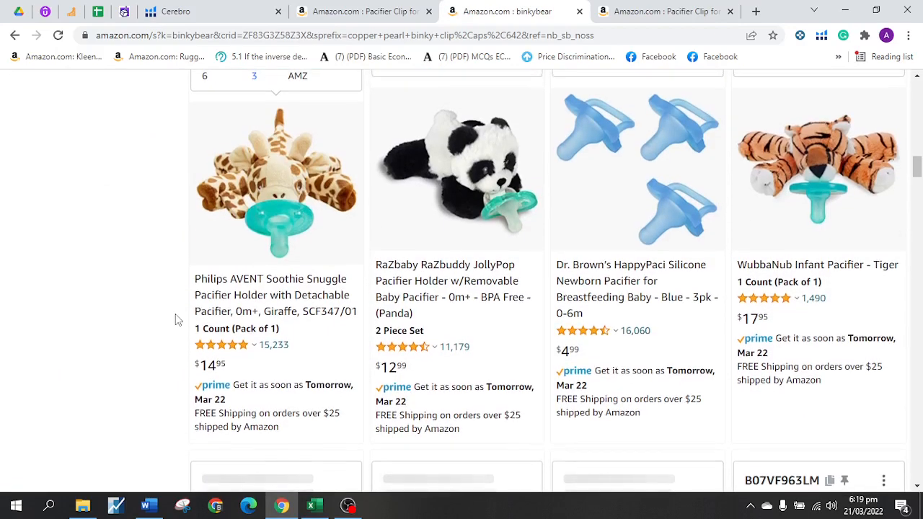
scroll(176, 320, down, 5)
scroll(177, 319, up, 4)
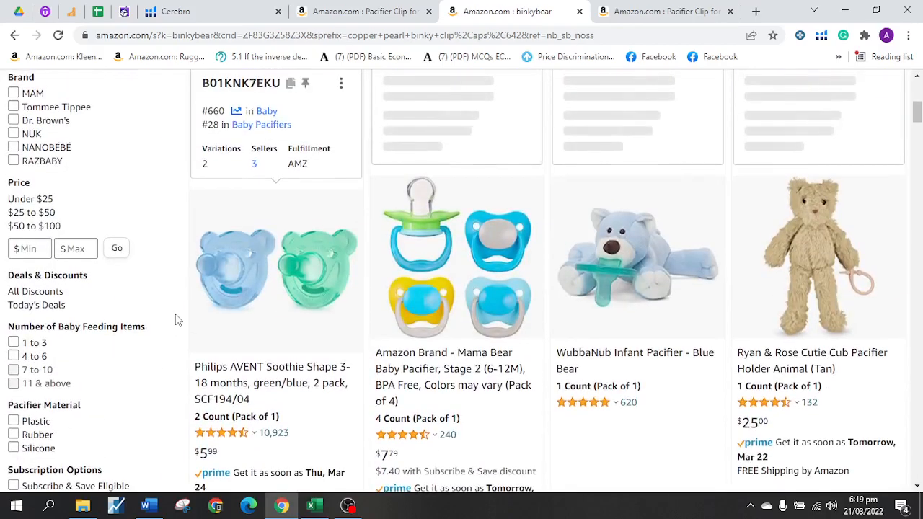
scroll(177, 319, up, 5)
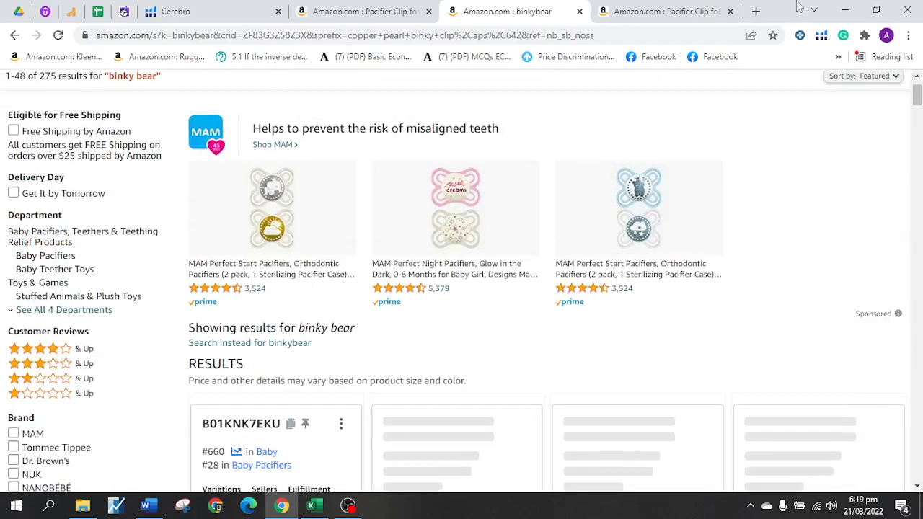
- Switch back to Excel and enter Irrelevant as the Relevancy of the keyword binkybear
click(837, 8)
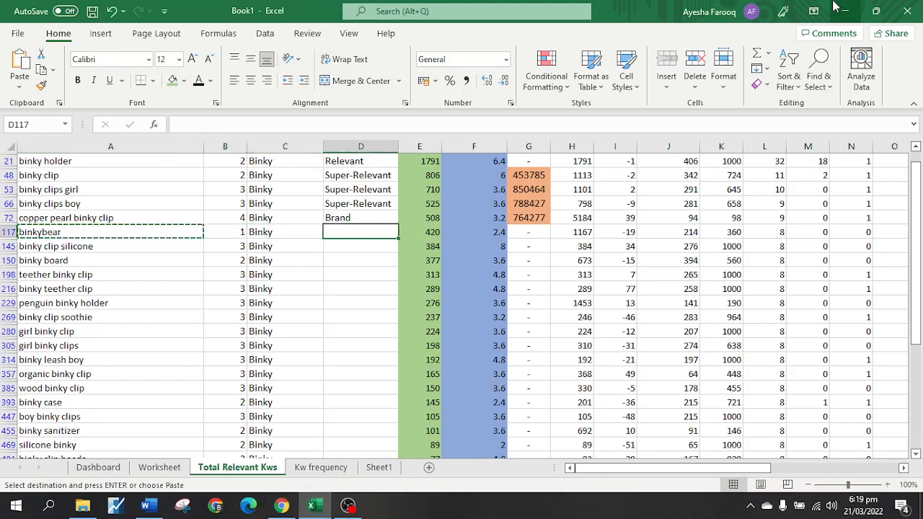
text(Irrele)
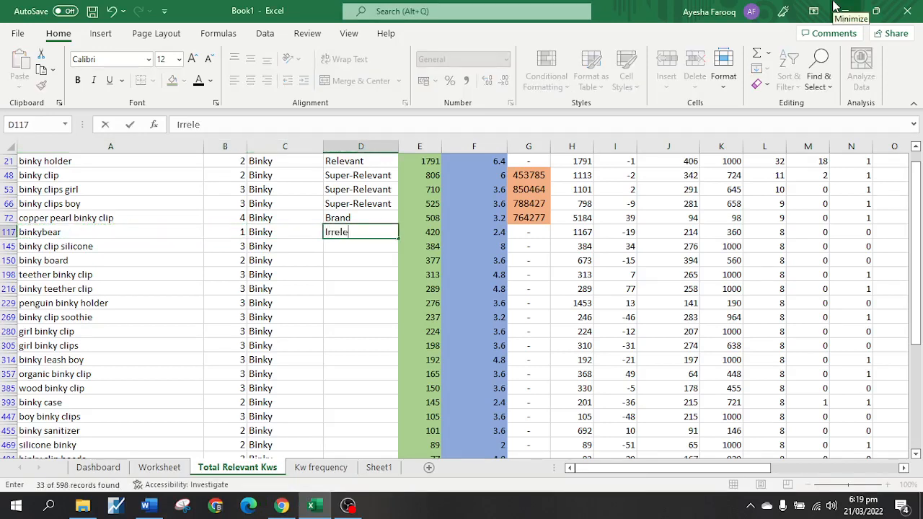
text(vant)
key(Return)
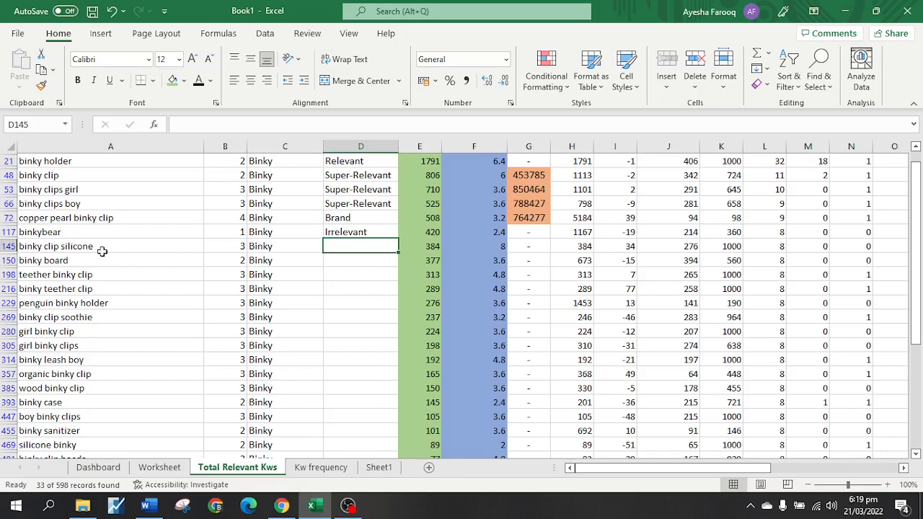
- Enter Super-Relevant as the Relevancy of binky clip silicone and undo the automatic Flash Fill of the rows below
text(Super-Relevant)
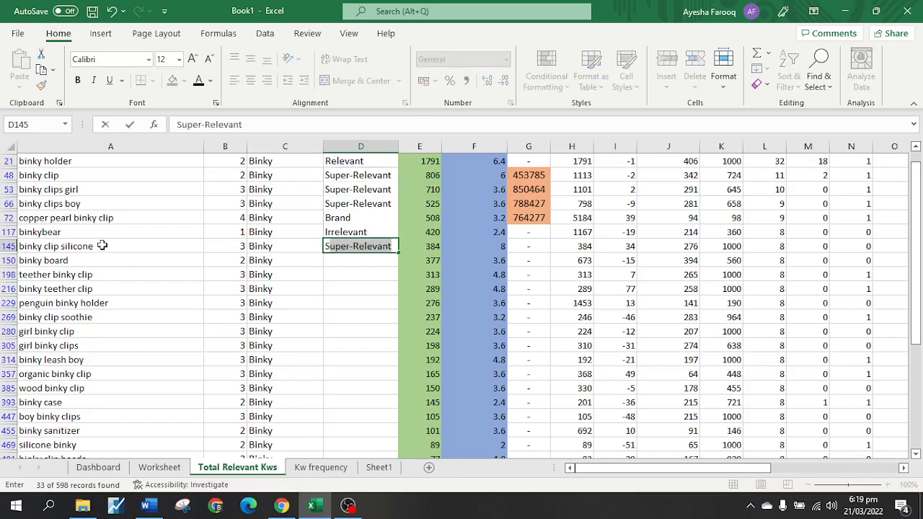
key(Return)
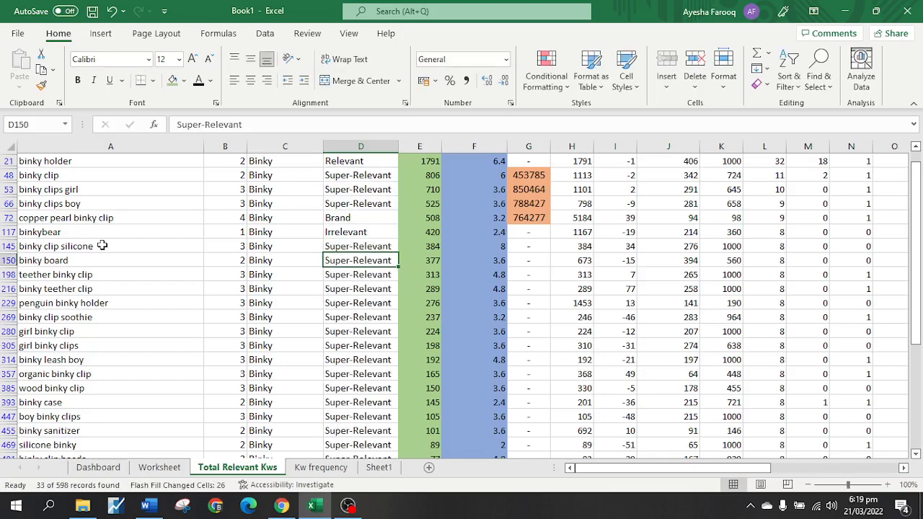
click(112, 11)
- Enter Irrelevant as the Relevancy of the keyword binky board
scroll(350, 325, down, 1)
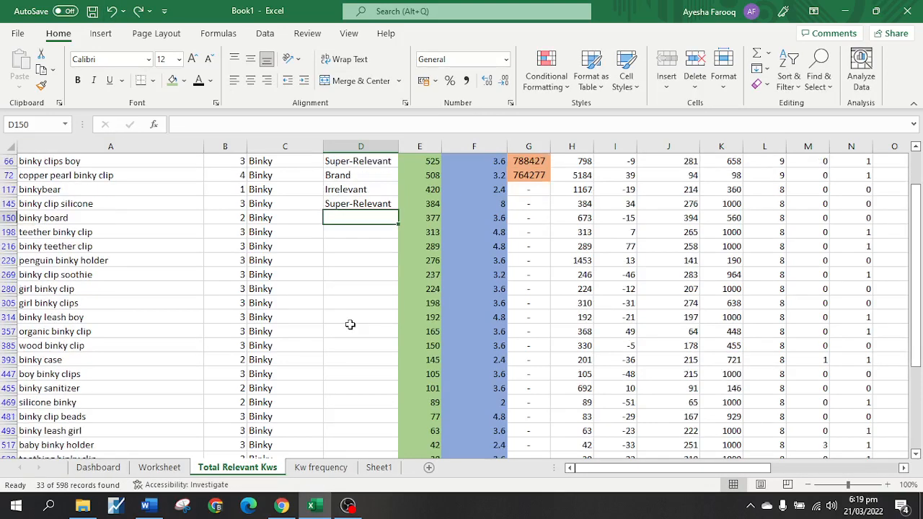
text(Irrelevant)
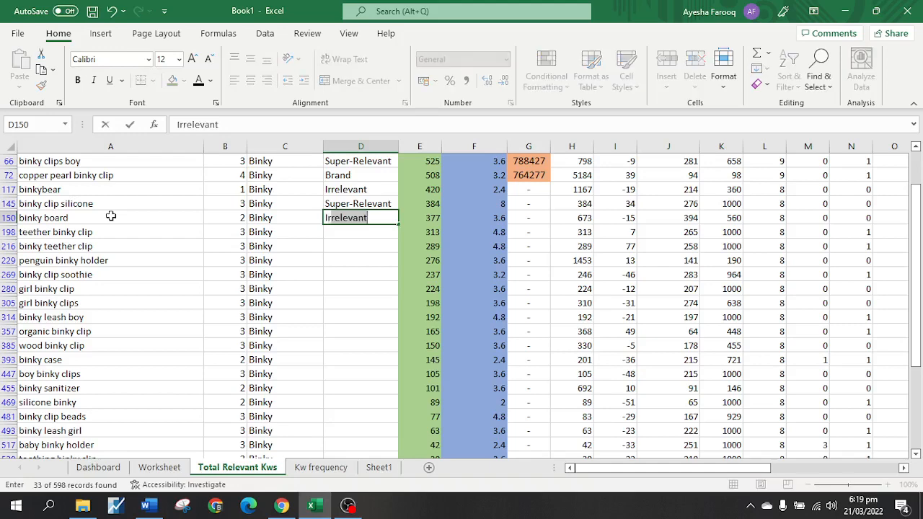
key(Return)
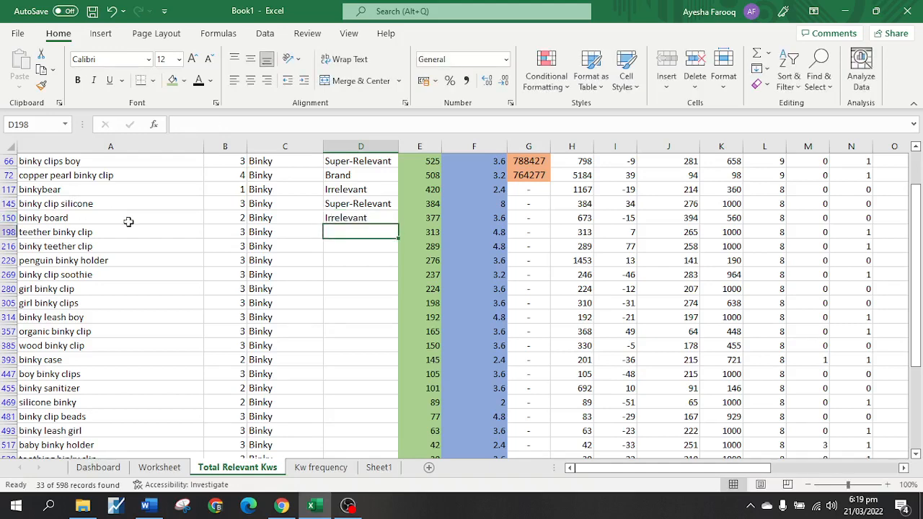
- Enter Super-Relevant as the Relevancy of teether binky clip and binky teether clip, and Brand for penguin binky holder
scroll(145, 269, down, 1)
scroll(144, 269, up, 1)
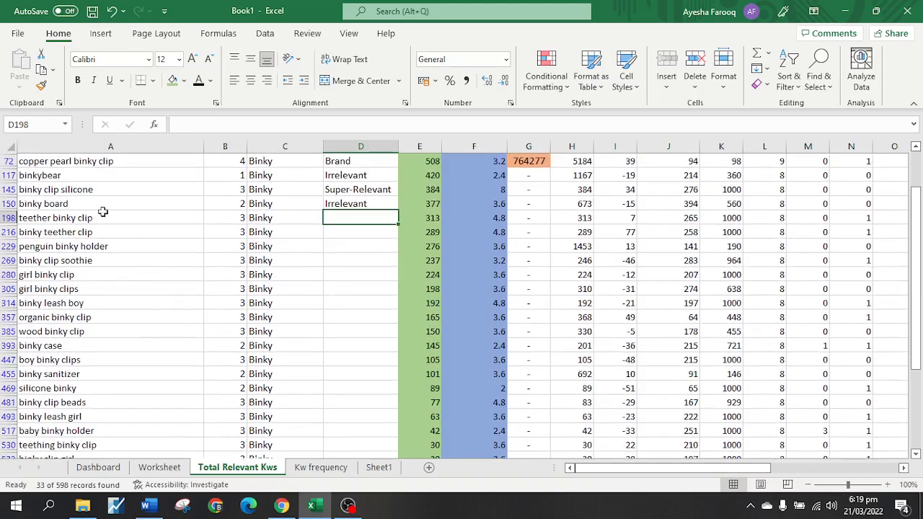
text(S)
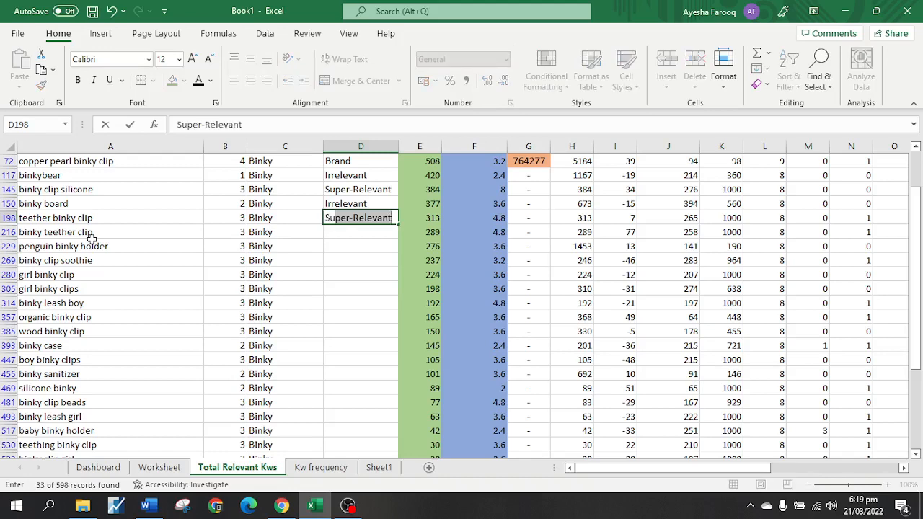
text(u)
key(Return)
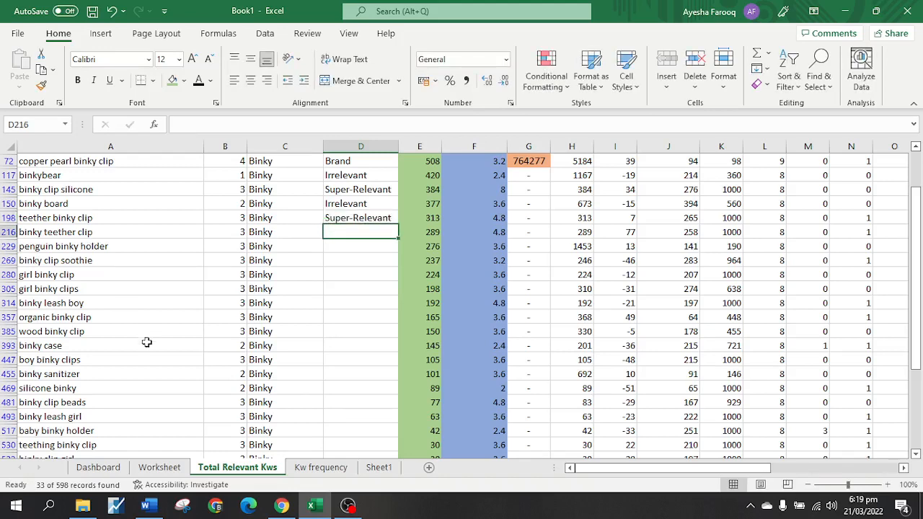
text(Super-Relevant)
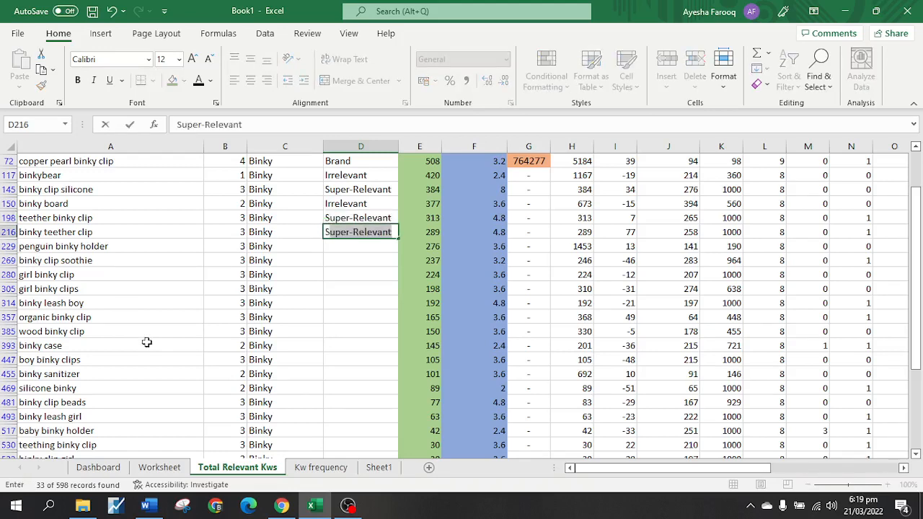
key(Return)
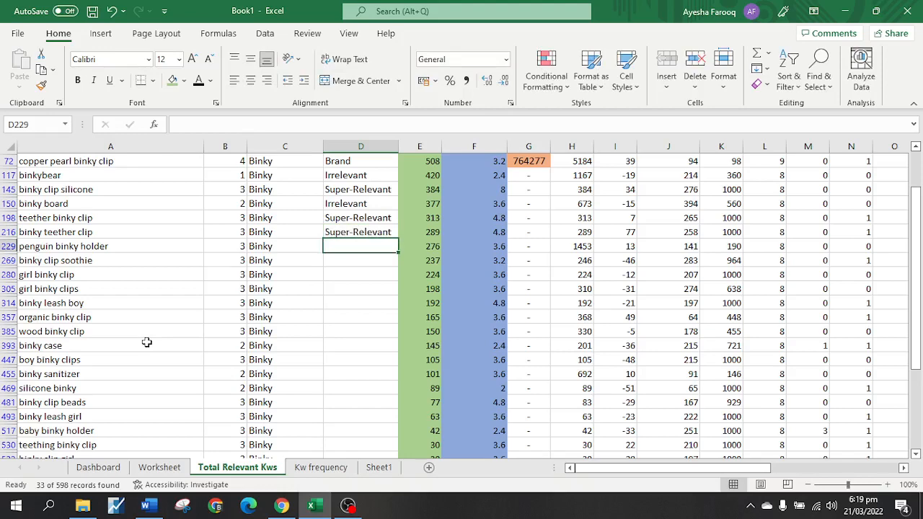
text(Brand)
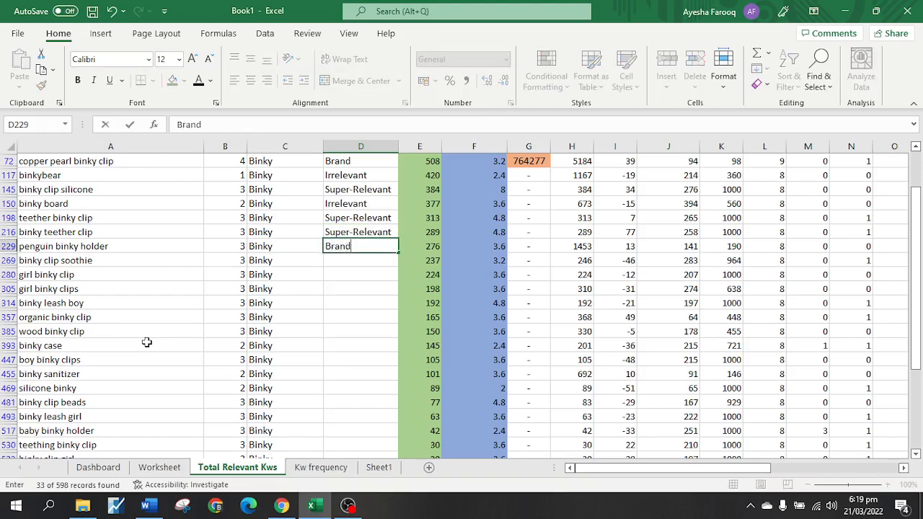
key(Return)
- Copy the keyword binky clip soothie from the sheet, switch to Chrome, and search Amazon for "binky clip soothie"
scroll(147, 342, down, 1)
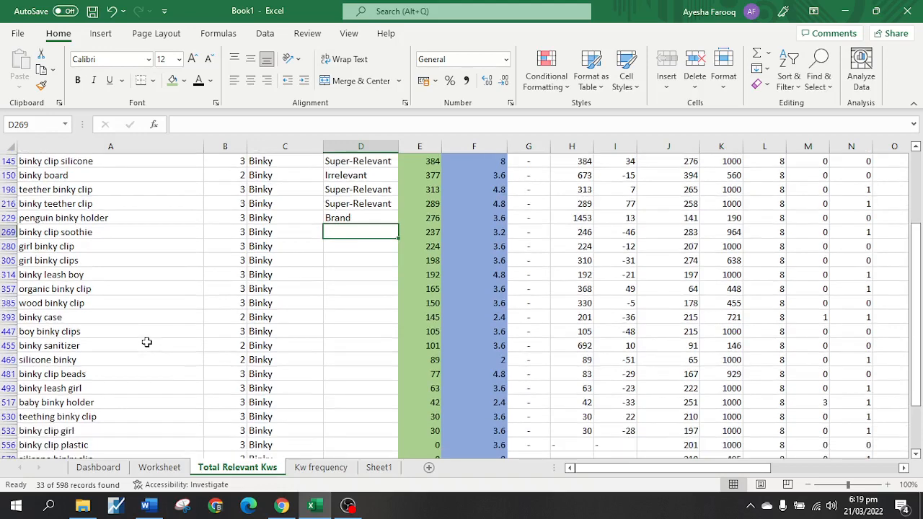
click(90, 235)
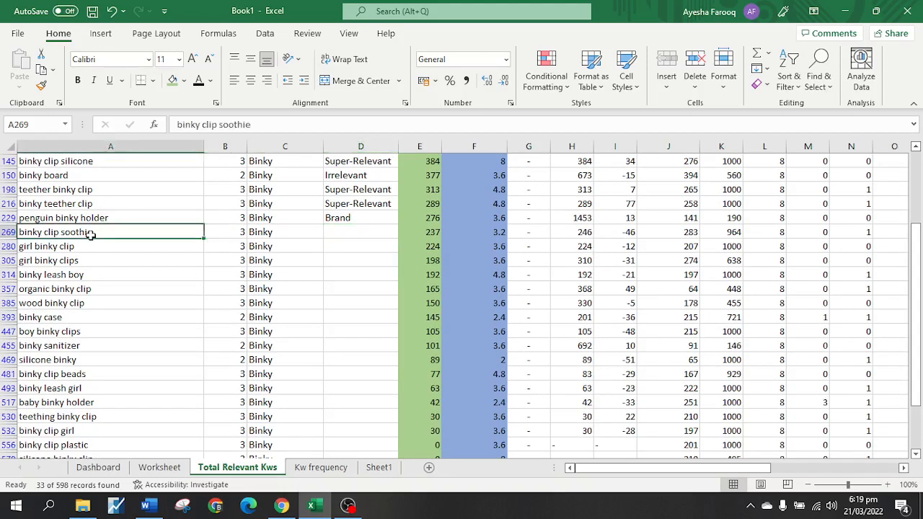
key(ctrl+c)
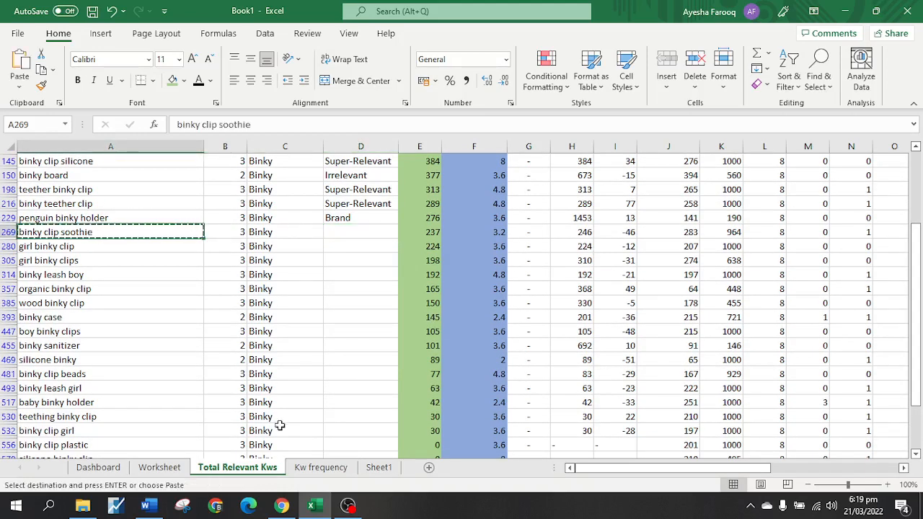
click(312, 505)
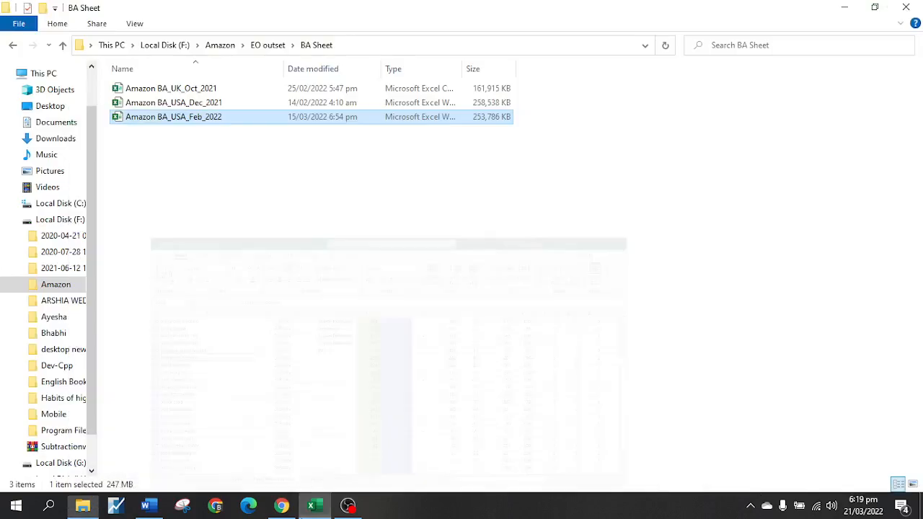
click(312, 505)
click(282, 505)
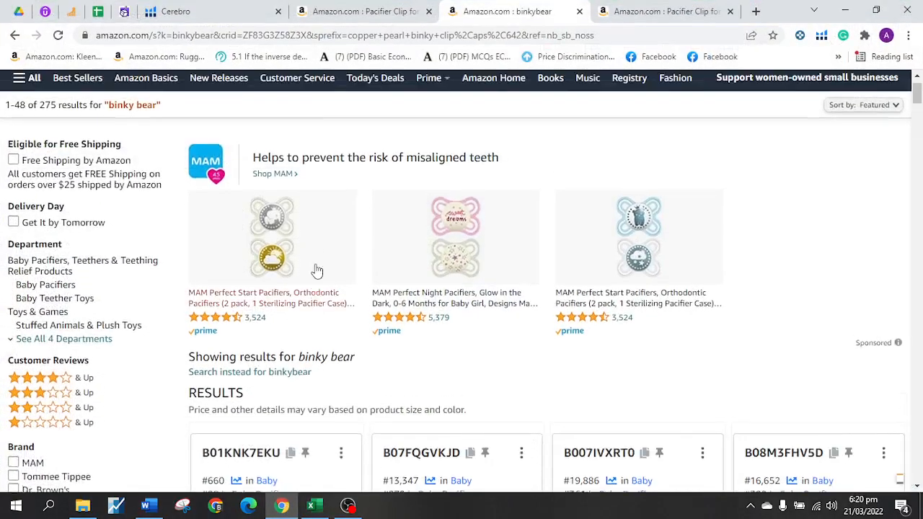
drag(288, 89, 216, 90)
text(binky clip soothie)
key(Return)
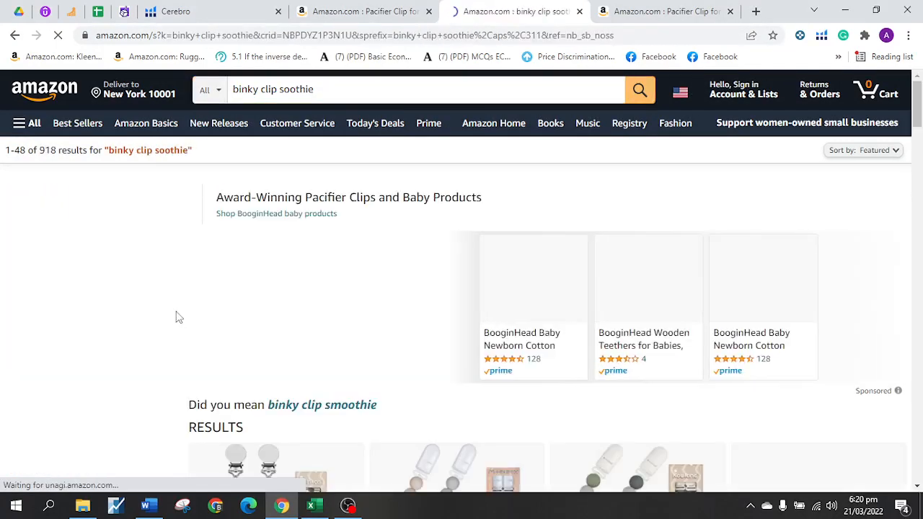
- Check the products in the binky clip soothie results, and enter Super-Relevant as that keyword's Relevancy back in Excel
scroll(176, 317, down, 5)
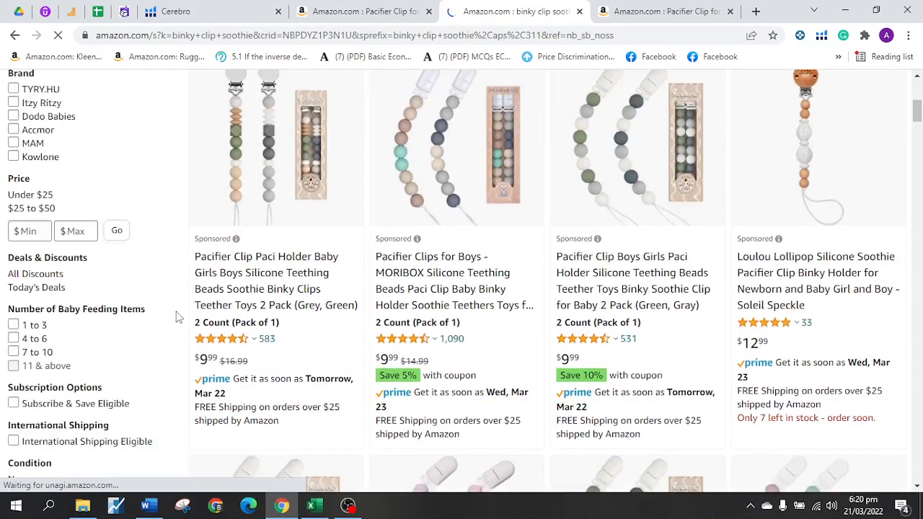
scroll(176, 318, down, 5)
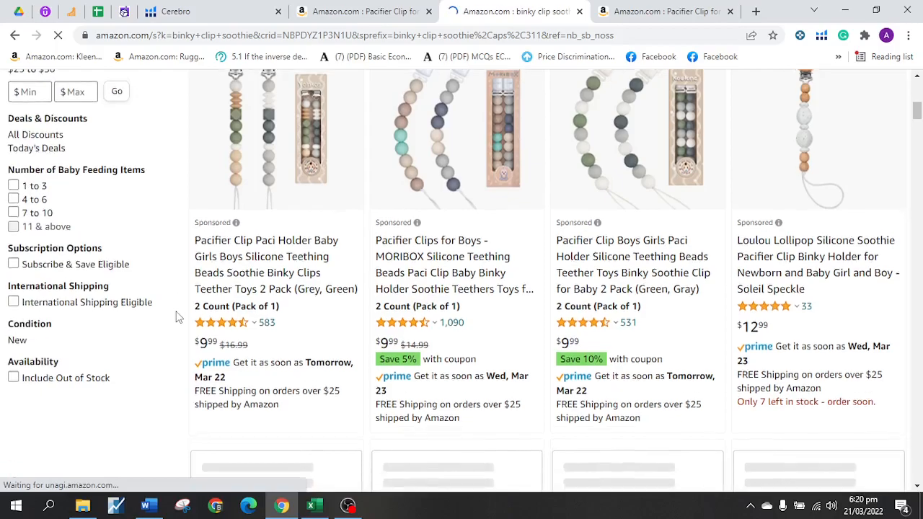
scroll(176, 318, up, 10)
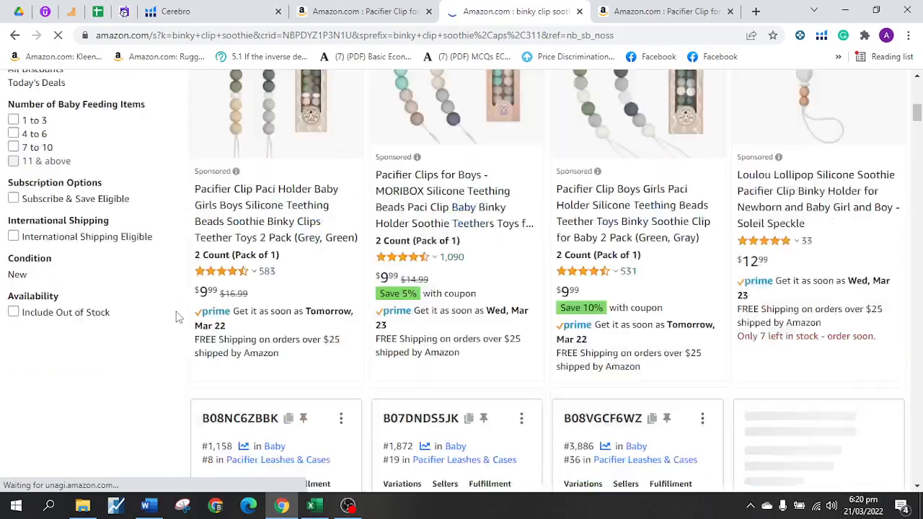
click(845, 11)
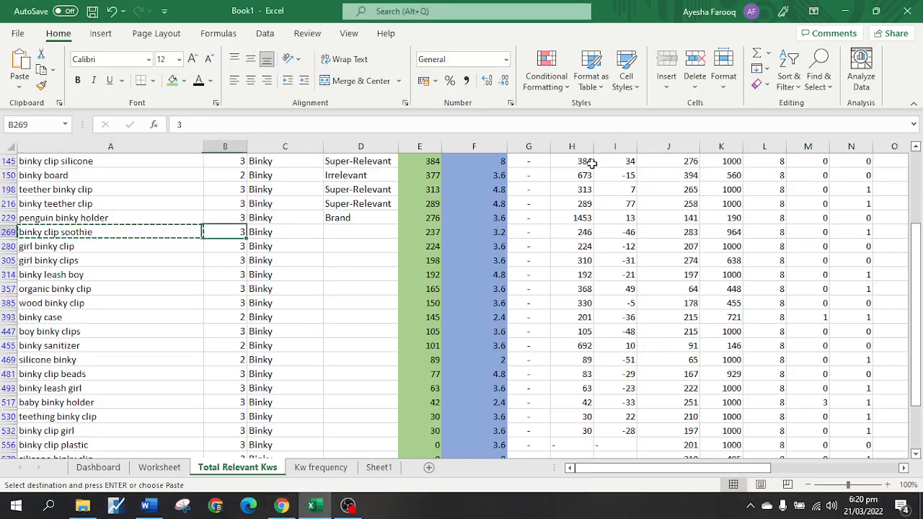
text(Super-Relevant)
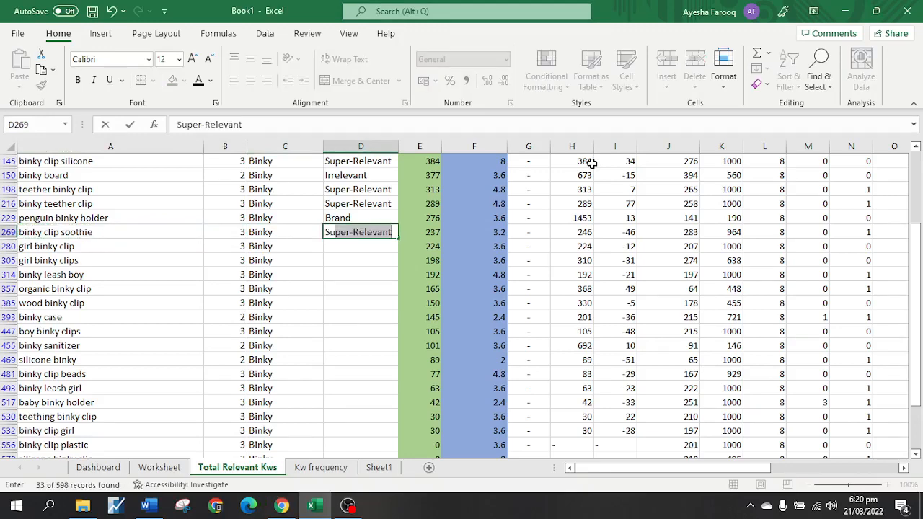
key(Return)
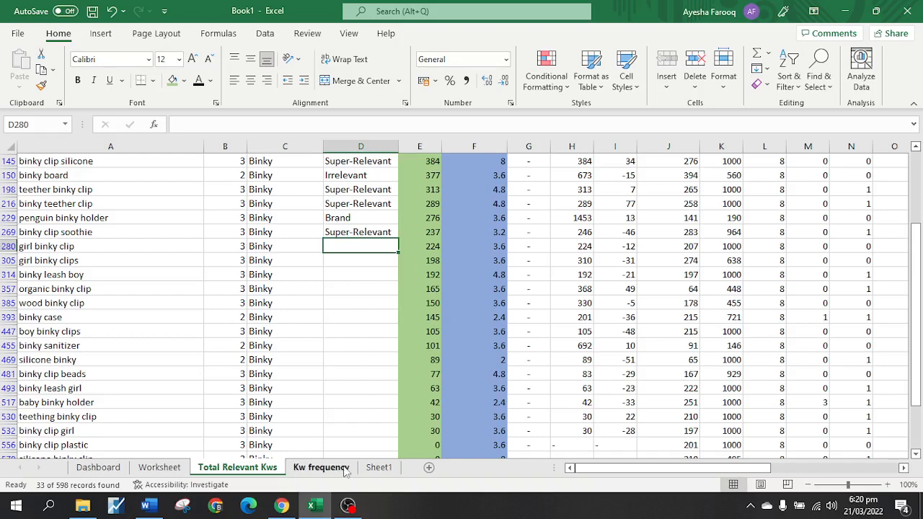
mouse_move(348, 505)
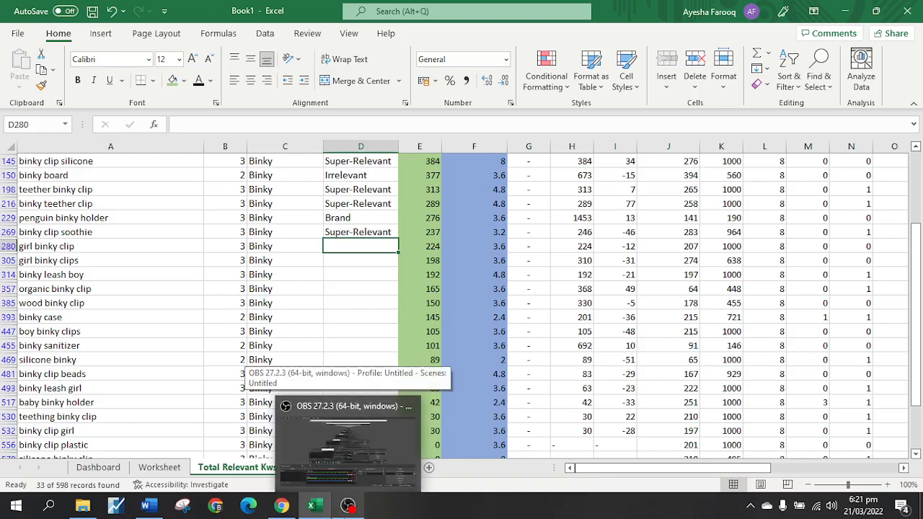
click(348, 505)
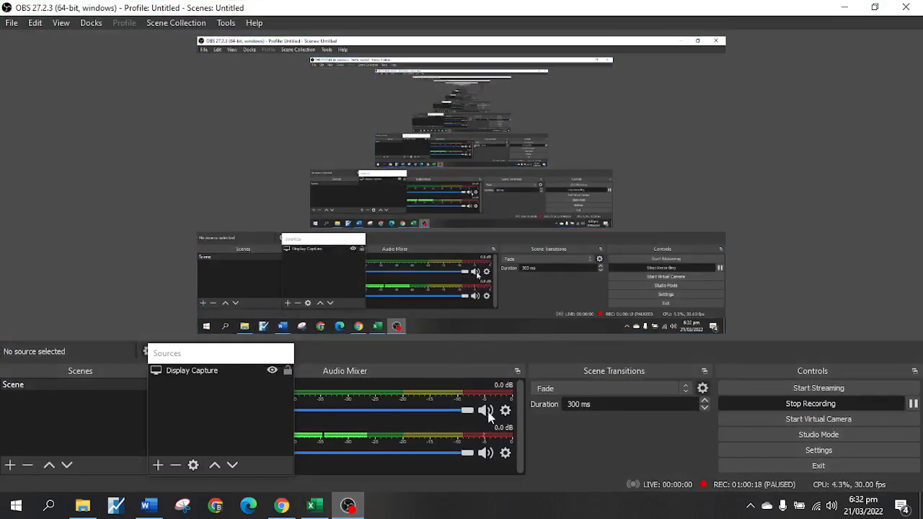
click(315, 507)
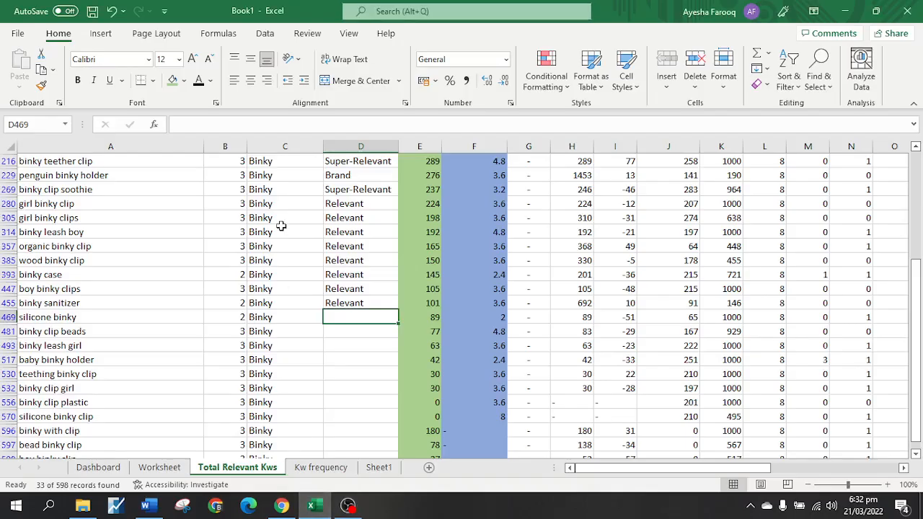
- Review the Relevancy labels already assigned to the binky keywords, including the Brand and Irrelevant entries
scroll(281, 223, up, 7)
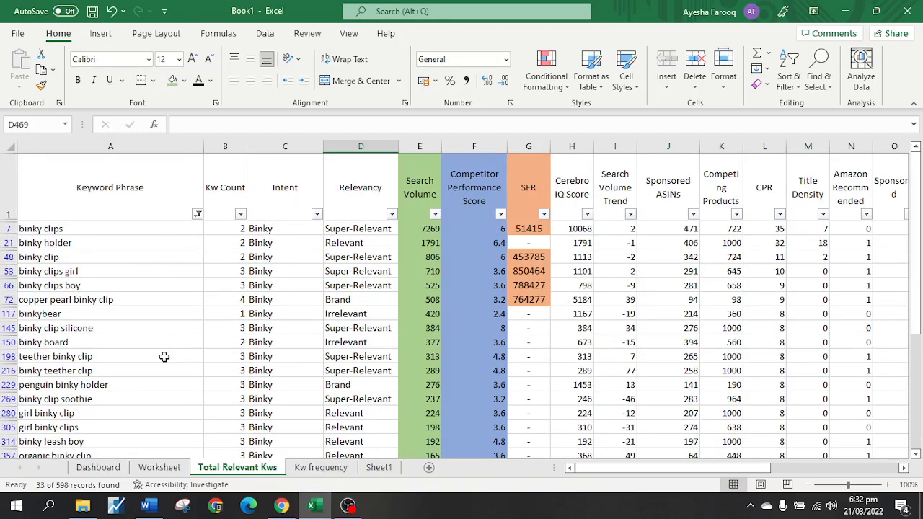
scroll(165, 356, down, 1)
scroll(317, 326, up, 1)
scroll(364, 242, down, 3)
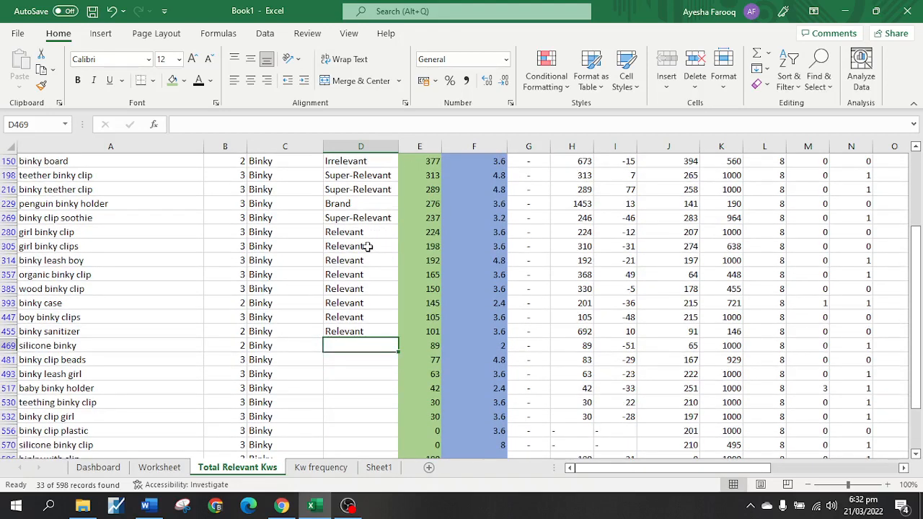
scroll(365, 290, down, 1)
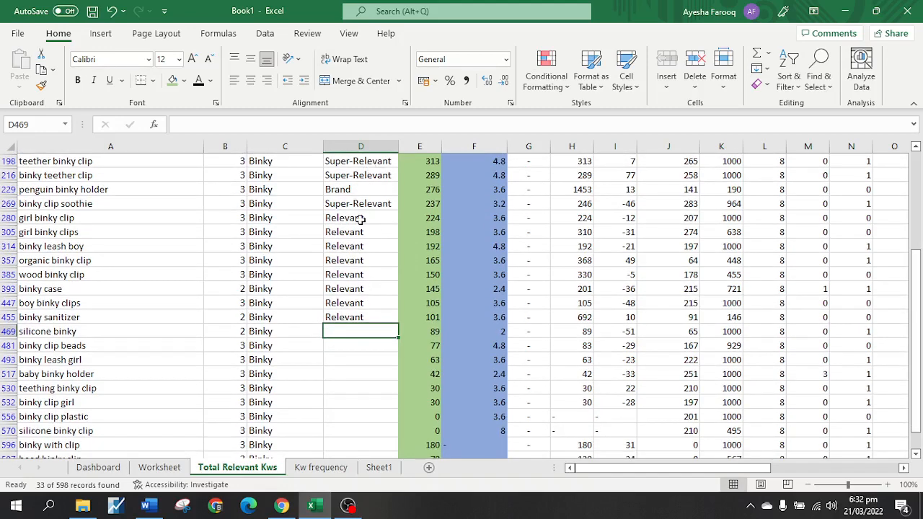
click(368, 190)
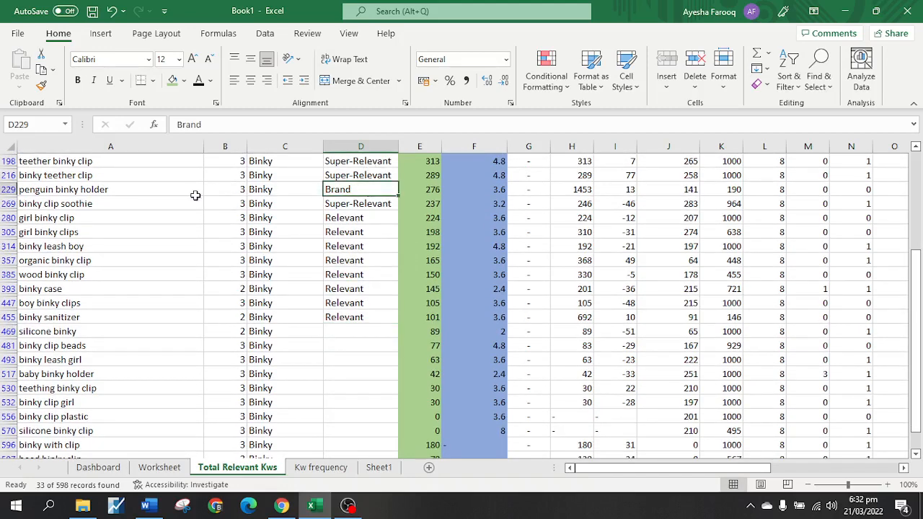
scroll(373, 263, up, 2)
scroll(372, 263, up, 1)
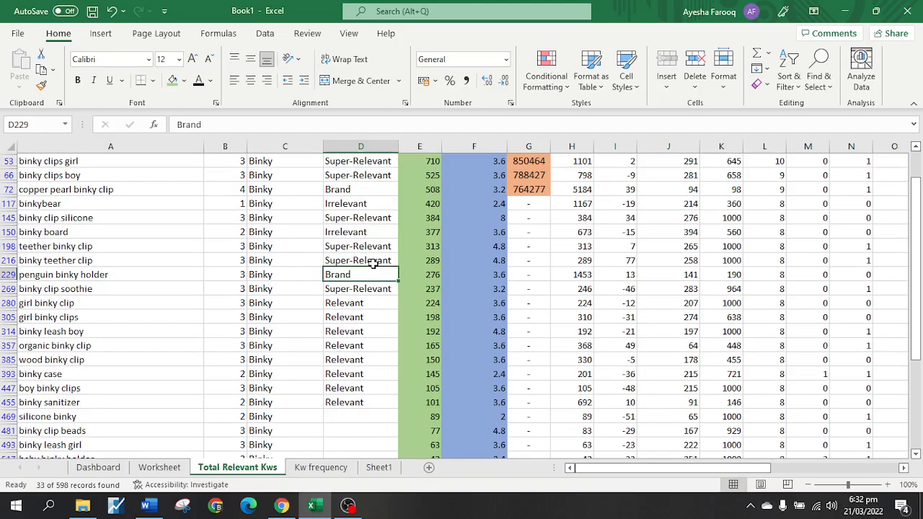
click(388, 200)
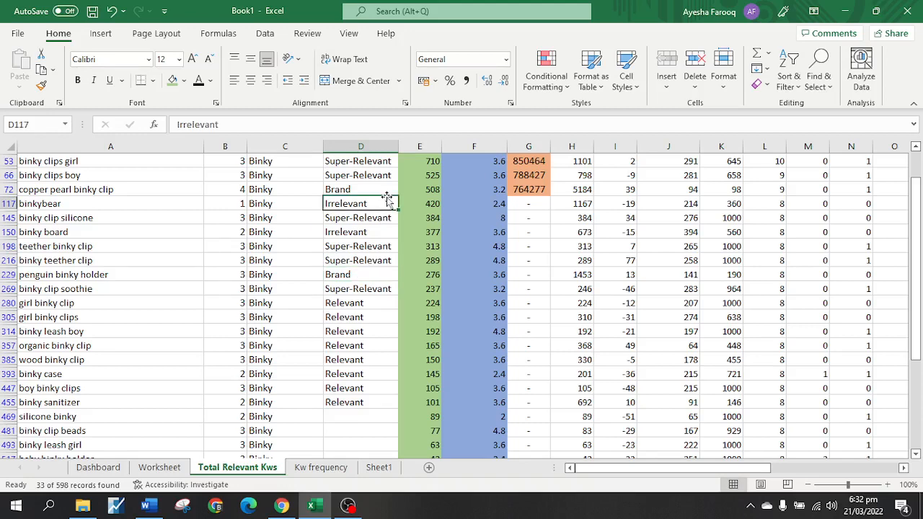
scroll(322, 404, down, 2)
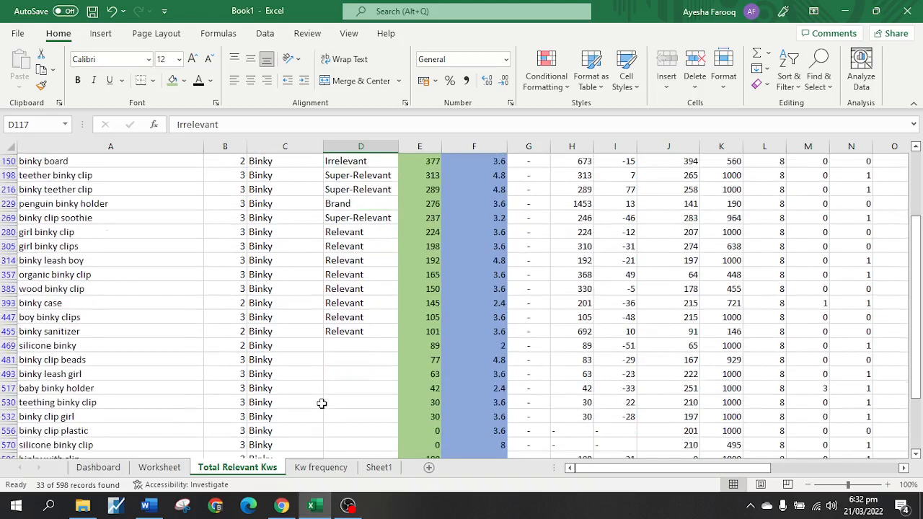
- Start entering the Relevancy of the keyword silicone binky, beginning with "L"
click(348, 331)
scroll(348, 331, down, 1)
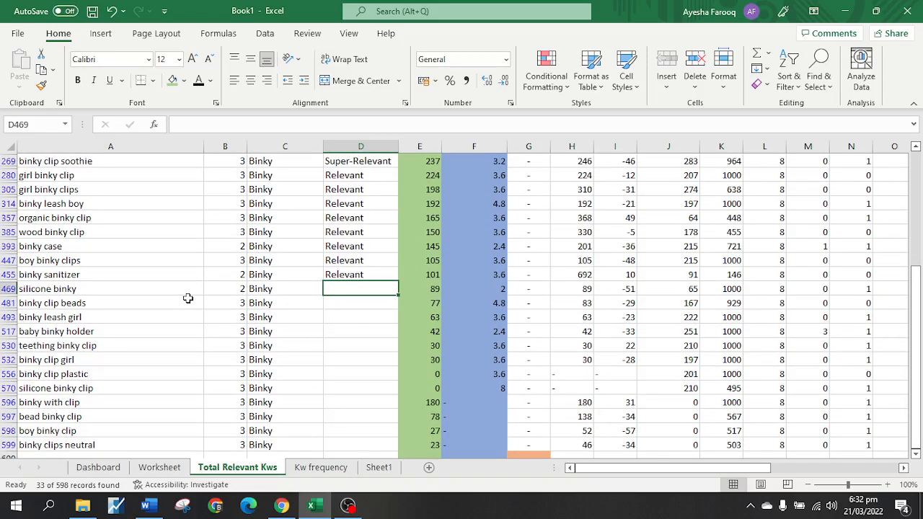
click(73, 290)
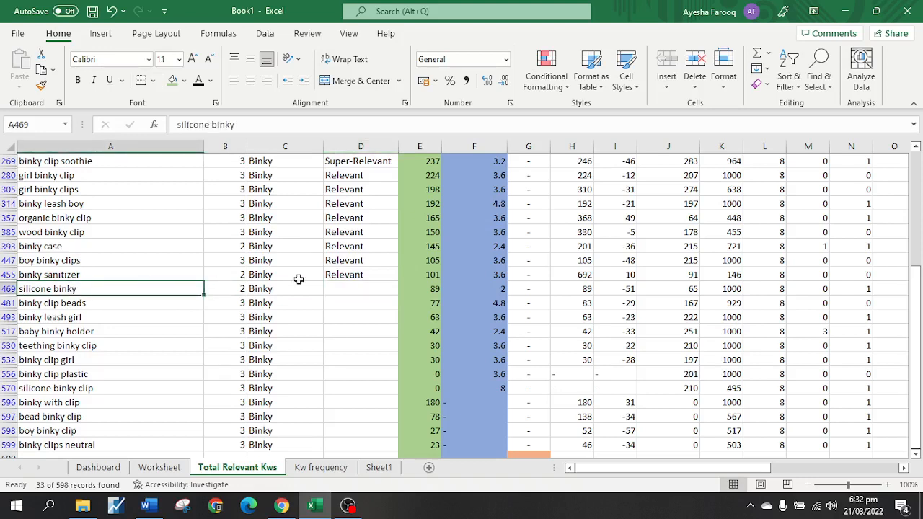
click(346, 290)
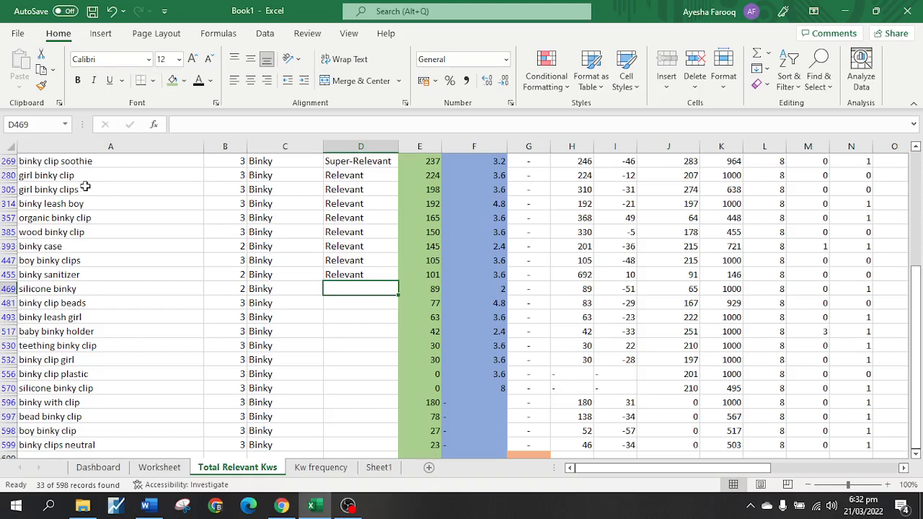
click(87, 288)
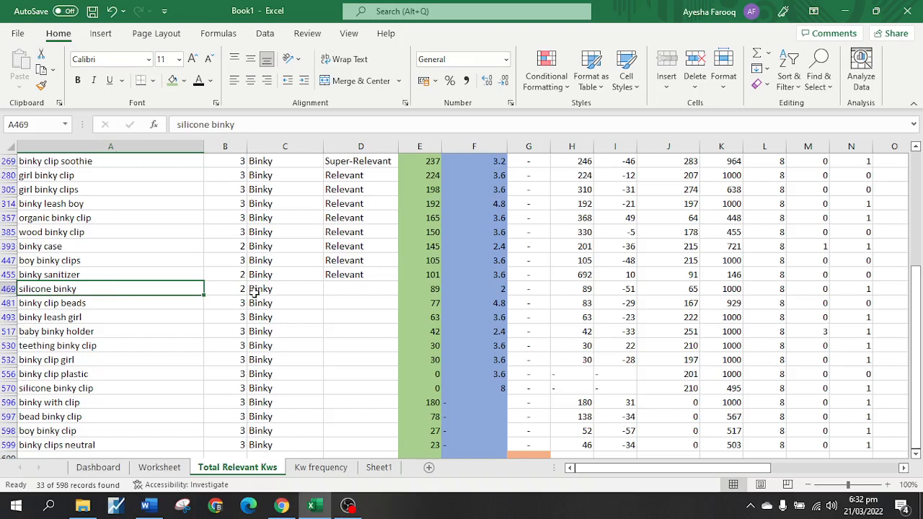
click(346, 289)
text(L)
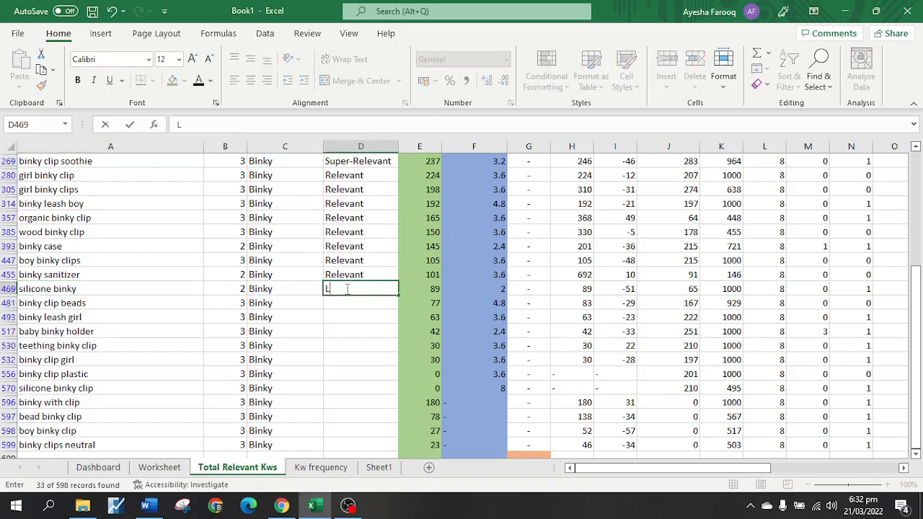
- Set the Relevancy of "silicone binky" to Low-Relevant and of "binky clip beads" to Super-Relevant
text(ow-Relevant)
key(Return)
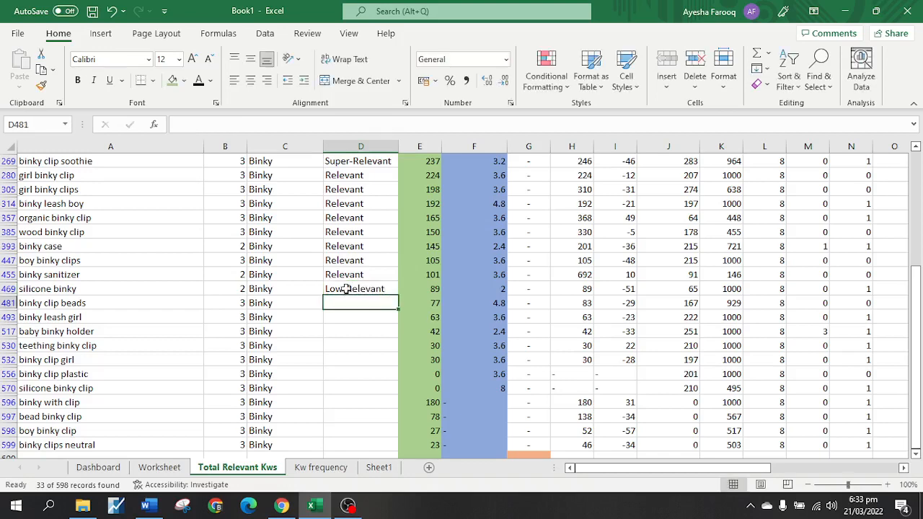
scroll(343, 357, down, 1)
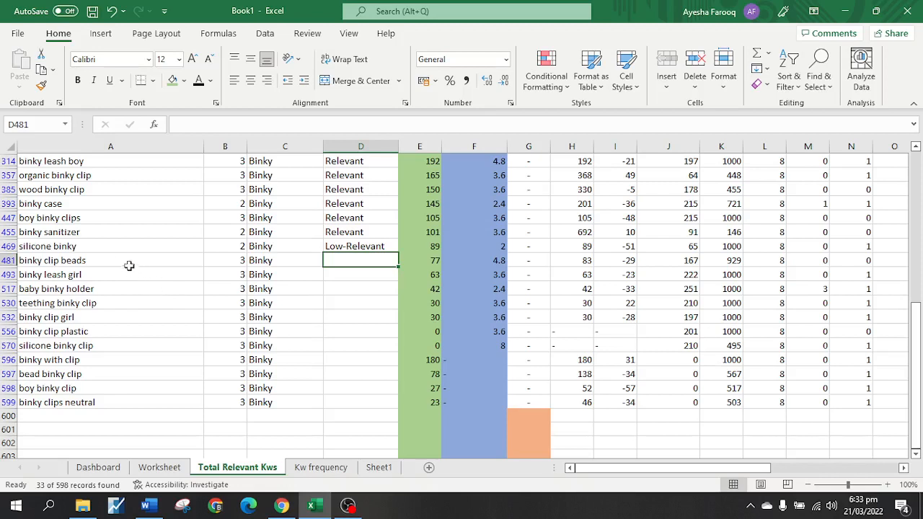
text(Su)
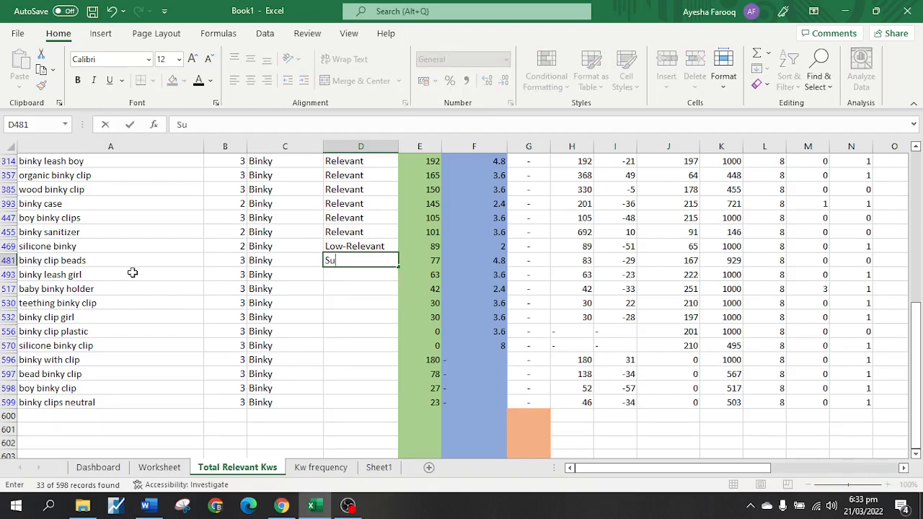
text(per-Relevant)
key(Return)
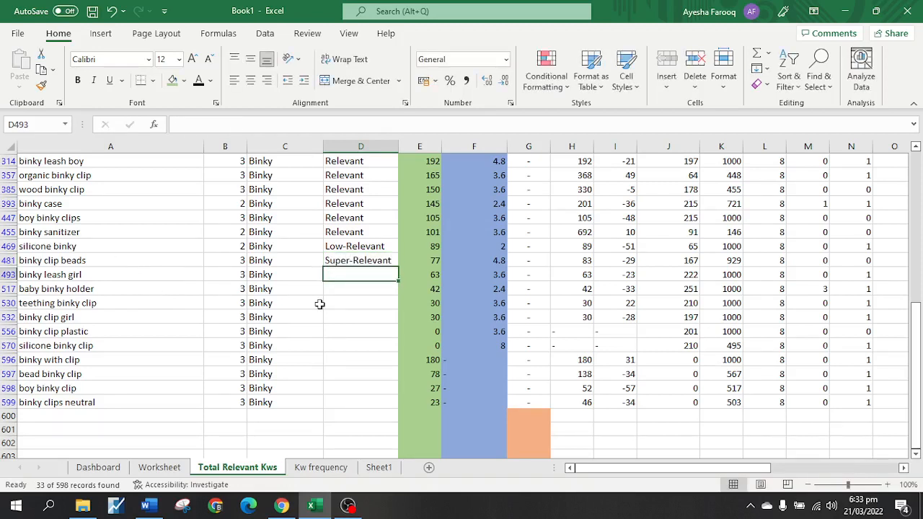
- Fill the Super-Relevant rating from "binky clip beads" down to the last filtered keyword, "binky clips neutral"
scroll(300, 292, down, 1)
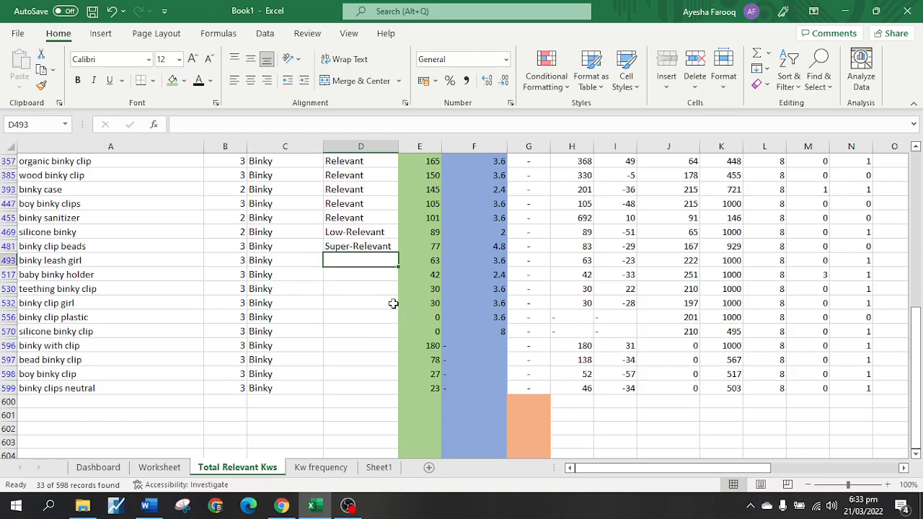
click(393, 246)
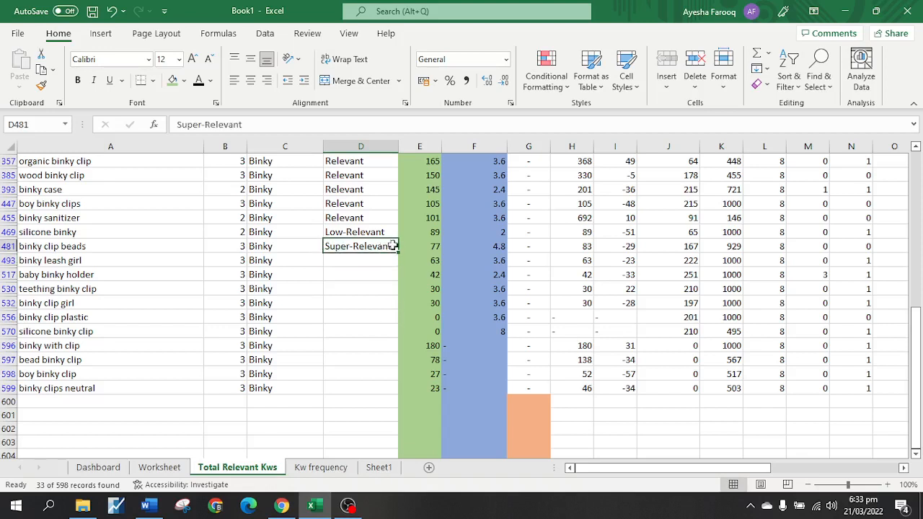
drag(400, 253, 377, 387)
click(380, 288)
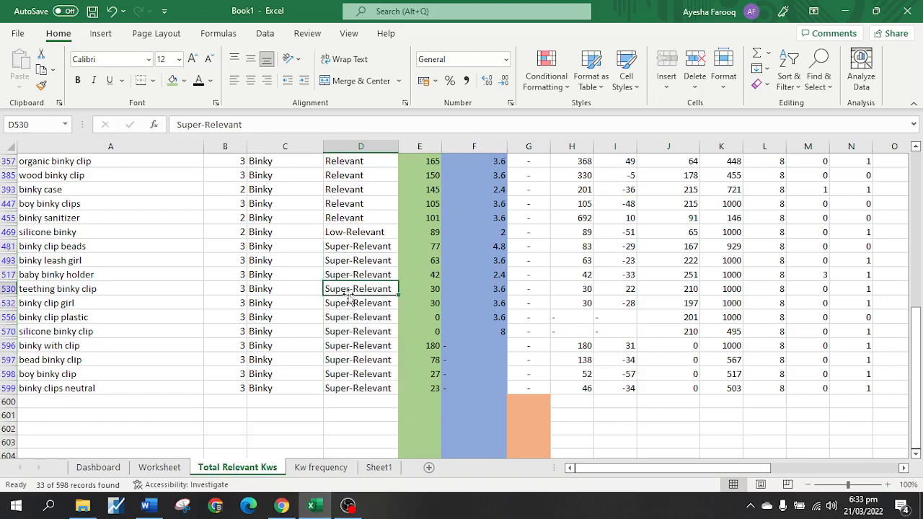
- Clear the filter on the Keyword Phrase column to show all keywords
scroll(349, 298, up, 6)
click(198, 214)
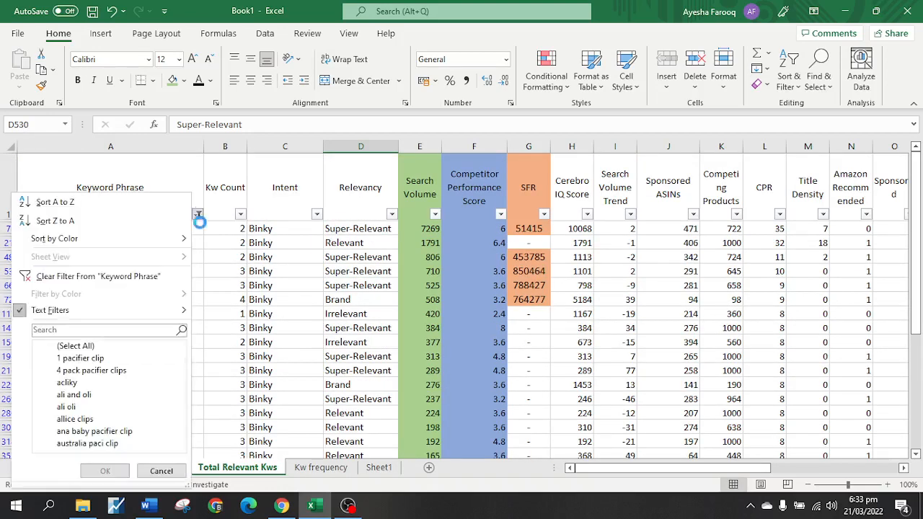
click(132, 283)
- Find the avent brand keyword in the list and filter Keyword Phrase to entries containing "vent"
scroll(214, 393, down, 9)
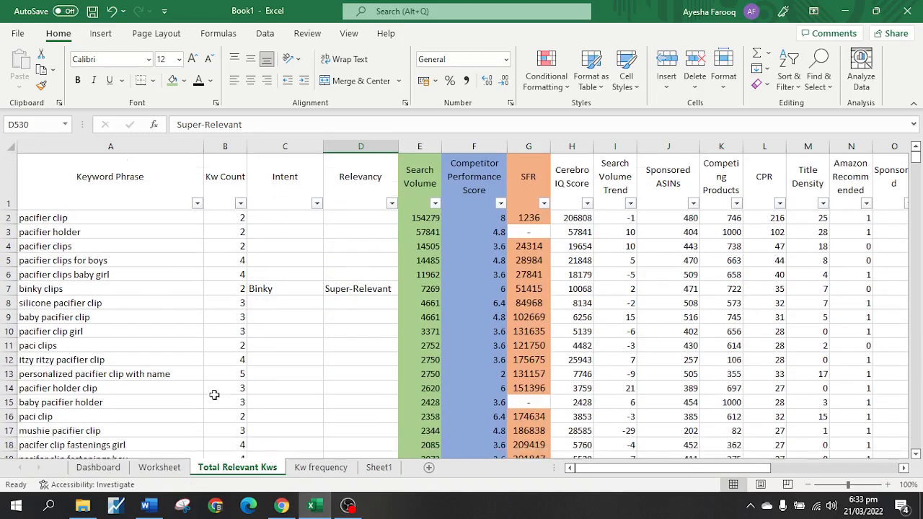
scroll(215, 394, down, 1)
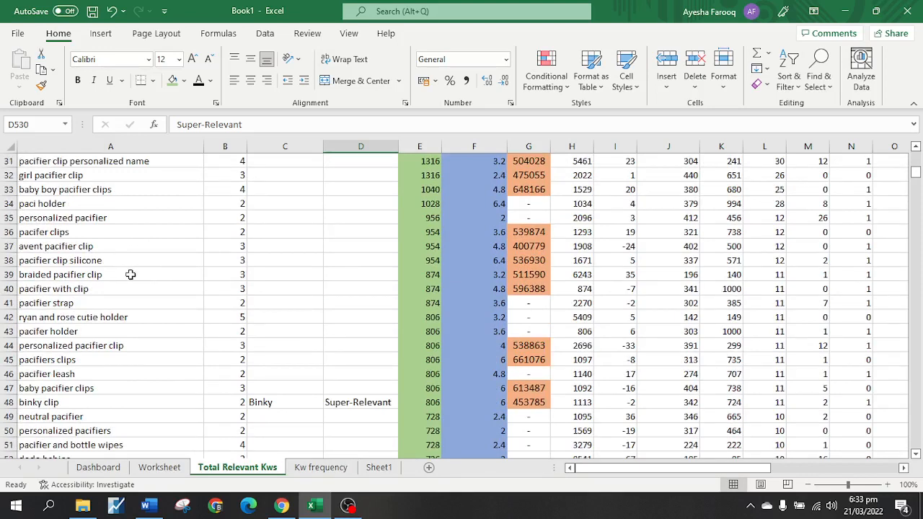
click(104, 249)
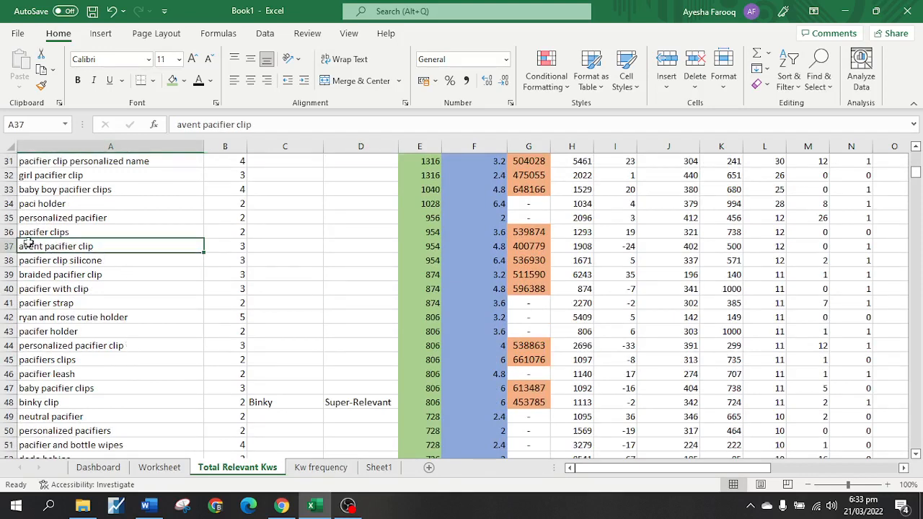
scroll(196, 305, up, 10)
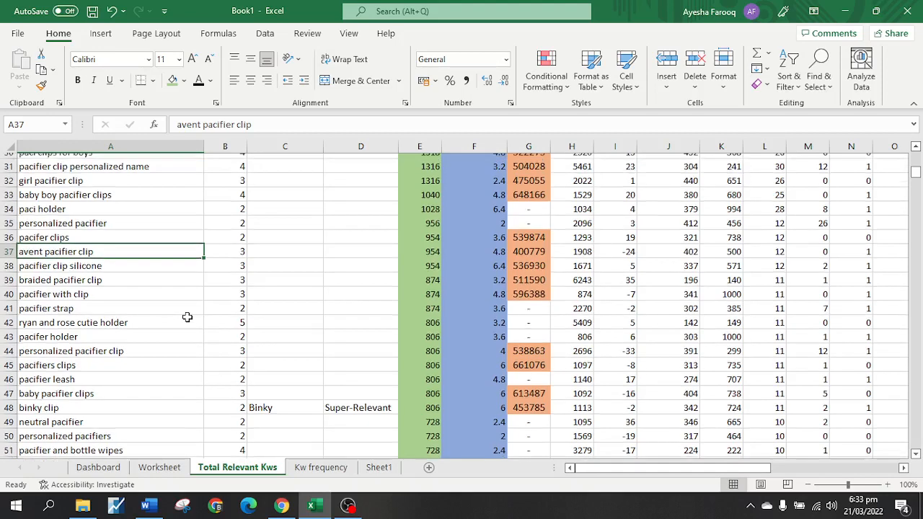
click(197, 214)
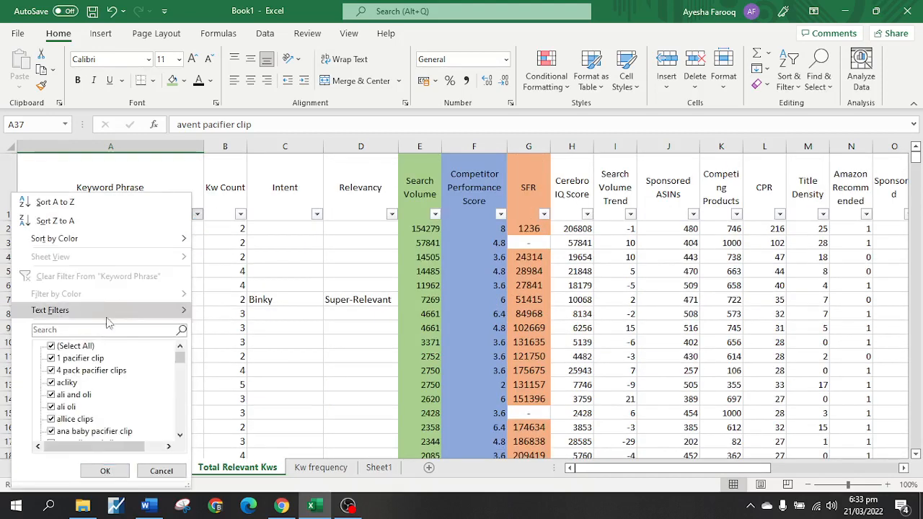
mouse_move(122, 317)
click(231, 392)
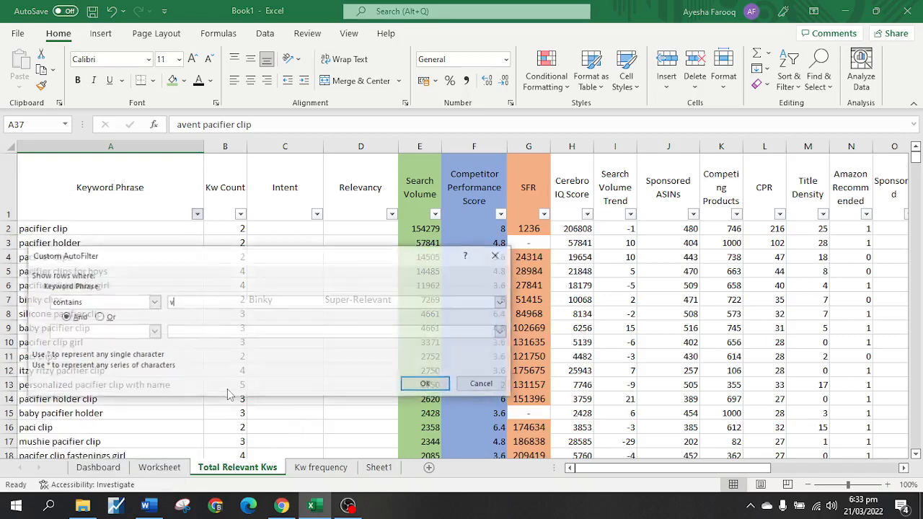
text(vent)
key(Return)
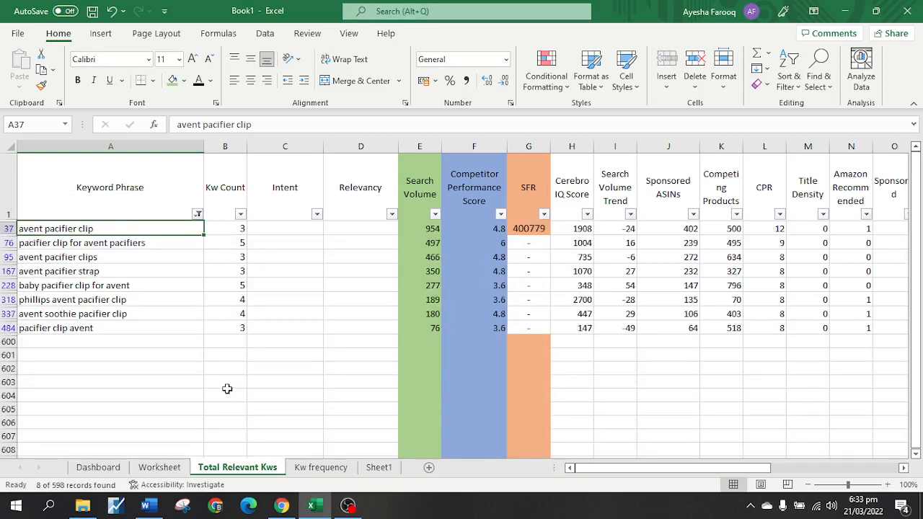
- Mark all filtered avent keywords as Brand in both Intent and Relevancy, and clear the Keyword Phrase filter
click(299, 230)
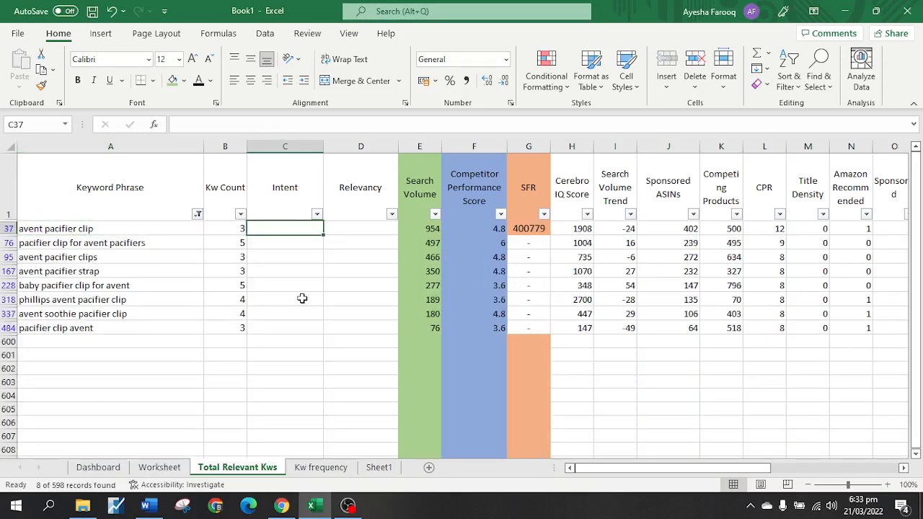
text(Brand)
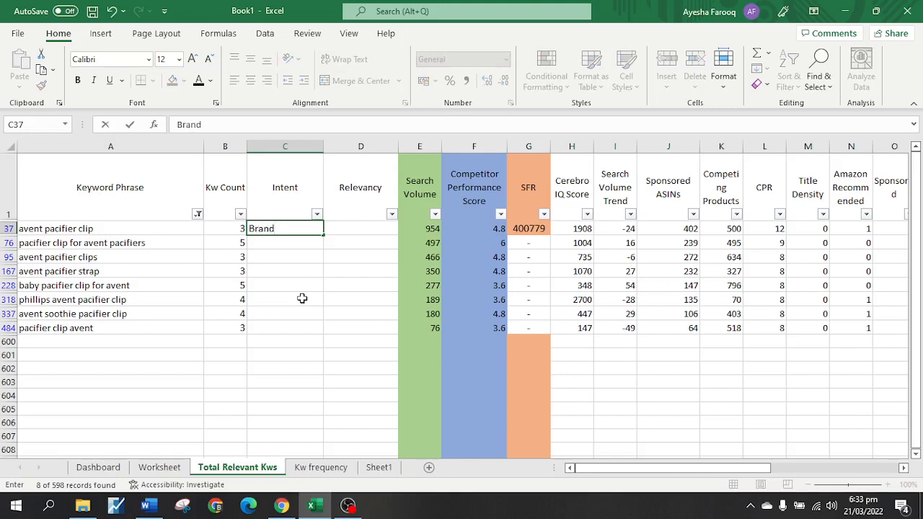
drag(324, 235, 393, 339)
click(339, 297)
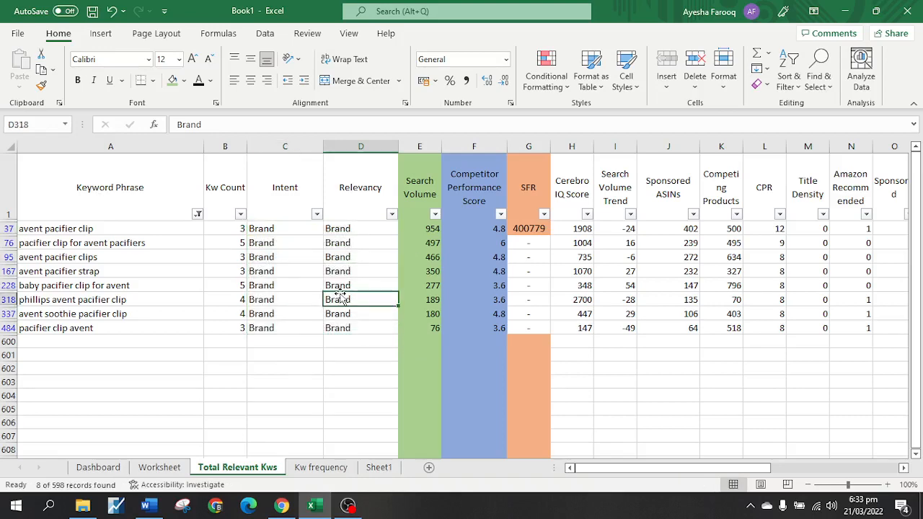
click(197, 214)
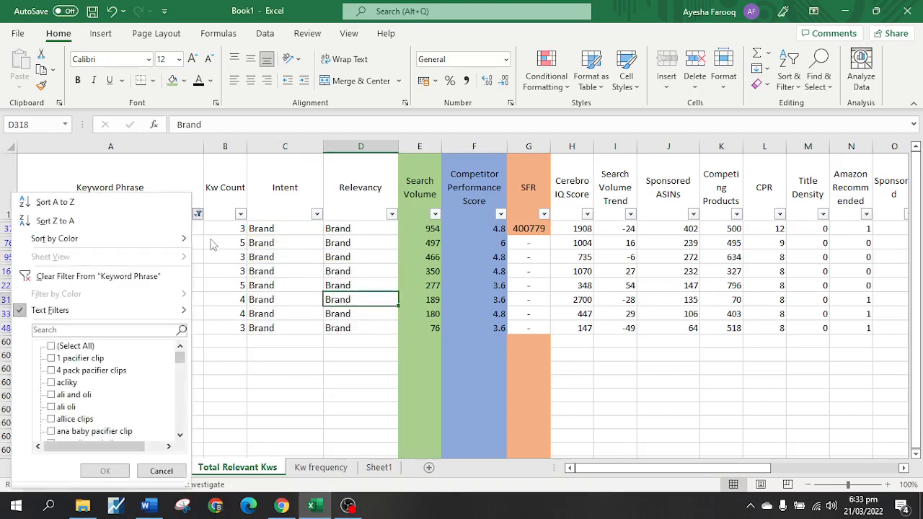
click(133, 277)
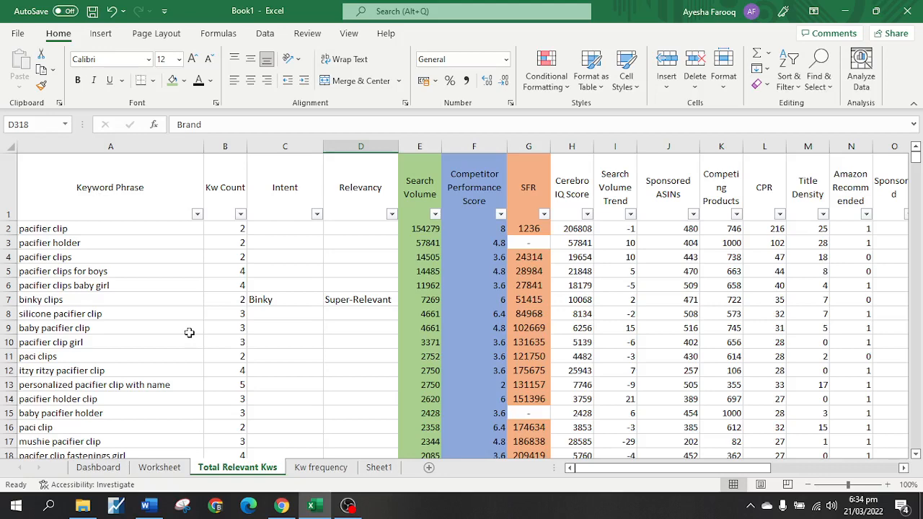
- Locate the itzy ritzy brand keyword and filter Keyword Phrase to entries containing "itzy"
scroll(187, 331, down, 3)
scroll(187, 331, up, 1)
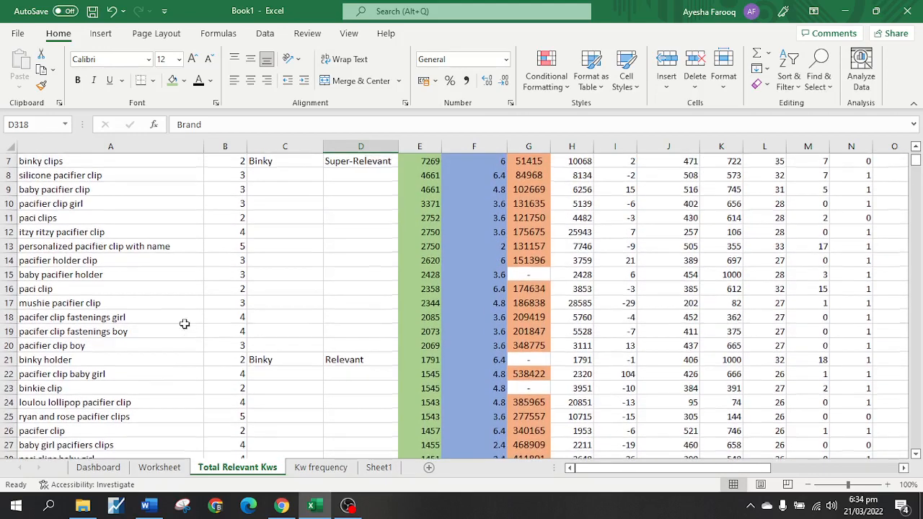
click(33, 232)
scroll(208, 219, up, 2)
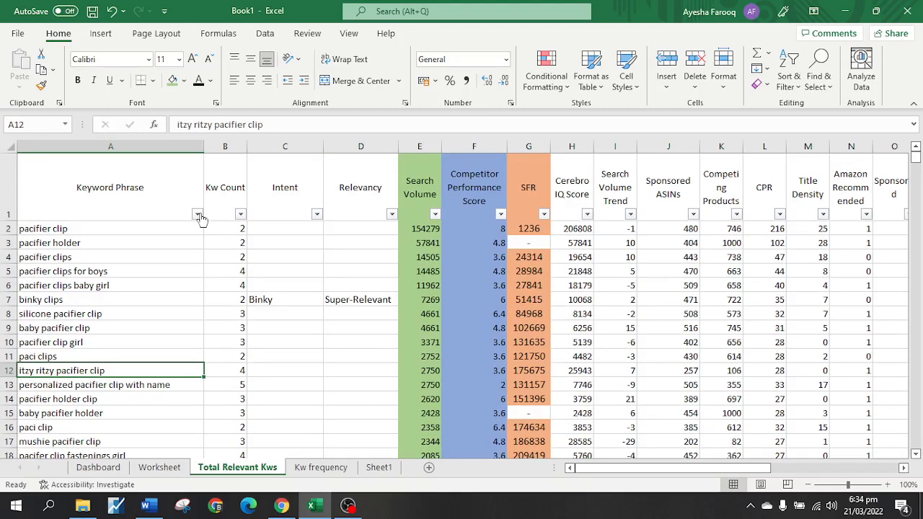
click(197, 214)
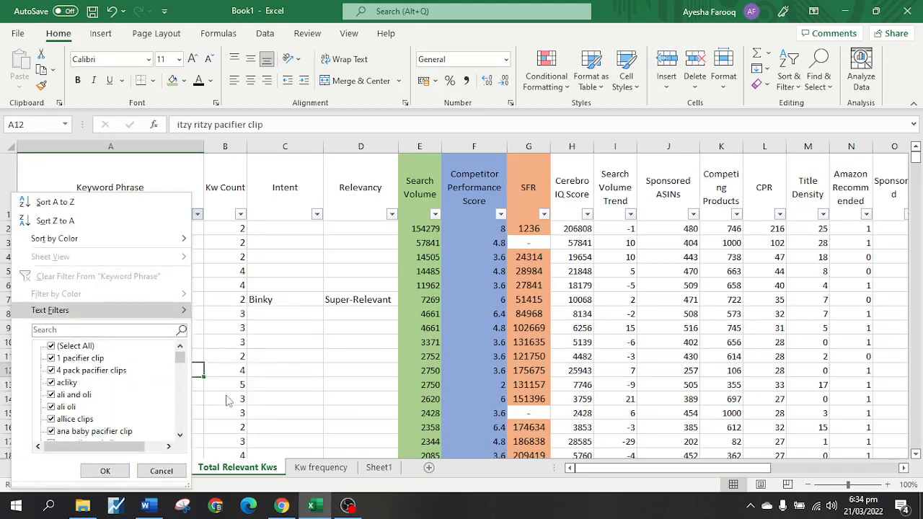
click(225, 395)
text(itzy)
key(Return)
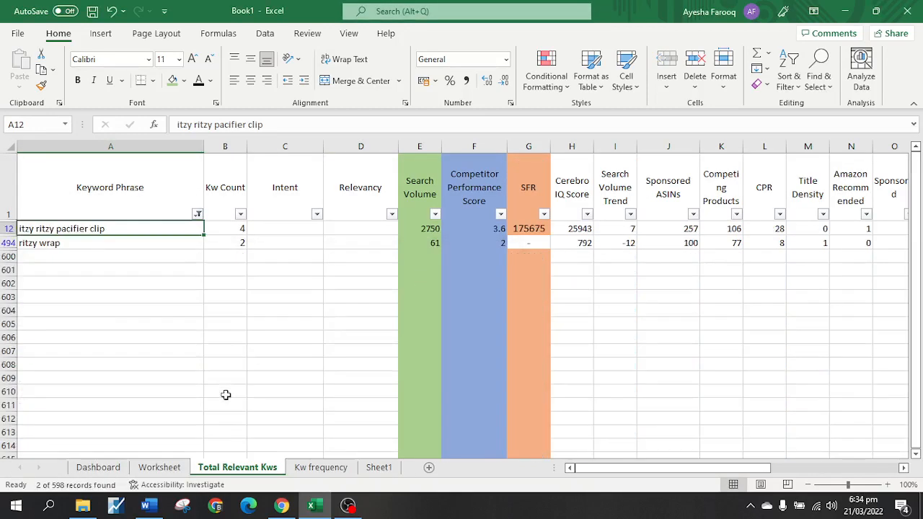
- Mark "itzy ritzy pacifier clip" and "ritzy wrap" as Brand in both Intent and Relevancy, and clear the Keyword Phrase filter
click(286, 231)
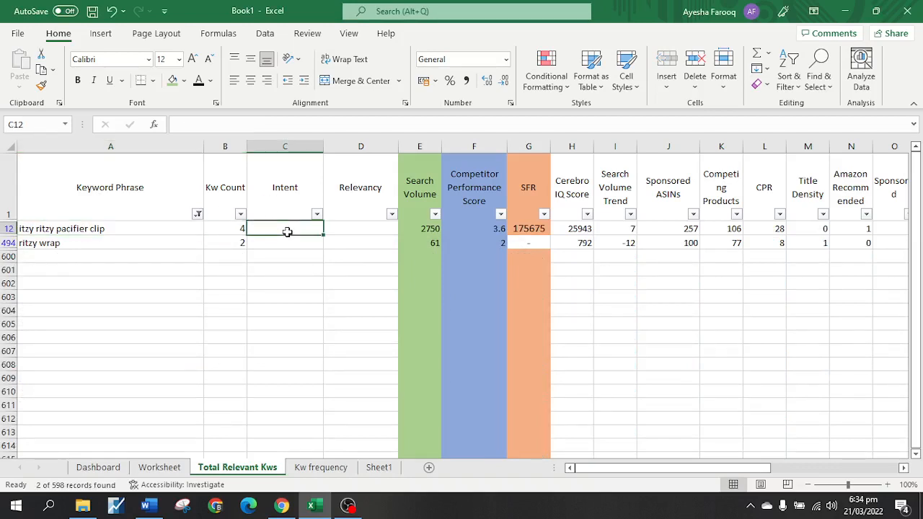
text(Brand)
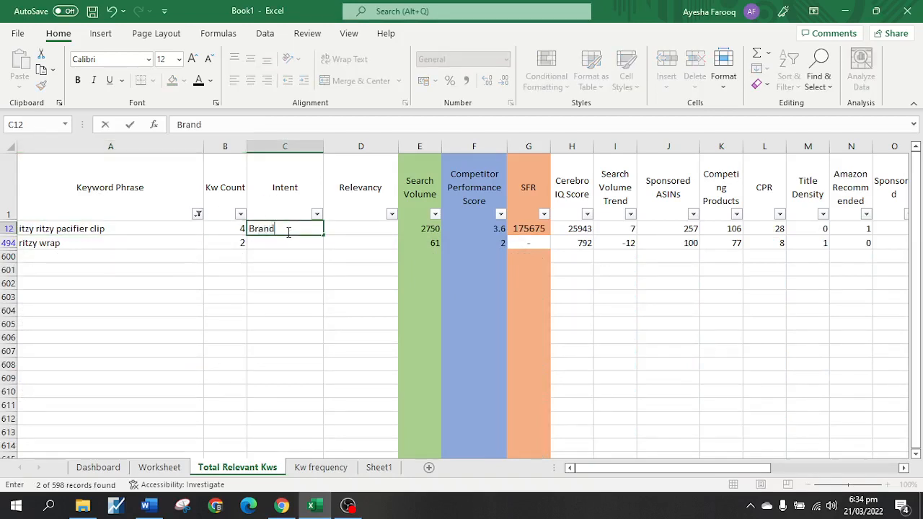
drag(325, 236, 399, 245)
click(252, 281)
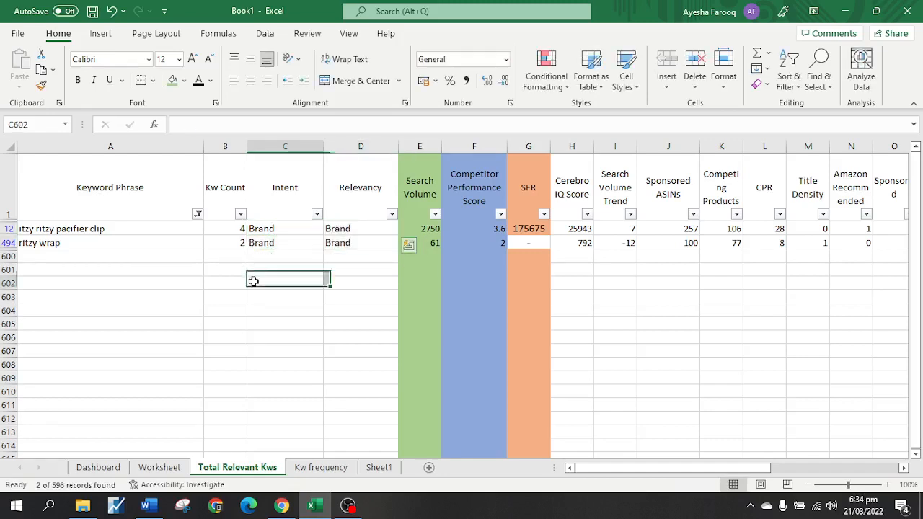
click(197, 213)
click(138, 276)
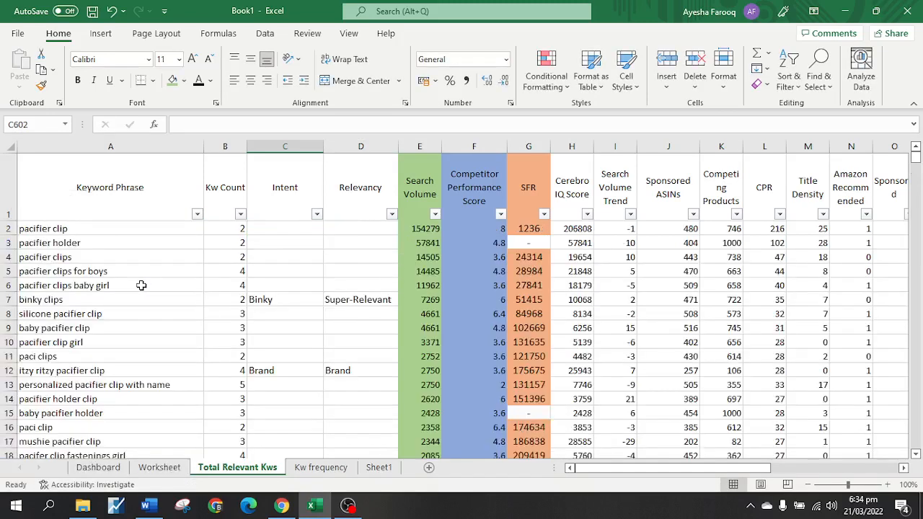
- Review the unclassified keywords on Total Relevant Kws alongside the Dashboard intent list and the Kw frequency sheet
scroll(147, 376, down, 4)
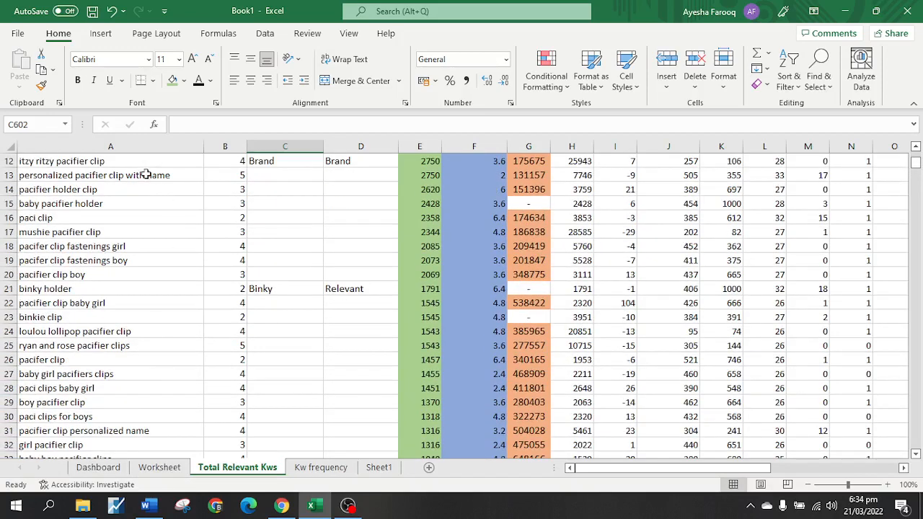
click(119, 231)
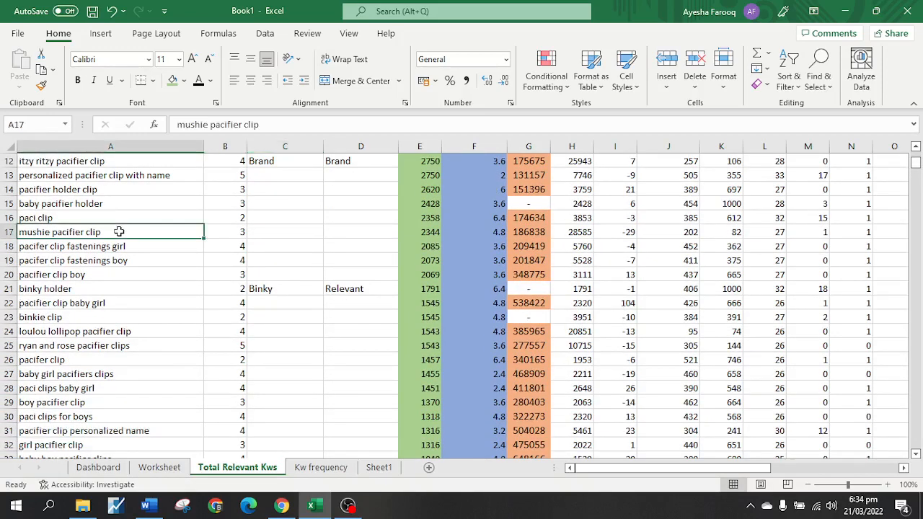
click(304, 217)
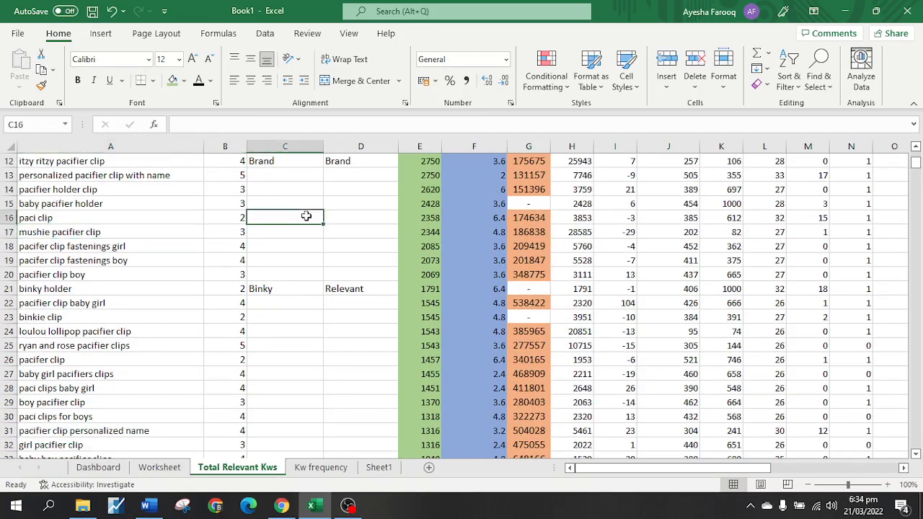
scroll(207, 230, down, 1)
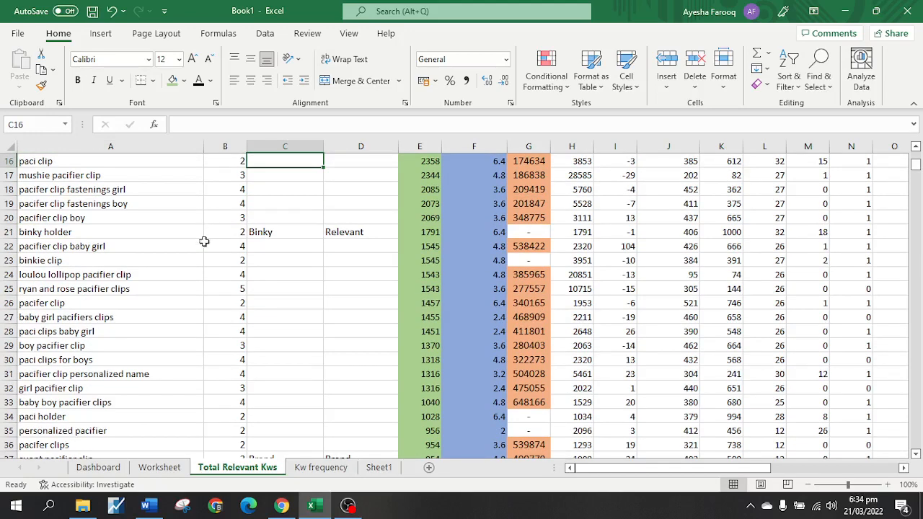
click(98, 468)
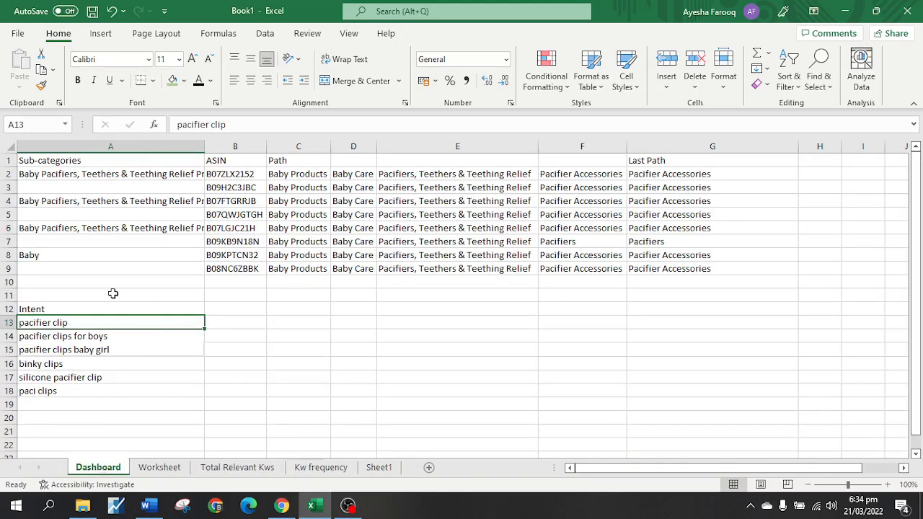
click(306, 468)
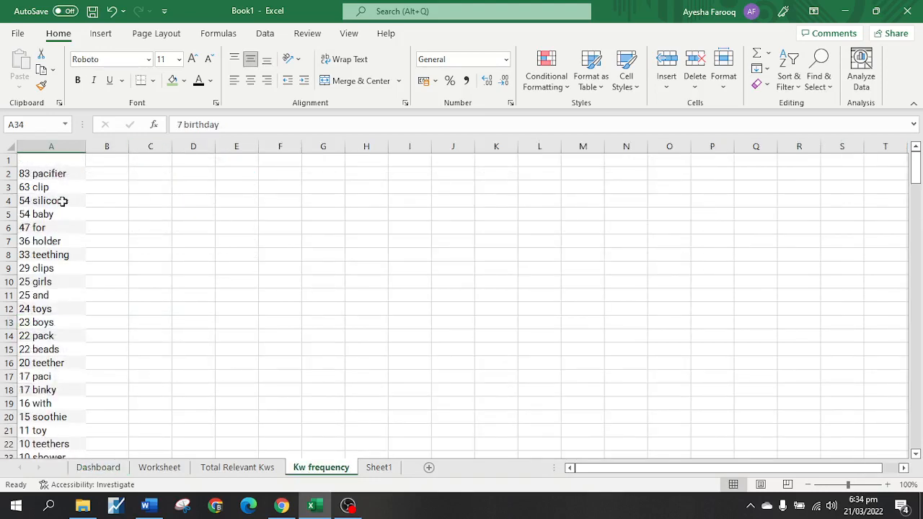
click(211, 468)
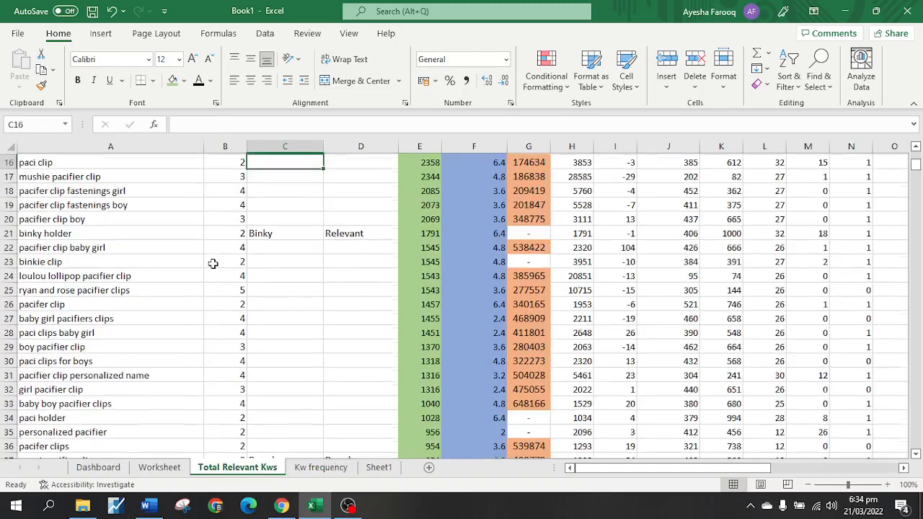
- Filter the Keyword Phrase column to entries containing "silicon"
click(197, 214)
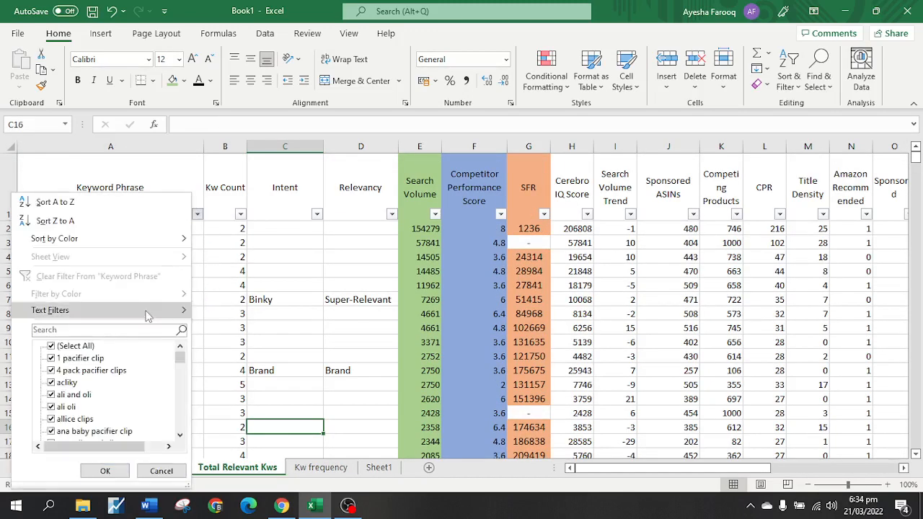
mouse_move(209, 312)
click(242, 393)
text(su)
key(BackSpace)
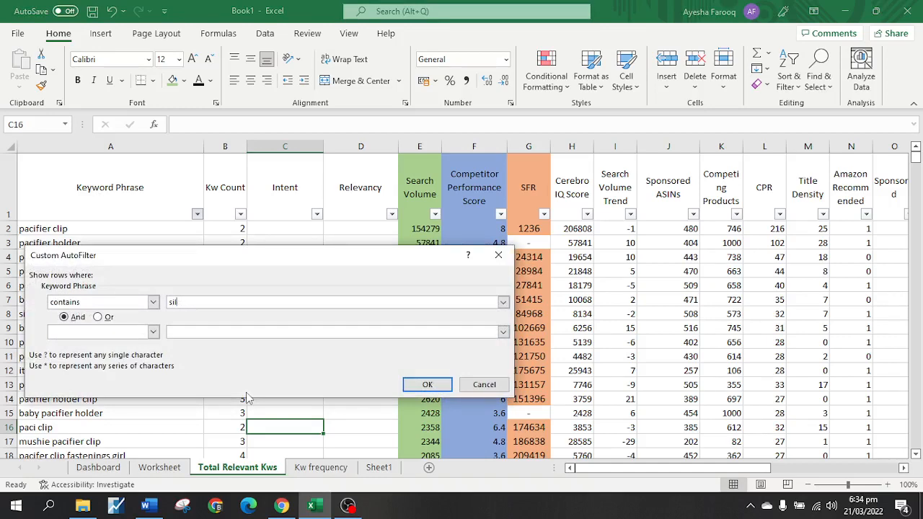
text(ilicon)
key(Return)
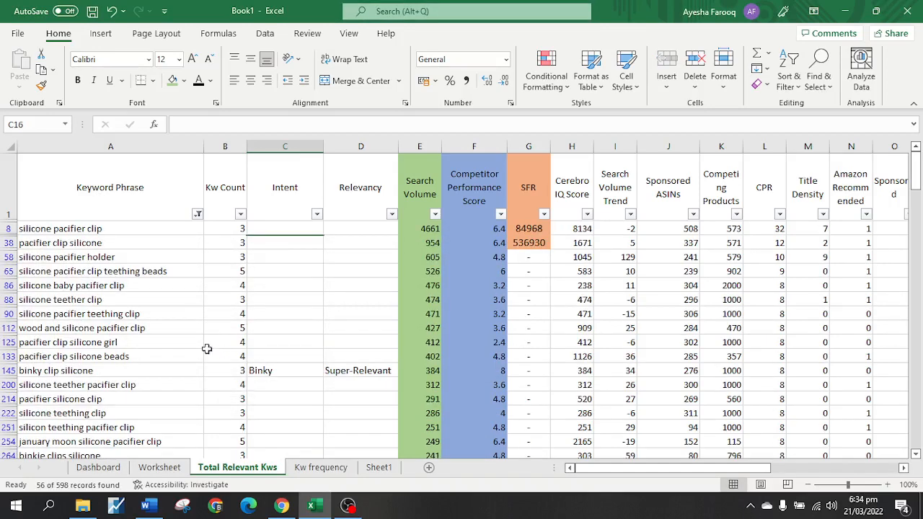
- Exclude the Binky entries from the Intent column filter so only blank-intent silicone keywords are listed
scroll(207, 349, down, 5)
scroll(207, 349, down, 5)
scroll(207, 349, up, 12)
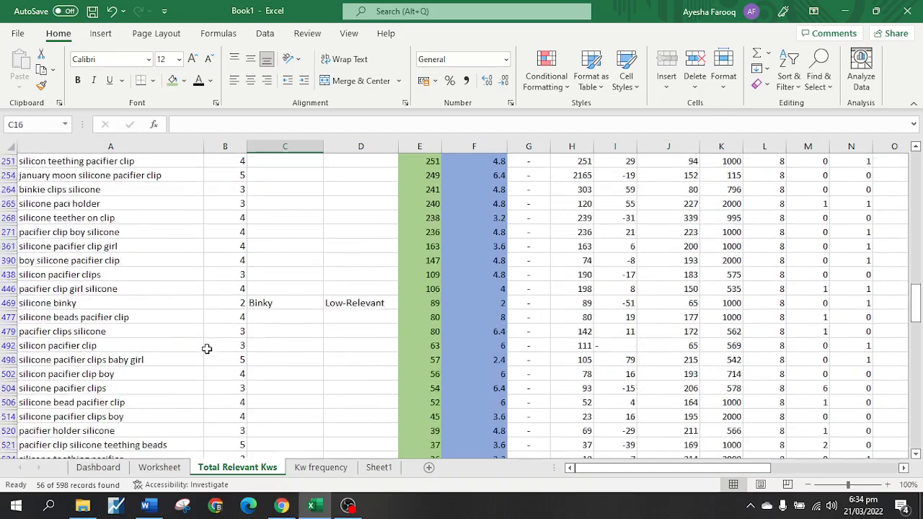
click(317, 214)
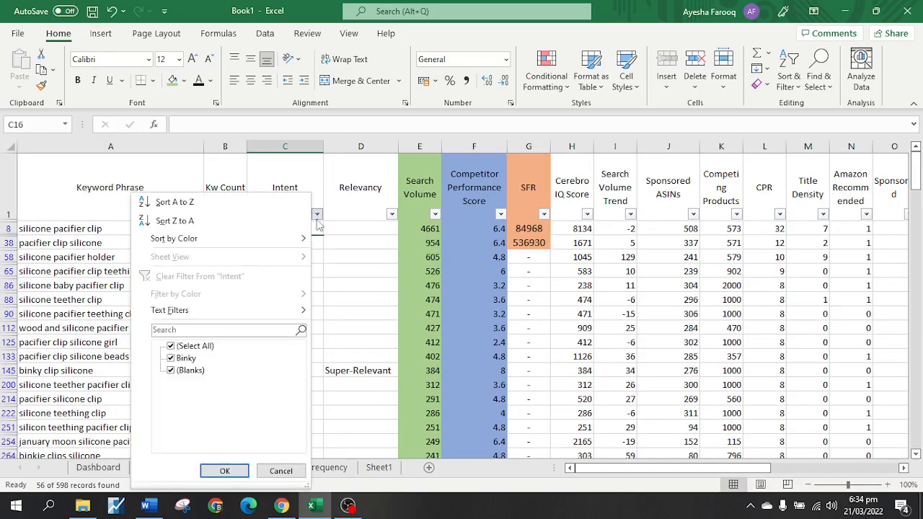
click(171, 358)
click(224, 471)
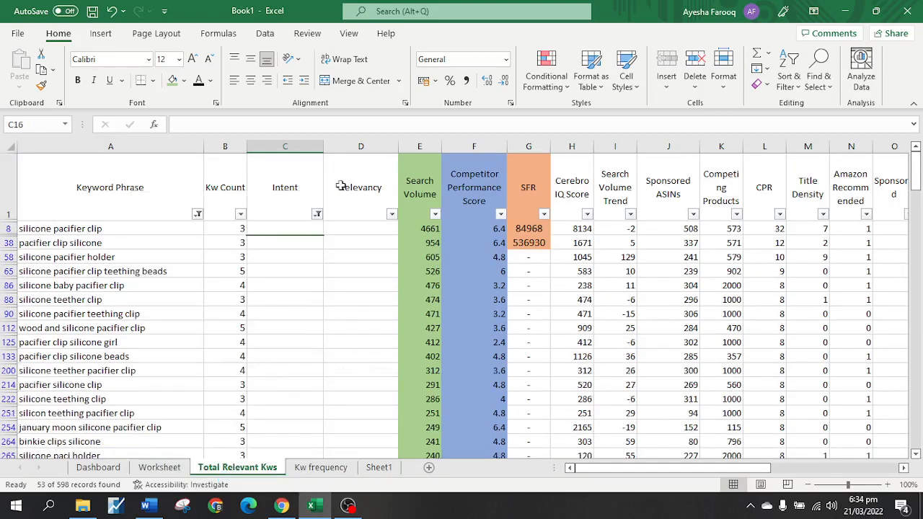
- Enter Silicone as the Intent of "silicone pacifier clip" and fill it down through all the filtered keywords
click(265, 229)
text(Si)
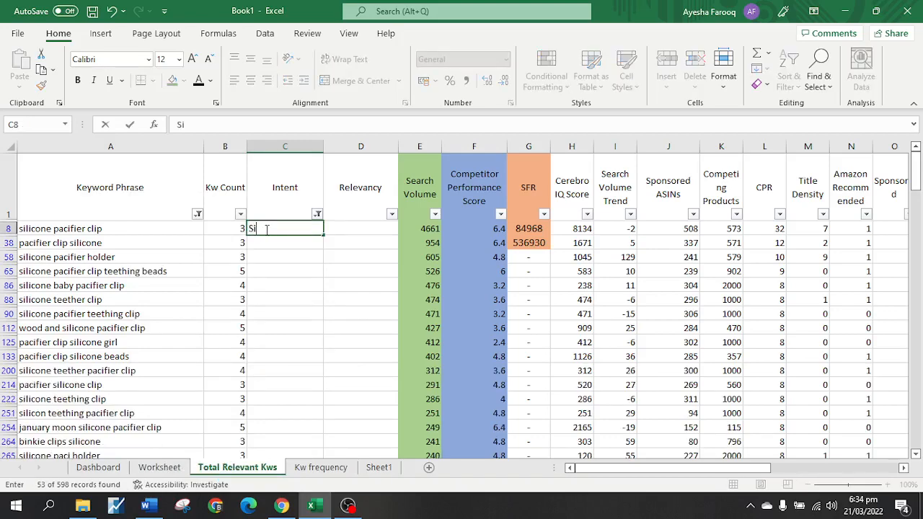
text(licone)
drag(324, 234, 307, 448)
click(297, 305)
scroll(296, 303, up, 10)
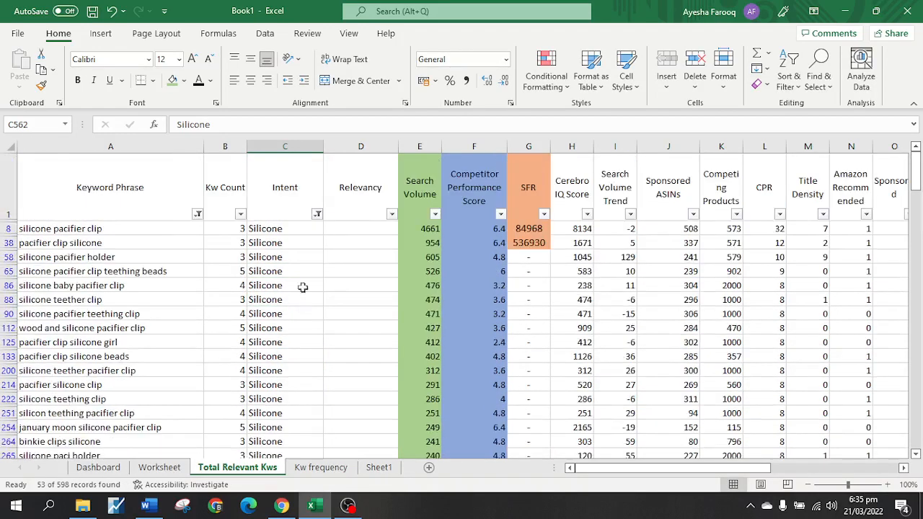
- Set Relevancy to Super-Relevant for "silicone pacifier clip" and "pacifier clip silicone", and Irrelevant for "silicone pacifier holder"
click(366, 230)
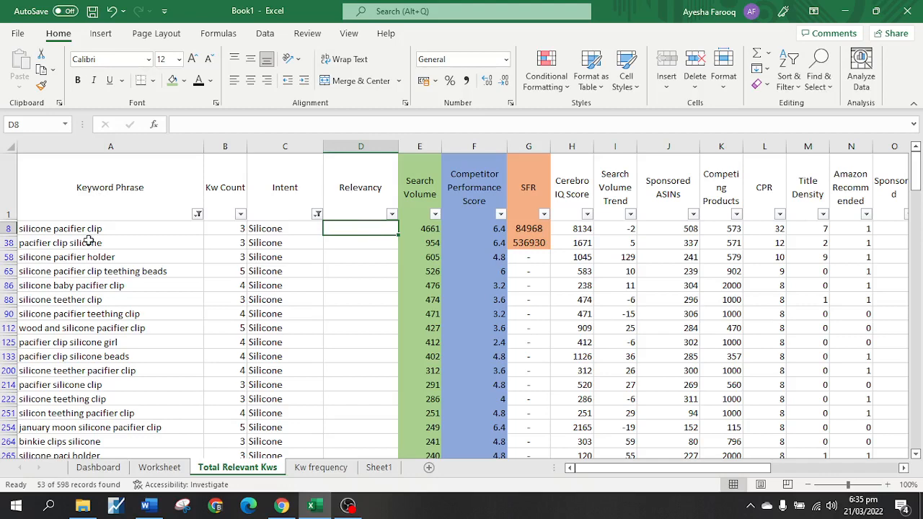
text(Super-Relevant)
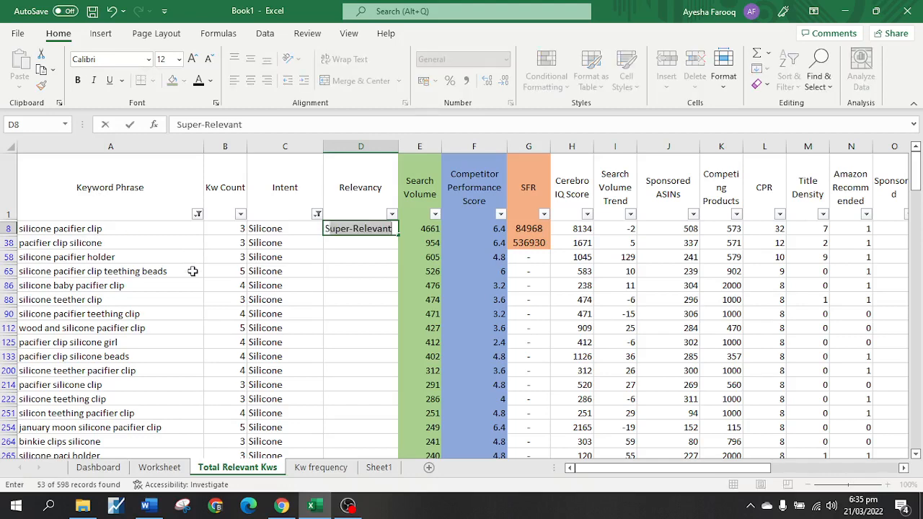
key(Return)
text(Super-Relevant)
key(Return)
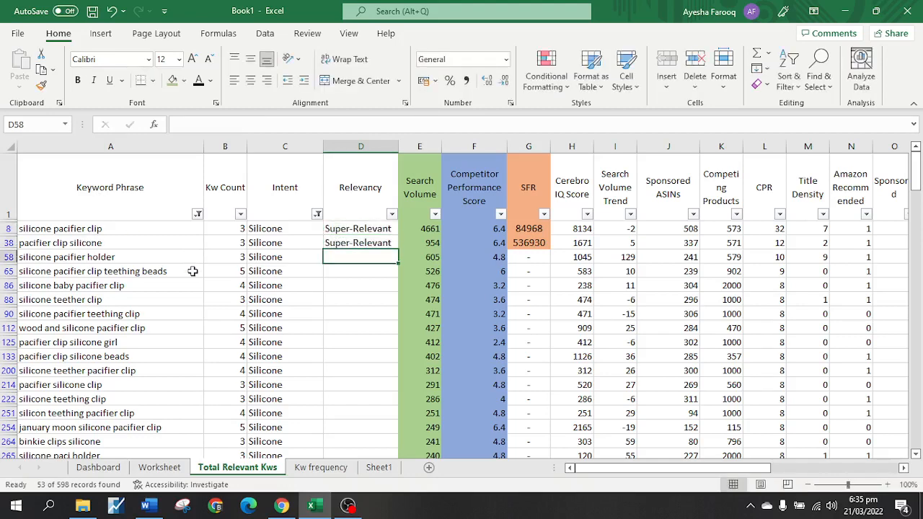
text(S)
key(BackSpace)
key(BackSpace)
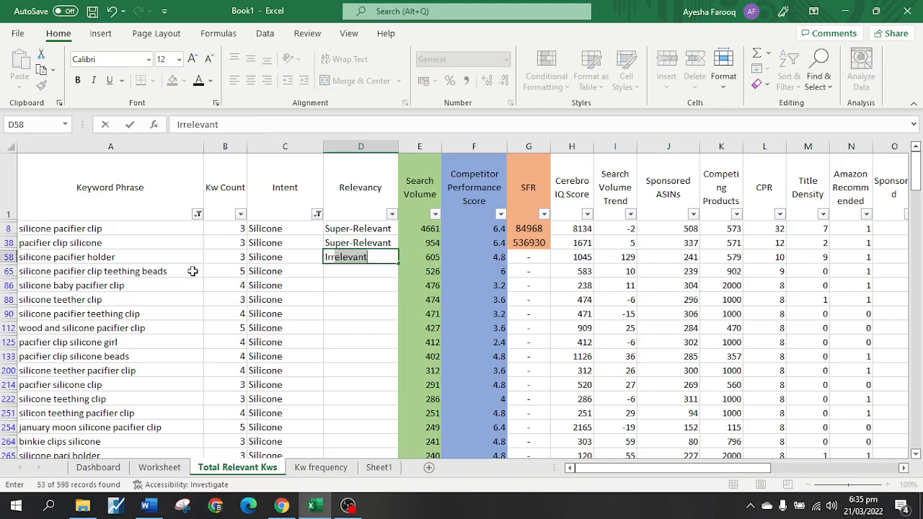
key(Return)
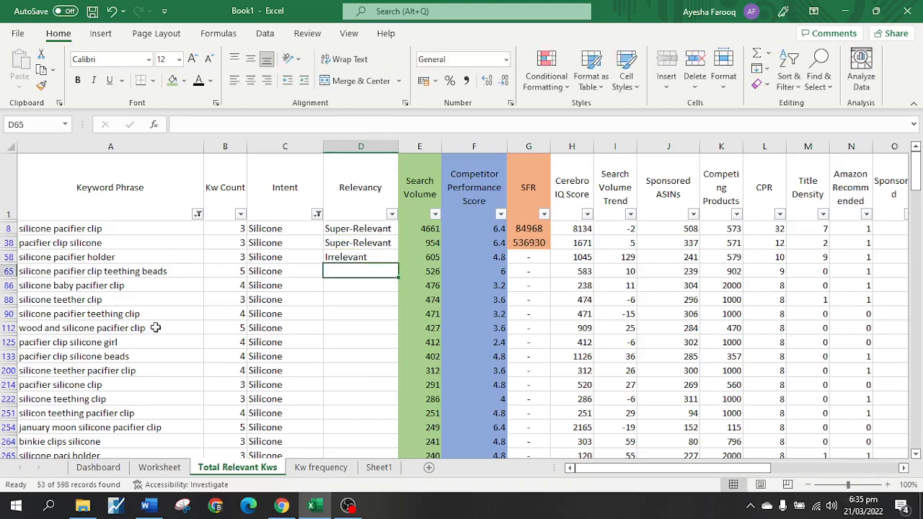
- Mark "silicone pacifier clip teething beads" and "silicone baby pacifier clip" as Super-Relevant, and "silicone teether clip" as Relevant
scroll(156, 328, down, 1)
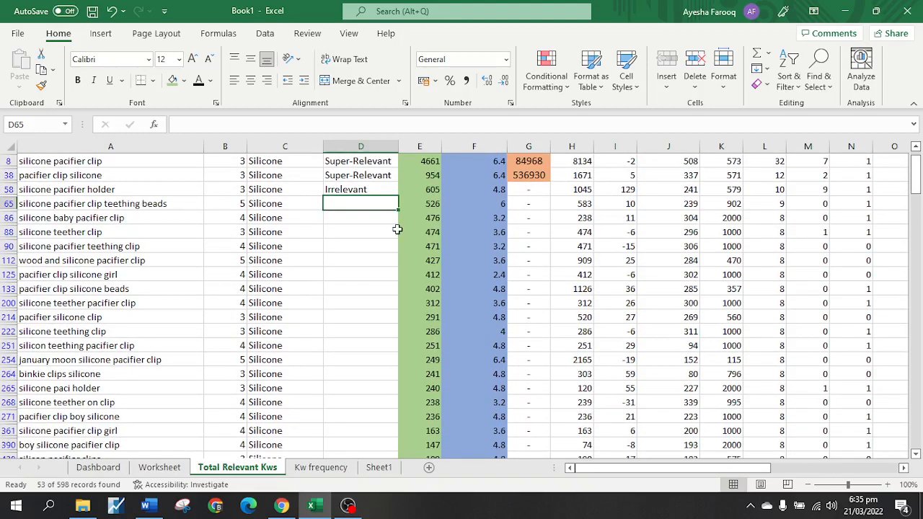
text(Super-Relevant)
key(Return)
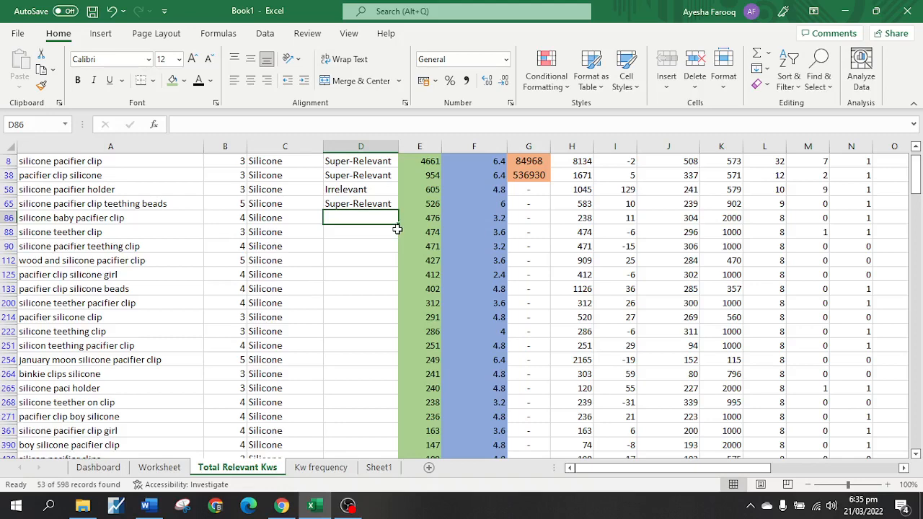
text(Super-Relevant)
key(Return)
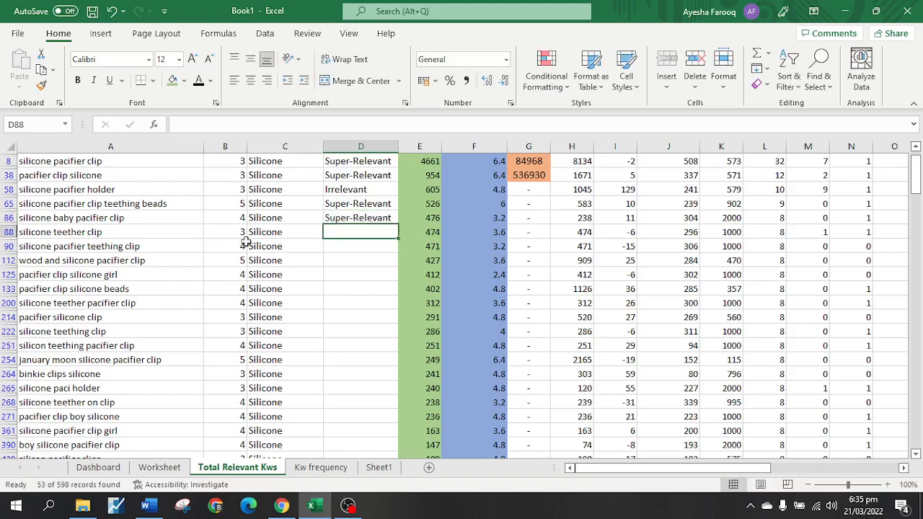
text(Relevant)
key(Return)
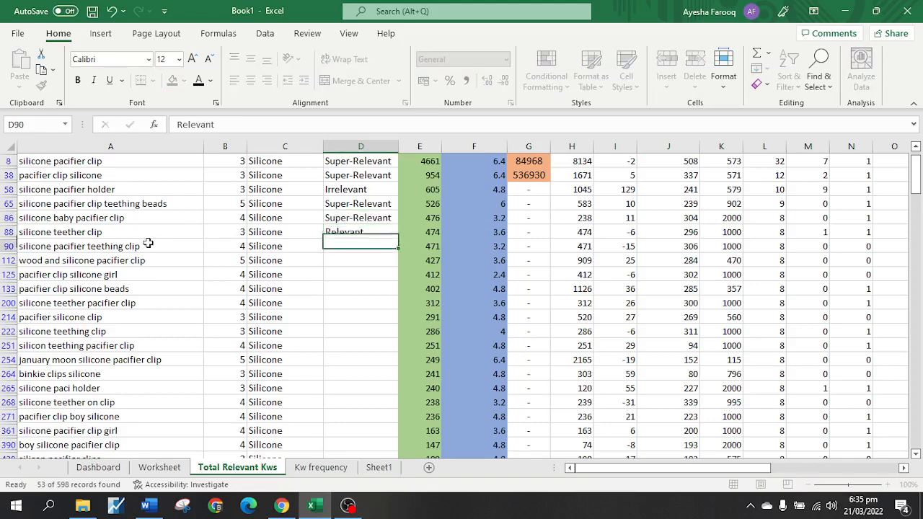
- Mark "silicone pacifier teething clip" as Super-Relevant and "wood and silicone pacifier clip" as Low-Relevant
text(Super-Relevant)
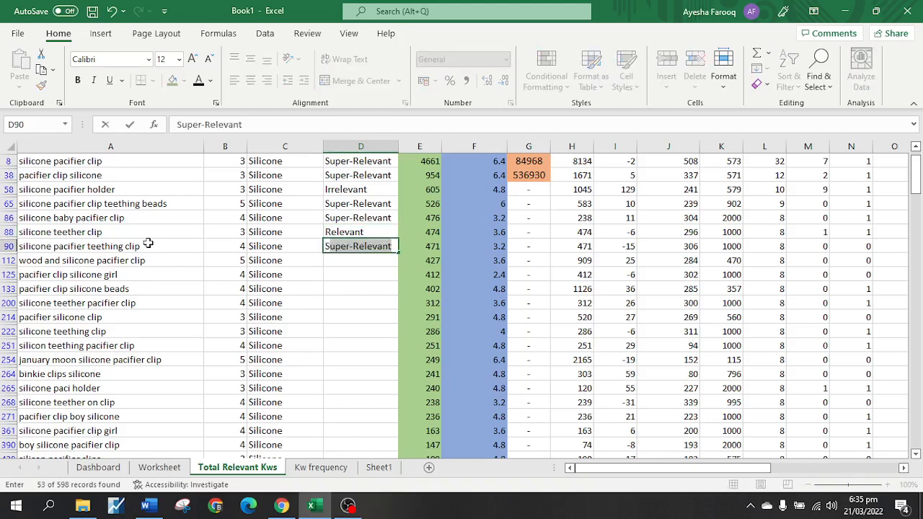
key(Return)
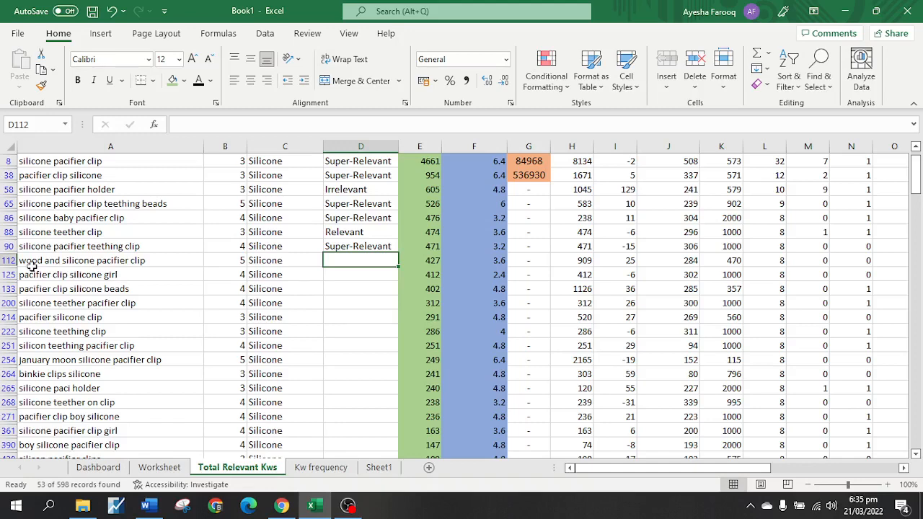
text(L)
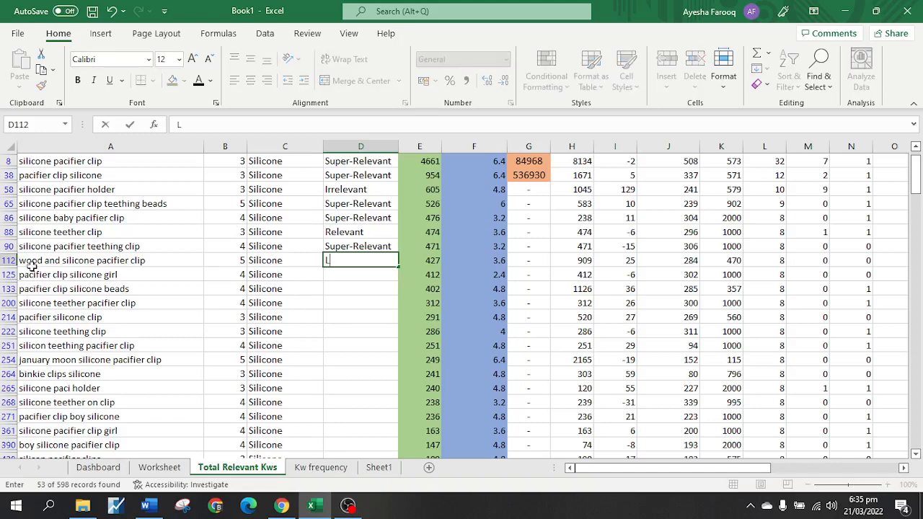
text(ow-Re)
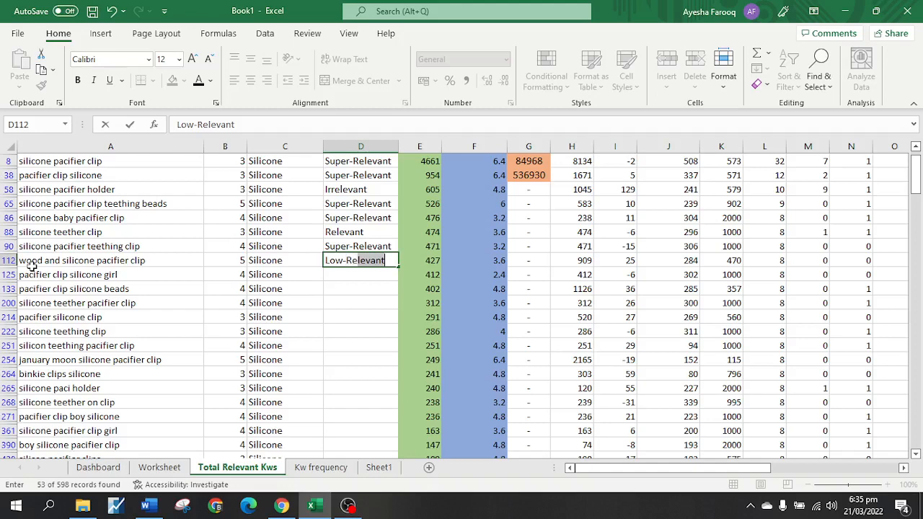
key(Return)
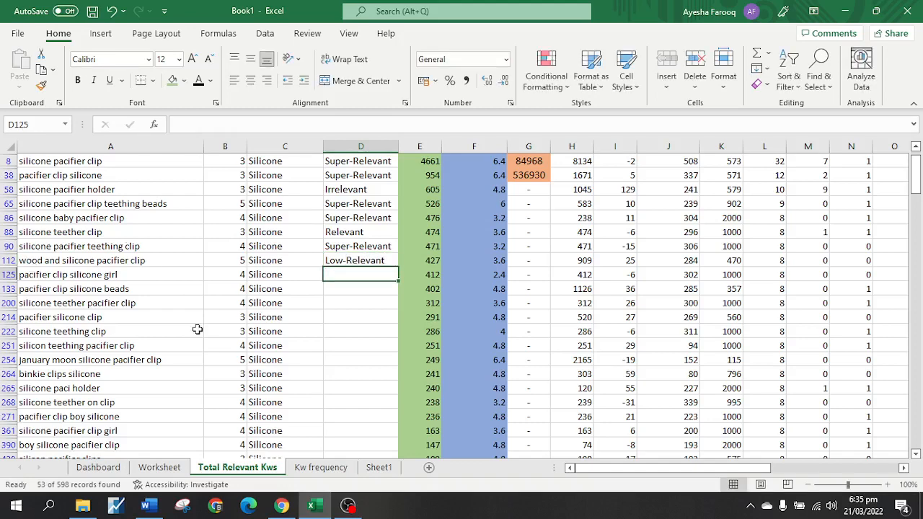
- Set Relevancy to Super-Relevant for every filtered keyword from "pacifier clip silicone girl" down to "silicone teether on clip"
scroll(197, 329, down, 1)
scroll(197, 328, down, 1)
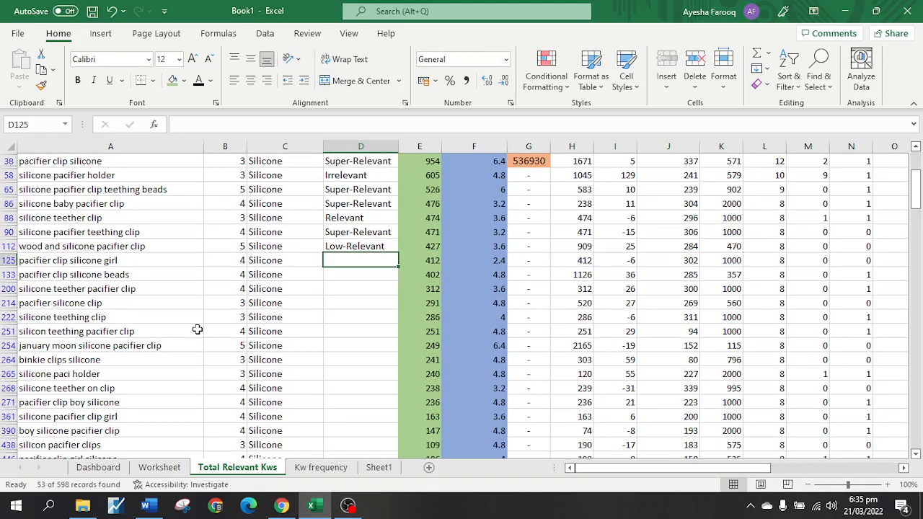
text(S)
key(Return)
text(S)
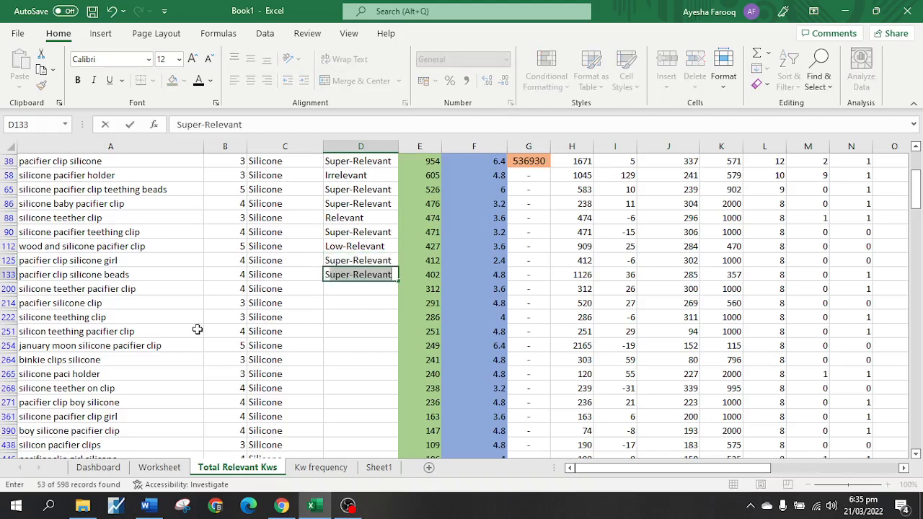
key(Return)
text(Super-Relevant)
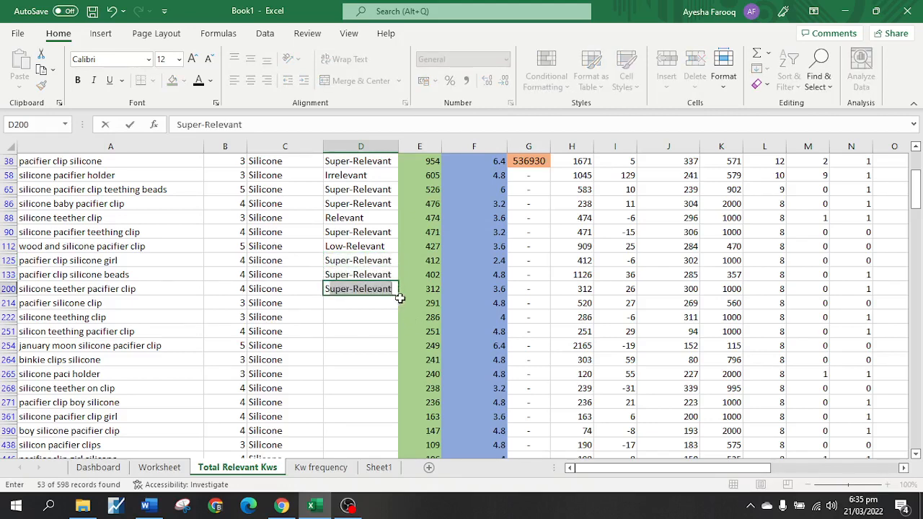
drag(398, 296, 398, 390)
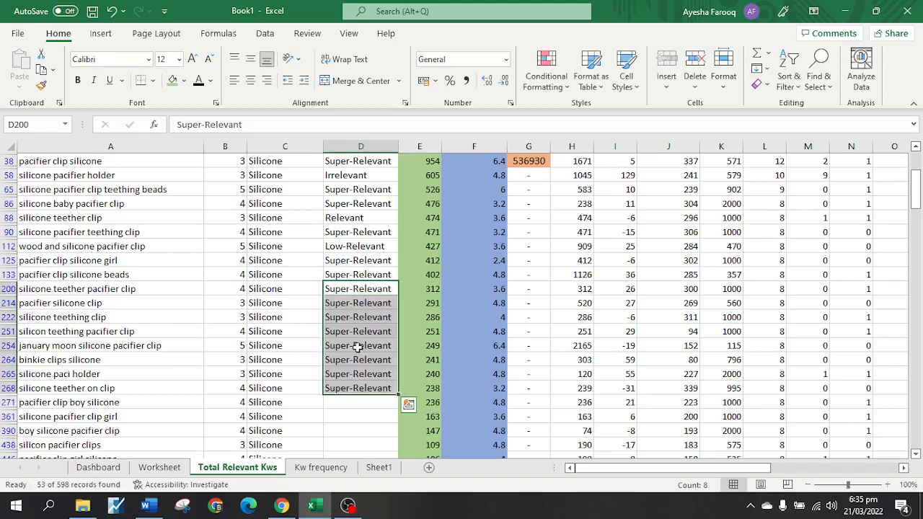
- Change the Relevancy of "january moon silicone pacifier clip" to Irrelevant
click(354, 346)
text(I)
key(Return)
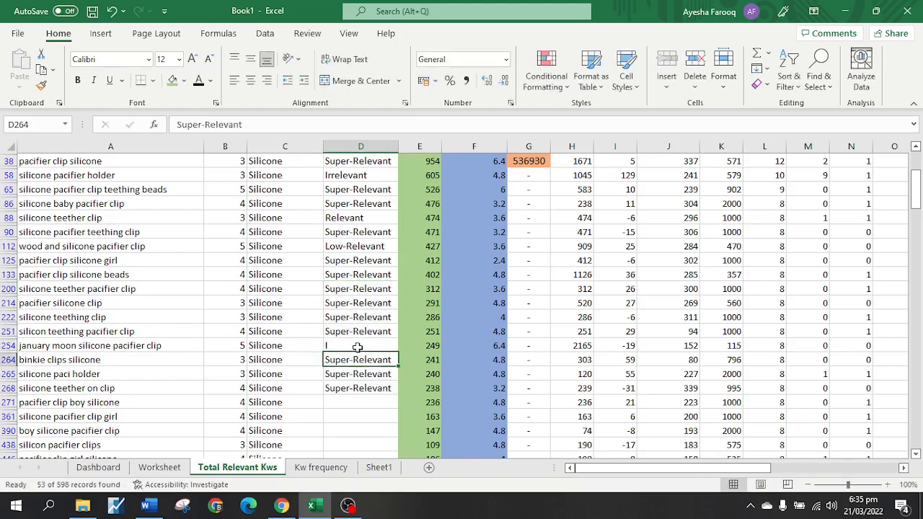
click(358, 347)
text(Irrelevant)
key(Return)
- Set Relevancy to Irrelevant for "silicone paci holder" and to Relevant for "pacifier clip boy silicone"
scroll(365, 375, down, 3)
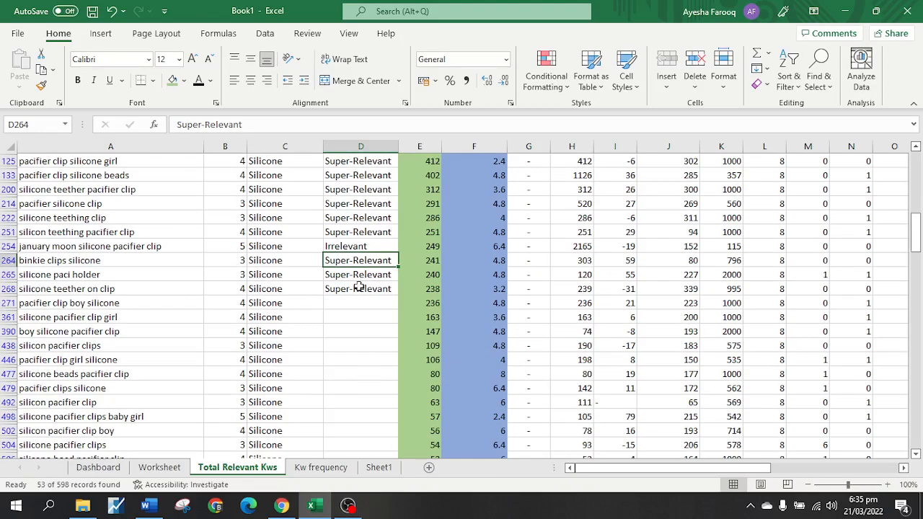
click(359, 287)
click(337, 261)
click(339, 275)
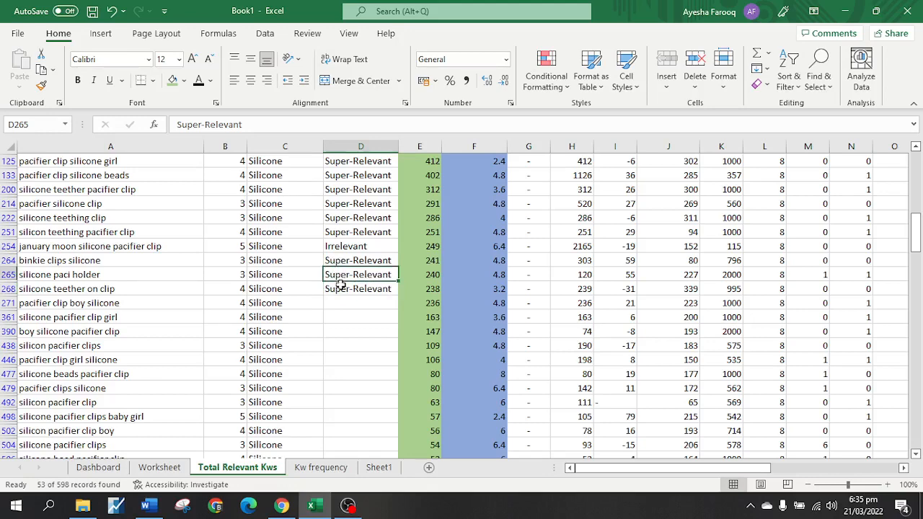
text(Irrelevant)
key(Return)
key(Down)
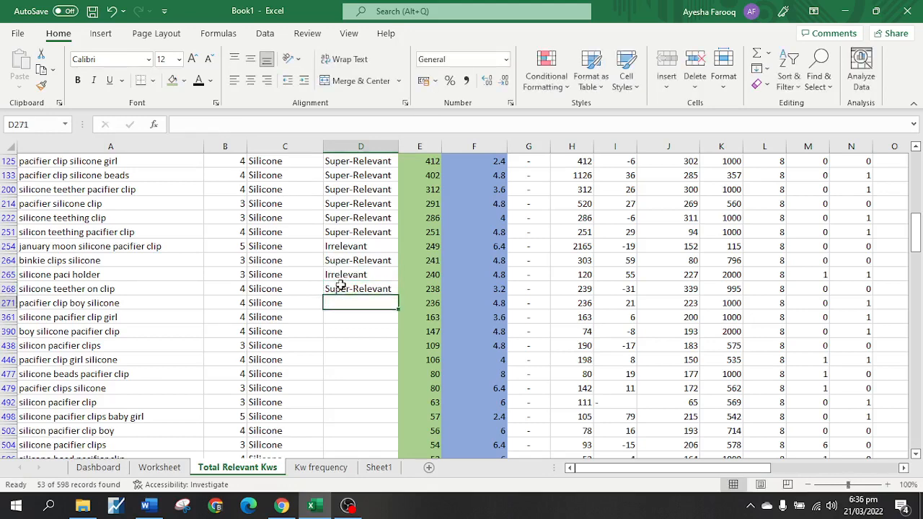
text(Relevant)
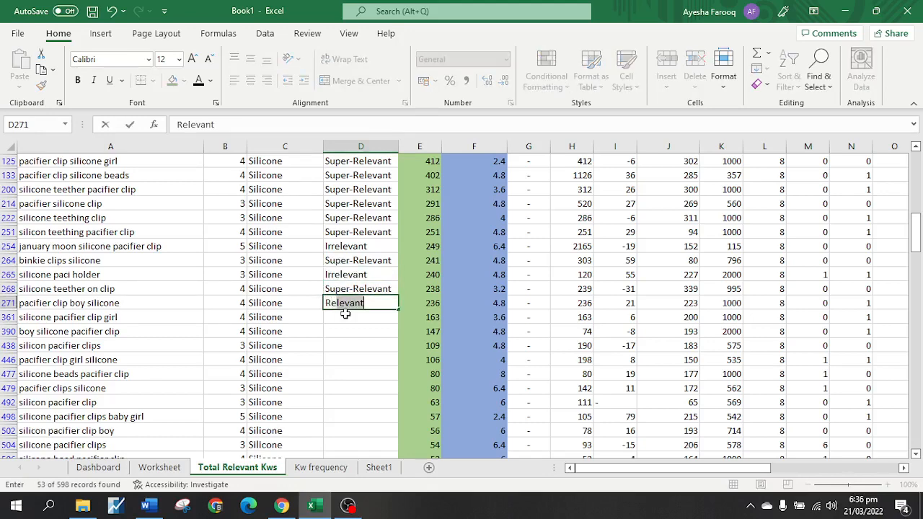
key(Return)
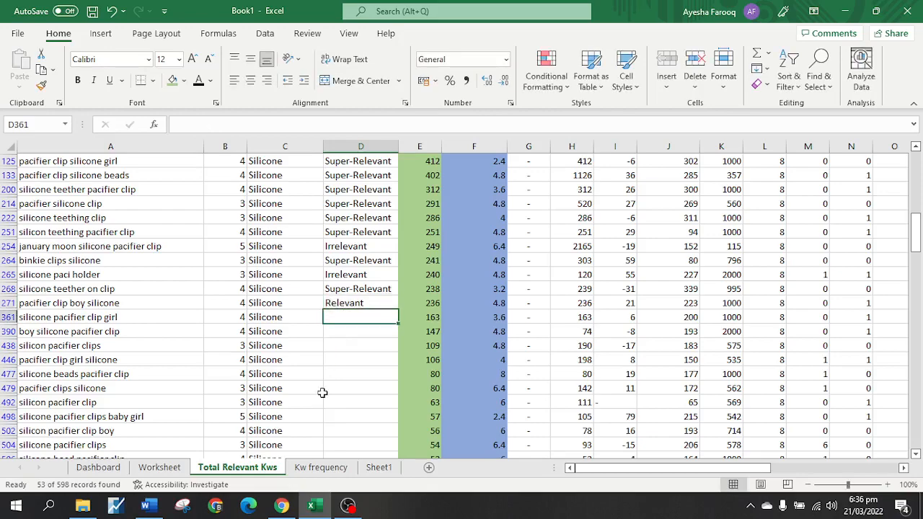
- Mark "silicone clips" near the end of the filtered list as Relevant in the Relevancy column
scroll(322, 393, down, 2)
scroll(323, 393, down, 5)
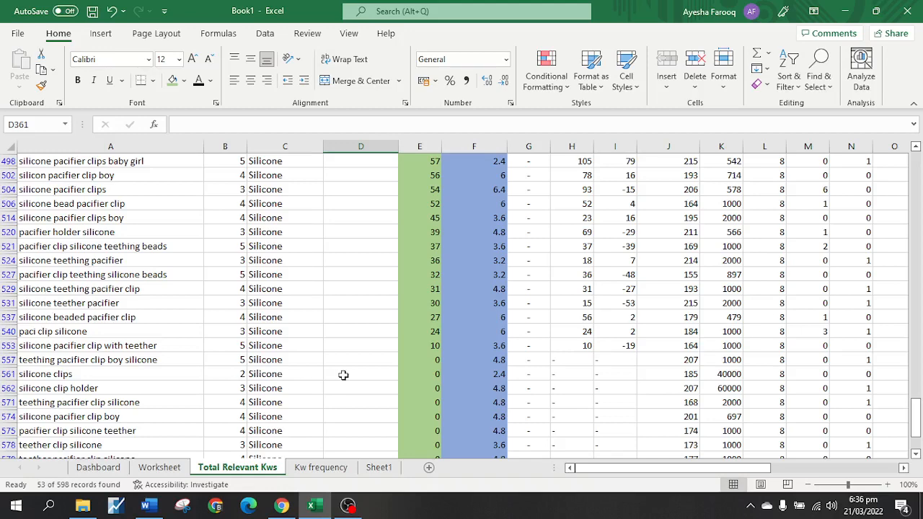
click(342, 374)
text(Relevant')
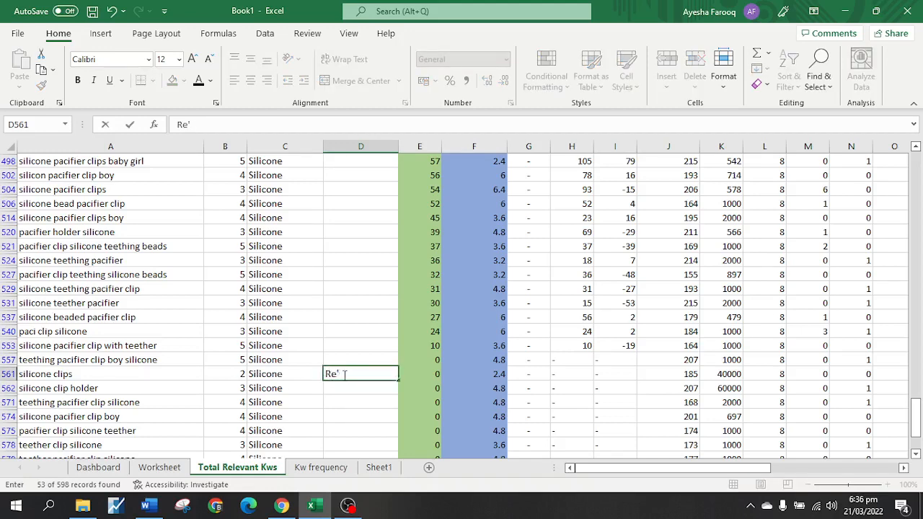
key(BackSpace)
text(levant)
key(Return)
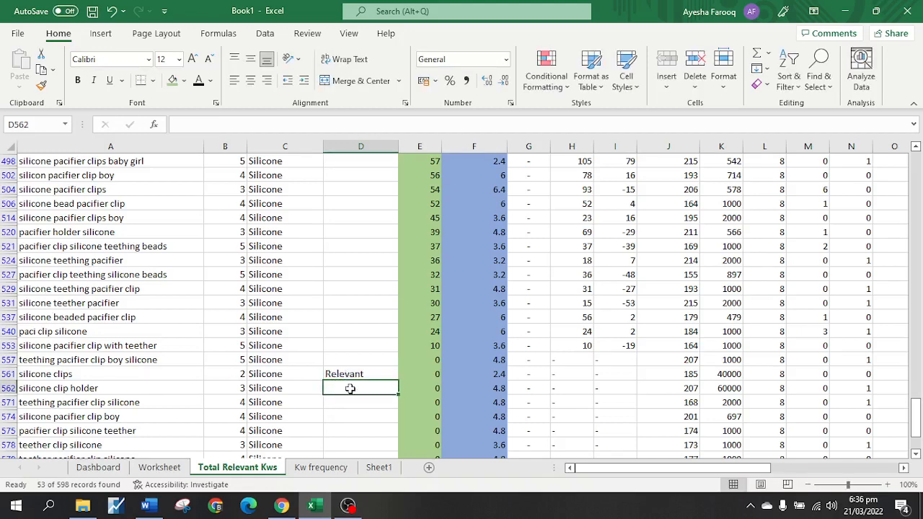
- Set the Relevancy of "silicone clip holder" to Irrelevant
scroll(350, 388, down, 2)
text(I)
key(Return)
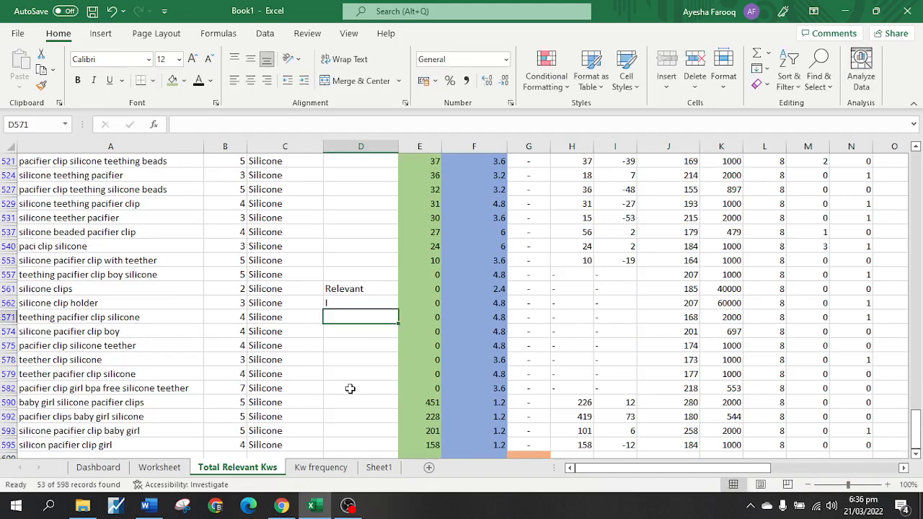
key(Up)
text(Irr)
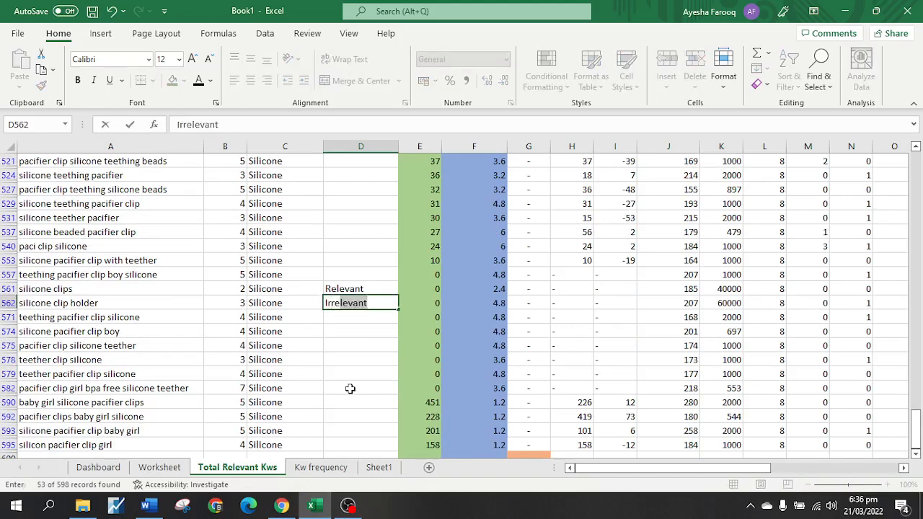
key(Return)
scroll(350, 388, down, 1)
scroll(350, 402, up, 6)
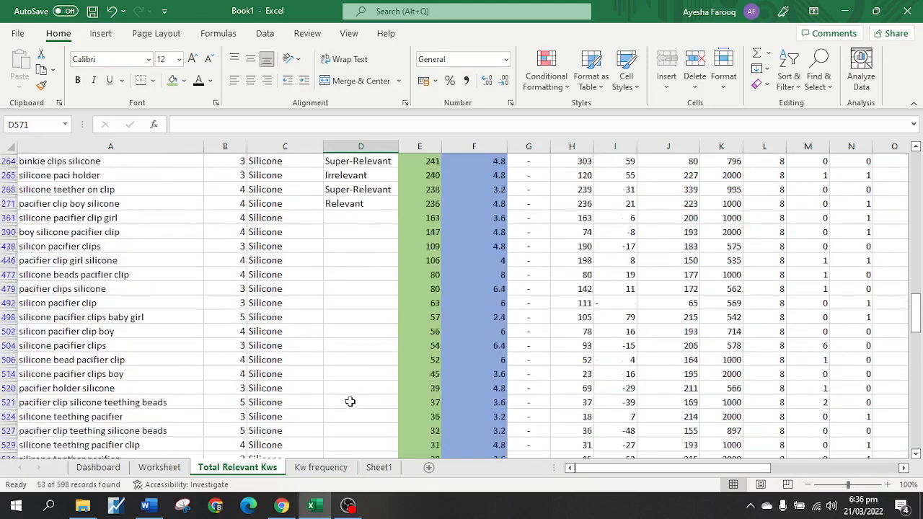
scroll(350, 401, up, 5)
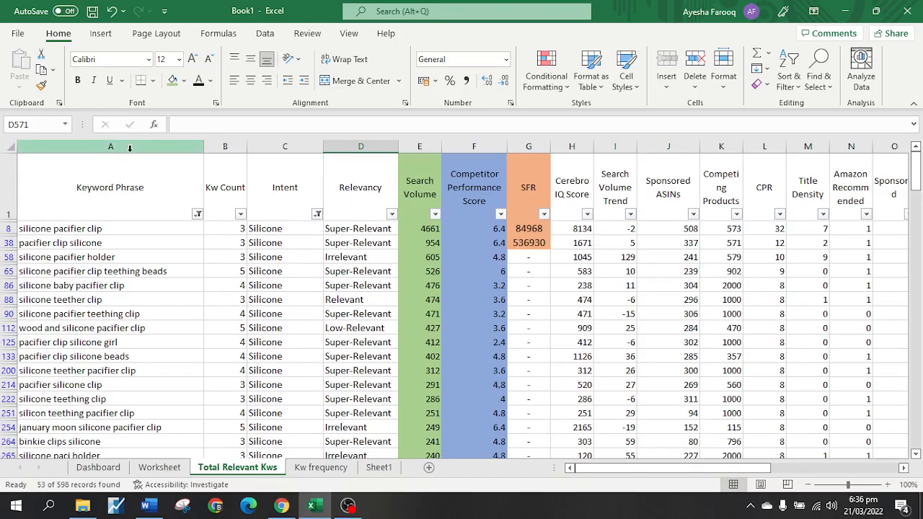
scroll(276, 345, down, 10)
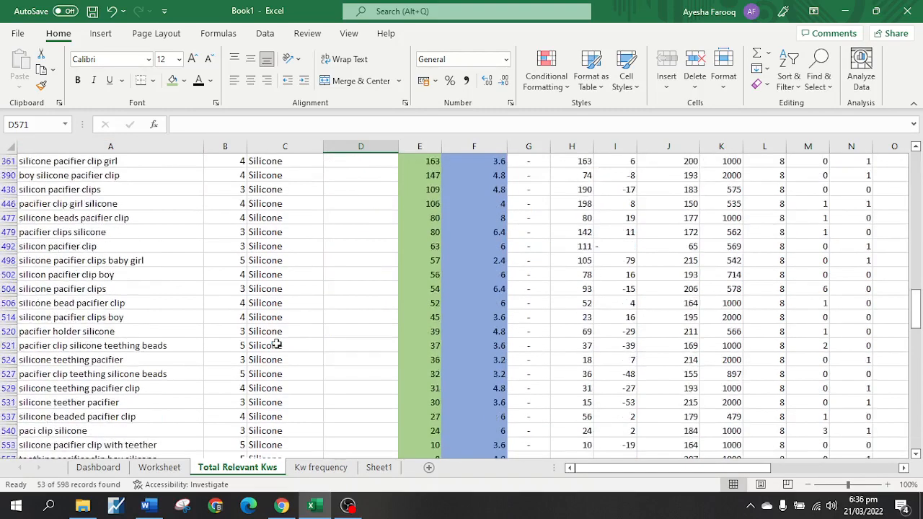
scroll(277, 345, down, 1)
scroll(276, 344, up, 12)
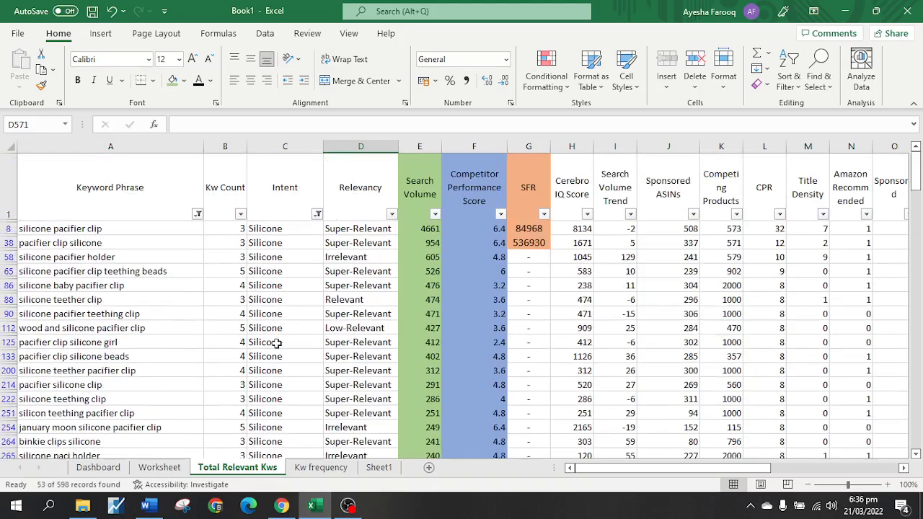
scroll(263, 373, down, 1)
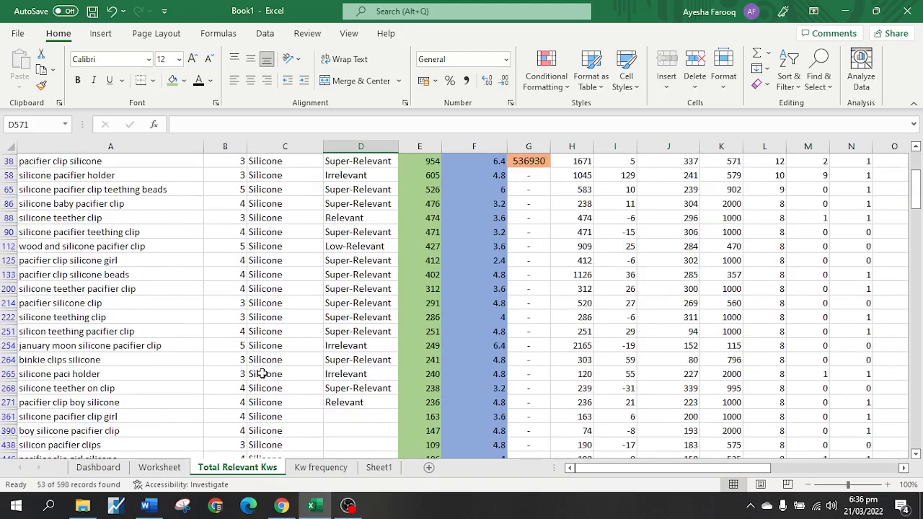
click(348, 505)
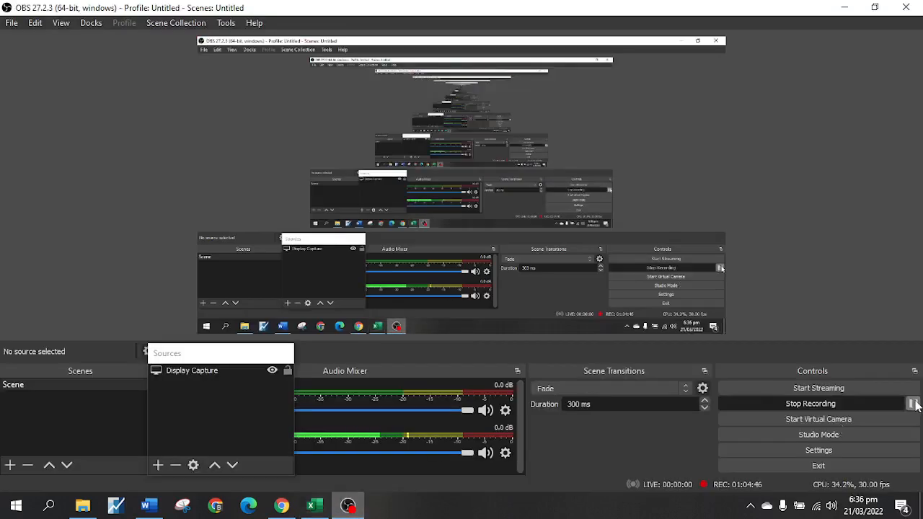
click(913, 404)
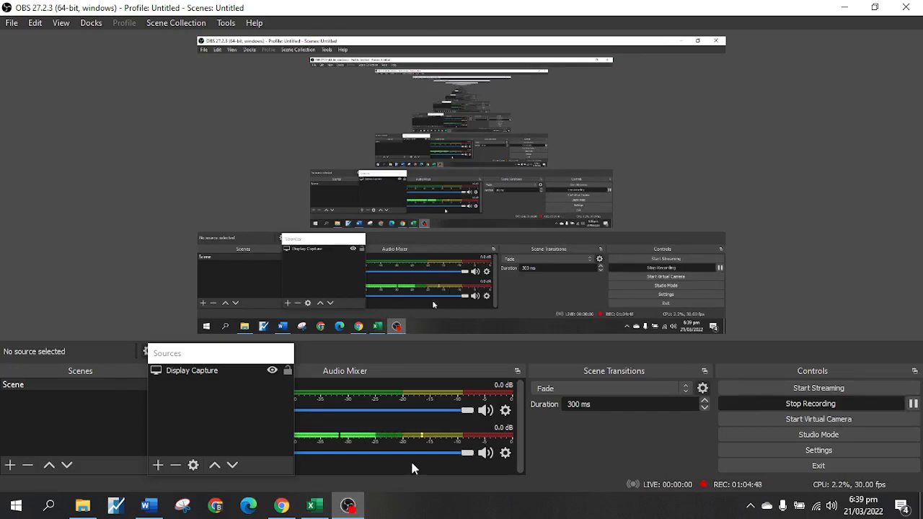
click(313, 506)
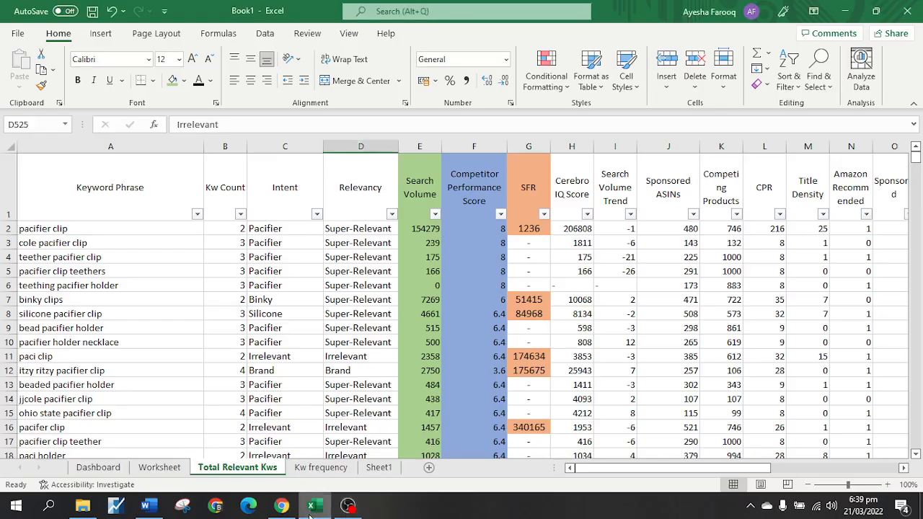
- Review the Intent and Relevancy classifications against the keyword phrases in the Total Relevant Kws list
click(281, 147)
click(261, 386)
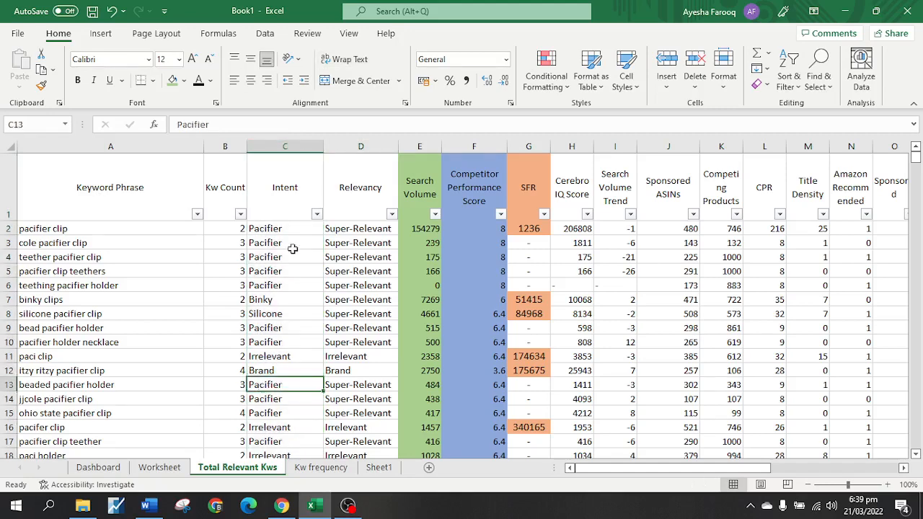
click(355, 344)
scroll(355, 346, down, 3)
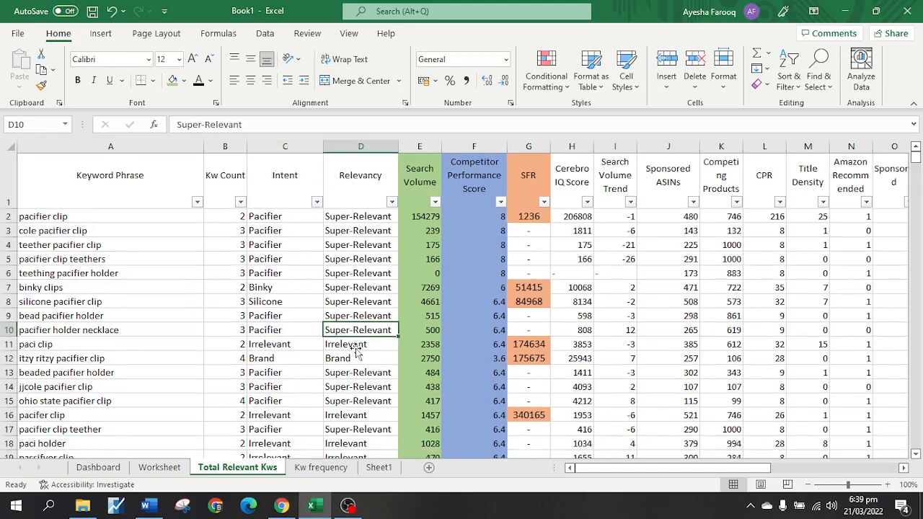
scroll(356, 346, up, 3)
scroll(276, 370, down, 1)
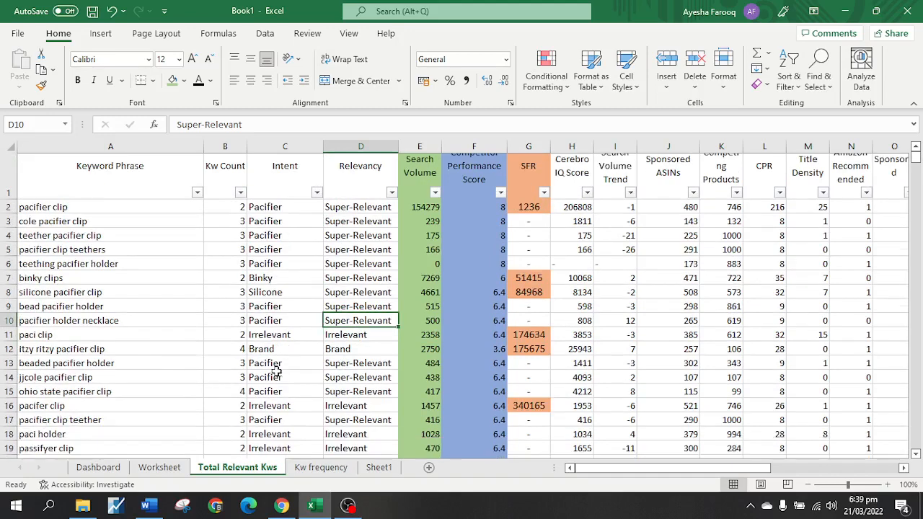
scroll(277, 370, up, 1)
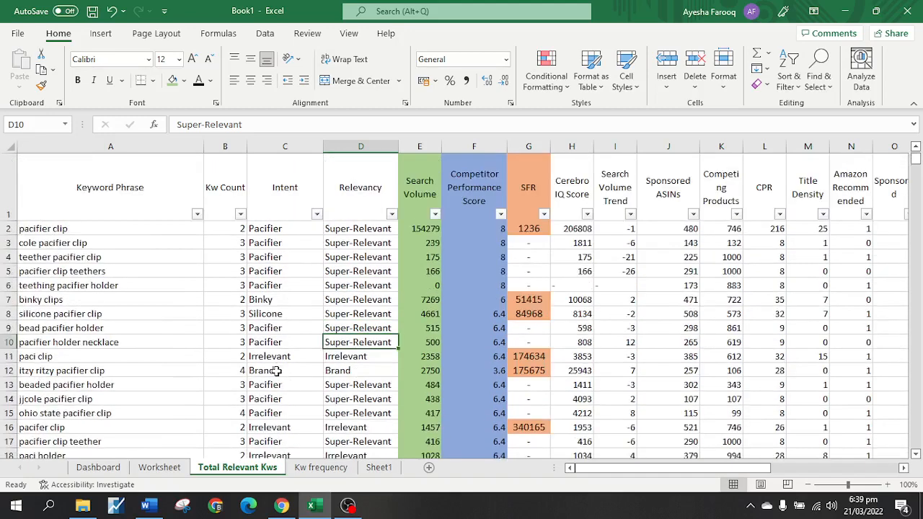
click(114, 145)
click(134, 397)
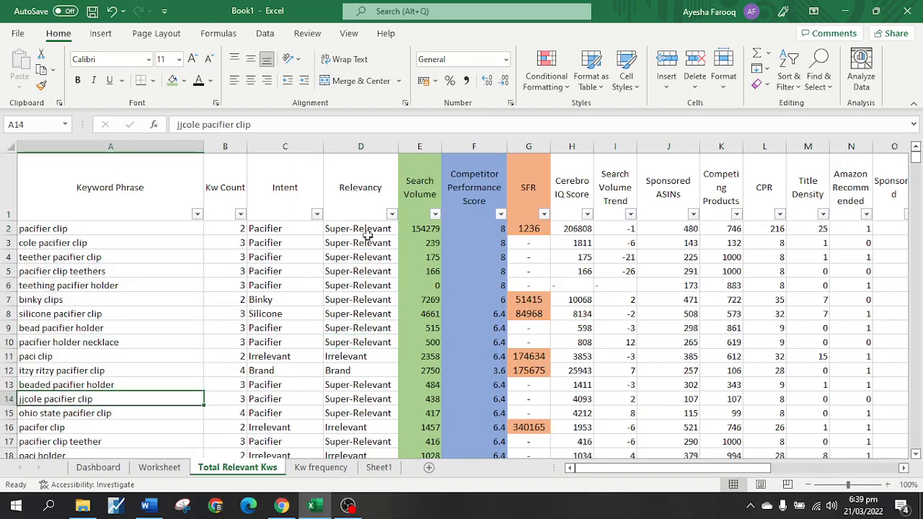
- Filter the Relevancy column to exclude Brand and Irrelevant, keeping Low-Relevant, Relevant and Super-Relevant keywords
click(392, 212)
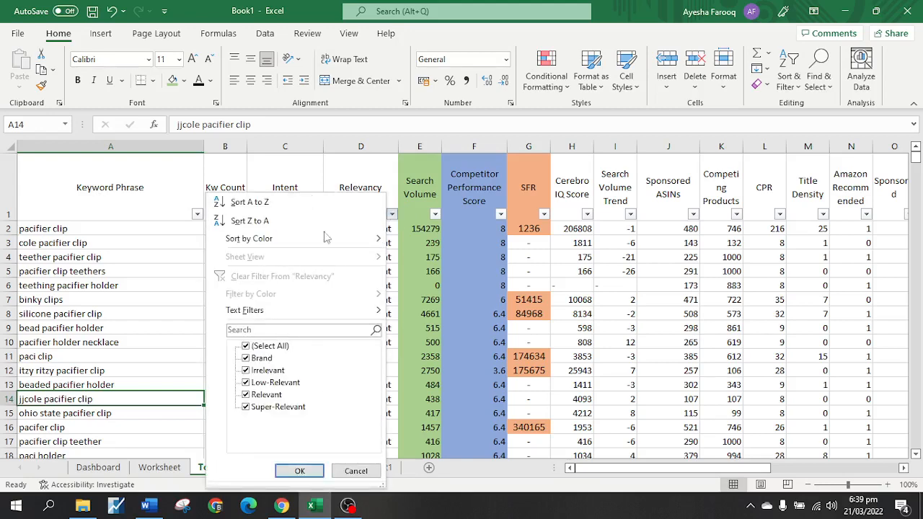
click(246, 358)
click(246, 372)
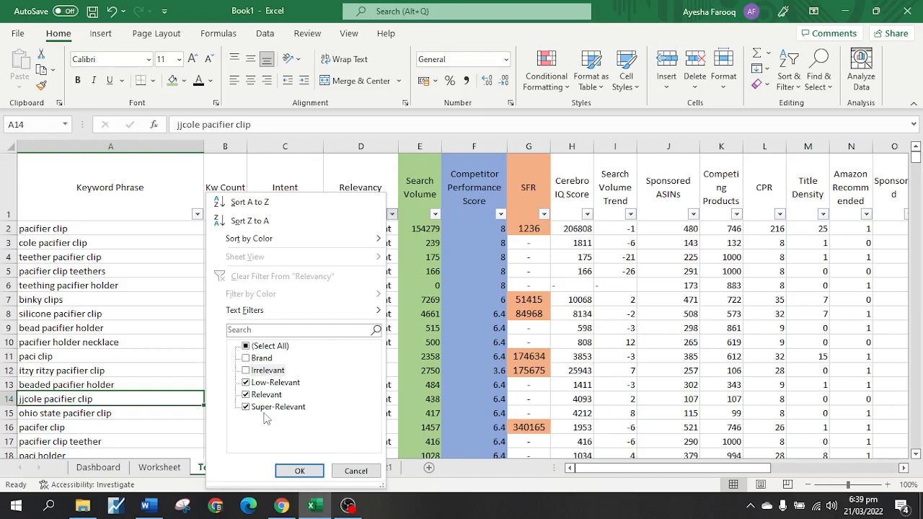
click(298, 471)
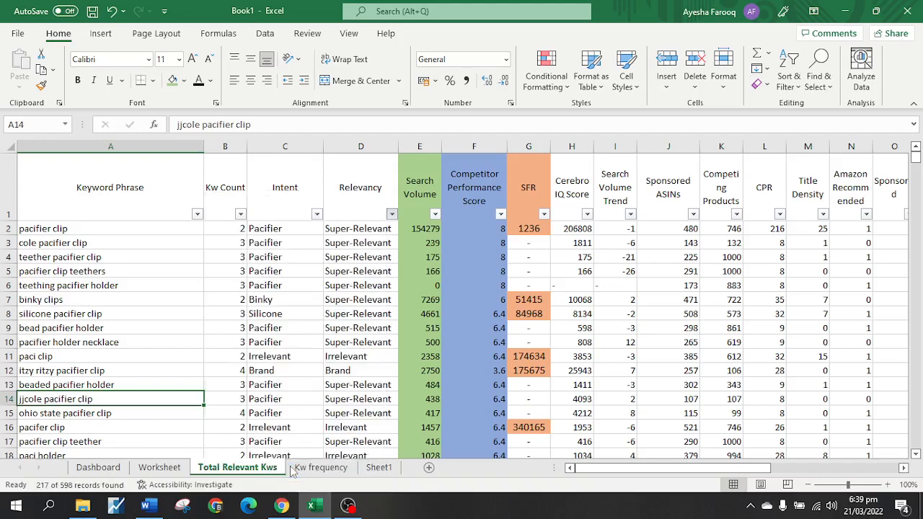
click(133, 234)
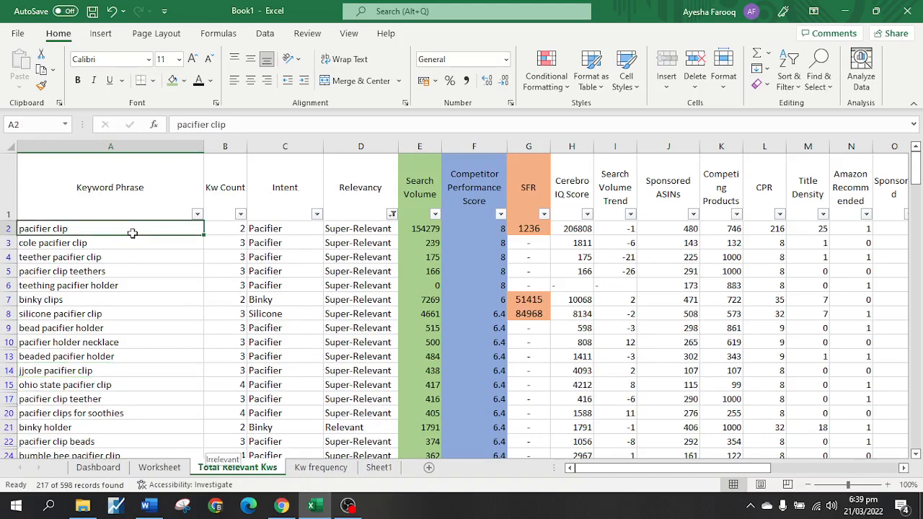
key(ctrl+shift+Down)
key(ctrl+Home)
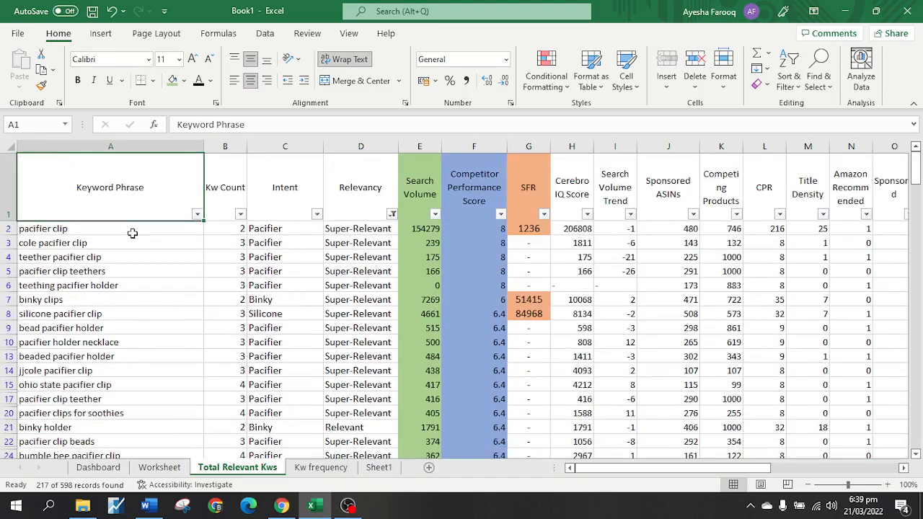
click(170, 256)
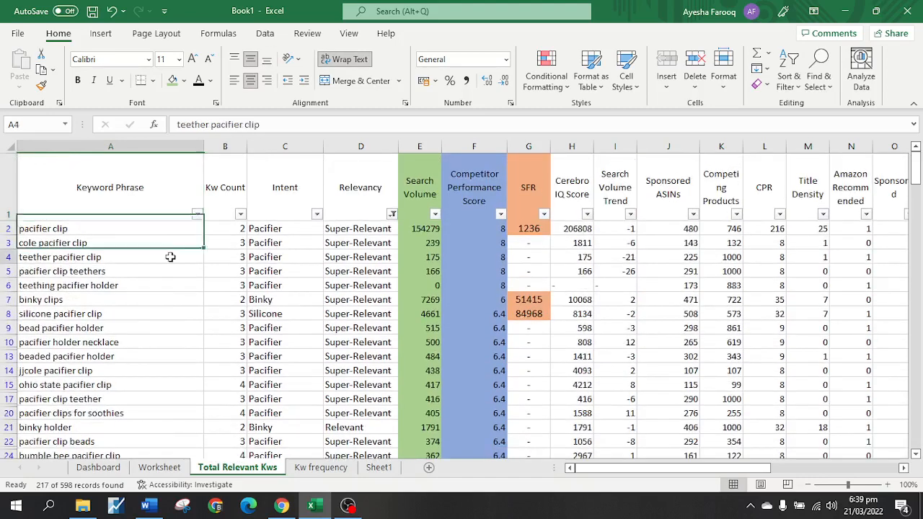
- Filter the Search Volume column to show only keywords with a volume greater than 100
click(434, 215)
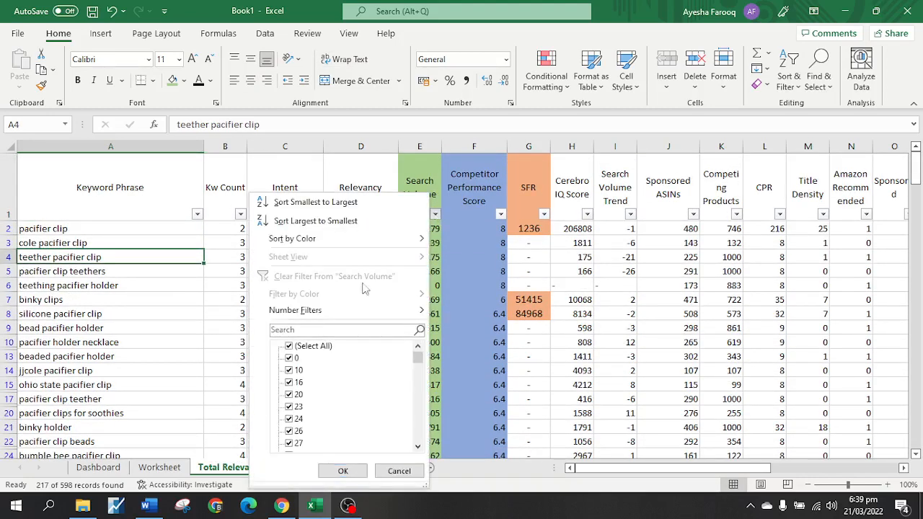
mouse_move(334, 309)
click(466, 323)
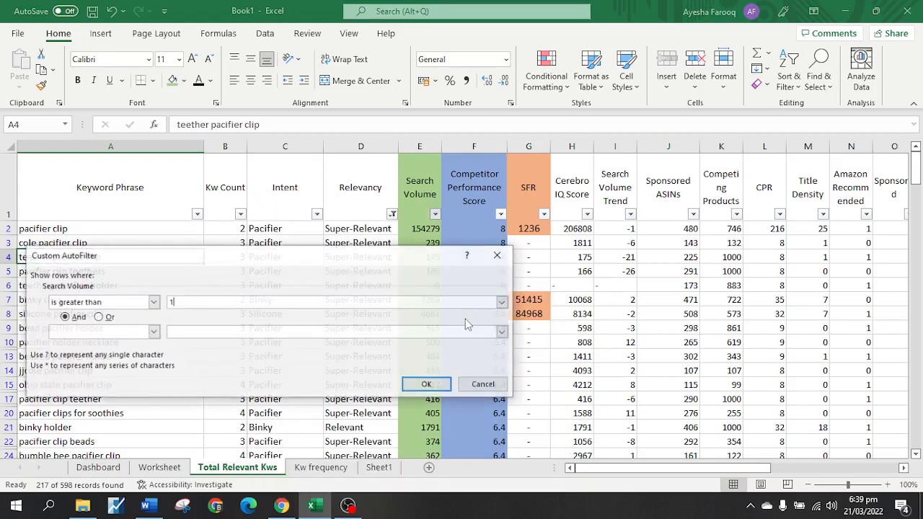
text(100)
key(Return)
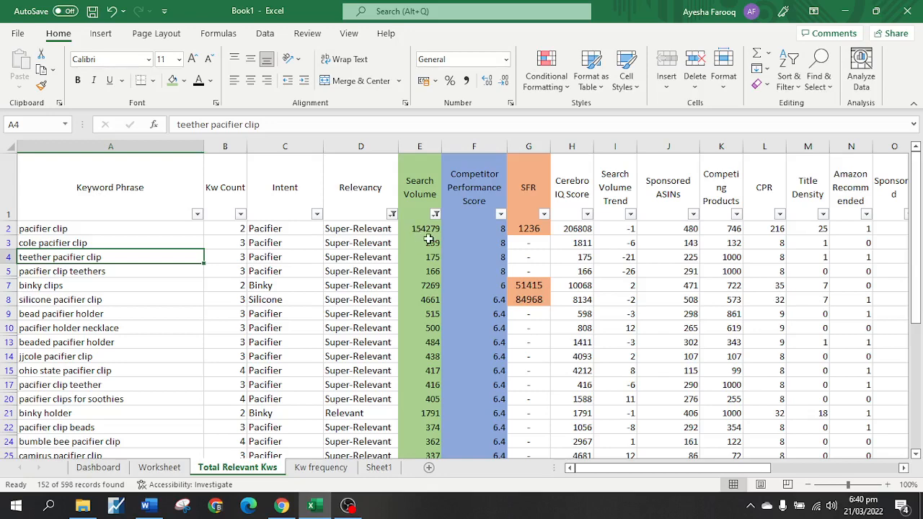
- Examine the keyword phrases remaining under the Relevancy and Search Volume filters and check how many there are
scroll(207, 403, down, 2)
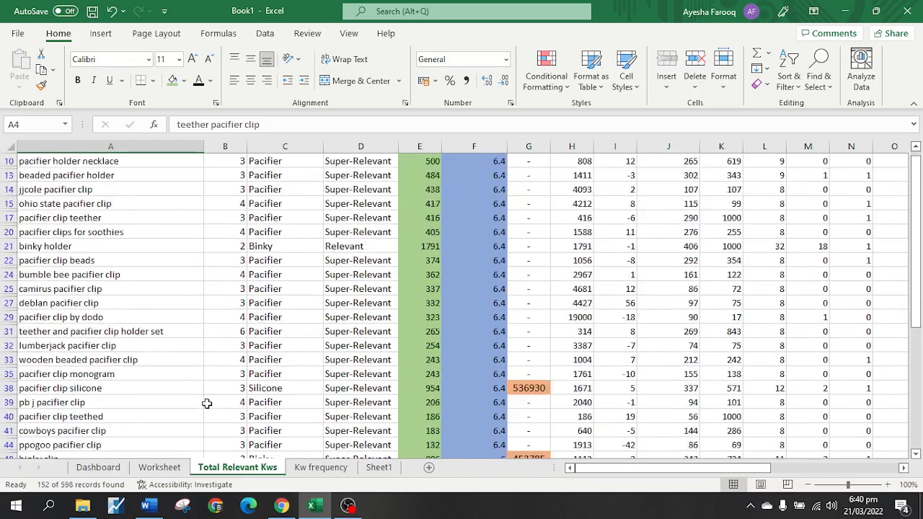
scroll(207, 404, up, 2)
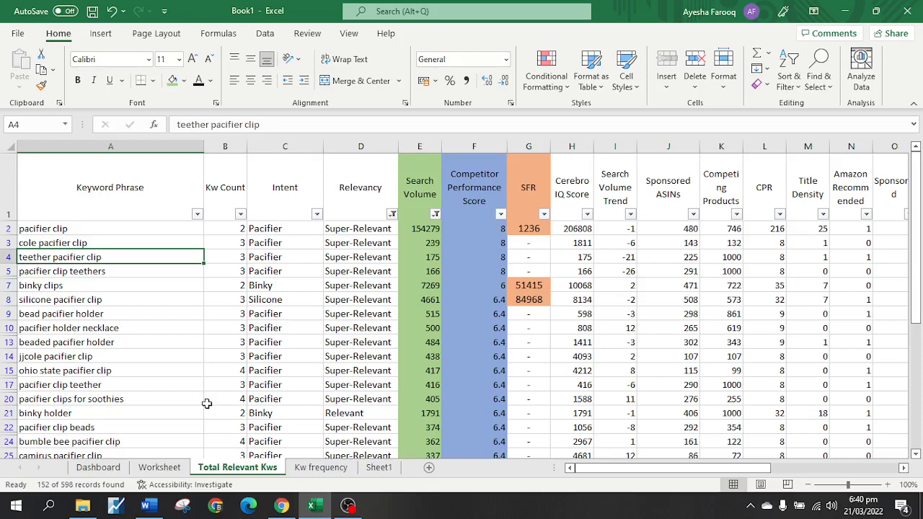
click(153, 229)
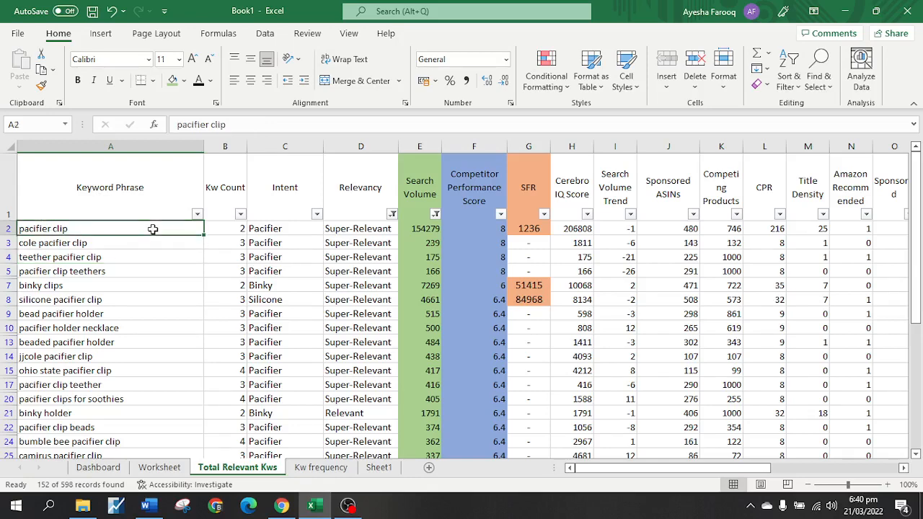
click(160, 148)
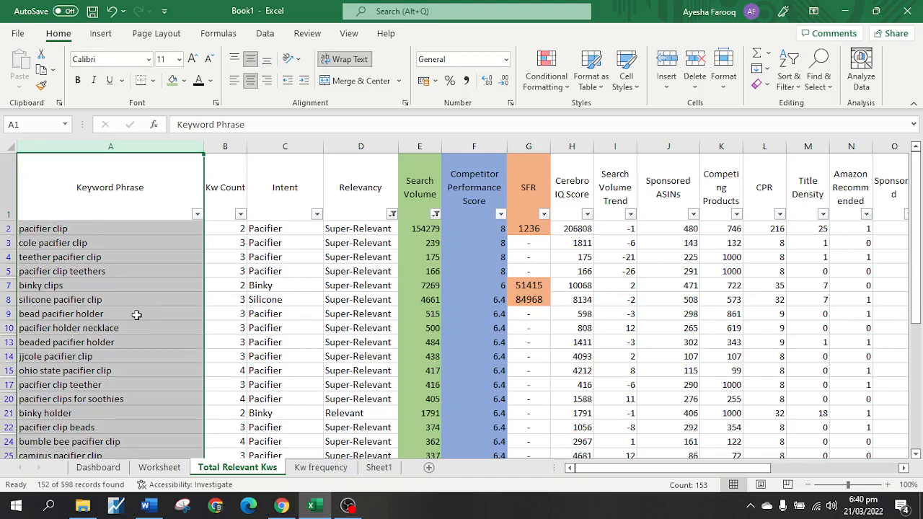
click(136, 314)
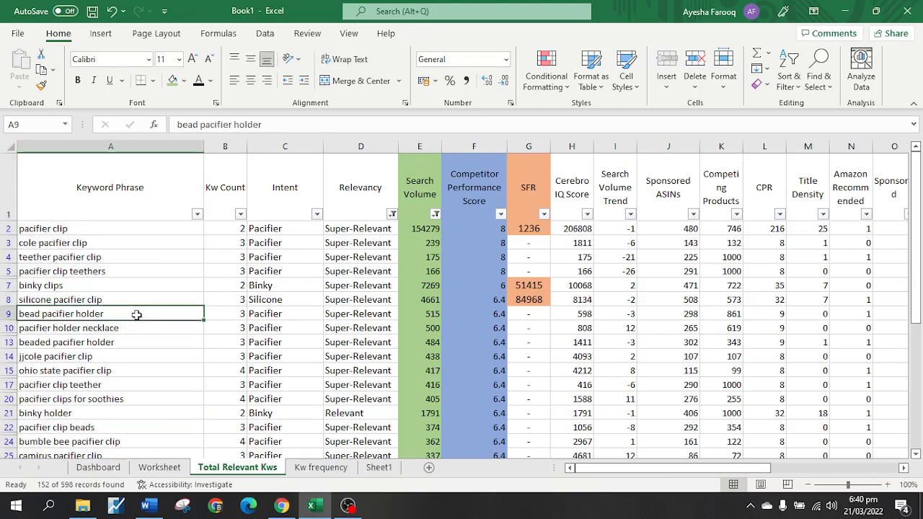
scroll(136, 314, down, 6)
scroll(136, 314, up, 6)
click(153, 228)
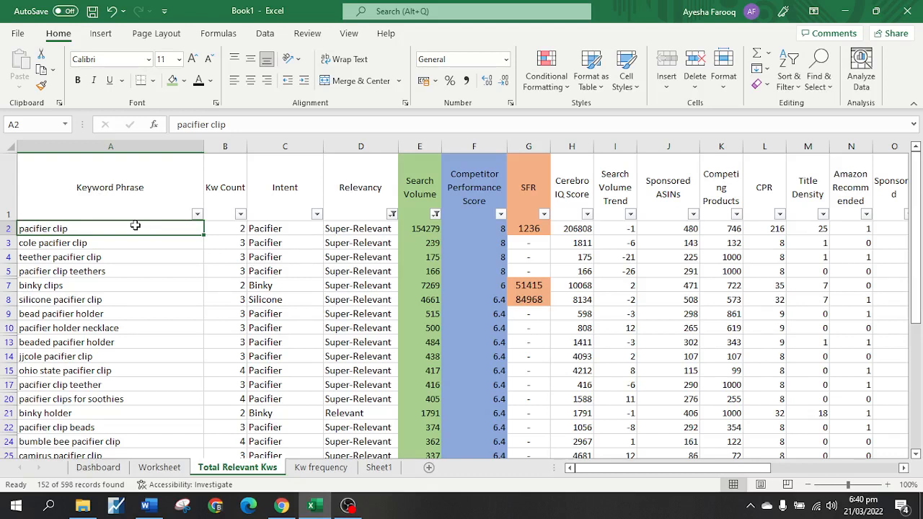
scroll(135, 226, down, 10)
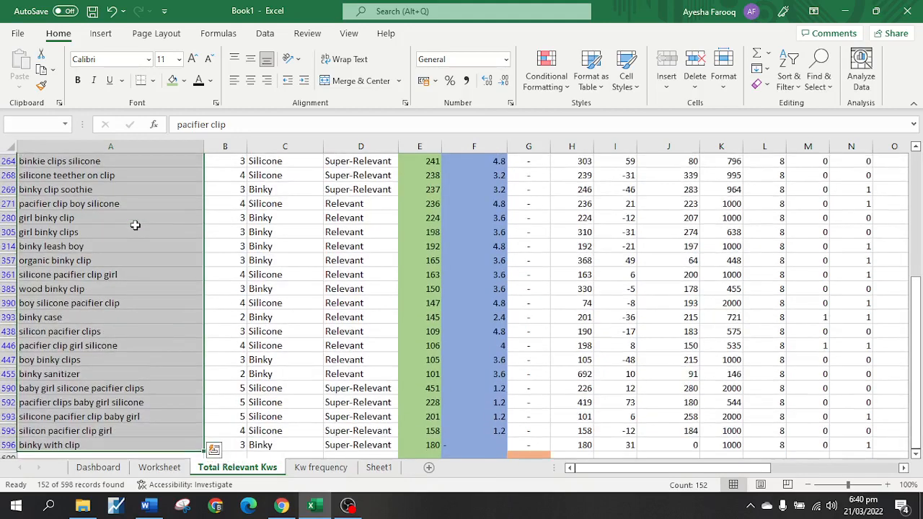
key(ctrl+Home)
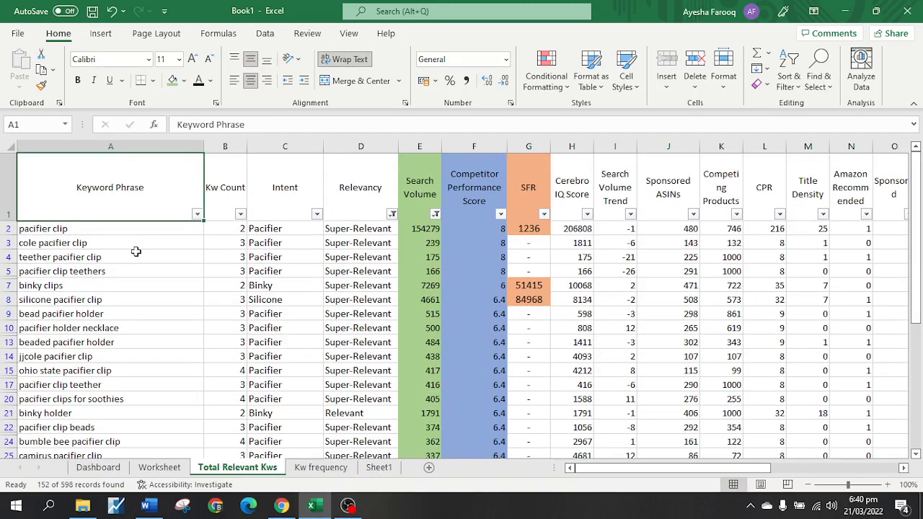
click(135, 250)
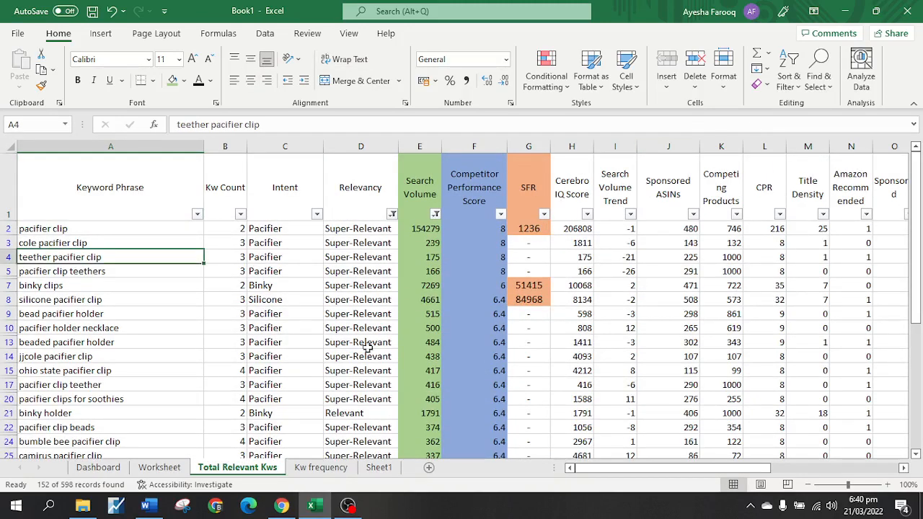
click(348, 506)
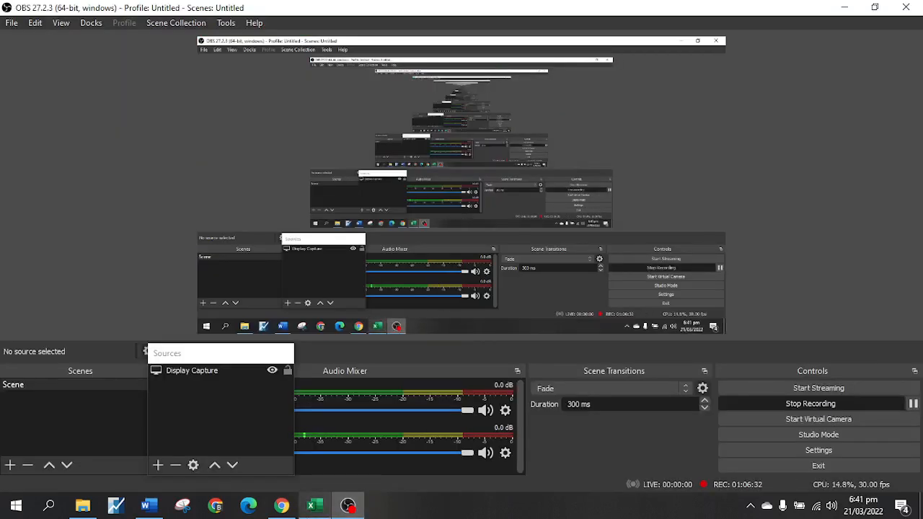
click(311, 505)
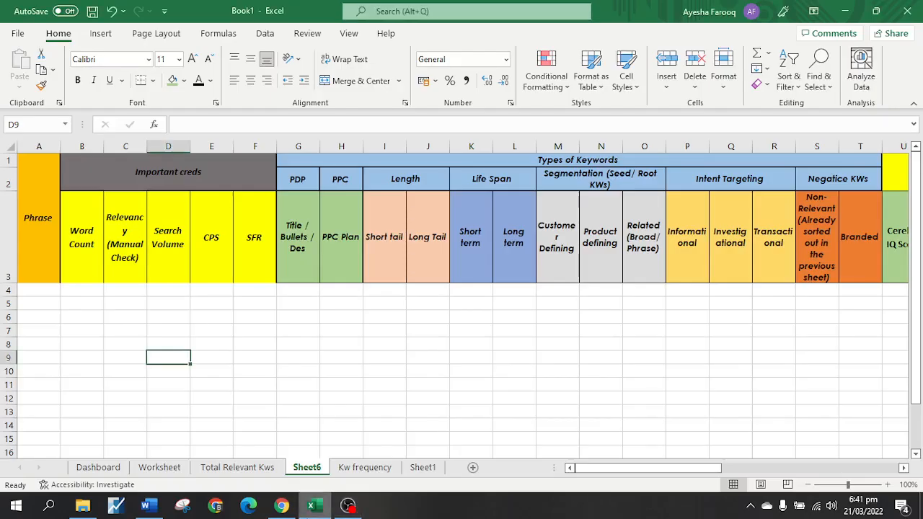
- Rename the Sheet6 worksheet as Organic PDP kws
click(262, 473)
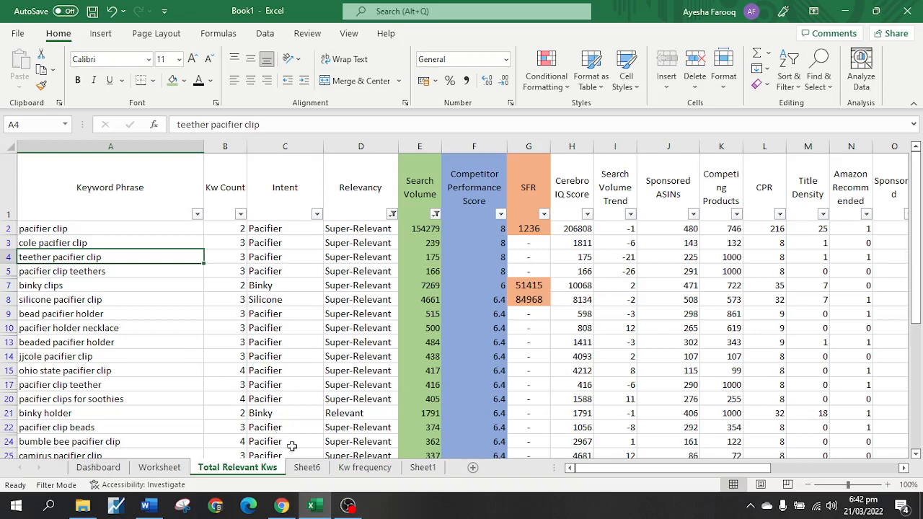
click(304, 470)
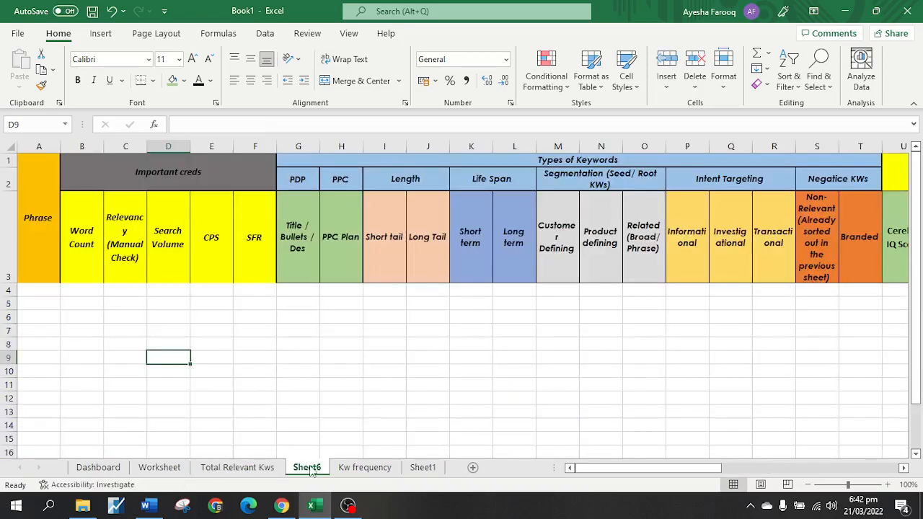
double_click(305, 470)
text(O)
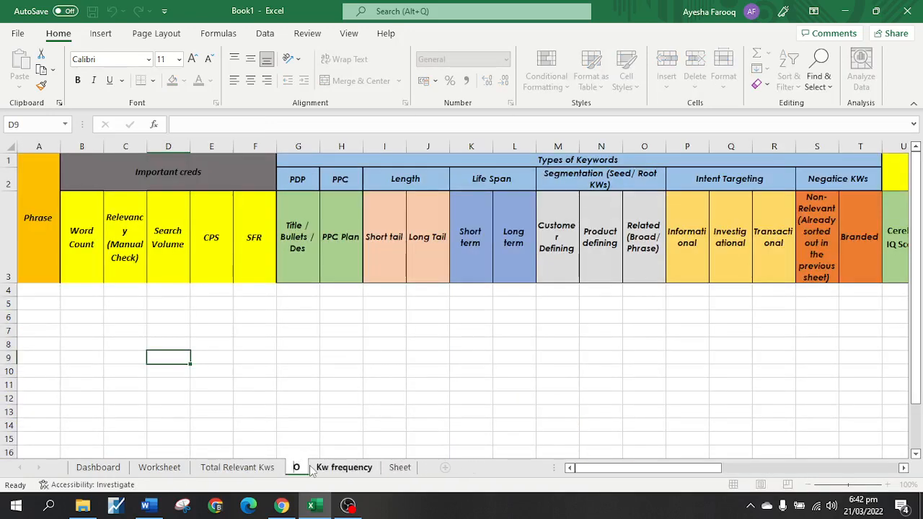
text(rganic)
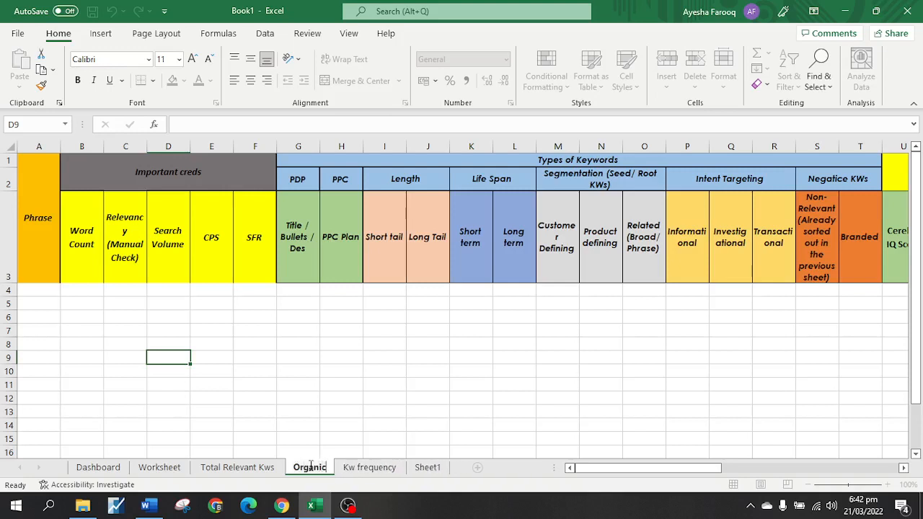
text( PDP kws)
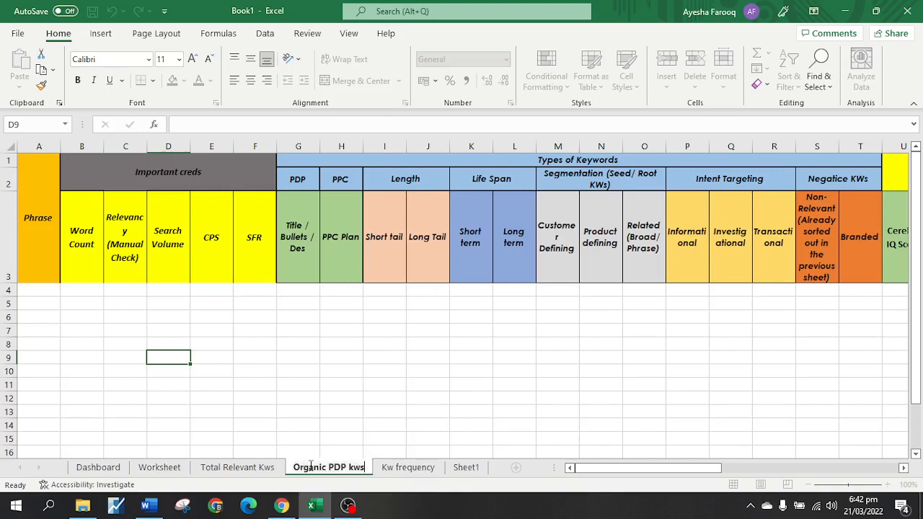
key(Return)
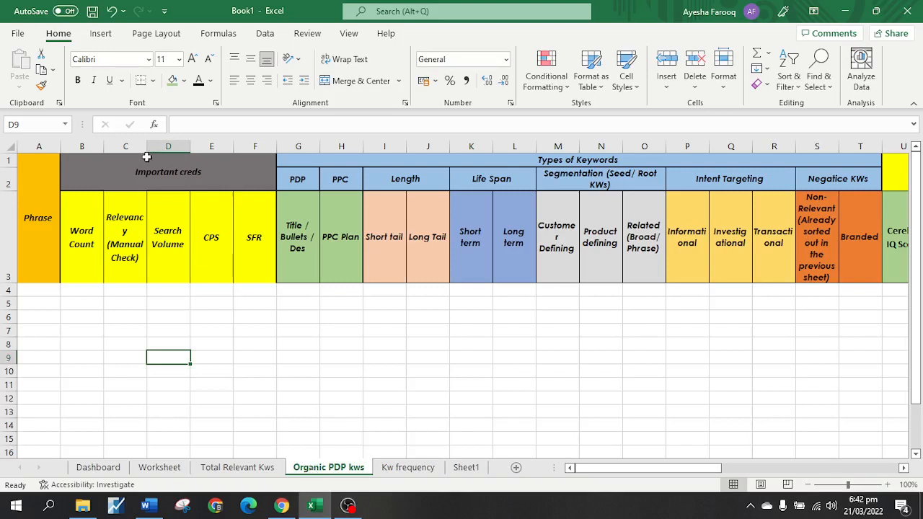
- Widen the Relevancy (Manual Check) column and the Phrase column of the Organic PDP kws sheet to fit their content
drag(148, 153, 164, 154)
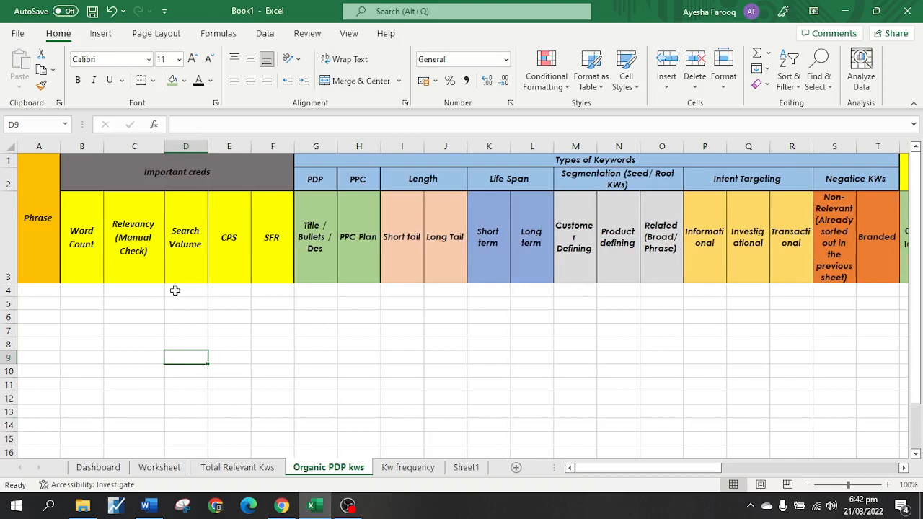
click(29, 289)
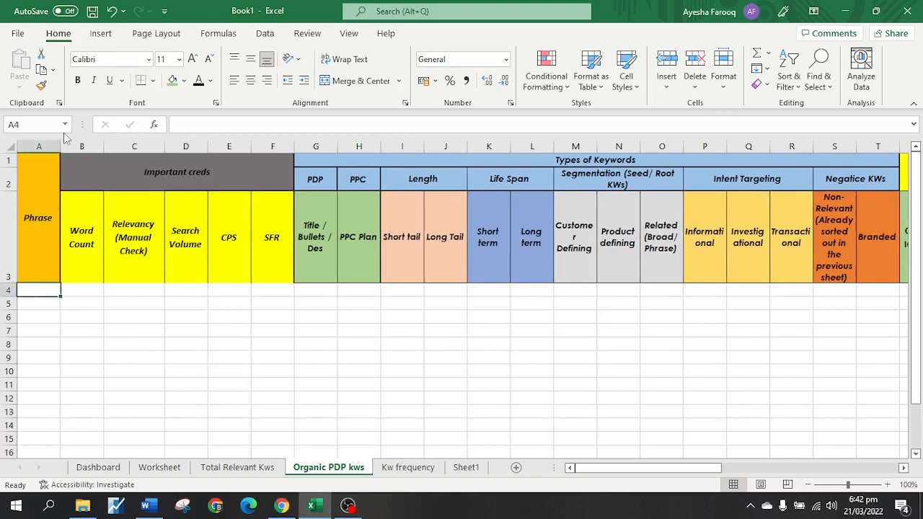
drag(60, 147, 203, 169)
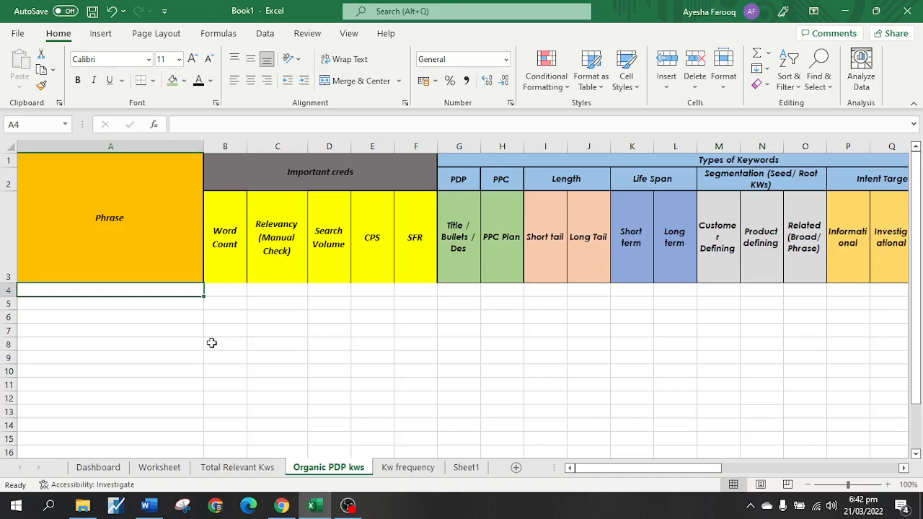
- Clear all filters from the Total Relevant Kws list and look through the unfiltered keyword rows
click(251, 467)
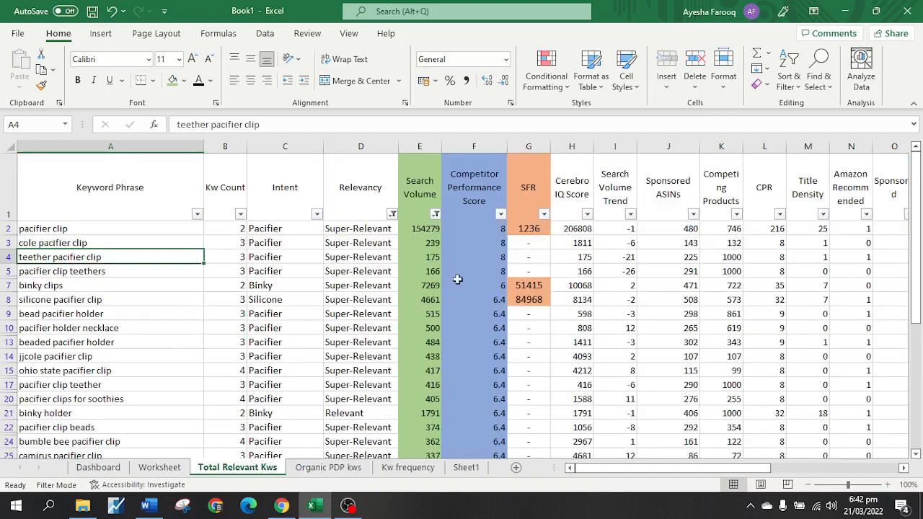
click(458, 282)
click(789, 72)
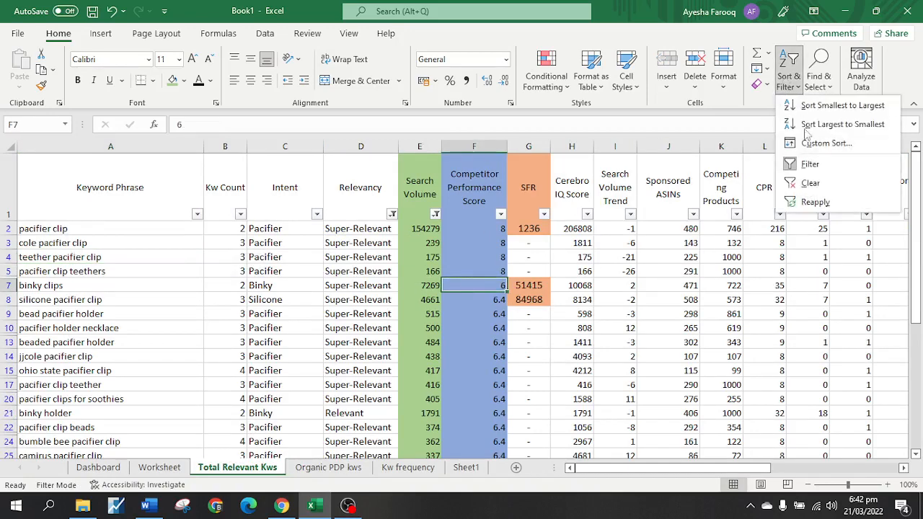
click(807, 183)
scroll(410, 207, down, 10)
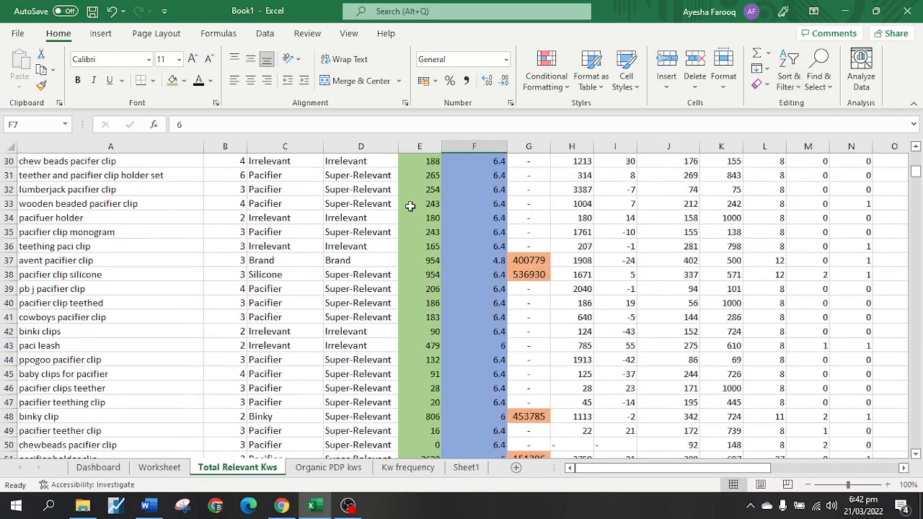
scroll(409, 206, up, 10)
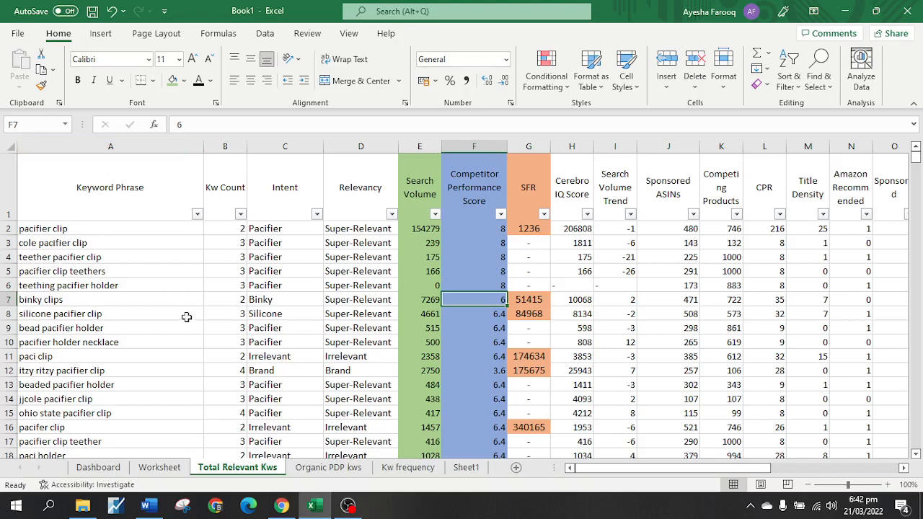
- Check the column headings of the Organic PDP kws sheet and widen the Customer Defining column so its heading fits
click(328, 467)
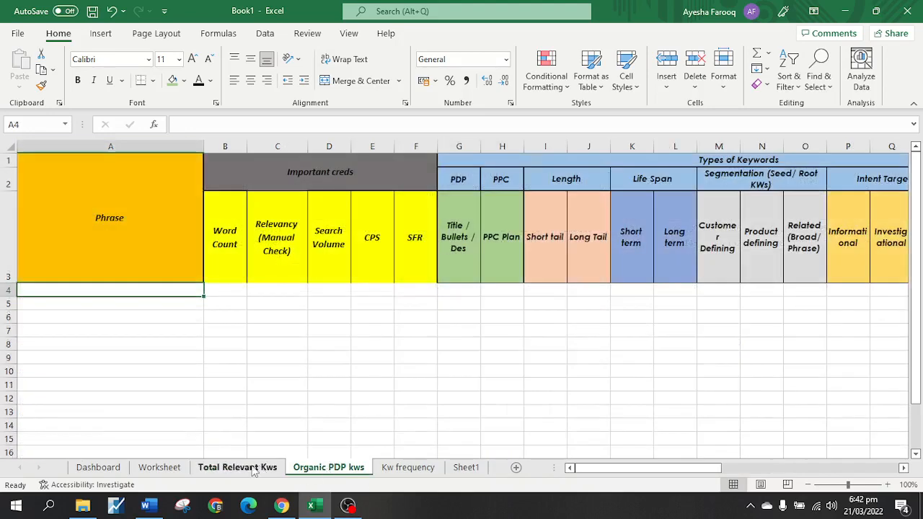
scroll(435, 298, right, 10)
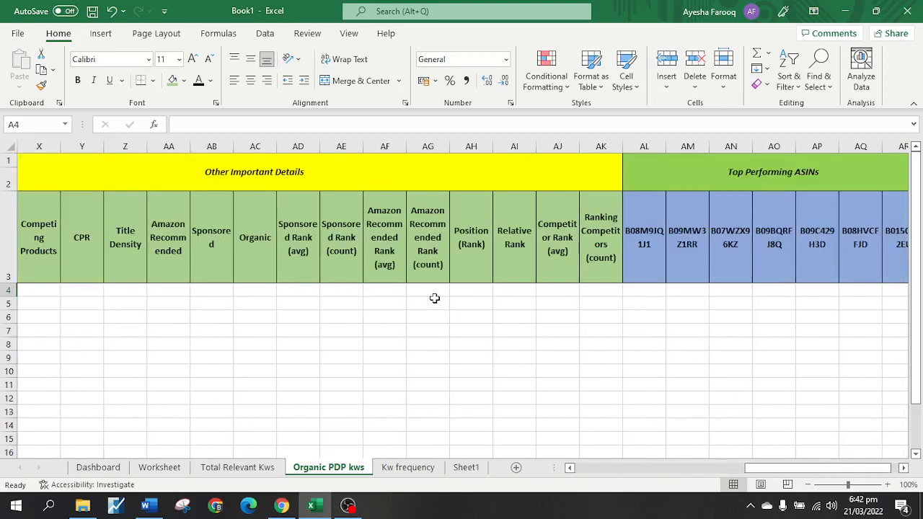
scroll(435, 298, left, 10)
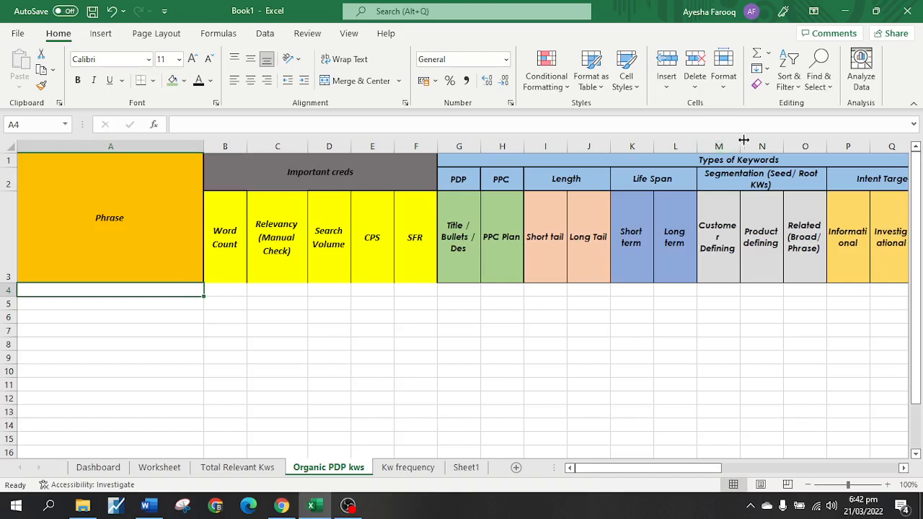
drag(741, 147, 756, 147)
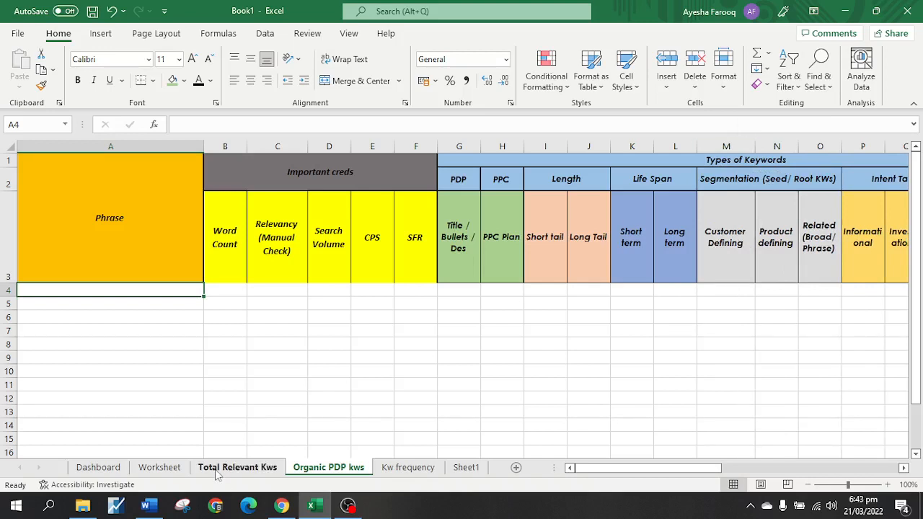
- Filter the Relevancy column of Total Relevant Kws to exclude Brand and Irrelevant keywords
click(238, 468)
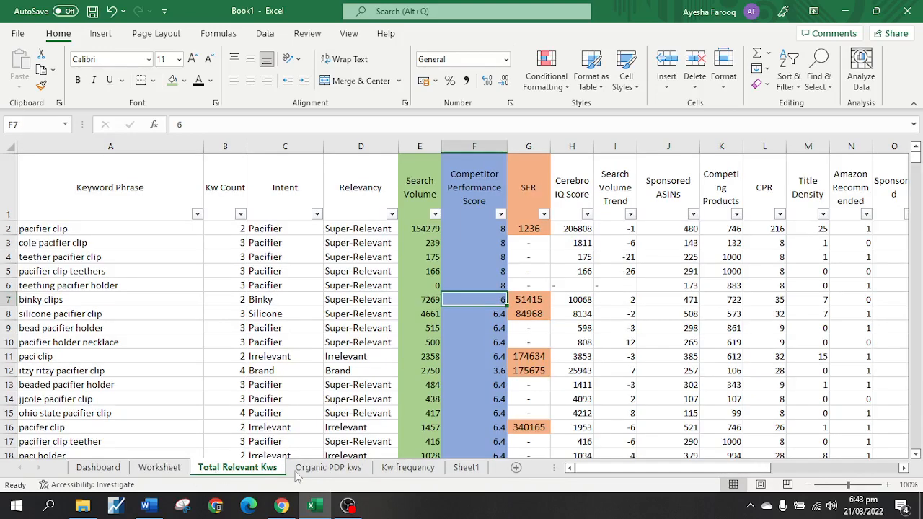
click(391, 214)
click(261, 360)
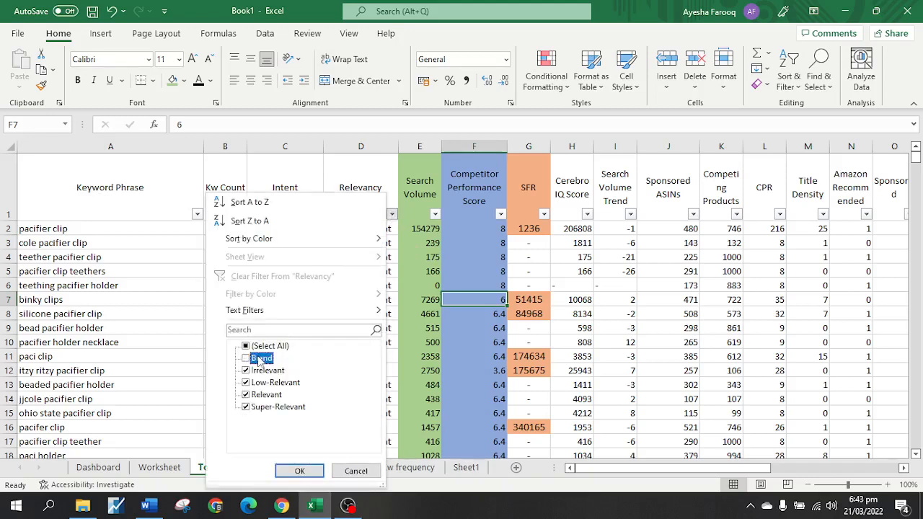
click(256, 371)
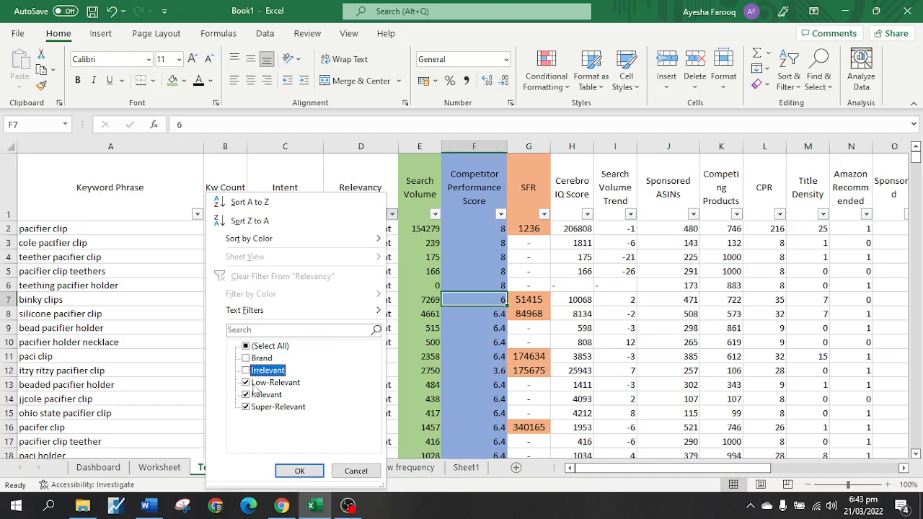
click(301, 471)
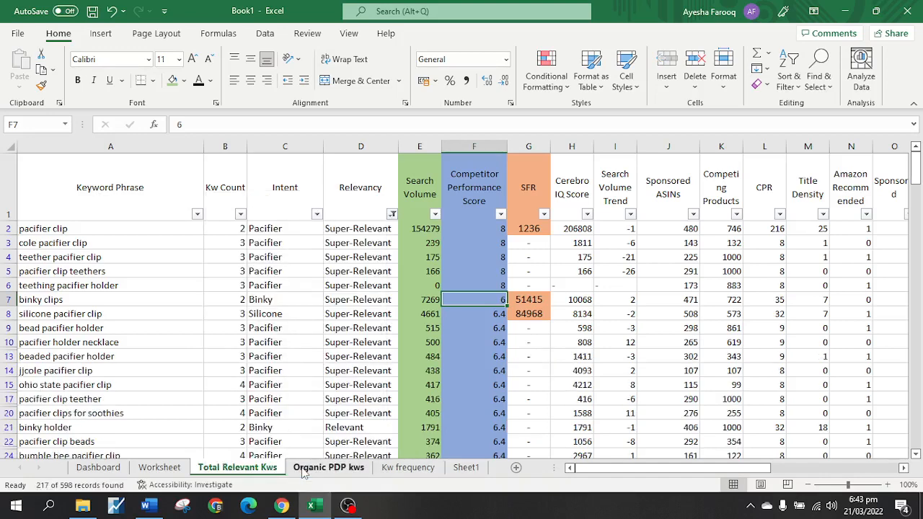
- Filter the Search Volume column of Total Relevant Kws to values greater than 100
click(438, 214)
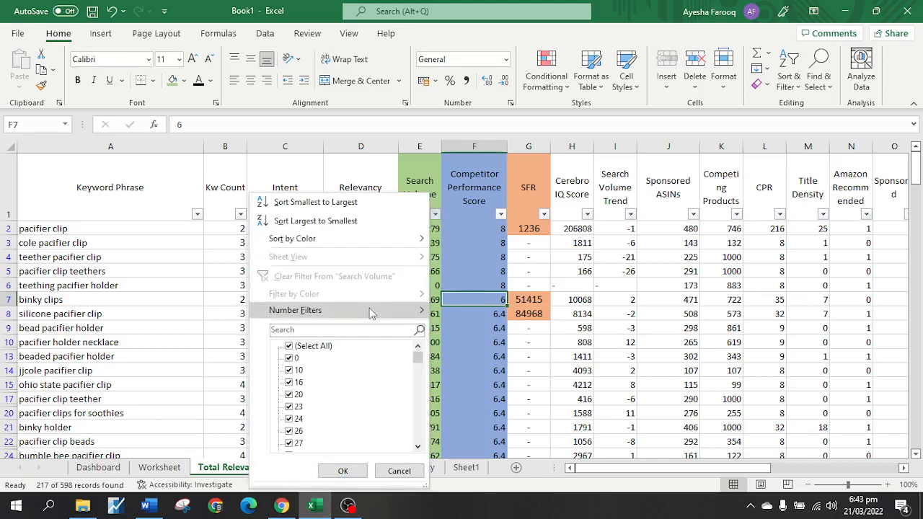
mouse_move(369, 313)
click(526, 324)
text(1)
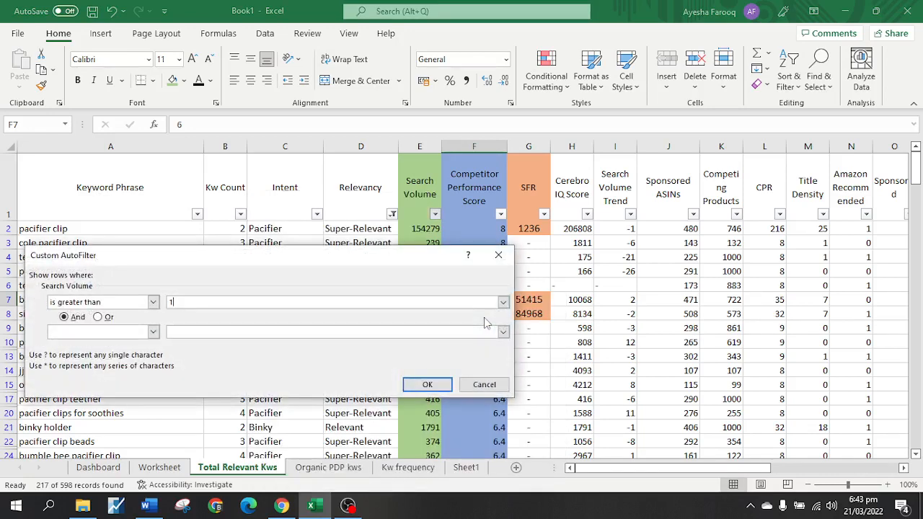
text(00)
key(Return)
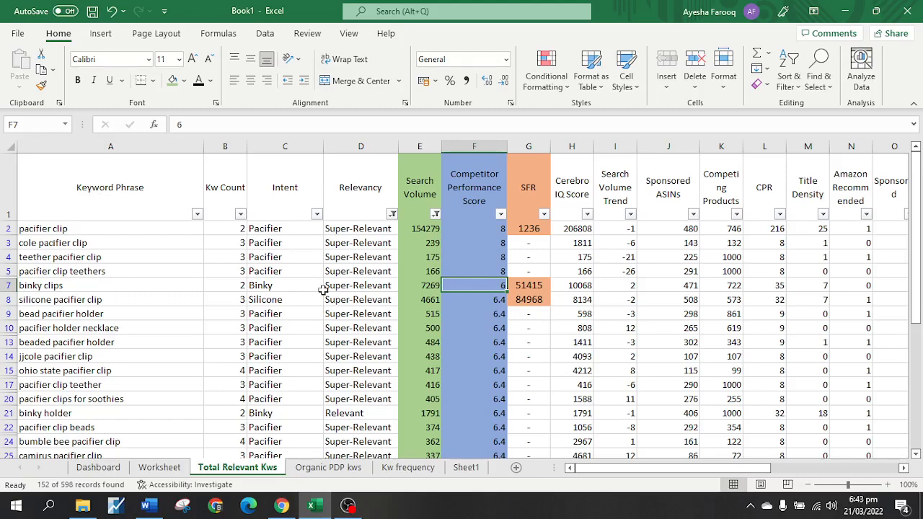
click(82, 225)
drag(103, 226, 231, 449)
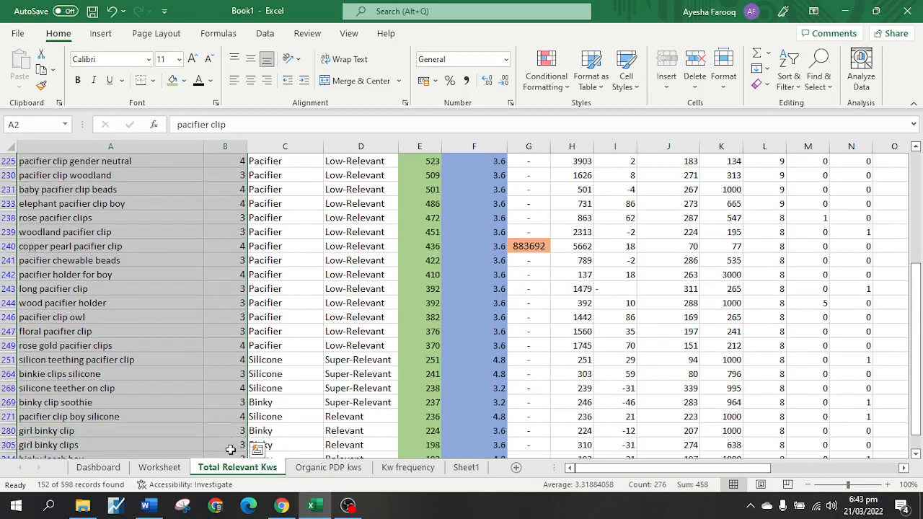
scroll(189, 294, up, 20)
click(189, 293)
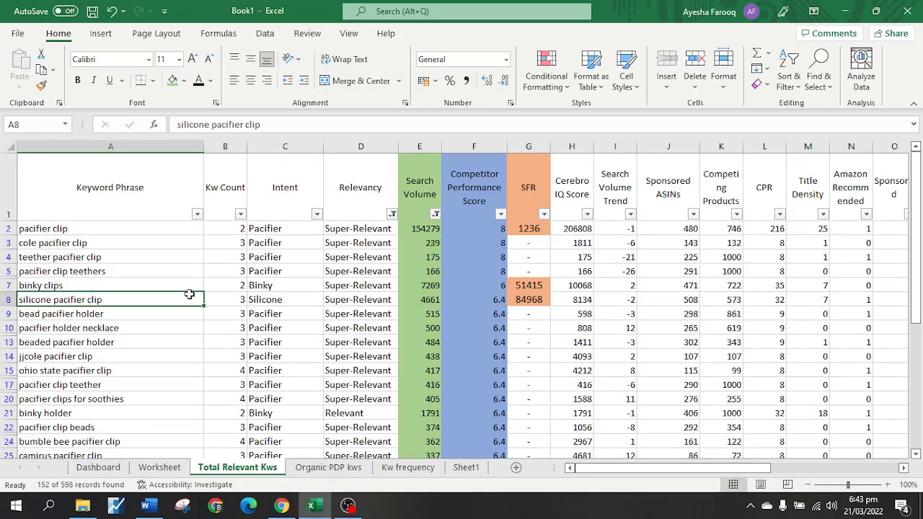
- Copy the filtered keyword phrases and Kw Count values into the Phrase and Word Count columns of Organic PDP kws, starting at A4
drag(134, 227, 216, 226)
key(ctrl+shift+Down)
key(ctrl+c)
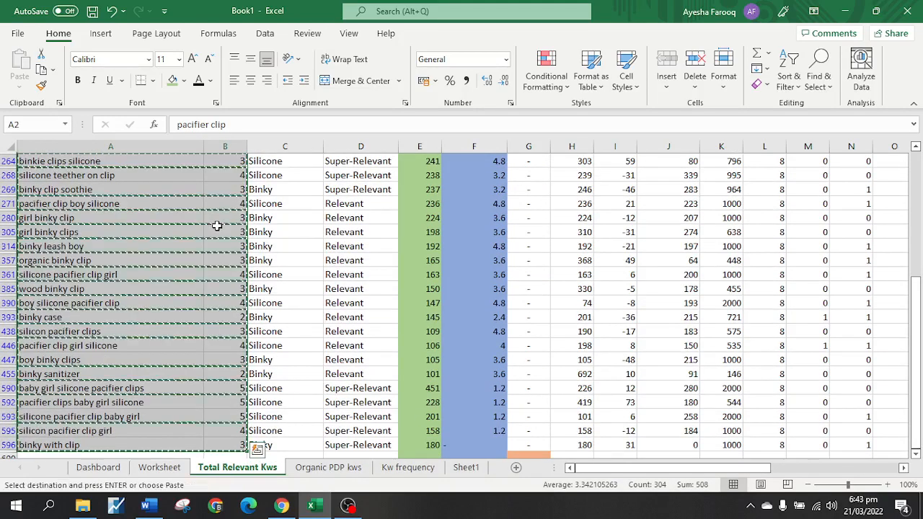
click(329, 467)
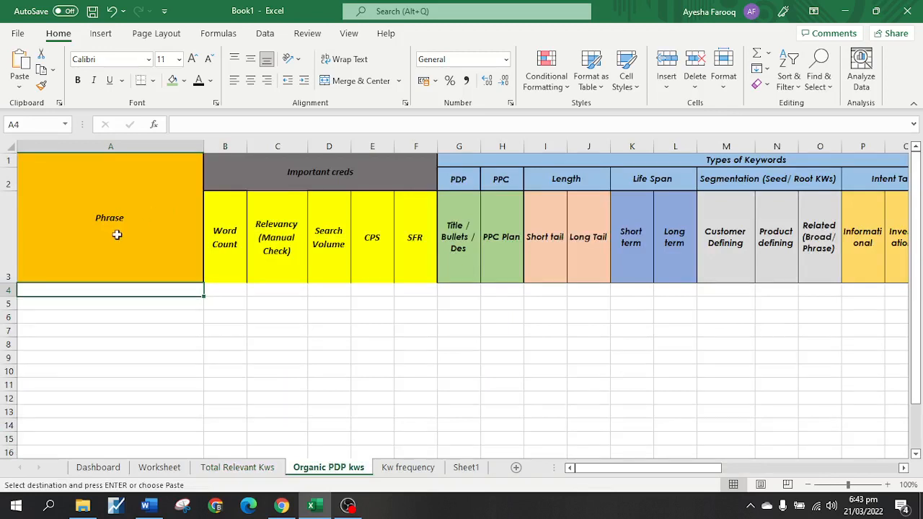
key(ctrl+v)
click(229, 288)
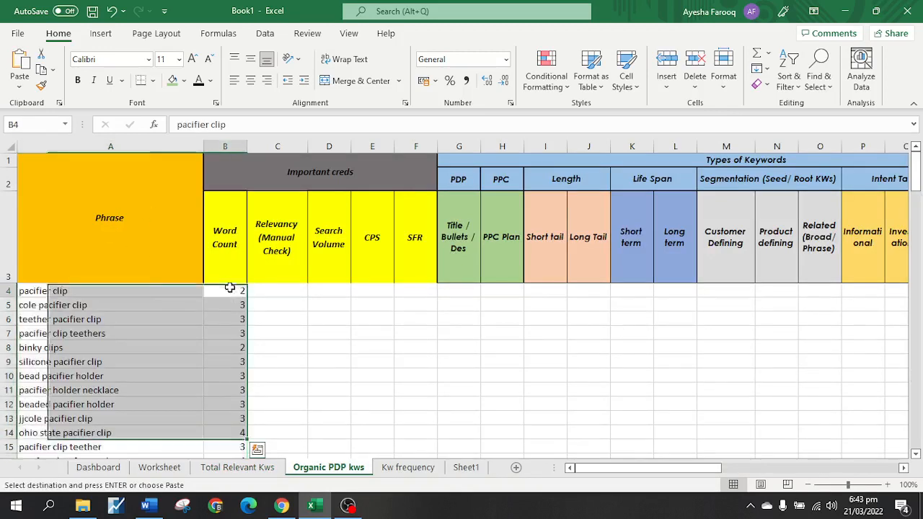
- Copy the filtered Search Volume, Competitor Performance Score and SFR values into the Search Volume, CPS and SFR columns of Organic PDP kws from D4
click(338, 294)
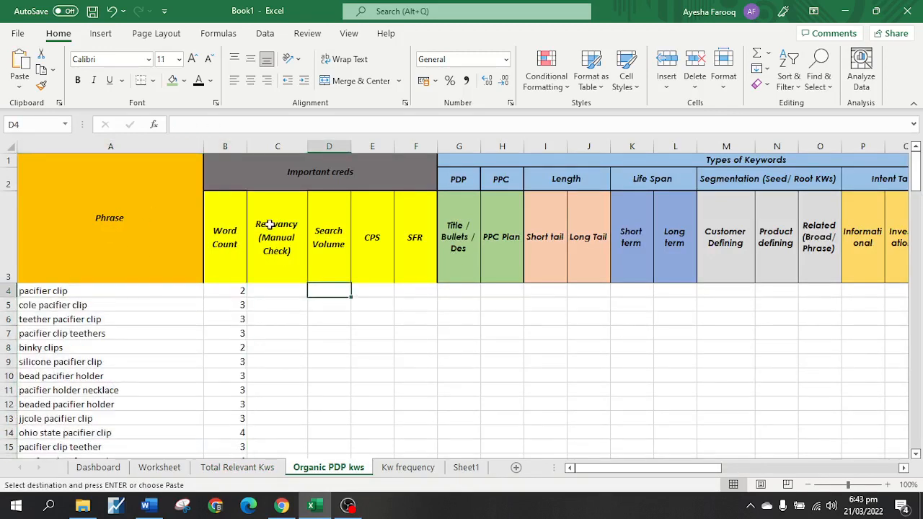
click(238, 468)
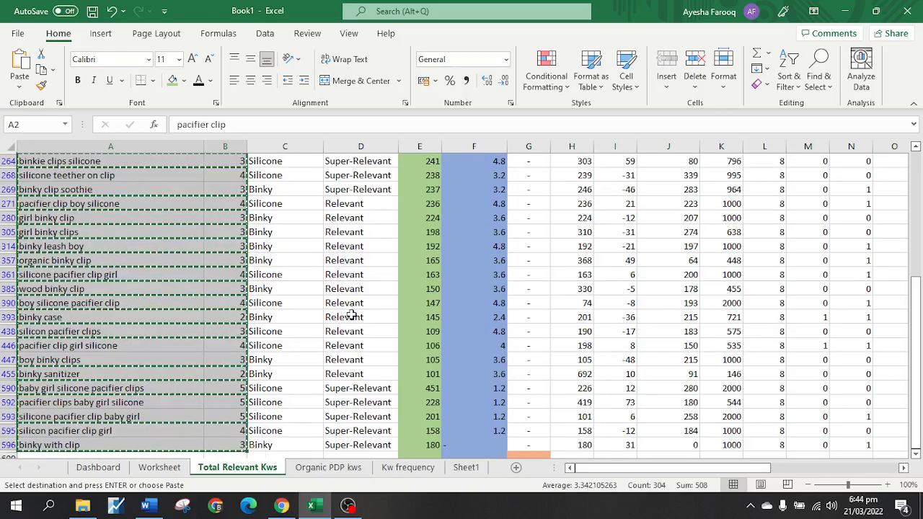
scroll(352, 315, up, 20)
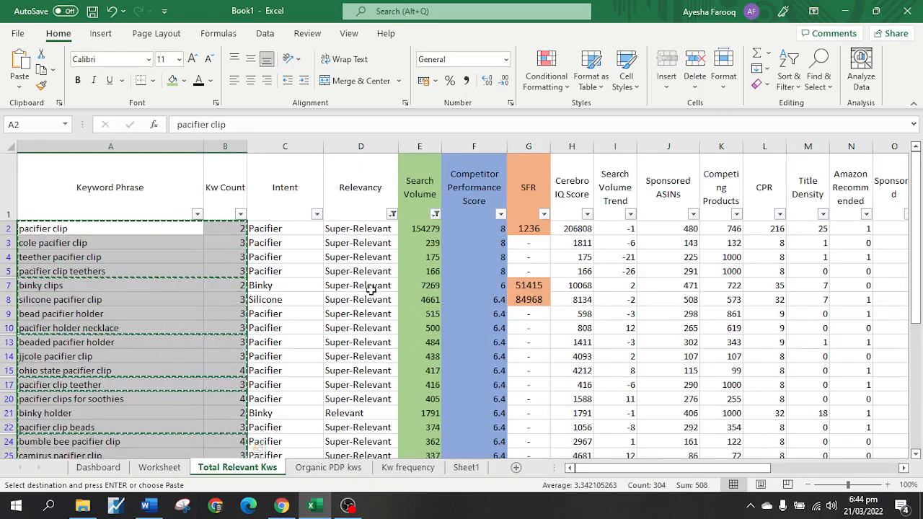
drag(422, 226, 515, 440)
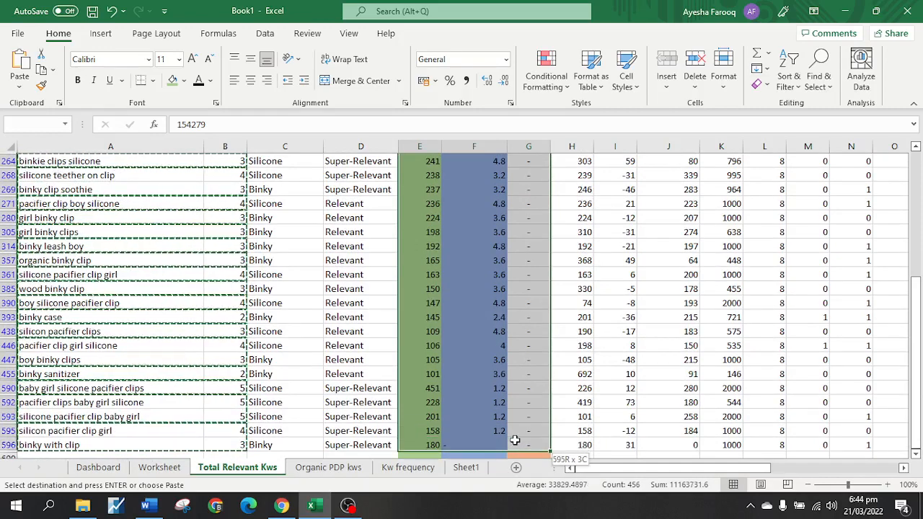
key(ctrl+c)
click(328, 468)
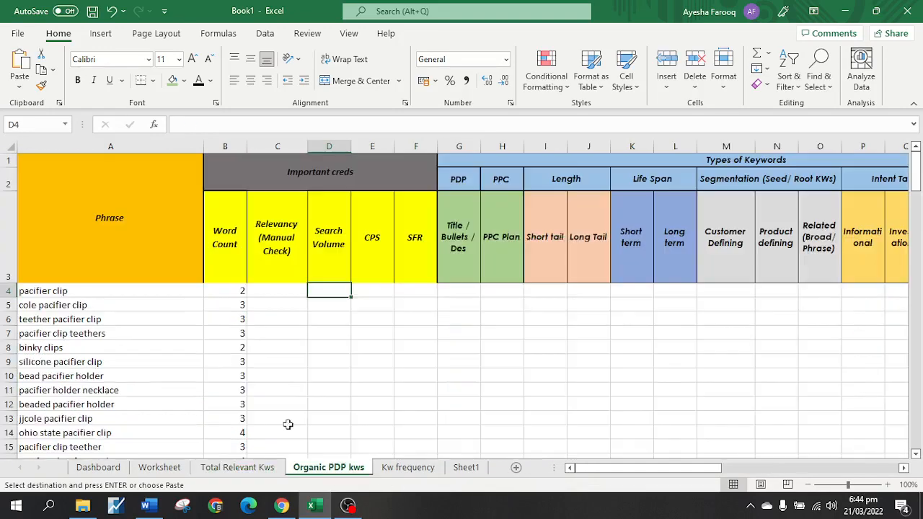
key(ctrl+v)
click(496, 278)
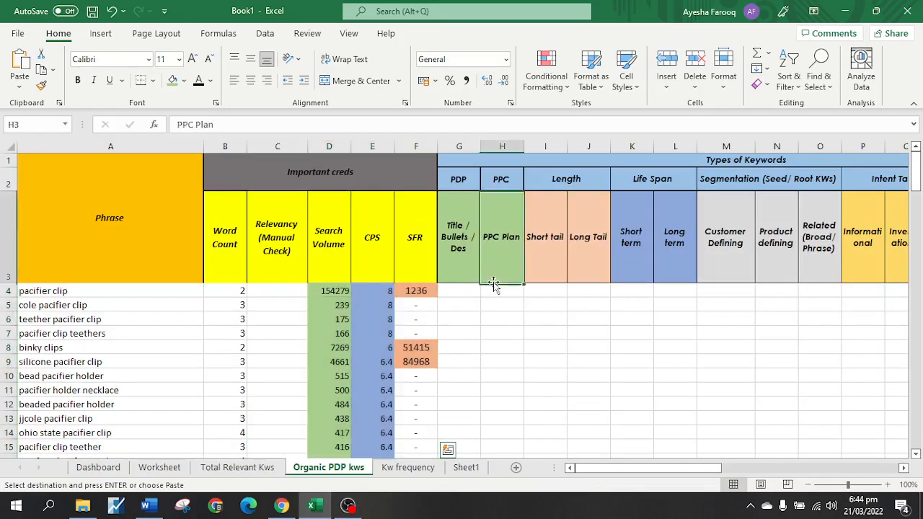
- Copy the filtered Cerebro IQ Score through last ASIN column values from Total Relevant Kws into Organic PDP kws, starting at U4
click(508, 346)
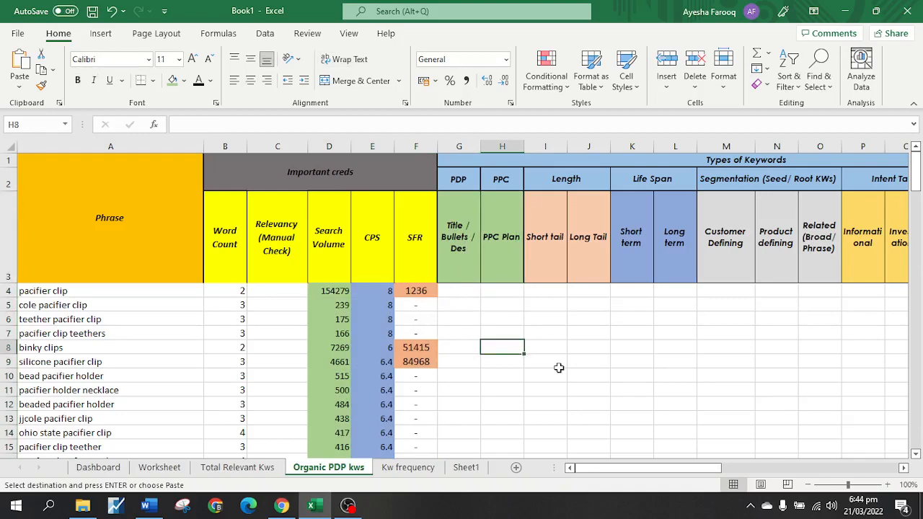
scroll(559, 368, right, 5)
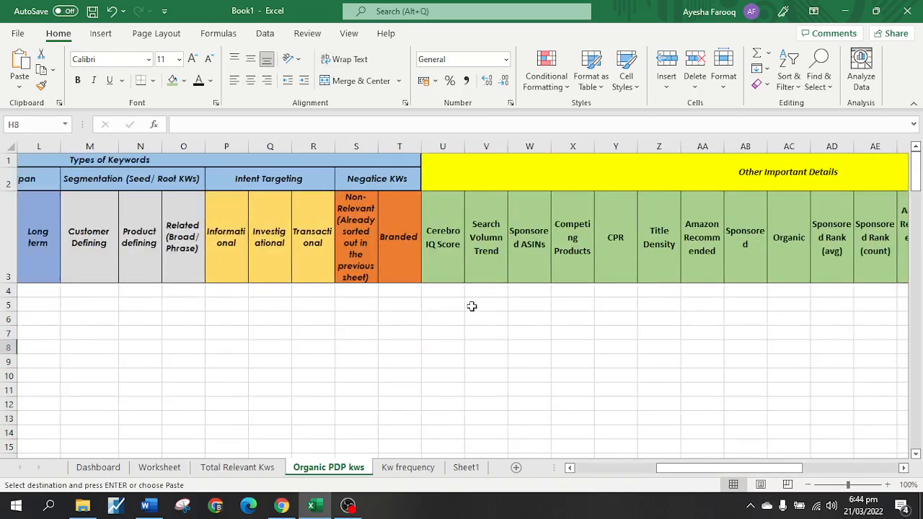
click(442, 292)
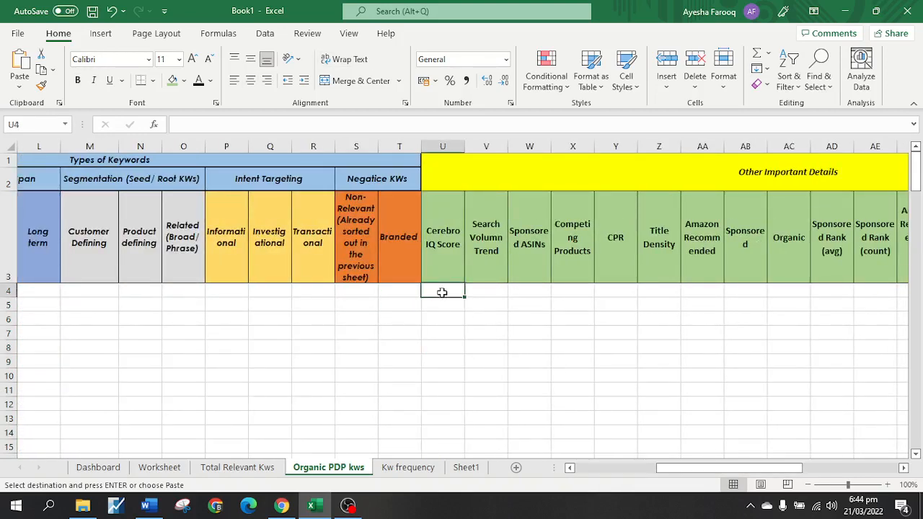
click(238, 467)
scroll(495, 281, up, 20)
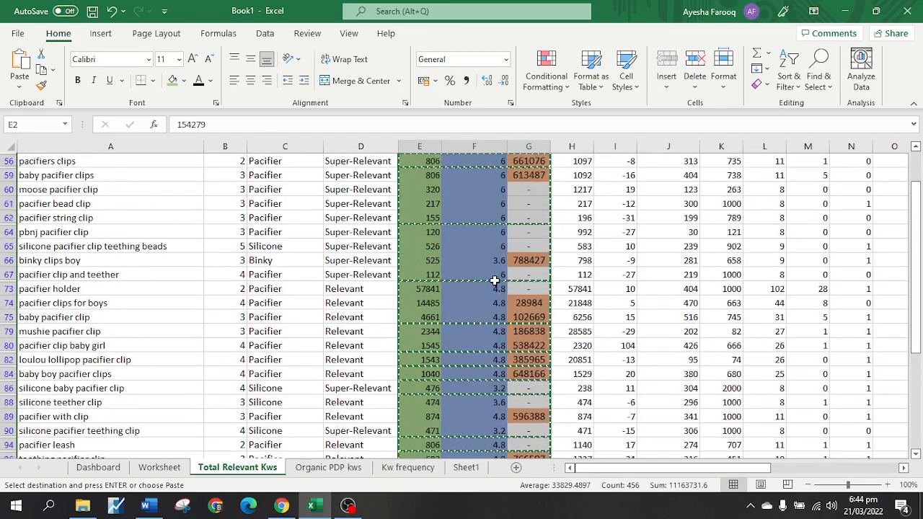
scroll(495, 280, right, 4)
scroll(263, 268, left, 3)
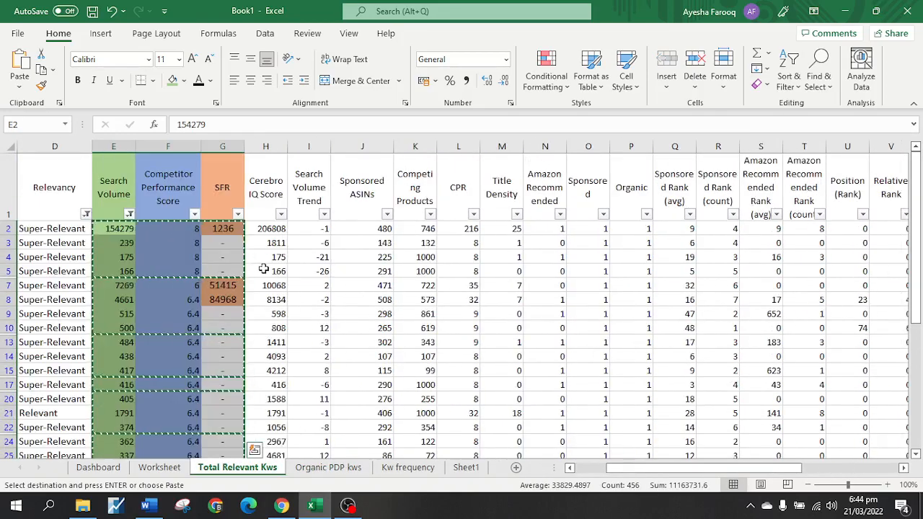
drag(263, 233, 750, 230)
key(ctrl+shift+Down)
key(ctrl+c)
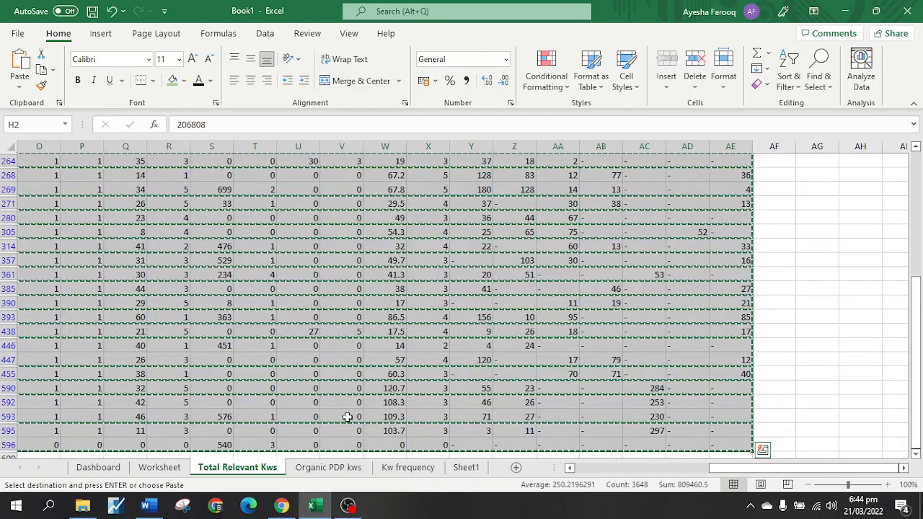
click(326, 466)
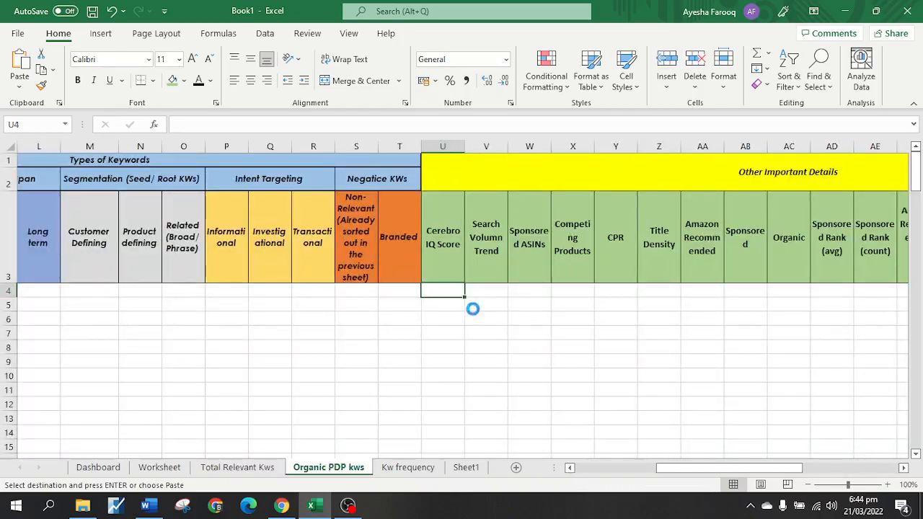
key(ctrl+v)
scroll(682, 353, right, 6)
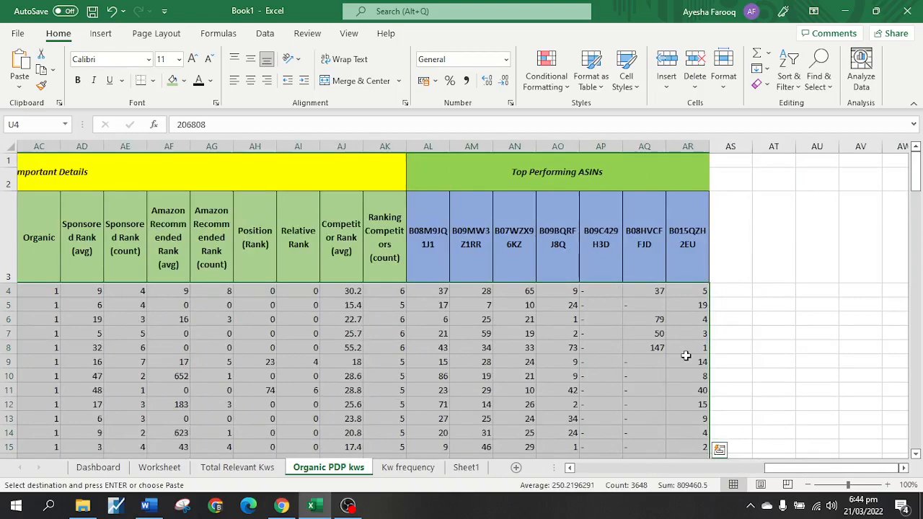
- Replace the Top Performing ASINs headers from AL3 in Organic PDP kws with the seven ASIN headers copied from Total Relevant Kws
click(409, 223)
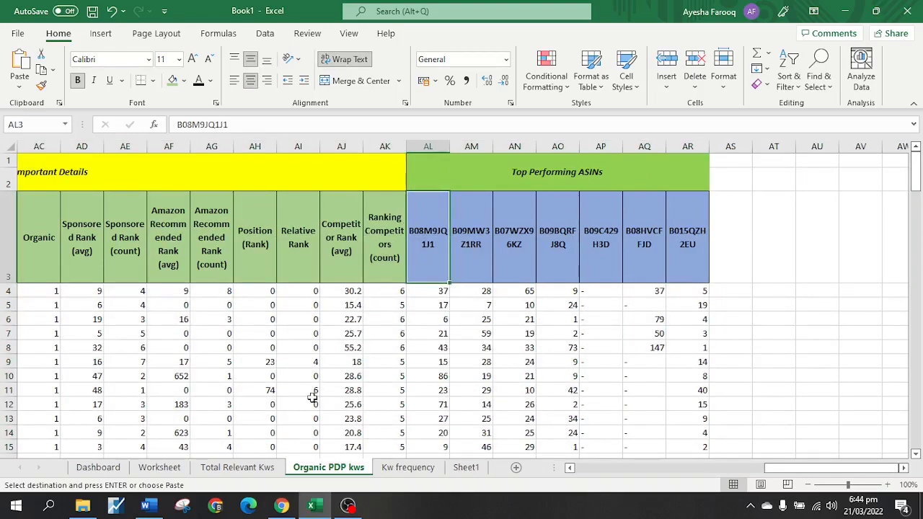
click(231, 469)
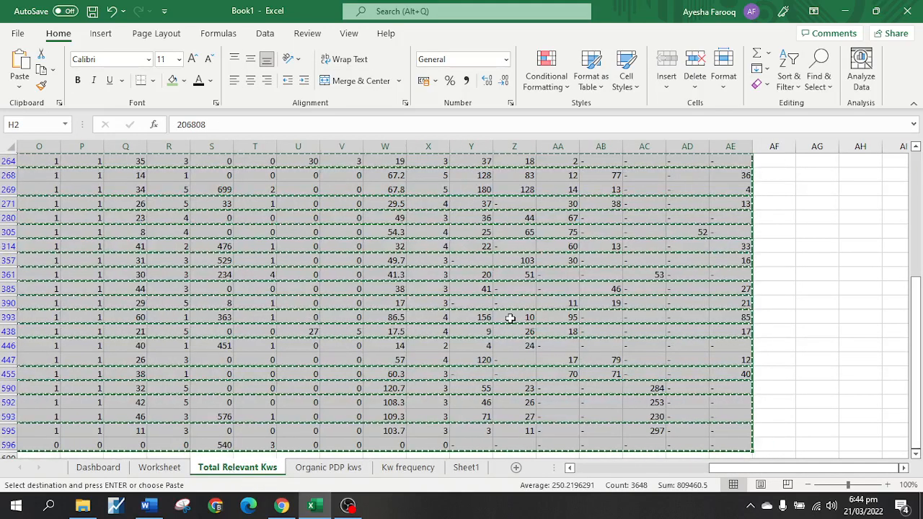
scroll(509, 315, up, 20)
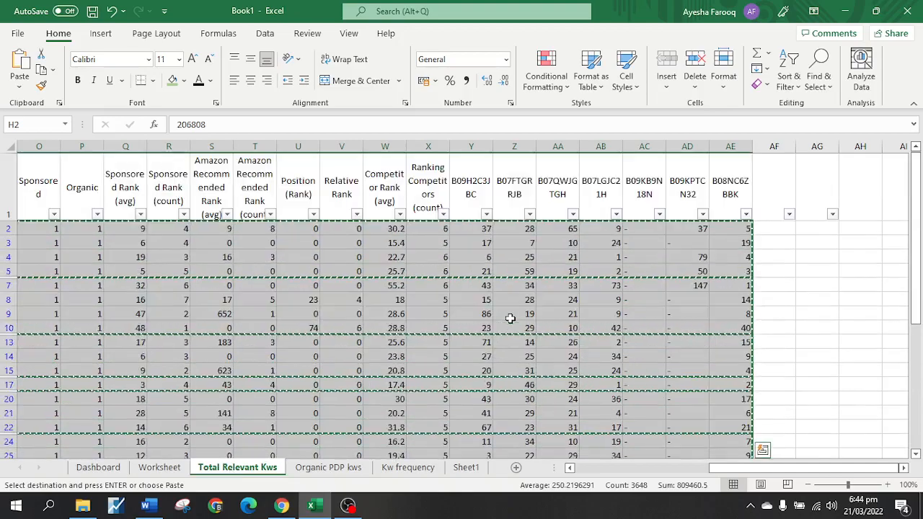
click(441, 326)
drag(472, 184, 729, 186)
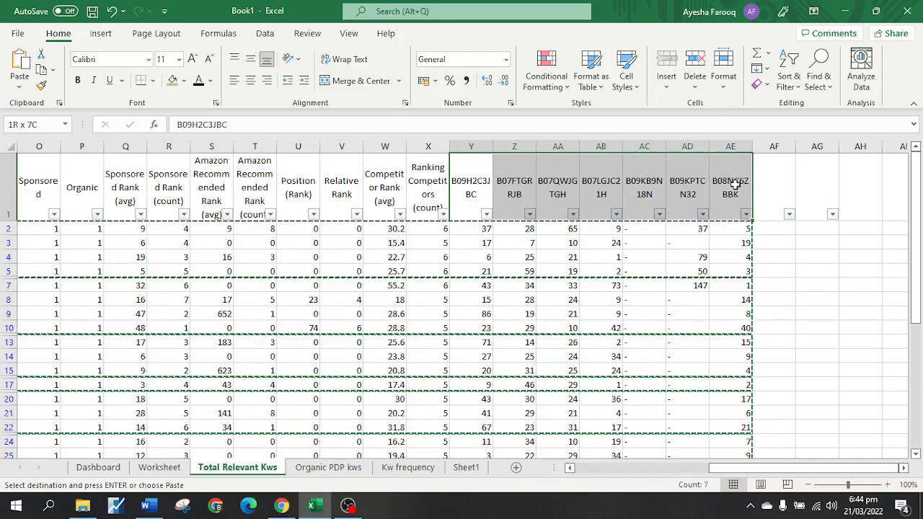
key(ctrl+c)
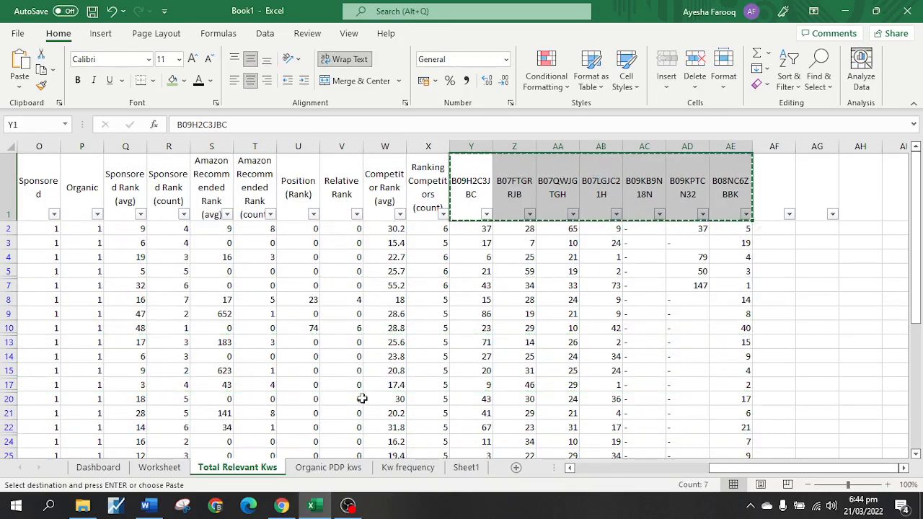
click(328, 467)
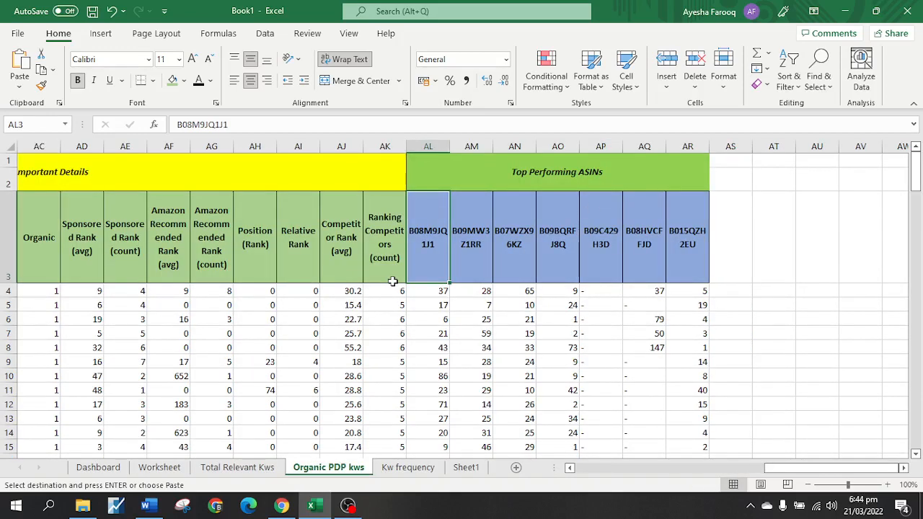
key(ctrl+v)
- Fill the ASIN header cells AL3:AR3 with light blue and apply all borders to them
click(184, 81)
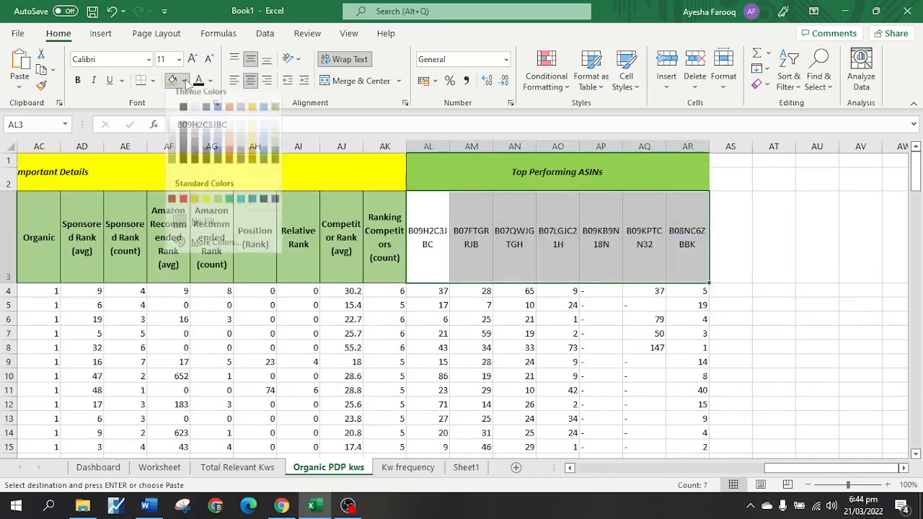
click(264, 158)
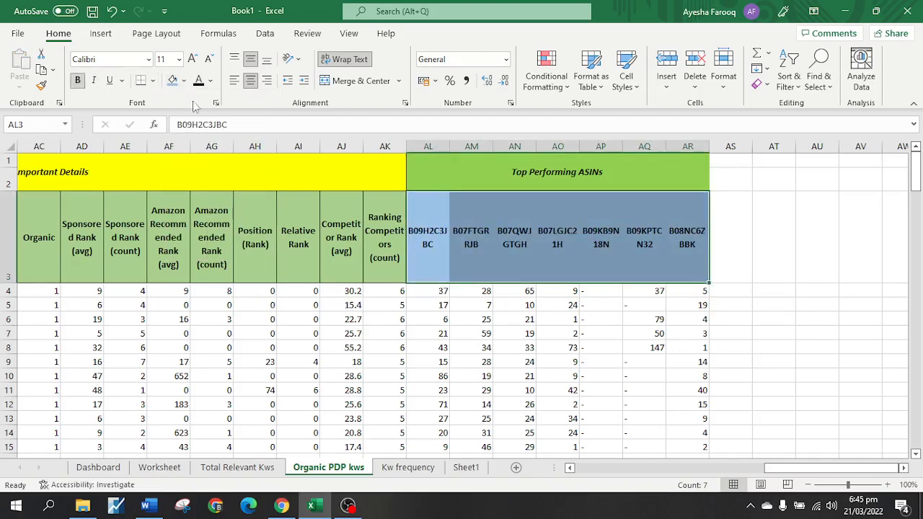
click(153, 80)
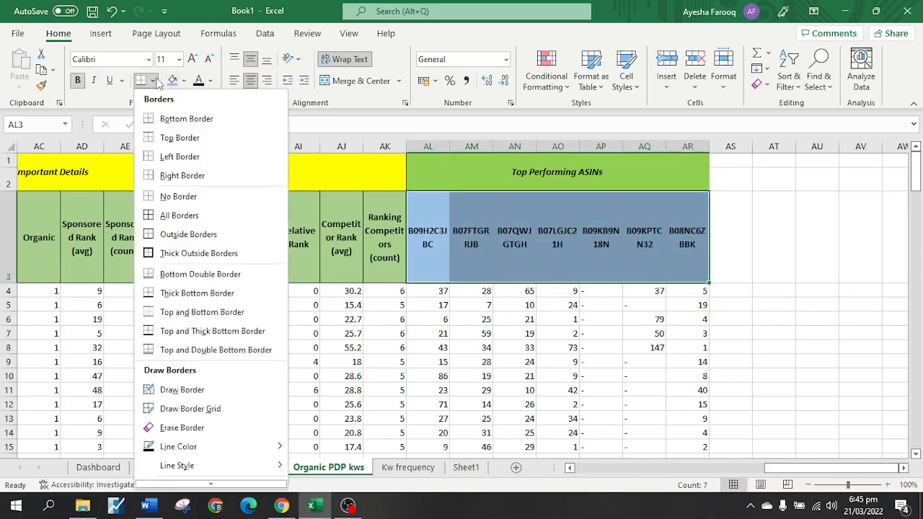
click(178, 215)
click(489, 347)
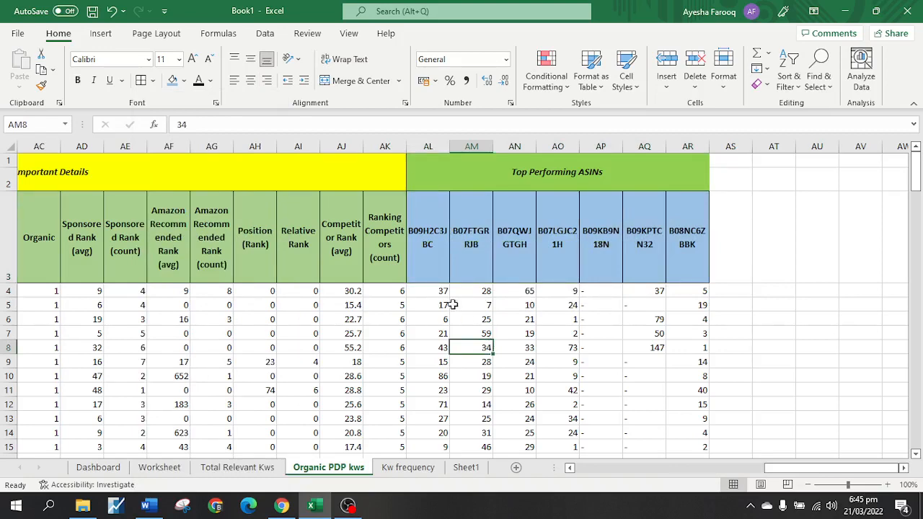
- Fill the Top Performing ASINs data in AL4:AR155 with light orange
drag(439, 291, 686, 290)
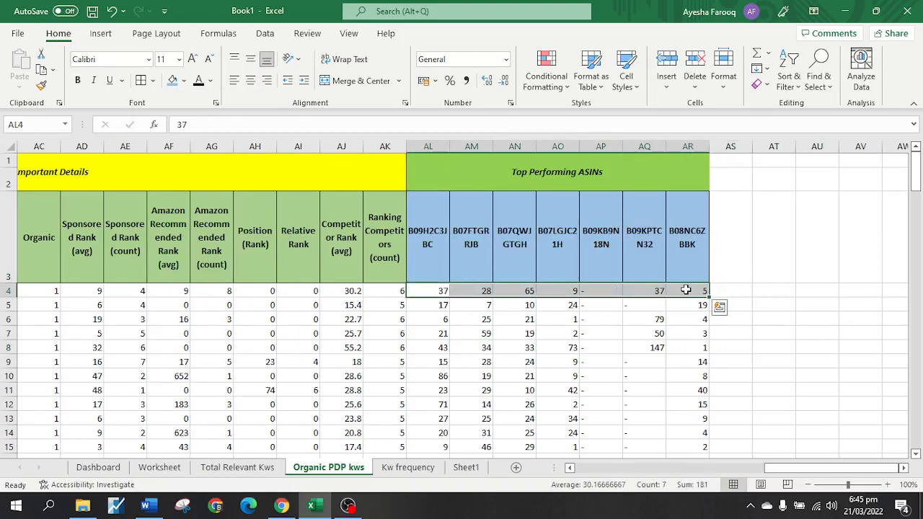
key(ctrl+shift+Down)
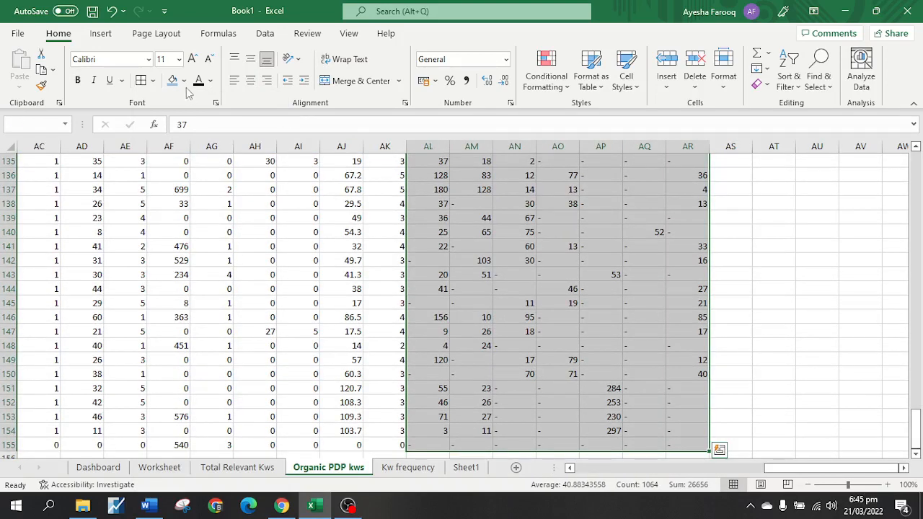
click(183, 80)
click(236, 148)
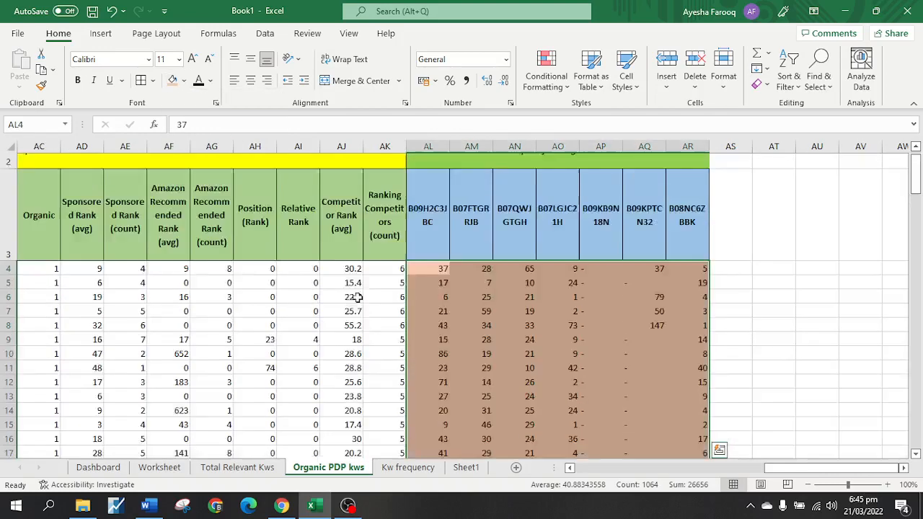
scroll(357, 297, up, 1)
click(356, 306)
- Fill the Other Important Details data in U4:AK155 with light green
scroll(357, 306, left, 5)
drag(305, 289, 686, 285)
key(ctrl+Down)
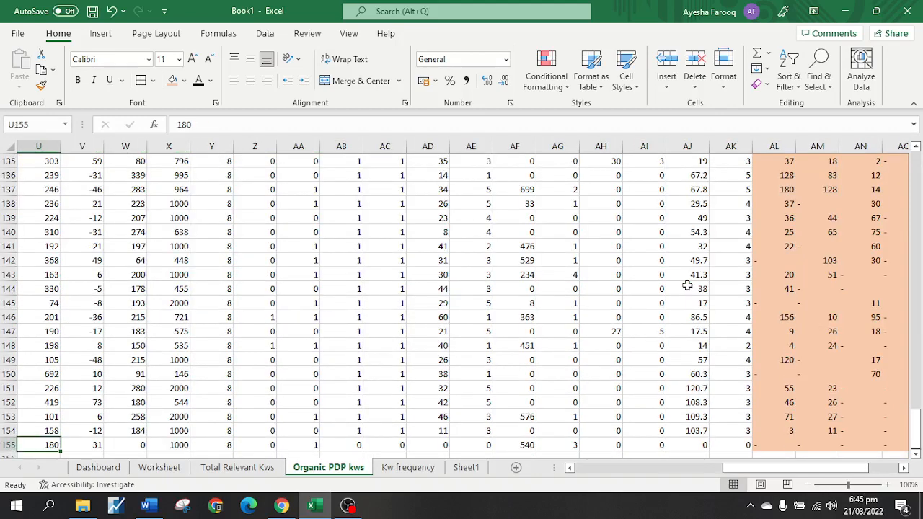
scroll(372, 326, up, 20)
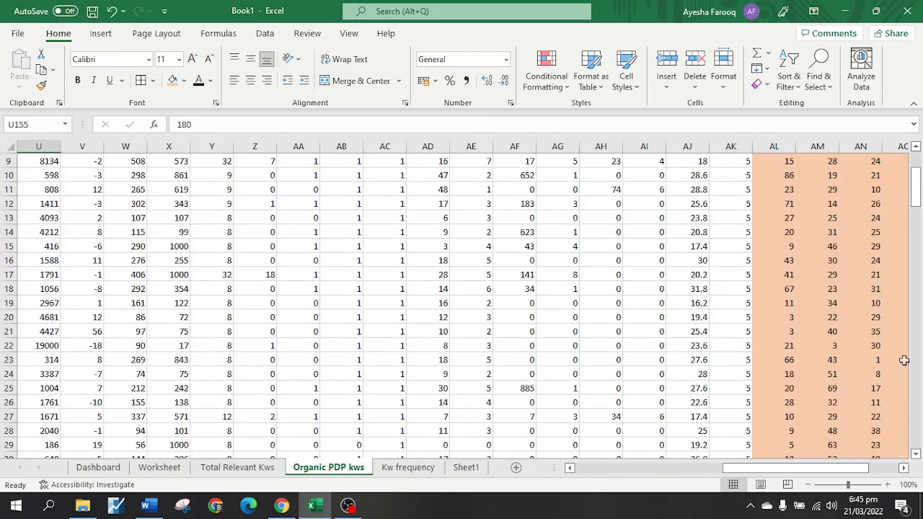
scroll(560, 271, up, 3)
scroll(166, 296, left, 3)
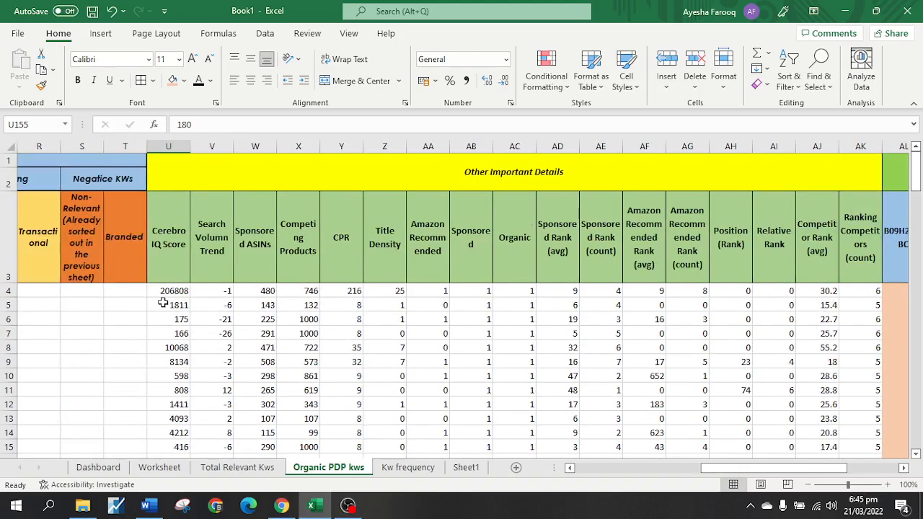
drag(166, 291, 617, 305)
drag(861, 320, 868, 300)
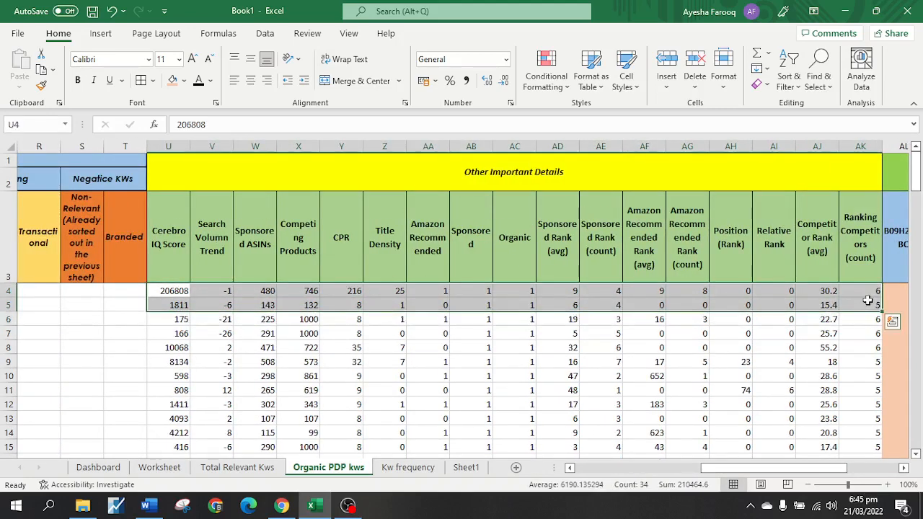
key(ctrl+shift+Down)
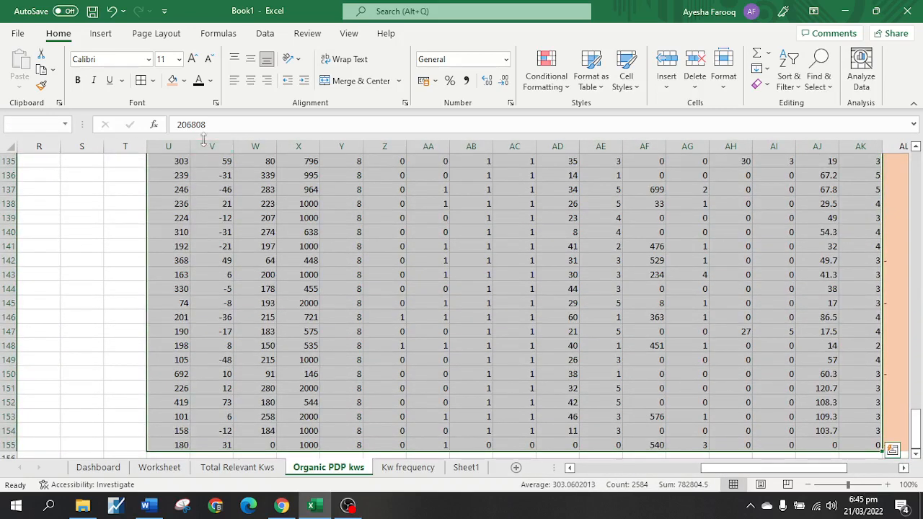
click(184, 81)
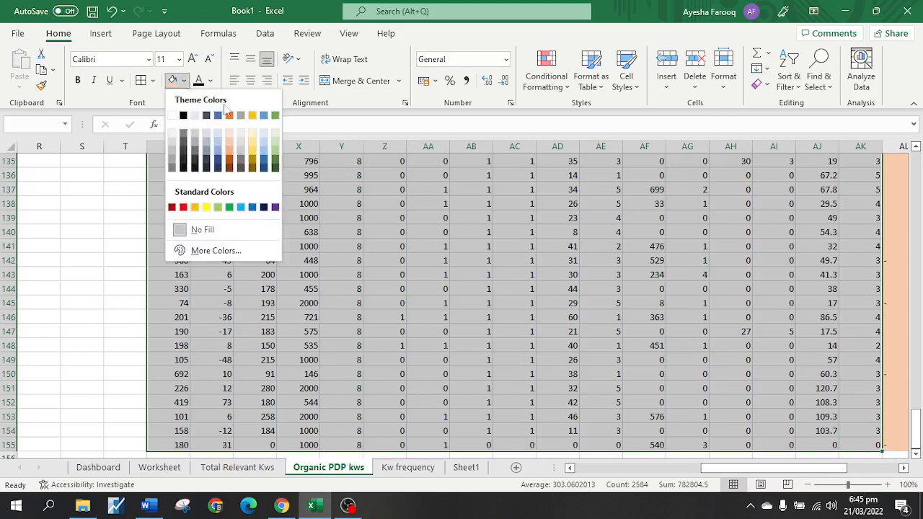
click(272, 148)
scroll(278, 226, up, 2)
click(278, 226)
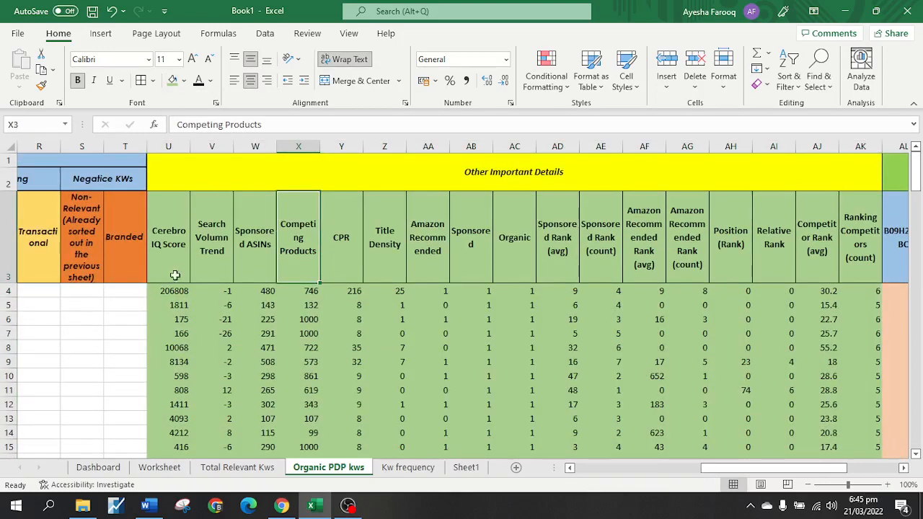
- Change the fill of the Other Important Details data in U4:AK155 to medium blue
drag(168, 291, 874, 426)
key(ctrl+shift+Down)
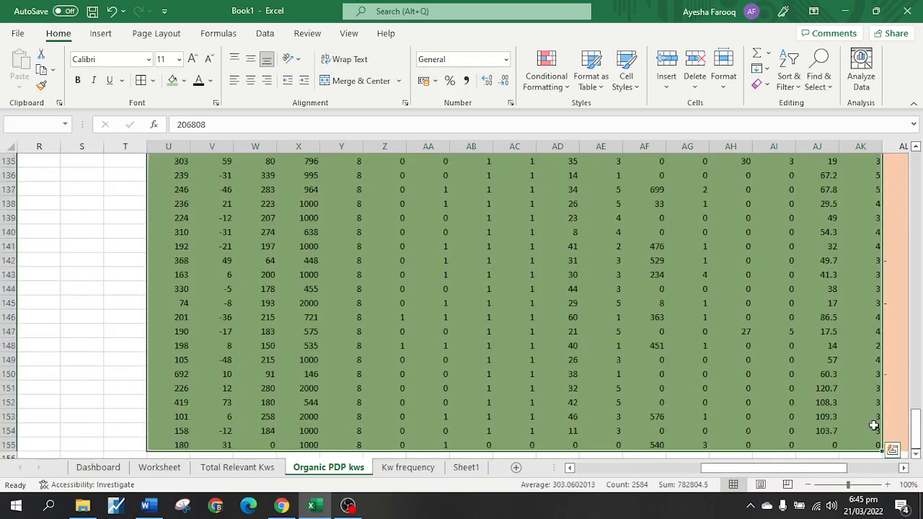
click(184, 81)
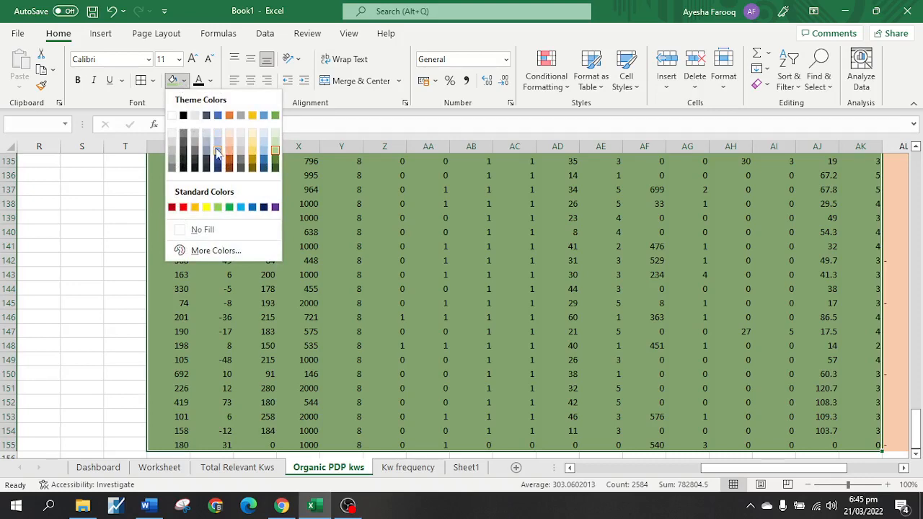
click(217, 150)
scroll(228, 222, up, 20)
click(241, 276)
- Fill the blank Non-Relevant and Branded negative keyword cells in S4:T155 with grey
scroll(242, 276, left, 5)
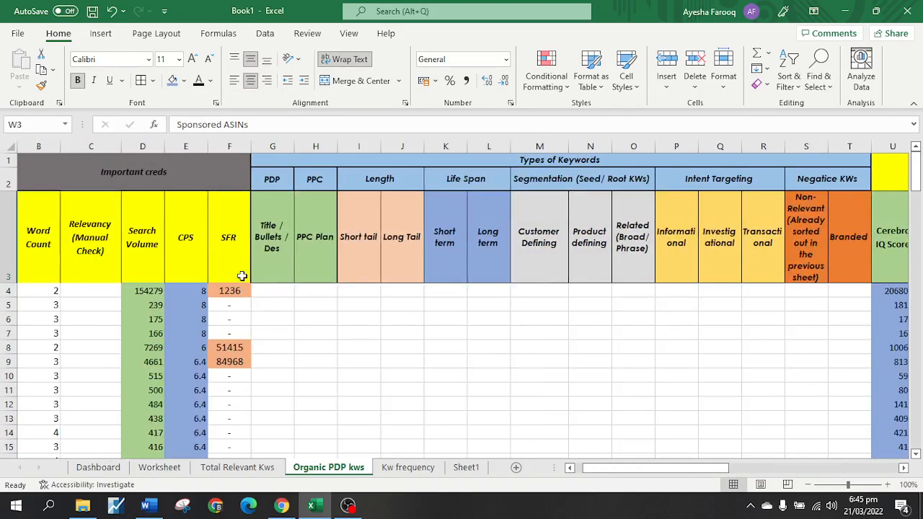
scroll(242, 276, right, 3)
drag(653, 287, 686, 417)
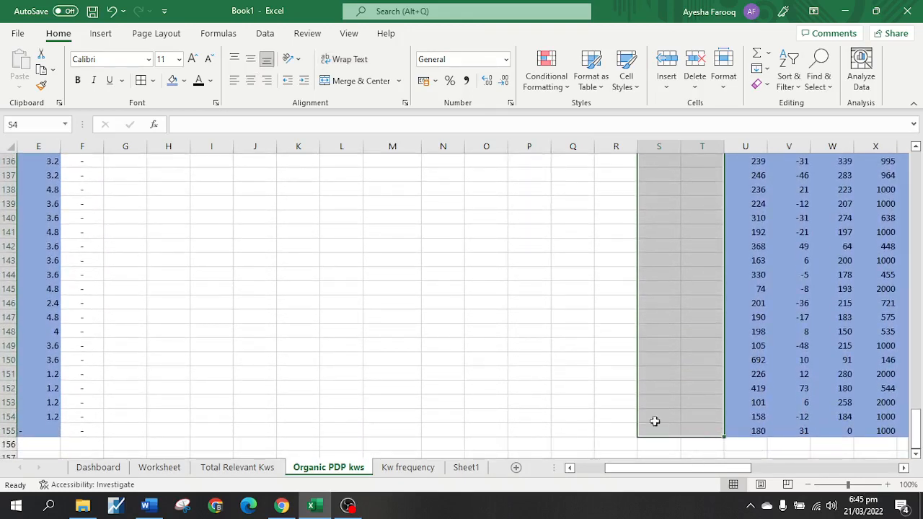
click(184, 81)
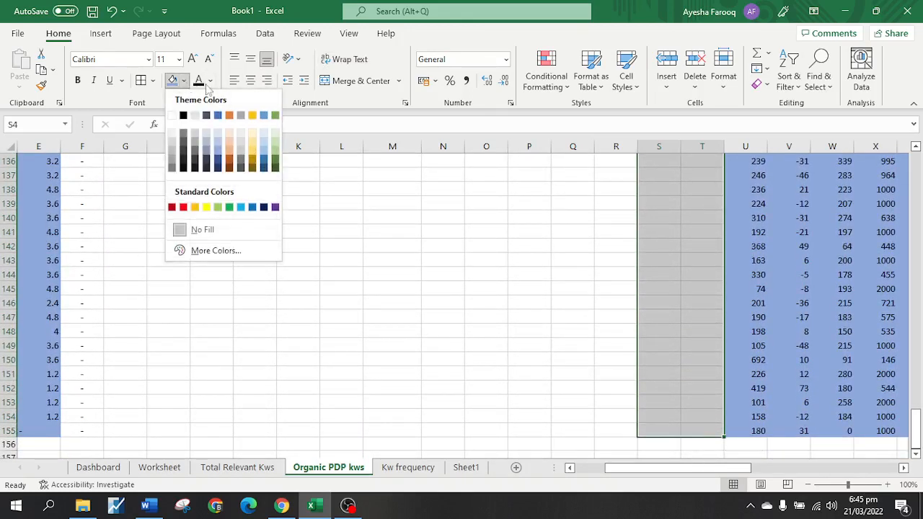
click(241, 143)
scroll(485, 347, up, 20)
click(485, 346)
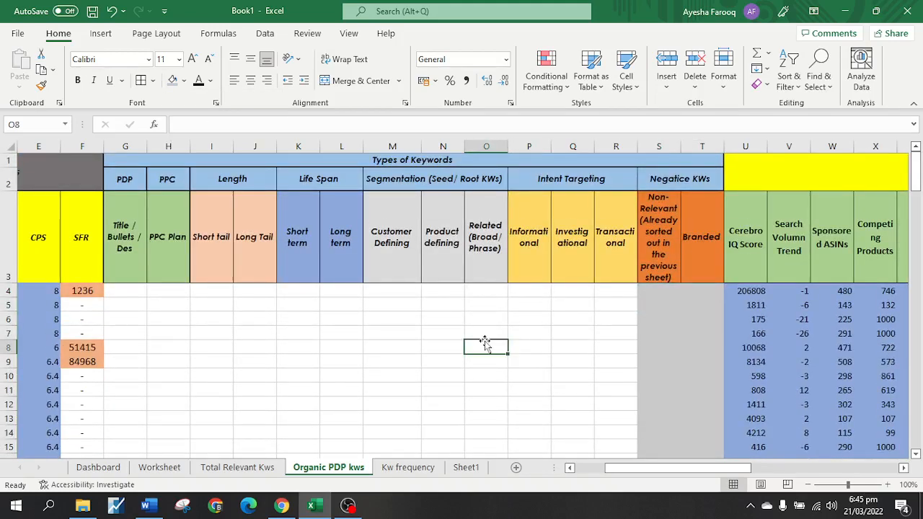
scroll(486, 346, left, 3)
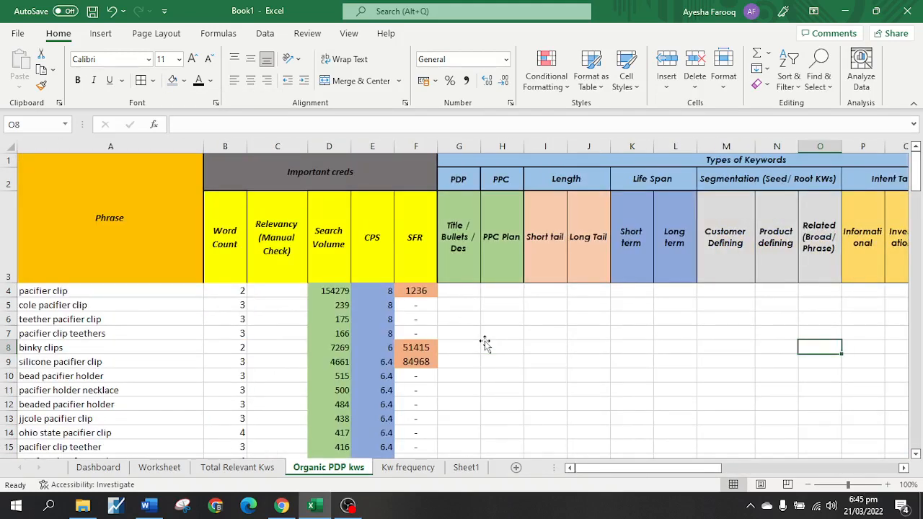
- Fill the Important creds data in B4:F155 with grey
drag(224, 293, 426, 462)
drag(416, 426, 416, 425)
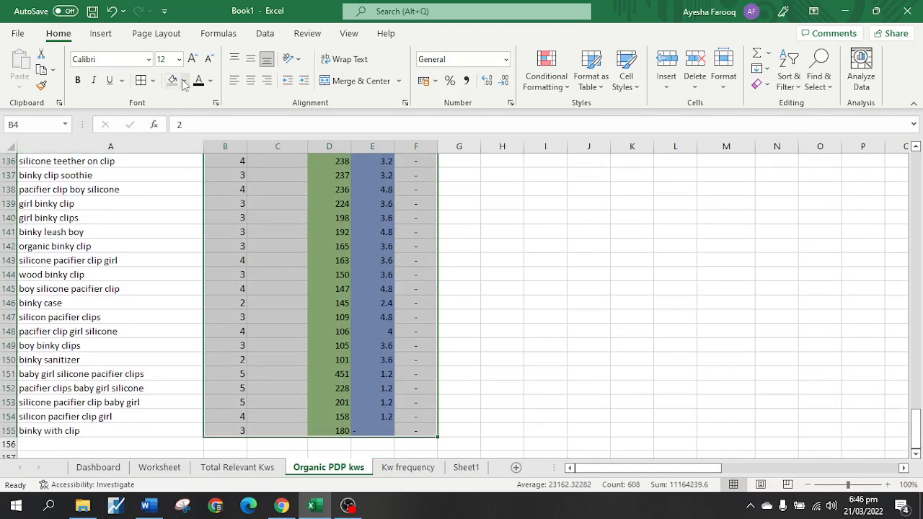
click(184, 80)
click(173, 82)
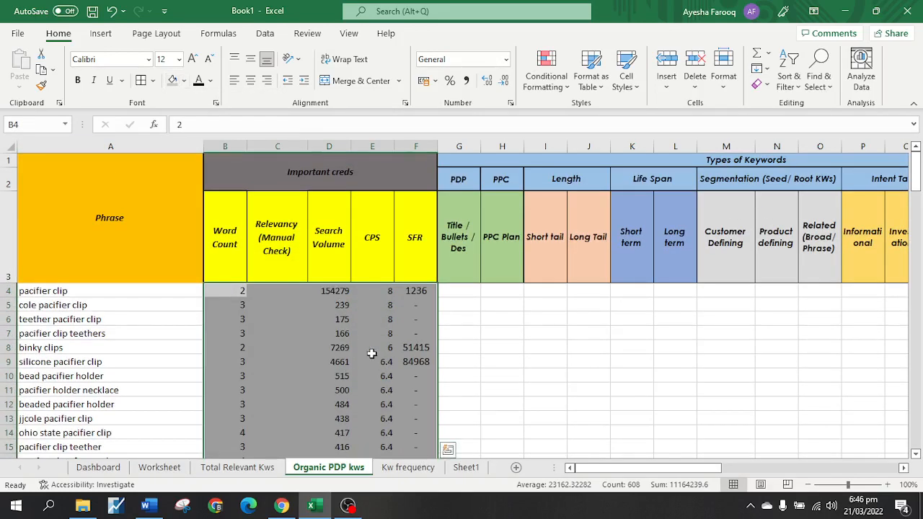
click(371, 352)
- Clear all filters on the Total Relevant Kws sheet so every keyword row is shown
click(269, 292)
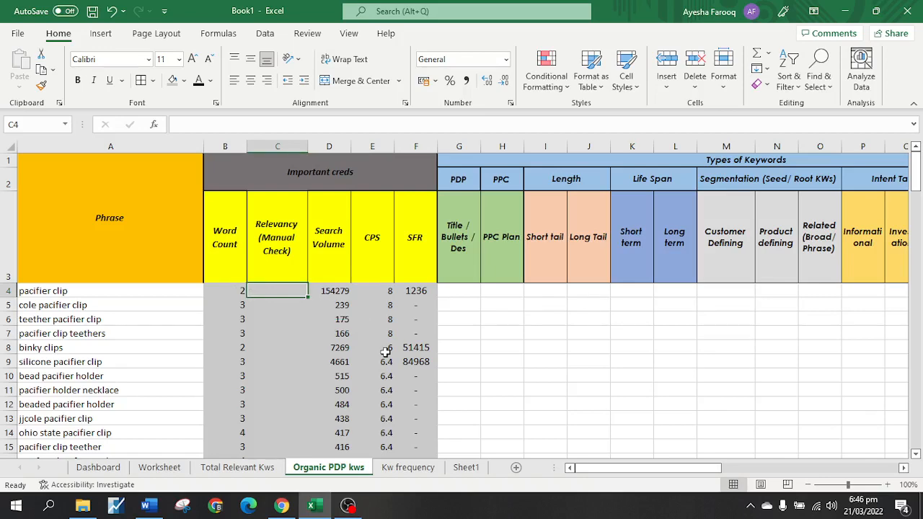
scroll(386, 351, right, 5)
scroll(385, 354, left, 5)
click(222, 468)
click(572, 214)
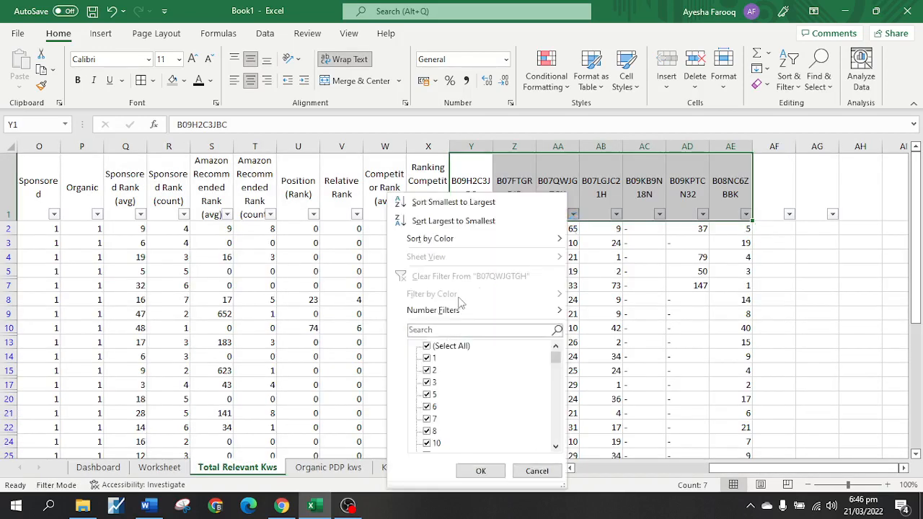
click(321, 298)
scroll(322, 297, left, 5)
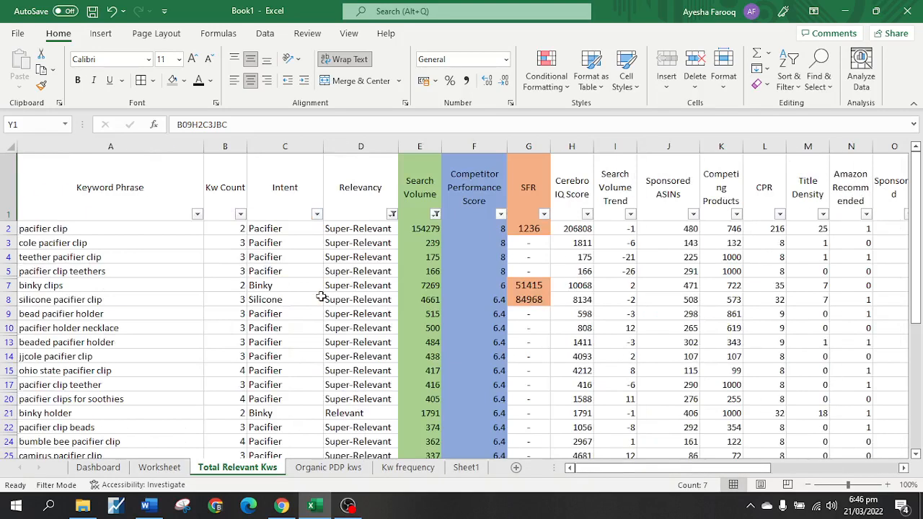
click(551, 273)
click(789, 69)
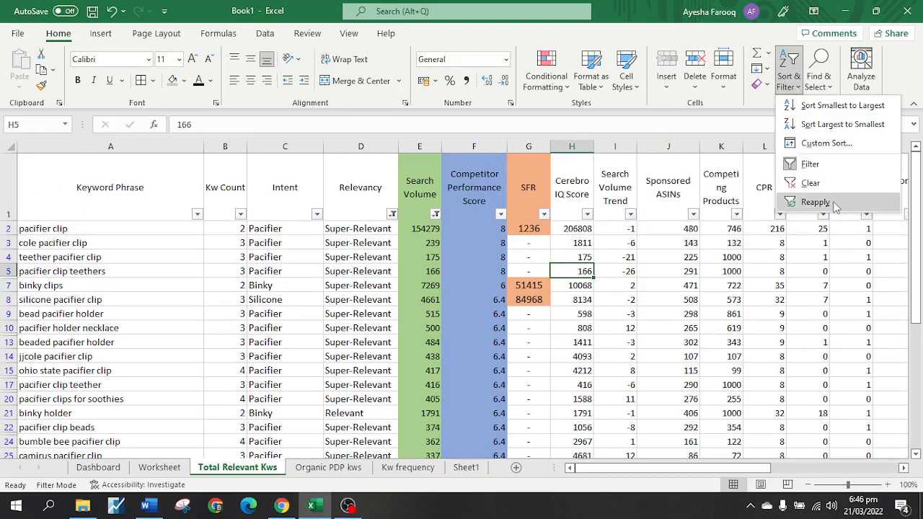
click(811, 183)
click(153, 370)
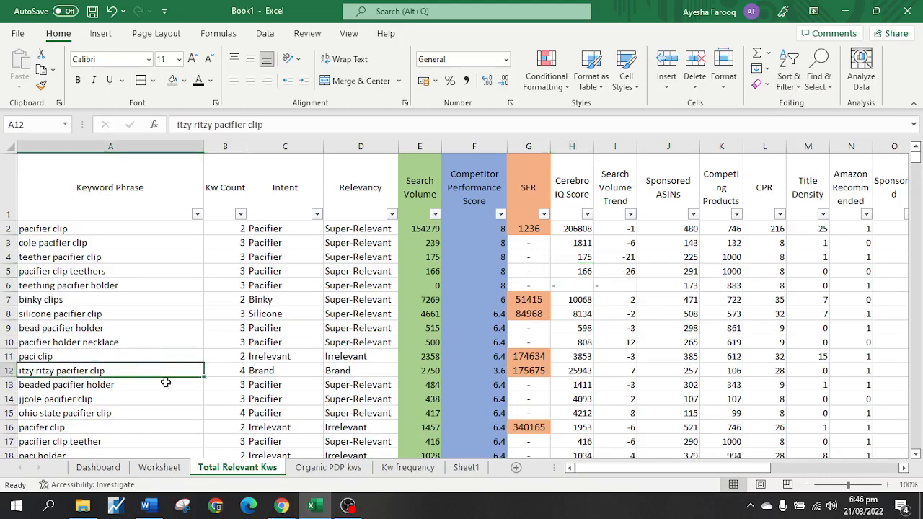
- On the Organic PDP kws sheet, enter relevancy 1 for "pacifier clip" and Brand for "cole pacifier clip"
click(328, 468)
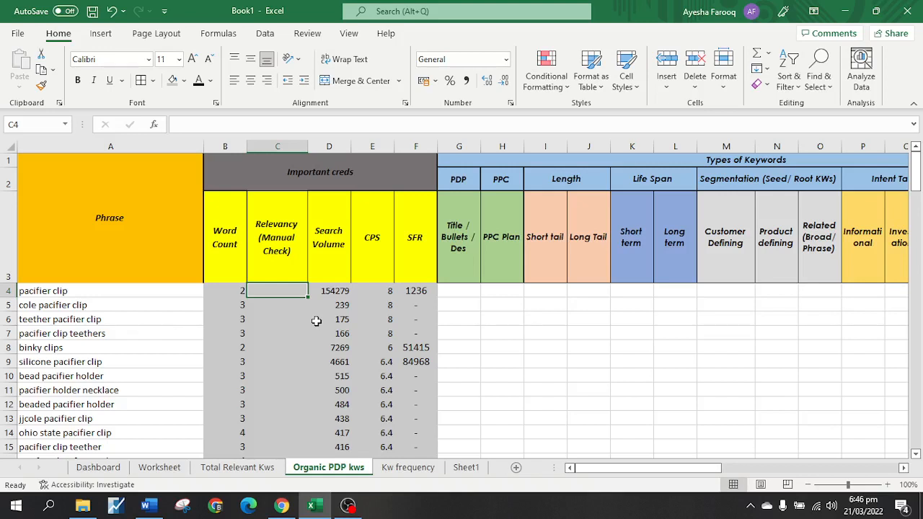
text(1)
key(Return)
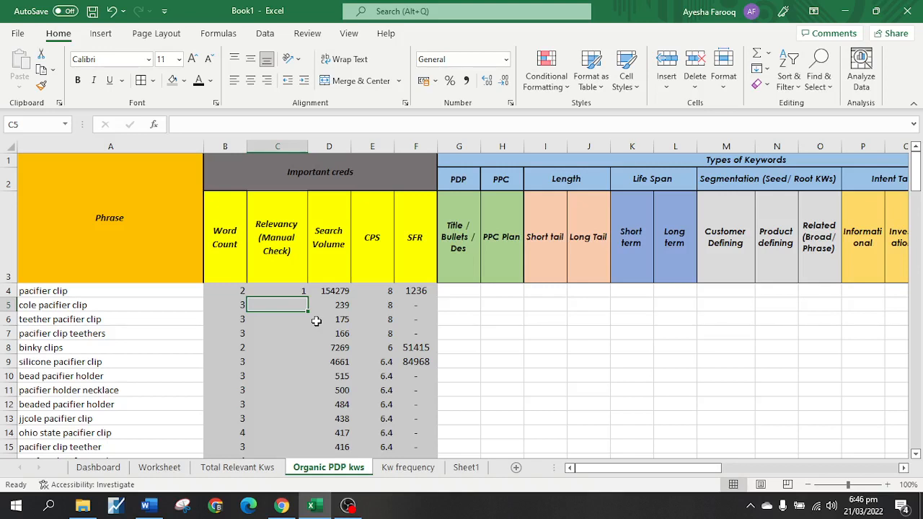
text(Brand)
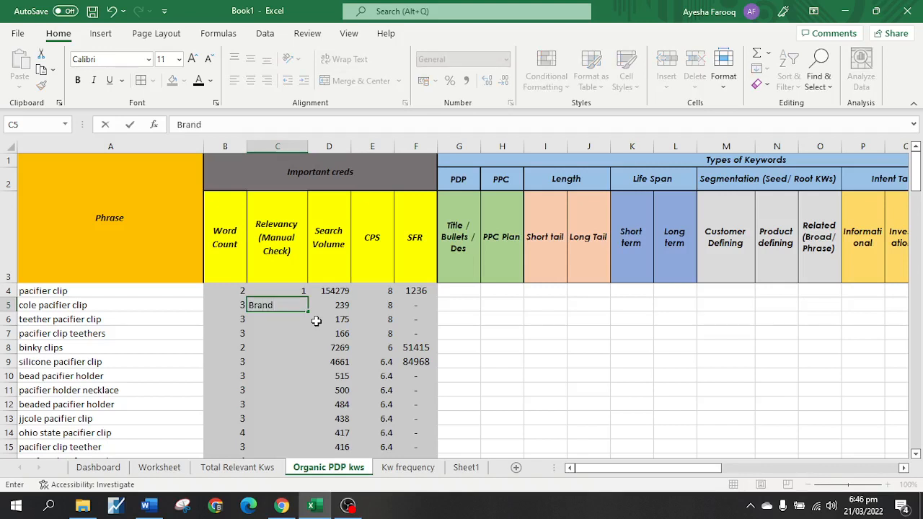
key(Return)
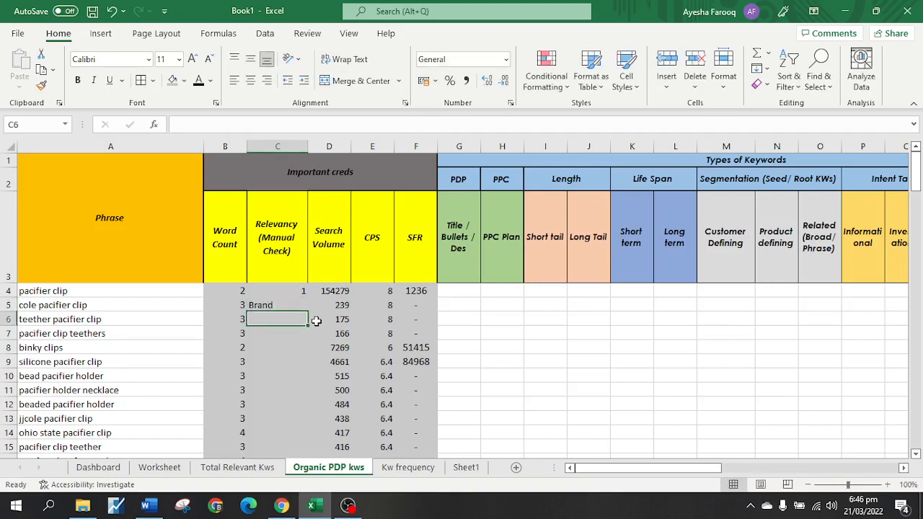
- Enter 1 in the Relevancy (Manual Check) cells C6:C10, from "teether pacifier clip" to "bead pacifier holder"
text(1)
key(Return)
text(1)
key(Return)
text(1)
key(Return)
text(1)
key(Return)
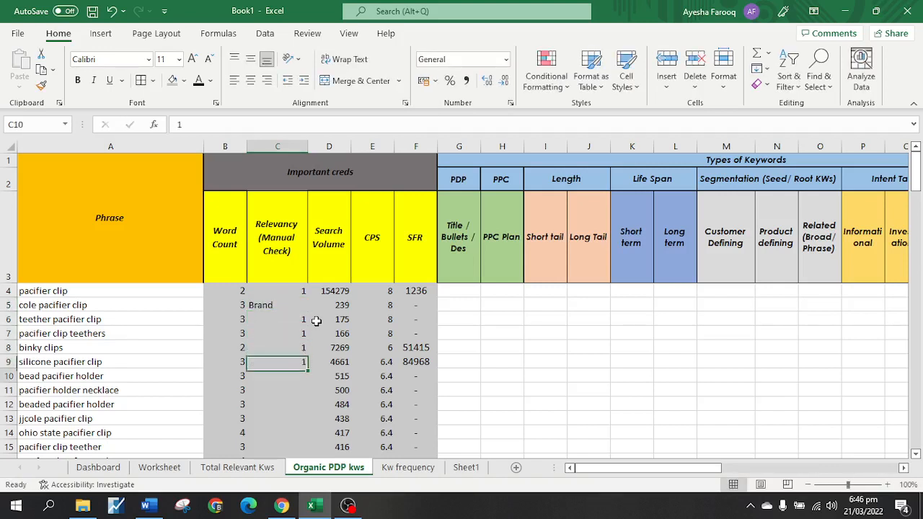
text(1)
key(Return)
- Copy the relevancy value 1 from C10 down to the last keyword in C155
scroll(316, 322, down, 1)
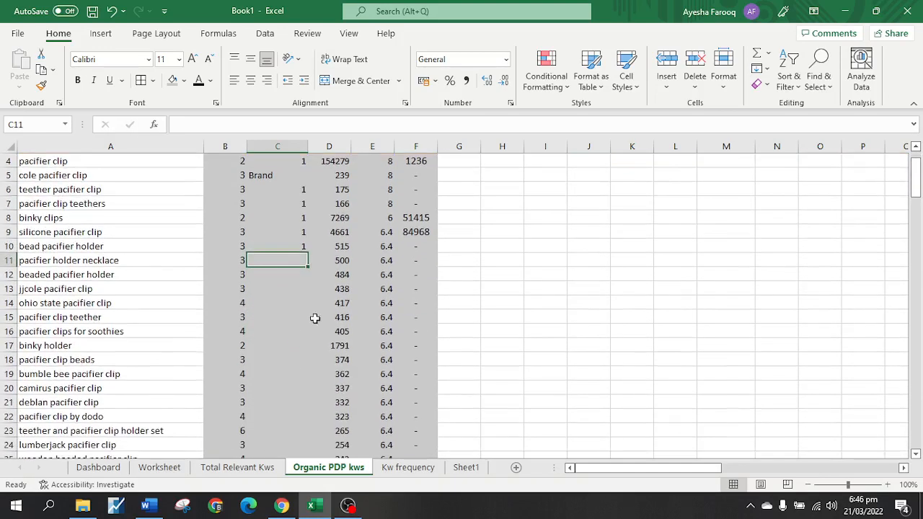
click(305, 244)
drag(308, 253, 294, 398)
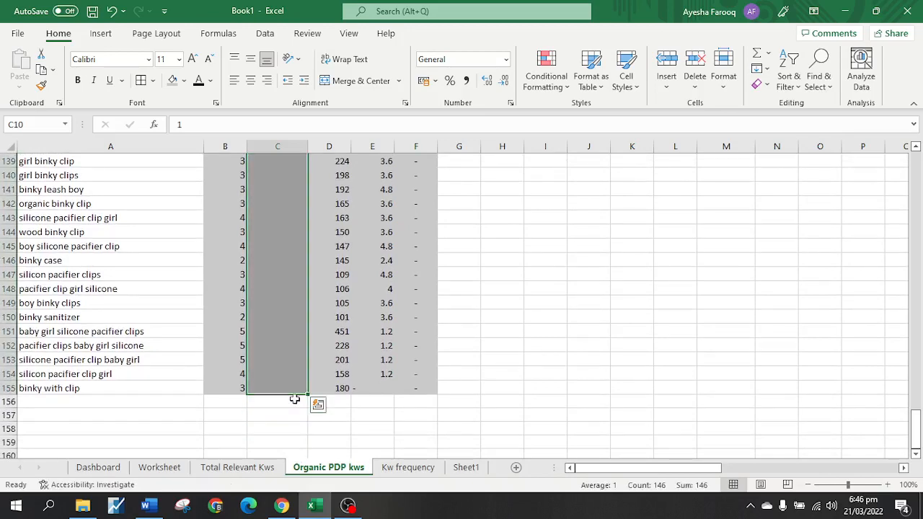
click(285, 301)
scroll(284, 301, up, 20)
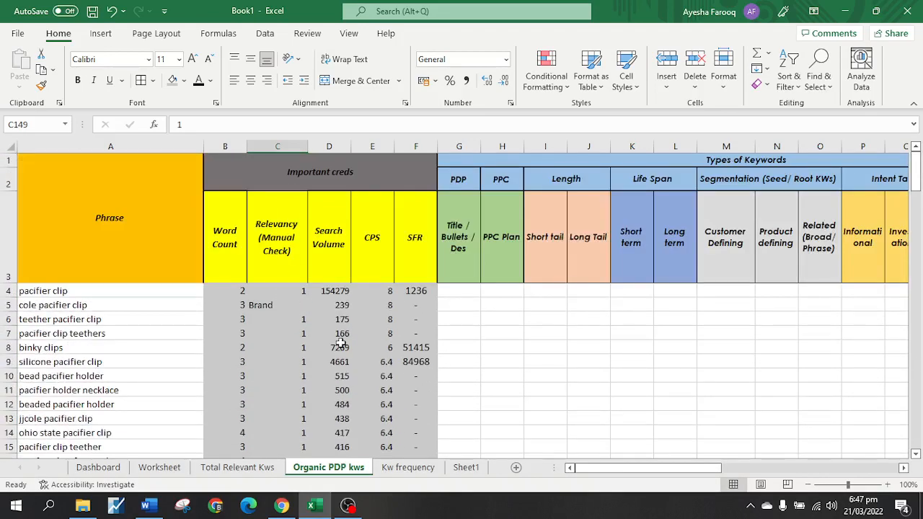
- Add filters to the header row 3 of the Organic PDP kws sheet
click(455, 297)
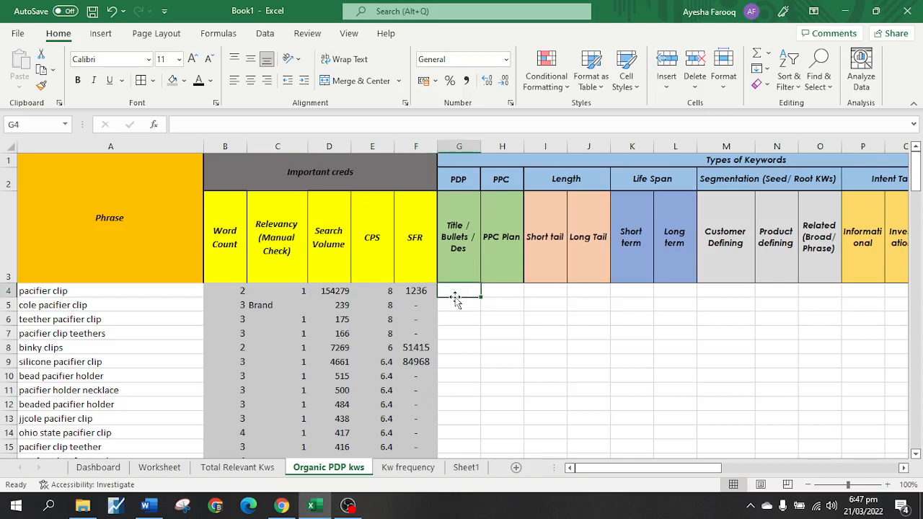
click(494, 297)
click(542, 296)
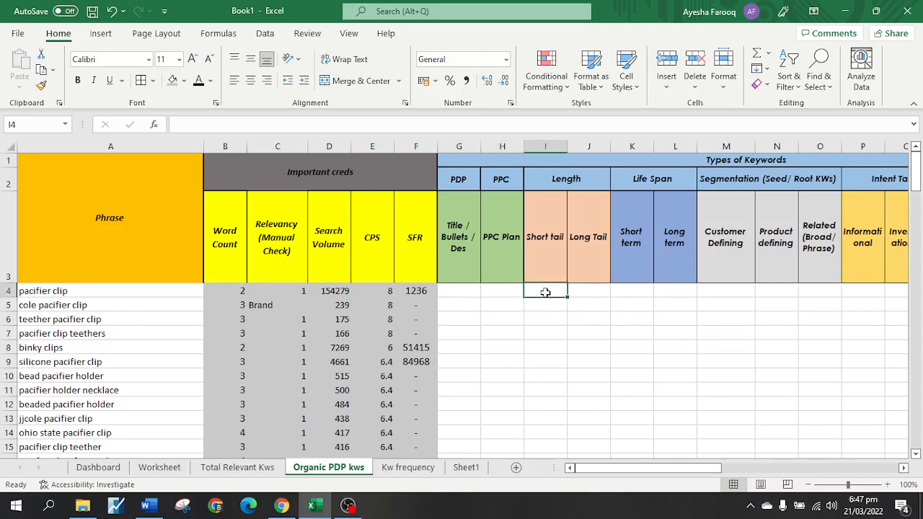
click(9, 277)
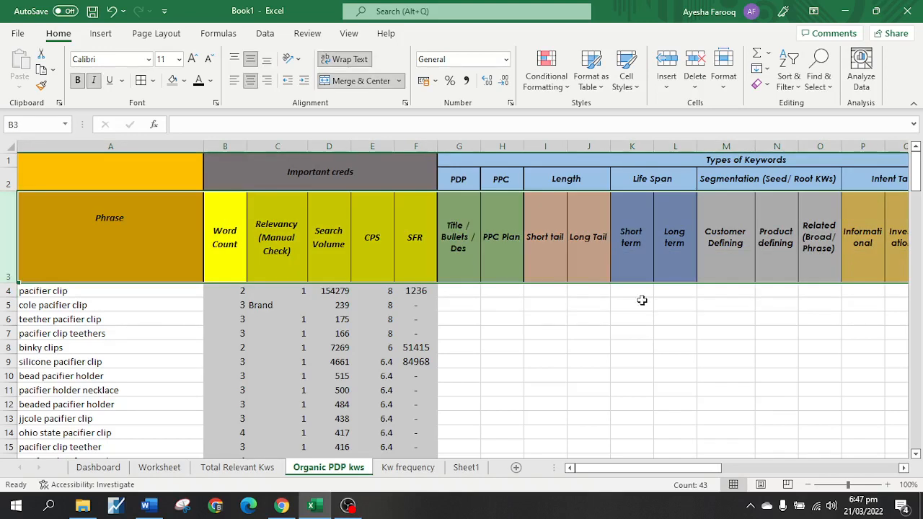
click(786, 85)
click(820, 161)
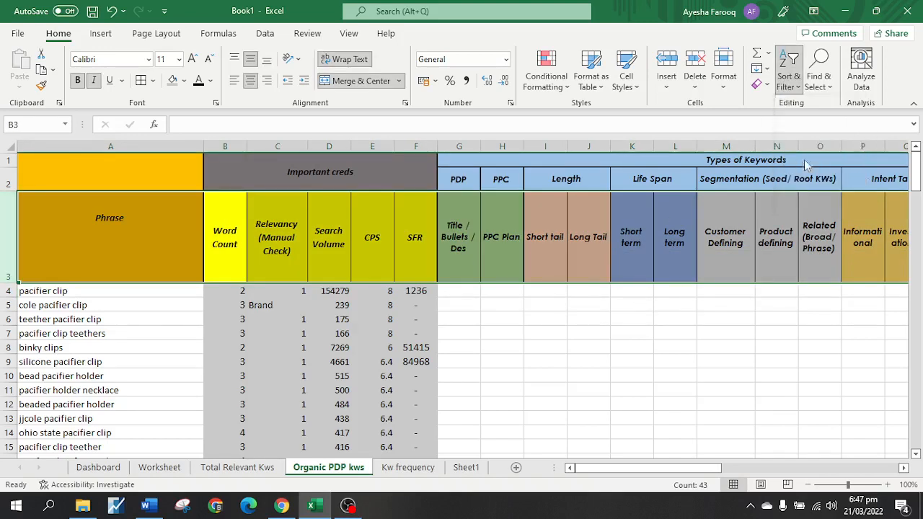
click(538, 276)
click(598, 249)
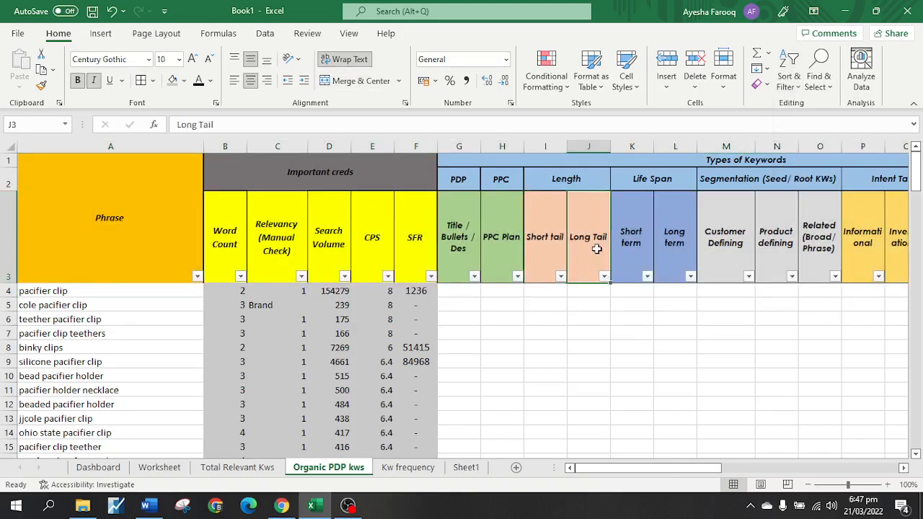
- Filter the Word Count column to show only keywords with 2 or 3 words
click(579, 179)
drag(549, 255, 589, 263)
click(556, 289)
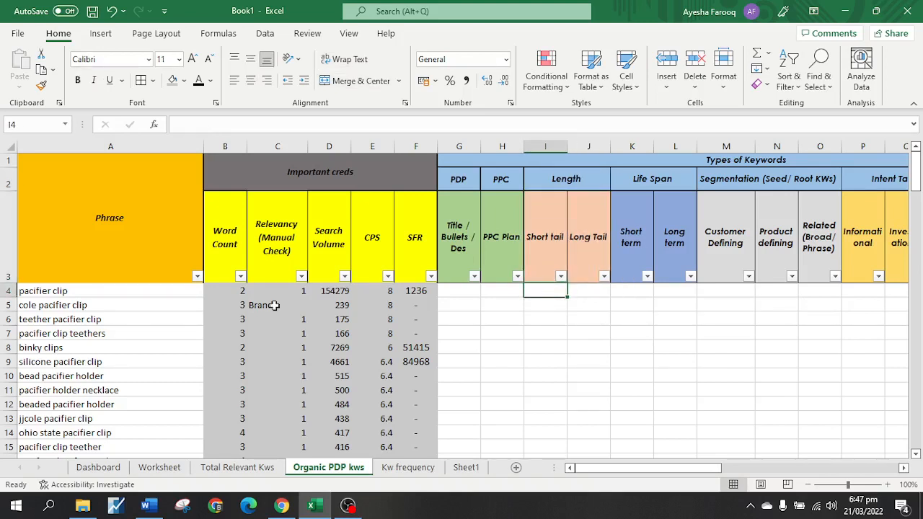
click(240, 276)
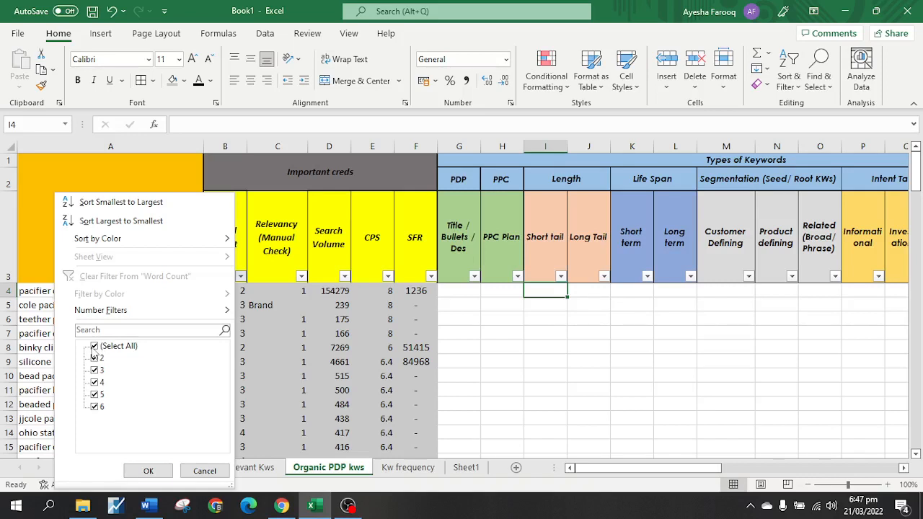
click(95, 347)
click(94, 358)
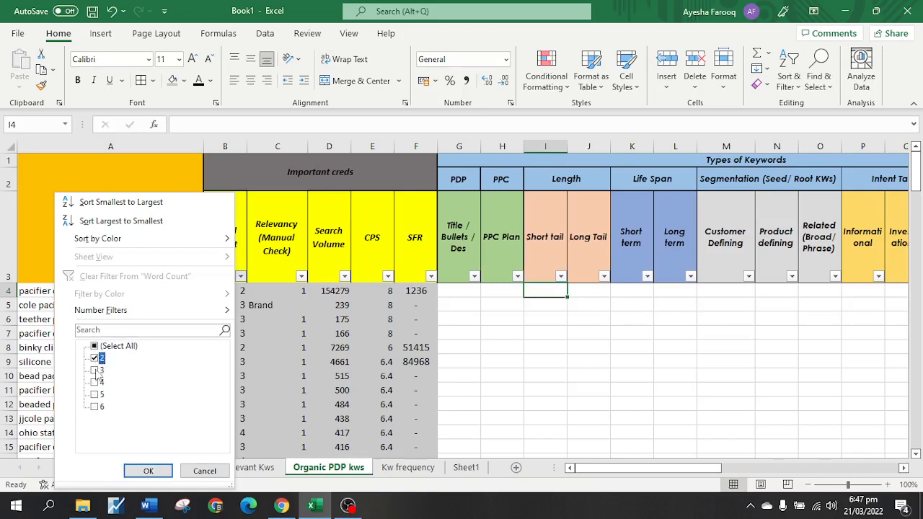
click(96, 371)
click(147, 470)
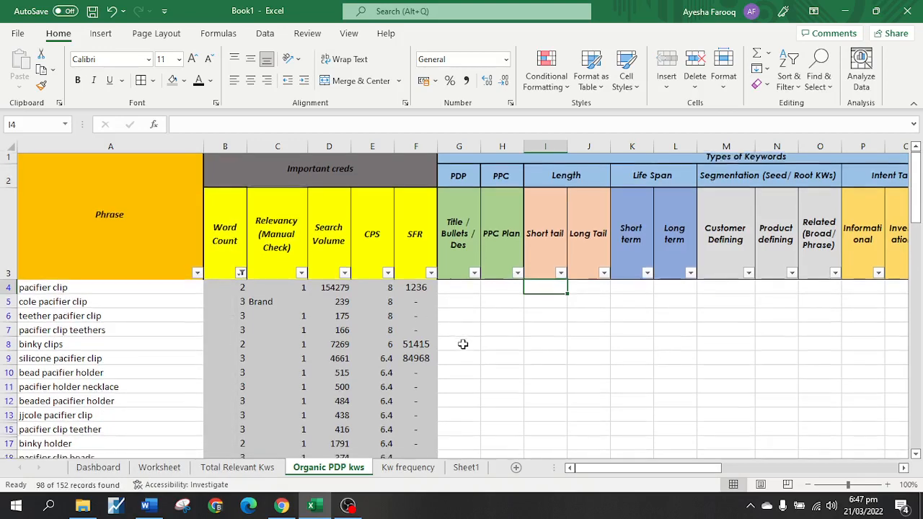
- Mark all filtered two- and three-word keywords with 1 in the Short tail column, from I4 down to I155
scroll(463, 345, down, 5)
scroll(463, 345, down, 7)
scroll(463, 344, up, 12)
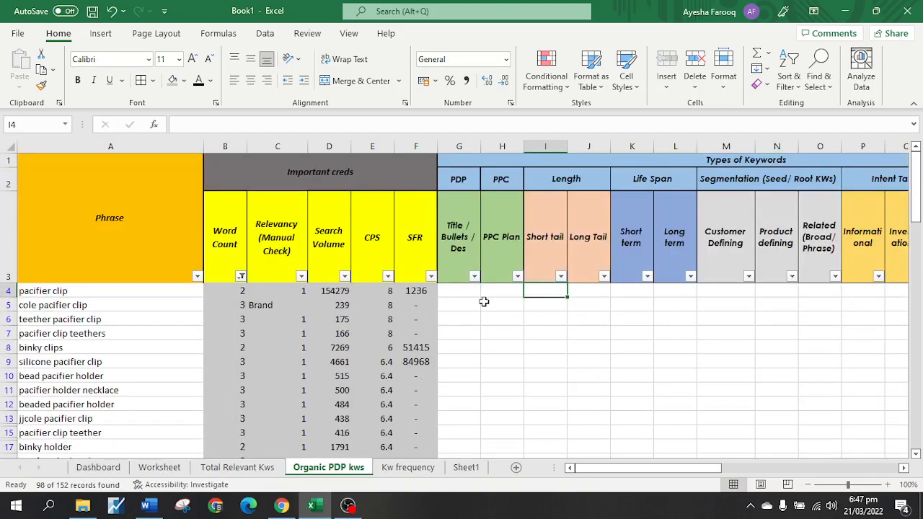
text(1)
key(Return)
text(1)
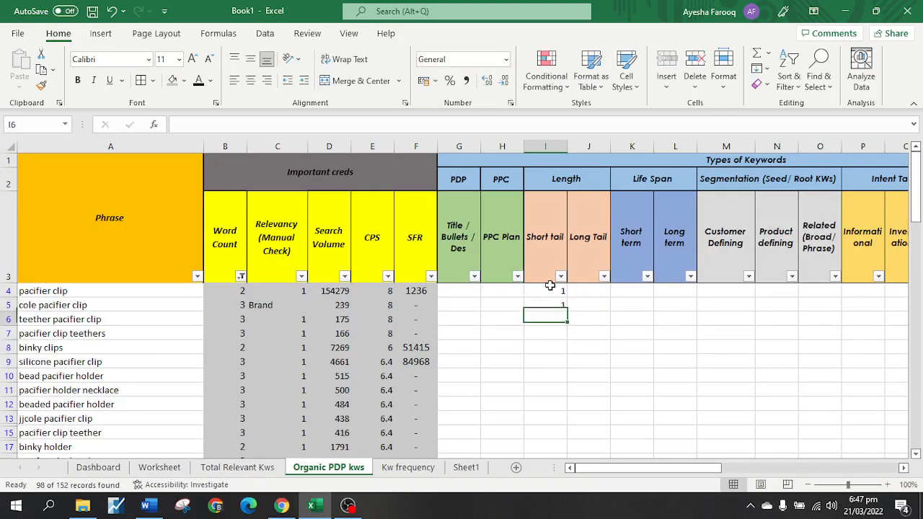
key(Return)
click(557, 293)
drag(567, 298, 554, 478)
drag(553, 435, 552, 435)
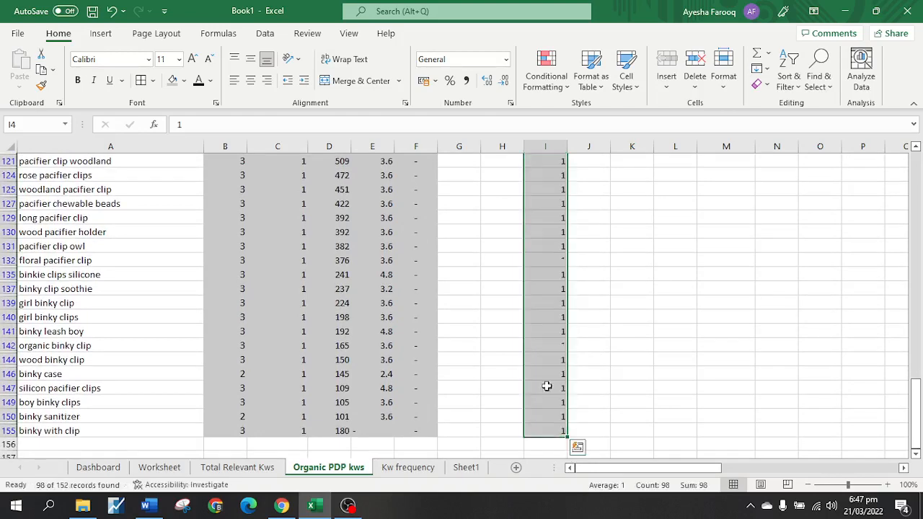
click(546, 290)
scroll(546, 292, up, 20)
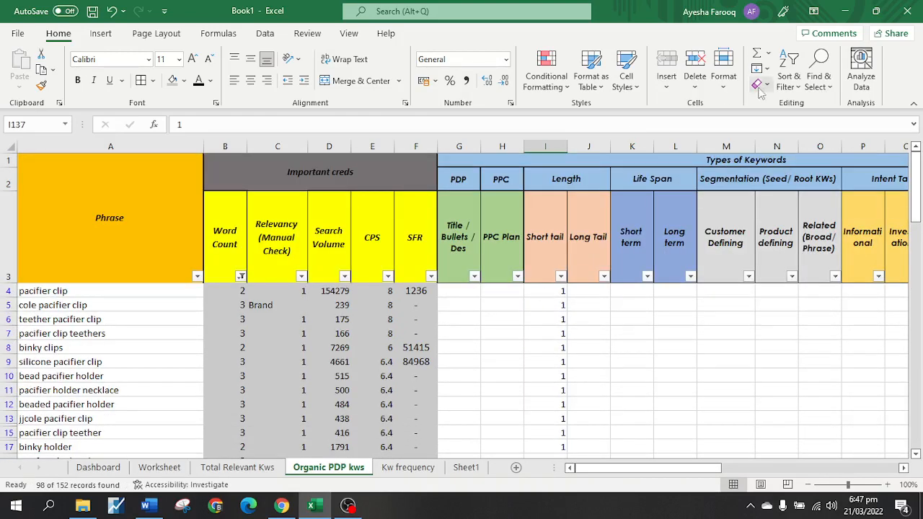
- Clear the current filter and filter the Word Count column to 4, 5 and 6
click(788, 80)
click(811, 183)
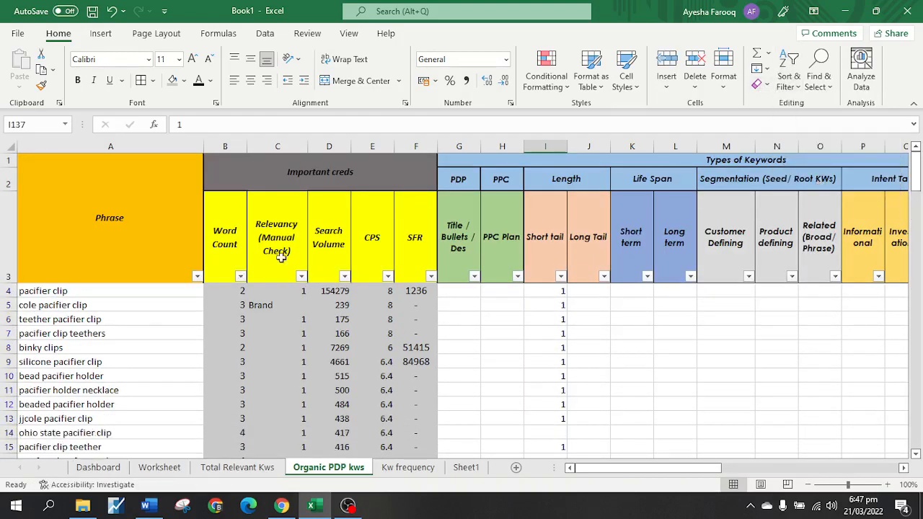
click(241, 277)
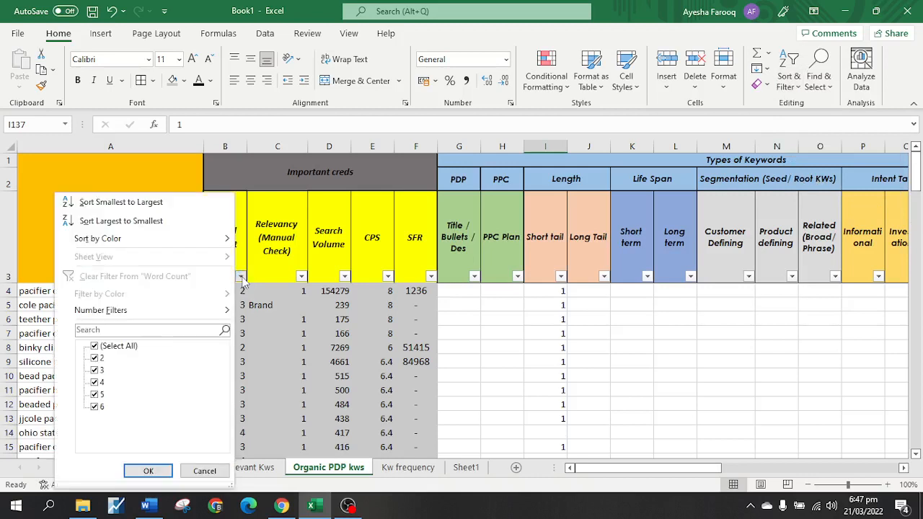
click(94, 358)
click(95, 370)
click(148, 471)
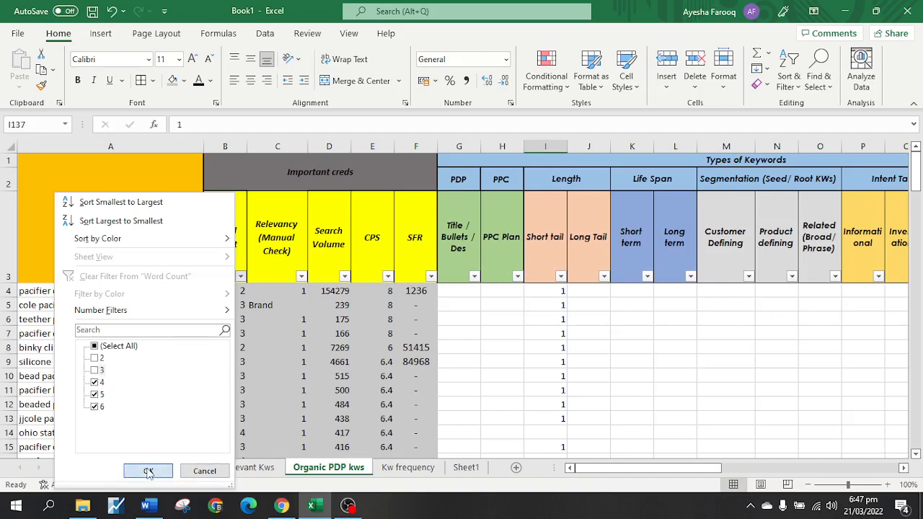
- Mark all filtered four- to six-word keywords with 1 in the Long Tail column, starting at J14
click(582, 291)
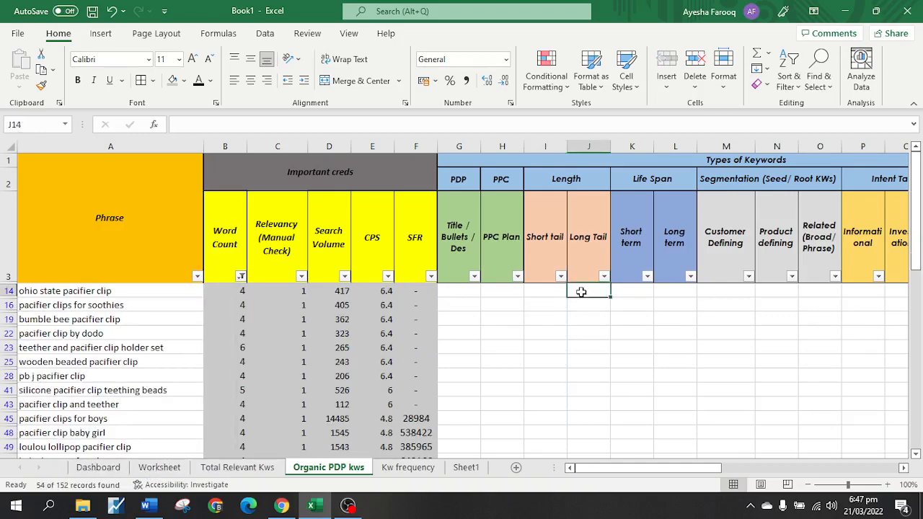
text(1)
key(Return)
text(1)
key(Return)
click(584, 292)
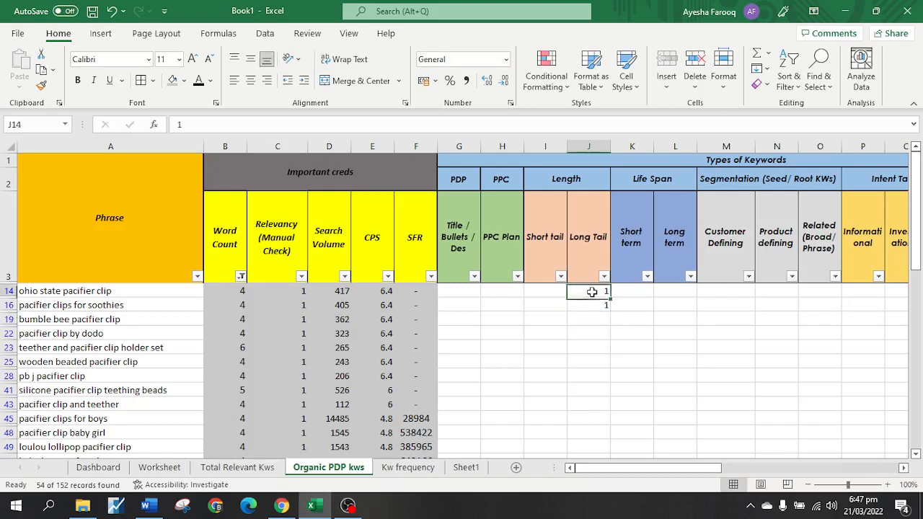
mouse_move(610, 298)
mouse_down()
mouse_move(596, 517)
mouse_move(598, 439)
mouse_up()
click(585, 283)
scroll(585, 283, up, 10)
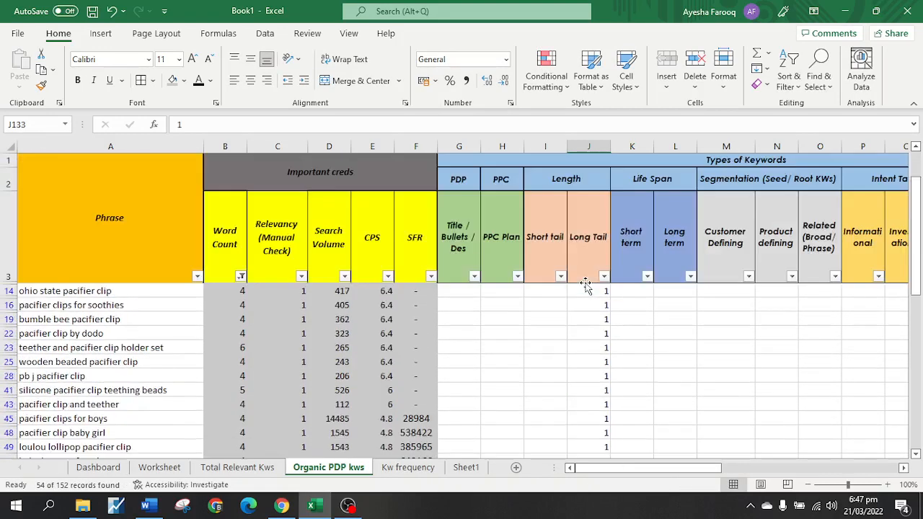
- Clear the Word Count filter and fill the Short tail and Long Tail cells I4:J155 with light orange
click(789, 80)
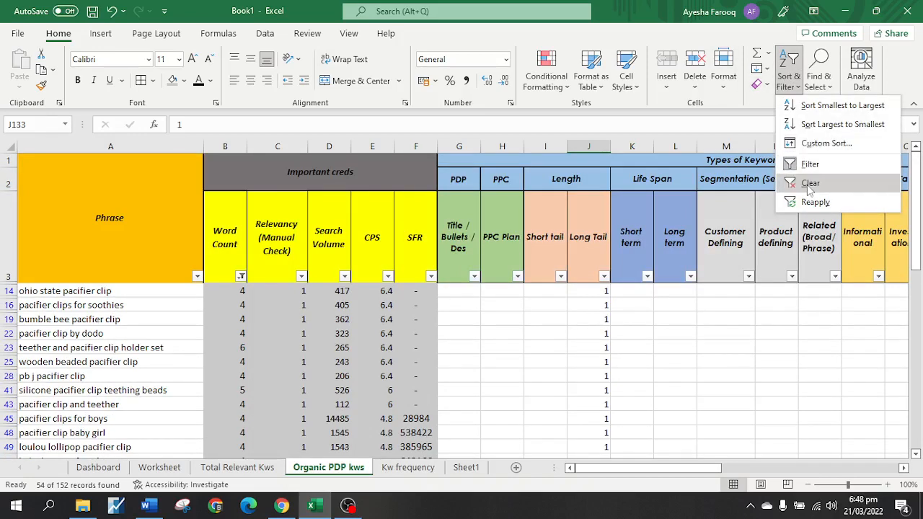
click(809, 183)
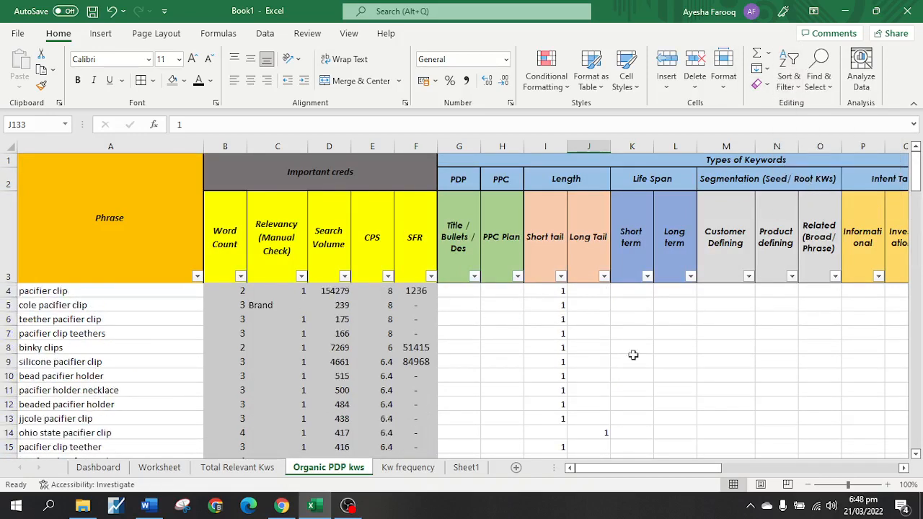
drag(566, 289, 565, 405)
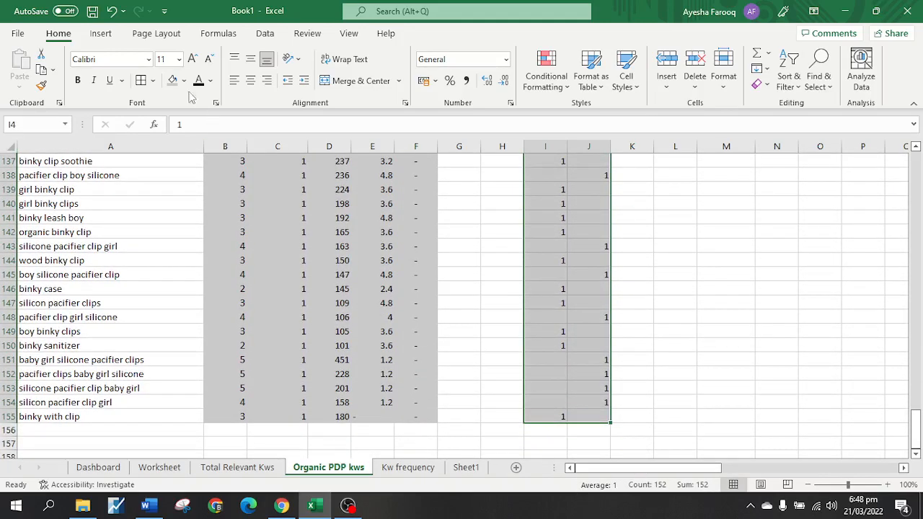
click(184, 81)
click(231, 147)
key(ctrl+BackSpace)
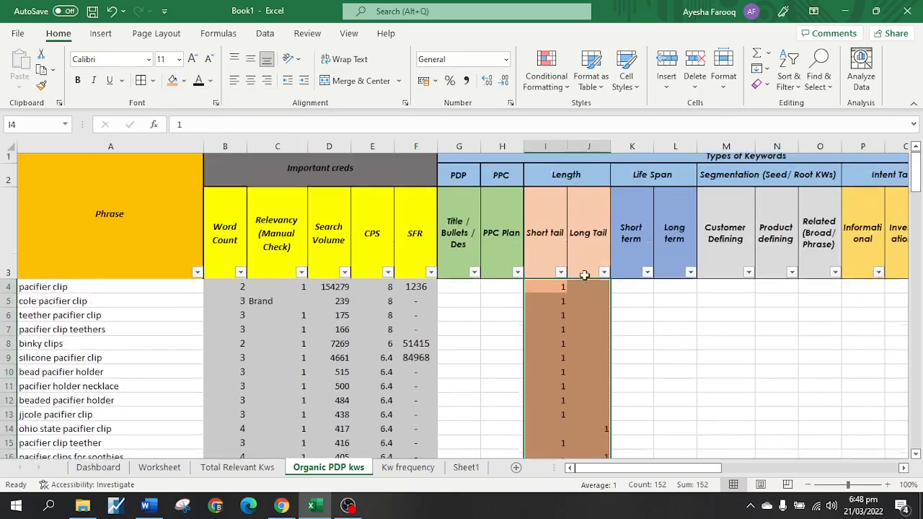
click(638, 295)
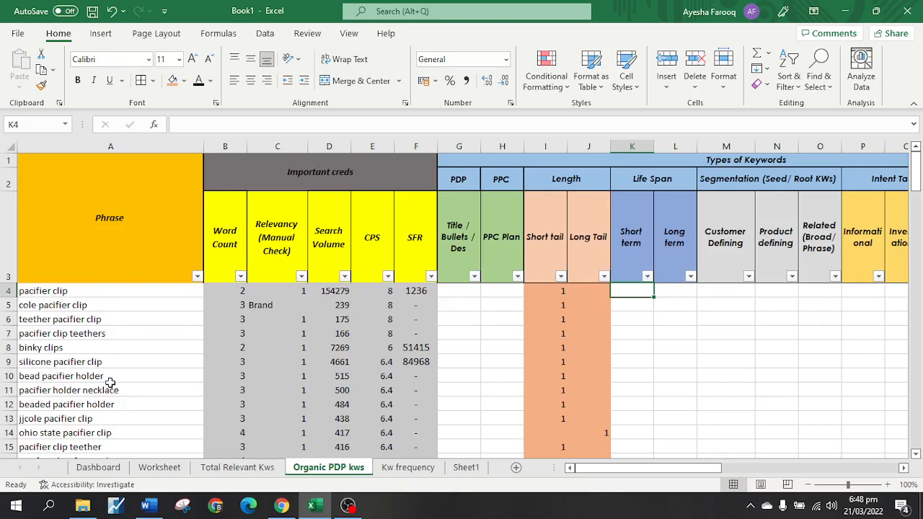
- Review the keywords in the Phrase column, from row 4 to about row 69, to judge which are short term
scroll(109, 382, down, 1)
scroll(110, 383, up, 1)
click(64, 291)
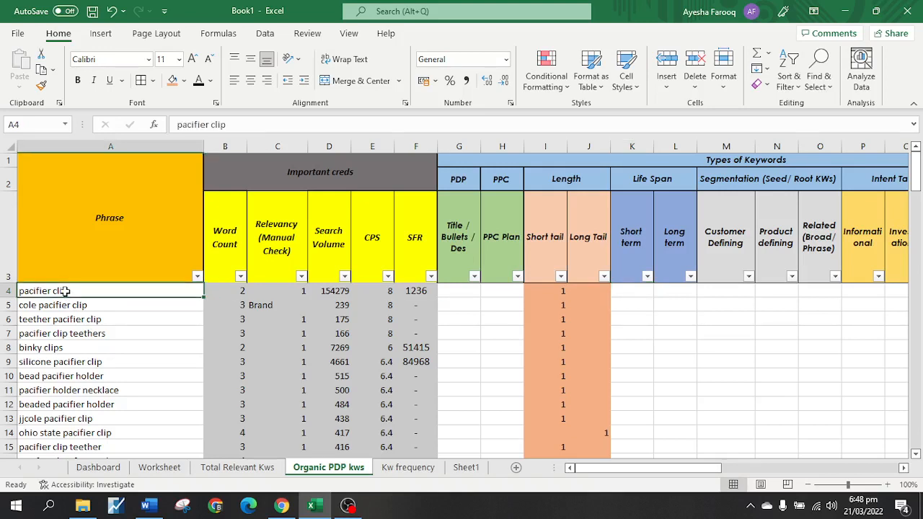
click(114, 316)
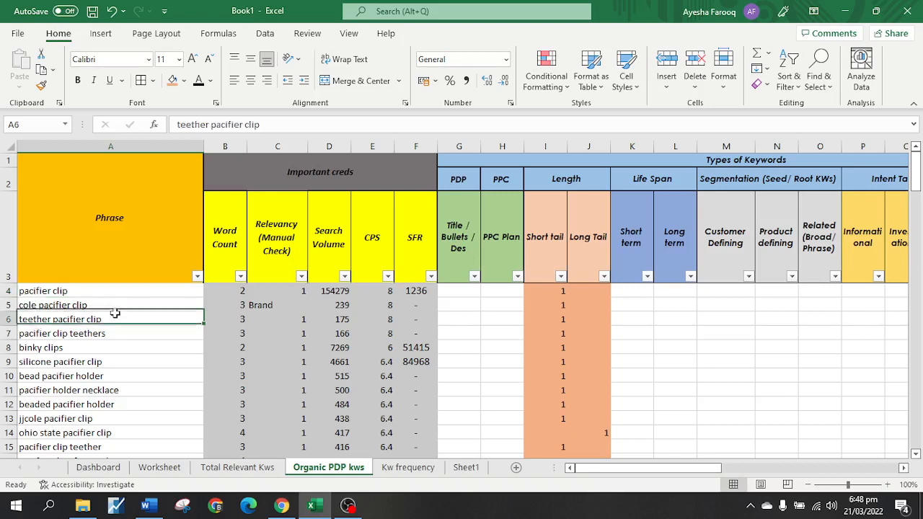
click(9, 319)
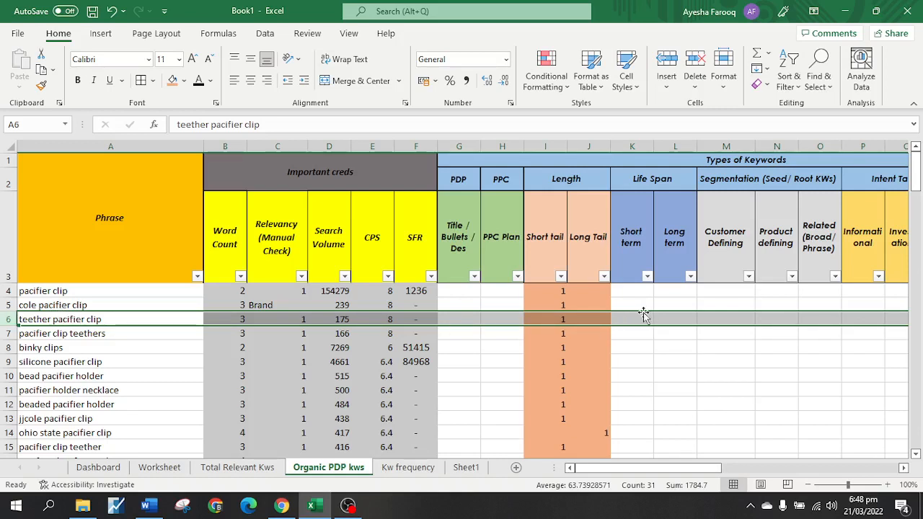
scroll(98, 465, down, 2)
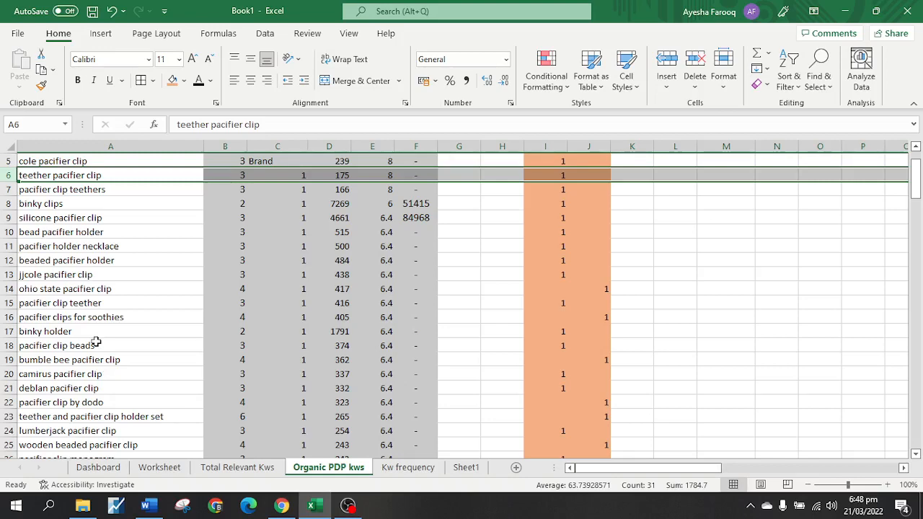
scroll(96, 343, down, 2)
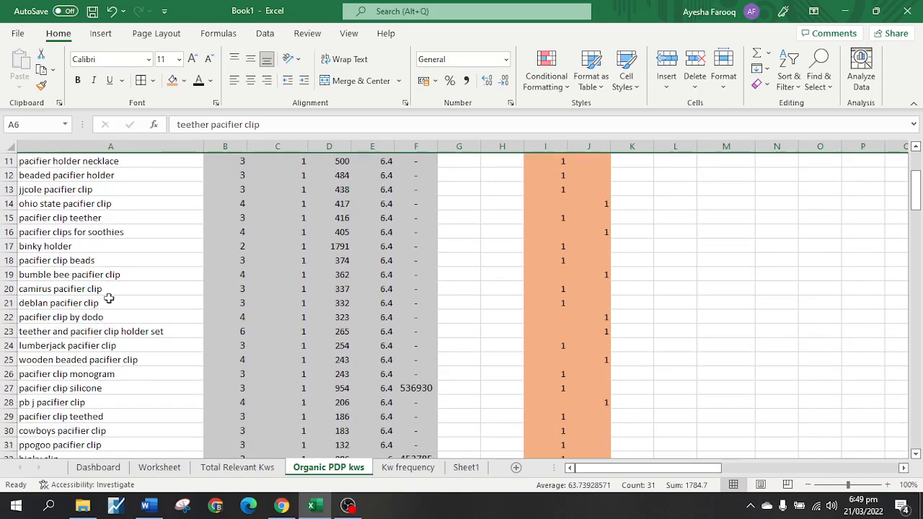
scroll(110, 310, down, 2)
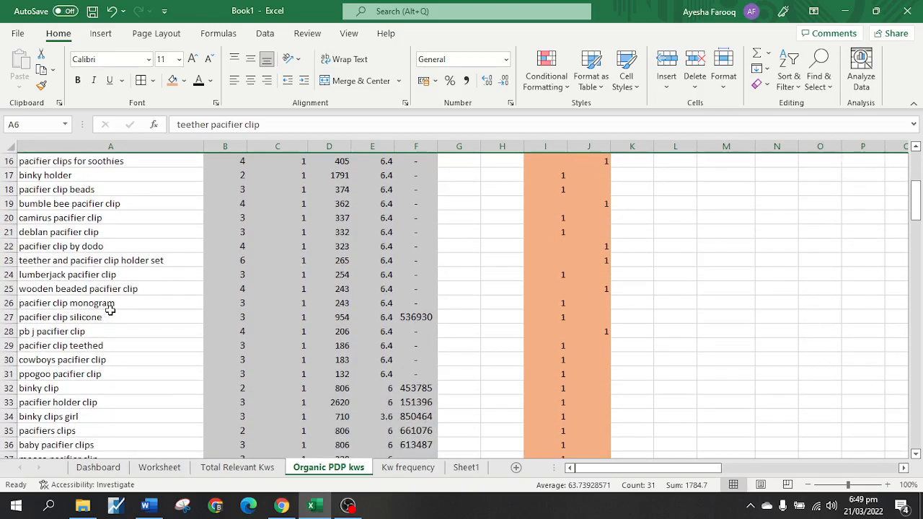
scroll(152, 340, down, 2)
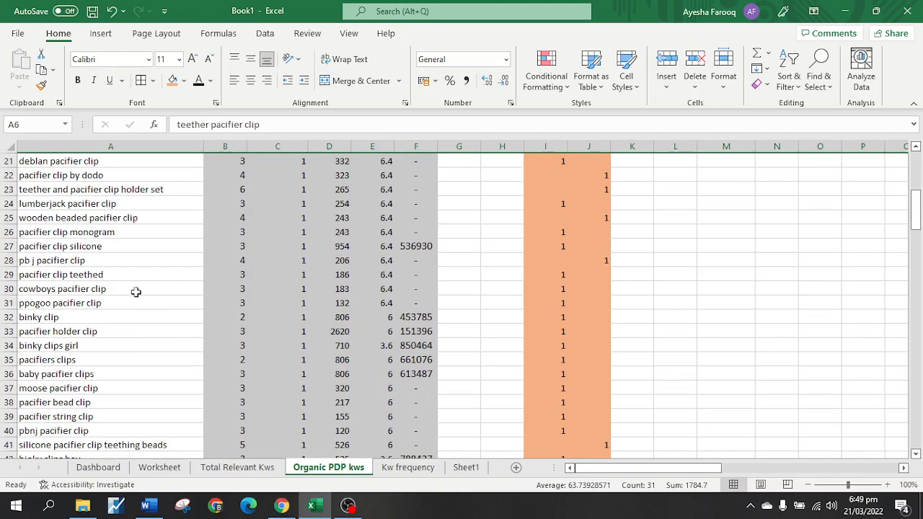
scroll(98, 384, down, 1)
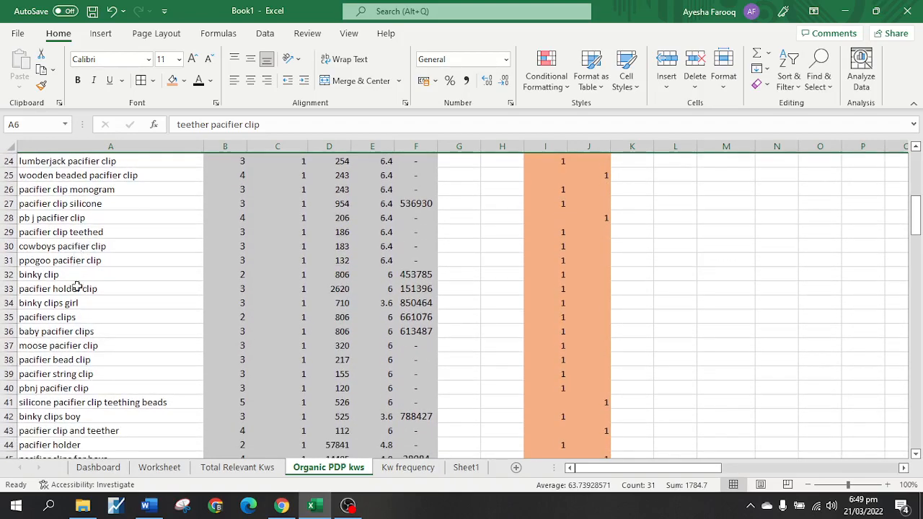
scroll(117, 425, down, 2)
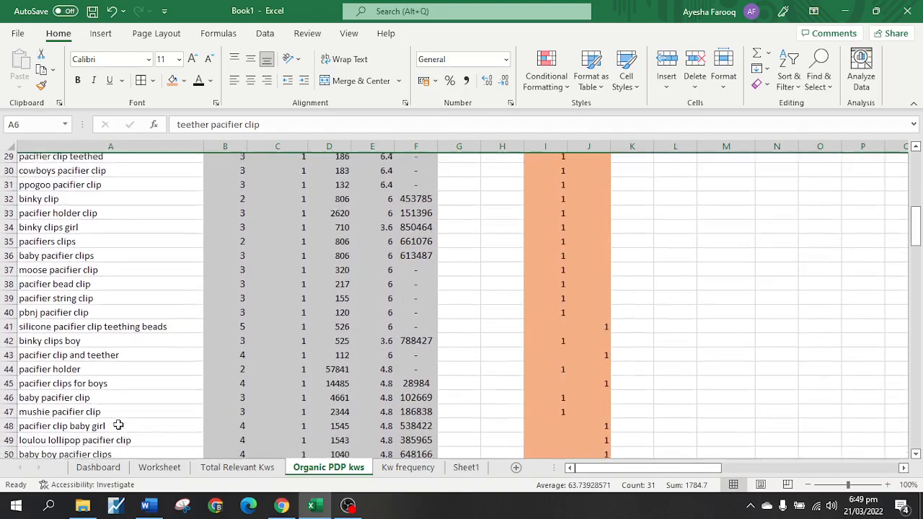
scroll(119, 425, down, 2)
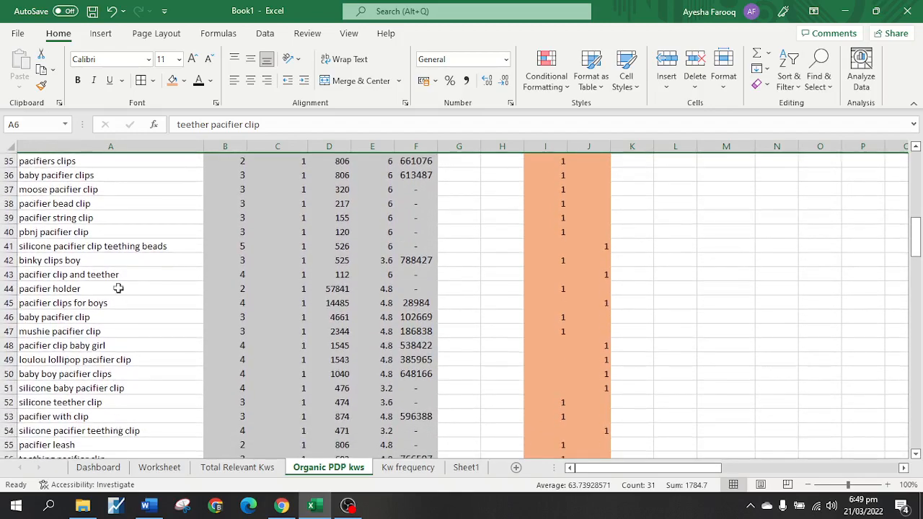
scroll(114, 400, down, 2)
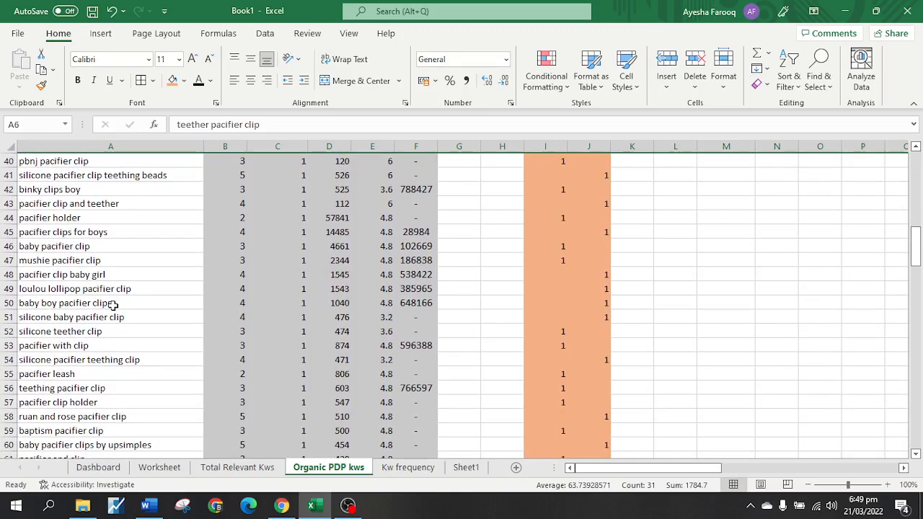
scroll(113, 306, down, 1)
scroll(113, 306, down, 1)
scroll(113, 306, down, 2)
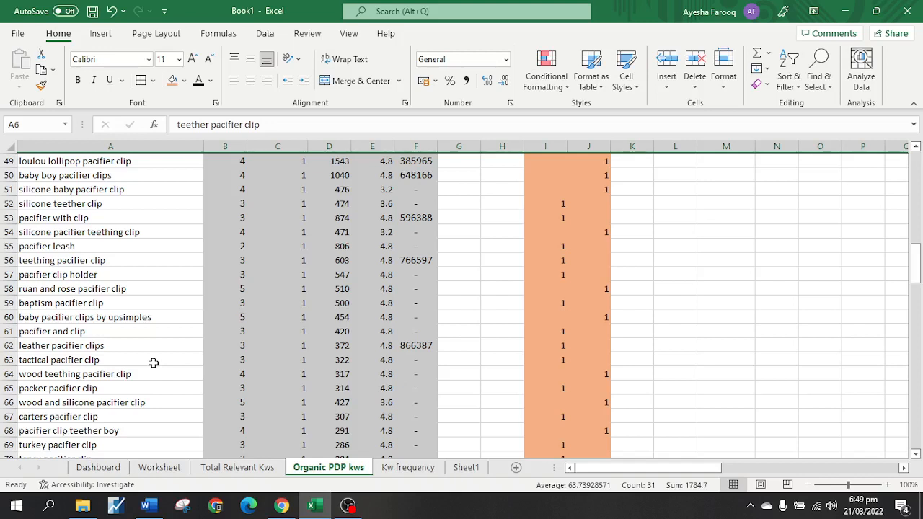
scroll(154, 363, up, 16)
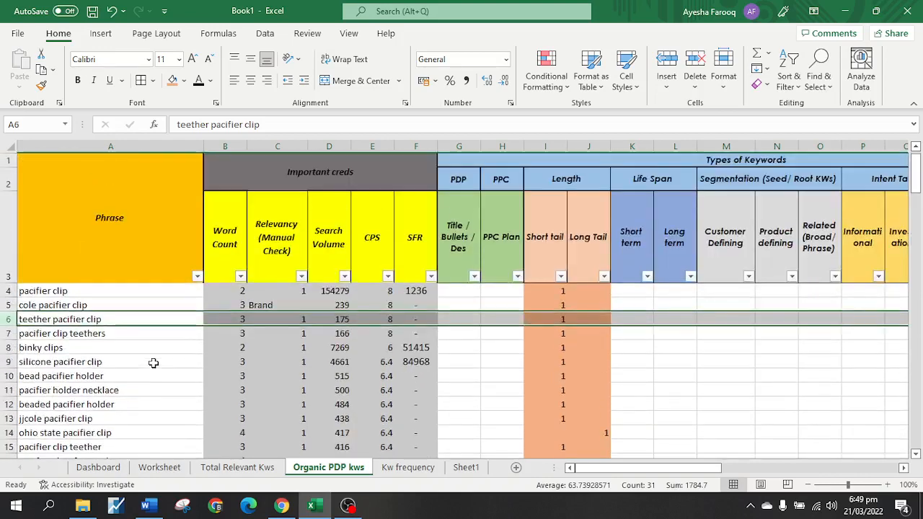
- Mark "teether pacifier clip" with 1 in the Short term column, cell K6
scroll(153, 363, down, 1)
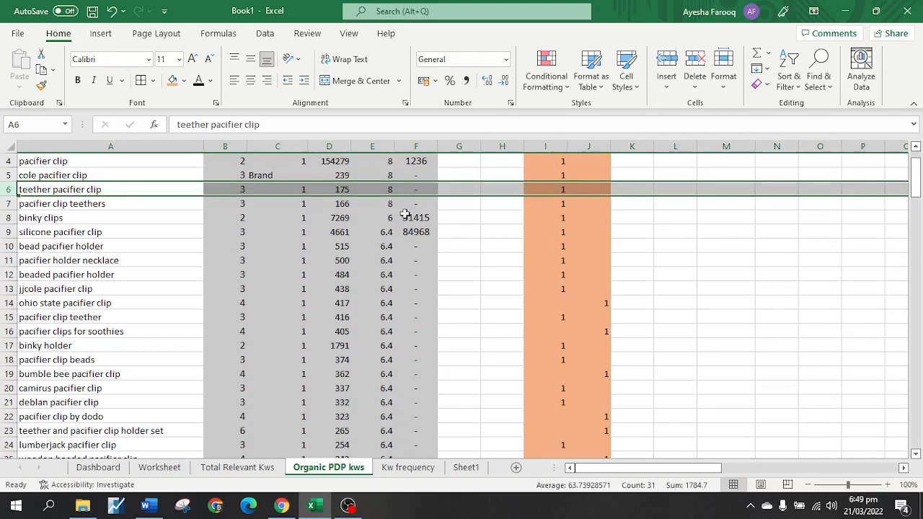
click(640, 189)
scroll(641, 189, up, 1)
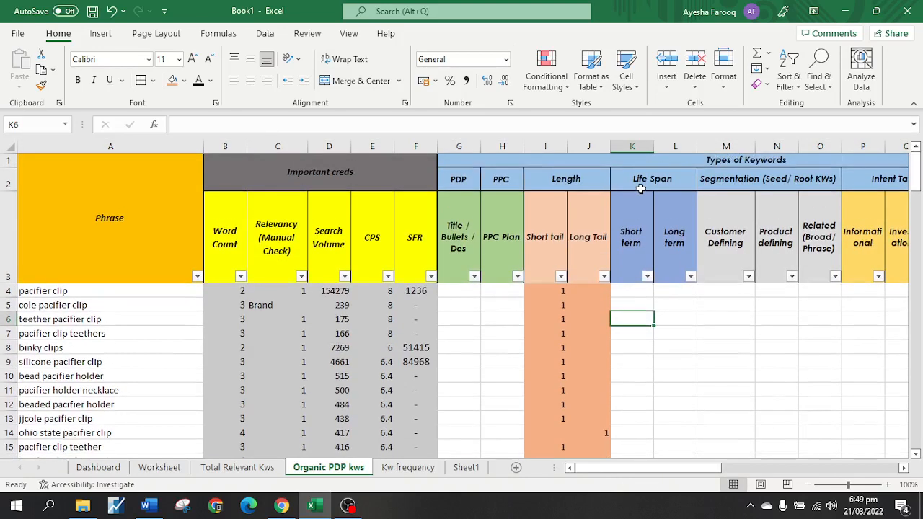
text(1)
key(Return)
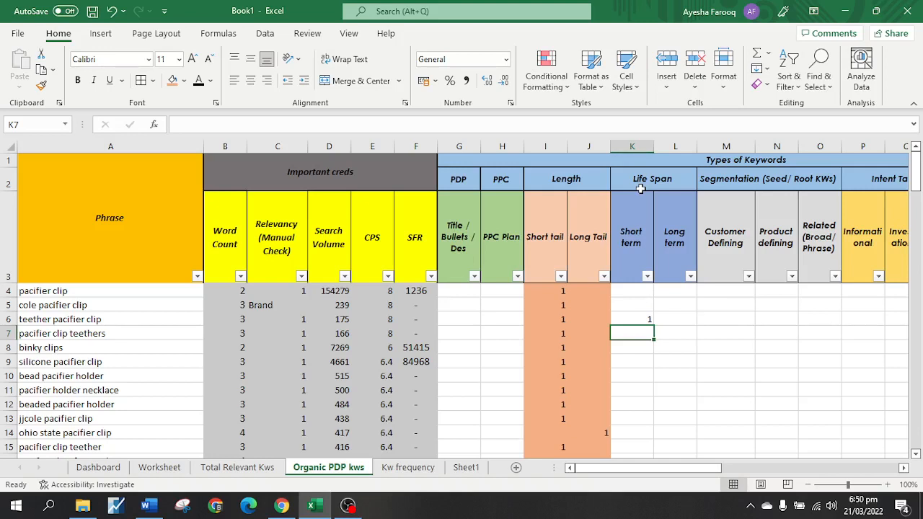
click(638, 318)
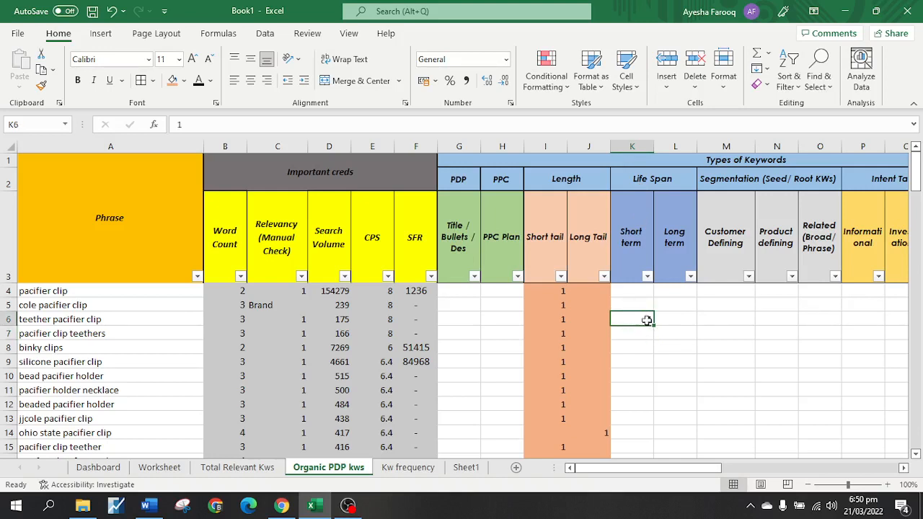
- Mark "silicone pacifier clip teething beads" with 1 in the Short term column, cell K41
key(Down)
key(Down)
key(Down)
key(Down)
key(Down)
key(Down)
key(Down)
key(Down)
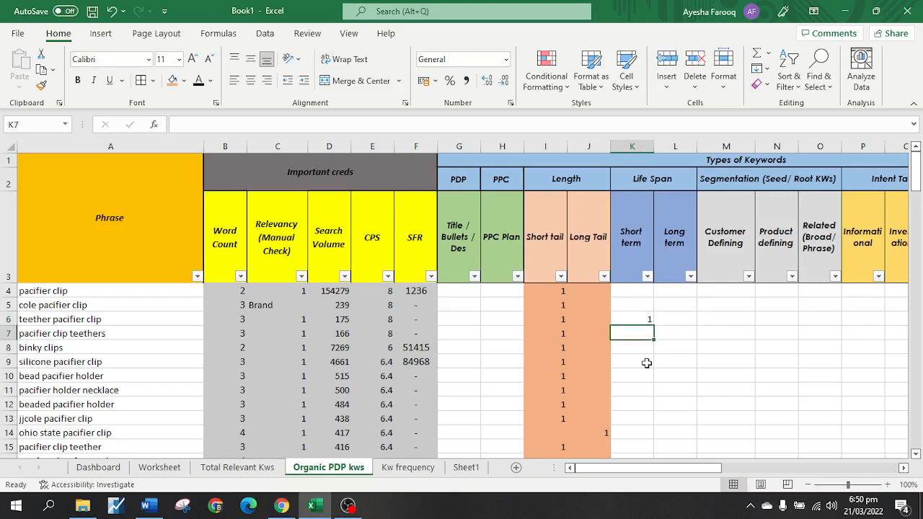
key(Down)
key(Down)
key(Down)
key(Down)
key(Down)
key(Down)
key(Down)
key(Down)
key(Down)
key(Down)
key(Down)
key(Down)
key(Down)
key(Down)
key(Down)
key(Down)
key(Down)
key(Down)
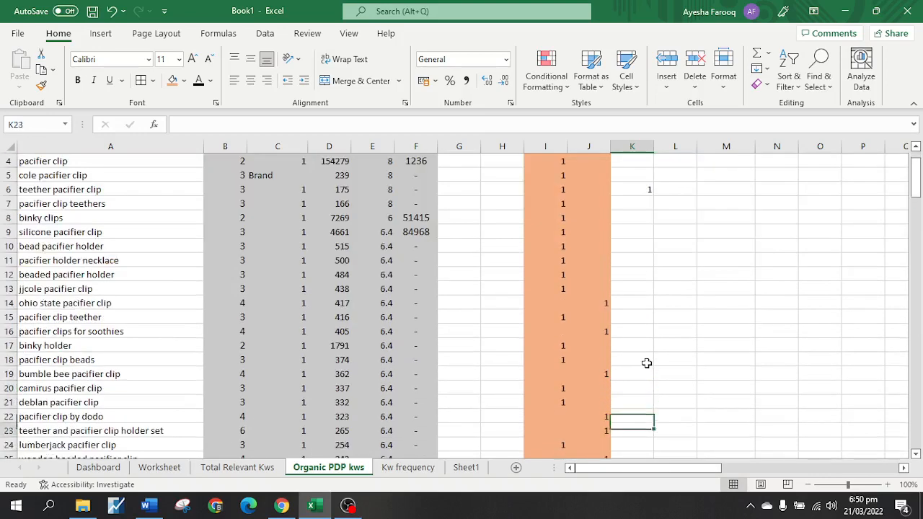
key(Down)
key(Down)
key(Down)
key(Down)
key(Down)
key(Down)
key(Down)
key(Down)
key(Down)
key(Down)
key(Down)
key(Down)
key(Down)
key(Down)
key(Down)
key(Down)
key(Down)
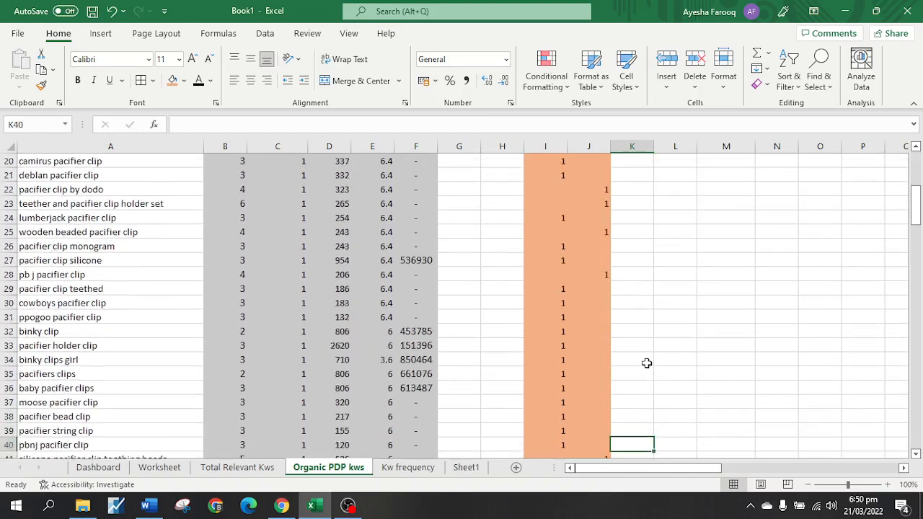
key(Up)
key(Up)
key(Up)
key(Up)
key(Up)
key(Up)
key(Up)
key(Up)
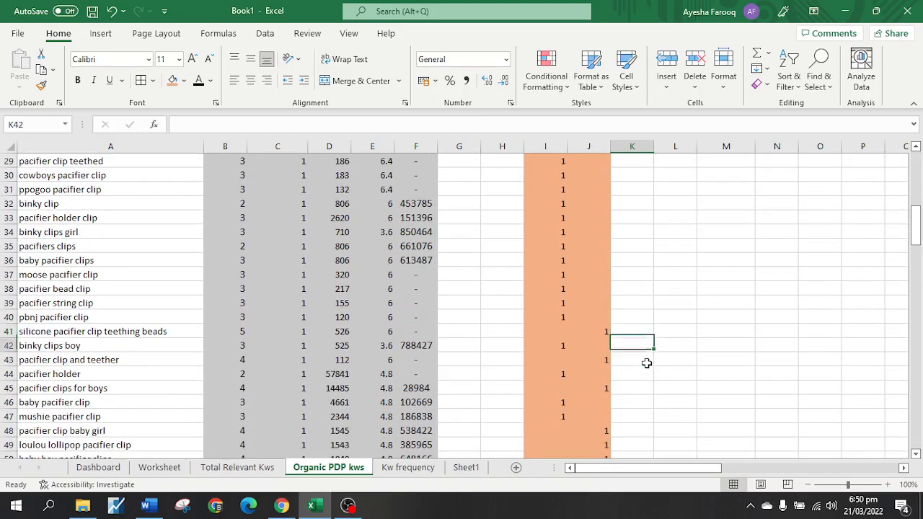
key(Down)
key(Down)
key(Down)
key(Up)
key(Up)
key(Up)
key(Up)
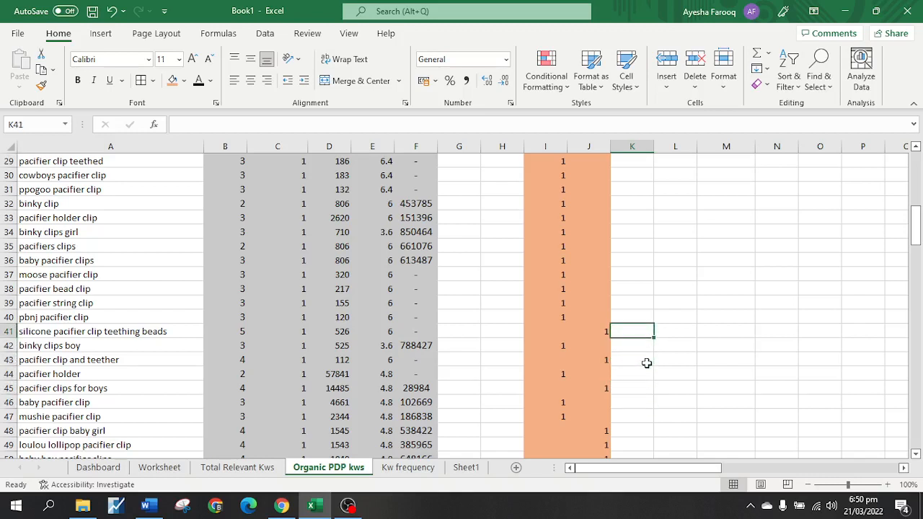
text(1)
key(Return)
- Mark "silicone pacifier teething clip" with 1 in the Short term column, cell K54
key(Down)
key(Down)
key(Down)
key(Down)
key(Down)
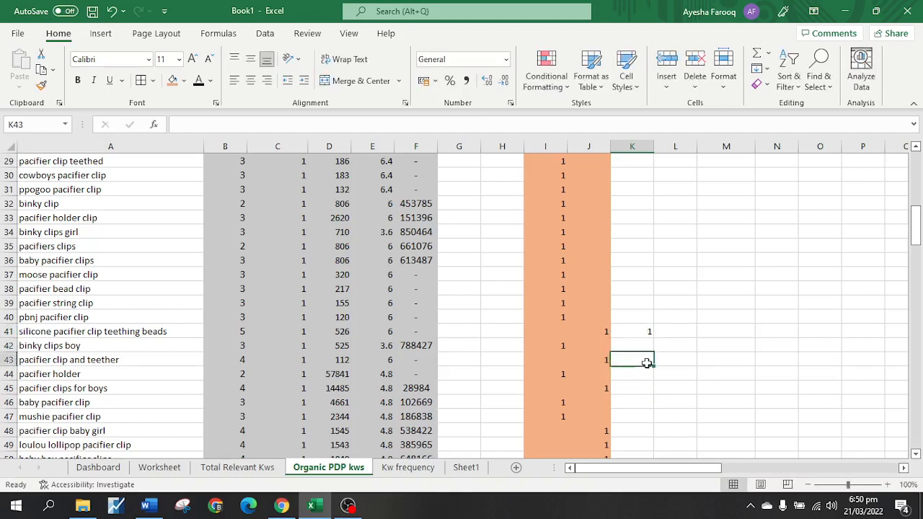
key(Down)
key(Down)
key(Down)
key(Down)
key(Down)
key(Down)
key(Down)
key(Down)
key(Down)
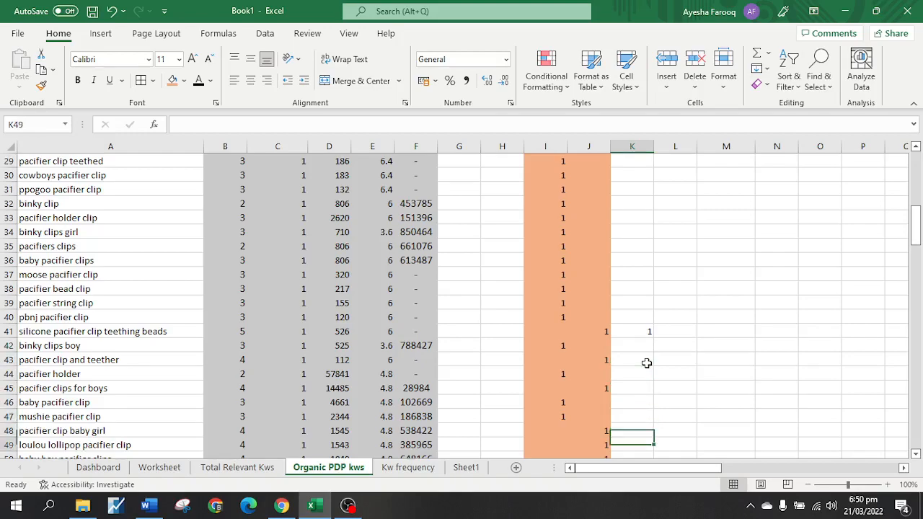
key(Down)
key(Down)
key(Down)
key(Down)
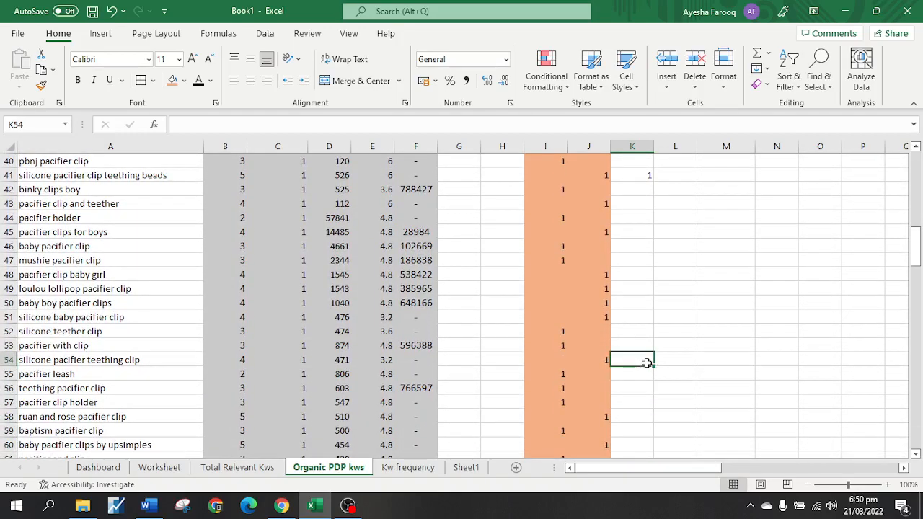
key(Down)
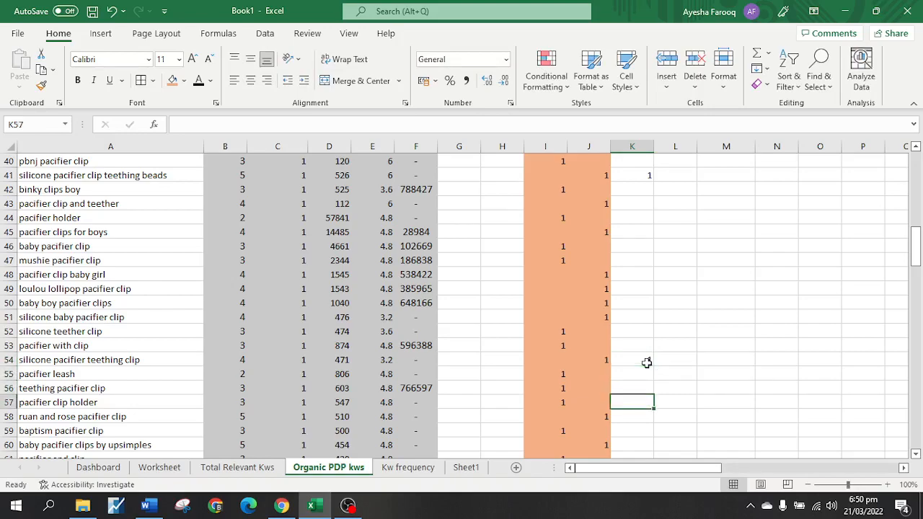
- Mark "silicone teether pacifier clip" with 1 in the Short term column, cell K105
key(Down)
key(Down)
key(Down)
key(Down)
key(Down)
key(Down)
key(Down)
key(Down)
key(Down)
key(Down)
key(Down)
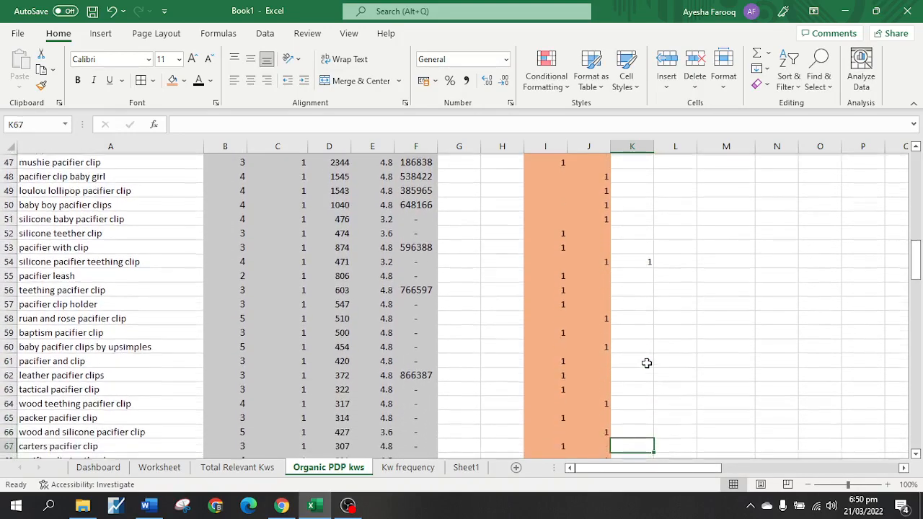
key(Down)
key(Down)
key(Down)
key(Down)
key(Down)
key(Down)
key(Down)
key(Down)
key(Down)
key(Down)
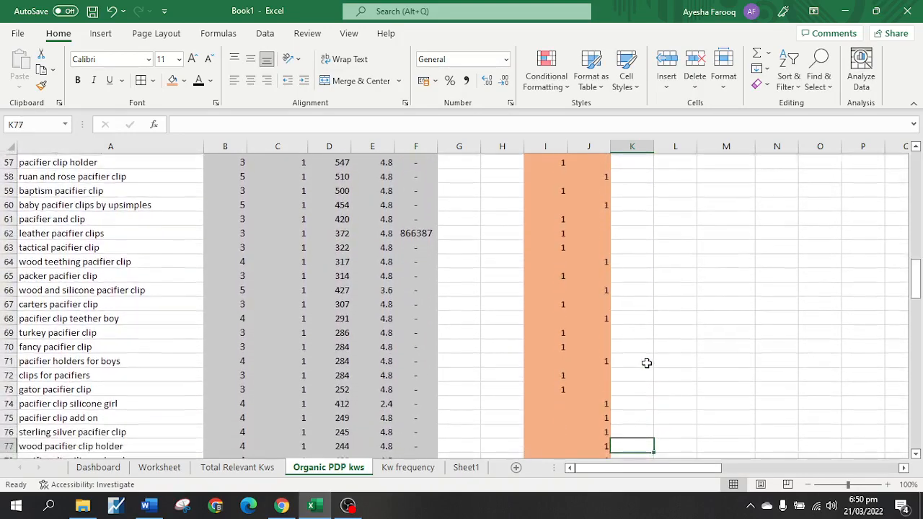
key(Down)
key(Down)
key(Down)
key(Down)
key(Down)
key(Down)
key(Down)
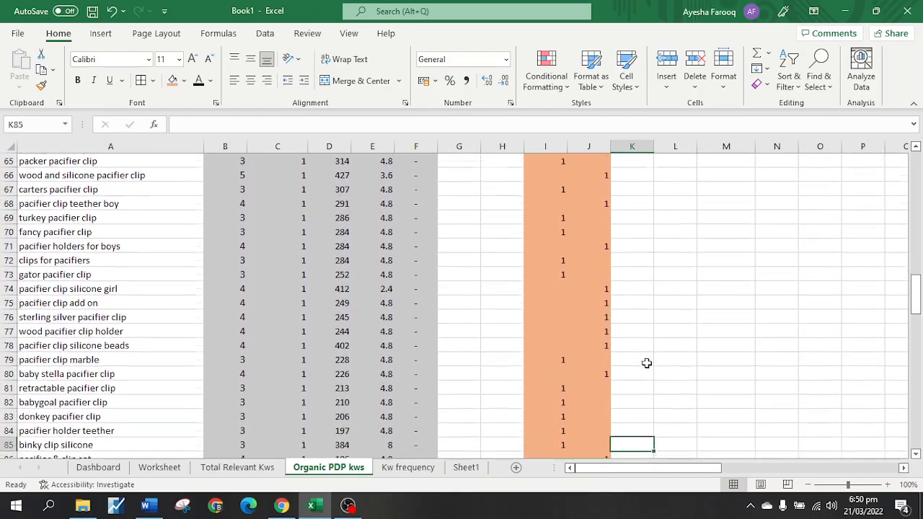
key(Down)
key(Down)
key(Down)
key(Down)
key(Down)
key(Down)
key(Down)
key(Down)
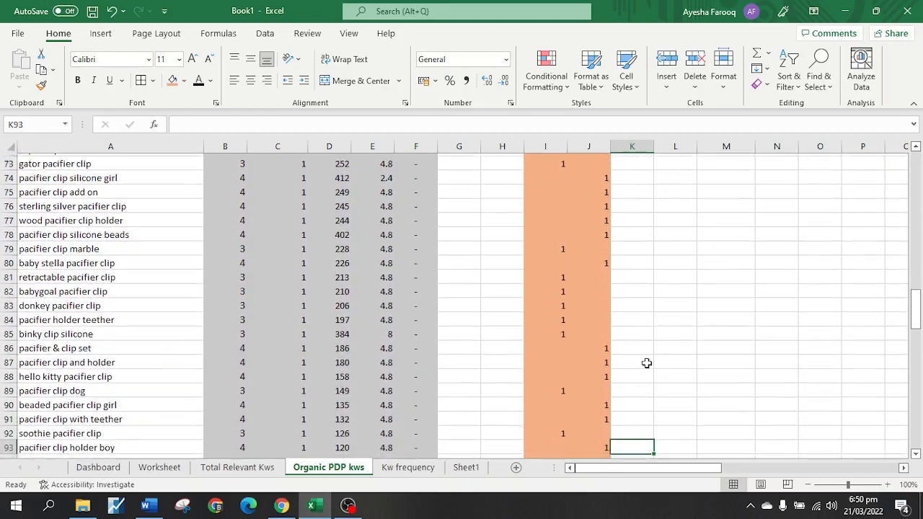
key(Down)
key(Down)
key(Down)
key(Down)
key(Down)
key(Down)
key(Down)
key(Down)
key(Down)
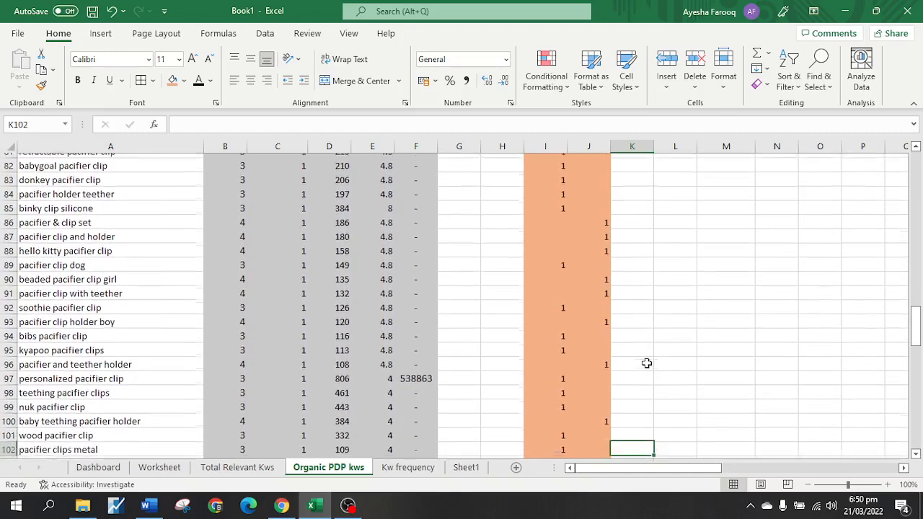
key(Down)
key(Down)
key(Down)
key(Down)
key(Down)
key(Down)
key(Down)
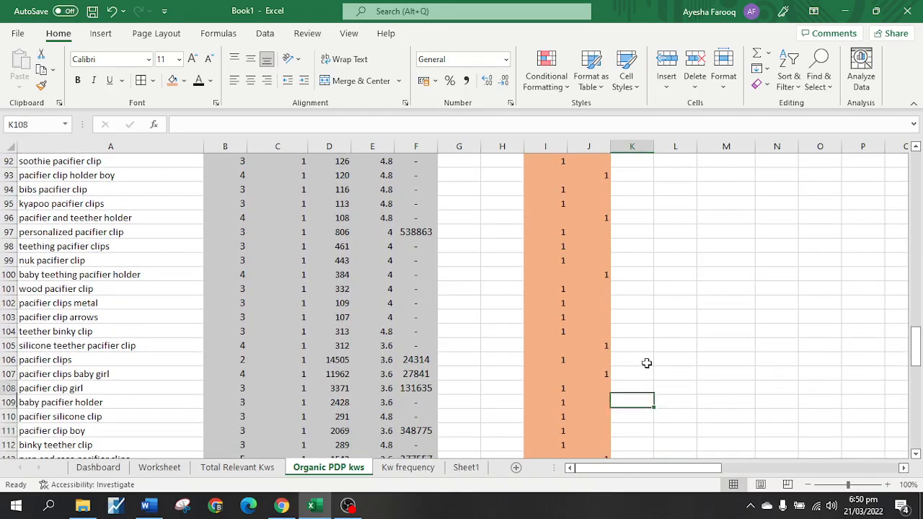
text(1)
key(Return)
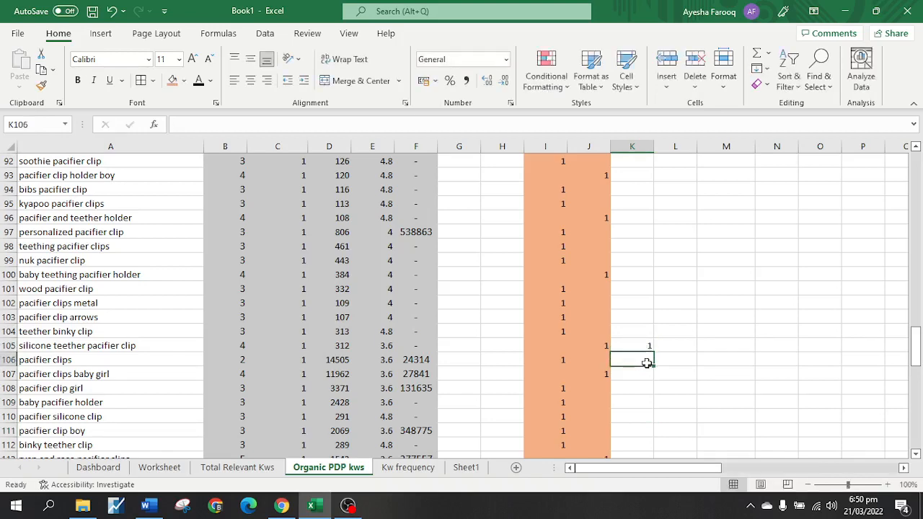
- Mark "pacifier chewable beads" with 1 in the Short term column, cell K127
key(Down)
key(Down)
key(Down)
key(Down)
key(Down)
key(Down)
key(Down)
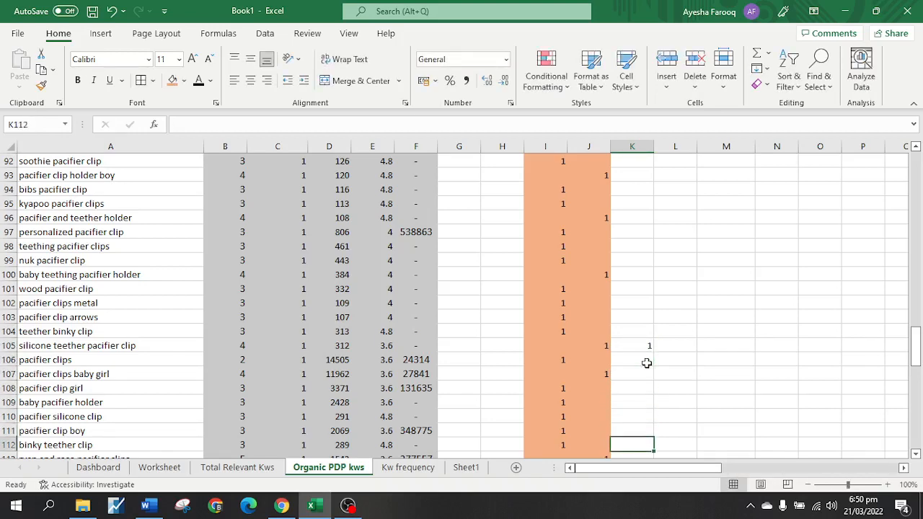
key(Down)
key(Down)
key(Down)
key(Down)
key(Down)
key(Down)
key(Down)
key(Down)
key(Down)
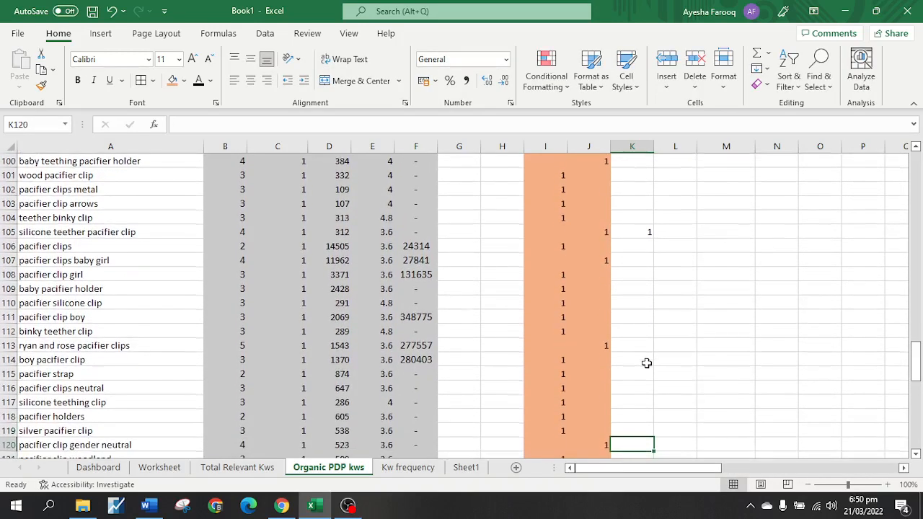
key(Down)
key(Down)
key(Down)
key(Down)
key(Down)
key(Down)
key(Down)
key(Down)
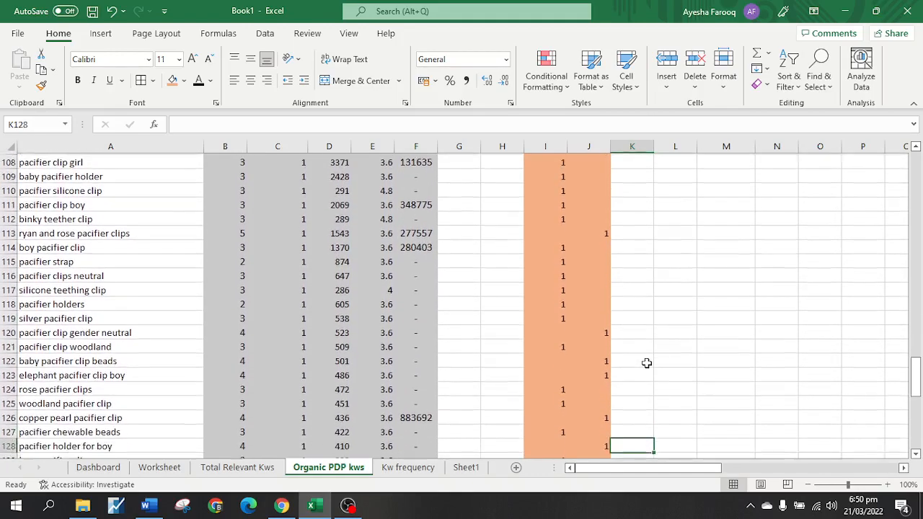
key(Down)
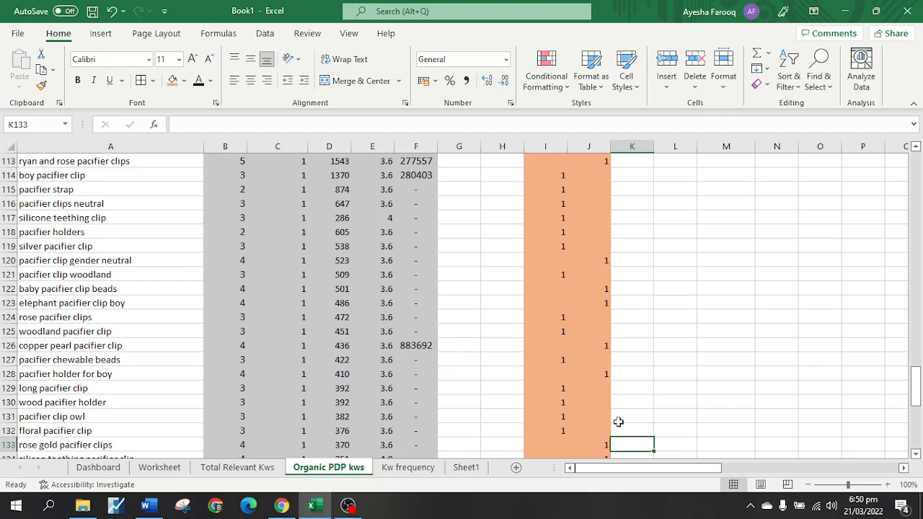
click(636, 373)
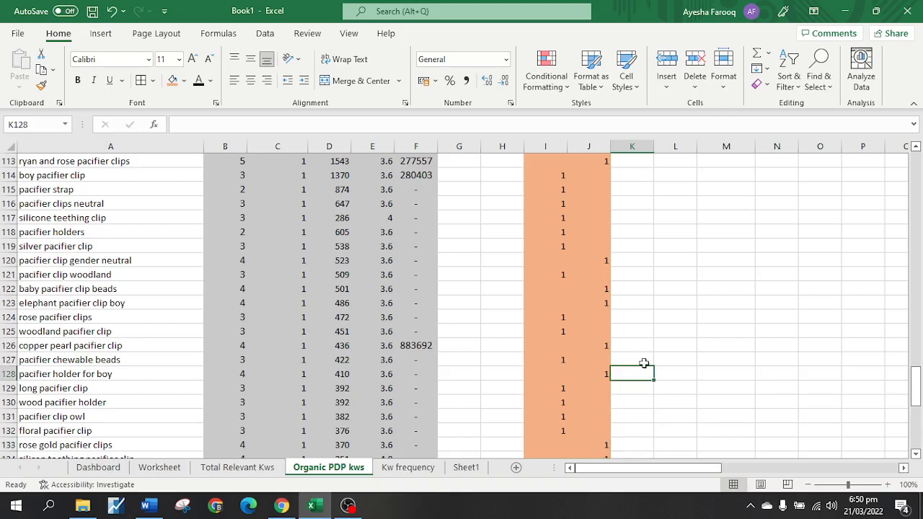
click(6, 359)
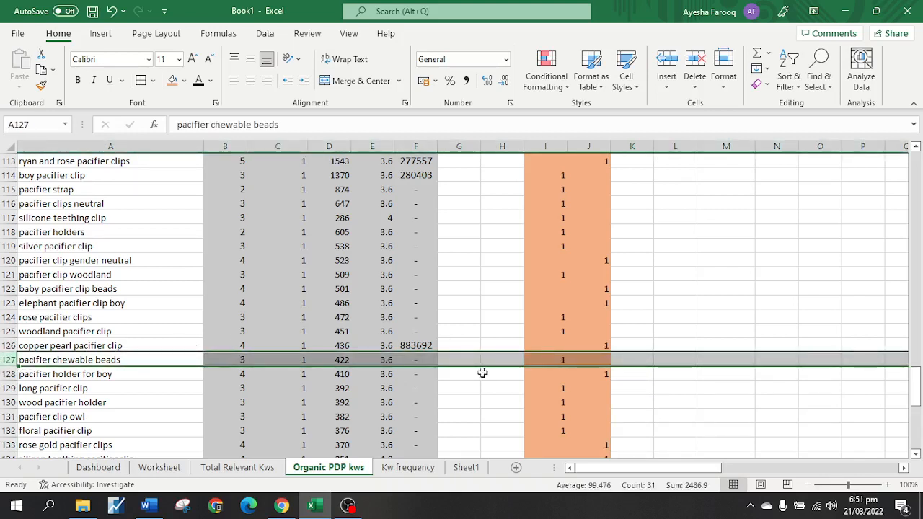
click(626, 362)
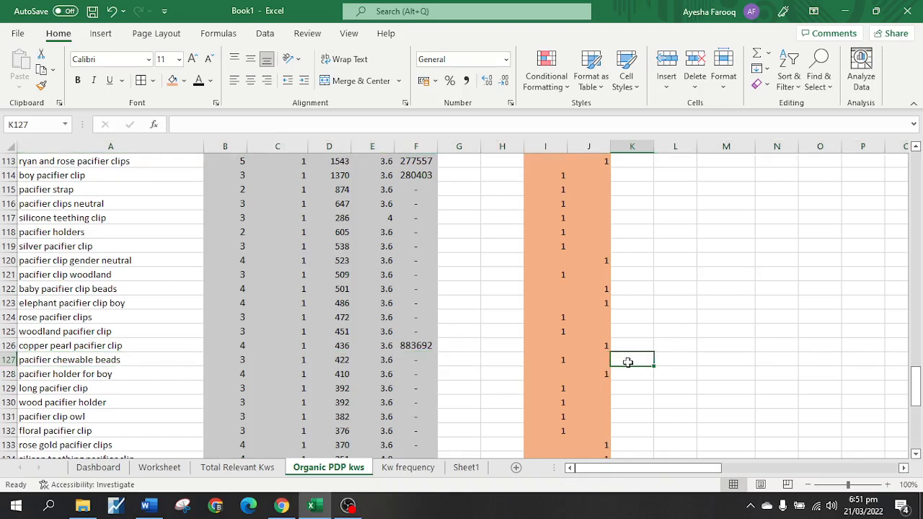
text(1)
key(Return)
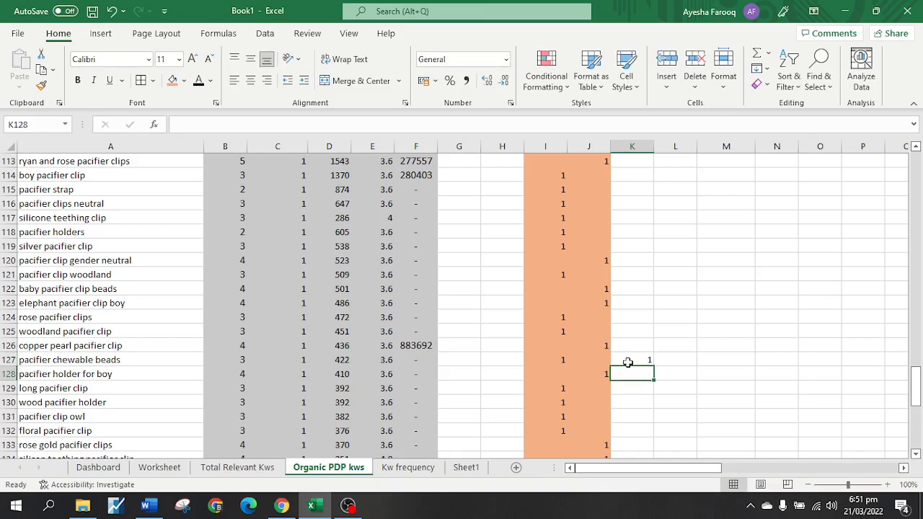
- Filter the Short term column to show only blank cells, excluding the rows marked 1
scroll(627, 362, up, 20)
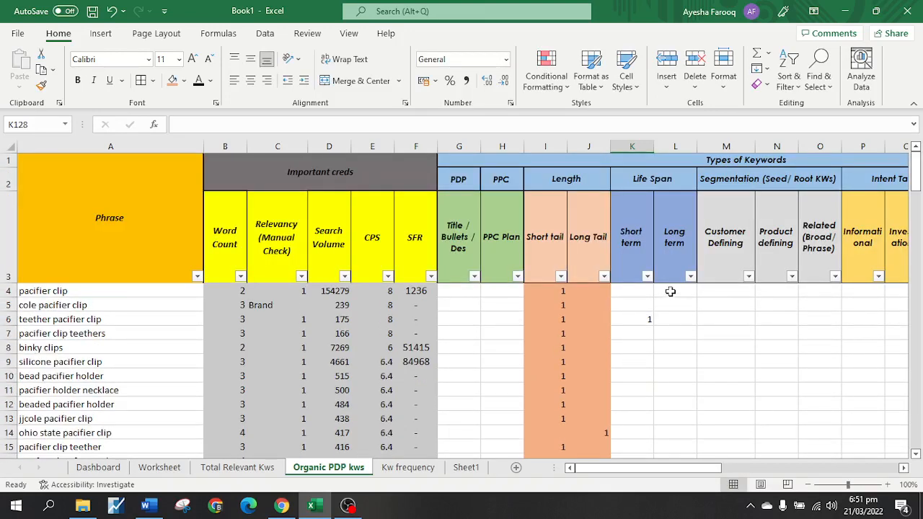
click(647, 276)
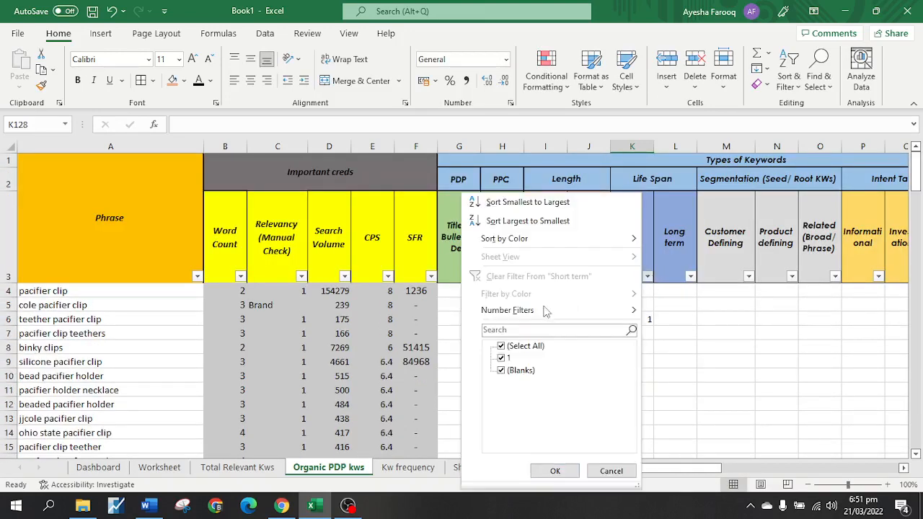
click(503, 358)
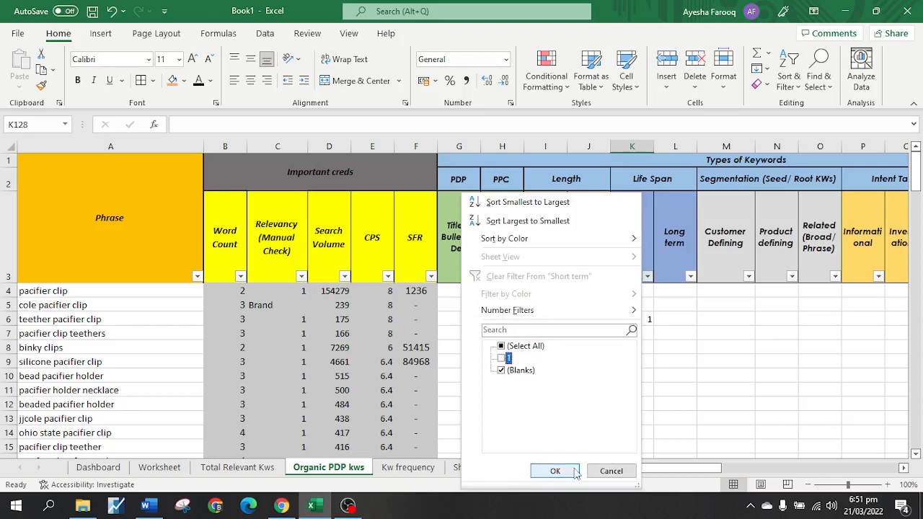
click(555, 471)
- Enter 1 in the Long term column for the first two filtered keywords and fill it down to row 155
click(676, 291)
text(1)
key(Return)
text(1)
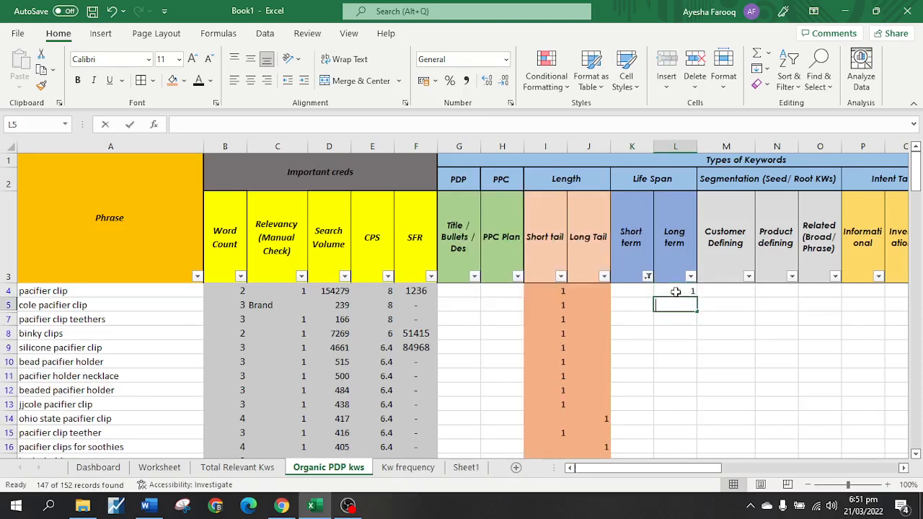
key(Return)
click(678, 305)
drag(696, 312, 680, 418)
click(671, 262)
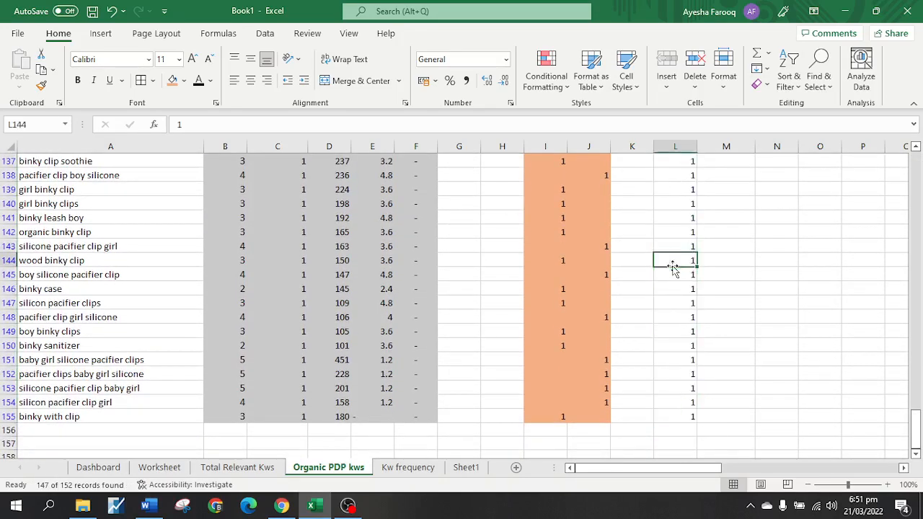
- Clear the filter so that all keyword rows are listed again
scroll(671, 267, up, 20)
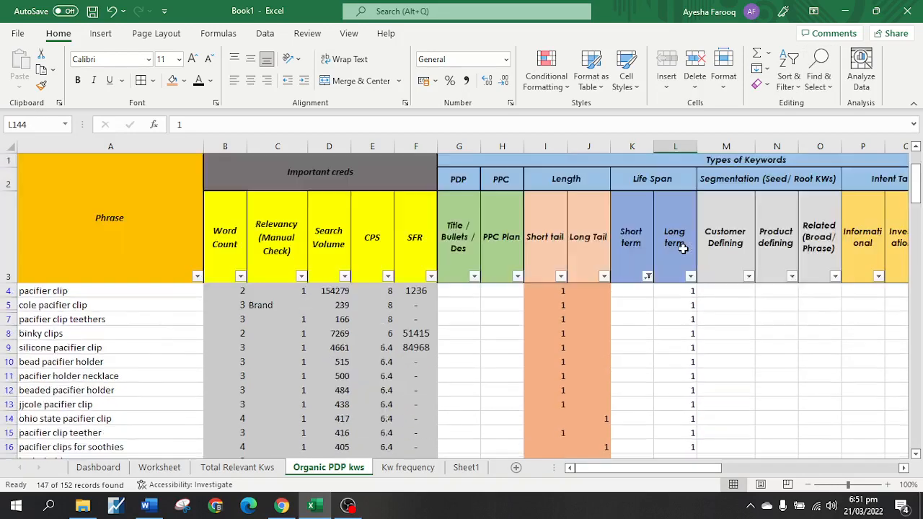
click(791, 81)
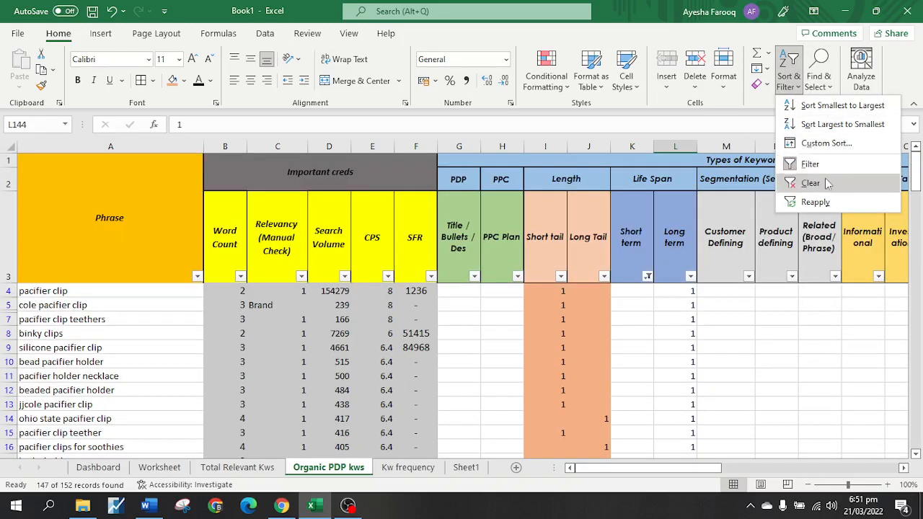
click(810, 183)
- Color the Life Span cells K4:L155 with a light blue fill
drag(641, 291, 674, 425)
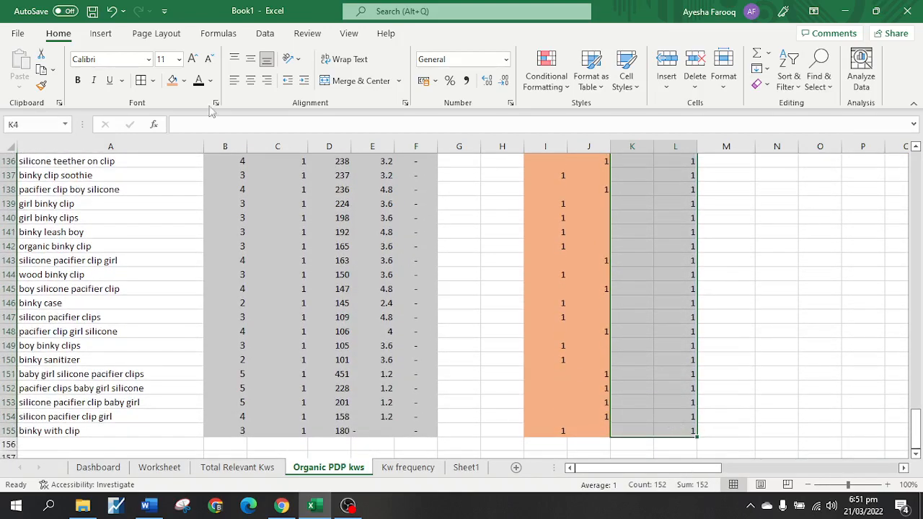
click(184, 80)
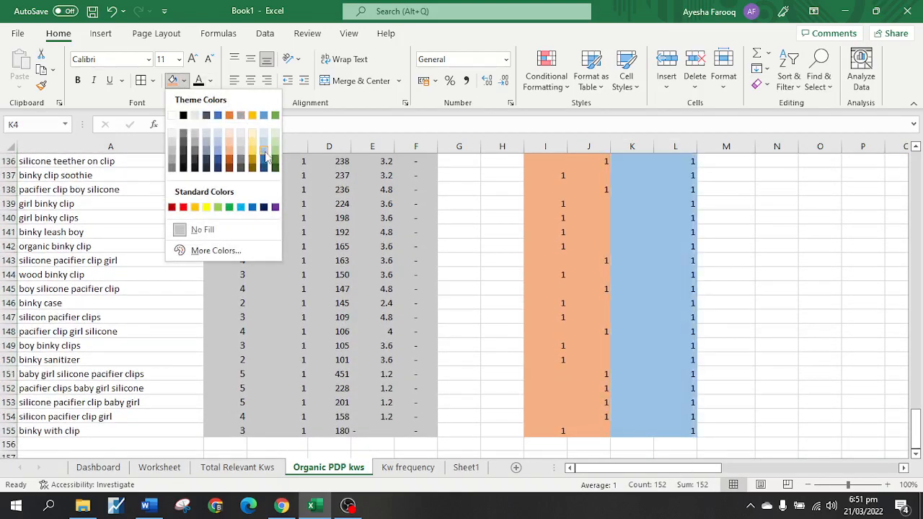
click(224, 137)
- Examine the Segmentation headings Customer Defining, Product defining and Related (Broad/ Phrase) against the keyword "pacifier clip" in row 4
click(716, 290)
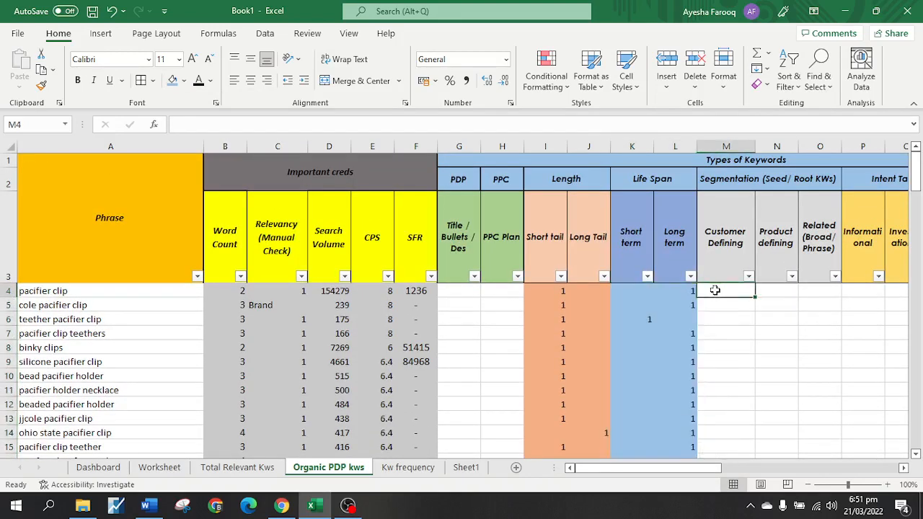
scroll(748, 315, right, 3)
scroll(748, 315, left, 3)
click(726, 249)
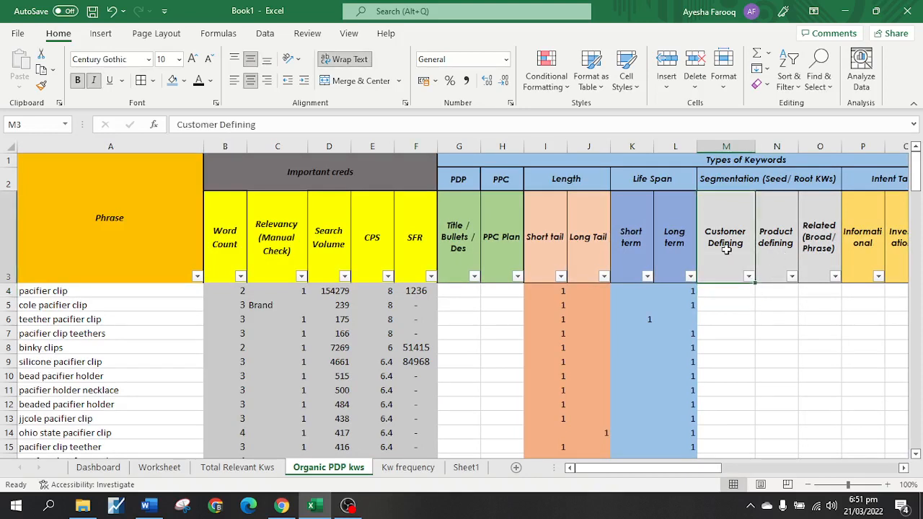
click(792, 260)
click(828, 269)
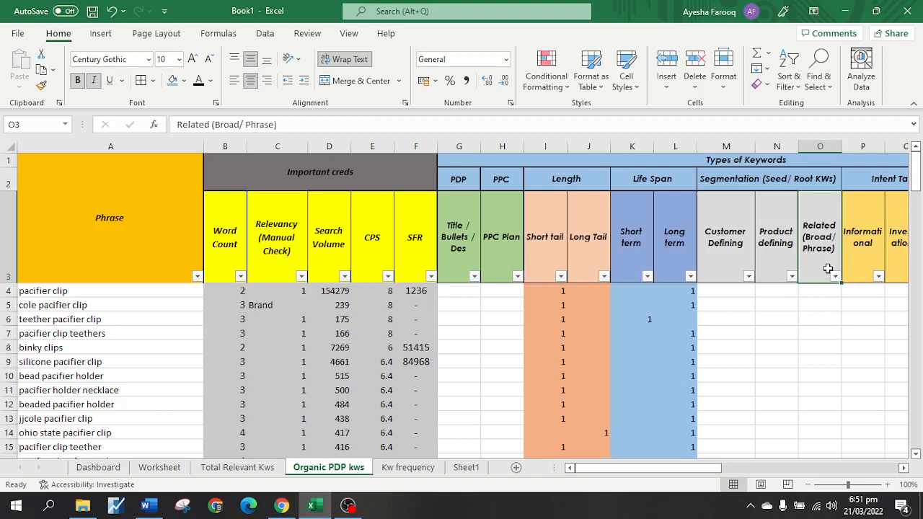
scroll(169, 320, down, 2)
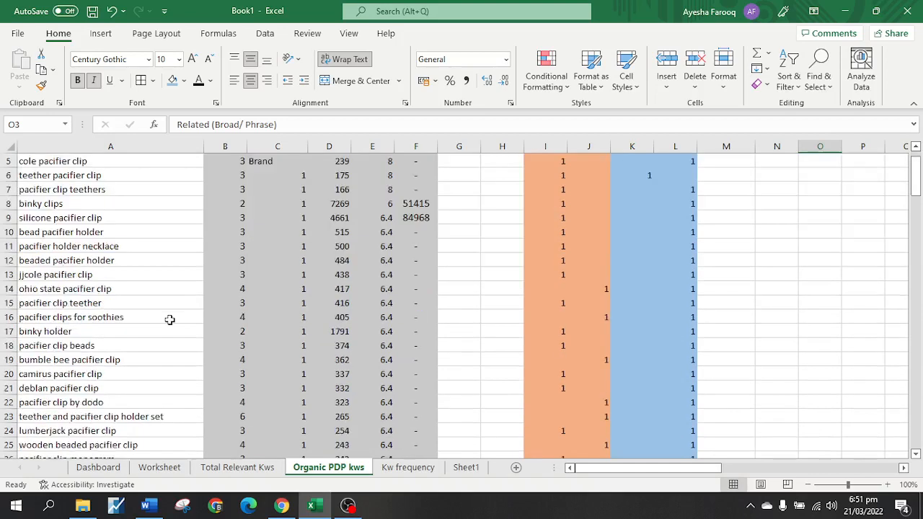
scroll(169, 319, up, 2)
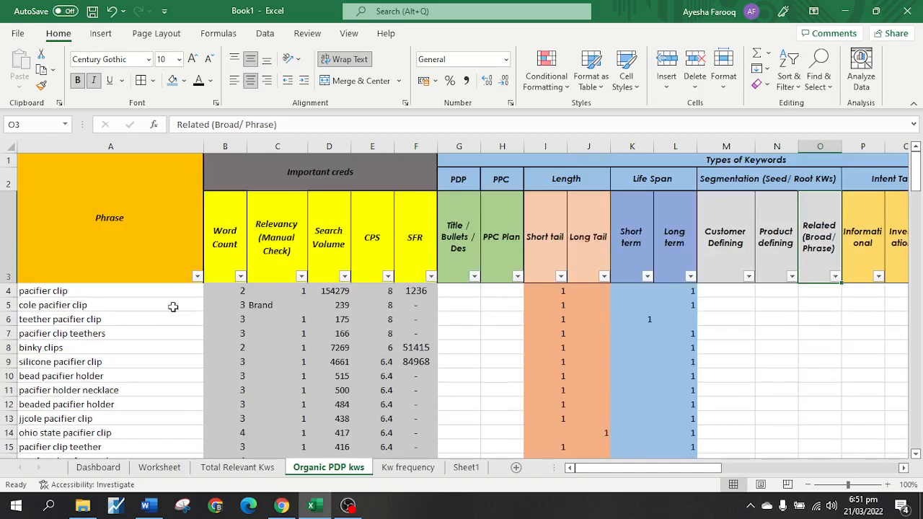
click(24, 291)
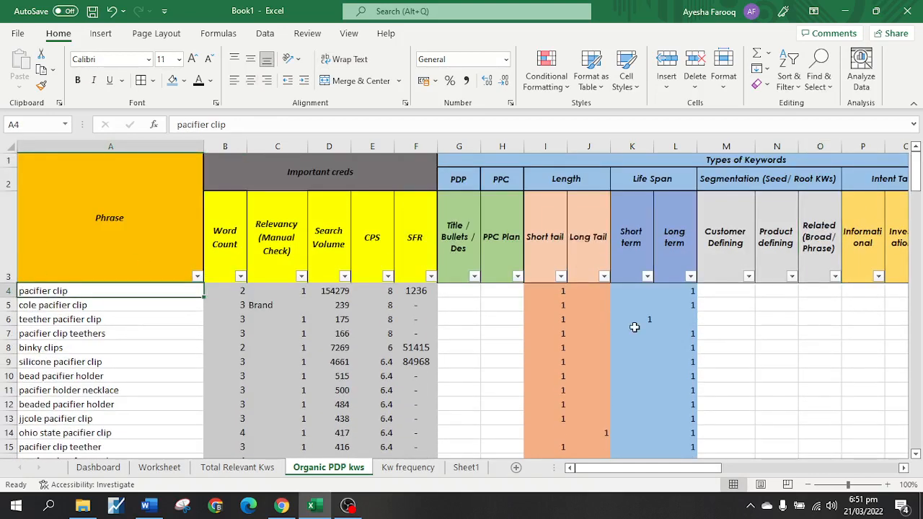
click(818, 290)
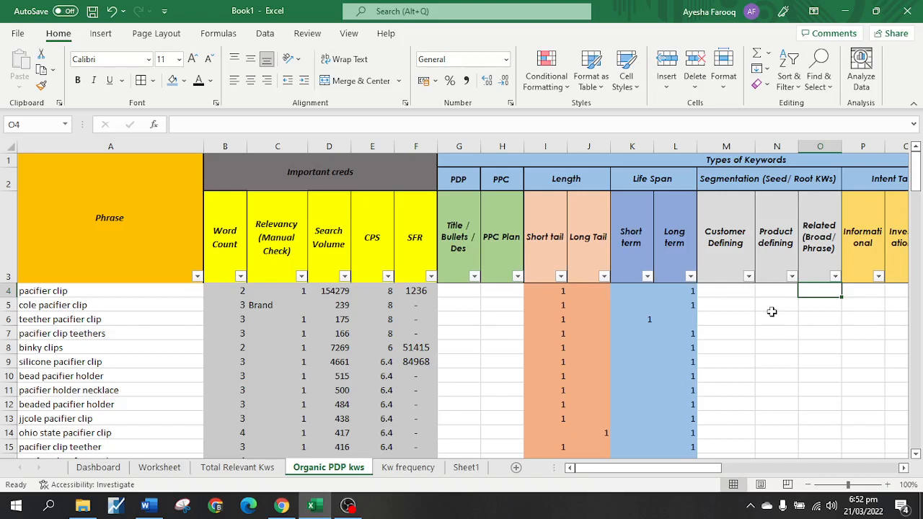
key(Left)
key(Left)
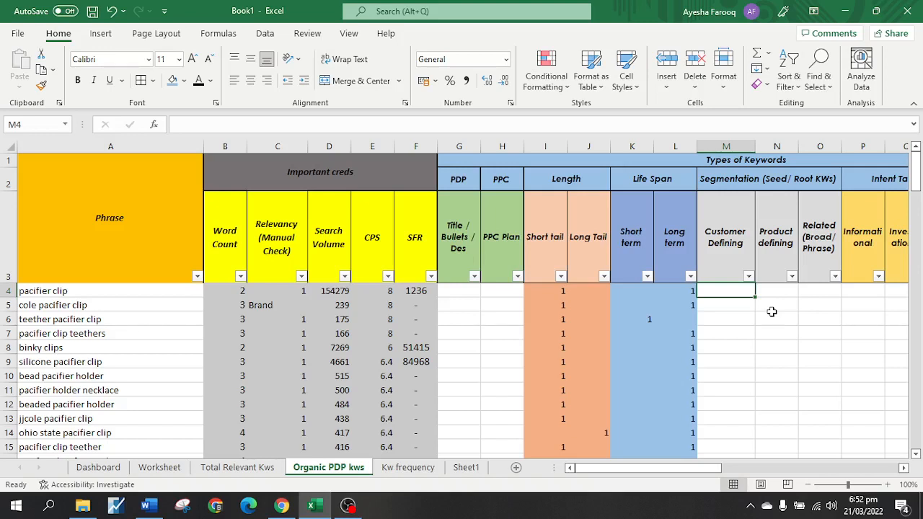
- Enter 1 in the Product defining column for the keywords in rows 4 to 13, N4:N13
key(Right)
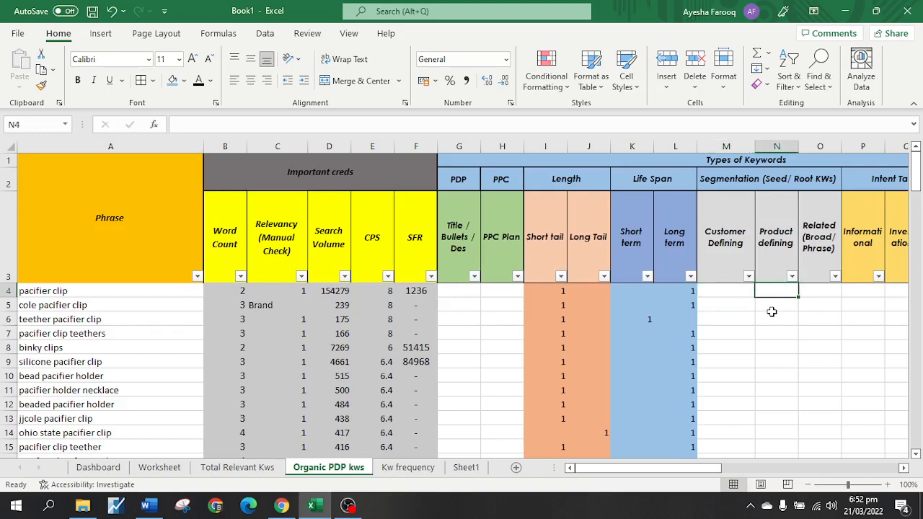
text(1)
key(Return)
text(1)
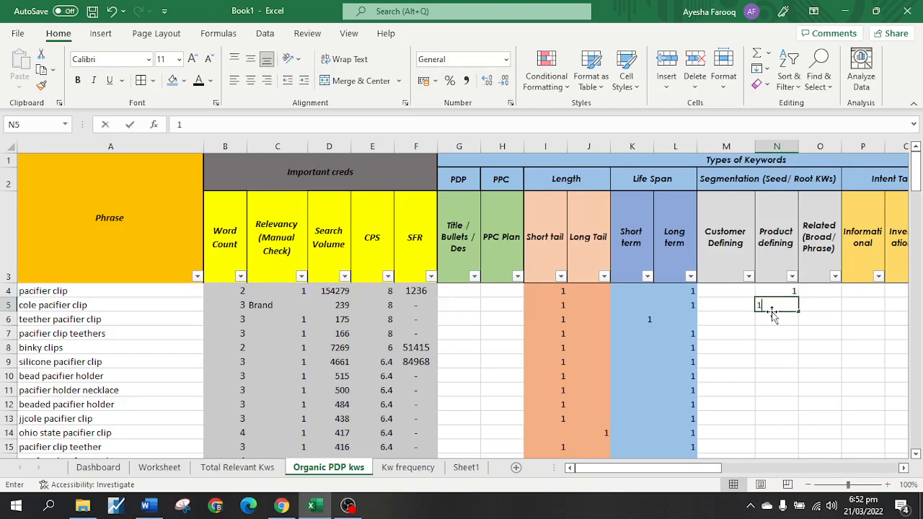
key(Return)
text(1)
key(Return)
text(1 1 1 )
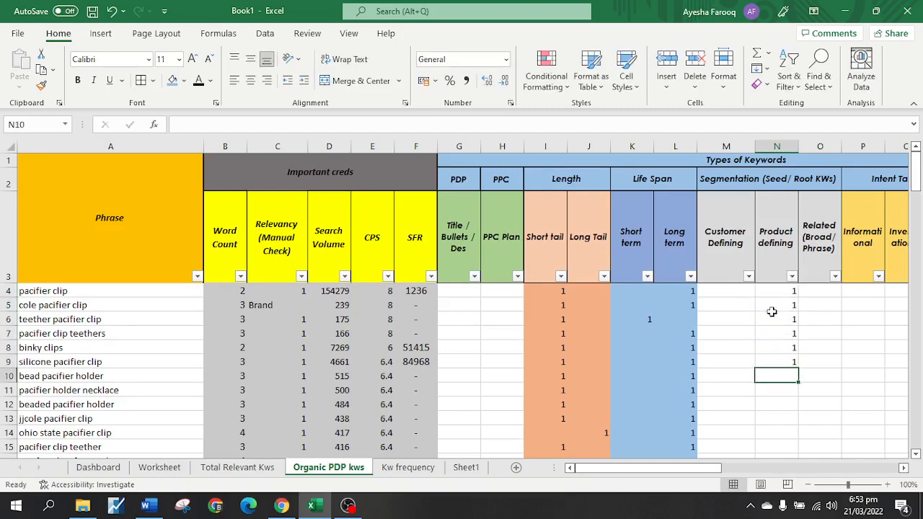
text(1 1 1)
key(Return)
text(1)
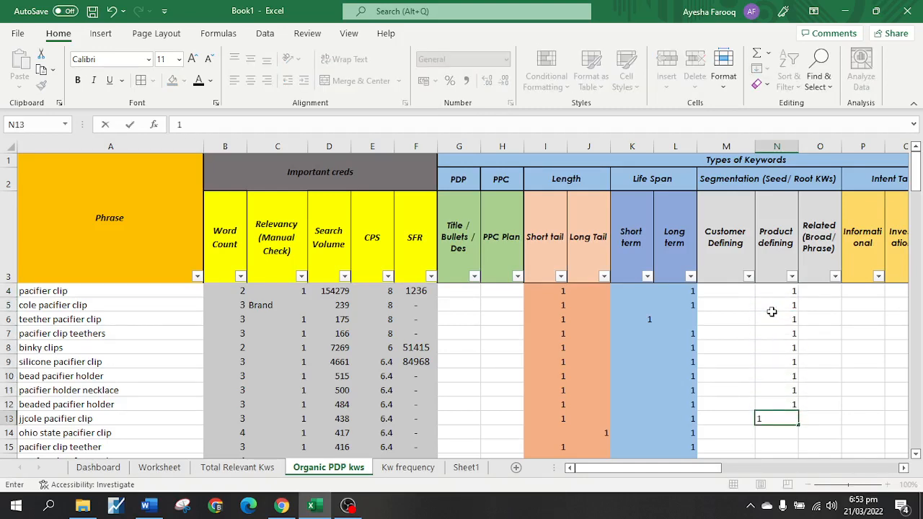
scroll(769, 316, down, 2)
key(Return)
- Go through the keywords below row 13 and enter 1 in the Customer Defining column for "binky clips girl" in row 34
key(Return)
key(Return)
key(Return)
key(Return)
key(Return)
key(Return)
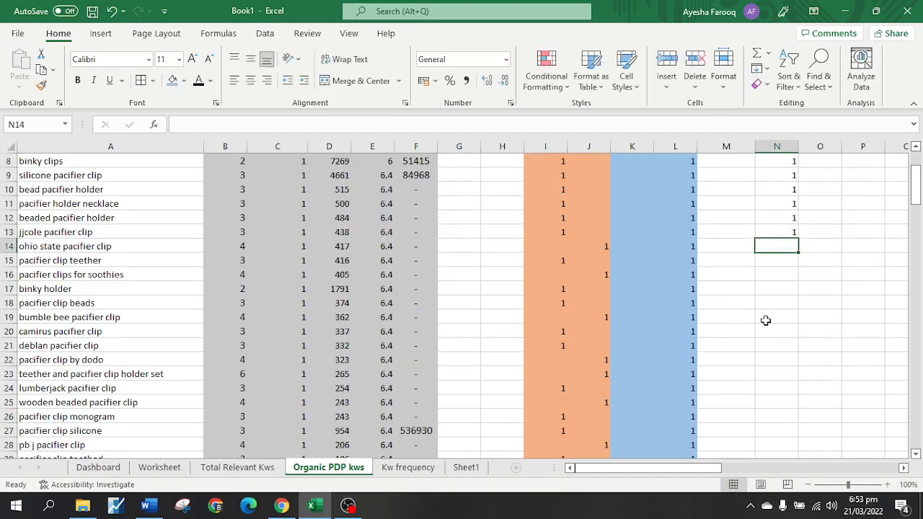
key(Return)
key(Return)
key(Return)
key(Return)
key(Return)
key(Return)
key(Return)
key(Return)
key(Return)
key(Return)
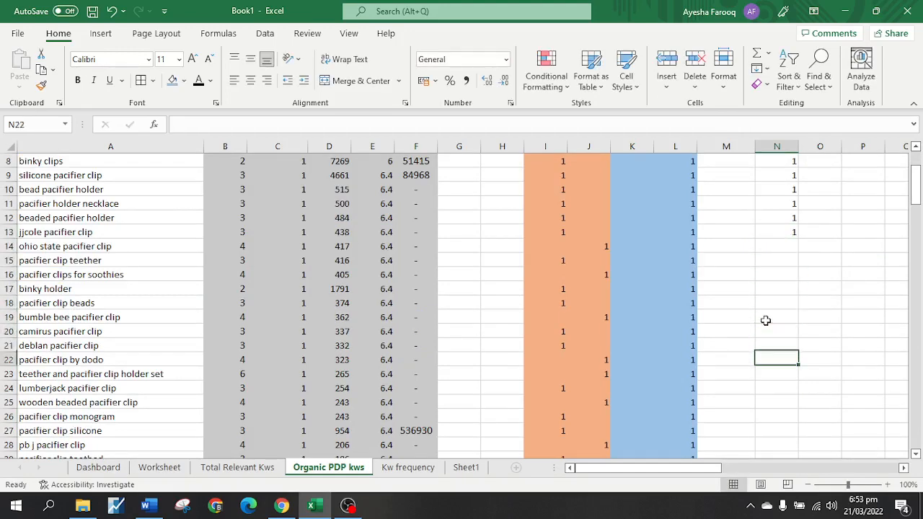
key(Return)
key(Return)
key(Return)
key(Return)
key(Return)
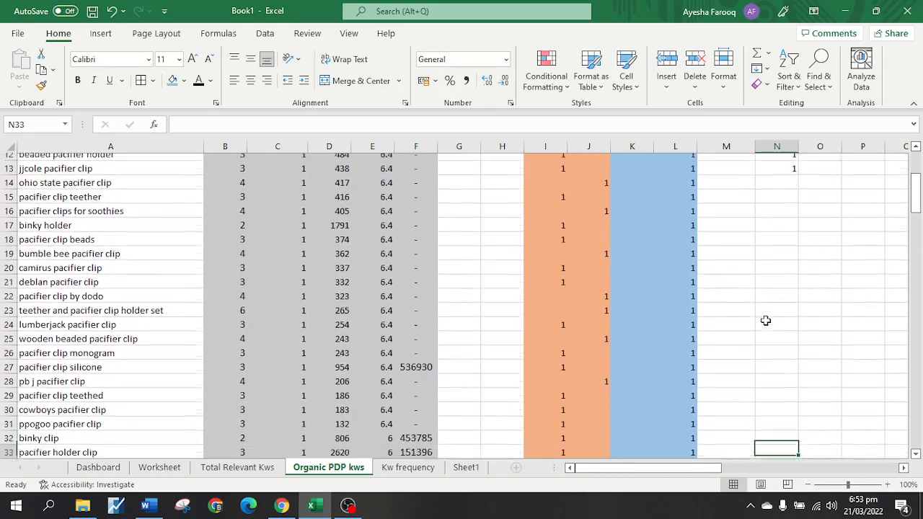
scroll(512, 356, down, 4)
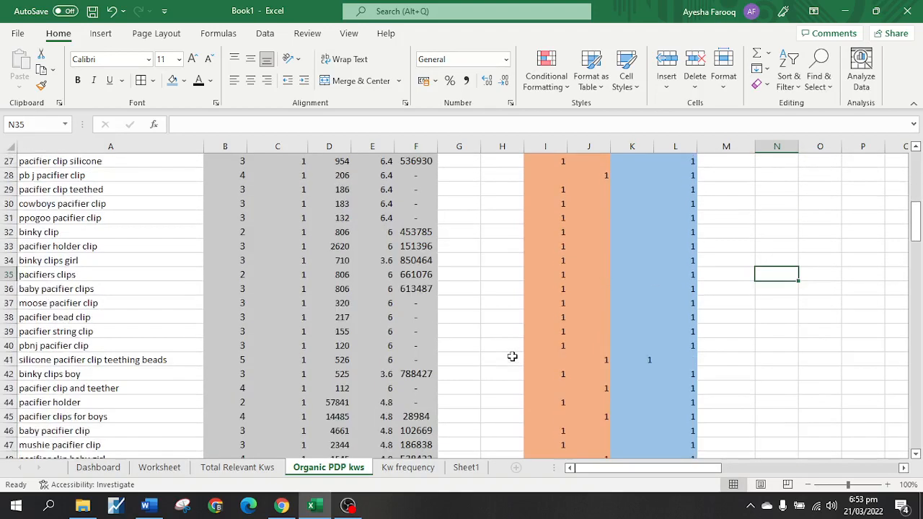
key(Up)
key(Left)
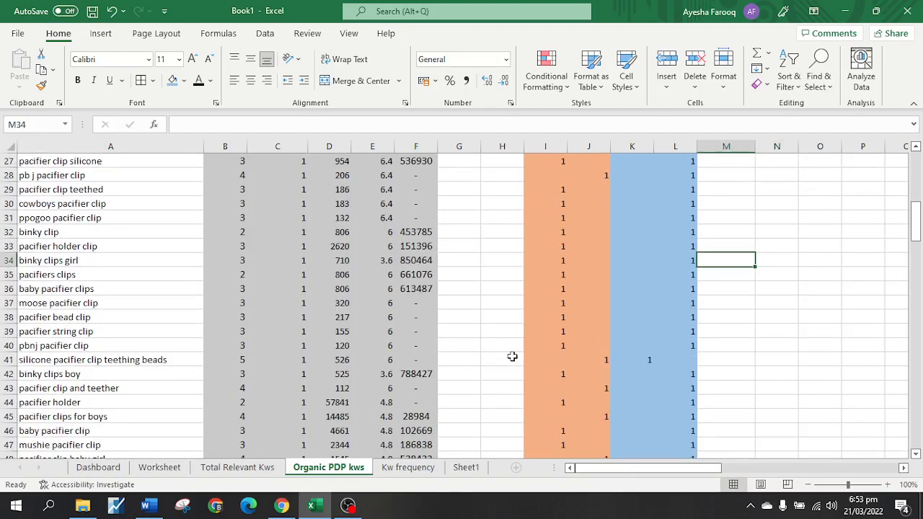
click(9, 260)
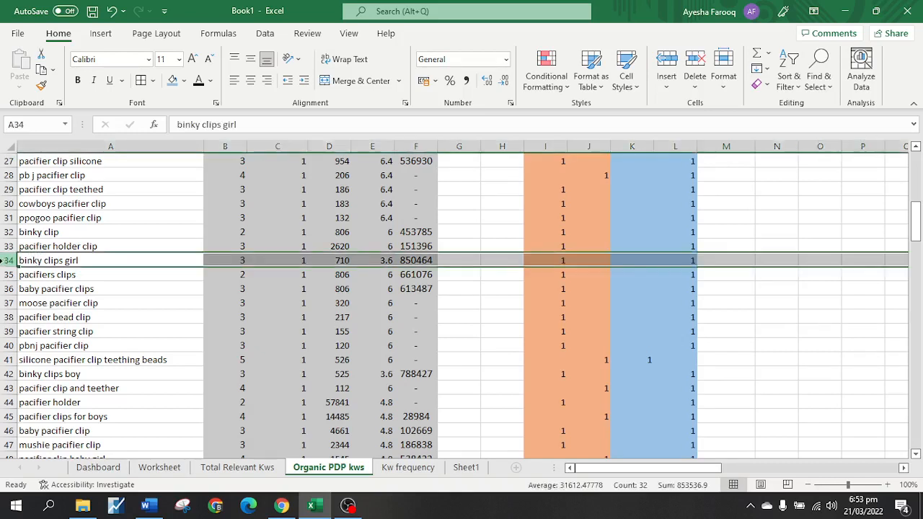
click(725, 260)
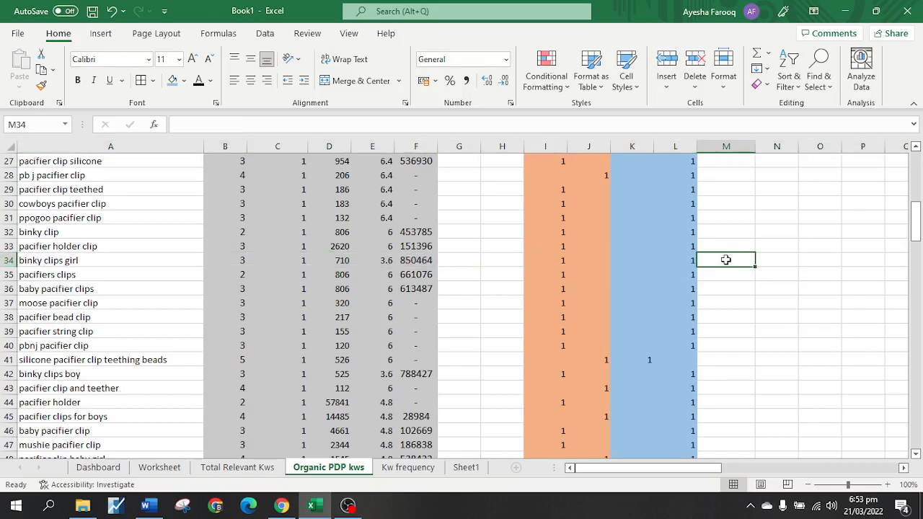
text(1)
key(Return)
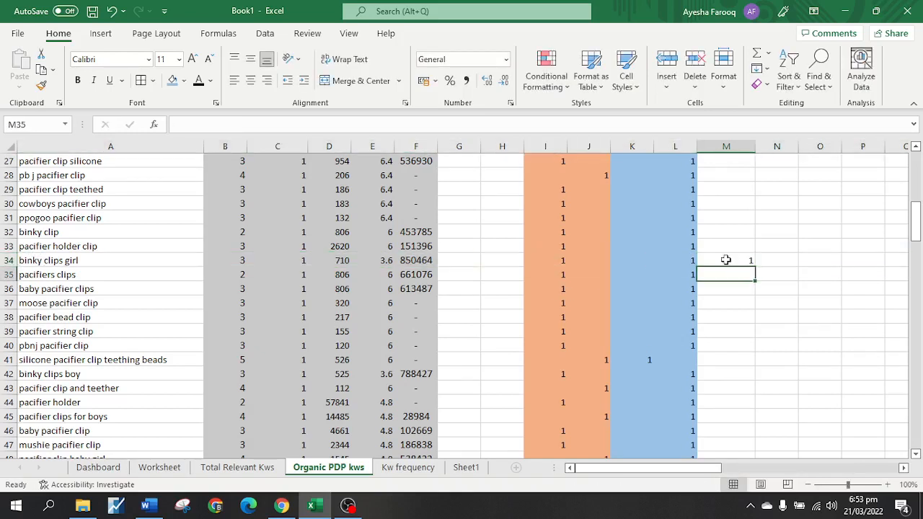
- Enter 1 in the Customer Defining column for "binky clips boy" in row 42 and "pacifier clips for boys" in row 45
key(Down)
key(Down)
key(Down)
key(Down)
key(Down)
key(Down)
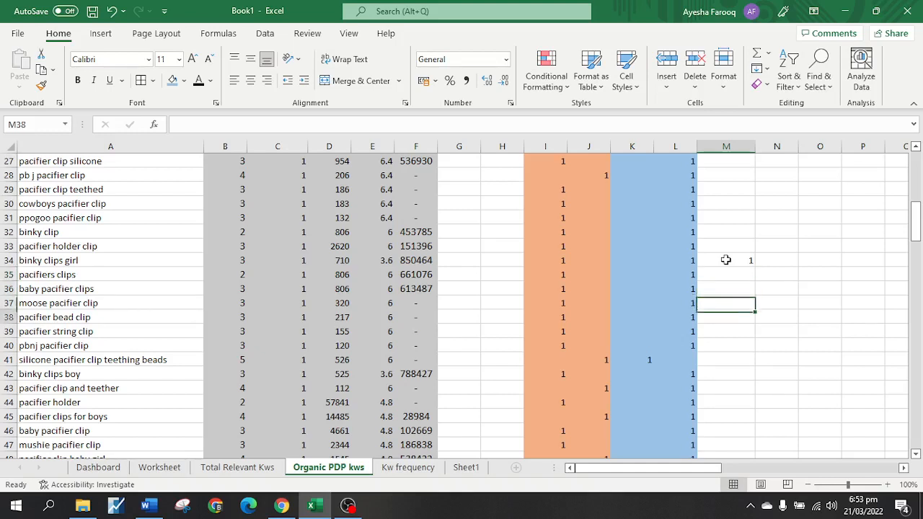
key(Down)
text(1)
key(Return)
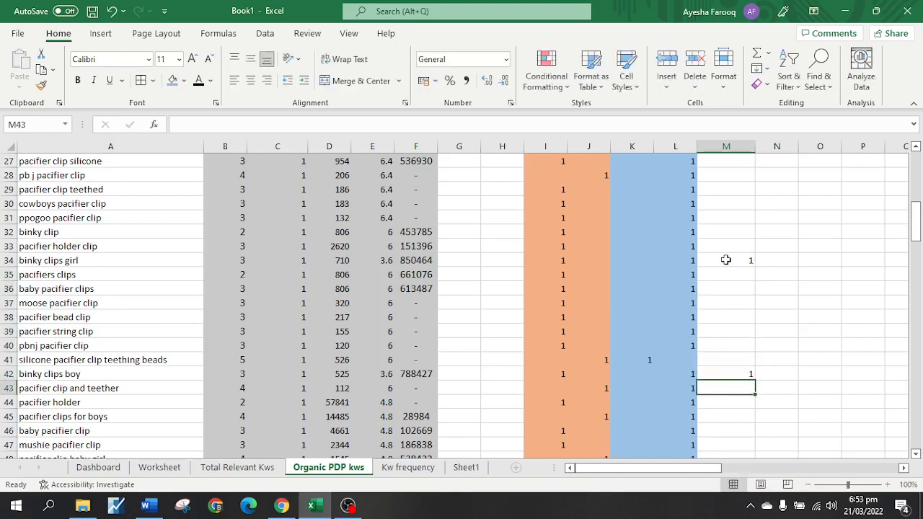
key(Down)
key(Down)
text(1)
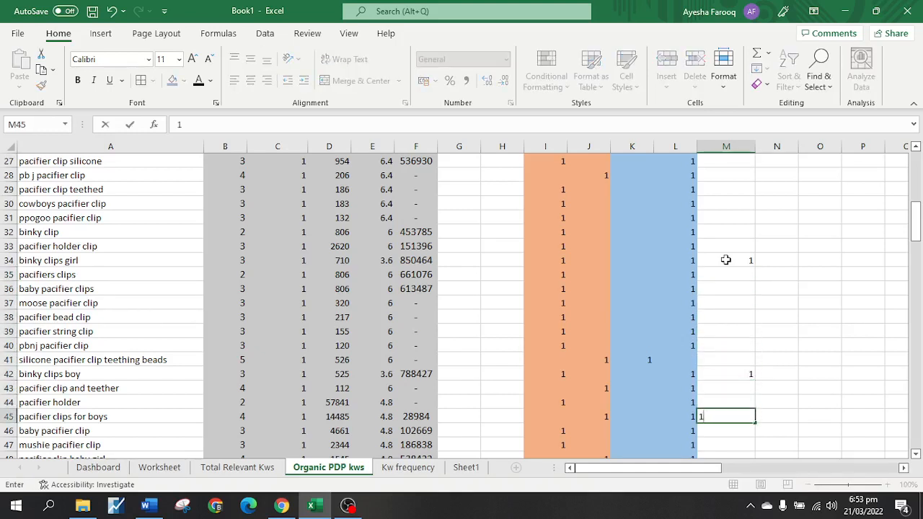
key(Return)
- Review the keywords from row 46 to row 64 for phrases that define a customer or a related product
key(Down)
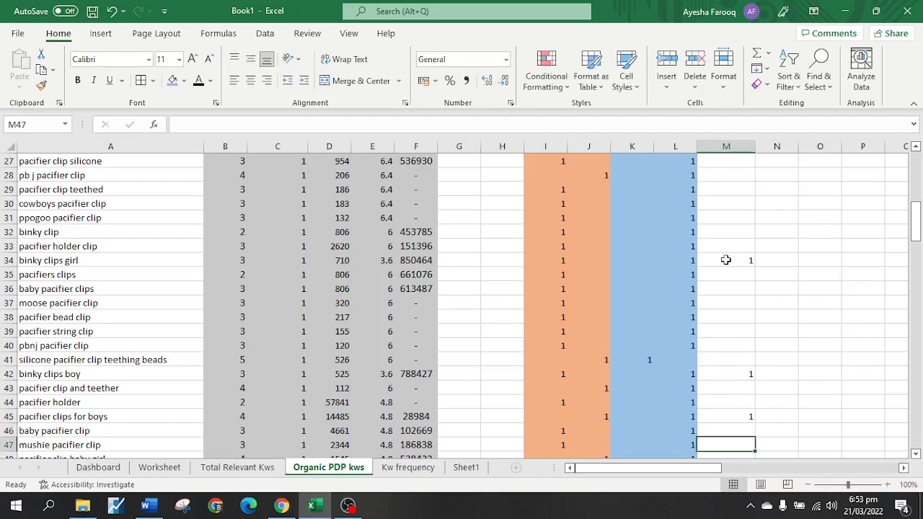
key(Down)
key(Down)
key(Down)
key(Down)
key(Down)
key(Down)
key(Down)
key(Down)
key(Down)
key(Down)
key(Down)
key(Down)
key(Down)
key(Down)
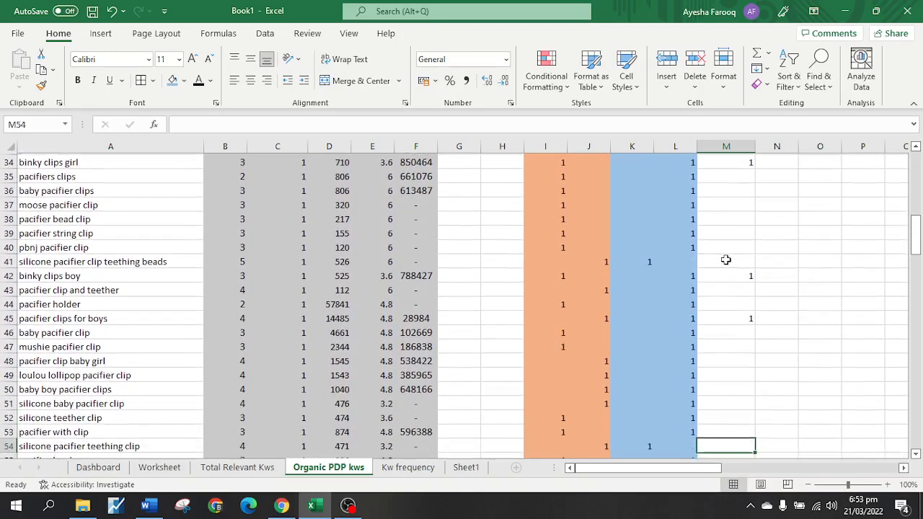
key(Down)
key(Down)
key(Down)
key(Down)
key(Down)
key(Down)
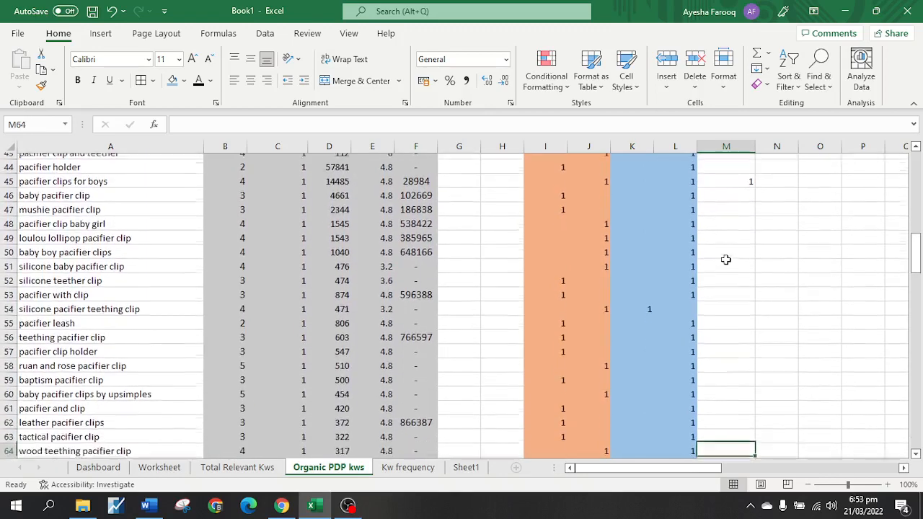
key(Up)
key(Up)
key(Up)
key(Up)
key(Up)
key(Up)
key(Up)
key(Up)
key(Up)
key(Up)
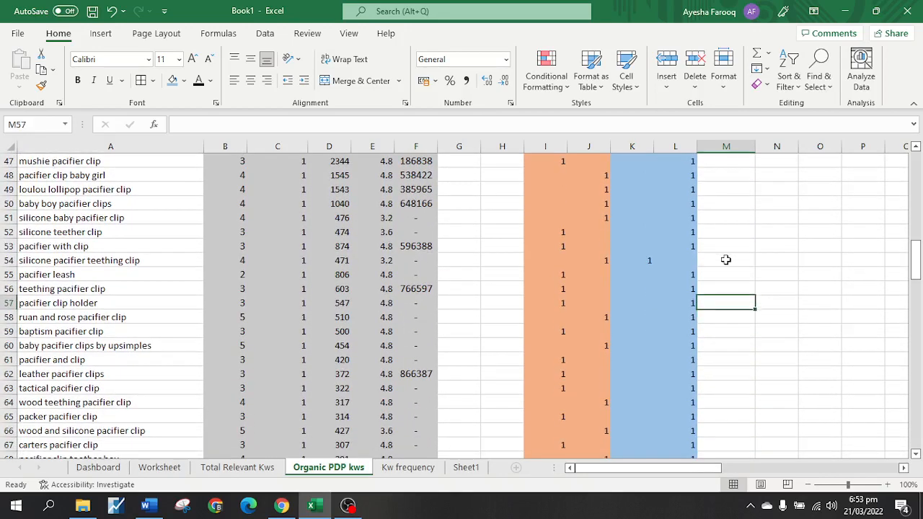
key(Up)
key(Up)
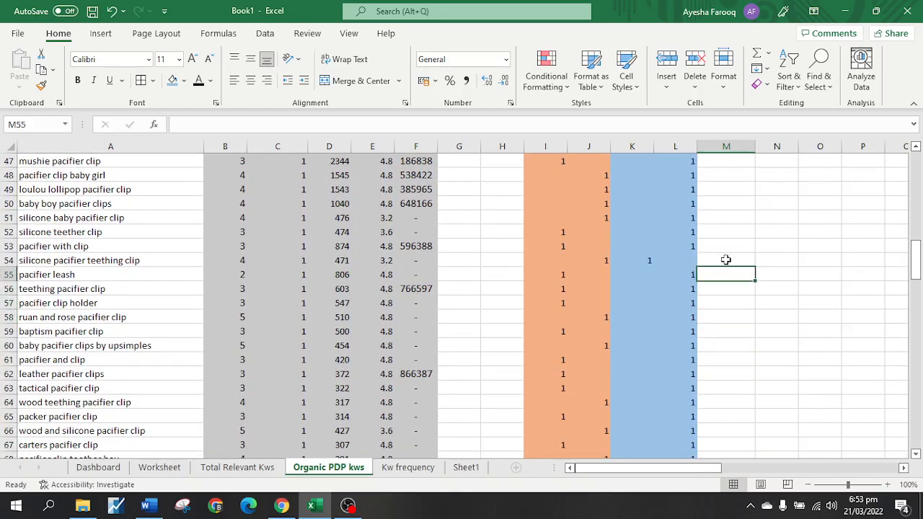
- Try marking "pacifier leash" in row 55 with 1 in the Related (Broad/ Phrase) column
key(Right)
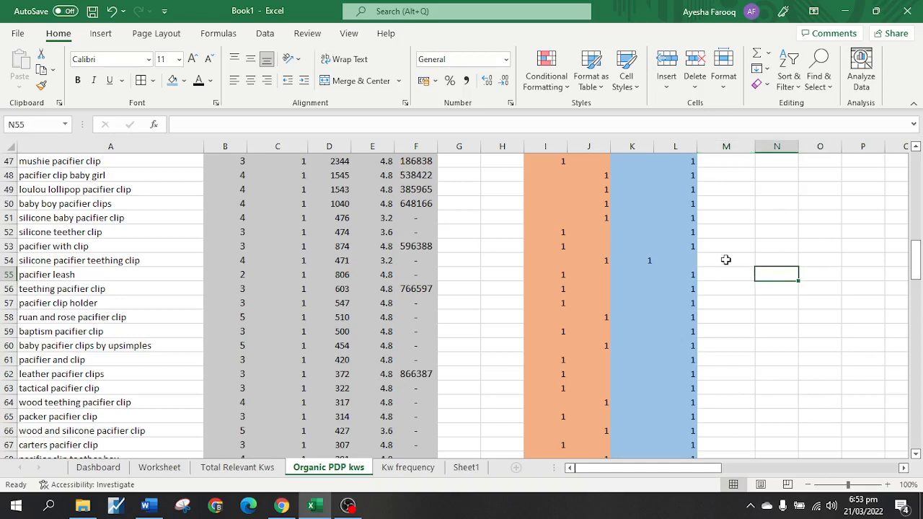
key(Right)
text(1)
key(Return)
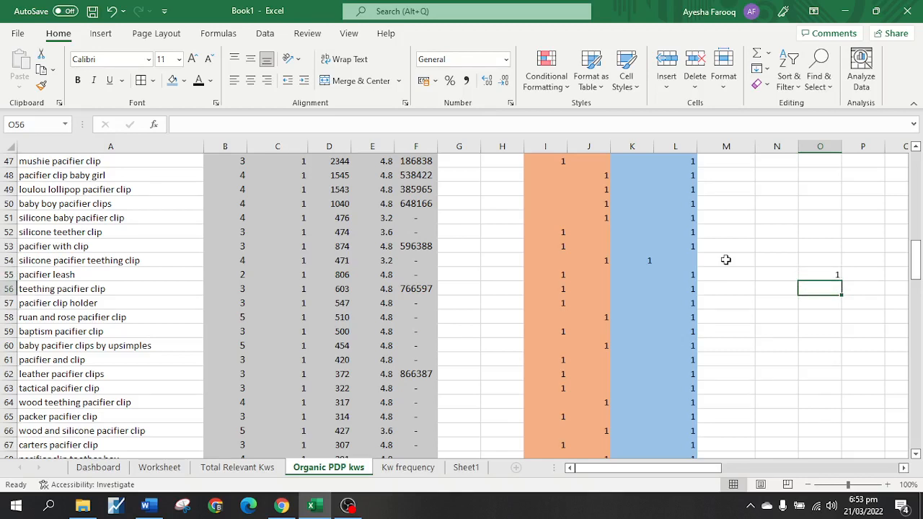
key(Up)
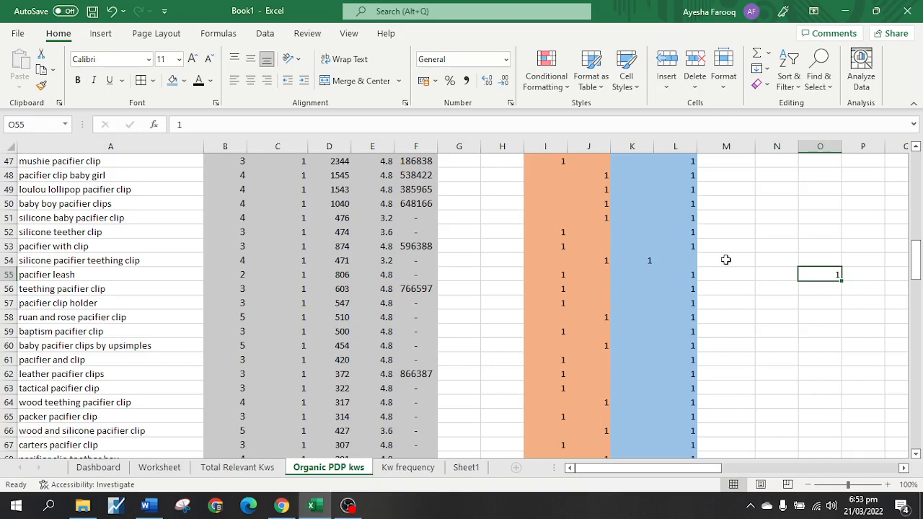
key(Delete)
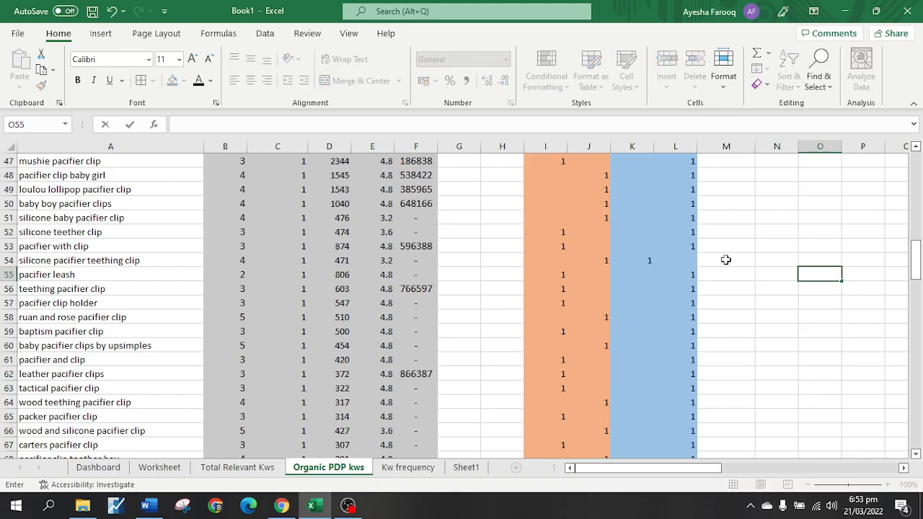
key(Down)
- Enter 1 in the Product defining column for "pacifier leash" in row 55
key(Left)
key(Left)
key(Down)
key(Down)
key(Down)
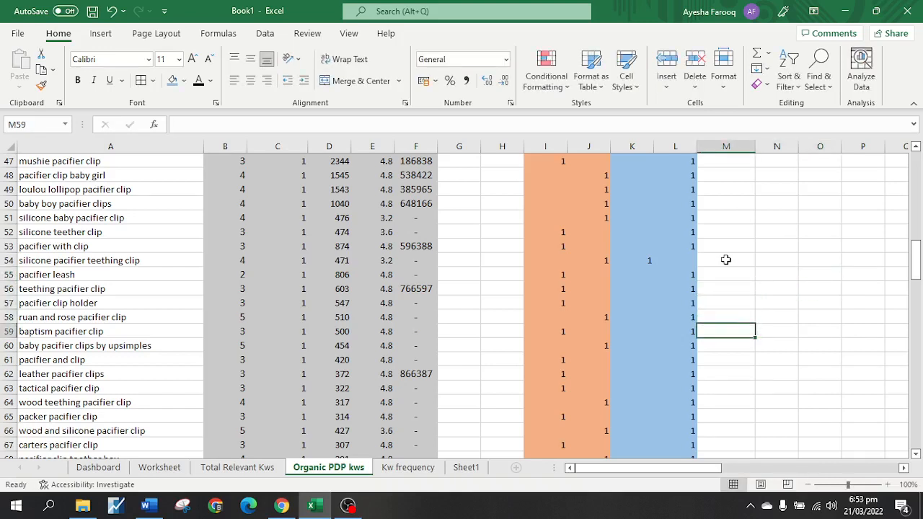
key(Up)
key(Up)
key(Up)
key(Up)
key(Right)
text(1)
key(Return)
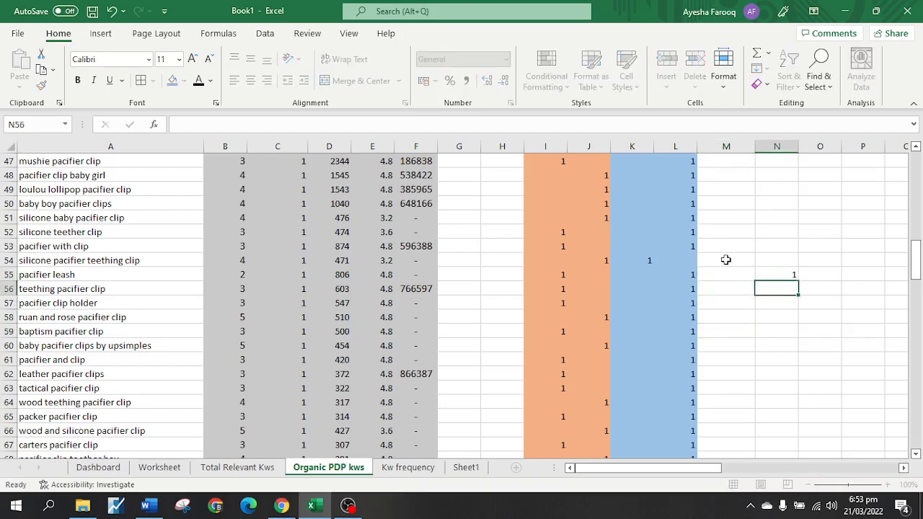
- Enter 1 in the Customer Defining column for "pacifier clip silicone girl" in row 74
key(Left)
key(Down)
key(Down)
key(Down)
key(Down)
key(Down)
key(Down)
key(Down)
key(Down)
key(Down)
key(Down)
key(Down)
key(Down)
key(Down)
key(Down)
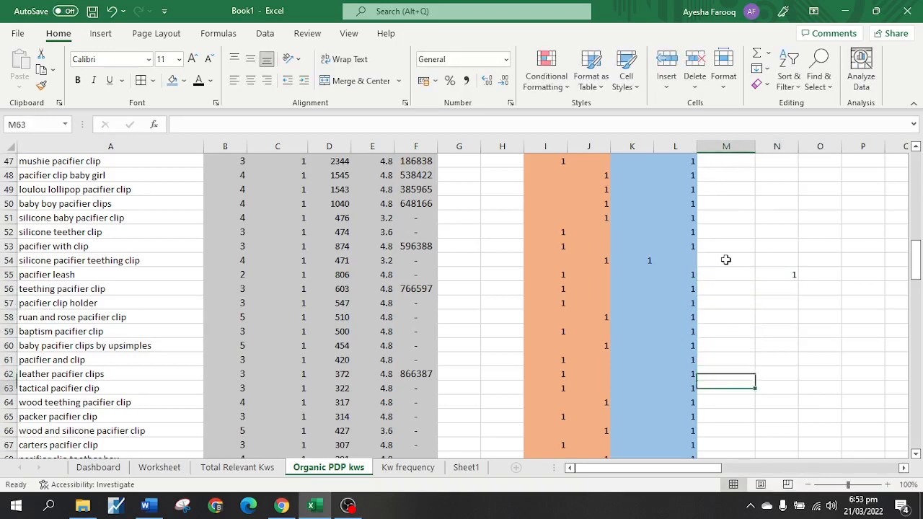
key(Down)
key(Down)
key(Down)
key(Down)
key(Down)
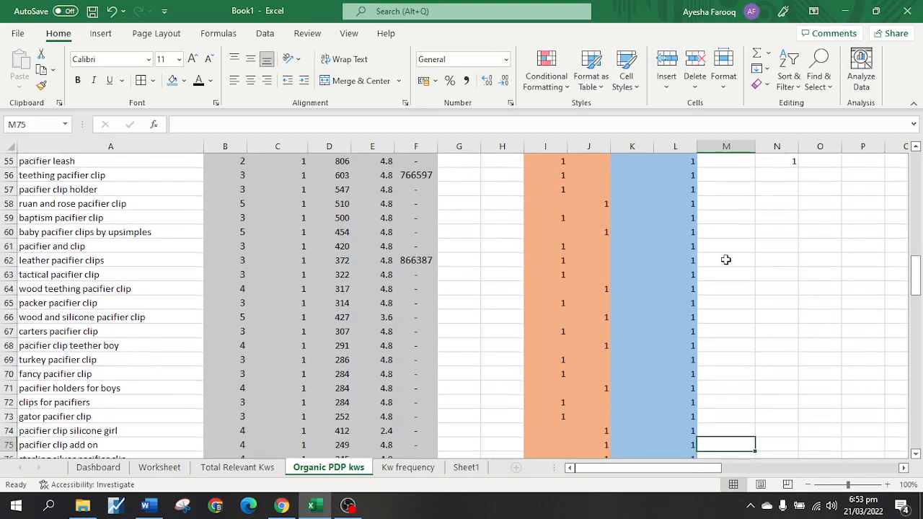
key(Up)
text(1)
key(Return)
- Enter 1 in the Customer Defining column for "retractable pacifier clip" in row 81
key(Down)
key(Down)
key(Down)
key(Down)
key(Down)
key(Down)
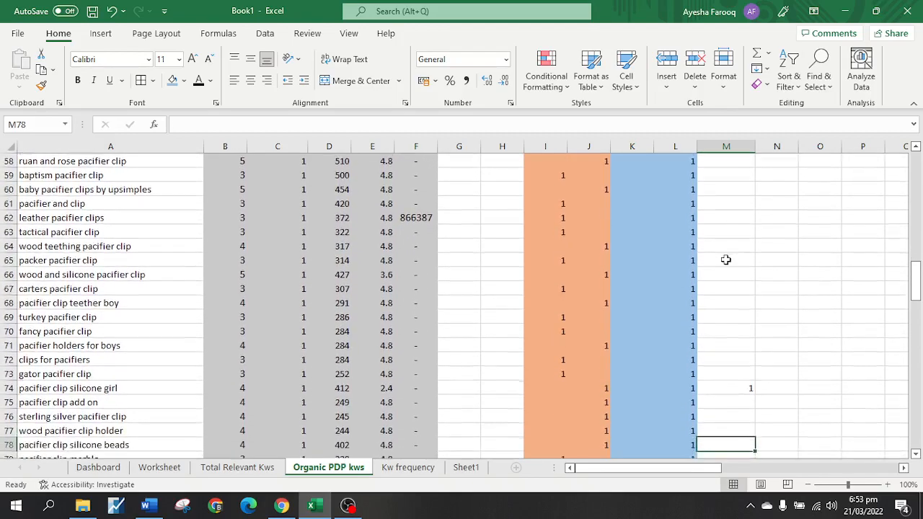
text(1)
key(Return)
- Enter 1 in the Customer Defining column for "pacifier clip dog" in row 89
key(Down)
key(Down)
key(Down)
key(Down)
key(Down)
key(Down)
key(Down)
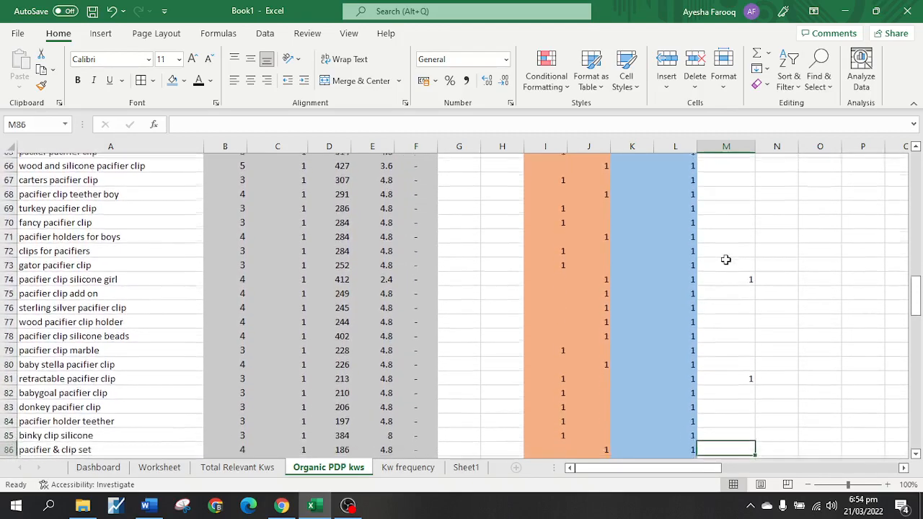
key(Down)
key(Down)
key(Down)
key(Down)
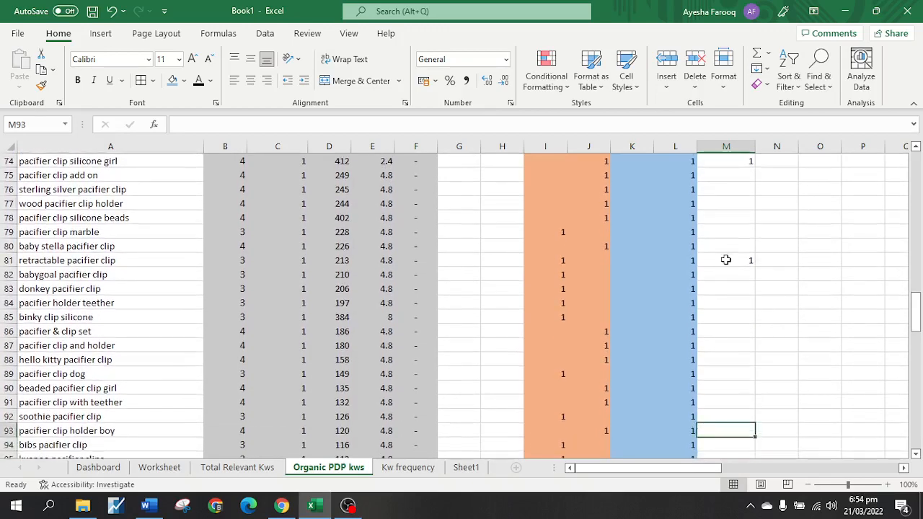
key(Up)
key(Up)
key(Up)
key(Up)
text(1)
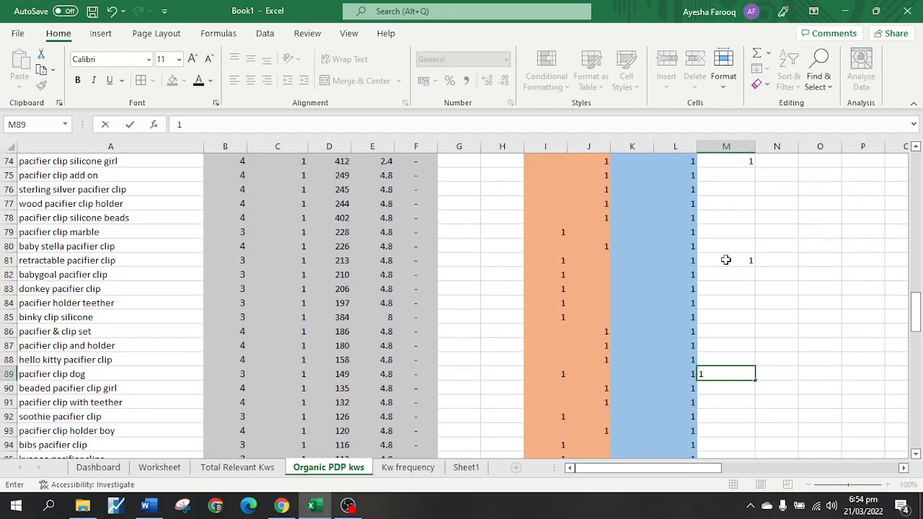
key(Return)
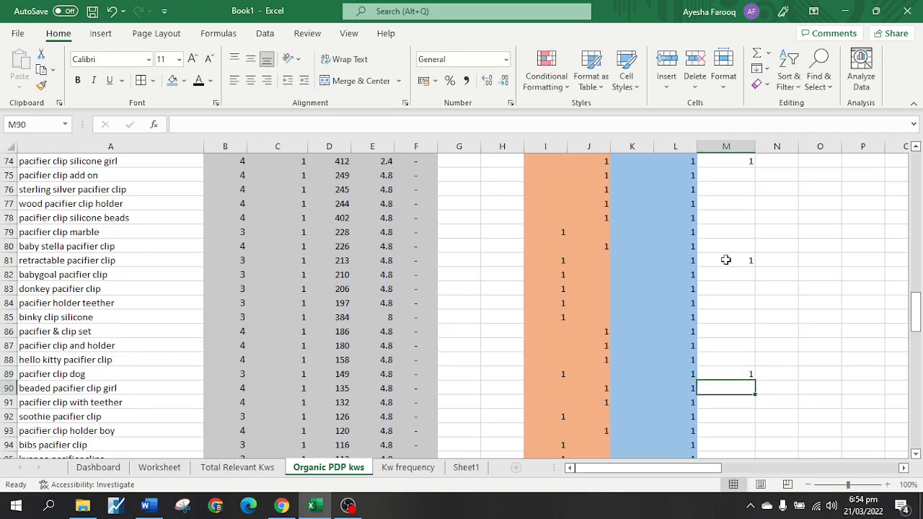
- Enter 1 in the Customer Defining column for "pacifier clip holder boy" in row 93
key(Down)
key(Down)
key(Down)
key(Down)
key(Down)
key(Down)
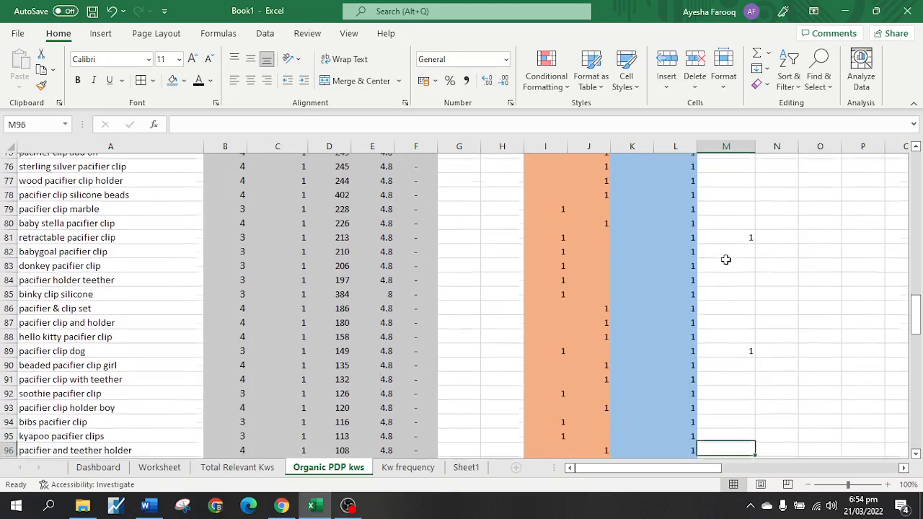
key(Up)
key(Up)
key(Up)
text(1)
key(Return)
- Review the keywords in rows 94 to 104 for further customer-defining phrases
key(Down)
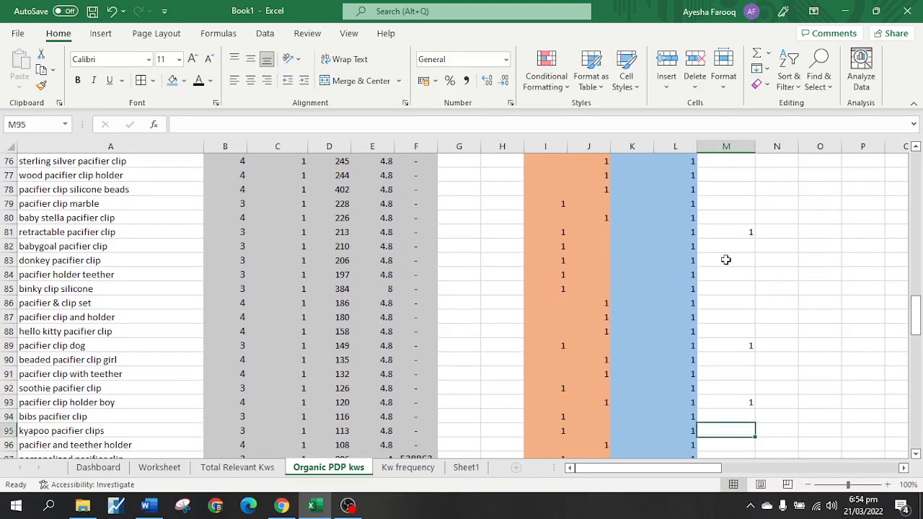
key(Down)
key(Down)
key(Down)
key(Down)
key(Down)
key(Down)
key(Down)
key(Down)
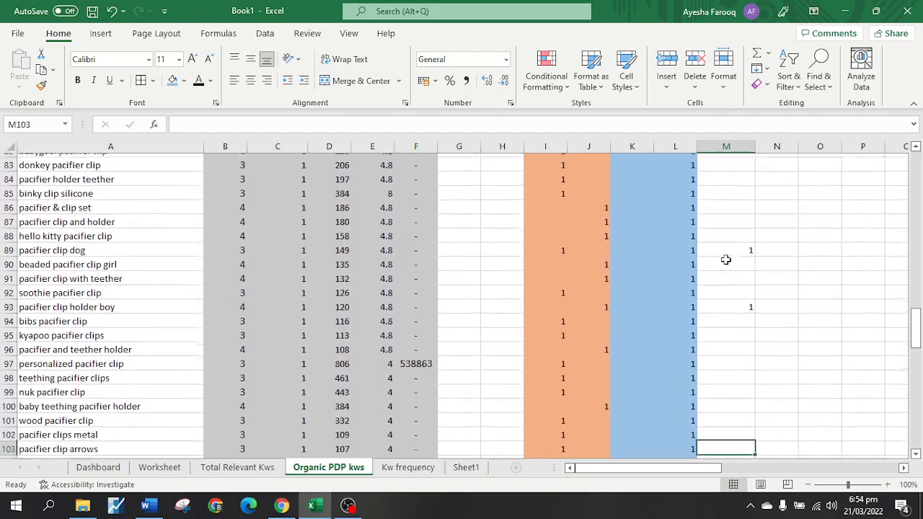
key(Down)
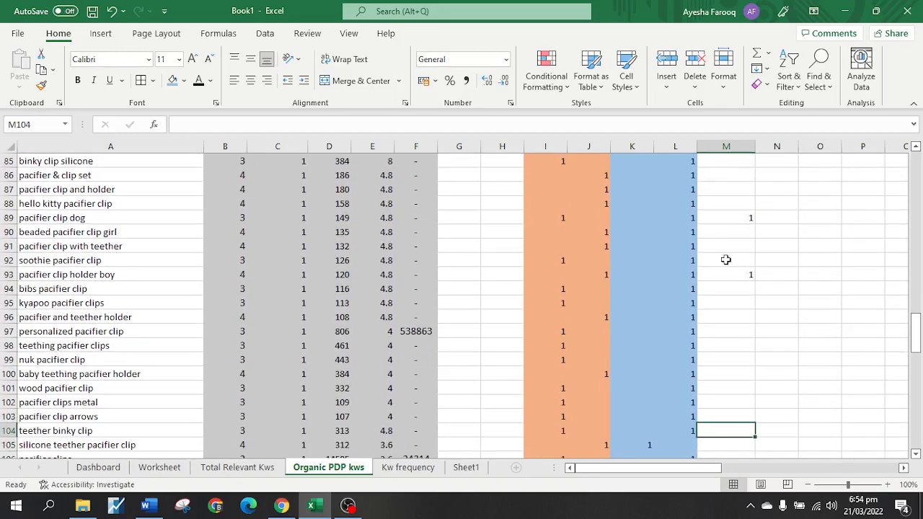
- Filter the Customer Defining column to show only the blank rows
scroll(801, 287, up, 20)
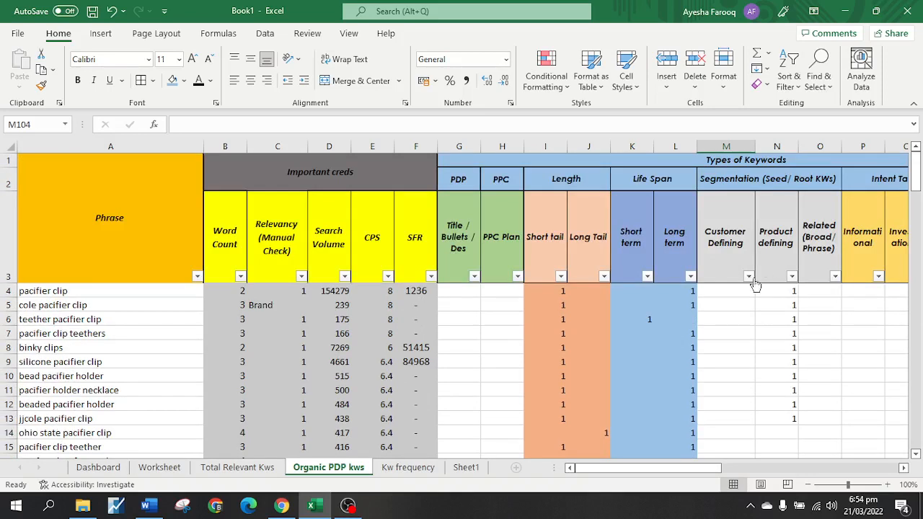
click(748, 276)
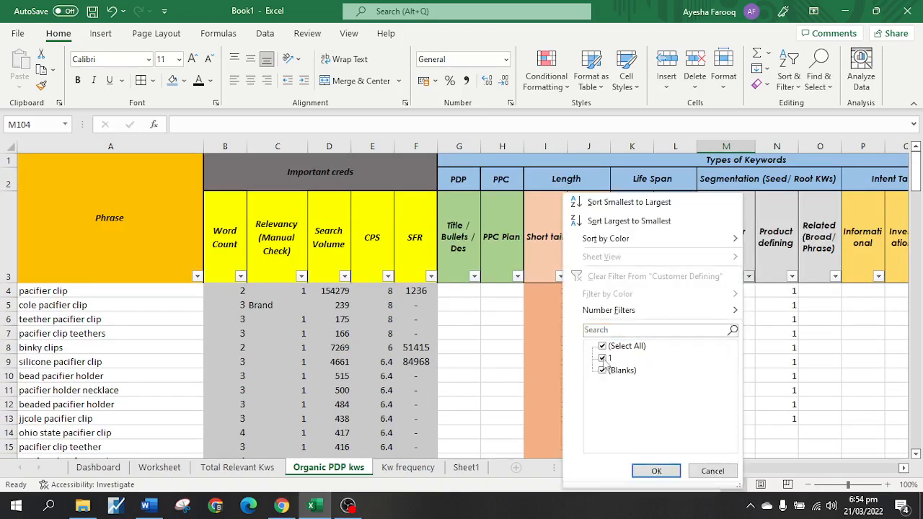
click(603, 358)
click(656, 471)
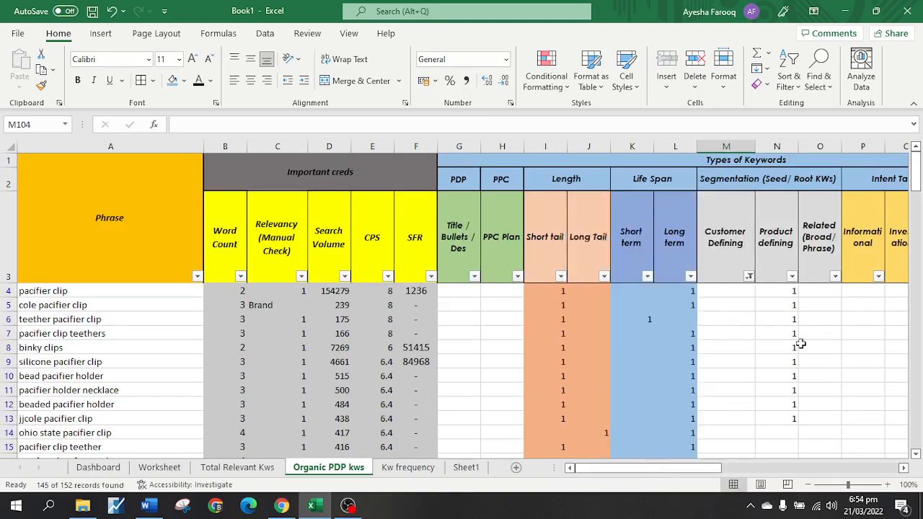
- Fill the 1 in the Product defining column from row 13 down through row 155 of the filtered keywords
click(784, 419)
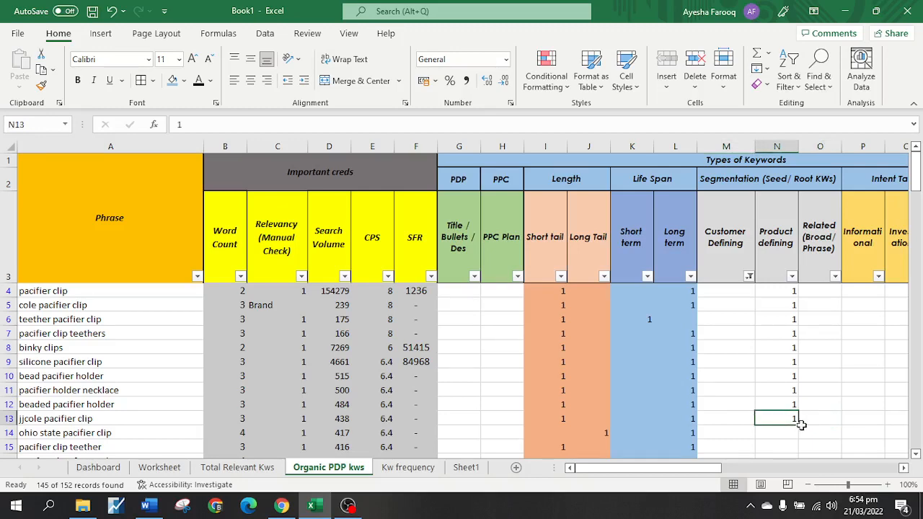
mouse_move(796, 424)
mouse_down()
mouse_move(792, 518)
mouse_move(804, 445)
mouse_move(787, 456)
mouse_move(785, 418)
mouse_up()
click(752, 263)
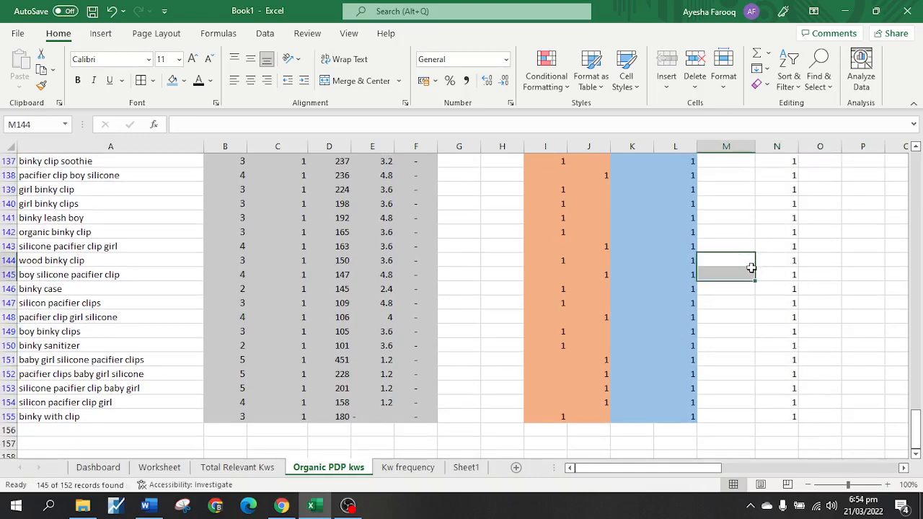
- Clear the Customer Defining filter so that all keyword rows are shown
key(ctrl+Home)
click(736, 363)
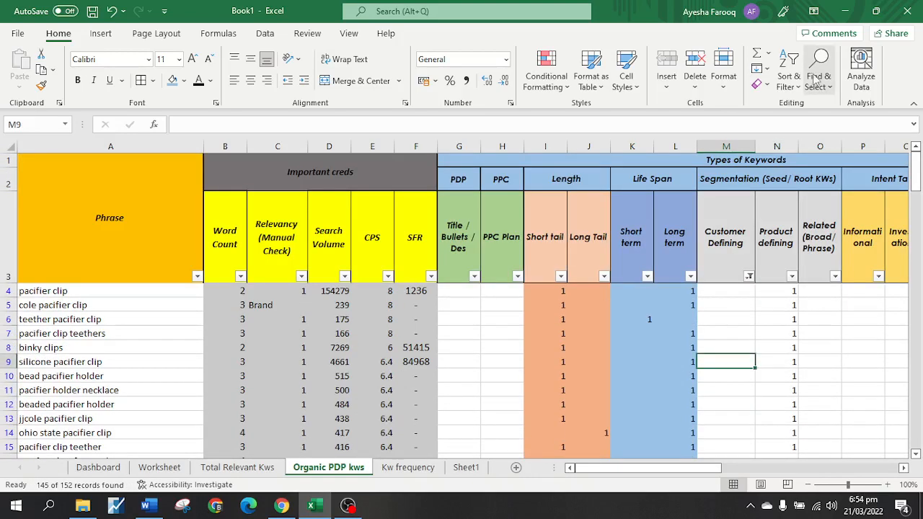
click(782, 87)
click(788, 181)
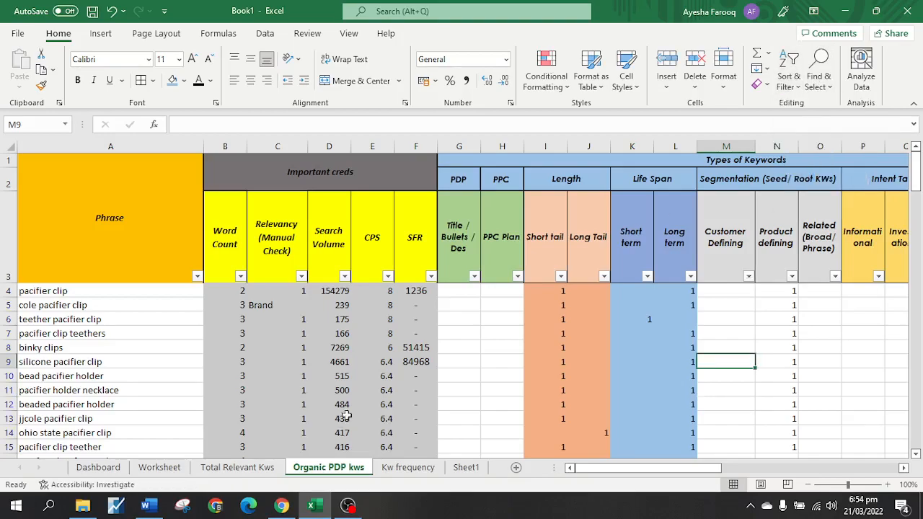
click(347, 506)
click(348, 506)
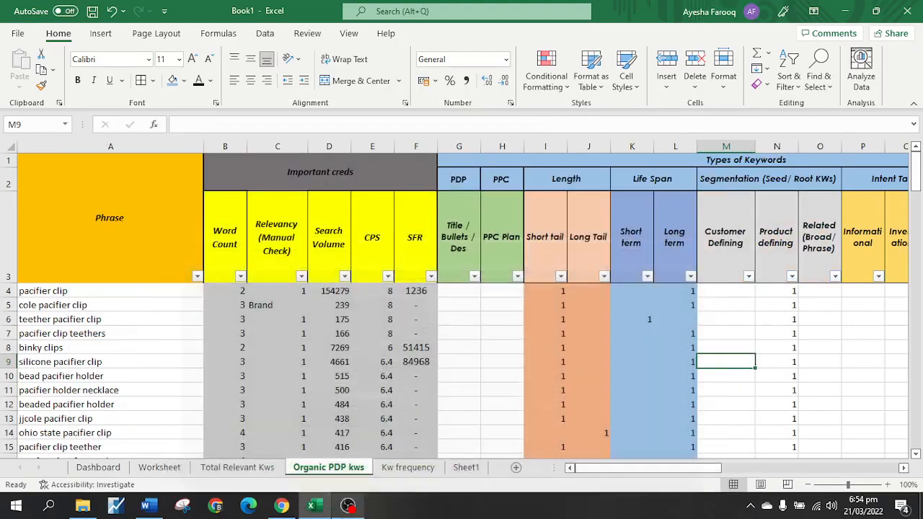
- Shade the three Segmentation columns, M4 to O155, with a light orange fill like the Length columns
scroll(701, 361, right, 4)
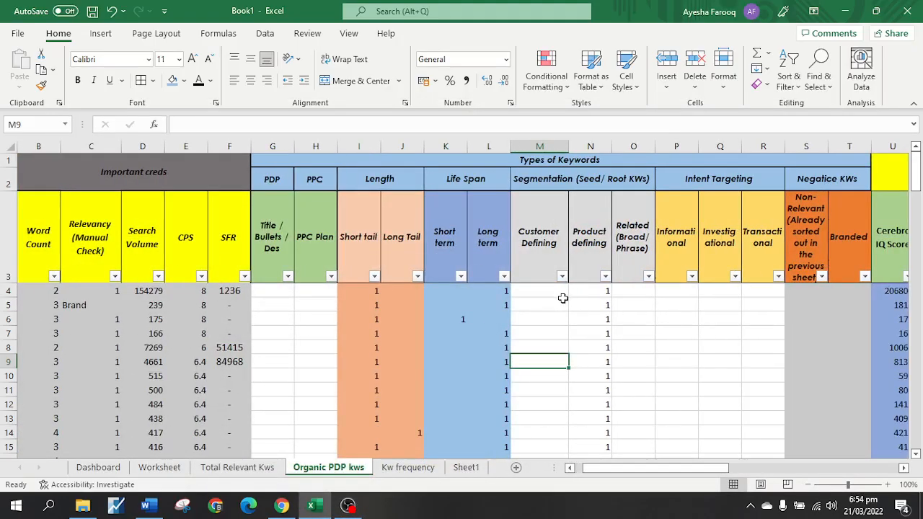
drag(552, 290, 635, 437)
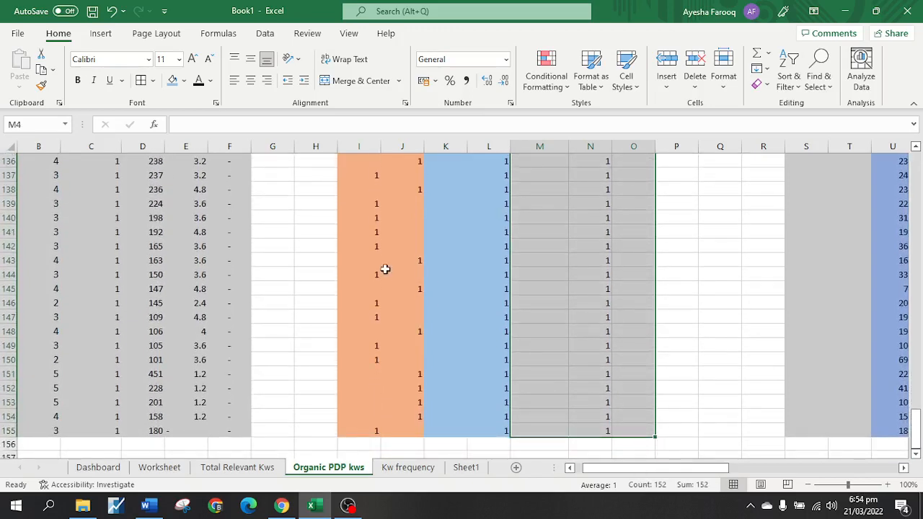
click(184, 80)
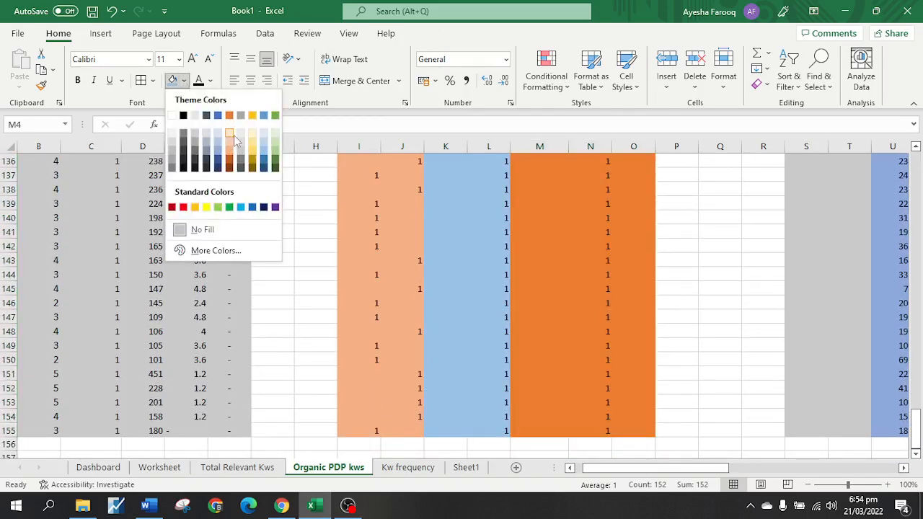
click(230, 160)
scroll(670, 291, up, 20)
click(676, 291)
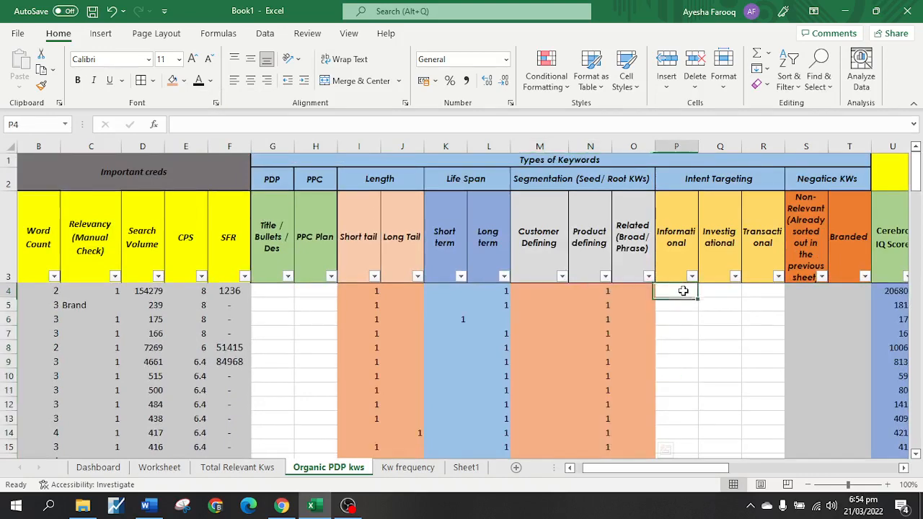
- Freeze the first column so the Phrase keywords stay in view during horizontal scrolling
scroll(380, 286, left, 3)
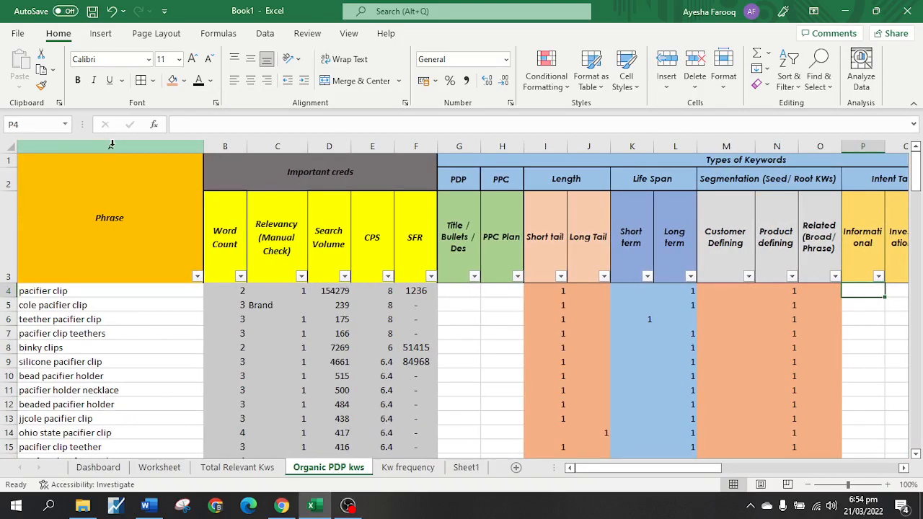
click(112, 147)
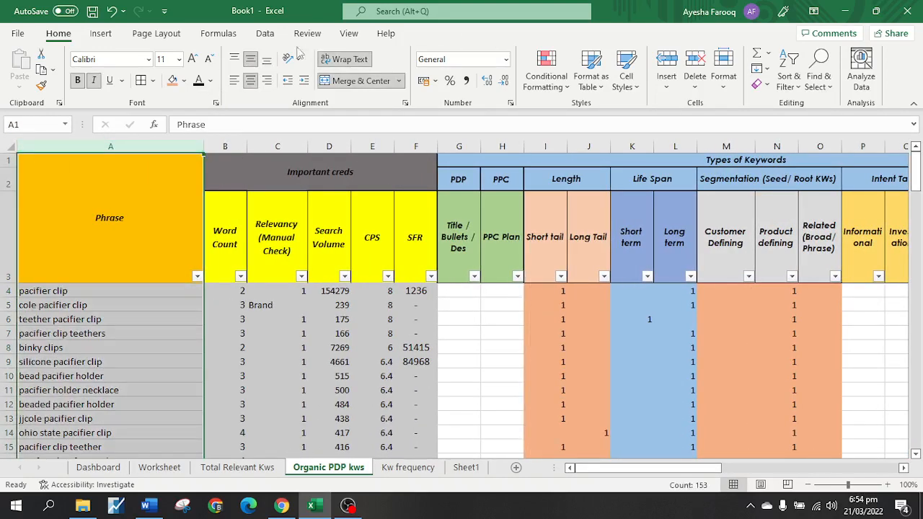
click(267, 34)
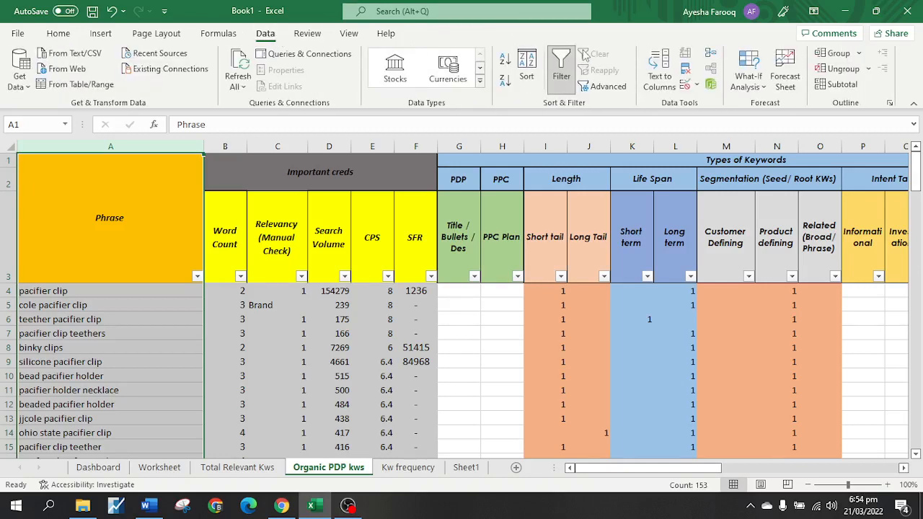
click(348, 33)
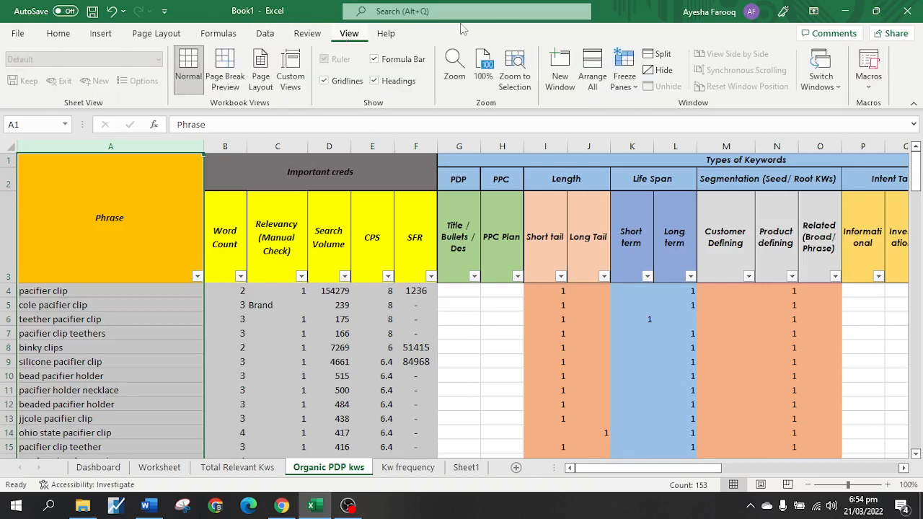
click(626, 81)
click(682, 182)
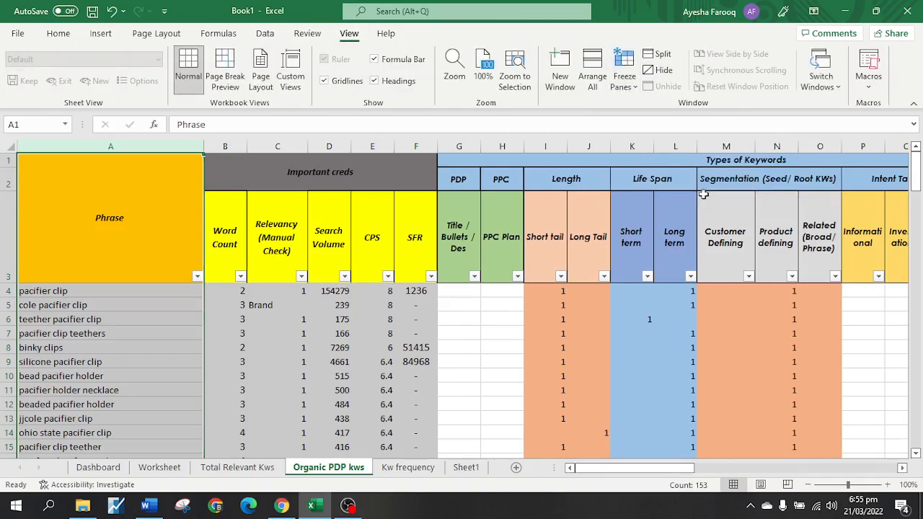
- Mark the phrase "pacifier clip" as Informational by entering 1 in cell P4 of the Organic PDP kws sheet
click(546, 404)
scroll(543, 402, right, 4)
scroll(543, 402, right, 3)
scroll(546, 401, left, 4)
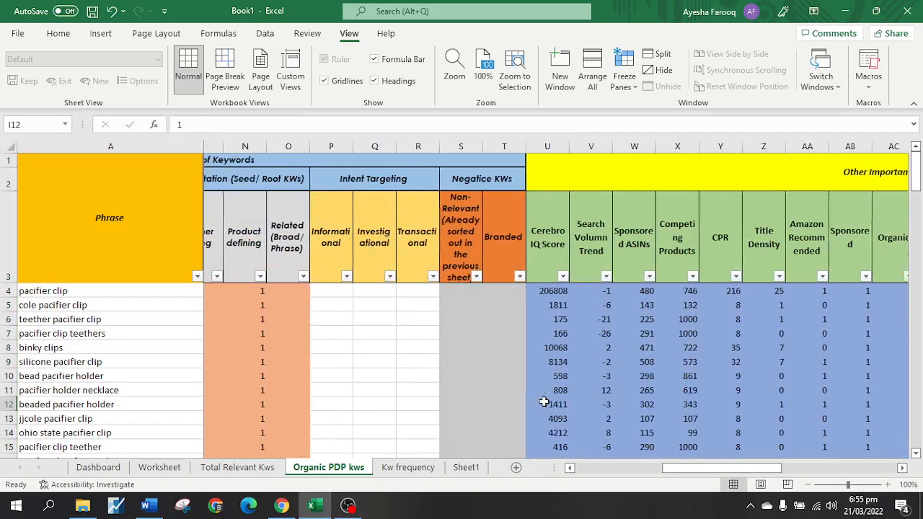
scroll(410, 402, down, 1)
scroll(410, 401, up, 1)
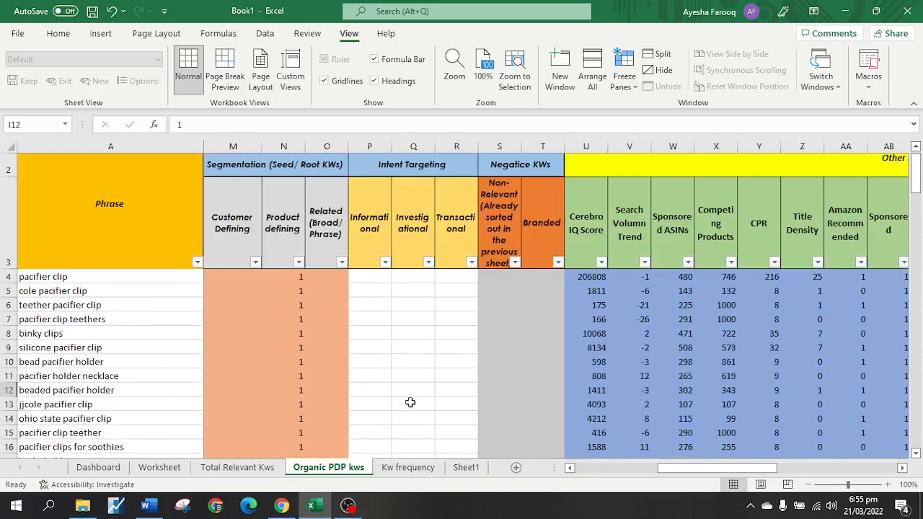
click(370, 279)
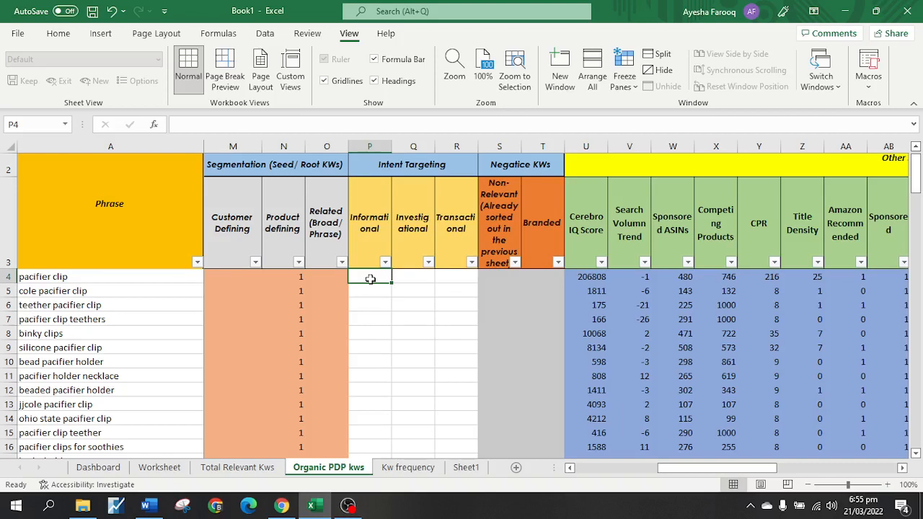
scroll(370, 279, down, 1)
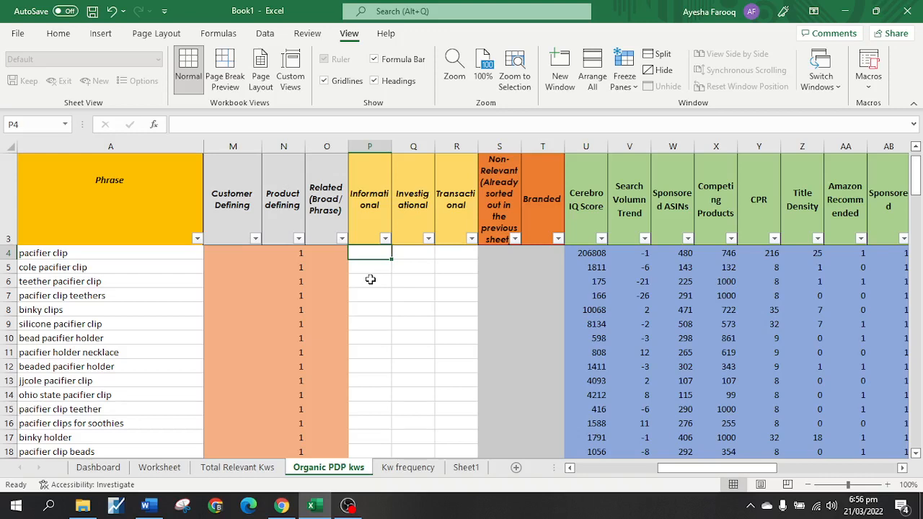
text(1)
key(ctrl+Return)
- Mark the phrase "teether pacifier clip" as Investigational by entering 1 in cell Q6
key(Right)
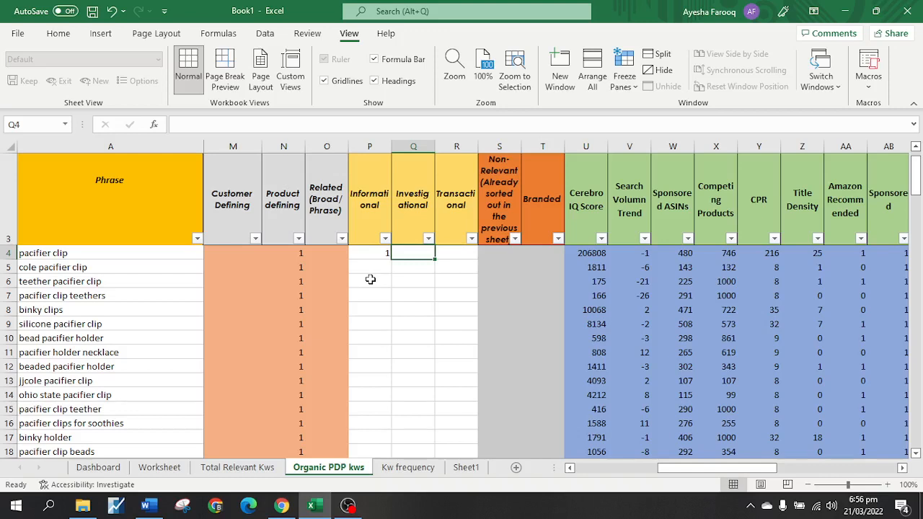
key(Down)
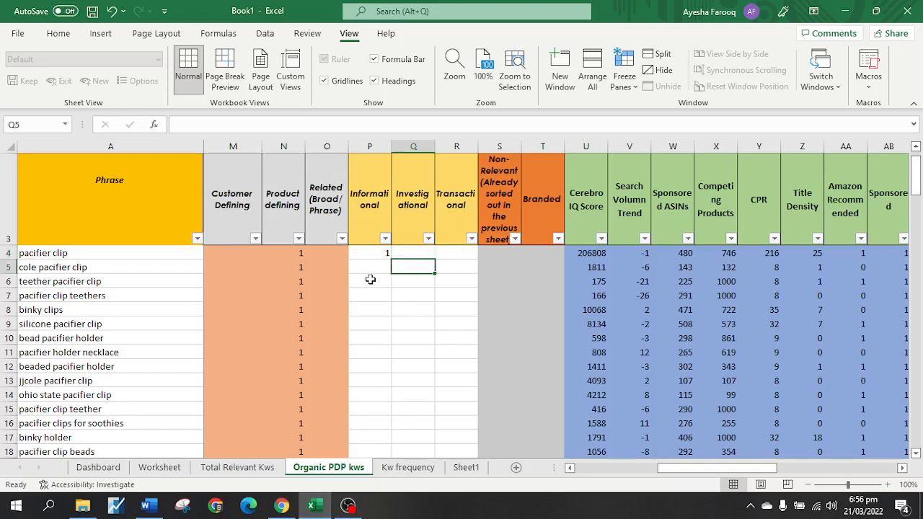
key(Down)
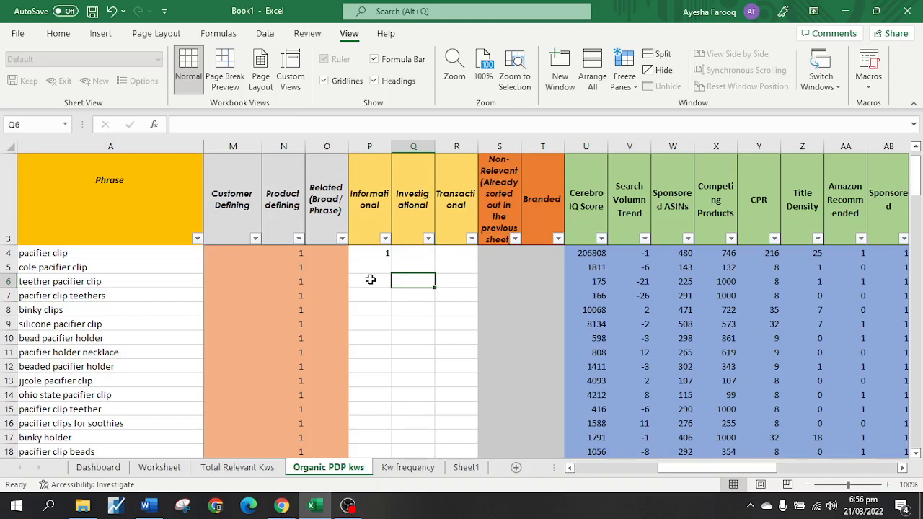
text(1)
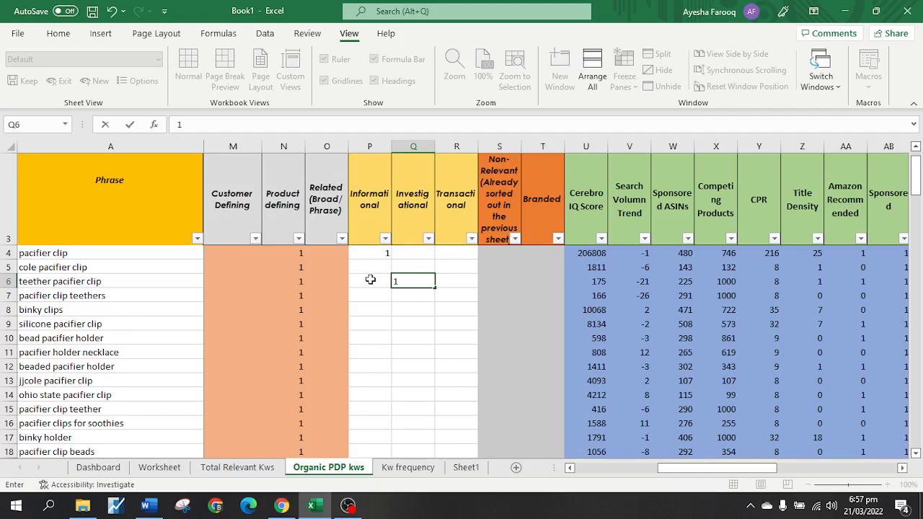
scroll(370, 279, down, 3)
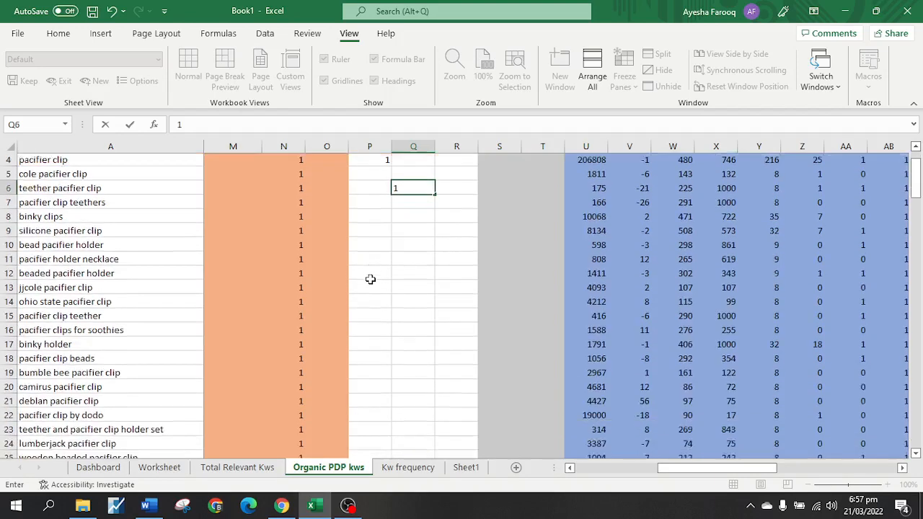
scroll(370, 280, up, 2)
scroll(370, 280, up, 1)
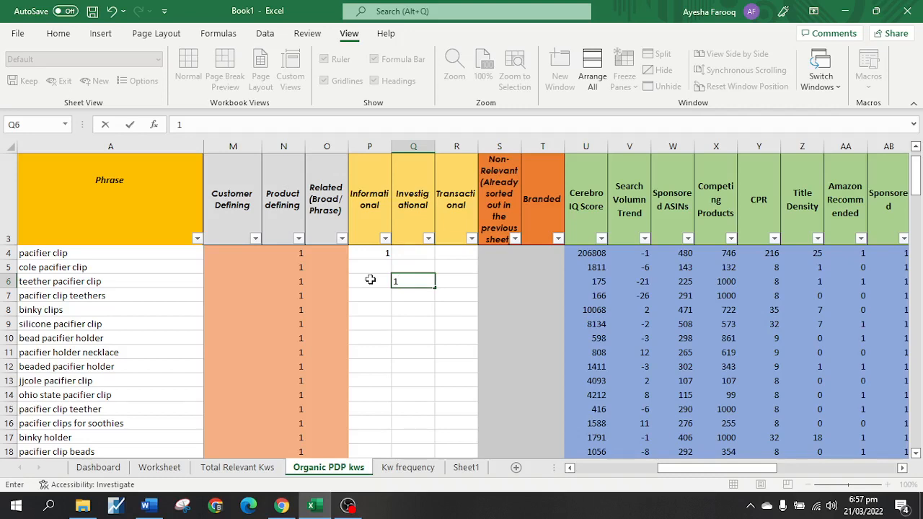
key(Return)
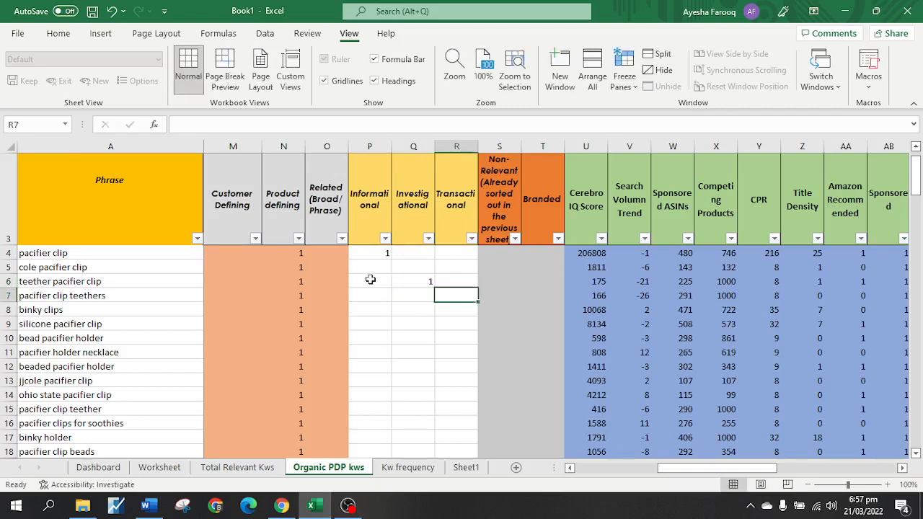
- Mark the phrase "cole pacifier clip" as Informational by entering 1 in cell P5
key(Up)
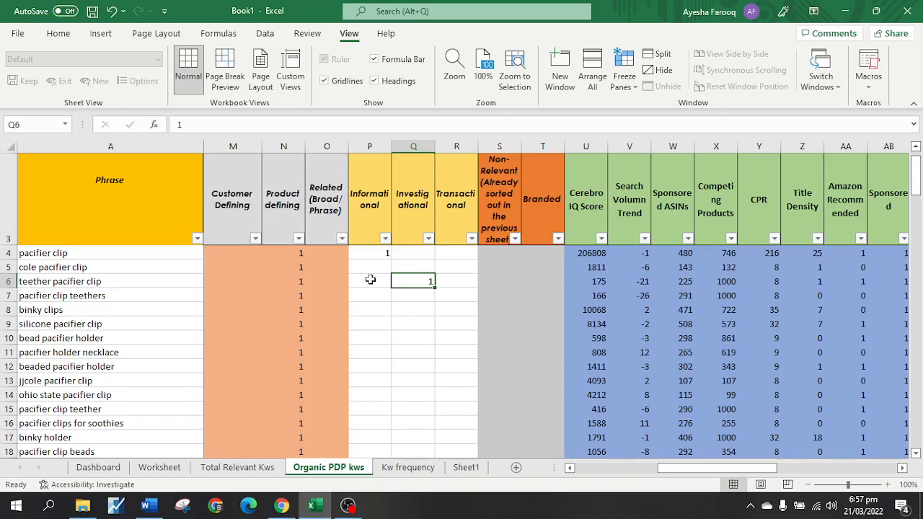
key(Right)
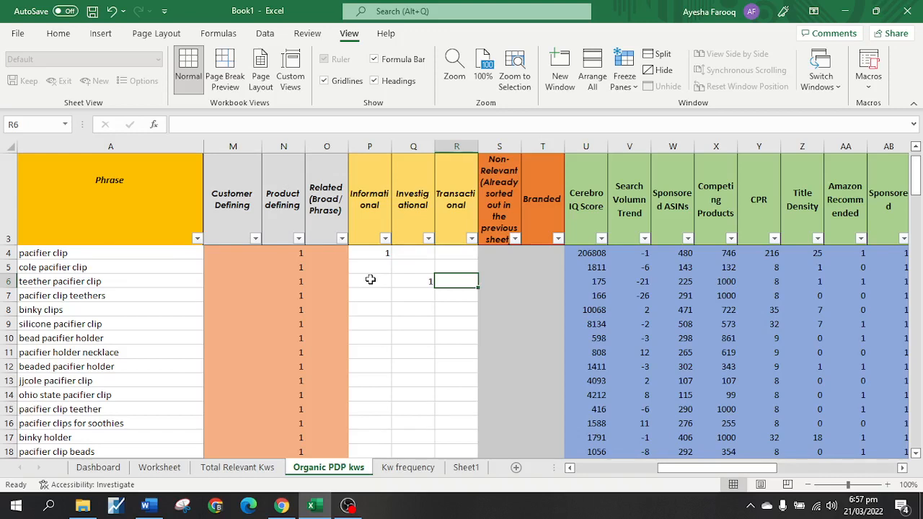
key(Up)
key(Left)
key(Left)
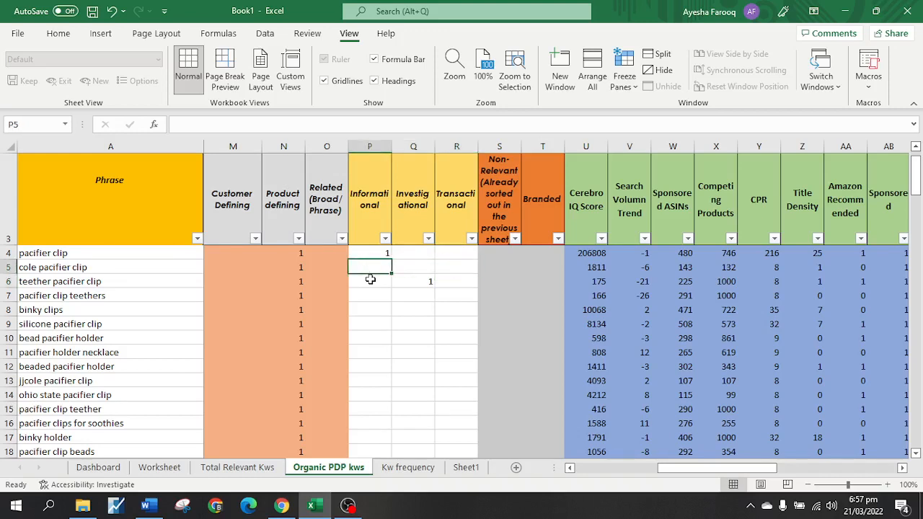
text(1)
key(Return)
- Mark the phrase "teether and pacifier clip holder set" as Transactional by entering 1 in cell R23
key(Down)
key(Right)
key(Right)
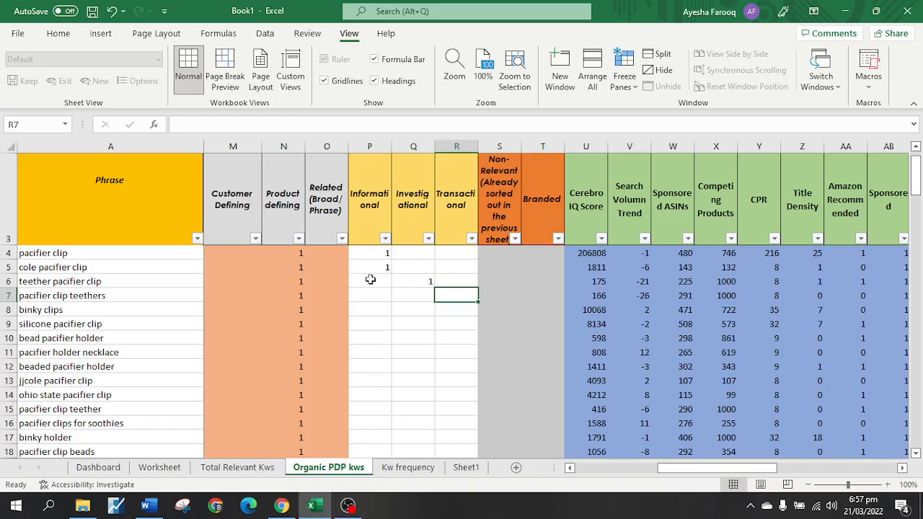
scroll(370, 279, down, 1)
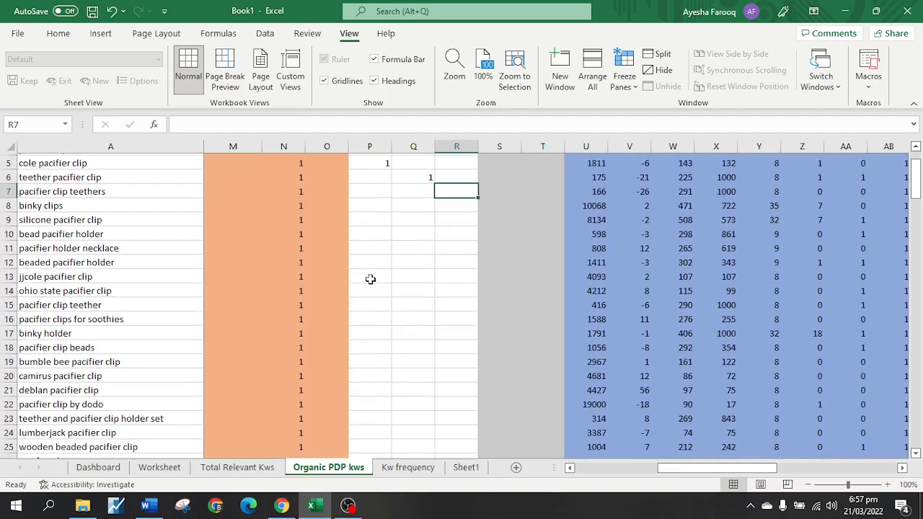
key(Down)
key(Down)
key(Down)
key(Down)
key(Down)
key(Down)
key(Down)
key(Down)
key(Down)
key(Down)
key(Down)
key(Down)
key(Down)
key(Down)
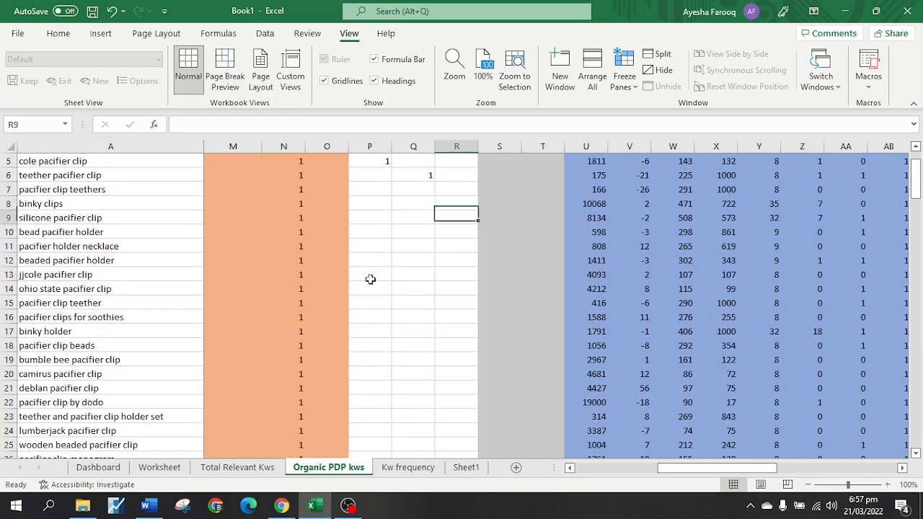
key(Down)
key(Down)
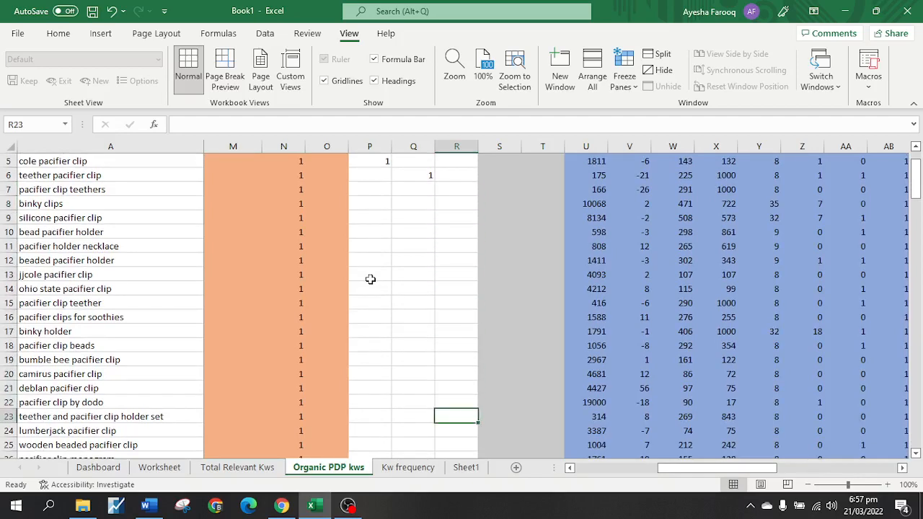
scroll(370, 280, down, 2)
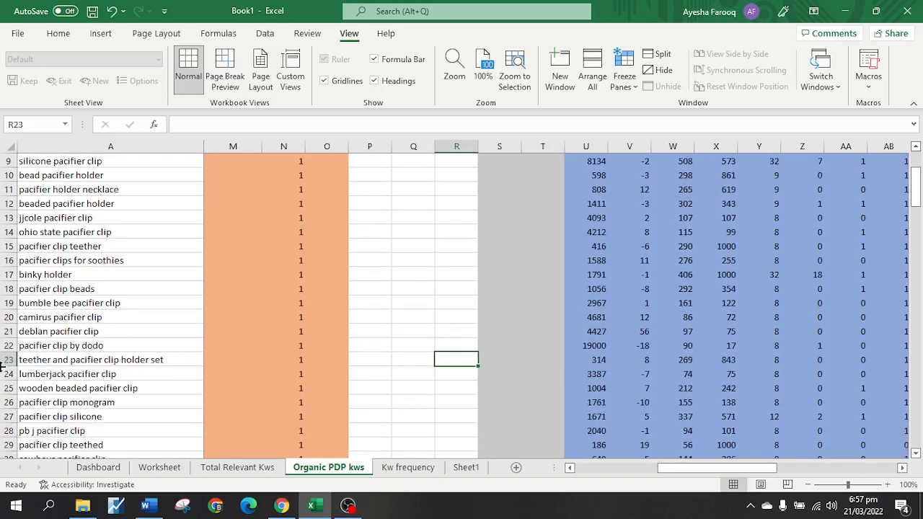
scroll(45, 376, down, 1)
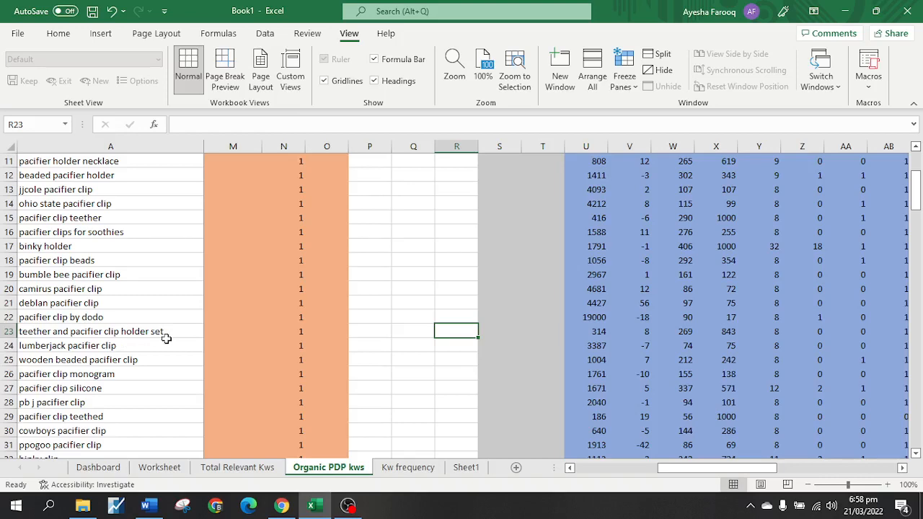
scroll(166, 339, down, 1)
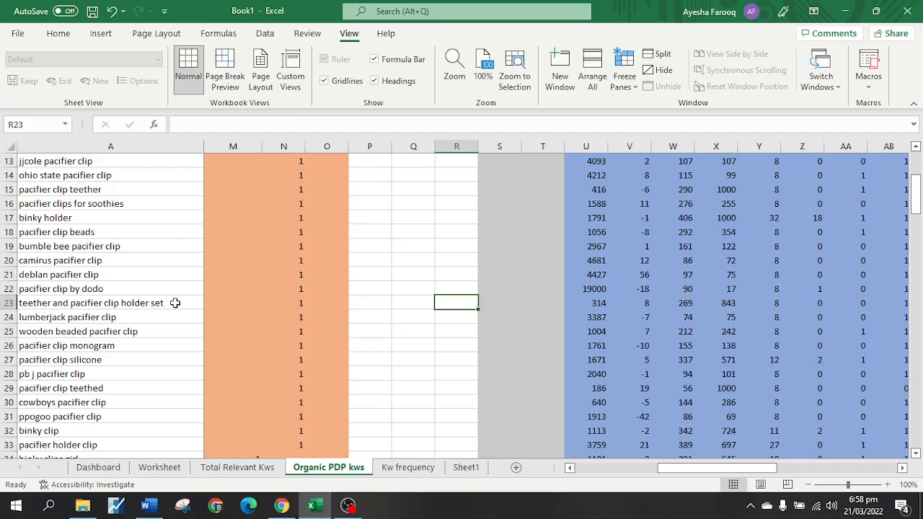
scroll(176, 303, down, 1)
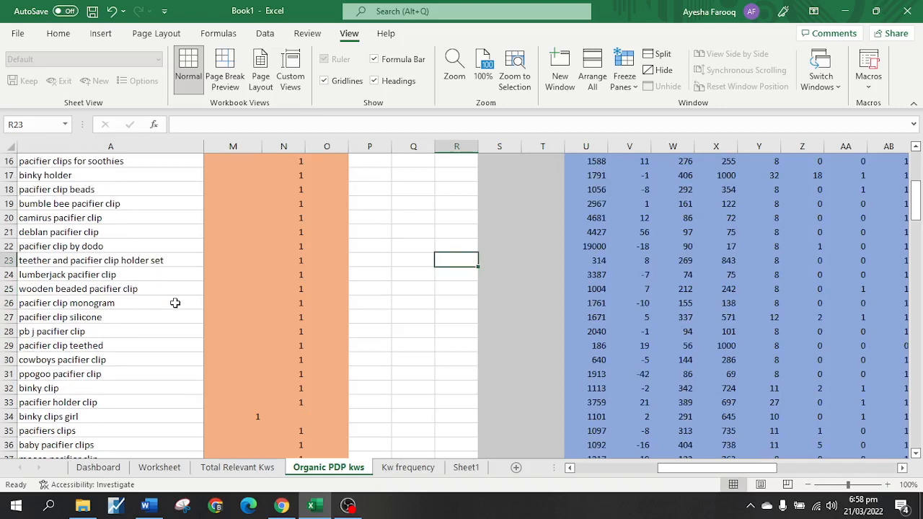
text(1)
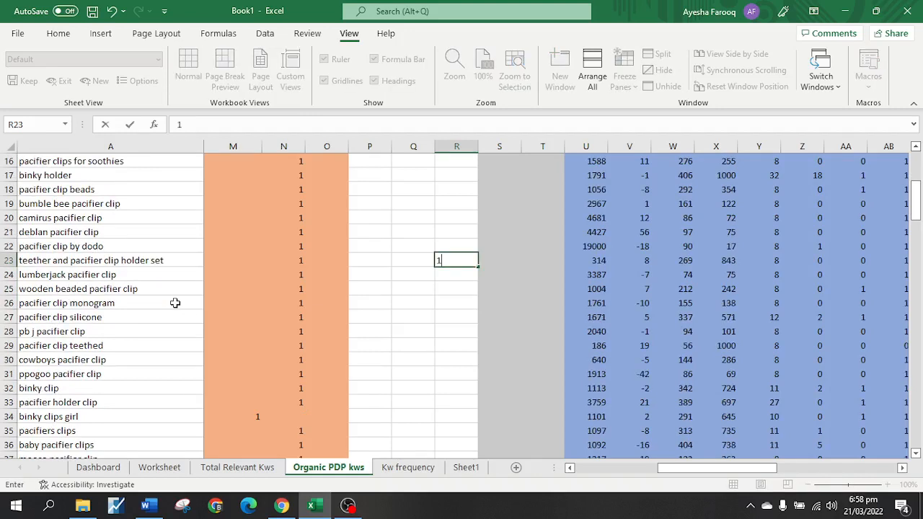
key(Return)
- Mark the phrase "wooden beaded pacifier clip" as Transactional by entering 1 in cell R25
key(Down)
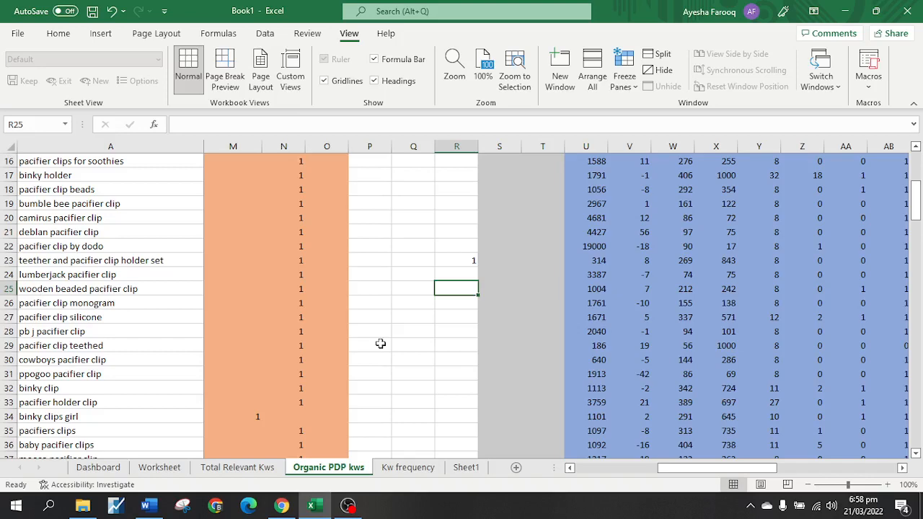
scroll(380, 344, down, 1)
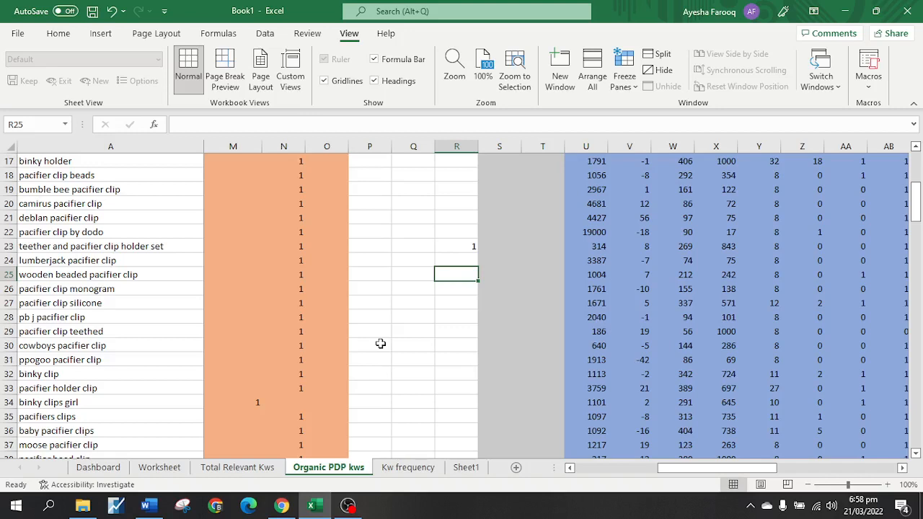
text(1)
key(Return)
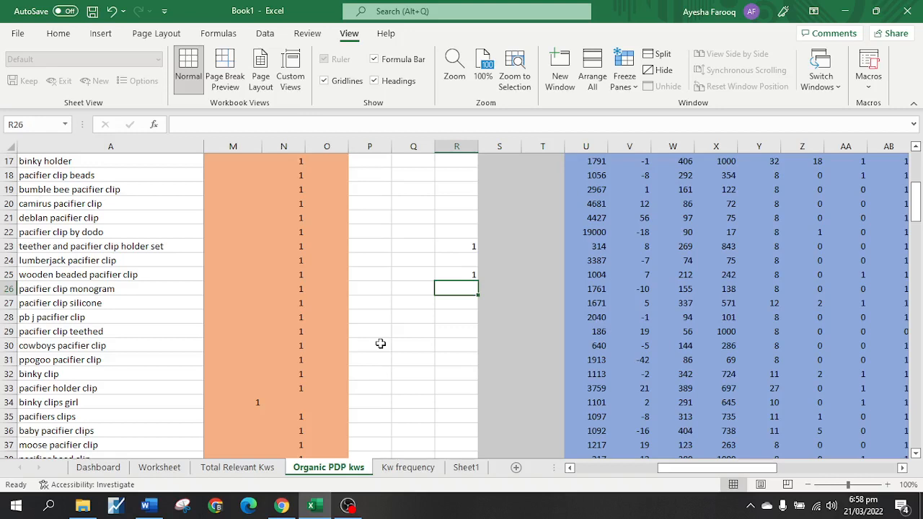
- Mark the phrase "pacifier holder clip" as Investigational by entering 1 in cell Q33
key(Down)
key(Down)
key(Down)
key(Down)
key(Down)
key(Down)
key(Down)
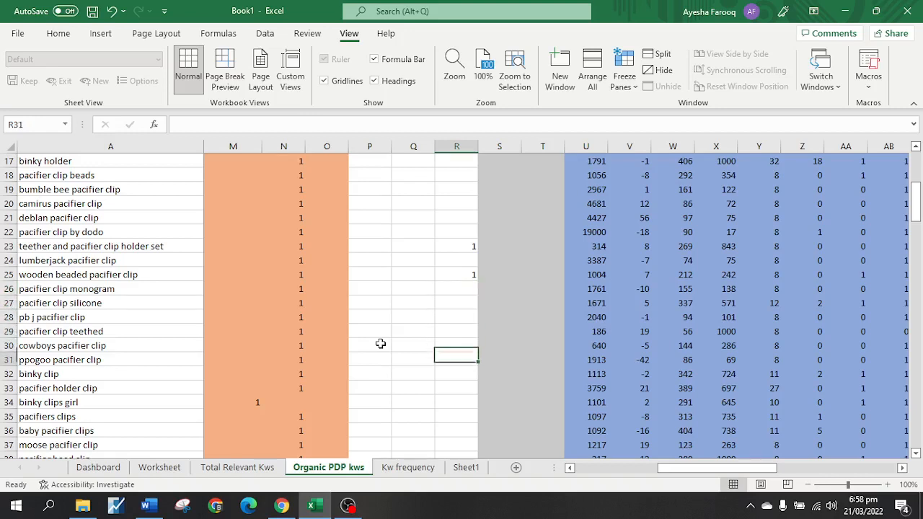
key(Down)
key(Down)
key(Up)
key(Up)
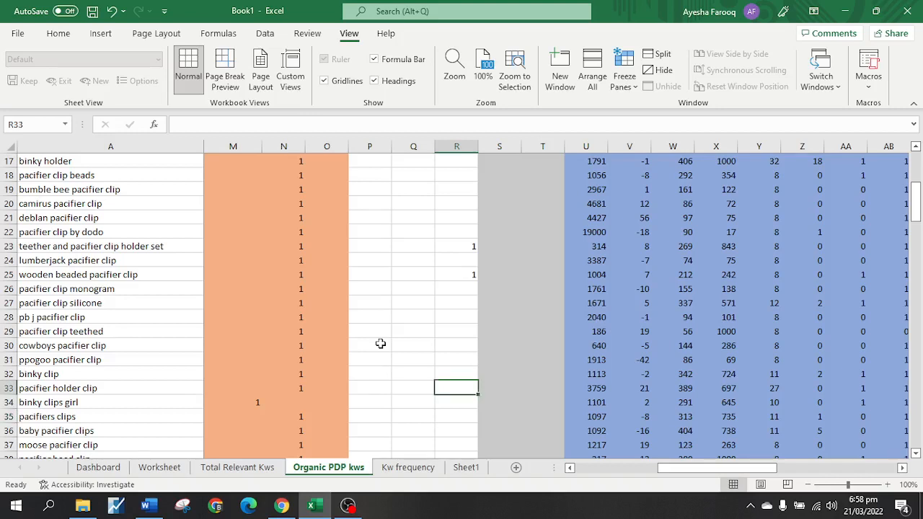
key(Left)
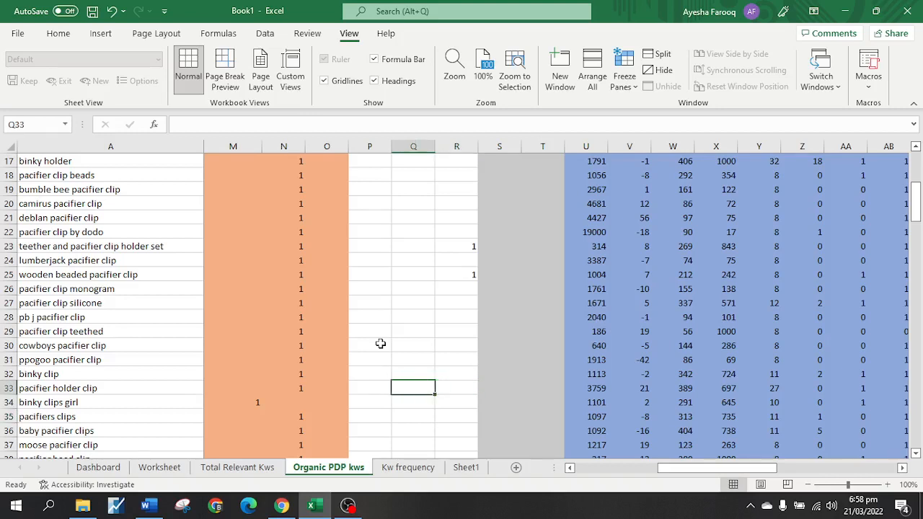
text(1)
key(Return)
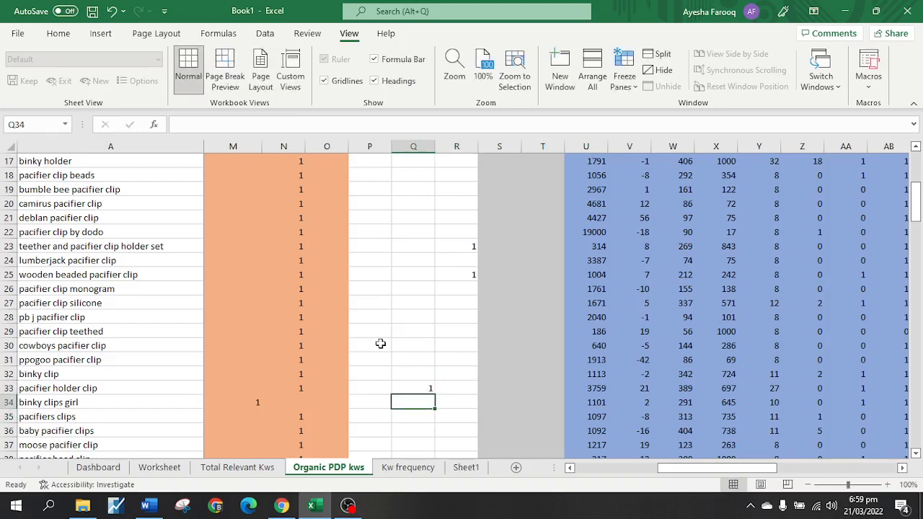
- Mark the phrase "binky clips girl" as Investigational by entering 1 in cell Q34
scroll(298, 343, down, 4)
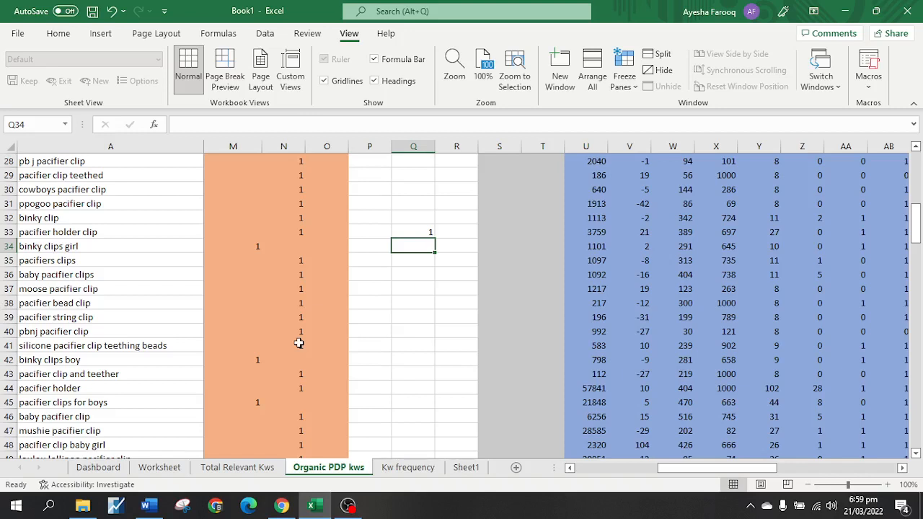
text(1)
key(Return)
- Mark the phrase "pacifiers clips" as Informational by entering 1 in cell P35
key(Down)
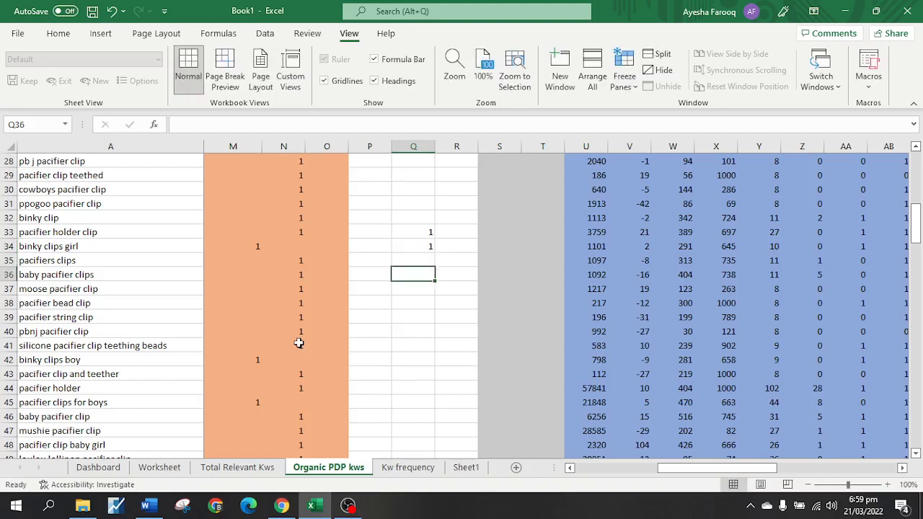
key(Down)
key(Up)
key(Up)
key(Left)
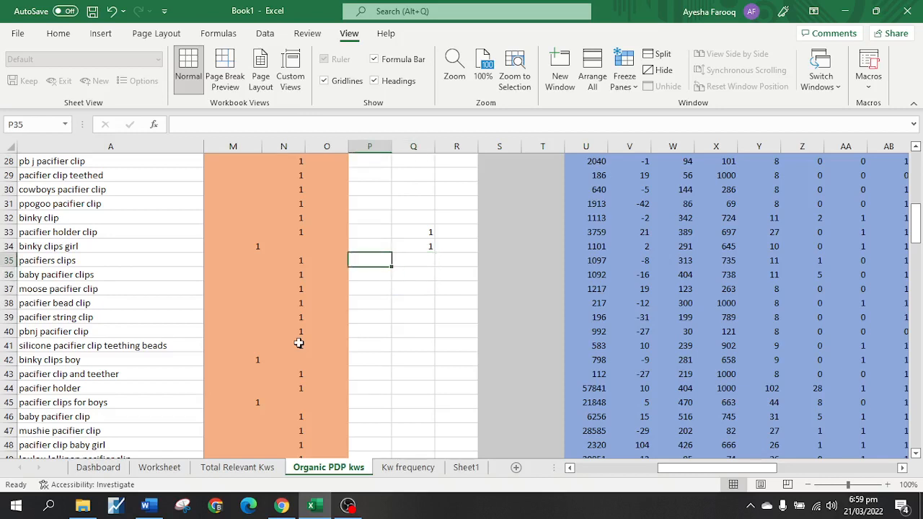
text(1)
key(Return)
- Mark the phrase "silicone pacifier clip teething beads" as Transactional by entering 1 in cell R41
key(Down)
key(Down)
key(Down)
key(Down)
key(Down)
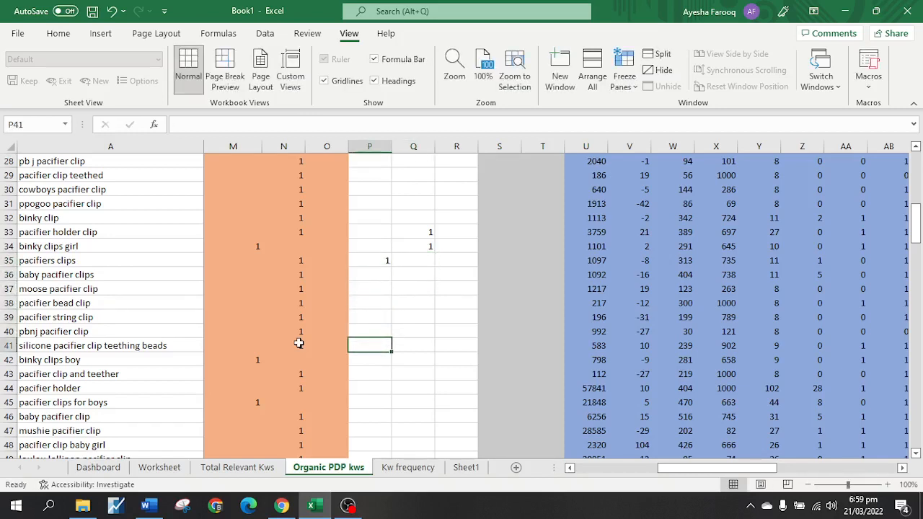
key(Right)
key(Right)
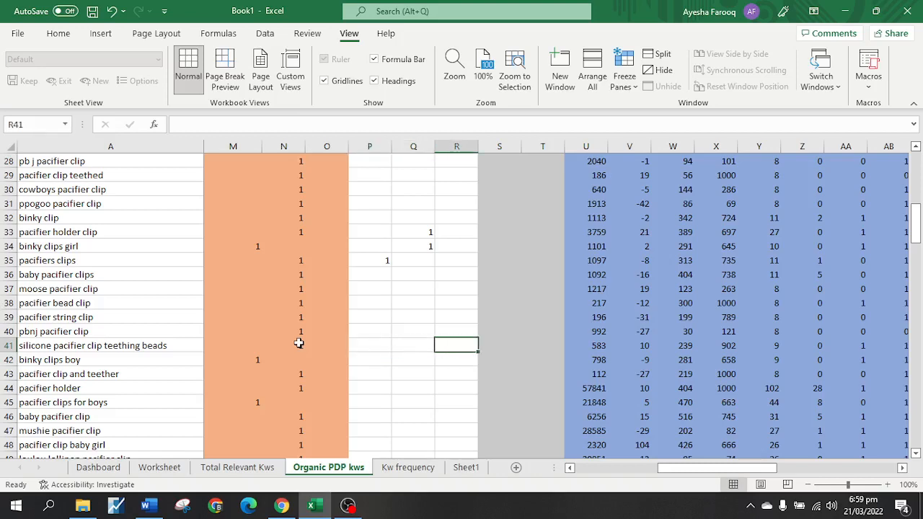
scroll(298, 343, down, 1)
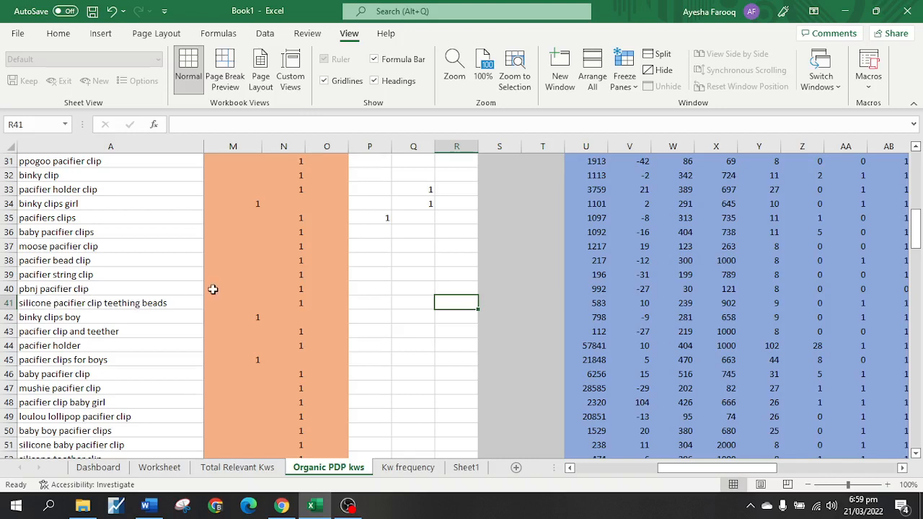
text(1)
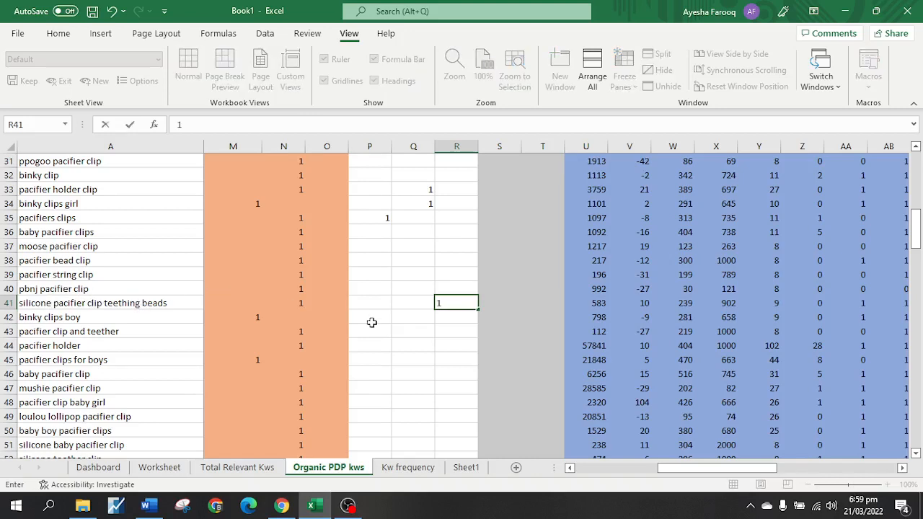
key(Return)
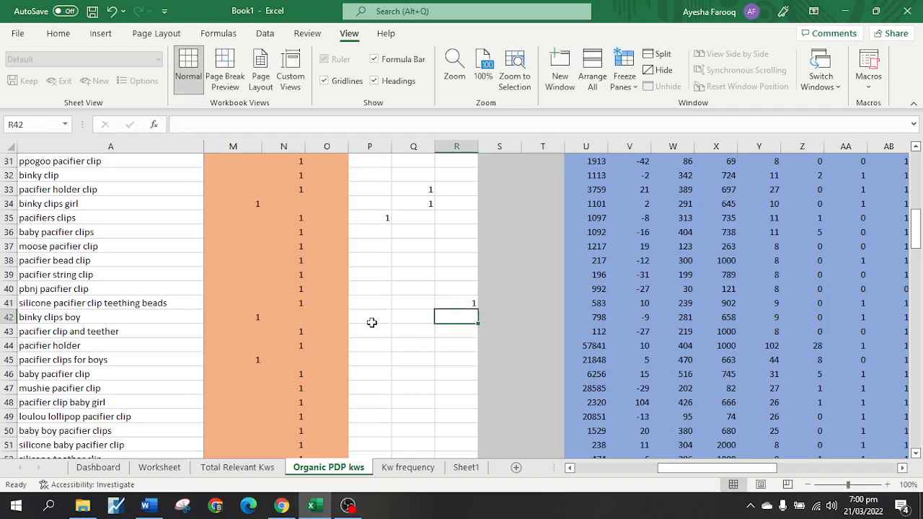
- Mark "binky clips boy" and "pacifier clip and teether" as Investigational by entering 1 in cells Q42 and Q43
key(Left)
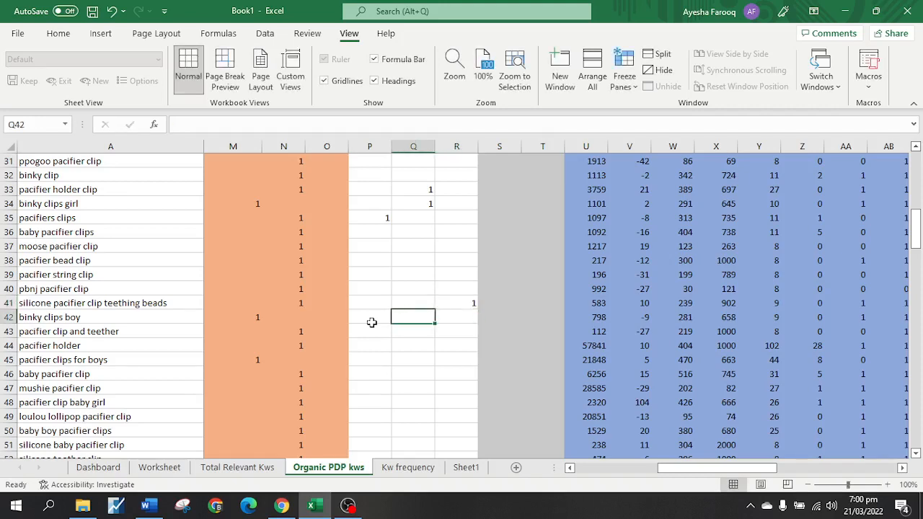
text(1)
key(Return)
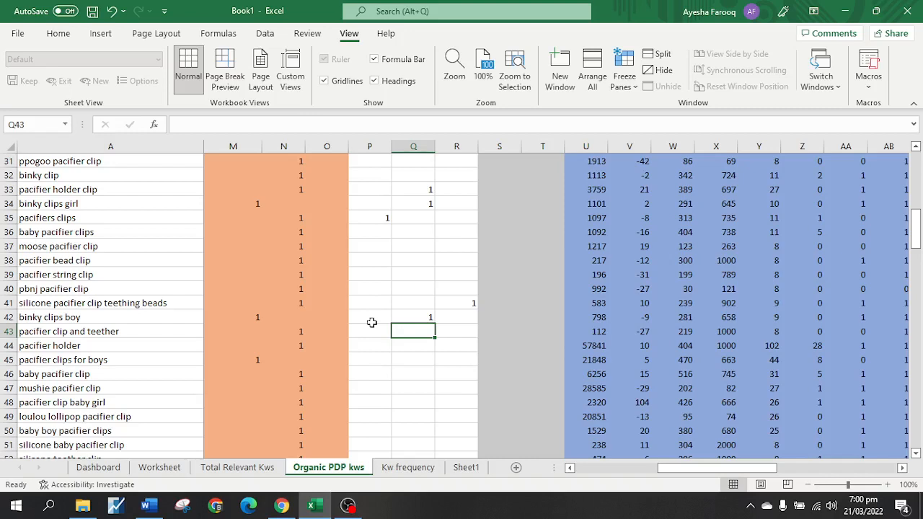
text(1)
key(Return)
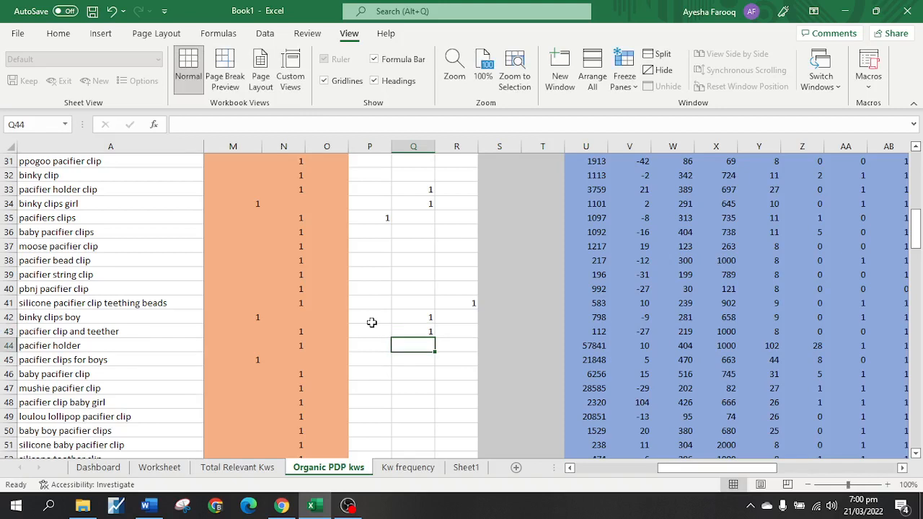
- Mark the phrase "pacifier holder" as Informational by entering 1 in cell P44
key(Left)
text(1)
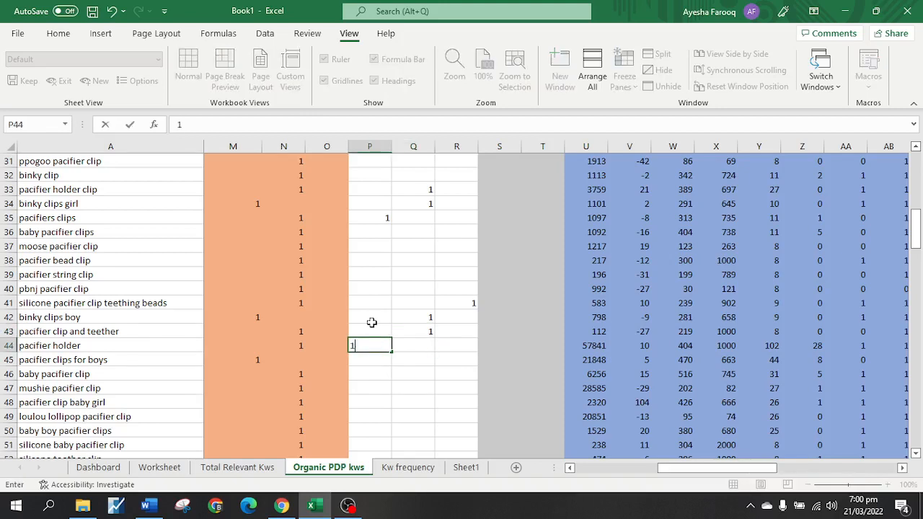
key(Return)
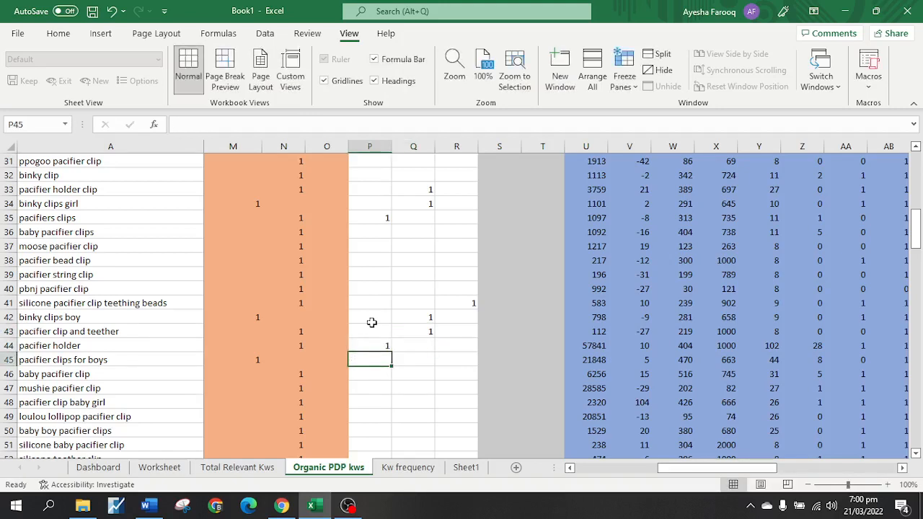
scroll(372, 323, down, 2)
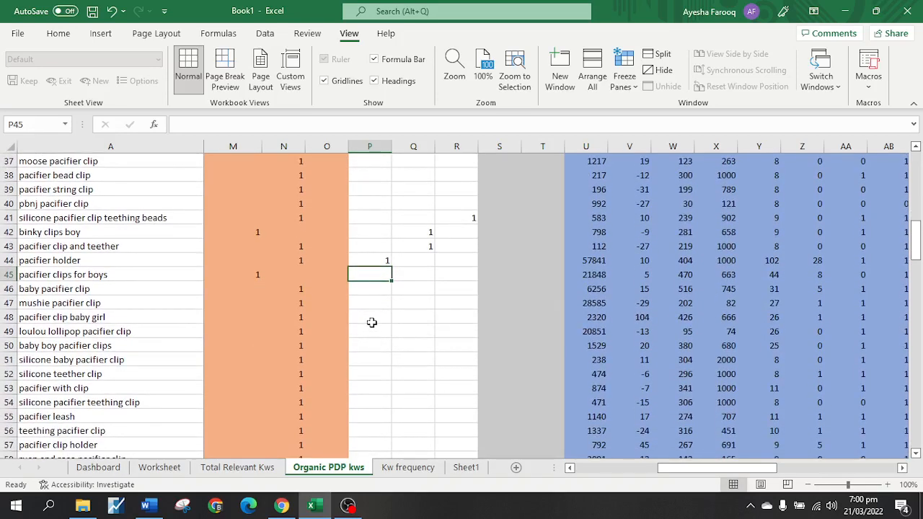
key(Right)
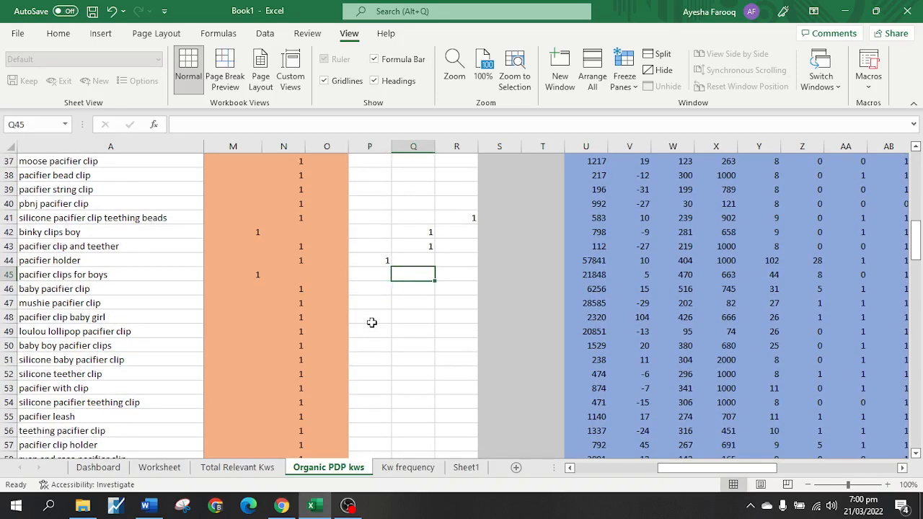
- Unfreeze the panes of the Organic PDP kws sheet
scroll(450, 239, up, 11)
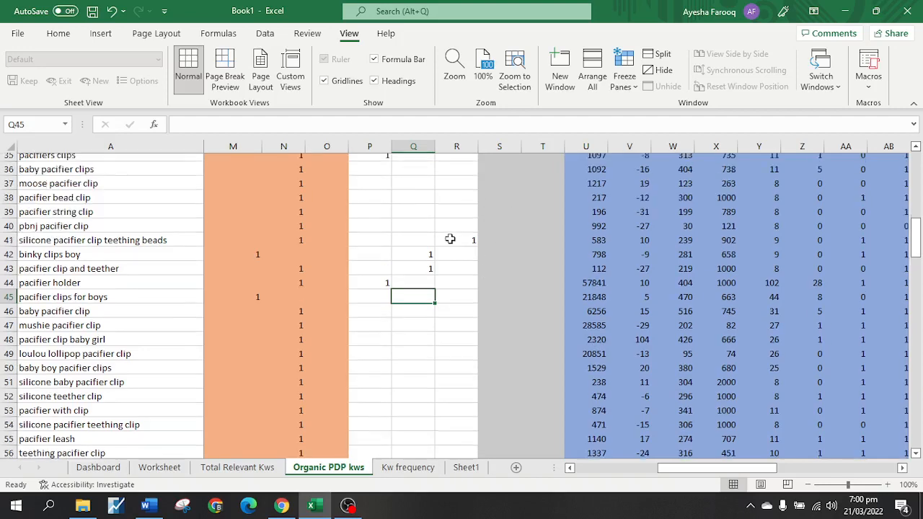
scroll(356, 351, up, 2)
scroll(356, 351, left, 5)
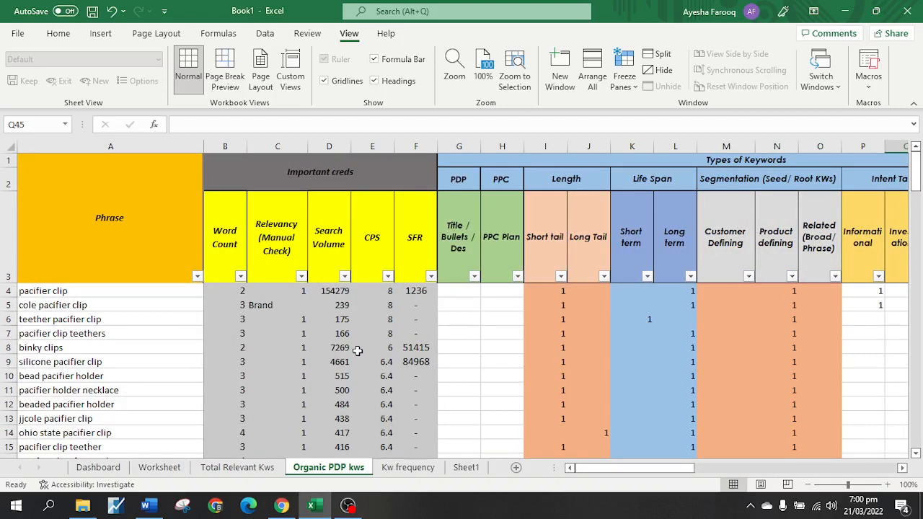
scroll(514, 324, right, 4)
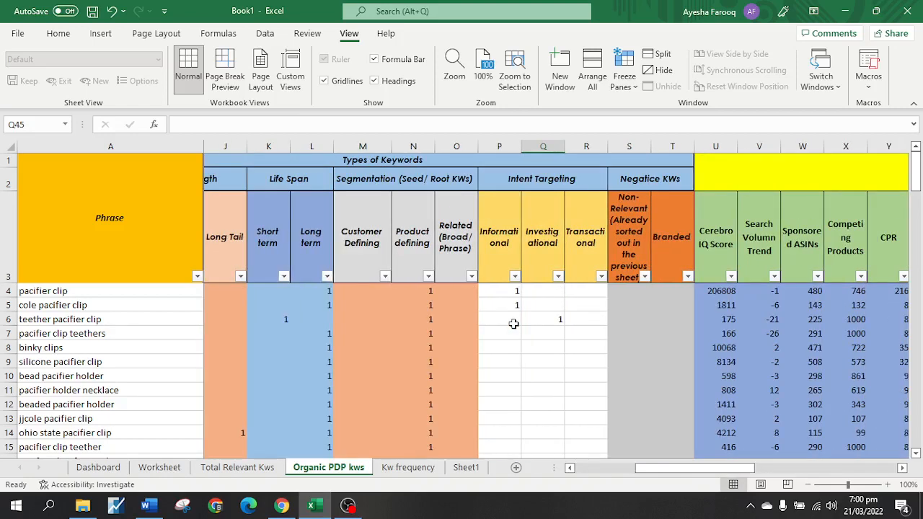
drag(505, 291, 593, 505)
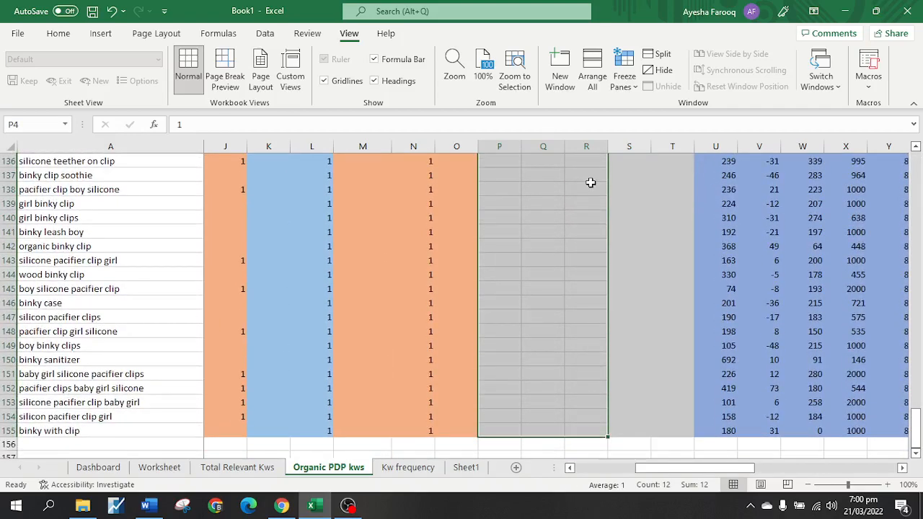
click(590, 188)
click(624, 72)
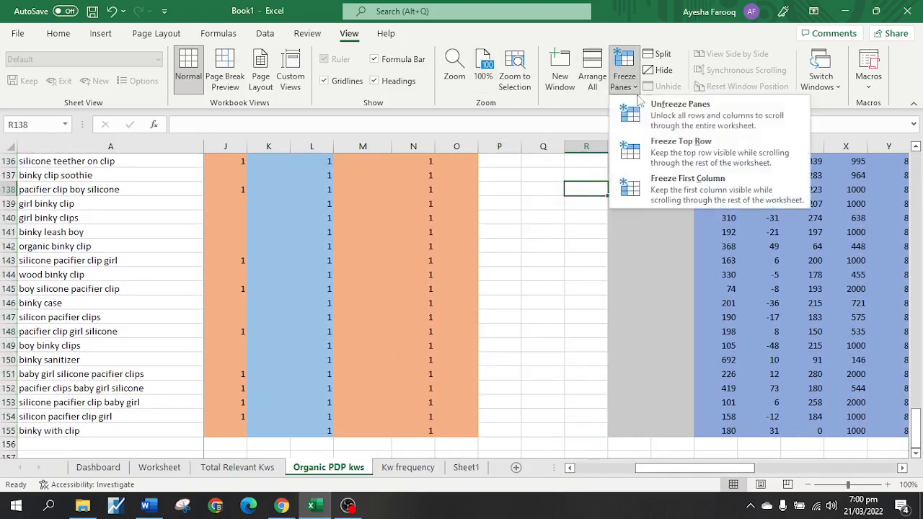
click(682, 112)
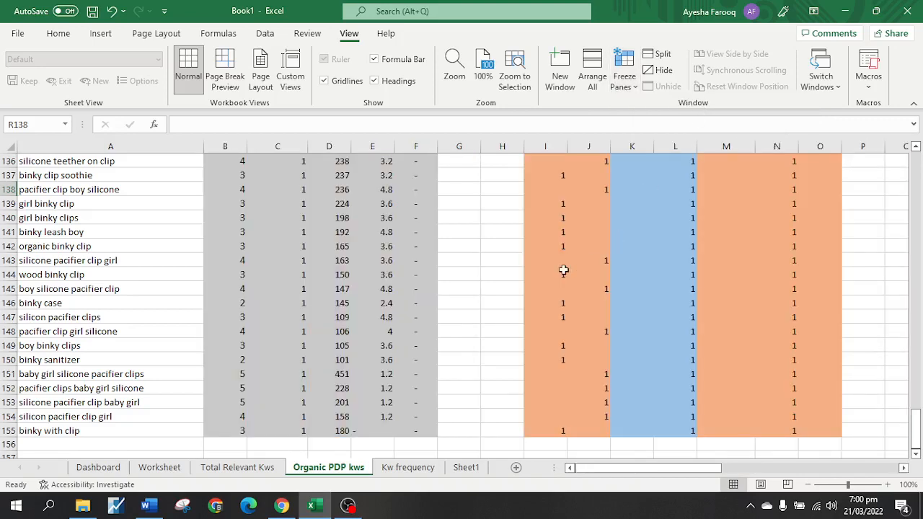
- Fill the Intent Targeting cells from P4 down to R155 with a light gray theme color
click(563, 271)
scroll(563, 270, up, 20)
scroll(776, 323, right, 4)
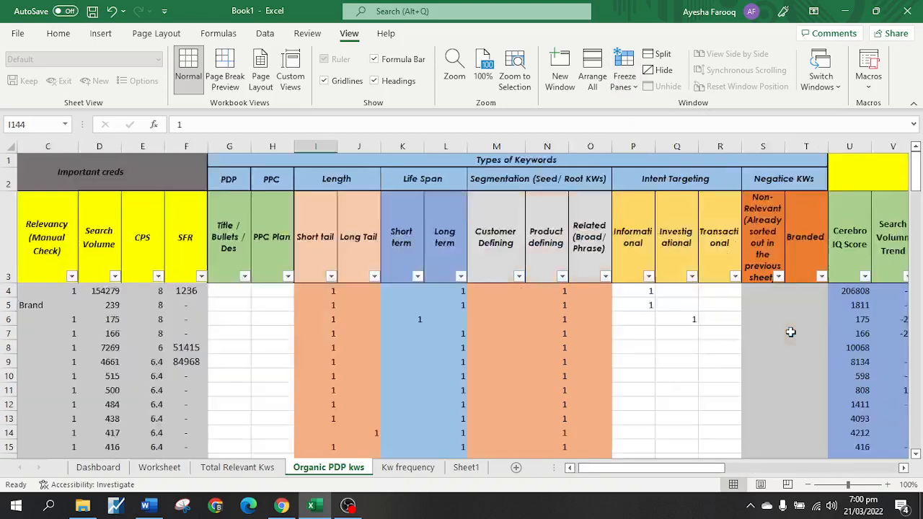
drag(529, 291, 619, 419)
click(58, 33)
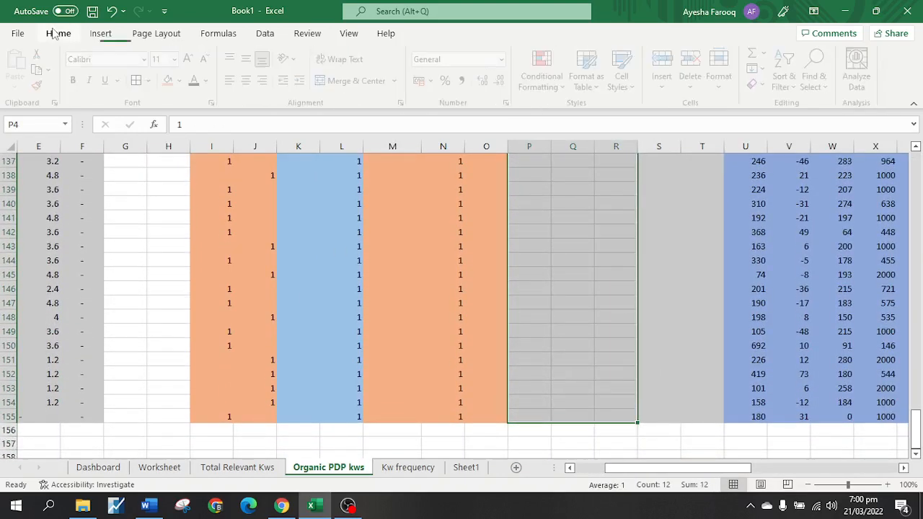
click(184, 81)
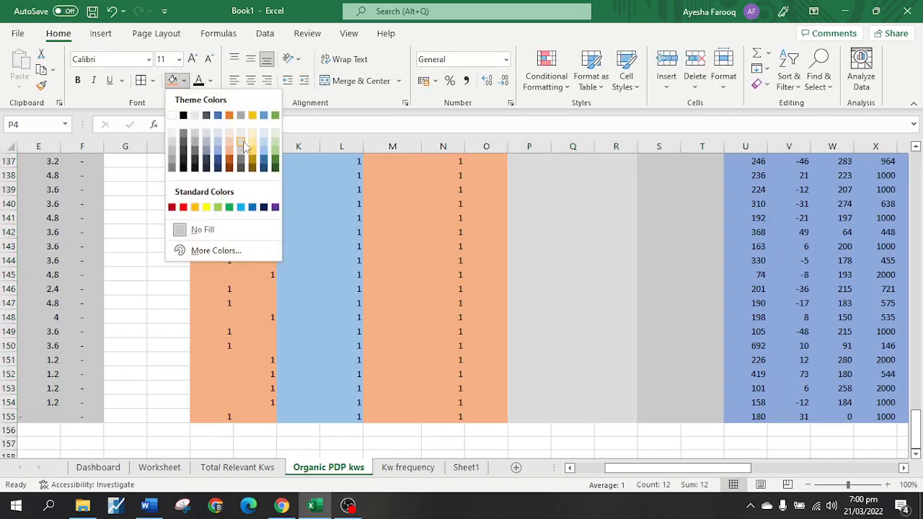
click(244, 153)
scroll(418, 262, up, 20)
click(418, 262)
scroll(419, 262, left, 4)
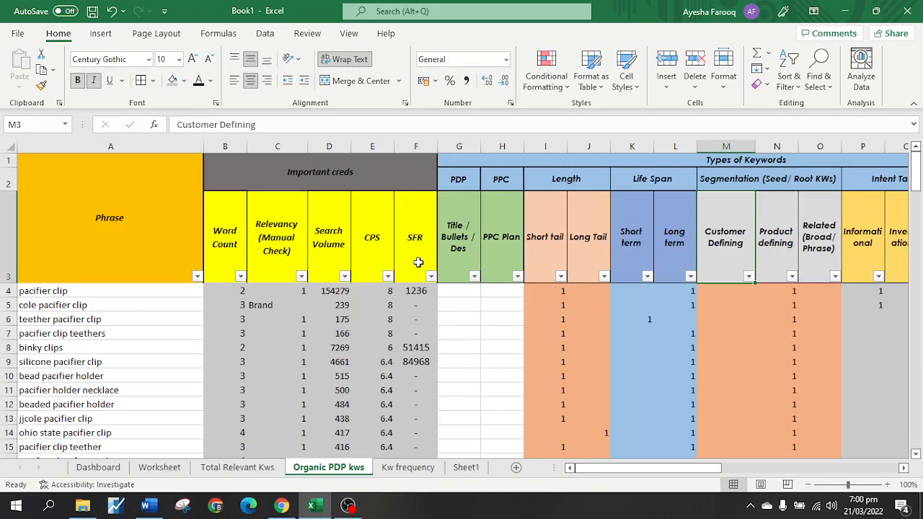
- Filter the Word Count column to show only phrases with 3 or 4 words, excluding 2, 5 and 6
click(463, 292)
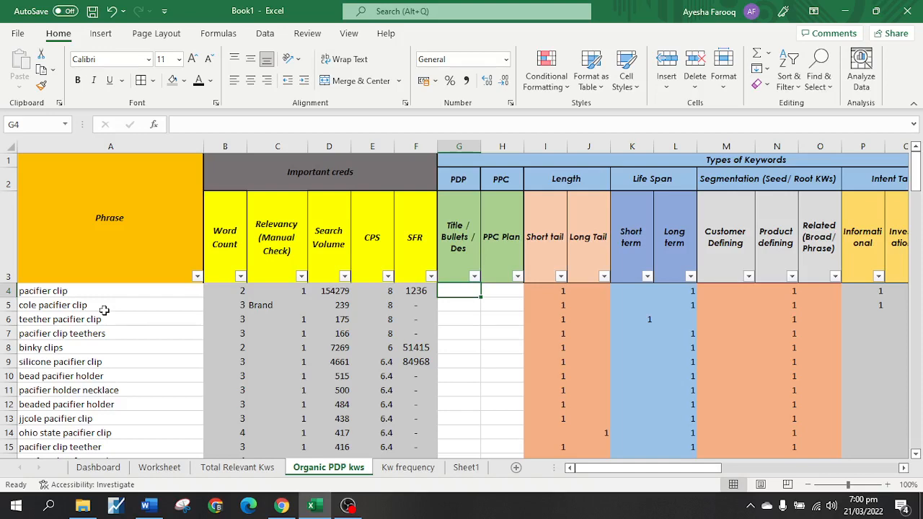
scroll(104, 310, down, 1)
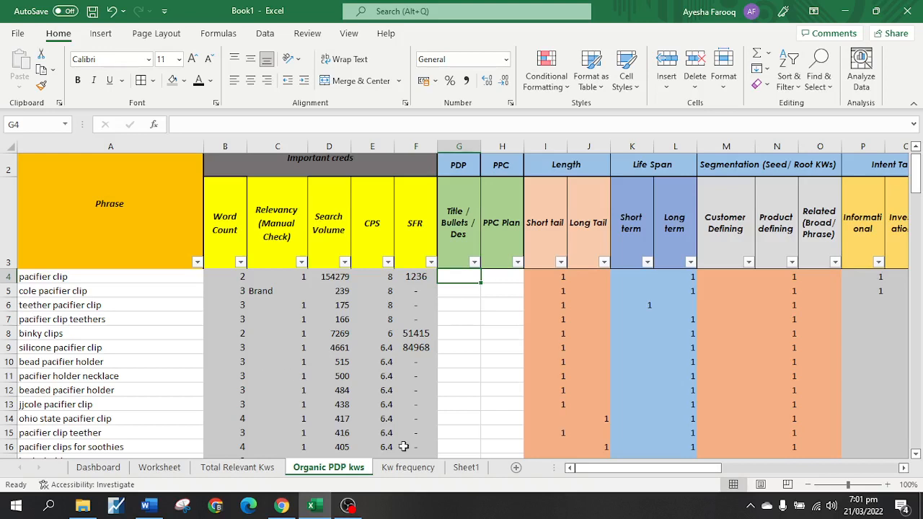
scroll(404, 446, down, 1)
scroll(403, 446, up, 1)
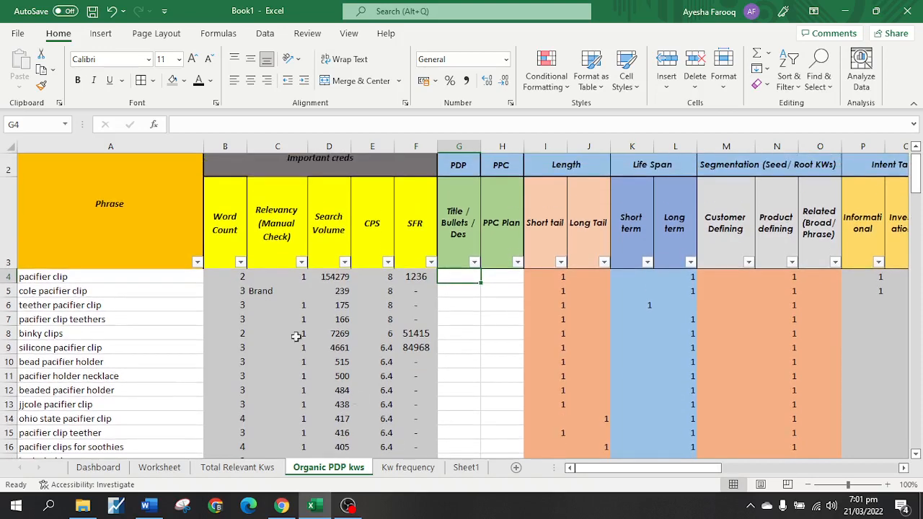
click(241, 263)
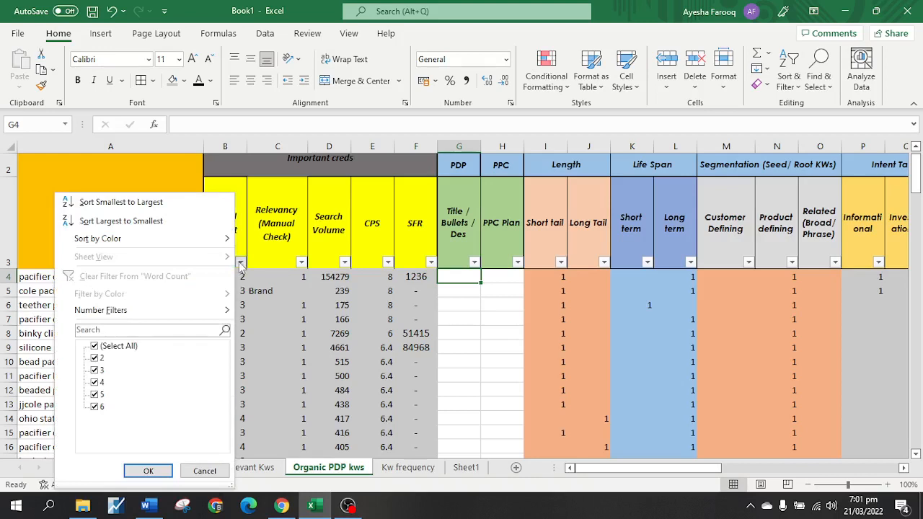
click(98, 360)
click(96, 396)
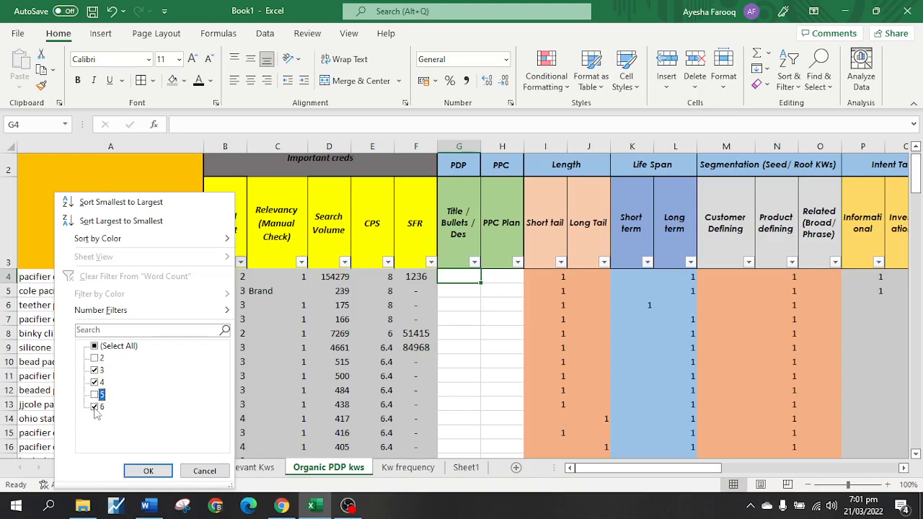
click(95, 407)
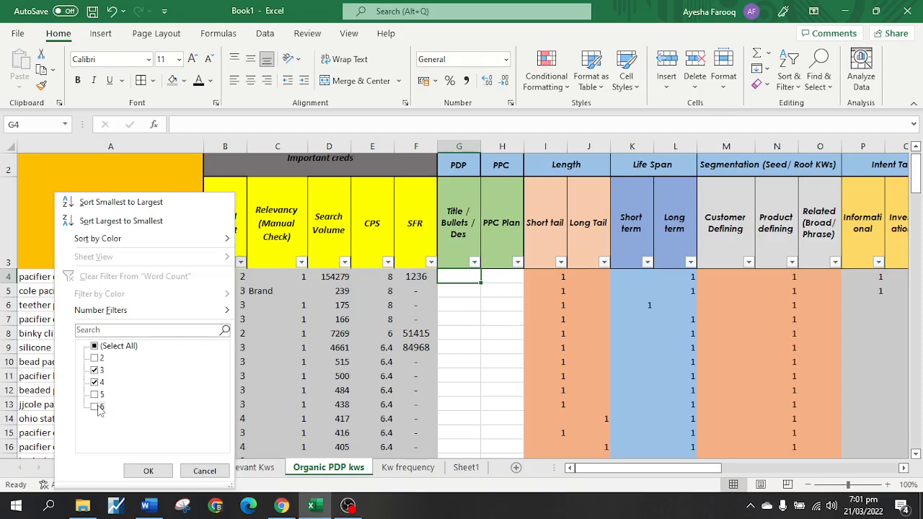
click(150, 473)
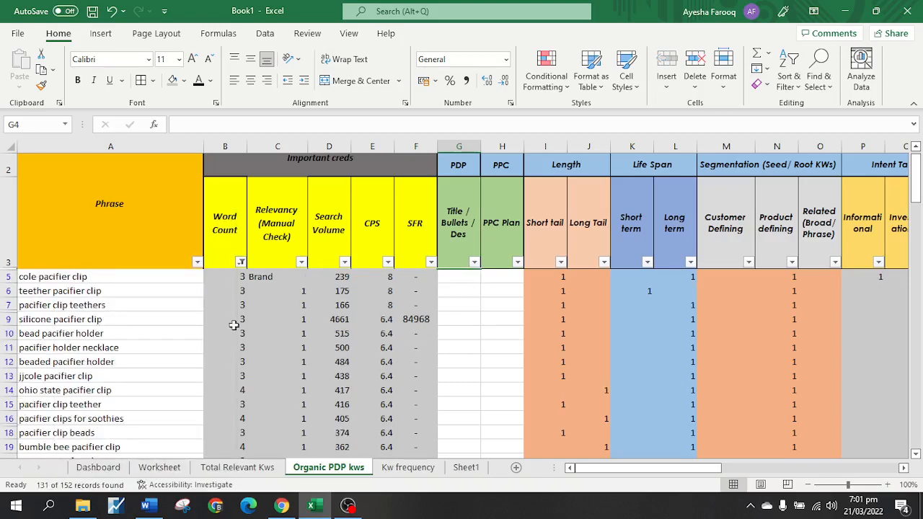
- Sort the filtered keywords by Search Volume from largest to smallest
scroll(294, 363, down, 7)
scroll(294, 364, down, 12)
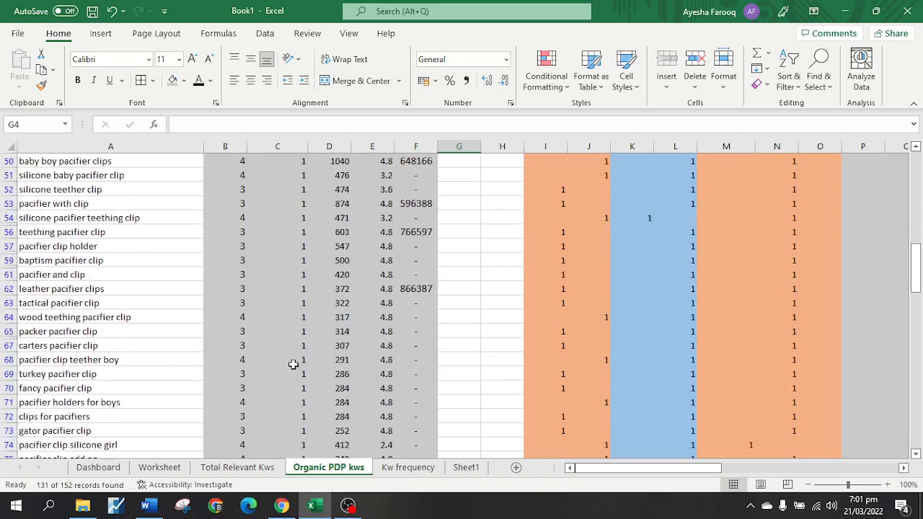
scroll(294, 364, up, 14)
scroll(293, 364, up, 6)
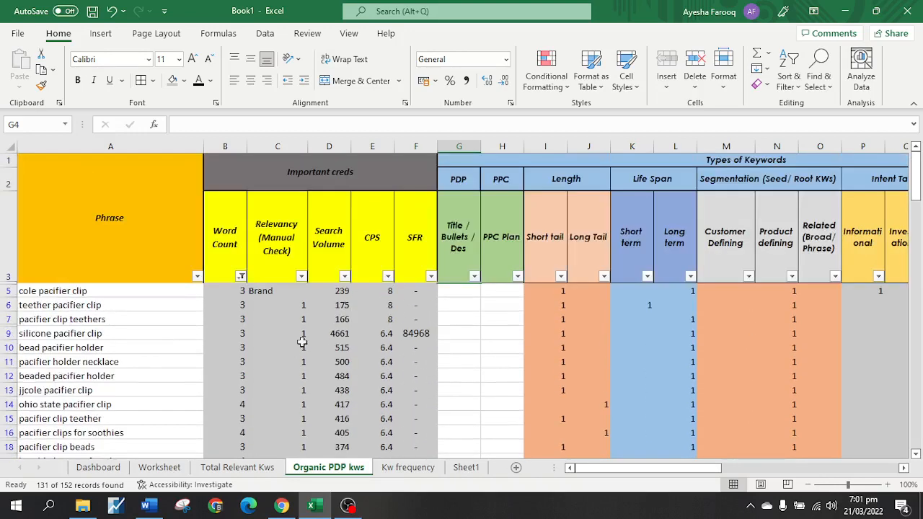
click(460, 321)
scroll(462, 328, down, 1)
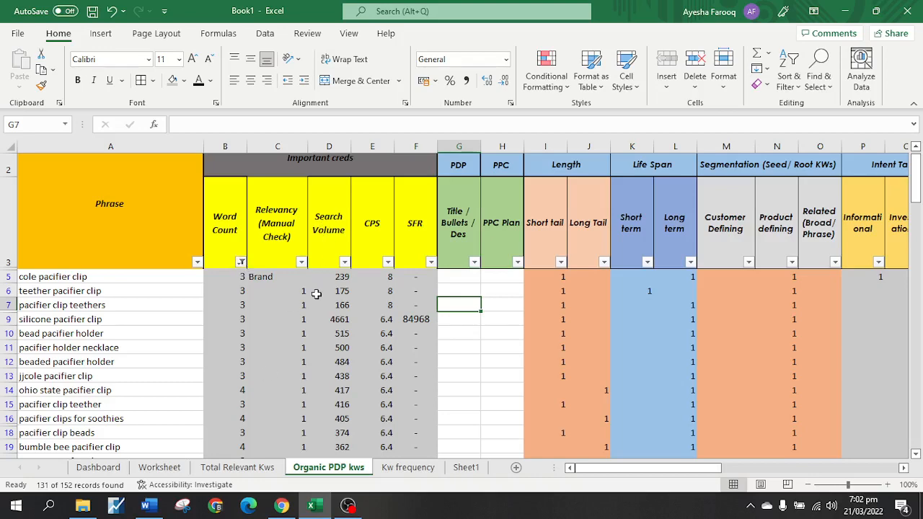
click(345, 262)
click(266, 224)
scroll(310, 400, down, 2)
scroll(316, 397, up, 2)
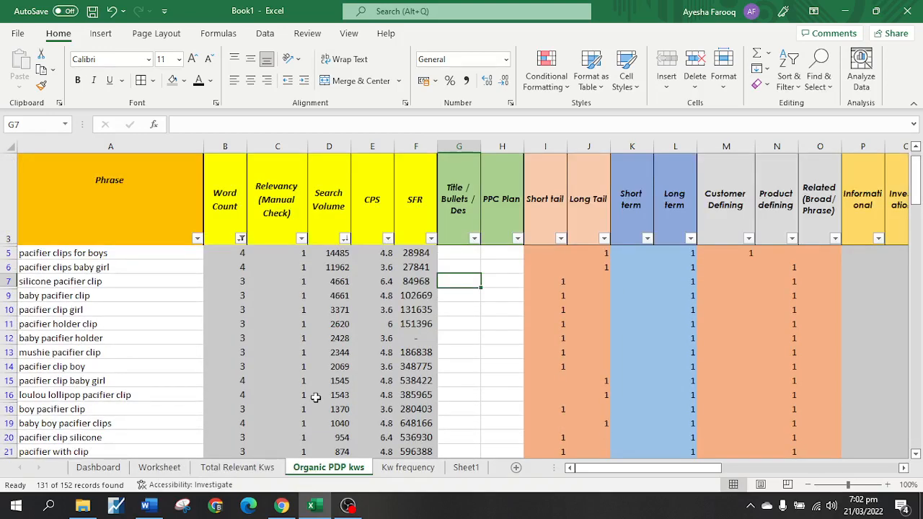
key(Left)
key(Left)
key(Left)
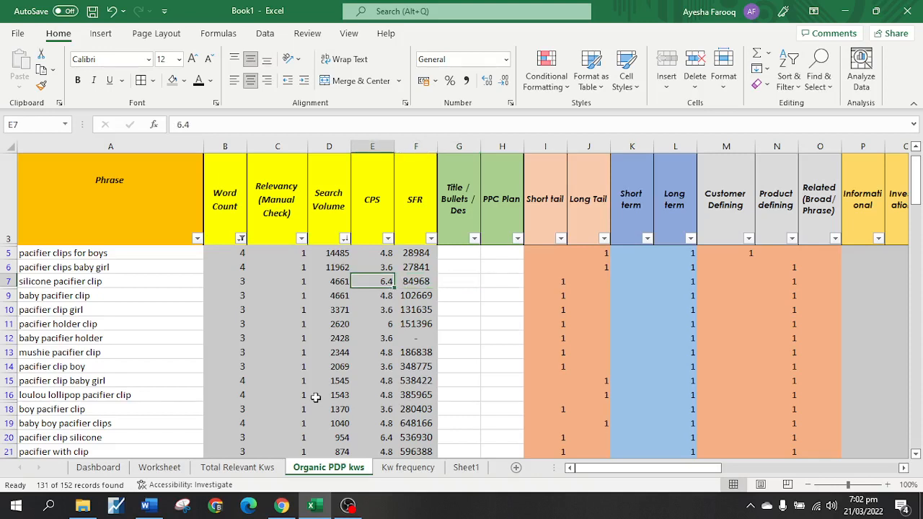
key(Right)
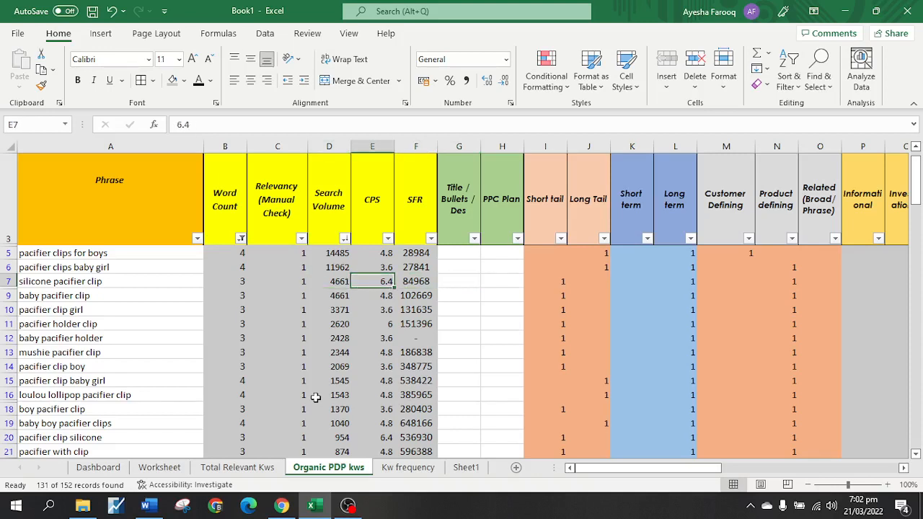
- Enter Title in the Title / Bullets / Des column for the phrase "silicone pacifier clip"
key(Right)
key(Right)
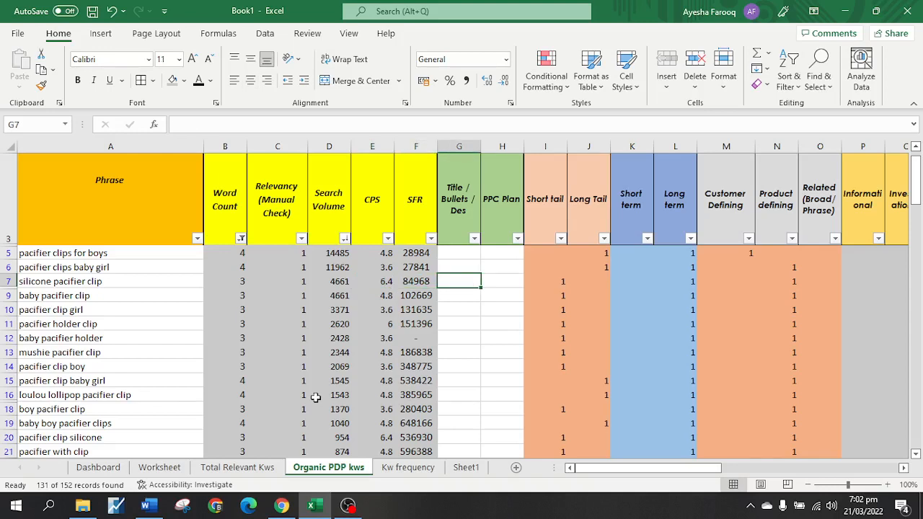
key(Left)
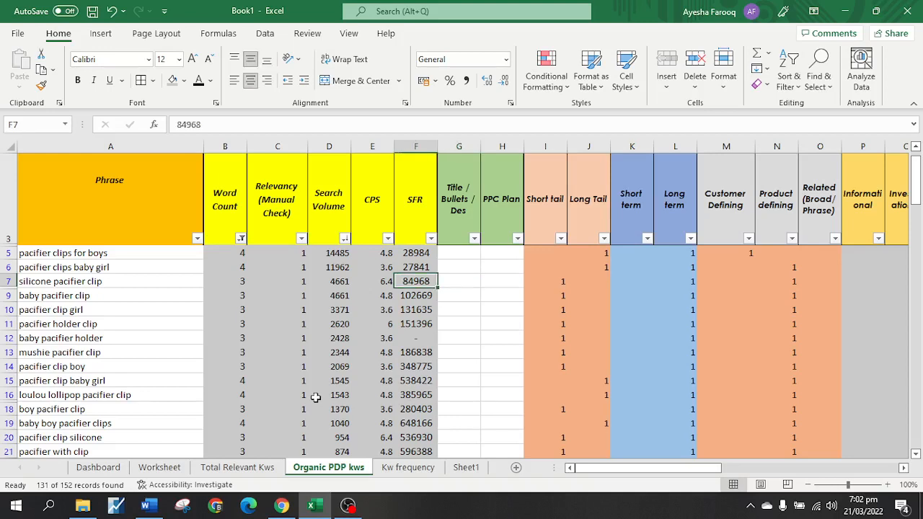
key(Left)
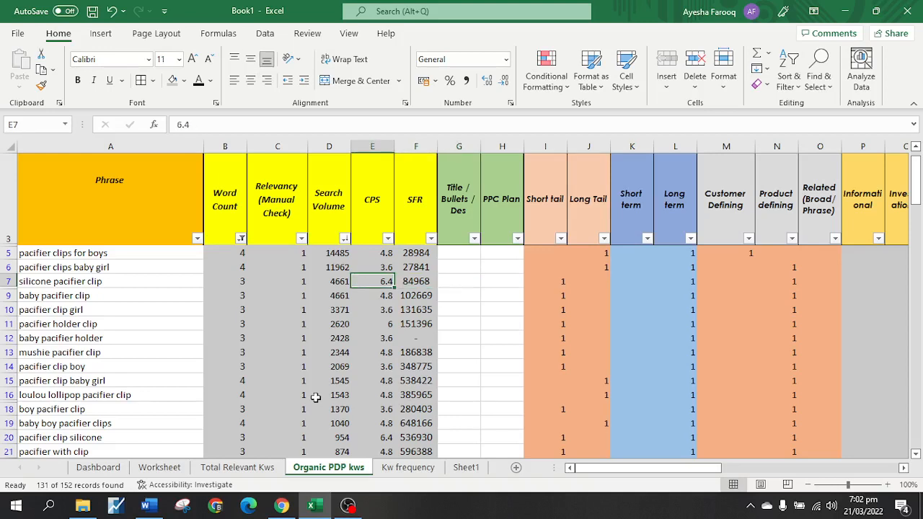
key(Left)
key(Right)
key(Right)
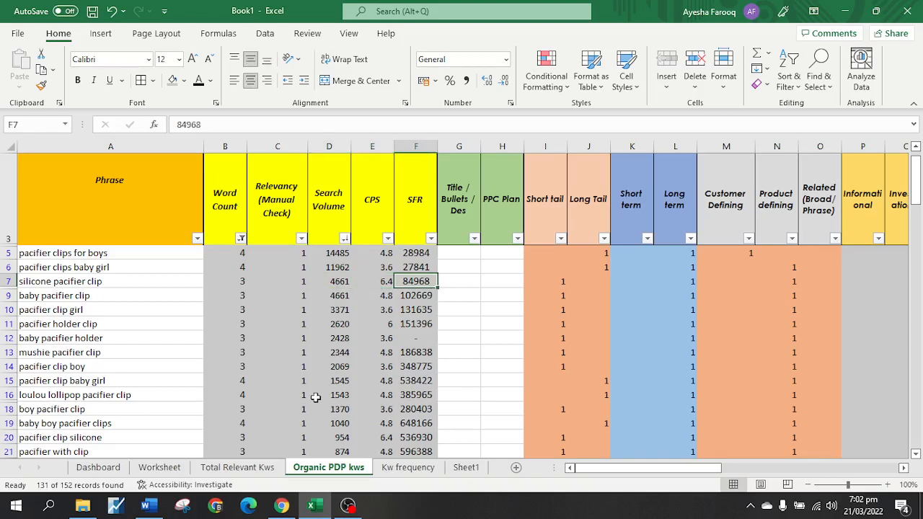
key(Right)
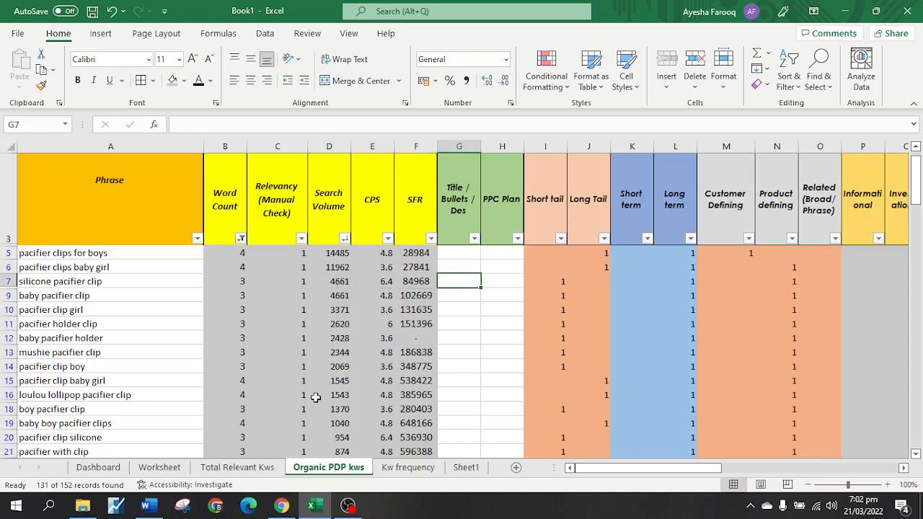
text(Titk)
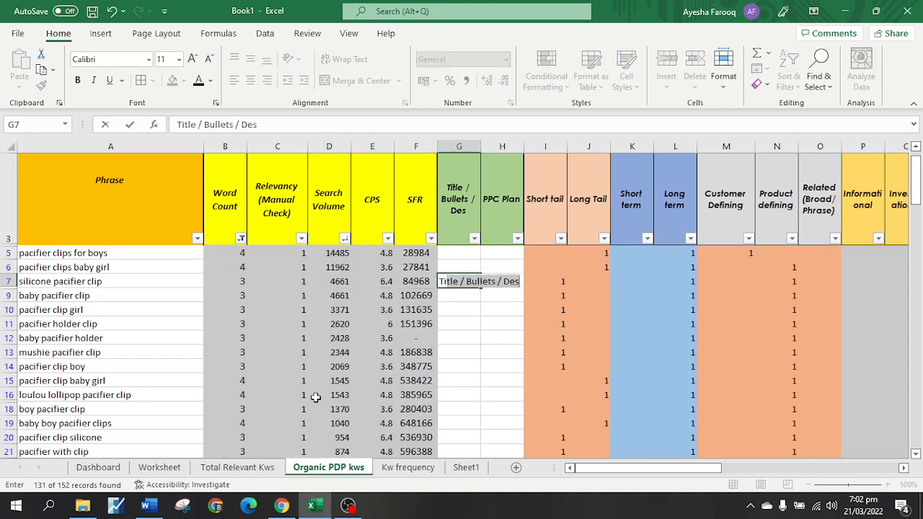
key(BackSpace)
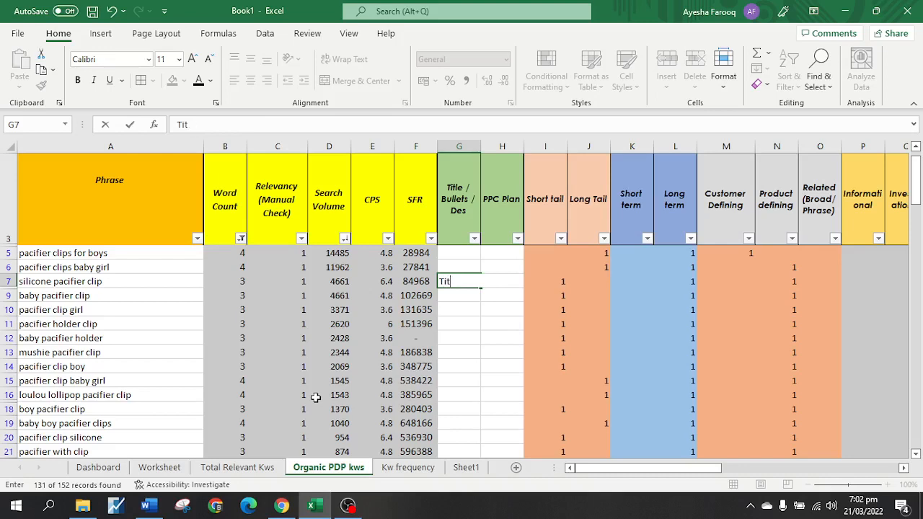
text(le)
key(BackSpace)
key(Return)
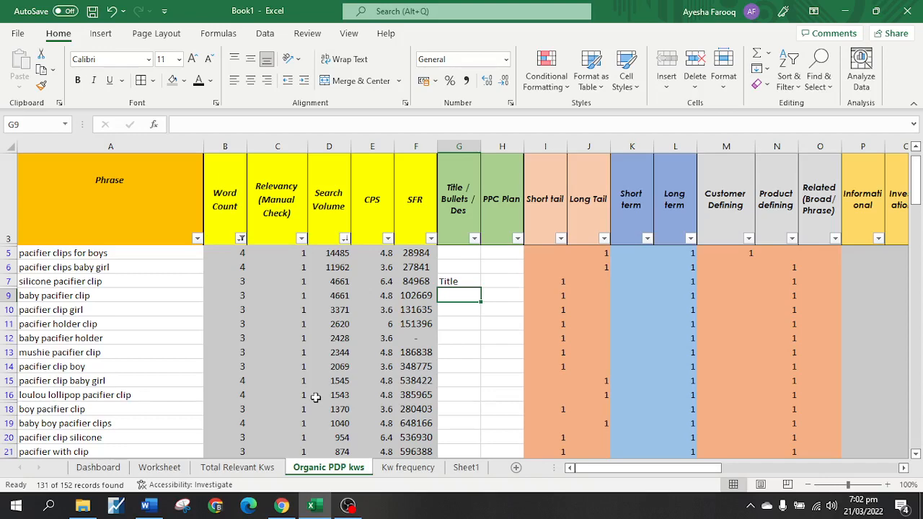
- Mark the phrase "pacifier clip baby girl" as Title in the Title / Bullets / Des column
scroll(315, 397, down, 1)
scroll(315, 397, up, 1)
key(Down)
key(Down)
key(Down)
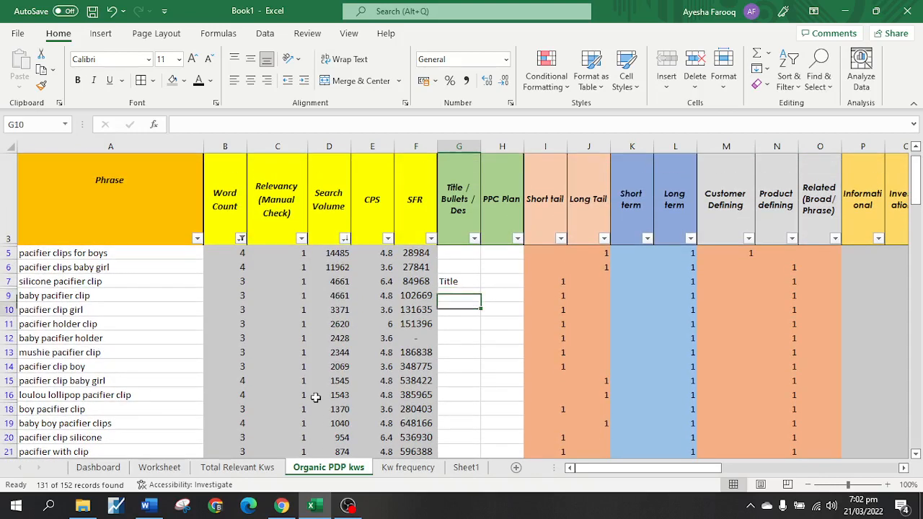
key(Down)
key(Down)
key(Down)
key(Down)
key(Down)
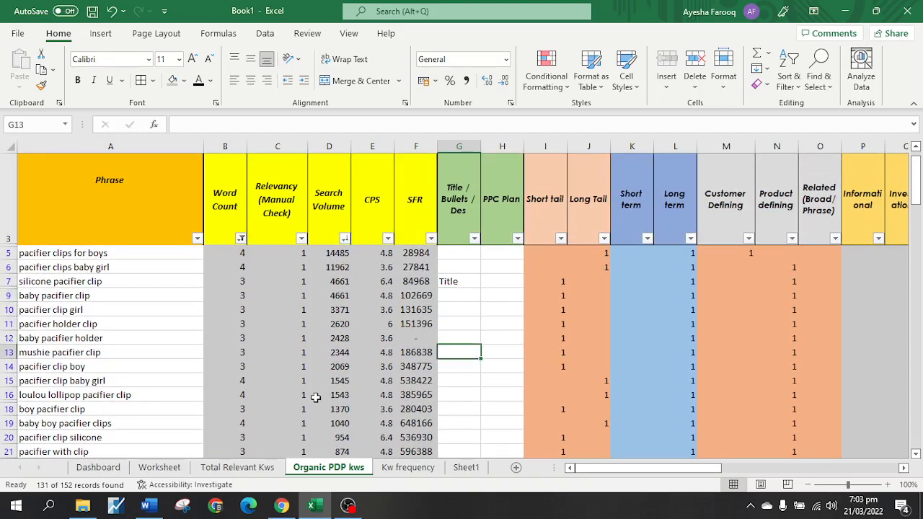
key(Up)
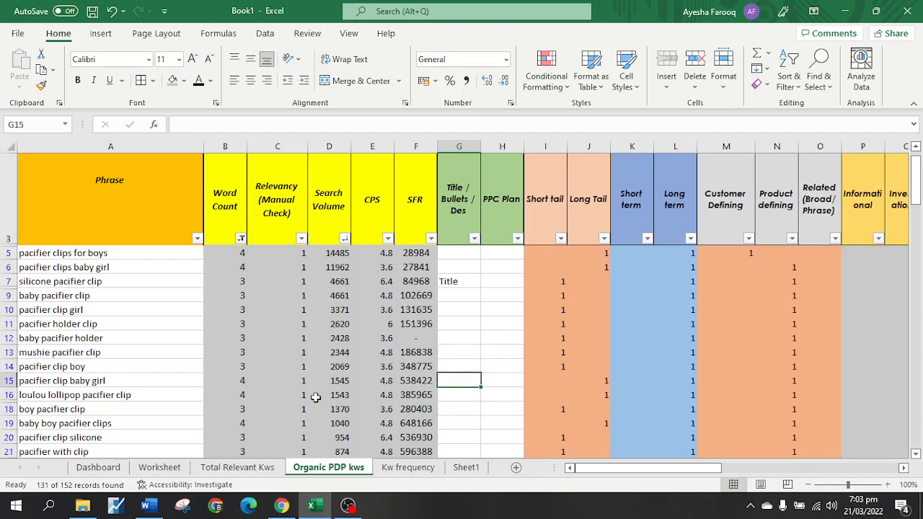
text(Tit)
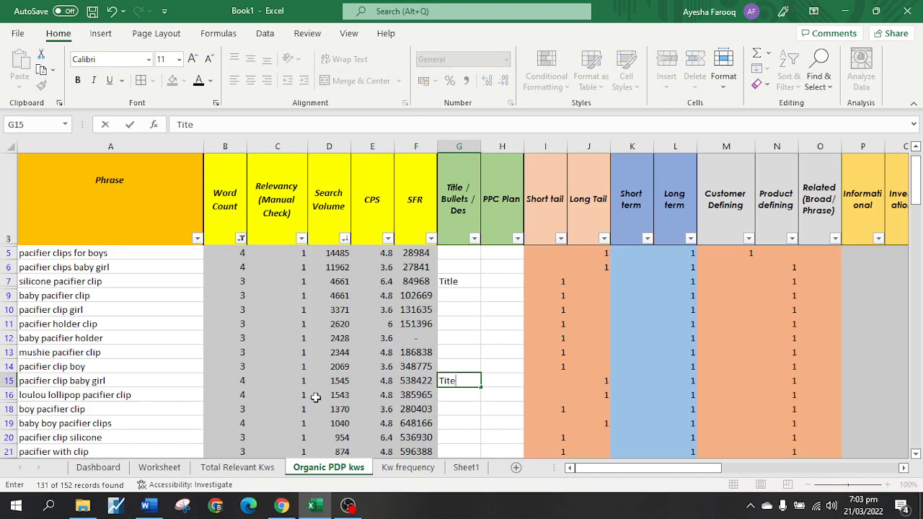
text(le)
key(Return)
- Enter "title" in the Title / Bullets / Des column for the phrase "binky clips girl"
key(Down)
key(Down)
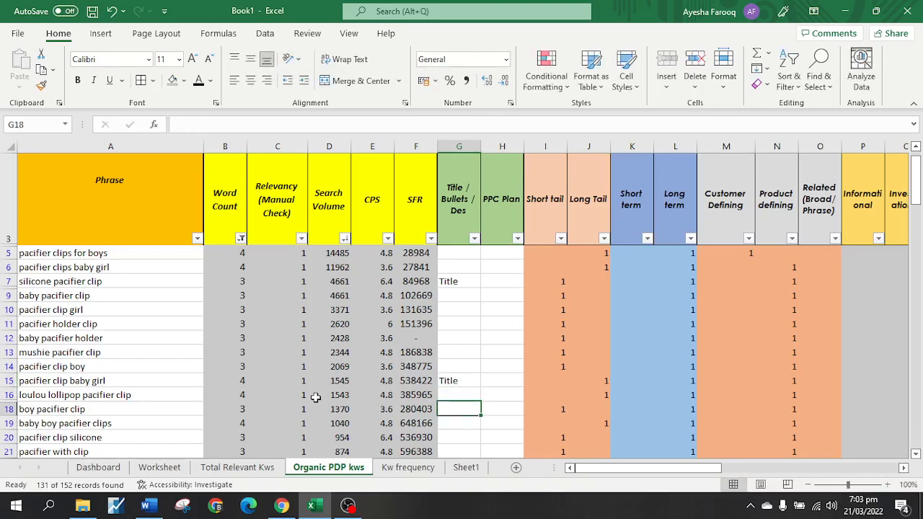
key(Down)
key(Down)
key(Down)
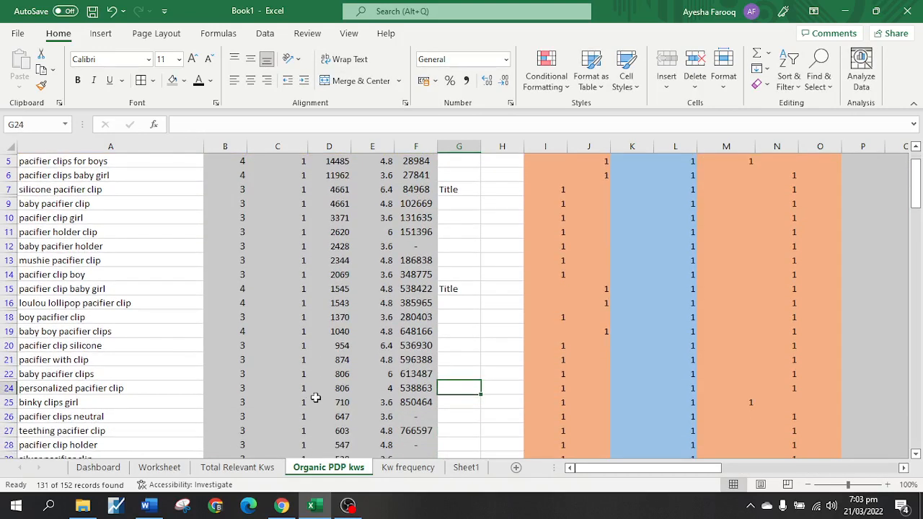
key(Down)
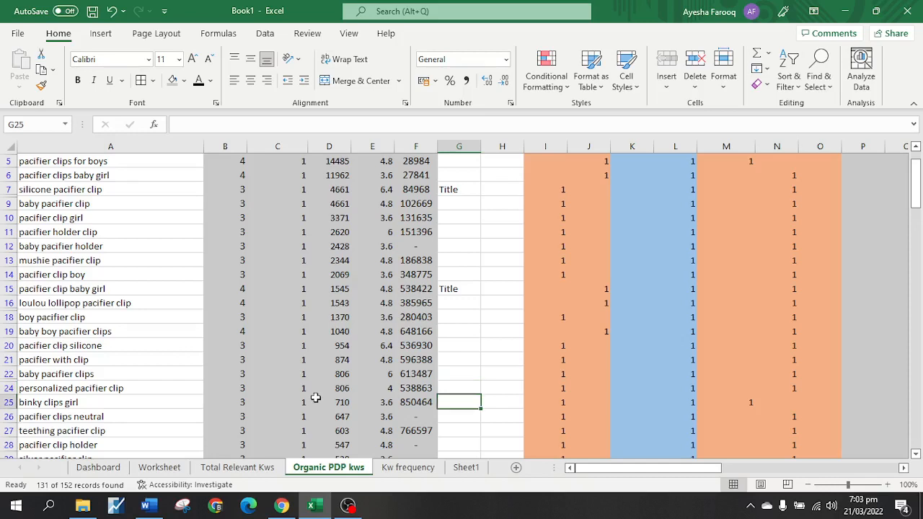
text(tit)
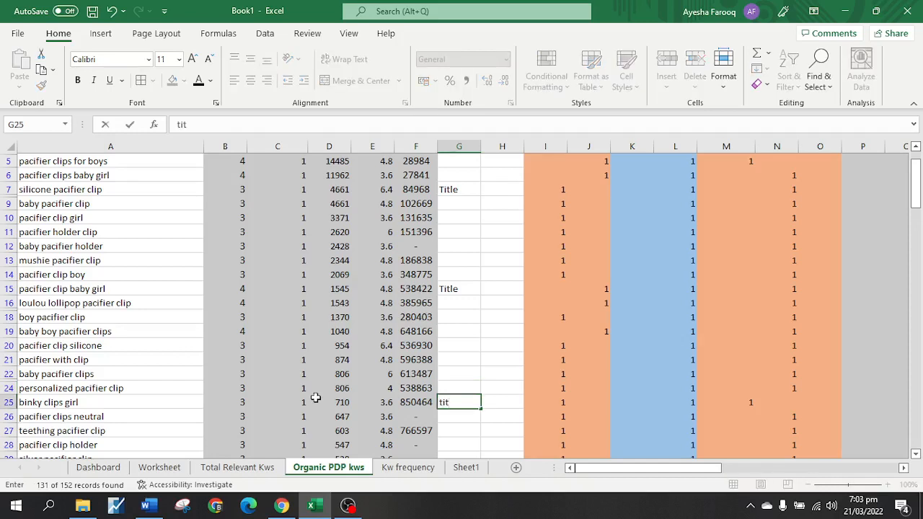
text(le)
key(Return)
- Mark the phrase "baby pacifier clip beads" as Title in the Title / Bullets / Des column
key(Down)
key(Down)
key(Down)
key(Down)
key(Down)
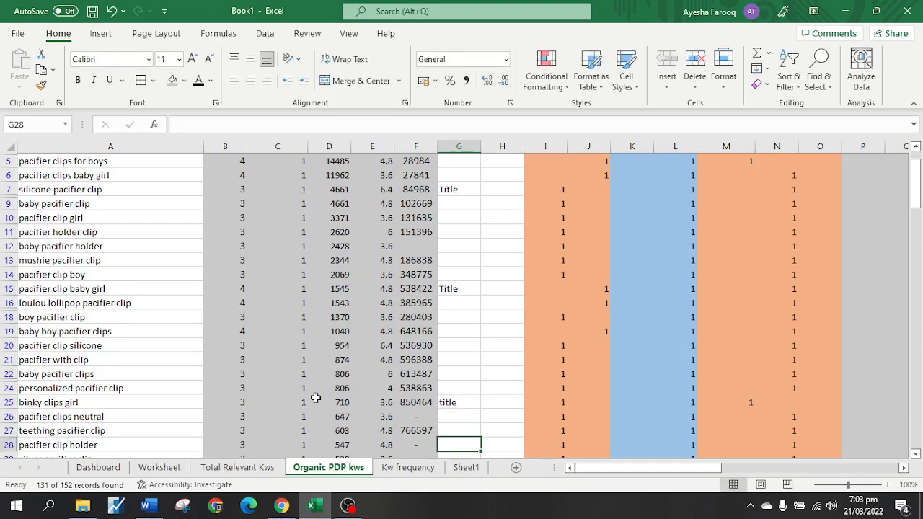
key(Down)
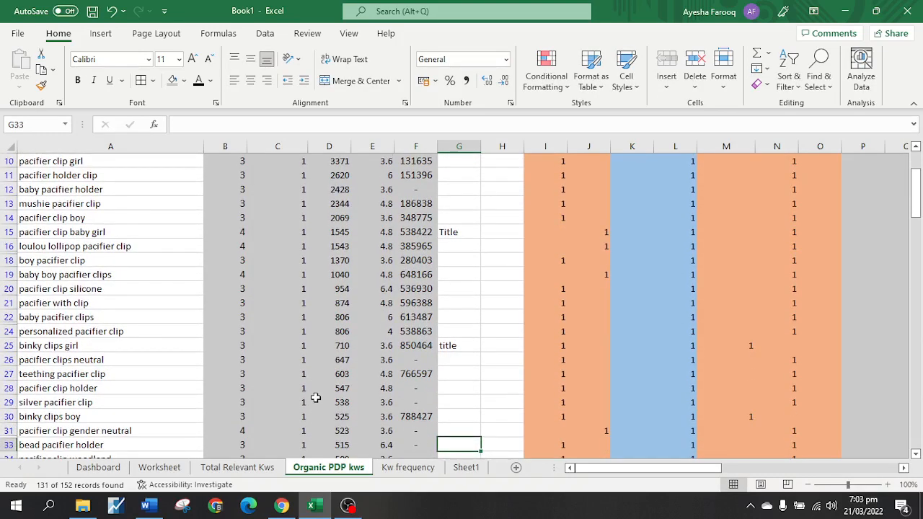
key(Up)
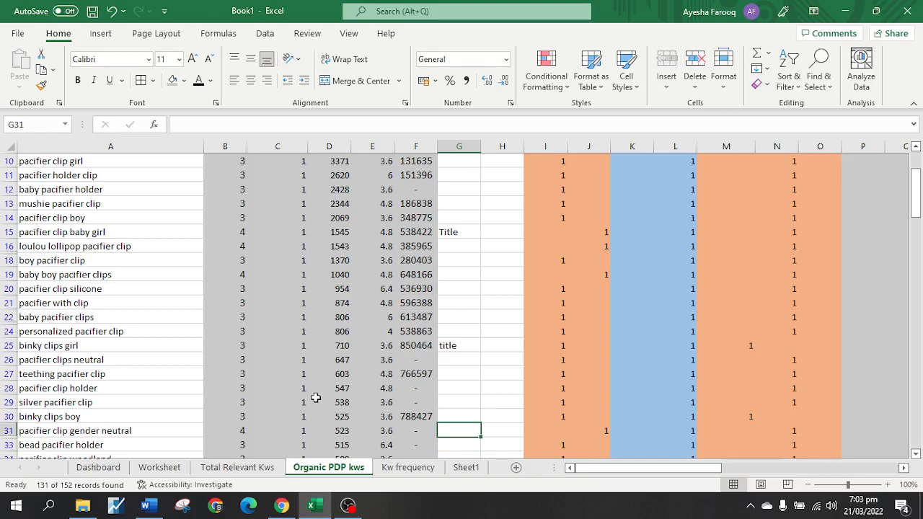
key(Down)
key(Down)
key(Down)
key(Down)
key(Down)
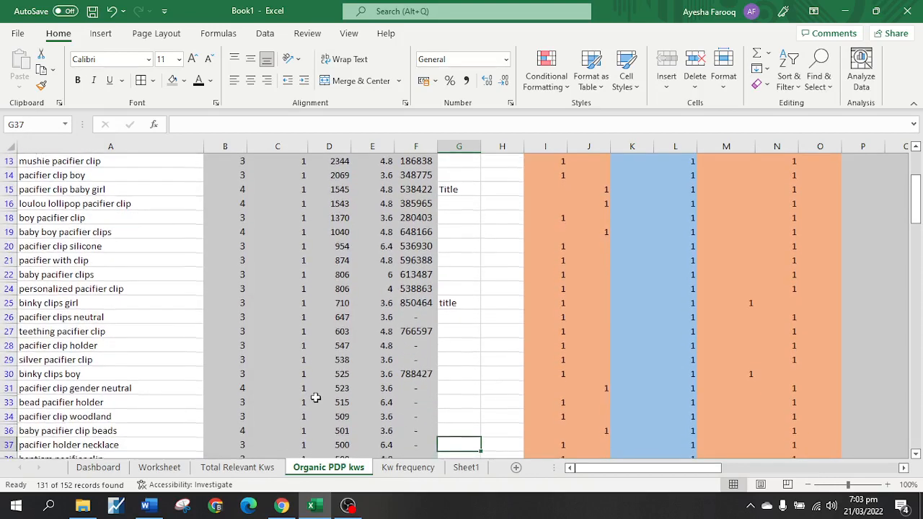
key(Up)
key(Up)
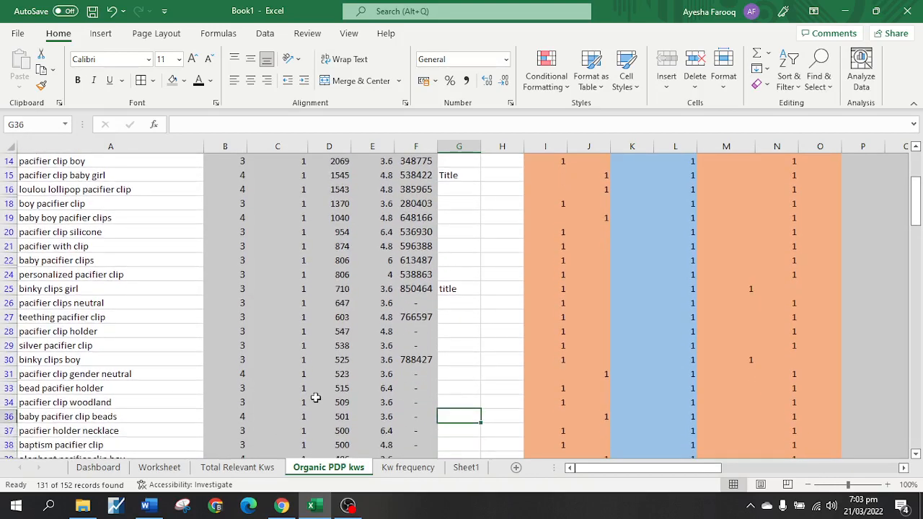
text(Tit)
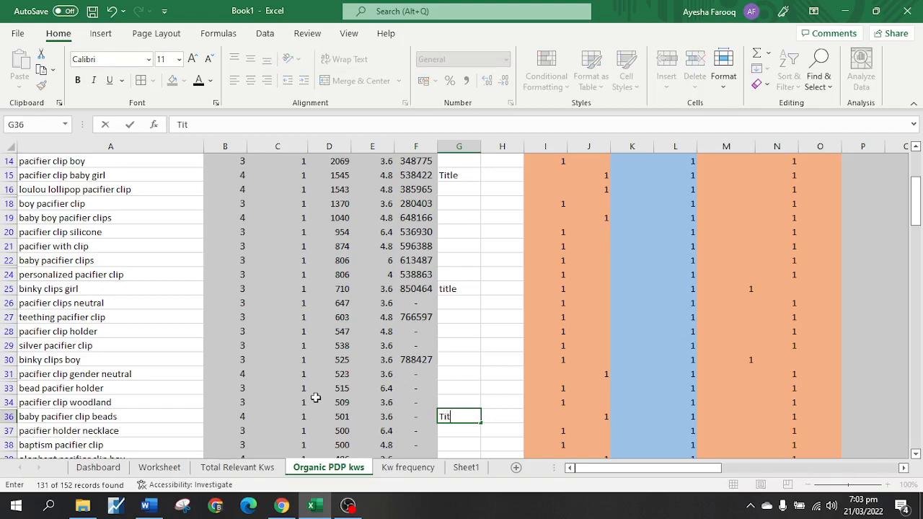
text(le)
key(Return)
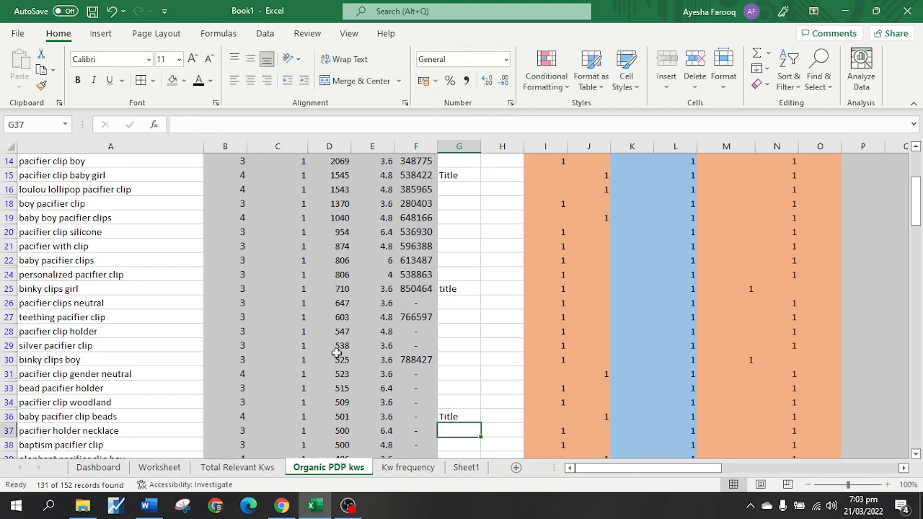
- Clear the Word Count filter and the current sort state from the keyword table
scroll(422, 345, up, 5)
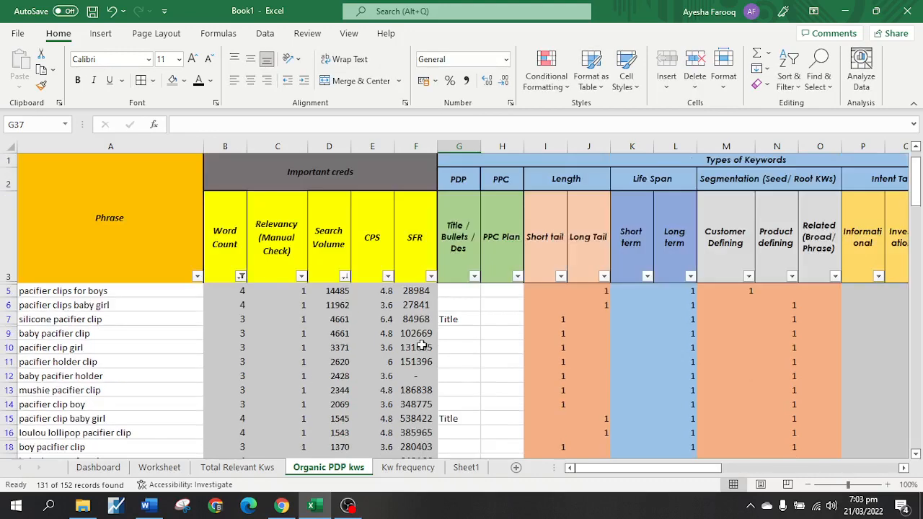
click(789, 83)
click(809, 183)
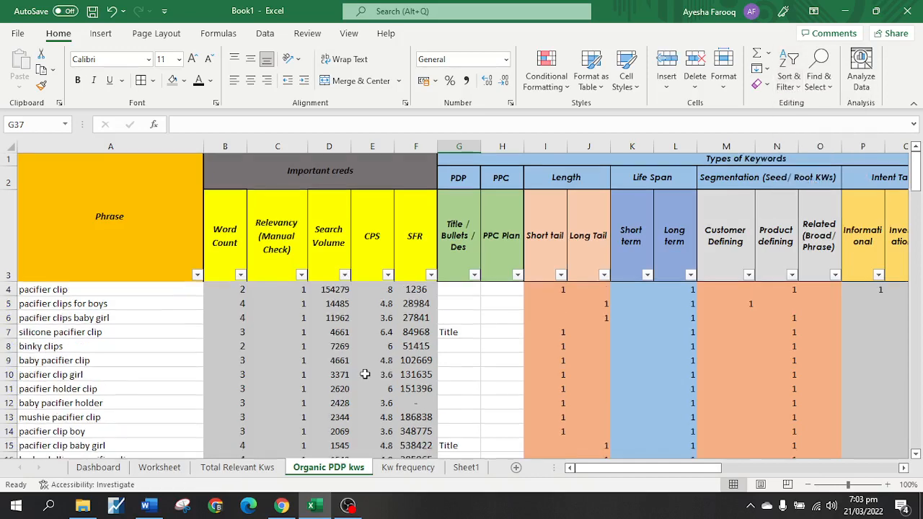
scroll(365, 375, down, 6)
scroll(366, 374, up, 6)
- Sort the keywords by the Title / Bullets / Des column from Z to A and review the phrases marked Title
click(473, 277)
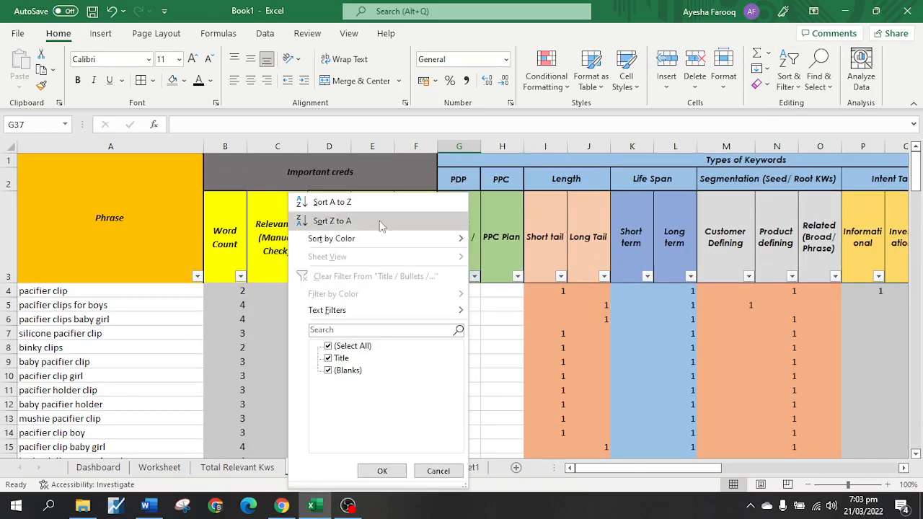
click(374, 220)
scroll(400, 381, down, 2)
scroll(400, 380, up, 2)
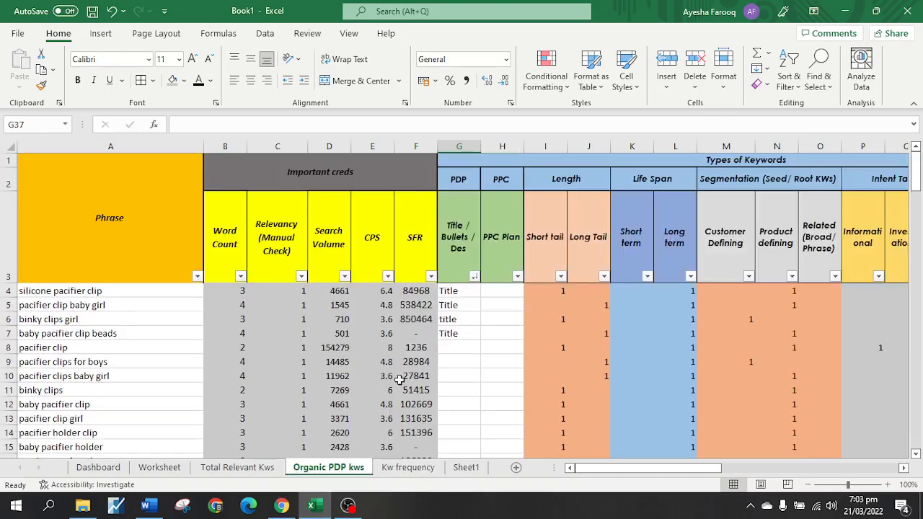
drag(470, 291, 462, 346)
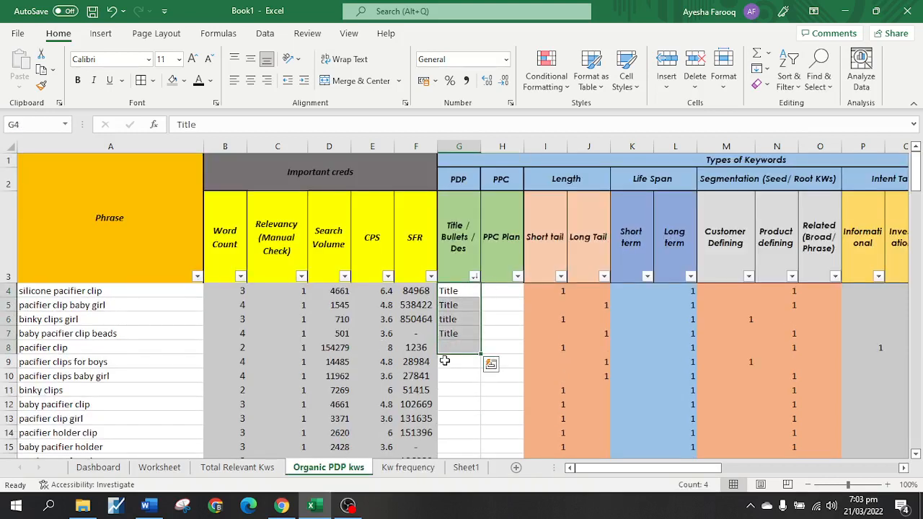
click(467, 347)
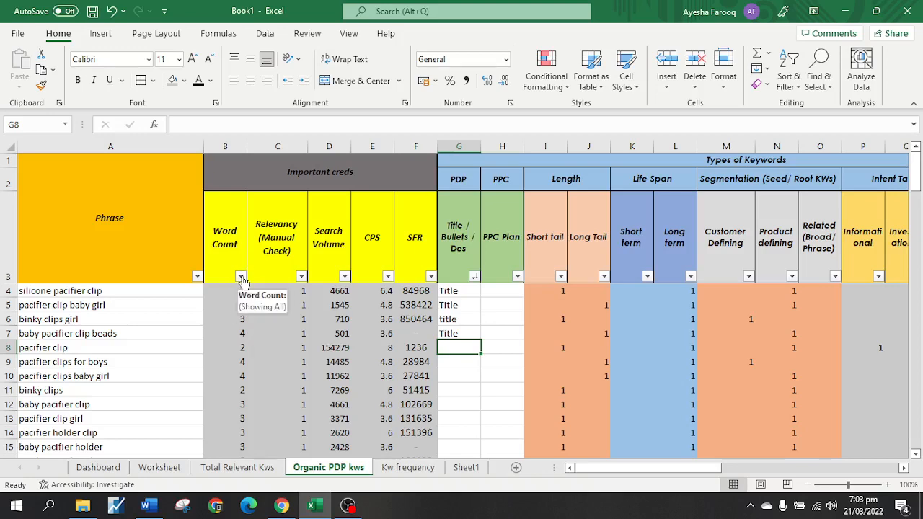
scroll(422, 381, down, 2)
scroll(422, 381, up, 2)
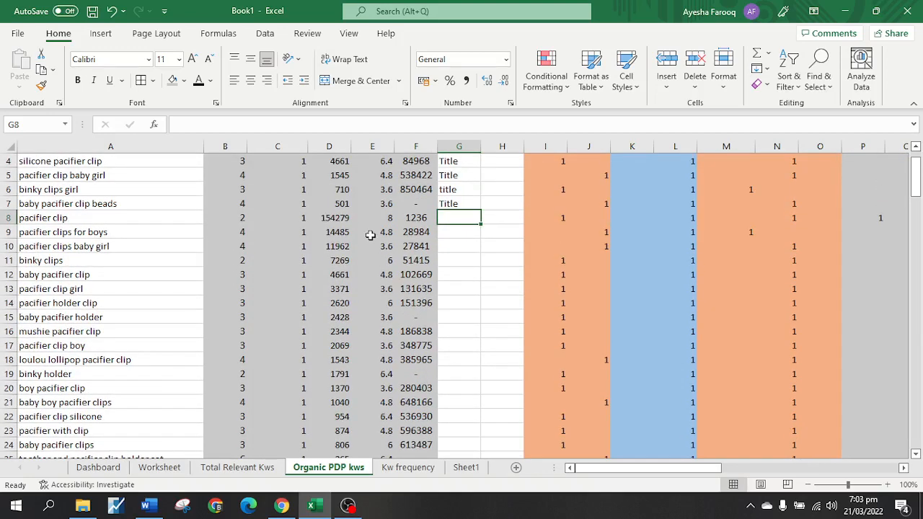
- Sort the full keyword list by Search Volume from largest to smallest
click(339, 272)
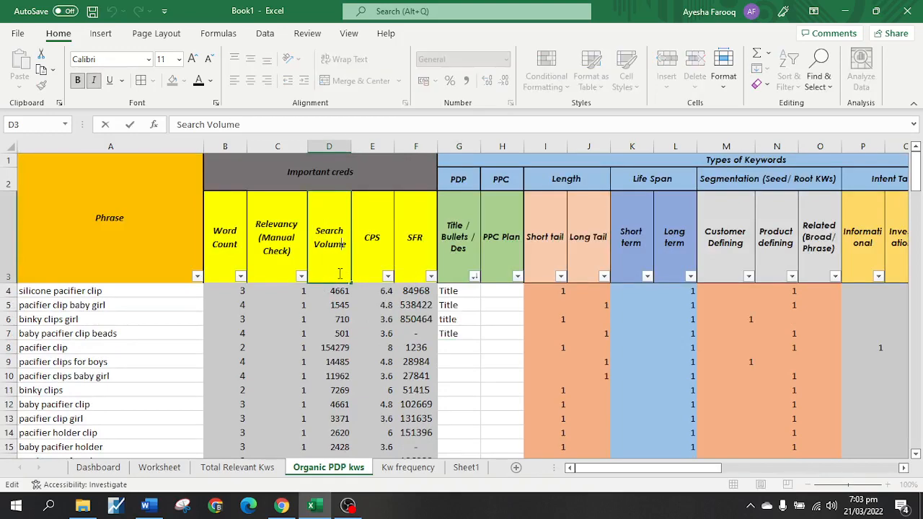
click(346, 320)
click(345, 276)
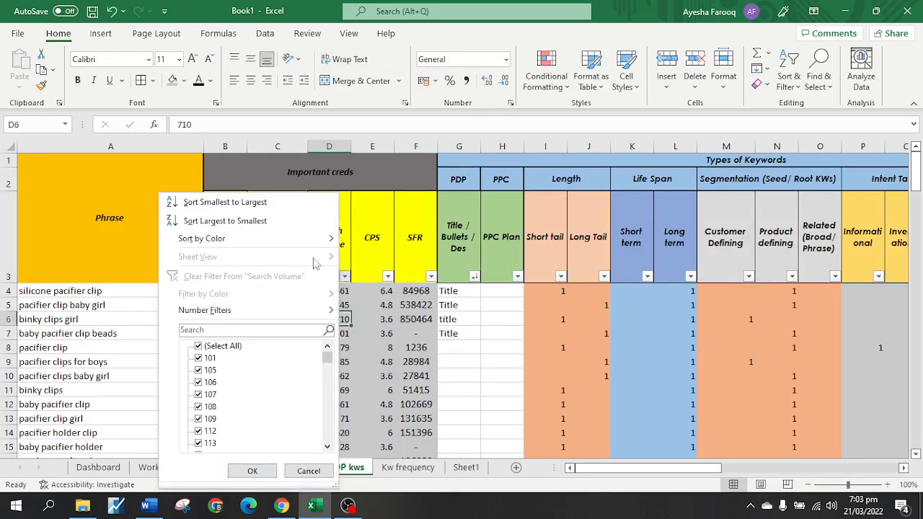
click(284, 220)
scroll(360, 381, down, 2)
scroll(360, 380, up, 2)
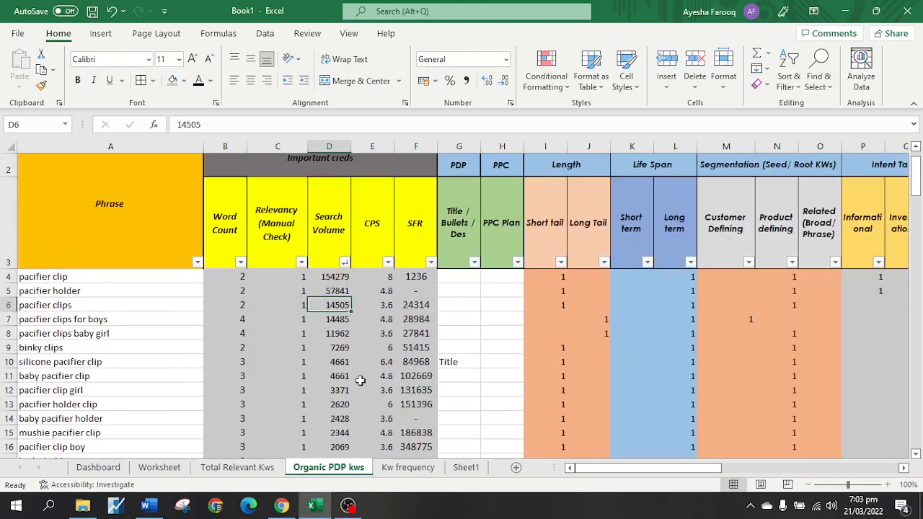
- Mark the phrases "binky clips" and "baby pacifier clip" as Bullets in the Title / Bullets / Des column
click(458, 304)
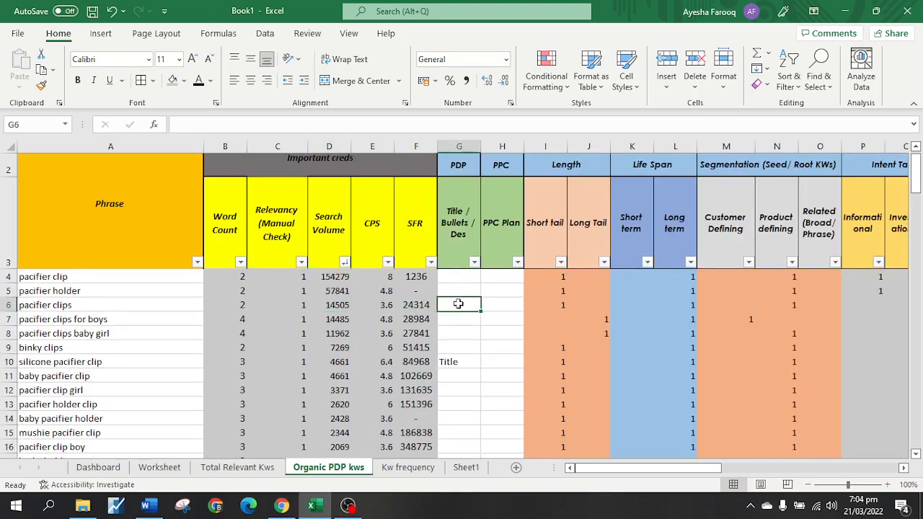
click(454, 348)
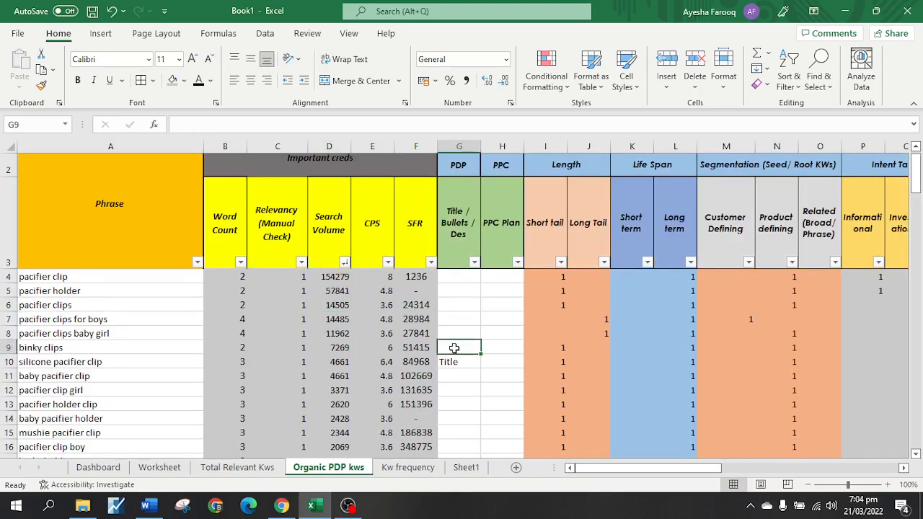
text(Bullets)
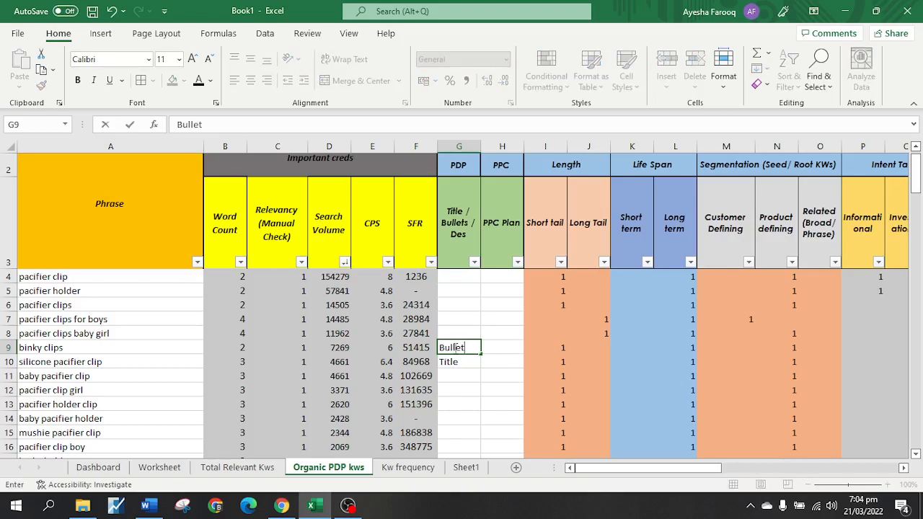
key(Return)
key(Return)
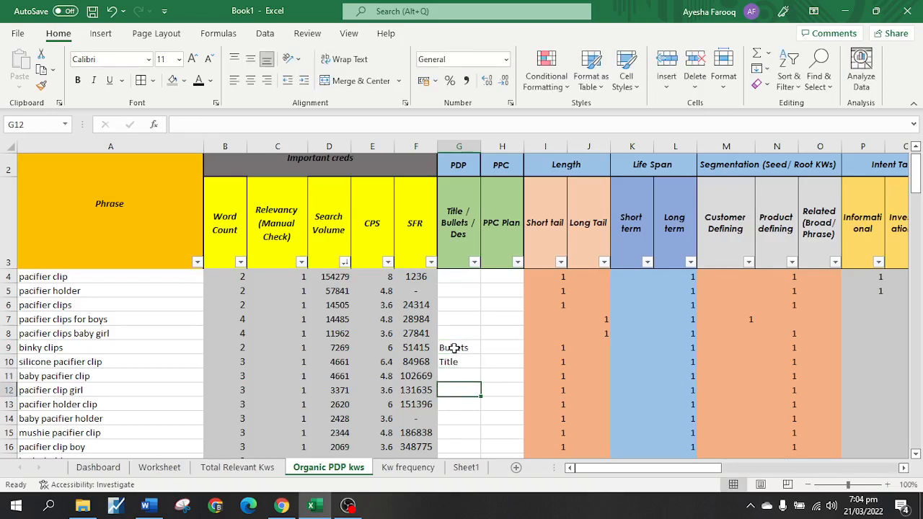
text(Bullets)
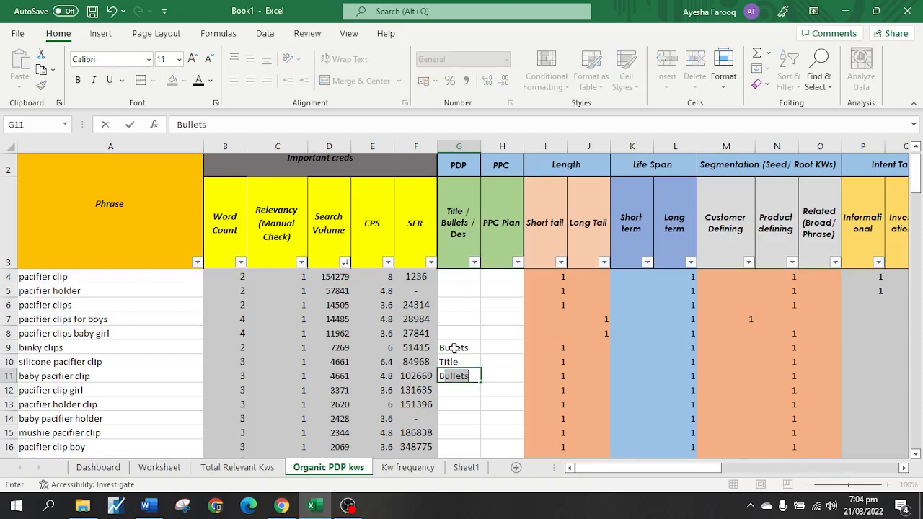
key(Return)
- Mark the phrase "pacifier strap" as Bullets in the Title / Bullets / Des column
key(Return)
key(Return)
key(Return)
key(Return)
key(Return)
key(Return)
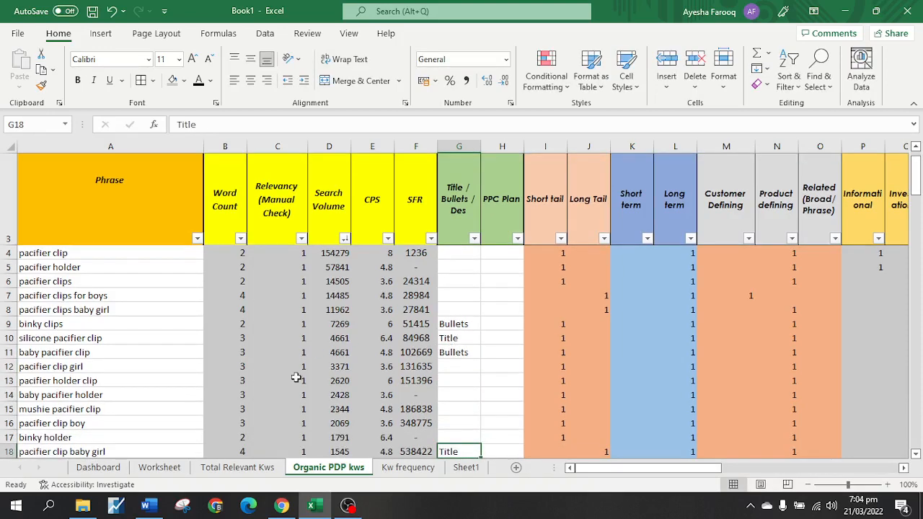
scroll(295, 377, down, 4)
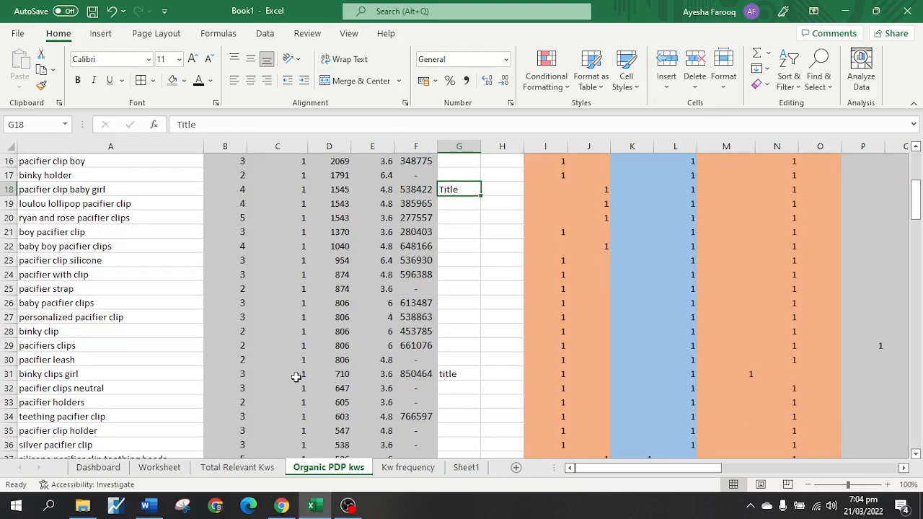
key(Return)
key(Return)
key(Return)
key(Return)
key(Return)
key(Return)
key(Return)
key(Return)
key(Return)
key(Return)
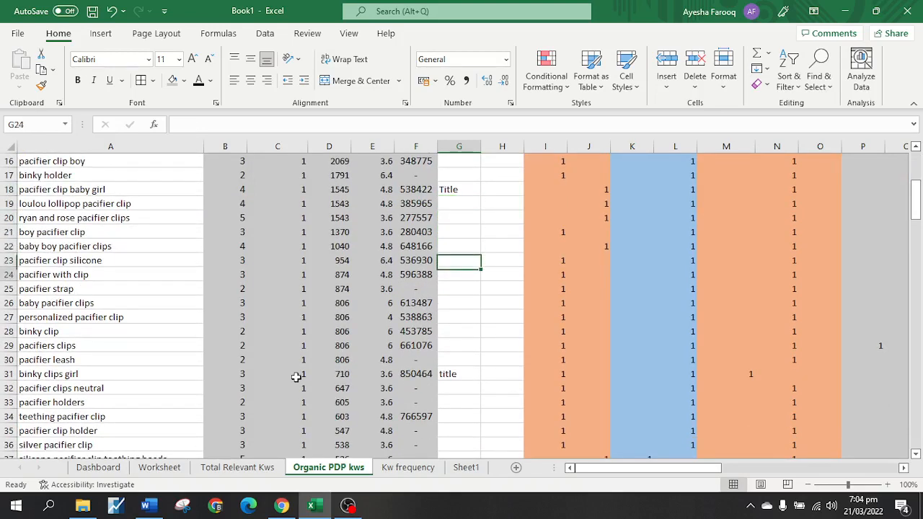
key(Up)
key(Up)
key(Up)
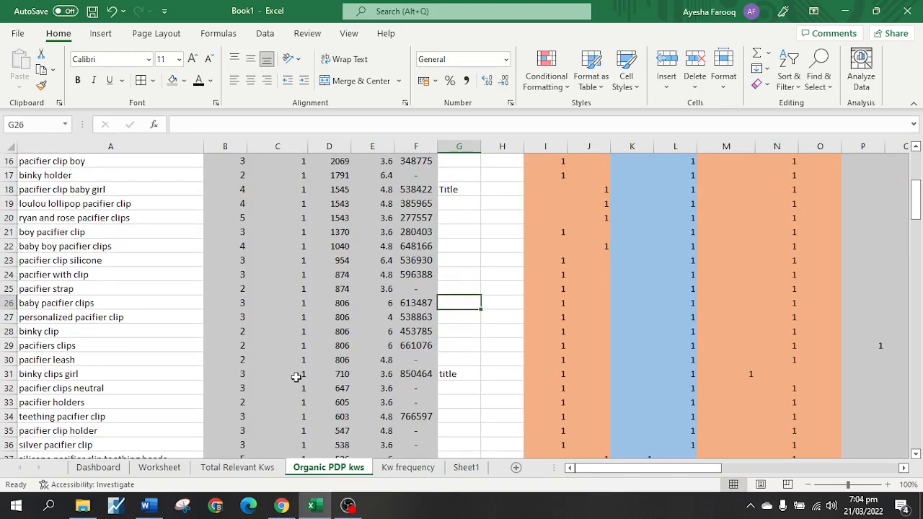
text(Bullets)
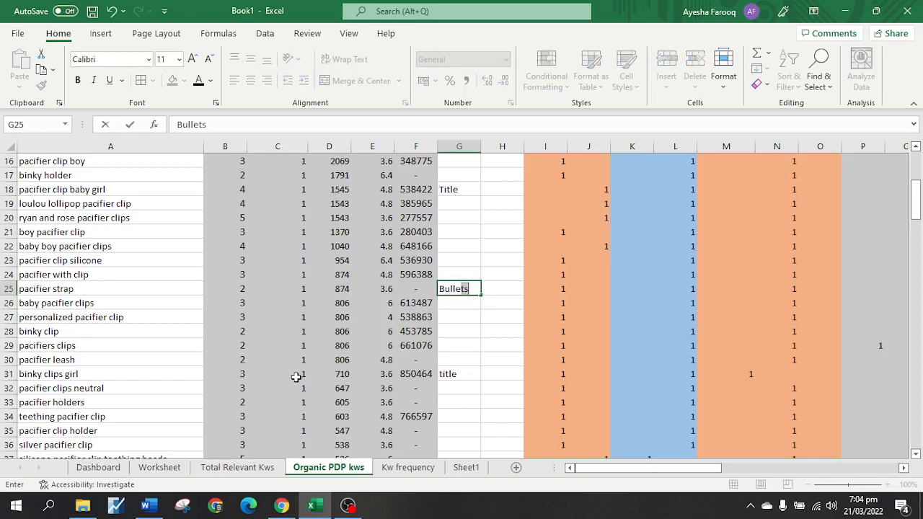
key(Return)
- Mark the phrase "teething pacifier clip" as Bullets in the Title / Bullets / Des column
key(Return)
key(Return)
key(Return)
key(Return)
key(Return)
key(Return)
key(Return)
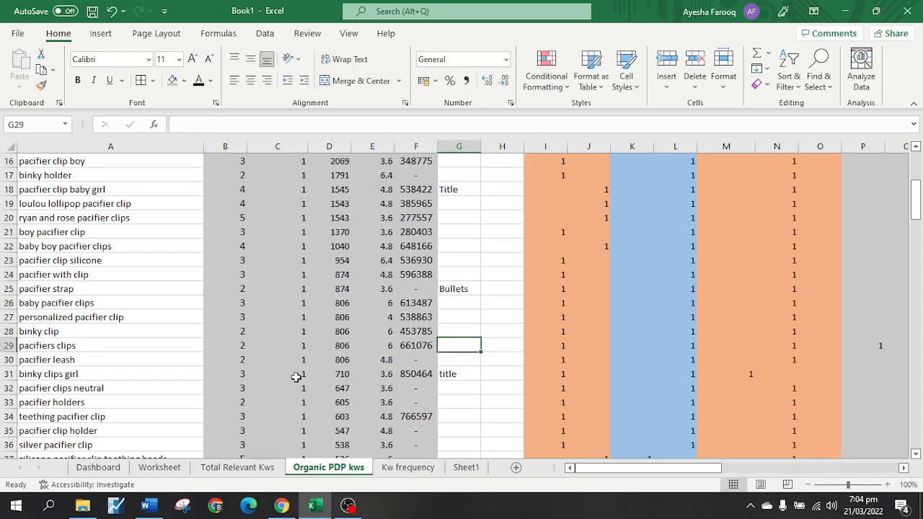
key(Down)
key(Down)
key(Up)
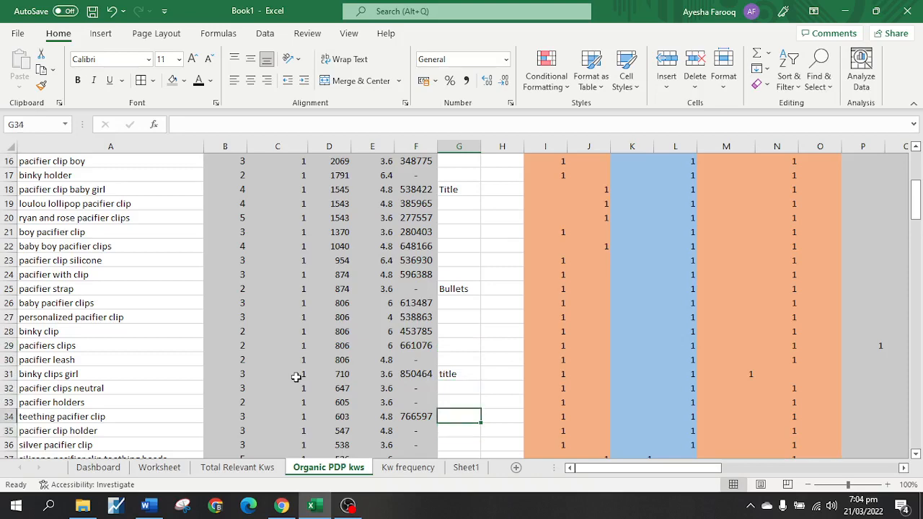
text(Bullets)
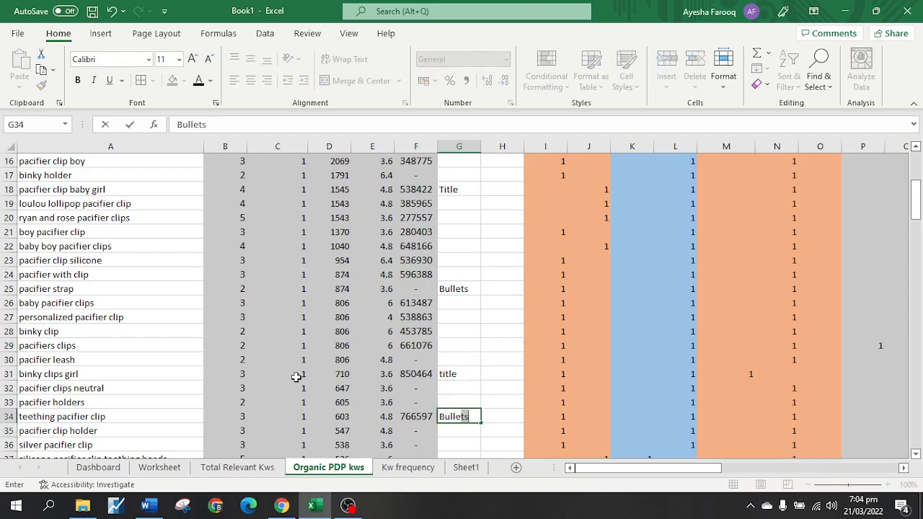
key(Return)
- Look through the lower-volume phrases for another bullet candidate and mark "silicone teether clip" as Bullets in the Title / Bullets / Des column
key(Down)
key(Down)
key(Down)
key(Down)
key(Down)
key(Down)
key(Down)
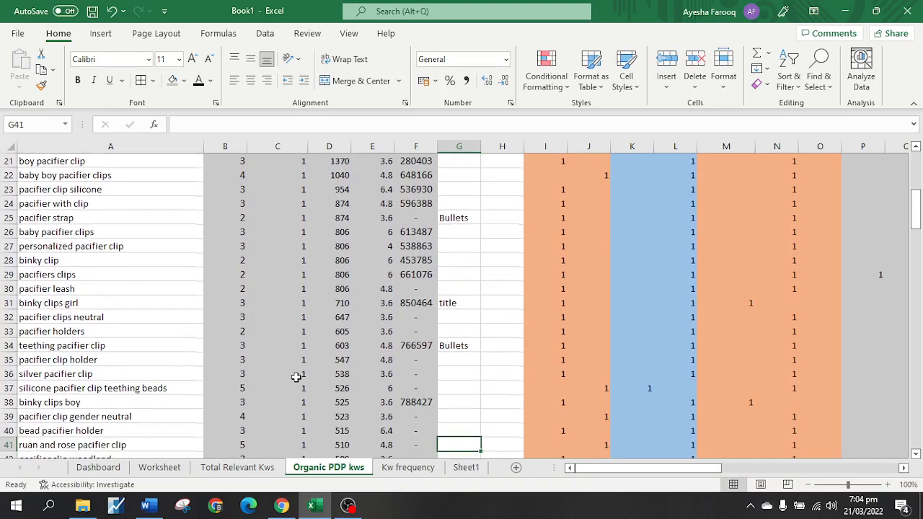
key(Down)
key(Down)
key(Down)
key(Down)
key(Down)
key(Down)
key(Down)
key(Down)
key(Down)
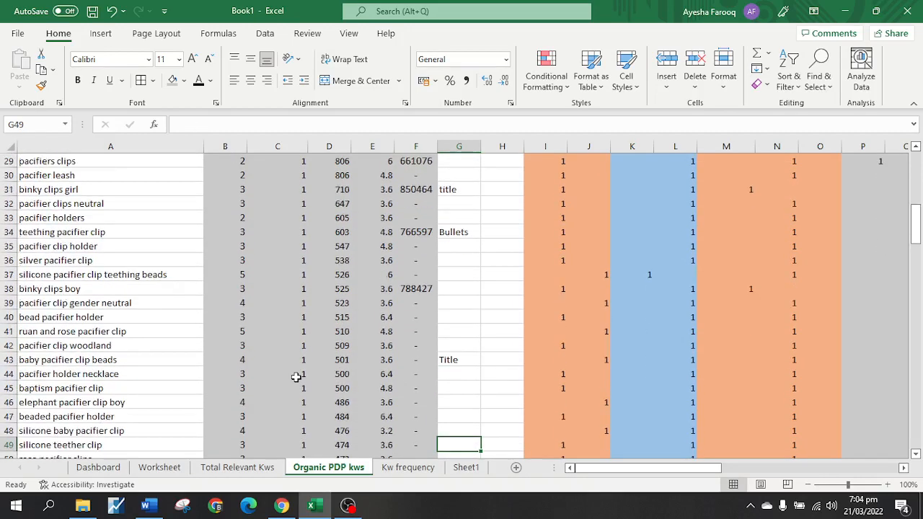
key(Down)
key(Up)
key(Up)
key(Up)
key(Up)
key(Up)
key(Up)
key(Up)
key(Up)
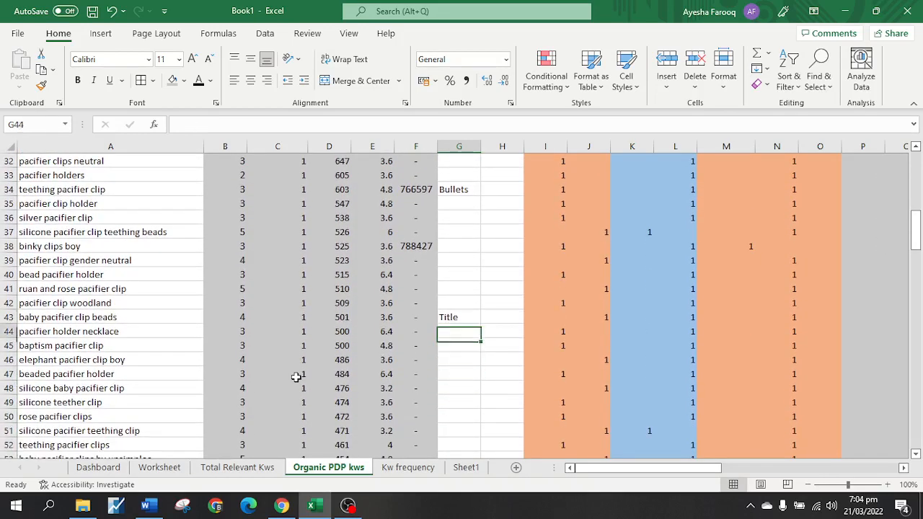
key(Down)
key(Down)
key(Down)
key(Down)
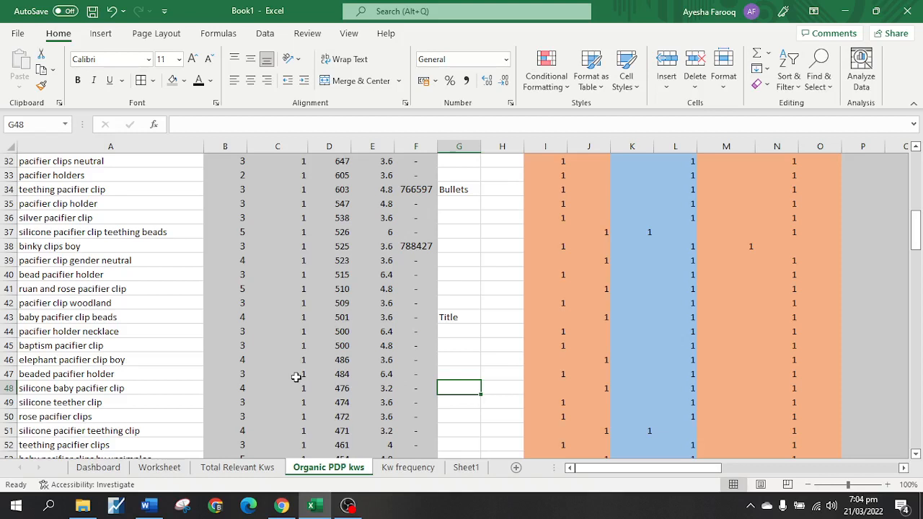
key(Down)
key(Down)
key(Down)
key(Down)
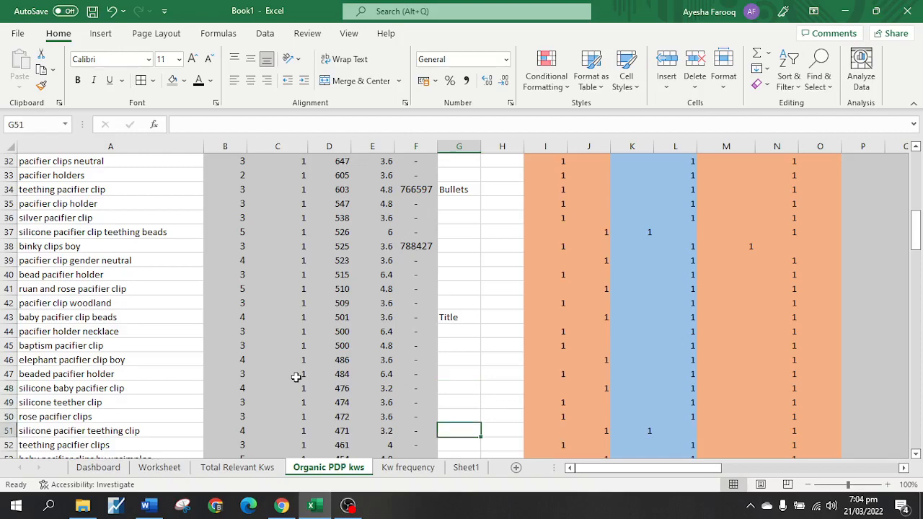
key(Down)
key(Down)
key(Down)
key(Down)
key(Down)
key(Down)
key(Down)
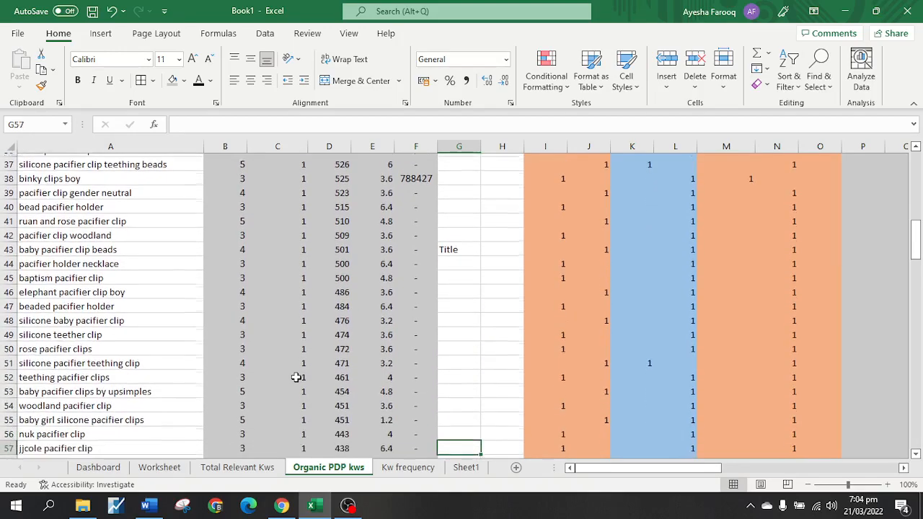
key(Down)
key(Down)
key(Down)
key(Down)
key(Down)
key(Down)
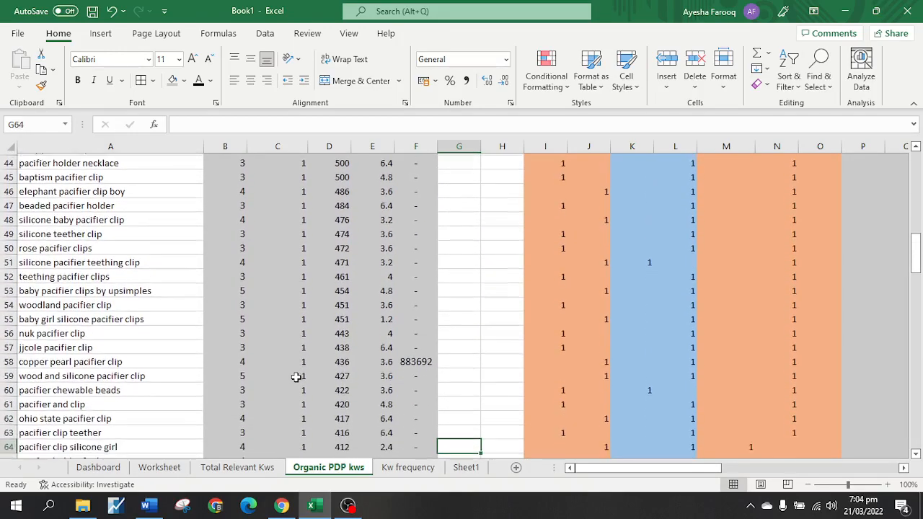
key(Down)
key(Down)
key(Down)
key(Down)
key(Down)
key(Down)
key(Up)
key(Up)
key(Up)
key(Up)
key(Up)
key(Up)
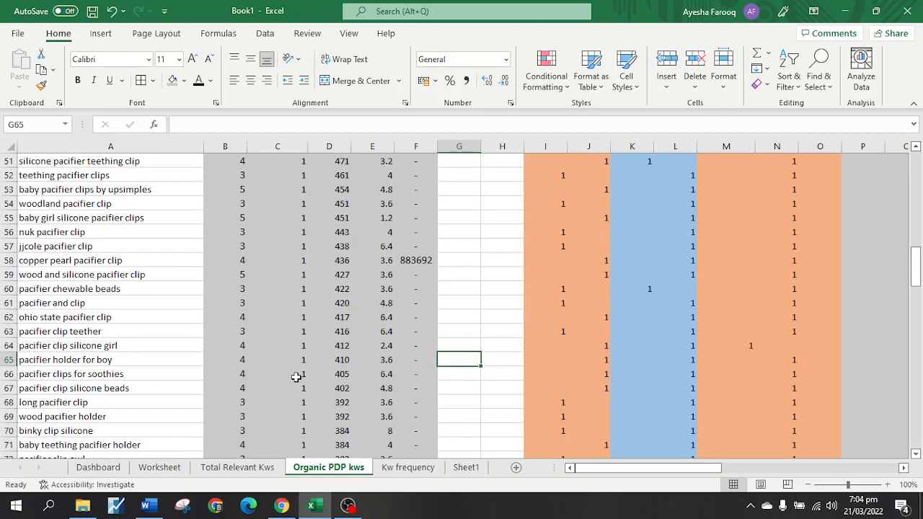
key(Up)
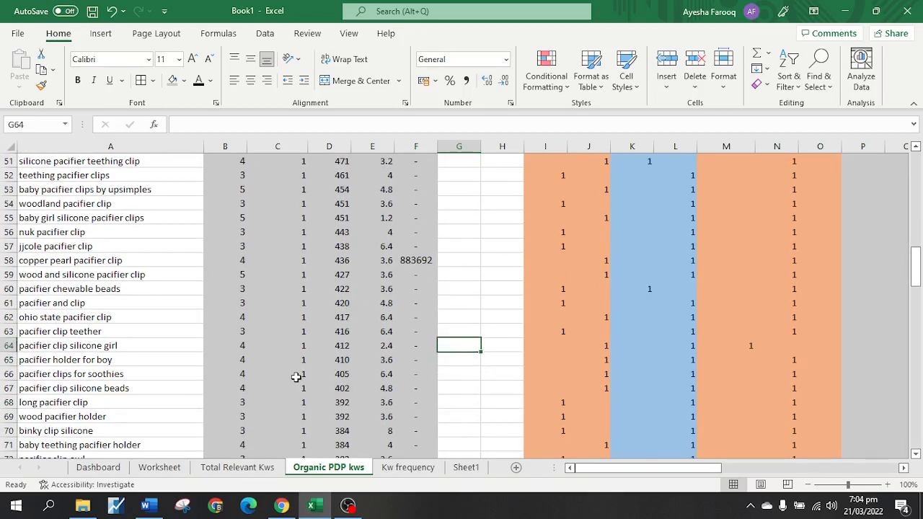
key(Up)
key(Up)
key(Up)
key(Up)
key(Up)
key(Up)
key(Up)
key(Up)
key(Up)
key(Up)
key(Up)
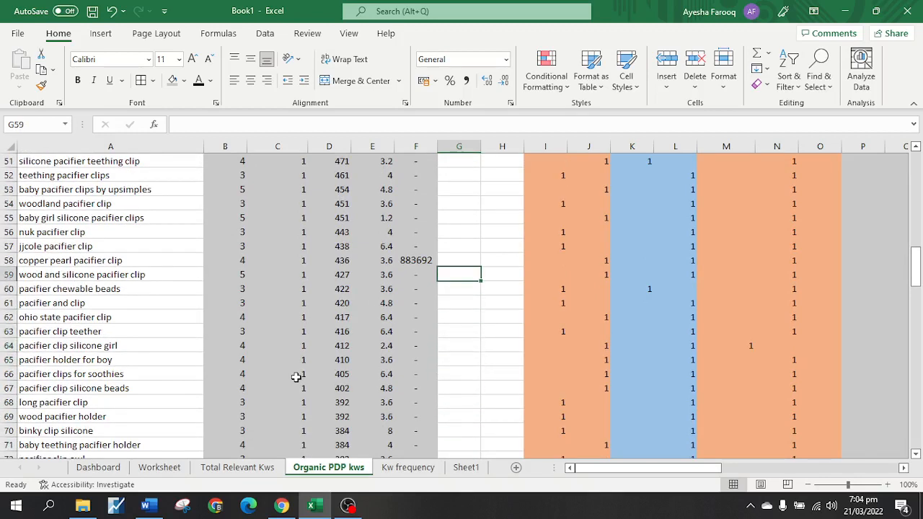
key(Up)
key(Up)
key(Up)
key(Up)
key(Up)
key(Up)
key(Up)
key(Up)
key(Up)
key(Up)
key(Up)
key(Up)
key(Up)
key(Down)
key(Down)
key(Down)
key(Down)
key(Down)
key(Down)
key(Down)
key(Down)
key(Down)
key(Down)
key(Down)
key(Down)
key(Down)
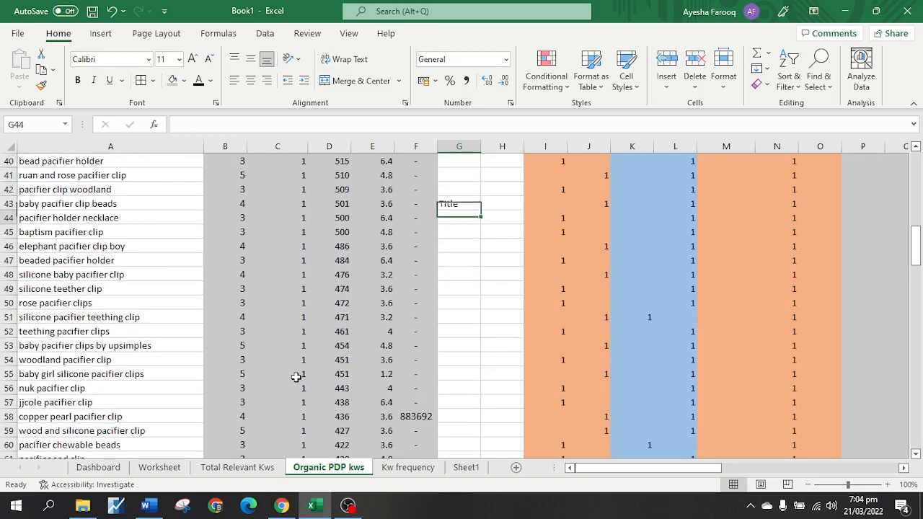
key(Up)
key(Up)
key(Up)
key(Up)
key(Up)
key(Down)
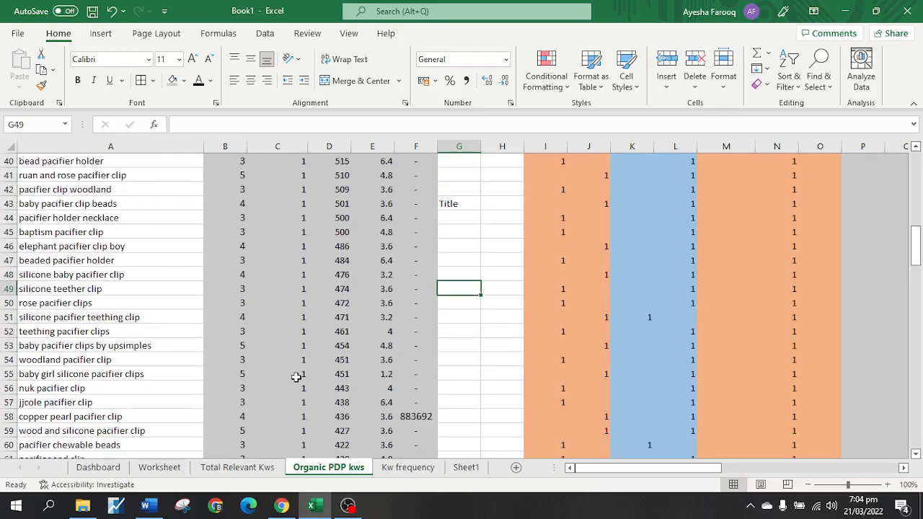
text(Bullets)
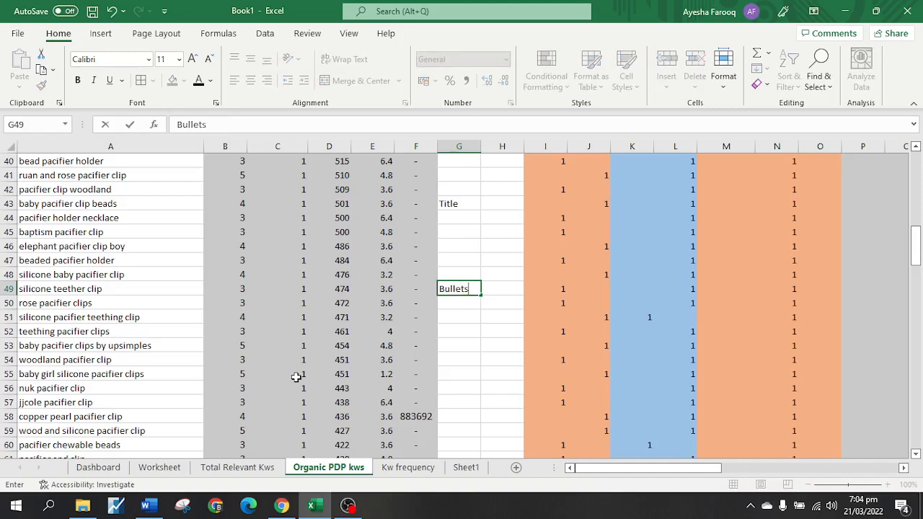
key(Return)
- Sort the keywords by the Title / Bullets / Des column from Z to A and review the Bullets phrases and the unmarked ones below
scroll(317, 354, up, 13)
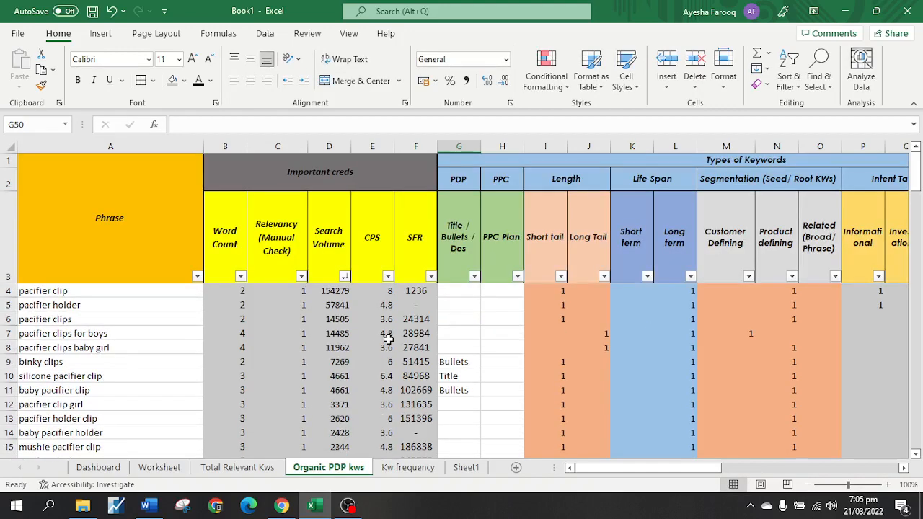
click(475, 277)
click(393, 222)
scroll(432, 402, down, 1)
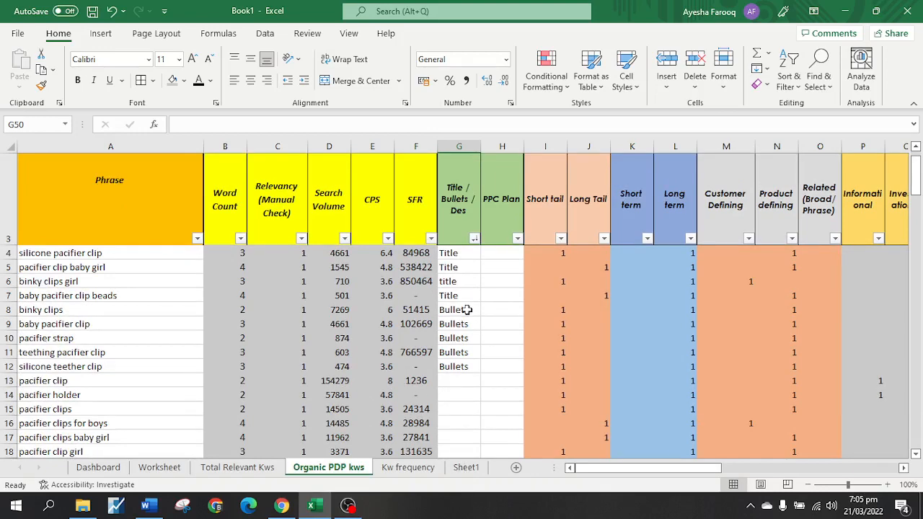
drag(466, 310, 464, 367)
click(464, 396)
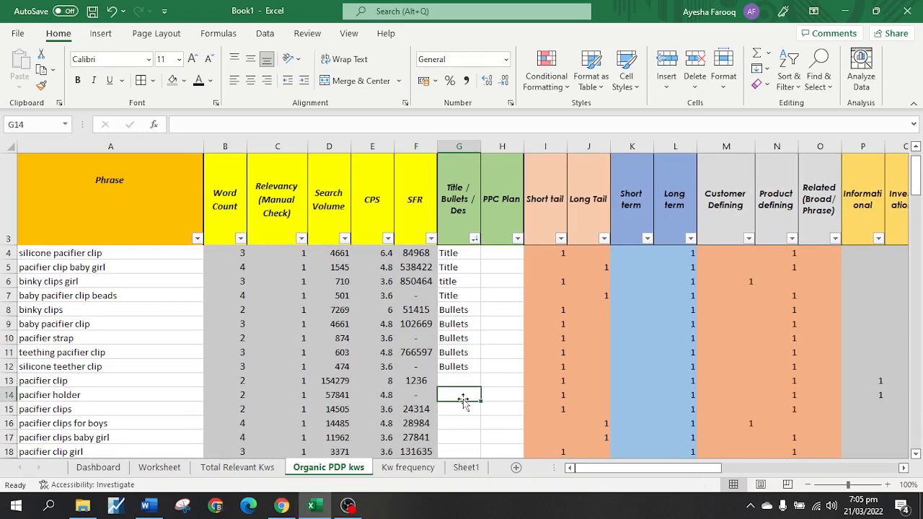
scroll(464, 401, down, 1)
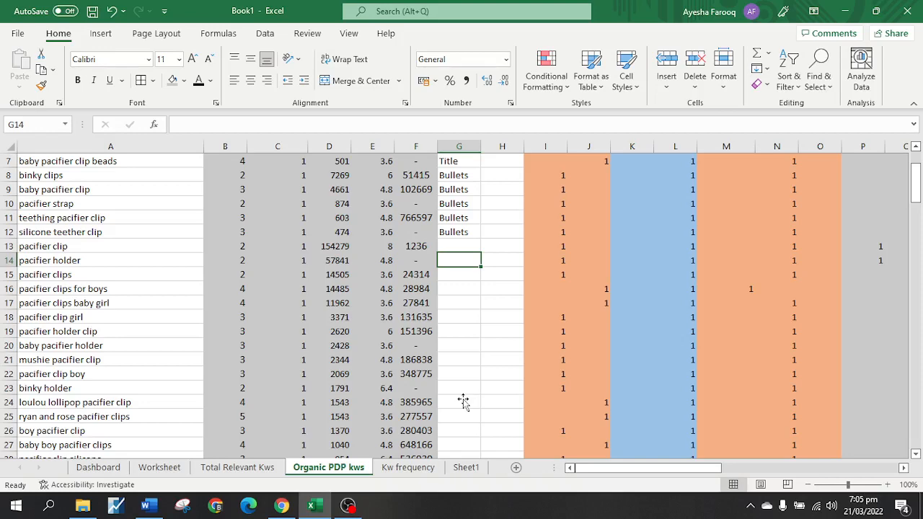
scroll(463, 402, down, 1)
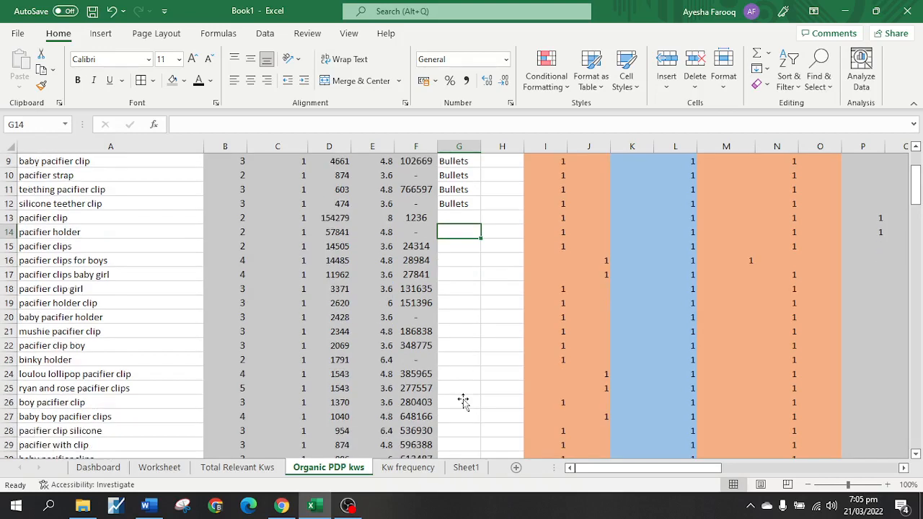
scroll(463, 402, up, 1)
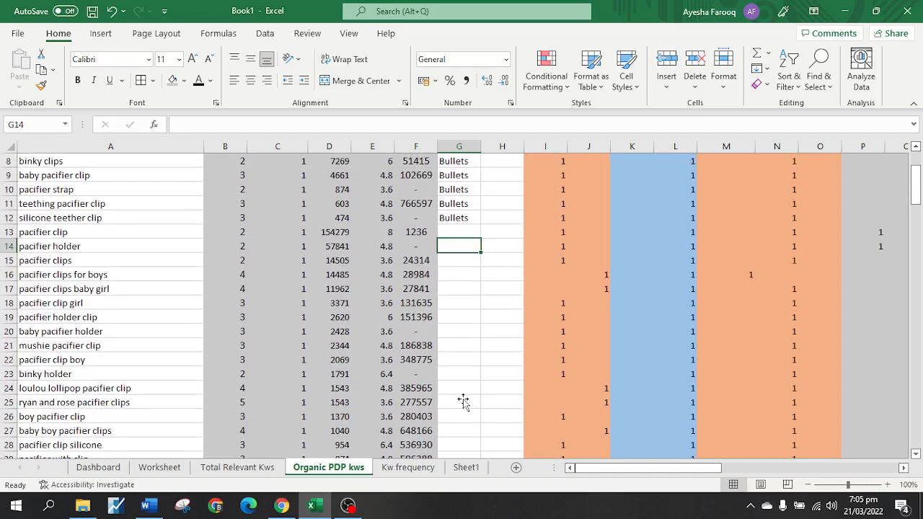
scroll(463, 402, up, 1)
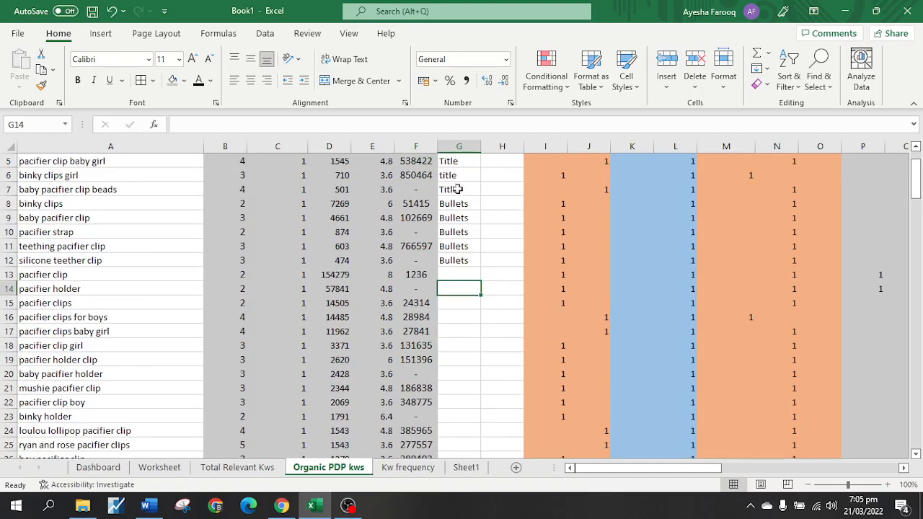
scroll(439, 323, down, 2)
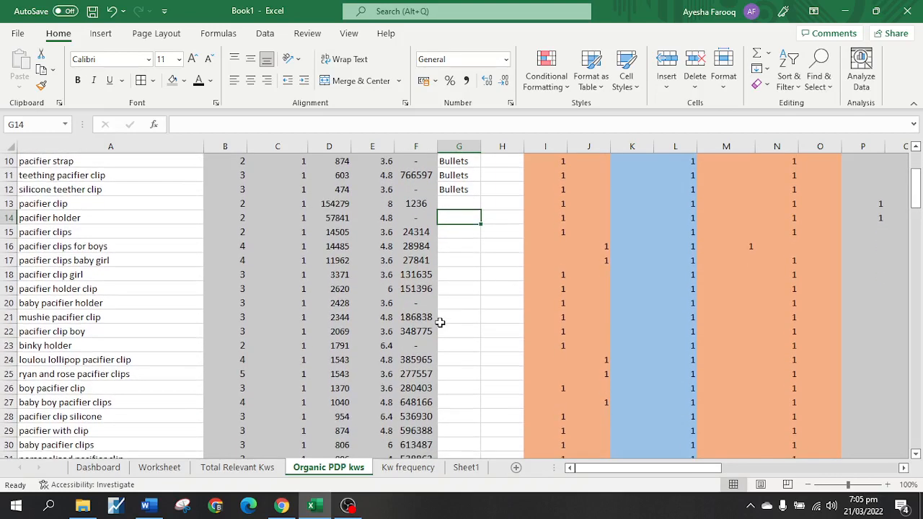
- Go through the unmarked phrases for a description candidate and mark "pacifier clips neutral" as Des in the Title / Bullets / Des column
key(Down)
key(Down)
key(Down)
key(Down)
key(Down)
key(Down)
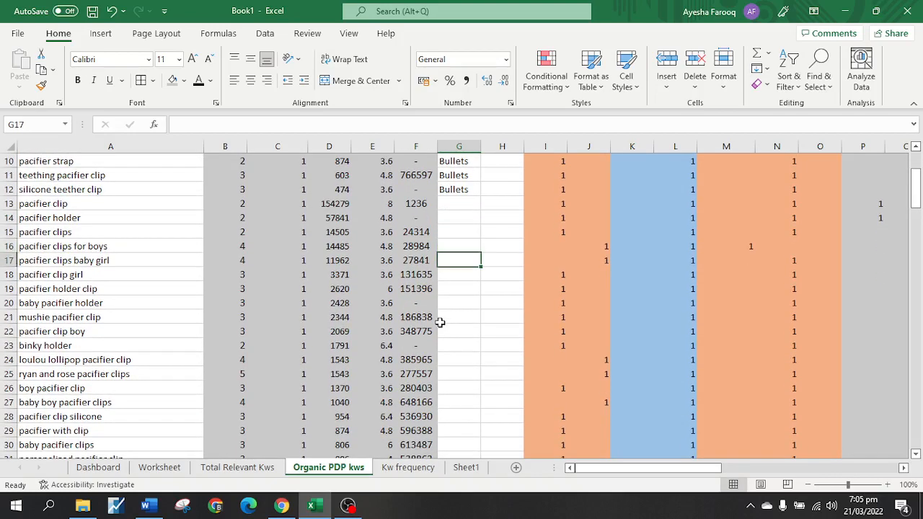
key(Down)
key(Down)
key(Down)
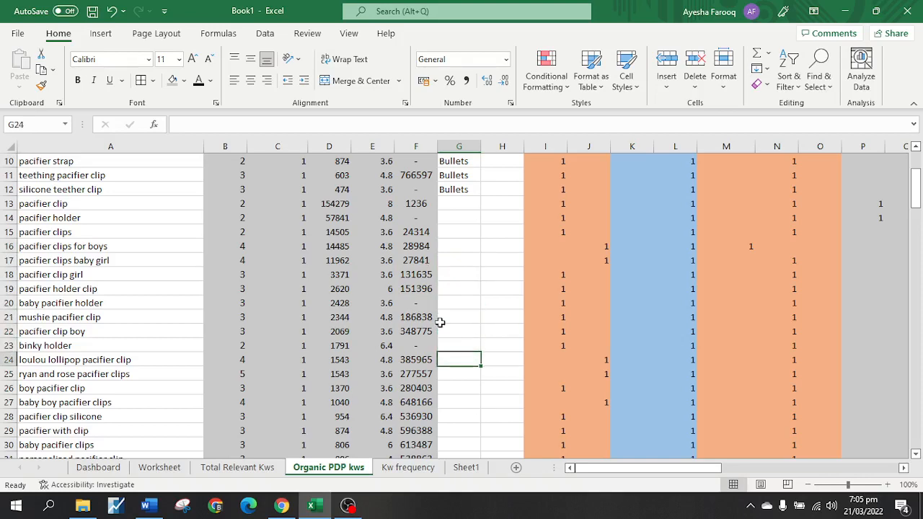
click(440, 322)
key(Down)
key(Down)
key(Down)
key(Down)
key(Down)
key(Down)
key(Down)
key(Down)
key(Down)
key(Down)
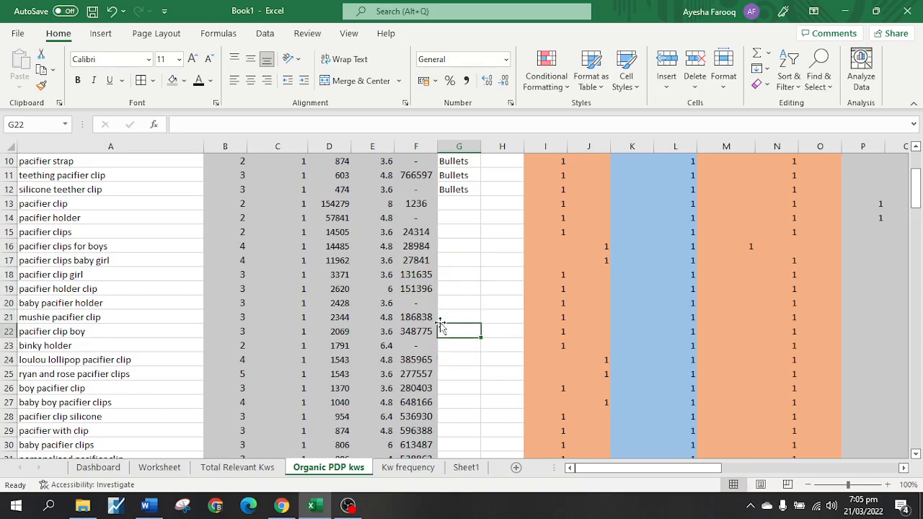
key(Down)
key(Down)
key(Down)
key(Down)
key(Down)
key(Down)
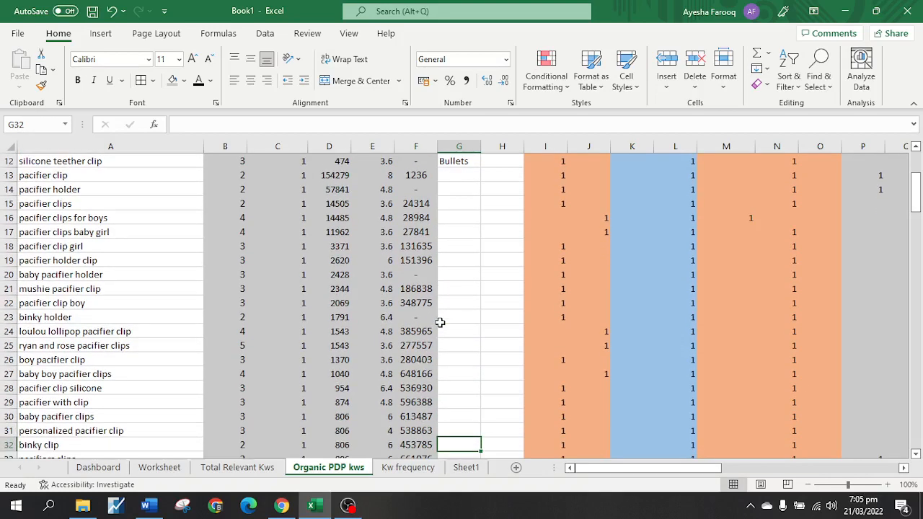
key(Down)
key(Down)
key(Down)
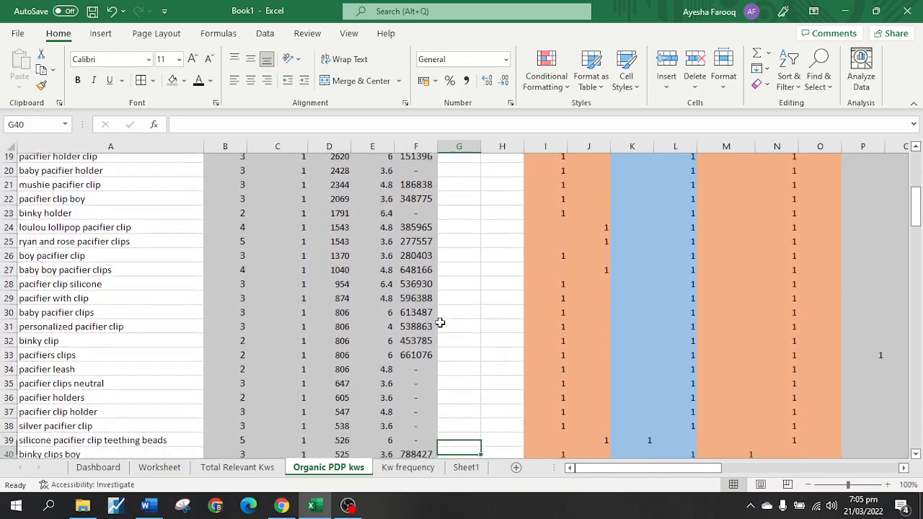
key(Up)
key(Up)
key(Up)
key(Up)
key(Up)
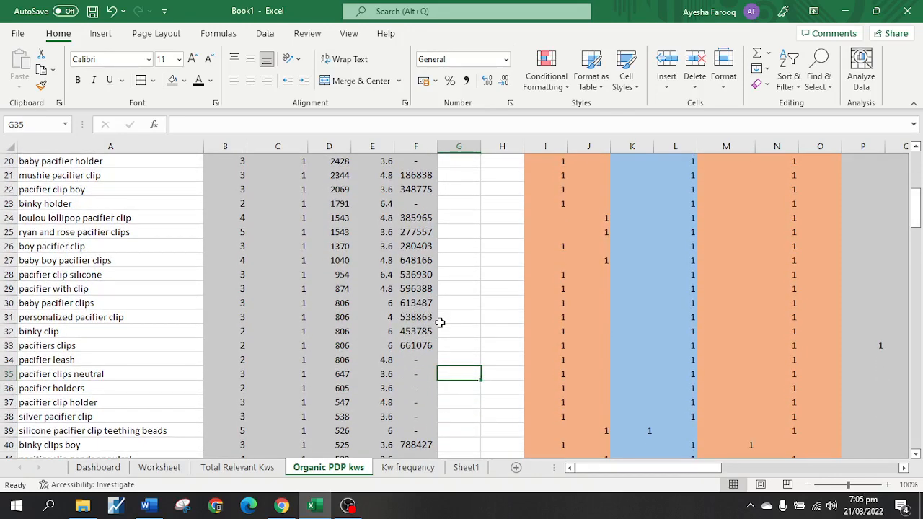
text(e)
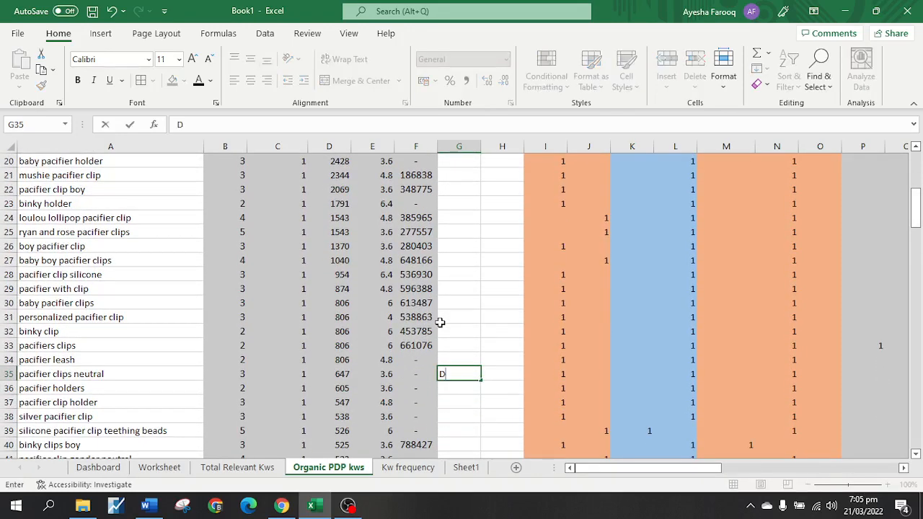
key(Return)
- Mark the phrase "silicone pacifier clip teething beads" as Des in the Title / Bullets / Des column
key(Down)
key(Down)
key(Down)
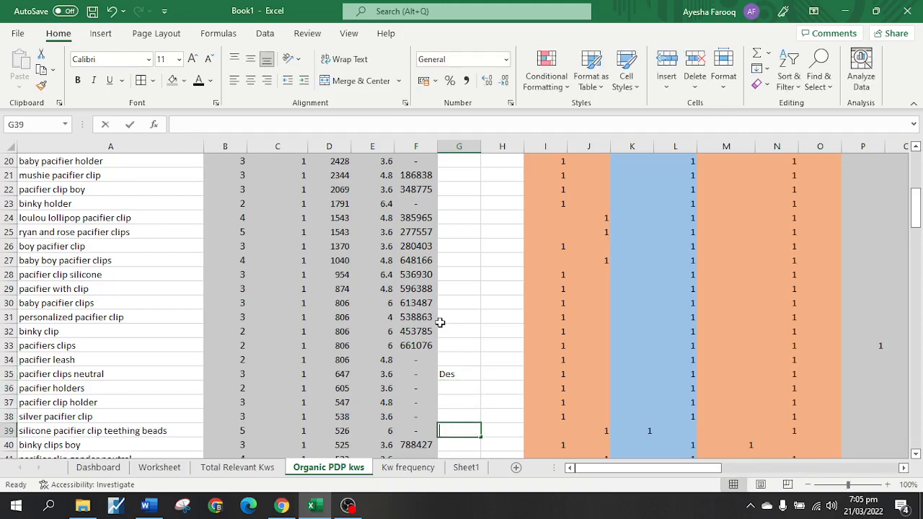
text(Des)
key(Return)
- Look further down the phrases for another description candidate and mark "silicone pacifier teething clip" as Des in the Title / Bullets / Des column
key(Down)
key(Down)
key(Down)
key(Down)
key(Down)
key(Down)
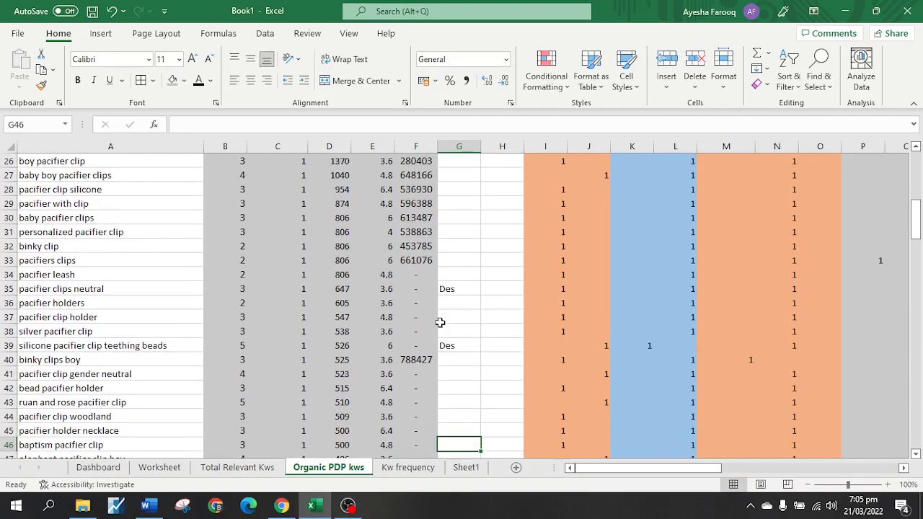
key(Up)
key(Up)
key(Up)
key(Up)
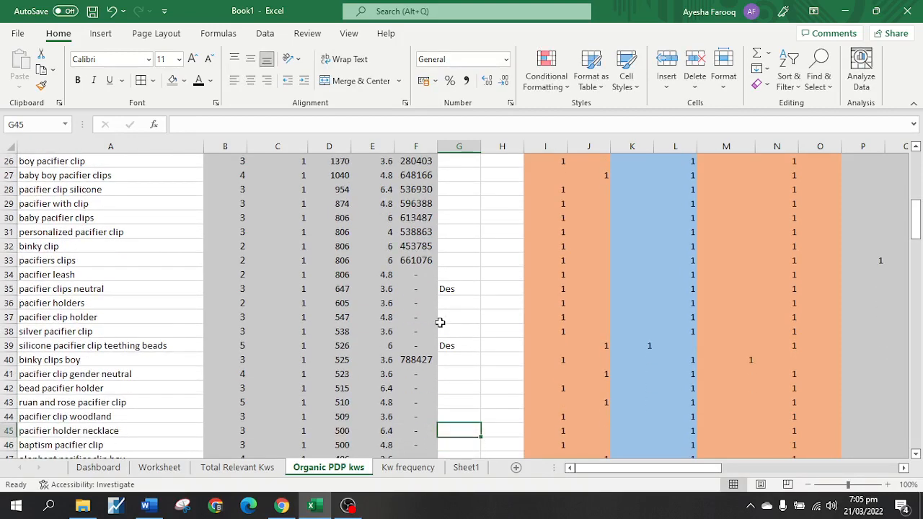
key(Down)
key(Down)
key(Down)
key(Down)
key(Down)
key(Down)
key(Down)
key(Down)
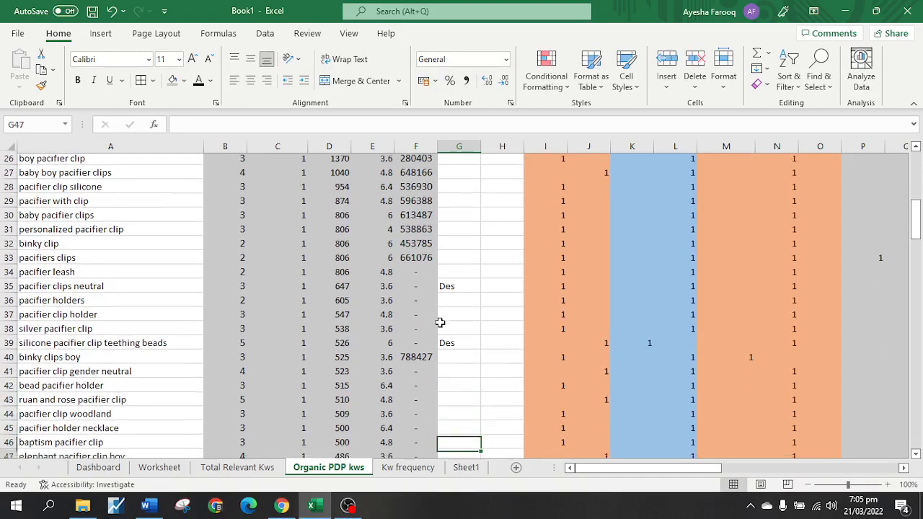
key(Down)
key(Down)
key(Down)
key(Down)
key(Down)
key(Down)
key(Down)
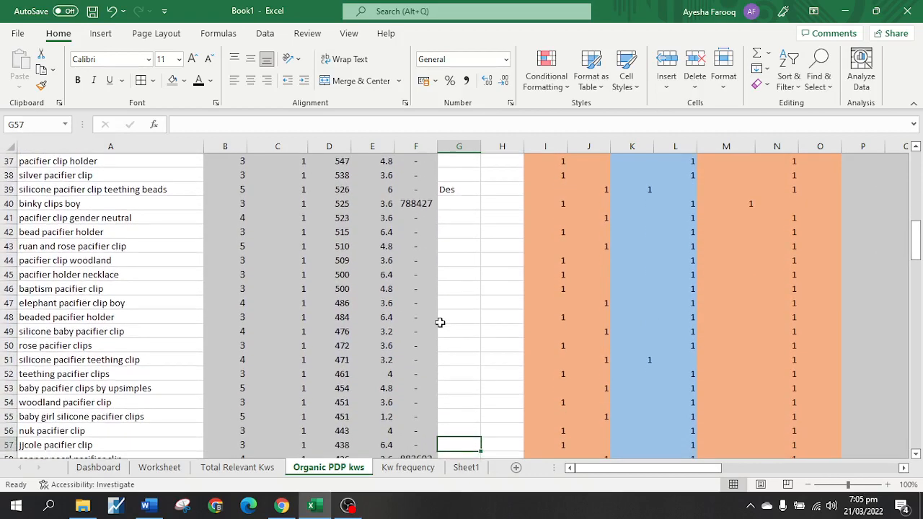
key(Up)
key(Up)
key(Up)
key(Up)
key(Up)
key(Up)
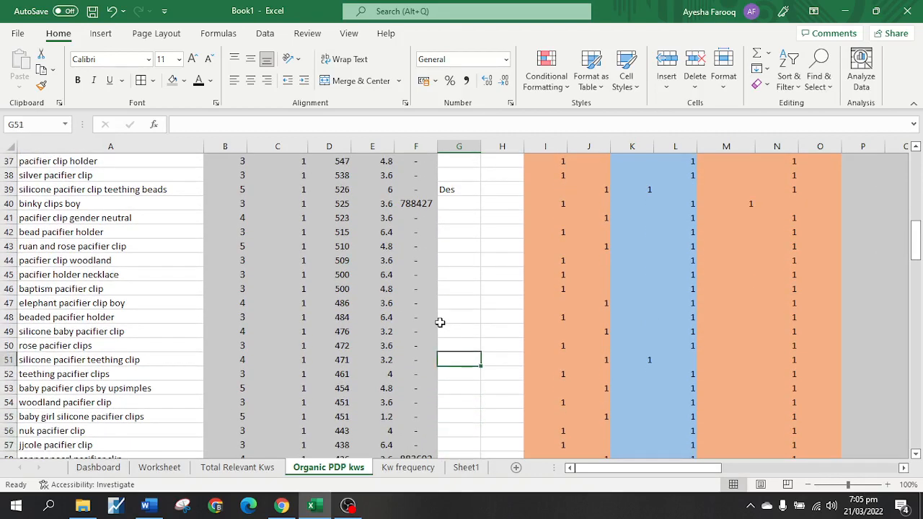
text(Des)
key(Return)
- Continue through the lower-volume phrases and mark "pacifier clips for soothies" as Des in the Title / Bullets / Des column
key(Down)
key(Down)
key(Down)
key(Down)
key(Down)
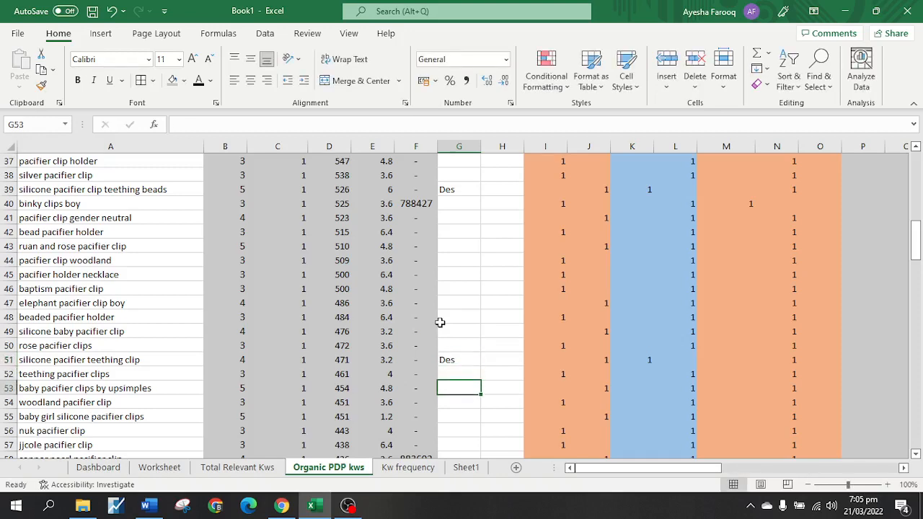
key(Down)
key(Down)
key(Down)
key(Down)
key(Down)
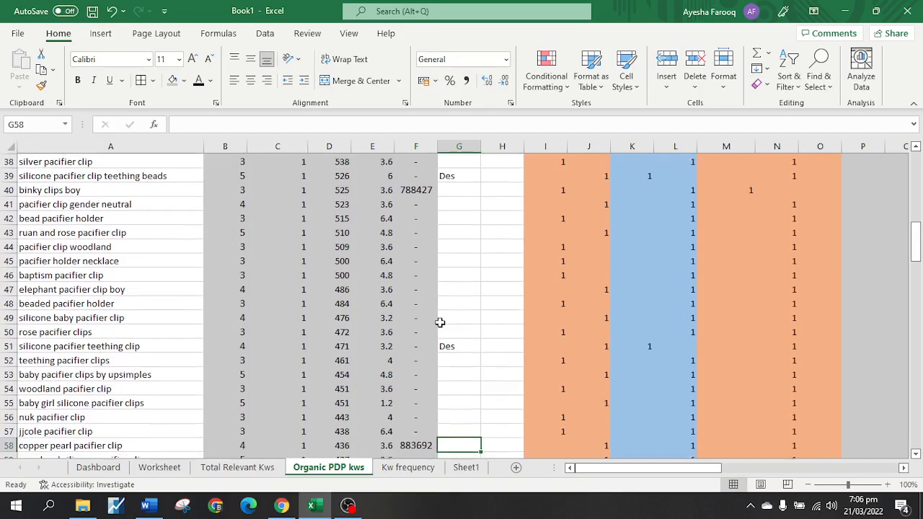
key(Down)
key(Down)
key(Down)
key(Down)
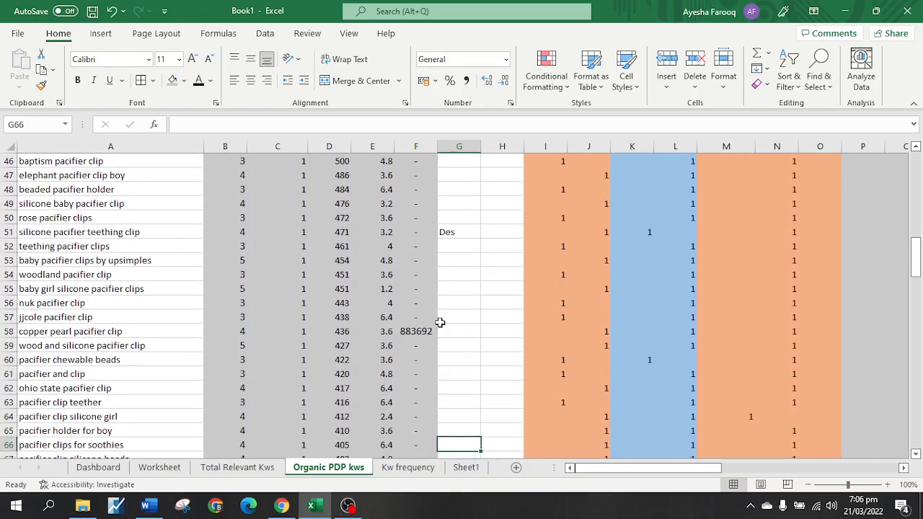
text(Des)
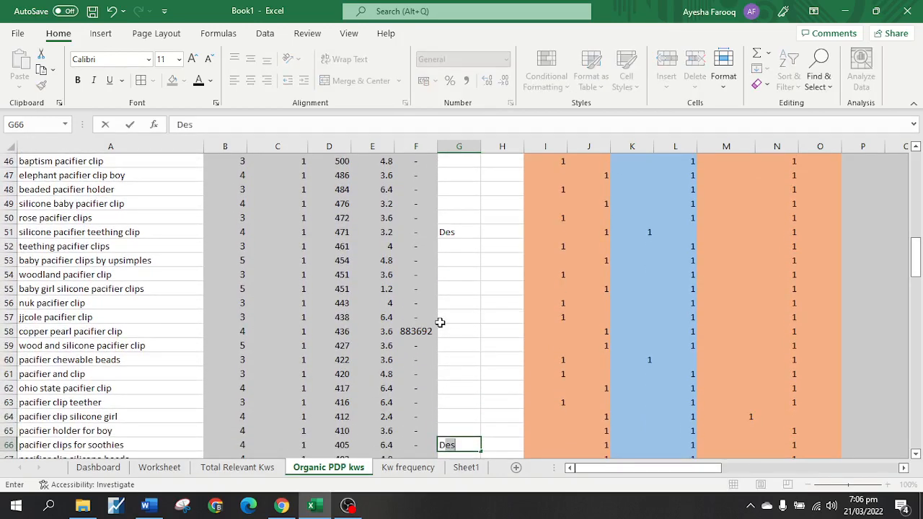
key(Return)
- Mark the phrase "long pacifier clip" as Des in the Title / Bullets / Des column
key(Down)
key(Down)
key(Down)
key(Down)
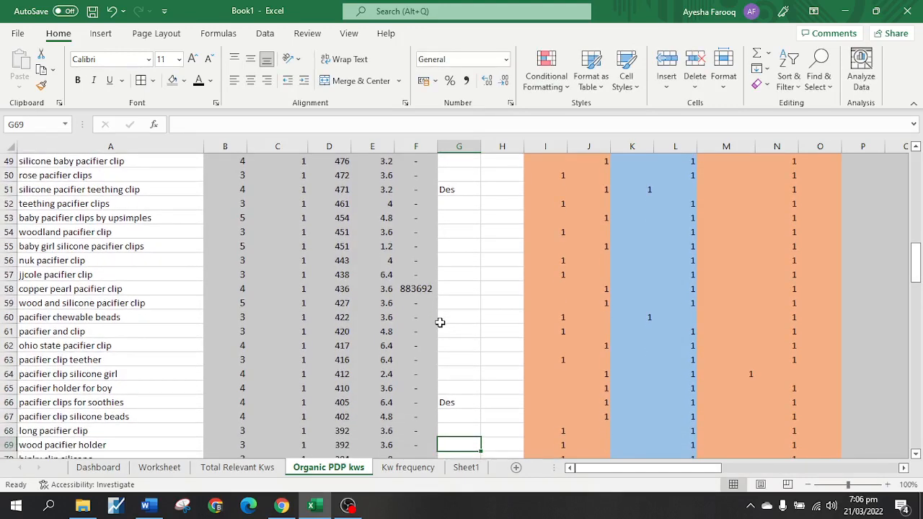
key(Up)
key(Up)
key(Up)
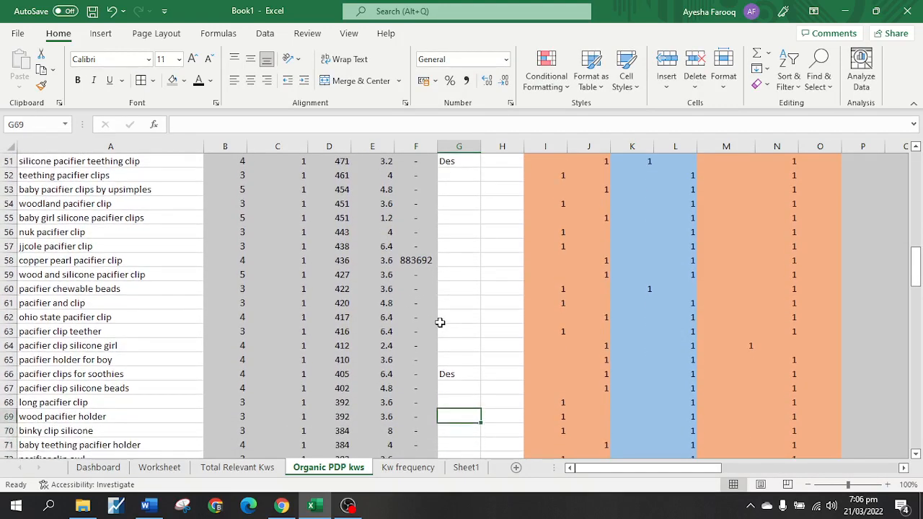
text(Des)
key(Return)
- Sort the keywords by the Title / Bullets / Des column from Z to A and check the grouped phrases
scroll(401, 390, up, 17)
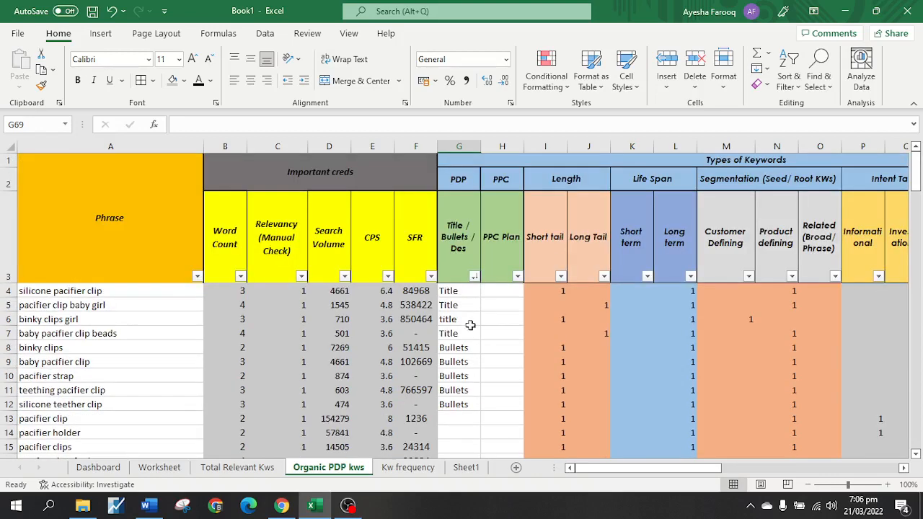
click(475, 277)
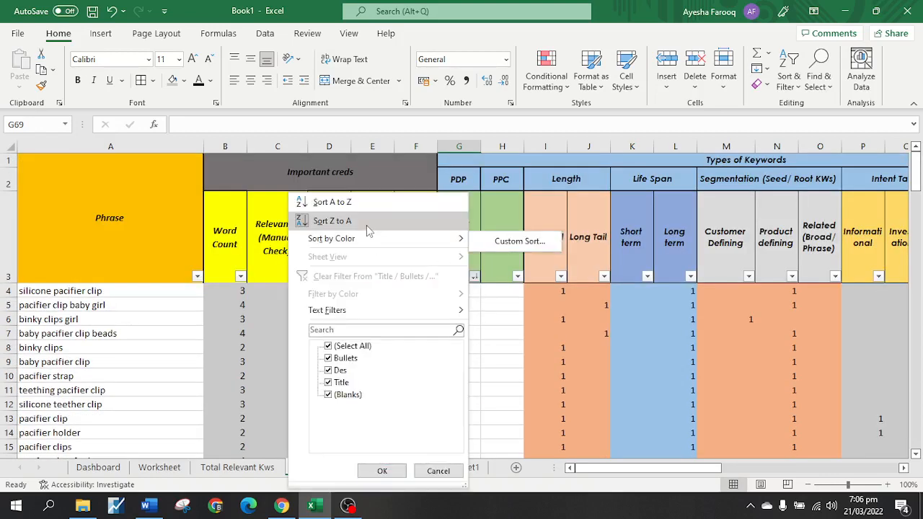
click(366, 224)
scroll(411, 415, down, 8)
scroll(411, 415, up, 5)
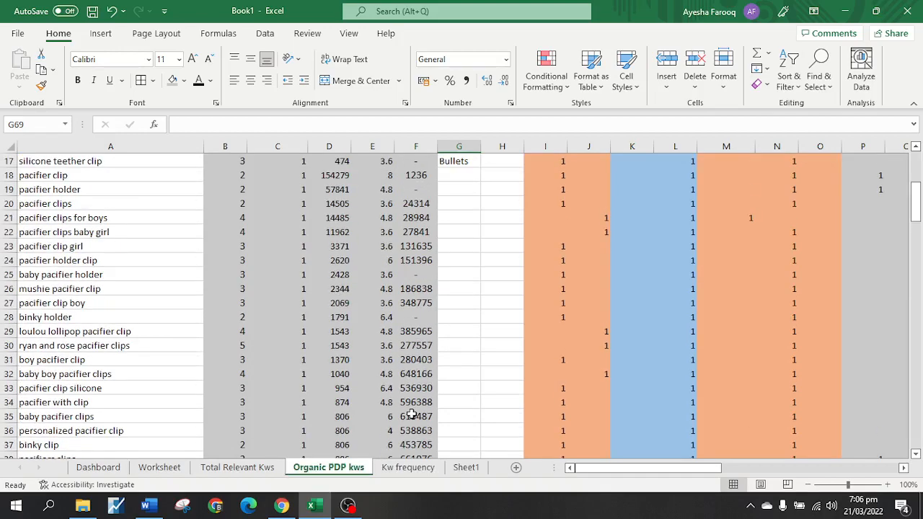
scroll(411, 415, up, 4)
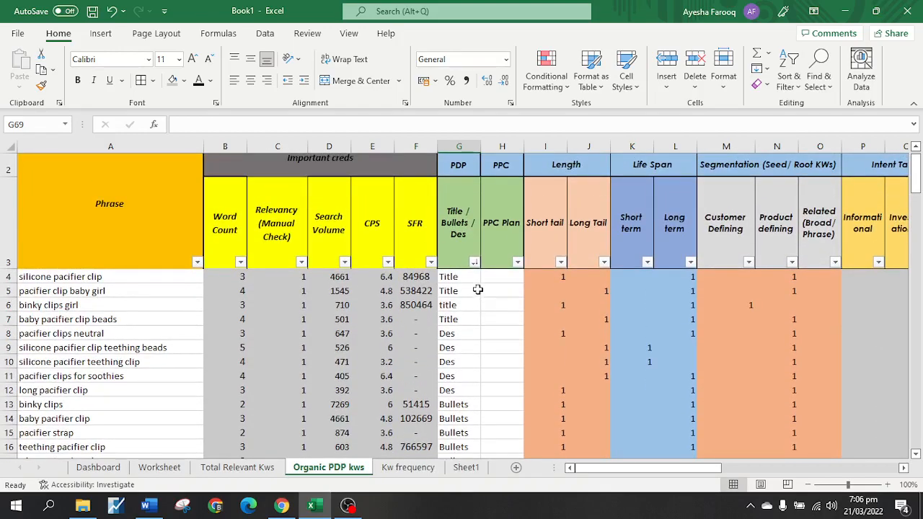
- Fill the Title / Bullets / Des cells G4 to G155 with a light blue colour
click(469, 279)
drag(469, 279, 466, 425)
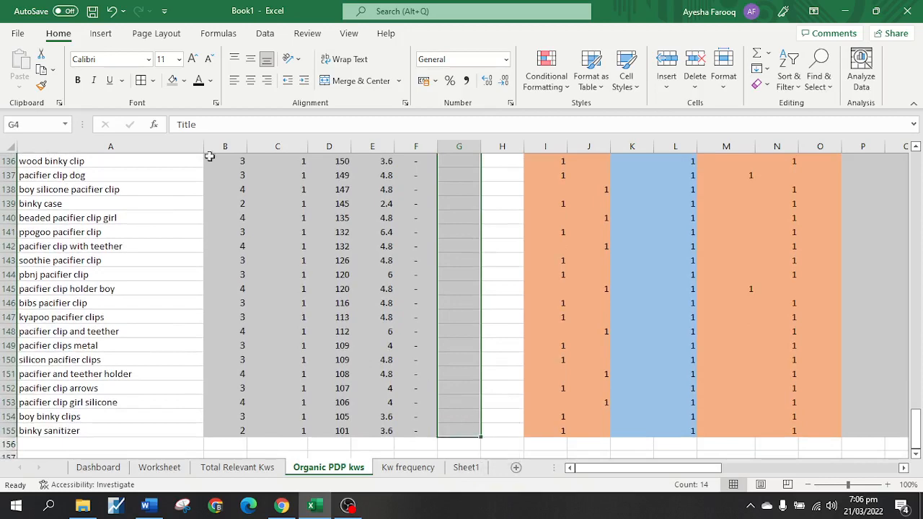
click(185, 80)
click(215, 142)
scroll(508, 291, up, 20)
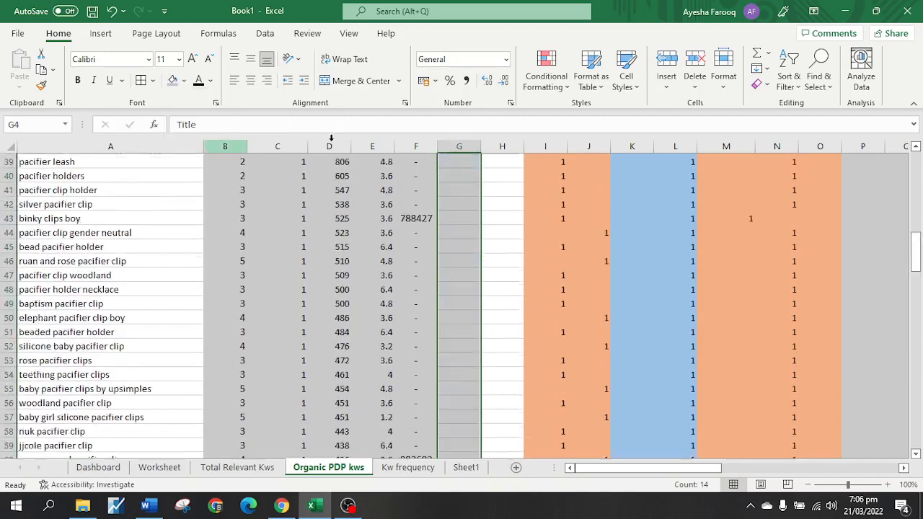
click(508, 291)
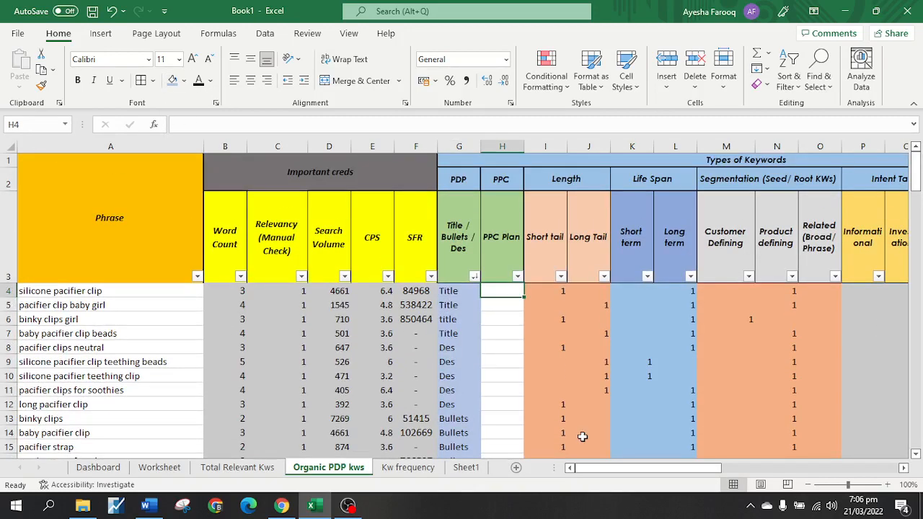
- View the Total Relevant Kws sheet and move the Organic PDP kws sheet to the end, after Sheet1
click(236, 469)
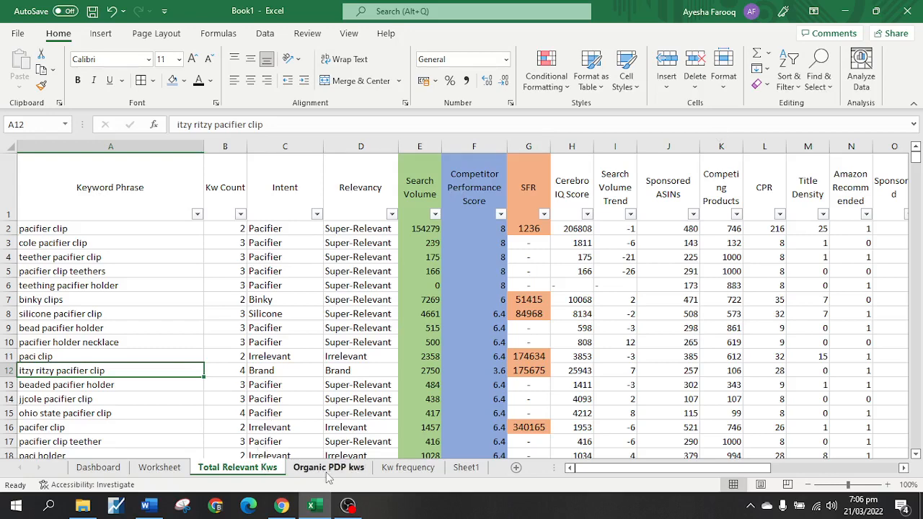
drag(328, 470, 490, 469)
- Review the keyword type, Other Important Details and Top Performing ASINs columns of the Organic PDP kws sheet
scroll(702, 425, right, 10)
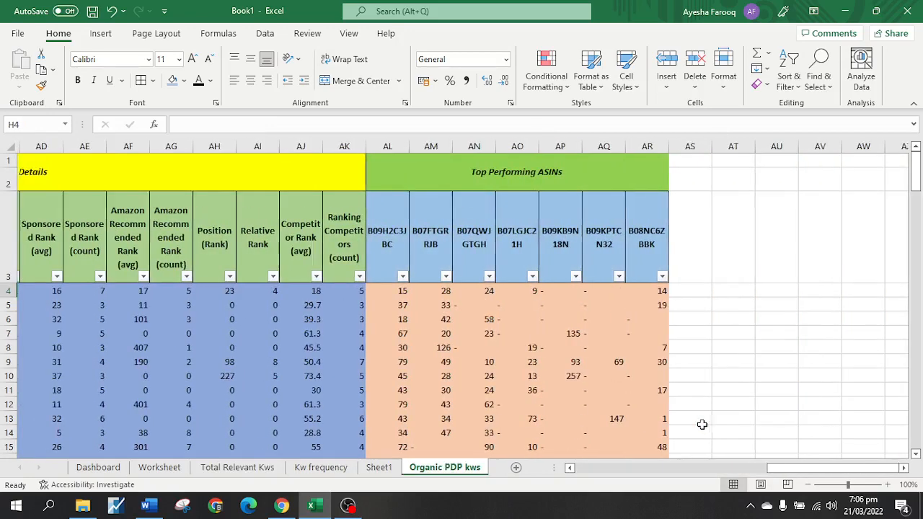
scroll(700, 425, left, 3)
scroll(190, 331, left, 3)
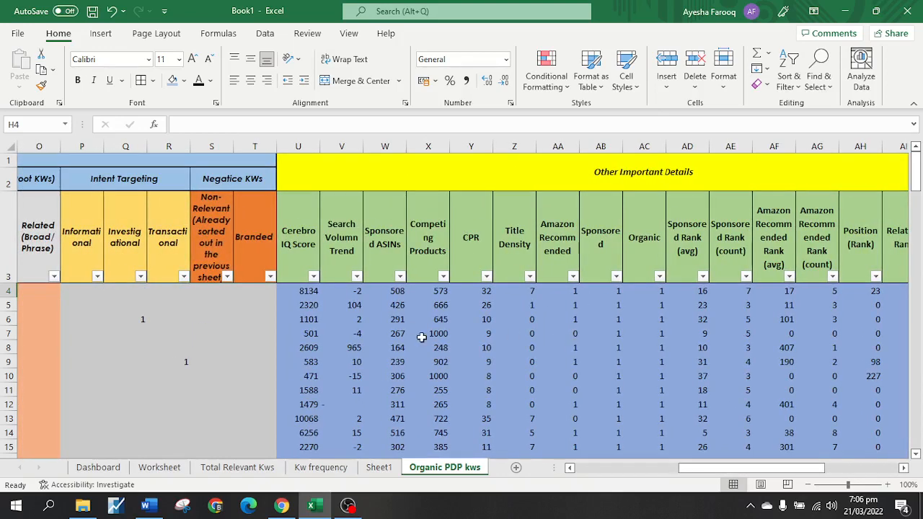
scroll(634, 387, left, 6)
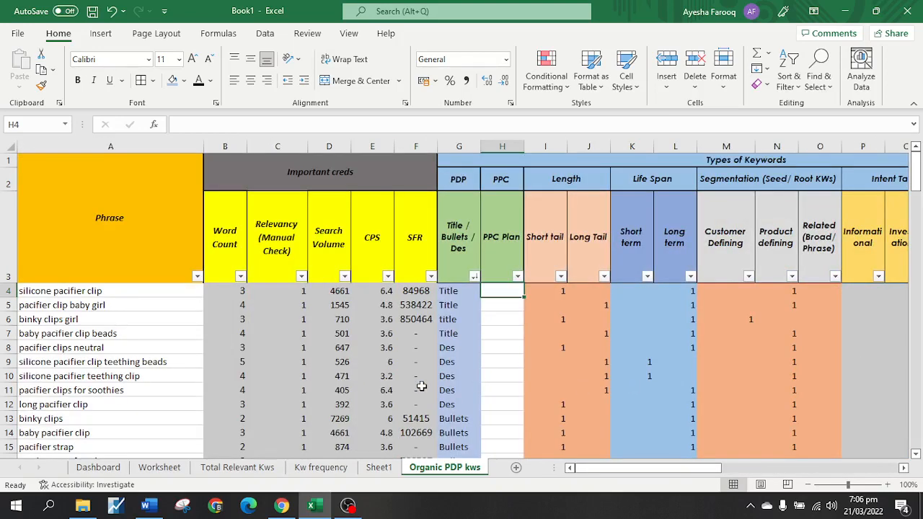
scroll(422, 387, right, 3)
scroll(422, 387, right, 2)
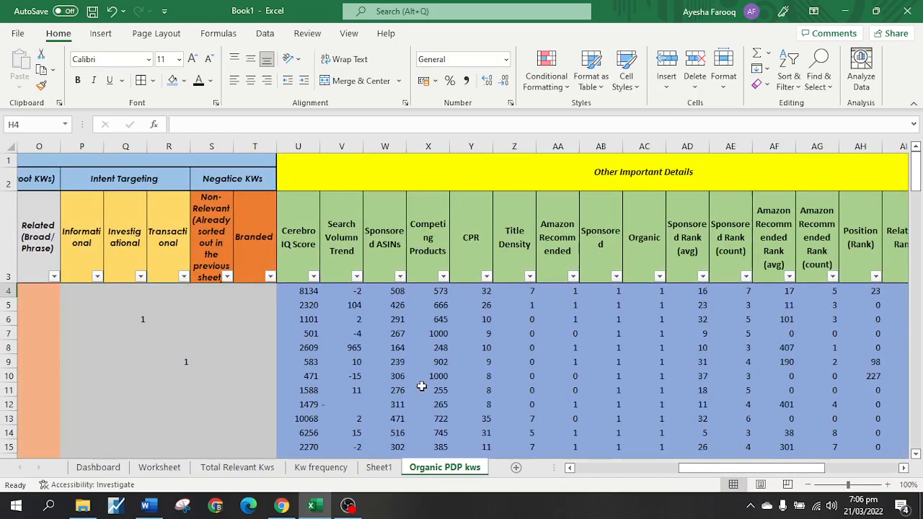
scroll(285, 345, down, 1)
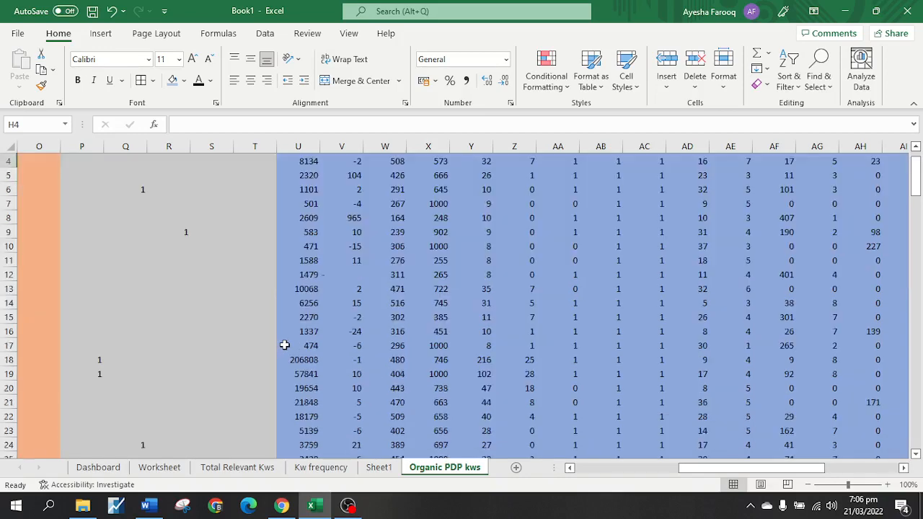
scroll(285, 346, up, 1)
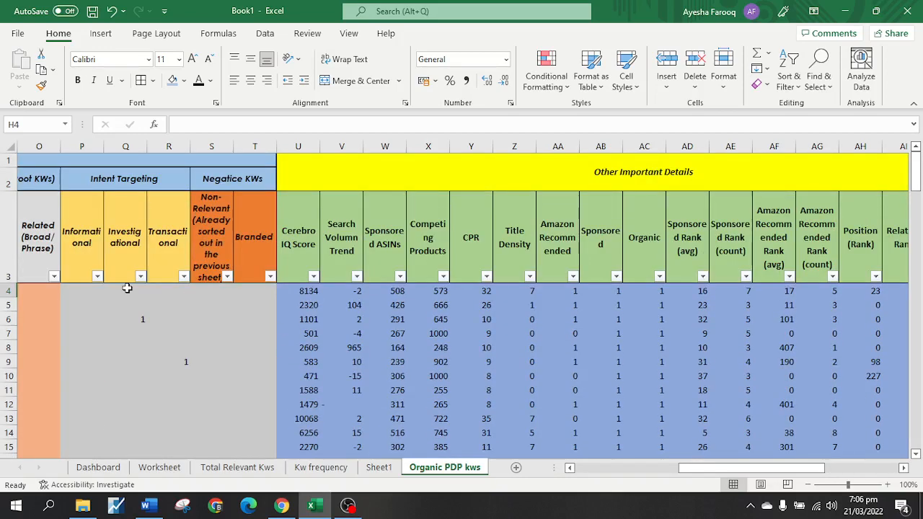
- Select the whole row of "silicone pacifier clip" and examine its values across all column groups
click(9, 290)
scroll(227, 368, left, 5)
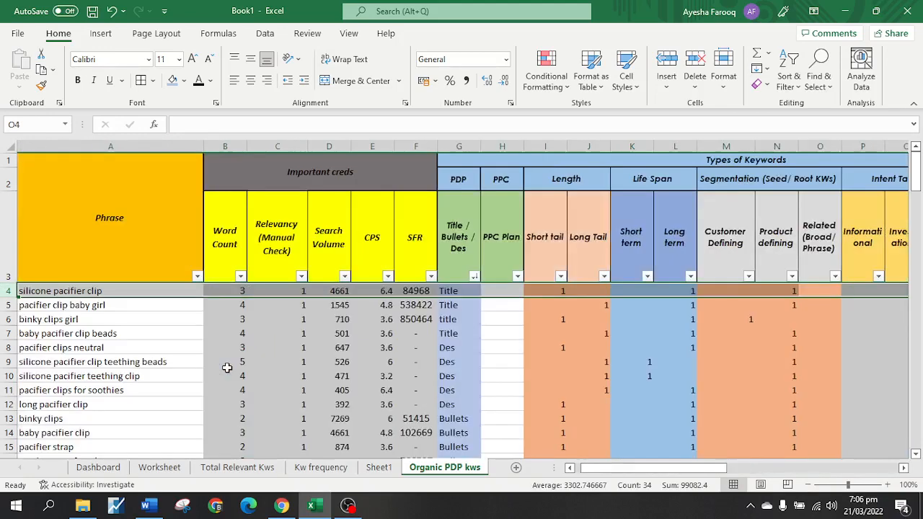
scroll(227, 368, right, 3)
scroll(226, 367, left, 5)
scroll(227, 368, right, 6)
scroll(226, 368, right, 5)
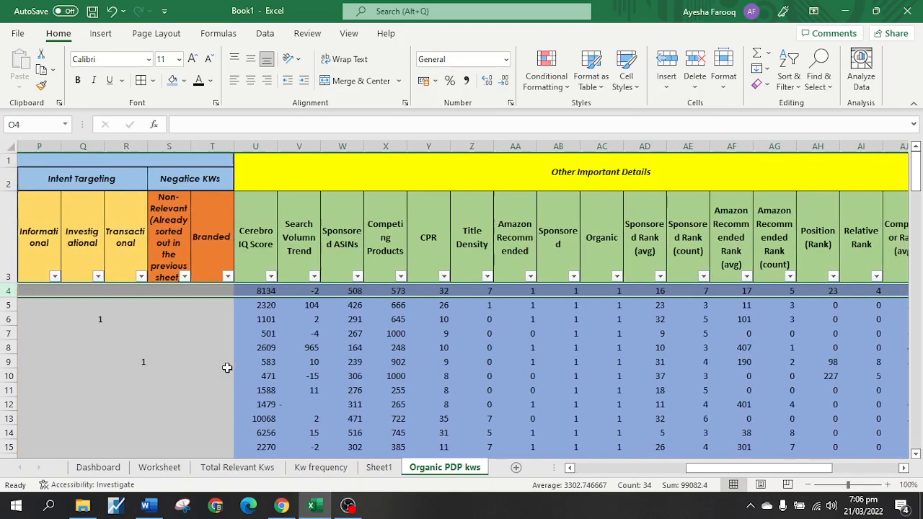
- Examine the Other Important Details values of the first keyword rows, selecting rows 4 to 7 for comparison
scroll(227, 368, right, 2)
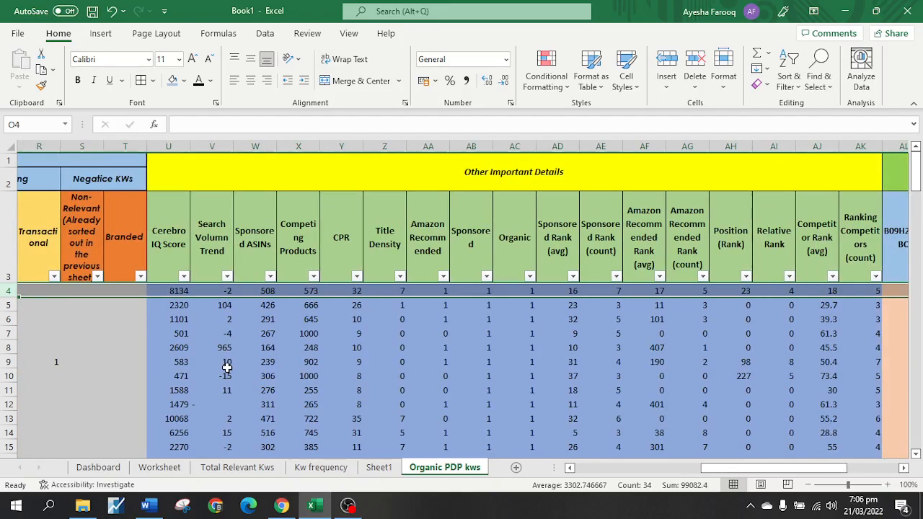
scroll(226, 368, down, 1)
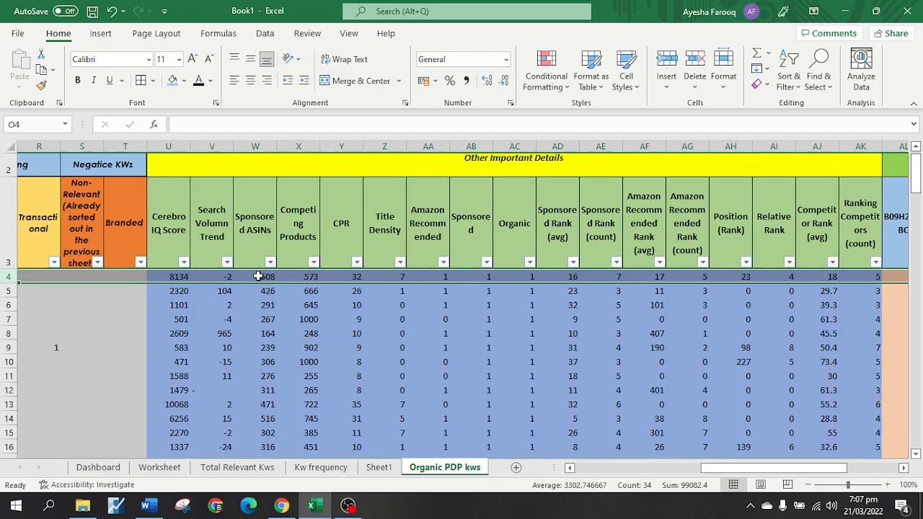
click(564, 277)
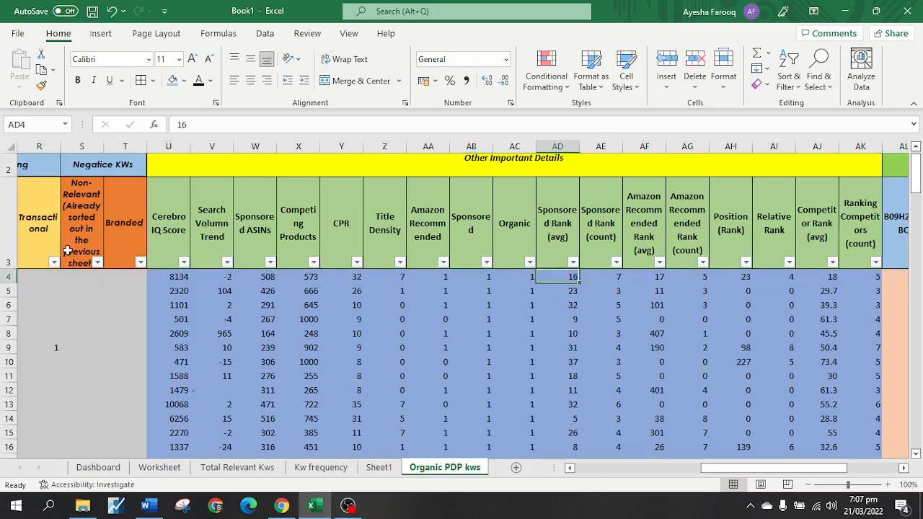
click(13, 277)
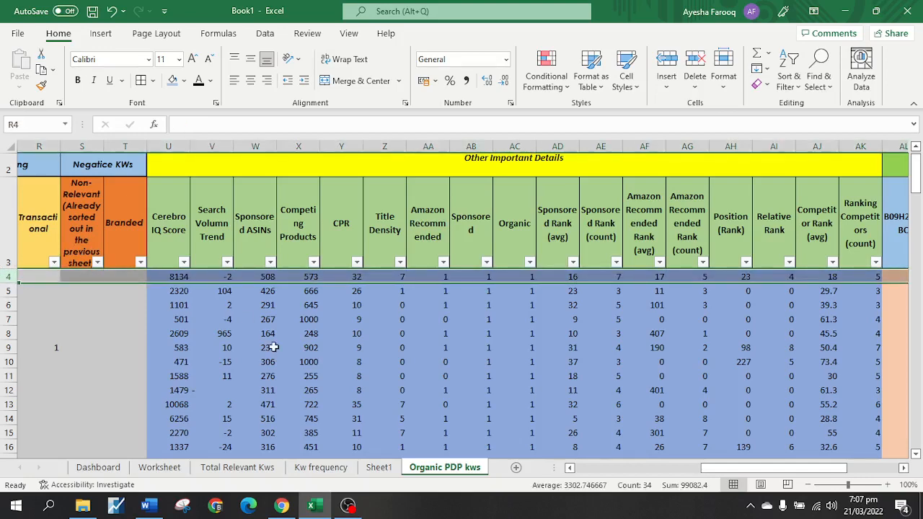
scroll(275, 347, down, 1)
scroll(274, 348, up, 1)
click(20, 320)
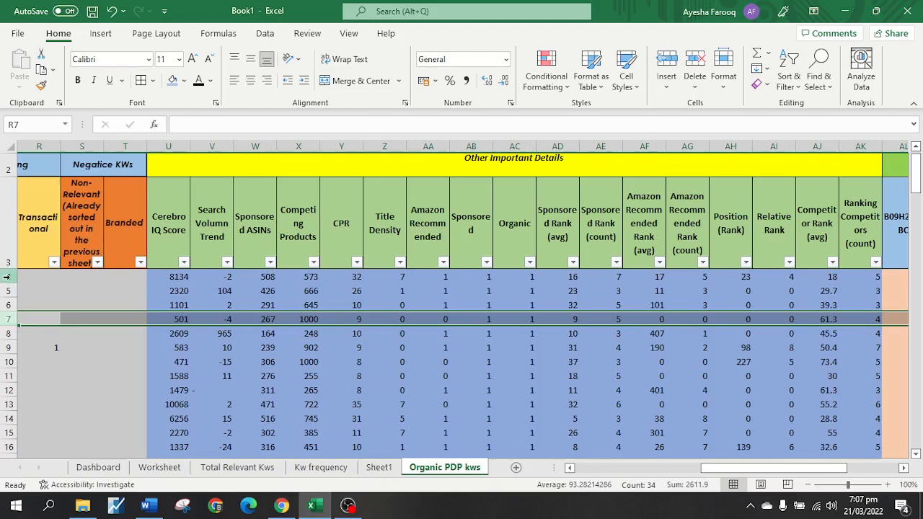
drag(8, 277, 10, 307)
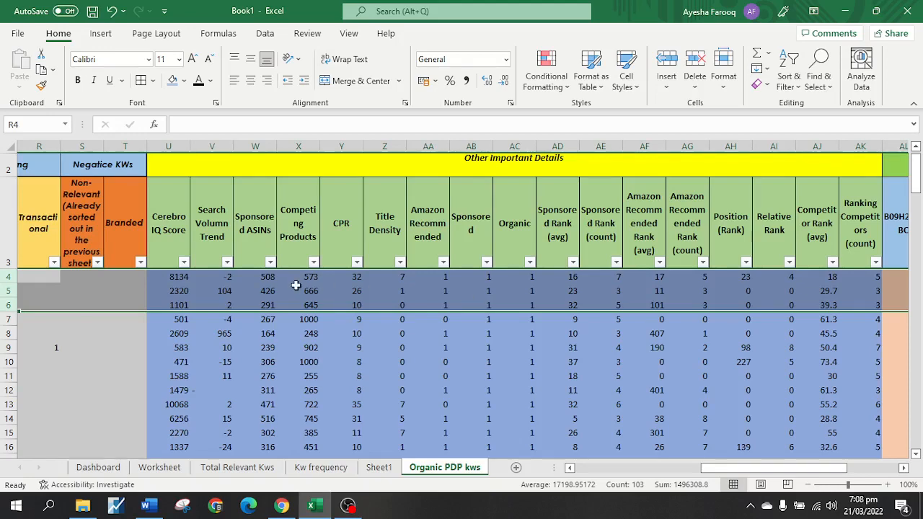
scroll(299, 279, left, 6)
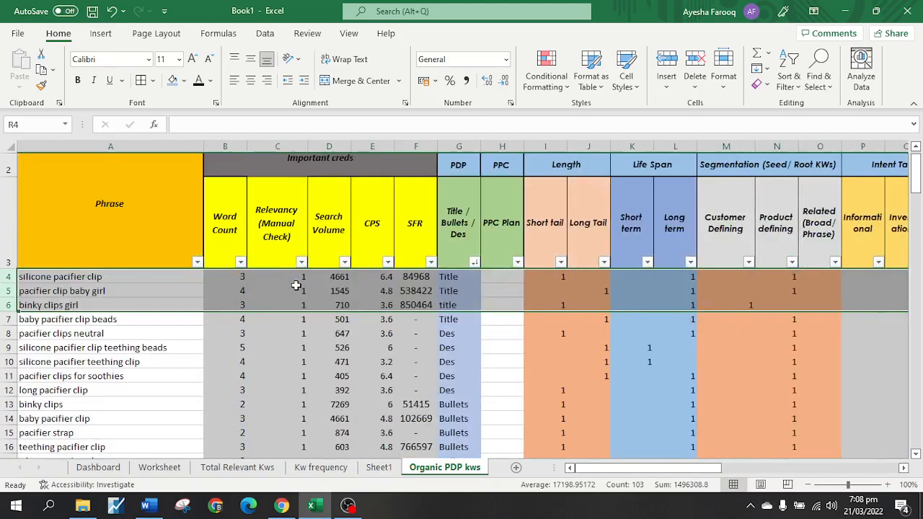
- Filter the Word Count column to show only the phrases with 3 words
click(498, 279)
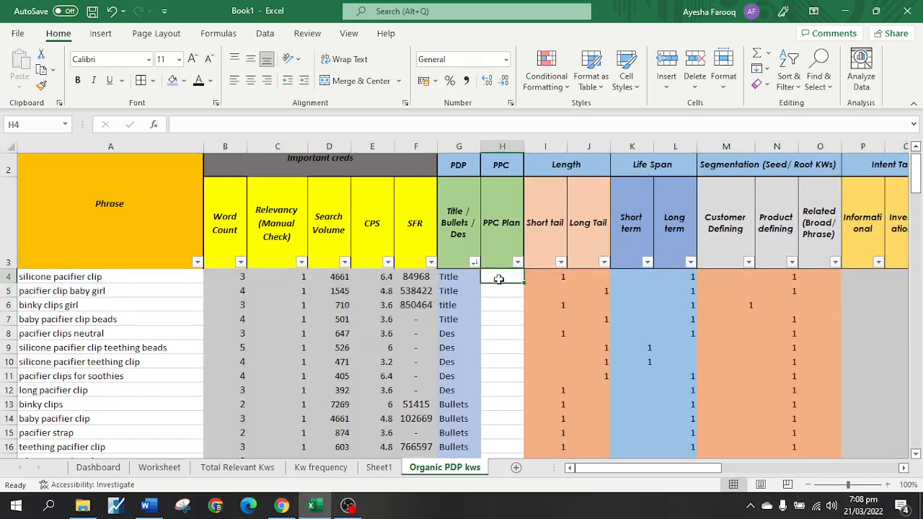
click(240, 263)
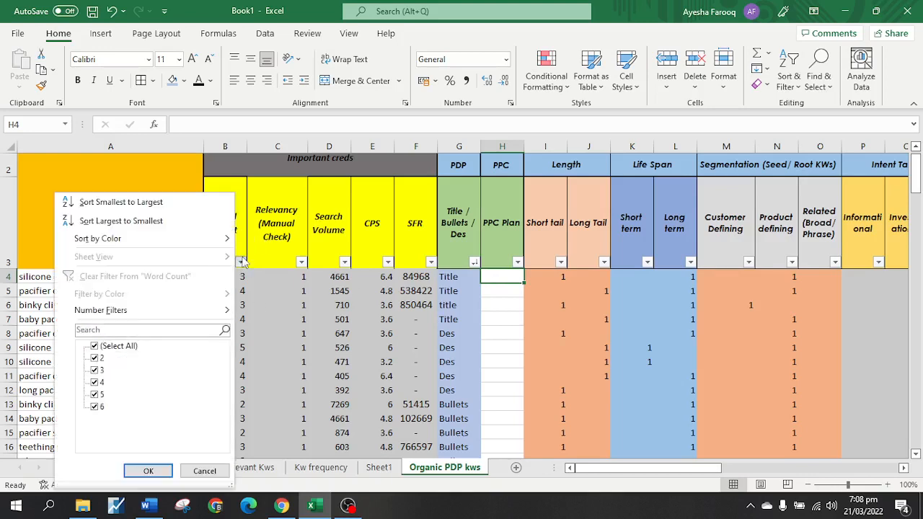
click(94, 348)
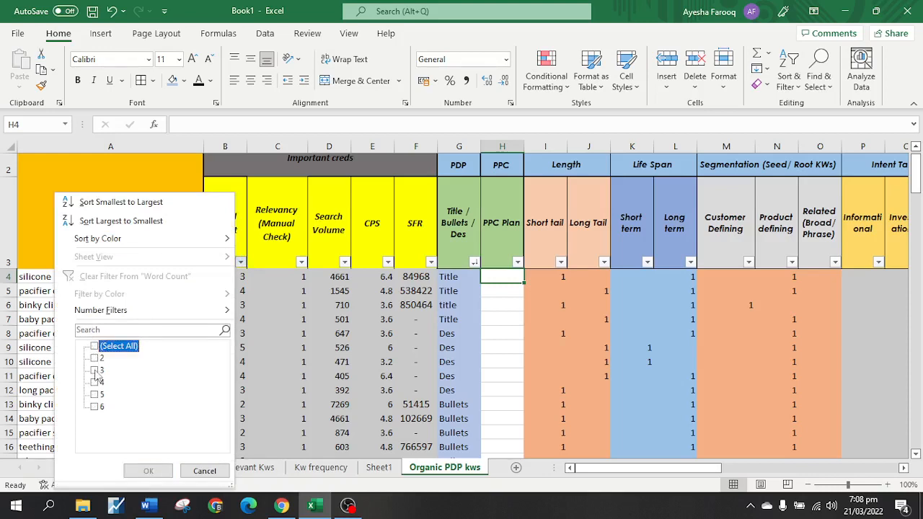
click(96, 371)
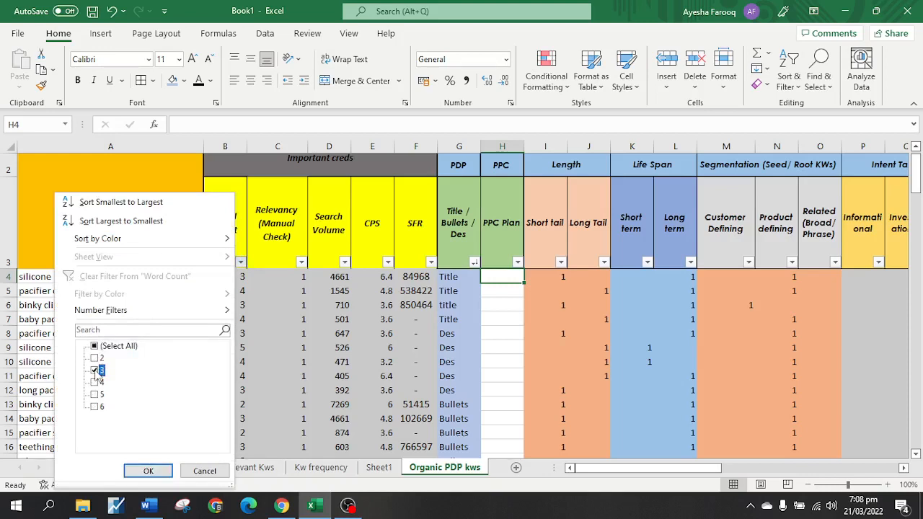
click(148, 471)
scroll(337, 285, down, 4)
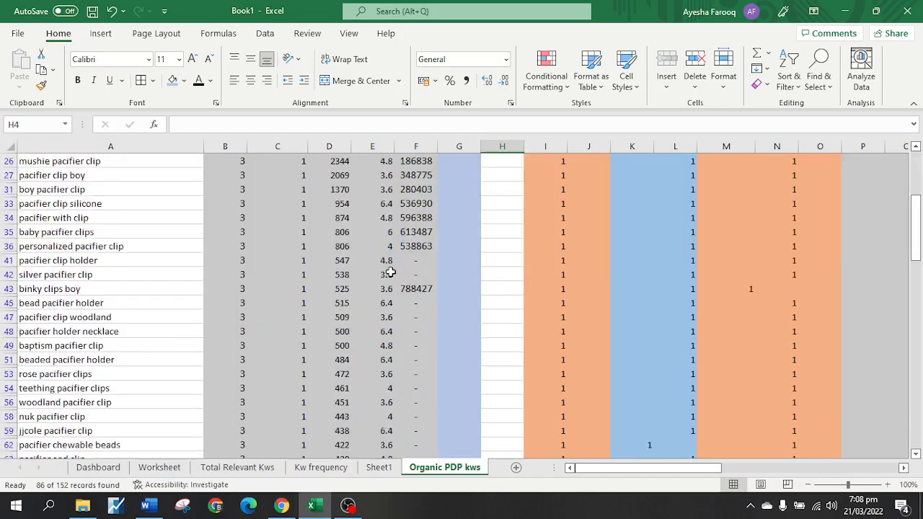
scroll(336, 285, up, 5)
- Select the filtered rows from "silicone pacifier clip" to "long pacifier clip" and examine their intent and Other Important Details values
scroll(473, 298, right, 3)
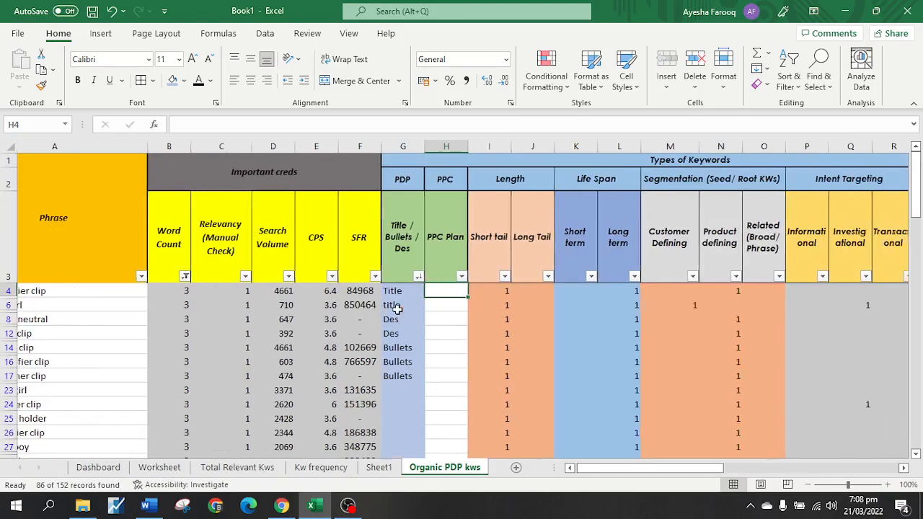
click(9, 290)
scroll(286, 320, right, 5)
scroll(286, 320, right, 1)
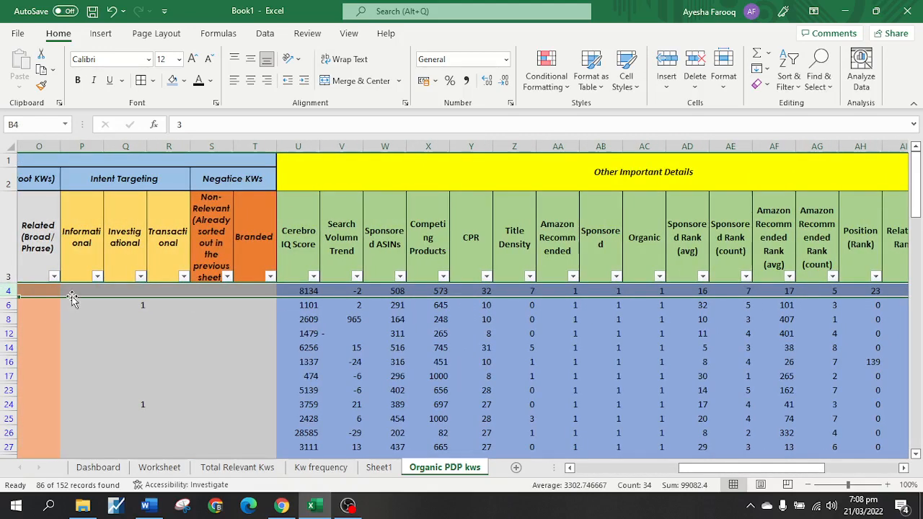
drag(9, 290, 7, 368)
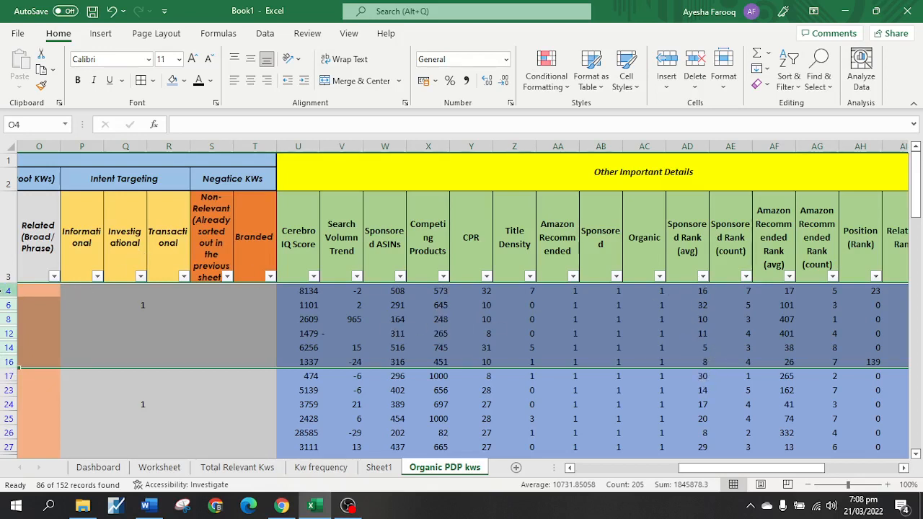
click(6, 291)
drag(5, 291, 5, 333)
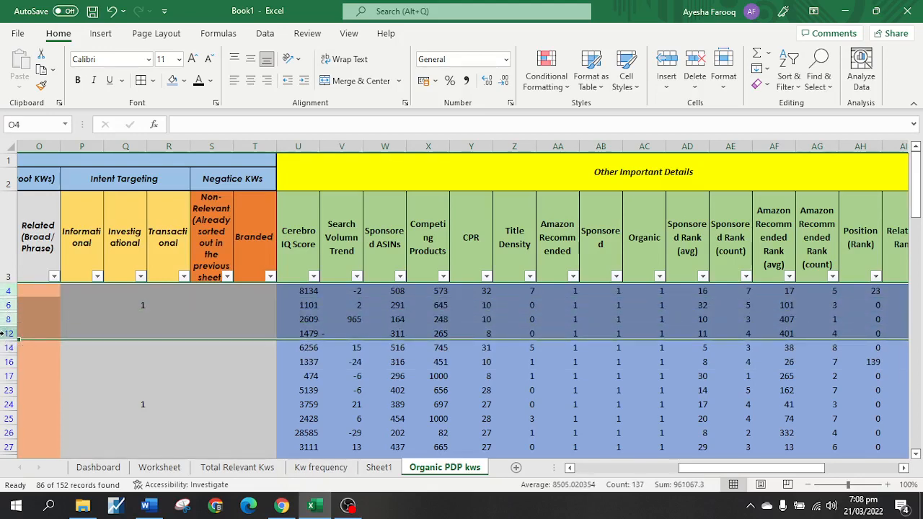
scroll(372, 319, left, 5)
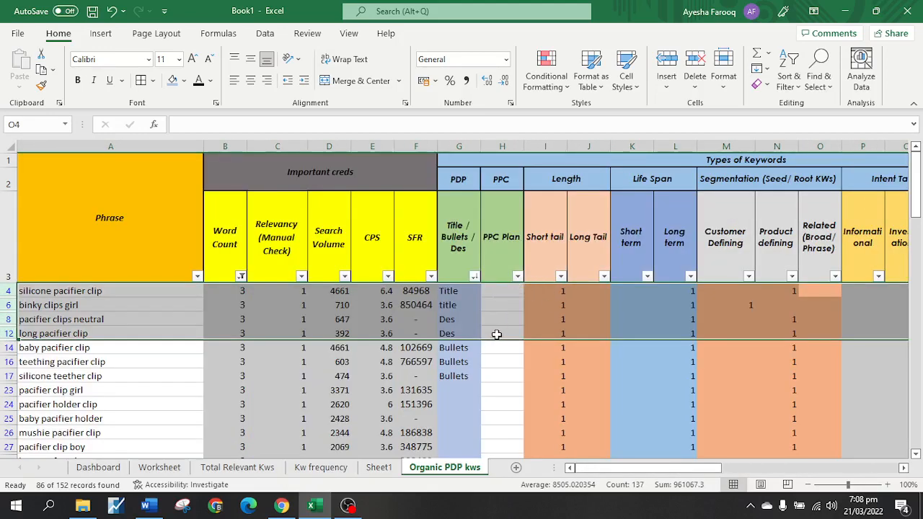
- Enter Phrase as the PPC Plan for "silicone pacifier clip" and fill it down to "long pacifier clip"
click(511, 291)
text(Phras)
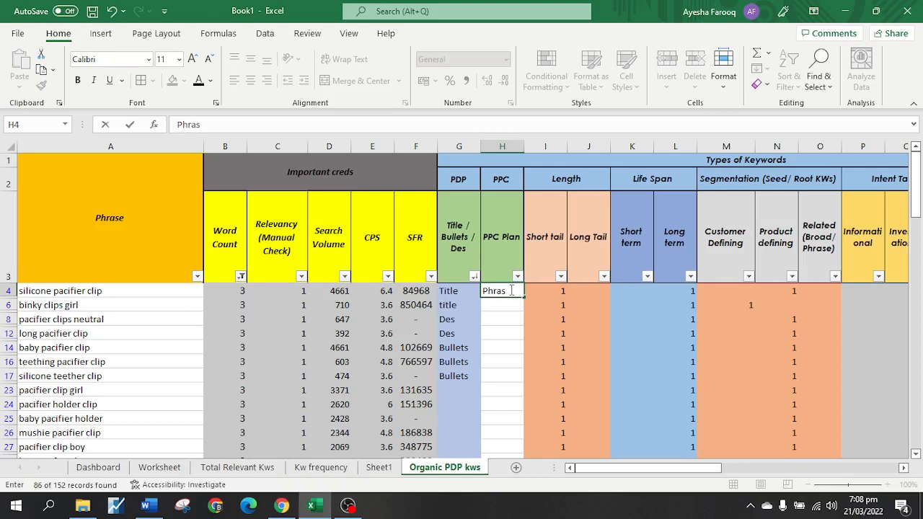
drag(525, 296, 521, 339)
click(503, 357)
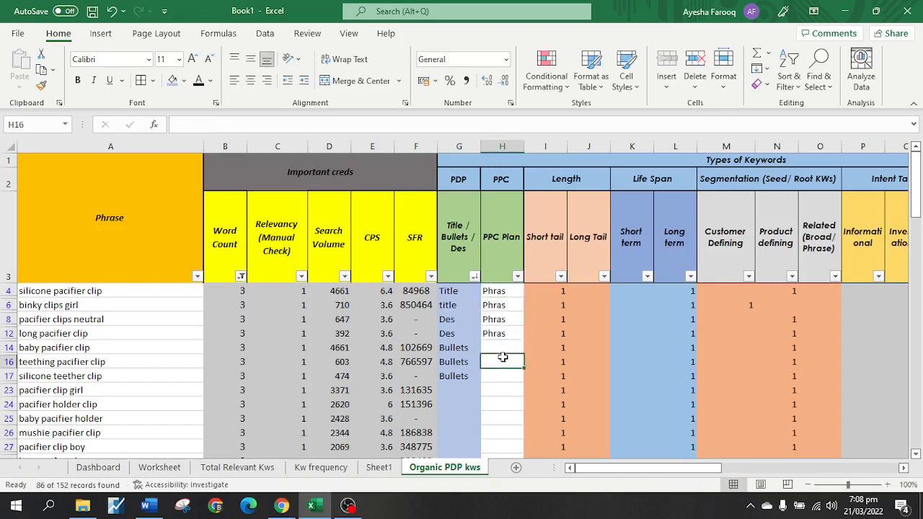
click(515, 288)
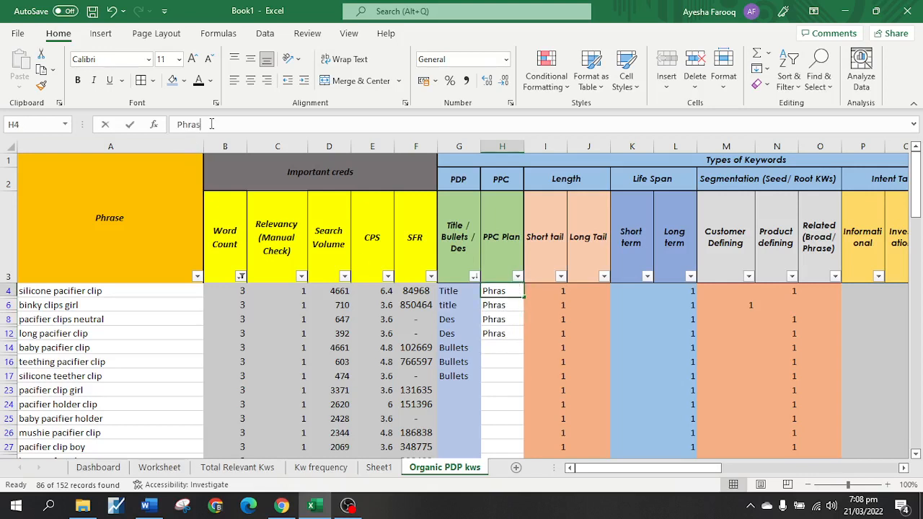
text(e)
key(Return)
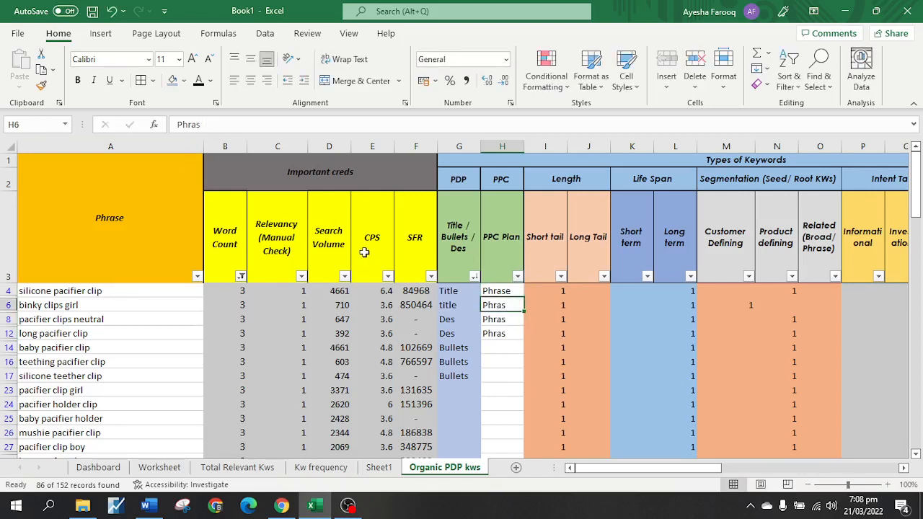
click(511, 291)
drag(524, 297, 525, 340)
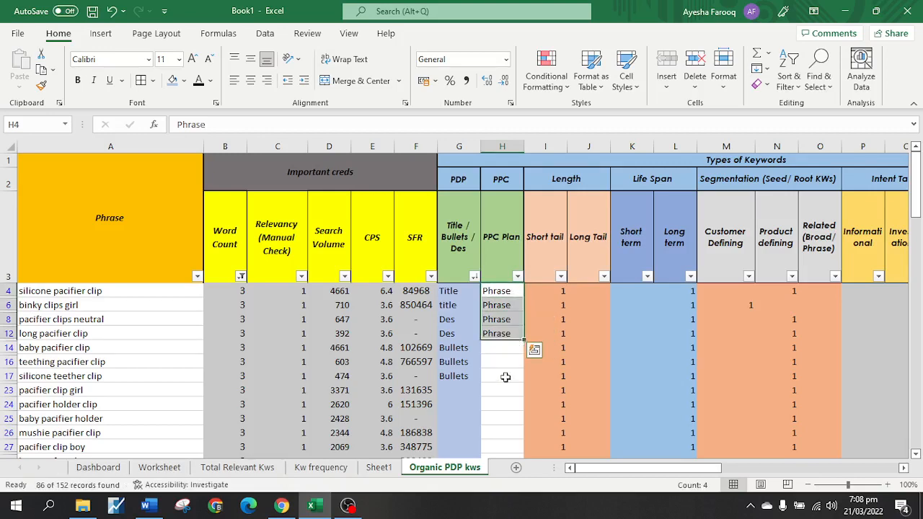
click(505, 377)
- Examine the Other Important Details values of the "silicone teether clip", "pacifier clip girl" and "pacifier holder clip" rows
scroll(505, 377, down, 1)
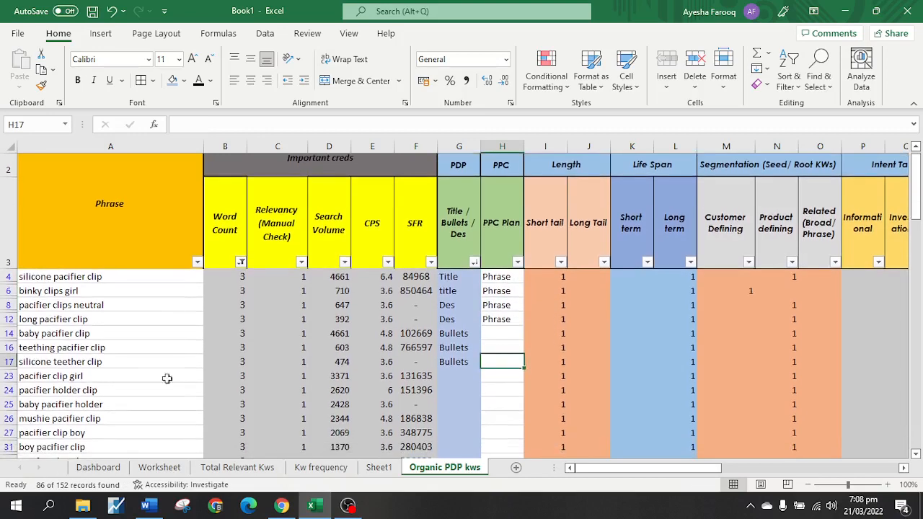
click(6, 362)
scroll(362, 393, right, 6)
scroll(364, 397, down, 2)
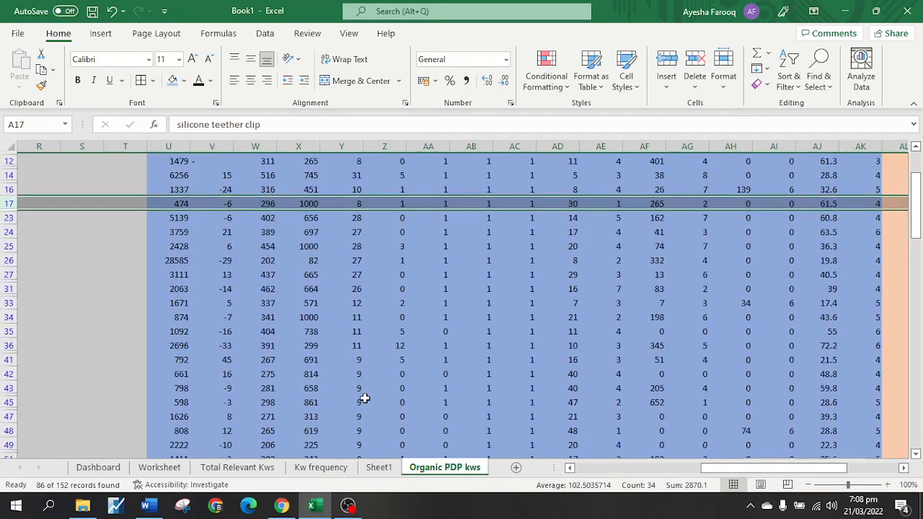
scroll(365, 399, up, 1)
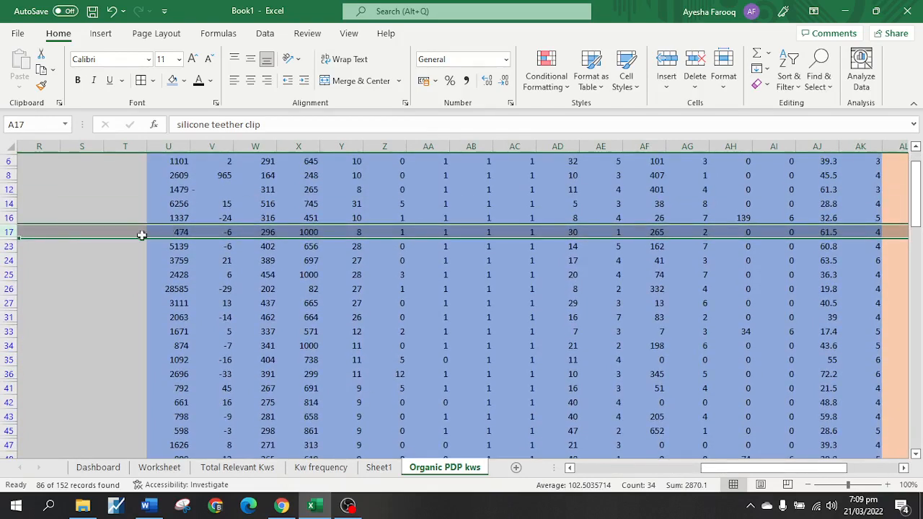
click(9, 246)
scroll(438, 218, up, 2)
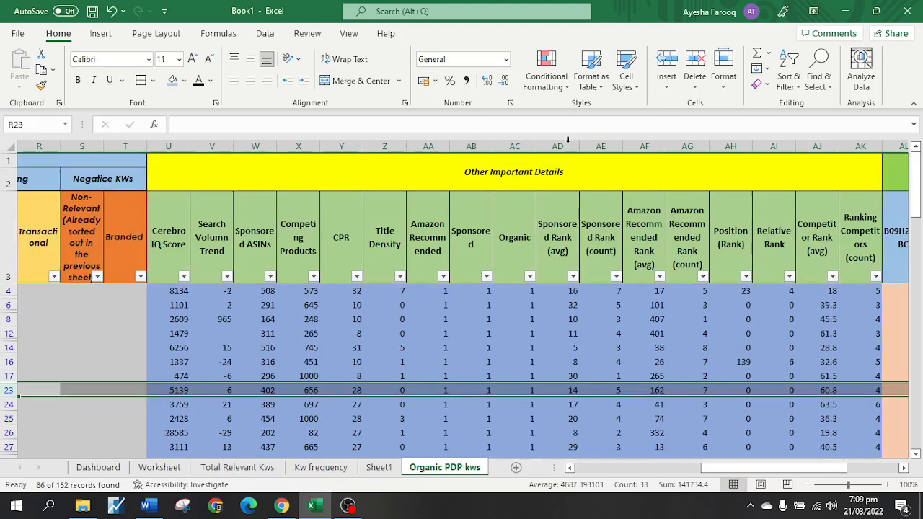
scroll(397, 361, down, 2)
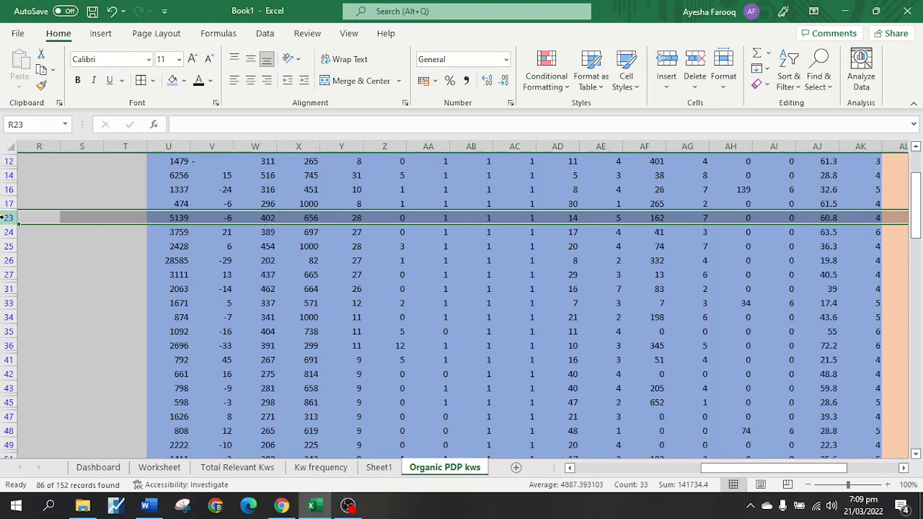
drag(3, 217, 5, 231)
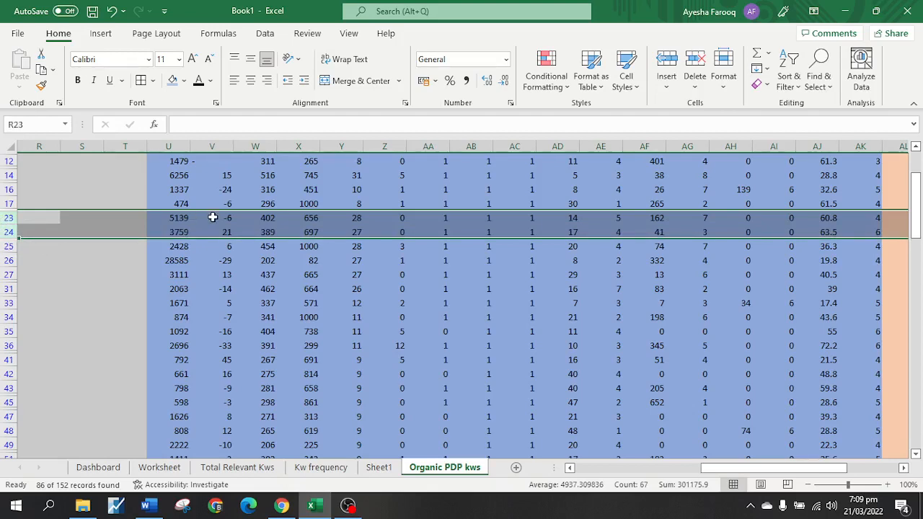
- Enter the PPC Plan value Phrase for "pacifier clip girl" and Phrae for "pacifier holder clip"
scroll(212, 216, left, 6)
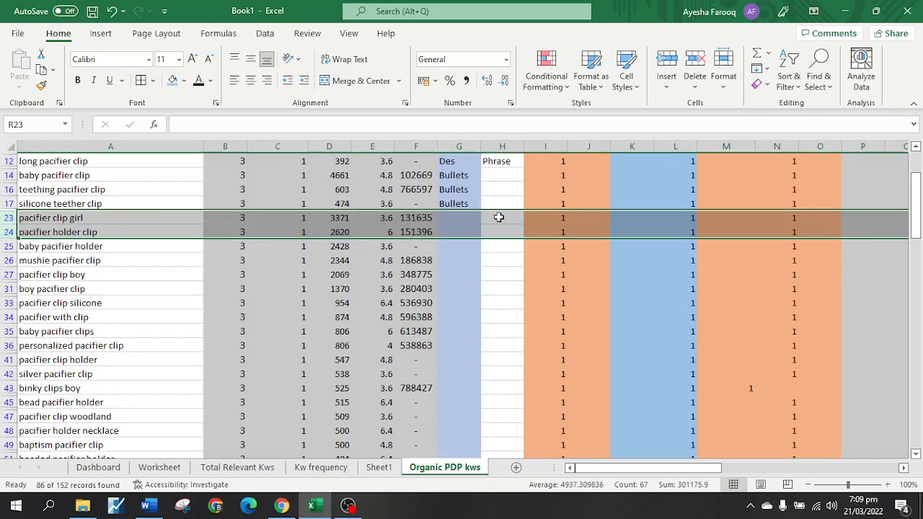
click(498, 217)
text(Phrase)
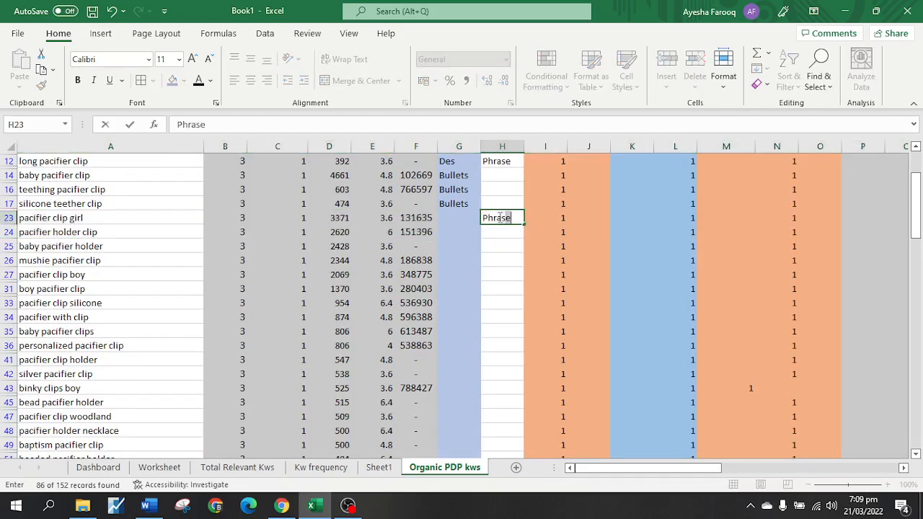
key(Return)
text(Phrae)
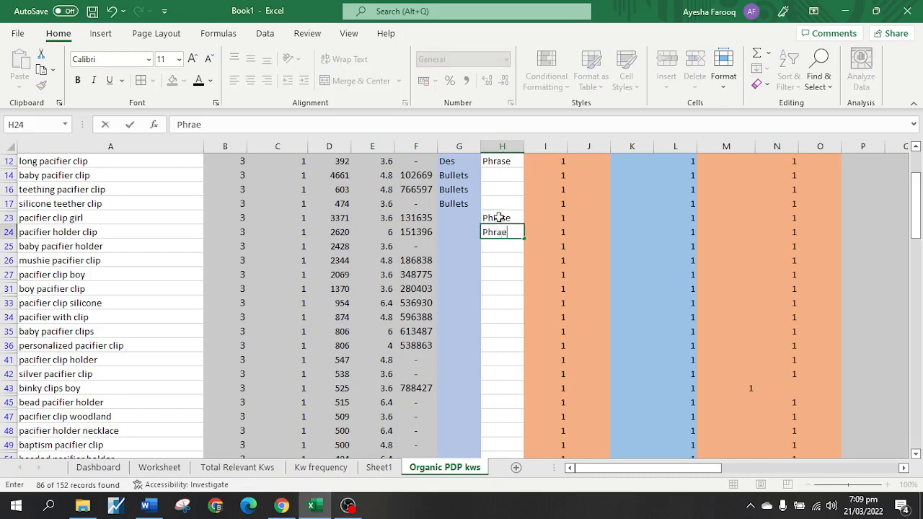
key(Return)
click(513, 344)
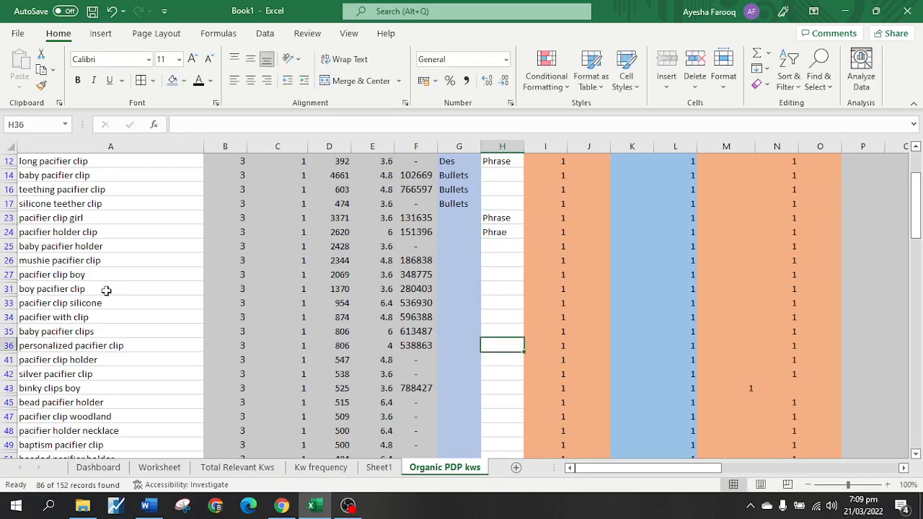
- Examine the Other Important Details values of "pacifier clip silicone", "mushie pacifier clip" and the rows from "pacifier clip boy" to "pacifier clip woodland"
click(11, 303)
scroll(304, 308, right, 6)
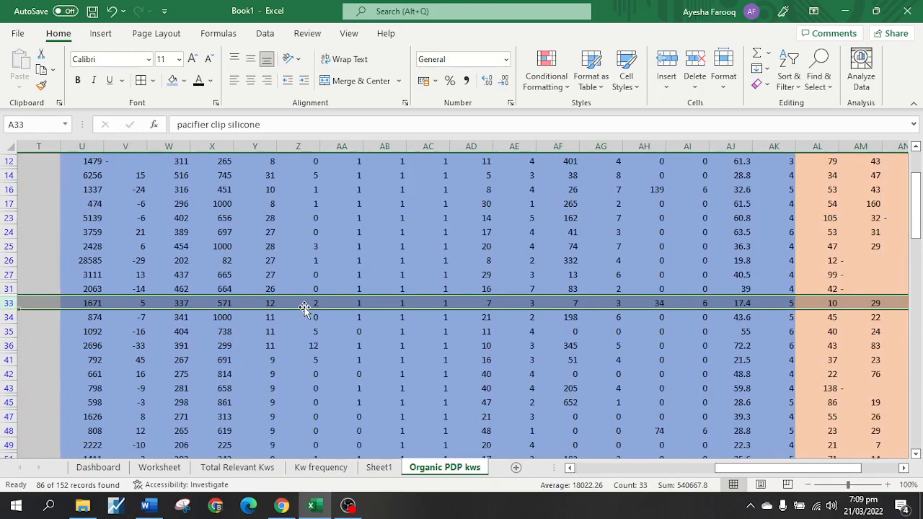
scroll(305, 308, down, 1)
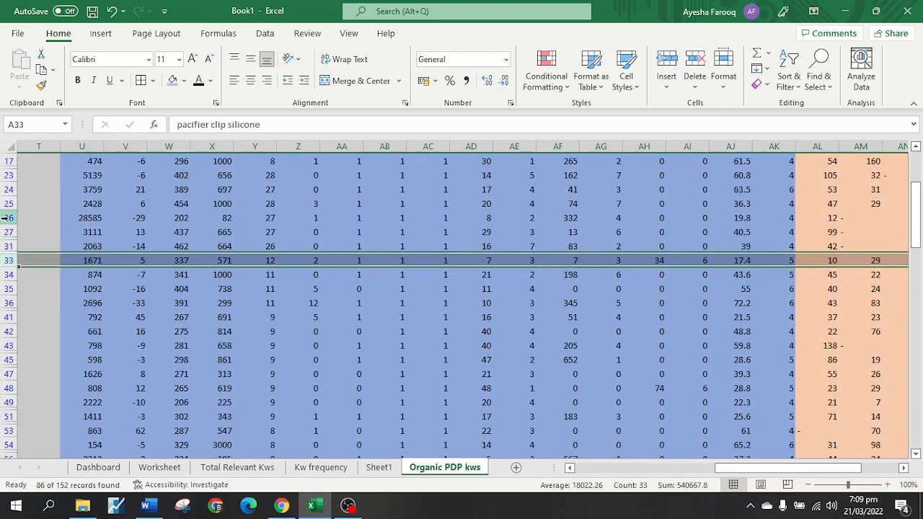
click(8, 217)
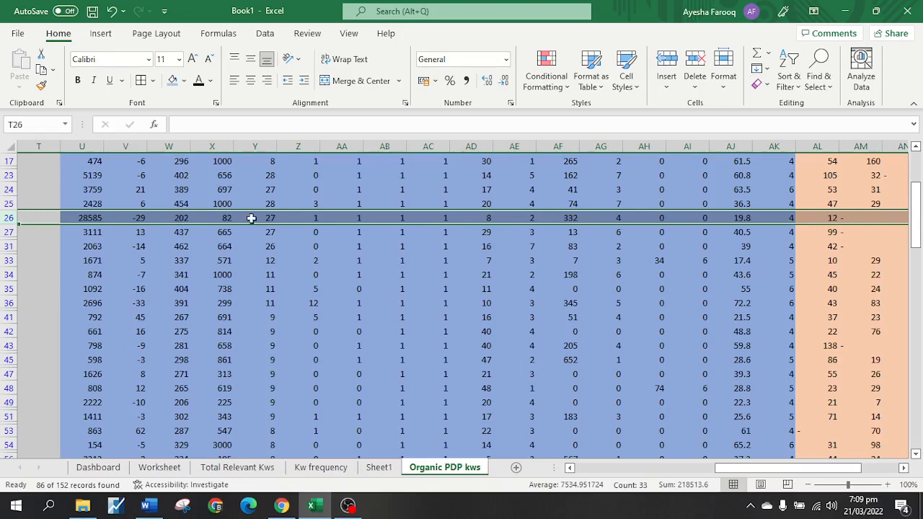
scroll(225, 218, down, 1)
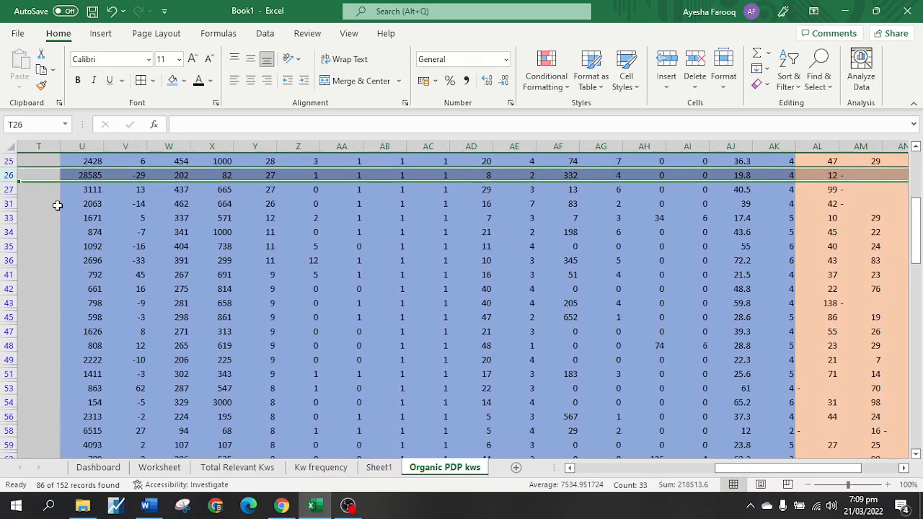
drag(9, 189, 4, 333)
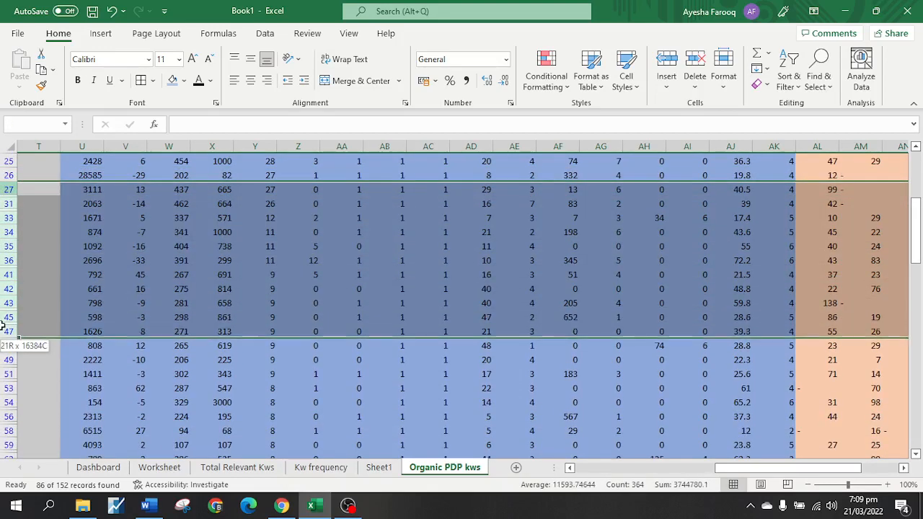
scroll(262, 295, left, 10)
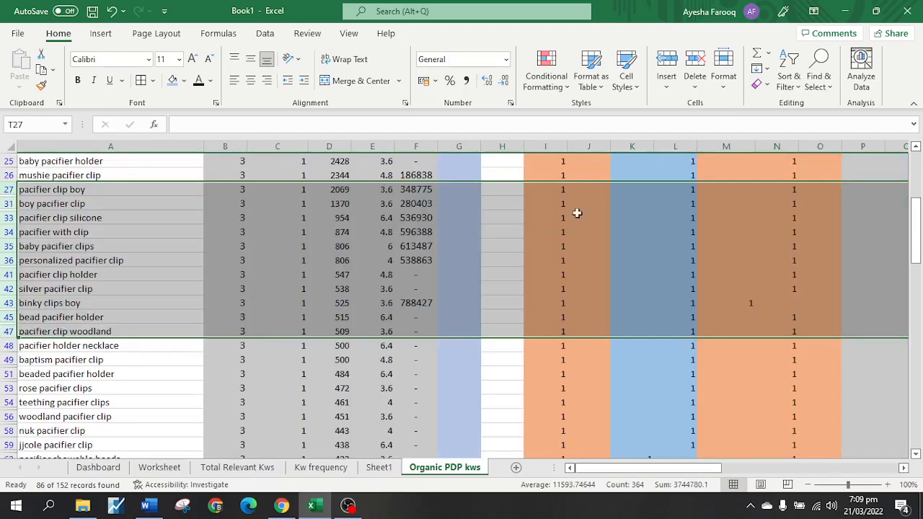
- Enter Phrase as the PPC Plan for "pacifier clip boy" and fill it down the filtered rows below
click(510, 189)
text(Phrase)
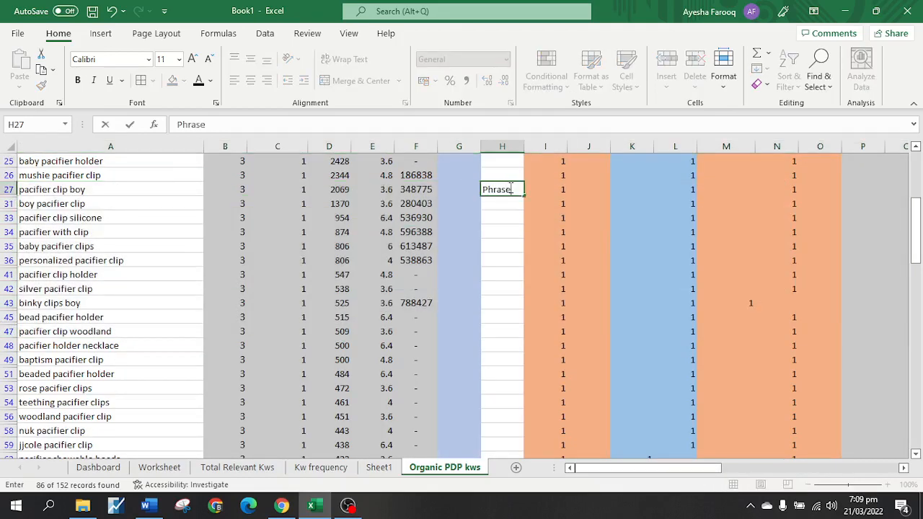
key(Return)
click(514, 190)
click(531, 189)
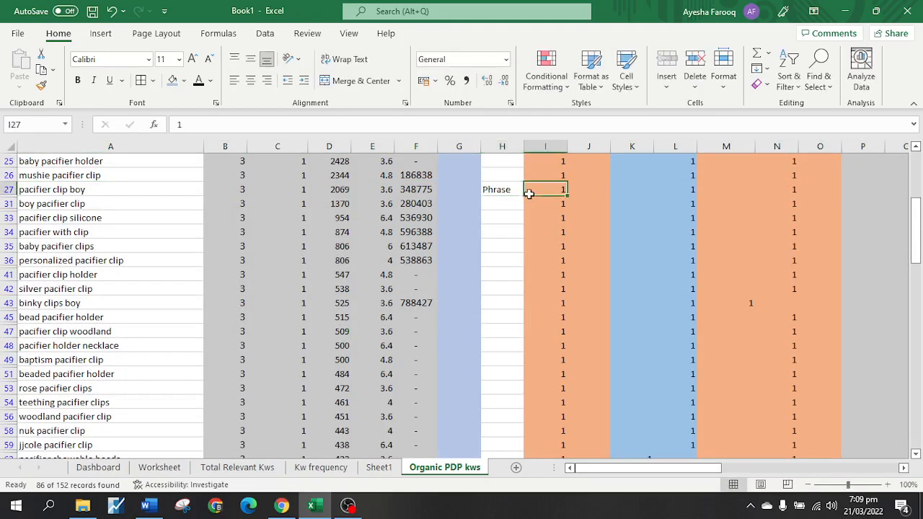
click(515, 190)
drag(515, 190, 526, 451)
click(496, 274)
- Enter Later as the PPC Plan for "baby pacifier clip", "teething pacifier clip" and "silicone teether clip"
scroll(496, 271, up, 5)
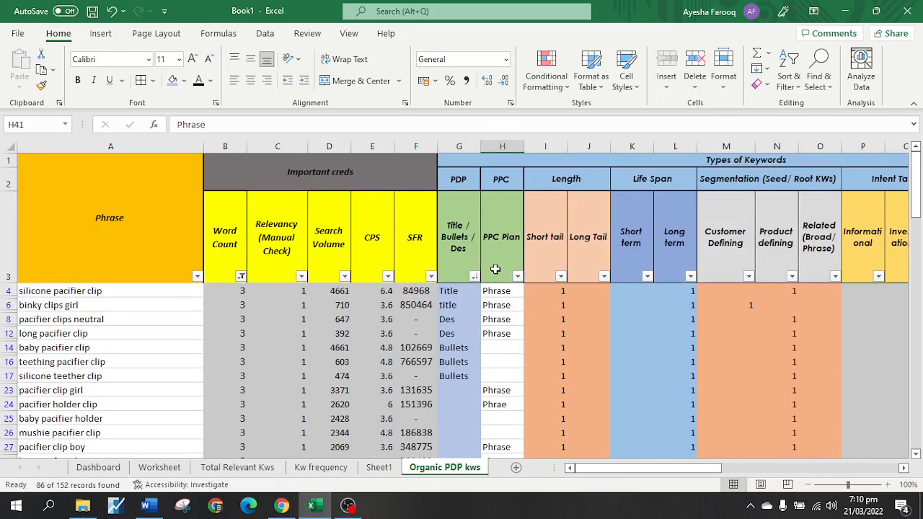
click(503, 349)
text(L)
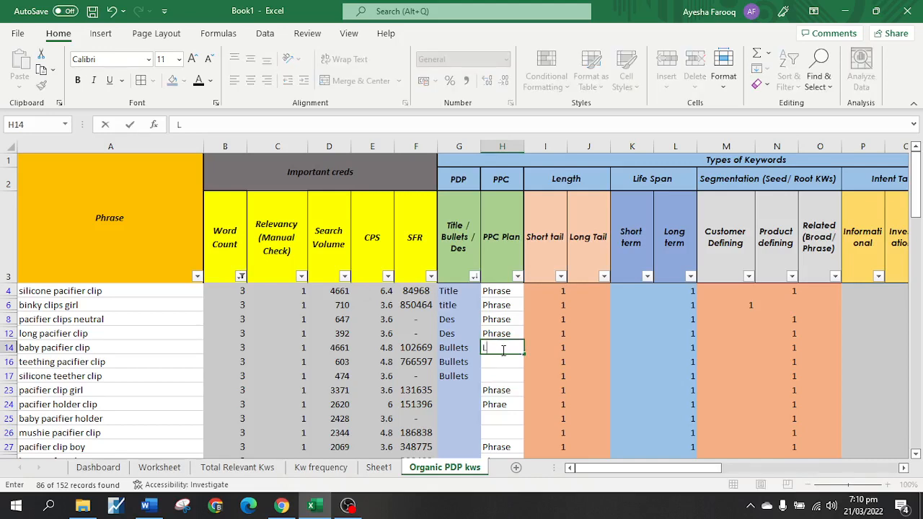
text(ater)
key(Return)
text(L)
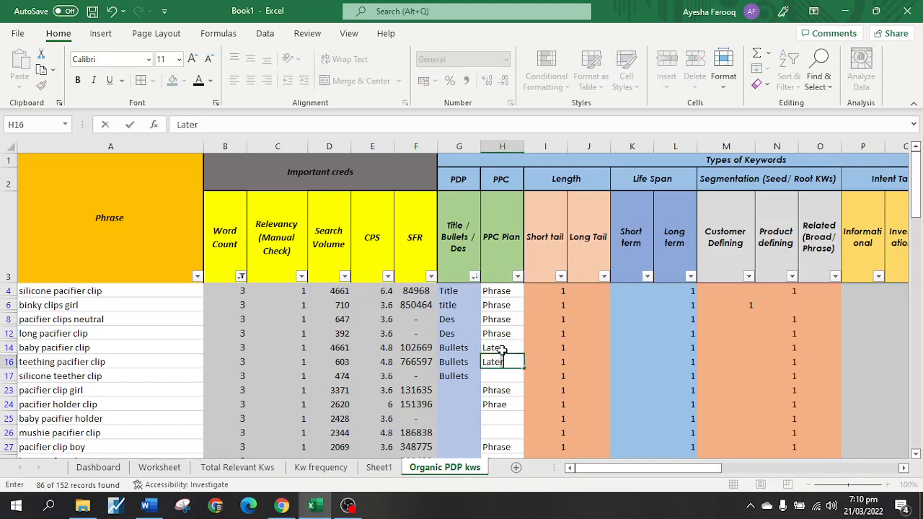
text(ater)
drag(527, 370, 527, 382)
click(506, 415)
- Change the Word Count filter to show only the phrases with 4, 5 and 6 words
scroll(506, 413, down, 1)
scroll(506, 414, up, 3)
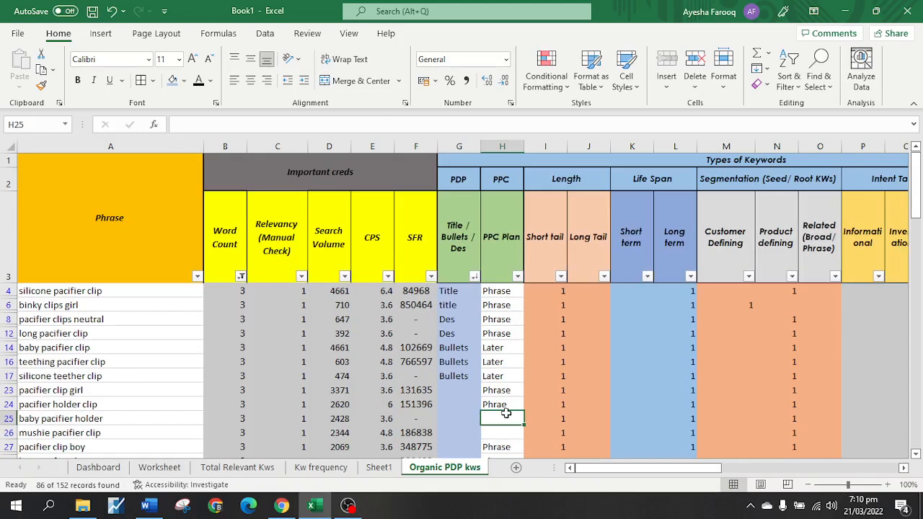
click(236, 276)
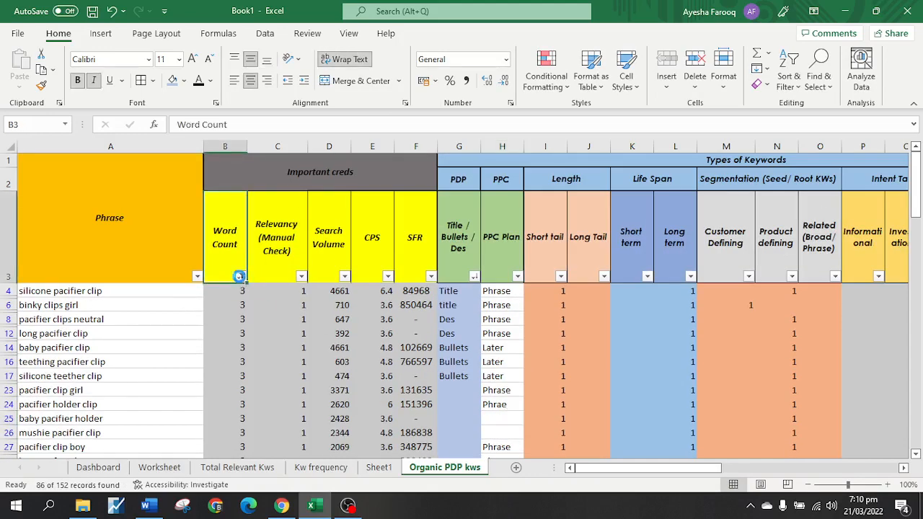
click(238, 276)
click(99, 371)
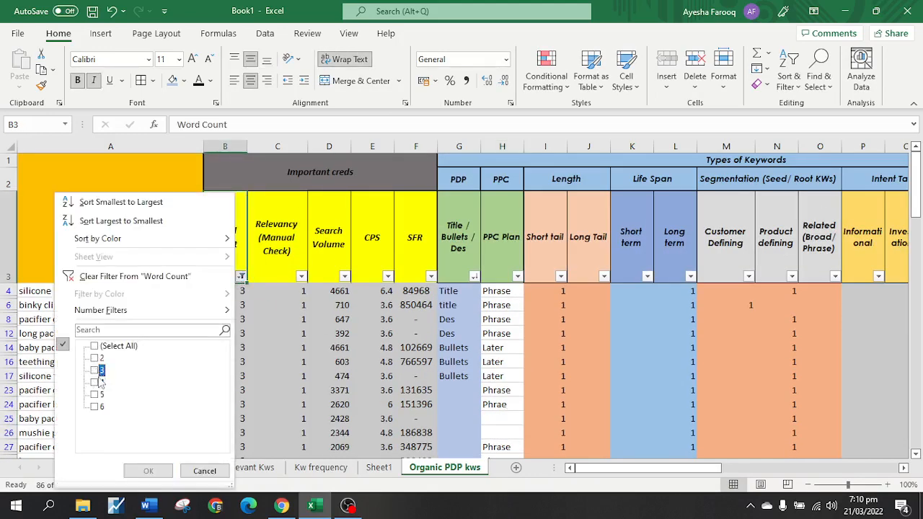
click(99, 382)
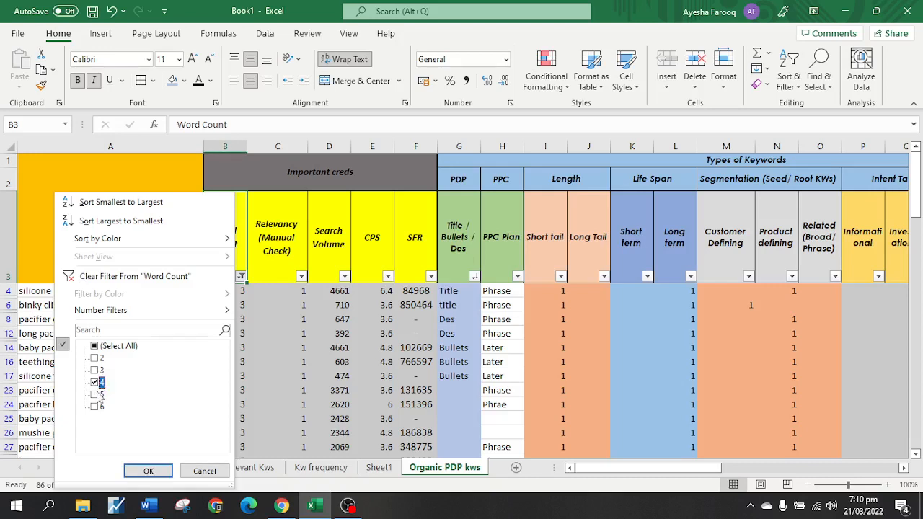
click(97, 407)
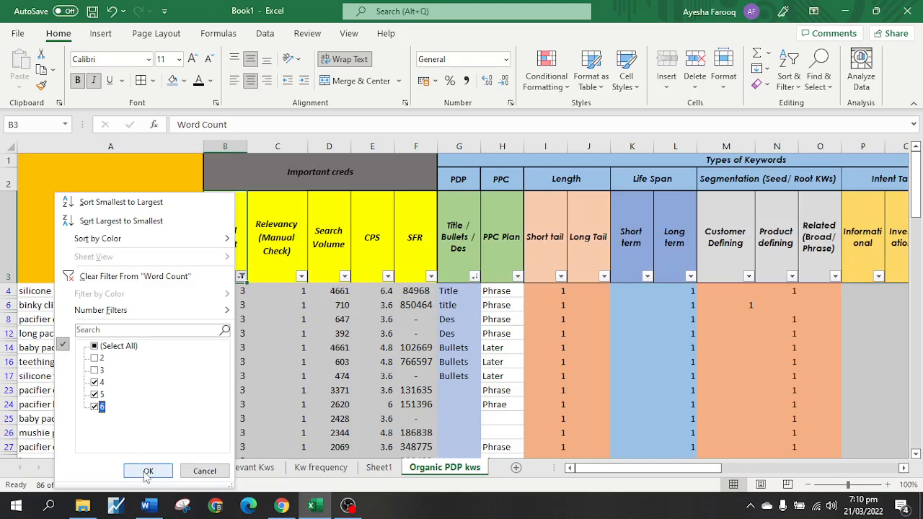
click(147, 471)
scroll(439, 369, down, 10)
scroll(439, 368, up, 10)
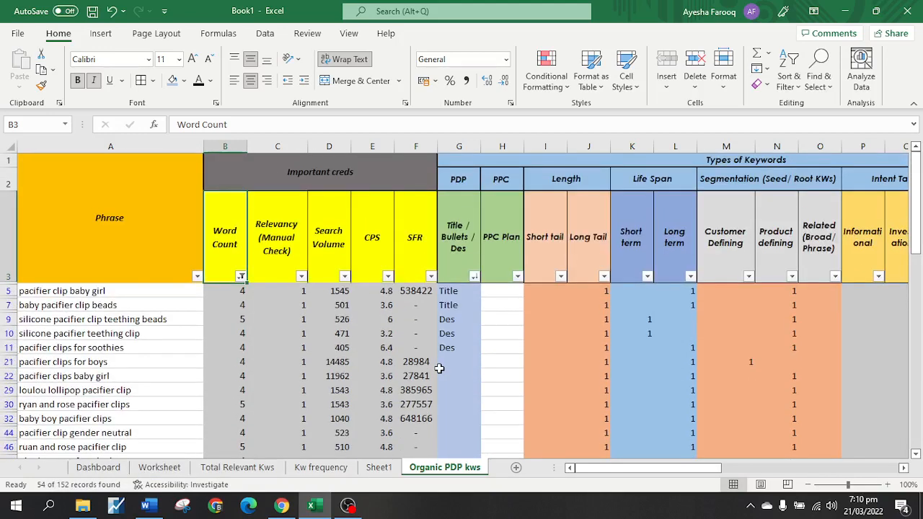
- Examine the intent and Other Important Details values of the rows from "pacifier clip baby girl" to "silicone pacifier clip teething beads"
click(502, 292)
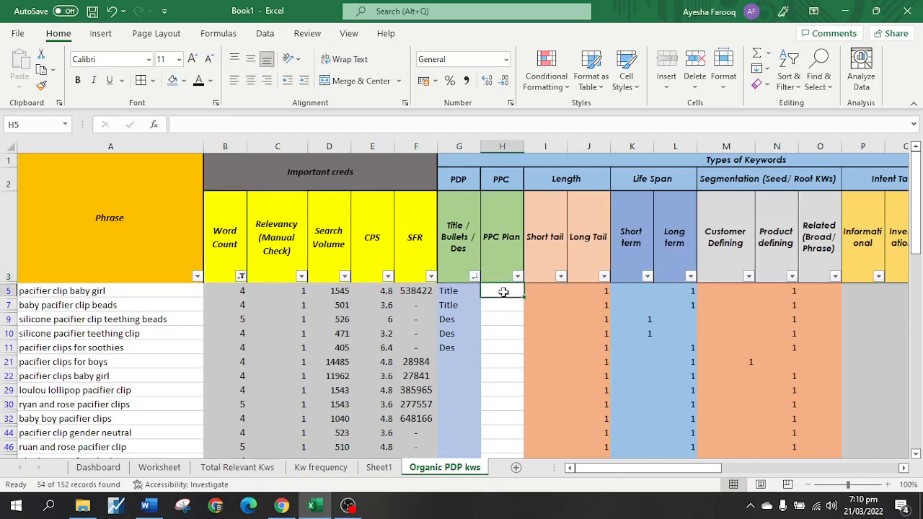
click(8, 290)
scroll(398, 329, right, 5)
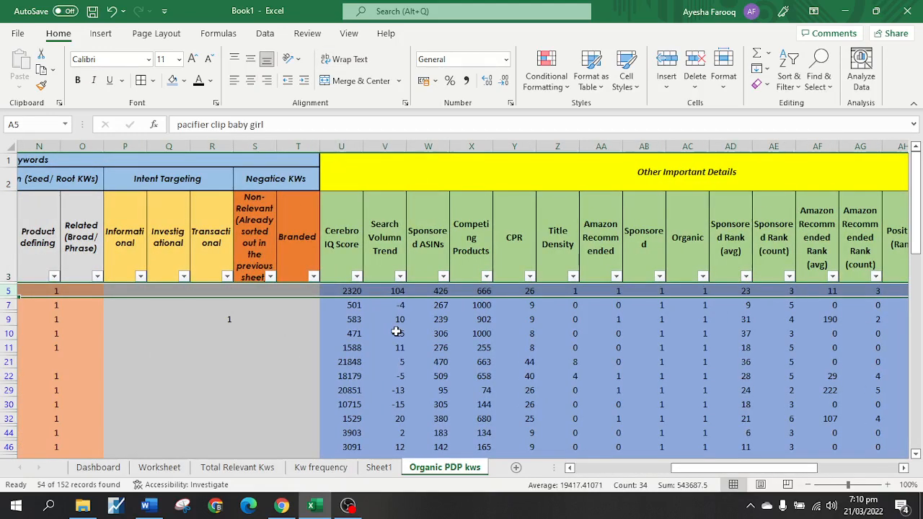
scroll(288, 317, right, 1)
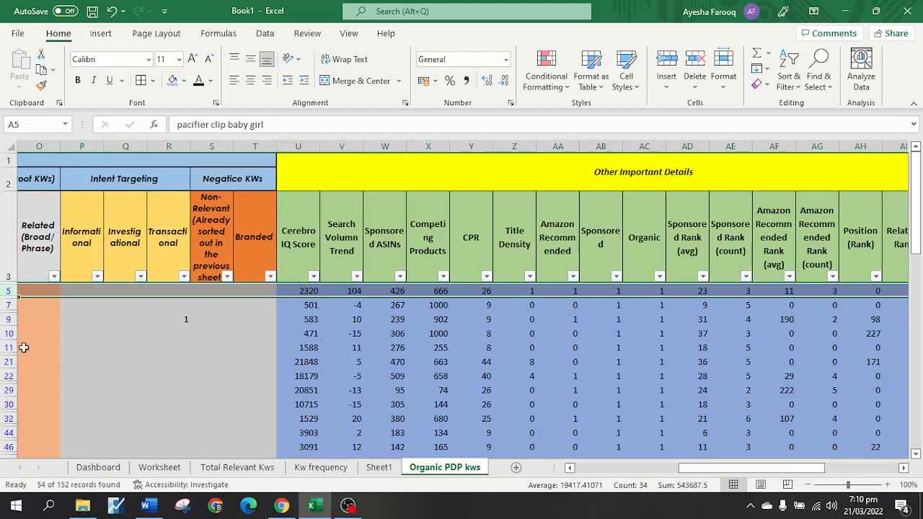
click(3, 291)
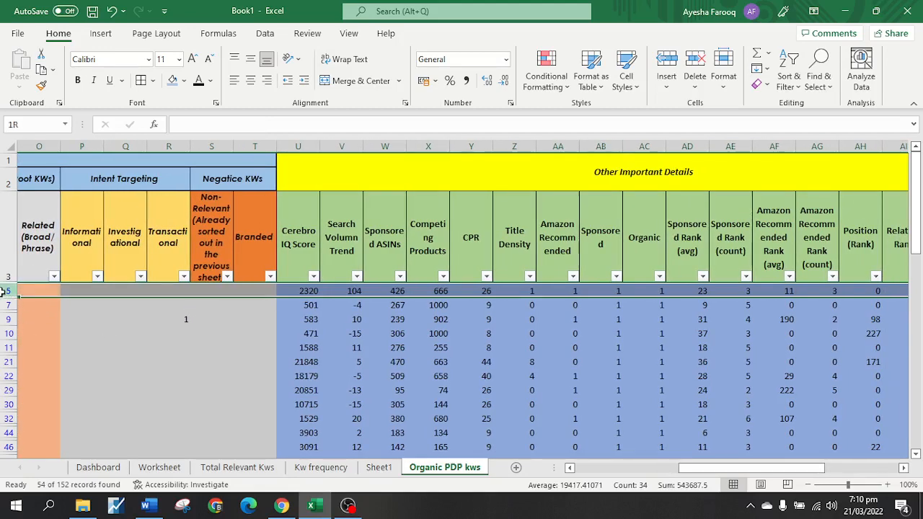
drag(3, 291, 4, 318)
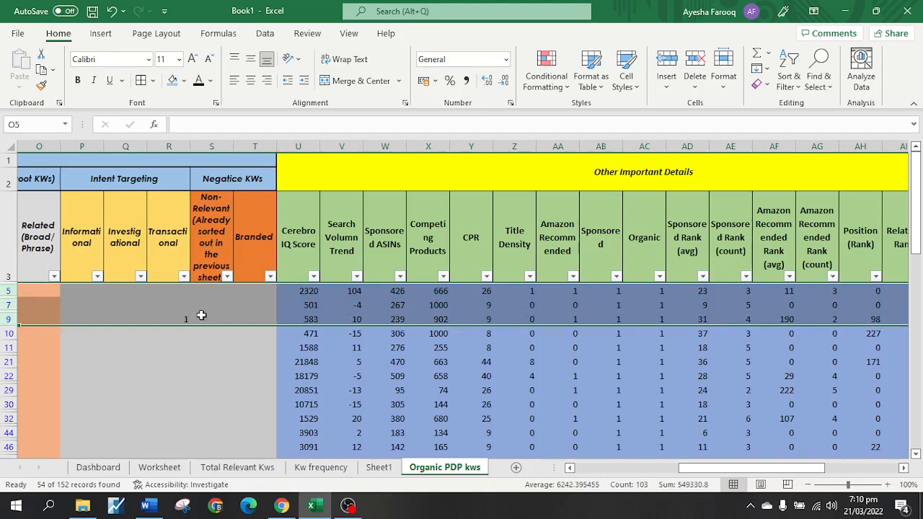
click(7, 291)
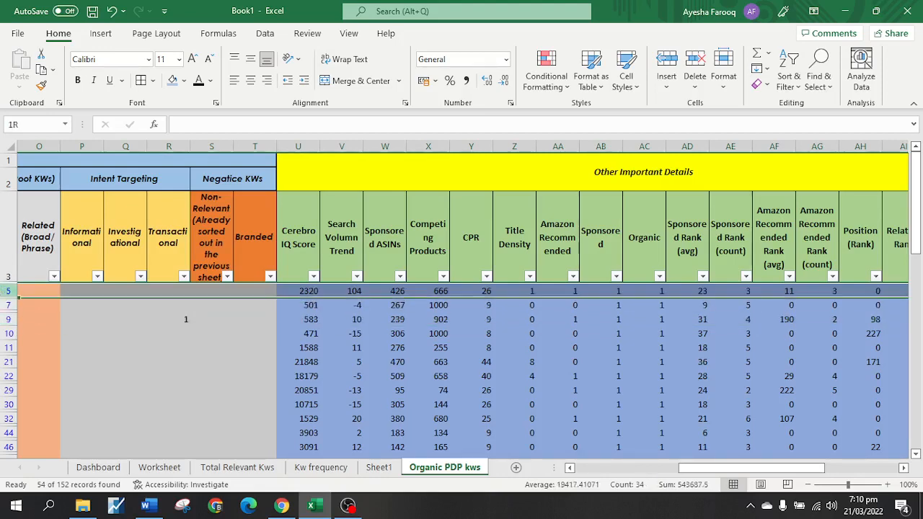
scroll(366, 370, left, 5)
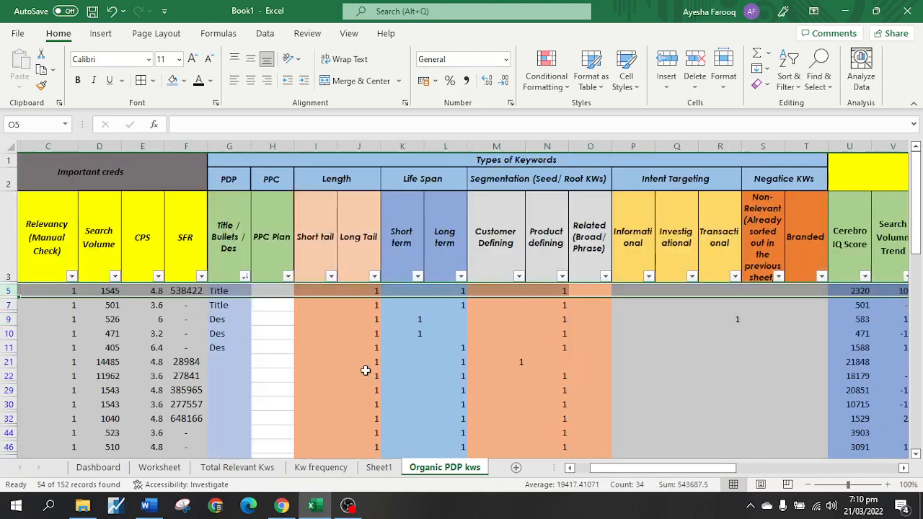
- Enter Exact as the PPC Plan for "pacifier clip baby girl" and fill it down to "pacifier clips for soothies"
click(284, 291)
text(Exact)
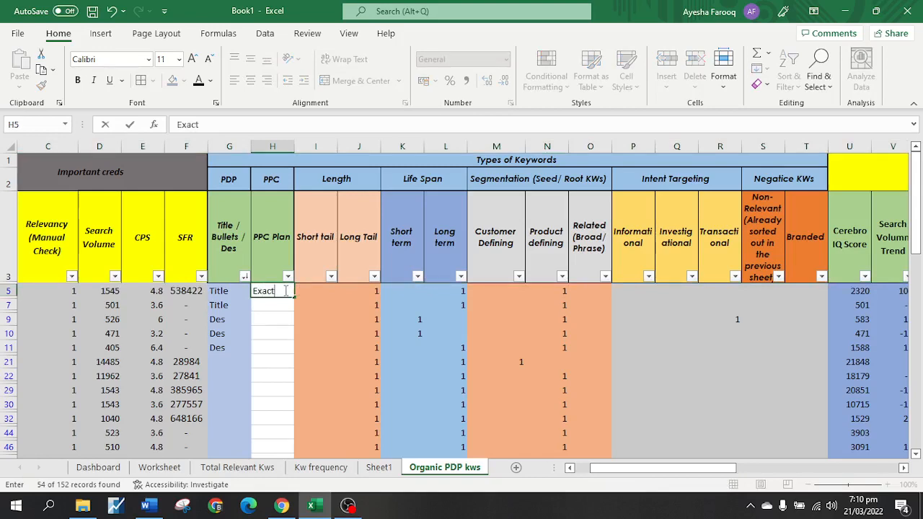
click(276, 319)
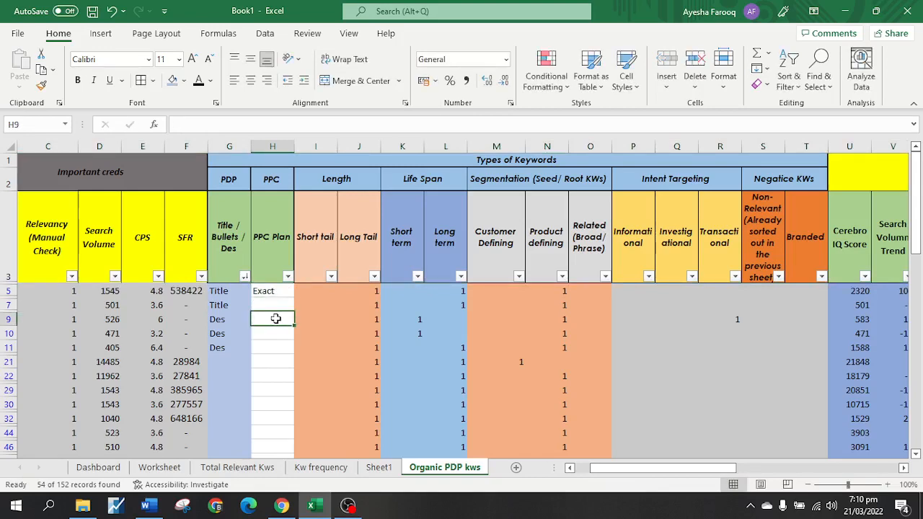
scroll(276, 319, left, 3)
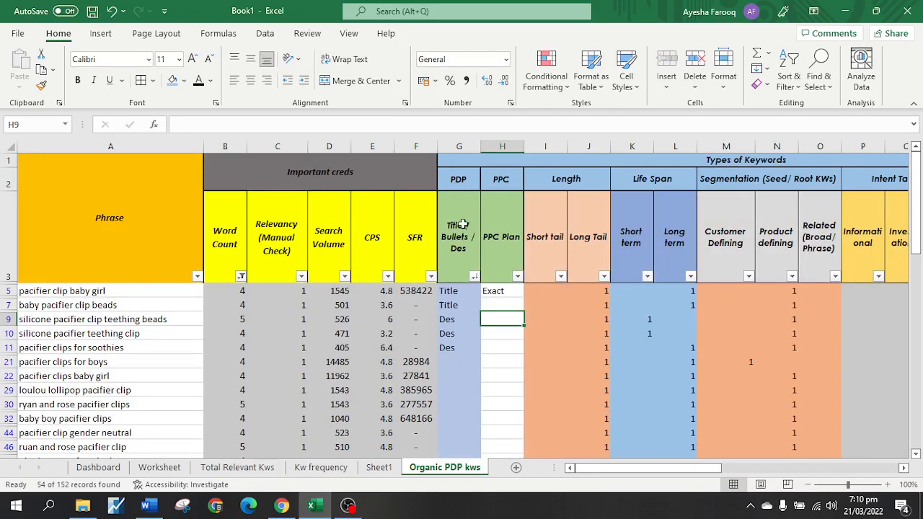
drag(452, 291, 456, 347)
click(499, 292)
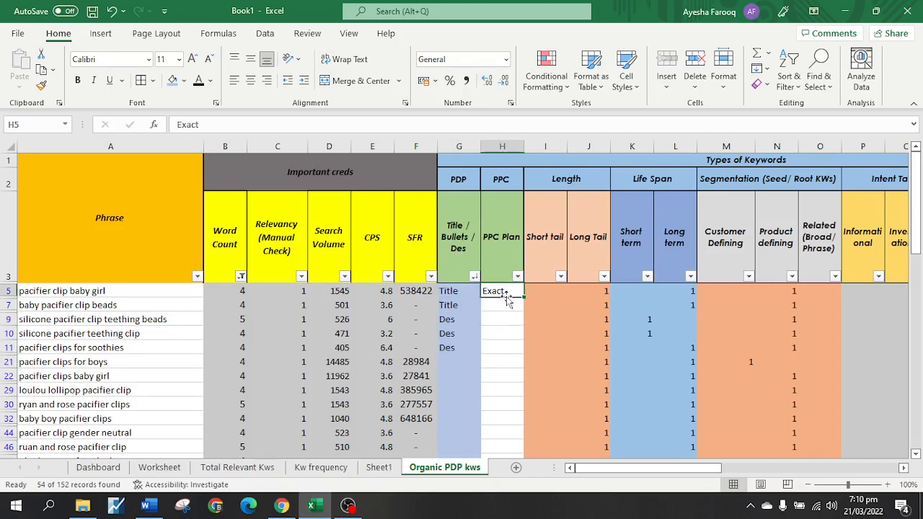
drag(525, 296, 530, 354)
click(497, 388)
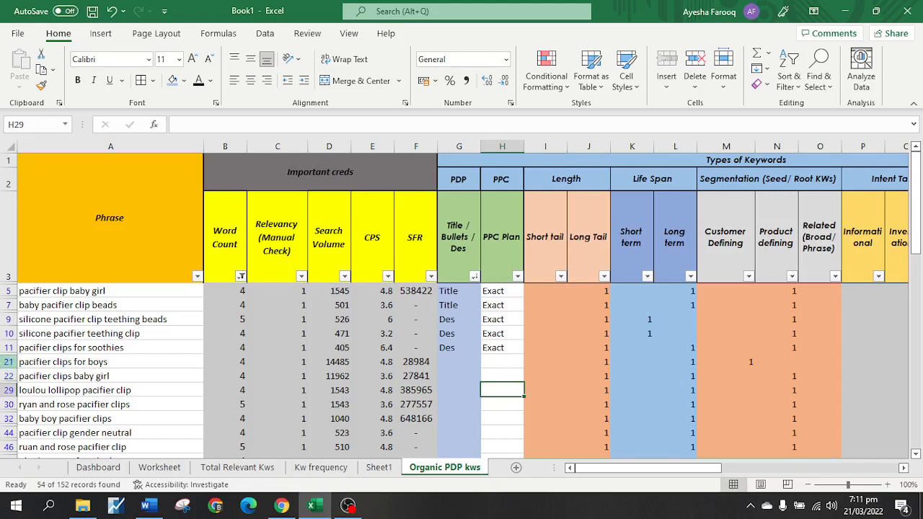
- Check the details from "pacifier clips for boys" onward, enter Exact as that row's PPC Plan and fill it down the filtered rows below
click(8, 362)
scroll(288, 361, right, 5)
scroll(288, 361, down, 2)
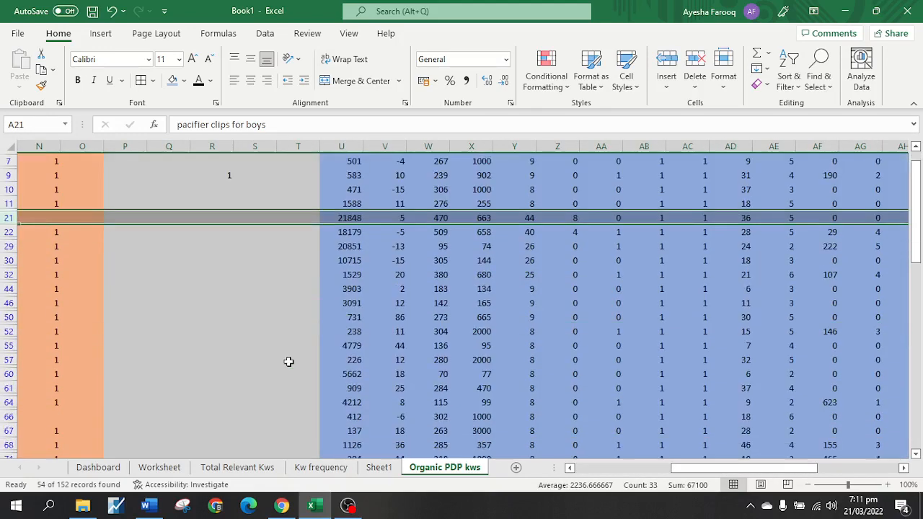
scroll(289, 361, up, 2)
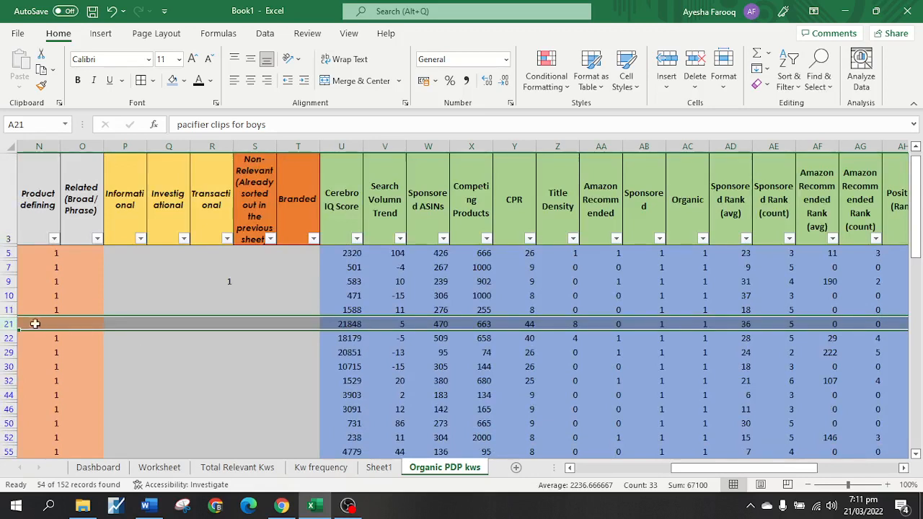
drag(6, 324, 19, 417)
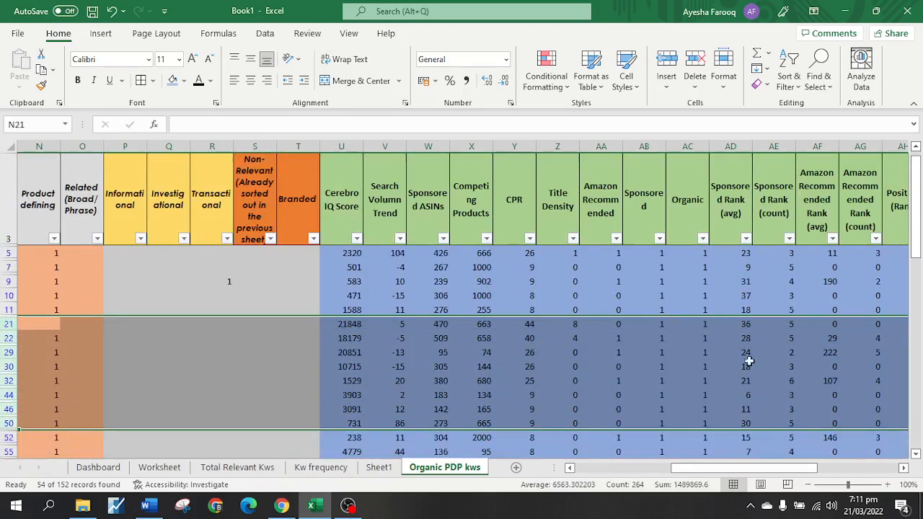
scroll(426, 375, left, 5)
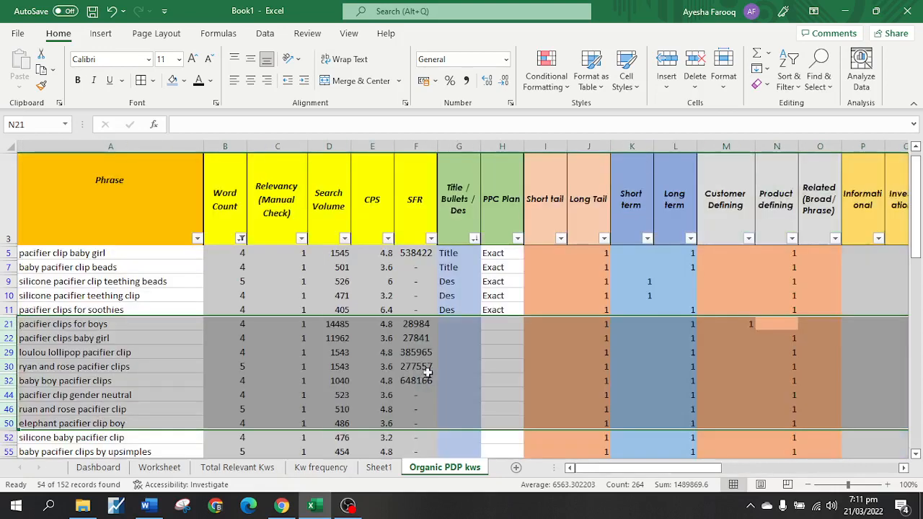
click(505, 324)
text(Exa)
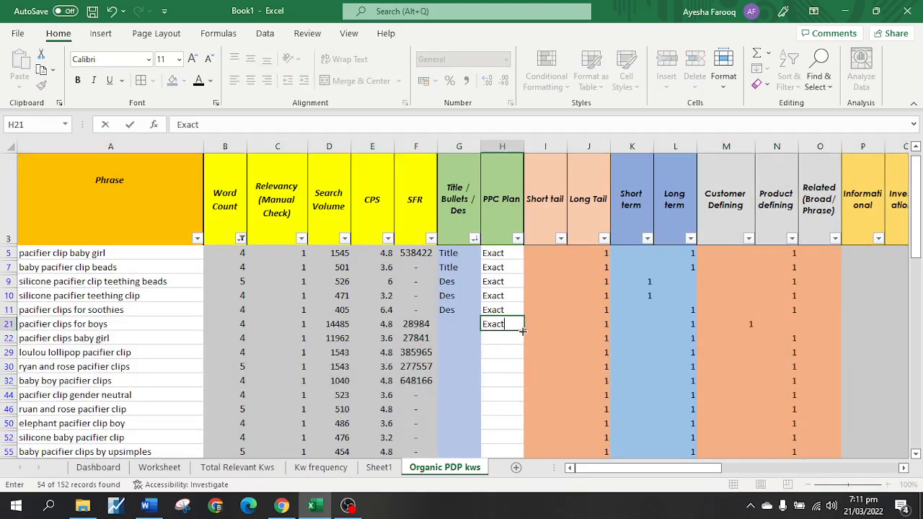
drag(522, 331, 524, 451)
click(501, 349)
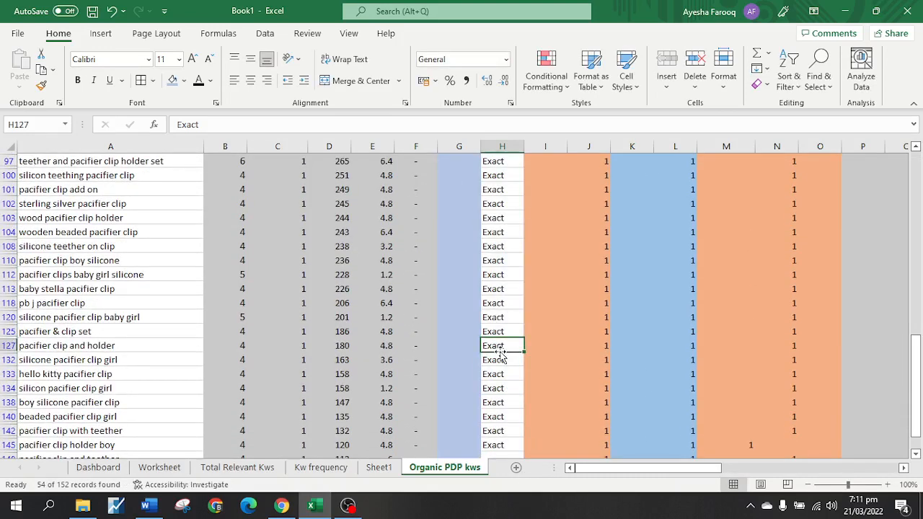
- Clear the Word Count filter so that all phrases on the Organic PDP kws sheet are listed
scroll(500, 353, up, 10)
click(789, 73)
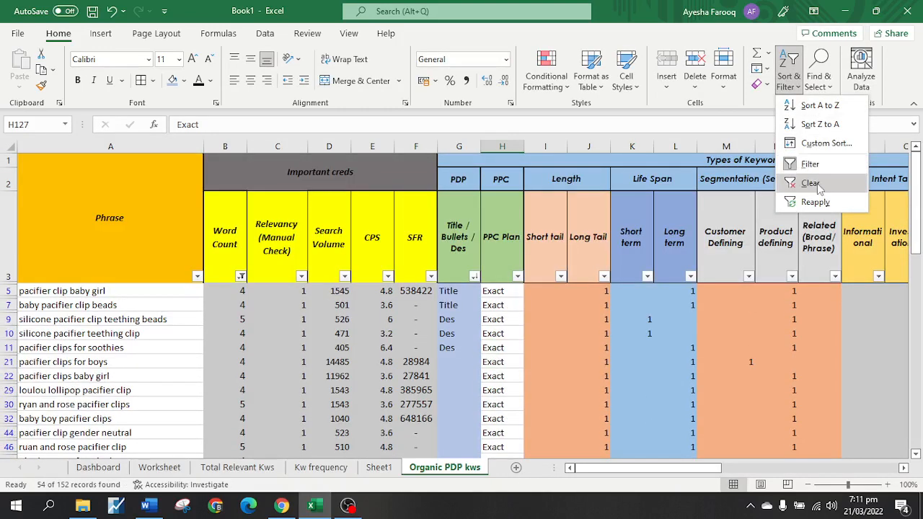
click(811, 183)
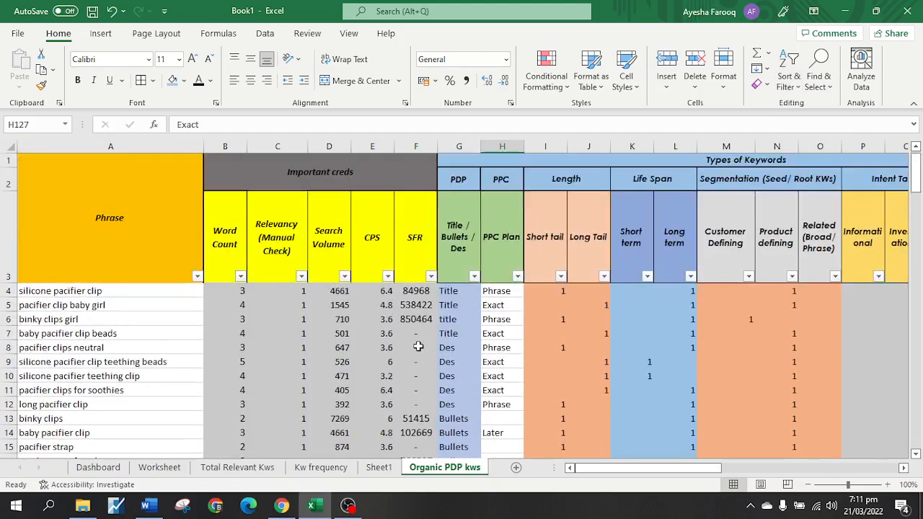
- Filter Word Count to 2 to check the two-word phrases, and clear the filter again
click(241, 277)
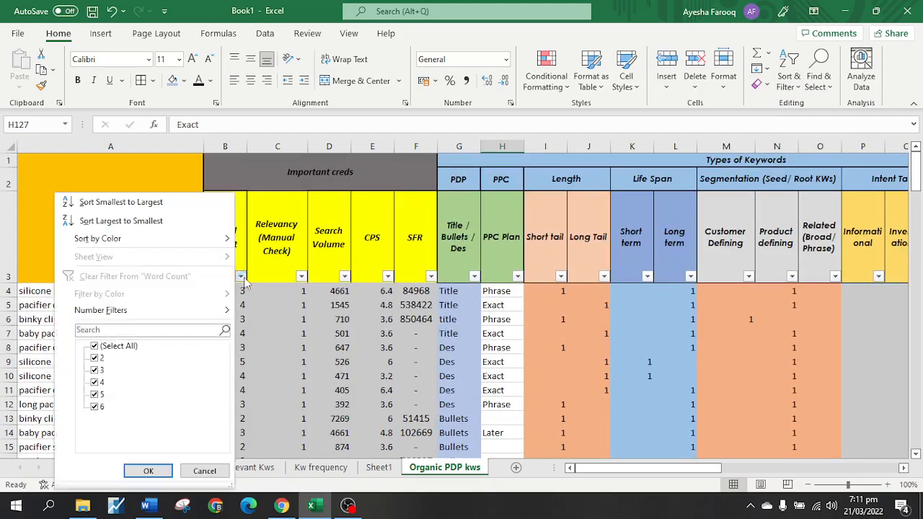
click(94, 347)
click(95, 358)
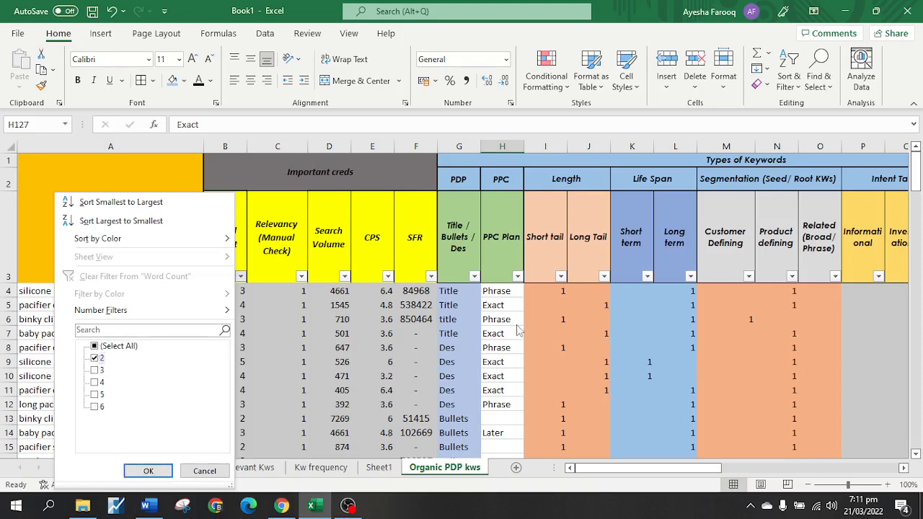
click(149, 471)
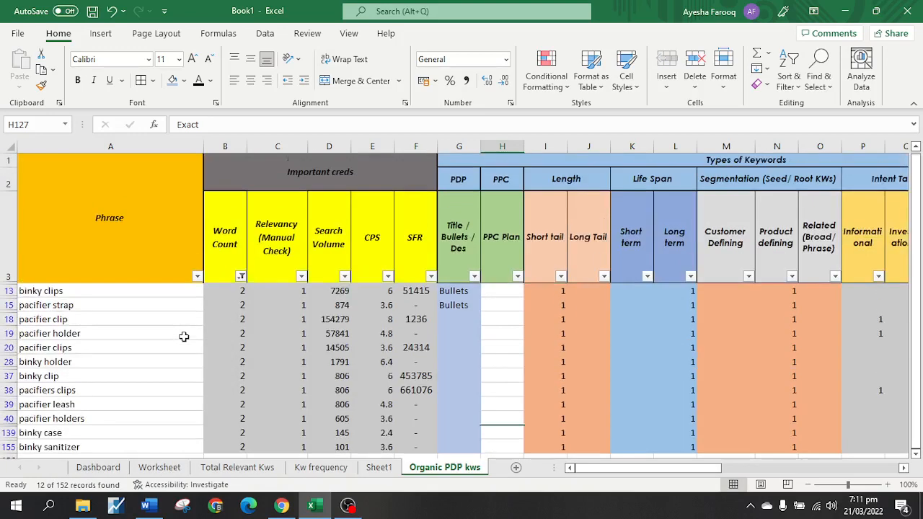
click(509, 289)
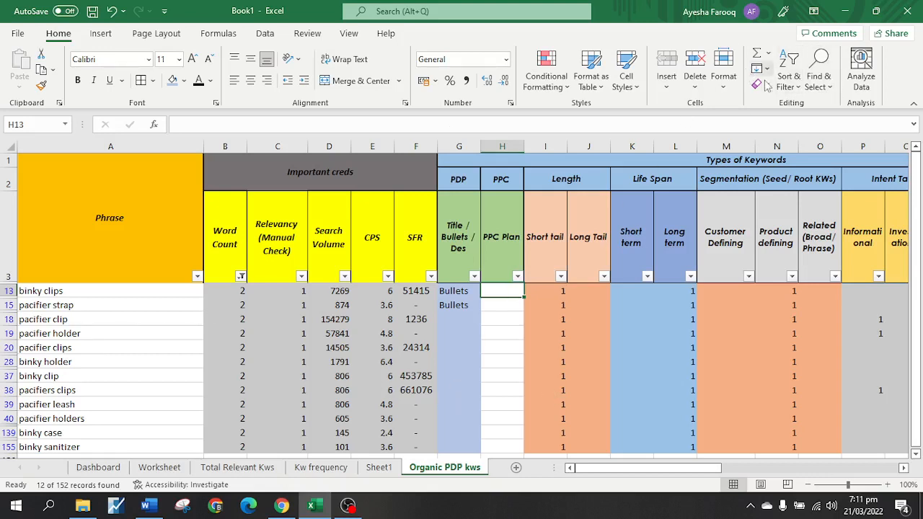
click(788, 72)
click(812, 183)
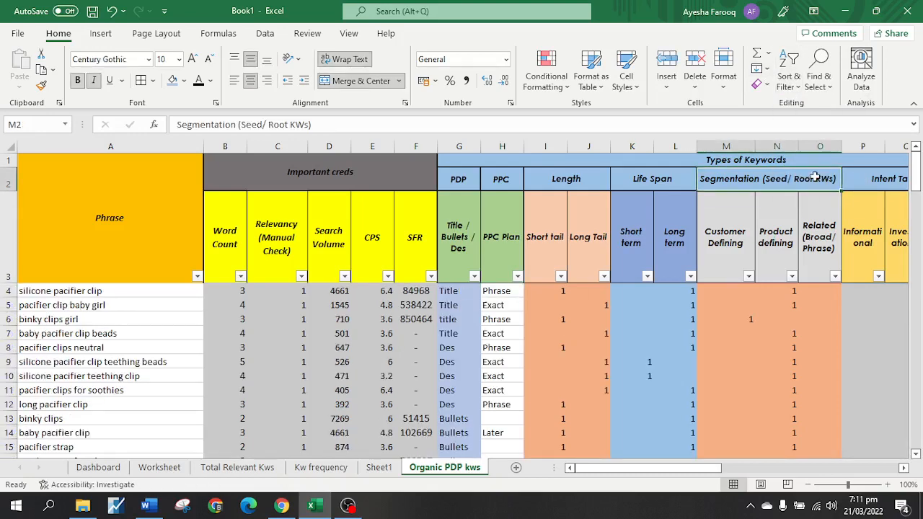
- Move the Organic PDP kws sheet directly after Total Relevant Kws and add a new blank sheet after it
scroll(352, 291, down, 10)
scroll(351, 291, up, 9)
click(97, 376)
scroll(467, 418, right, 10)
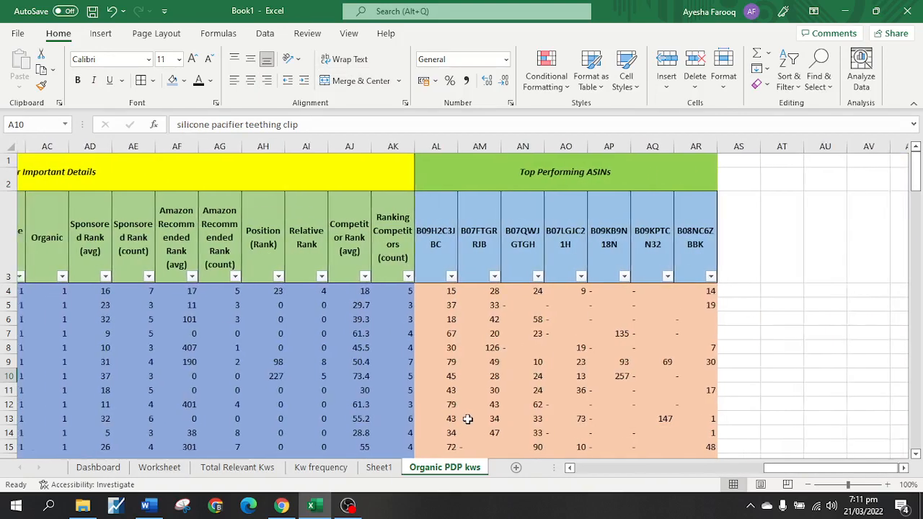
scroll(468, 418, left, 10)
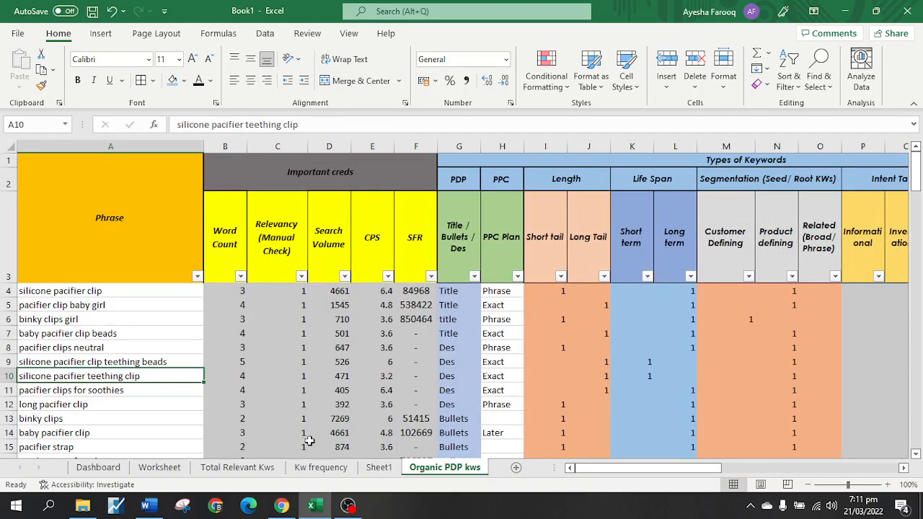
drag(439, 469, 303, 481)
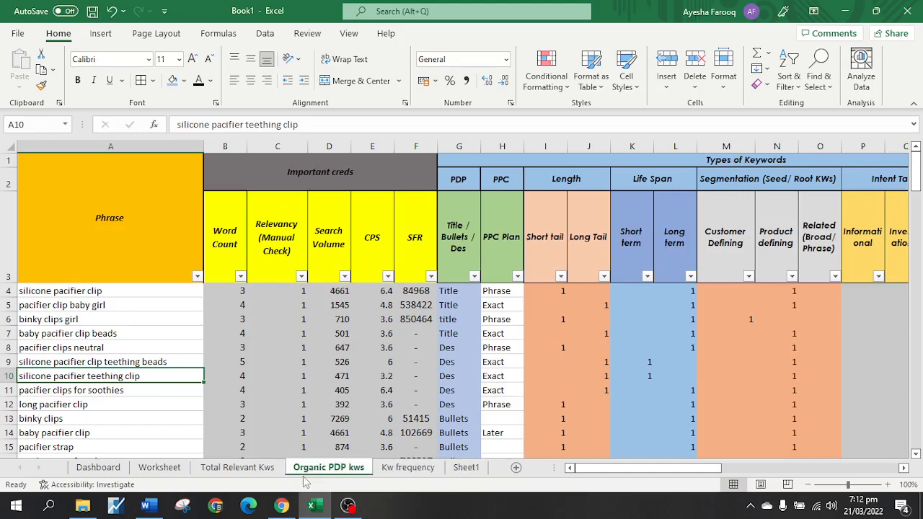
click(529, 468)
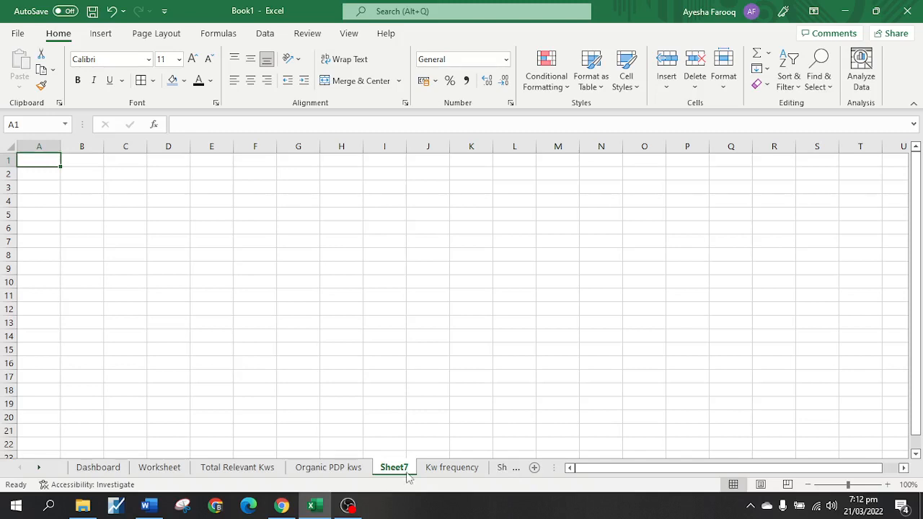
- Look over the Keyword Phrase column and the rank columns of the Worksheet sheet
click(148, 471)
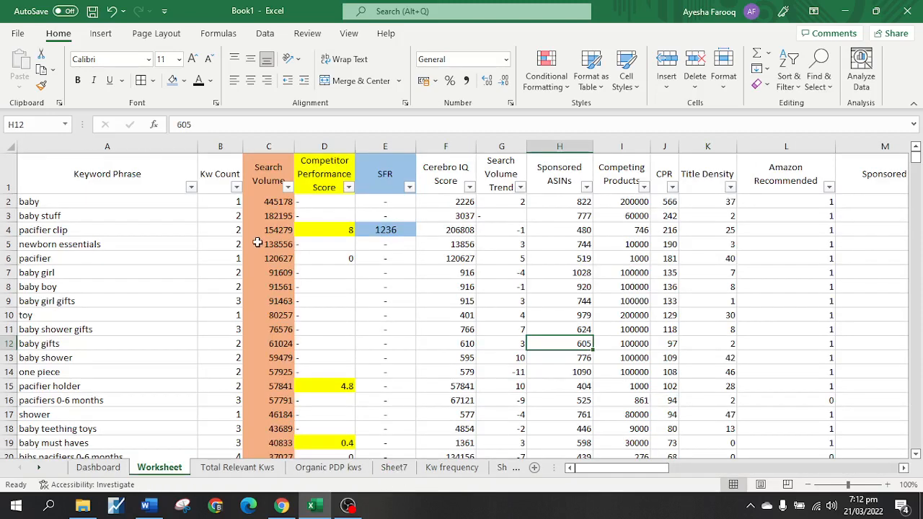
scroll(258, 244, right, 5)
scroll(257, 244, left, 5)
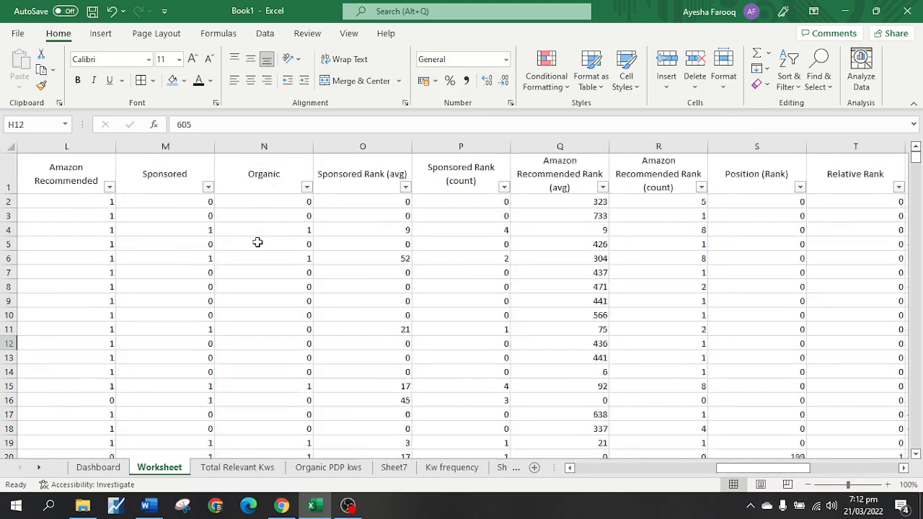
click(126, 148)
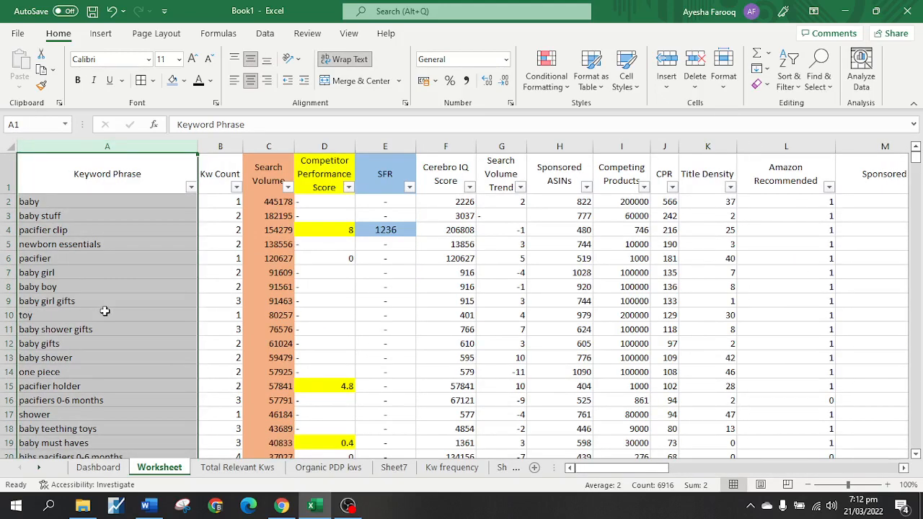
click(105, 315)
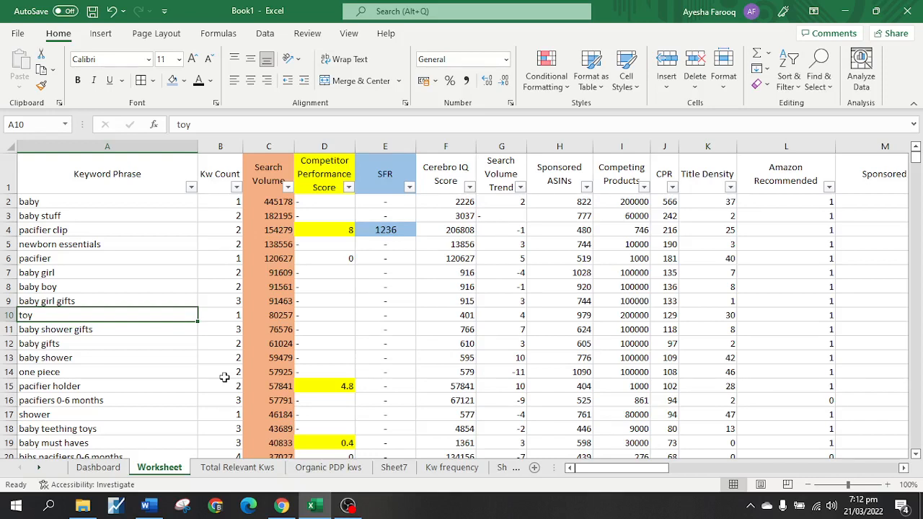
click(343, 470)
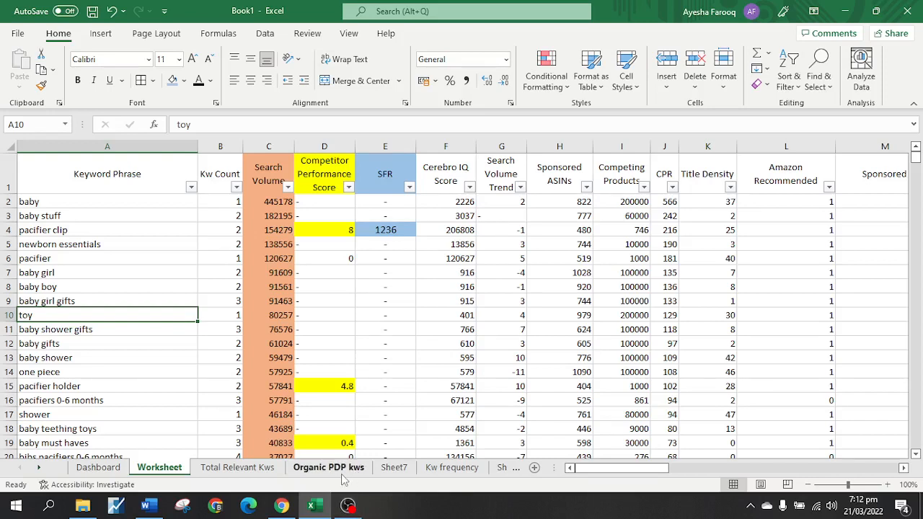
- Rename the new blank sheet as Pre-Emptive Negative Targeting
click(393, 468)
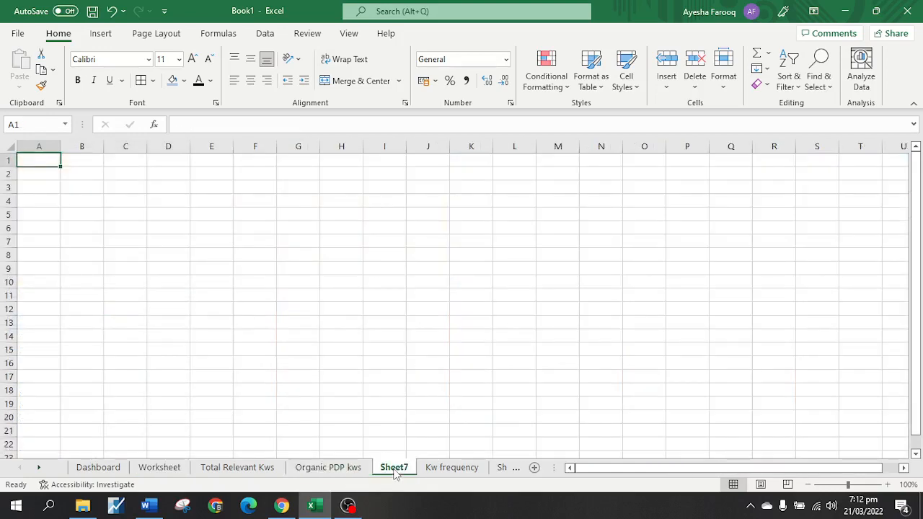
double_click(394, 468)
double_click(395, 468)
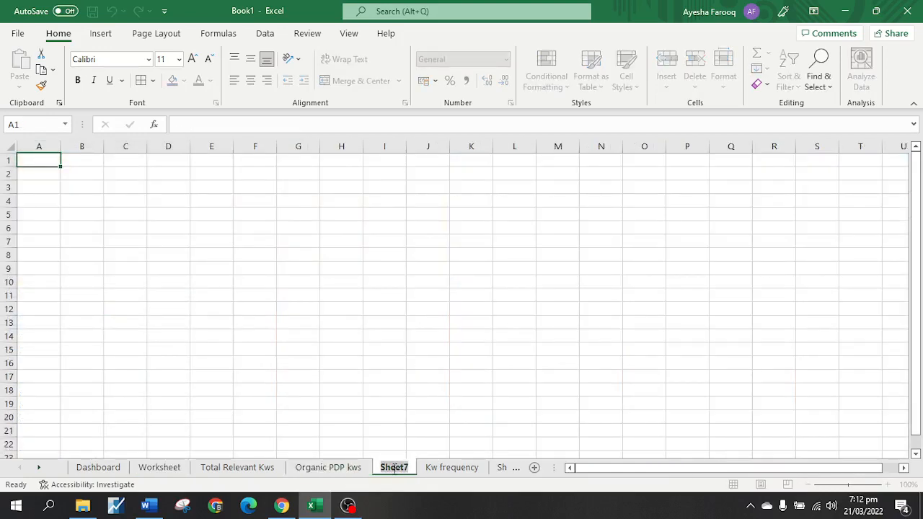
text(Pre)
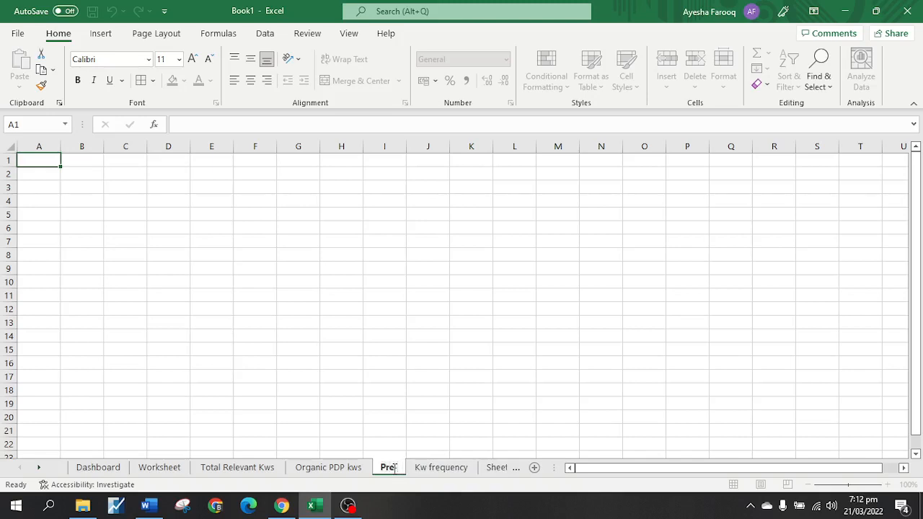
text(-Emptiv)
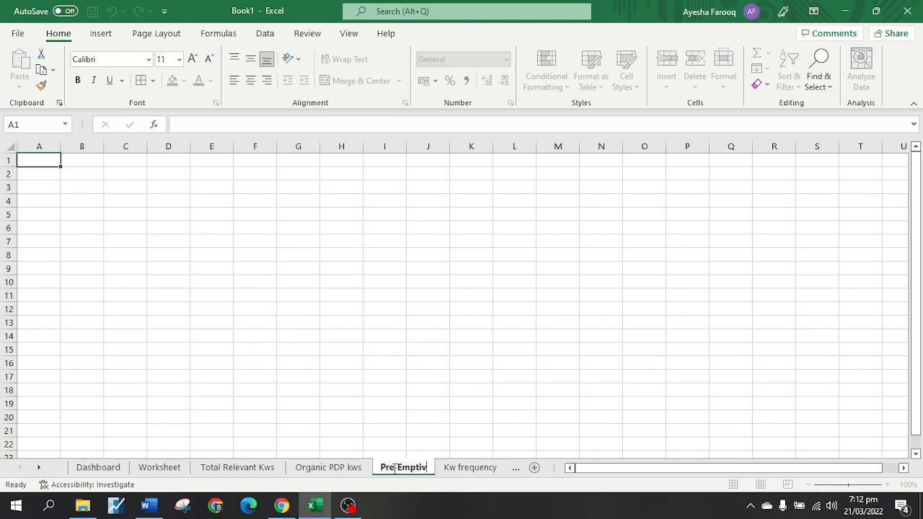
text(e Negative)
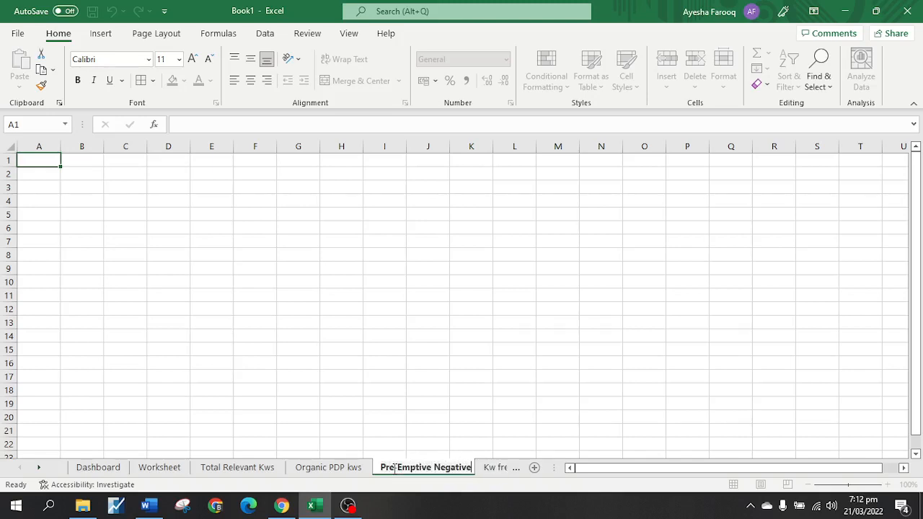
text( Targeting)
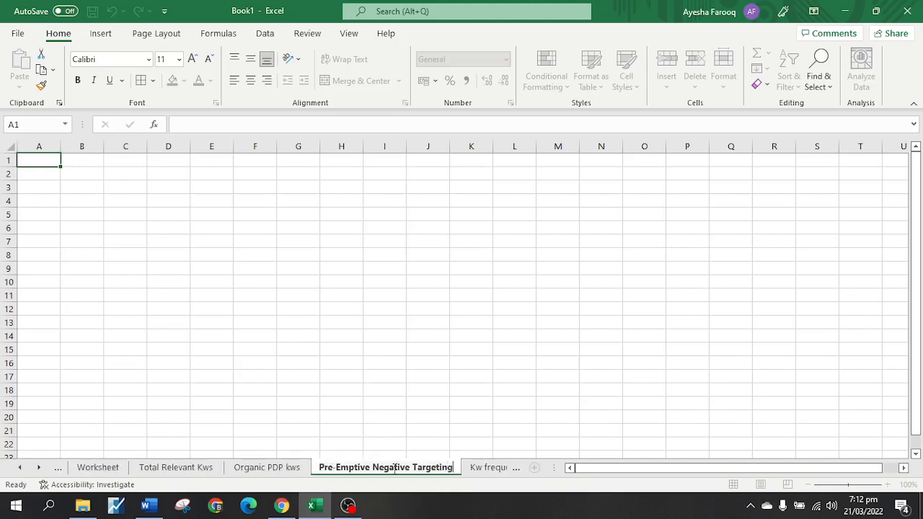
key(Return)
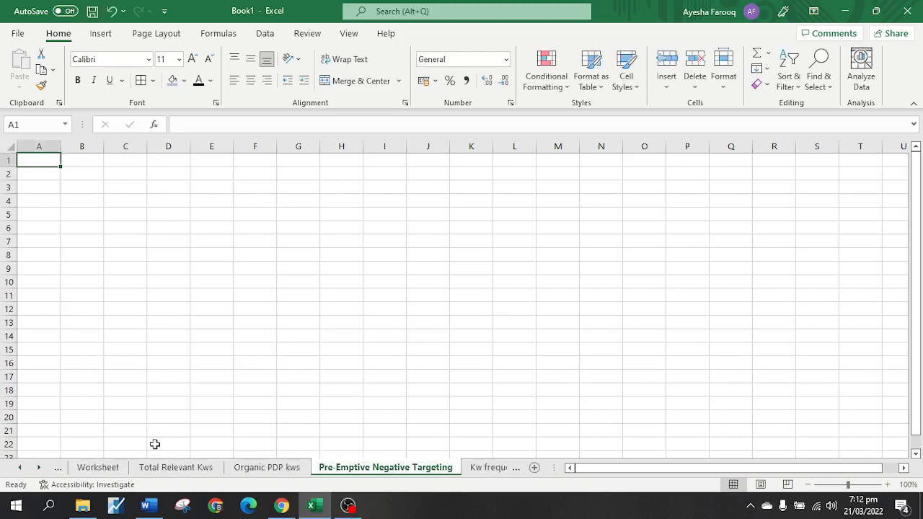
- Filter the Search Volume column of the Worksheet sheet to show only the keywords with a volume of 0
click(101, 468)
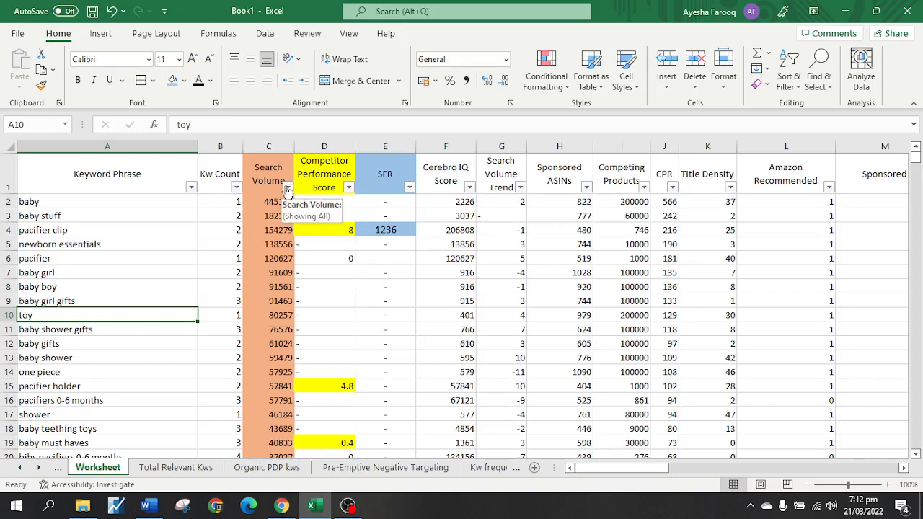
click(109, 147)
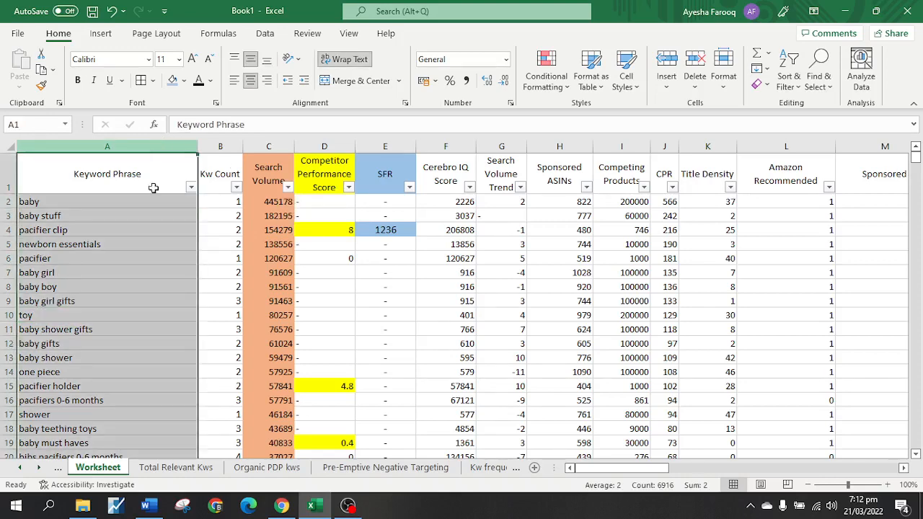
click(147, 342)
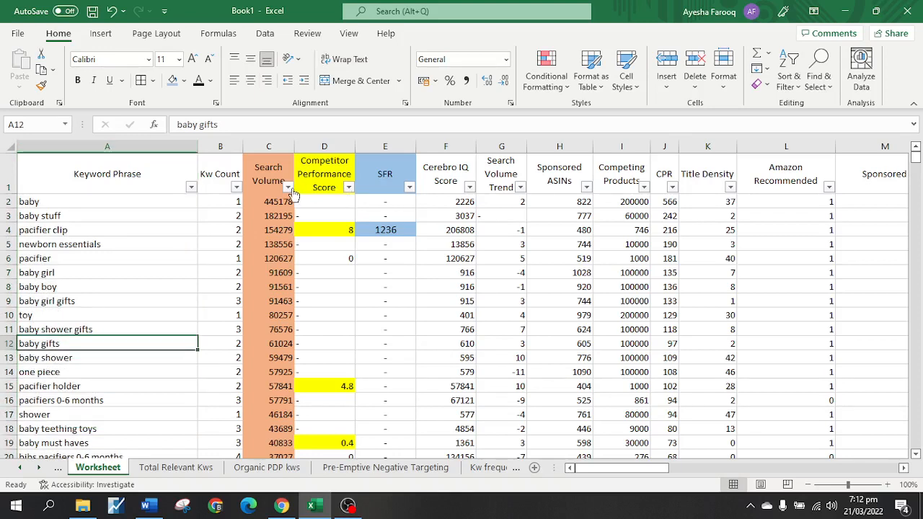
click(288, 187)
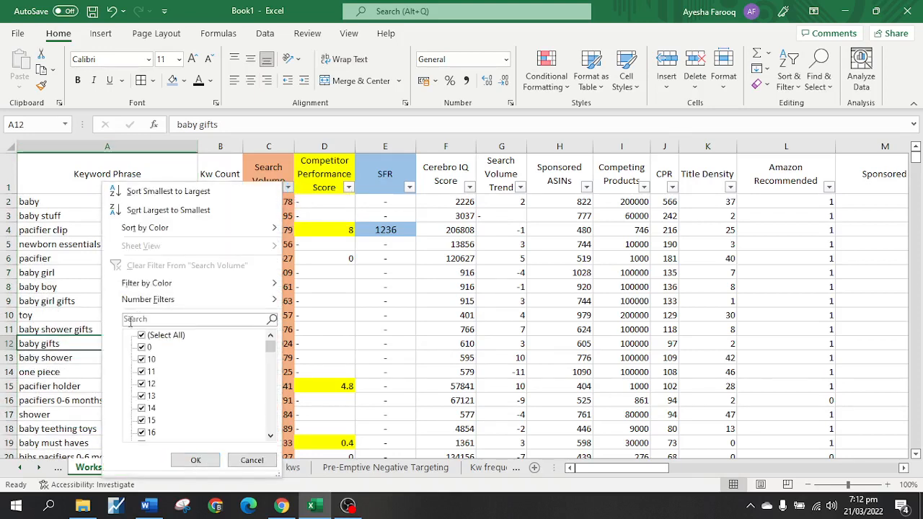
click(142, 336)
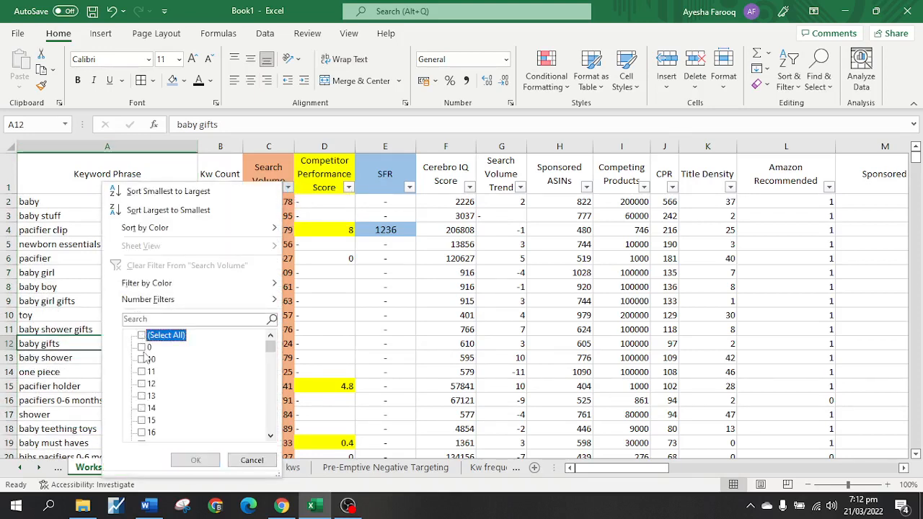
click(145, 348)
click(195, 461)
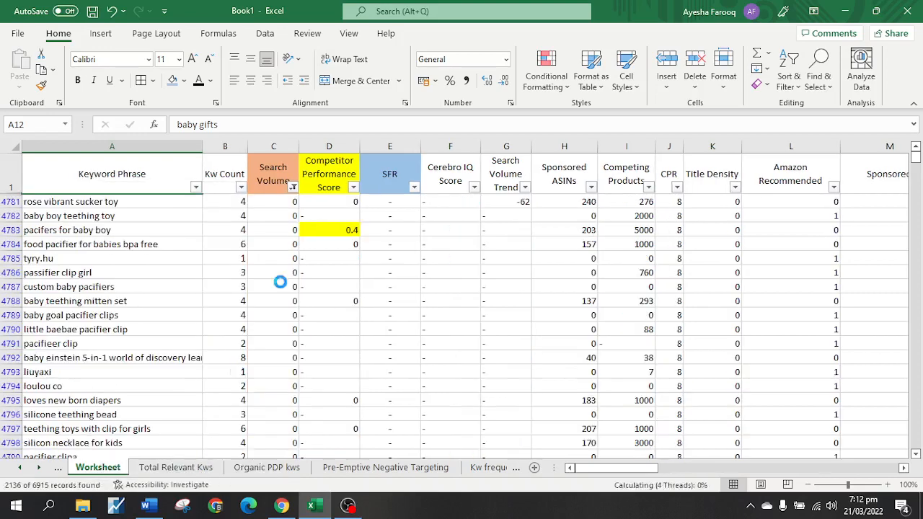
- Filter the Competitor Performance Score column to show only the values 0 and "-"
click(353, 188)
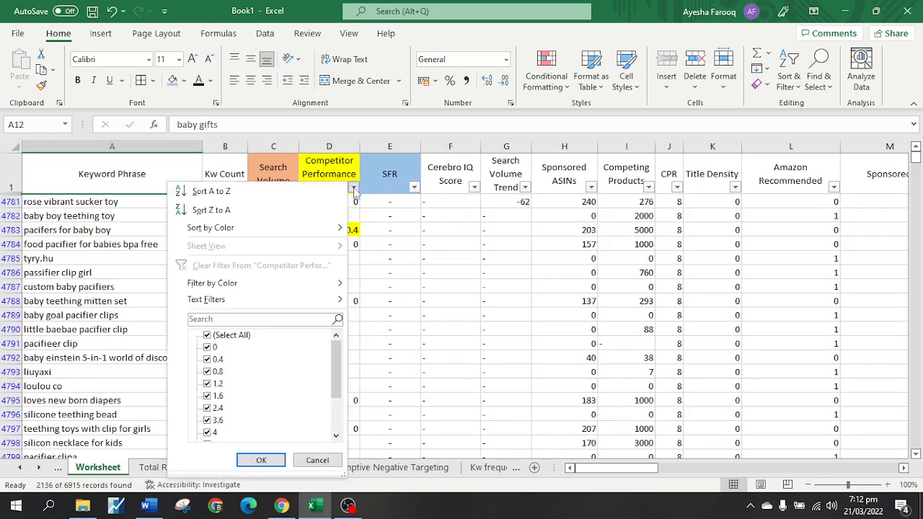
click(207, 336)
click(207, 347)
scroll(209, 360, down, 2)
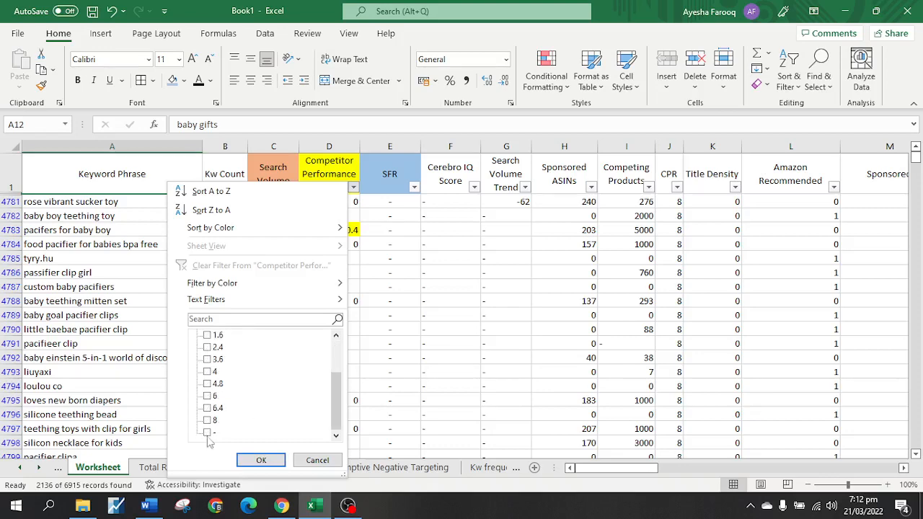
click(208, 433)
click(261, 460)
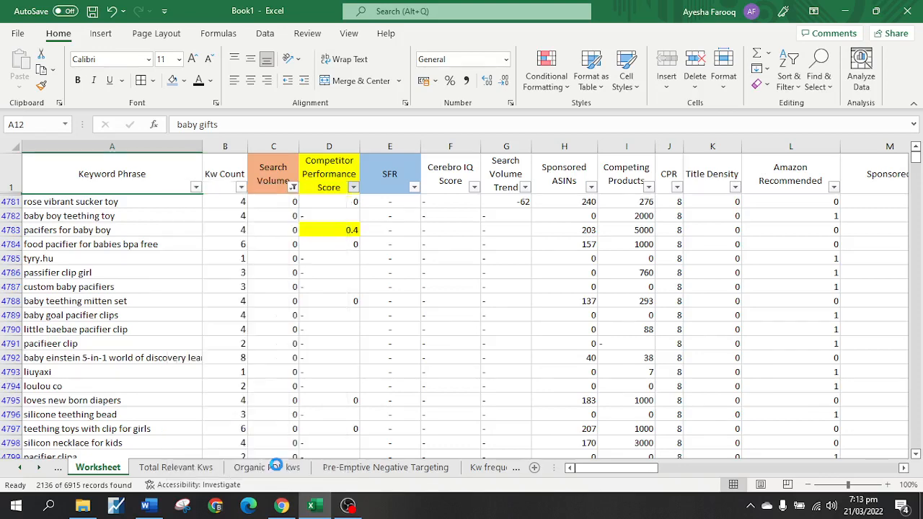
scroll(218, 267, down, 5)
scroll(218, 266, up, 5)
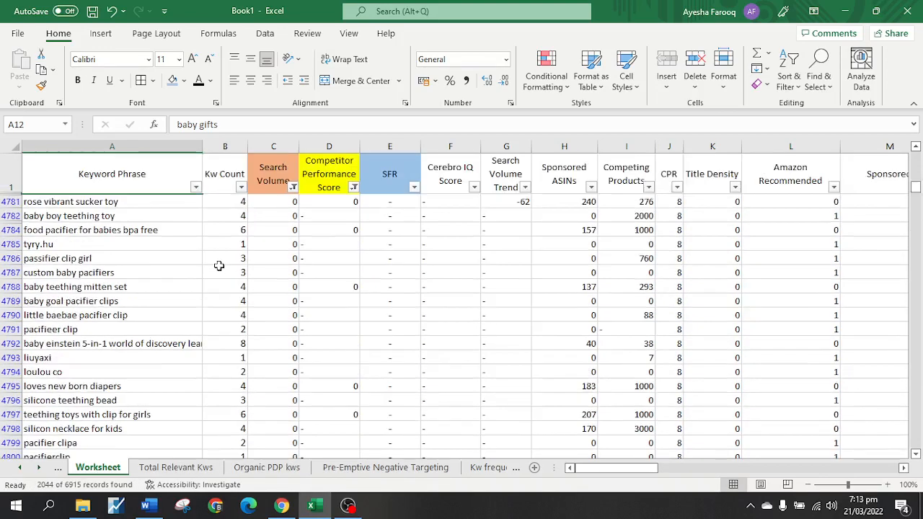
- Copy the filtered Worksheet rows with their header row into the Pre-Emptive Negative Targeting sheet and fit the Keyword Phrase column's width
click(158, 142)
click(151, 385)
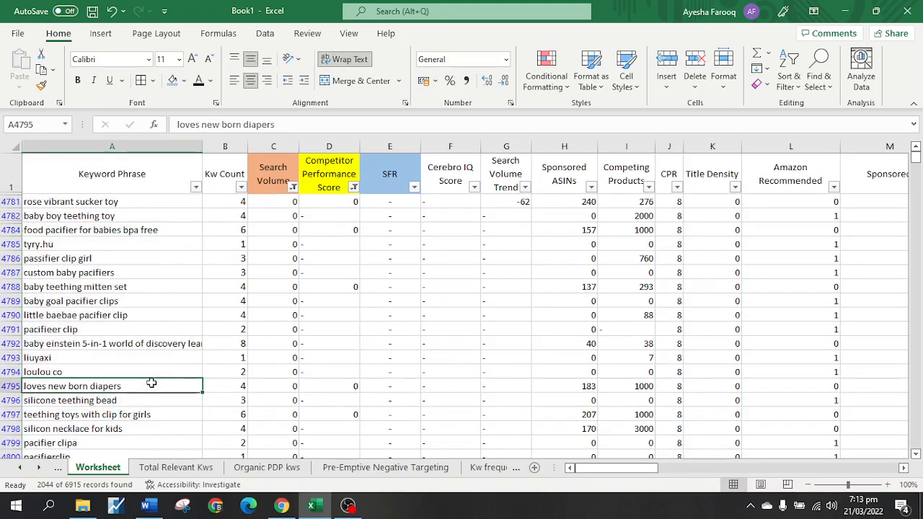
click(11, 174)
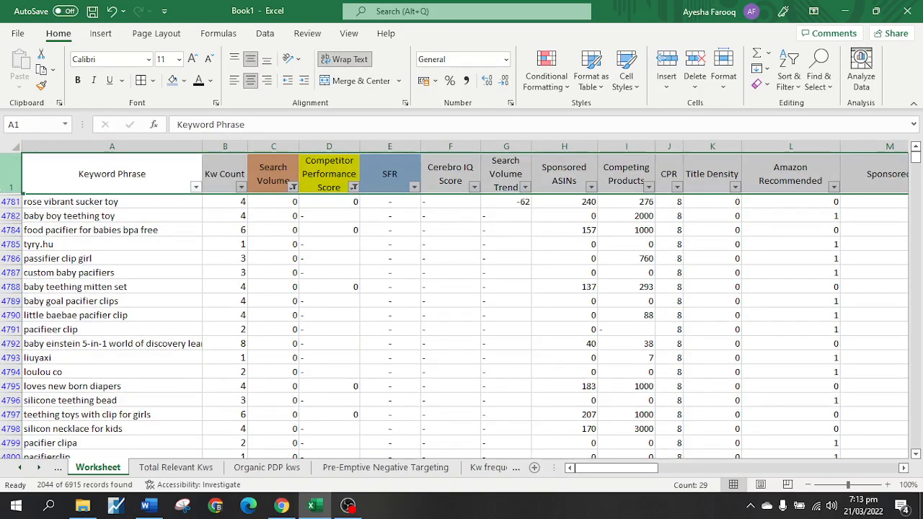
key(ctrl+shift+Down)
key(ctrl+c)
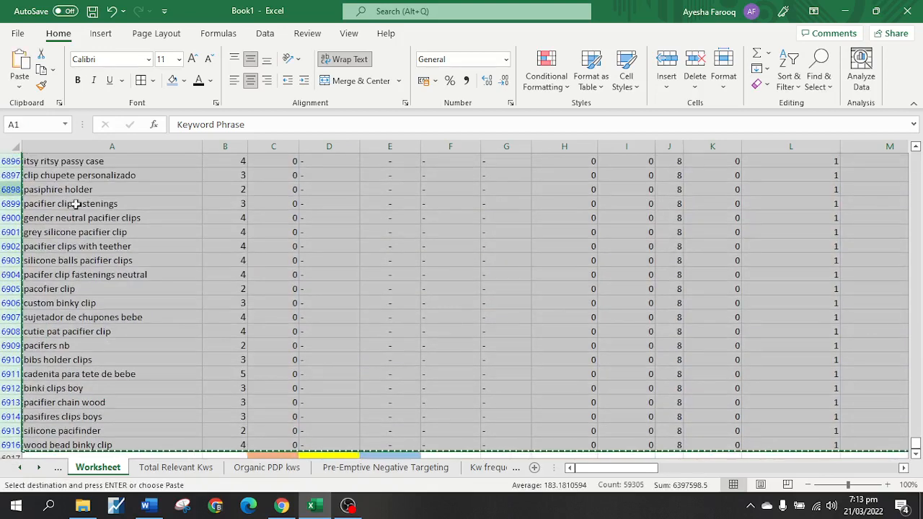
click(404, 467)
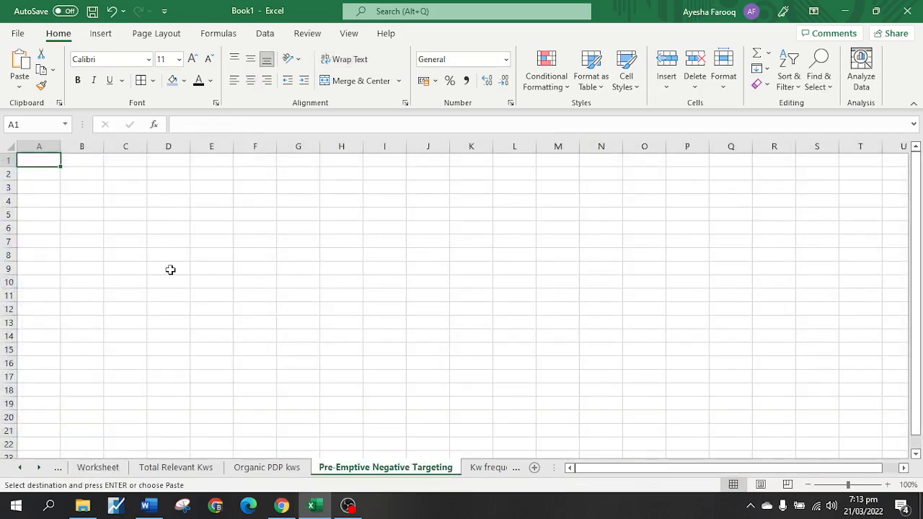
key(ctrl+v)
drag(66, 146, 66, 146)
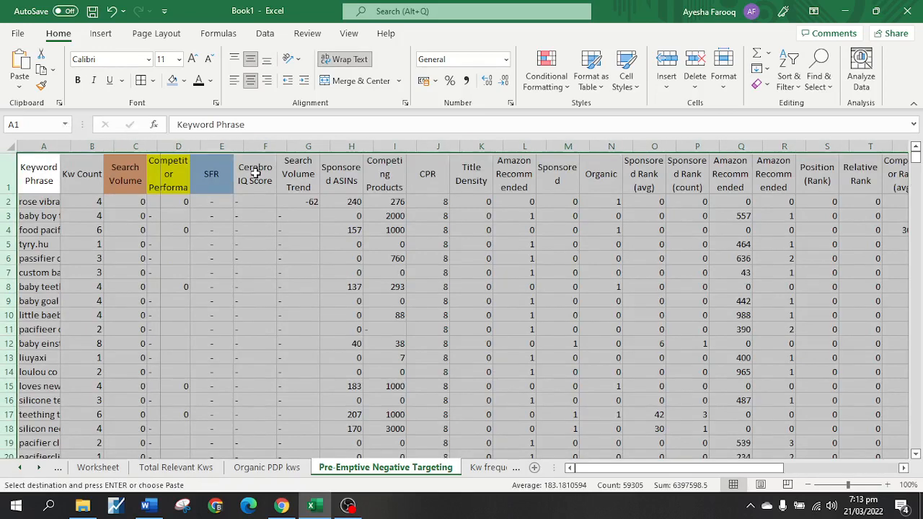
double_click(65, 147)
- Remove the fill colour from the Search Volume, Competitor Performance Score and SFR columns of the Pre-Emptive Negative Targeting sheet
click(318, 147)
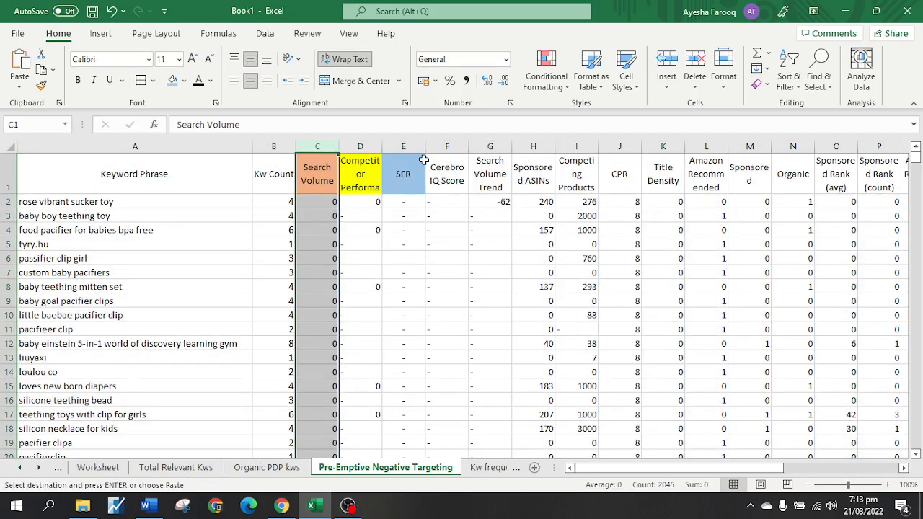
drag(320, 146, 418, 147)
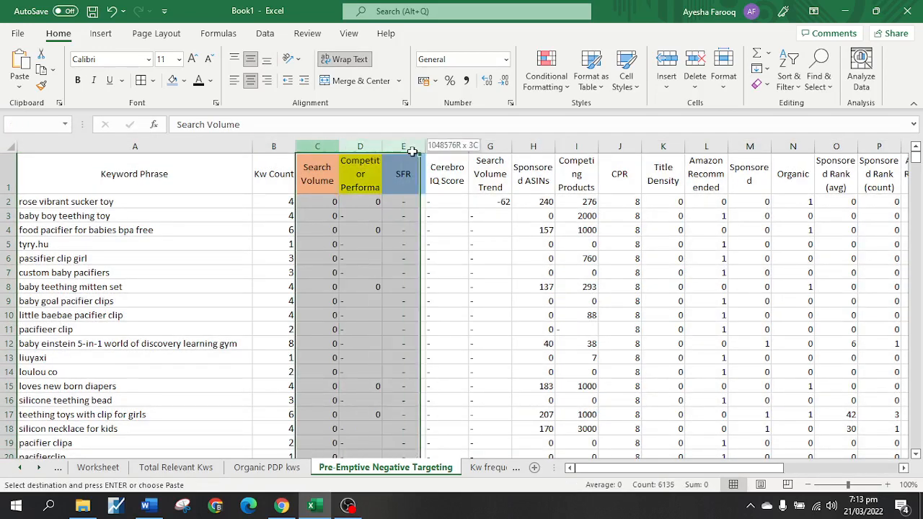
click(184, 80)
click(199, 231)
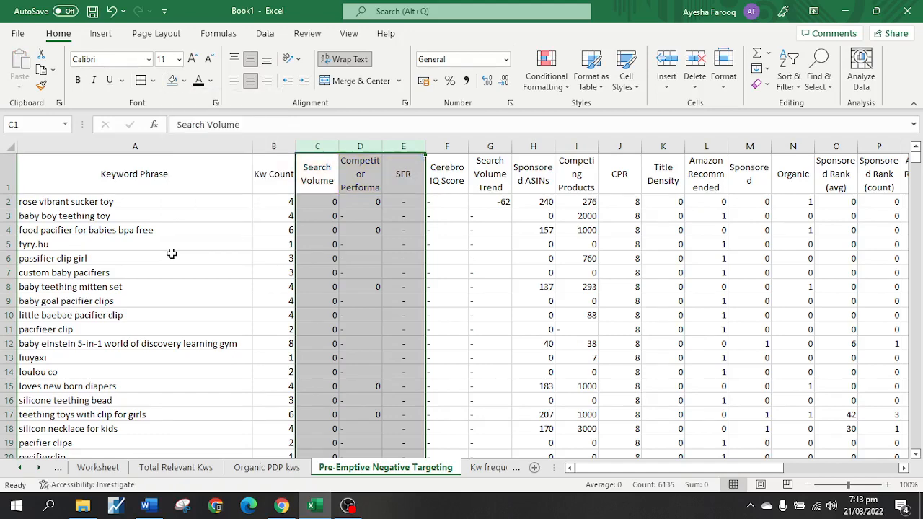
click(170, 257)
- Fill the Keyword Phrase column of the Pre-Emptive Negative Targeting sheet with orange
click(165, 146)
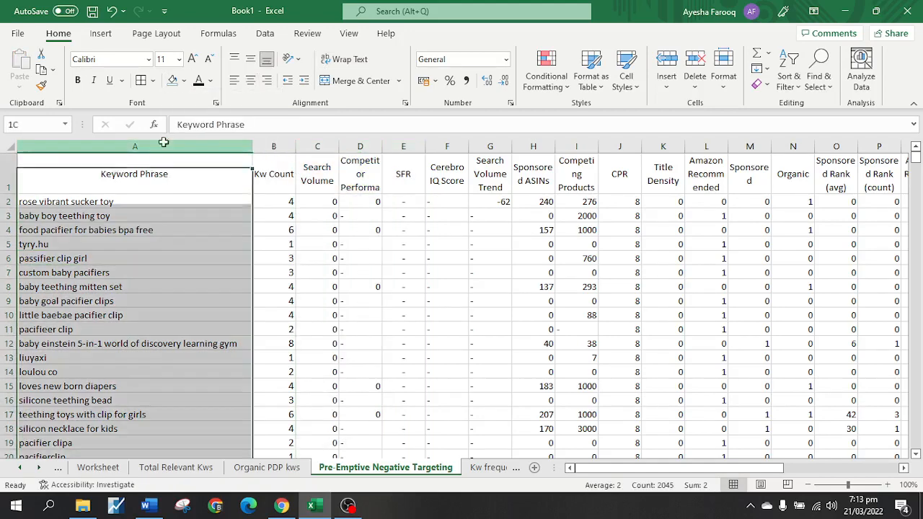
click(184, 80)
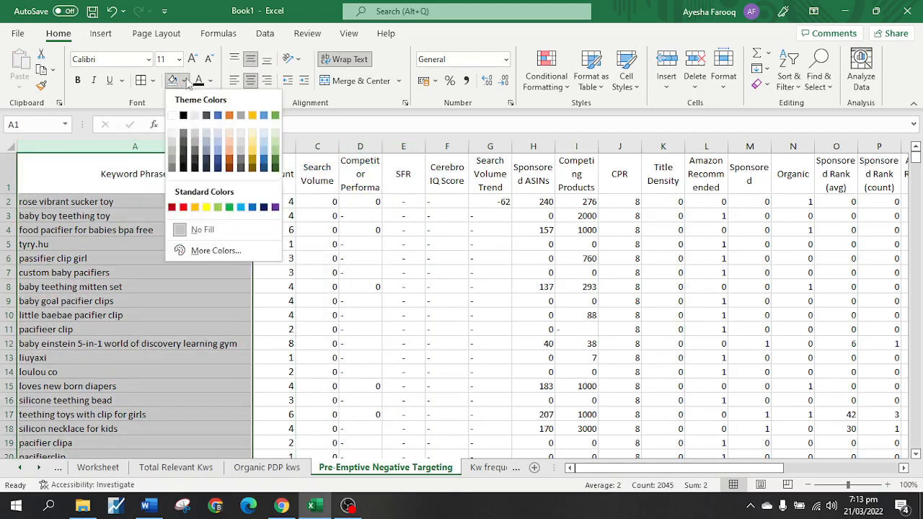
click(230, 115)
click(187, 303)
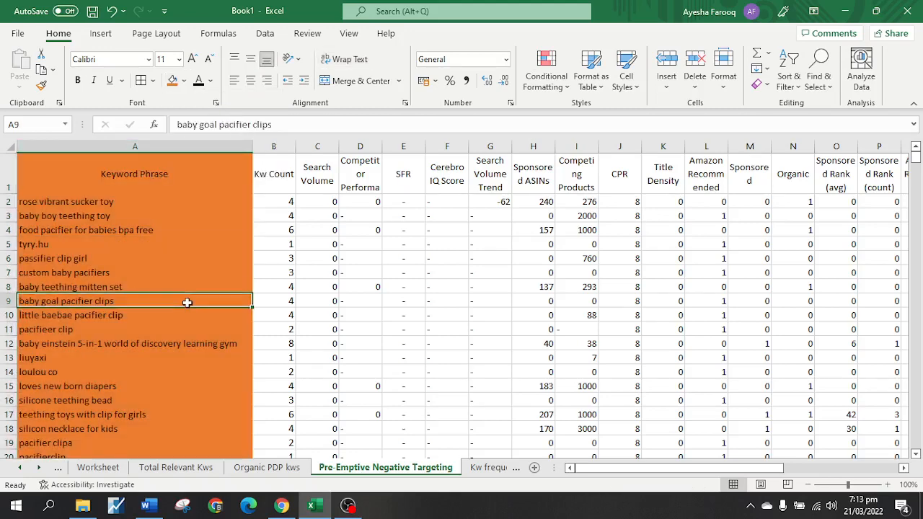
- Clear the Search Volume and Competitor Performance Score filters on the Worksheet sheet
click(116, 469)
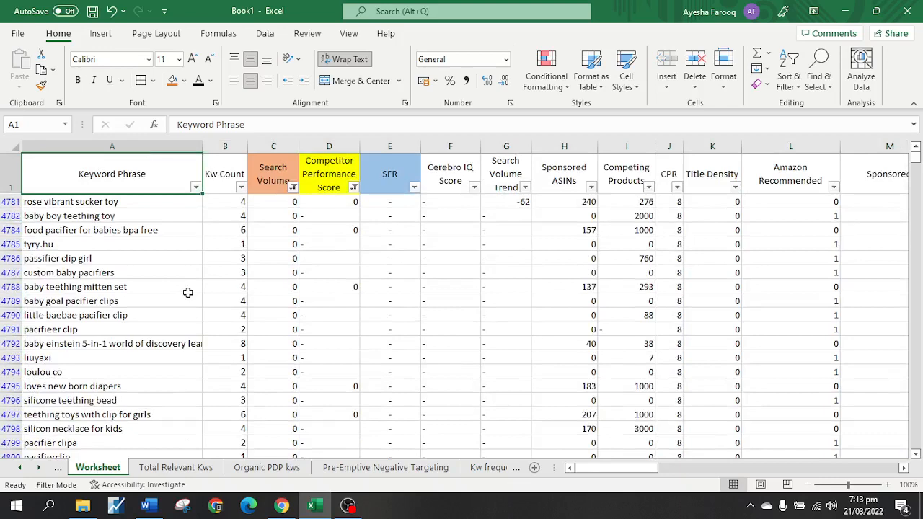
click(155, 287)
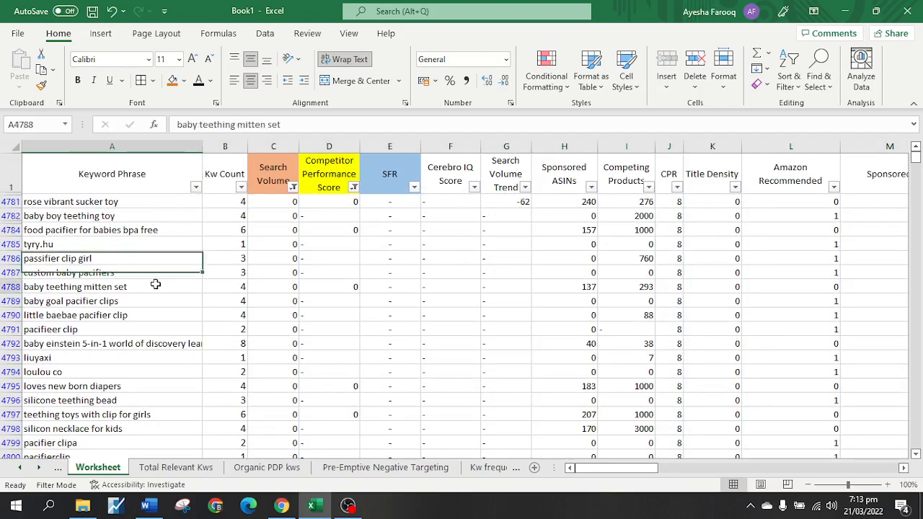
click(789, 75)
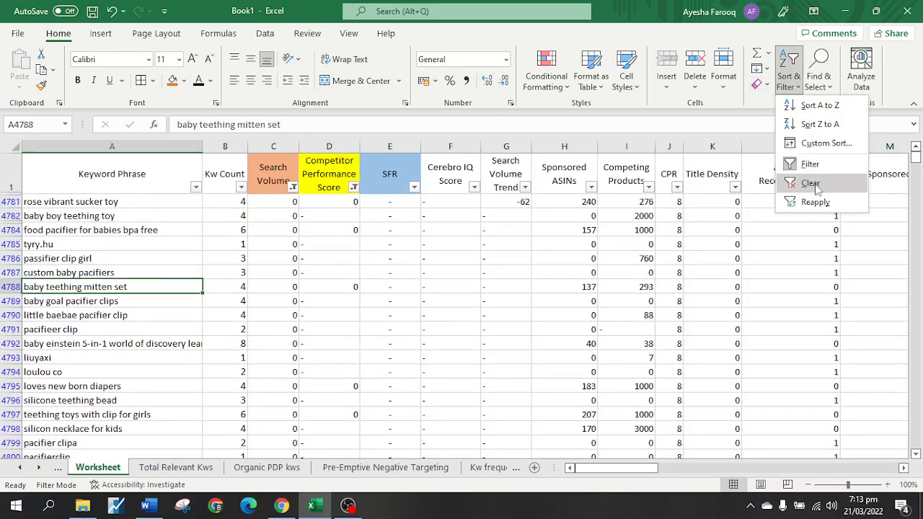
click(807, 183)
- Review the Pre-Emptive Negative Targeting and Organic PDP kws sheets, and the Intent keywords and ASIN list on the Dashboard sheet
click(57, 467)
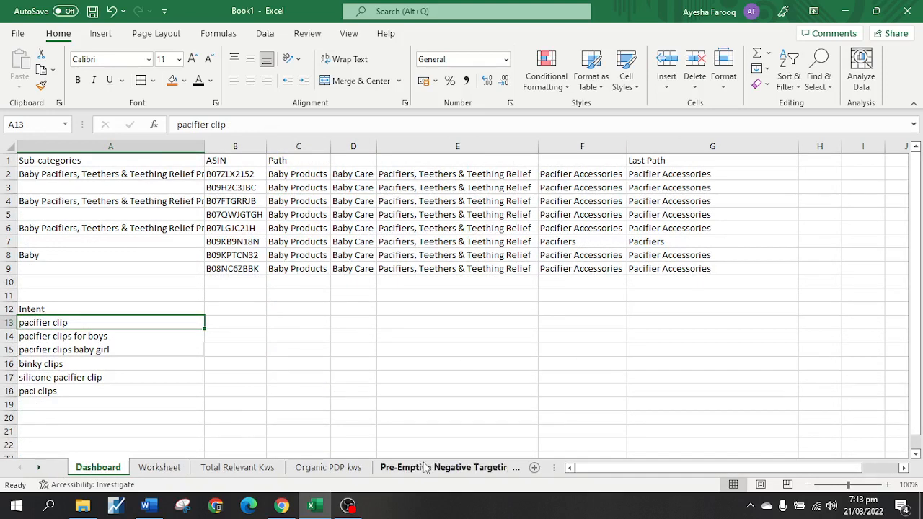
click(515, 472)
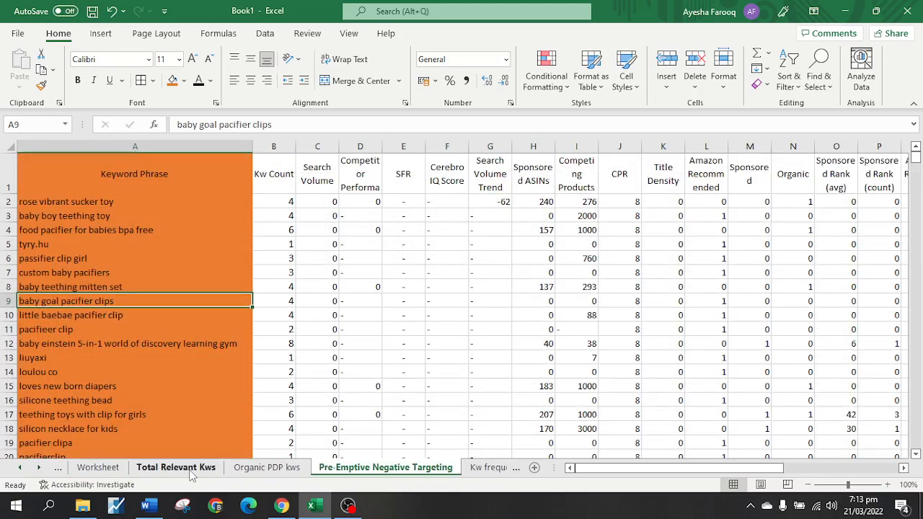
click(59, 468)
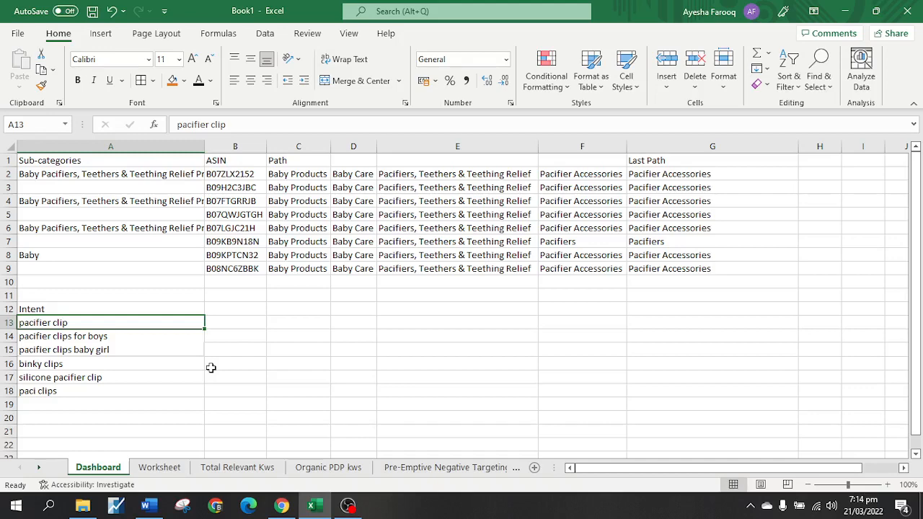
click(350, 463)
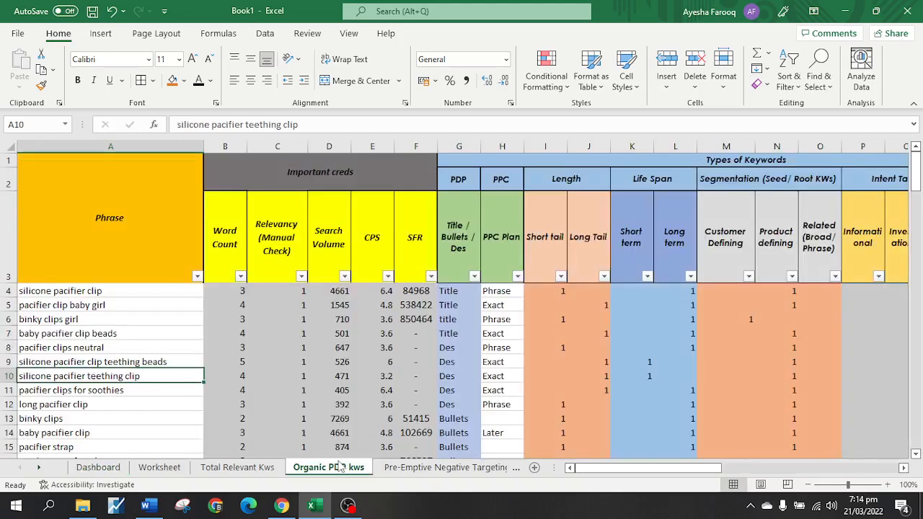
click(99, 468)
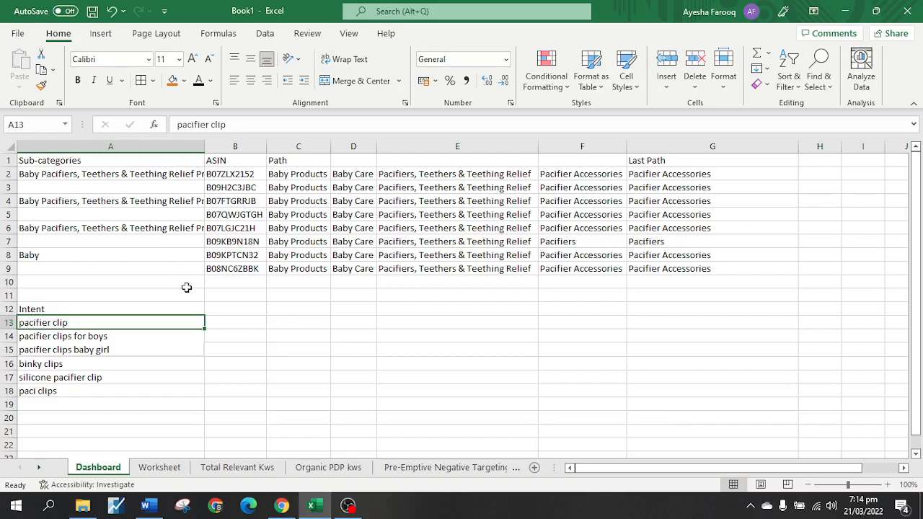
click(112, 307)
drag(97, 325, 93, 391)
click(125, 349)
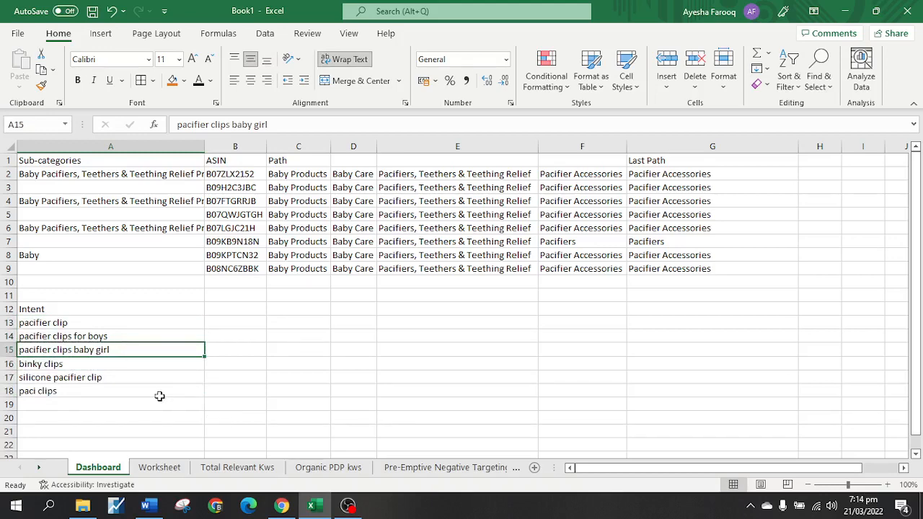
click(158, 468)
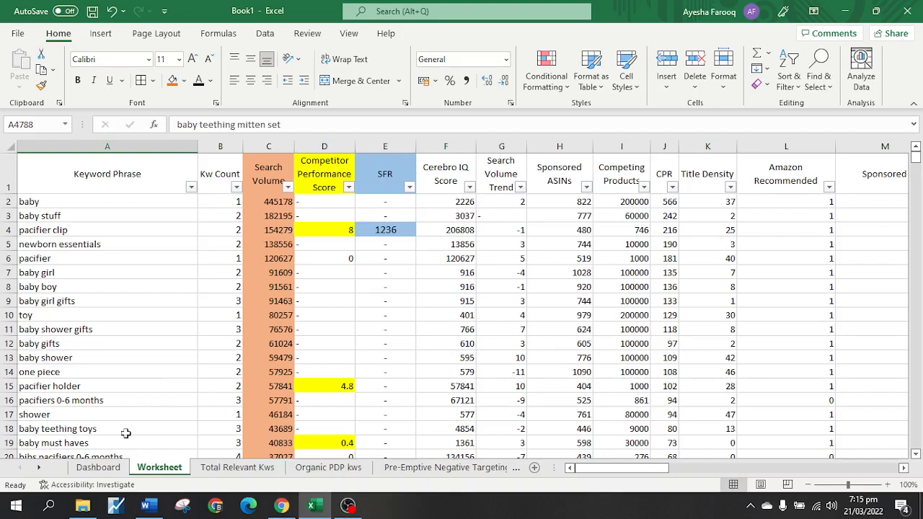
click(103, 468)
drag(231, 167, 249, 270)
click(257, 365)
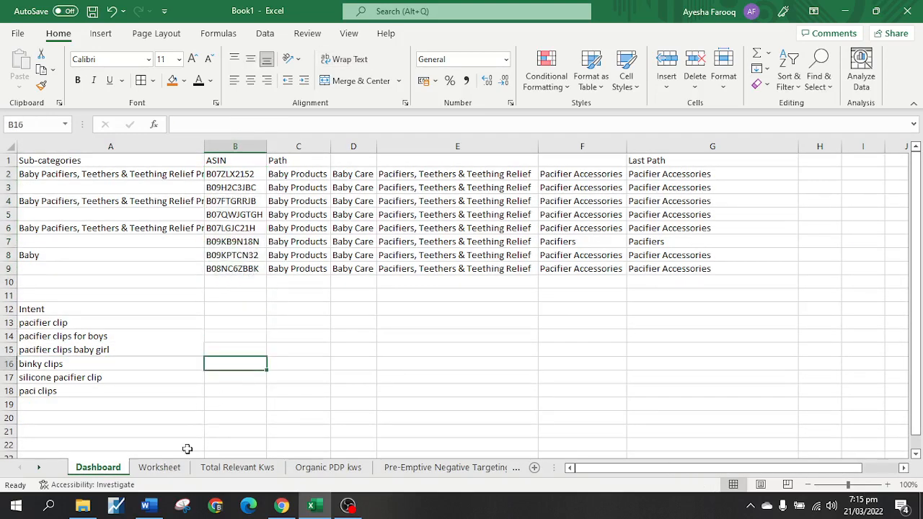
- Examine the Worksheet sheet's keyword phrases together with its Kw Count and SFR columns
click(174, 468)
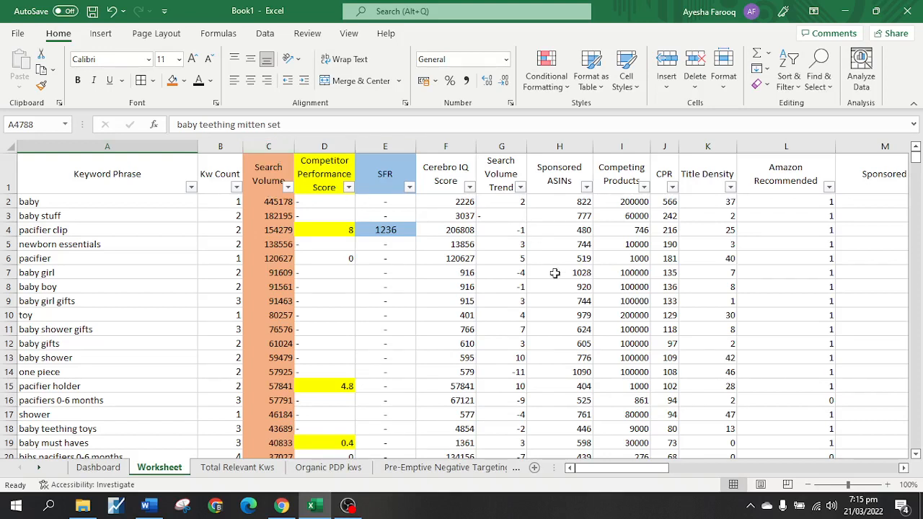
scroll(555, 271, right, 5)
scroll(555, 272, left, 5)
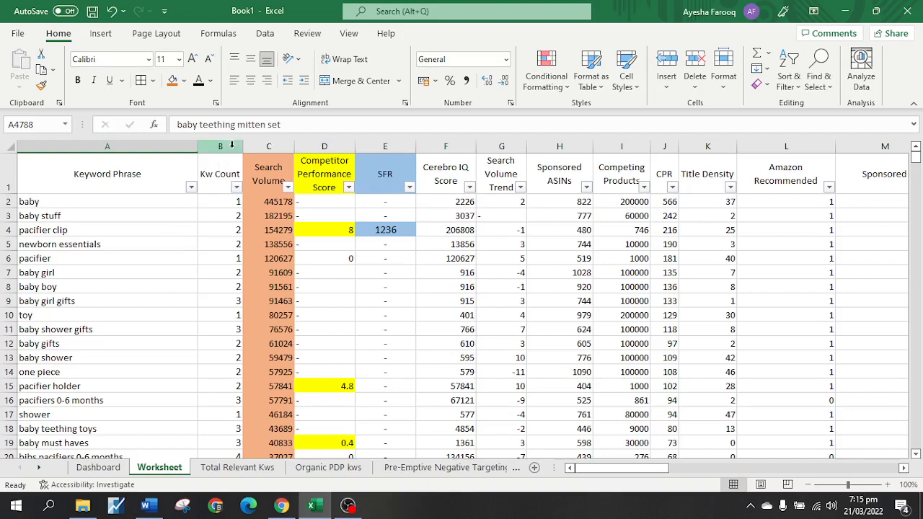
click(232, 145)
click(140, 317)
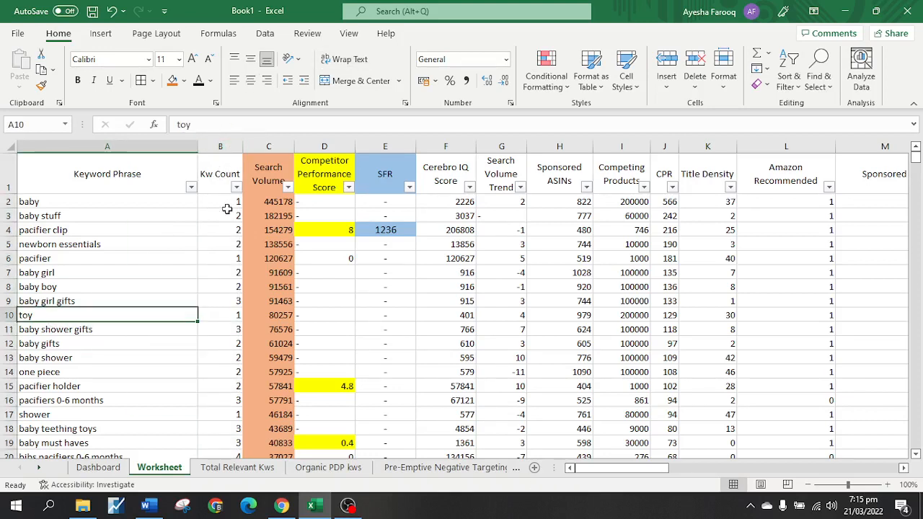
click(112, 202)
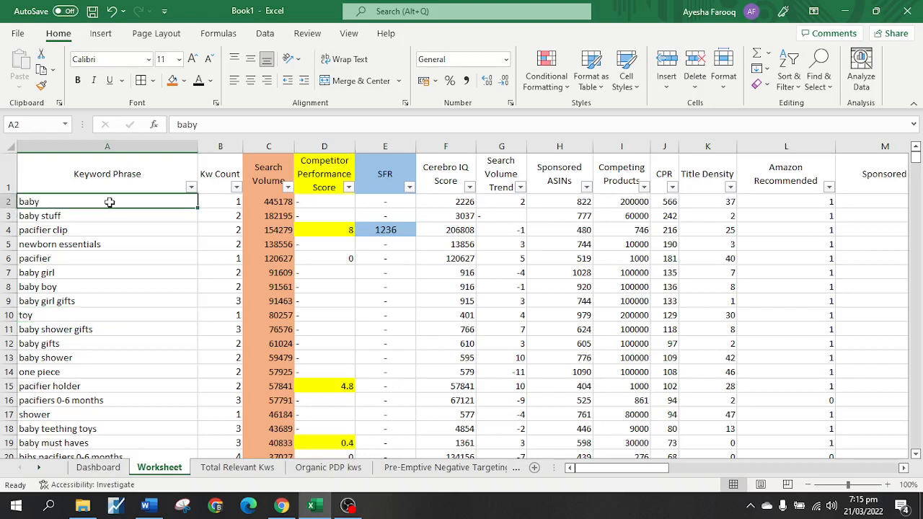
click(141, 277)
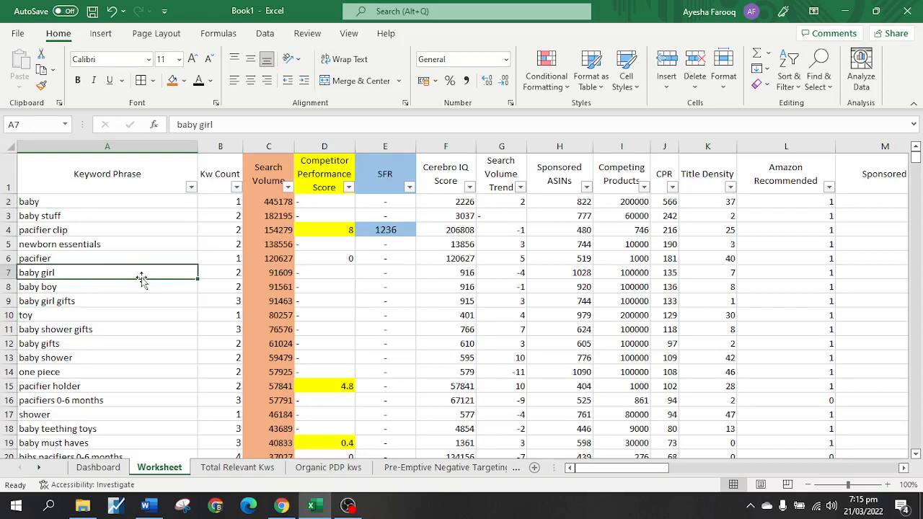
click(388, 142)
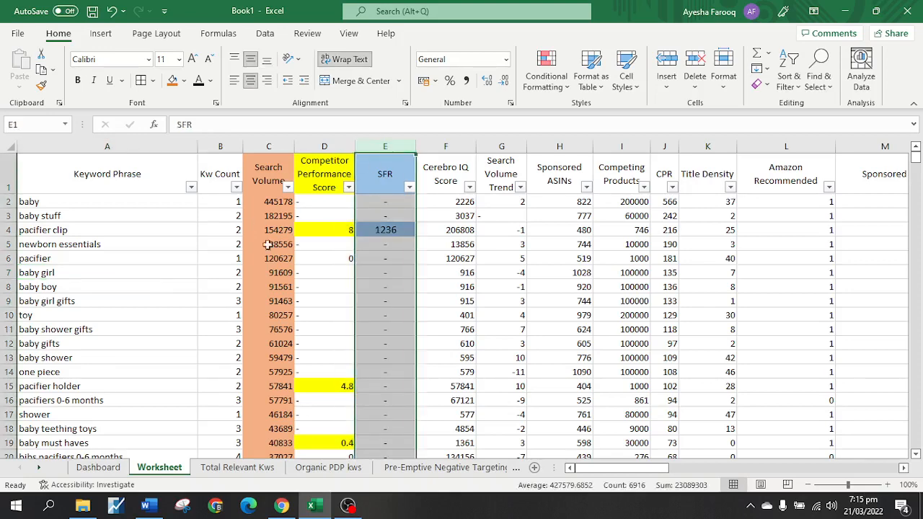
click(123, 300)
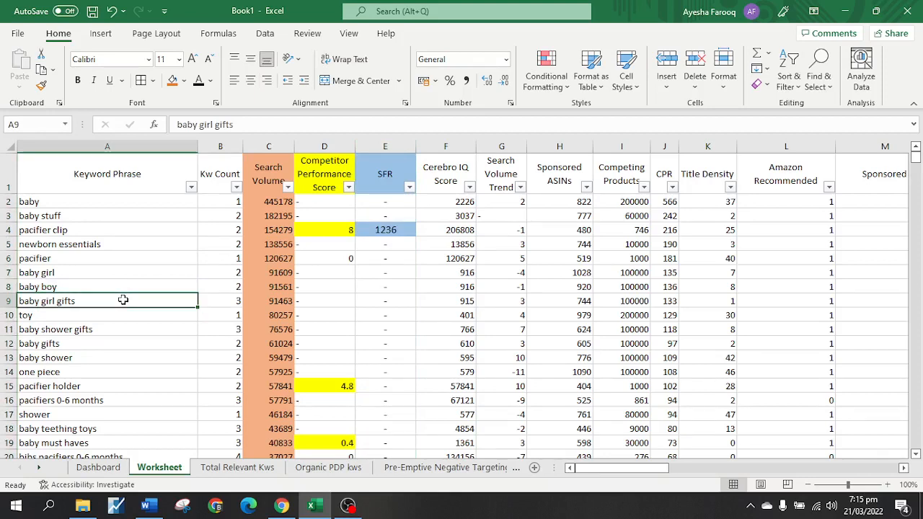
- Look through the Total Relevant Kws, Dashboard, Kw frequency and Organic PDP kws sheets to recap the workbook's structure
click(237, 467)
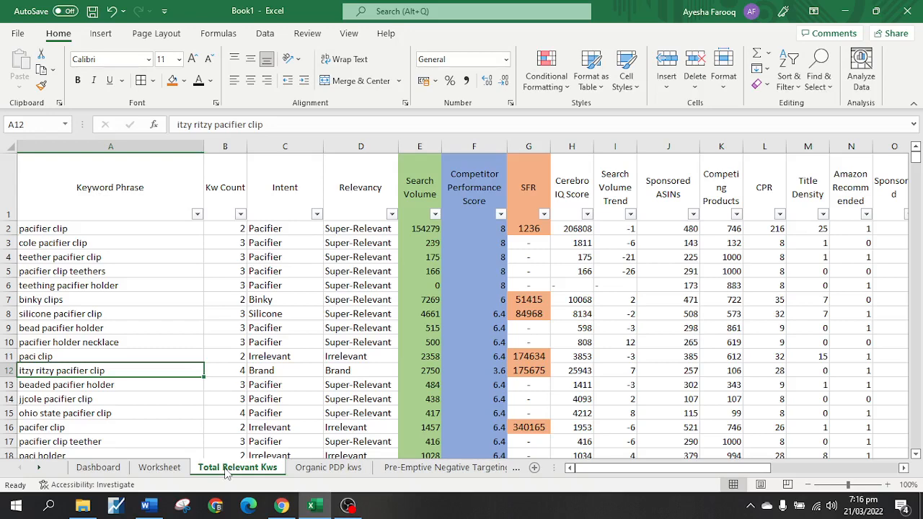
click(109, 469)
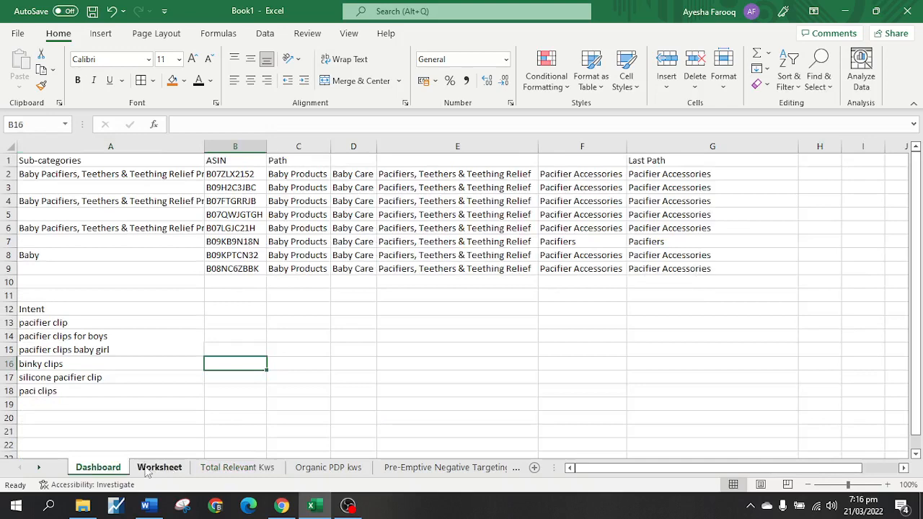
click(258, 467)
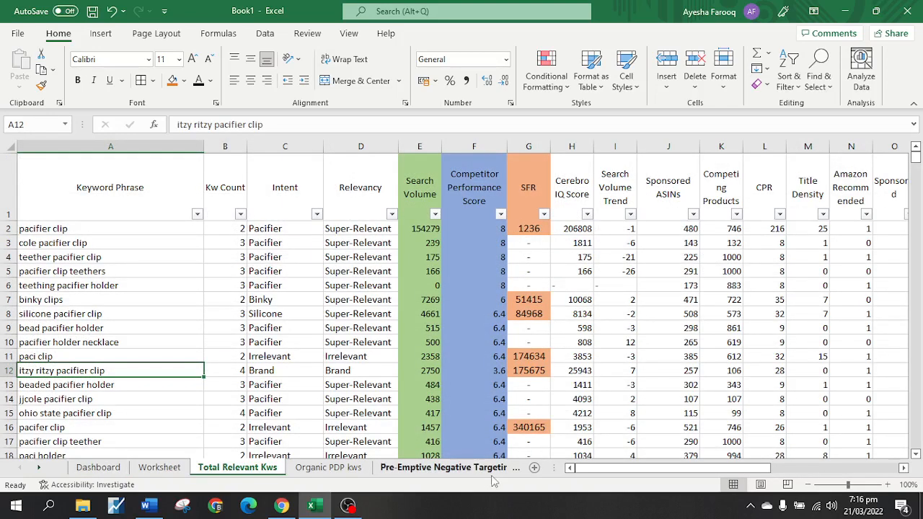
click(521, 473)
click(485, 470)
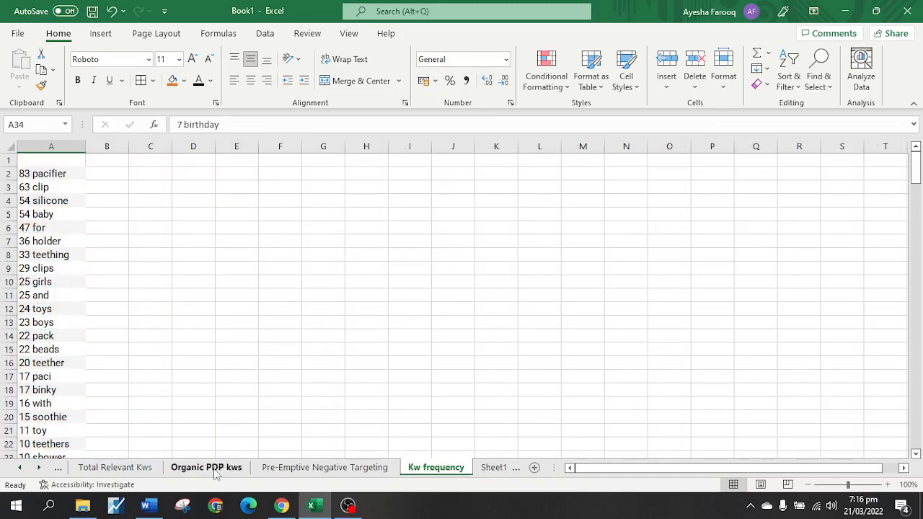
click(183, 470)
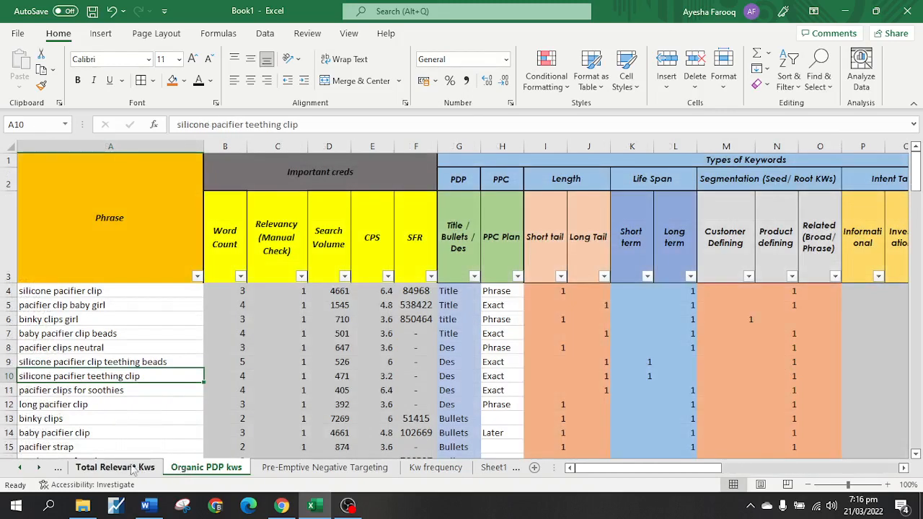
click(133, 469)
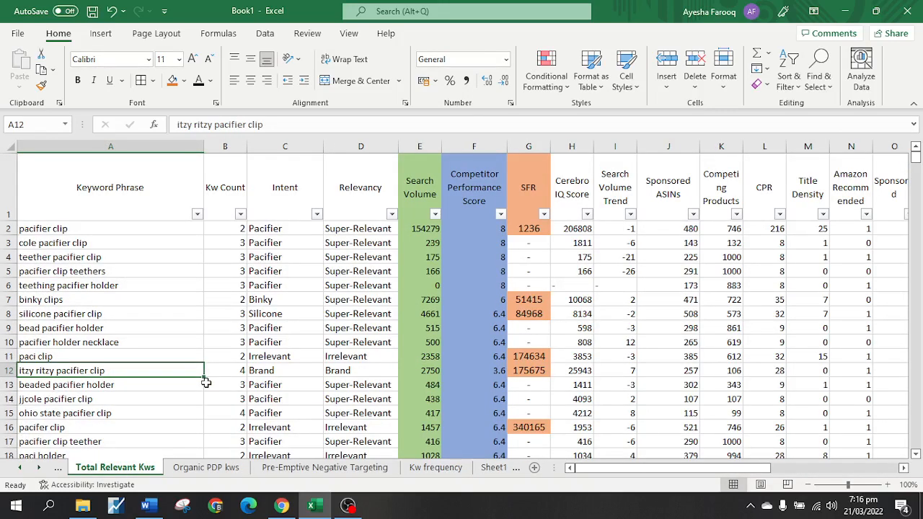
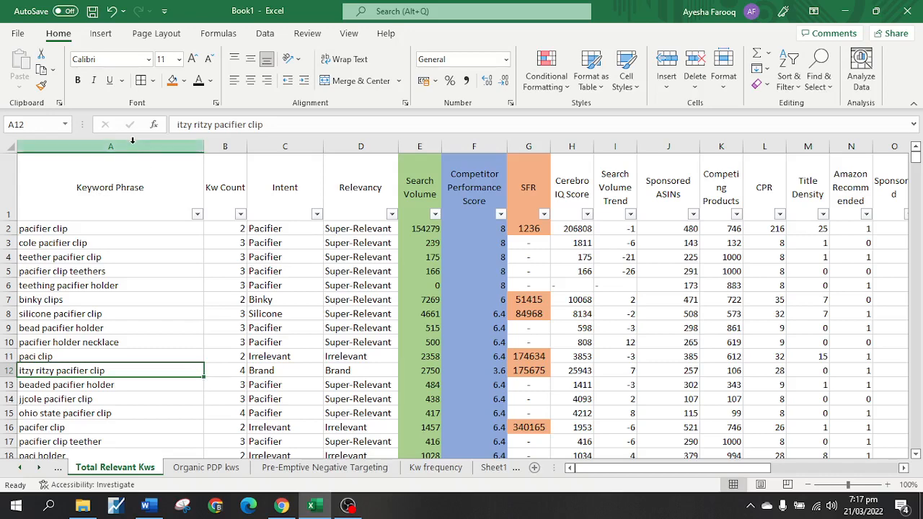
- Review the keyword phrases and Relevancy column on the Total Relevant Kws sheet, and glance over the Organic PDP kws sheet
scroll(155, 365, down, 2)
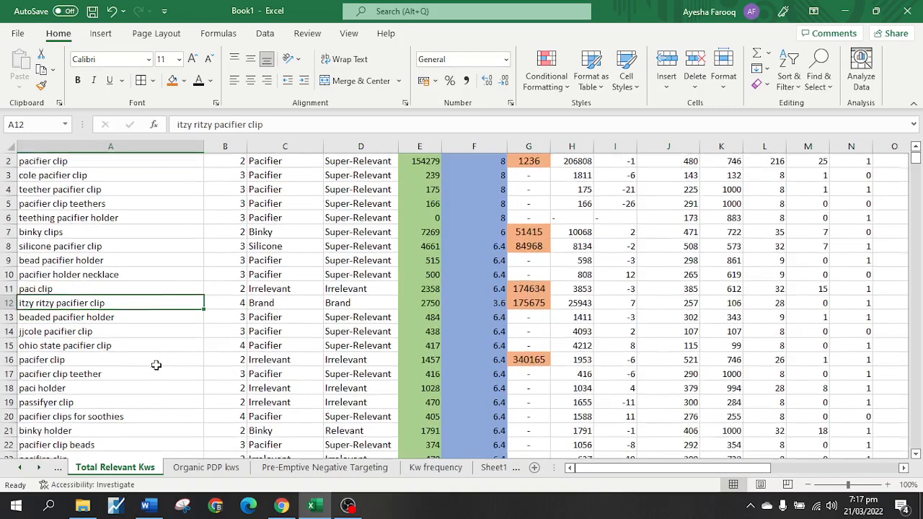
scroll(154, 365, up, 2)
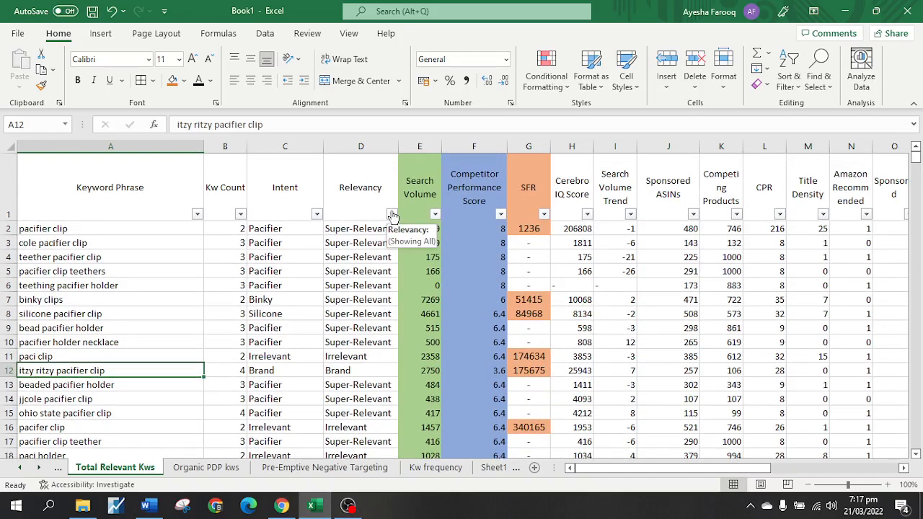
click(376, 426)
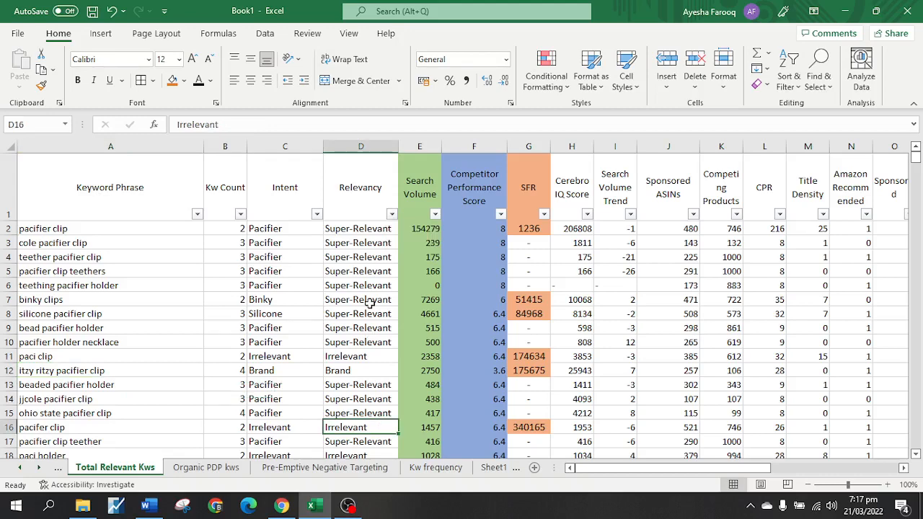
click(186, 470)
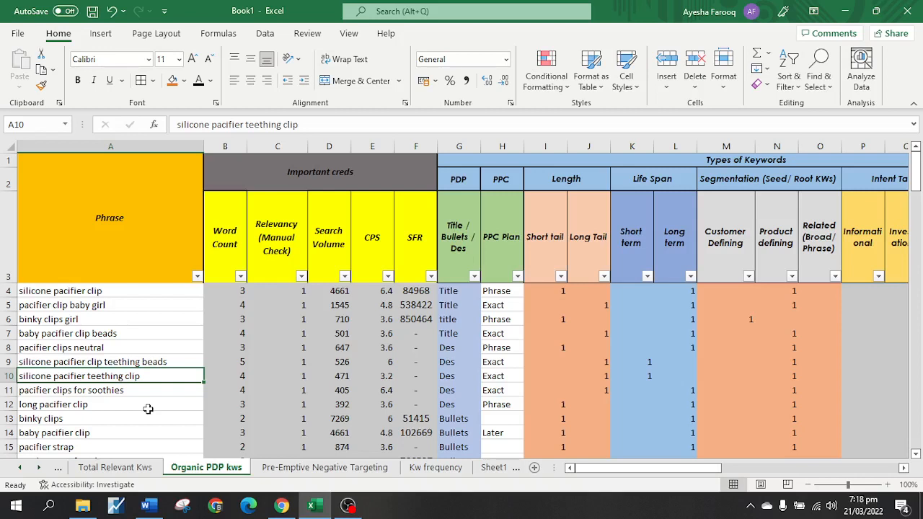
- Filter the Total Relevant Kws sheet's Relevancy column to exclude Brand and Irrelevant, and clear the filter again
click(116, 468)
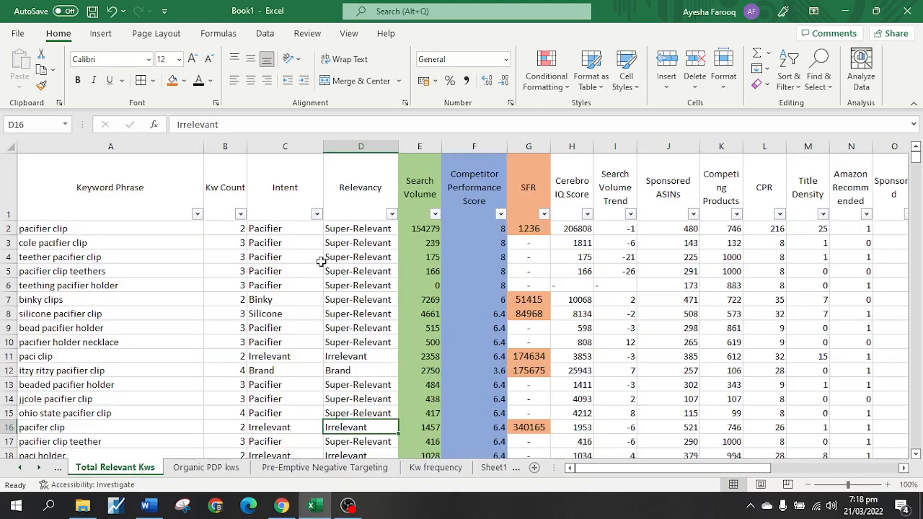
click(392, 215)
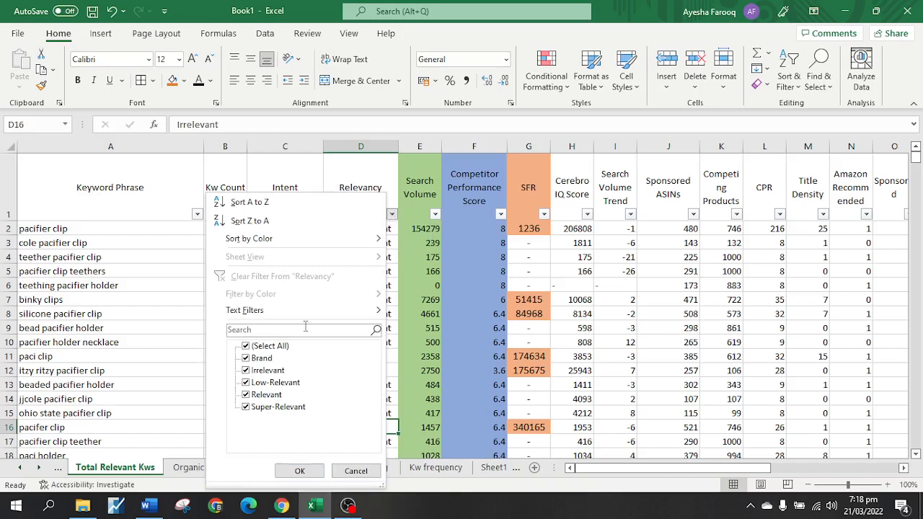
click(253, 371)
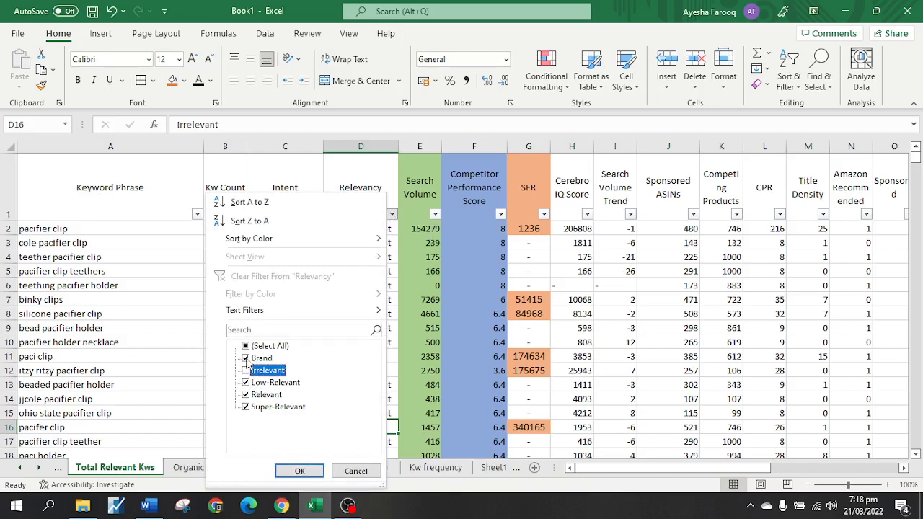
click(248, 359)
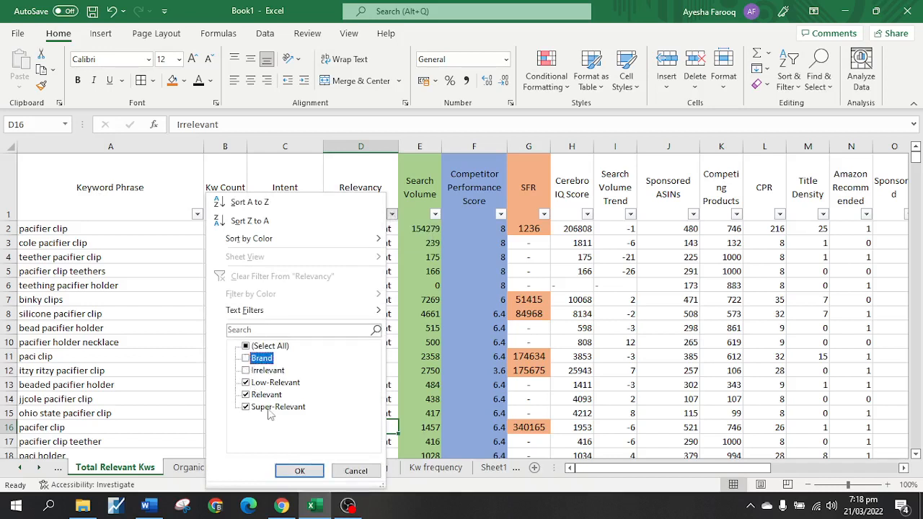
click(300, 470)
click(789, 78)
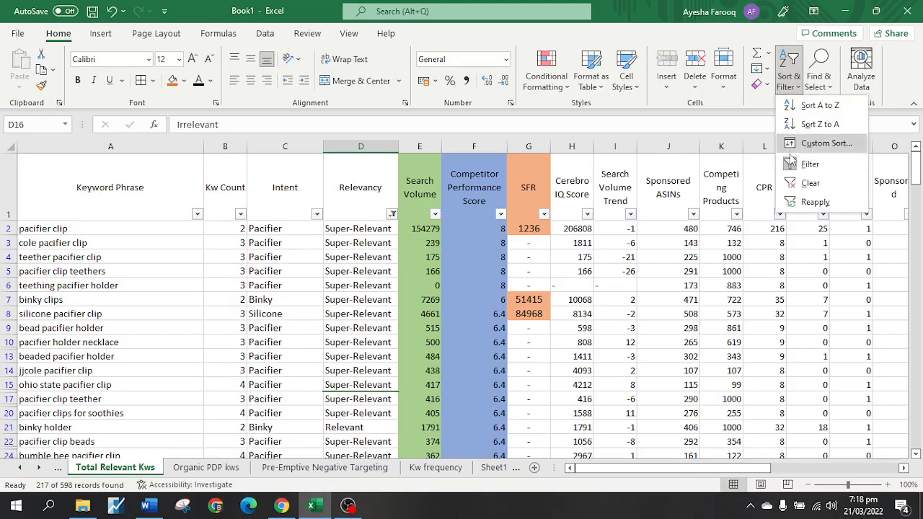
click(799, 187)
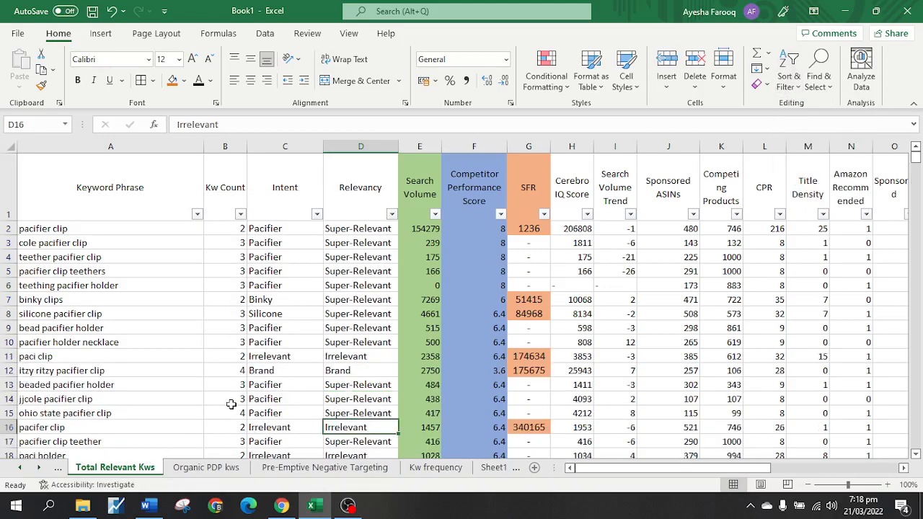
- Examine the Organic PDP kws sheet's columns from Phrase and PPC Plan across to Intent Targeting and the negative keywords
click(215, 466)
click(140, 404)
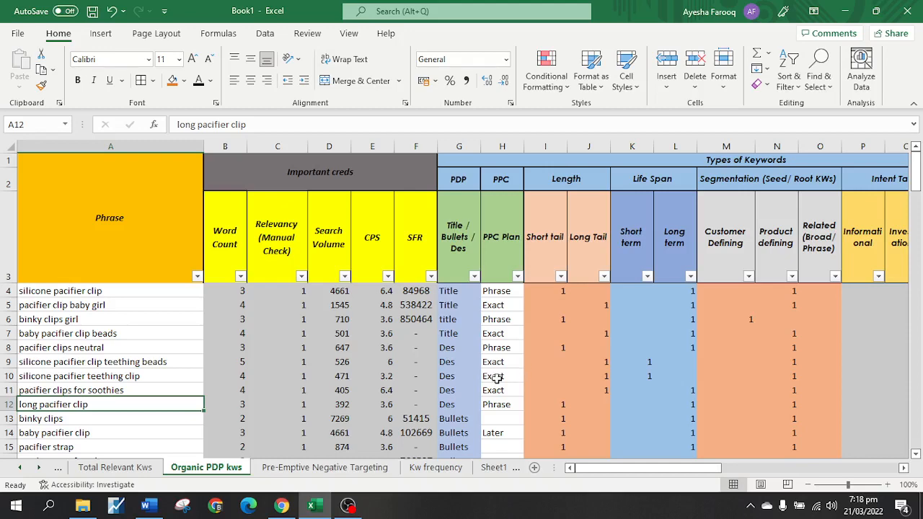
scroll(497, 378, right, 1)
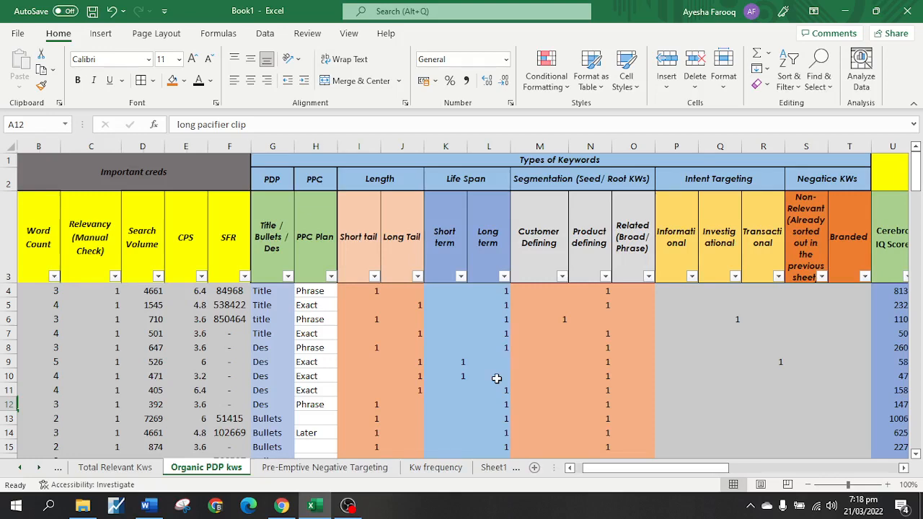
scroll(497, 378, right, 1)
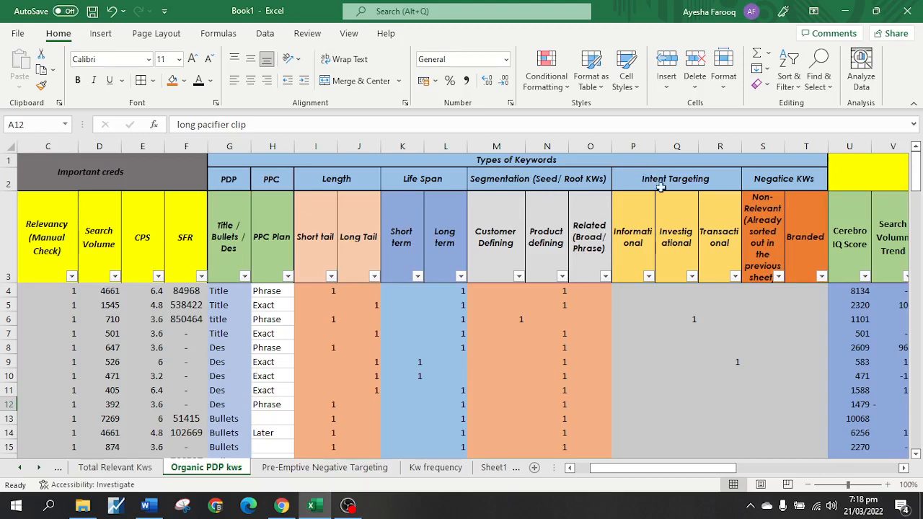
scroll(638, 290, right, 3)
scroll(638, 291, left, 4)
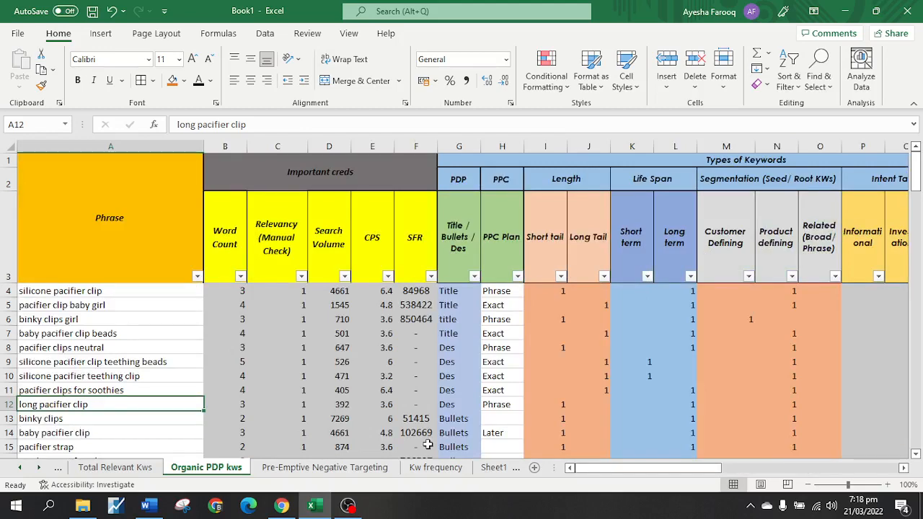
- Look through the Pre-Emptive Negative Targeting, Kw frequency, Sheet1 and Total Relevant Kws sheets, ending on the Dashboard sheet
click(312, 467)
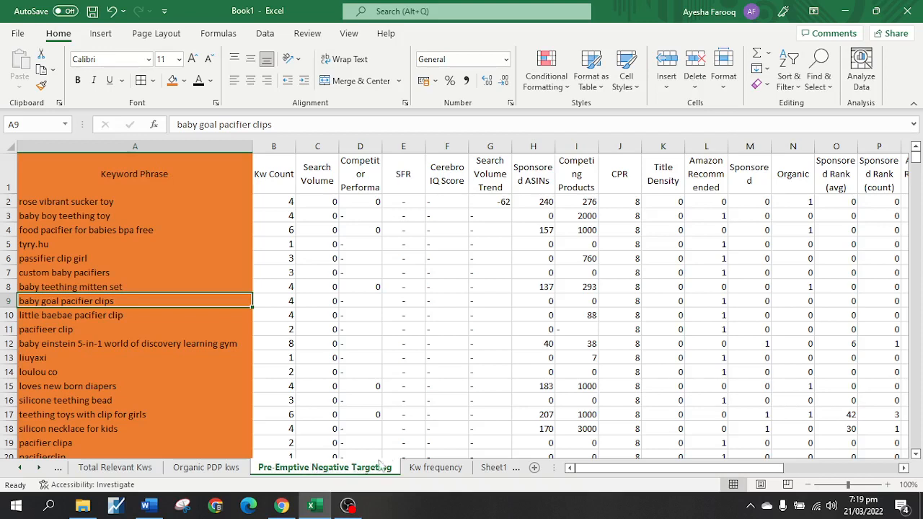
click(430, 467)
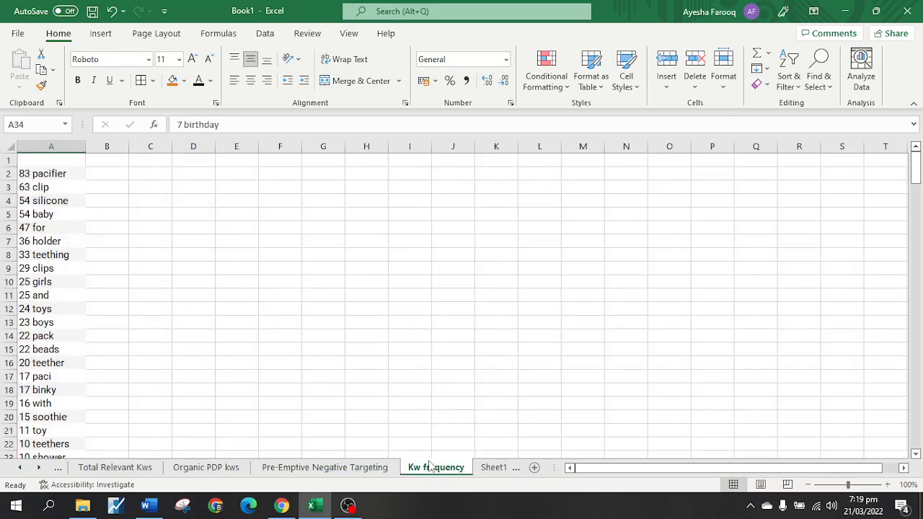
click(486, 468)
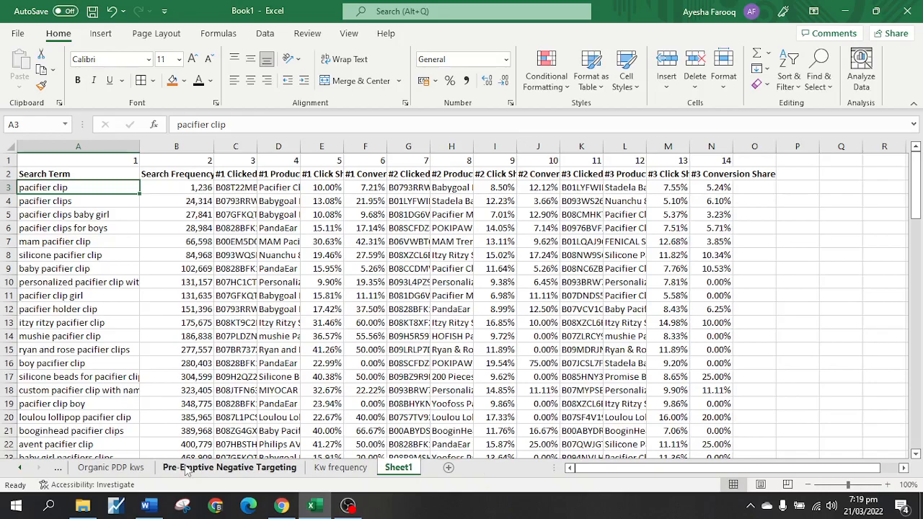
click(58, 468)
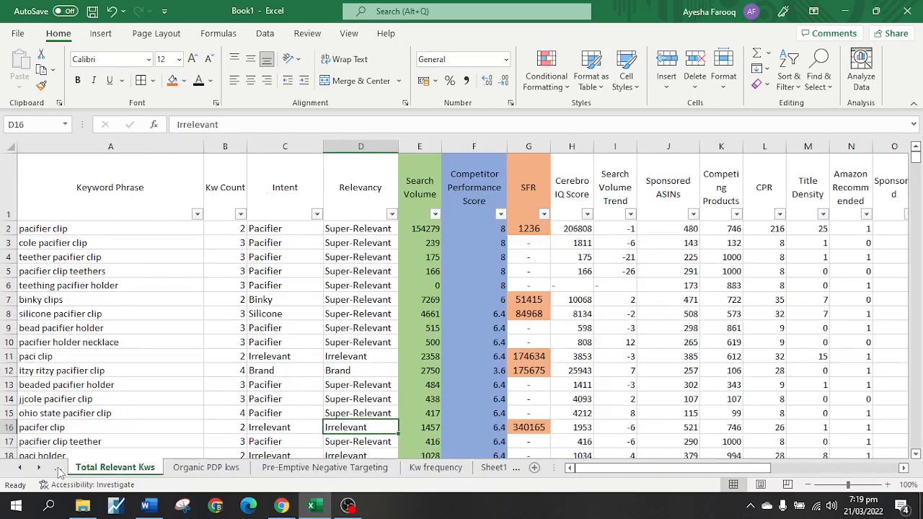
click(59, 468)
click(58, 468)
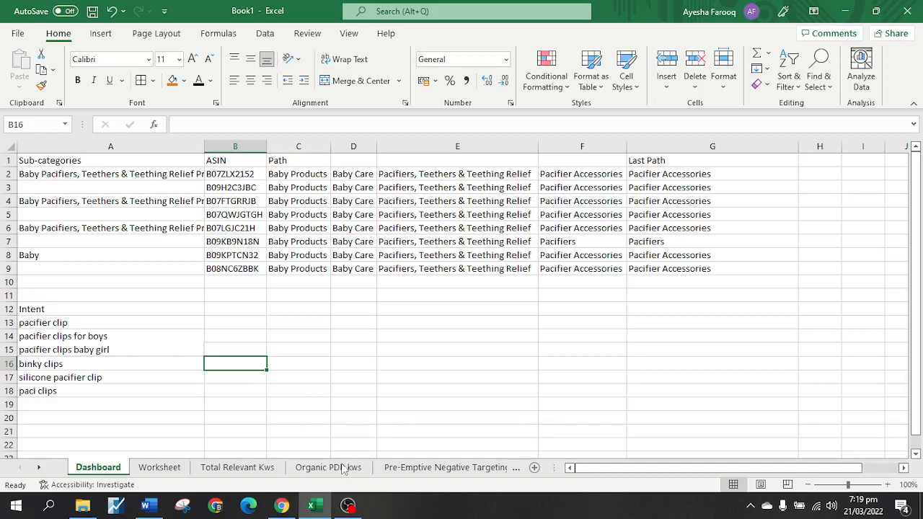
click(347, 504)
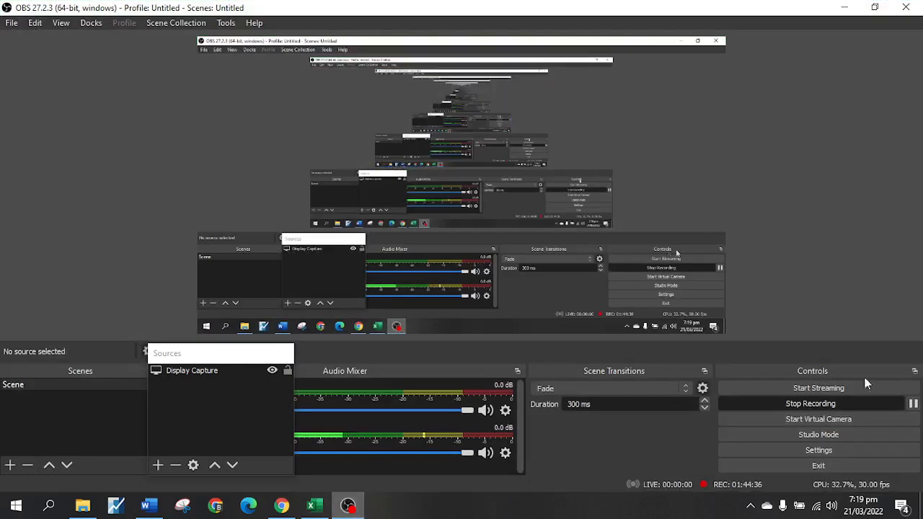